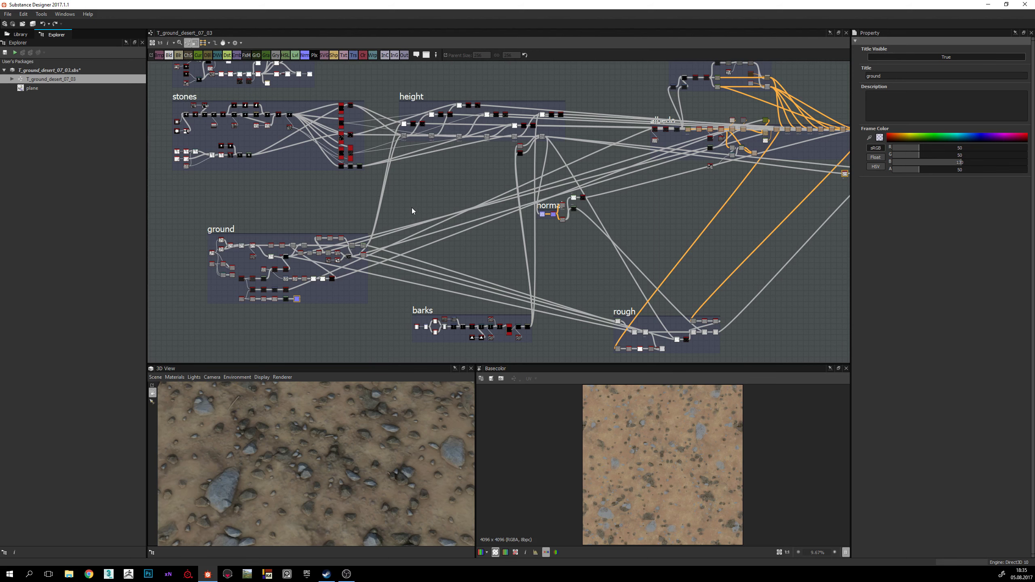
Step: Zoom the graph and orbit the 3D View to look over the desert ground surface
{"action": "scroll", "coordinate": [517, 216], "scroll_direction": "up", "scroll_amount": 3}
{"action": "scroll", "coordinate": [516, 219], "scroll_direction": "down", "scroll_amount": 4}
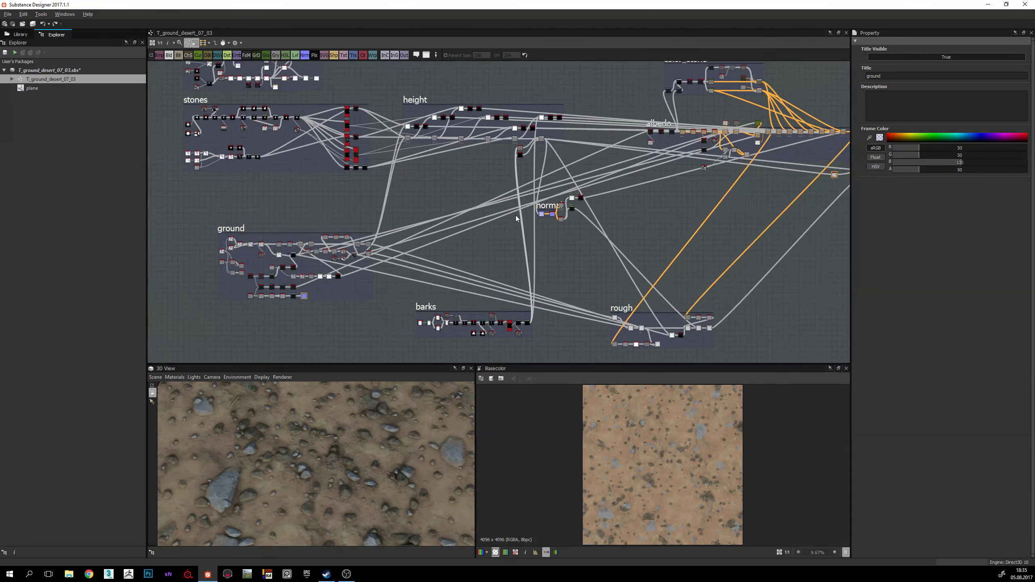
{"action": "scroll", "coordinate": [516, 215], "scroll_direction": "down", "scroll_amount": 1}
{"action": "left_click_drag", "start_coordinate": [345, 433], "coordinate": [374, 455]}
{"action": "scroll", "coordinate": [519, 162], "scroll_direction": "down", "scroll_amount": 4}
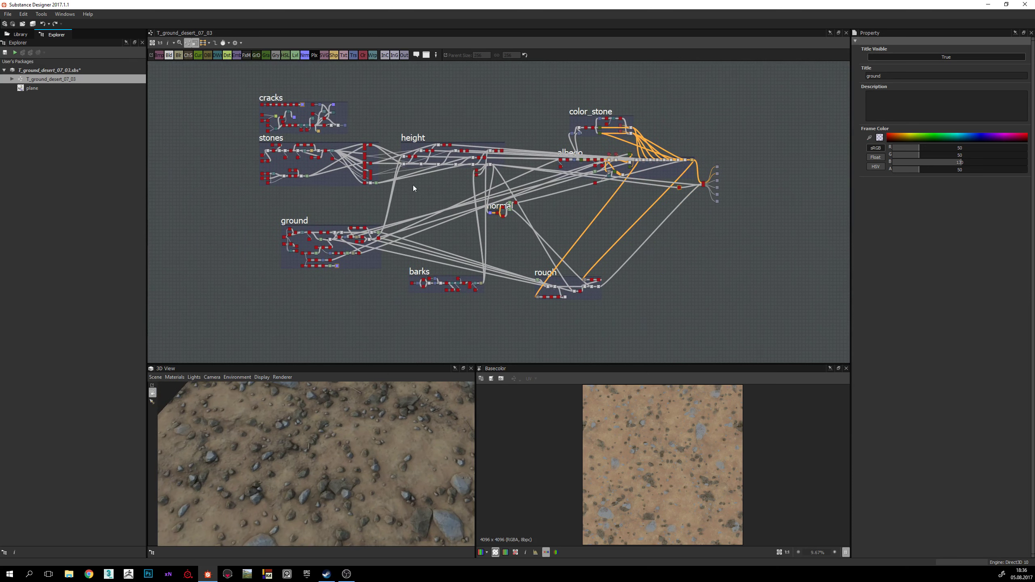
{"action": "scroll", "coordinate": [448, 188], "scroll_direction": "up", "scroll_amount": 4}
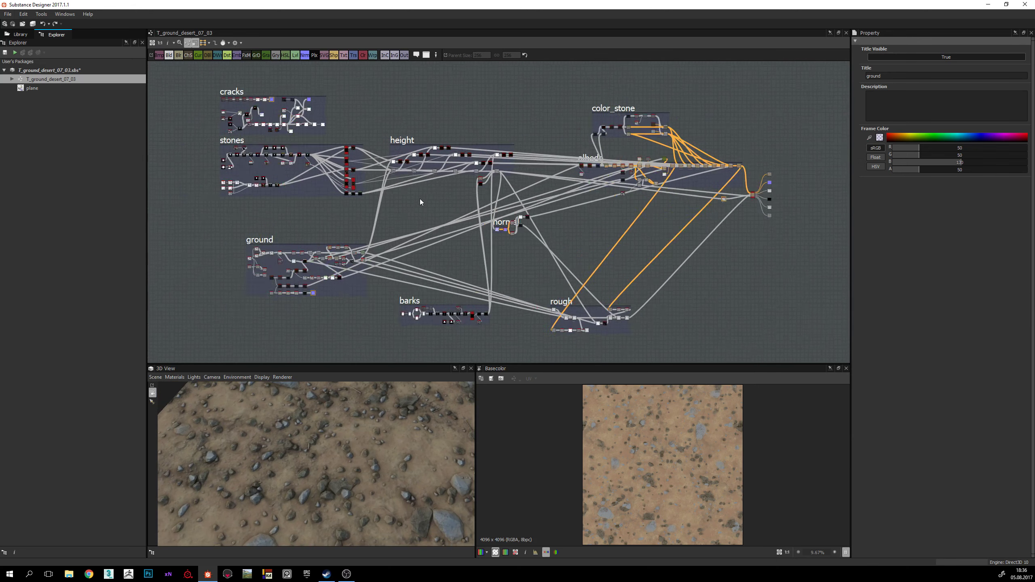
{"action": "scroll", "coordinate": [446, 184], "scroll_direction": "down", "scroll_amount": 3}
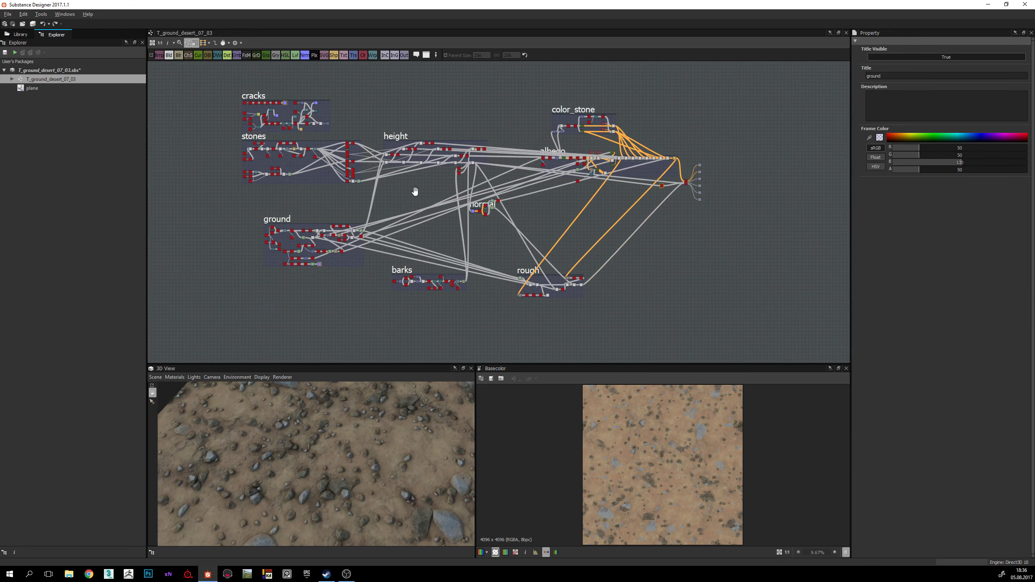
Step: Pan across the stones, height and color_stone frames to overview the whole graph
{"action": "middle_click_drag", "start_coordinate": [397, 199], "coordinate": [424, 199]}
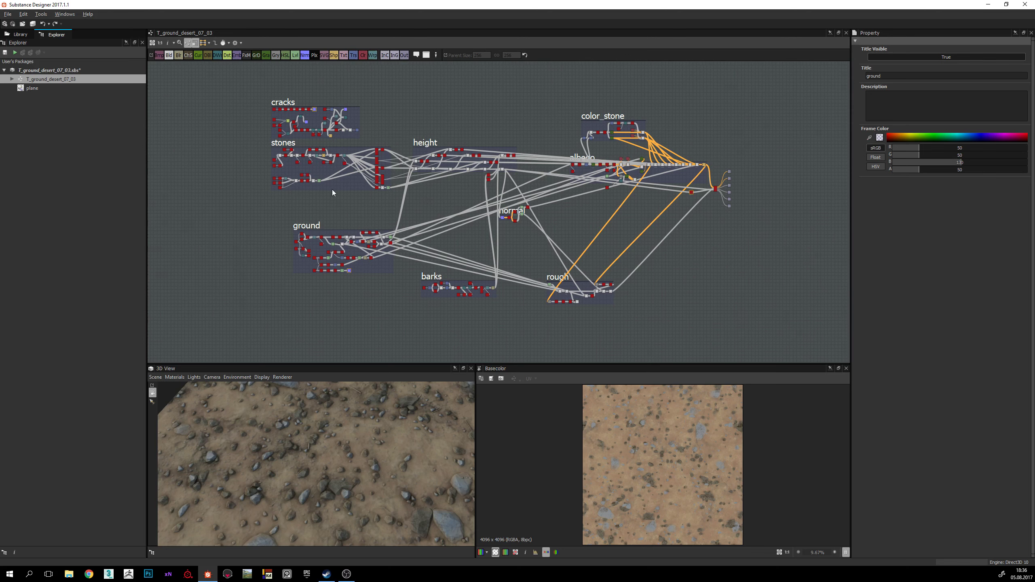
{"action": "middle_click_drag", "start_coordinate": [333, 189], "coordinate": [340, 198]}
{"action": "middle_click_drag", "start_coordinate": [426, 198], "coordinate": [426, 186]}
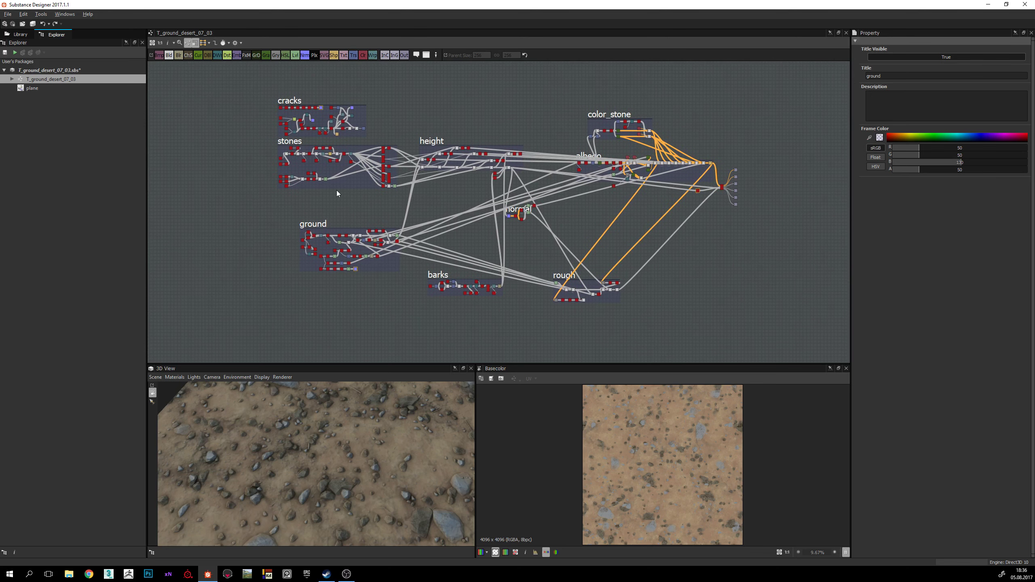
{"action": "middle_click_drag", "start_coordinate": [363, 203], "coordinate": [395, 212]}
{"action": "scroll", "coordinate": [331, 176], "scroll_direction": "up", "scroll_amount": 3}
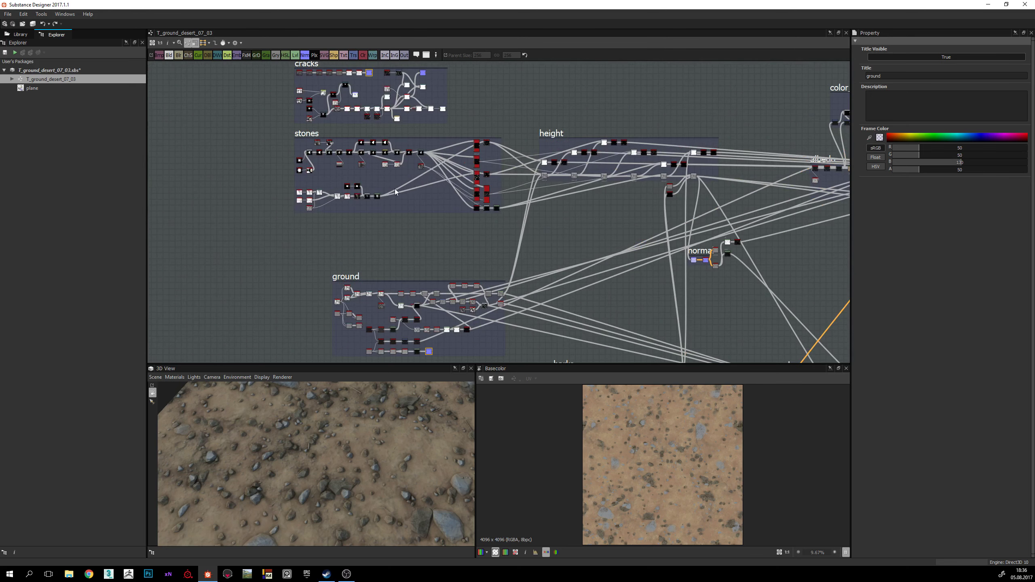
{"action": "middle_click_drag", "start_coordinate": [466, 198], "coordinate": [424, 211]}
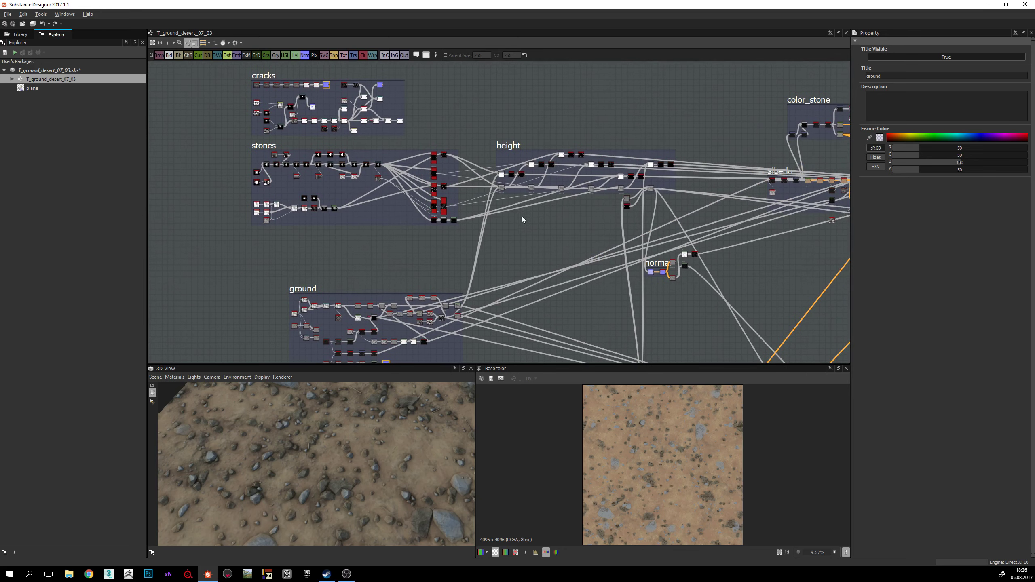
{"action": "middle_click_drag", "start_coordinate": [521, 216], "coordinate": [578, 213]}
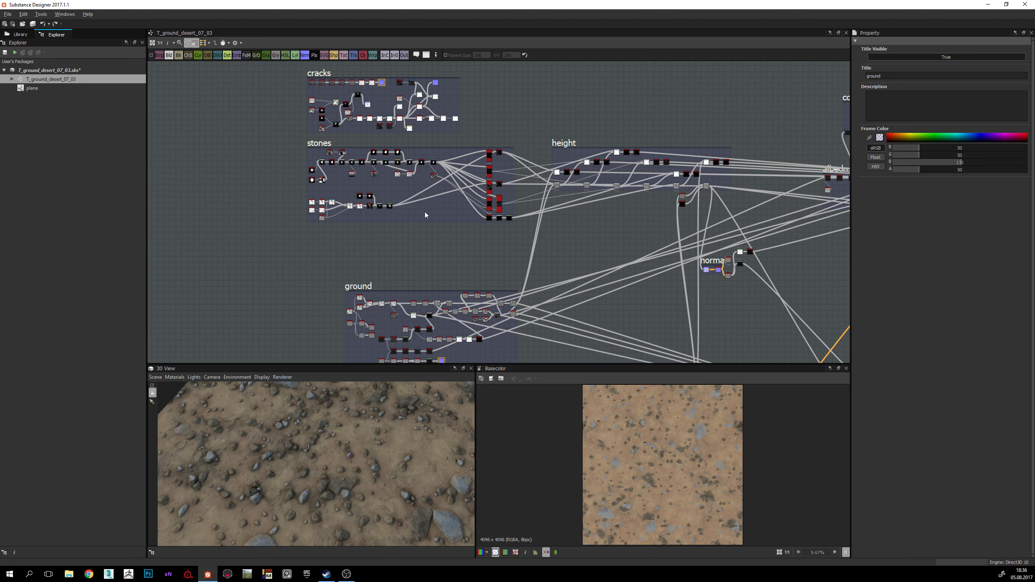
{"action": "middle_click_drag", "start_coordinate": [559, 224], "coordinate": [494, 227]}
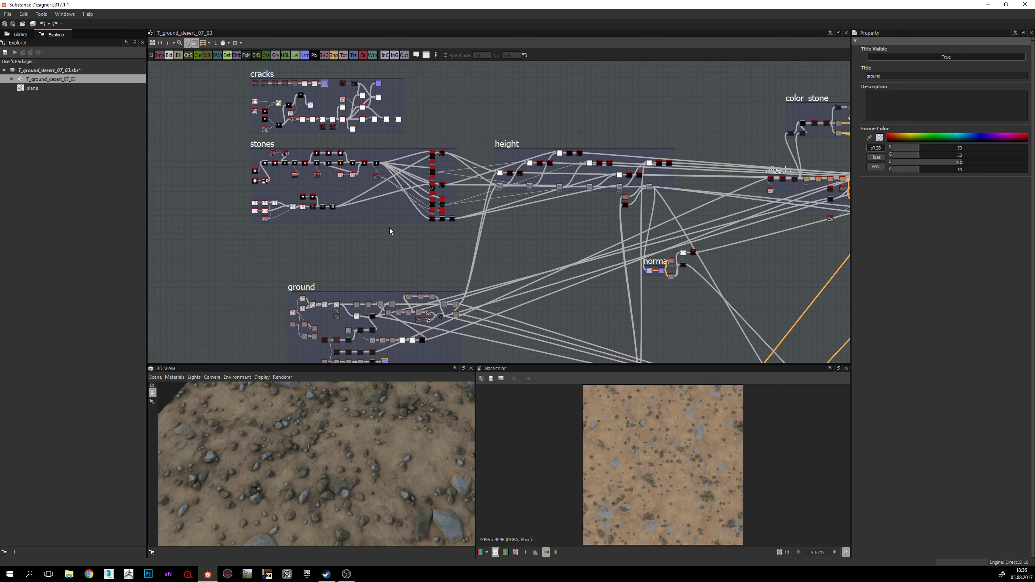
{"action": "mouse_move", "coordinate": [374, 229]}
{"action": "middle_mouse_down"}
{"action": "mouse_move", "coordinate": [419, 240]}
{"action": "mouse_move", "coordinate": [391, 236]}
{"action": "mouse_move", "coordinate": [390, 199]}
{"action": "mouse_move", "coordinate": [395, 220]}
{"action": "mouse_move", "coordinate": [356, 186]}
{"action": "middle_mouse_up"}
{"action": "middle_click_drag", "start_coordinate": [530, 212], "coordinate": [392, 195]}
{"action": "middle_click_drag", "start_coordinate": [519, 209], "coordinate": [542, 227]}
{"action": "scroll", "coordinate": [538, 232], "scroll_direction": "down", "scroll_amount": 2}
Step: Centre the view on the stones frame and zoom in on it
{"action": "middle_click_drag", "start_coordinate": [484, 240], "coordinate": [522, 260]}
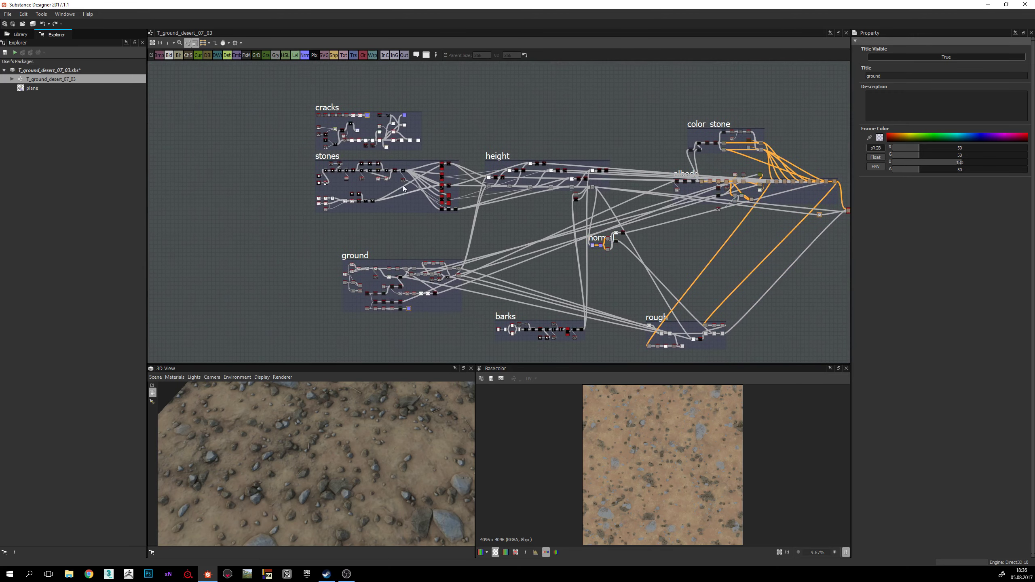
{"action": "scroll", "coordinate": [383, 183], "scroll_direction": "up", "scroll_amount": 3}
{"action": "scroll", "coordinate": [383, 186], "scroll_direction": "up", "scroll_amount": 2}
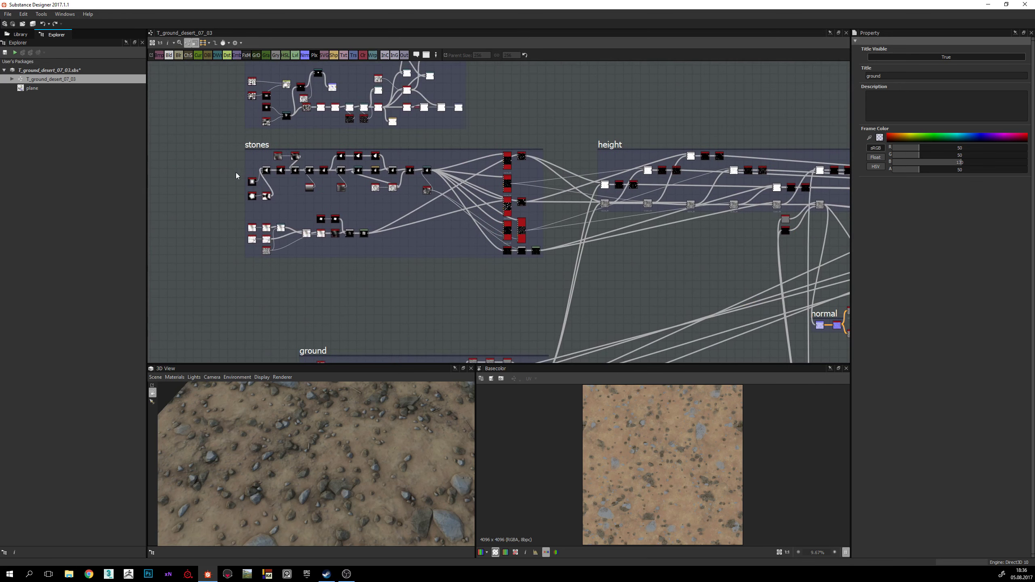
{"action": "middle_click_drag", "start_coordinate": [363, 204], "coordinate": [397, 211]}
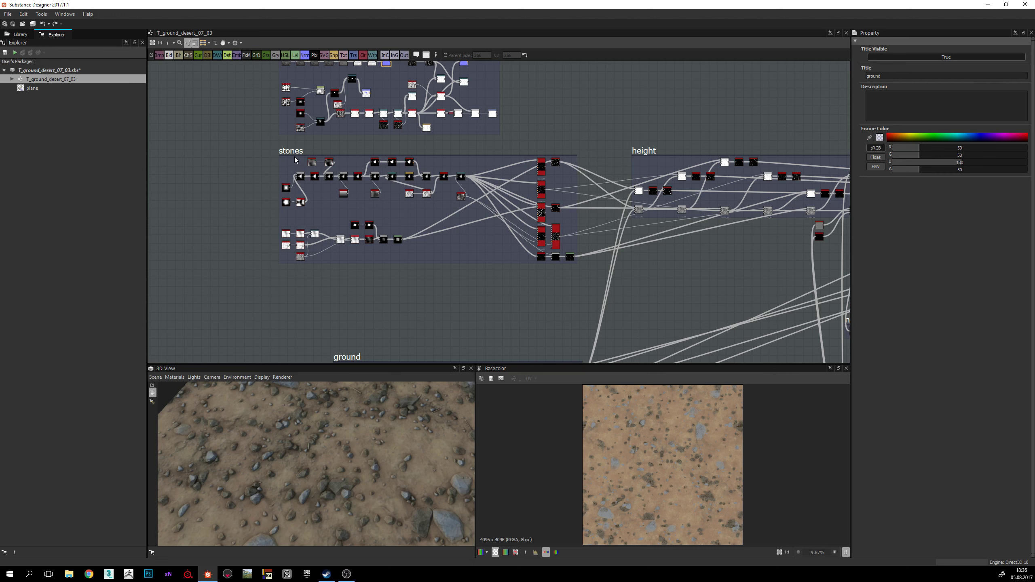
{"action": "middle_click_drag", "start_coordinate": [330, 210], "coordinate": [343, 213]}
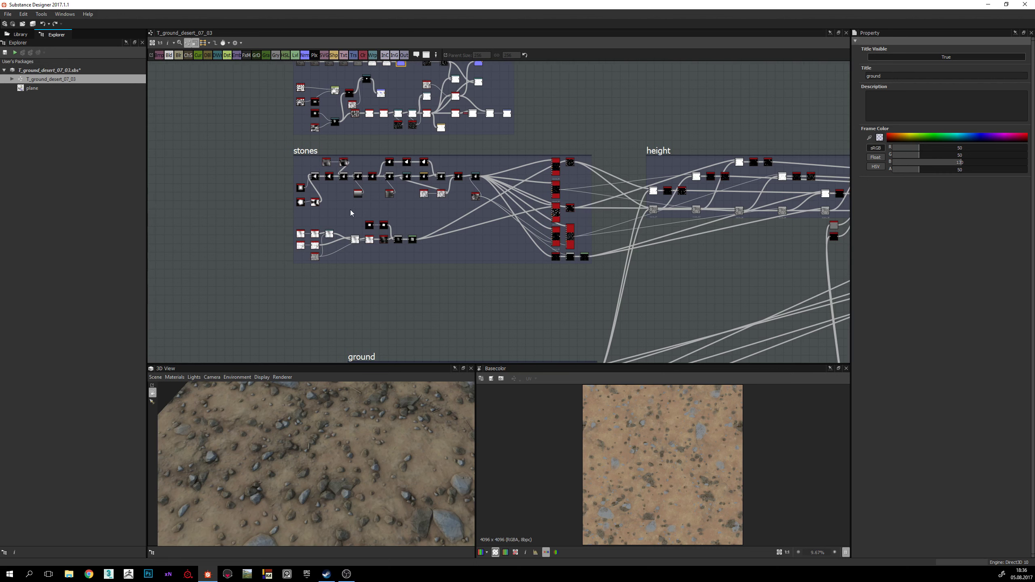
{"action": "scroll", "coordinate": [354, 212], "scroll_direction": "up", "scroll_amount": 2}
{"action": "scroll", "coordinate": [354, 215], "scroll_direction": "up", "scroll_amount": 1}
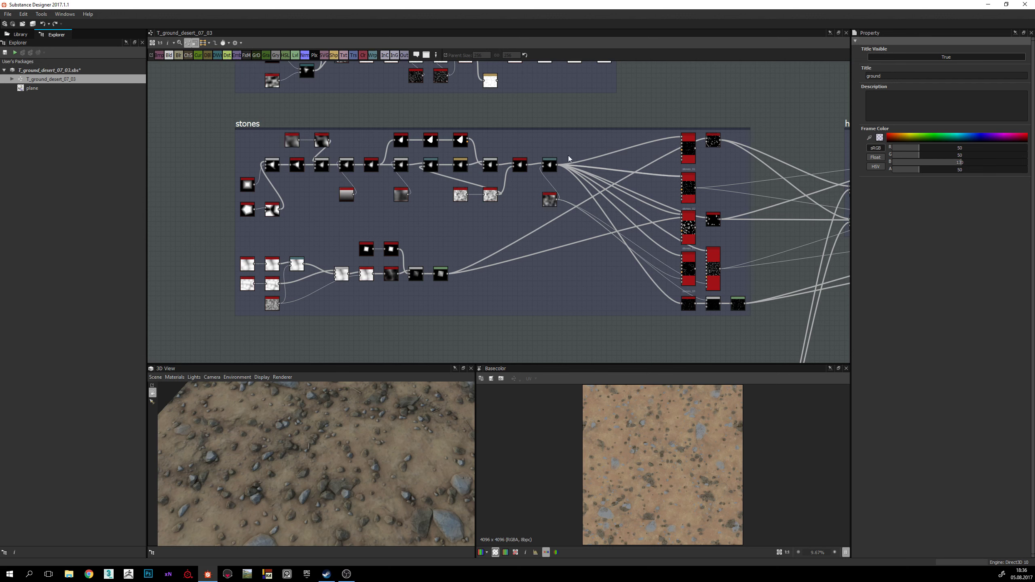
Step: Zoom and pan onto the two Polygon 2 nodes, Splatter Circular and Blend at the stones frame's left
{"action": "middle_click_drag", "start_coordinate": [403, 236], "coordinate": [425, 253]}
{"action": "scroll", "coordinate": [367, 230], "scroll_direction": "up", "scroll_amount": 2}
{"action": "scroll", "coordinate": [350, 235], "scroll_direction": "up", "scroll_amount": 4}
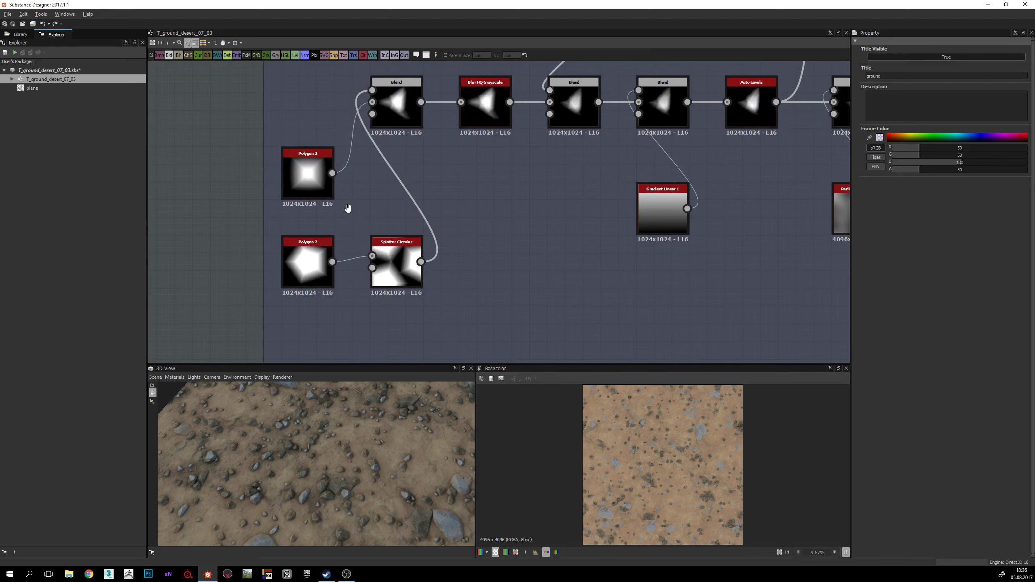
{"action": "mouse_move", "coordinate": [459, 195]}
{"action": "middle_mouse_down"}
{"action": "mouse_move", "coordinate": [451, 210]}
{"action": "mouse_move", "coordinate": [450, 197]}
{"action": "middle_mouse_up"}
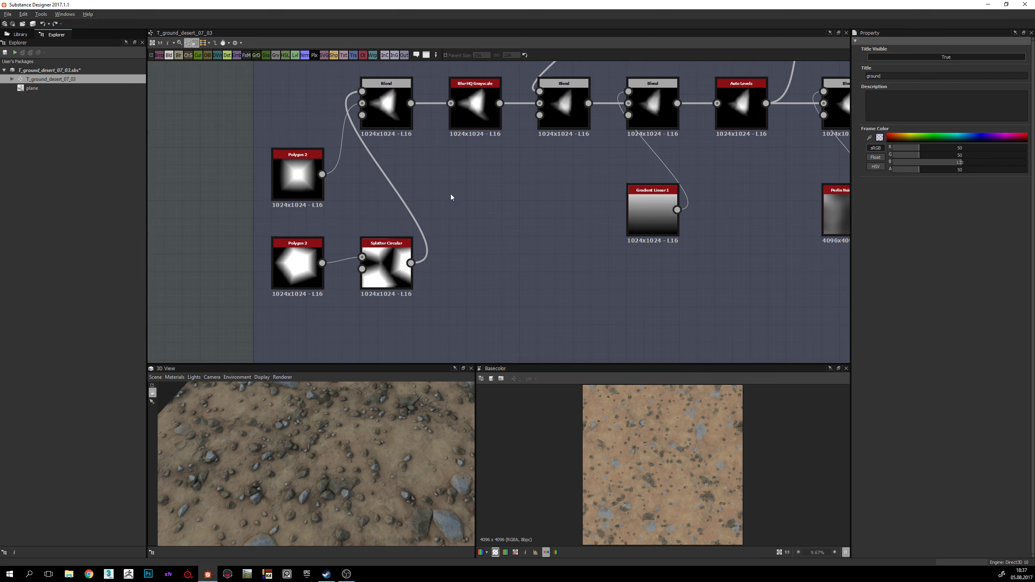
{"action": "middle_click_drag", "start_coordinate": [375, 209], "coordinate": [332, 217]}
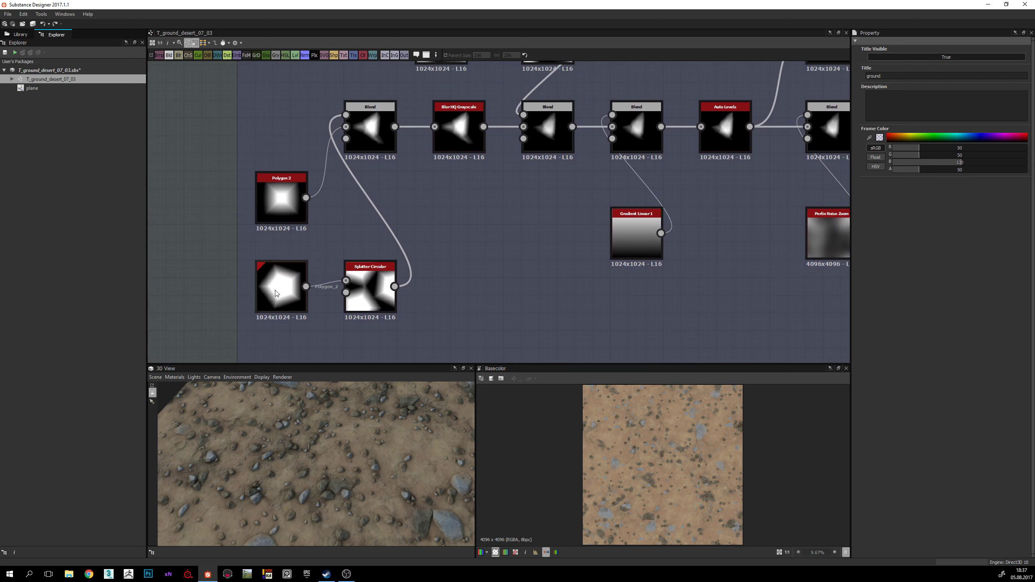
{"action": "middle_click_drag", "start_coordinate": [335, 212], "coordinate": [327, 213]}
{"action": "middle_click_drag", "start_coordinate": [393, 215], "coordinate": [420, 214]}
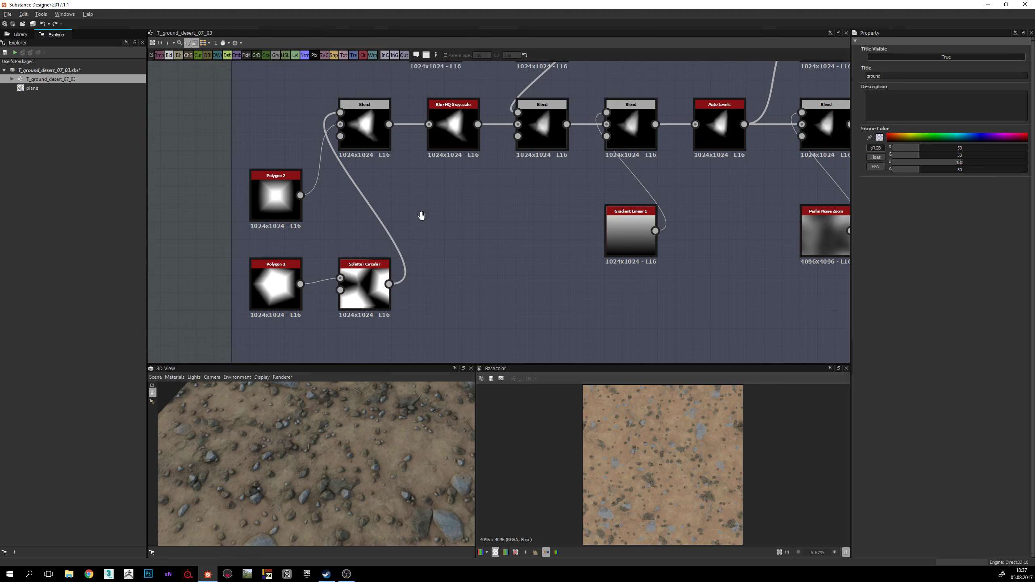
Step: Inspect the square Polygon 2, the five-sided Polygon 2 and the Splatter Circular output
{"action": "double_click", "coordinate": [280, 207]}
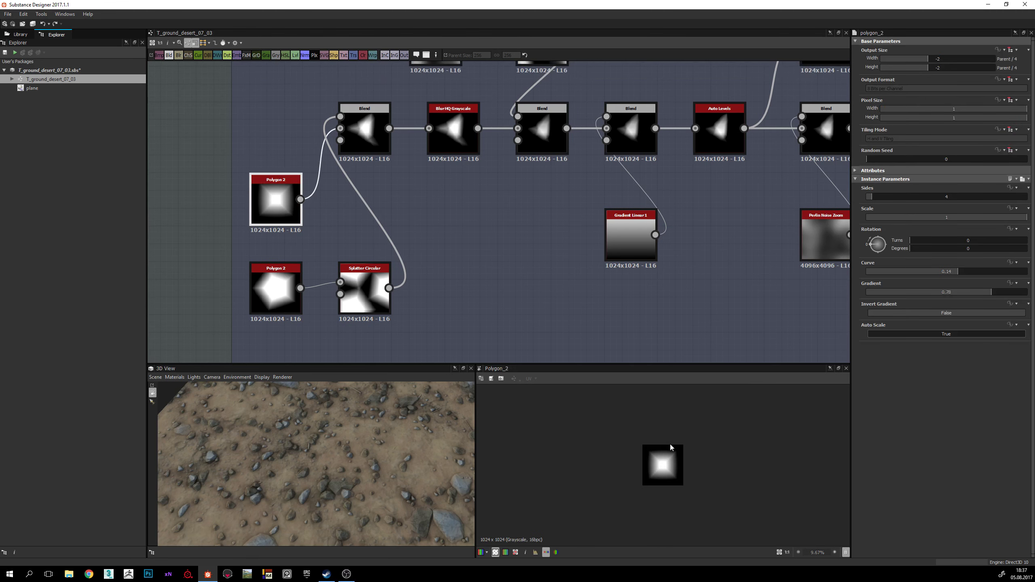
{"action": "scroll", "coordinate": [669, 453], "scroll_direction": "up", "scroll_amount": 5}
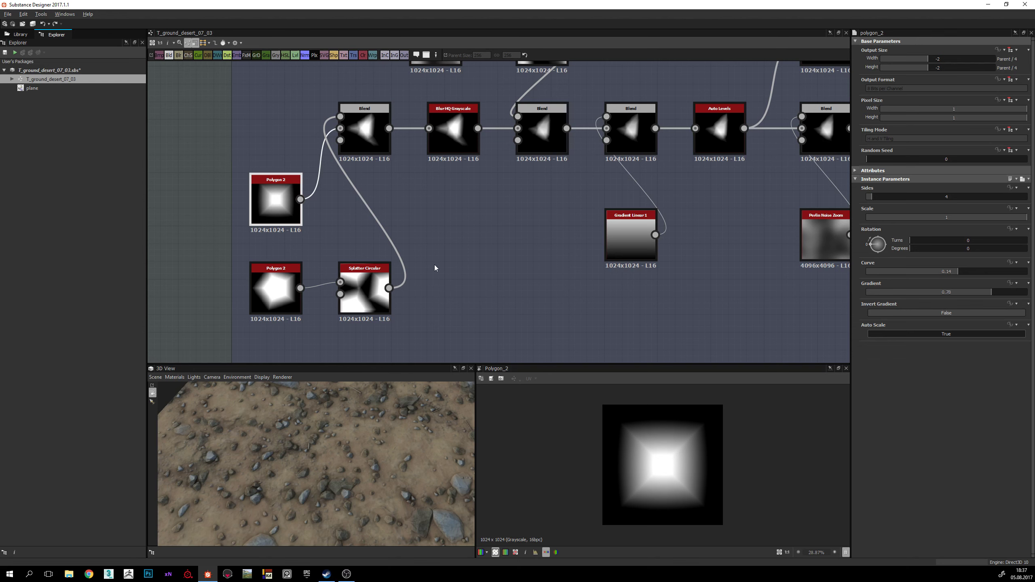
{"action": "middle_click_drag", "start_coordinate": [435, 265], "coordinate": [446, 256]}
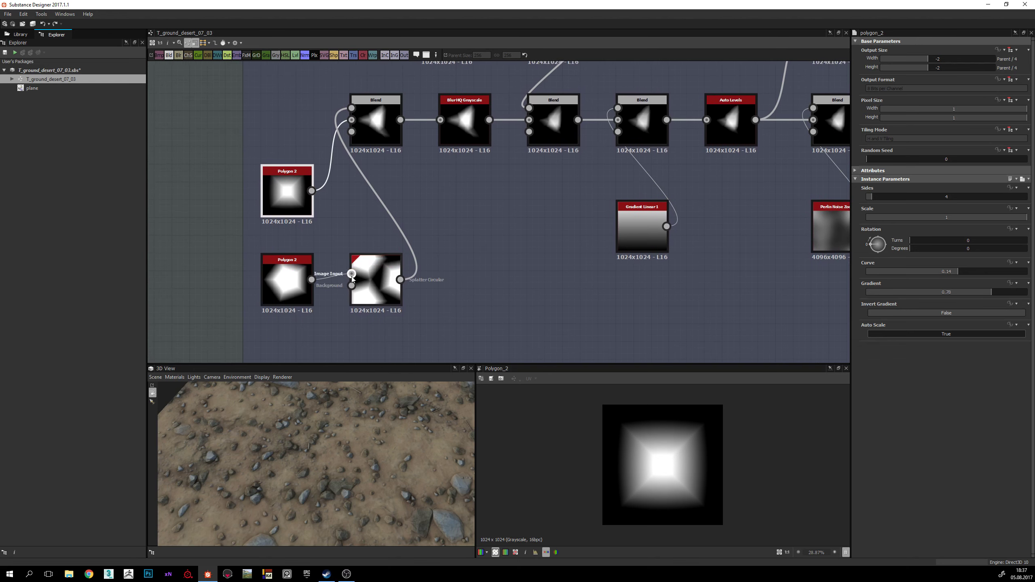
{"action": "double_click", "coordinate": [290, 278]}
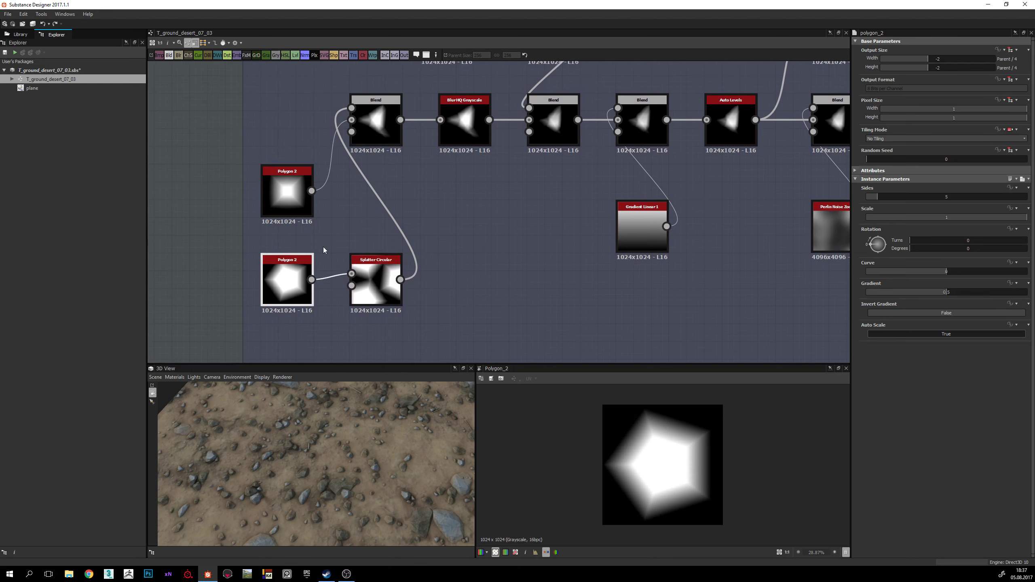
{"action": "double_click", "coordinate": [377, 270]}
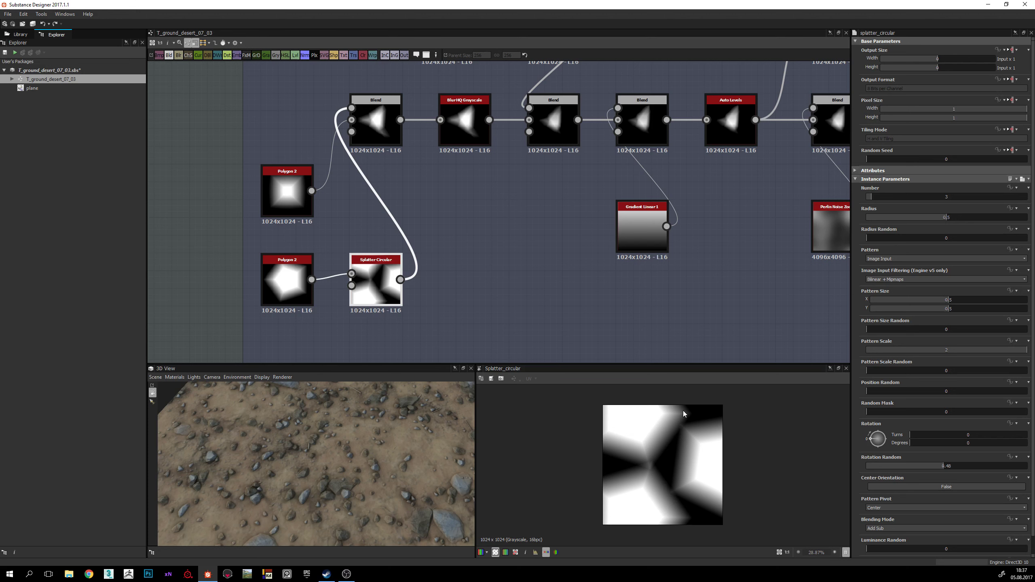
Step: Recheck the square Polygon 2 and Splatter Circular, then preview the Blend's subtracted triangle
{"action": "double_click", "coordinate": [288, 192]}
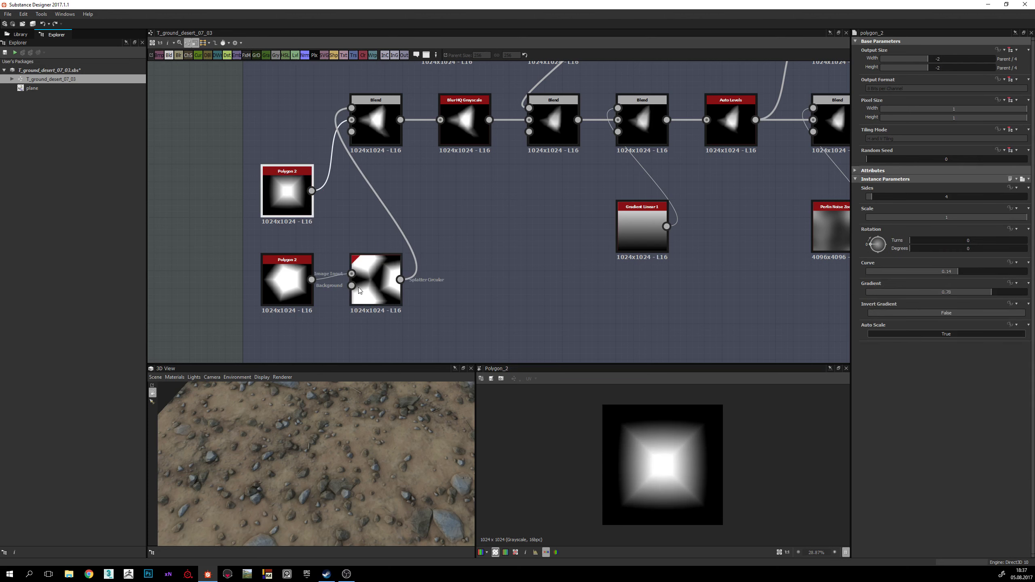
{"action": "left_click", "coordinate": [370, 281]}
{"action": "double_click", "coordinate": [370, 281]}
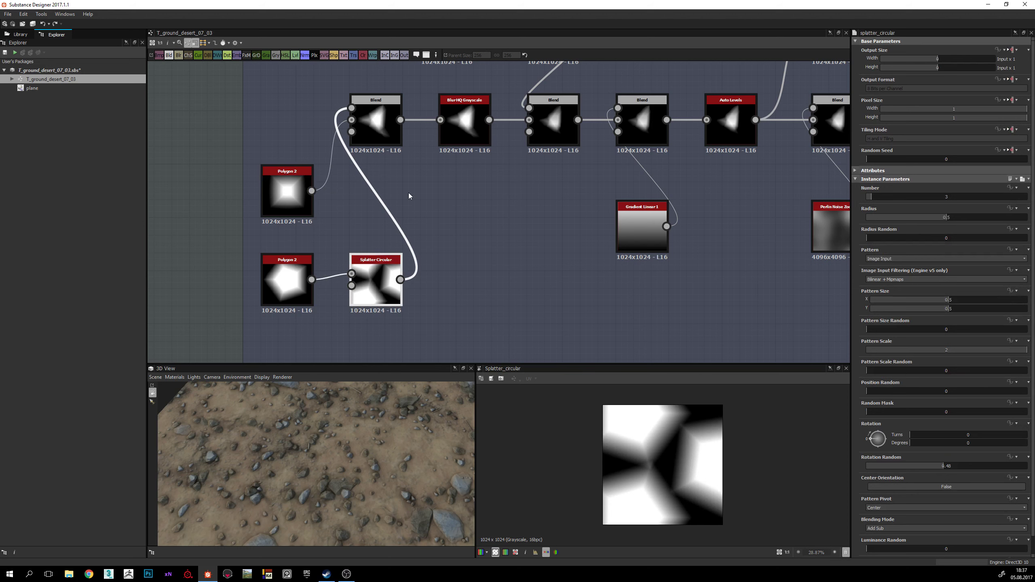
{"action": "double_click", "coordinate": [373, 125]}
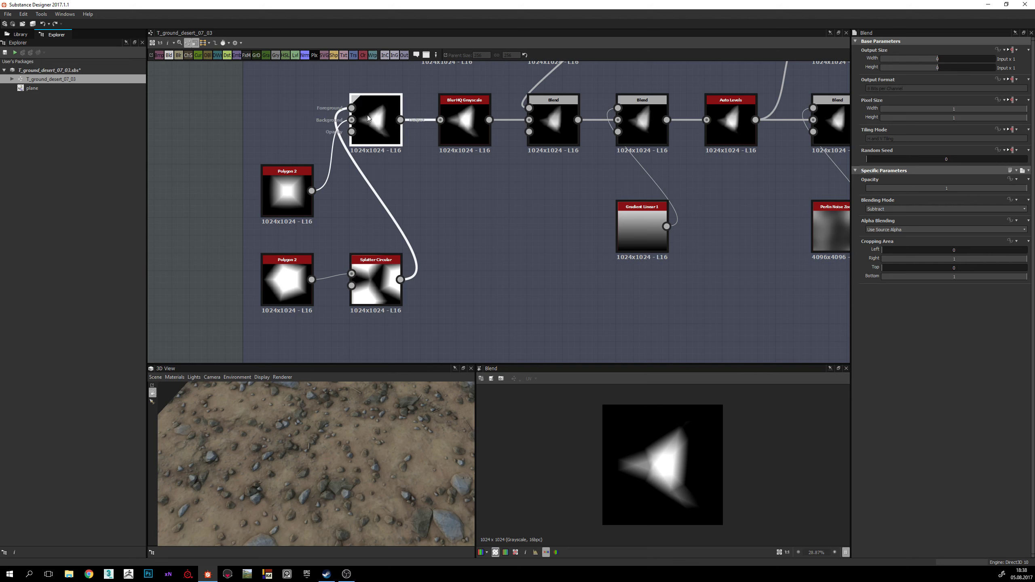
Step: Add a Normal node via node search and link the first Blend's output into it
{"action": "scroll", "coordinate": [684, 485], "scroll_direction": "up", "scroll_amount": 1}
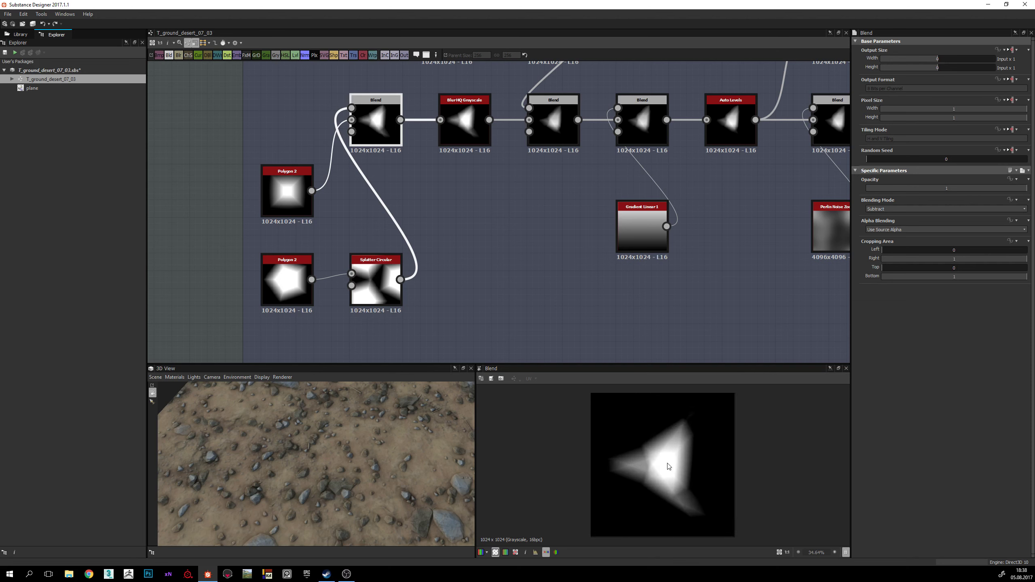
{"action": "scroll", "coordinate": [671, 470], "scroll_direction": "up", "scroll_amount": 2}
{"action": "left_click", "coordinate": [440, 210]}
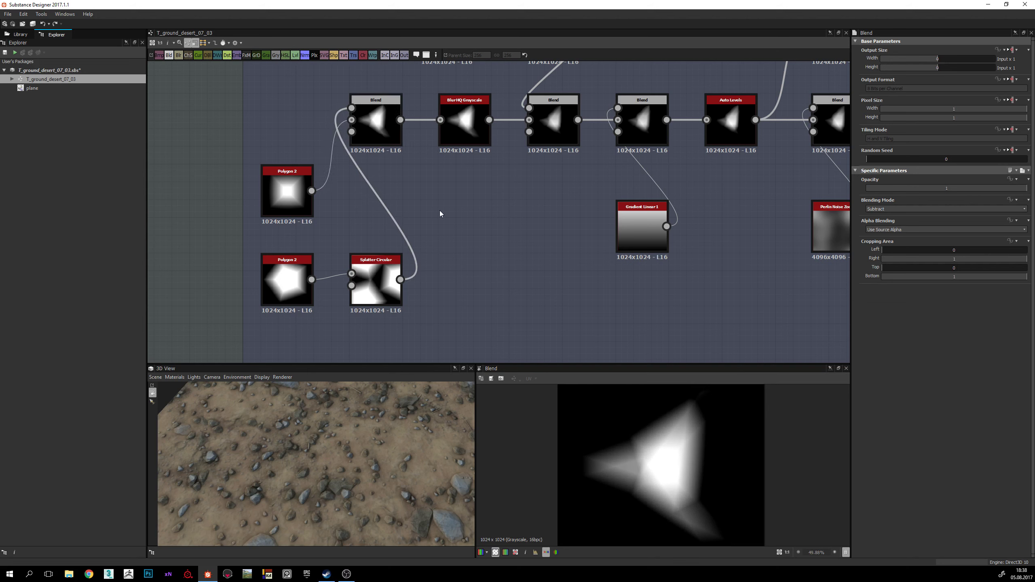
{"action": "key", "text": "space"}
{"action": "type", "text": "normal"}
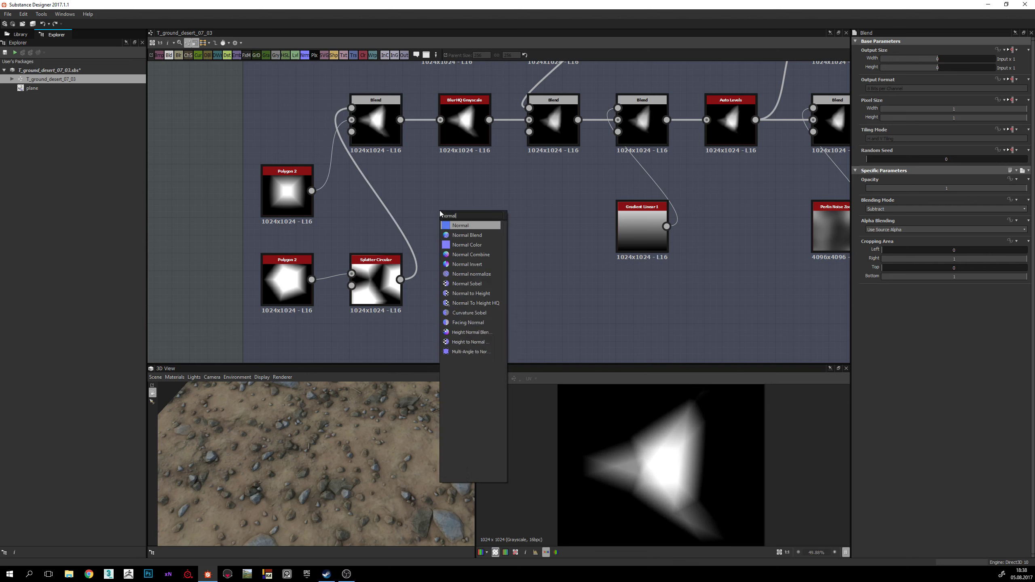
{"action": "key", "text": "Return"}
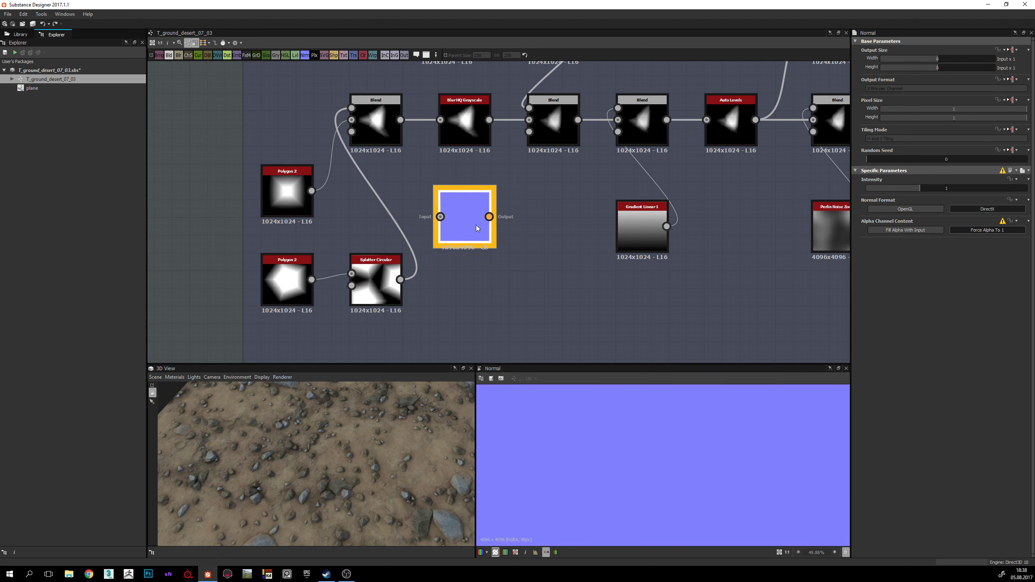
{"action": "left_click_drag", "start_coordinate": [458, 219], "coordinate": [401, 119]}
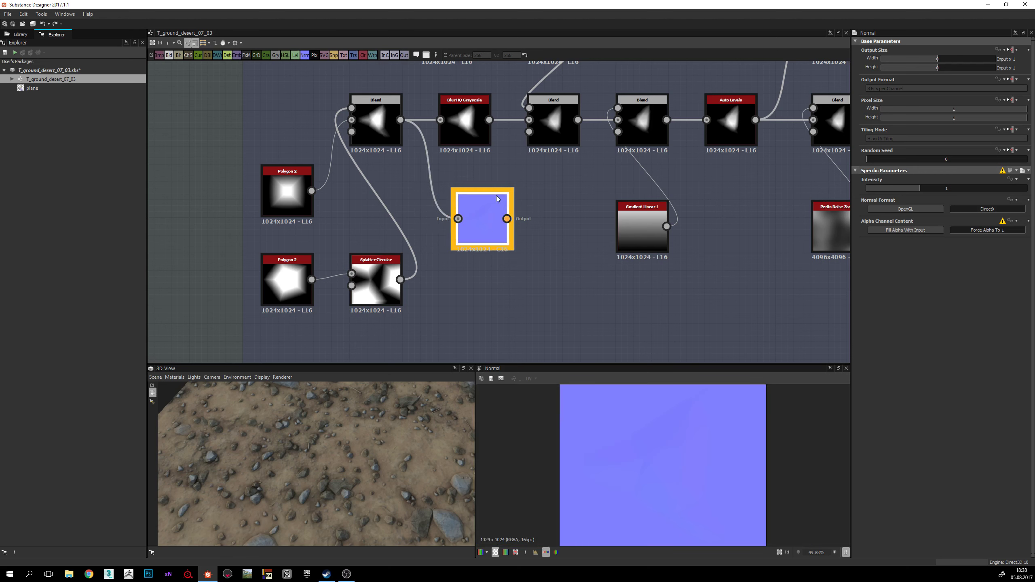
Step: Set the Normal node to OpenGL format with intensity 10
{"action": "left_click", "coordinate": [912, 212]}
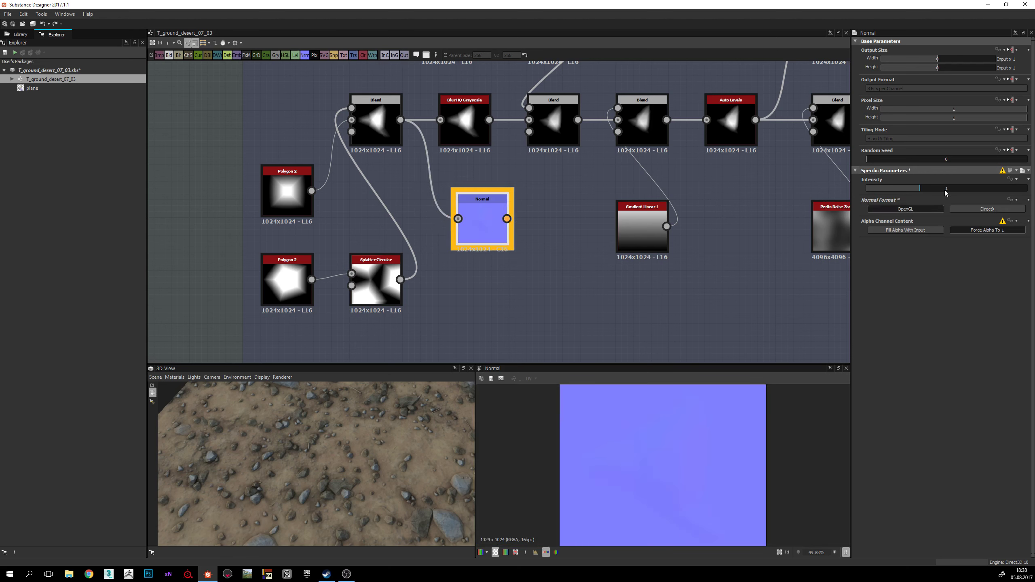
{"action": "type", "text": "10"}
{"action": "key", "text": "Return"}
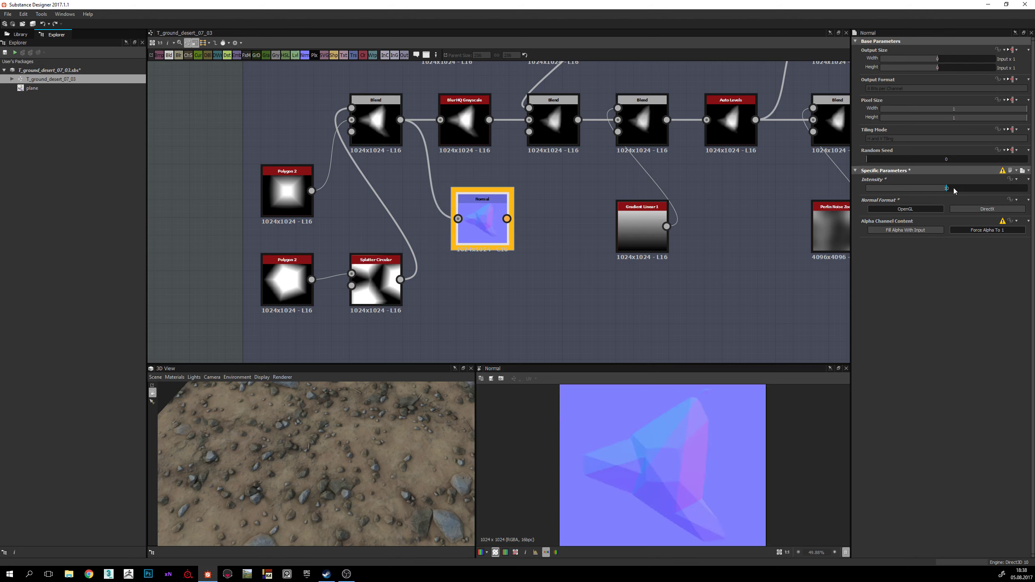
{"action": "scroll", "coordinate": [655, 476], "scroll_direction": "down", "scroll_amount": 2}
{"action": "middle_click_drag", "start_coordinate": [654, 448], "coordinate": [621, 432]}
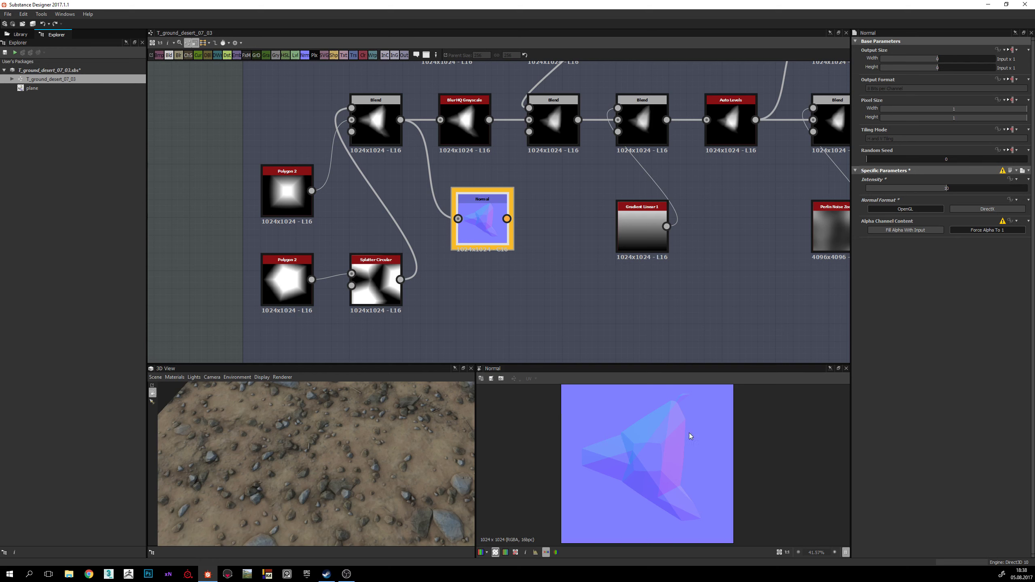
{"action": "middle_click_drag", "start_coordinate": [619, 484], "coordinate": [647, 514]}
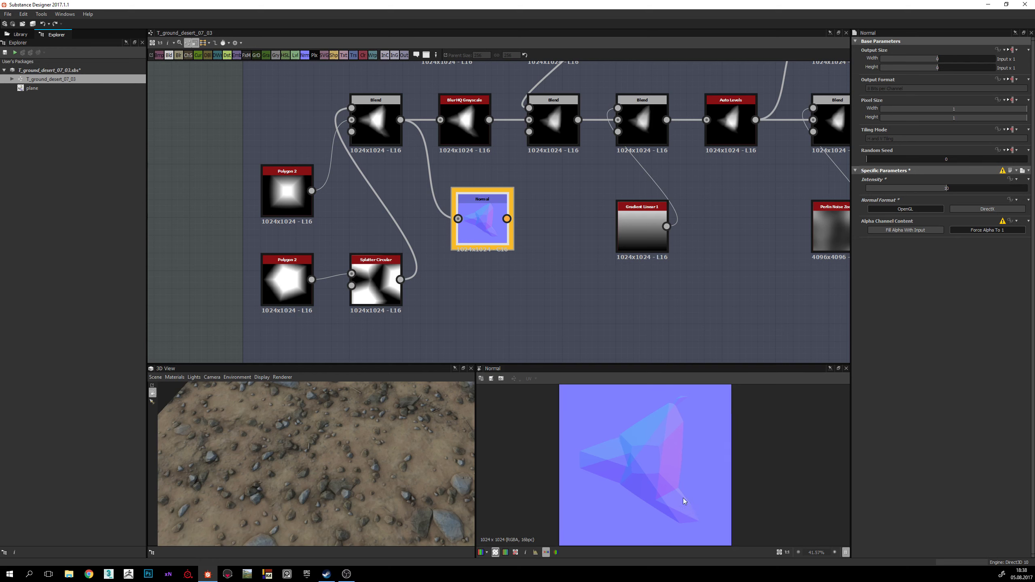
Step: Inspect the Splatter Circular settings and the first Blend's result
{"action": "double_click", "coordinate": [385, 281]}
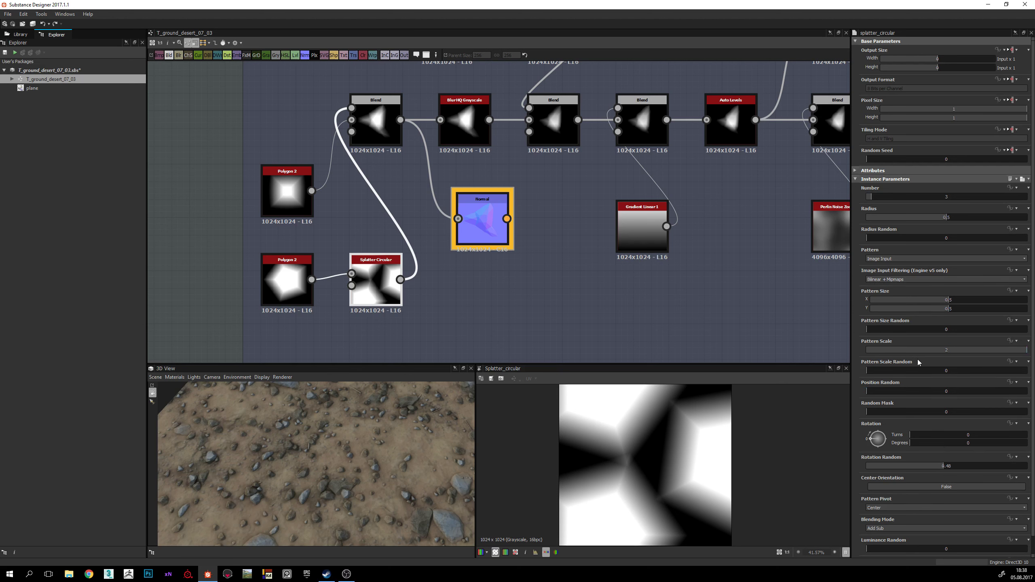
{"action": "scroll", "coordinate": [918, 362], "scroll_direction": "down", "scroll_amount": 1}
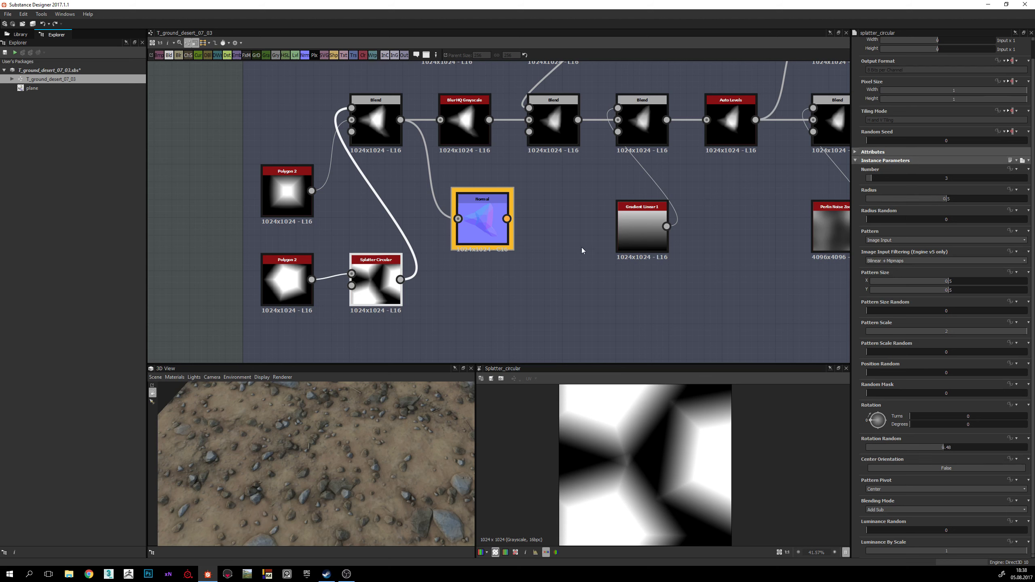
{"action": "left_click", "coordinate": [371, 128]}
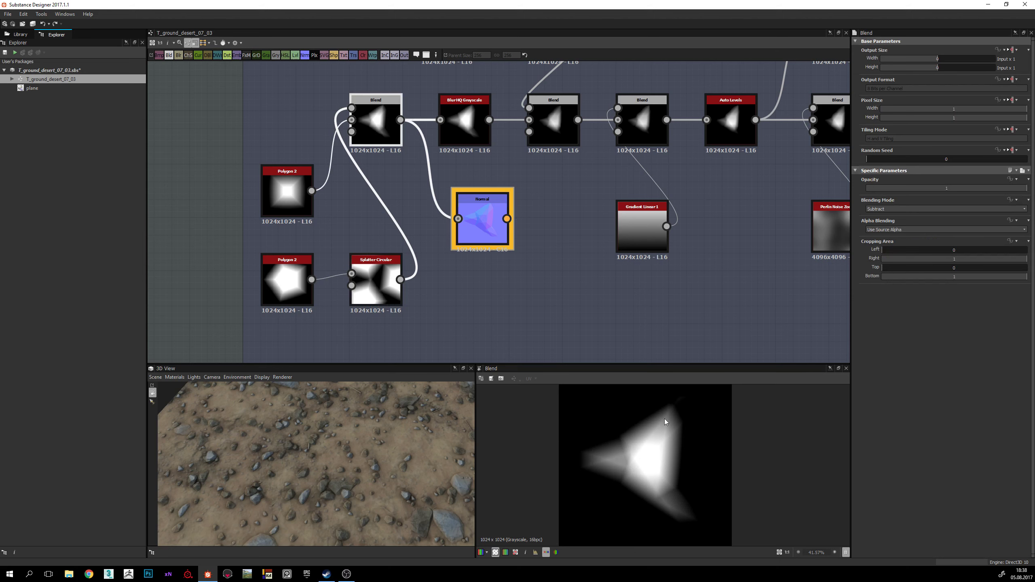
{"action": "left_click", "coordinate": [369, 291]}
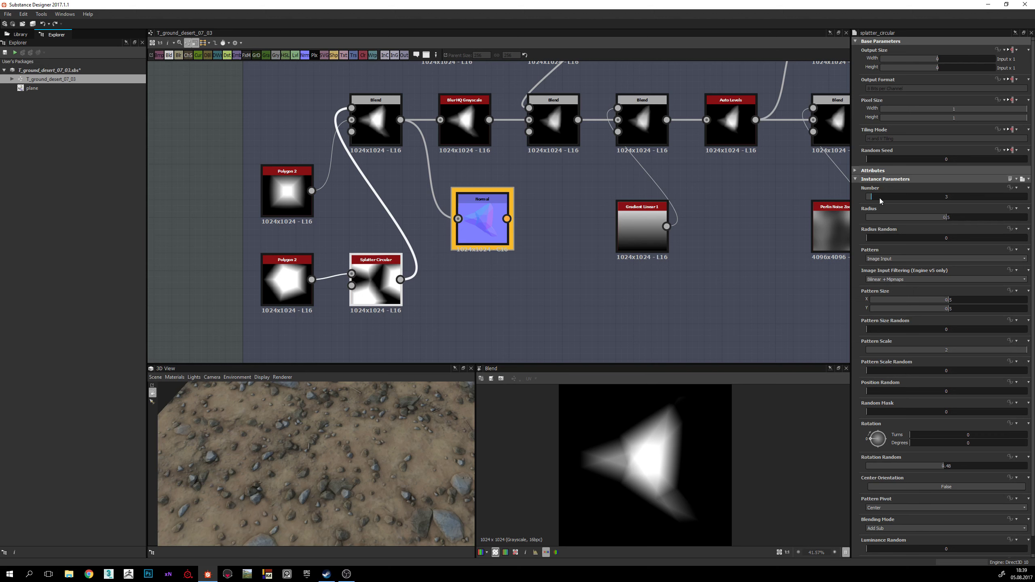
Step: Set Splatter Circular's Number to 4 and check the updated normal map and shapes
{"action": "left_click", "coordinate": [873, 197]}
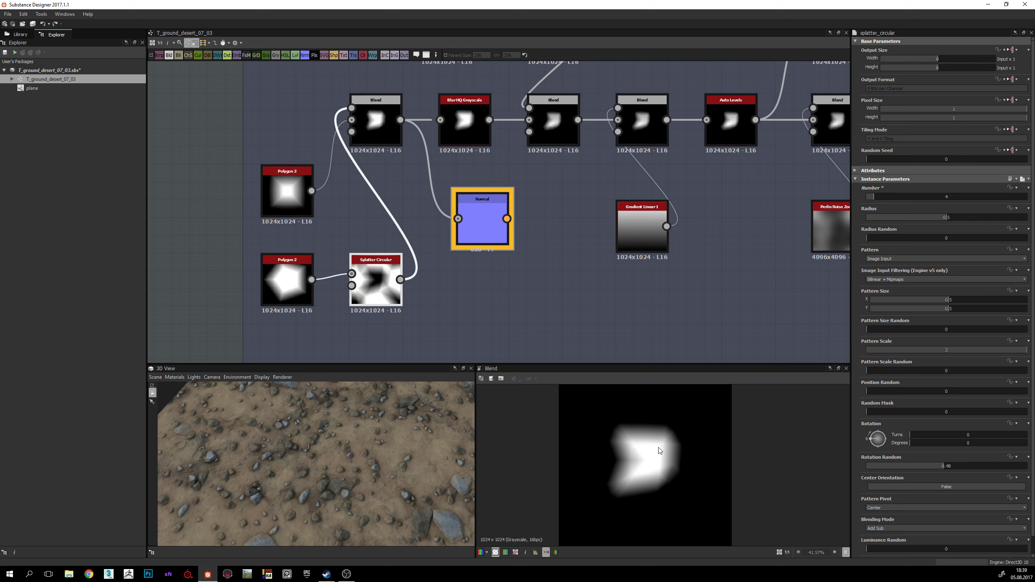
{"action": "double_click", "coordinate": [485, 227]}
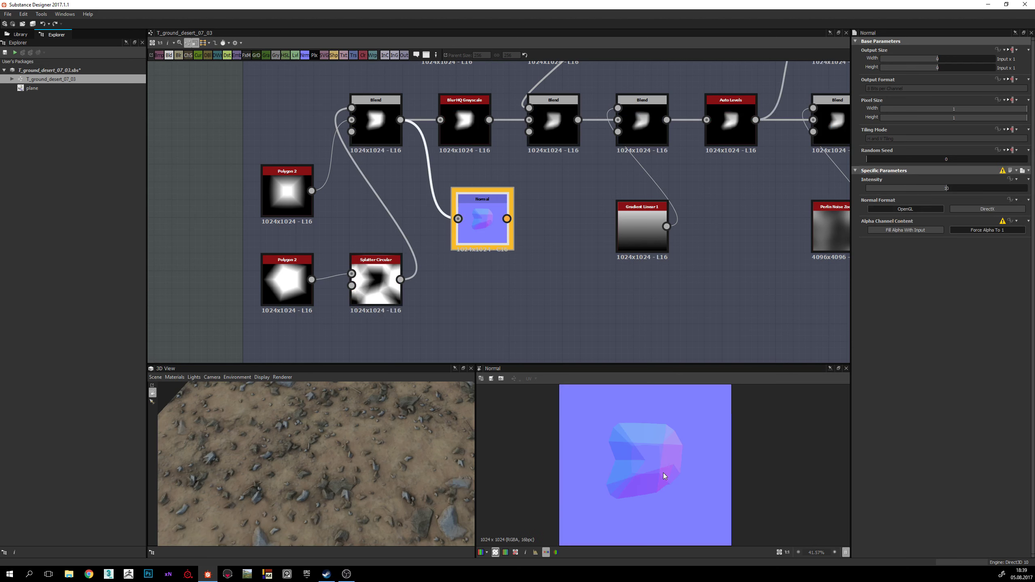
{"action": "left_click", "coordinate": [380, 282]}
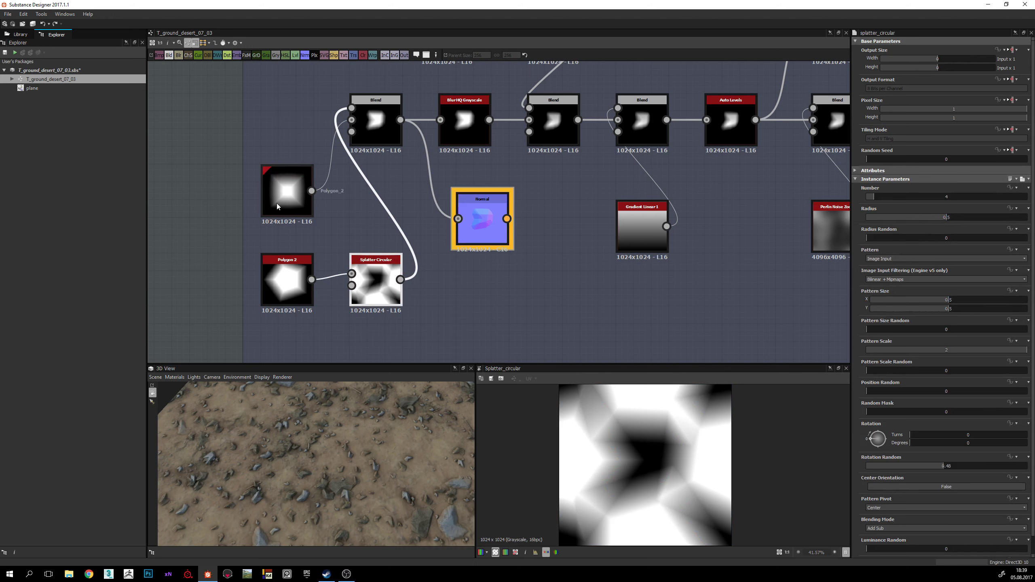
{"action": "double_click", "coordinate": [284, 190]}
{"action": "double_click", "coordinate": [378, 272]}
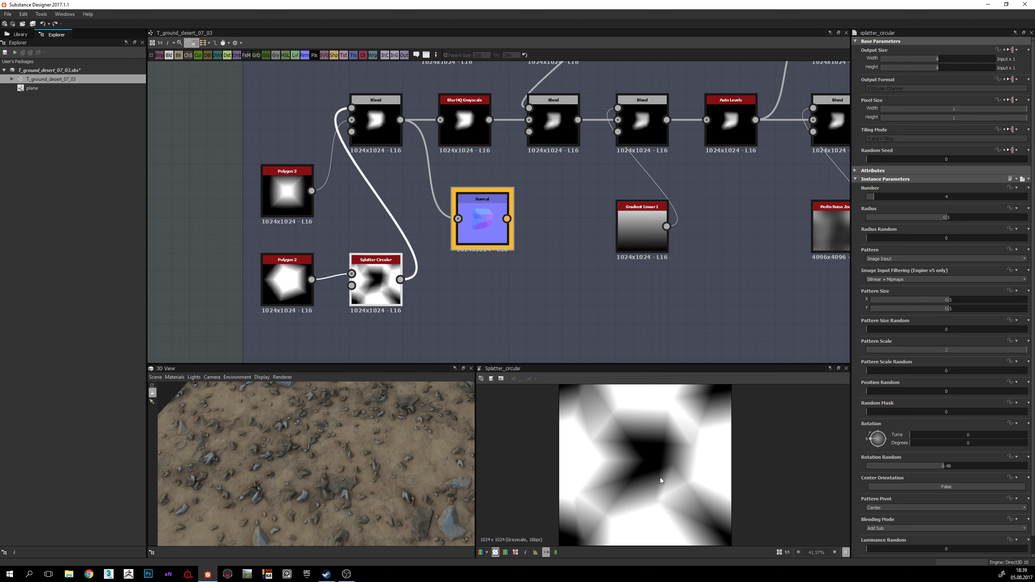
{"action": "scroll", "coordinate": [659, 435], "scroll_direction": "down", "scroll_amount": 2}
{"action": "scroll", "coordinate": [657, 451], "scroll_direction": "up", "scroll_amount": 2}
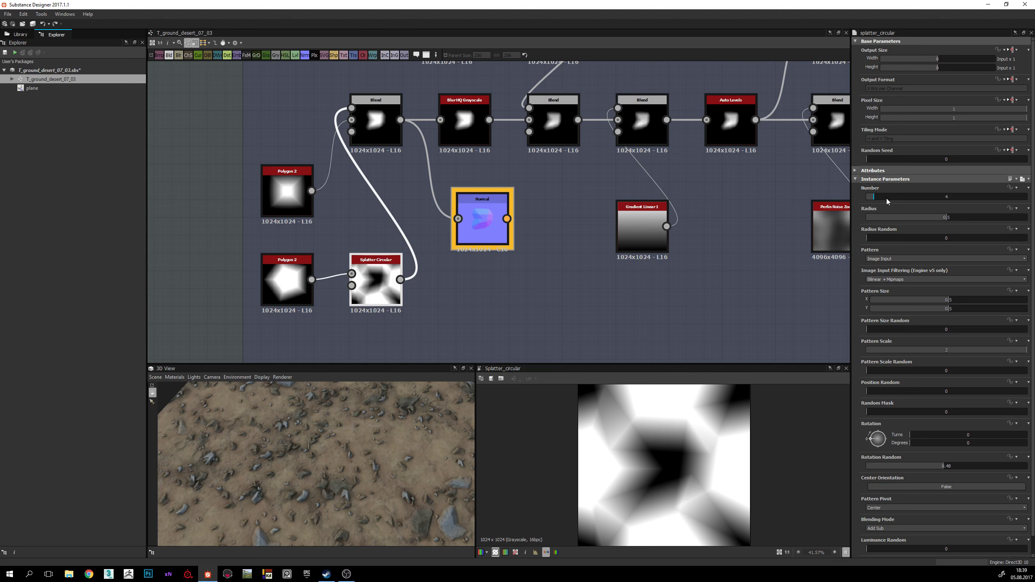
Step: Raise Splatter Circular's Number to 6 and orbit the 3D view to see the result
{"action": "left_click_drag", "start_coordinate": [876, 198], "coordinate": [879, 197]}
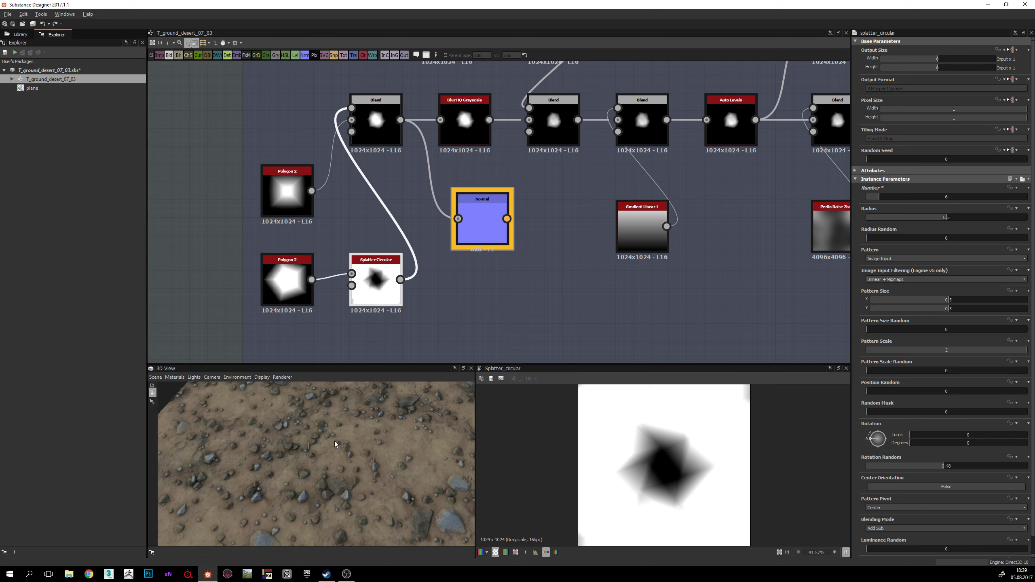
{"action": "scroll", "coordinate": [334, 436], "scroll_direction": "up", "scroll_amount": 2}
{"action": "mouse_move", "coordinate": [333, 427]}
{"action": "left_mouse_down"}
{"action": "mouse_move", "coordinate": [228, 445]}
{"action": "mouse_move", "coordinate": [313, 425]}
{"action": "left_mouse_up"}
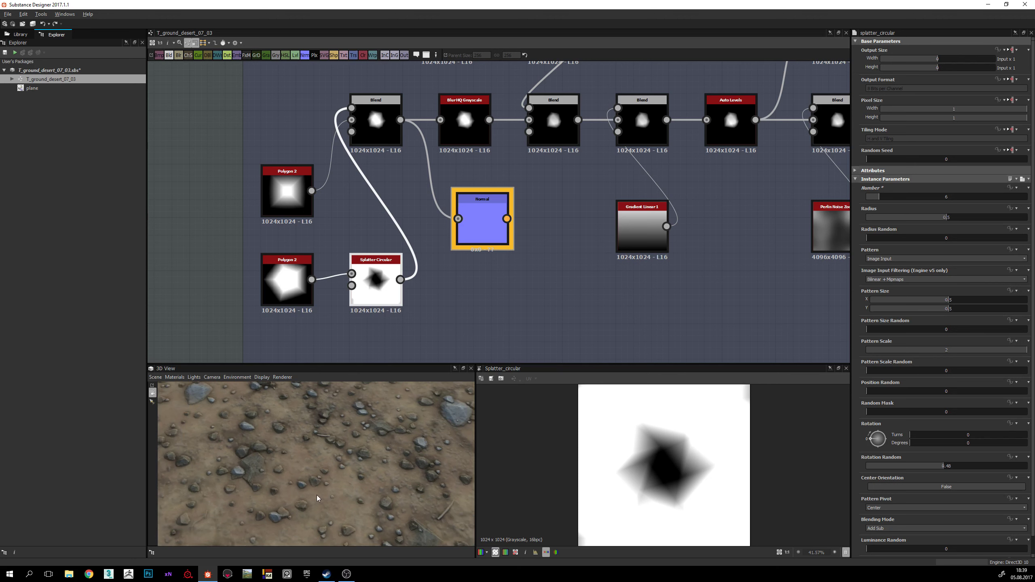
{"action": "middle_click_drag", "start_coordinate": [337, 429], "coordinate": [342, 457]}
{"action": "scroll", "coordinate": [351, 480], "scroll_direction": "down", "scroll_amount": 2}
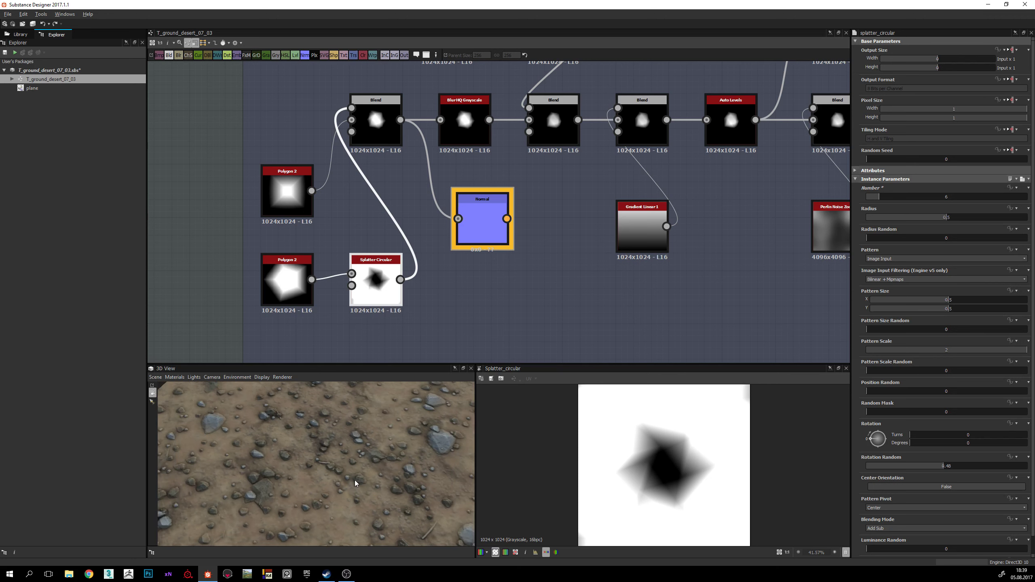
Step: Preview the Normal node, zooming in on its many-faceted stone
{"action": "double_click", "coordinate": [495, 222]}
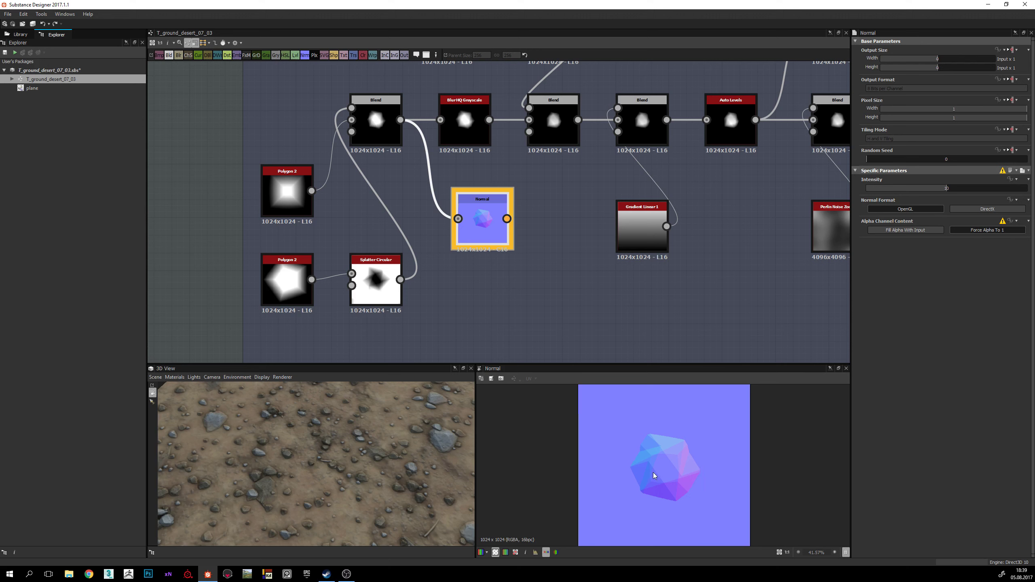
{"action": "scroll", "coordinate": [654, 475], "scroll_direction": "up", "scroll_amount": 1}
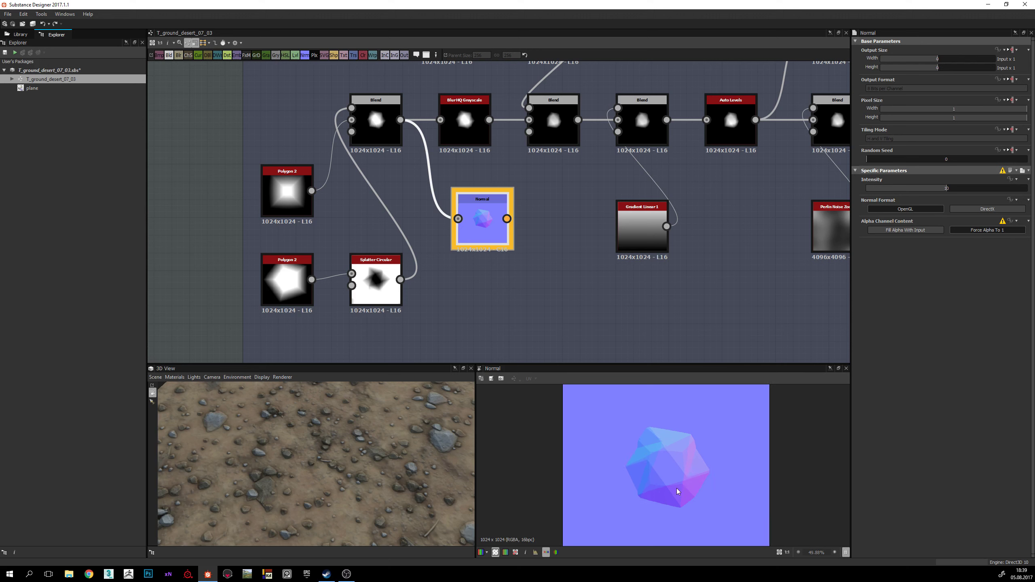
{"action": "scroll", "coordinate": [671, 455], "scroll_direction": "up", "scroll_amount": 2}
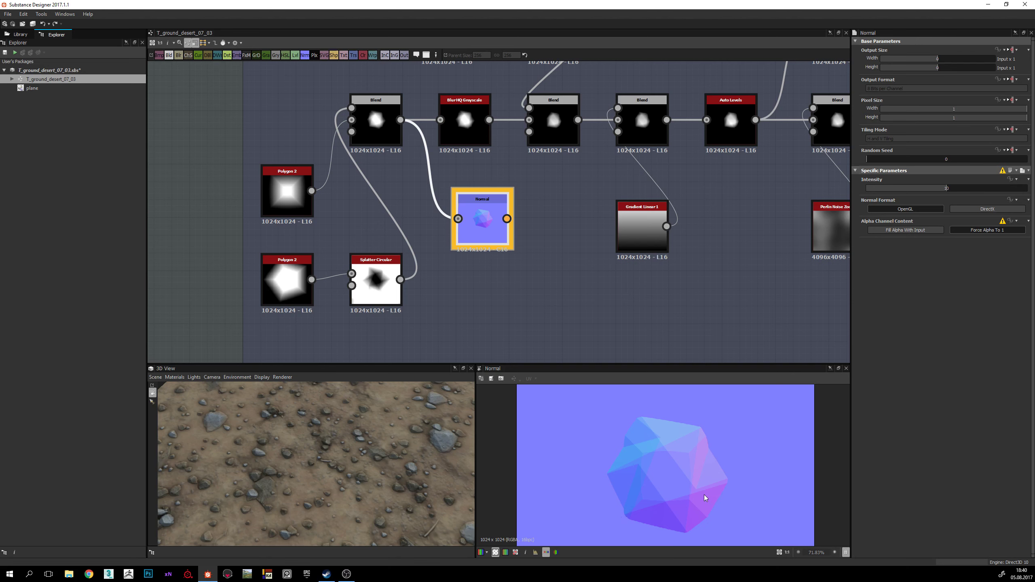
{"action": "scroll", "coordinate": [689, 495], "scroll_direction": "down", "scroll_amount": 4}
{"action": "scroll", "coordinate": [674, 469], "scroll_direction": "up", "scroll_amount": 2}
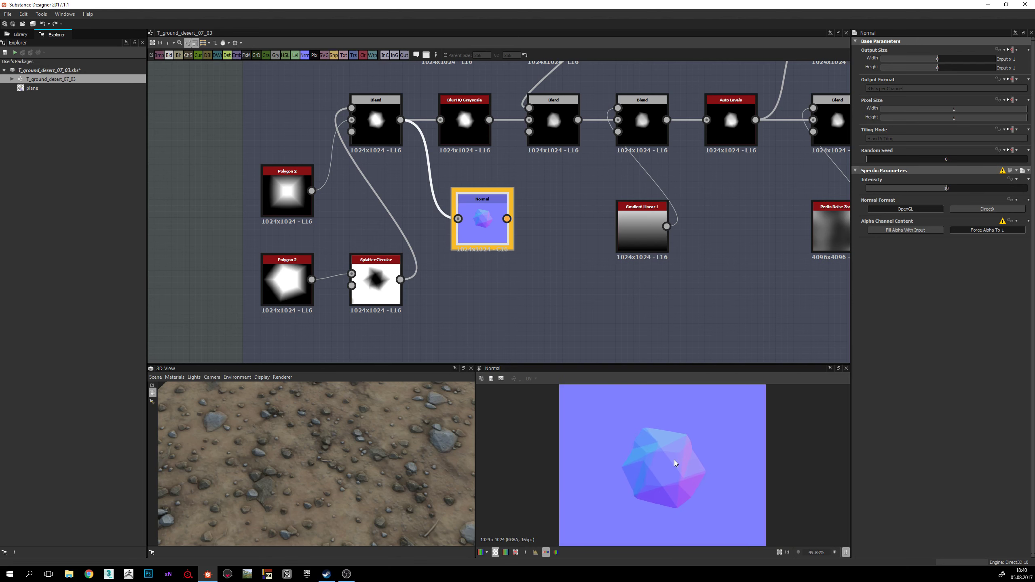
{"action": "scroll", "coordinate": [669, 459], "scroll_direction": "down", "scroll_amount": 1}
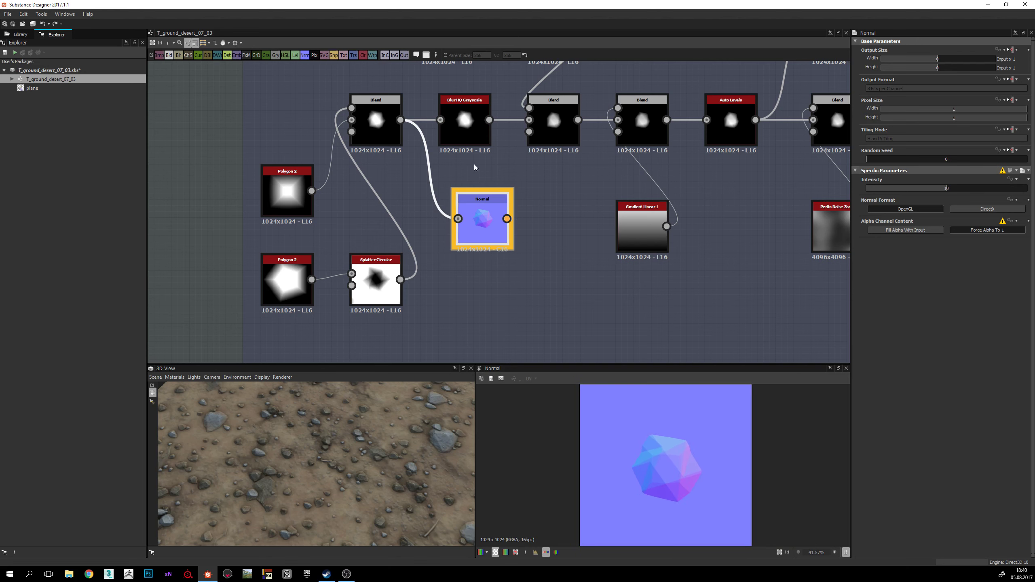
Step: Feed Blur HQ Grayscale into the Normal node and view the softer normal map
{"action": "middle_click_drag", "start_coordinate": [475, 167], "coordinate": [457, 226]}
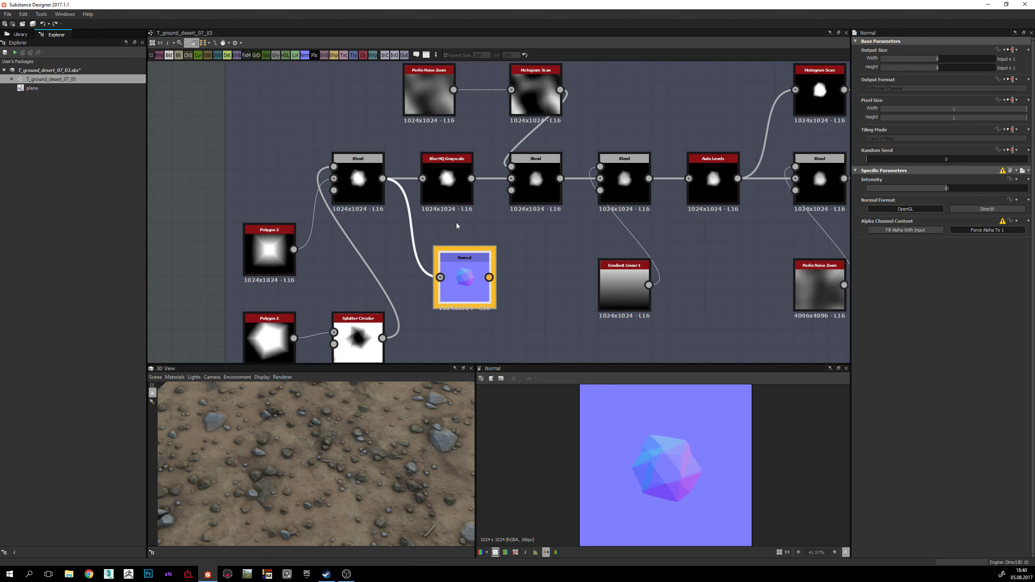
{"action": "double_click", "coordinate": [450, 184]}
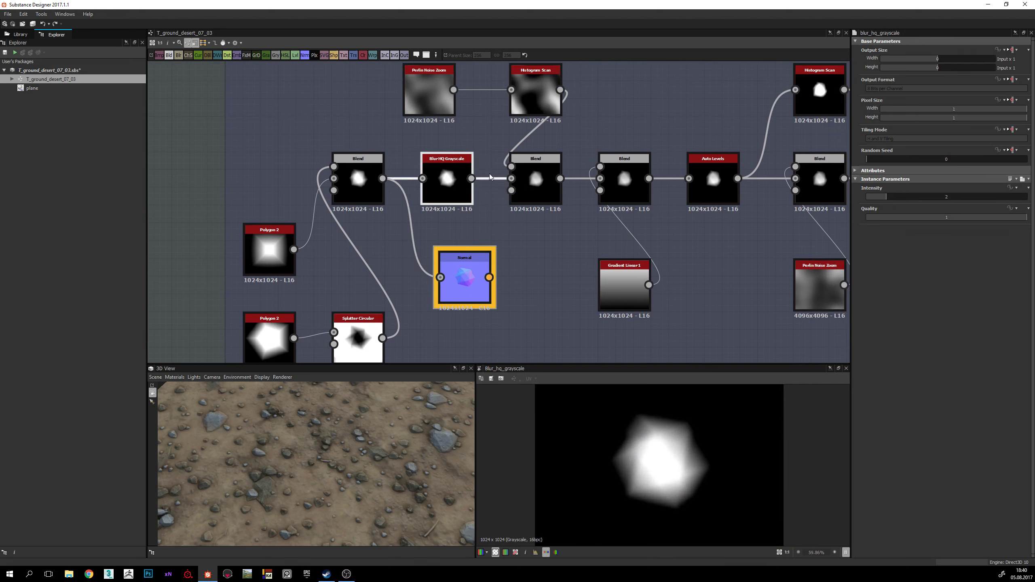
{"action": "left_click_drag", "start_coordinate": [472, 179], "coordinate": [441, 277]}
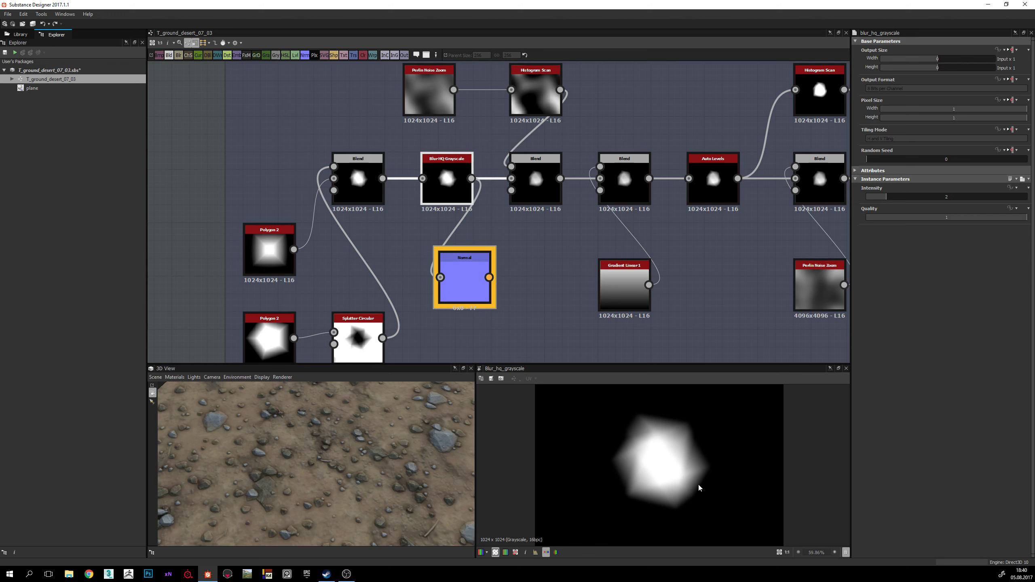
{"action": "double_click", "coordinate": [464, 282]}
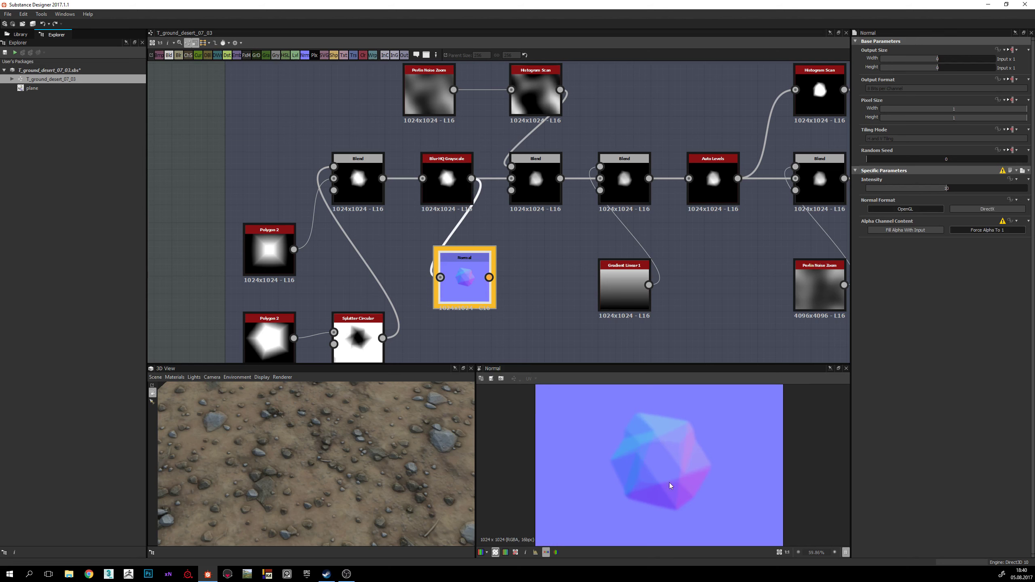
Step: Inspect the post-blur Blend, Perlin Noise Zoom, Histogram Scan and middle Blend outputs
{"action": "scroll", "coordinate": [652, 473], "scroll_direction": "up", "scroll_amount": 1}
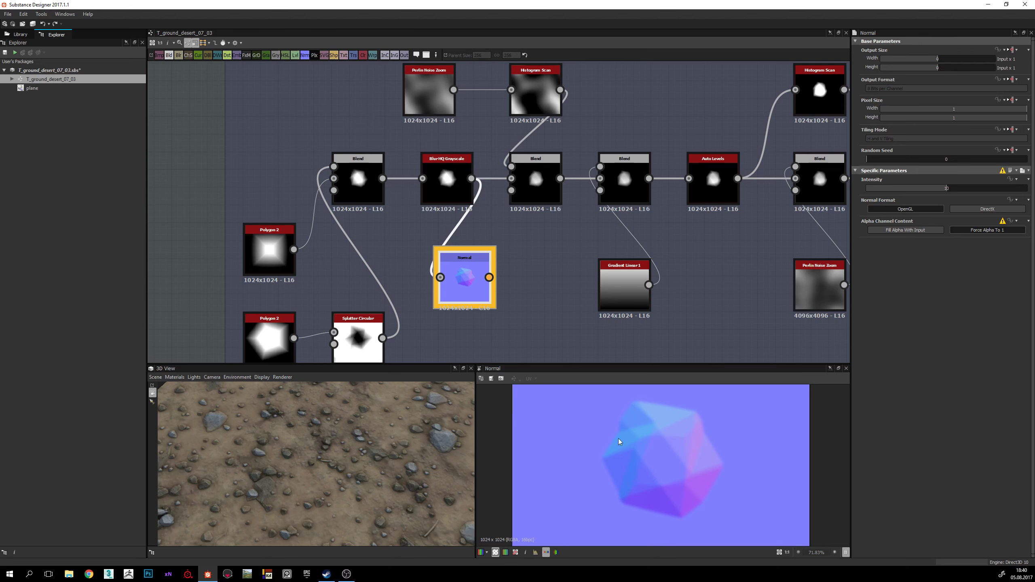
{"action": "middle_click_drag", "start_coordinate": [522, 280], "coordinate": [476, 328]}
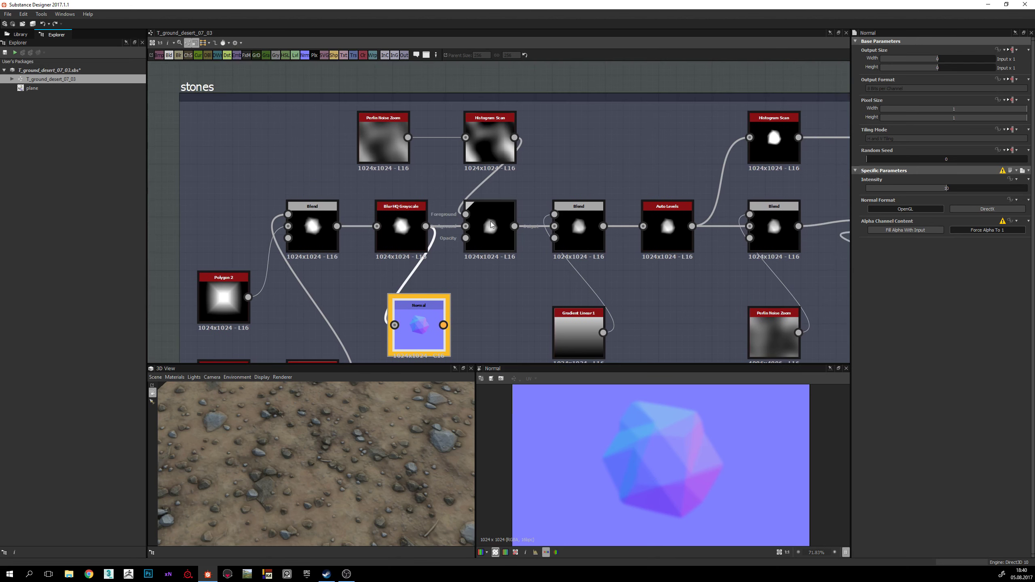
{"action": "double_click", "coordinate": [491, 224]}
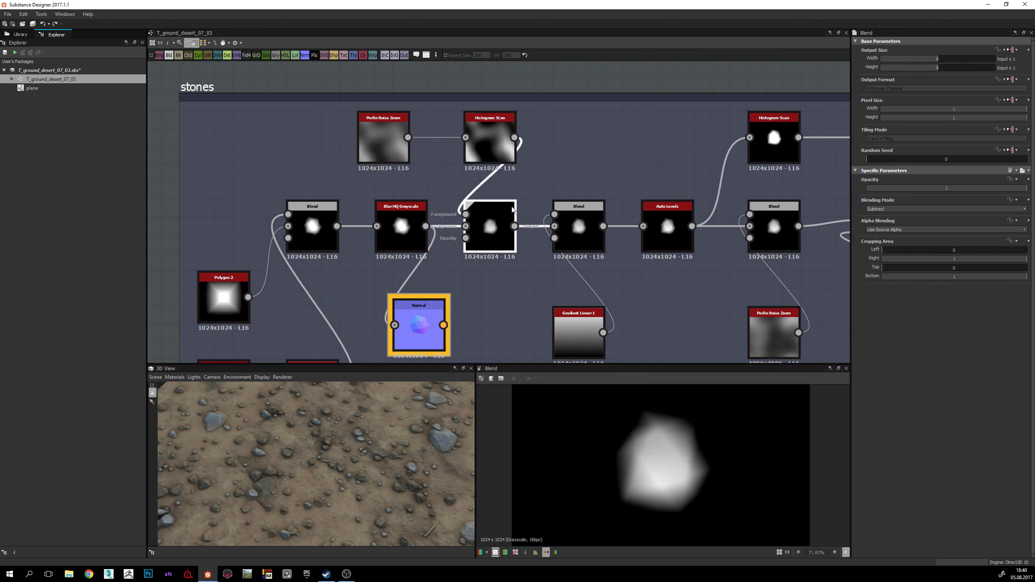
{"action": "double_click", "coordinate": [390, 145]}
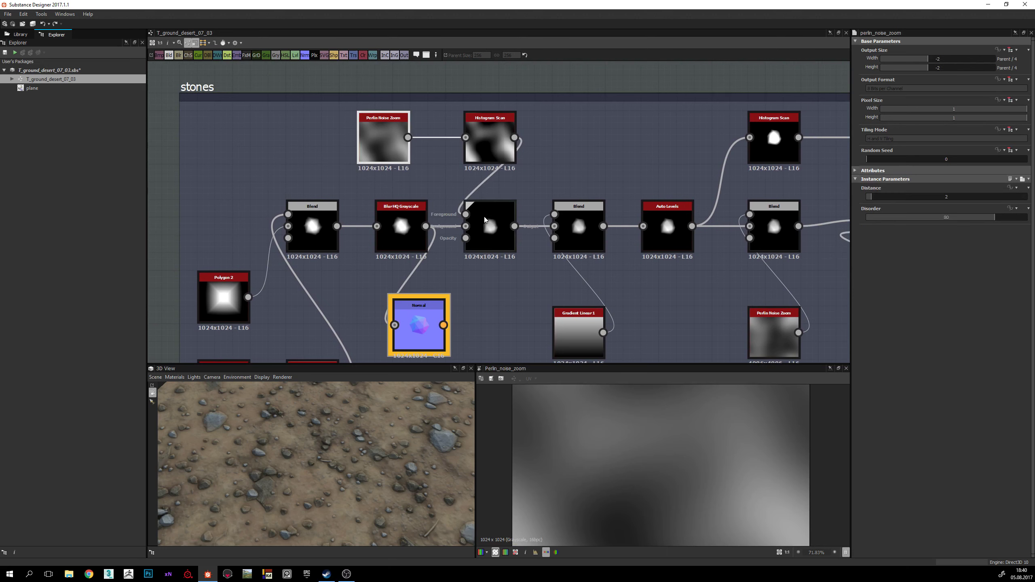
{"action": "double_click", "coordinate": [490, 142]}
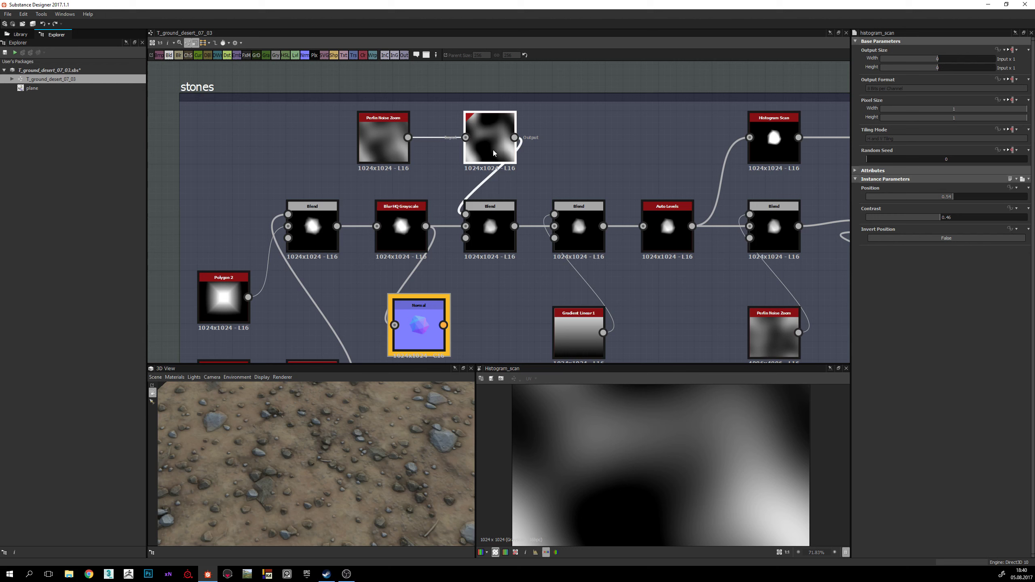
{"action": "double_click", "coordinate": [490, 229]}
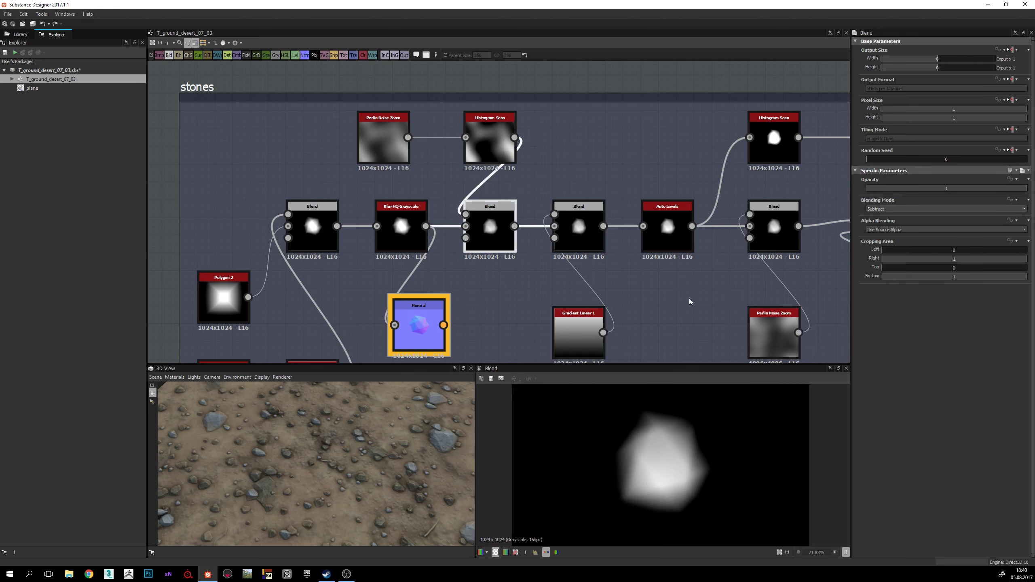
{"action": "middle_click_drag", "start_coordinate": [587, 313], "coordinate": [589, 236]}
Step: Connect the middle Blend to the Normal node, compare with BlurHQ Grayscale, and undo back to Blend
{"action": "left_click_drag", "start_coordinate": [517, 149], "coordinate": [420, 245]}
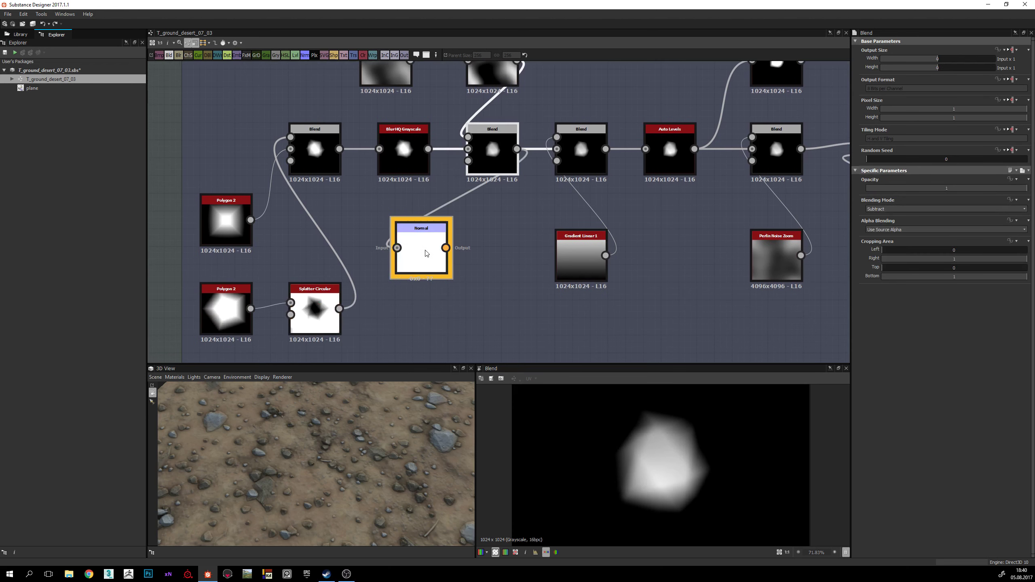
{"action": "double_click", "coordinate": [421, 249]}
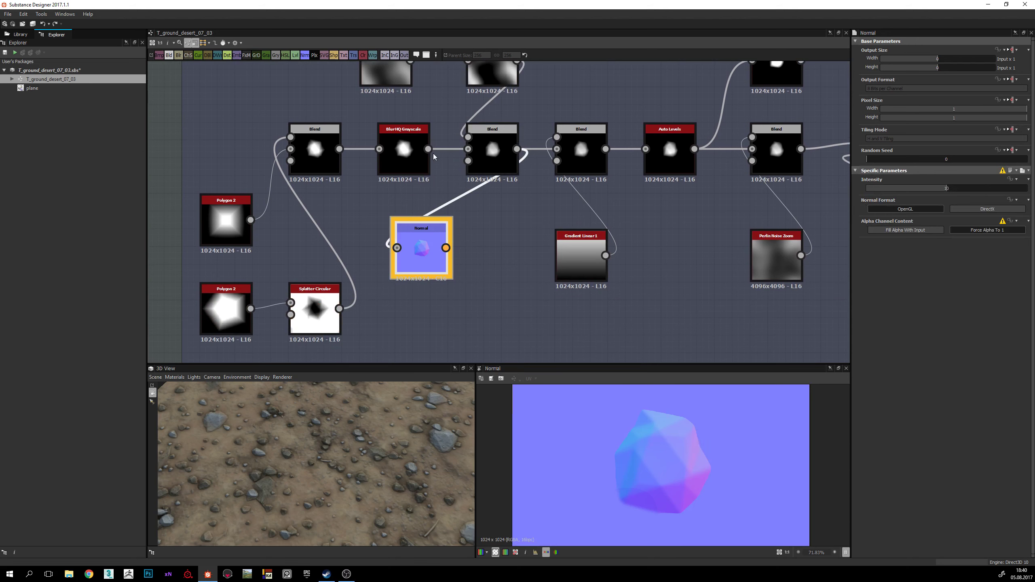
{"action": "left_click_drag", "start_coordinate": [428, 149], "coordinate": [397, 248]}
{"action": "left_click_drag", "start_coordinate": [517, 149], "coordinate": [397, 247]}
{"action": "scroll", "coordinate": [624, 510], "scroll_direction": "up", "scroll_amount": 1}
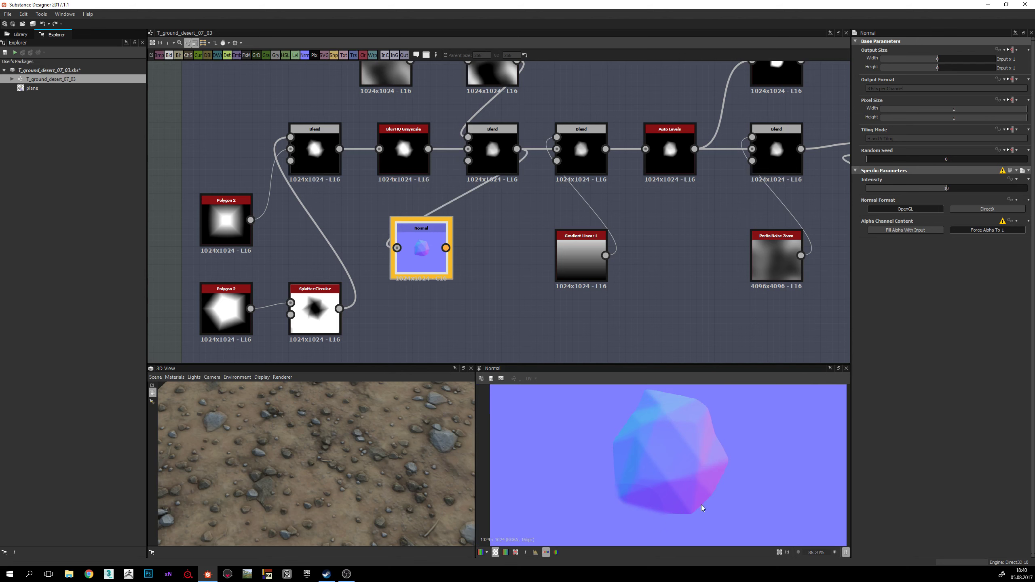
{"action": "left_click_drag", "start_coordinate": [428, 149], "coordinate": [419, 253]}
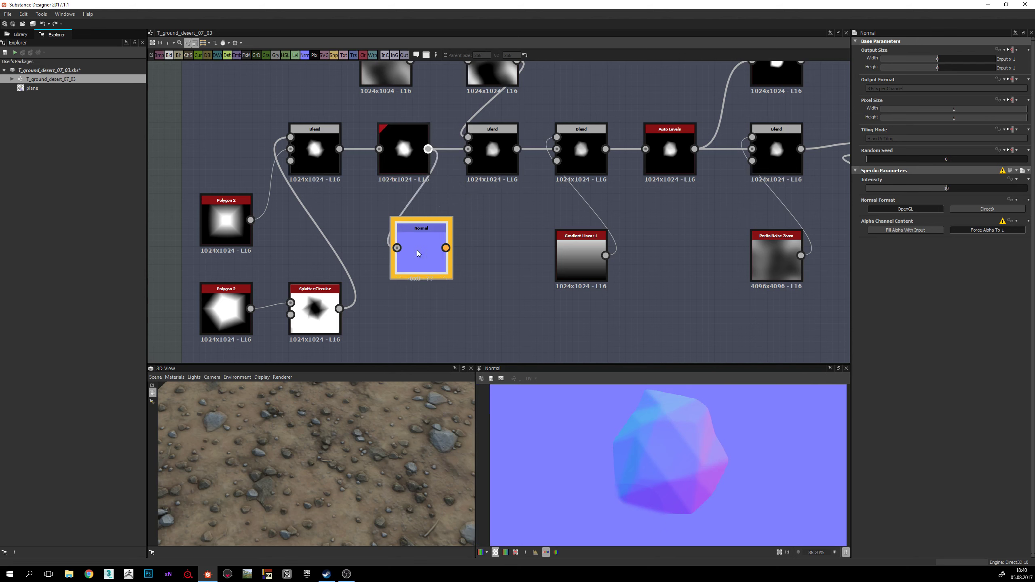
{"action": "scroll", "coordinate": [737, 468], "scroll_direction": "down", "scroll_amount": 1}
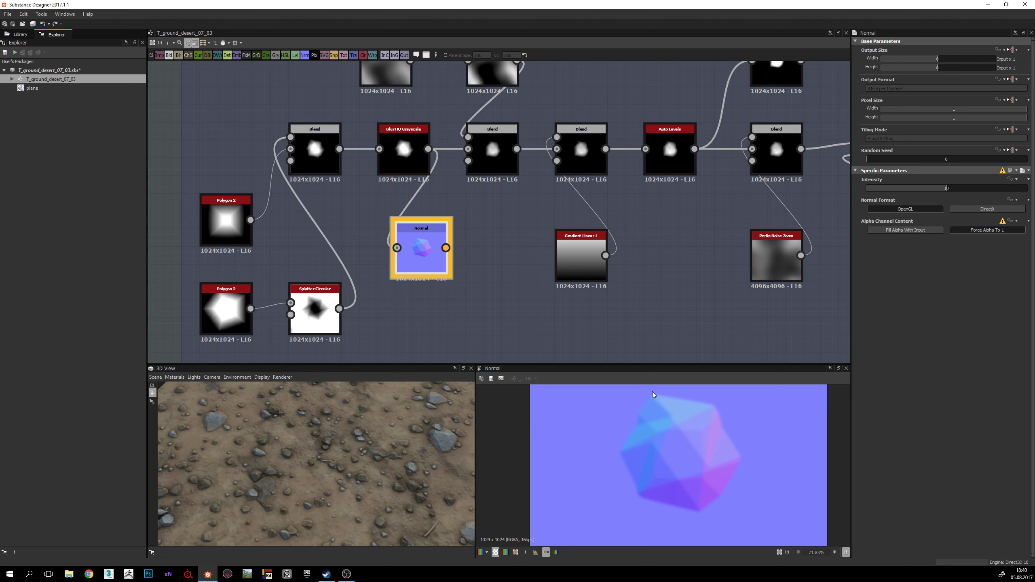
{"action": "key", "text": "ctrl+z"}
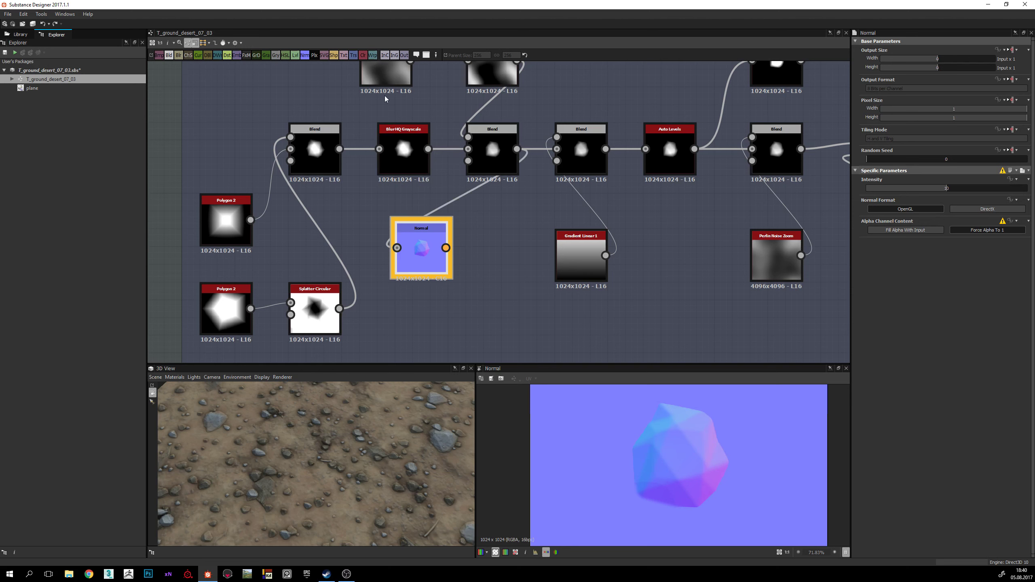
Step: Raise the top-left Perlin Noise Zoom's Random Seed from 0 through 1 to 2
{"action": "left_click", "coordinate": [387, 79]}
{"action": "middle_click_drag", "start_coordinate": [475, 145], "coordinate": [498, 225]}
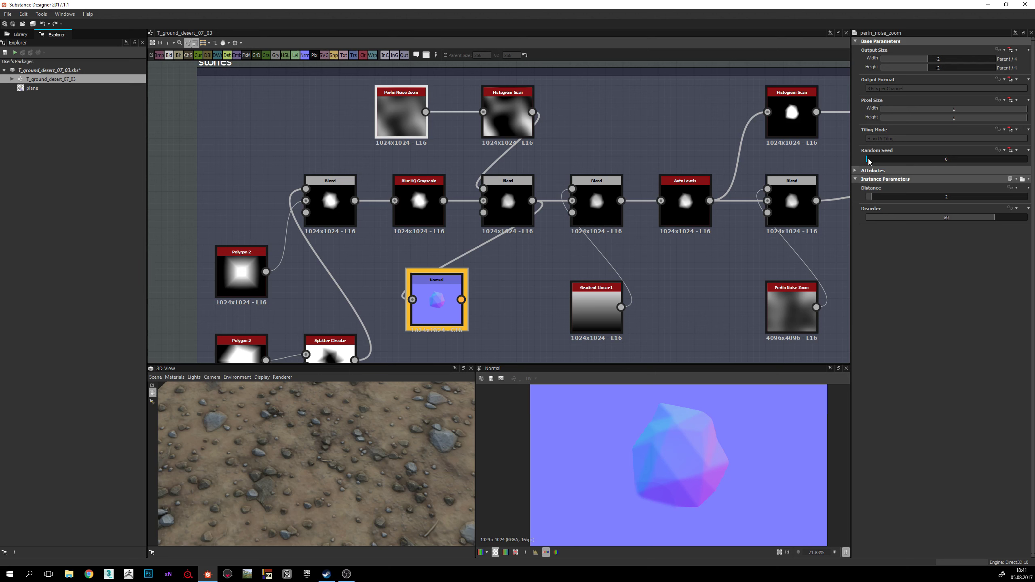
{"action": "left_click_drag", "start_coordinate": [870, 160], "coordinate": [876, 161]}
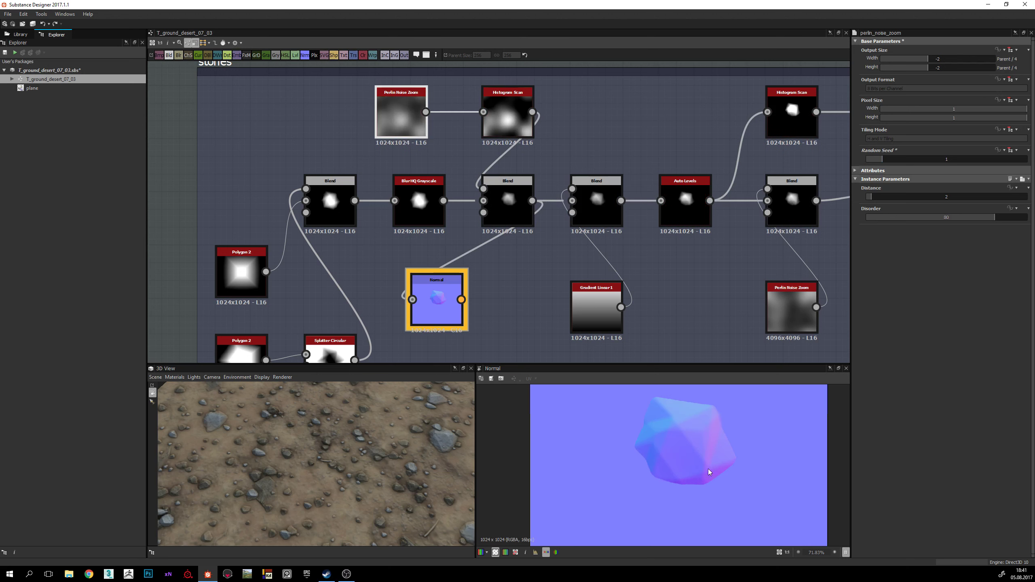
{"action": "left_click", "coordinate": [897, 159]}
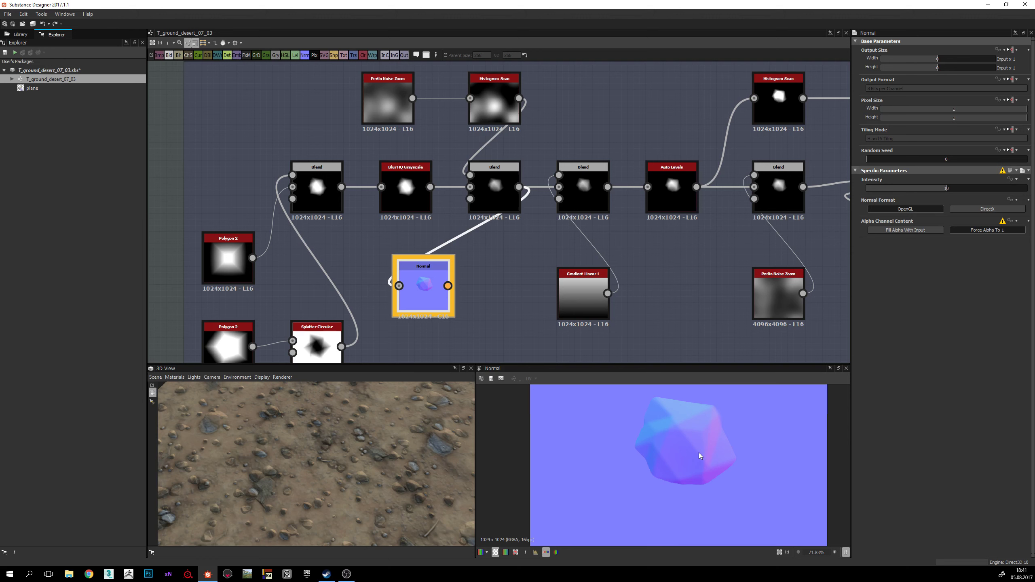
Step: Try the right and left Blends as the Normal node's input, keep the right one, and check the 3D view
{"action": "middle_click_drag", "start_coordinate": [490, 274], "coordinate": [454, 271]}
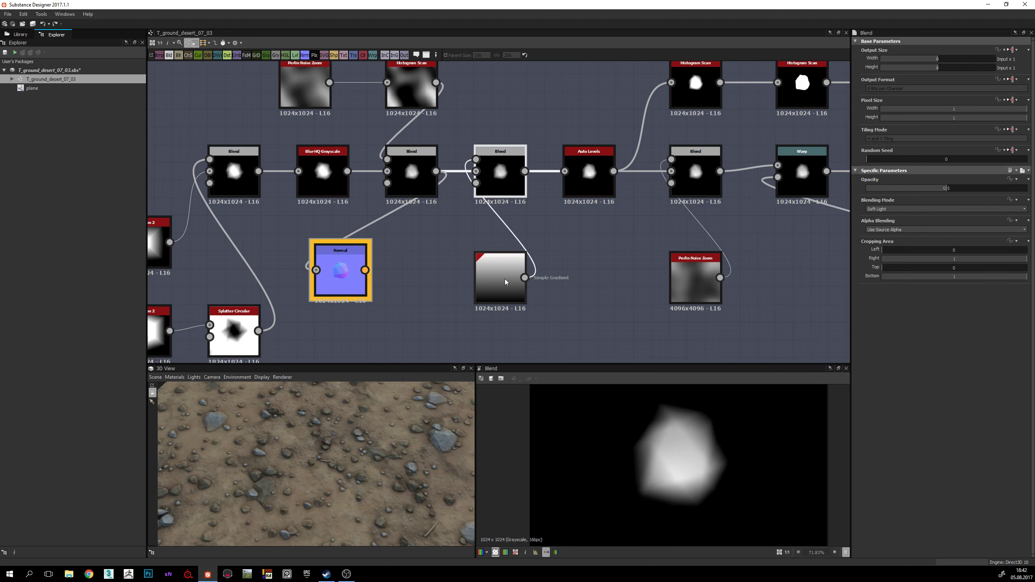
{"action": "double_click", "coordinate": [505, 279]}
{"action": "middle_click_drag", "start_coordinate": [505, 278], "coordinate": [511, 257]}
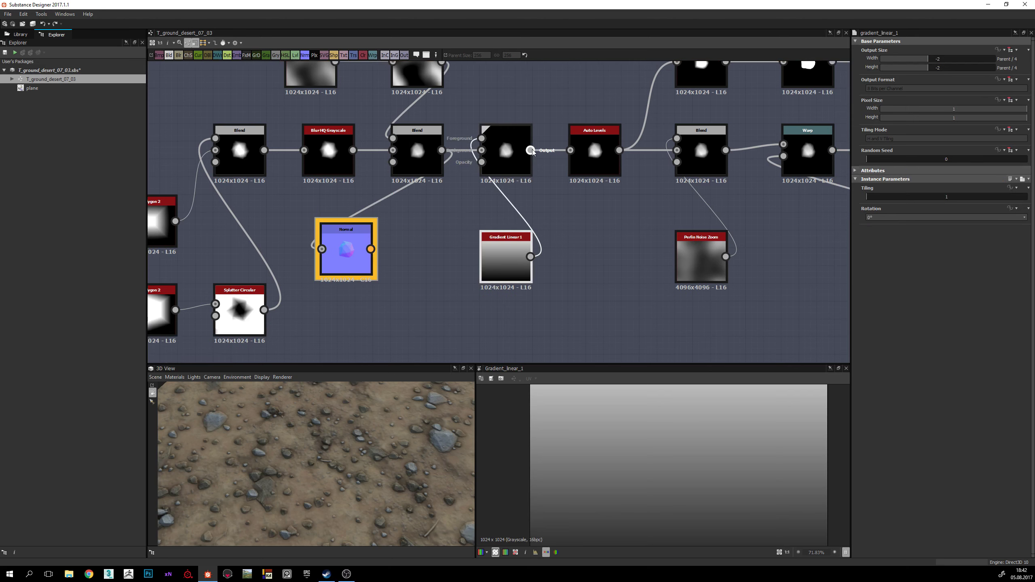
{"action": "left_click_drag", "start_coordinate": [532, 150], "coordinate": [322, 249]}
{"action": "double_click", "coordinate": [346, 250]}
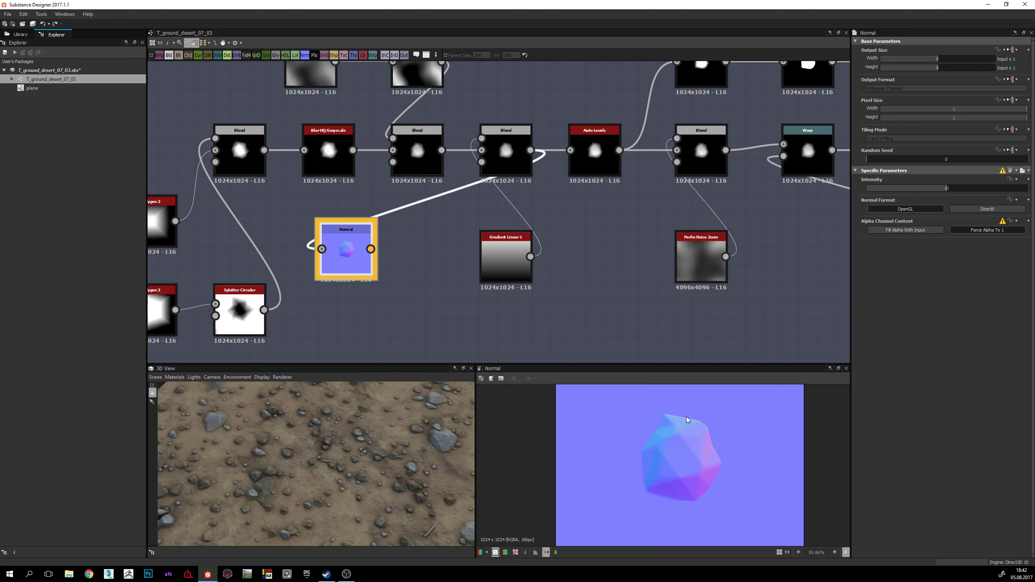
{"action": "scroll", "coordinate": [689, 503], "scroll_direction": "up", "scroll_amount": 1}
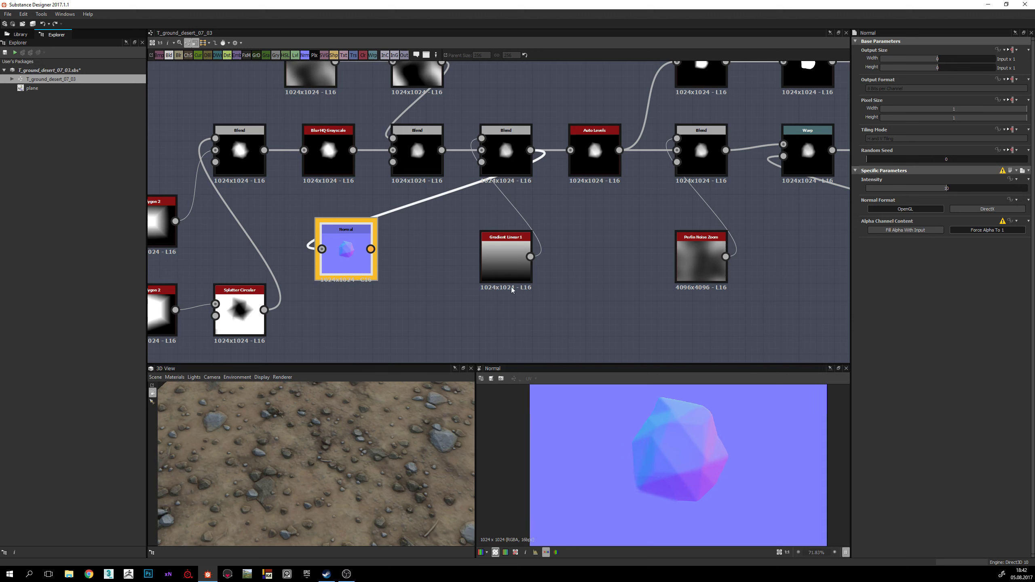
{"action": "left_click_drag", "start_coordinate": [442, 150], "coordinate": [322, 249]}
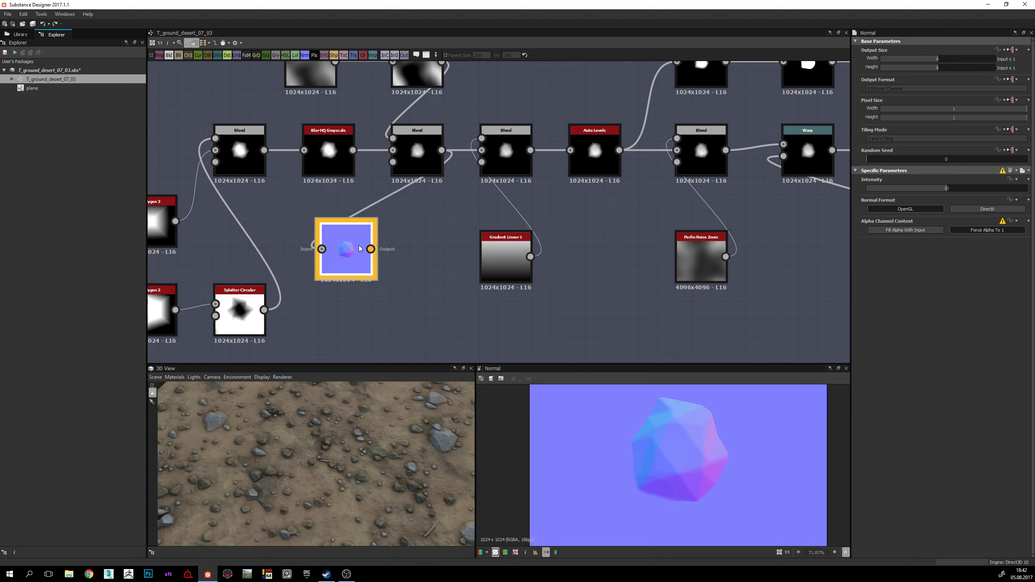
{"action": "left_click_drag", "start_coordinate": [530, 150], "coordinate": [322, 249]}
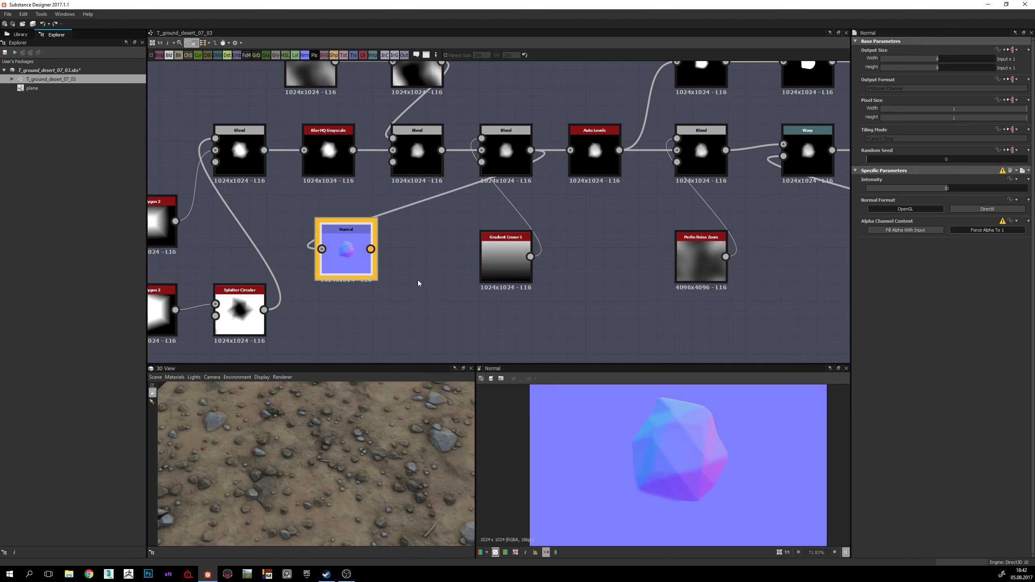
{"action": "left_click_drag", "start_coordinate": [353, 434], "coordinate": [324, 481]}
{"action": "scroll", "coordinate": [344, 474], "scroll_direction": "up", "scroll_amount": 2}
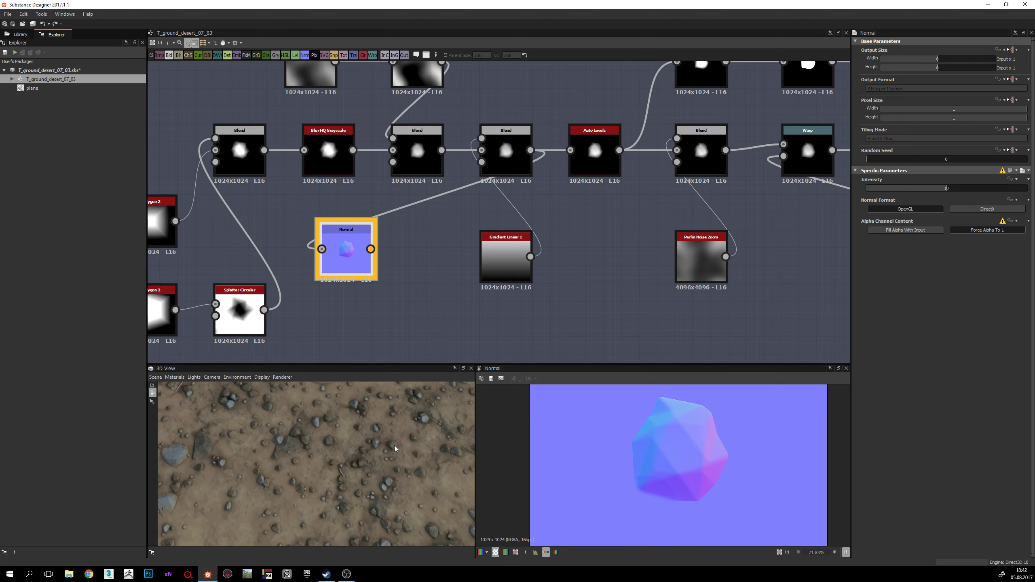
{"action": "left_click_drag", "start_coordinate": [325, 459], "coordinate": [302, 432]}
Step: Move the Normal node below Auto Levels and feed it from Auto Levels' output
{"action": "middle_click_drag", "start_coordinate": [584, 188], "coordinate": [538, 204]}
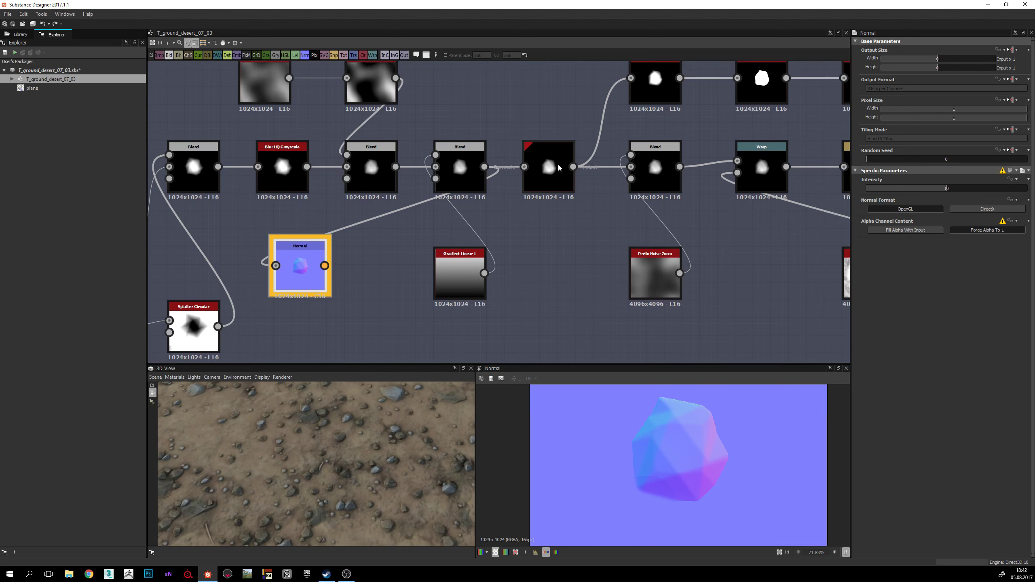
{"action": "double_click", "coordinate": [559, 168]}
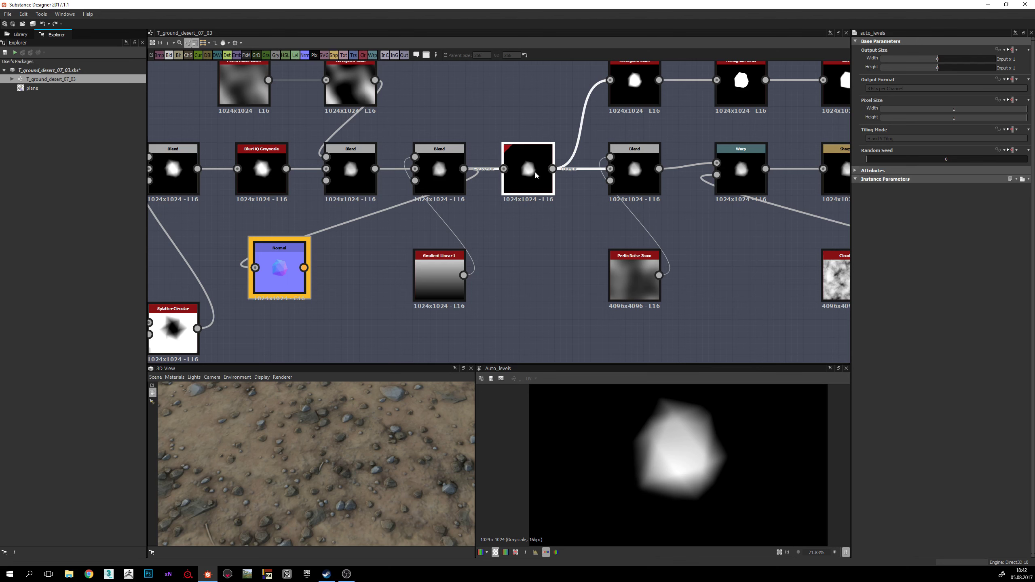
{"action": "left_click_drag", "start_coordinate": [281, 272], "coordinate": [564, 279]}
{"action": "middle_click_drag", "start_coordinate": [545, 234], "coordinate": [507, 229]}
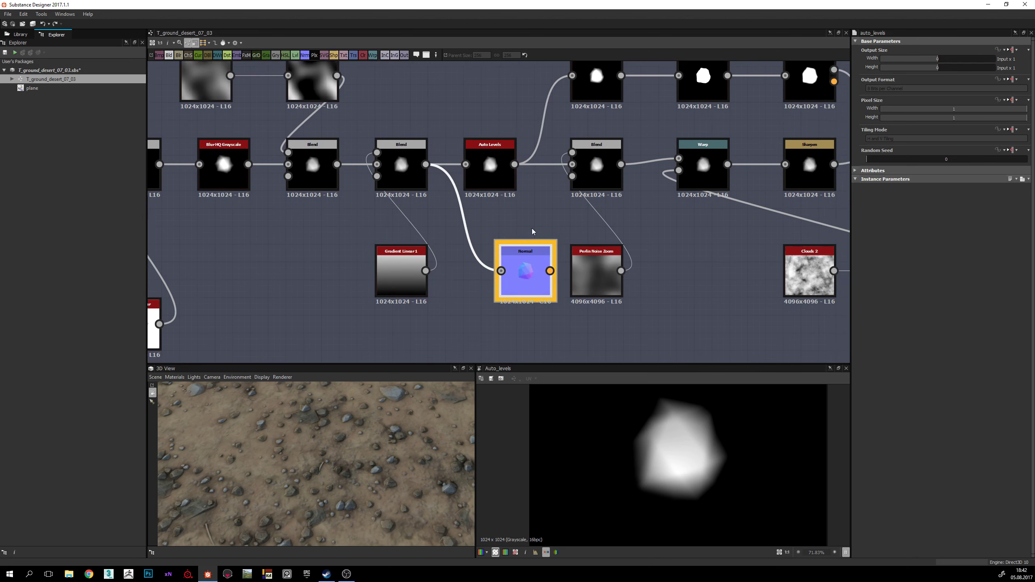
{"action": "left_click_drag", "start_coordinate": [514, 164], "coordinate": [502, 271]}
{"action": "double_click", "coordinate": [532, 279]}
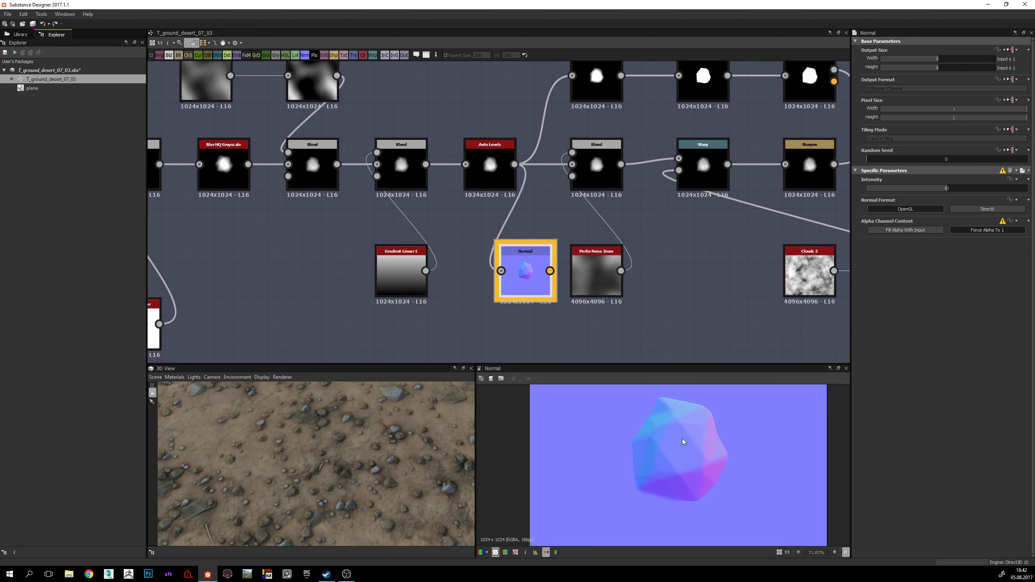
Step: Preview the Blend after Auto Levels and the Perlin Noise Zoom it subtracts
{"action": "middle_click_drag", "start_coordinate": [591, 196], "coordinate": [546, 230]}
{"action": "middle_click_drag", "start_coordinate": [555, 191], "coordinate": [436, 190]}
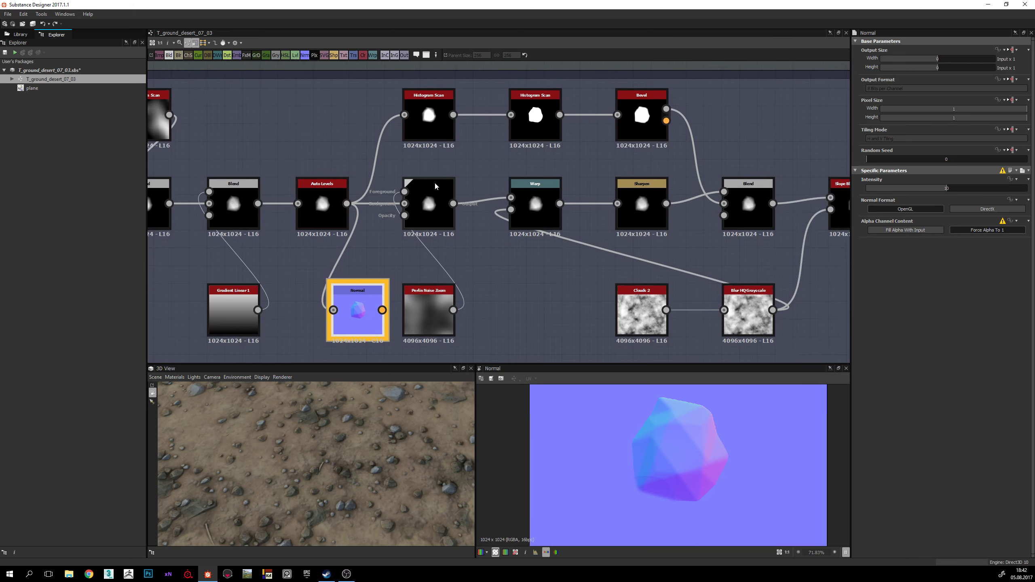
{"action": "middle_click_drag", "start_coordinate": [491, 225], "coordinate": [461, 200]}
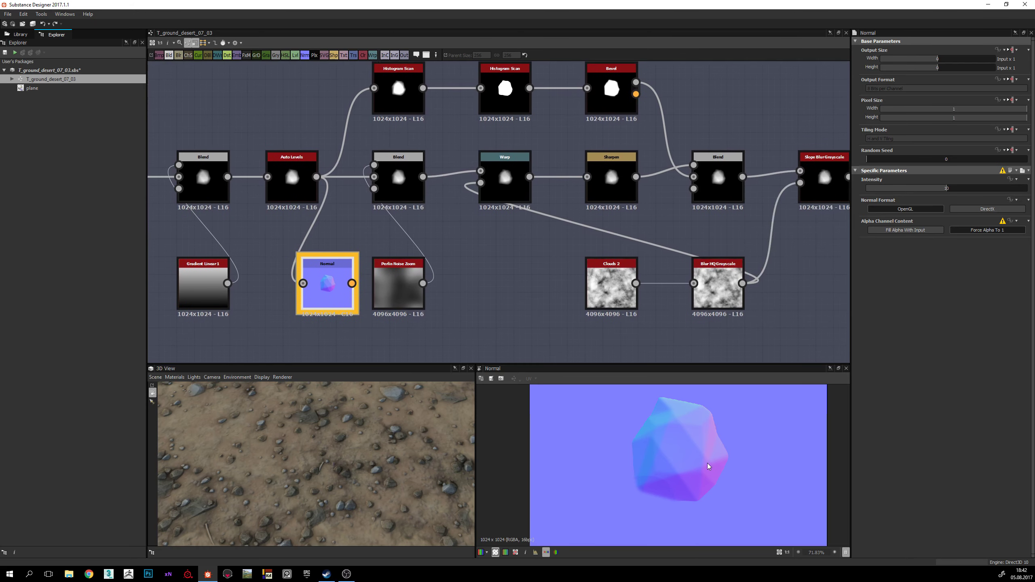
{"action": "middle_click_drag", "start_coordinate": [373, 257], "coordinate": [369, 267]}
{"action": "middle_click_drag", "start_coordinate": [432, 260], "coordinate": [427, 247]}
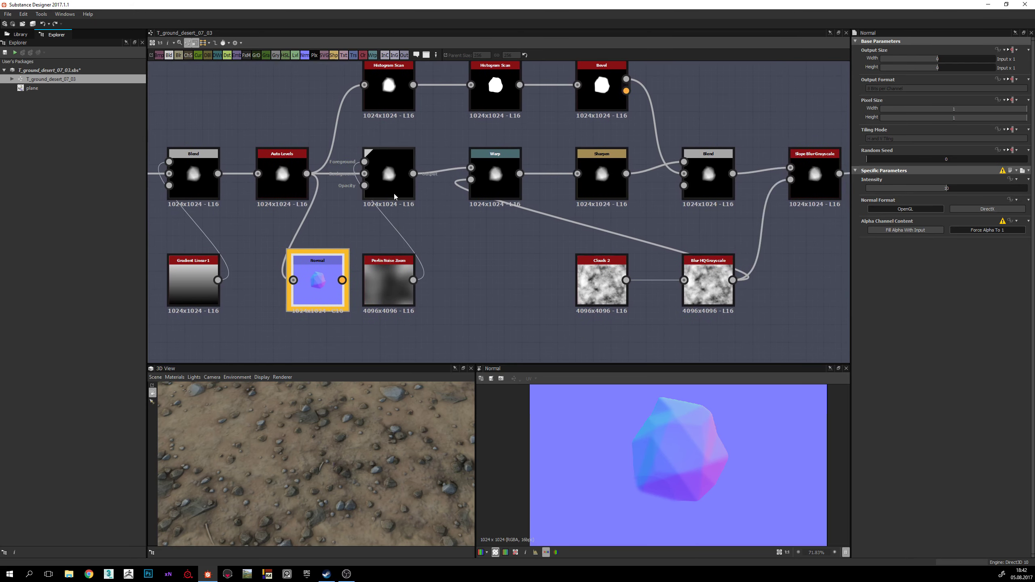
{"action": "double_click", "coordinate": [390, 171]}
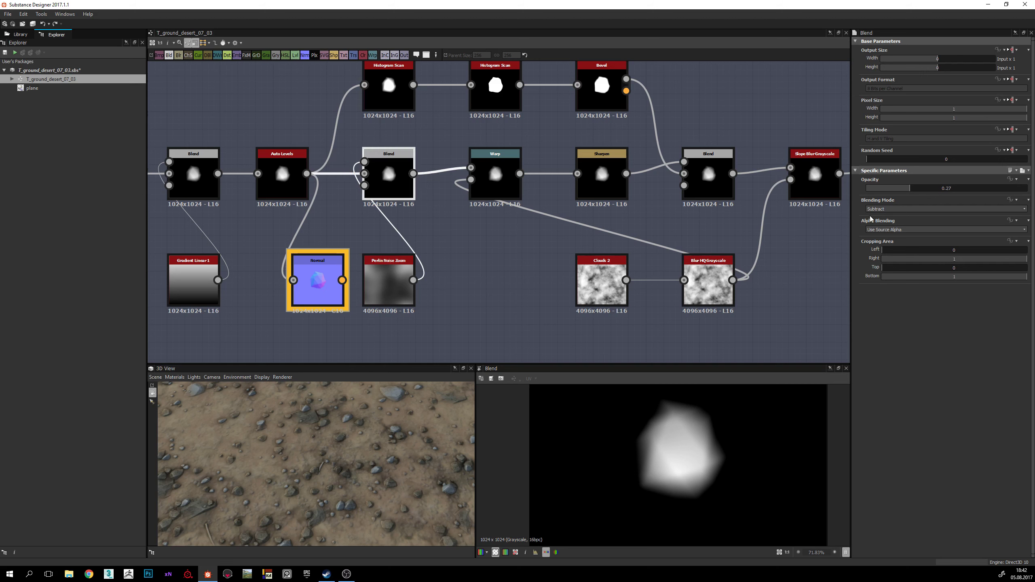
{"action": "double_click", "coordinate": [391, 286]}
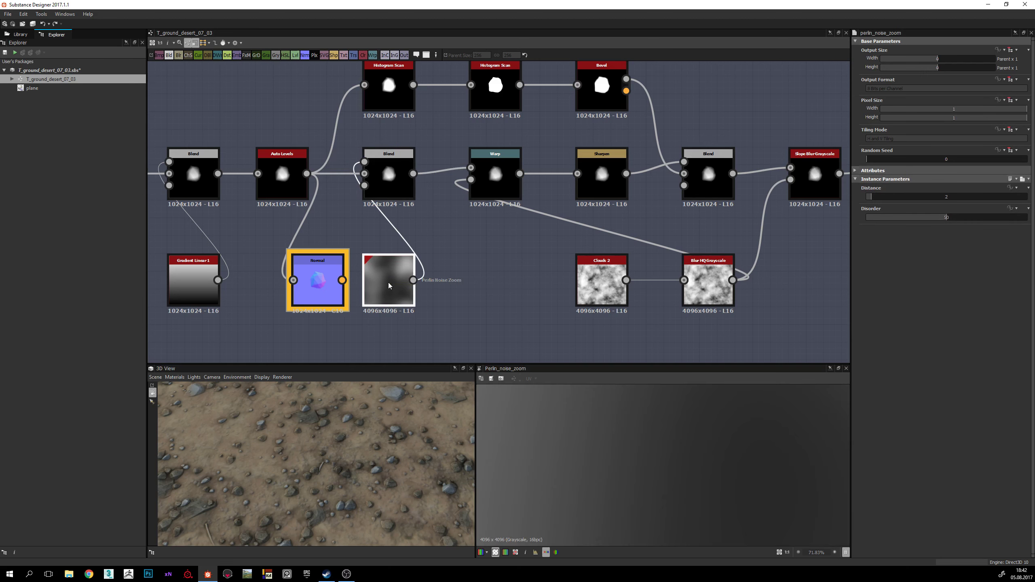
{"action": "double_click", "coordinate": [409, 182]}
{"action": "double_click", "coordinate": [320, 280]}
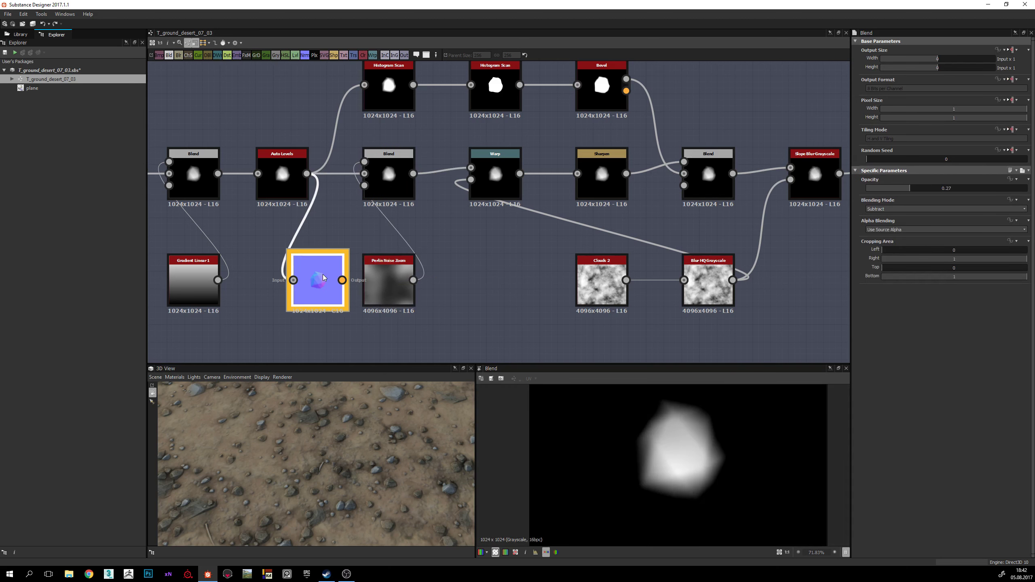
Step: Connect the Blend after Auto Levels to the Normal node's input
{"action": "left_click_drag", "start_coordinate": [414, 174], "coordinate": [293, 281]}
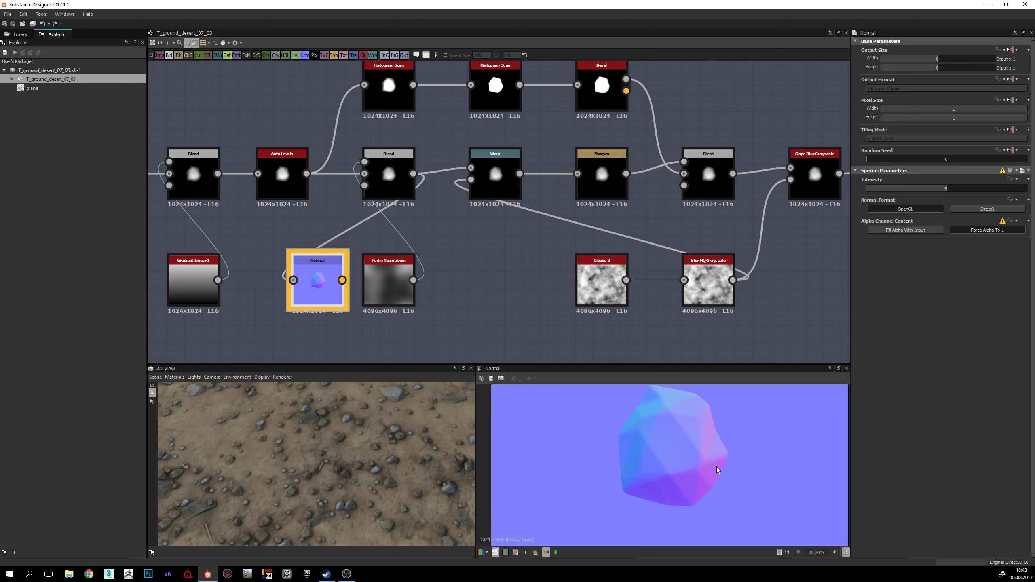
{"action": "mouse_move", "coordinate": [371, 199]}
{"action": "middle_mouse_down"}
{"action": "mouse_move", "coordinate": [417, 209]}
{"action": "mouse_move", "coordinate": [391, 198]}
{"action": "middle_mouse_up"}
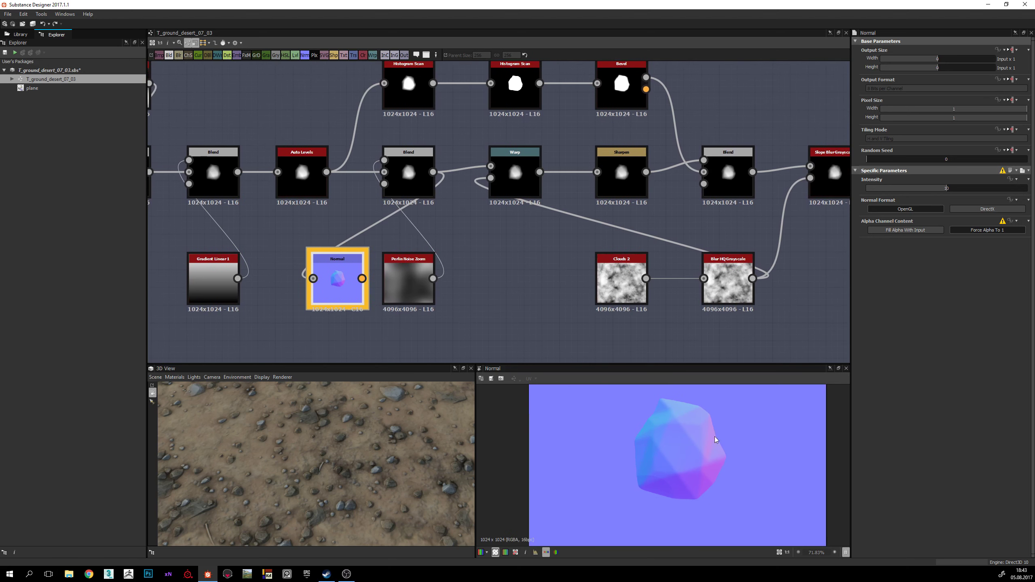
{"action": "scroll", "coordinate": [730, 457], "scroll_direction": "up", "scroll_amount": 1}
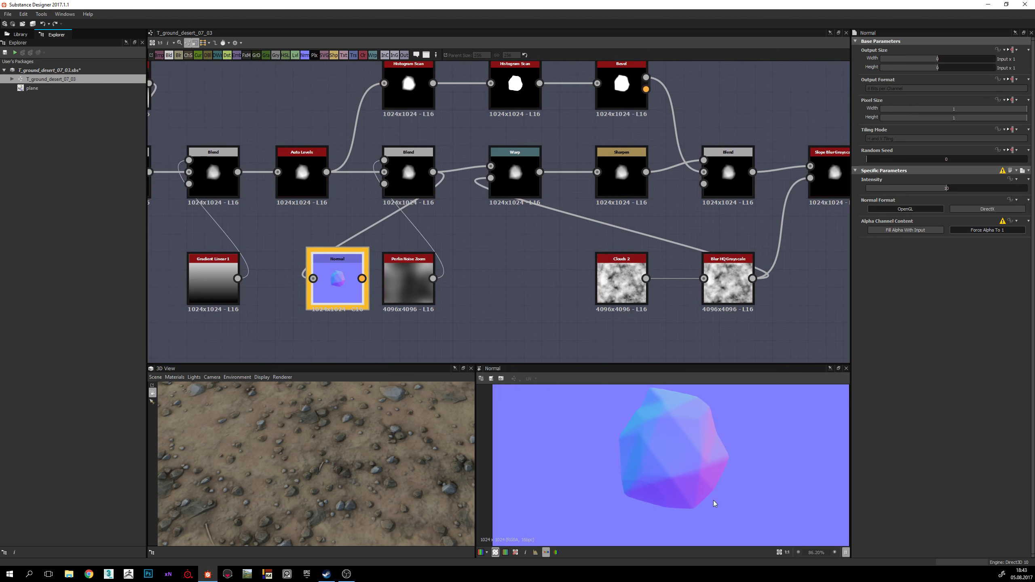
{"action": "scroll", "coordinate": [439, 243], "scroll_direction": "up", "scroll_amount": 1}
{"action": "mouse_move", "coordinate": [439, 243]}
{"action": "middle_mouse_down"}
{"action": "mouse_move", "coordinate": [457, 251]}
{"action": "mouse_move", "coordinate": [431, 241]}
{"action": "middle_mouse_up"}
{"action": "scroll", "coordinate": [735, 496], "scroll_direction": "down", "scroll_amount": 2}
Step: Drop the Normal node between Perlin Noise Zoom and Clouds 2, link Warp's output into it, and preview the lumpy stone normal
{"action": "middle_click_drag", "start_coordinate": [434, 205], "coordinate": [371, 229]}
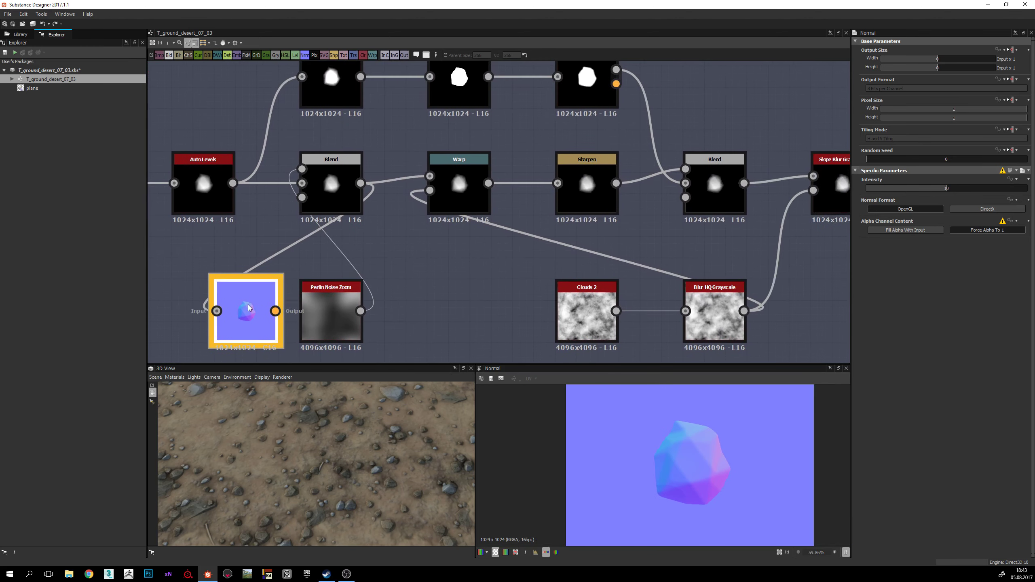
{"action": "left_click_drag", "start_coordinate": [250, 301], "coordinate": [462, 301]}
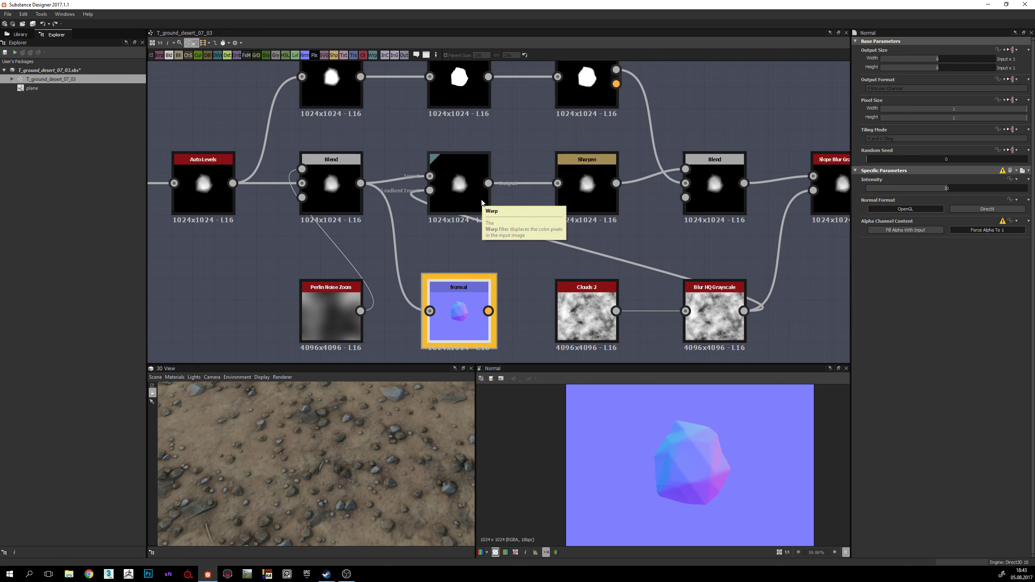
{"action": "middle_click_drag", "start_coordinate": [474, 195], "coordinate": [471, 172]}
{"action": "left_click", "coordinate": [476, 181]}
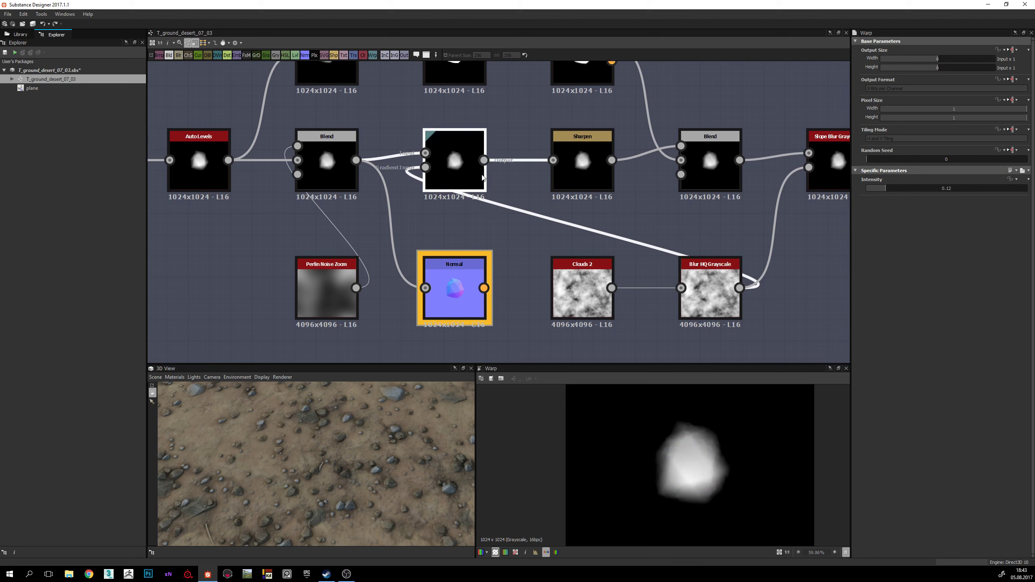
{"action": "left_click_drag", "start_coordinate": [484, 159], "coordinate": [425, 288]}
{"action": "left_click", "coordinate": [471, 302]}
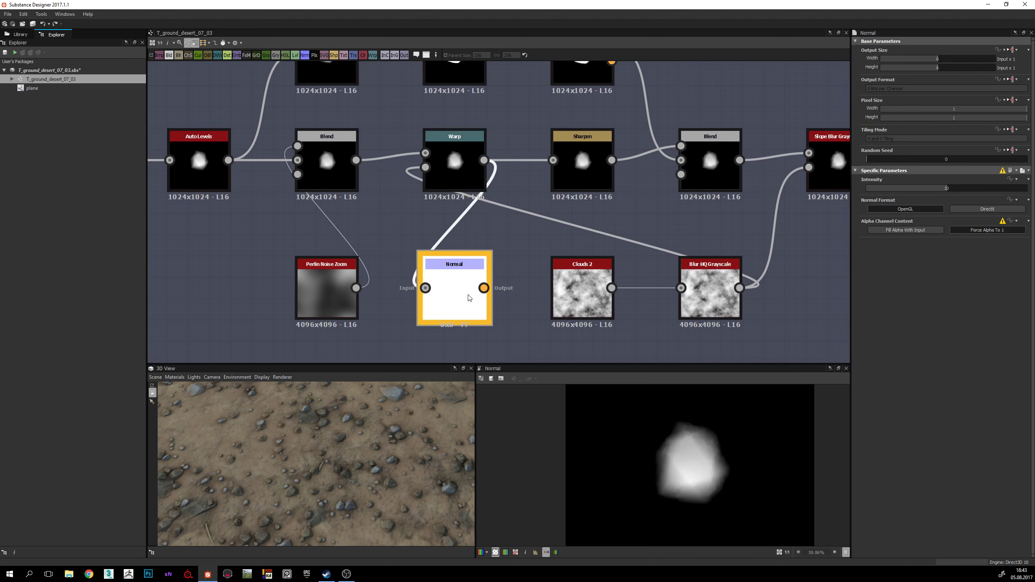
{"action": "scroll", "coordinate": [746, 482], "scroll_direction": "up", "scroll_amount": 2}
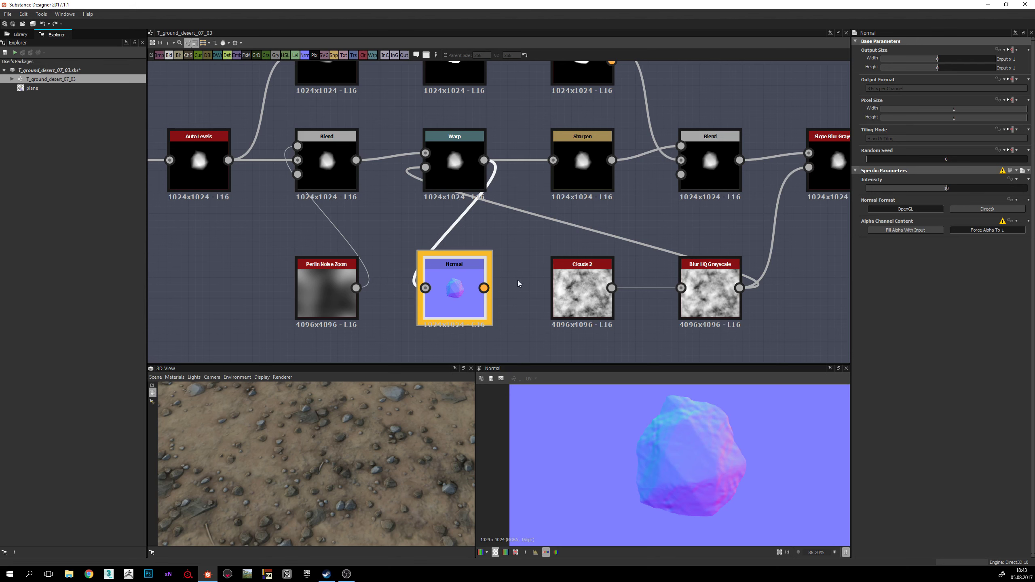
Step: Wire the Sharpen output into the Normal node's input and preview the crisper normal map
{"action": "middle_click_drag", "start_coordinate": [519, 284], "coordinate": [446, 269]}
{"action": "middle_click_drag", "start_coordinate": [523, 138], "coordinate": [476, 179]}
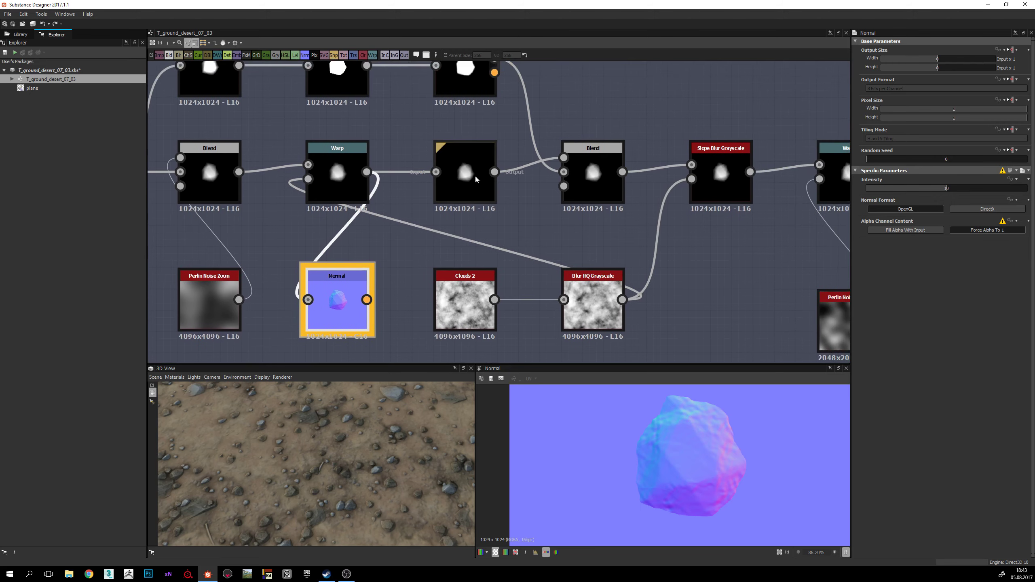
{"action": "left_click", "coordinate": [475, 170]}
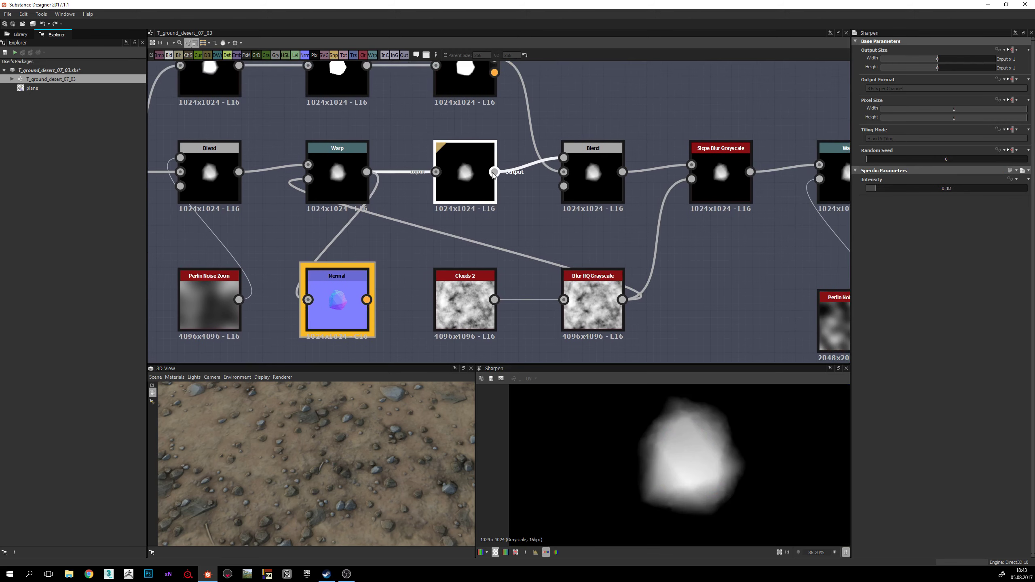
{"action": "left_click_drag", "start_coordinate": [495, 171], "coordinate": [326, 304]}
{"action": "double_click", "coordinate": [326, 304]}
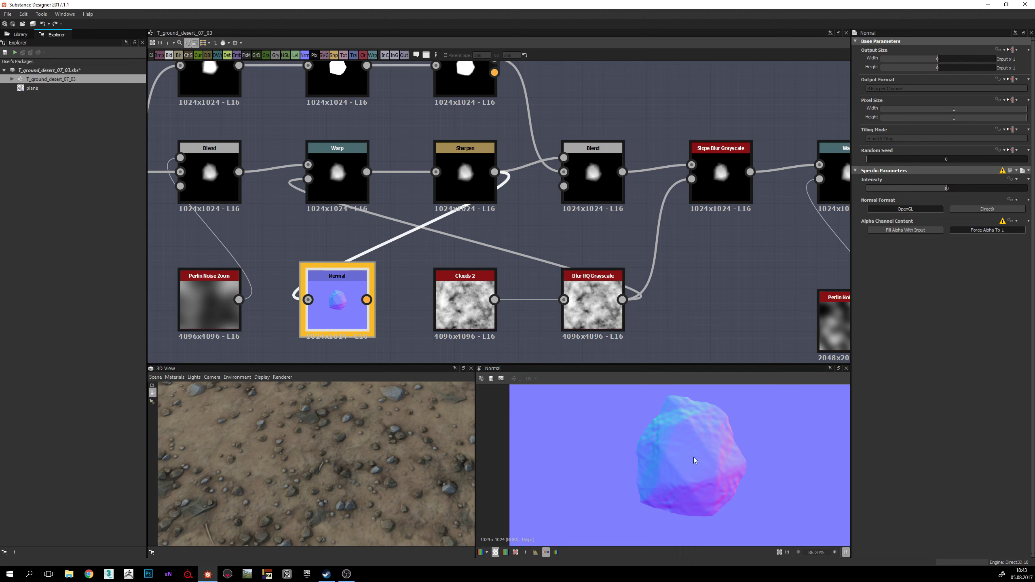
{"action": "middle_click_drag", "start_coordinate": [466, 257], "coordinate": [511, 239]}
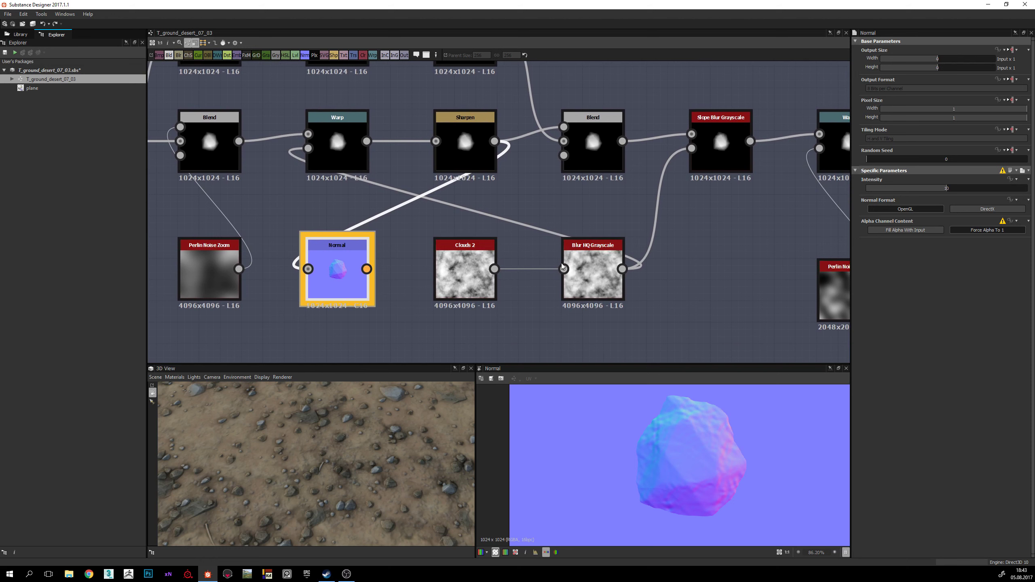
Step: Reconnect the Warp output to the Normal node's input and preview the Normal result
{"action": "left_click", "coordinate": [584, 274]}
{"action": "double_click", "coordinate": [584, 274]}
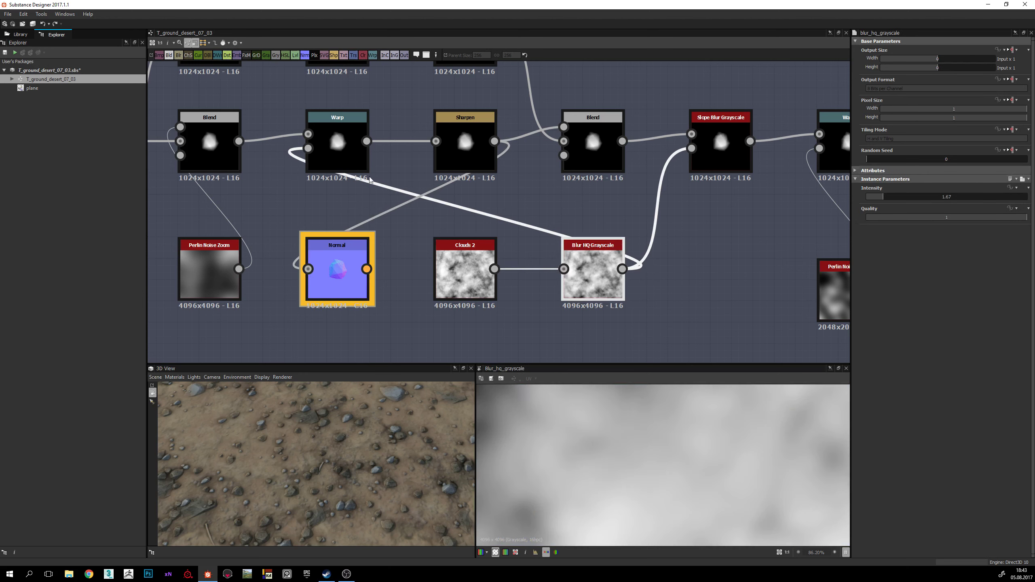
{"action": "double_click", "coordinate": [337, 147]}
{"action": "left_click_drag", "start_coordinate": [367, 141], "coordinate": [334, 264]}
{"action": "double_click", "coordinate": [334, 265]}
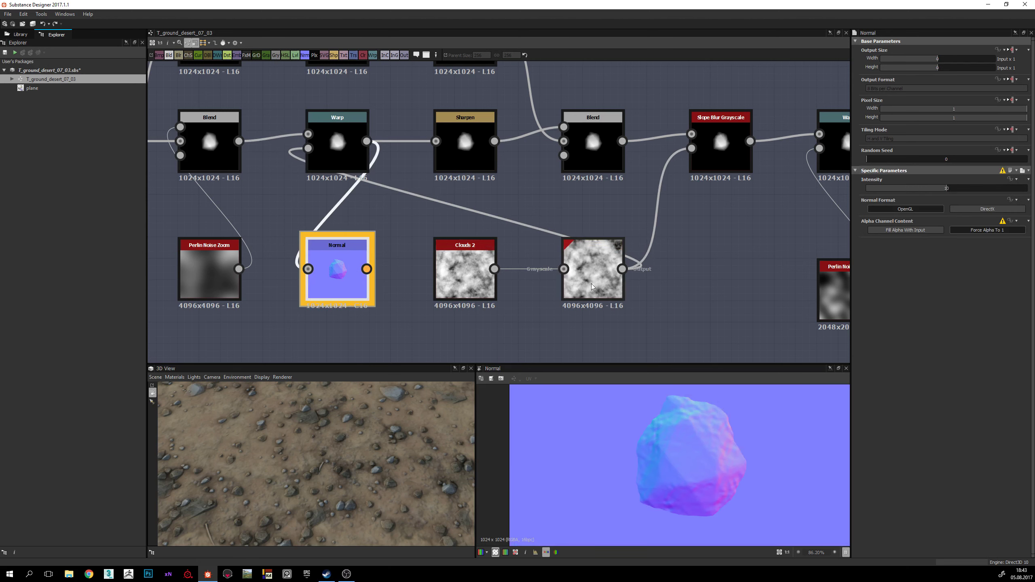
{"action": "scroll", "coordinate": [713, 441], "scroll_direction": "down", "scroll_amount": 1}
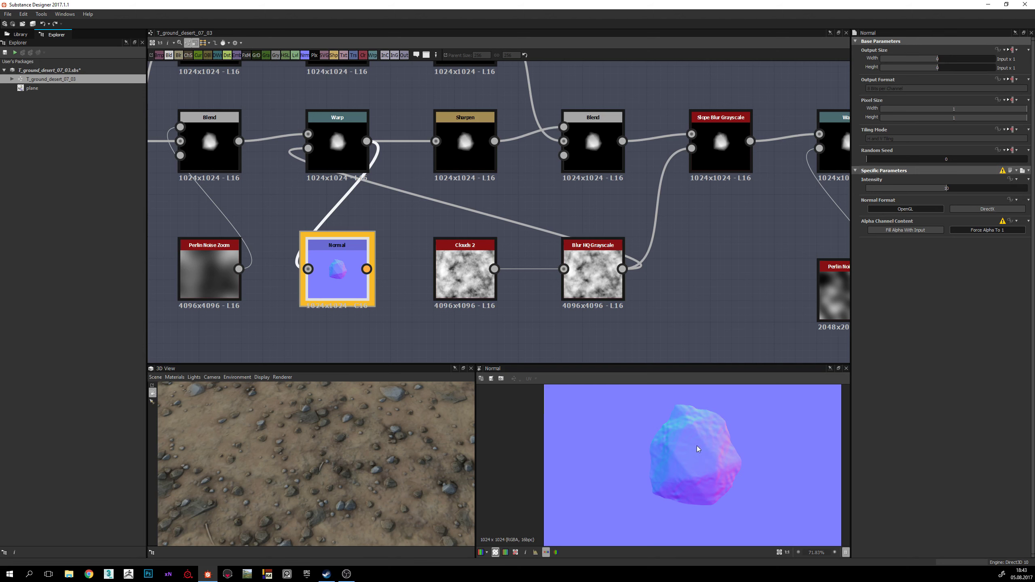
Step: Set the Blur HQ Grayscale intensity to about 1.5, passing through 2.86 and 1.85
{"action": "left_click", "coordinate": [593, 277]}
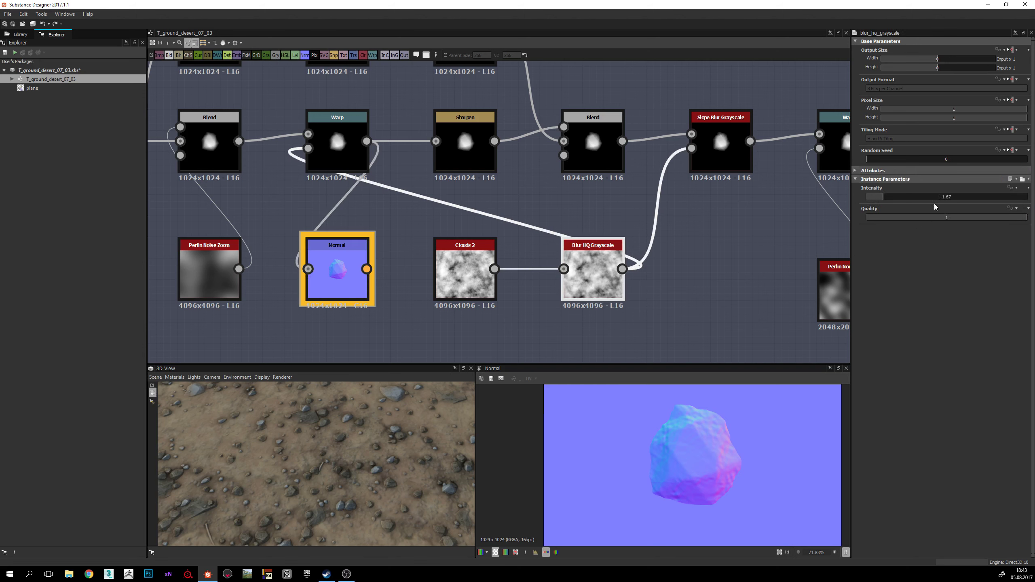
{"action": "left_click", "coordinate": [896, 198]}
{"action": "left_click", "coordinate": [886, 198]}
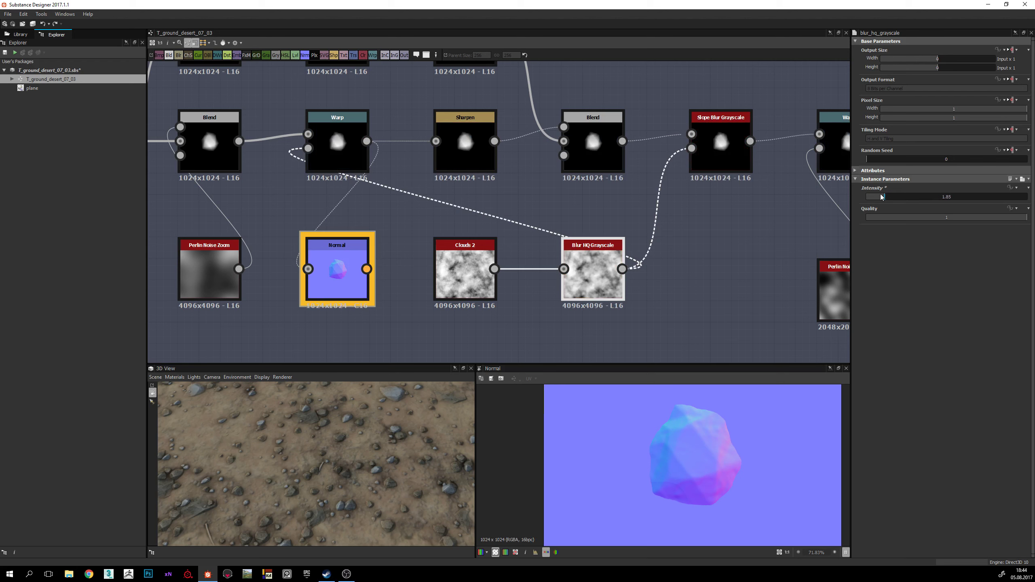
{"action": "left_click_drag", "start_coordinate": [882, 197], "coordinate": [880, 198]}
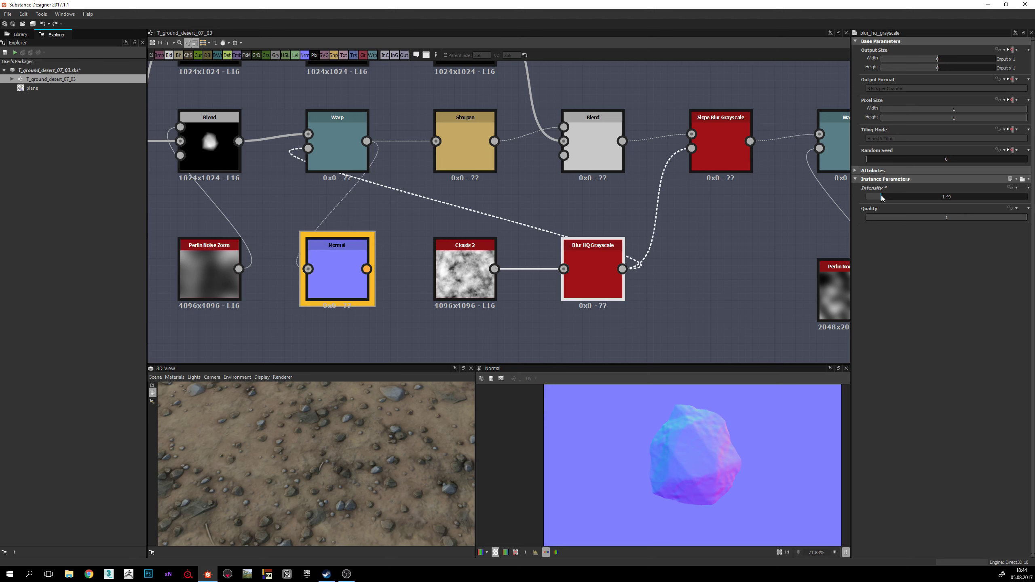
{"action": "scroll", "coordinate": [406, 222], "scroll_direction": "down", "scroll_amount": 3}
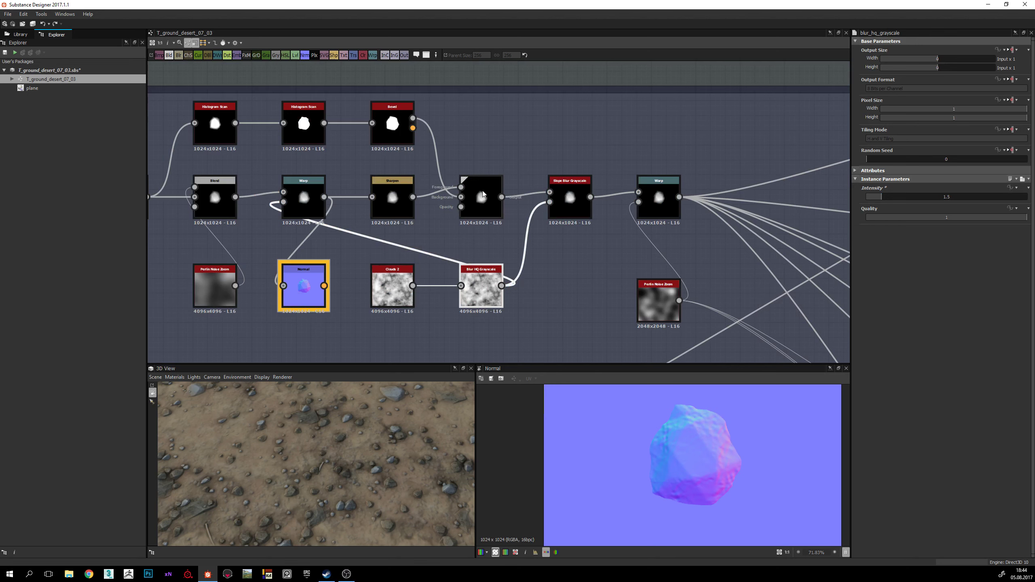
Step: Place the Normal node beside Bevel, feed it Bevel's height, and preview the ring-shaped normal map
{"action": "double_click", "coordinate": [483, 194]}
{"action": "scroll", "coordinate": [483, 195], "scroll_direction": "up", "scroll_amount": 3}
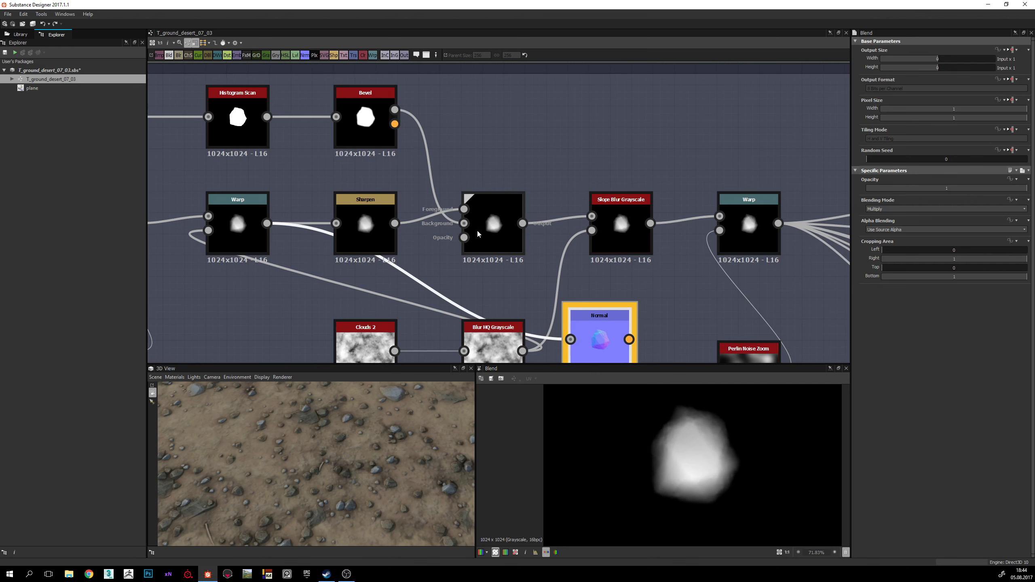
{"action": "middle_click_drag", "start_coordinate": [477, 234], "coordinate": [636, 255]}
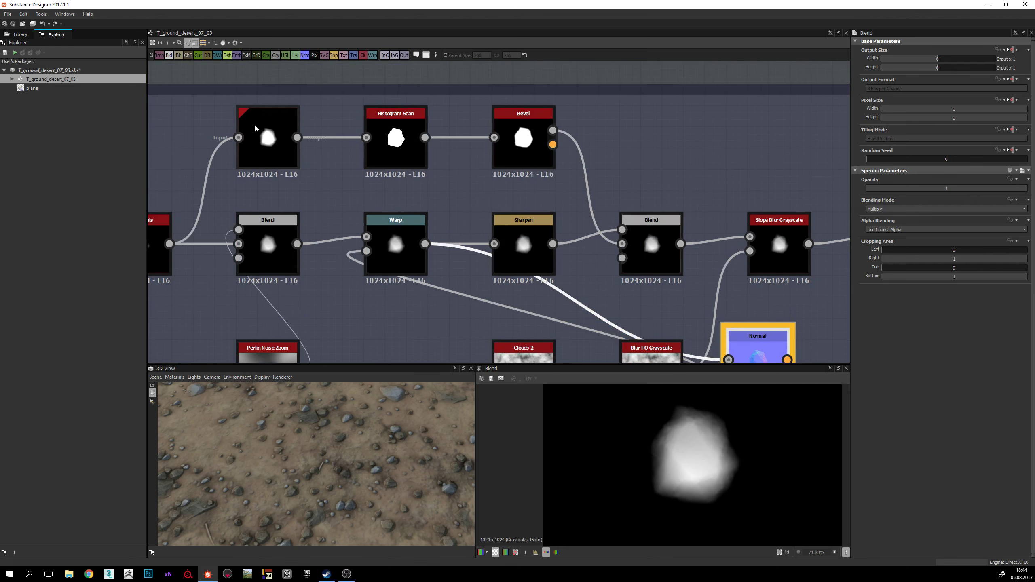
{"action": "double_click", "coordinate": [523, 139]}
{"action": "left_click_drag", "start_coordinate": [748, 332], "coordinate": [553, 132]}
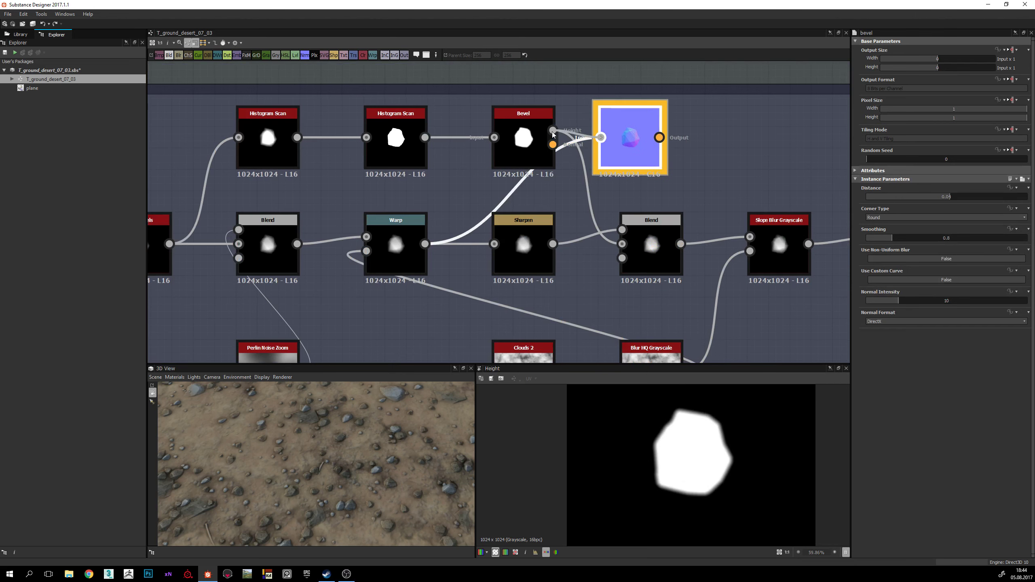
{"action": "double_click", "coordinate": [640, 138]}
{"action": "scroll", "coordinate": [673, 455], "scroll_direction": "up", "scroll_amount": 3}
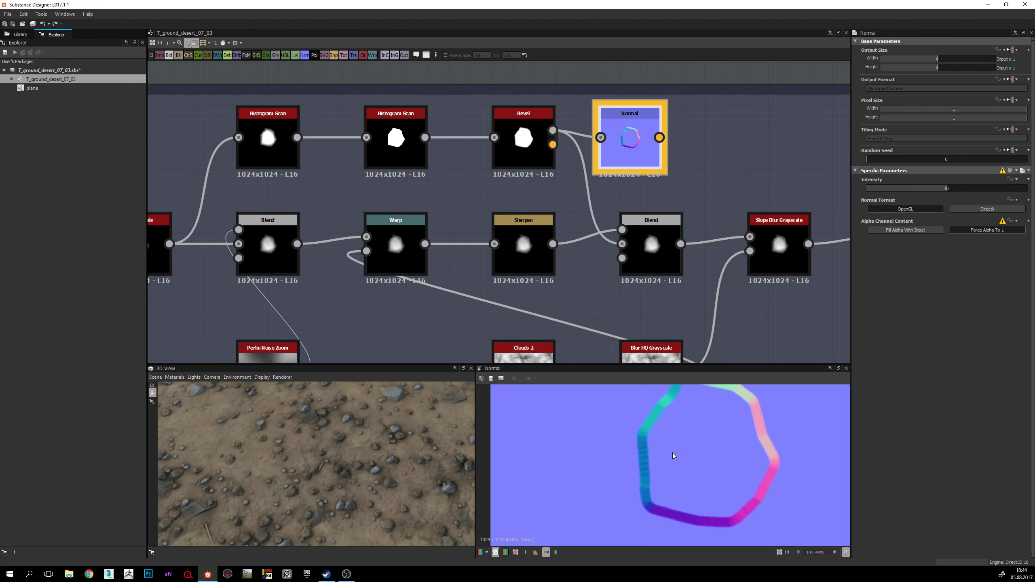
{"action": "scroll", "coordinate": [672, 453], "scroll_direction": "down", "scroll_amount": 3}
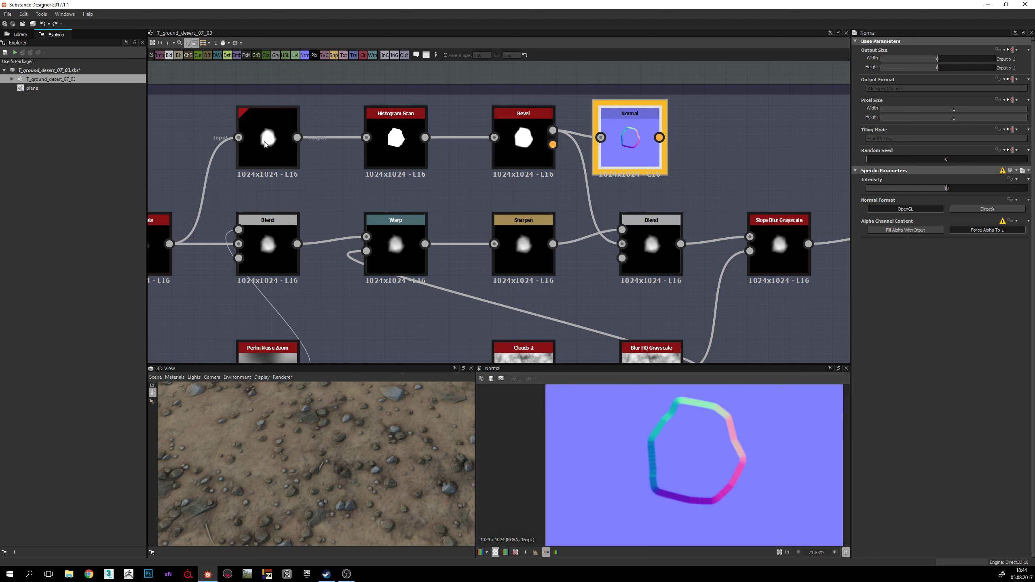
{"action": "middle_click_drag", "start_coordinate": [265, 143], "coordinate": [432, 157]}
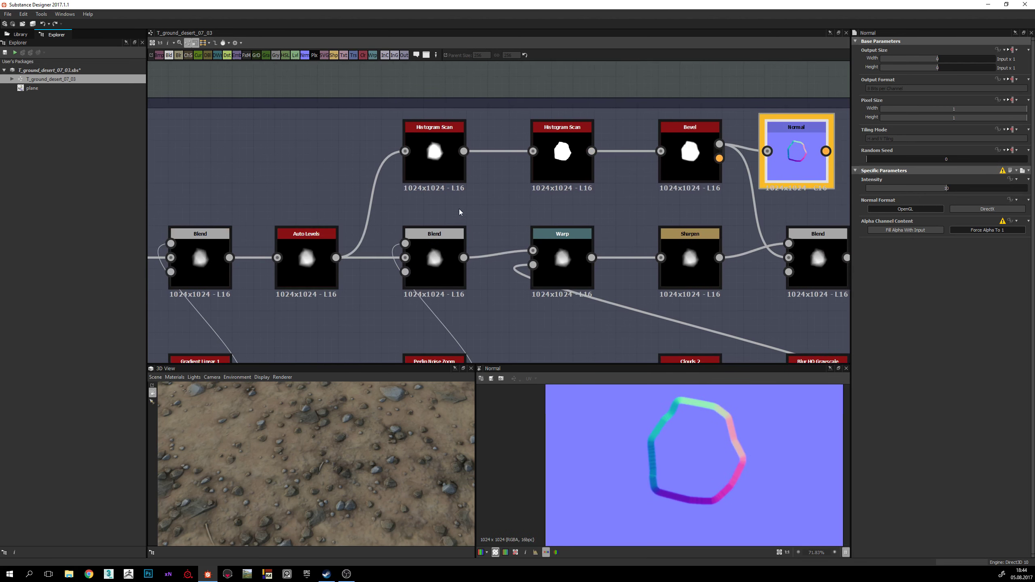
Step: Wire the Auto Levels output into the Normal node and preview the result
{"action": "middle_click_drag", "start_coordinate": [459, 221], "coordinate": [471, 231]}
{"action": "double_click", "coordinate": [317, 267]}
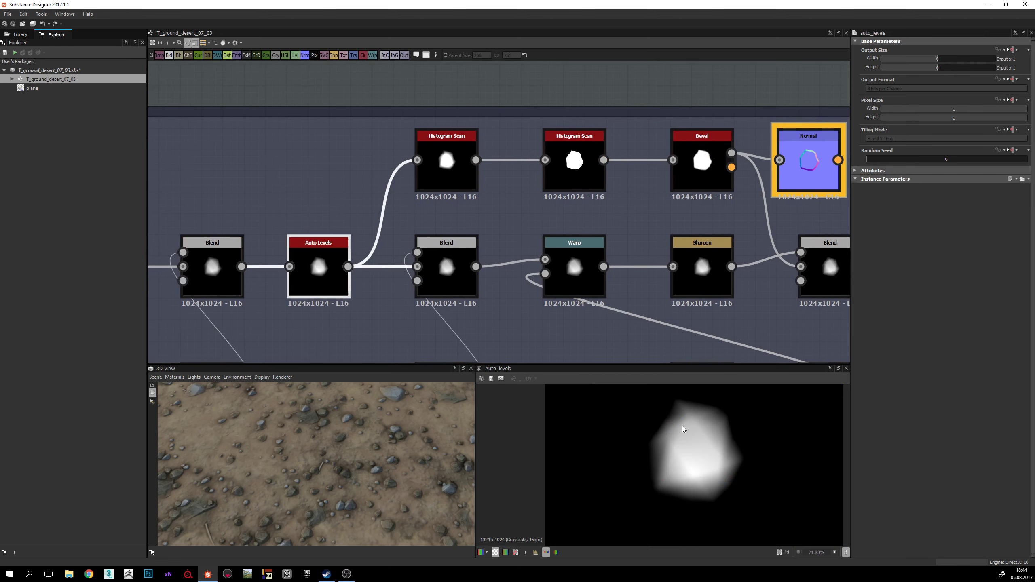
{"action": "scroll", "coordinate": [732, 437], "scroll_direction": "down", "scroll_amount": 2}
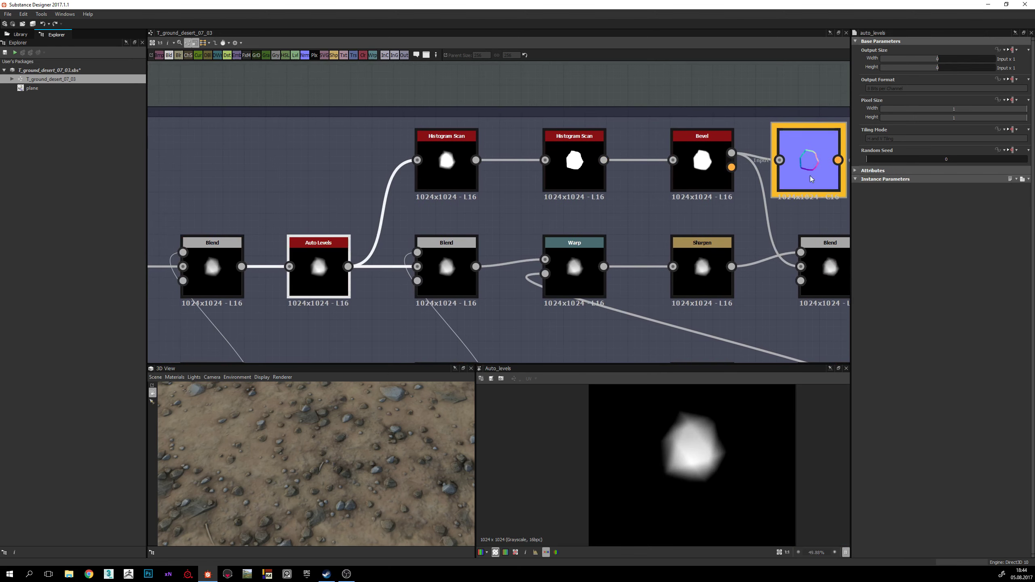
{"action": "left_click_drag", "start_coordinate": [780, 160], "coordinate": [348, 266]}
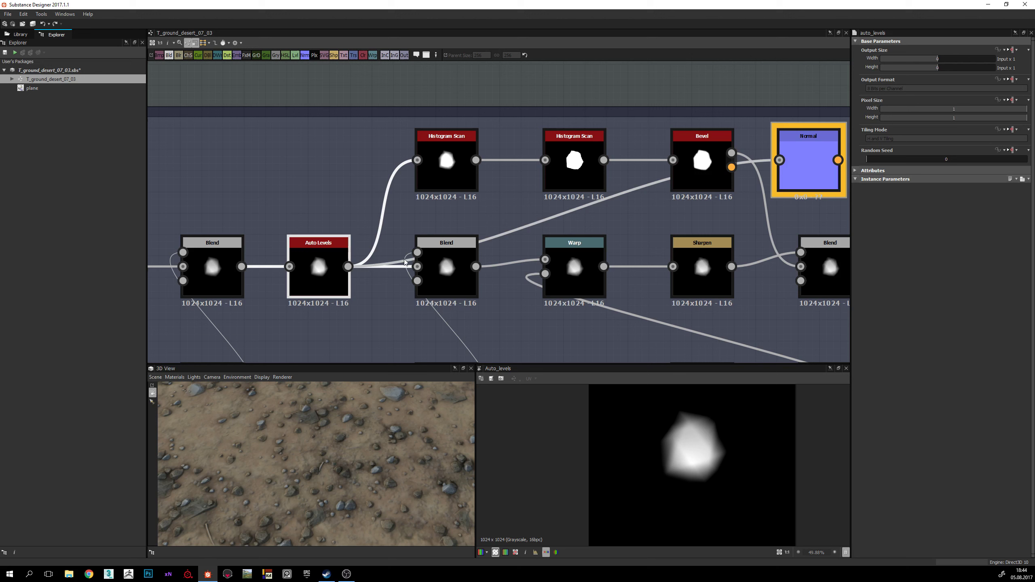
{"action": "double_click", "coordinate": [812, 163]}
{"action": "scroll", "coordinate": [703, 451], "scroll_direction": "up", "scroll_amount": 2}
Step: Switch Normal's input to the first Histogram Scan output, then preview the second Histogram Scan's silhouette
{"action": "middle_click_drag", "start_coordinate": [522, 193], "coordinate": [489, 196]}
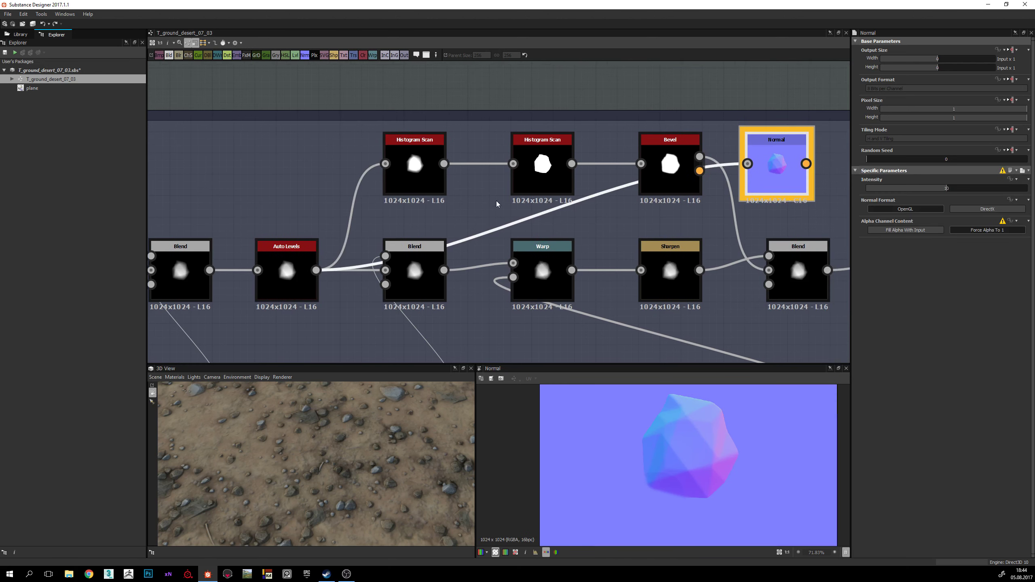
{"action": "left_click_drag", "start_coordinate": [445, 163], "coordinate": [781, 164]}
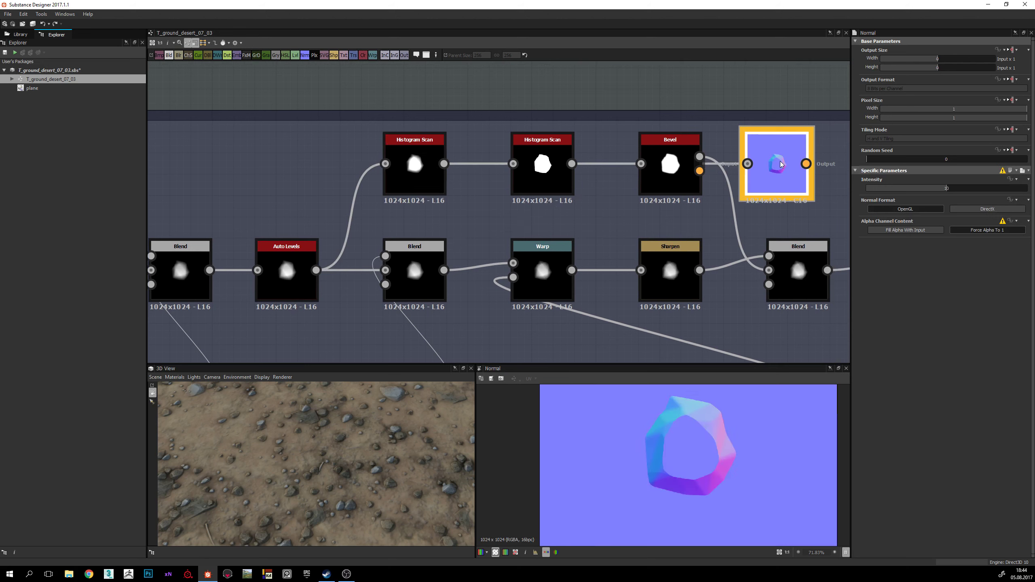
{"action": "scroll", "coordinate": [676, 410], "scroll_direction": "up", "scroll_amount": 2}
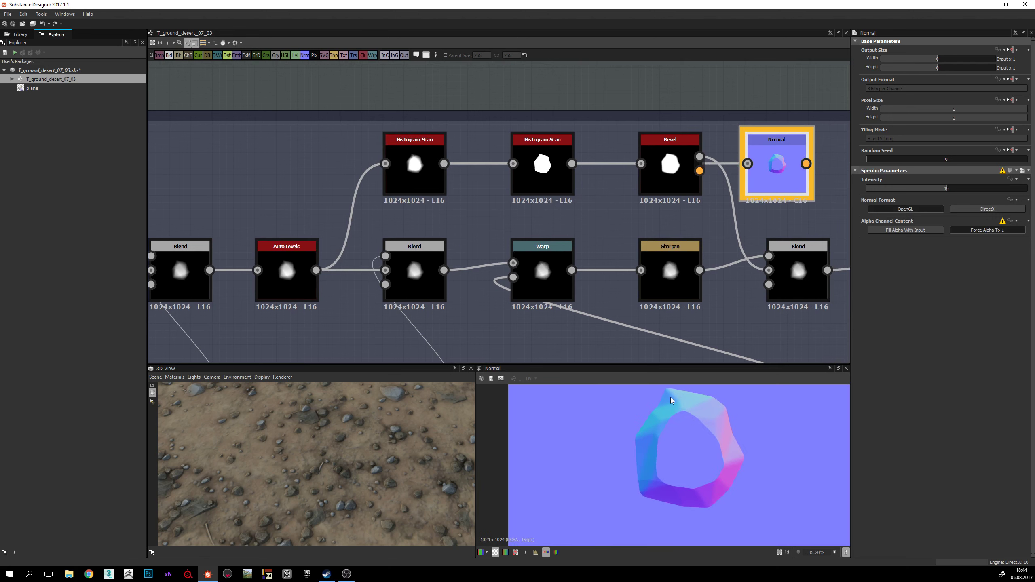
{"action": "double_click", "coordinate": [543, 174]}
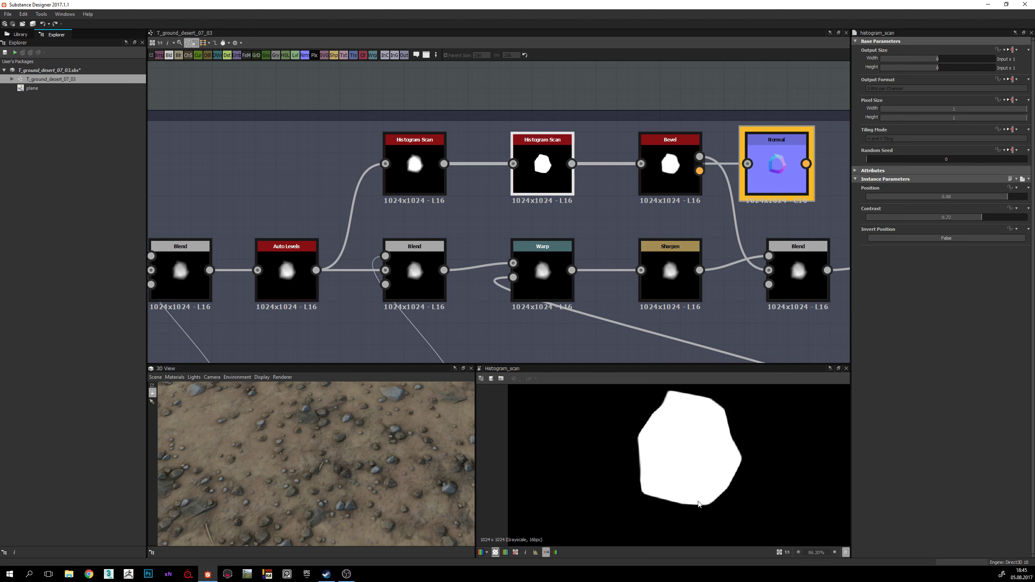
{"action": "middle_click_drag", "start_coordinate": [576, 214], "coordinate": [414, 226]}
{"action": "scroll", "coordinate": [413, 227], "scroll_direction": "down", "scroll_amount": 1}
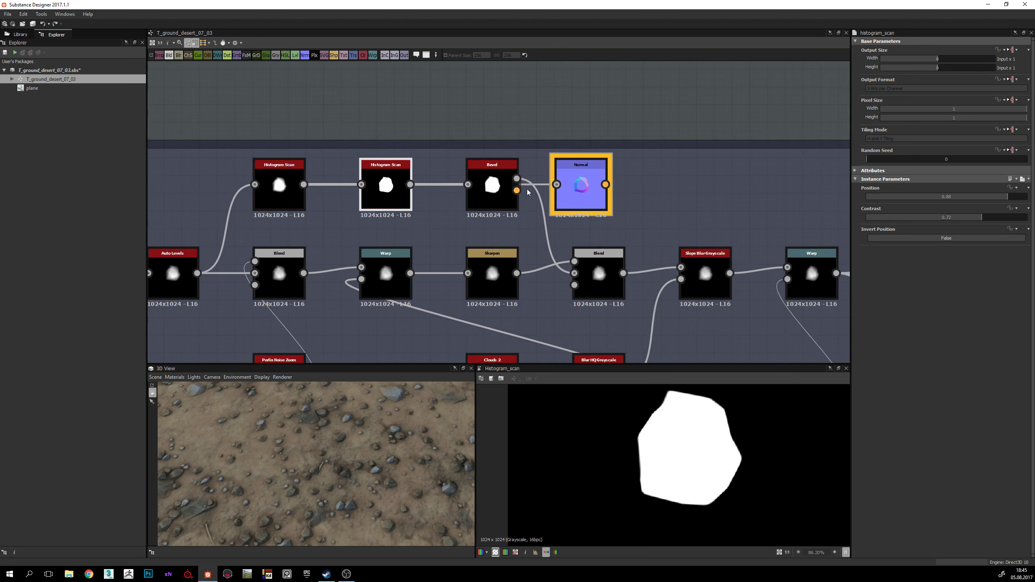
{"action": "scroll", "coordinate": [501, 212], "scroll_direction": "up", "scroll_amount": 2}
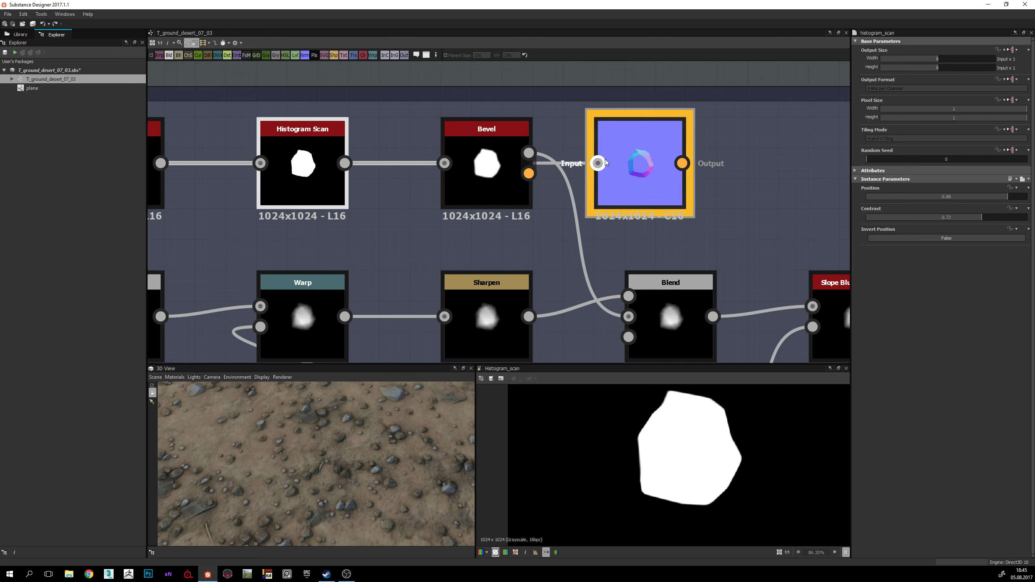
Step: Wire Bevel's Height output into Normal and preview the thin ring-shaped edge normal map
{"action": "left_click_drag", "start_coordinate": [599, 163], "coordinate": [528, 153]}
{"action": "double_click", "coordinate": [664, 155]}
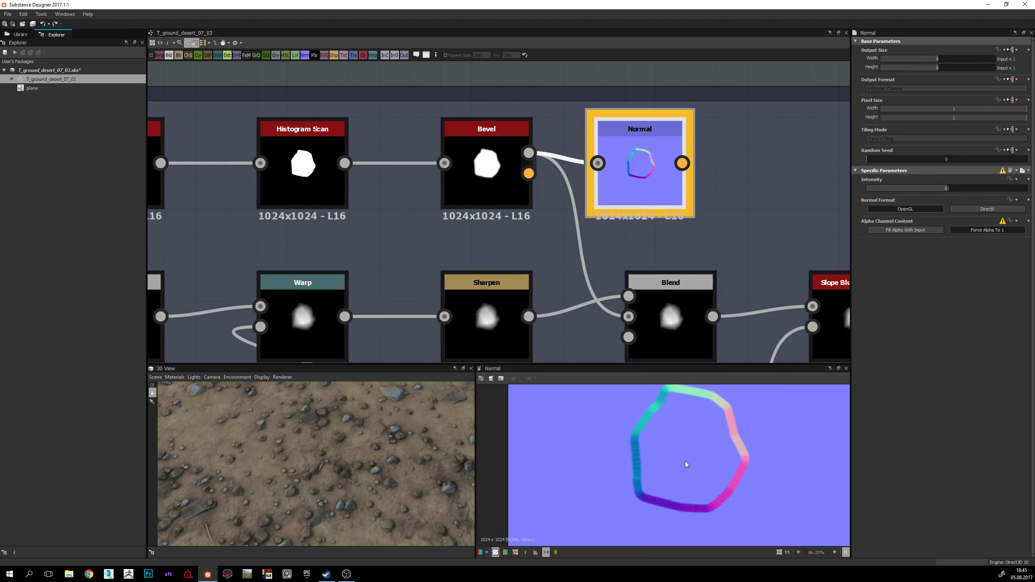
{"action": "scroll", "coordinate": [604, 214], "scroll_direction": "down", "scroll_amount": 2}
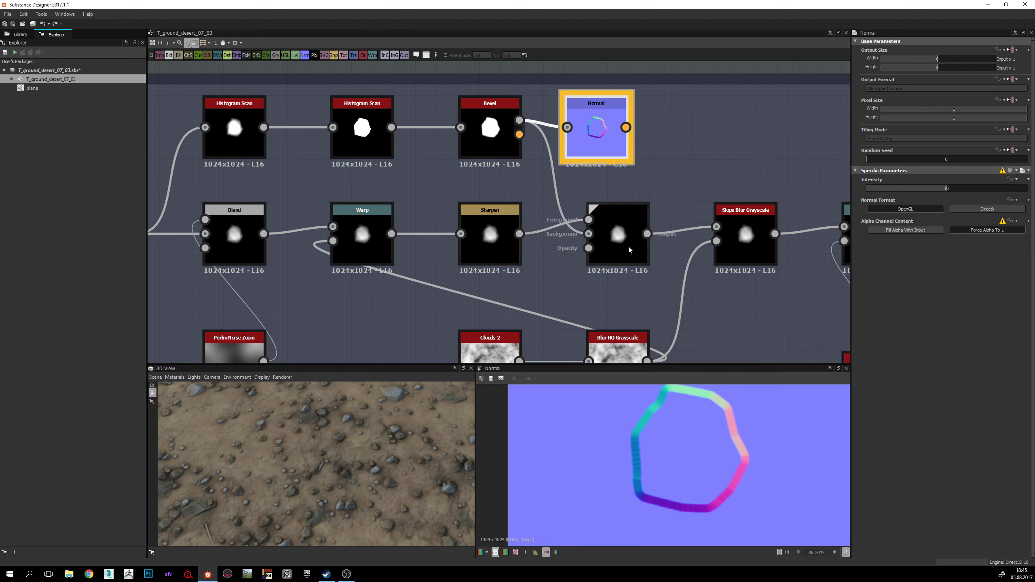
Step: Feed the Blend result into Normal, then try the Sharpen result instead and inspect it
{"action": "left_click_drag", "start_coordinate": [648, 233], "coordinate": [590, 133]}
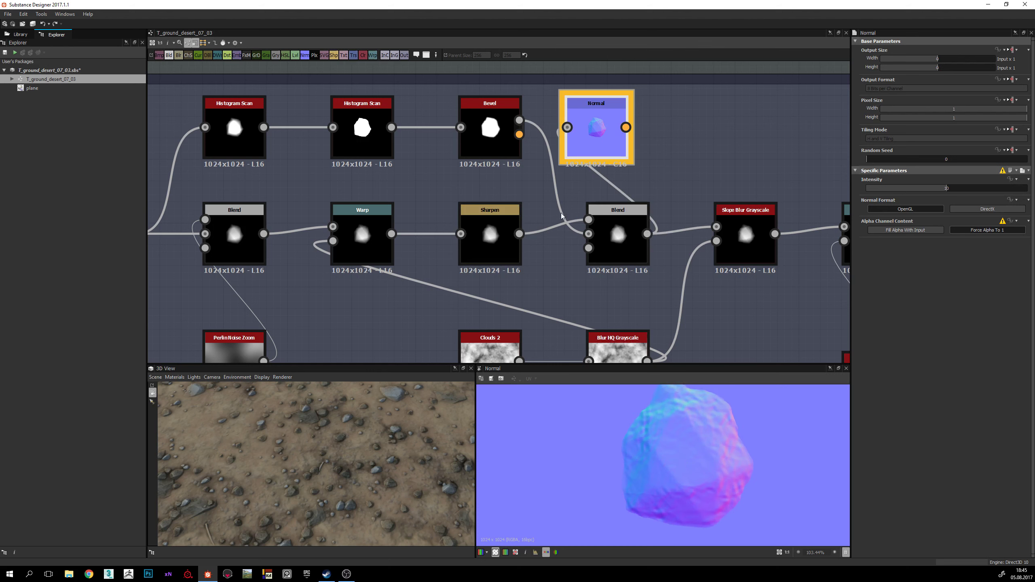
{"action": "left_click_drag", "start_coordinate": [520, 234], "coordinate": [567, 128]}
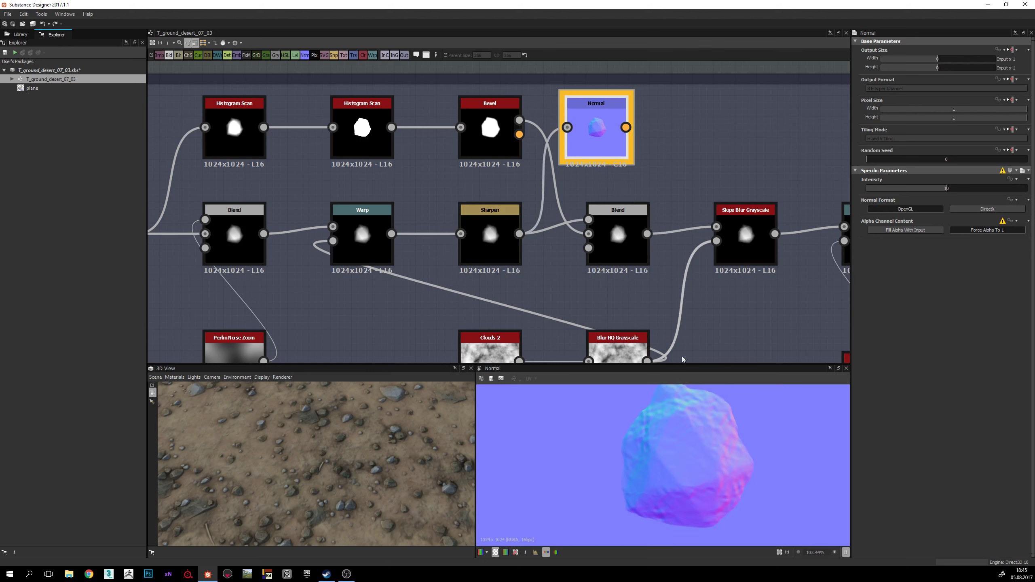
{"action": "scroll", "coordinate": [661, 457], "scroll_direction": "up", "scroll_amount": 4}
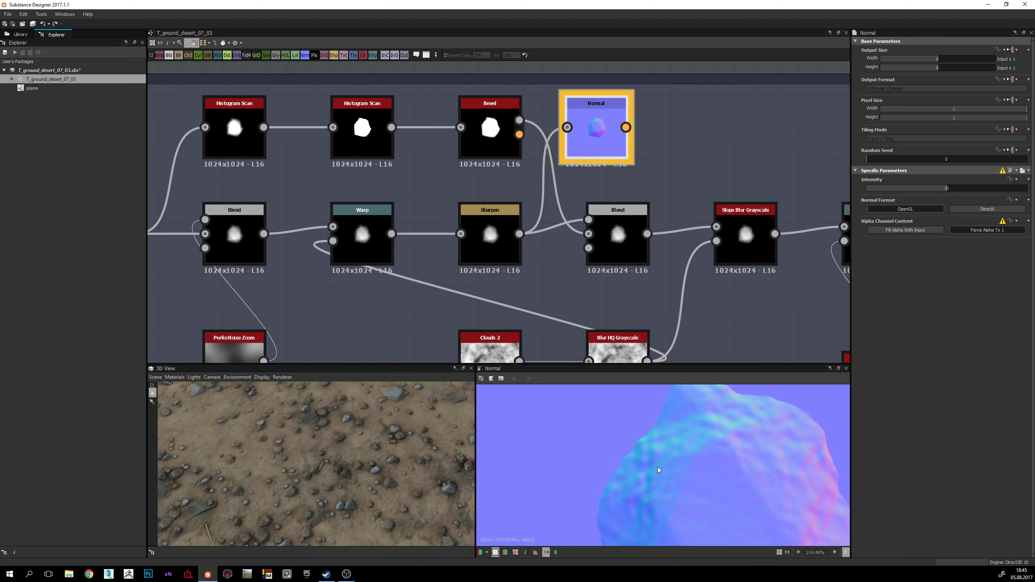
{"action": "scroll", "coordinate": [652, 469], "scroll_direction": "up", "scroll_amount": 1}
{"action": "middle_click_drag", "start_coordinate": [626, 428], "coordinate": [630, 460]}
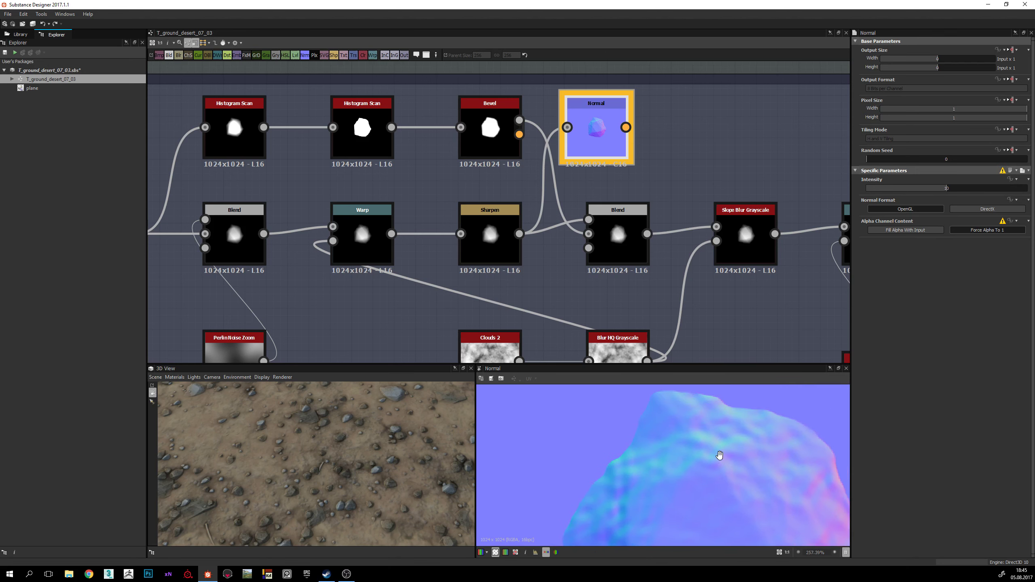
{"action": "scroll", "coordinate": [719, 453], "scroll_direction": "down", "scroll_amount": 3}
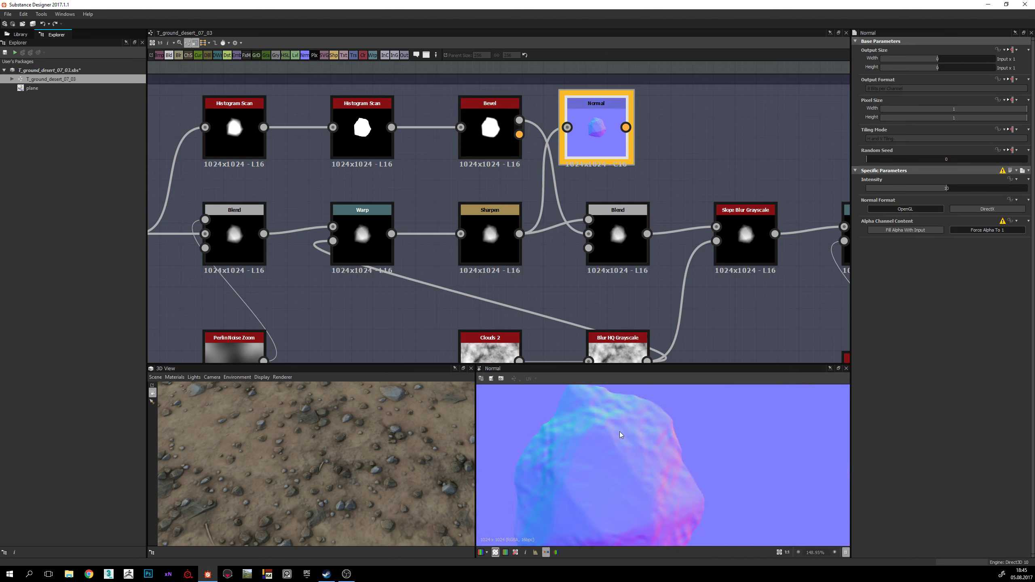
{"action": "scroll", "coordinate": [587, 453], "scroll_direction": "up", "scroll_amount": 2}
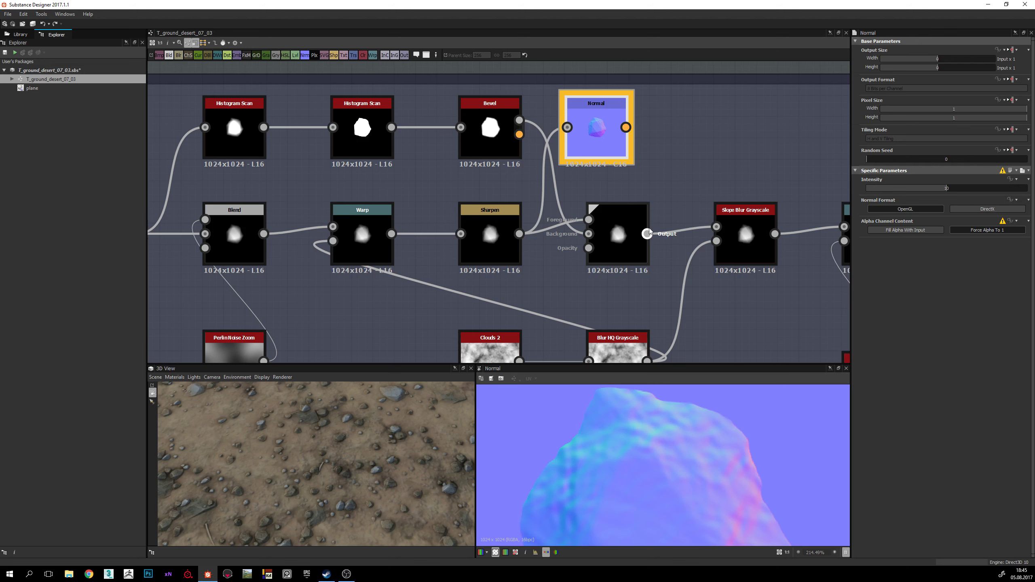
Step: Switch the Normal input back to the Blend result and pan around the rock
{"action": "left_click_drag", "start_coordinate": [649, 233], "coordinate": [567, 128]}
{"action": "scroll", "coordinate": [668, 460], "scroll_direction": "down", "scroll_amount": 2}
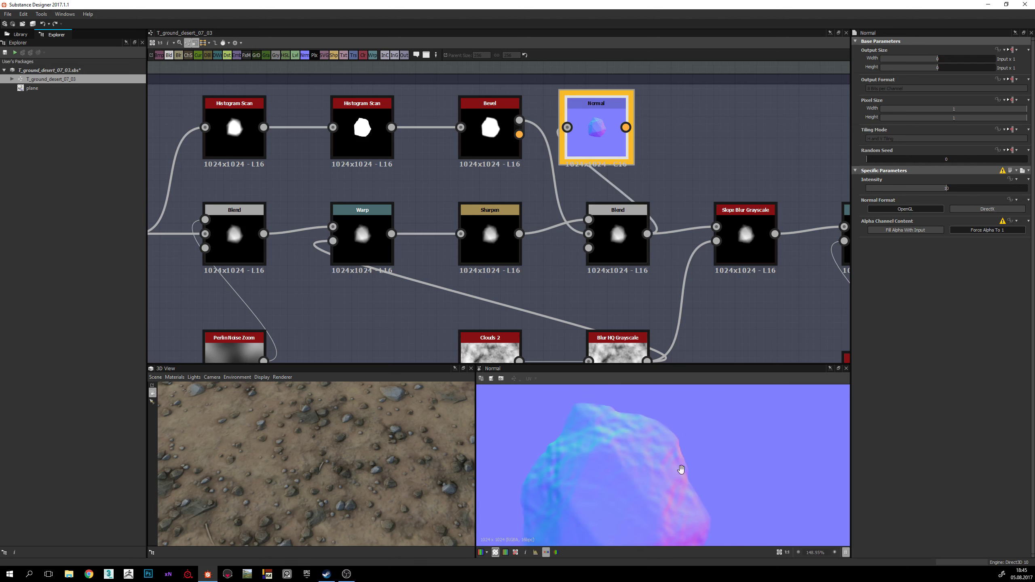
{"action": "middle_click_drag", "start_coordinate": [682, 470], "coordinate": [645, 388]}
{"action": "middle_click_drag", "start_coordinate": [669, 444], "coordinate": [709, 455]}
{"action": "middle_click_drag", "start_coordinate": [525, 453], "coordinate": [531, 499]}
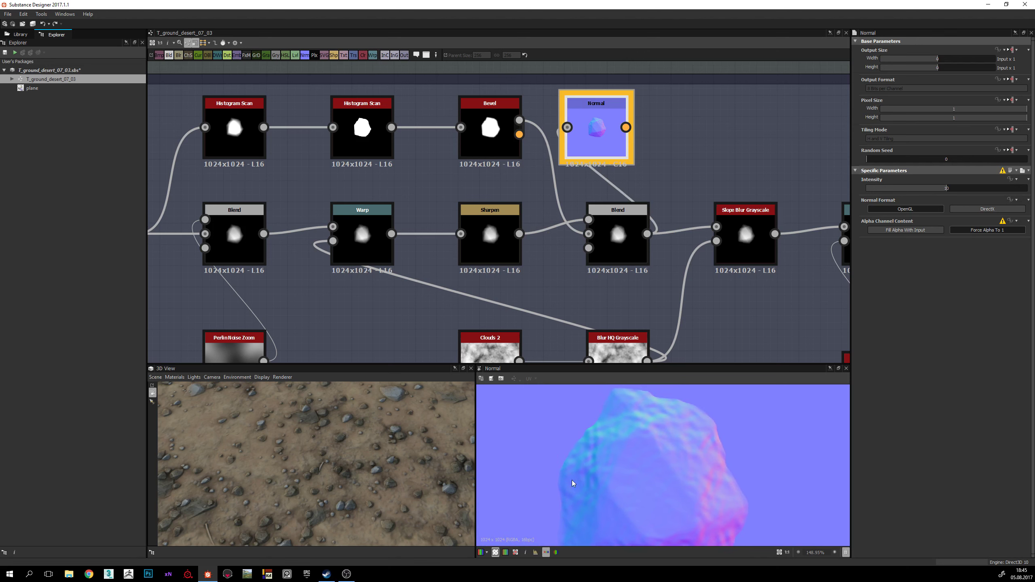
{"action": "scroll", "coordinate": [565, 465], "scroll_direction": "down", "scroll_amount": 1}
{"action": "scroll", "coordinate": [614, 524], "scroll_direction": "up", "scroll_amount": 3}
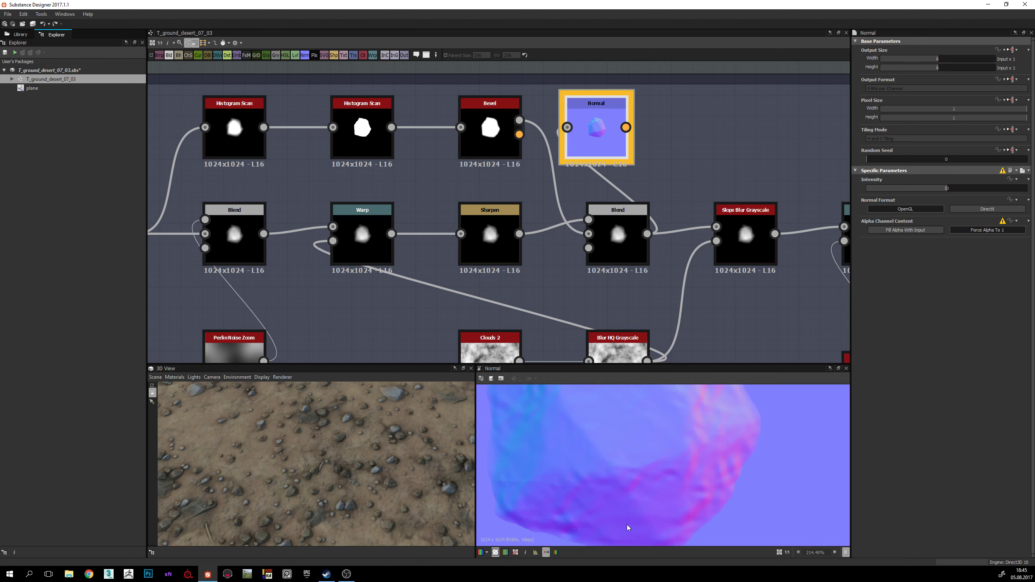
Step: Pan and zoom the enlarged normal preview to inspect the domed, faceted stone
{"action": "middle_click_drag", "start_coordinate": [648, 505], "coordinate": [687, 458]}
{"action": "scroll", "coordinate": [653, 485], "scroll_direction": "down", "scroll_amount": 3}
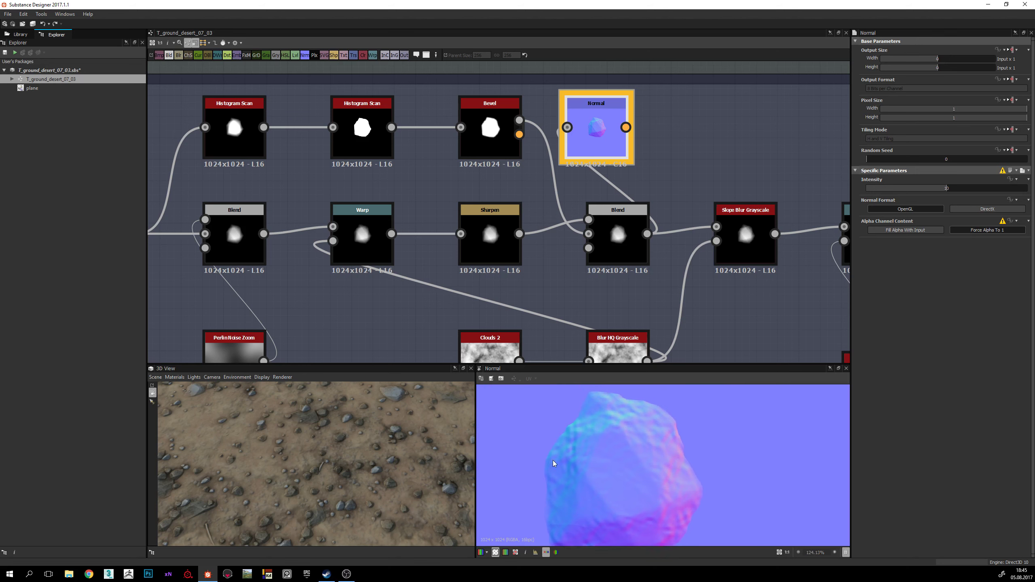
{"action": "scroll", "coordinate": [640, 418], "scroll_direction": "down", "scroll_amount": 2}
{"action": "scroll", "coordinate": [638, 445], "scroll_direction": "up", "scroll_amount": 2}
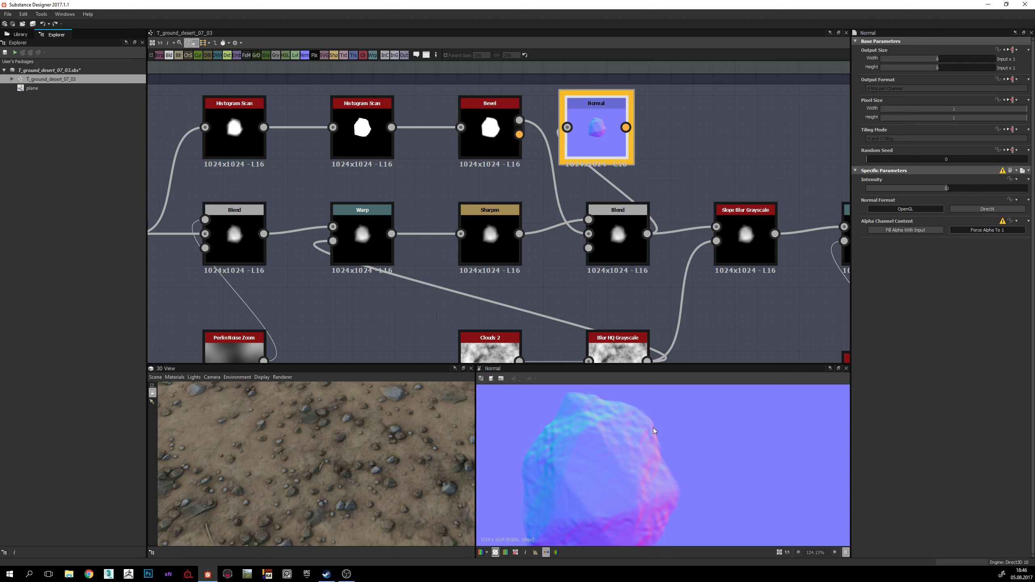
{"action": "middle_click_drag", "start_coordinate": [544, 449], "coordinate": [556, 426]}
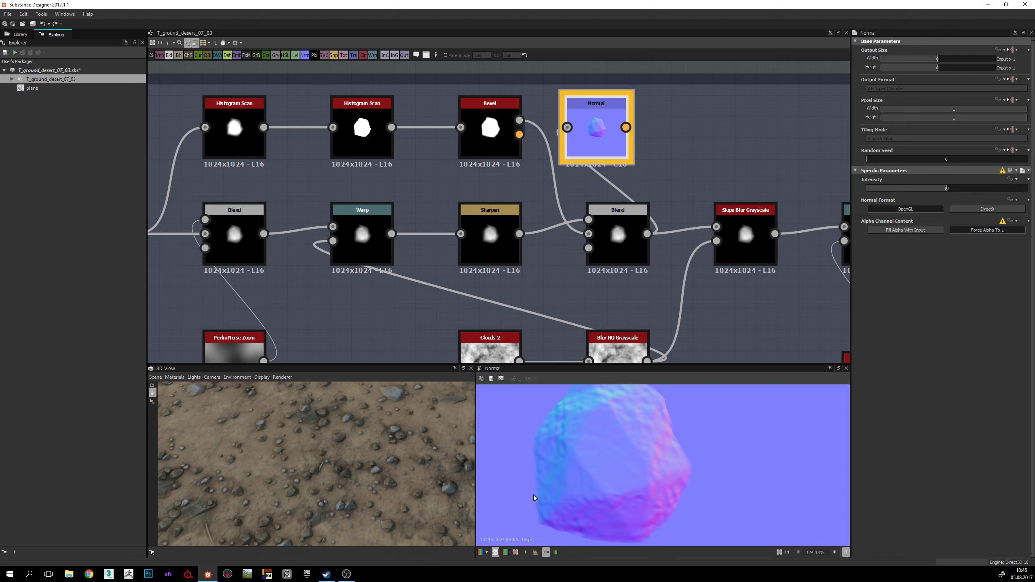
{"action": "middle_click_drag", "start_coordinate": [567, 471], "coordinate": [558, 453]}
{"action": "middle_click_drag", "start_coordinate": [654, 457], "coordinate": [644, 482]}
{"action": "scroll", "coordinate": [620, 472], "scroll_direction": "down", "scroll_amount": 1}
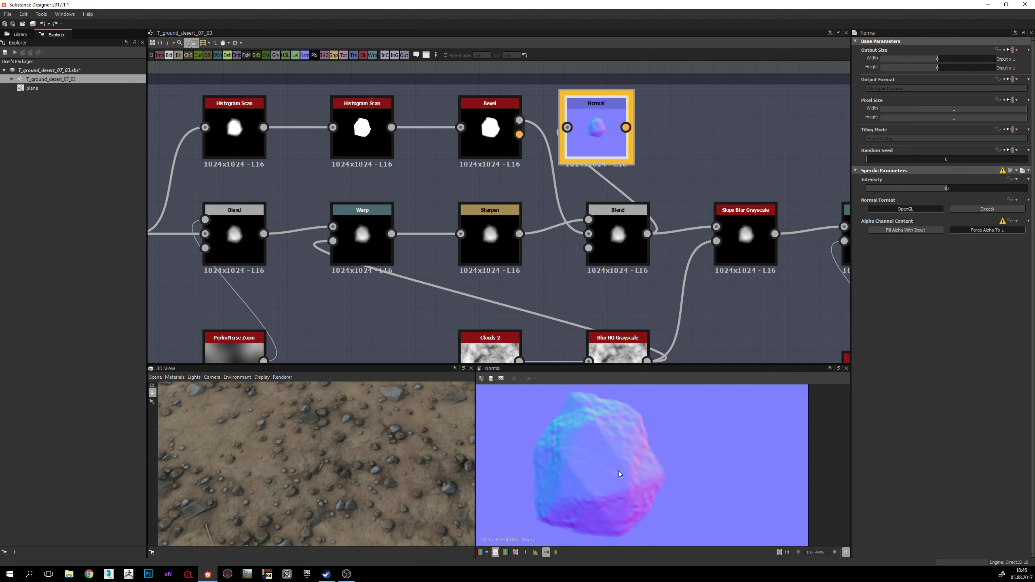
{"action": "scroll", "coordinate": [624, 470], "scroll_direction": "up", "scroll_amount": 1}
{"action": "middle_click_drag", "start_coordinate": [553, 429], "coordinate": [561, 450]}
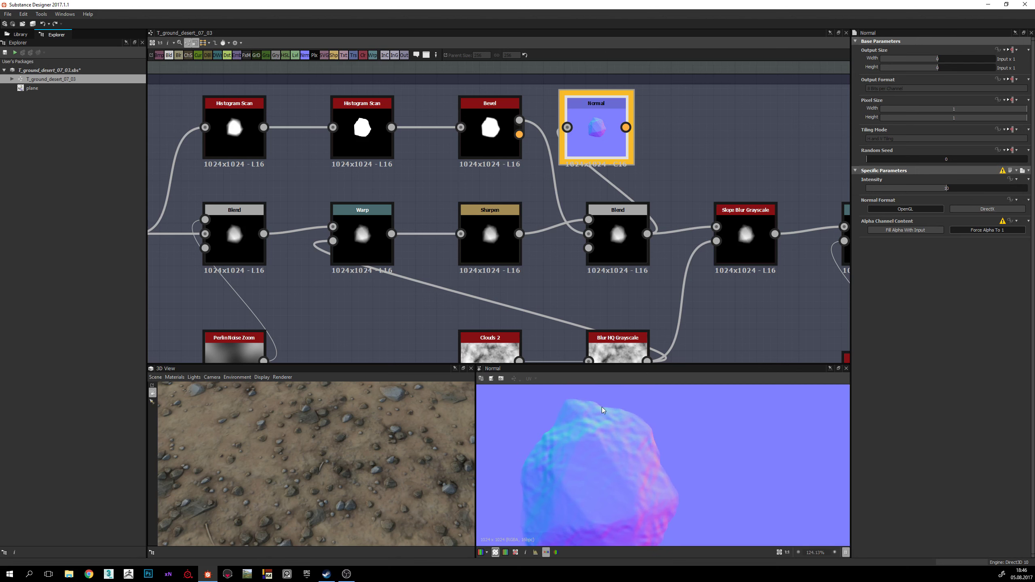
{"action": "scroll", "coordinate": [620, 453], "scroll_direction": "down", "scroll_amount": 2}
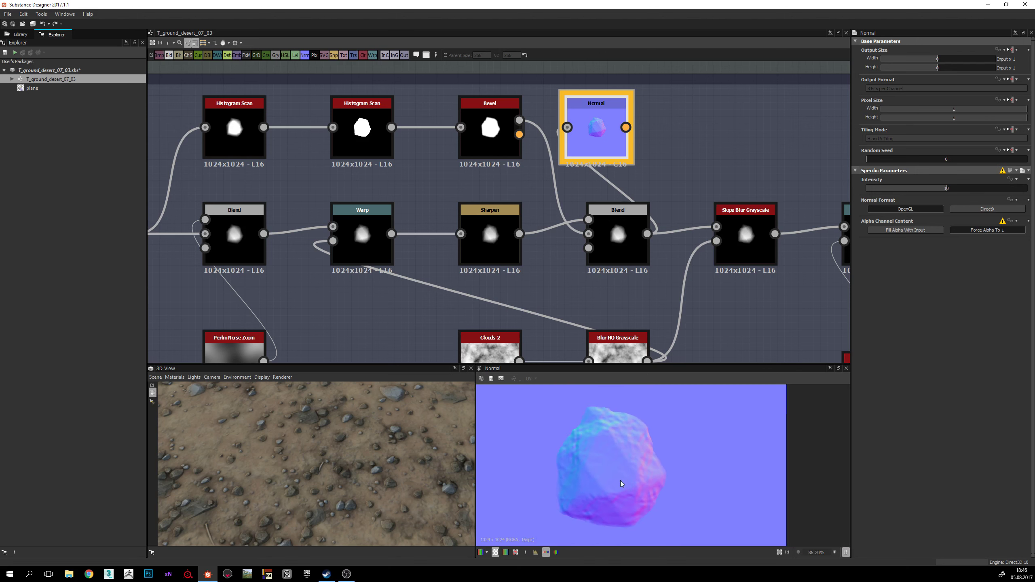
Step: Select the Bevel node to bring up its settings
{"action": "middle_click_drag", "start_coordinate": [540, 118], "coordinate": [543, 136]}
{"action": "scroll", "coordinate": [595, 475], "scroll_direction": "up", "scroll_amount": 1}
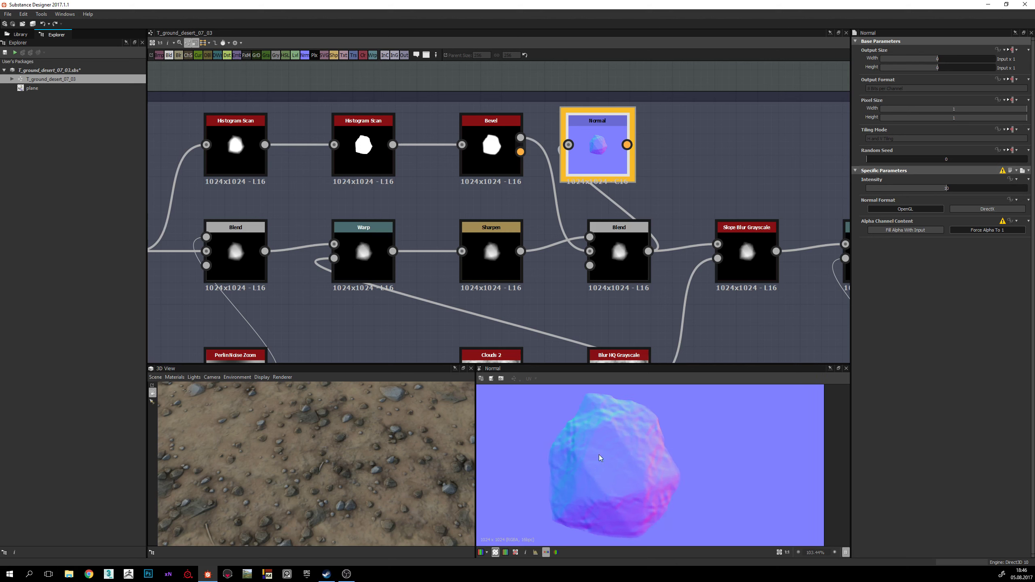
{"action": "left_click", "coordinate": [496, 150]}
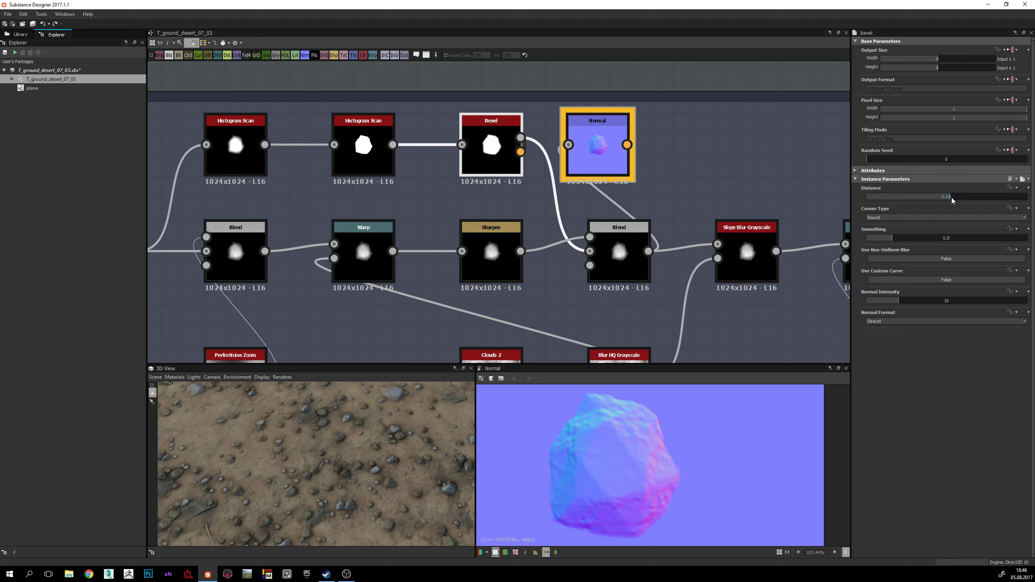
Step: Increase the Bevel distance from 0.04 to 0.08
{"action": "left_click_drag", "start_coordinate": [952, 199], "coordinate": [954, 197]}
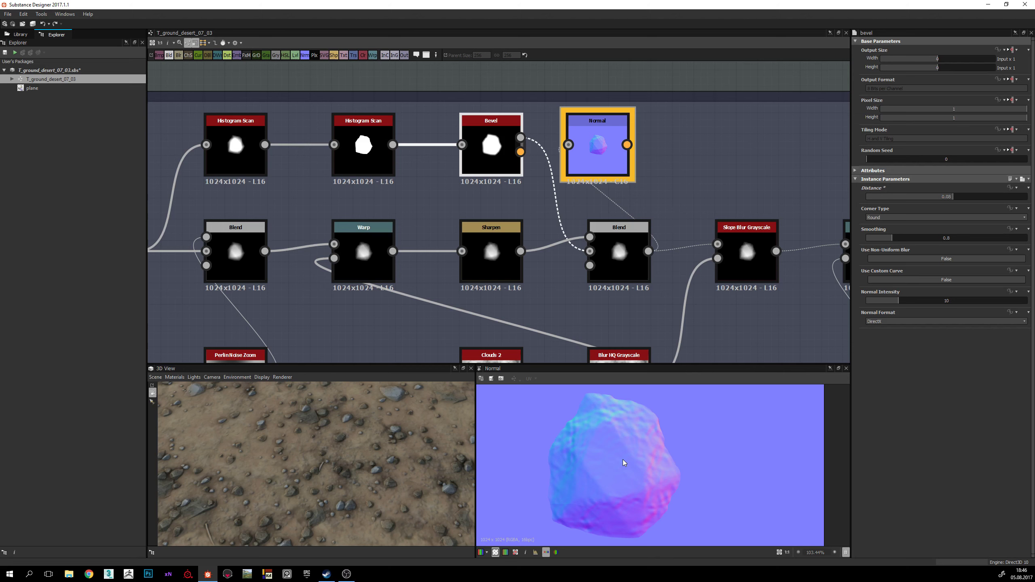
{"action": "scroll", "coordinate": [606, 465], "scroll_direction": "up", "scroll_amount": 1}
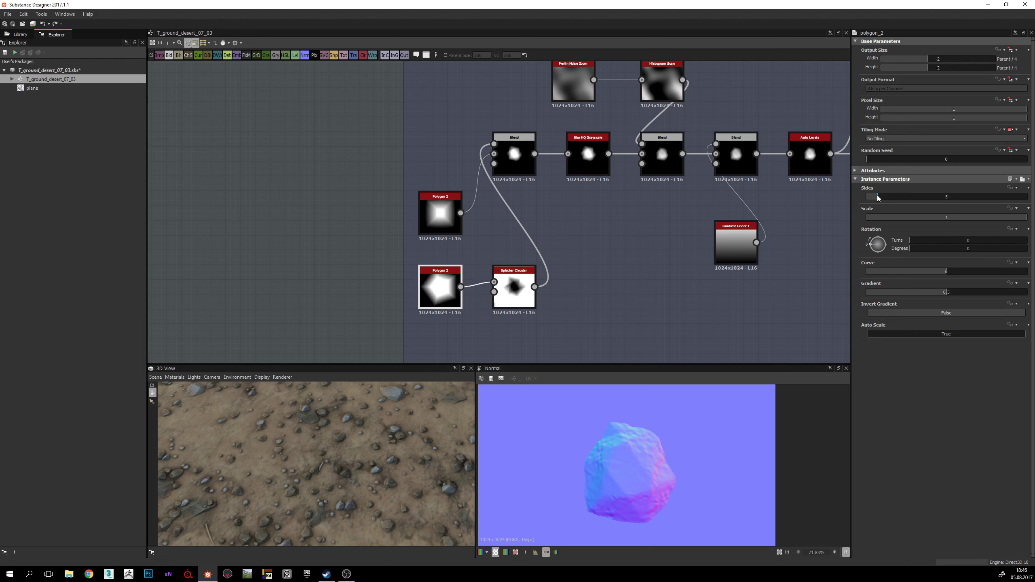
Step: Change Polygon 2's side count for more angular stones, then preview the Splatter Circular output
{"action": "left_click_drag", "start_coordinate": [878, 196], "coordinate": [872, 196]}
{"action": "middle_click_drag", "start_coordinate": [540, 259], "coordinate": [497, 268]}
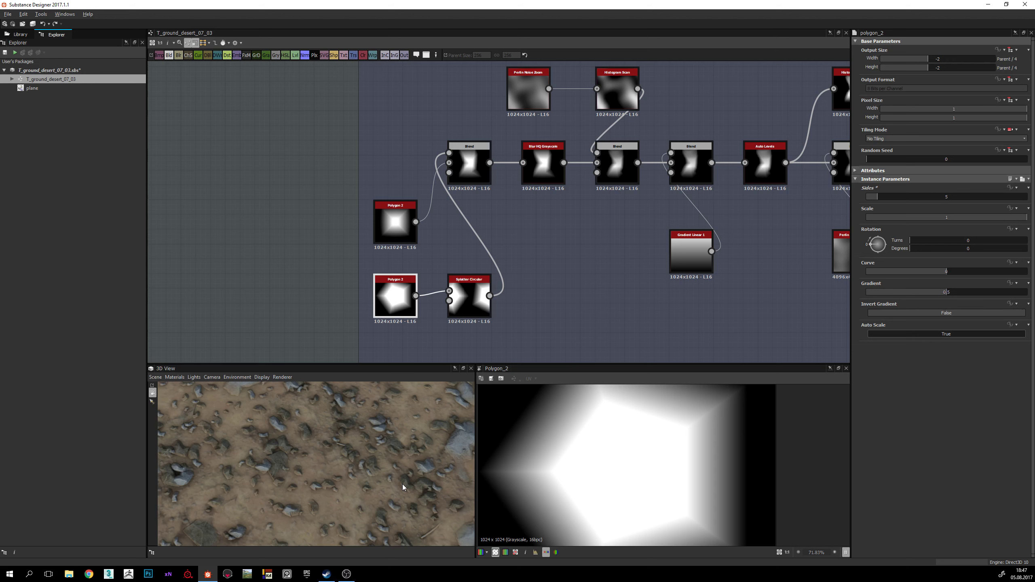
{"action": "left_click_drag", "start_coordinate": [403, 488], "coordinate": [312, 426]}
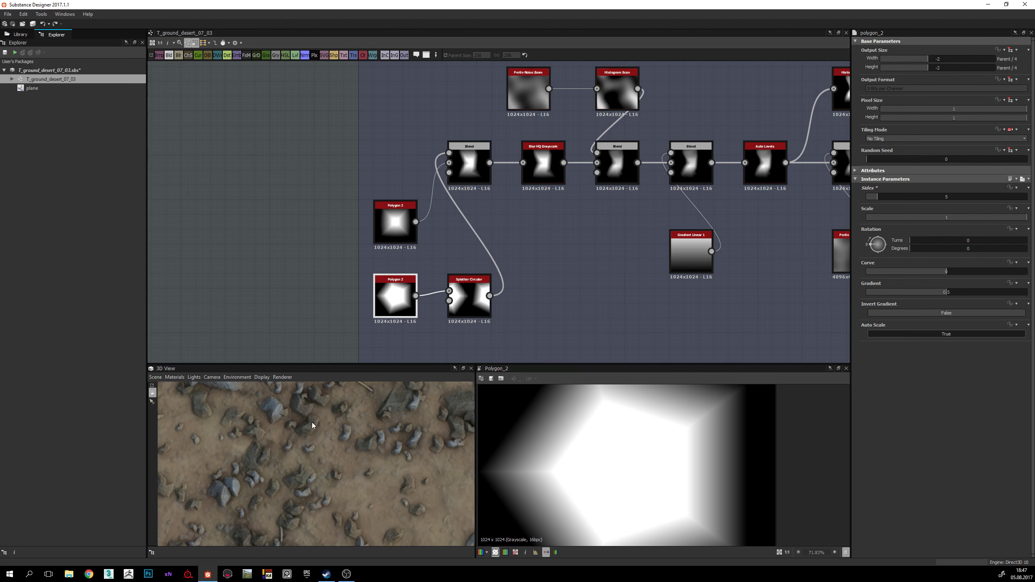
{"action": "scroll", "coordinate": [313, 426], "scroll_direction": "up", "scroll_amount": 2}
{"action": "scroll", "coordinate": [610, 495], "scroll_direction": "down", "scroll_amount": 2}
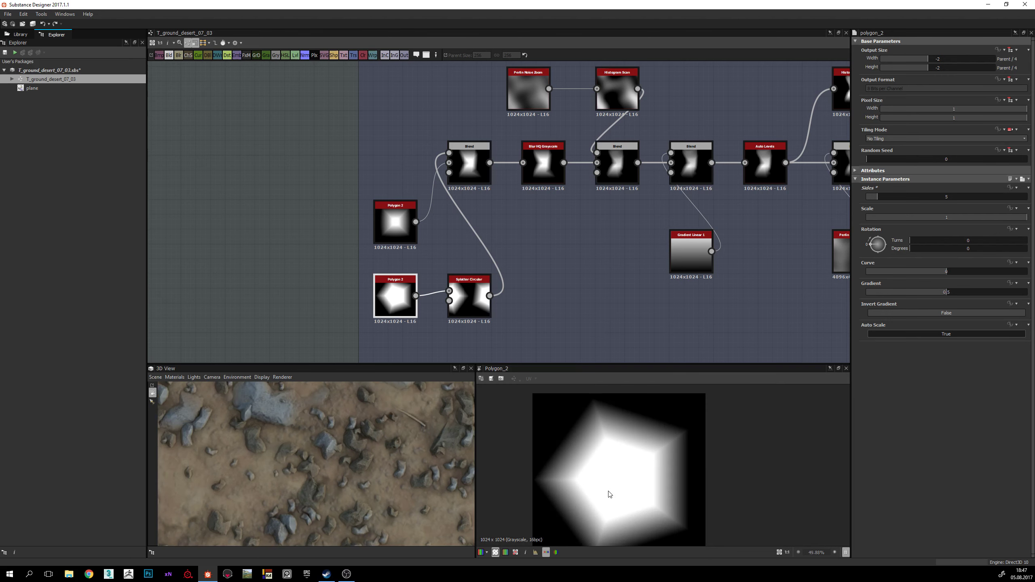
{"action": "double_click", "coordinate": [469, 298]}
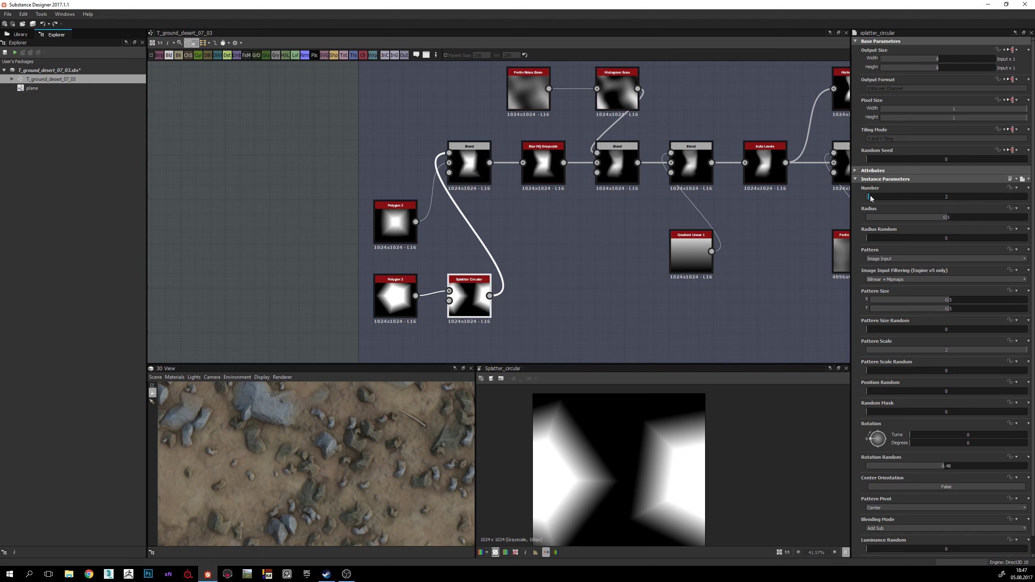
Step: Raise the Splatter Circular count to 3 and orbit the 3D view to check the sharper rocks
{"action": "left_click", "coordinate": [871, 197]}
{"action": "left_click_drag", "start_coordinate": [371, 466], "coordinate": [383, 454]}
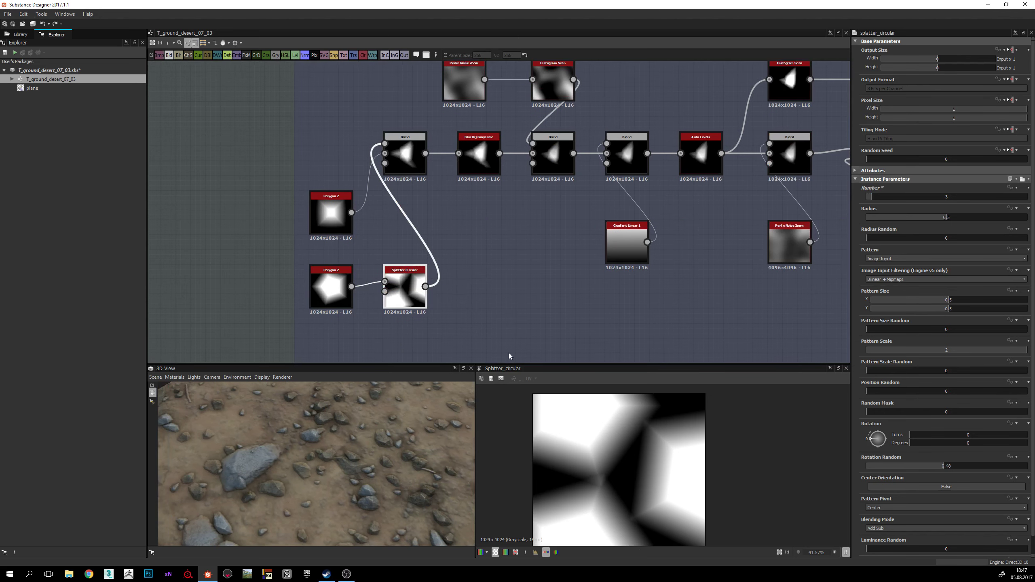
{"action": "left_click_drag", "start_coordinate": [410, 425], "coordinate": [333, 464]}
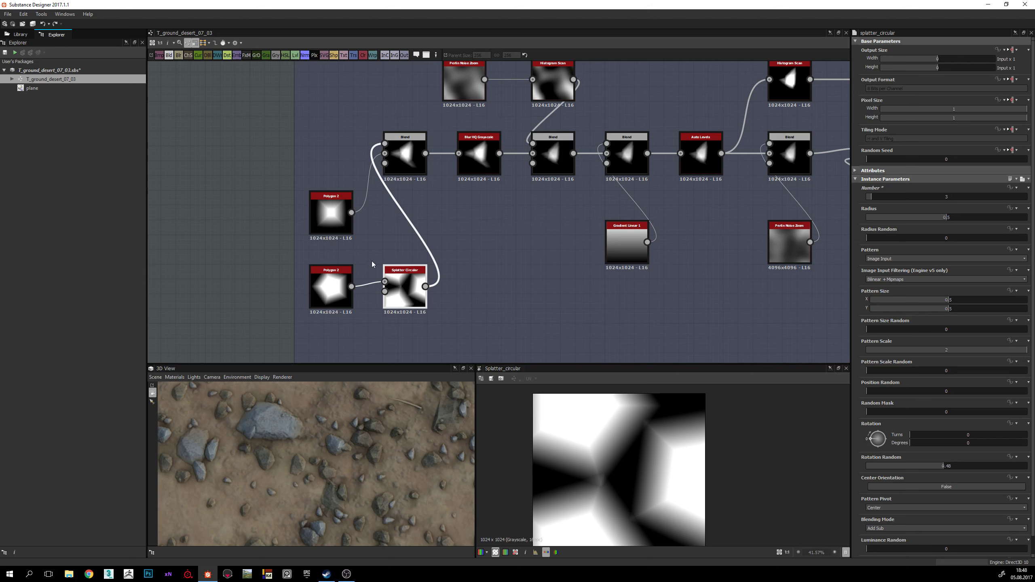
{"action": "left_click_drag", "start_coordinate": [355, 442], "coordinate": [392, 486]}
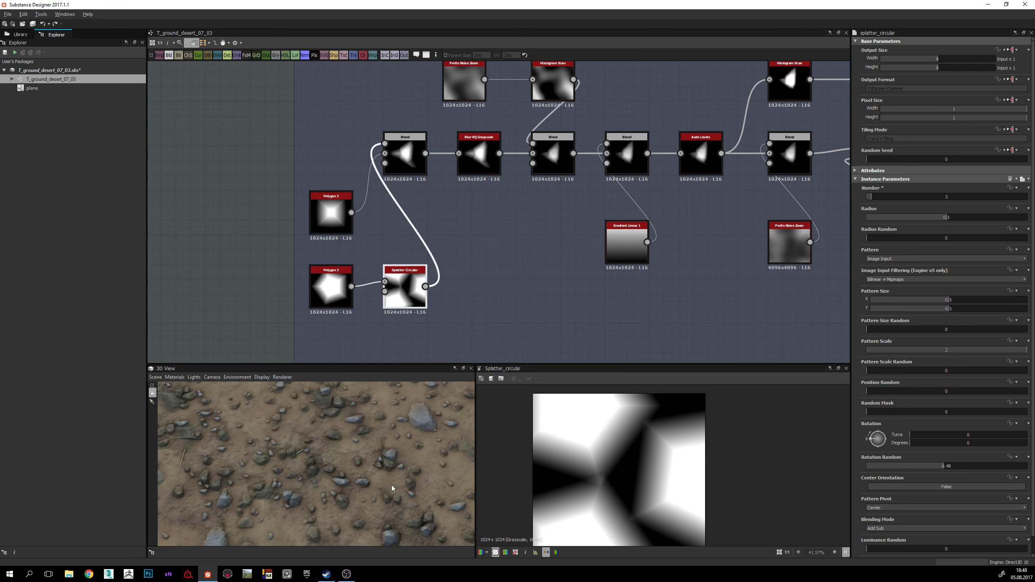
{"action": "middle_click_drag", "start_coordinate": [621, 176], "coordinate": [480, 167]}
{"action": "left_click_drag", "start_coordinate": [371, 421], "coordinate": [321, 424]}
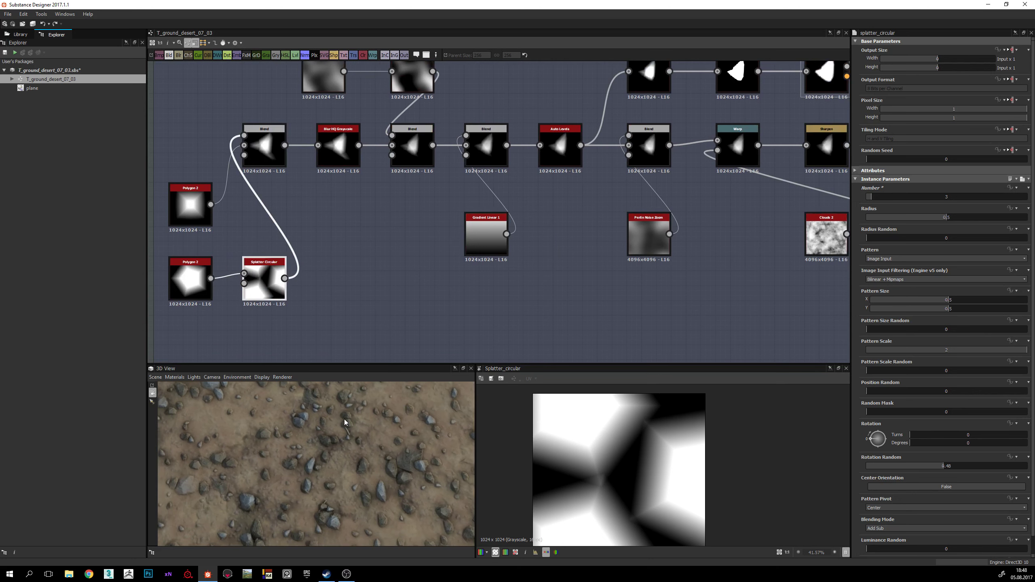
{"action": "middle_click_drag", "start_coordinate": [560, 202], "coordinate": [302, 288]}
Step: Try the Sharpen result as the Normal node's input and inspect the normal map
{"action": "left_click", "coordinate": [614, 210]}
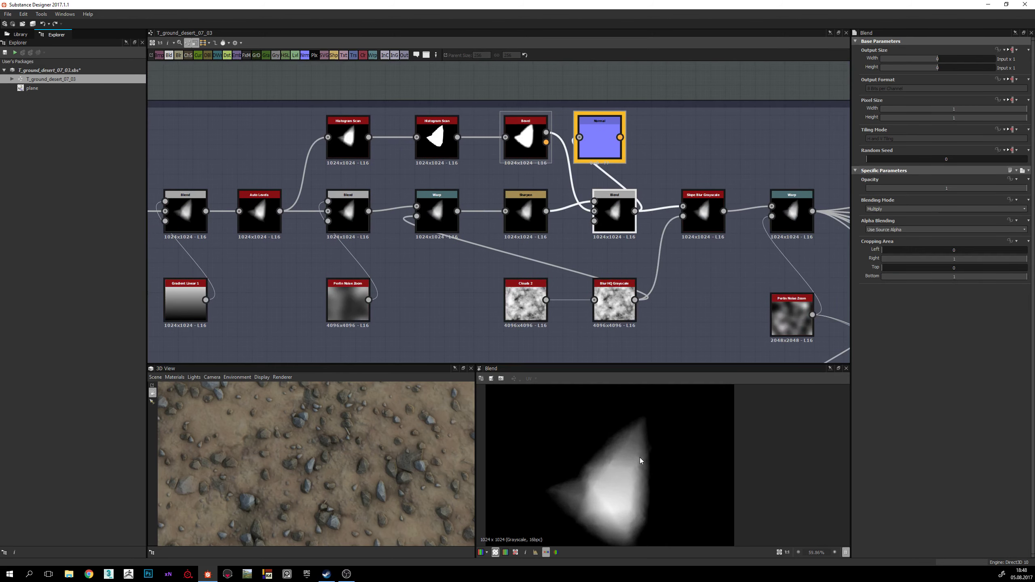
{"action": "double_click", "coordinate": [599, 124]}
{"action": "middle_click_drag", "start_coordinate": [626, 473], "coordinate": [617, 439]}
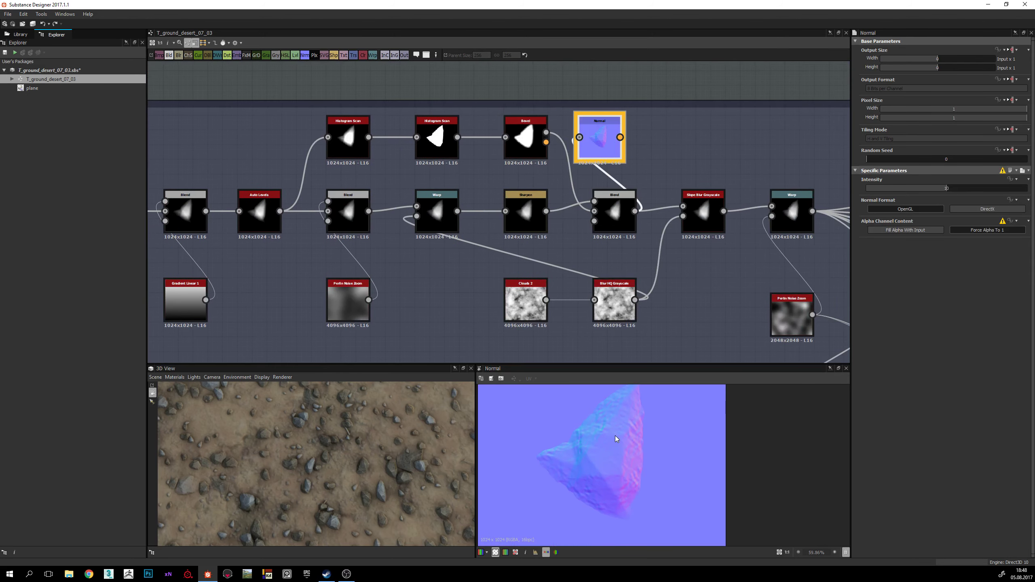
{"action": "left_click_drag", "start_coordinate": [546, 211], "coordinate": [582, 142]}
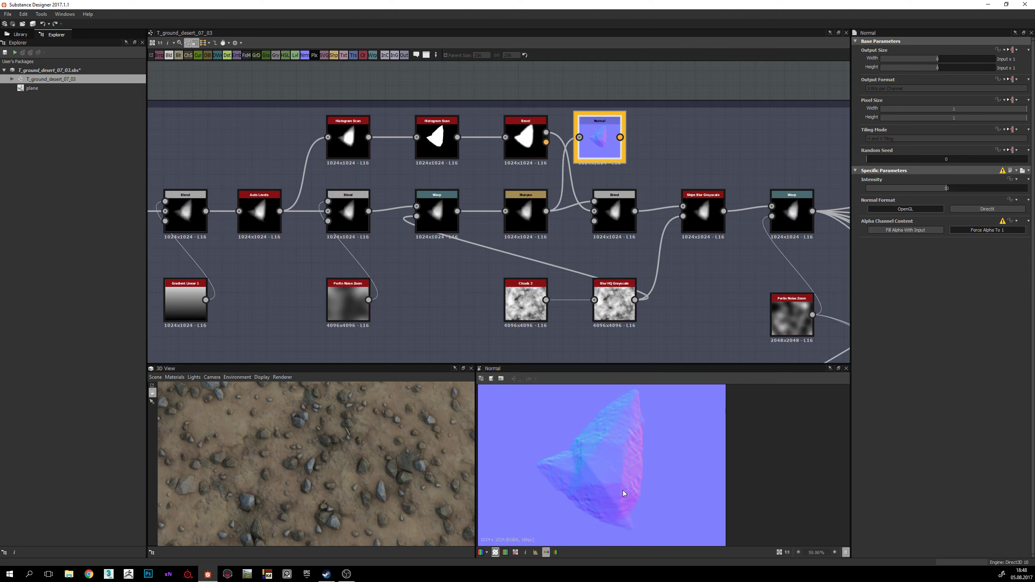
{"action": "middle_click_drag", "start_coordinate": [621, 495], "coordinate": [605, 473]}
{"action": "scroll", "coordinate": [606, 474], "scroll_direction": "up", "scroll_amount": 2}
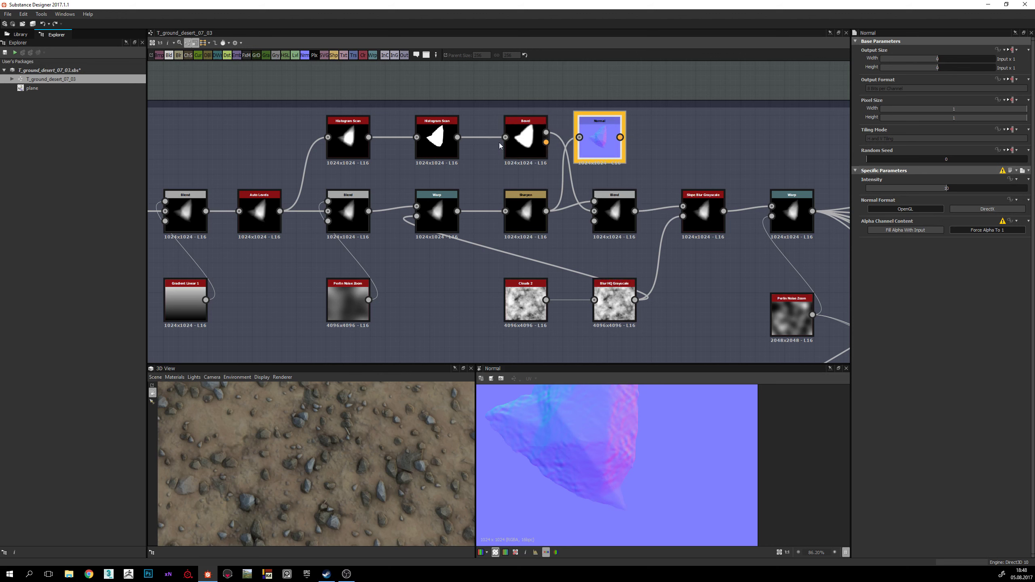
{"action": "middle_click_drag", "start_coordinate": [588, 447], "coordinate": [587, 458]}
{"action": "key", "text": "f"}
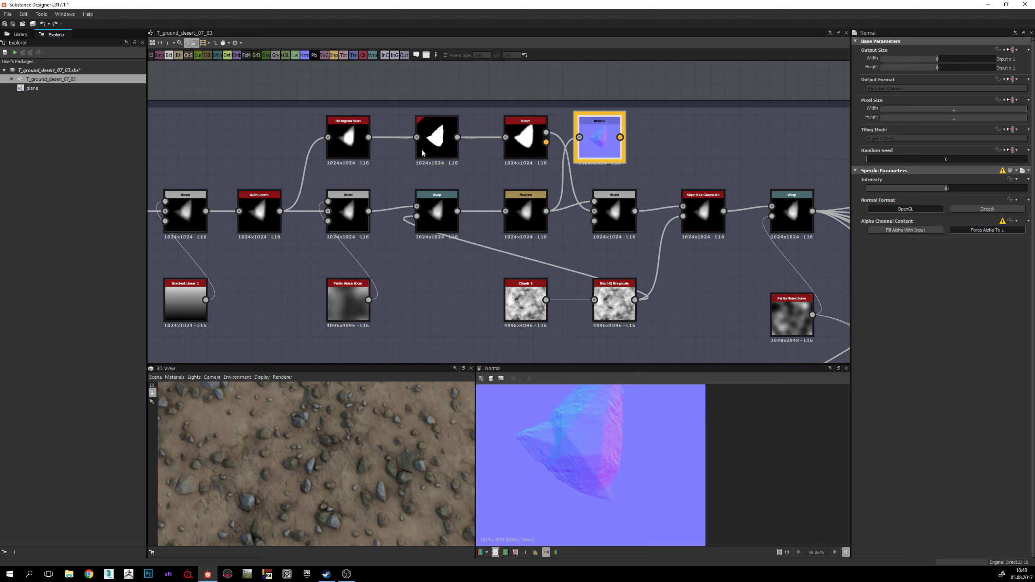
Step: Preview the second Histogram Scan and Blend outputs, then wire Blend's output into Normal
{"action": "double_click", "coordinate": [433, 141]}
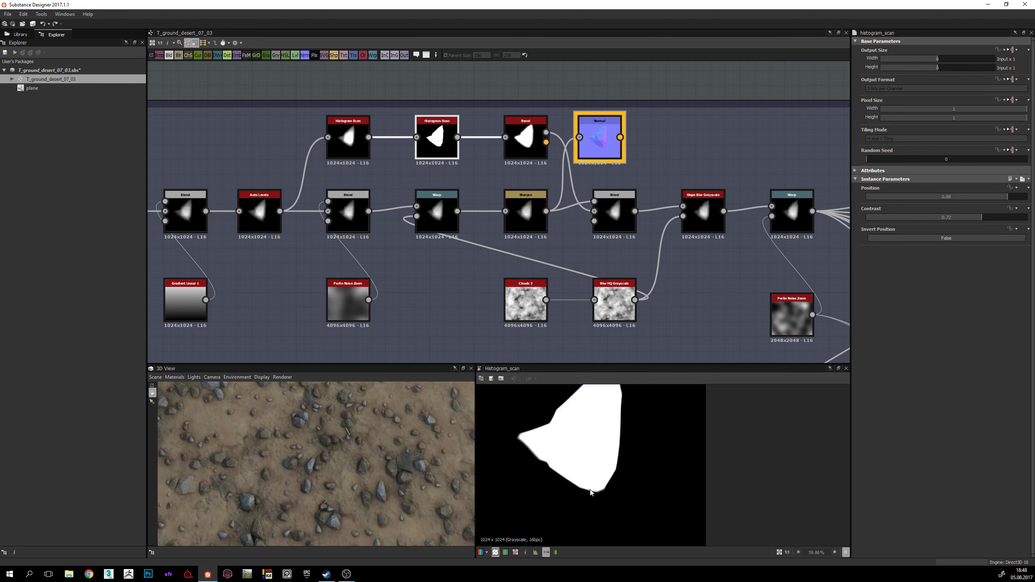
{"action": "double_click", "coordinate": [615, 211]}
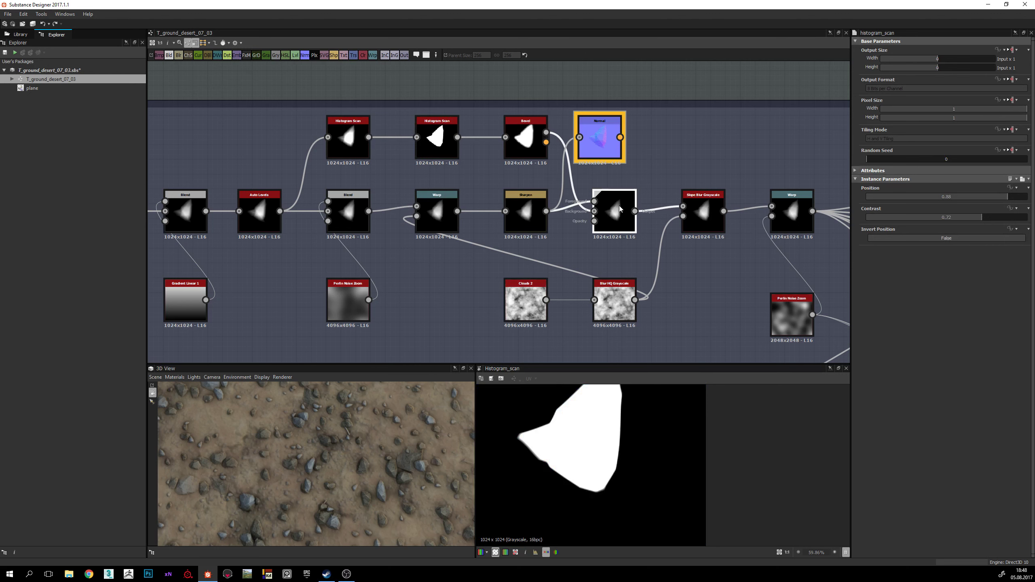
{"action": "double_click", "coordinate": [600, 139]}
{"action": "scroll", "coordinate": [646, 189], "scroll_direction": "up", "scroll_amount": 1}
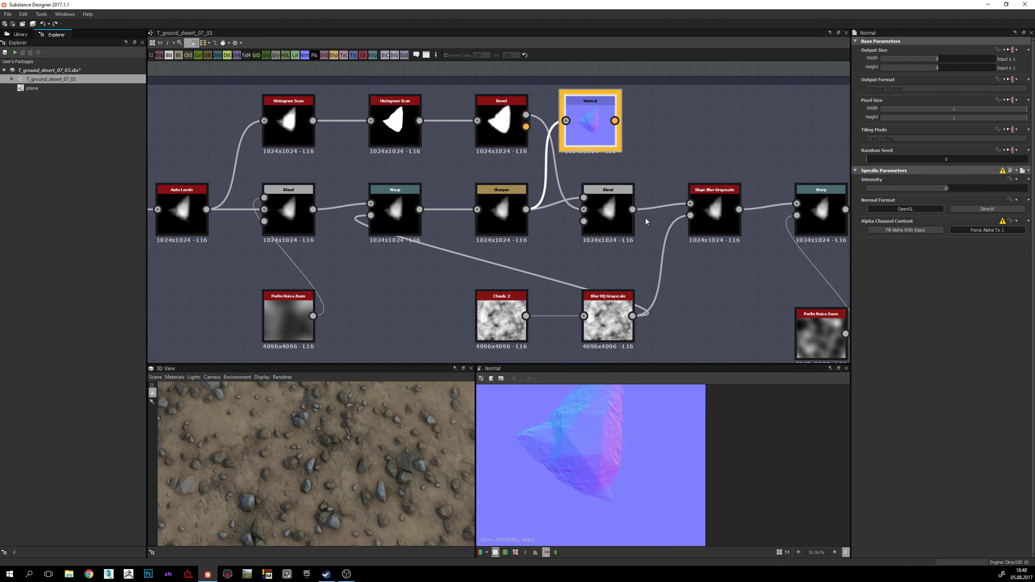
{"action": "scroll", "coordinate": [596, 506], "scroll_direction": "up", "scroll_amount": 1}
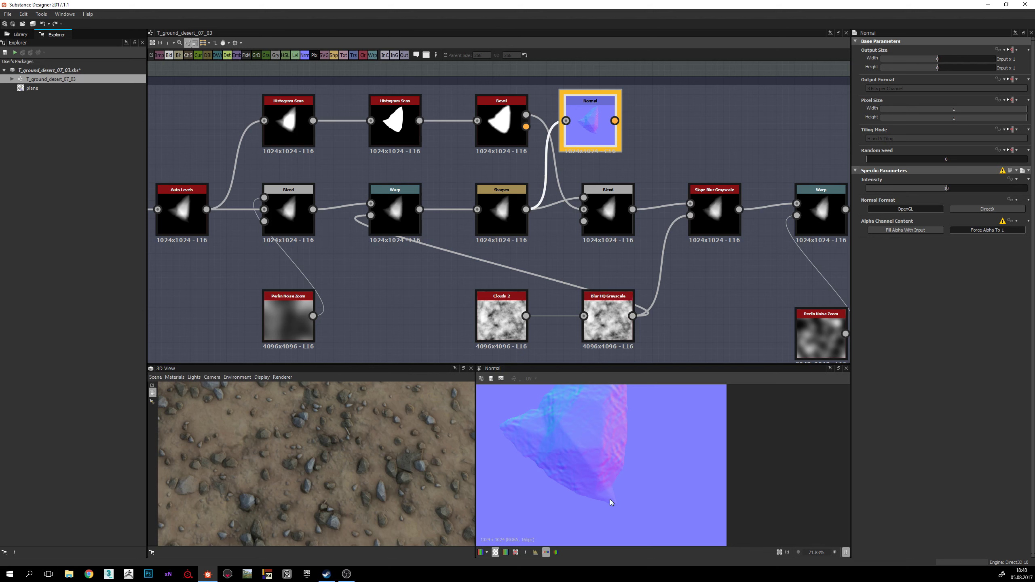
{"action": "left_click_drag", "start_coordinate": [632, 209], "coordinate": [567, 120]}
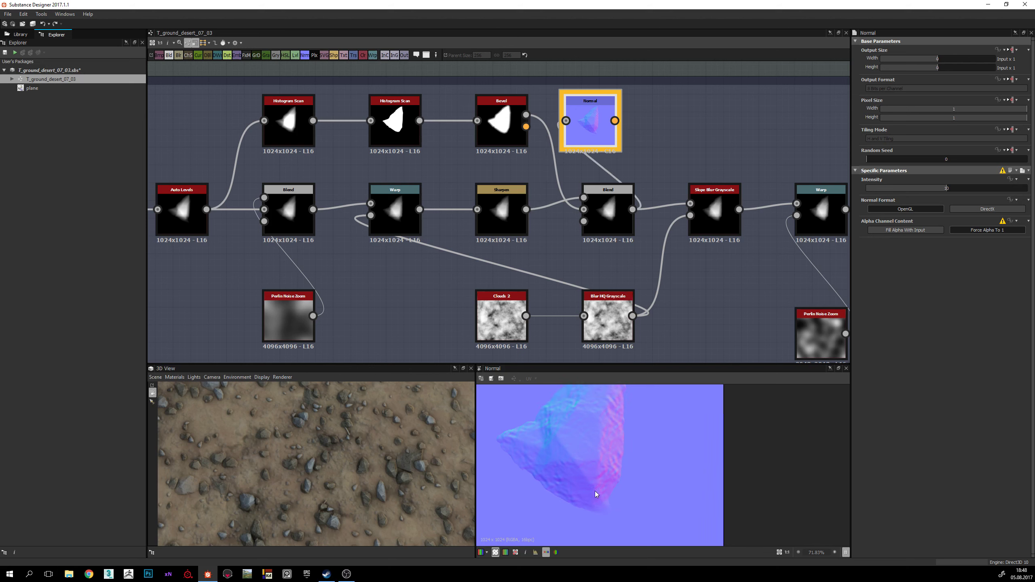
{"action": "scroll", "coordinate": [604, 491], "scroll_direction": "down", "scroll_amount": 1}
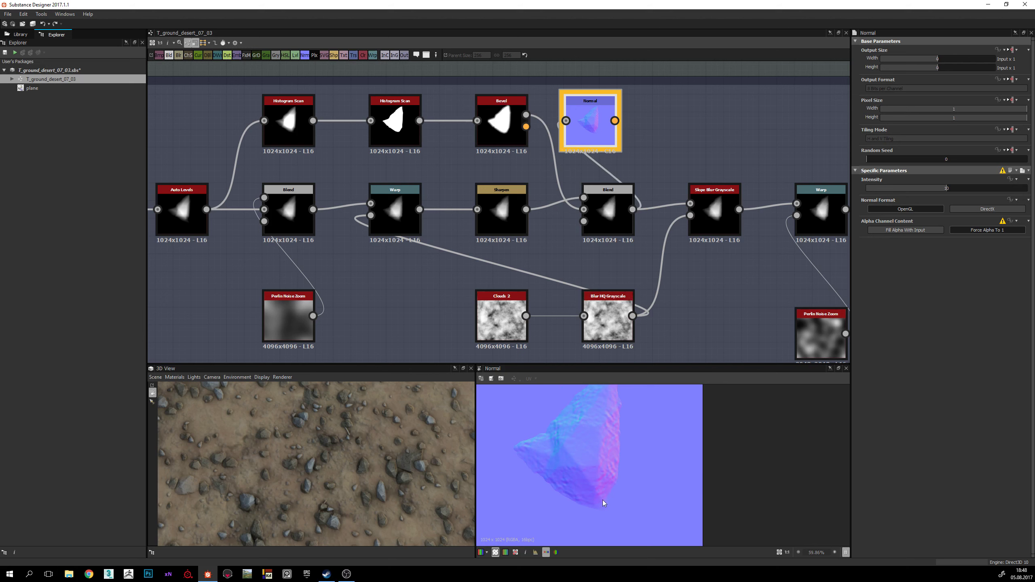
{"action": "left_click", "coordinate": [502, 128]}
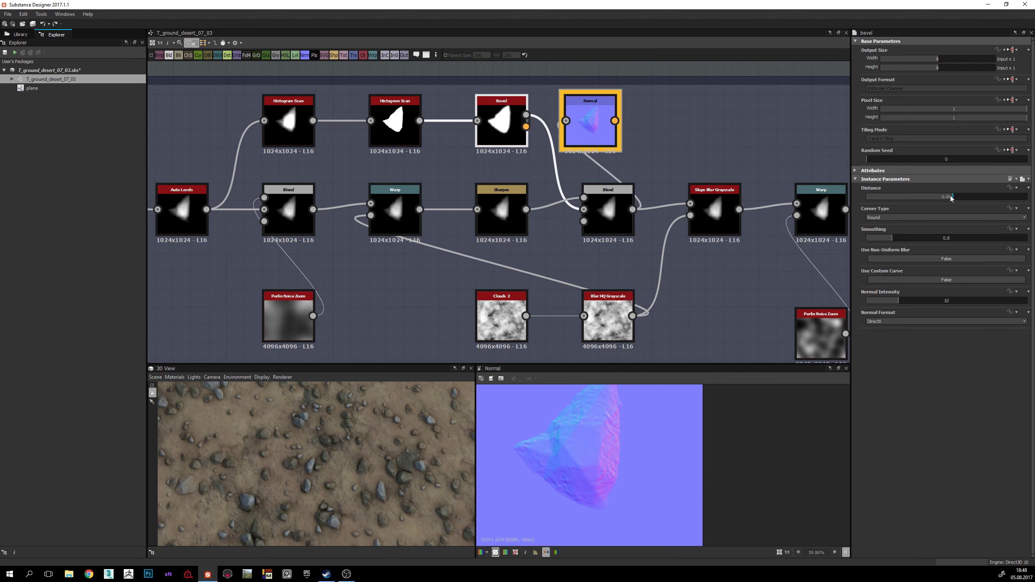
Step: Lower the Bevel node's Distance from 0.08 to about 0.07 for a softer stone
{"action": "left_click_drag", "start_coordinate": [953, 196], "coordinate": [948, 196]}
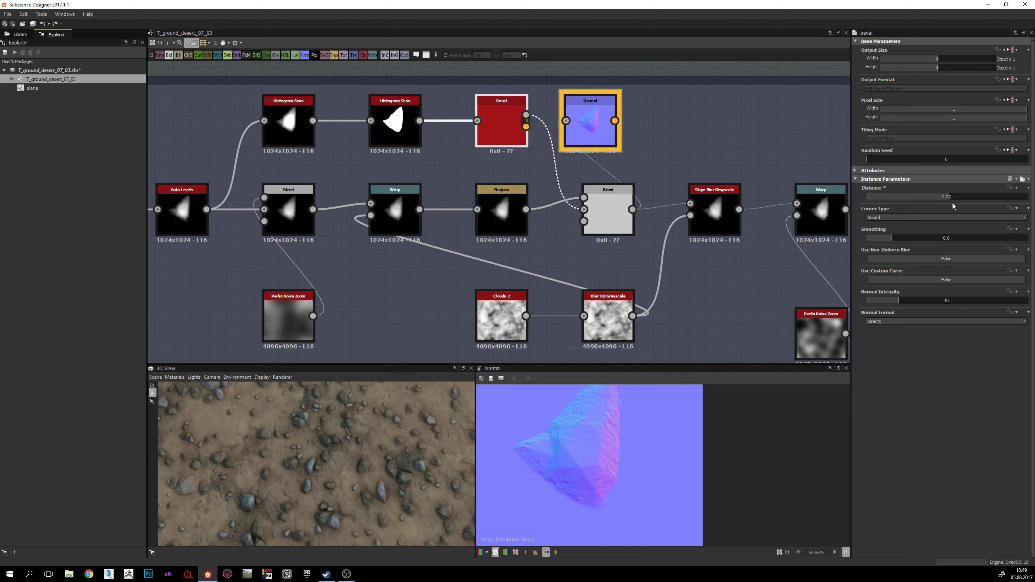
{"action": "left_click", "coordinate": [953, 198]}
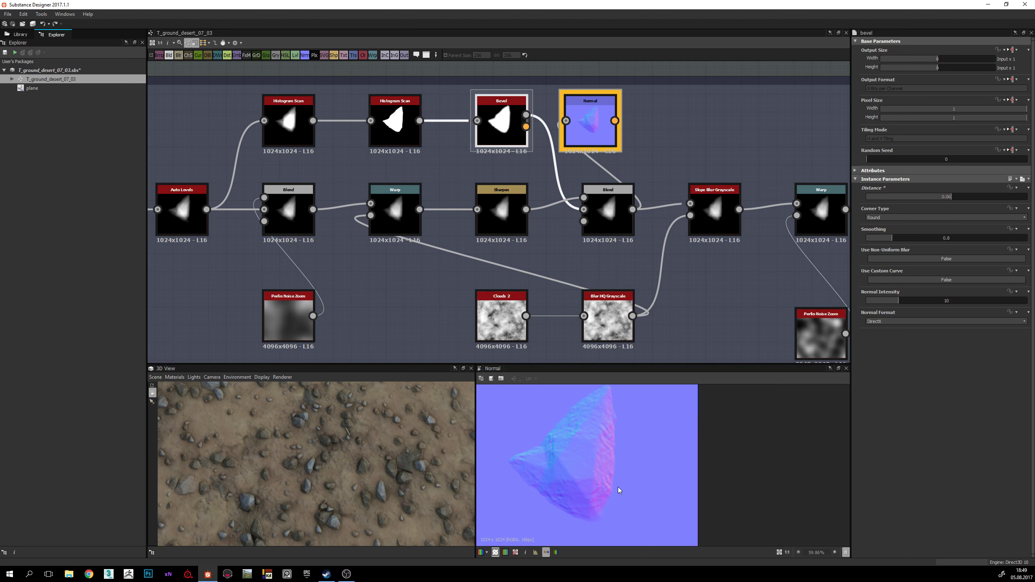
{"action": "middle_click_drag", "start_coordinate": [597, 168], "coordinate": [569, 164]}
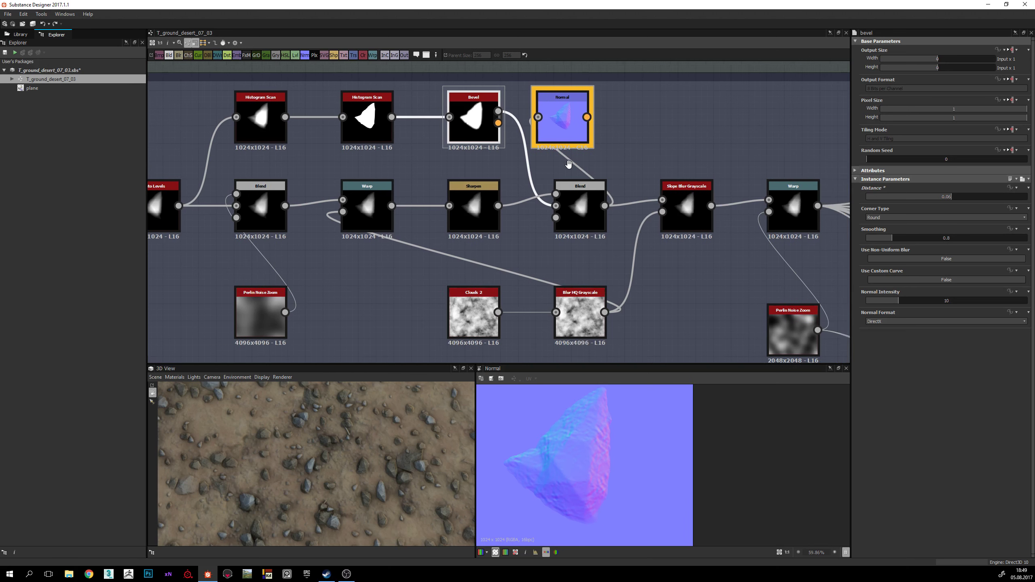
Step: Move the Normal node above Slope Blur Grayscale and wire Slope Blur Grayscale's output into it
{"action": "middle_click_drag", "start_coordinate": [568, 164], "coordinate": [483, 163]}
{"action": "left_click_drag", "start_coordinate": [478, 118], "coordinate": [627, 119]}
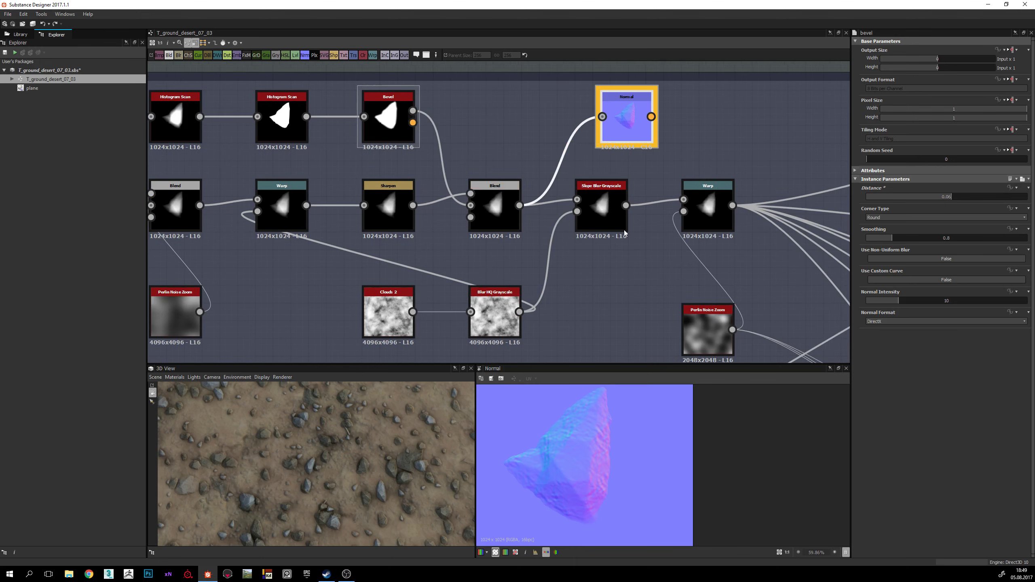
{"action": "middle_click_drag", "start_coordinate": [606, 202], "coordinate": [564, 223]}
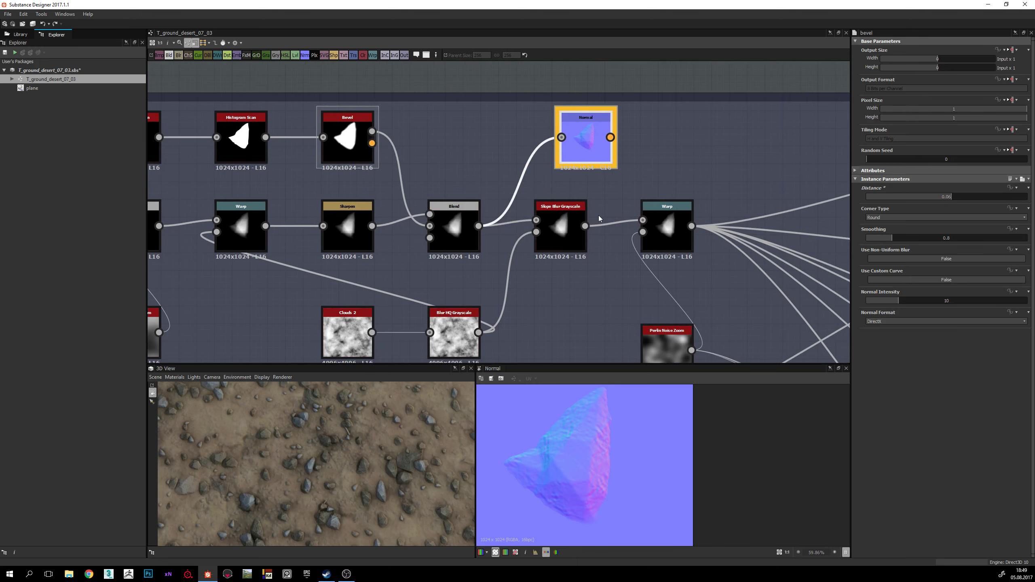
{"action": "left_click_drag", "start_coordinate": [584, 222], "coordinate": [566, 138]}
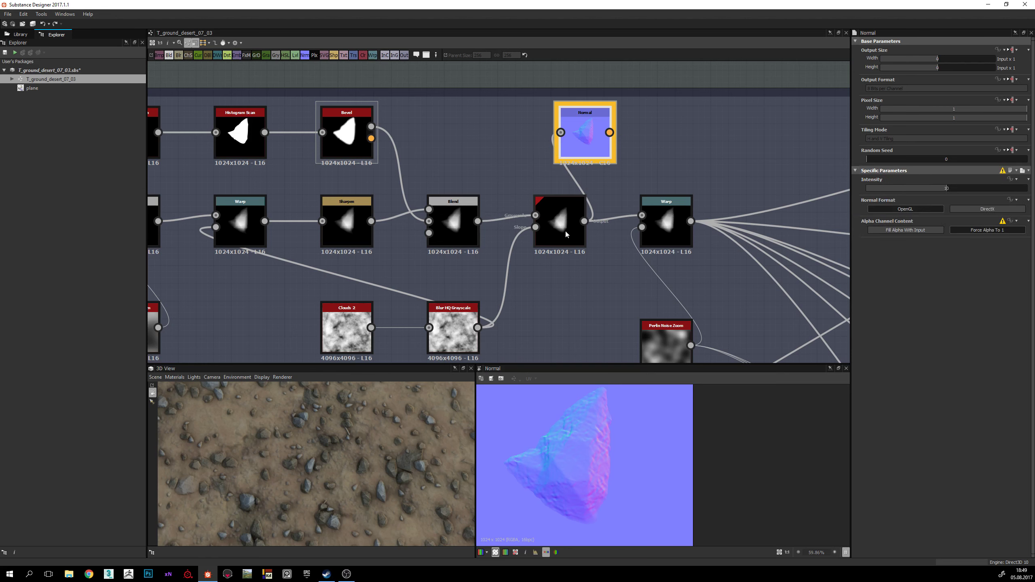
{"action": "middle_click_drag", "start_coordinate": [561, 244], "coordinate": [563, 199]}
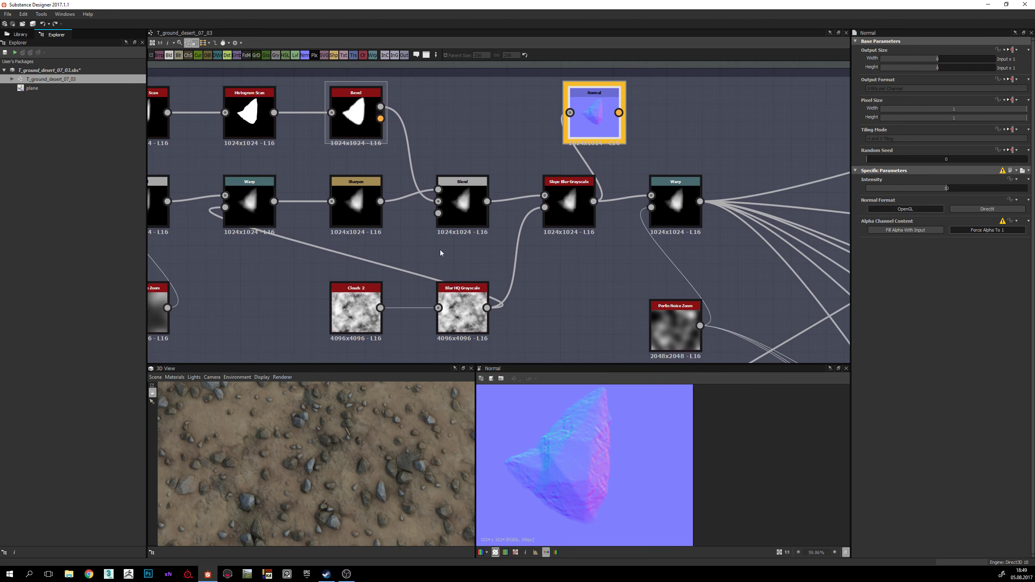
{"action": "middle_click_drag", "start_coordinate": [555, 278], "coordinate": [550, 262]}
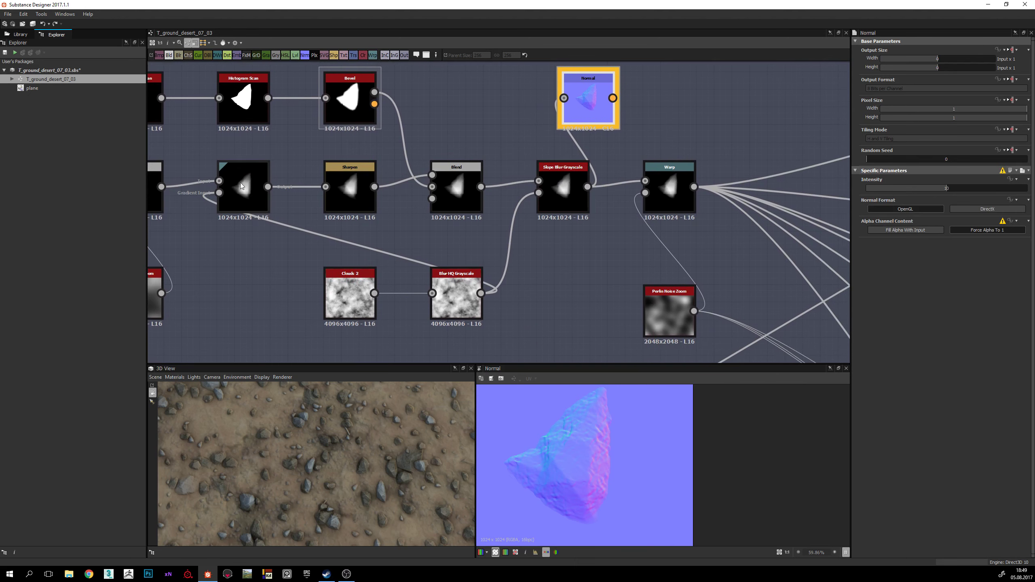
{"action": "middle_click_drag", "start_coordinate": [568, 226], "coordinate": [565, 237]}
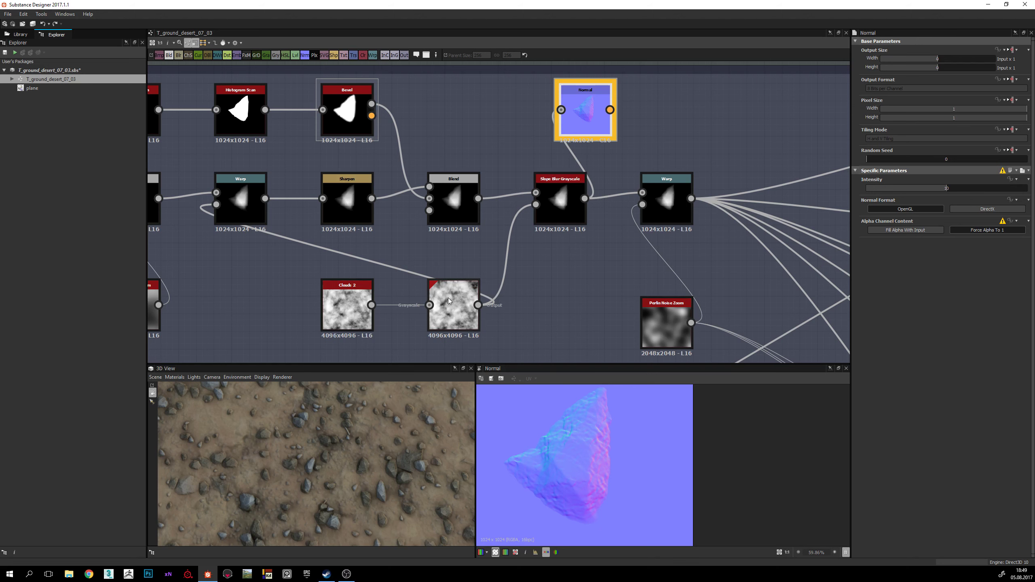
{"action": "middle_click_drag", "start_coordinate": [550, 256], "coordinate": [546, 262]}
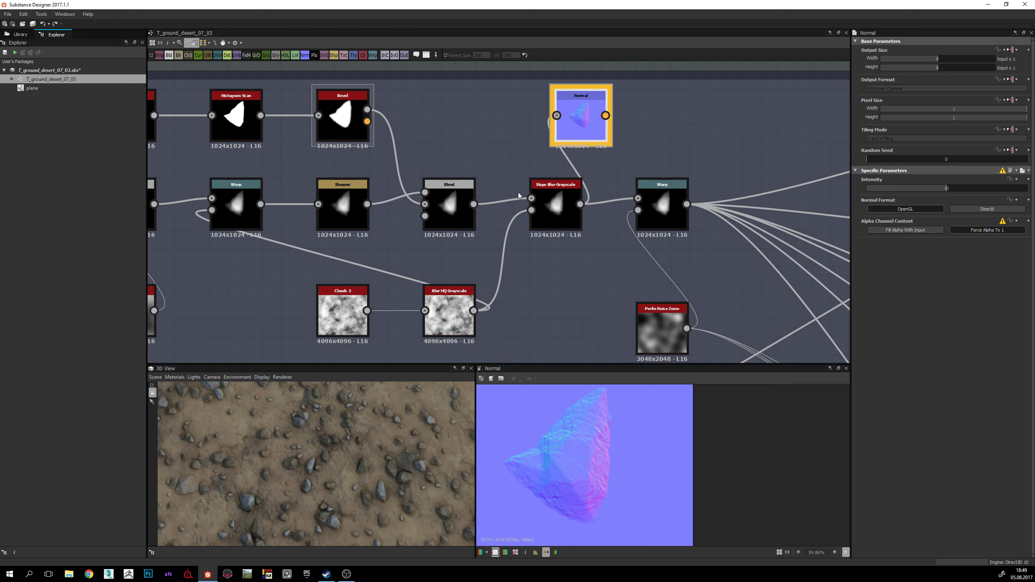
Step: Compare by feeding Blend into Normal, then restore the Slope Blur Grayscale link
{"action": "middle_click_drag", "start_coordinate": [582, 463], "coordinate": [617, 467]}
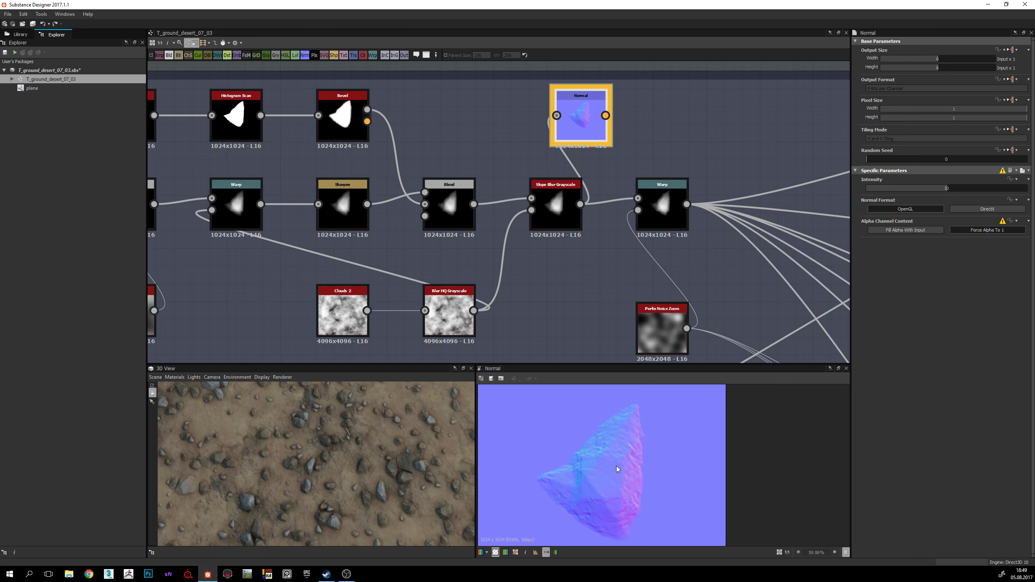
{"action": "left_click_drag", "start_coordinate": [474, 204], "coordinate": [556, 115]}
{"action": "scroll", "coordinate": [618, 467], "scroll_direction": "up", "scroll_amount": 1}
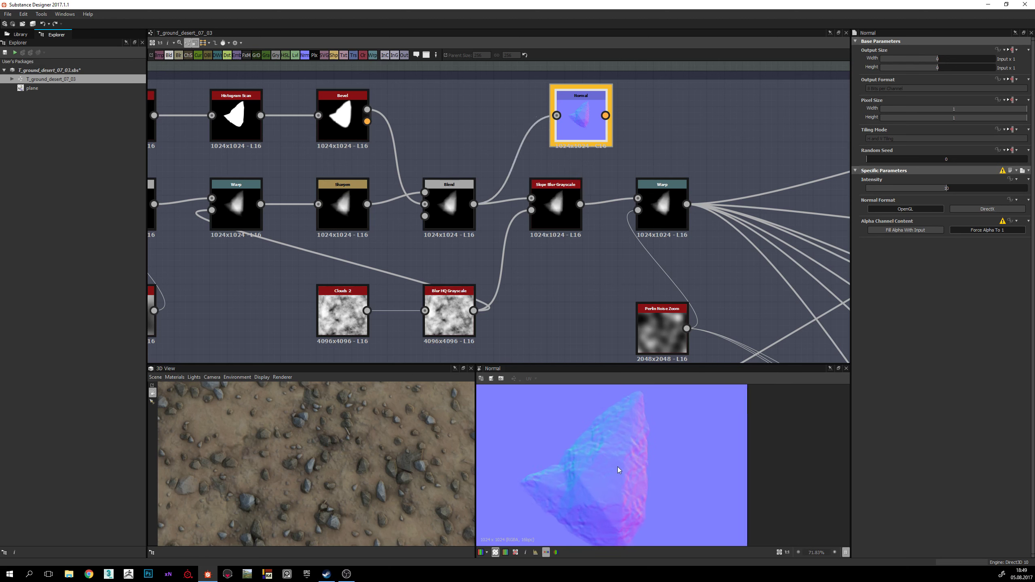
{"action": "left_click_drag", "start_coordinate": [581, 206], "coordinate": [558, 114]}
{"action": "middle_click_drag", "start_coordinate": [610, 481], "coordinate": [551, 456]}
{"action": "middle_click_drag", "start_coordinate": [614, 459], "coordinate": [599, 465]}
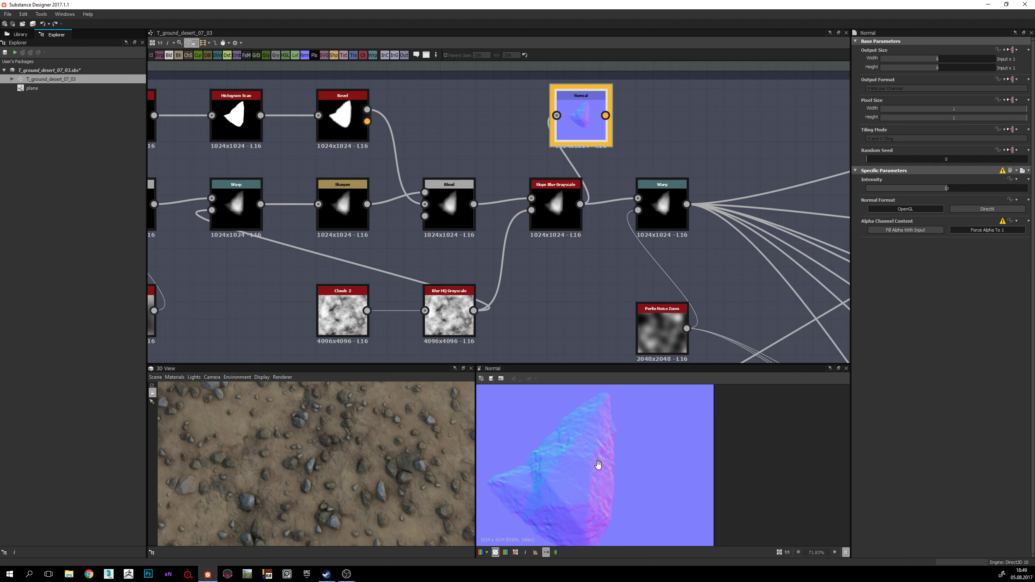
{"action": "scroll", "coordinate": [588, 461], "scroll_direction": "down", "scroll_amount": 3}
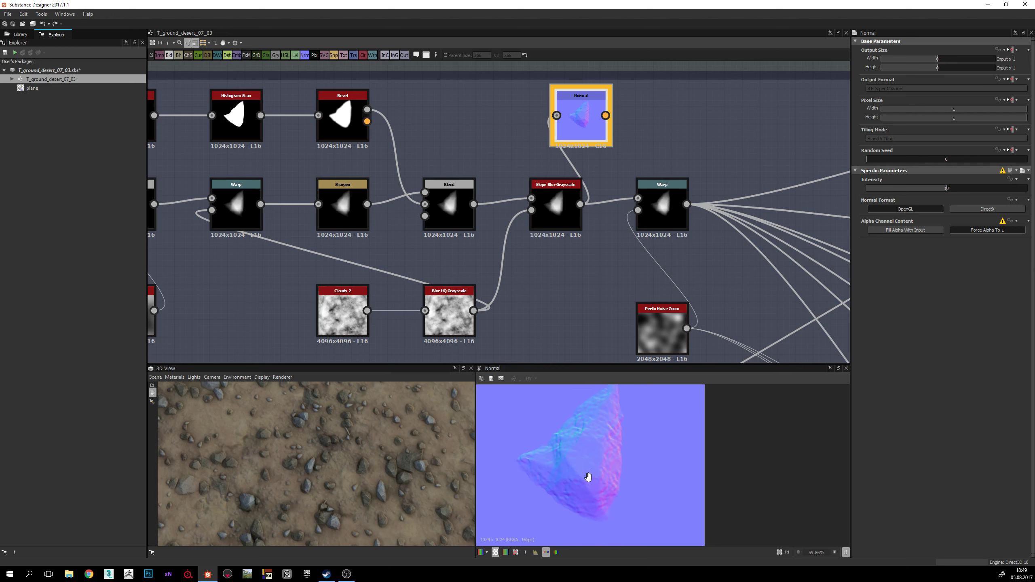
{"action": "middle_click_drag", "start_coordinate": [620, 237], "coordinate": [455, 205]}
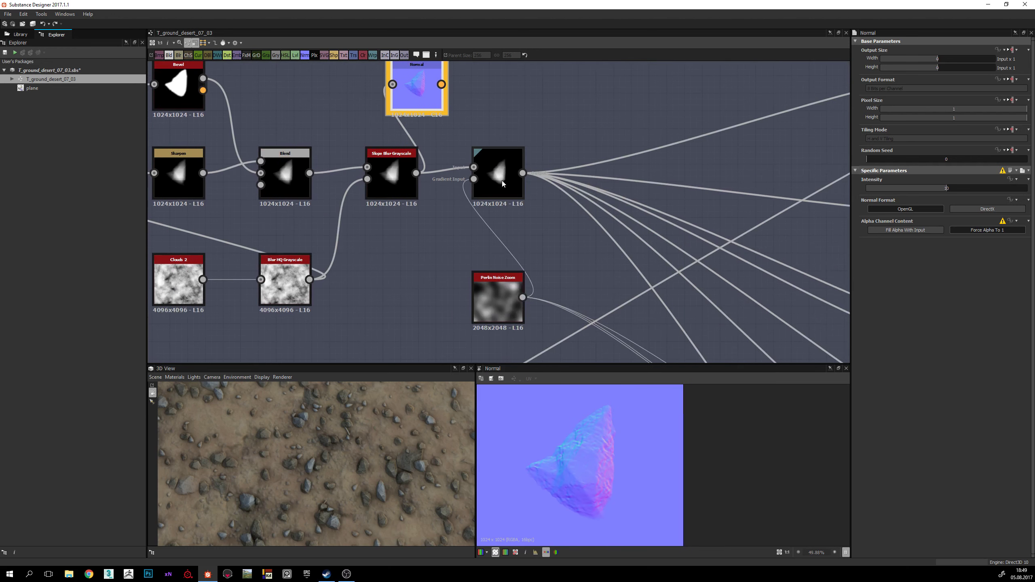
Step: Preview Warp's output, connect it into the Normal input, and view the resulting normal map
{"action": "double_click", "coordinate": [499, 180]}
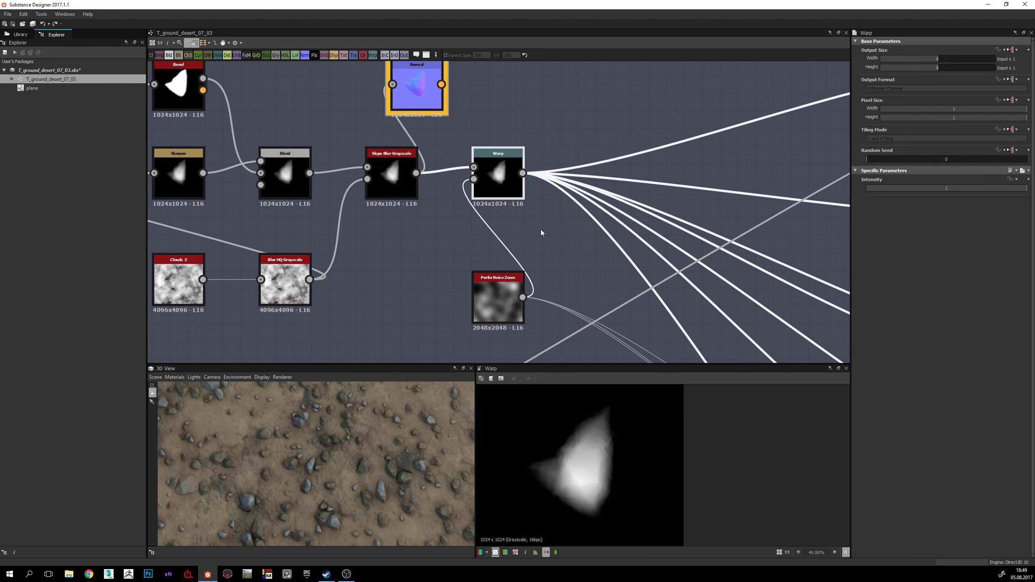
{"action": "middle_click_drag", "start_coordinate": [505, 267], "coordinate": [505, 277]}
{"action": "middle_click_drag", "start_coordinate": [504, 215], "coordinate": [513, 234]}
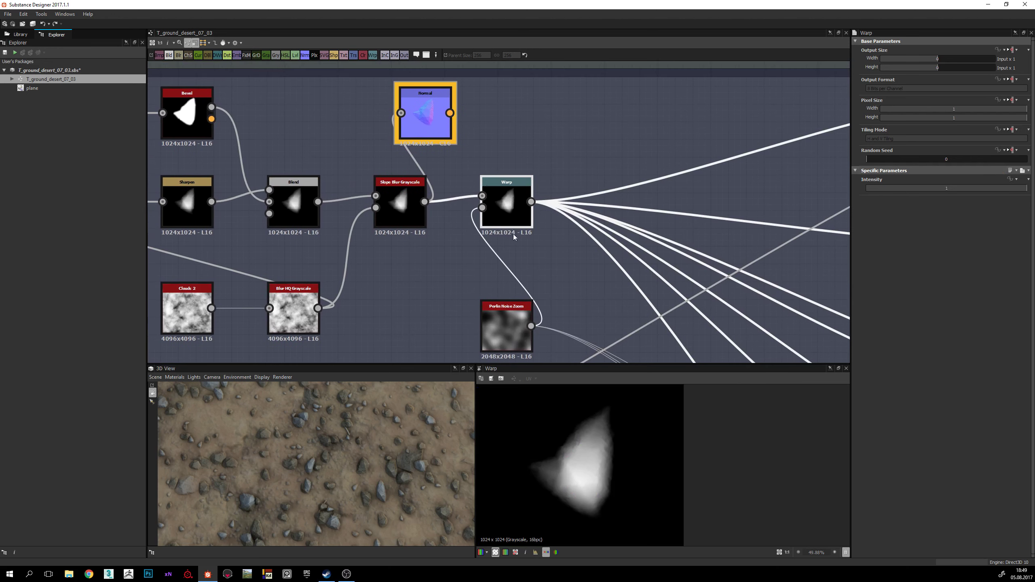
{"action": "left_click_drag", "start_coordinate": [532, 202], "coordinate": [402, 113]}
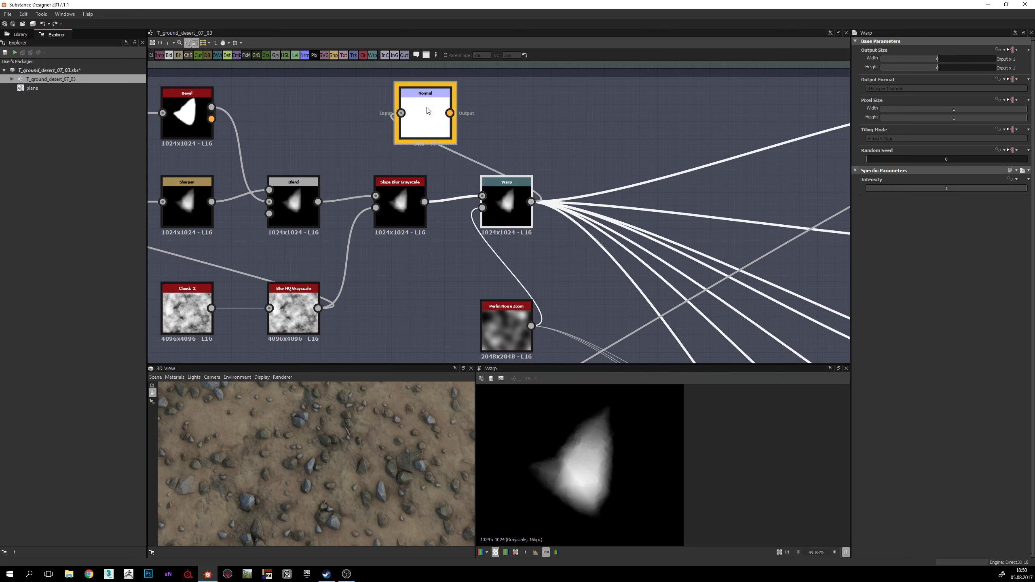
{"action": "double_click", "coordinate": [427, 111]}
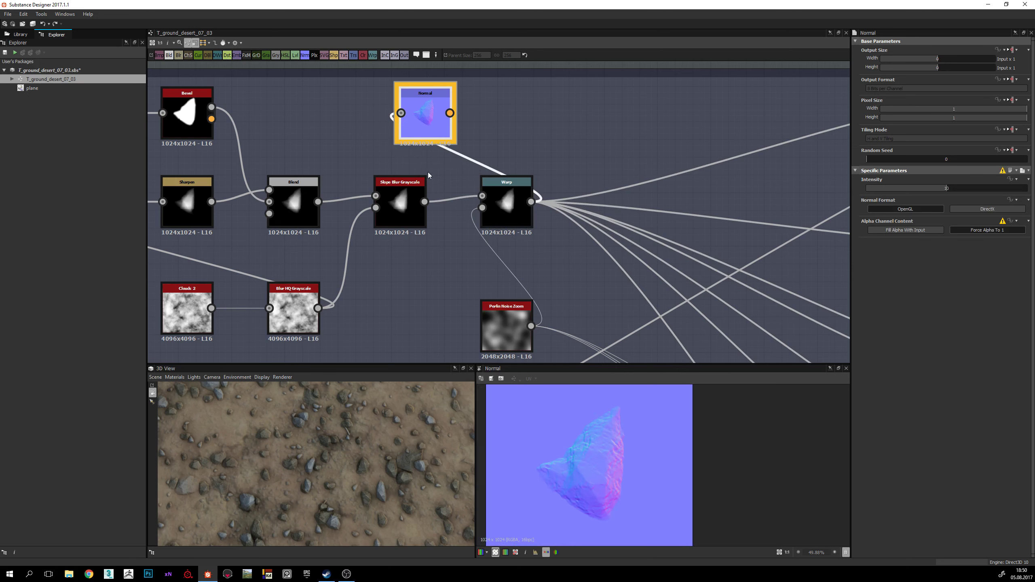
Step: Compare against Slope Blur Grayscale, reconnect Warp to Normal, and place Normal above Warp's output
{"action": "scroll", "coordinate": [588, 445], "scroll_direction": "up", "scroll_amount": 1}
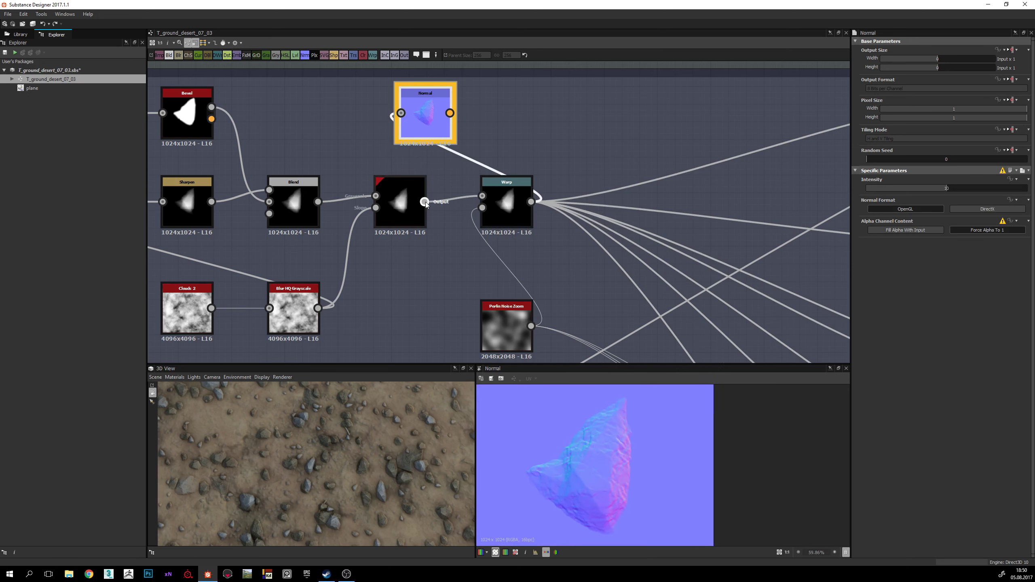
{"action": "left_click_drag", "start_coordinate": [424, 201], "coordinate": [404, 115]}
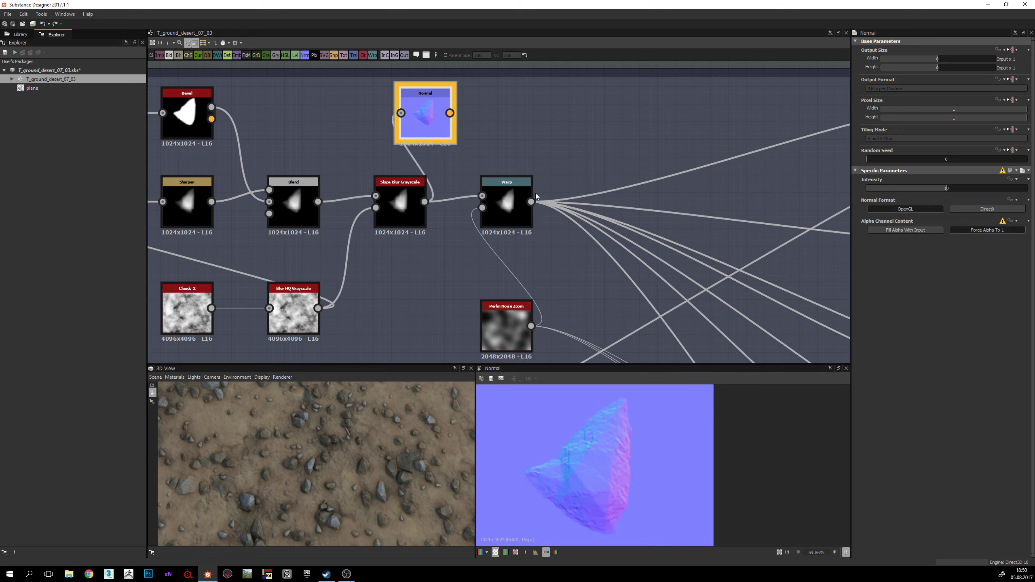
{"action": "left_click_drag", "start_coordinate": [532, 201], "coordinate": [402, 113]}
{"action": "scroll", "coordinate": [597, 476], "scroll_direction": "down", "scroll_amount": 2}
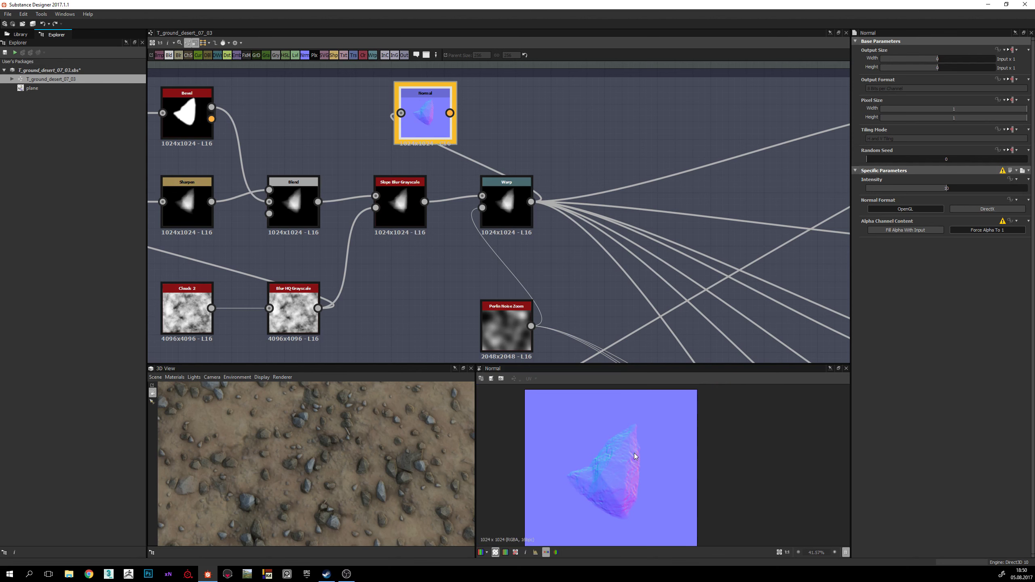
{"action": "middle_click_drag", "start_coordinate": [460, 251], "coordinate": [485, 247]}
{"action": "left_click_drag", "start_coordinate": [449, 119], "coordinate": [619, 119]}
{"action": "scroll", "coordinate": [592, 238], "scroll_direction": "down", "scroll_amount": 3}
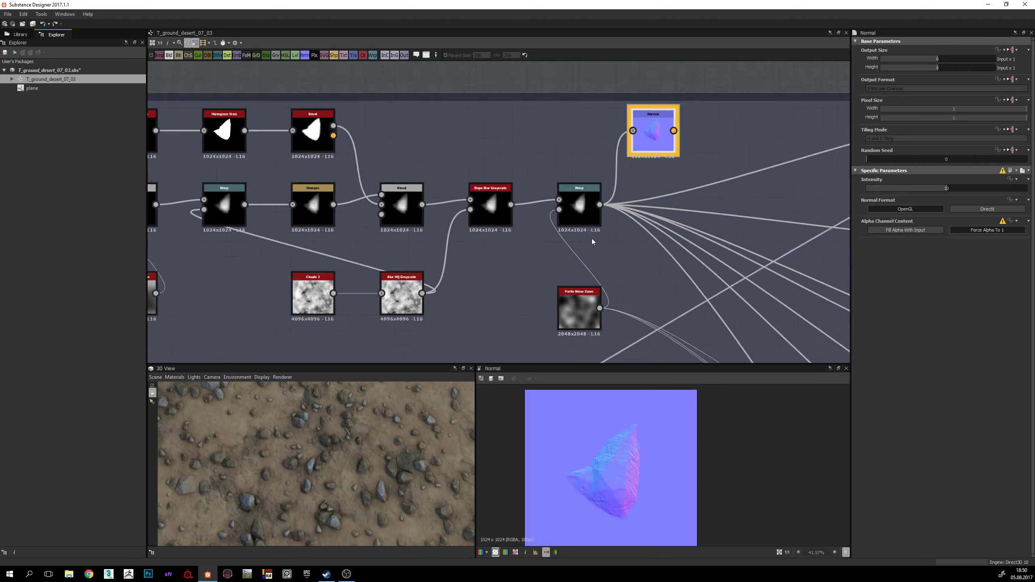
{"action": "middle_click_drag", "start_coordinate": [591, 283], "coordinate": [640, 273]}
{"action": "scroll", "coordinate": [583, 277], "scroll_direction": "down", "scroll_amount": 2}
{"action": "middle_click_drag", "start_coordinate": [574, 285], "coordinate": [584, 282]}
{"action": "middle_click_drag", "start_coordinate": [643, 228], "coordinate": [592, 231]}
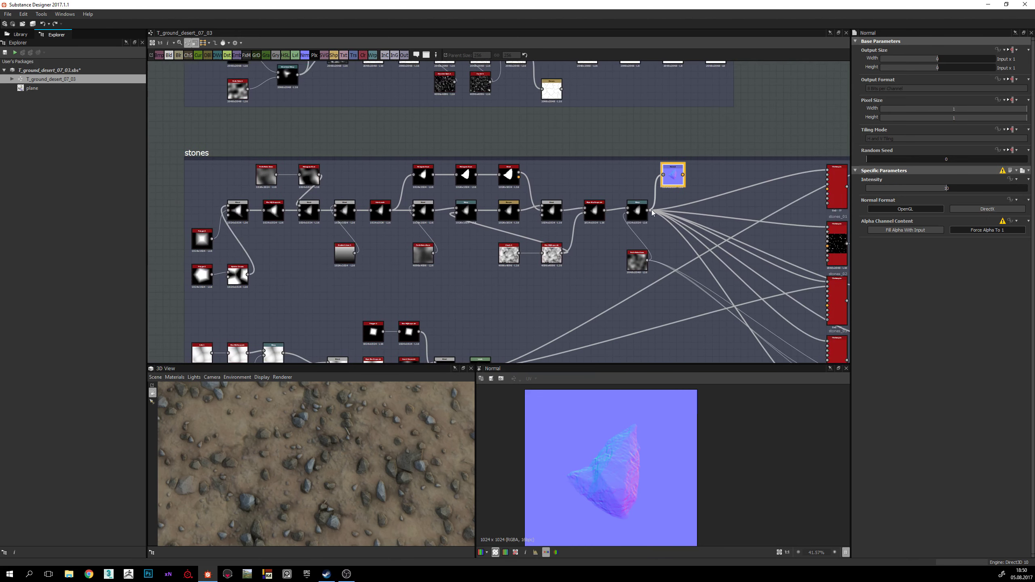
{"action": "scroll", "coordinate": [604, 486], "scroll_direction": "up", "scroll_amount": 2}
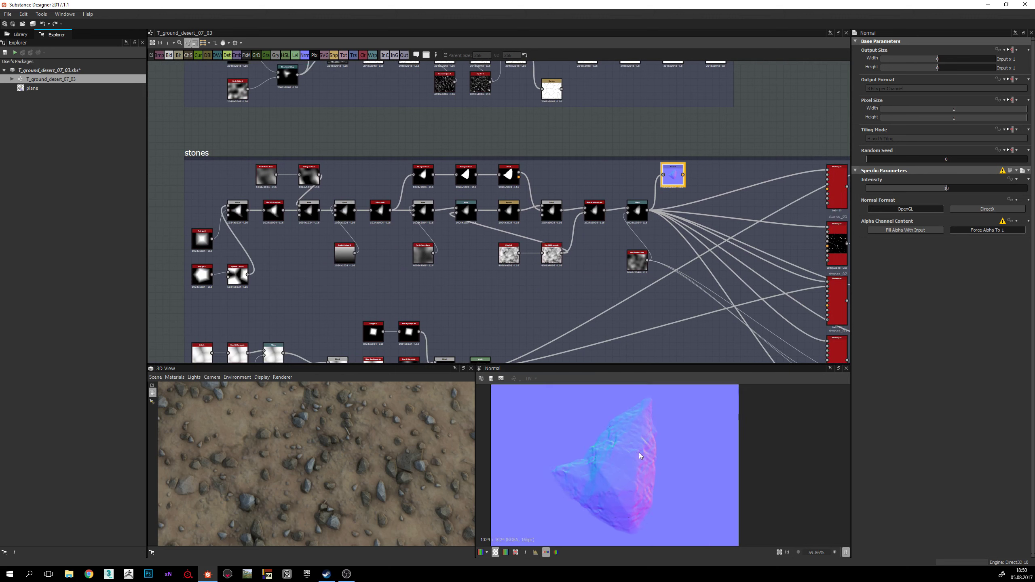
{"action": "middle_click_drag", "start_coordinate": [637, 322], "coordinate": [618, 308]}
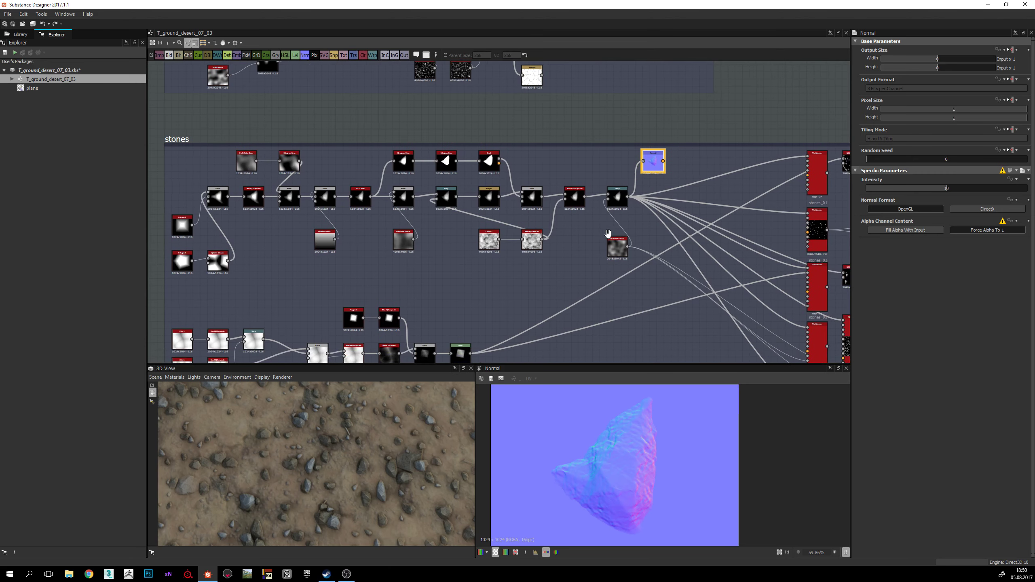
{"action": "mouse_move", "coordinate": [608, 234]}
{"action": "middle_mouse_down"}
{"action": "mouse_move", "coordinate": [625, 235]}
{"action": "mouse_move", "coordinate": [584, 241]}
{"action": "mouse_move", "coordinate": [620, 231]}
{"action": "middle_mouse_up"}
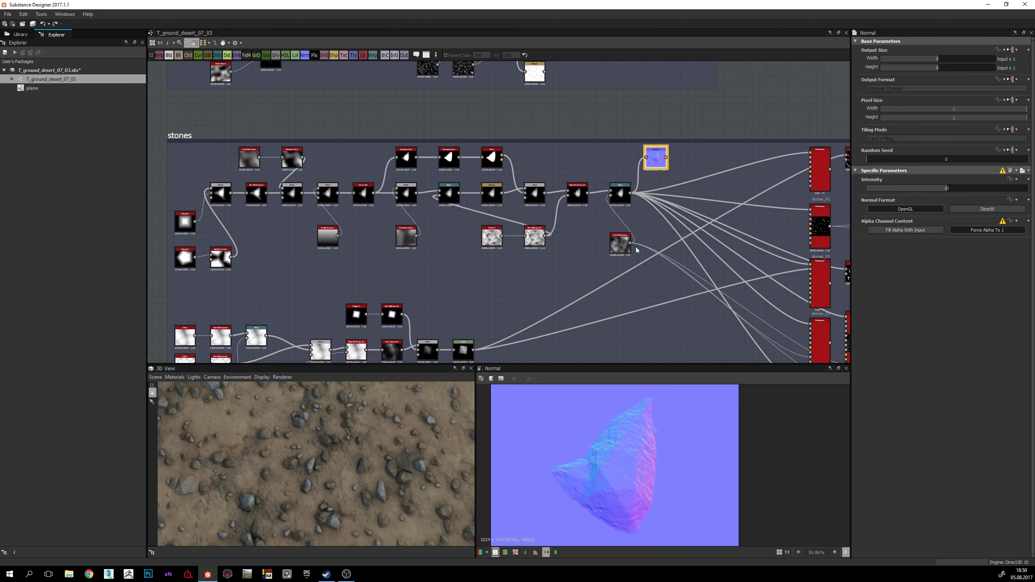
{"action": "mouse_move", "coordinate": [637, 249]}
{"action": "middle_mouse_down"}
{"action": "mouse_move", "coordinate": [618, 270]}
{"action": "mouse_move", "coordinate": [627, 260]}
{"action": "middle_mouse_up"}
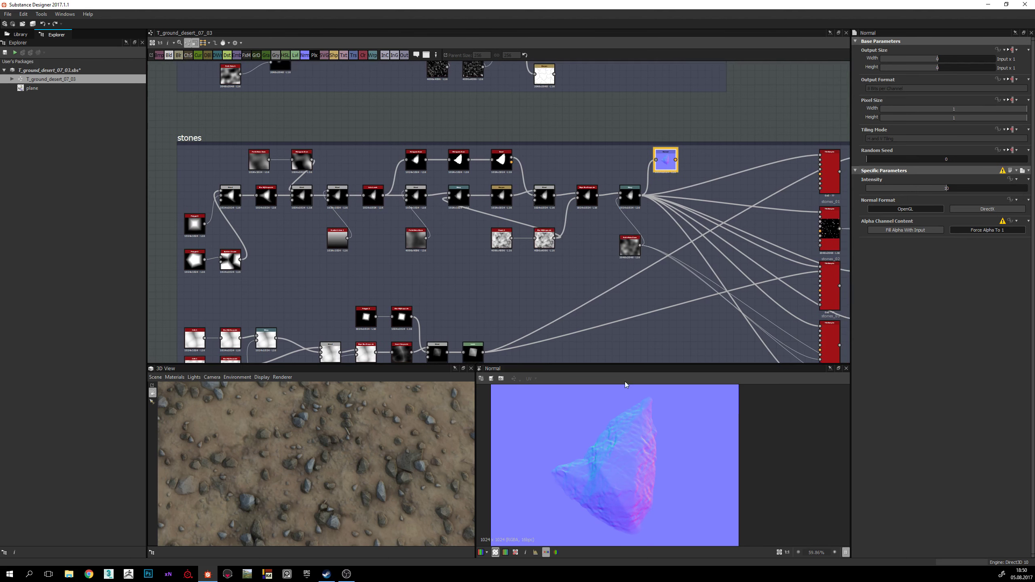
{"action": "middle_click_drag", "start_coordinate": [527, 301], "coordinate": [599, 288]}
{"action": "scroll", "coordinate": [655, 252], "scroll_direction": "up", "scroll_amount": 2}
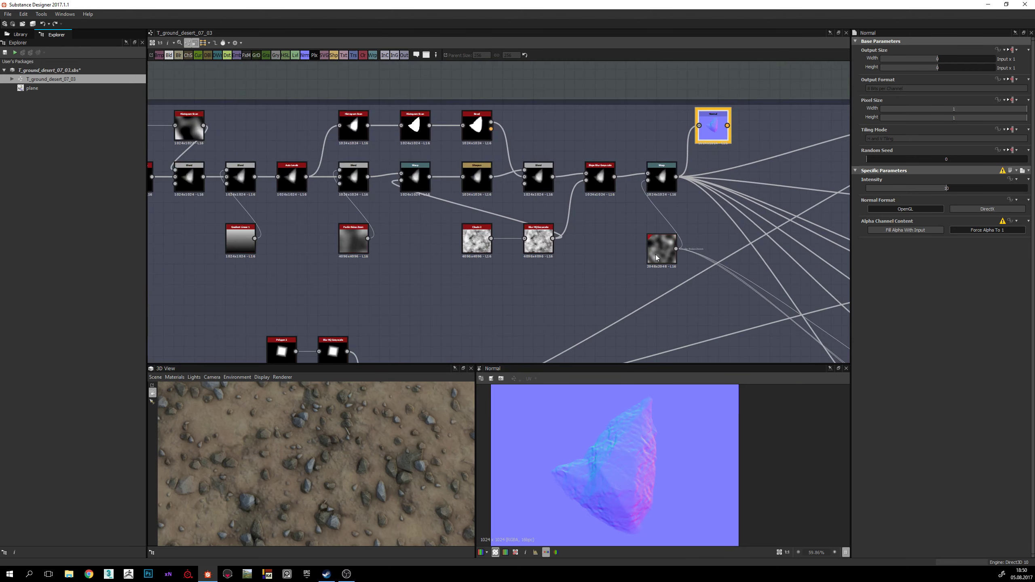
{"action": "scroll", "coordinate": [379, 443], "scroll_direction": "up", "scroll_amount": 2}
{"action": "mouse_move", "coordinate": [379, 443]}
{"action": "left_mouse_down"}
{"action": "mouse_move", "coordinate": [377, 419]}
{"action": "mouse_move", "coordinate": [373, 436]}
{"action": "left_mouse_up"}
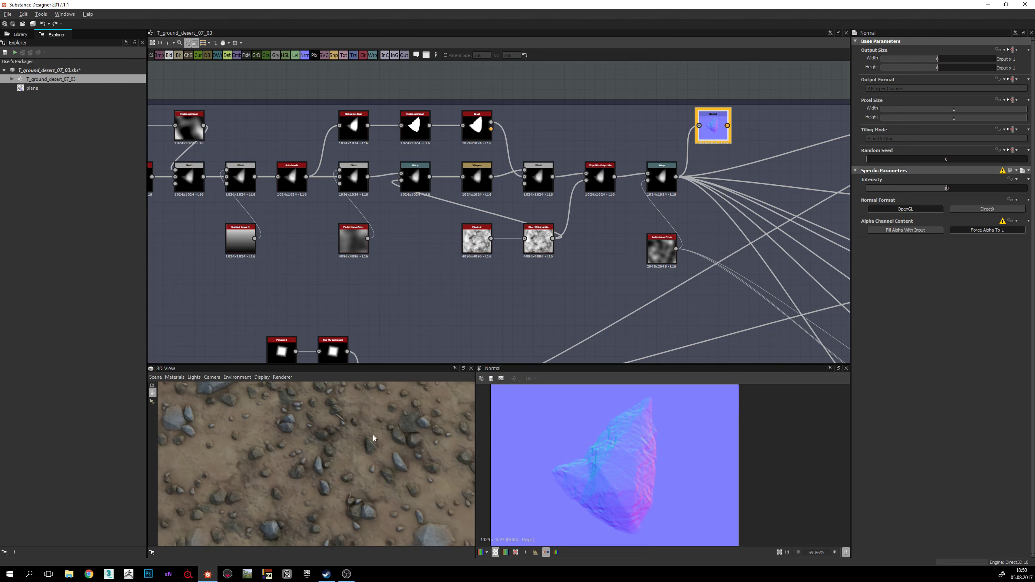
{"action": "middle_click_drag", "start_coordinate": [371, 436], "coordinate": [378, 449]}
{"action": "scroll", "coordinate": [602, 246], "scroll_direction": "down", "scroll_amount": 2}
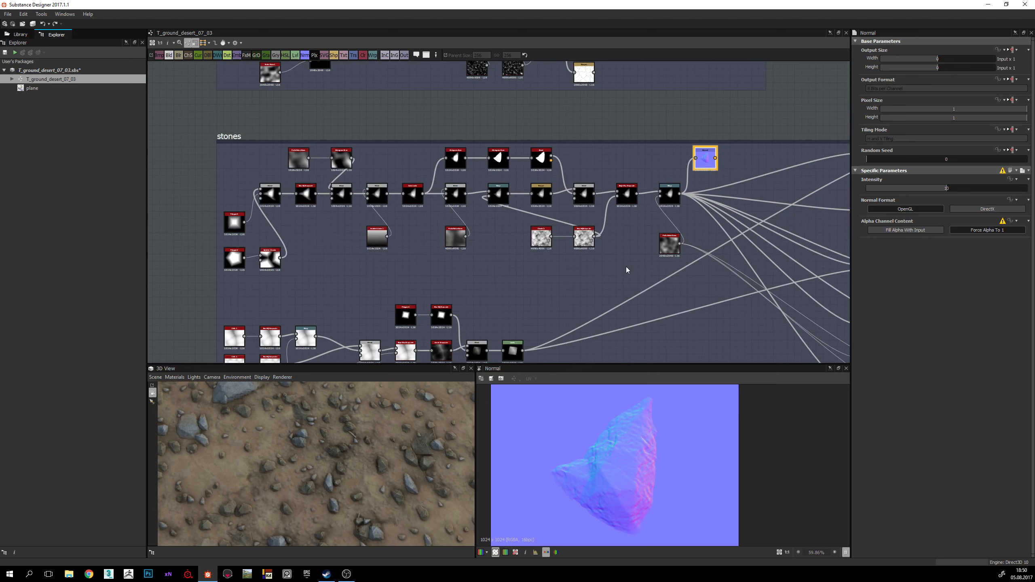
{"action": "mouse_move", "coordinate": [618, 240]}
{"action": "middle_mouse_down"}
{"action": "mouse_move", "coordinate": [608, 231]}
{"action": "mouse_move", "coordinate": [611, 255]}
{"action": "middle_mouse_up"}
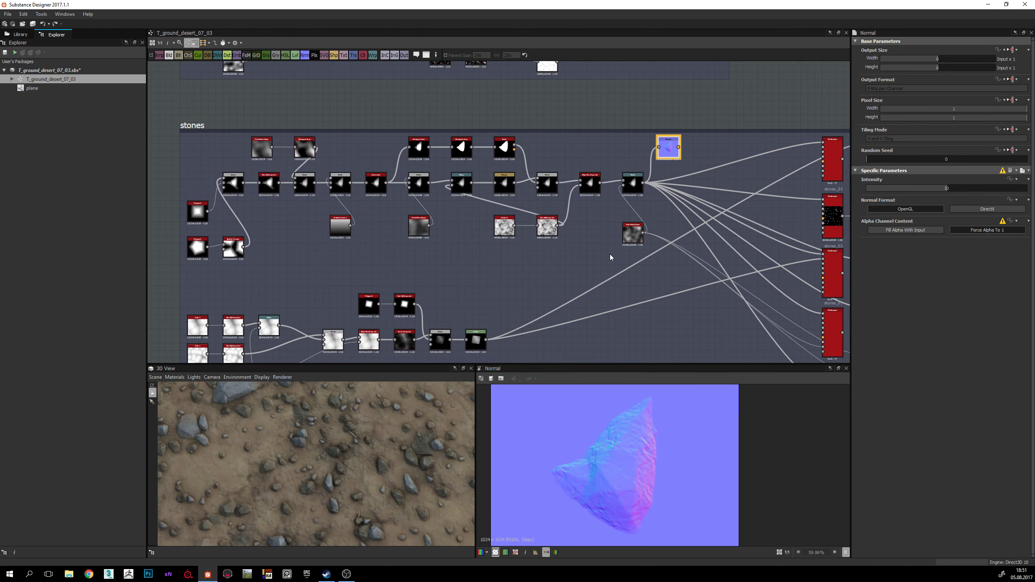
{"action": "middle_click_drag", "start_coordinate": [565, 265], "coordinate": [581, 263]}
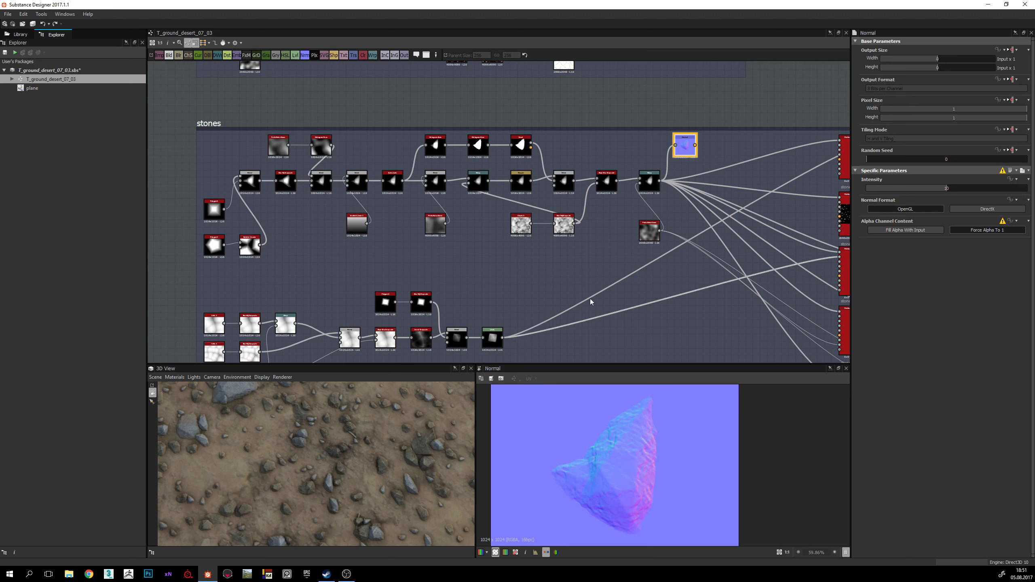
{"action": "middle_click_drag", "start_coordinate": [578, 277], "coordinate": [582, 247]}
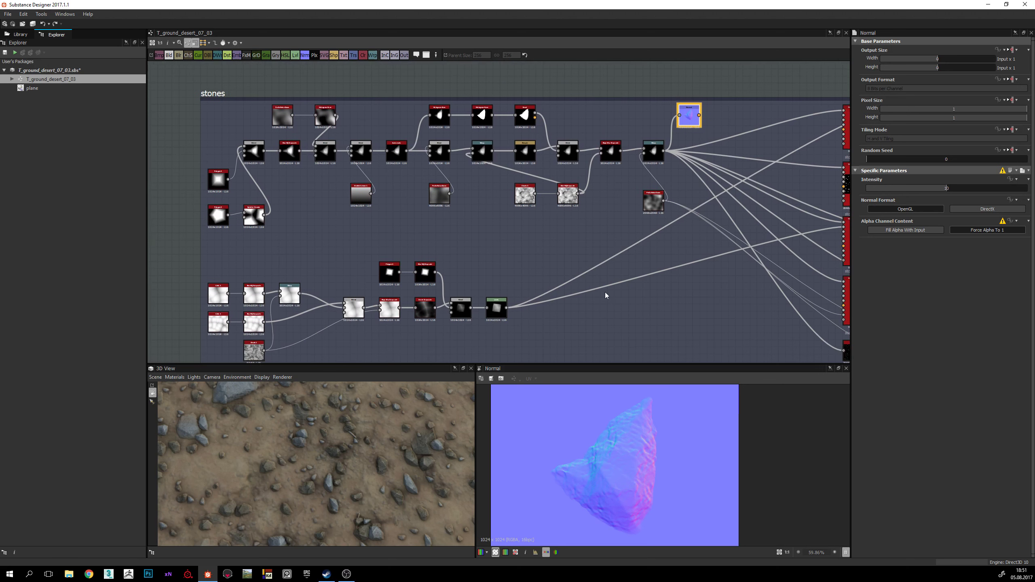
{"action": "middle_click_drag", "start_coordinate": [616, 297], "coordinate": [568, 278]}
Step: Show the Warp node's result in the 2D view and frame the whole stones network
{"action": "scroll", "coordinate": [544, 222], "scroll_direction": "up", "scroll_amount": 2}
{"action": "left_click", "coordinate": [522, 188]}
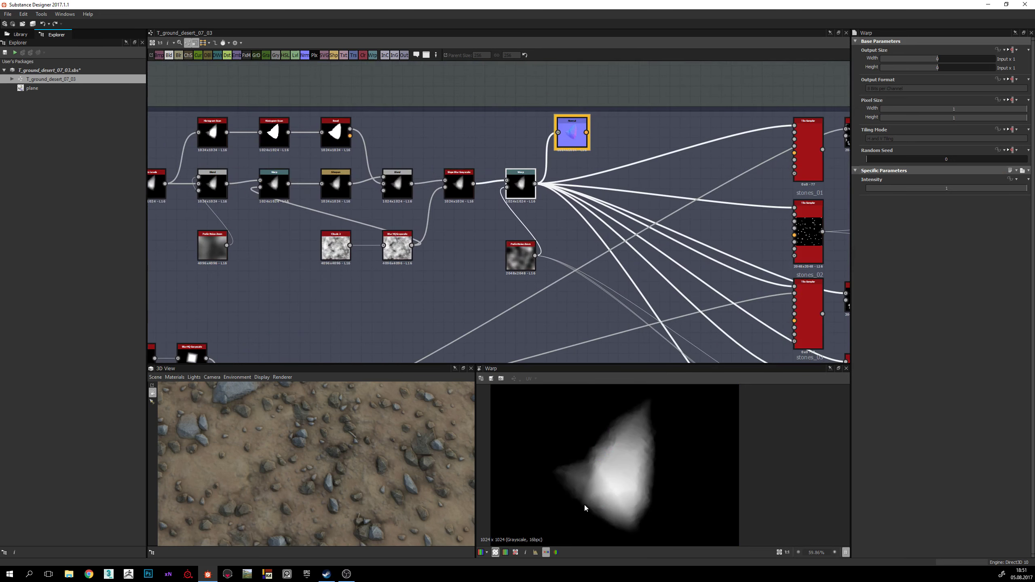
{"action": "middle_click_drag", "start_coordinate": [636, 233], "coordinate": [660, 200]}
{"action": "scroll", "coordinate": [632, 210], "scroll_direction": "down", "scroll_amount": 2}
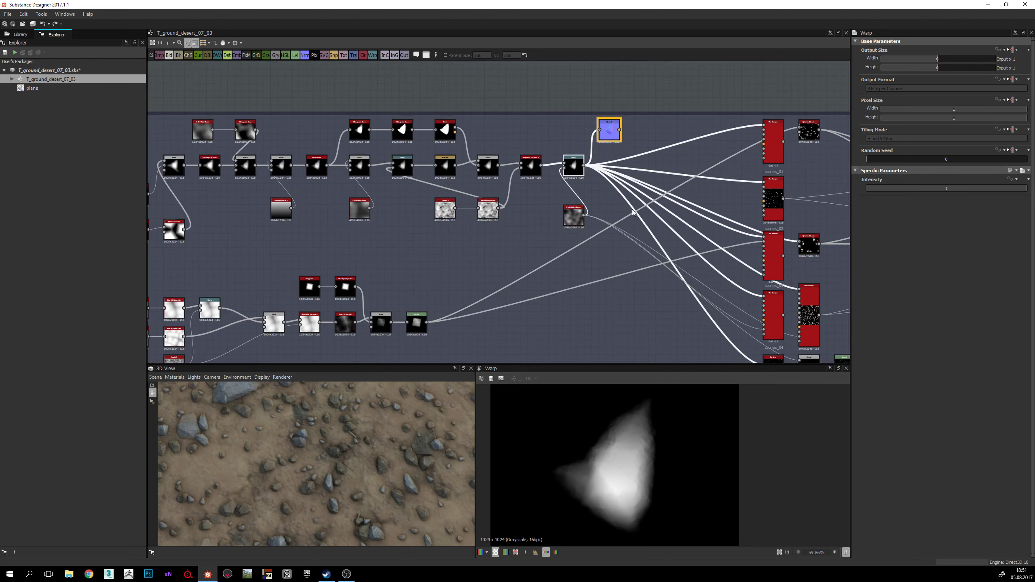
{"action": "scroll", "coordinate": [601, 253], "scroll_direction": "down", "scroll_amount": 1}
{"action": "middle_click_drag", "start_coordinate": [602, 289], "coordinate": [658, 242]}
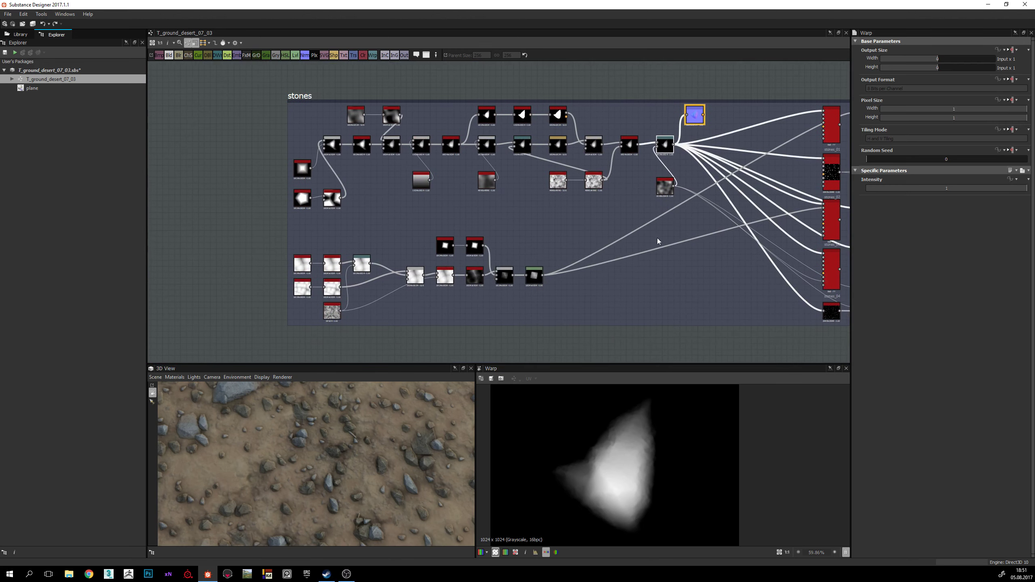
Step: Pan across the stones network to bring the Cells nodes into view
{"action": "middle_click_drag", "start_coordinate": [489, 267], "coordinate": [591, 261]}
{"action": "middle_click_drag", "start_coordinate": [690, 210], "coordinate": [592, 227]}
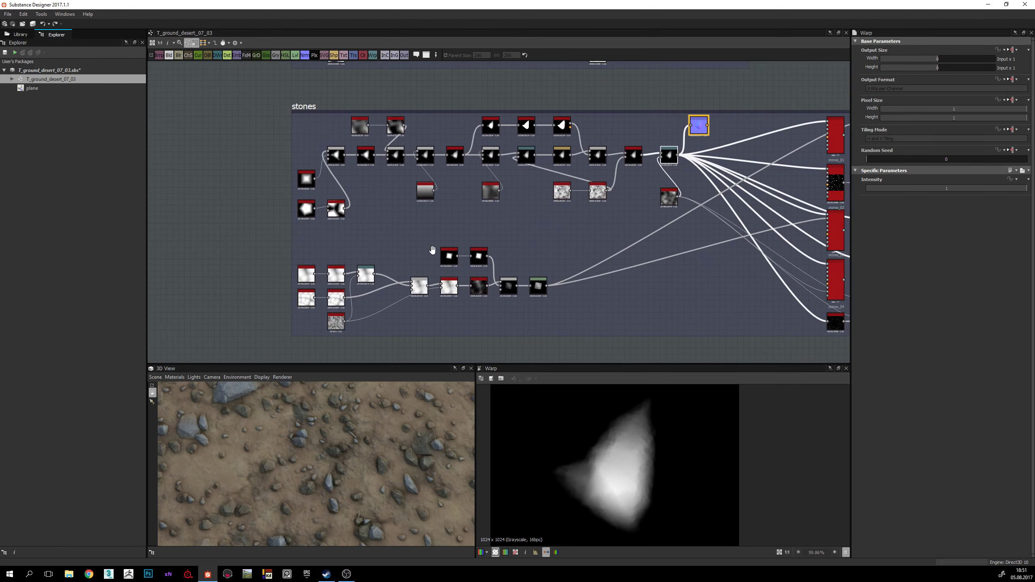
{"action": "middle_click_drag", "start_coordinate": [313, 295], "coordinate": [368, 278]}
{"action": "scroll", "coordinate": [368, 278], "scroll_direction": "up", "scroll_amount": 2}
{"action": "scroll", "coordinate": [368, 278], "scroll_direction": "up", "scroll_amount": 1}
{"action": "middle_click_drag", "start_coordinate": [522, 253], "coordinate": [365, 311]}
{"action": "scroll", "coordinate": [669, 159], "scroll_direction": "down", "scroll_amount": 2}
{"action": "middle_click_drag", "start_coordinate": [670, 160], "coordinate": [571, 203]}
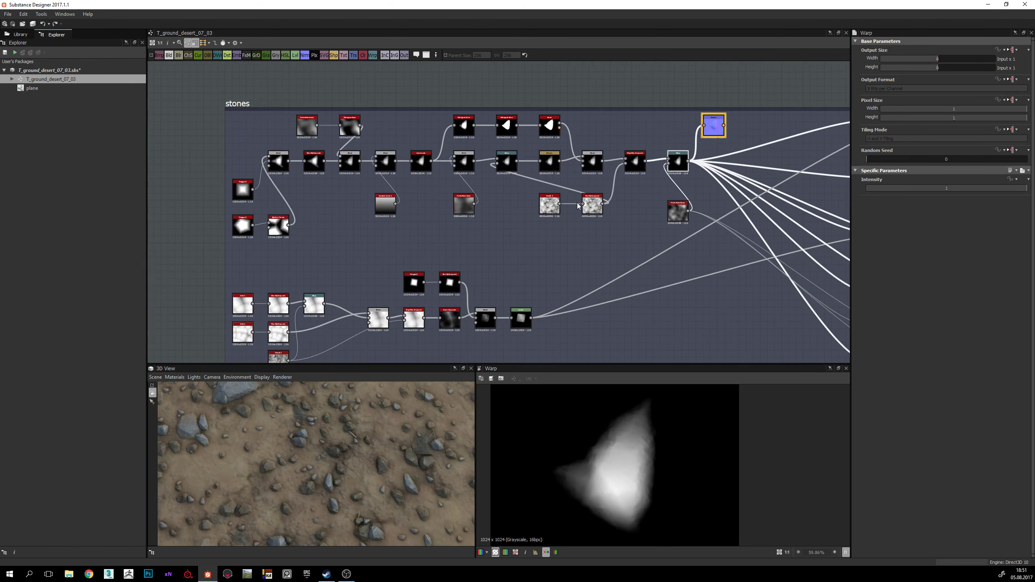
Step: Move the Normal node down beside the Cells and Warp nodes, lifting it slightly
{"action": "left_click_drag", "start_coordinate": [717, 131], "coordinate": [345, 278]}
{"action": "middle_click_drag", "start_coordinate": [345, 279], "coordinate": [514, 213]}
{"action": "scroll", "coordinate": [497, 253], "scroll_direction": "up", "scroll_amount": 2}
{"action": "left_click_drag", "start_coordinate": [524, 189], "coordinate": [525, 164]}
{"action": "middle_click_drag", "start_coordinate": [482, 245], "coordinate": [501, 232]}
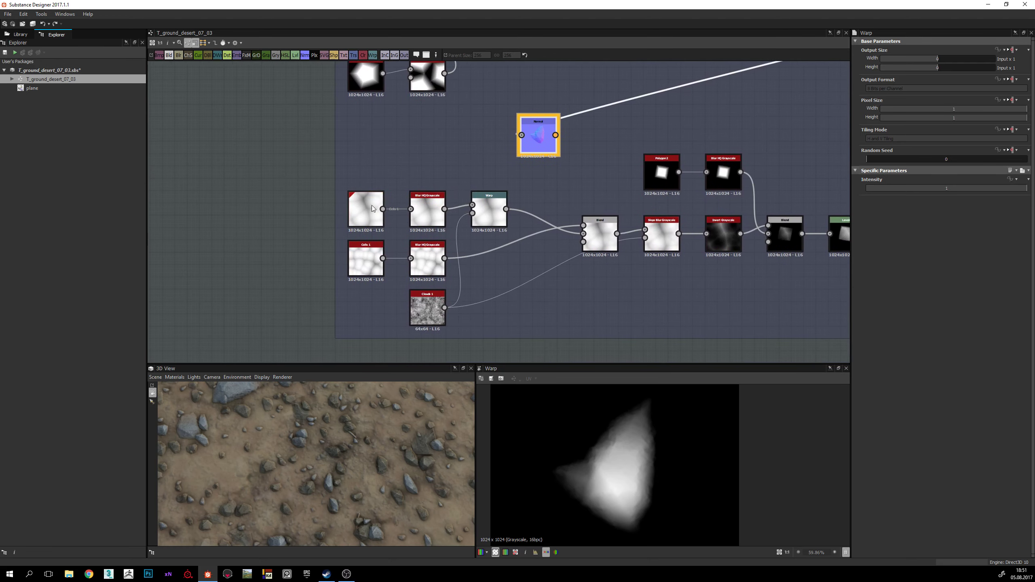
Step: Lower the Normal node slightly and center the Cells nodes in the graph view
{"action": "middle_click_drag", "start_coordinate": [582, 282], "coordinate": [559, 282]}
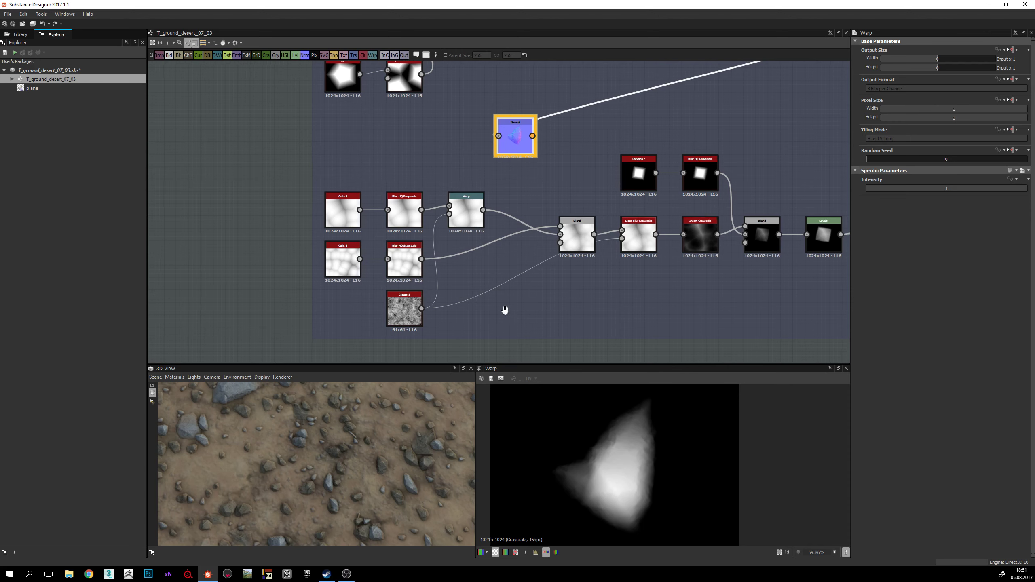
{"action": "middle_click_drag", "start_coordinate": [504, 307], "coordinate": [447, 321]}
{"action": "middle_click_drag", "start_coordinate": [519, 313], "coordinate": [542, 317]}
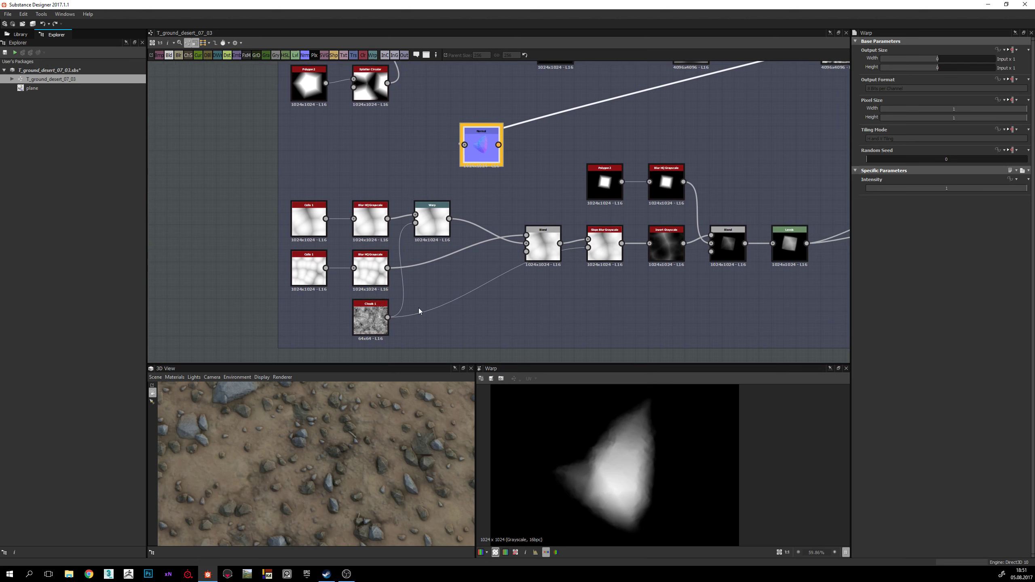
{"action": "middle_click_drag", "start_coordinate": [515, 296], "coordinate": [546, 296]}
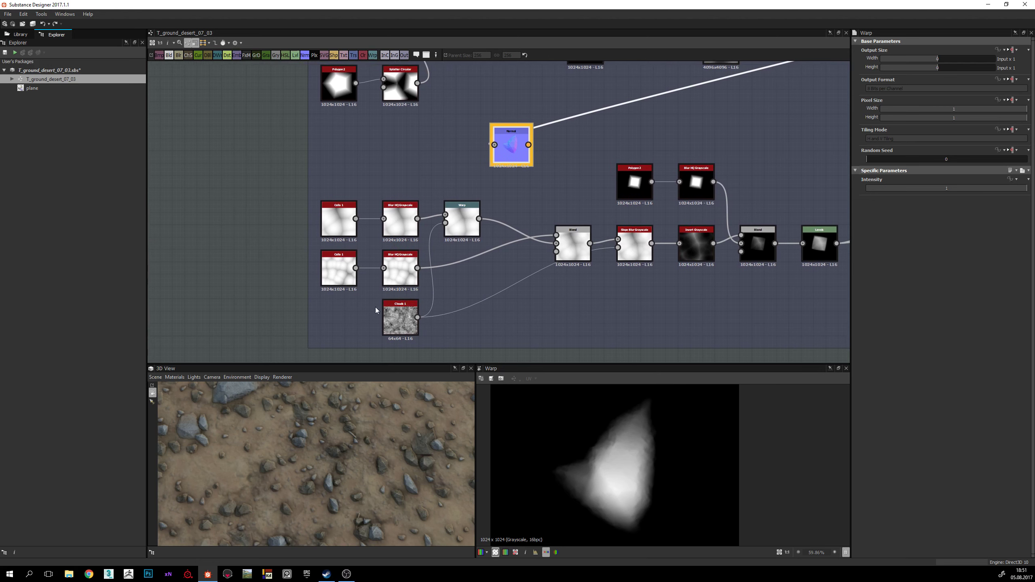
{"action": "middle_click_drag", "start_coordinate": [433, 317], "coordinate": [451, 317]}
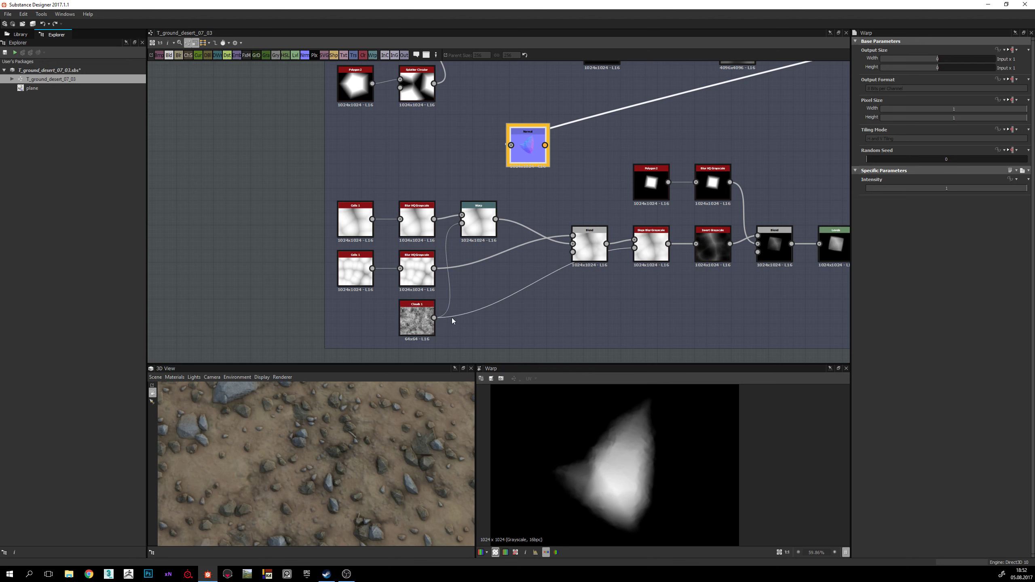
{"action": "middle_click_drag", "start_coordinate": [514, 321], "coordinate": [479, 324]}
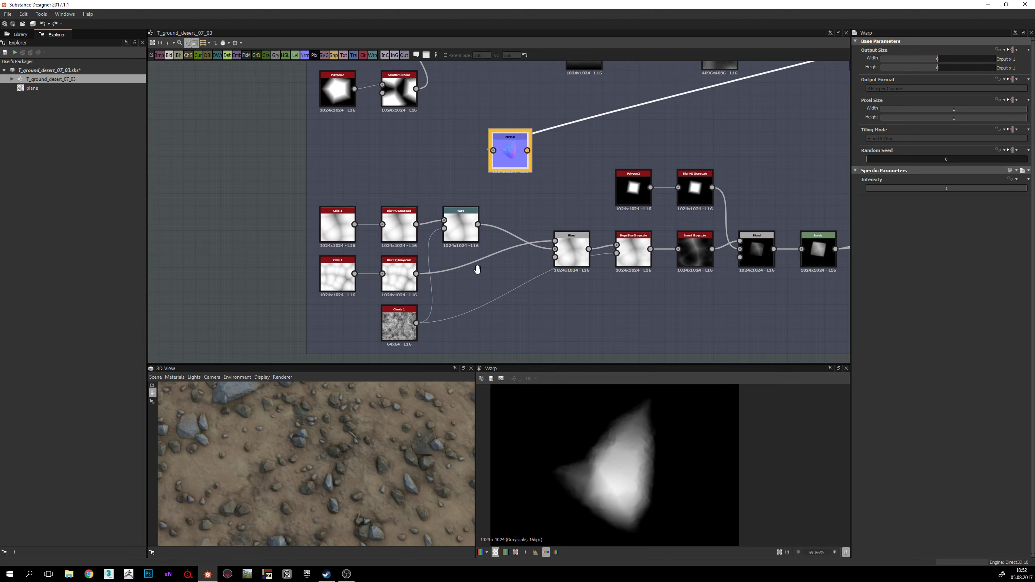
{"action": "middle_click_drag", "start_coordinate": [486, 253], "coordinate": [508, 248]}
{"action": "left_click_drag", "start_coordinate": [531, 152], "coordinate": [534, 178]}
{"action": "mouse_move", "coordinate": [529, 226]}
{"action": "middle_mouse_down"}
{"action": "mouse_move", "coordinate": [539, 217]}
{"action": "mouse_move", "coordinate": [583, 227]}
{"action": "mouse_move", "coordinate": [520, 227]}
{"action": "middle_mouse_up"}
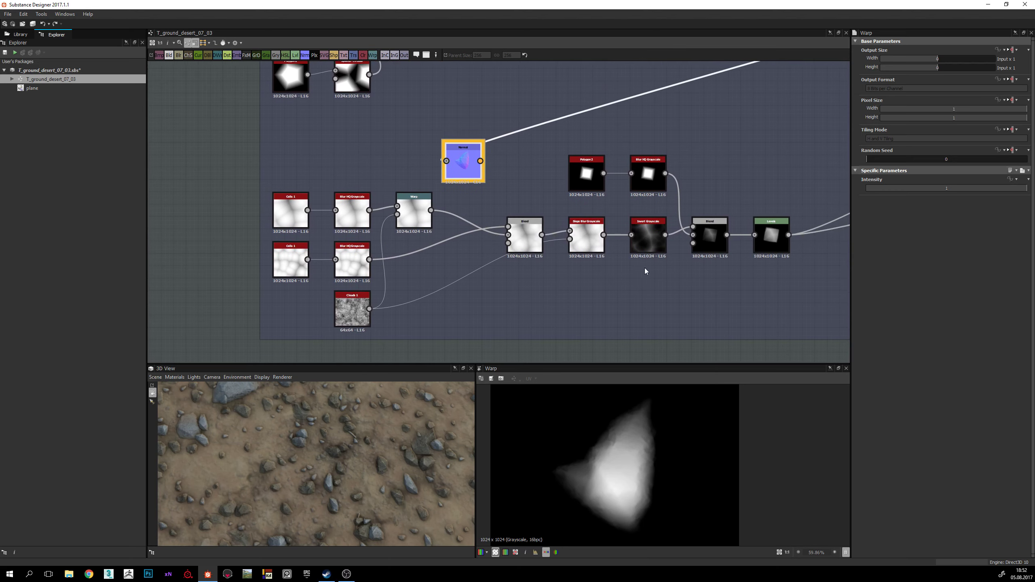
{"action": "middle_click_drag", "start_coordinate": [645, 269], "coordinate": [702, 255]}
{"action": "middle_click_drag", "start_coordinate": [463, 224], "coordinate": [476, 245]}
{"action": "scroll", "coordinate": [511, 239], "scroll_direction": "up", "scroll_amount": 2}
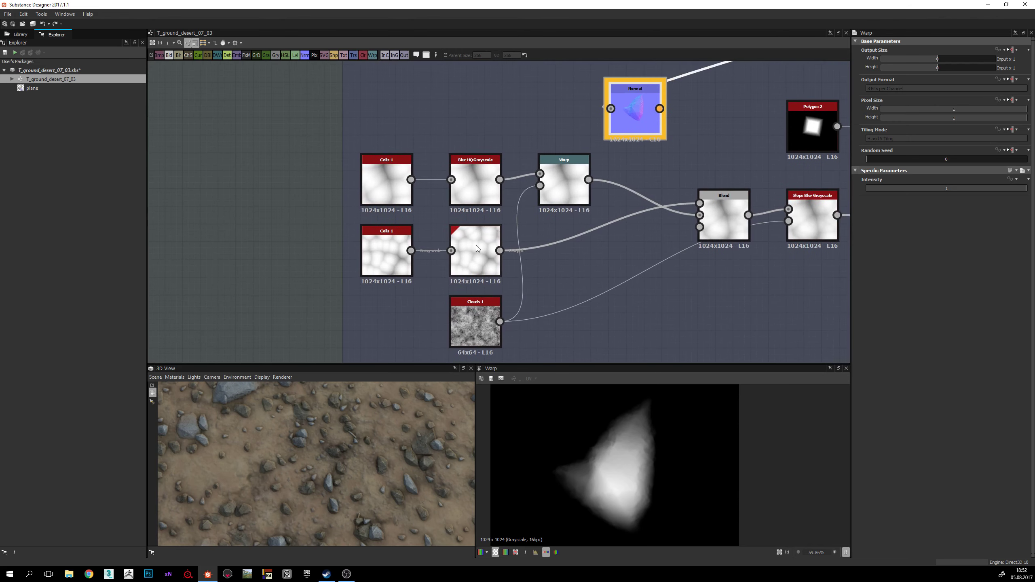
Step: Preview the top and lower Cells 1 patterns and check the lower node's settings
{"action": "double_click", "coordinate": [390, 191]}
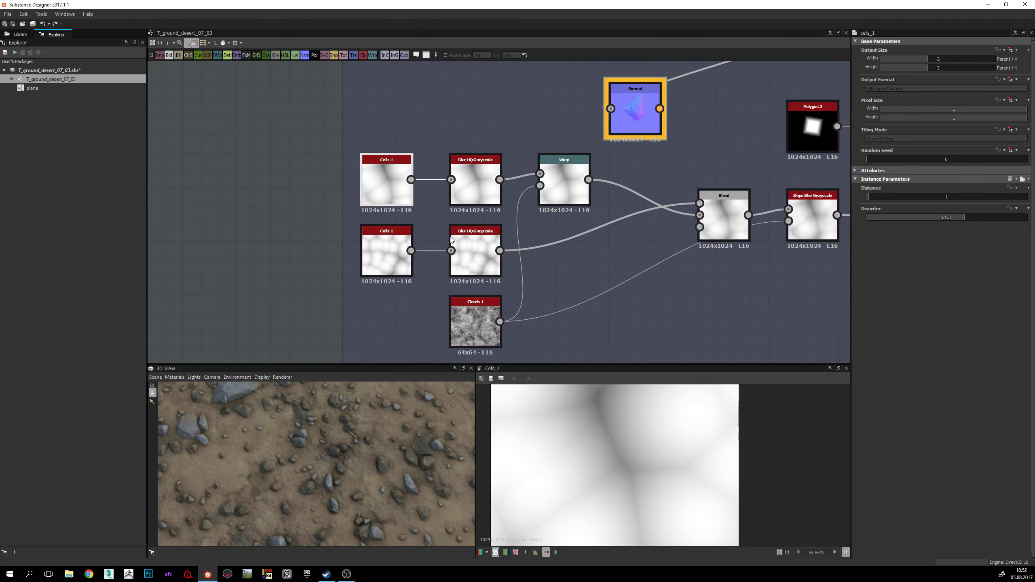
{"action": "scroll", "coordinate": [644, 465], "scroll_direction": "down", "scroll_amount": 2}
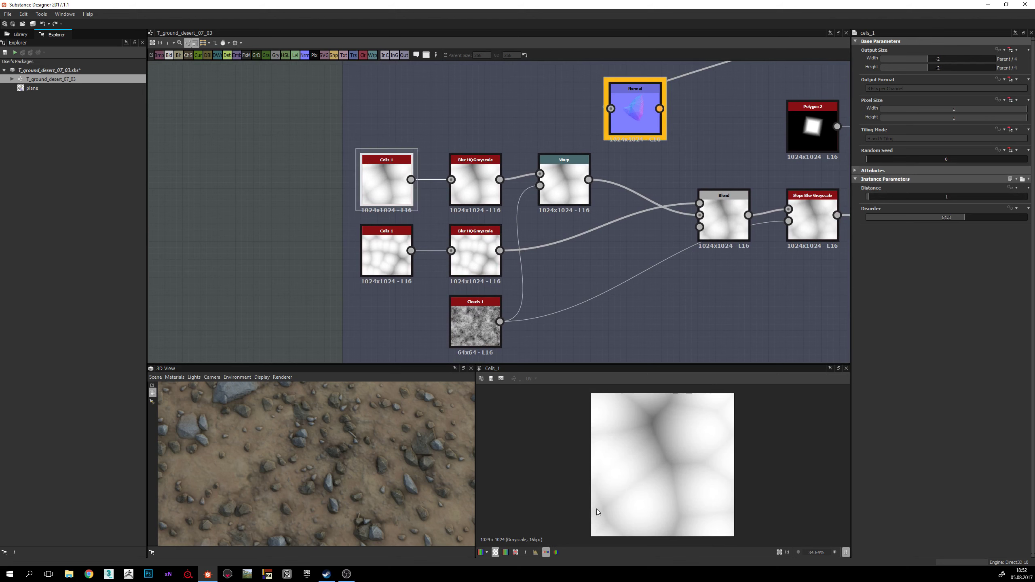
{"action": "left_click", "coordinate": [393, 242]}
{"action": "double_click", "coordinate": [393, 242]}
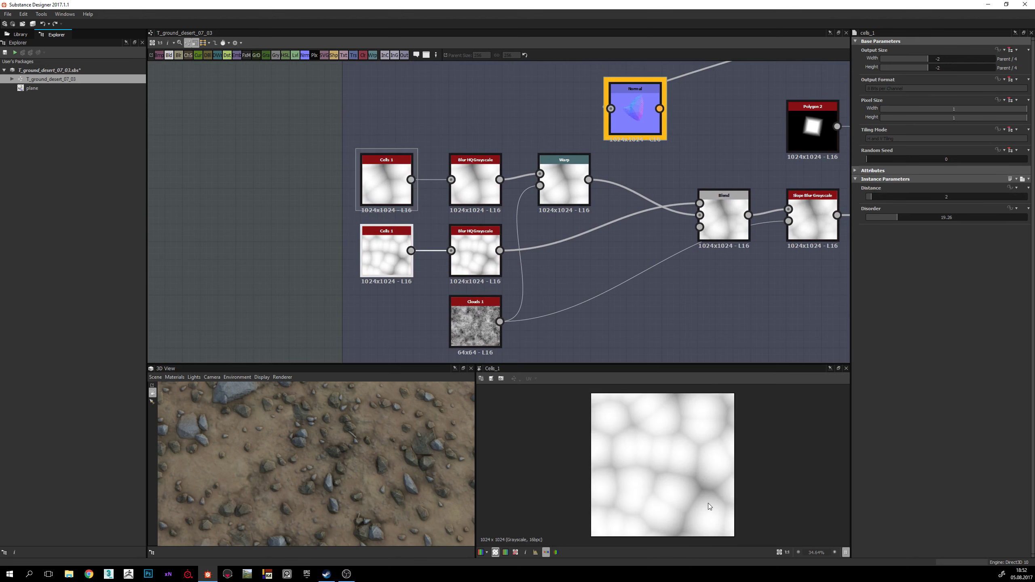
{"action": "scroll", "coordinate": [708, 502], "scroll_direction": "up", "scroll_amount": 2}
Step: Open the Warp node's parameters and preview its softly warped cells at intensity 0.12
{"action": "middle_click_drag", "start_coordinate": [430, 252], "coordinate": [442, 254]}
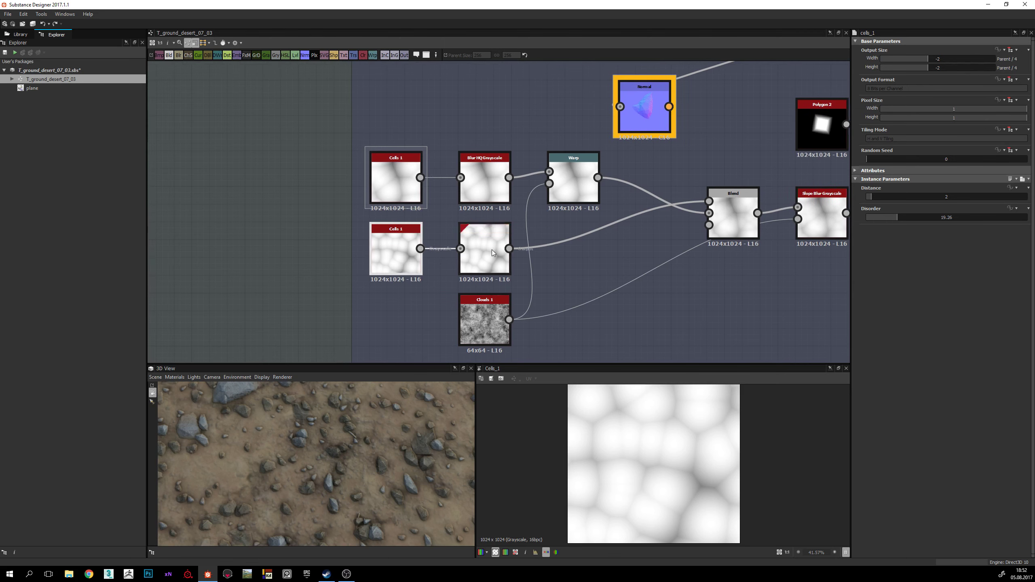
{"action": "middle_click_drag", "start_coordinate": [523, 267], "coordinate": [516, 288]}
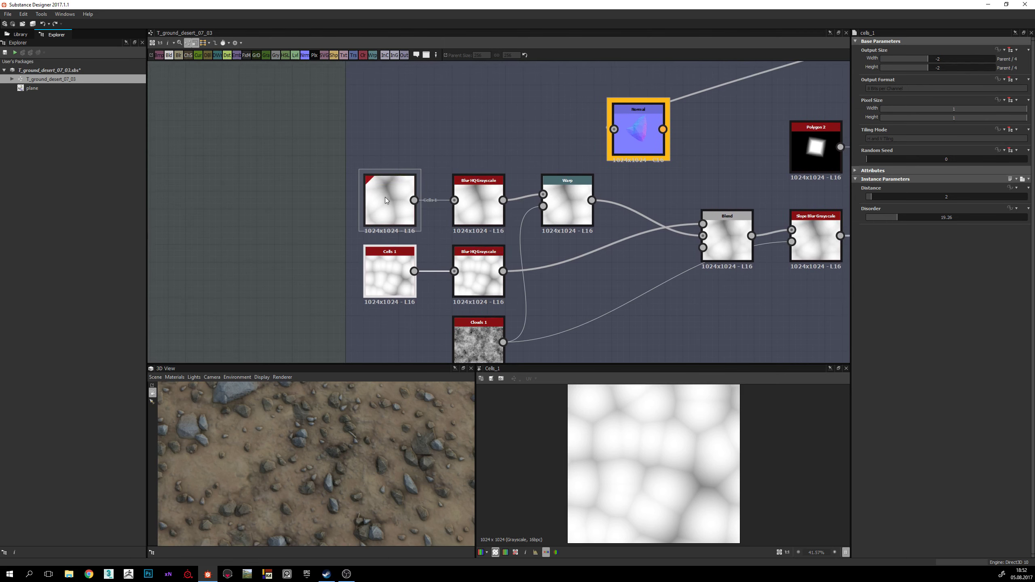
{"action": "middle_click_drag", "start_coordinate": [559, 237], "coordinate": [530, 218]}
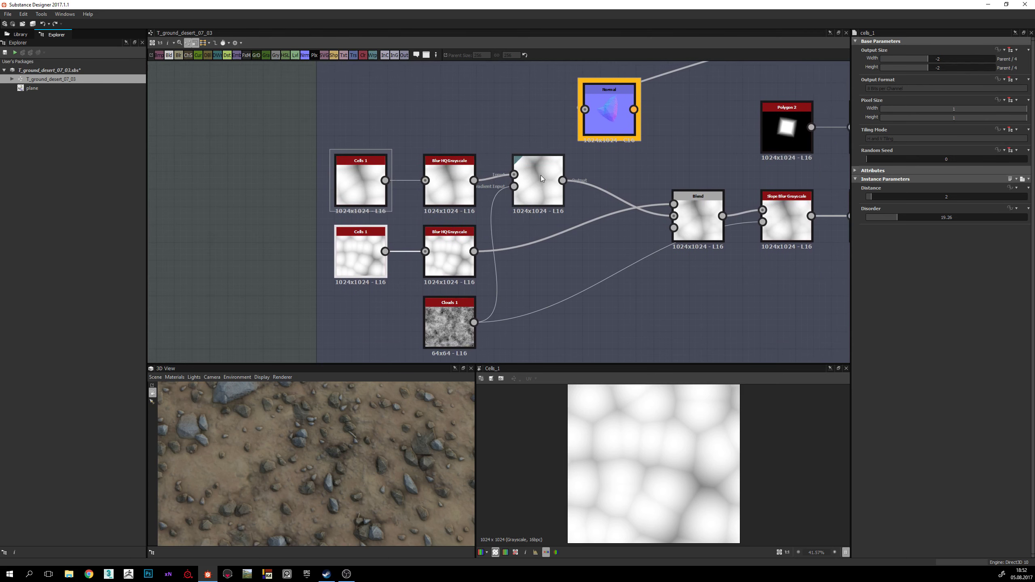
{"action": "double_click", "coordinate": [541, 175]}
{"action": "middle_click_drag", "start_coordinate": [556, 261], "coordinate": [539, 282]}
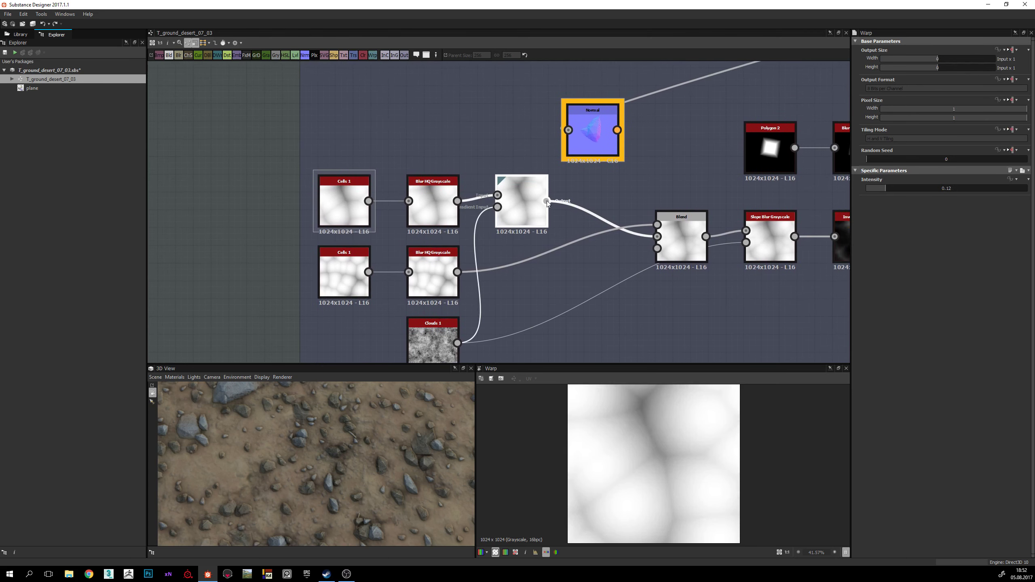
Step: Wire Warp's output into Normal, preview the normal map, and enlarge the preview panels
{"action": "left_click_drag", "start_coordinate": [547, 200], "coordinate": [569, 131]}
{"action": "middle_click_drag", "start_coordinate": [529, 284], "coordinate": [508, 299]}
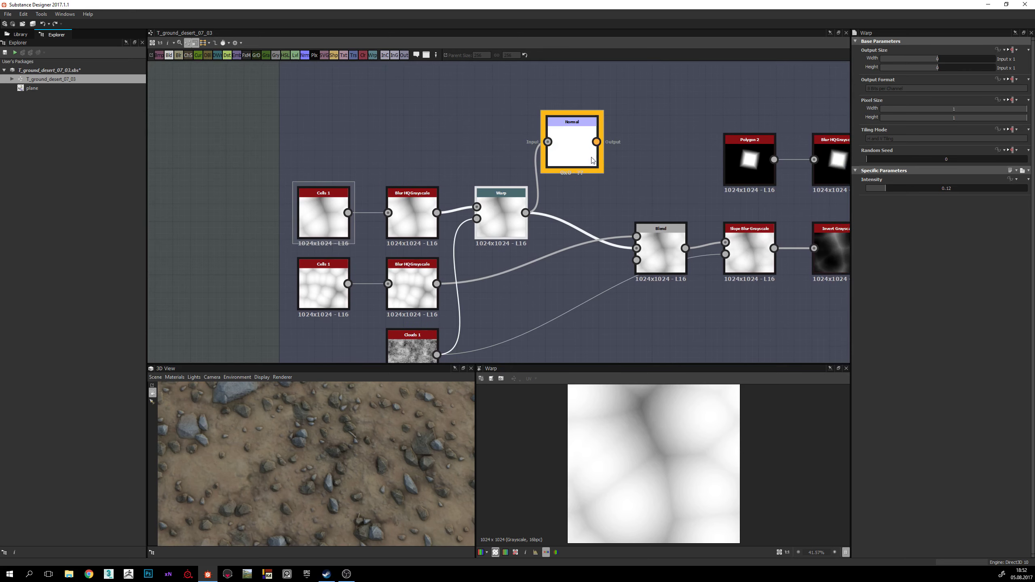
{"action": "double_click", "coordinate": [572, 143]}
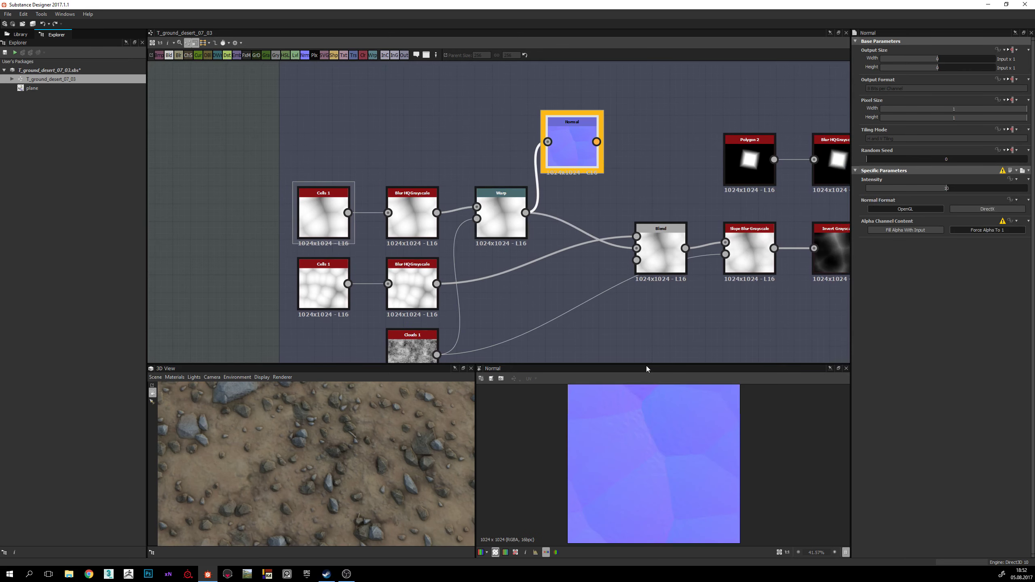
{"action": "left_click_drag", "start_coordinate": [648, 365], "coordinate": [649, 319]}
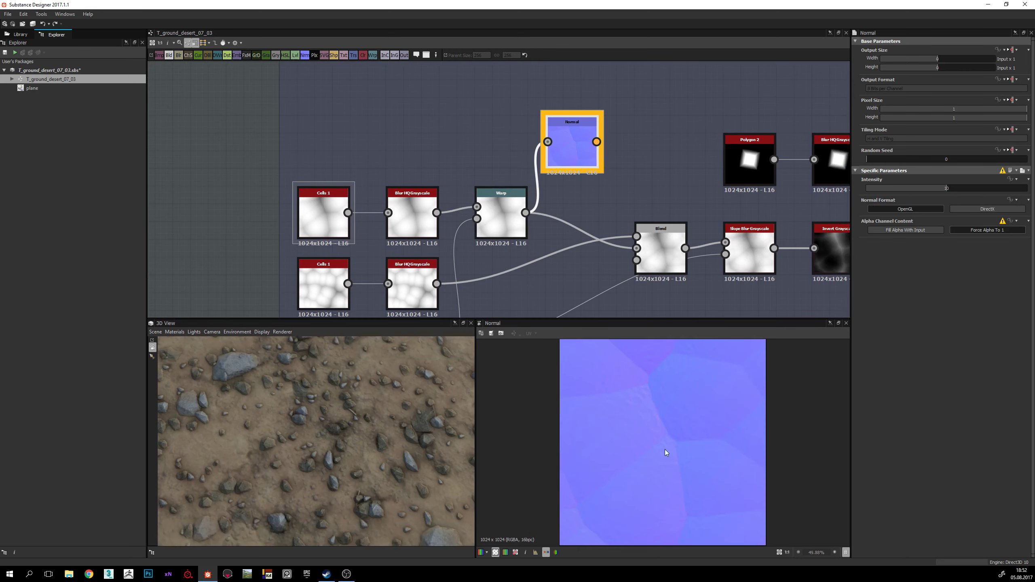
{"action": "scroll", "coordinate": [648, 450], "scroll_direction": "up", "scroll_amount": 2}
{"action": "middle_click_drag", "start_coordinate": [667, 459], "coordinate": [640, 433]}
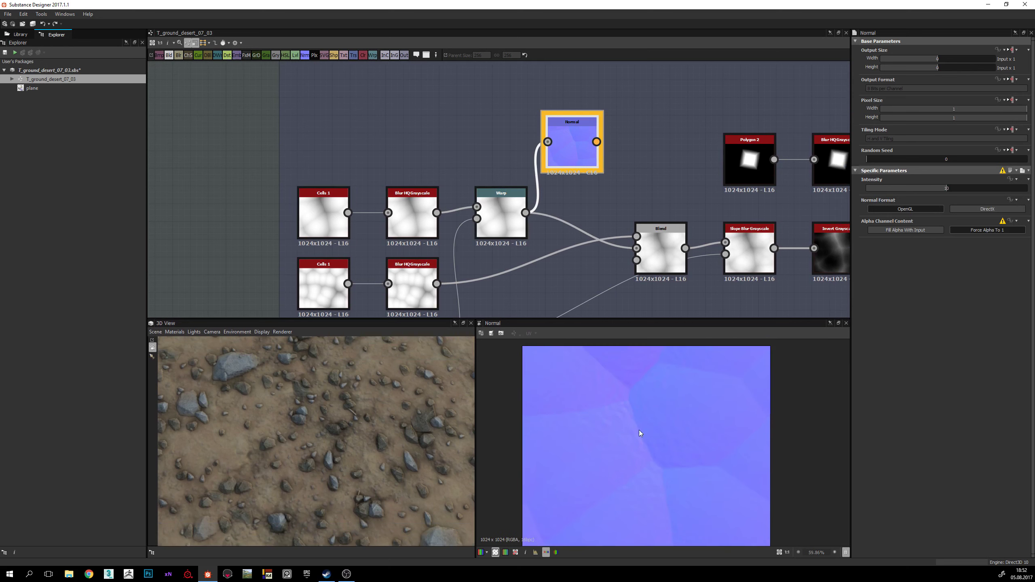
{"action": "middle_click_drag", "start_coordinate": [630, 213], "coordinate": [561, 143]}
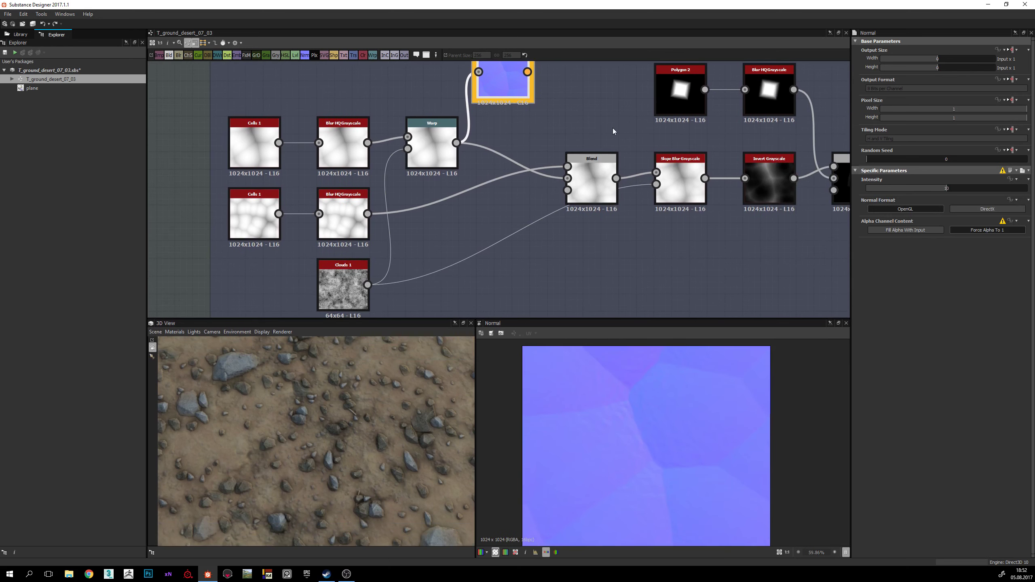
Step: Preview the Blend node's result and drag its output toward the Normal node
{"action": "double_click", "coordinate": [599, 181]}
{"action": "middle_click_drag", "start_coordinate": [600, 198], "coordinate": [589, 224]}
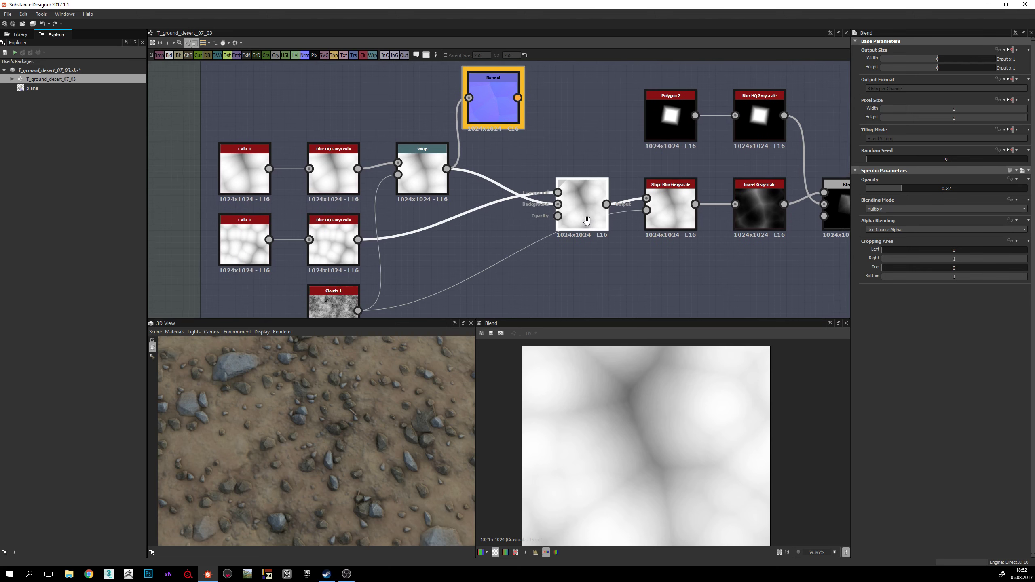
{"action": "middle_click_drag", "start_coordinate": [459, 239], "coordinate": [520, 209]}
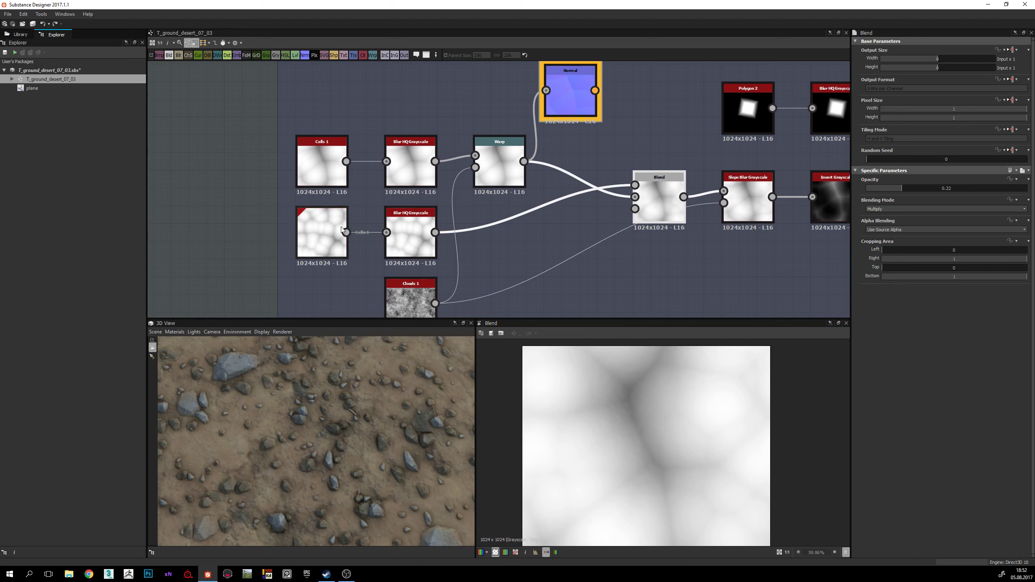
{"action": "middle_click_drag", "start_coordinate": [616, 233], "coordinate": [469, 250]}
{"action": "left_click_drag", "start_coordinate": [538, 215], "coordinate": [400, 108]}
Step: Connect Blend into Normal and inspect the broad cell normal map up close
{"action": "double_click", "coordinate": [424, 118]}
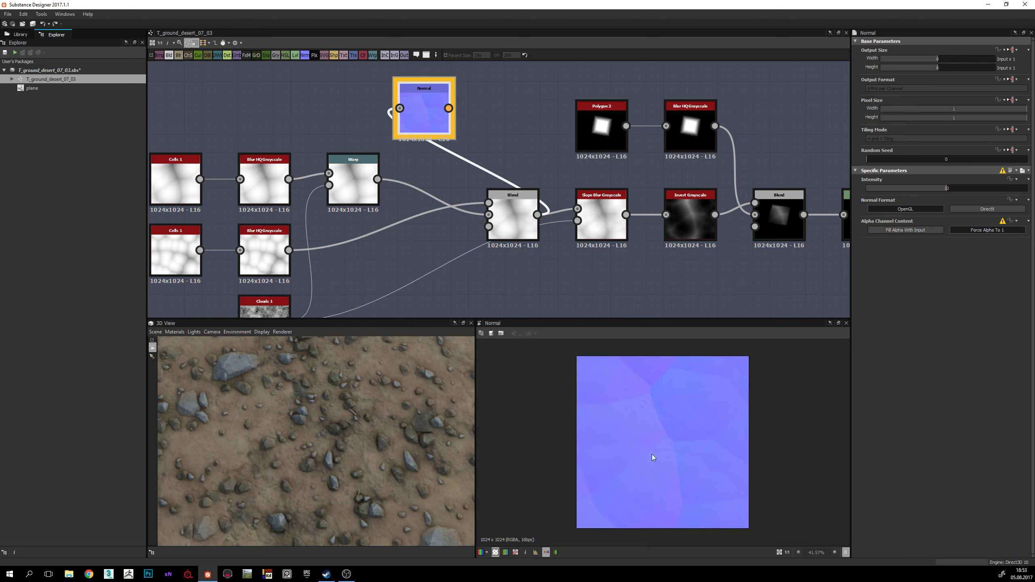
{"action": "scroll", "coordinate": [652, 455], "scroll_direction": "up", "scroll_amount": 4}
{"action": "scroll", "coordinate": [666, 368], "scroll_direction": "down", "scroll_amount": 2}
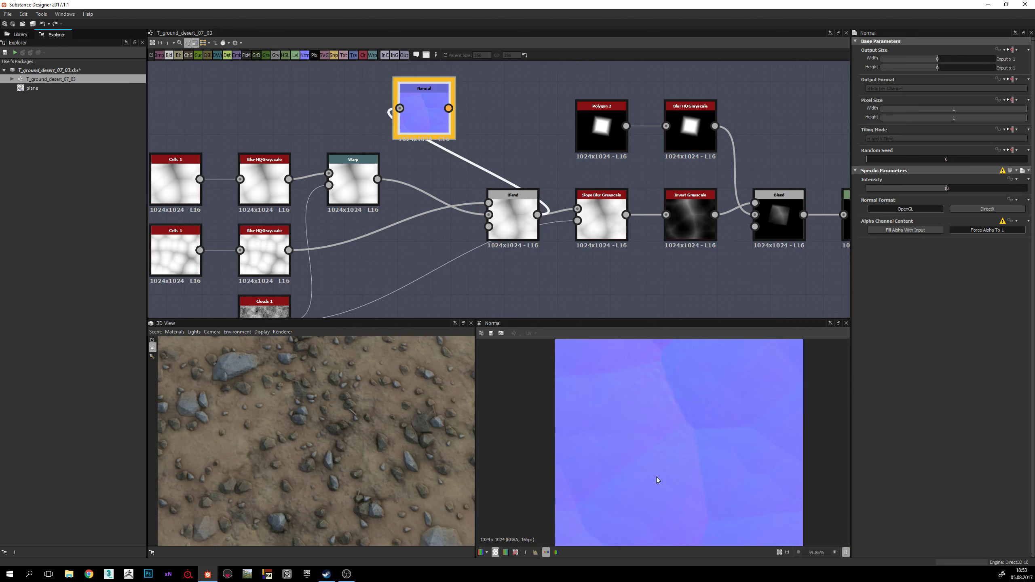
{"action": "scroll", "coordinate": [657, 480], "scroll_direction": "up", "scroll_amount": 2}
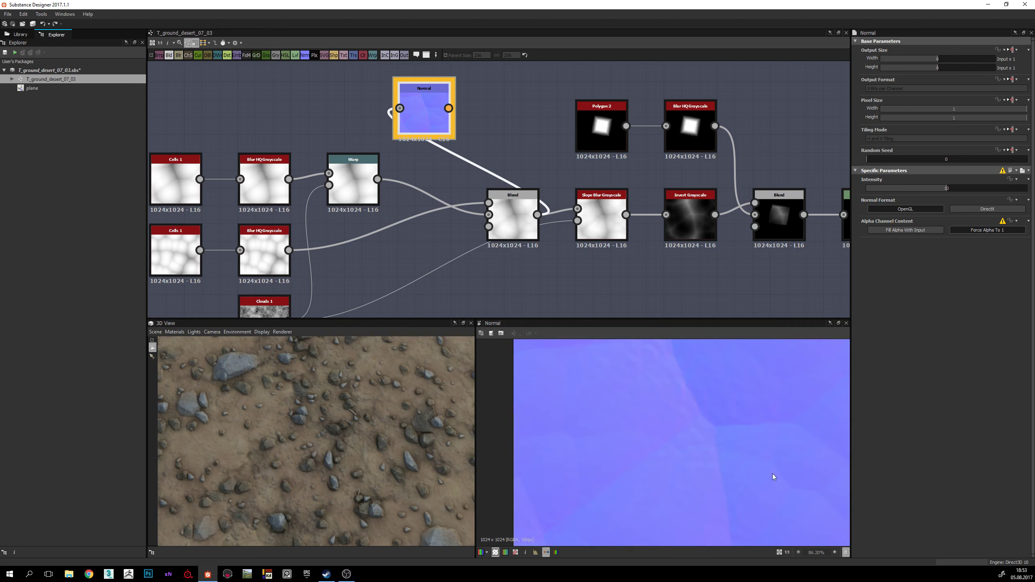
{"action": "middle_click_drag", "start_coordinate": [800, 483], "coordinate": [724, 455]}
{"action": "scroll", "coordinate": [714, 453], "scroll_direction": "down", "scroll_amount": 2}
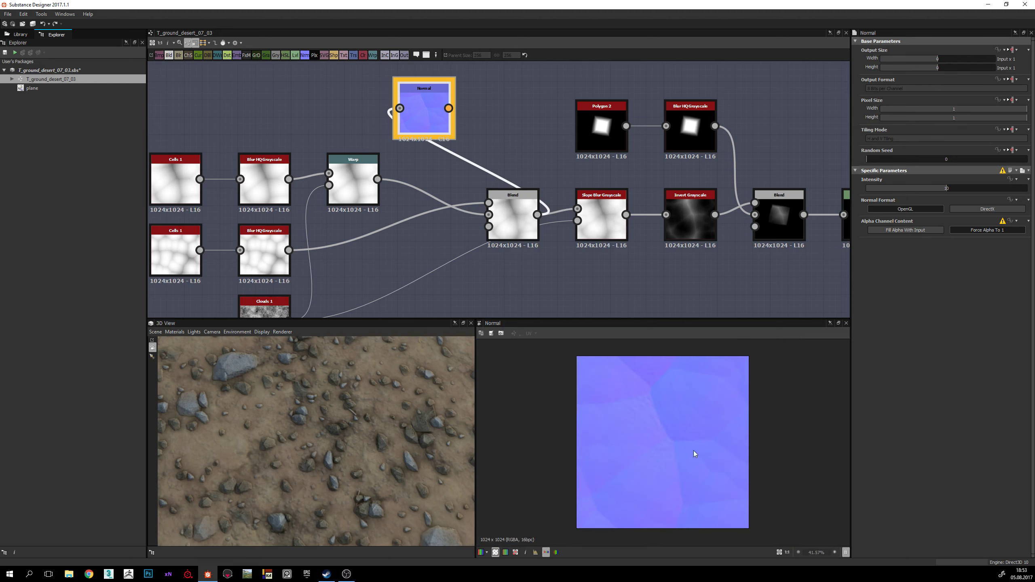
{"action": "scroll", "coordinate": [655, 450], "scroll_direction": "up", "scroll_amount": 1}
{"action": "middle_click_drag", "start_coordinate": [539, 214], "coordinate": [506, 221]}
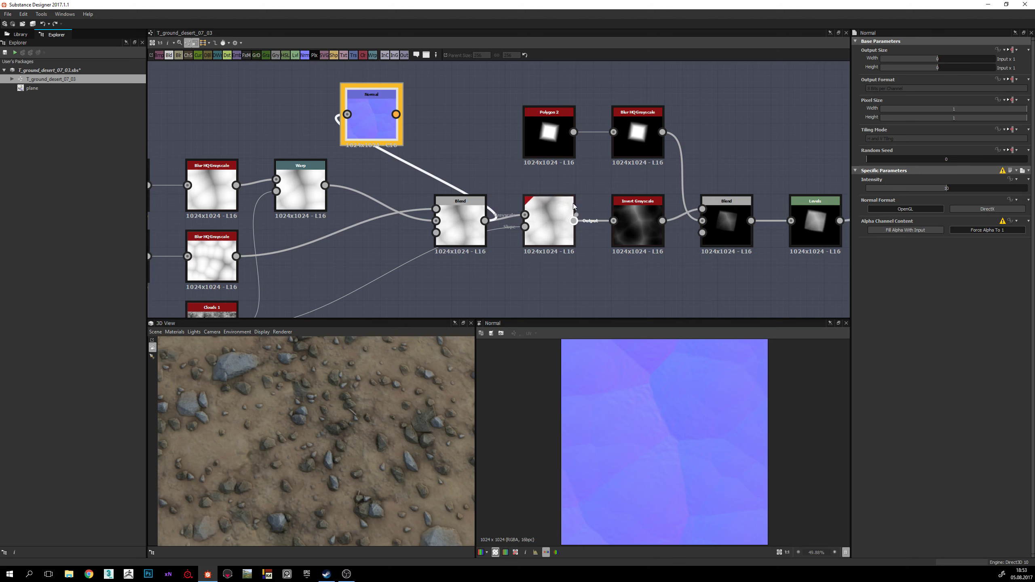
Step: Replace the Blend link with Slope Blur Grayscale's output on Normal, after one more Blend comparison
{"action": "left_click_drag", "start_coordinate": [574, 221], "coordinate": [368, 117]}
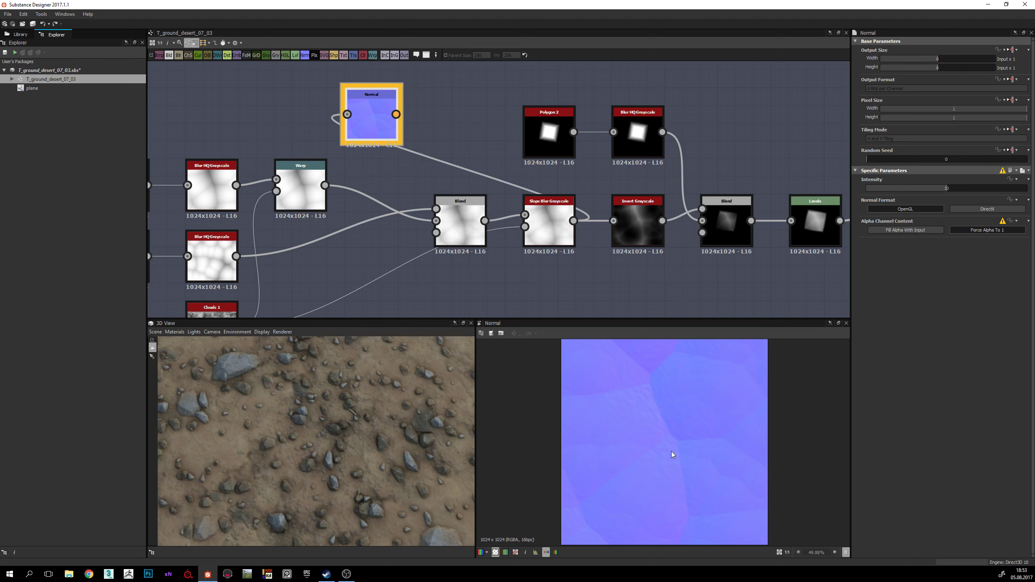
{"action": "scroll", "coordinate": [672, 451], "scroll_direction": "up", "scroll_amount": 2}
{"action": "scroll", "coordinate": [673, 448], "scroll_direction": "down", "scroll_amount": 3}
{"action": "scroll", "coordinate": [653, 409], "scroll_direction": "up", "scroll_amount": 1}
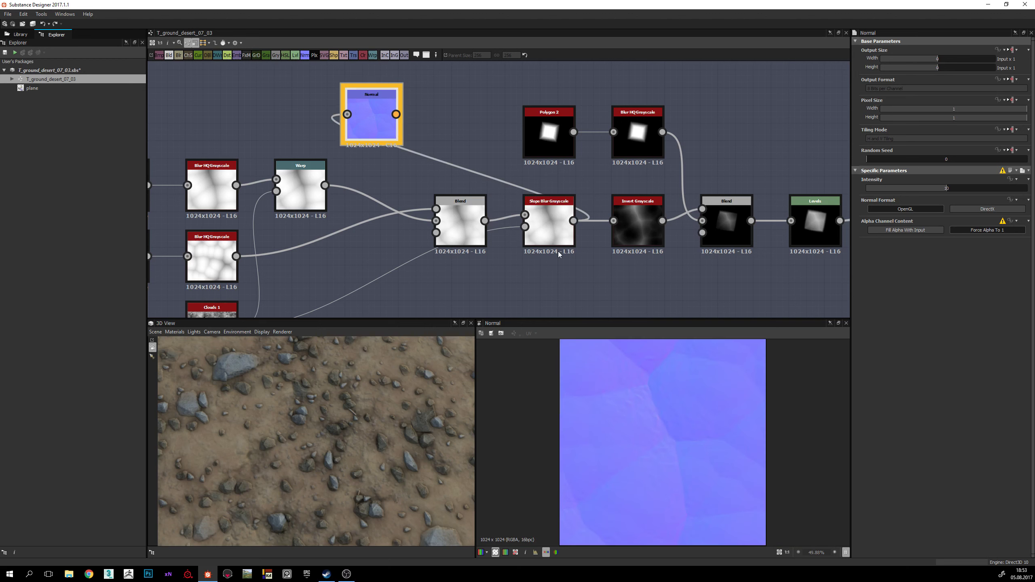
{"action": "middle_click_drag", "start_coordinate": [559, 250], "coordinate": [620, 191]}
{"action": "middle_click_drag", "start_coordinate": [542, 249], "coordinate": [497, 297]}
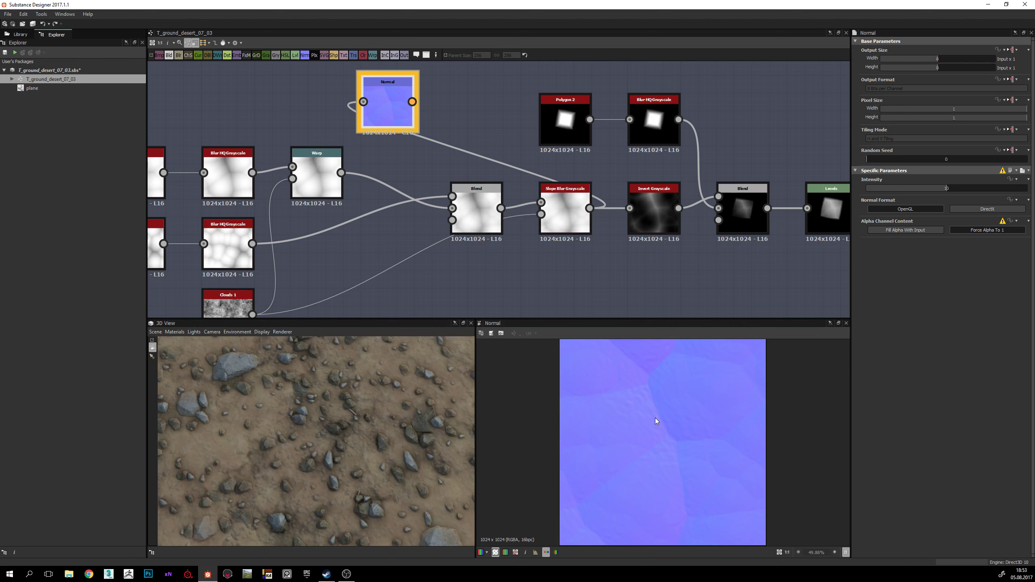
{"action": "middle_click_drag", "start_coordinate": [538, 261], "coordinate": [536, 278]}
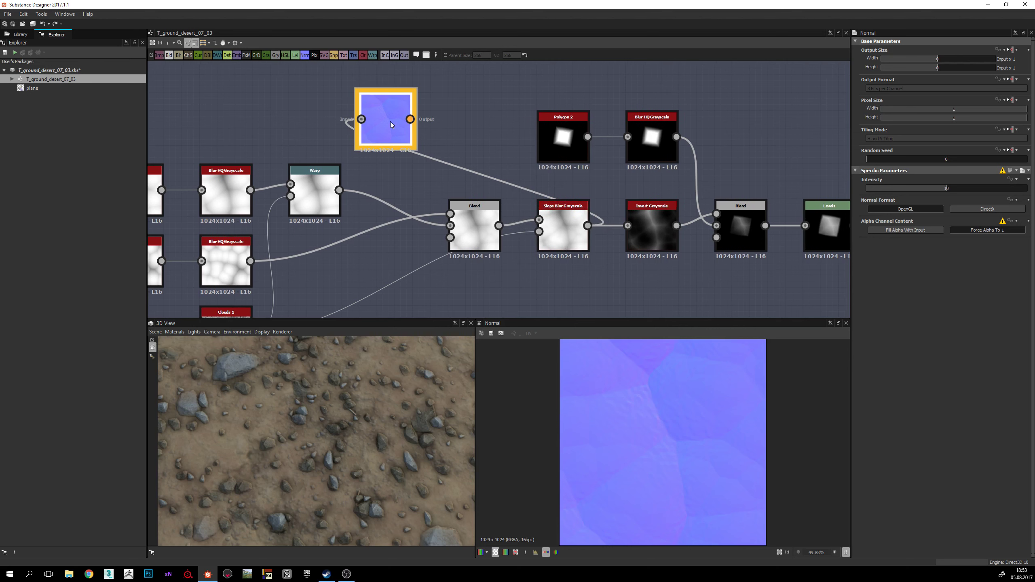
{"action": "scroll", "coordinate": [659, 418], "scroll_direction": "up", "scroll_amount": 3}
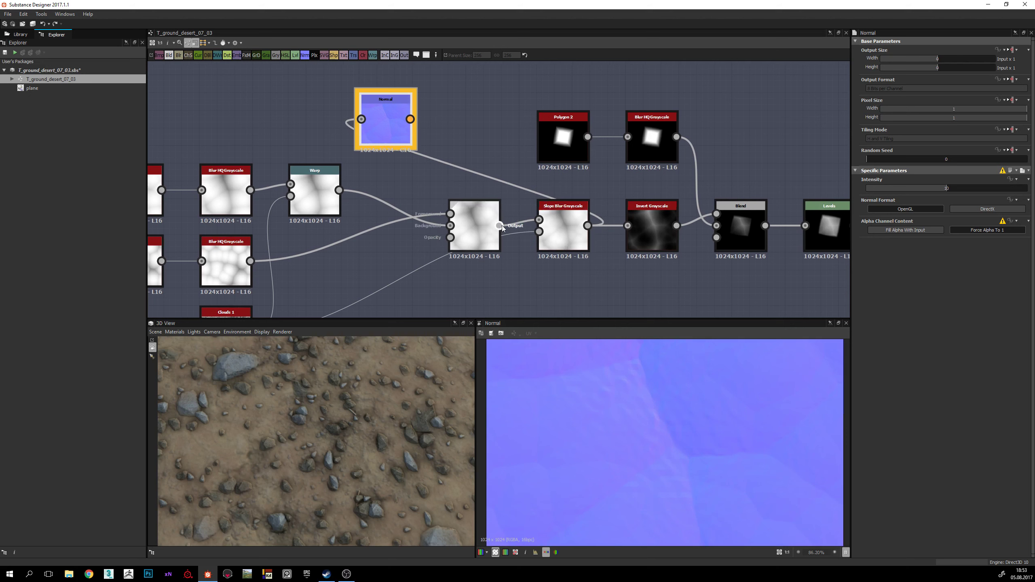
{"action": "left_click_drag", "start_coordinate": [500, 226], "coordinate": [359, 122]}
{"action": "scroll", "coordinate": [652, 429], "scroll_direction": "down", "scroll_amount": 2}
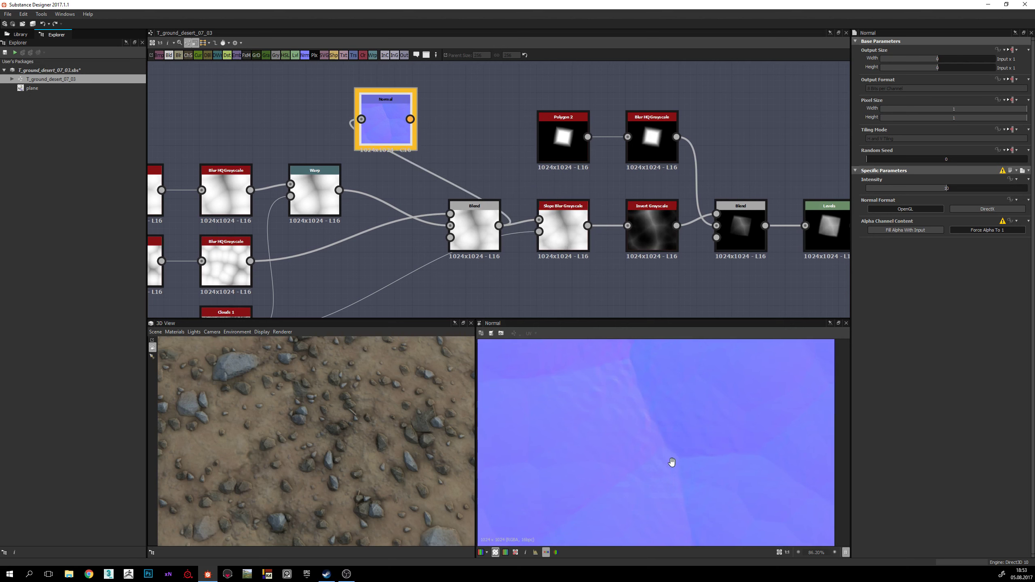
{"action": "left_click_drag", "start_coordinate": [587, 226], "coordinate": [384, 132]}
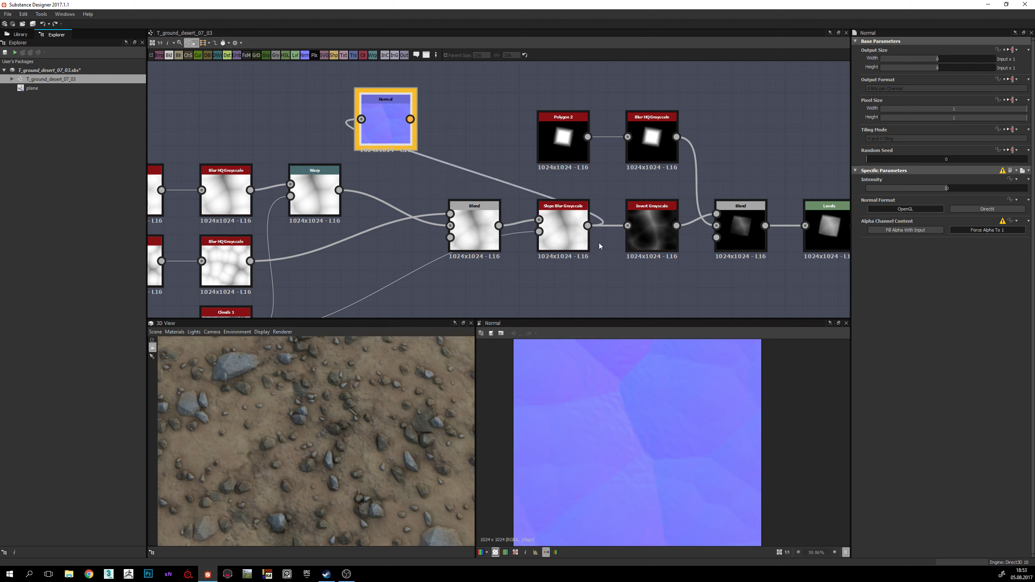
Step: Show Slope Blur Grayscale's Samples, Intensity and Mode settings and its blurred-cells preview at intensity 0.1
{"action": "left_click", "coordinate": [563, 219]}
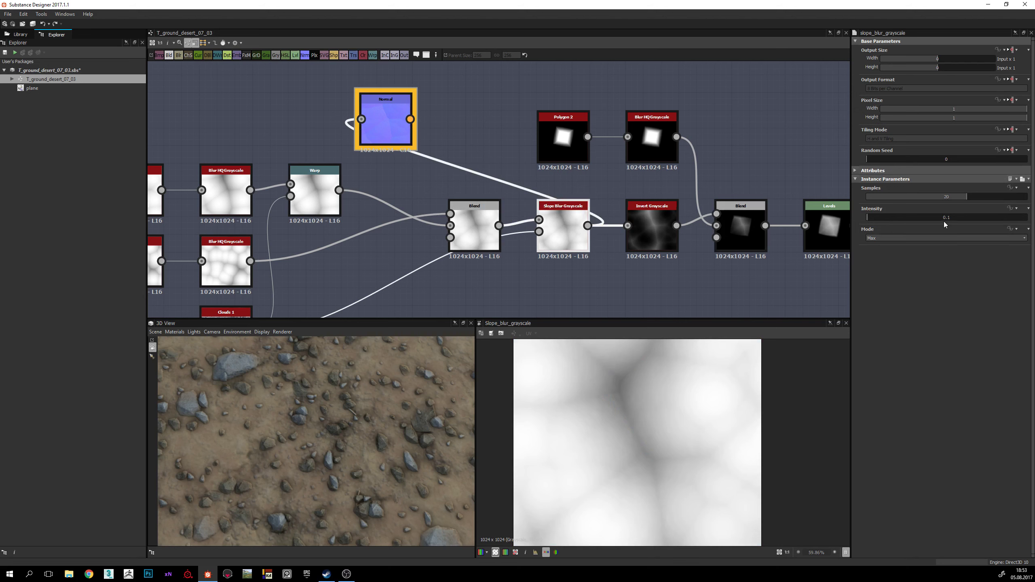
{"action": "middle_click_drag", "start_coordinate": [540, 284], "coordinate": [540, 247]}
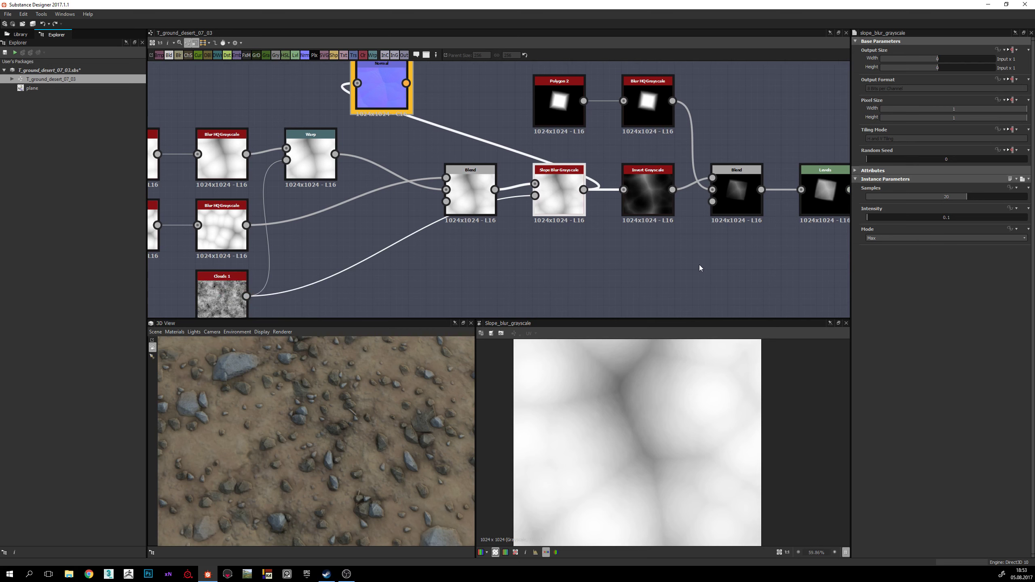
{"action": "middle_click_drag", "start_coordinate": [664, 248], "coordinate": [667, 281]}
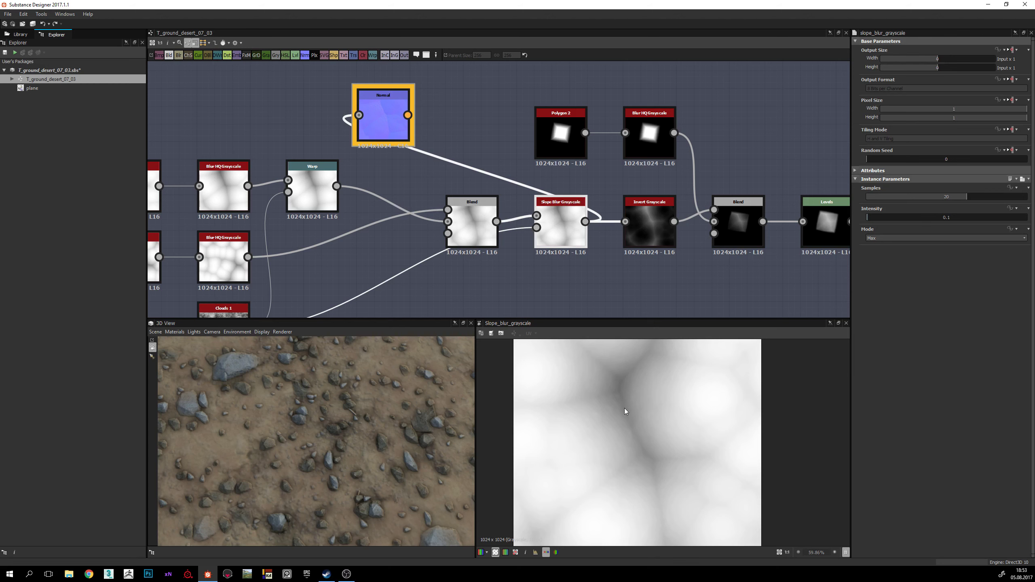
Step: Move the Normal node below Invert Grayscale and check Invert Grayscale's output
{"action": "middle_click_drag", "start_coordinate": [541, 266], "coordinate": [530, 244]}
{"action": "left_click_drag", "start_coordinate": [382, 93], "coordinate": [648, 286]}
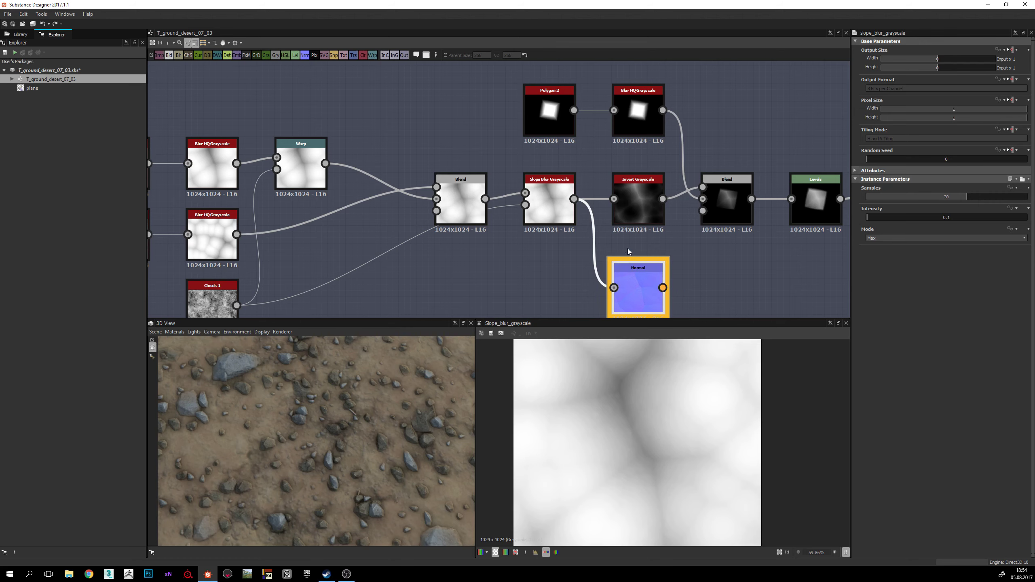
{"action": "middle_click_drag", "start_coordinate": [627, 248], "coordinate": [522, 235]}
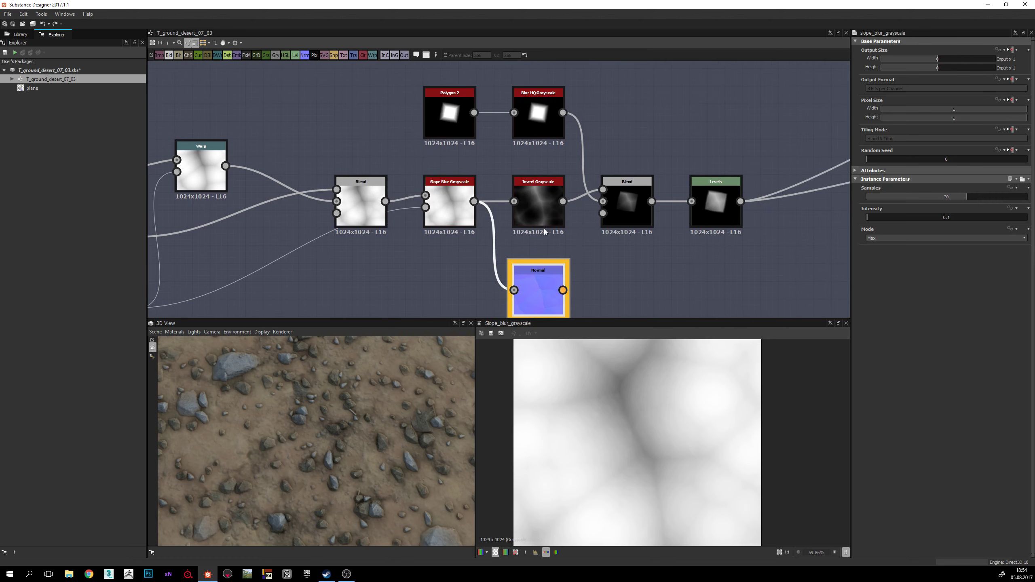
{"action": "middle_click_drag", "start_coordinate": [544, 229], "coordinate": [565, 202]}
{"action": "double_click", "coordinate": [542, 184]}
Step: Link Invert Grayscale's output into Normal and preview the faceted stone normals
{"action": "left_click_drag", "start_coordinate": [553, 154], "coordinate": [503, 242]}
{"action": "double_click", "coordinate": [527, 244]}
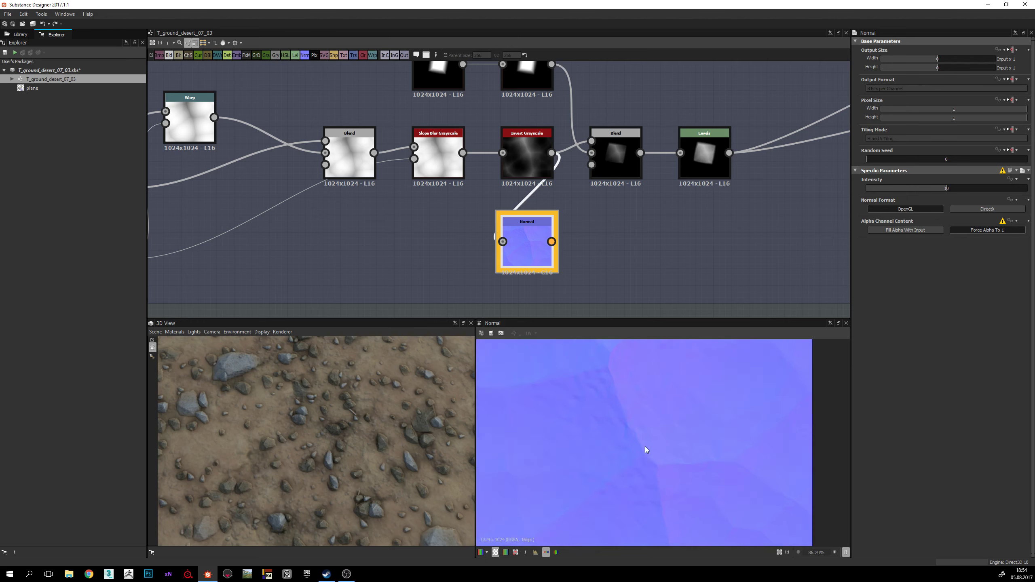
{"action": "scroll", "coordinate": [647, 449], "scroll_direction": "down", "scroll_amount": 3}
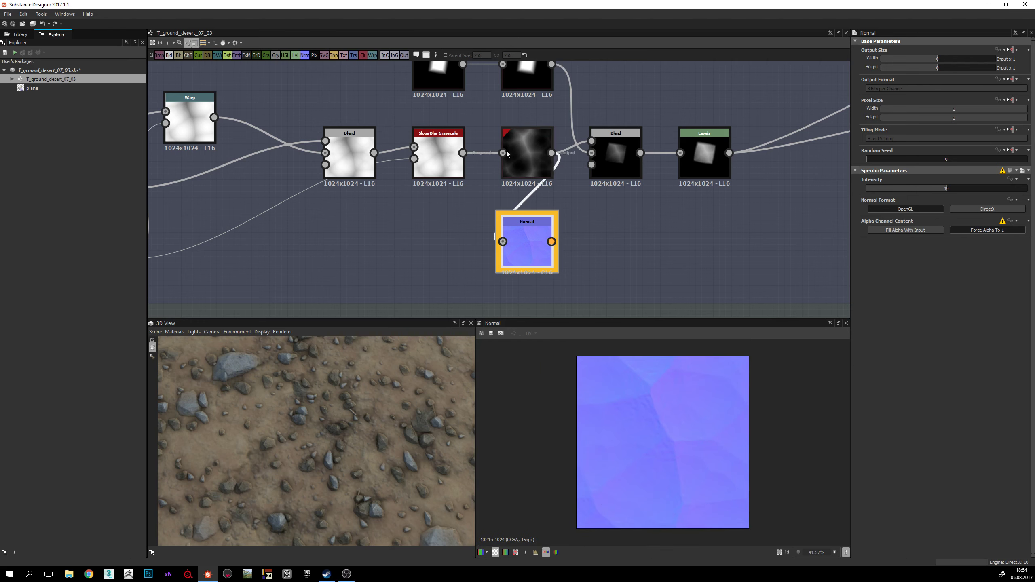
{"action": "scroll", "coordinate": [693, 464], "scroll_direction": "up", "scroll_amount": 1}
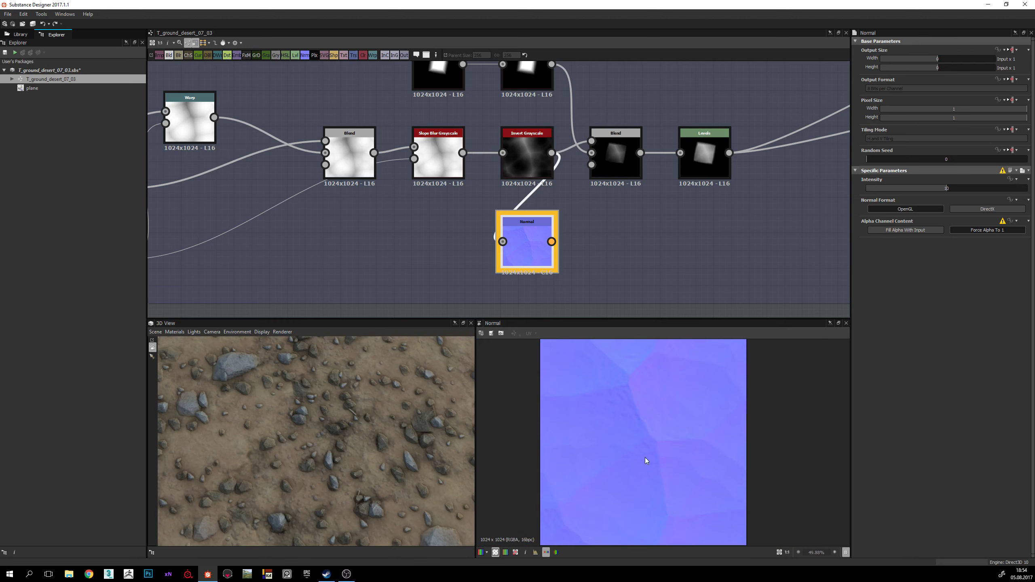
{"action": "scroll", "coordinate": [627, 491], "scroll_direction": "down", "scroll_amount": 1}
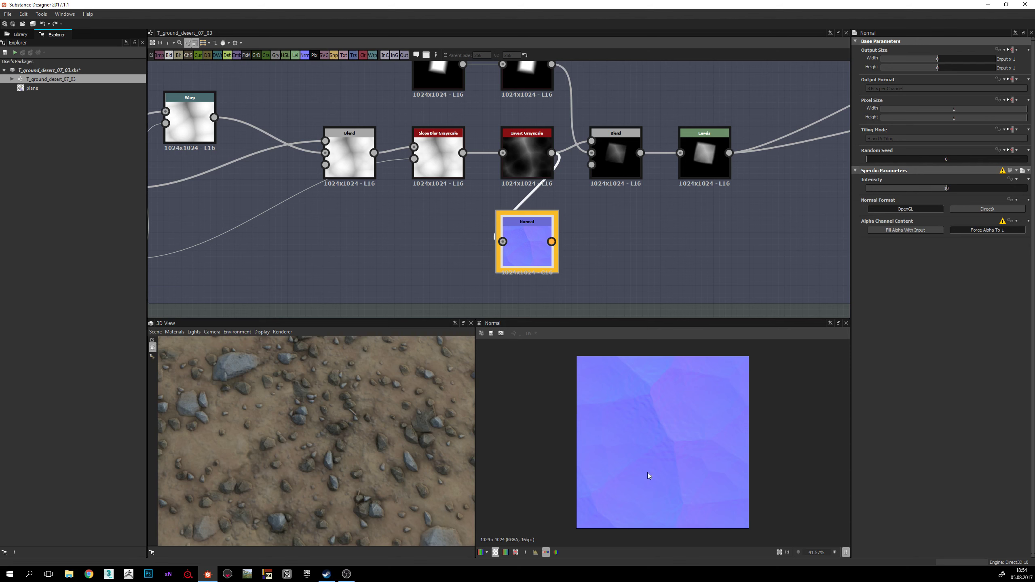
{"action": "scroll", "coordinate": [667, 456], "scroll_direction": "up", "scroll_amount": 2}
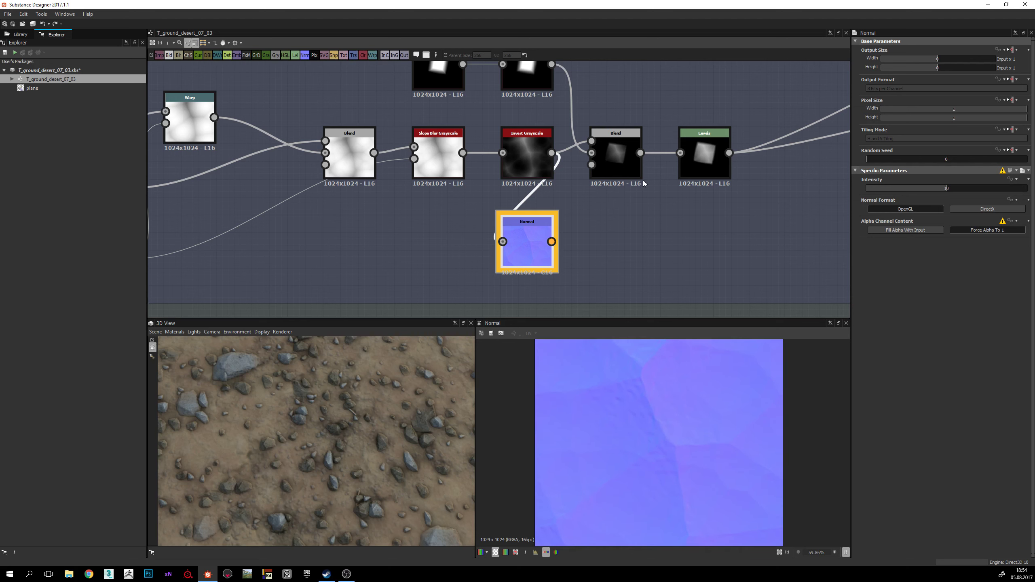
{"action": "middle_click_drag", "start_coordinate": [638, 202], "coordinate": [604, 230]}
{"action": "scroll", "coordinate": [677, 448], "scroll_direction": "down", "scroll_amount": 2}
{"action": "scroll", "coordinate": [602, 217], "scroll_direction": "down", "scroll_amount": 2}
Step: Preview the Polygon 2, Blur HQ Grayscale and Blend outputs in turn
{"action": "double_click", "coordinate": [466, 118]}
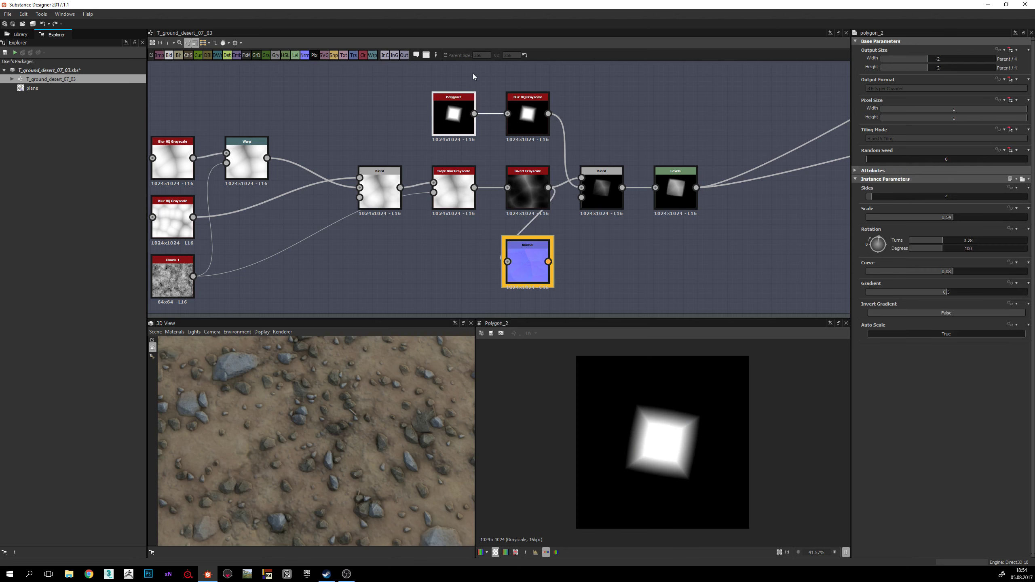
{"action": "middle_click_drag", "start_coordinate": [504, 96], "coordinate": [500, 119]}
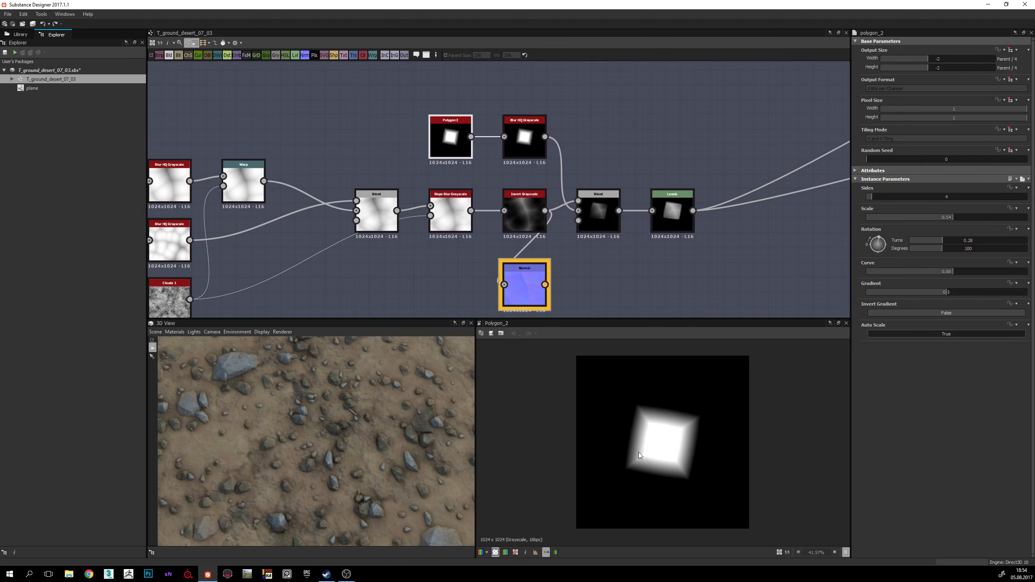
{"action": "double_click", "coordinate": [525, 138]}
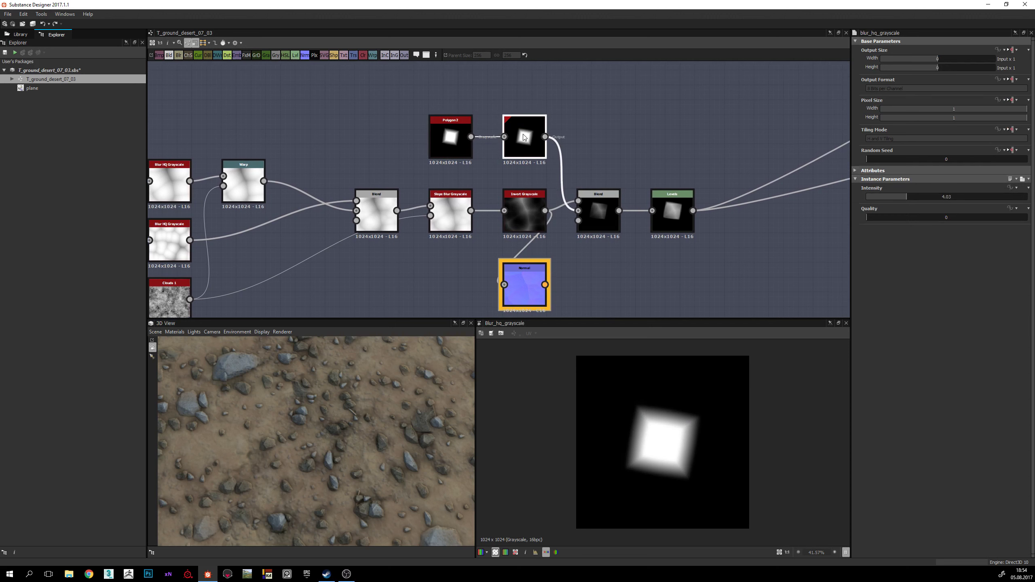
{"action": "double_click", "coordinate": [603, 214]}
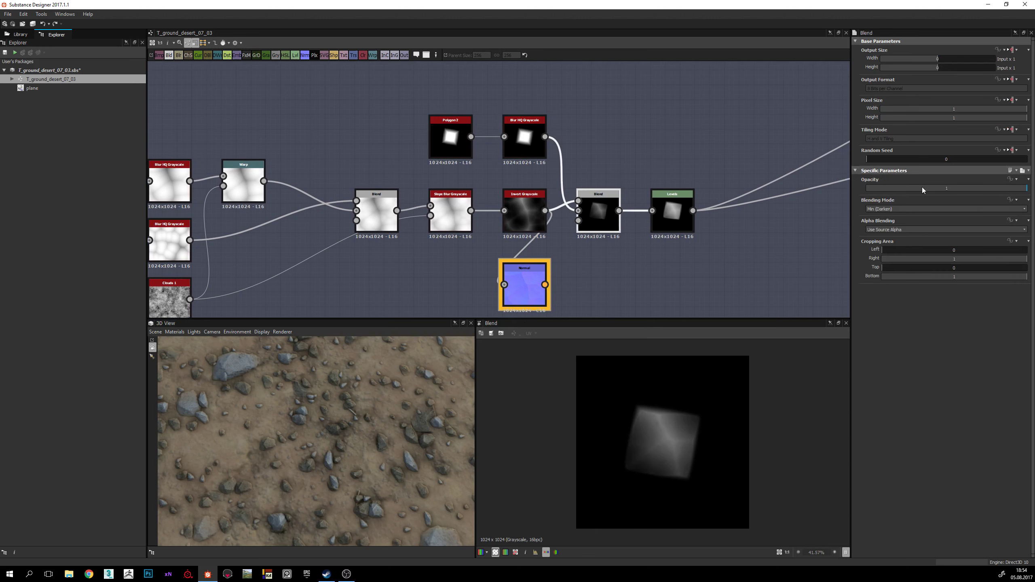
{"action": "scroll", "coordinate": [525, 213], "scroll_direction": "up", "scroll_amount": 1}
{"action": "middle_click_drag", "start_coordinate": [613, 245], "coordinate": [568, 232]}
Step: Compare Invert Grayscale with the darkened Blend, then wire Blend into Normal and preview it
{"action": "double_click", "coordinate": [538, 126]}
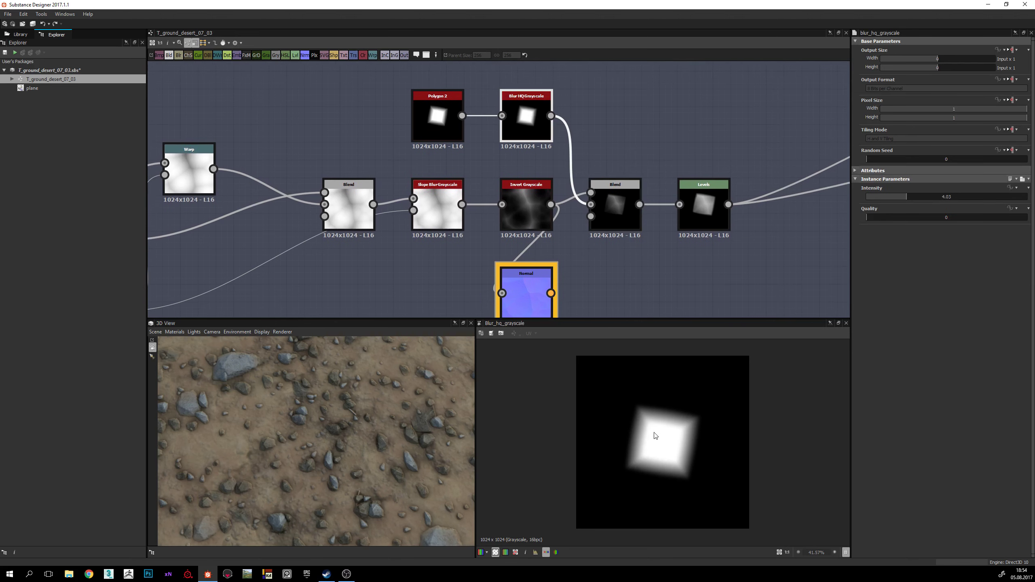
{"action": "double_click", "coordinate": [534, 212]}
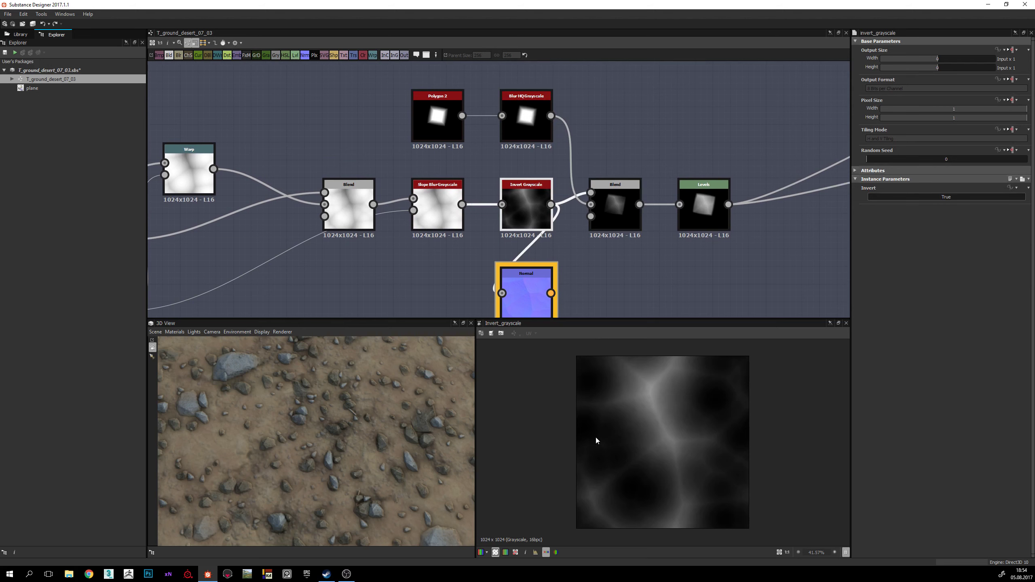
{"action": "double_click", "coordinate": [616, 210]}
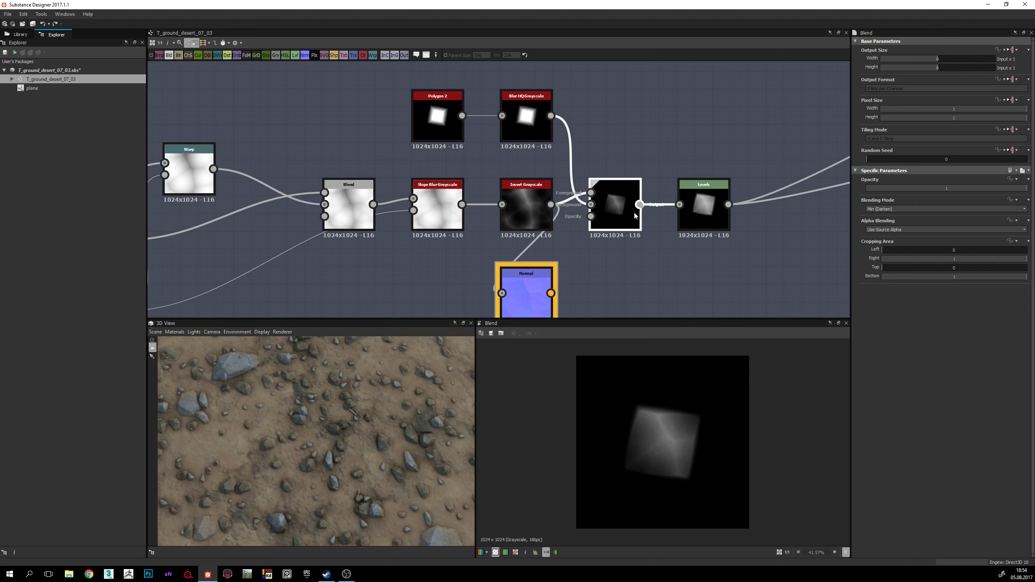
{"action": "left_click_drag", "start_coordinate": [640, 204], "coordinate": [502, 293]}
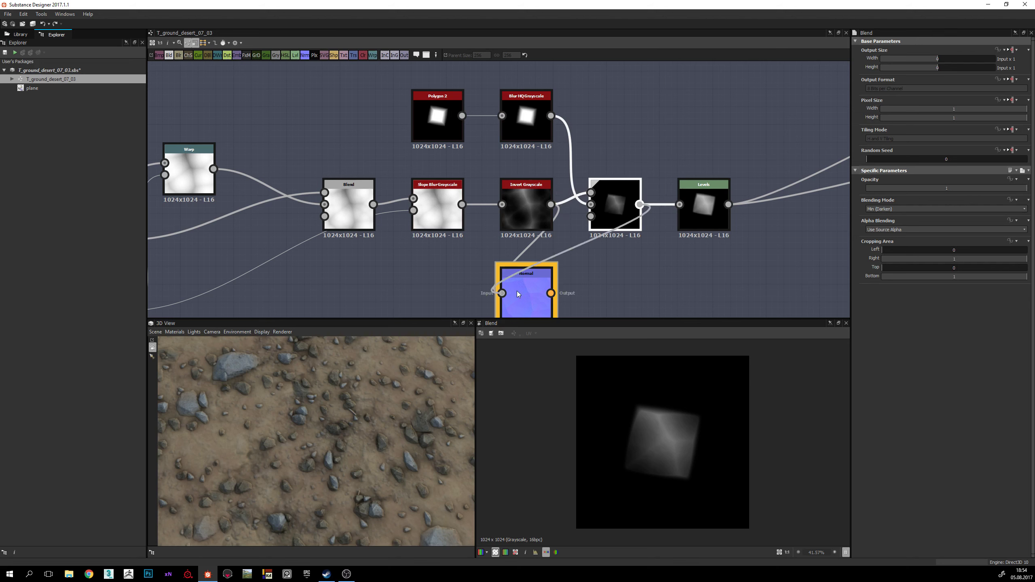
{"action": "double_click", "coordinate": [517, 291]}
{"action": "scroll", "coordinate": [673, 482], "scroll_direction": "up", "scroll_amount": 3}
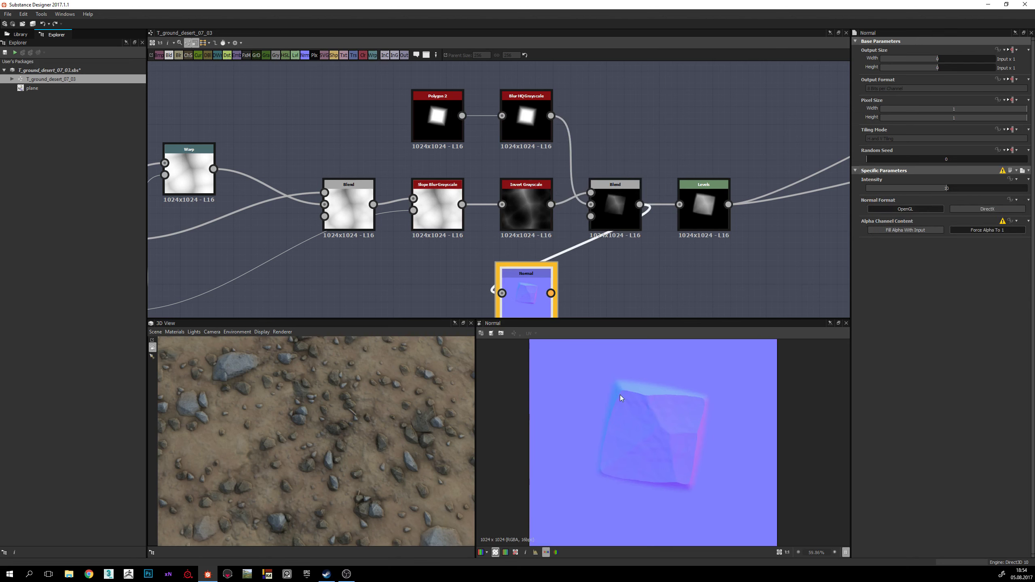
{"action": "scroll", "coordinate": [671, 449], "scroll_direction": "down", "scroll_amount": 3}
{"action": "scroll", "coordinate": [658, 482], "scroll_direction": "up", "scroll_amount": 6}
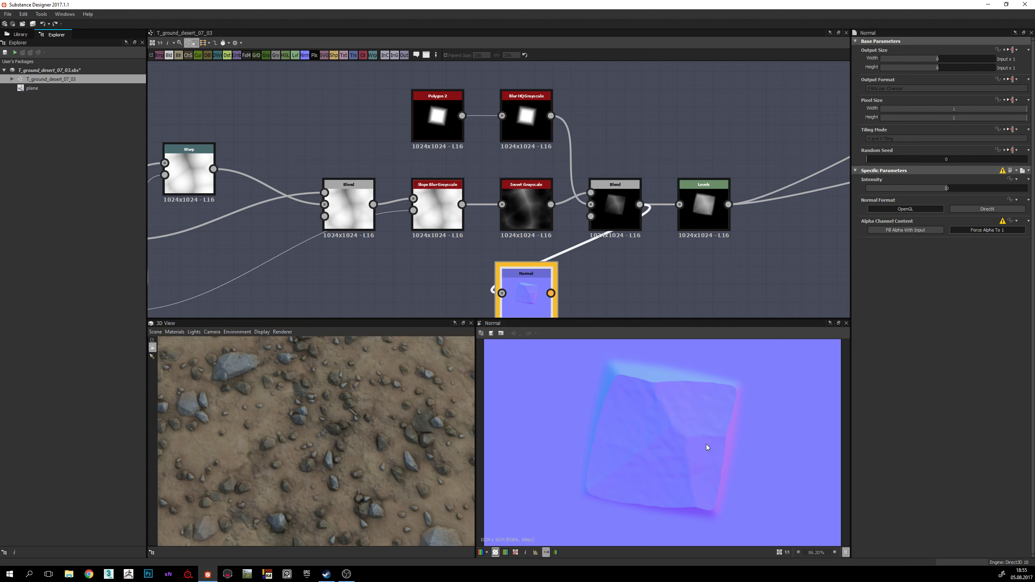
{"action": "scroll", "coordinate": [707, 447], "scroll_direction": "down", "scroll_amount": 4}
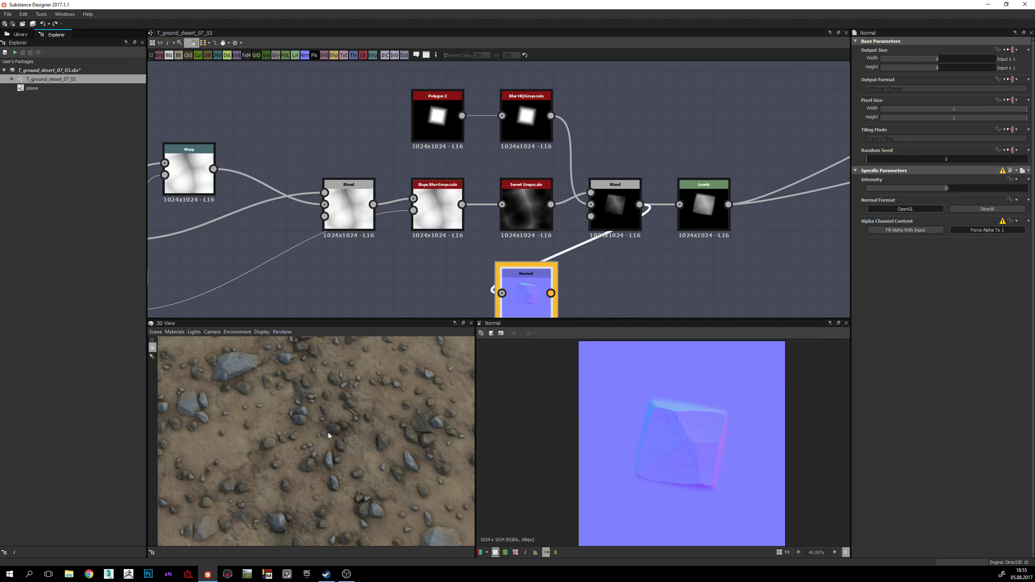
{"action": "mouse_move", "coordinate": [329, 435]}
{"action": "left_mouse_down"}
{"action": "mouse_move", "coordinate": [301, 427]}
{"action": "mouse_move", "coordinate": [351, 429]}
{"action": "mouse_move", "coordinate": [309, 442]}
{"action": "mouse_move", "coordinate": [270, 329]}
{"action": "mouse_move", "coordinate": [314, 413]}
{"action": "mouse_move", "coordinate": [264, 421]}
{"action": "mouse_move", "coordinate": [336, 434]}
{"action": "left_mouse_up"}
{"action": "mouse_move", "coordinate": [384, 392]}
{"action": "left_mouse_down"}
{"action": "mouse_move", "coordinate": [368, 391]}
{"action": "mouse_move", "coordinate": [403, 465]}
{"action": "mouse_move", "coordinate": [365, 481]}
{"action": "mouse_move", "coordinate": [380, 491]}
{"action": "mouse_move", "coordinate": [351, 499]}
{"action": "mouse_move", "coordinate": [382, 498]}
{"action": "mouse_move", "coordinate": [342, 496]}
{"action": "mouse_move", "coordinate": [329, 484]}
{"action": "mouse_move", "coordinate": [354, 484]}
{"action": "mouse_move", "coordinate": [401, 413]}
{"action": "mouse_move", "coordinate": [385, 445]}
{"action": "mouse_move", "coordinate": [413, 448]}
{"action": "mouse_move", "coordinate": [397, 385]}
{"action": "mouse_move", "coordinate": [387, 486]}
{"action": "mouse_move", "coordinate": [398, 448]}
{"action": "mouse_move", "coordinate": [401, 496]}
{"action": "mouse_move", "coordinate": [389, 473]}
{"action": "mouse_move", "coordinate": [440, 467]}
{"action": "mouse_move", "coordinate": [366, 482]}
{"action": "mouse_move", "coordinate": [354, 444]}
{"action": "mouse_move", "coordinate": [341, 441]}
{"action": "mouse_move", "coordinate": [373, 403]}
{"action": "left_mouse_up"}
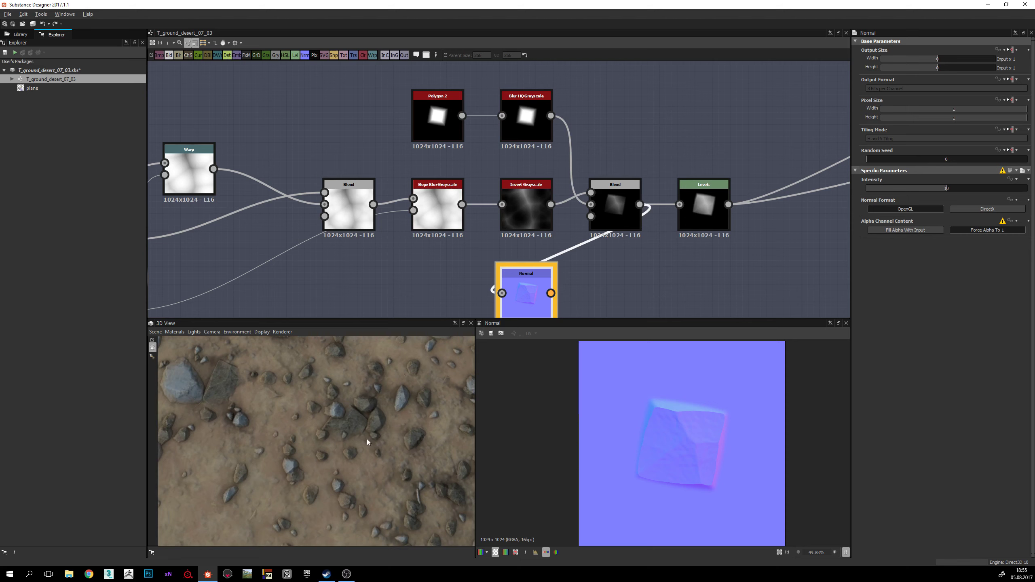
Step: Orbit and pan the 3D view to inspect the stone ground from a top-down angle
{"action": "left_click_drag", "start_coordinate": [367, 439], "coordinate": [374, 449]}
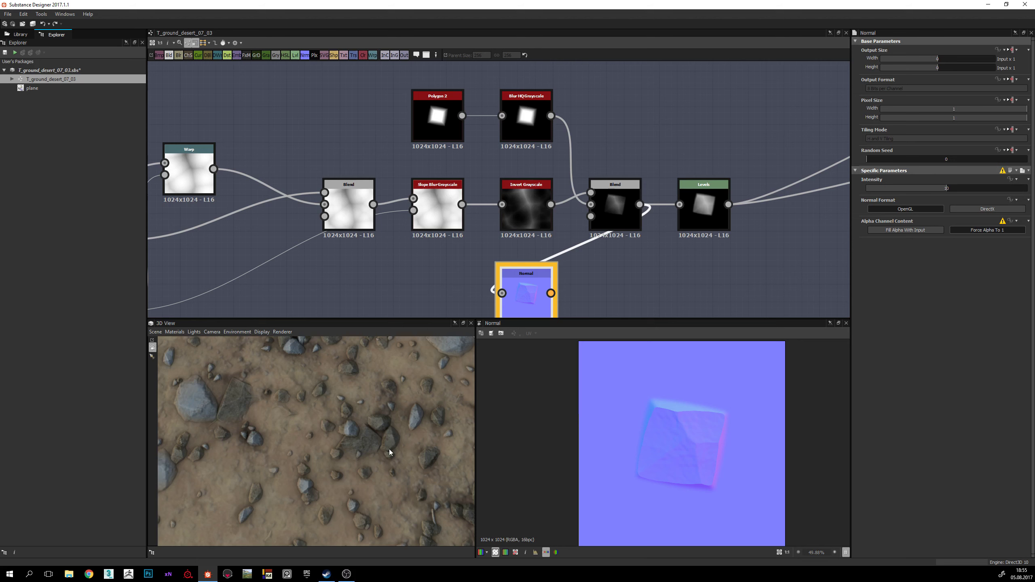
{"action": "left_click_drag", "start_coordinate": [372, 484], "coordinate": [376, 466]}
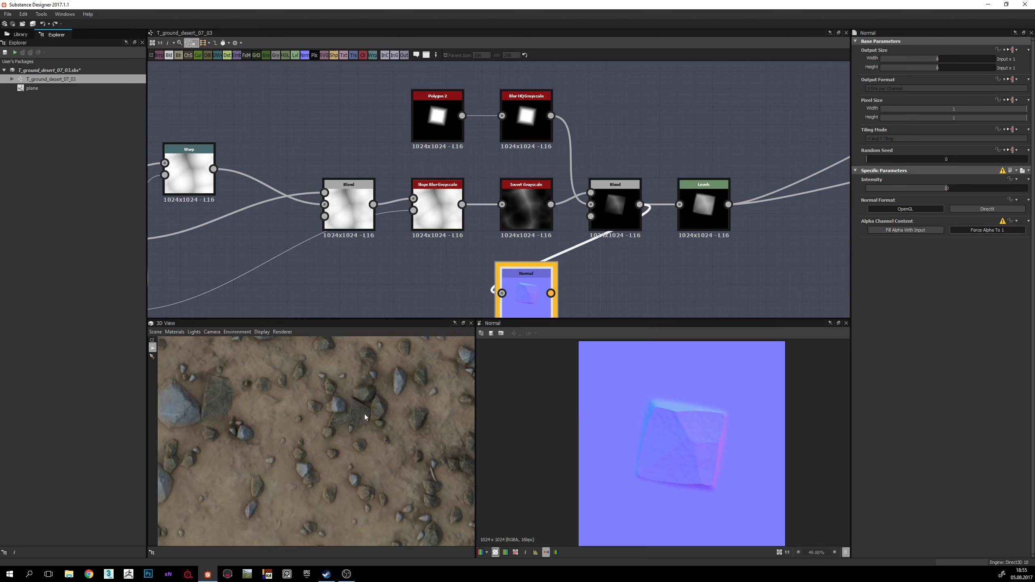
{"action": "mouse_move", "coordinate": [330, 426]}
{"action": "left_mouse_down"}
{"action": "mouse_move", "coordinate": [353, 443]}
{"action": "mouse_move", "coordinate": [301, 443]}
{"action": "mouse_move", "coordinate": [334, 449]}
{"action": "mouse_move", "coordinate": [323, 457]}
{"action": "mouse_move", "coordinate": [315, 453]}
{"action": "mouse_move", "coordinate": [337, 440]}
{"action": "mouse_move", "coordinate": [304, 443]}
{"action": "mouse_move", "coordinate": [312, 439]}
{"action": "mouse_move", "coordinate": [293, 454]}
{"action": "mouse_move", "coordinate": [318, 478]}
{"action": "mouse_move", "coordinate": [329, 432]}
{"action": "left_mouse_up"}
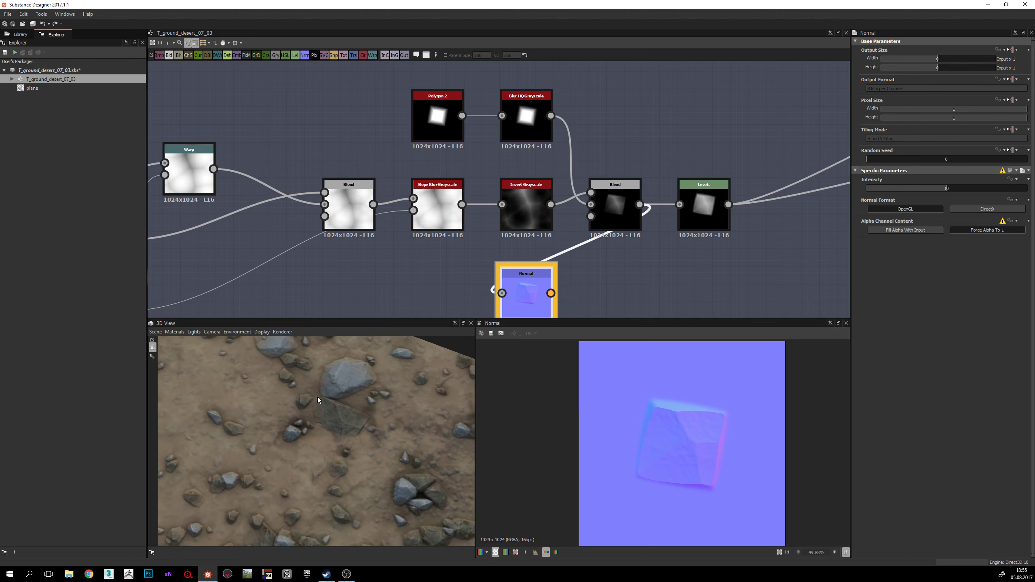
{"action": "left_click_drag", "start_coordinate": [345, 366], "coordinate": [346, 456]}
{"action": "mouse_move", "coordinate": [344, 457]}
{"action": "middle_mouse_down"}
{"action": "mouse_move", "coordinate": [378, 460]}
{"action": "mouse_move", "coordinate": [368, 451]}
{"action": "mouse_move", "coordinate": [338, 461]}
{"action": "middle_mouse_up"}
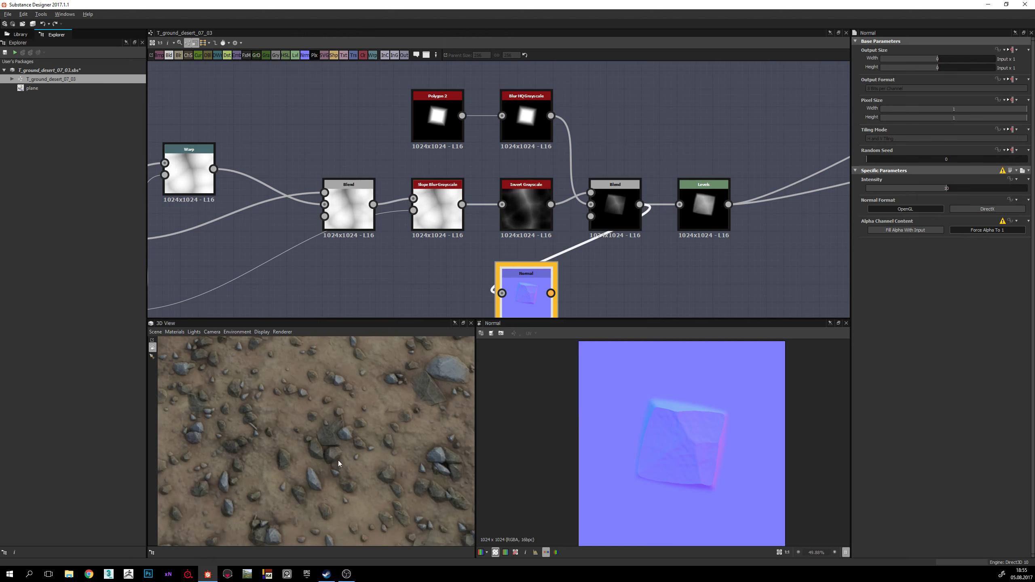
{"action": "left_click_drag", "start_coordinate": [339, 464], "coordinate": [335, 436]}
Step: Connect the Levels output to the Normal node's input for stronger beveled normals
{"action": "middle_click_drag", "start_coordinate": [708, 252], "coordinate": [640, 236]}
{"action": "scroll", "coordinate": [640, 241], "scroll_direction": "down", "scroll_amount": 1}
{"action": "scroll", "coordinate": [421, 215], "scroll_direction": "down", "scroll_amount": 1}
{"action": "middle_click_drag", "start_coordinate": [430, 216], "coordinate": [527, 207]}
{"action": "middle_click_drag", "start_coordinate": [614, 220], "coordinate": [538, 235]}
{"action": "middle_click_drag", "start_coordinate": [317, 252], "coordinate": [393, 253]}
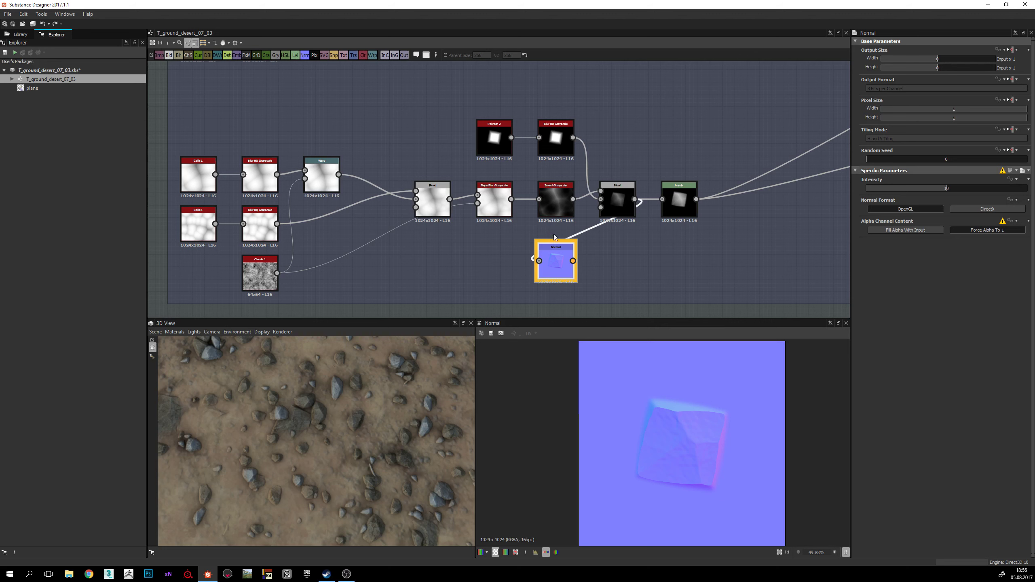
{"action": "left_click_drag", "start_coordinate": [696, 199], "coordinate": [553, 258]}
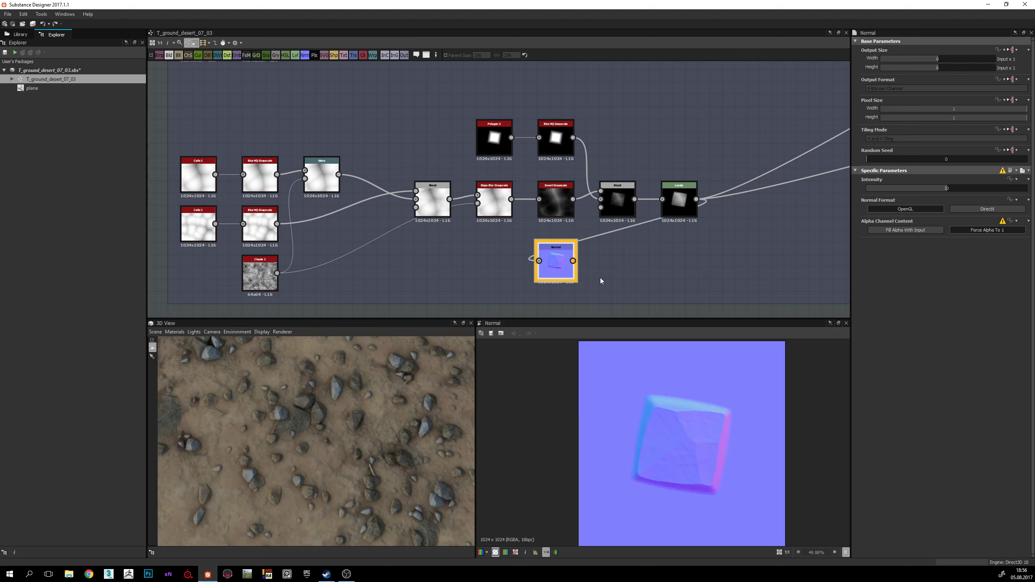
Step: Move Normal further right and preview the soft-edged Levels stone height, framing the stones group
{"action": "left_click_drag", "start_coordinate": [556, 265], "coordinate": [754, 265]}
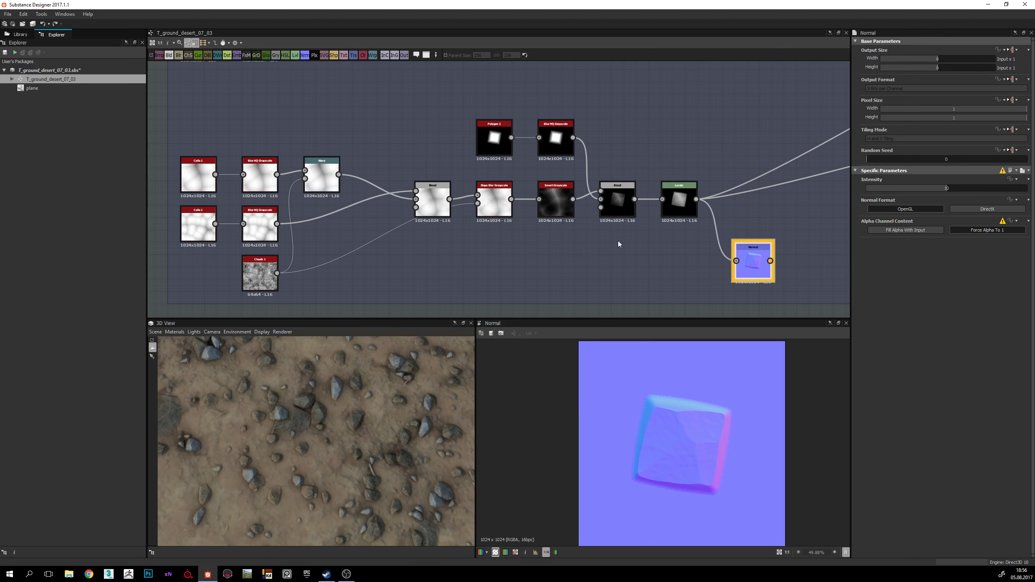
{"action": "scroll", "coordinate": [610, 238], "scroll_direction": "down", "scroll_amount": 5}
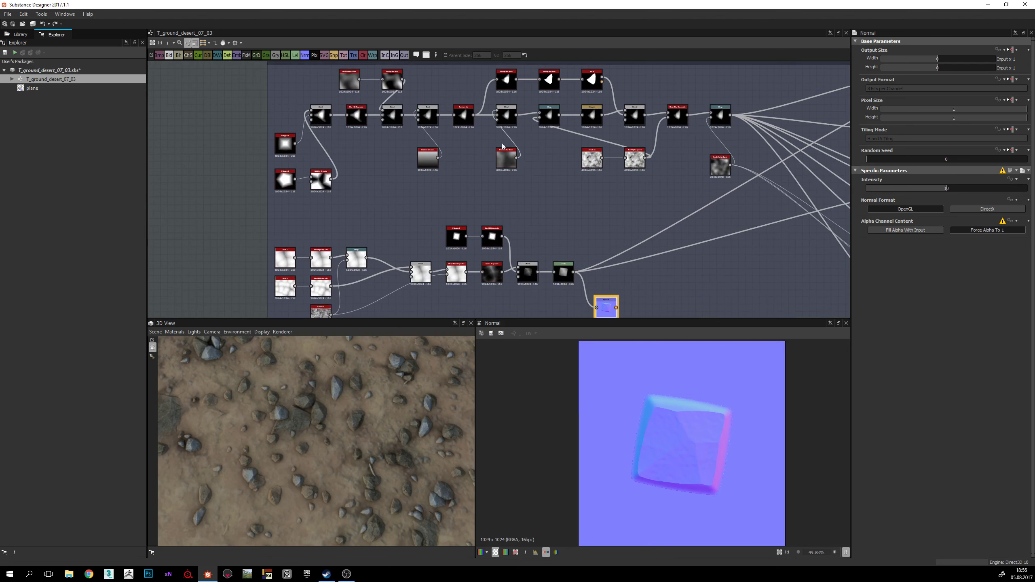
{"action": "scroll", "coordinate": [494, 244], "scroll_direction": "up", "scroll_amount": 3}
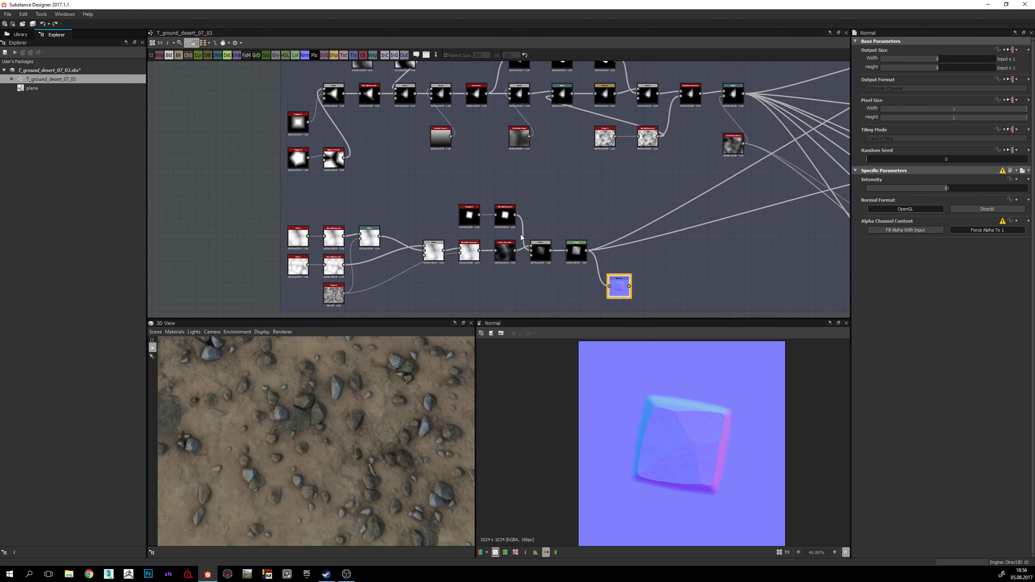
{"action": "double_click", "coordinate": [574, 247]}
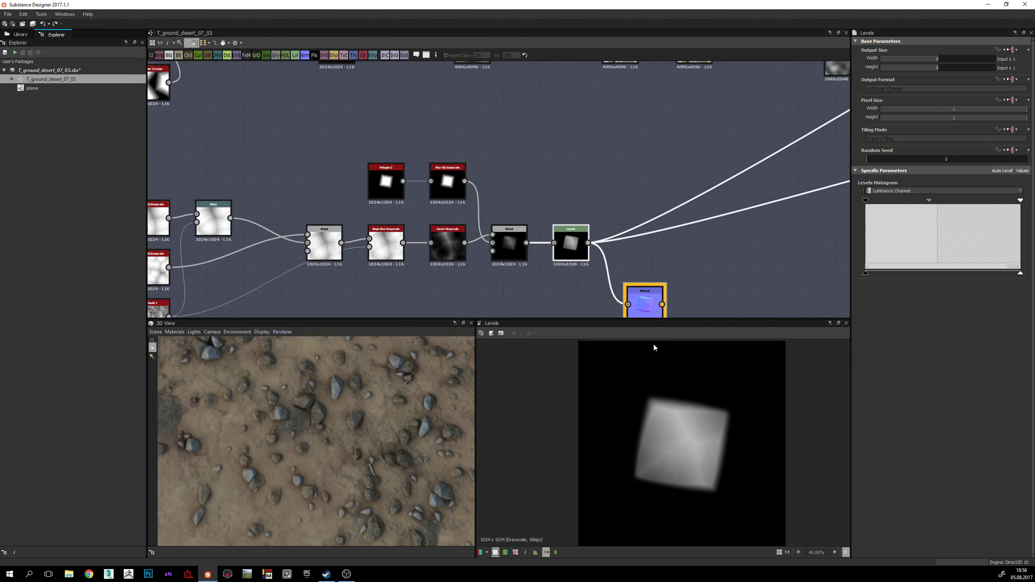
{"action": "scroll", "coordinate": [536, 213], "scroll_direction": "down", "scroll_amount": 5}
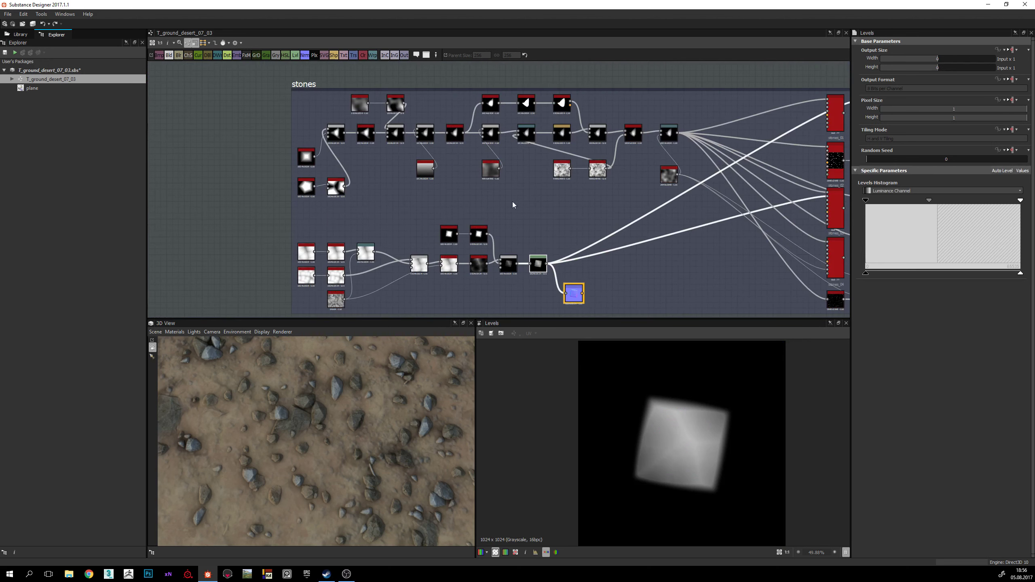
{"action": "middle_click_drag", "start_coordinate": [538, 249], "coordinate": [491, 233]}
{"action": "middle_click_drag", "start_coordinate": [591, 279], "coordinate": [583, 276]}
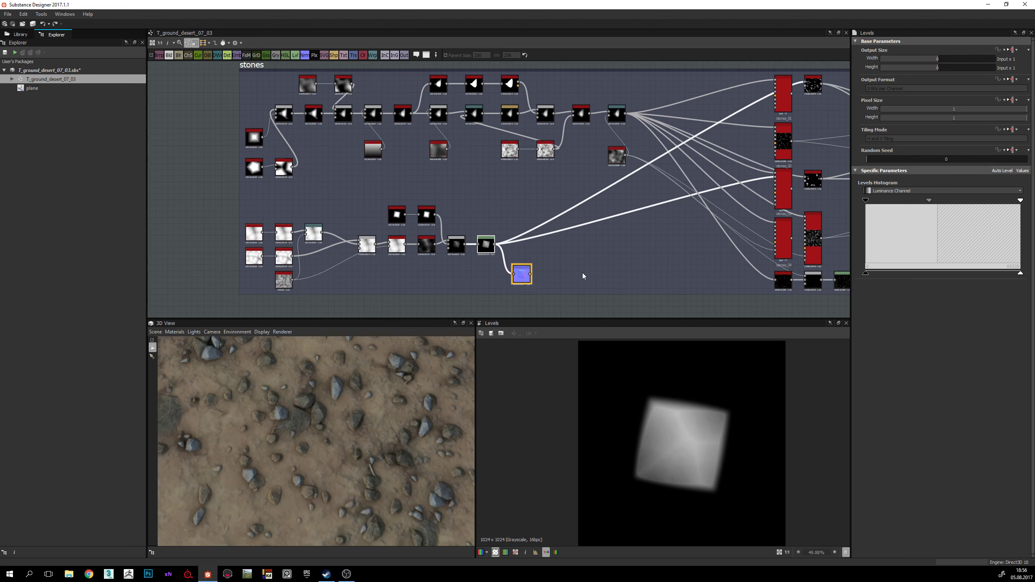
{"action": "scroll", "coordinate": [493, 267], "scroll_direction": "up", "scroll_amount": 4}
{"action": "scroll", "coordinate": [340, 411], "scroll_direction": "up", "scroll_amount": 3}
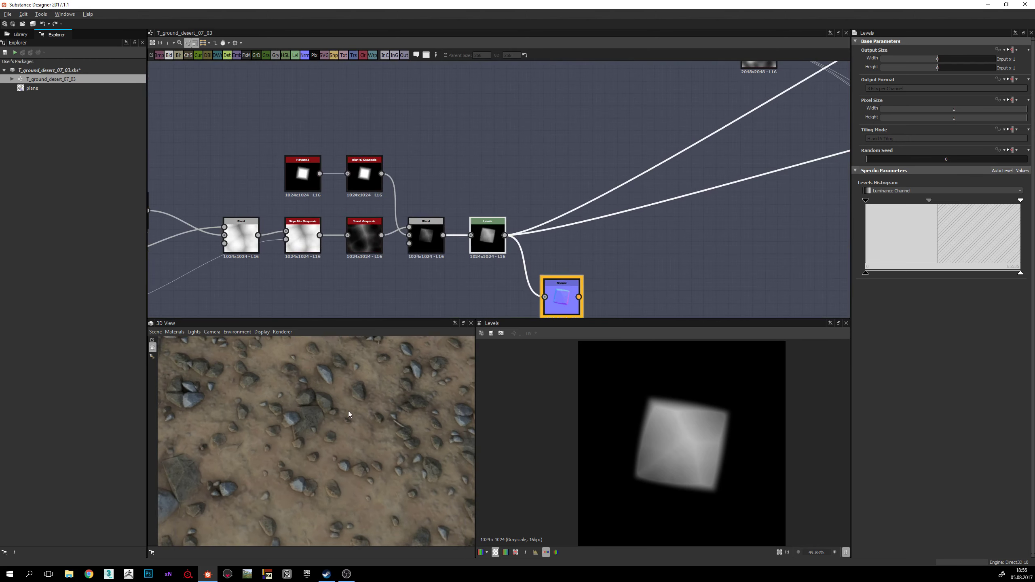
{"action": "mouse_move", "coordinate": [354, 416]}
{"action": "left_mouse_down"}
{"action": "mouse_move", "coordinate": [345, 431]}
{"action": "mouse_move", "coordinate": [352, 418]}
{"action": "left_mouse_up"}
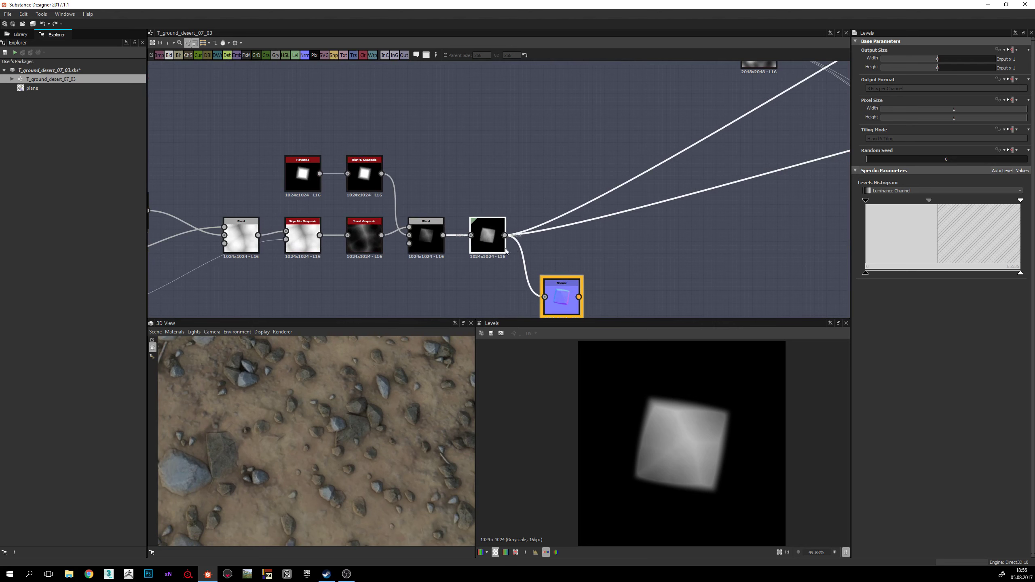
{"action": "scroll", "coordinate": [711, 471], "scroll_direction": "up", "scroll_amount": 1}
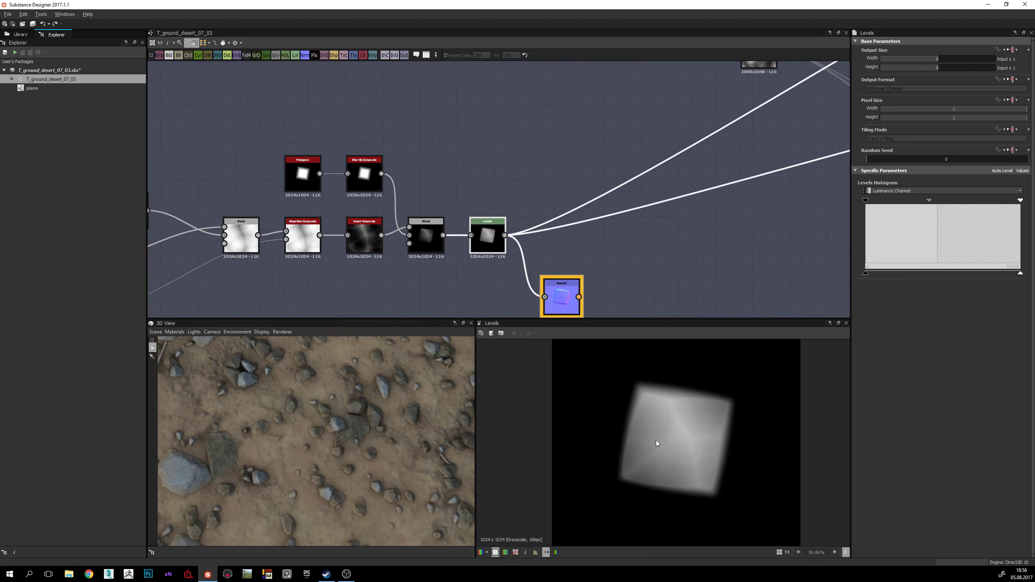
{"action": "middle_click_drag", "start_coordinate": [578, 245], "coordinate": [546, 238]}
{"action": "left_click_drag", "start_coordinate": [359, 428], "coordinate": [259, 456]}
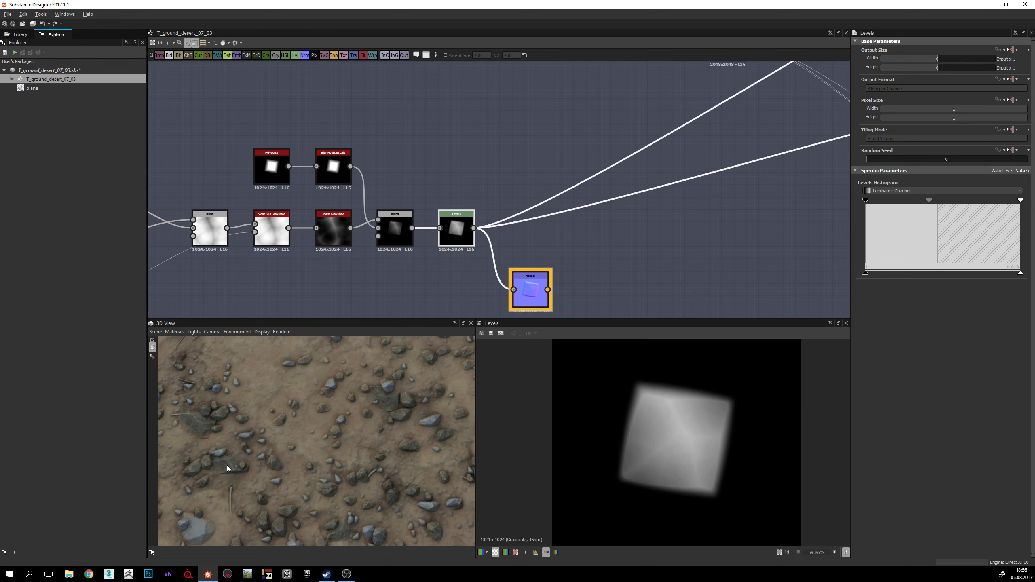
{"action": "left_click_drag", "start_coordinate": [227, 468], "coordinate": [244, 473]}
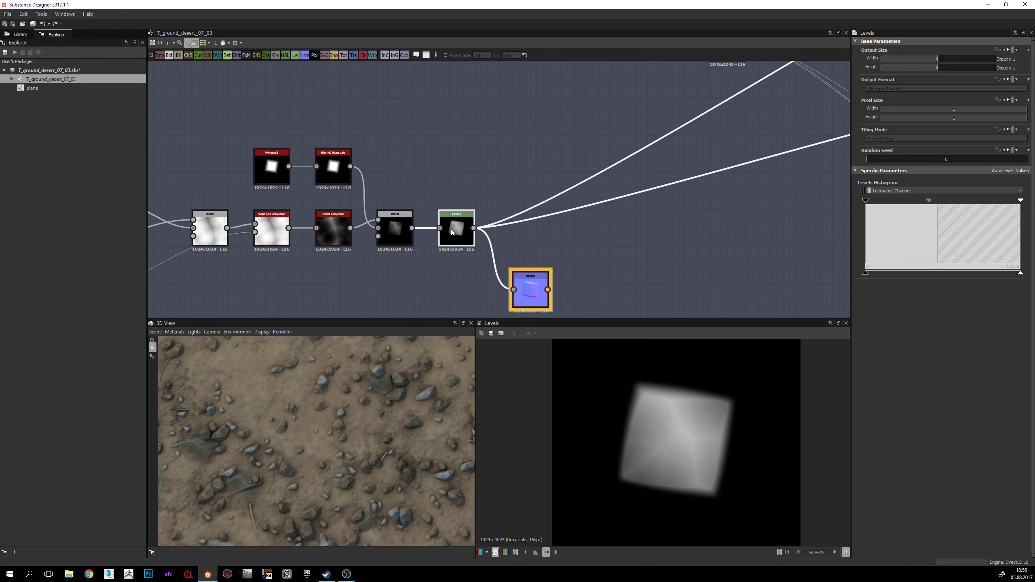
{"action": "middle_click_drag", "start_coordinate": [427, 165], "coordinate": [453, 156]}
{"action": "middle_click_drag", "start_coordinate": [340, 156], "coordinate": [375, 157]}
Step: Try 5 sides on Polygon 2, check the 3D preview, then return it to 4 sides
{"action": "left_click", "coordinate": [336, 157]}
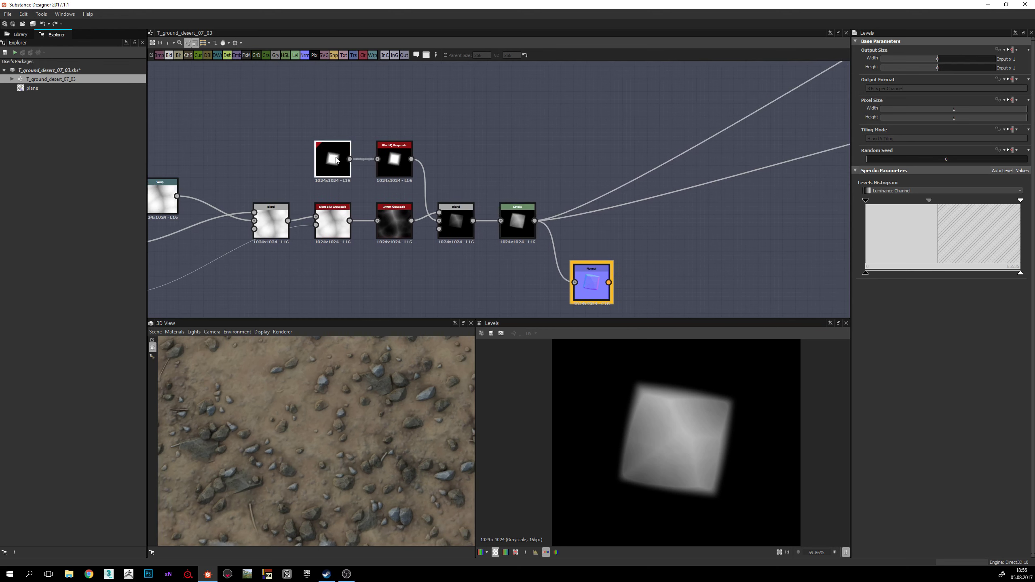
{"action": "left_click", "coordinate": [336, 159]}
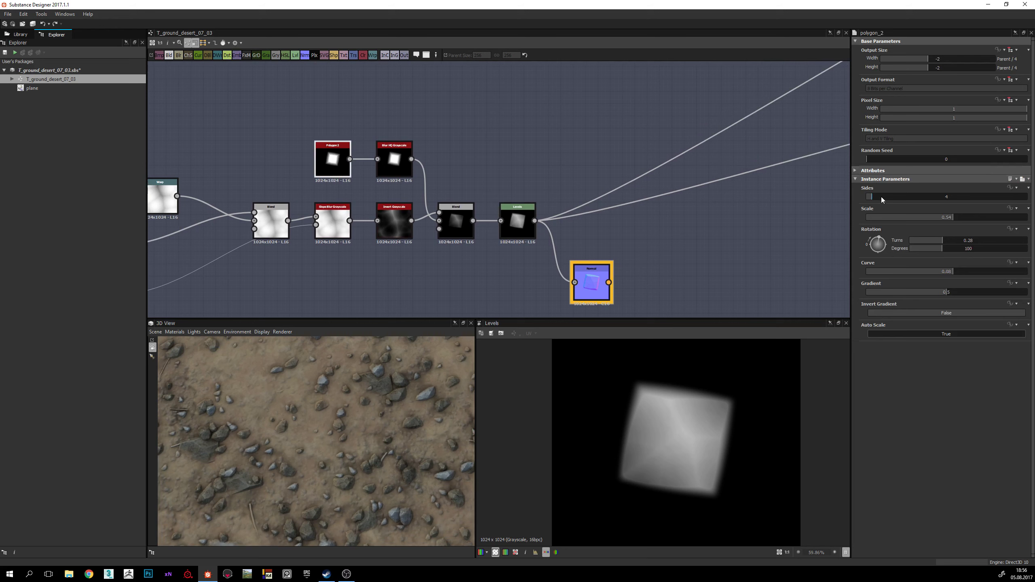
{"action": "left_click_drag", "start_coordinate": [872, 197], "coordinate": [877, 197]}
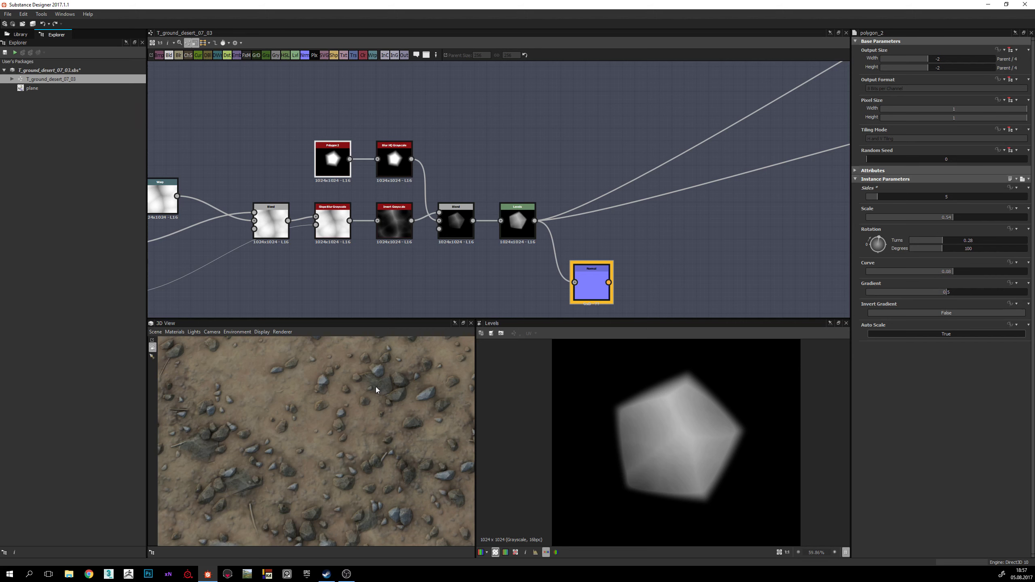
{"action": "left_click_drag", "start_coordinate": [370, 408], "coordinate": [341, 460], "text": "alt"}
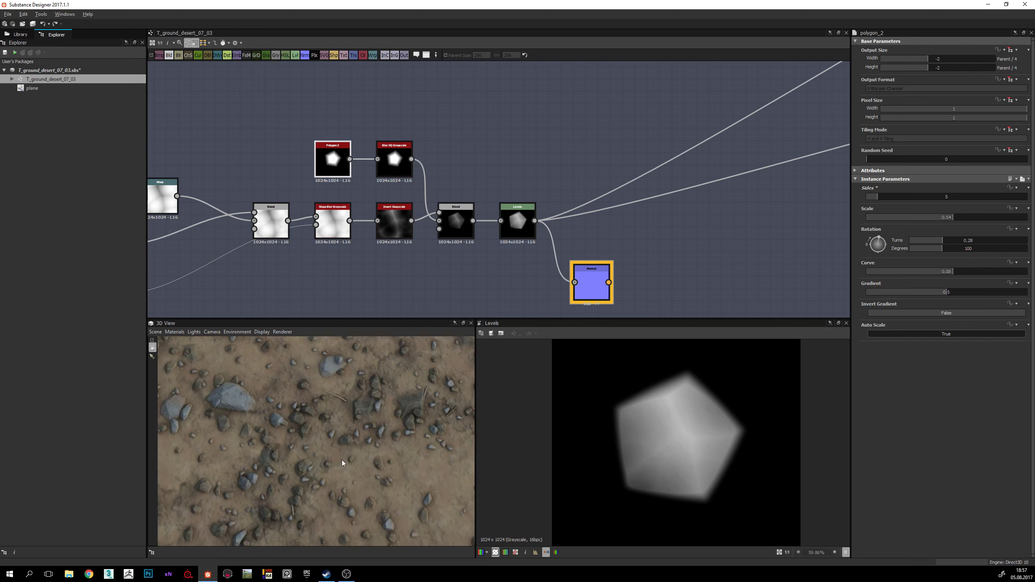
{"action": "left_click_drag", "start_coordinate": [877, 195], "coordinate": [873, 194]}
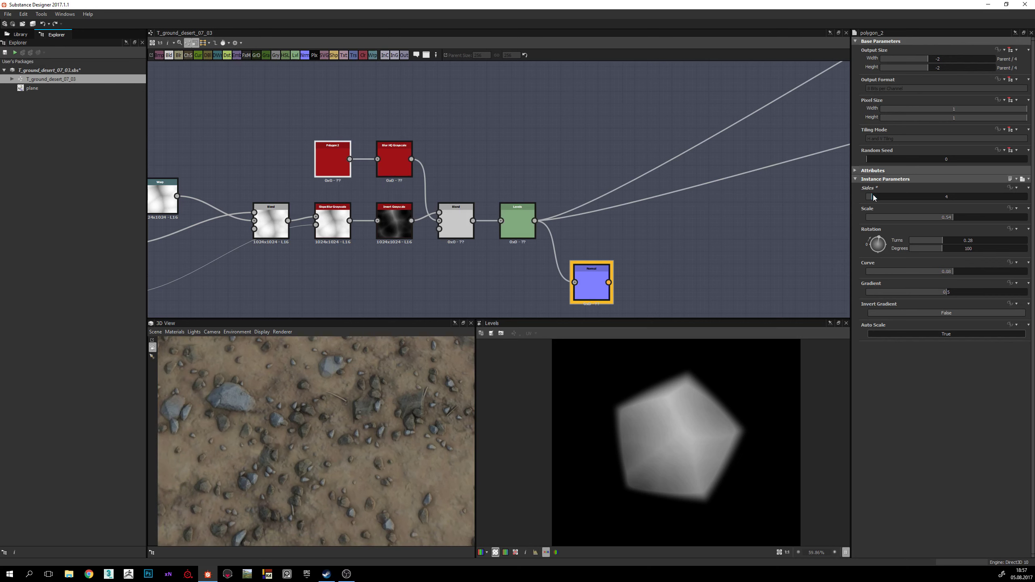
{"action": "middle_click_drag", "start_coordinate": [562, 199], "coordinate": [473, 152]}
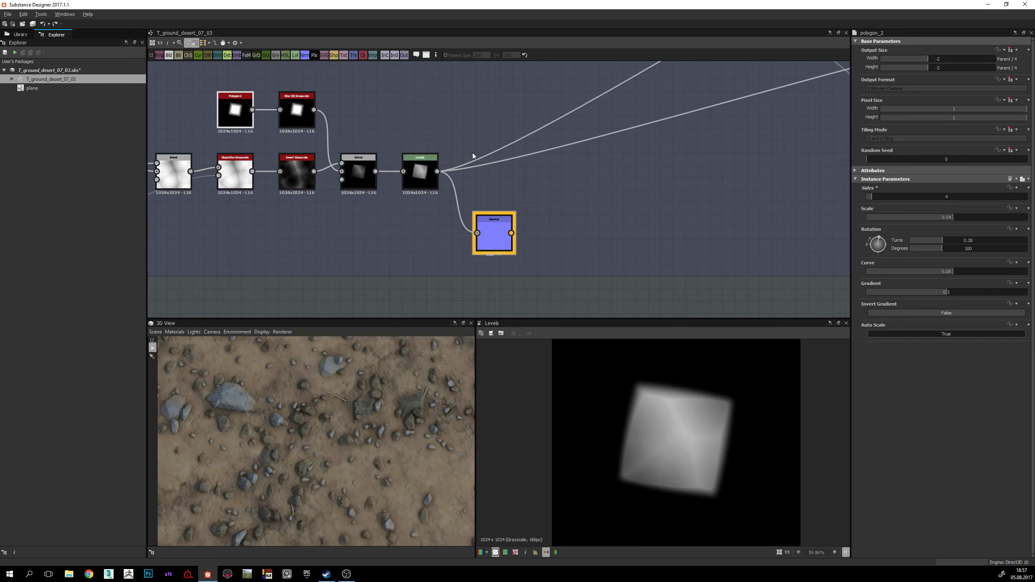
Step: Pan and zoom the graph over to the stones frame's stones_01 Tile Sampler
{"action": "scroll", "coordinate": [472, 152], "scroll_direction": "down", "scroll_amount": 6}
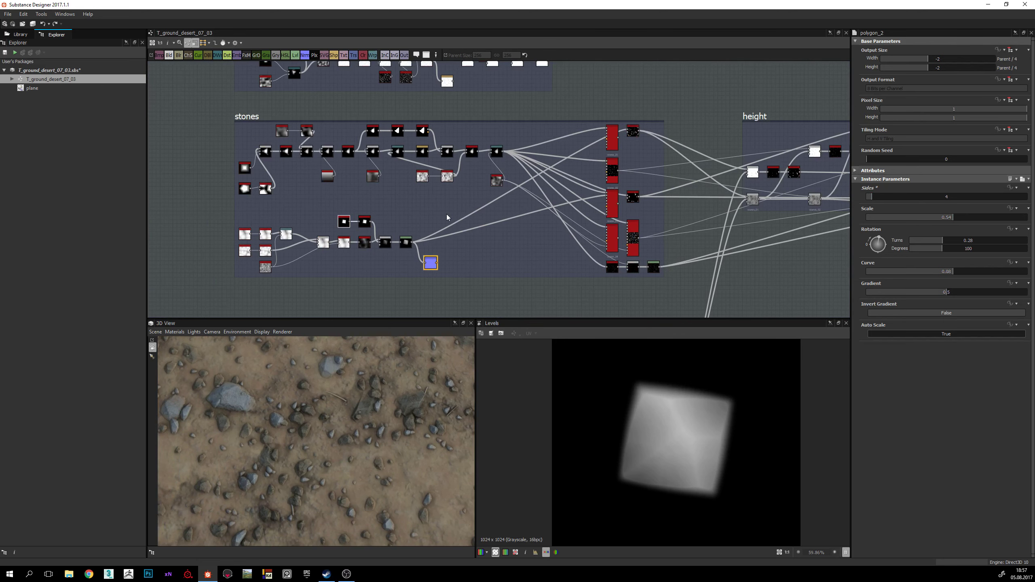
{"action": "middle_click_drag", "start_coordinate": [614, 188], "coordinate": [508, 214]}
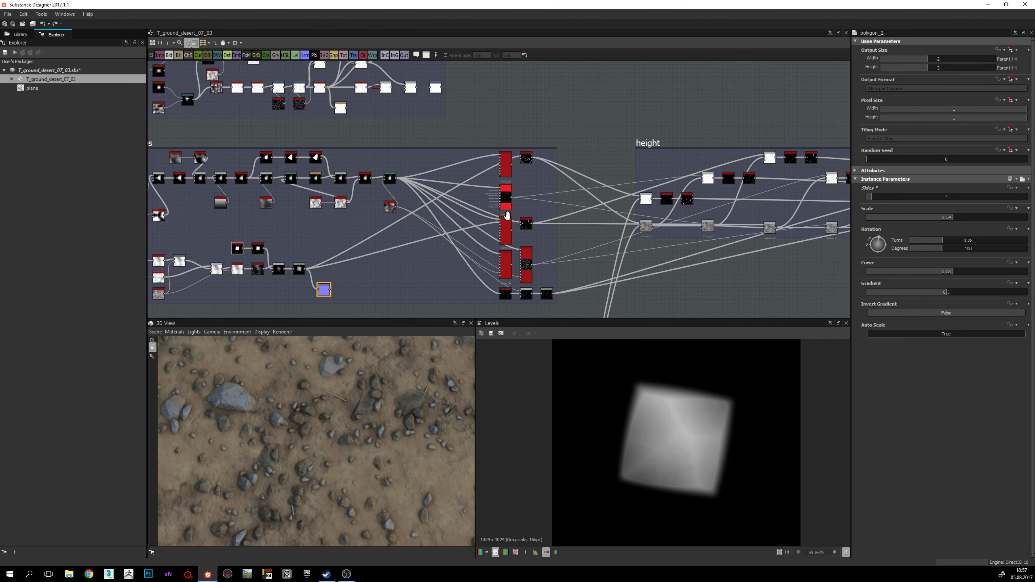
{"action": "scroll", "coordinate": [508, 214], "scroll_direction": "up", "scroll_amount": 3}
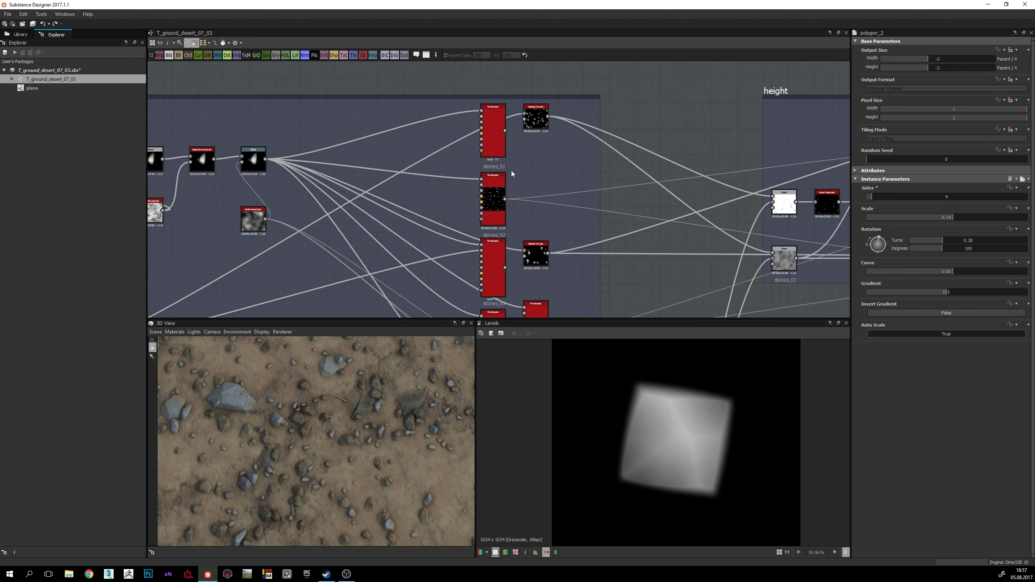
{"action": "middle_click_drag", "start_coordinate": [279, 172], "coordinate": [312, 172]}
{"action": "middle_click_drag", "start_coordinate": [520, 257], "coordinate": [507, 213]}
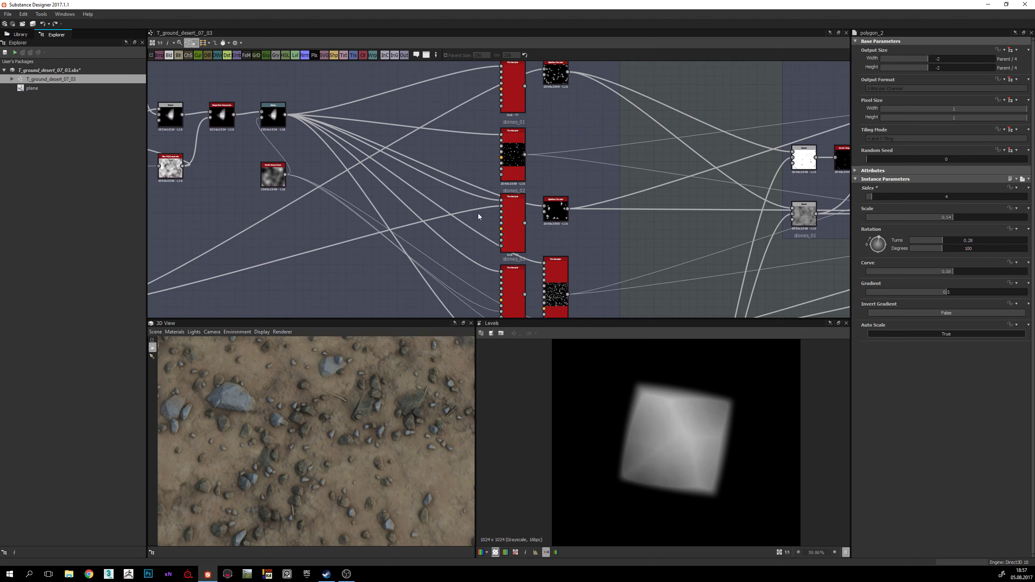
{"action": "scroll", "coordinate": [484, 201], "scroll_direction": "down", "scroll_amount": 3}
{"action": "scroll", "coordinate": [515, 180], "scroll_direction": "up", "scroll_amount": 3}
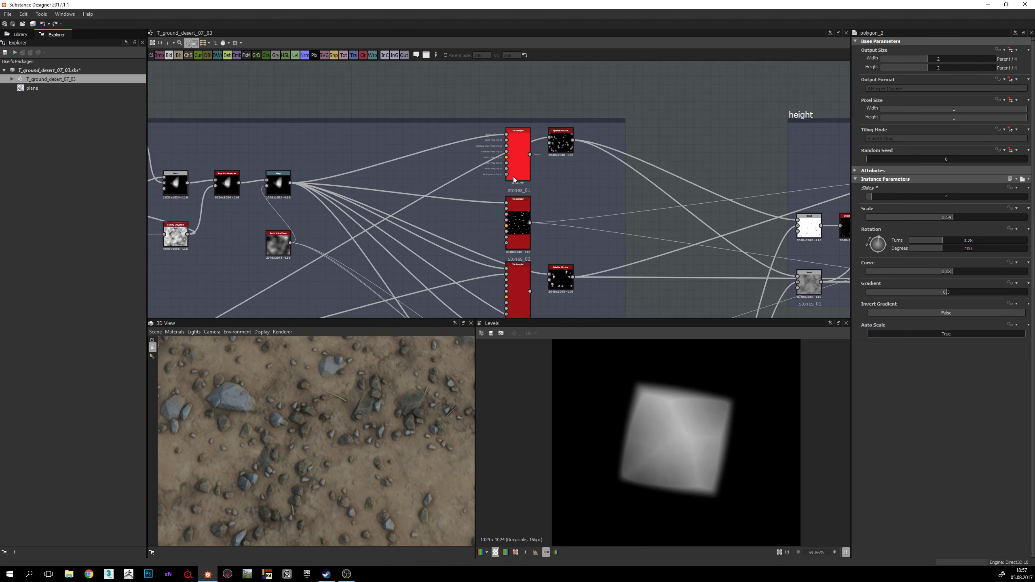
{"action": "scroll", "coordinate": [515, 180], "scroll_direction": "up", "scroll_amount": 1}
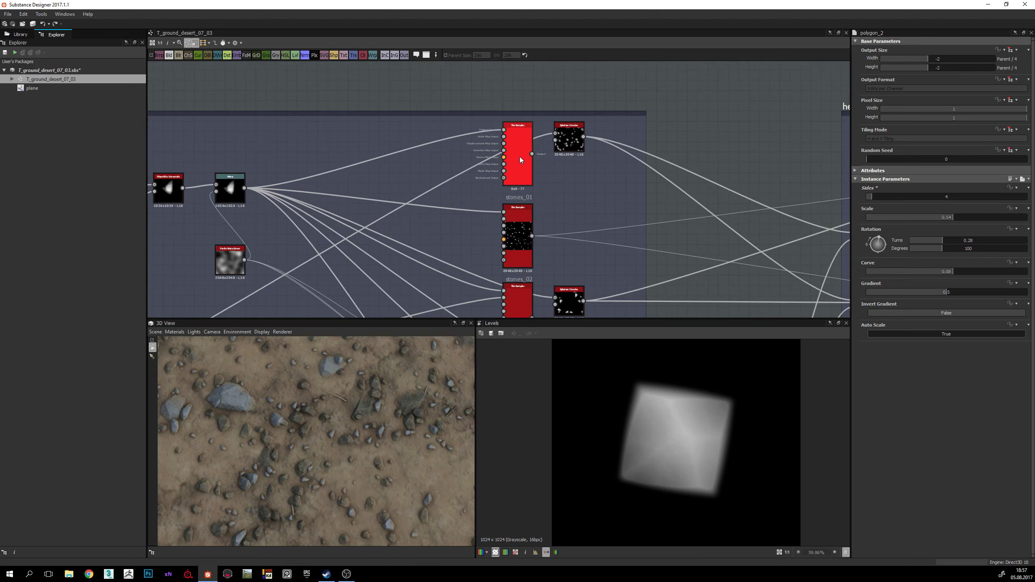
Step: Open the stones_01 Tile Sampler and zoom around its scattered pointed-stone output
{"action": "double_click", "coordinate": [523, 184]}
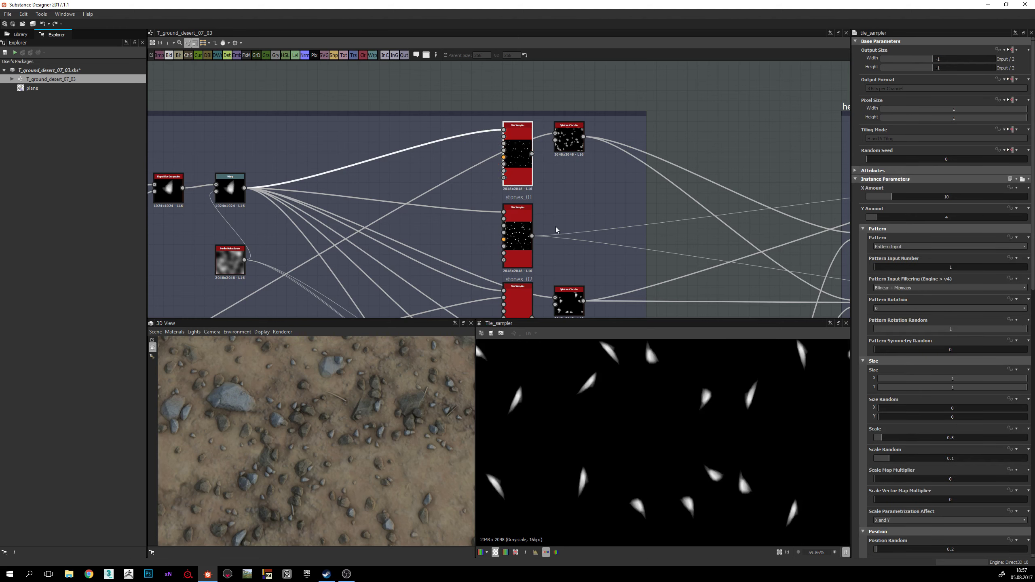
{"action": "middle_click_drag", "start_coordinate": [556, 230], "coordinate": [558, 198]}
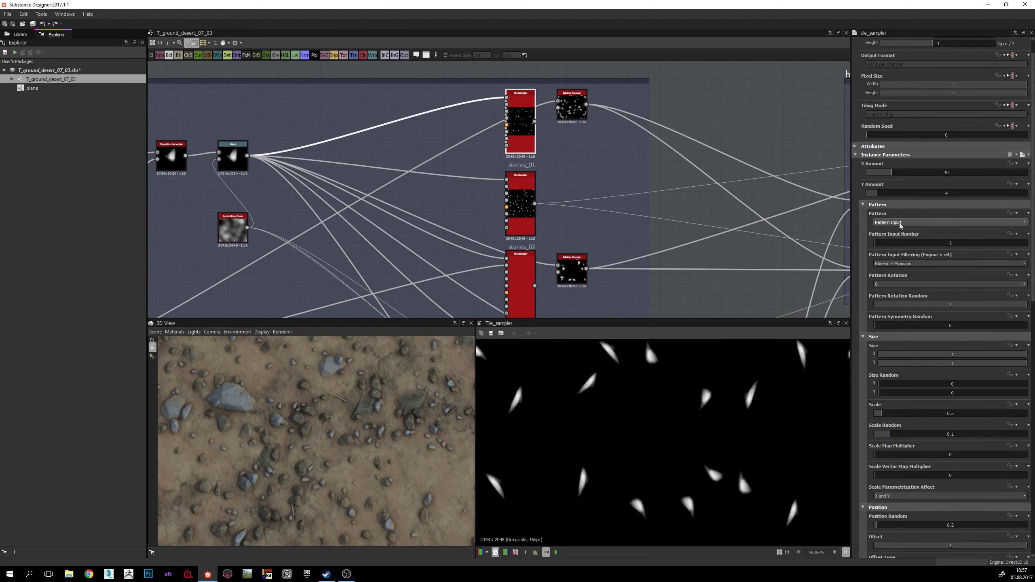
{"action": "scroll", "coordinate": [935, 442], "scroll_direction": "down", "scroll_amount": 2}
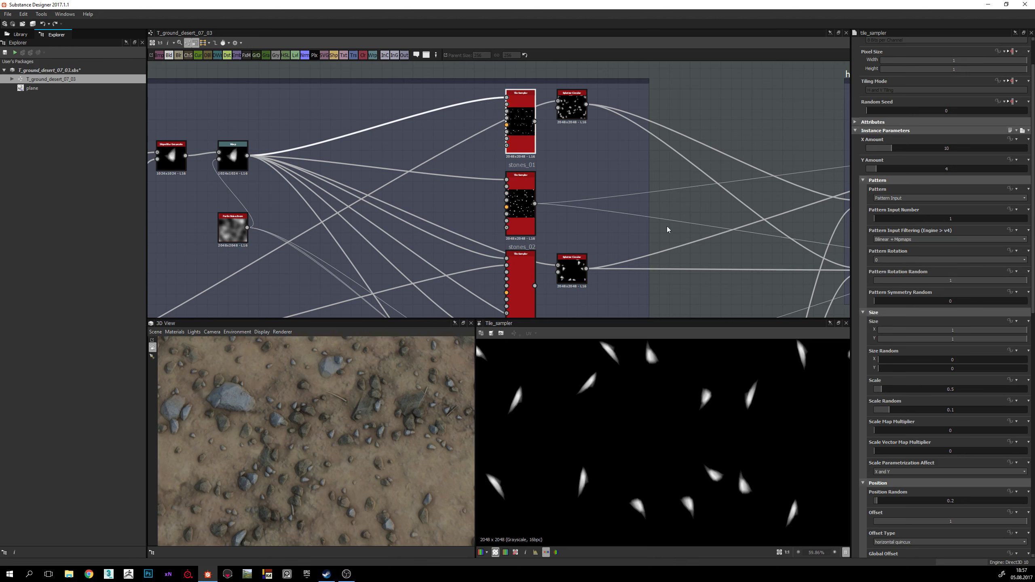
{"action": "scroll", "coordinate": [653, 222], "scroll_direction": "down", "scroll_amount": 1}
{"action": "scroll", "coordinate": [934, 331], "scroll_direction": "down", "scroll_amount": 1}
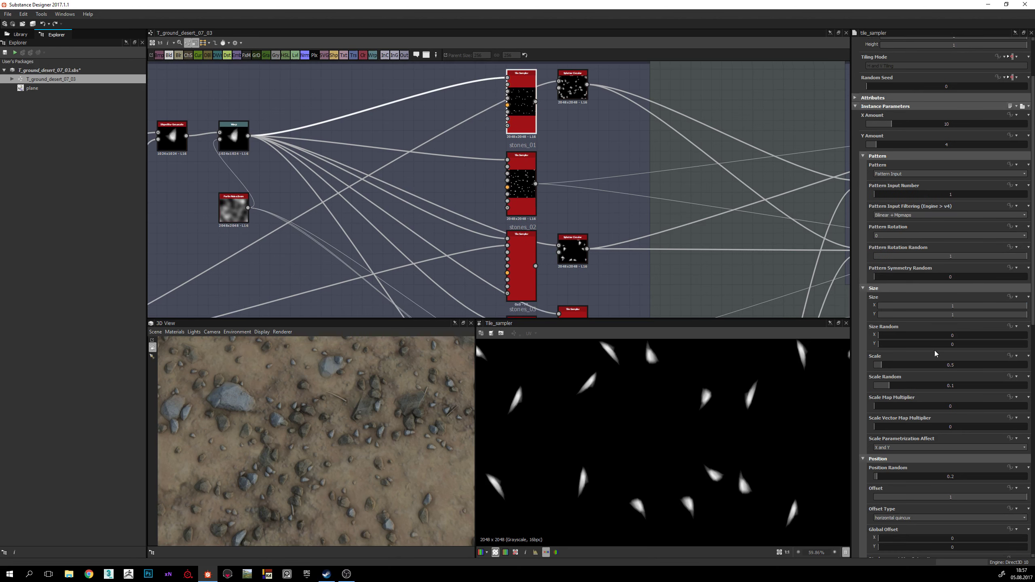
{"action": "scroll", "coordinate": [650, 443], "scroll_direction": "down", "scroll_amount": 3}
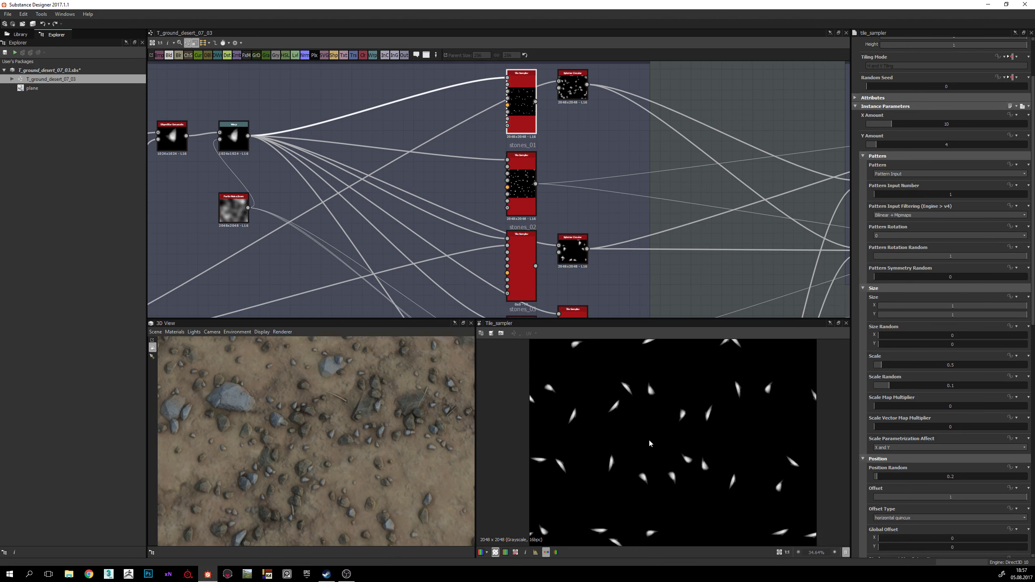
{"action": "middle_click_drag", "start_coordinate": [665, 416], "coordinate": [660, 441]}
{"action": "scroll", "coordinate": [660, 440], "scroll_direction": "down", "scroll_amount": 2}
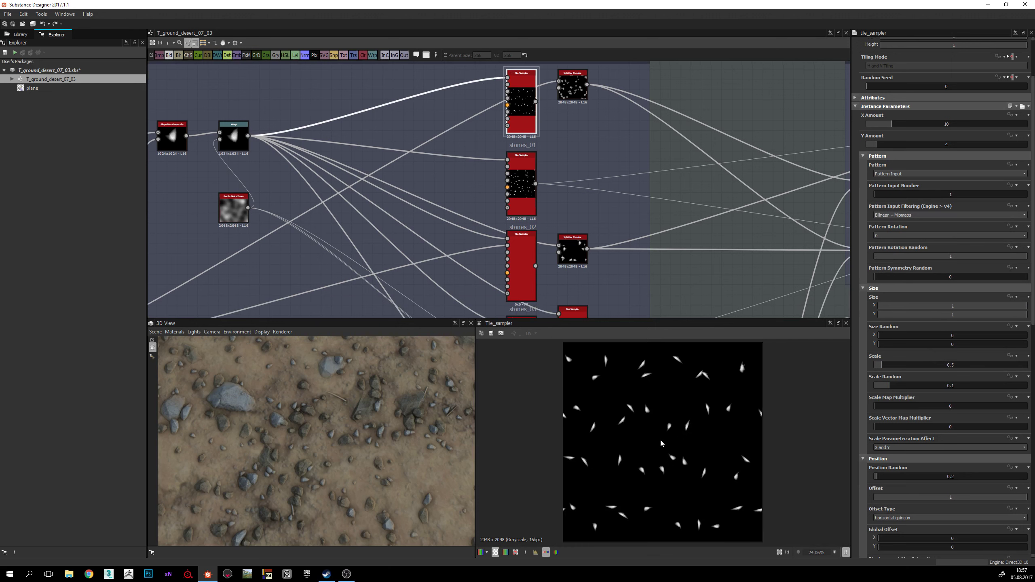
{"action": "scroll", "coordinate": [661, 440], "scroll_direction": "up", "scroll_amount": 2}
{"action": "scroll", "coordinate": [691, 425], "scroll_direction": "up", "scroll_amount": 2}
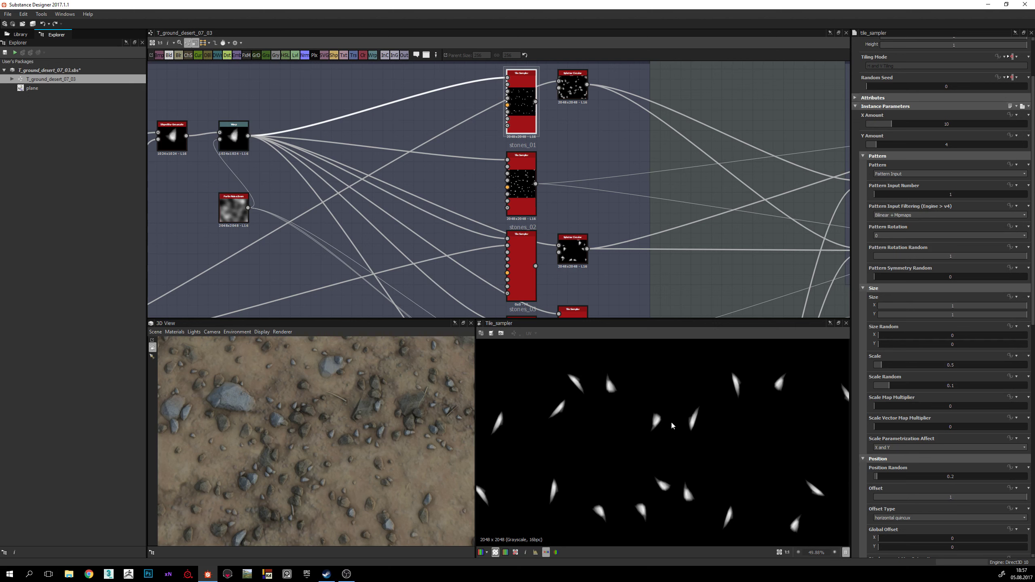
Step: Frame stones_01's inputs and review the Pattern list, keeping Pattern Input
{"action": "middle_click_drag", "start_coordinate": [499, 145], "coordinate": [501, 161]}
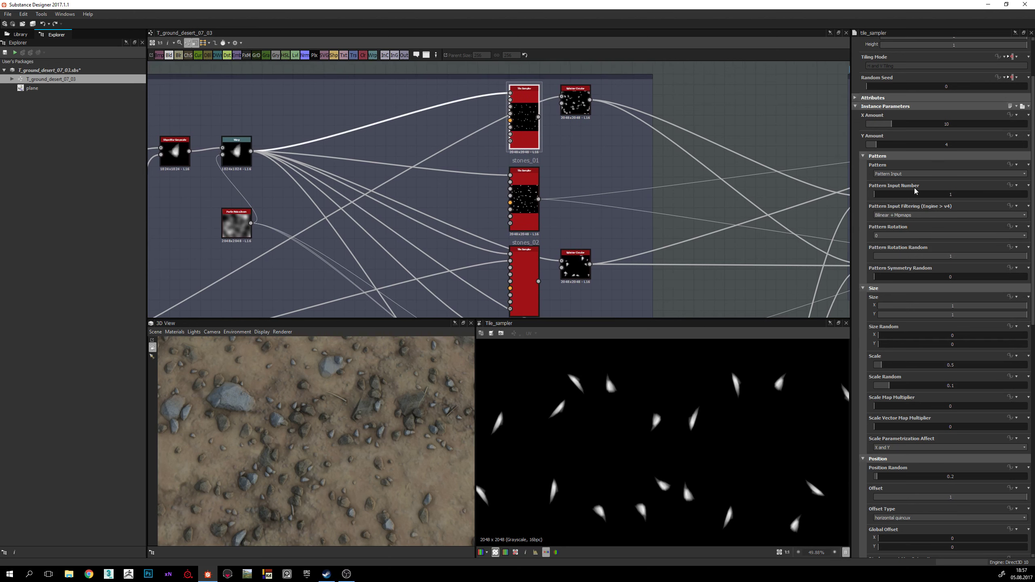
{"action": "middle_click_drag", "start_coordinate": [529, 173], "coordinate": [534, 186]}
{"action": "middle_click_drag", "start_coordinate": [615, 180], "coordinate": [616, 218]}
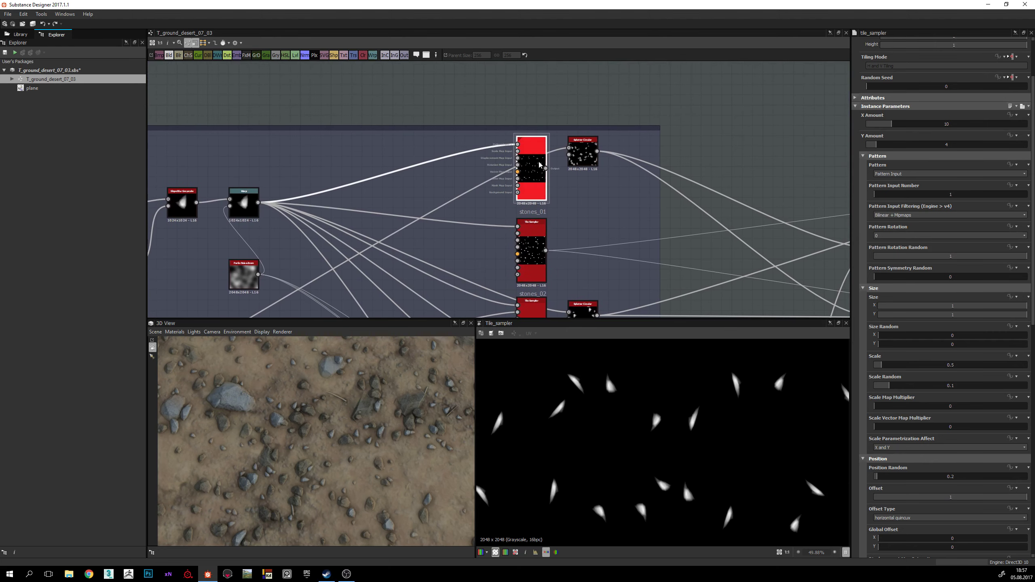
{"action": "middle_click_drag", "start_coordinate": [567, 124], "coordinate": [566, 132]}
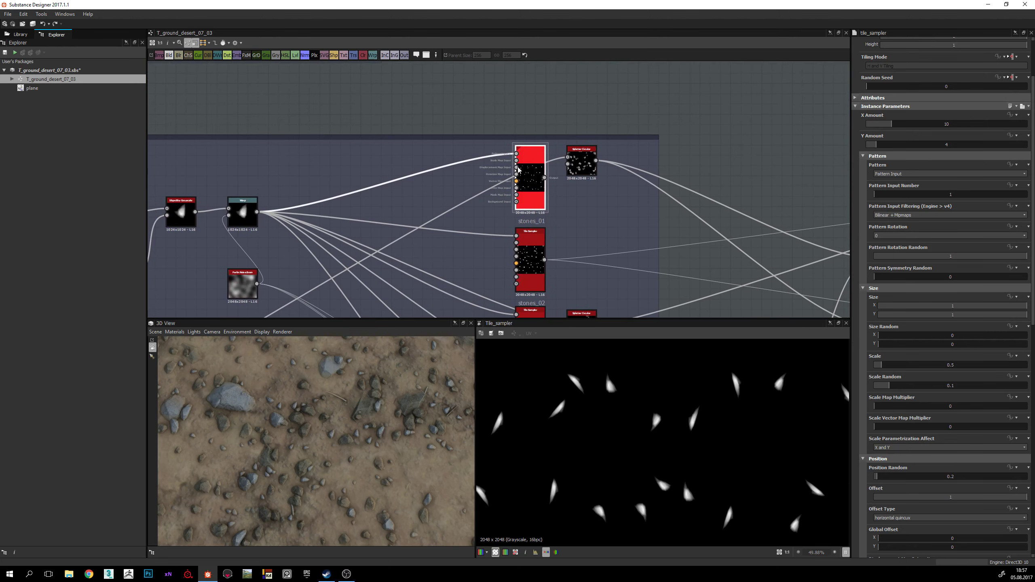
{"action": "scroll", "coordinate": [567, 132], "scroll_direction": "up", "scroll_amount": 2}
{"action": "middle_click_drag", "start_coordinate": [531, 208], "coordinate": [539, 179]}
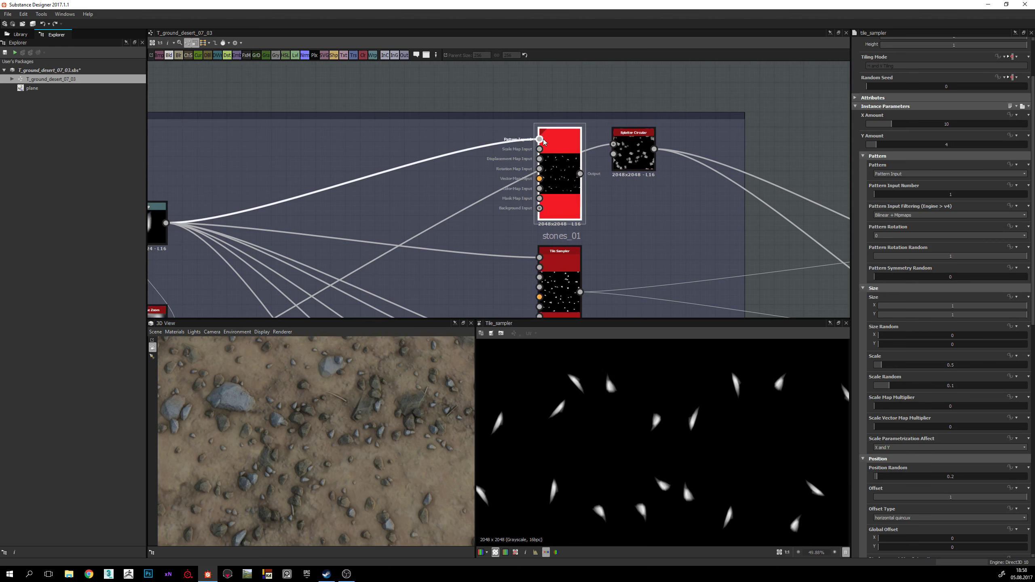
{"action": "middle_click_drag", "start_coordinate": [512, 162], "coordinate": [560, 178]}
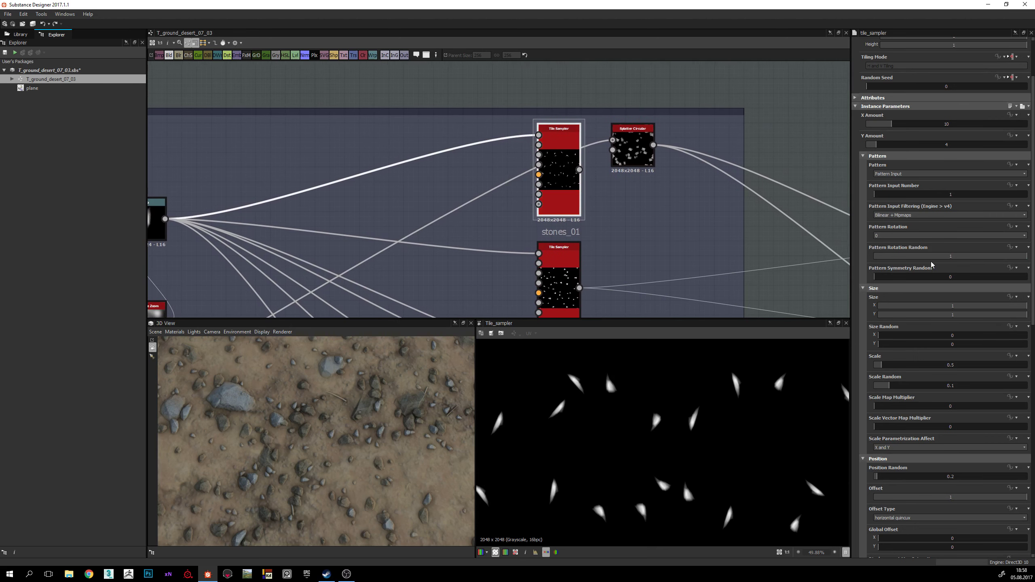
{"action": "left_click", "coordinate": [888, 174]}
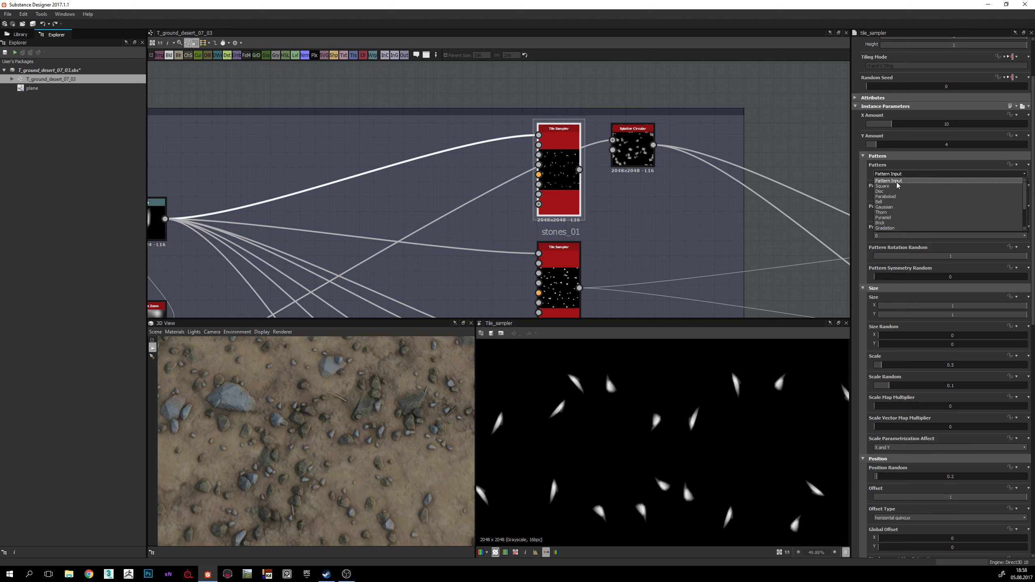
{"action": "left_click", "coordinate": [778, 190]}
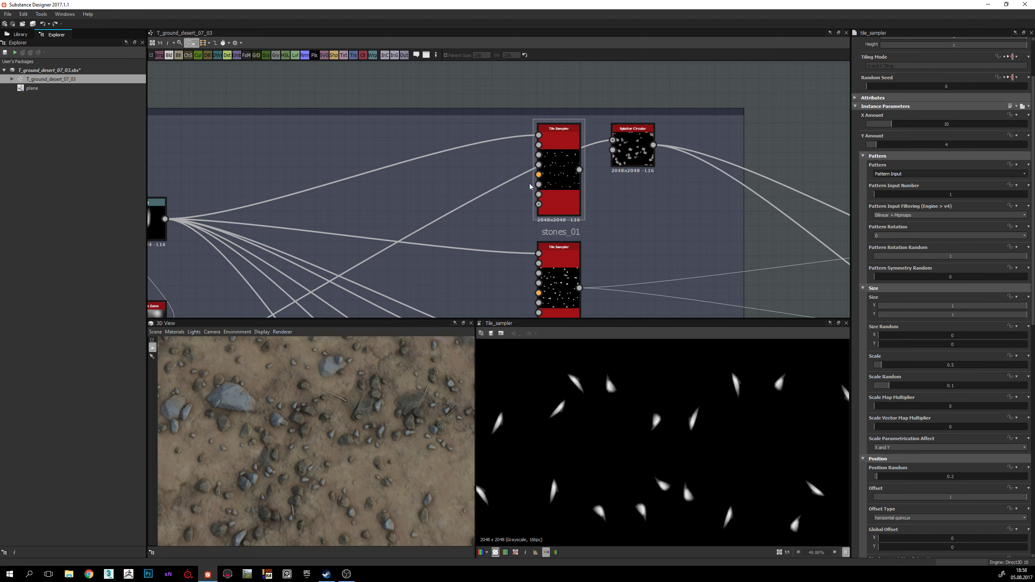
Step: Pan past the Slope Blur, Warp and Perlin Noise nodes to the stone Tile Sampler column
{"action": "middle_click_drag", "start_coordinate": [473, 191], "coordinate": [547, 186]}
{"action": "middle_click_drag", "start_coordinate": [612, 211], "coordinate": [572, 219]}
{"action": "middle_click_drag", "start_coordinate": [186, 241], "coordinate": [324, 219]}
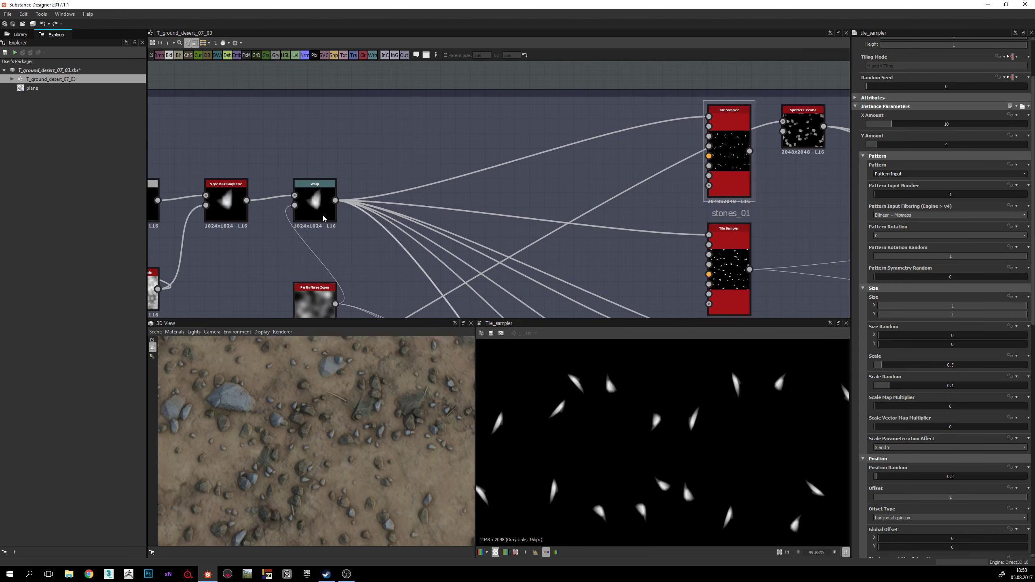
{"action": "middle_click_drag", "start_coordinate": [476, 220], "coordinate": [430, 213]}
{"action": "middle_click_drag", "start_coordinate": [707, 181], "coordinate": [549, 212]}
{"action": "scroll", "coordinate": [559, 228], "scroll_direction": "down", "scroll_amount": 1}
{"action": "middle_click_drag", "start_coordinate": [577, 258], "coordinate": [577, 176]}
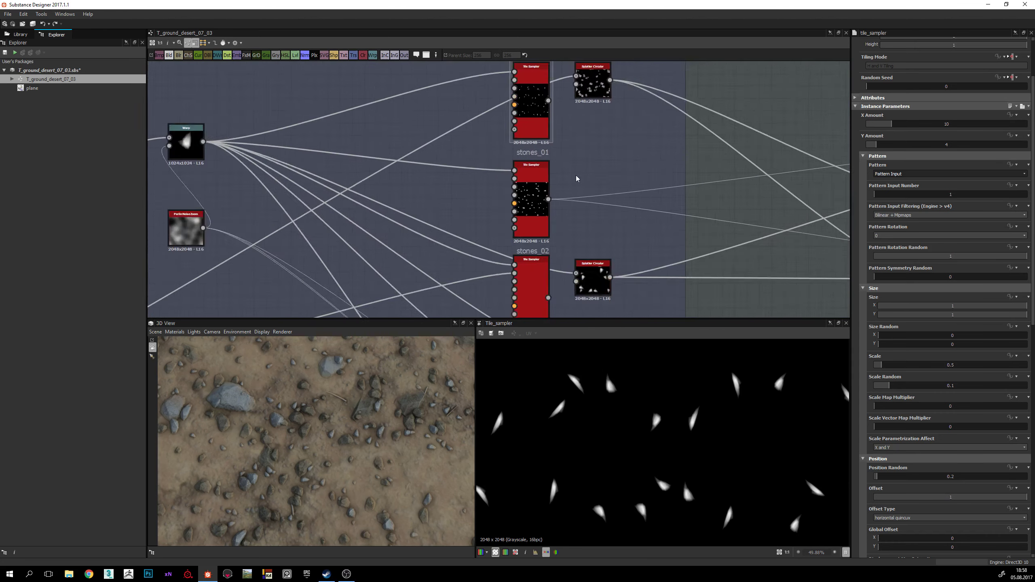
{"action": "scroll", "coordinate": [576, 178], "scroll_direction": "down", "scroll_amount": 1}
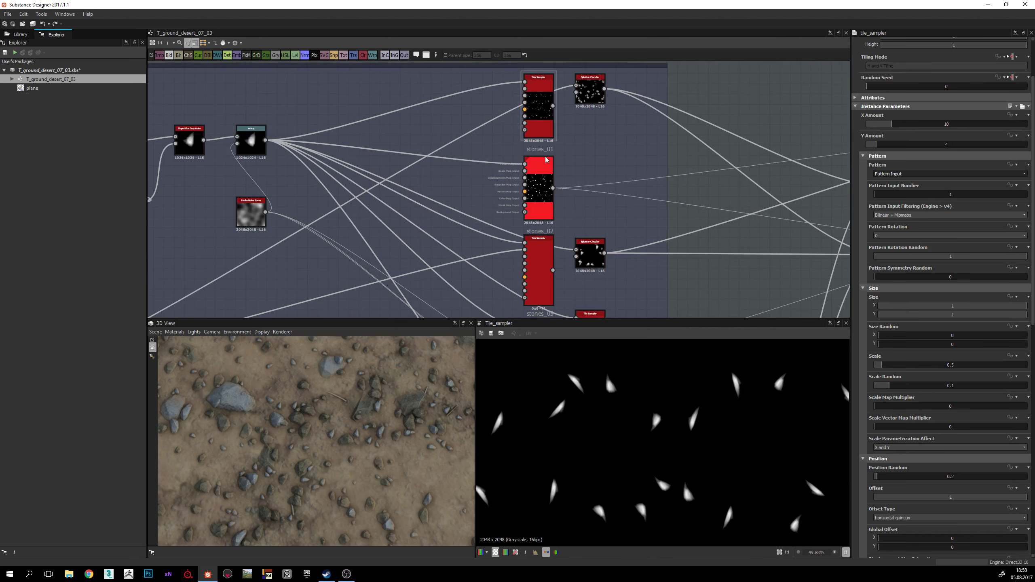
Step: Preview the stones_01 and next stone Tile Sampler outputs
{"action": "left_click", "coordinate": [541, 126]}
{"action": "scroll", "coordinate": [662, 424], "scroll_direction": "down", "scroll_amount": 3}
{"action": "mouse_move", "coordinate": [663, 426]}
{"action": "middle_mouse_down"}
{"action": "mouse_move", "coordinate": [661, 438]}
{"action": "mouse_move", "coordinate": [658, 426]}
{"action": "middle_mouse_up"}
{"action": "scroll", "coordinate": [657, 426], "scroll_direction": "down", "scroll_amount": 2}
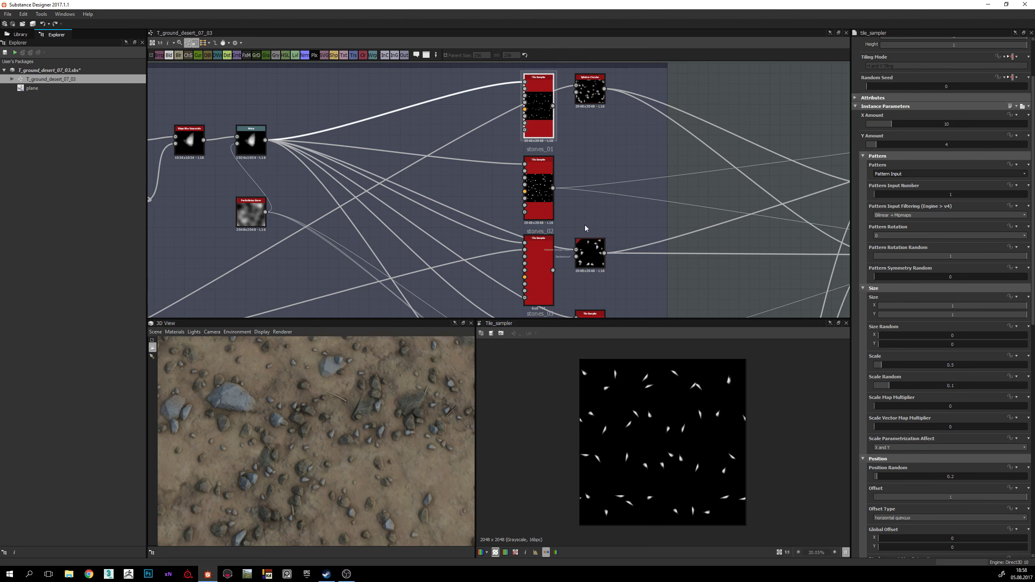
{"action": "left_click", "coordinate": [539, 192]}
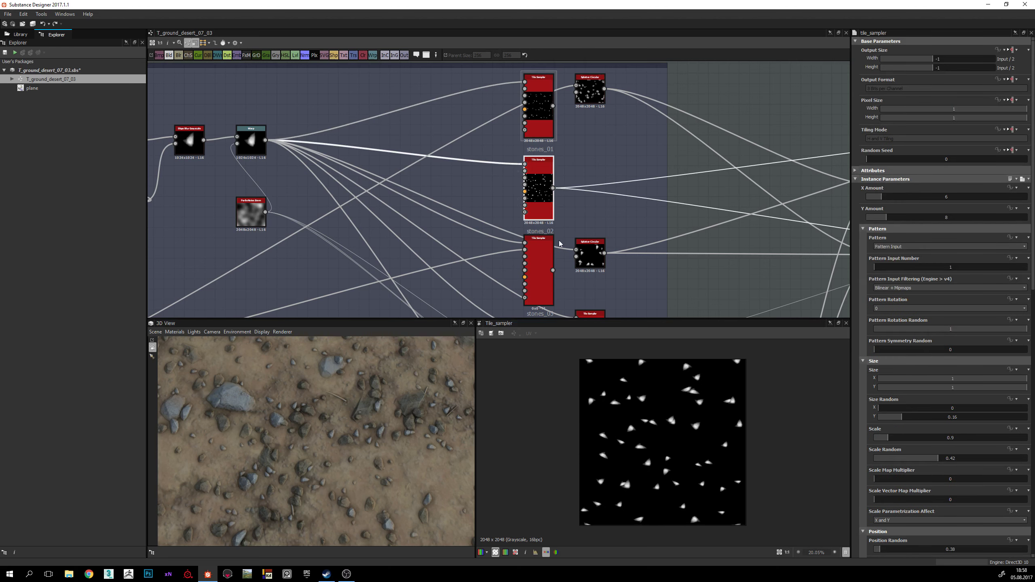
{"action": "middle_click_drag", "start_coordinate": [543, 268], "coordinate": [545, 220]}
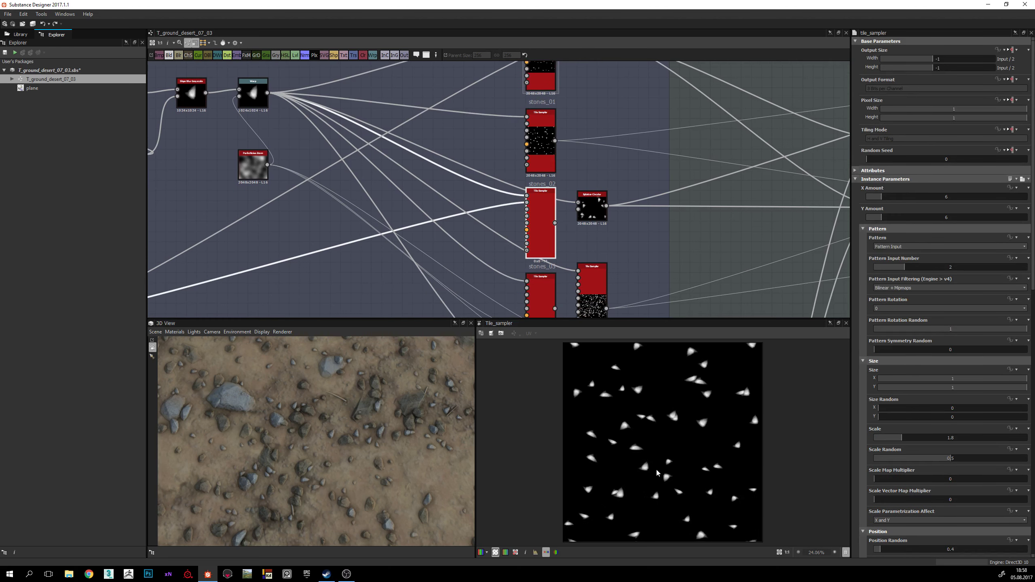
{"action": "scroll", "coordinate": [658, 473], "scroll_direction": "up", "scroll_amount": 1}
{"action": "middle_click_drag", "start_coordinate": [547, 285], "coordinate": [551, 197]}
{"action": "scroll", "coordinate": [550, 197], "scroll_direction": "down", "scroll_amount": 2}
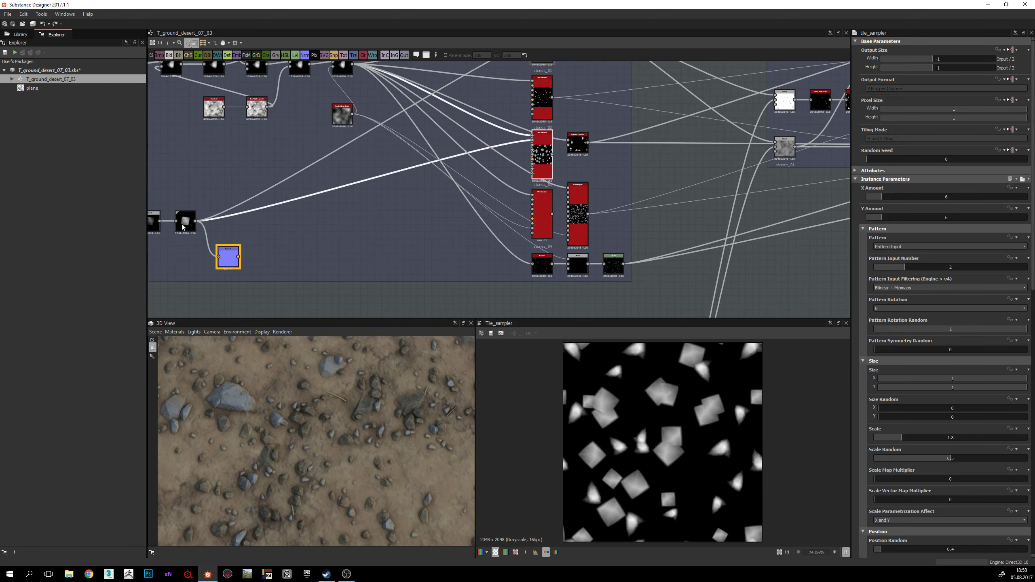
Step: Preview the small shard-scatter Tile Sampler and look over the neighbouring stone nodes
{"action": "left_click", "coordinate": [545, 205]}
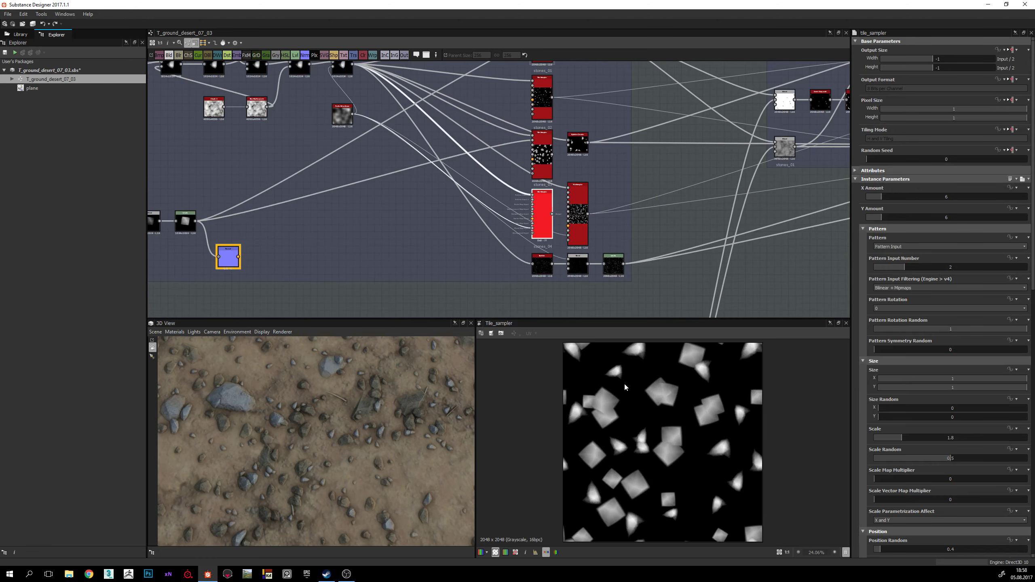
{"action": "scroll", "coordinate": [632, 455], "scroll_direction": "up", "scroll_amount": 1}
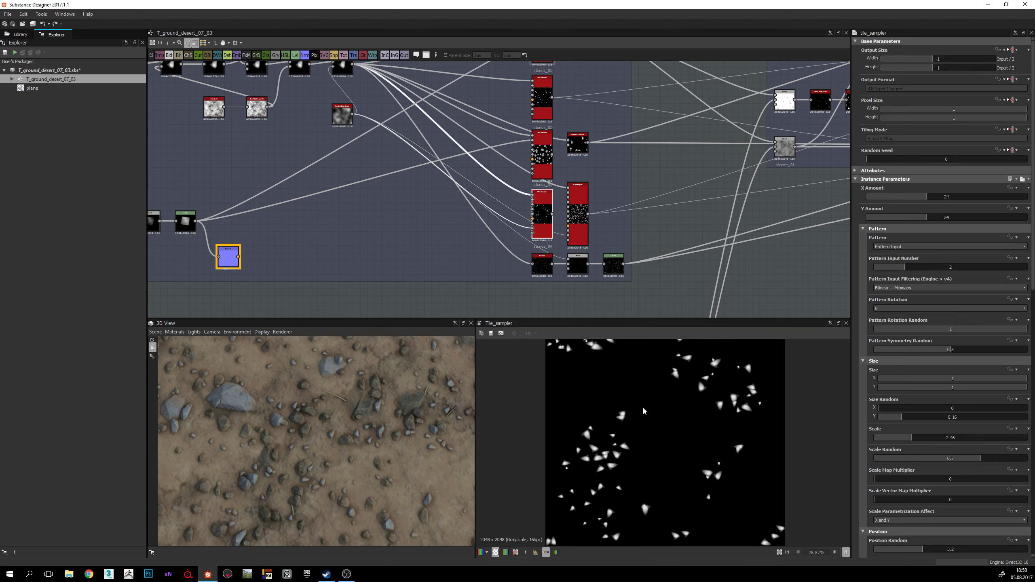
{"action": "middle_click_drag", "start_coordinate": [544, 171], "coordinate": [539, 131]}
{"action": "middle_click_drag", "start_coordinate": [524, 178], "coordinate": [534, 246]}
{"action": "scroll", "coordinate": [534, 249], "scroll_direction": "up", "scroll_amount": 5}
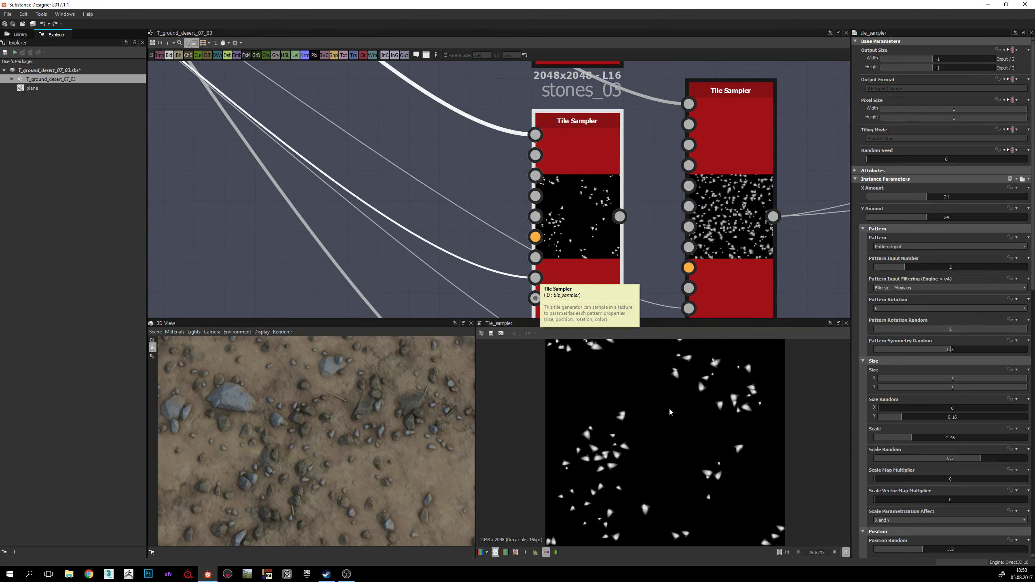
{"action": "scroll", "coordinate": [656, 447], "scroll_direction": "down", "scroll_amount": 2}
{"action": "middle_click_drag", "start_coordinate": [558, 221], "coordinate": [539, 238]}
{"action": "scroll", "coordinate": [539, 239], "scroll_direction": "down", "scroll_amount": 3}
Step: Preview stones_02's large soft square stones (6×6 amount, scale 1.8) enlarged in 2D
{"action": "left_click", "coordinate": [557, 93]}
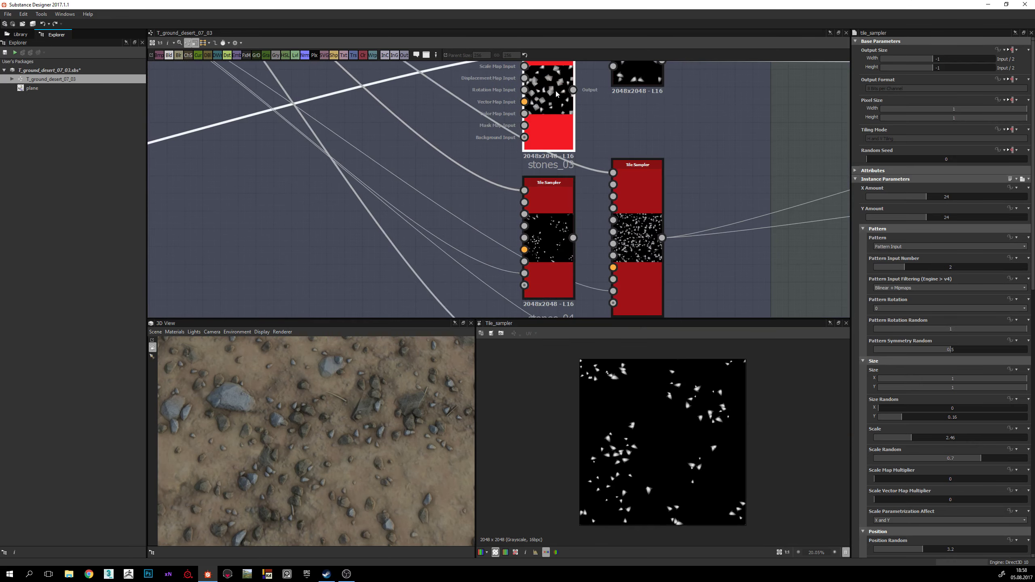
{"action": "middle_click_drag", "start_coordinate": [593, 157], "coordinate": [594, 274]}
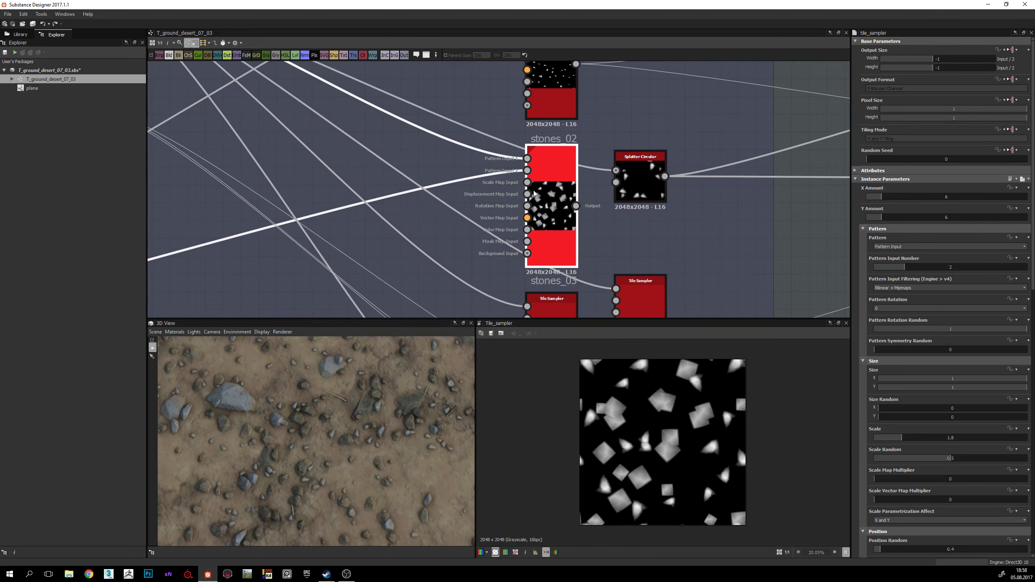
{"action": "middle_click_drag", "start_coordinate": [540, 149], "coordinate": [549, 181]}
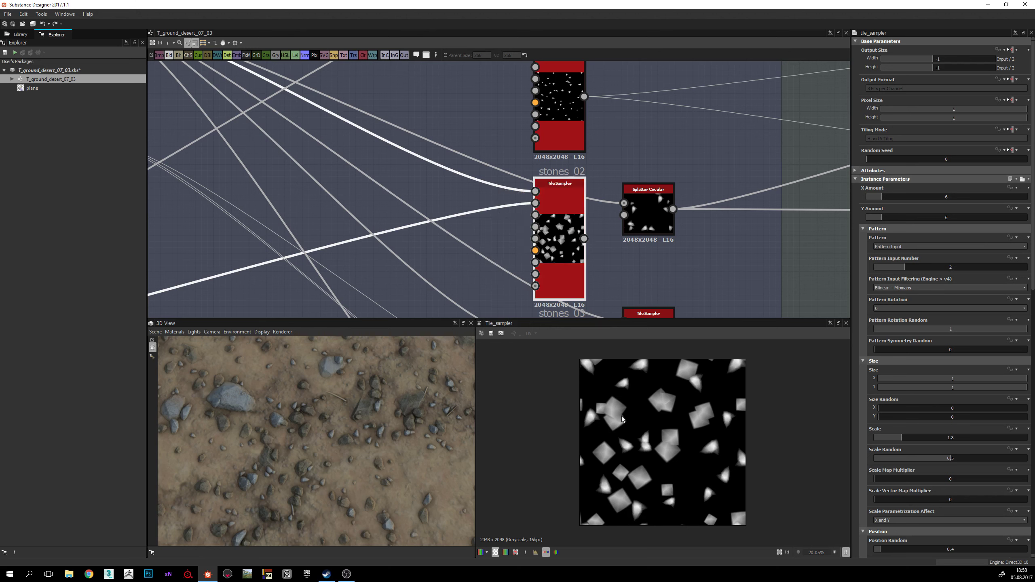
{"action": "scroll", "coordinate": [622, 419], "scroll_direction": "up", "scroll_amount": 5}
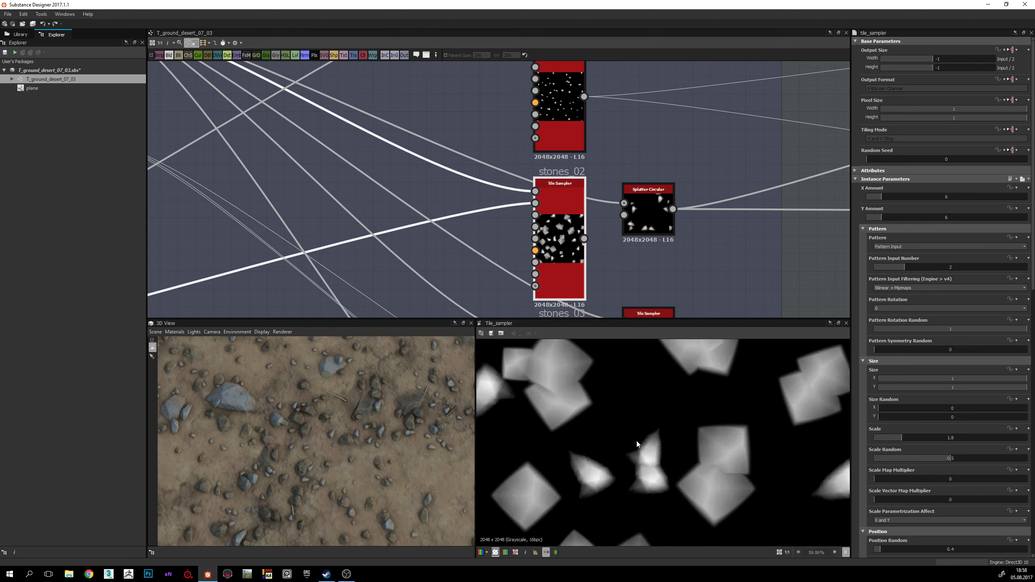
{"action": "middle_click_drag", "start_coordinate": [574, 376], "coordinate": [588, 403]}
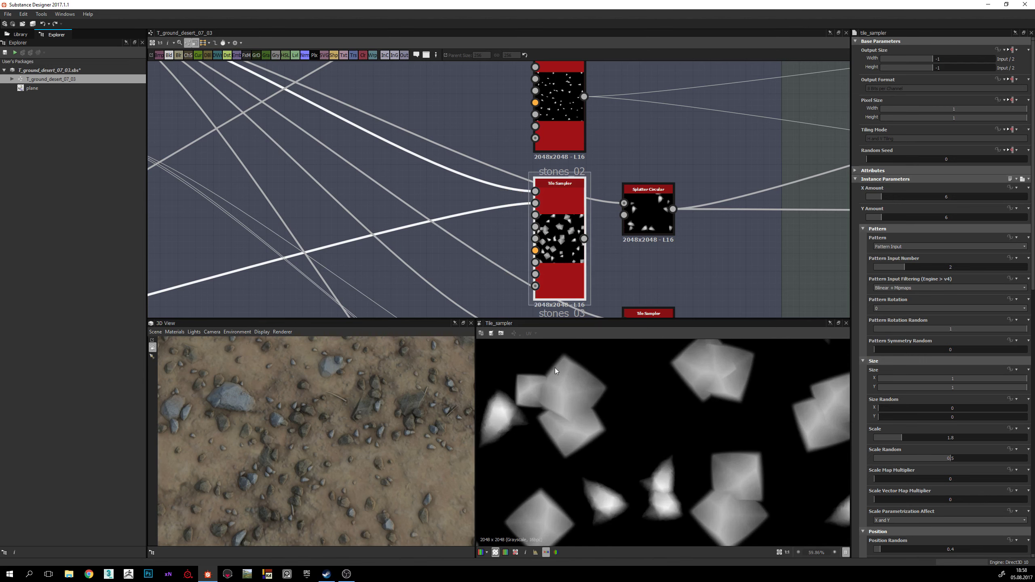
{"action": "scroll", "coordinate": [556, 220], "scroll_direction": "down", "scroll_amount": 4}
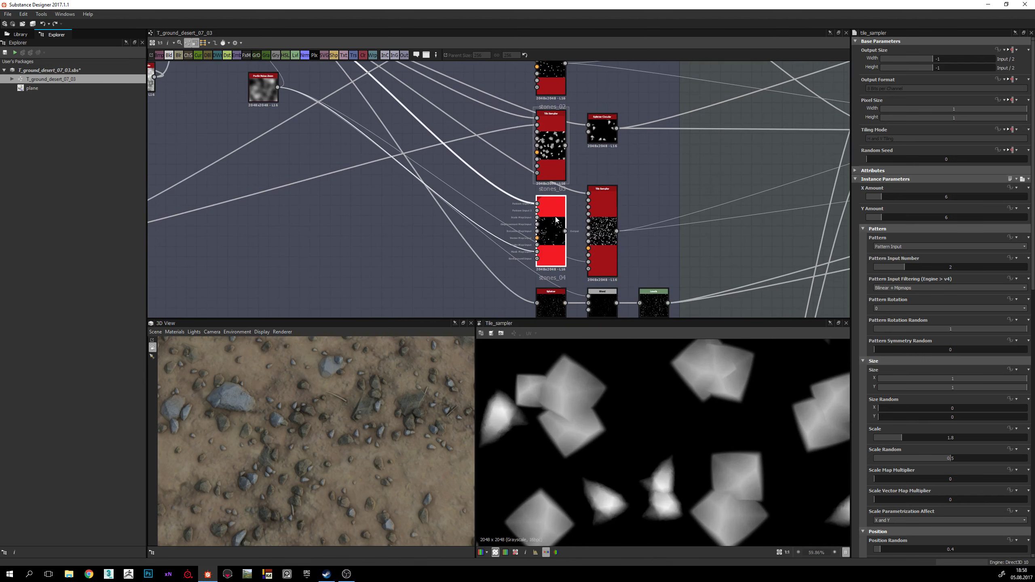
Step: Zoom in on stones_04 to read its inputs and its small shard scatter
{"action": "scroll", "coordinate": [639, 437], "scroll_direction": "down", "scroll_amount": 1}
{"action": "scroll", "coordinate": [533, 210], "scroll_direction": "up", "scroll_amount": 3}
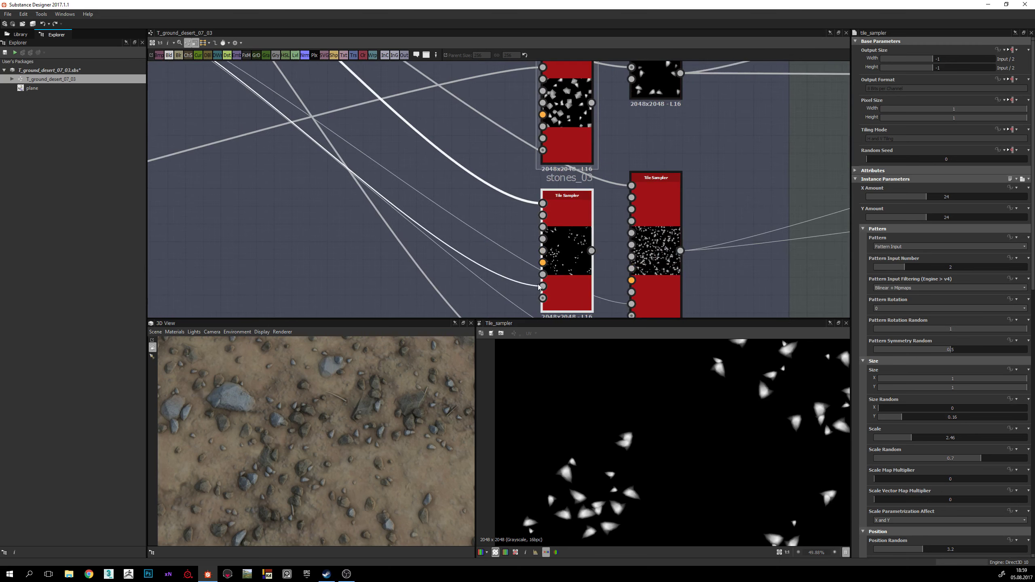
{"action": "middle_click_drag", "start_coordinate": [538, 285], "coordinate": [546, 256]}
{"action": "scroll", "coordinate": [552, 262], "scroll_direction": "up", "scroll_amount": 3}
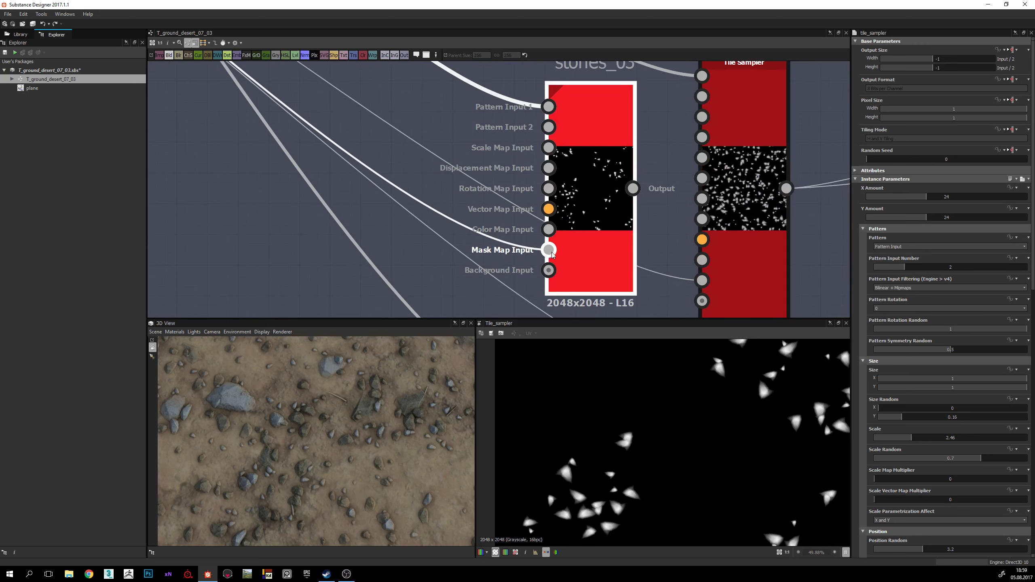
{"action": "scroll", "coordinate": [933, 439], "scroll_direction": "down", "scroll_amount": 2}
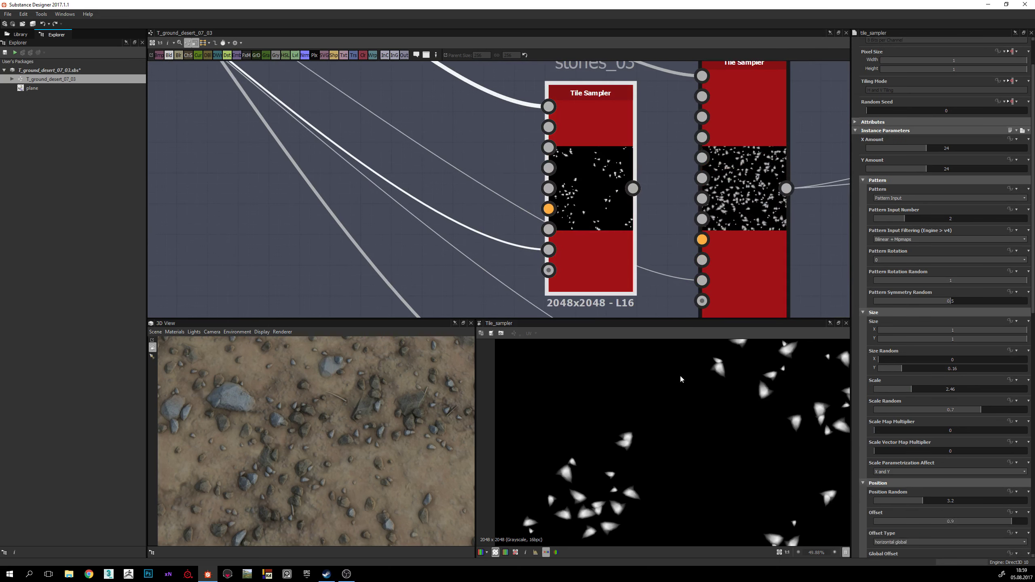
{"action": "scroll", "coordinate": [554, 246], "scroll_direction": "down", "scroll_amount": 3}
{"action": "scroll", "coordinate": [662, 426], "scroll_direction": "down", "scroll_amount": 3}
{"action": "middle_click_drag", "start_coordinate": [673, 428], "coordinate": [637, 427]}
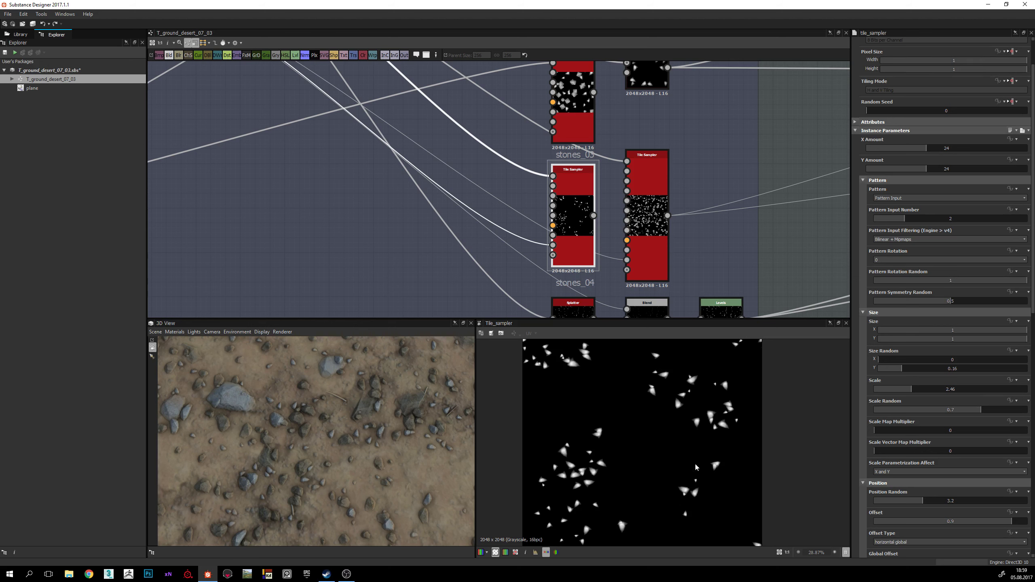
{"action": "scroll", "coordinate": [642, 454], "scroll_direction": "down", "scroll_amount": 4}
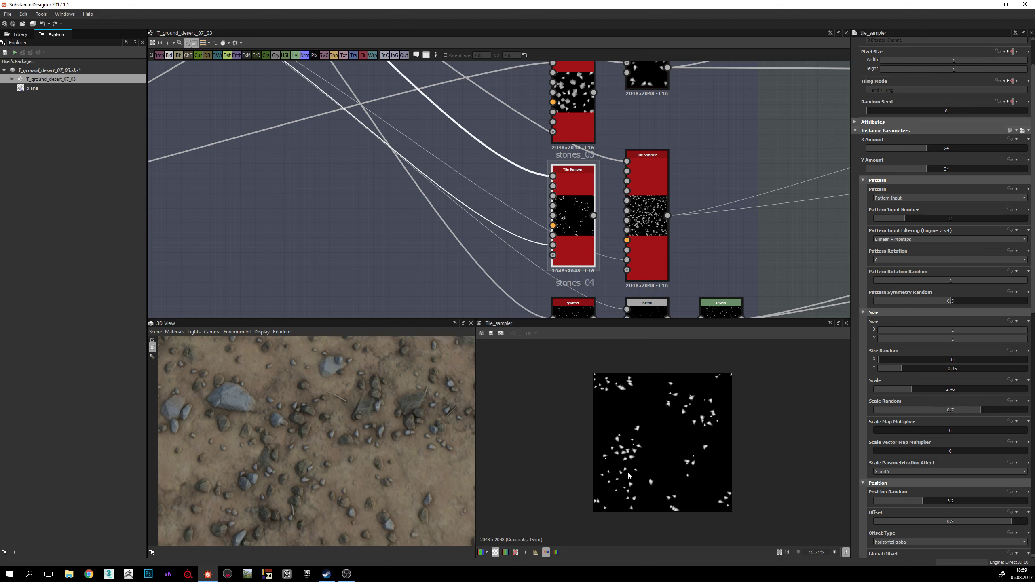
Step: Preview the neighbouring Tile Sampler's dense small-stone field and inspect it in 3D
{"action": "middle_click_drag", "start_coordinate": [635, 183], "coordinate": [593, 133]}
{"action": "left_click", "coordinate": [649, 234]}
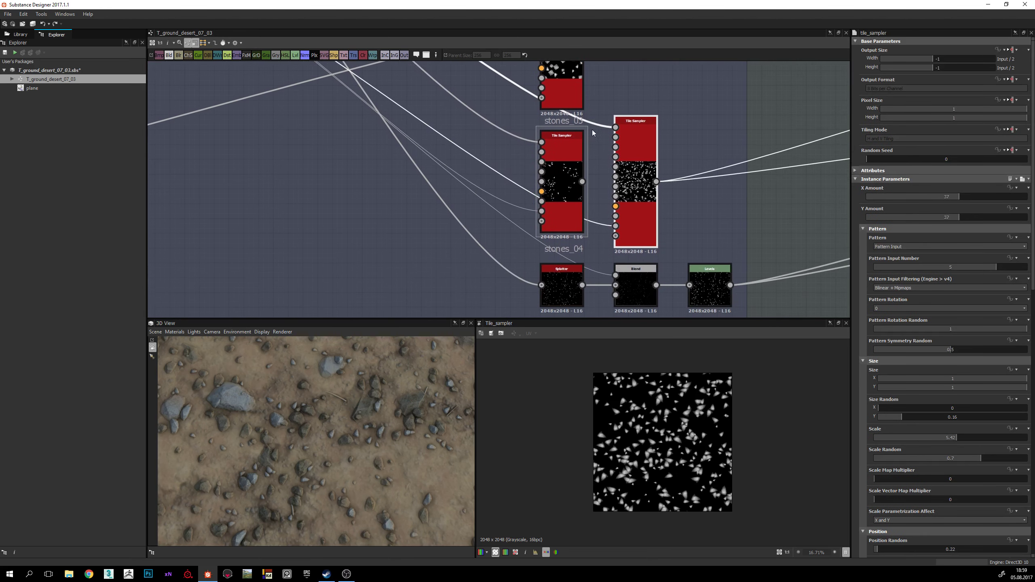
{"action": "scroll", "coordinate": [607, 191], "scroll_direction": "up", "scroll_amount": 2}
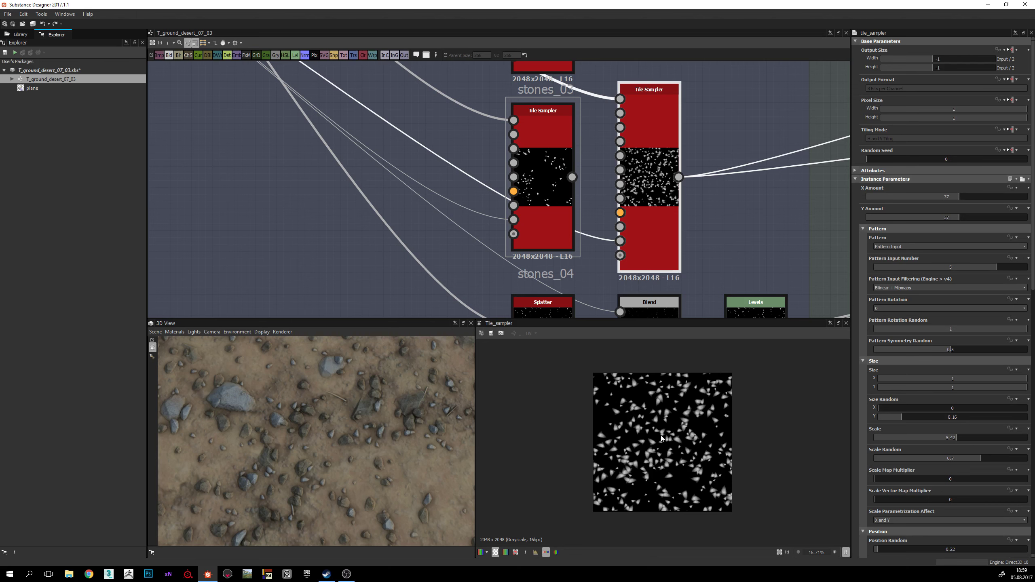
{"action": "middle_click_drag", "start_coordinate": [604, 215], "coordinate": [600, 231]}
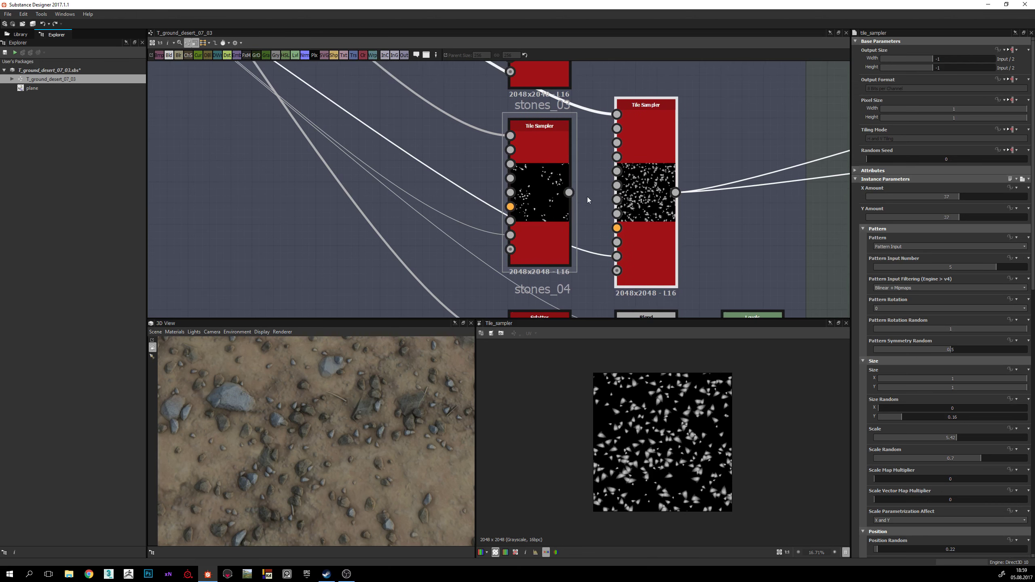
{"action": "left_click_drag", "start_coordinate": [352, 447], "coordinate": [345, 478]}
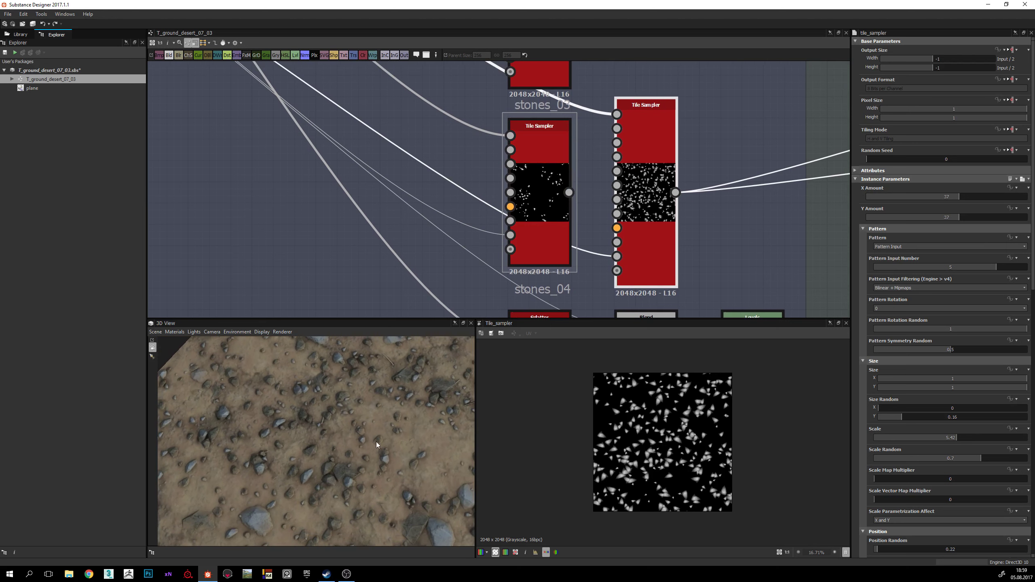
{"action": "left_click_drag", "start_coordinate": [364, 444], "coordinate": [422, 367]}
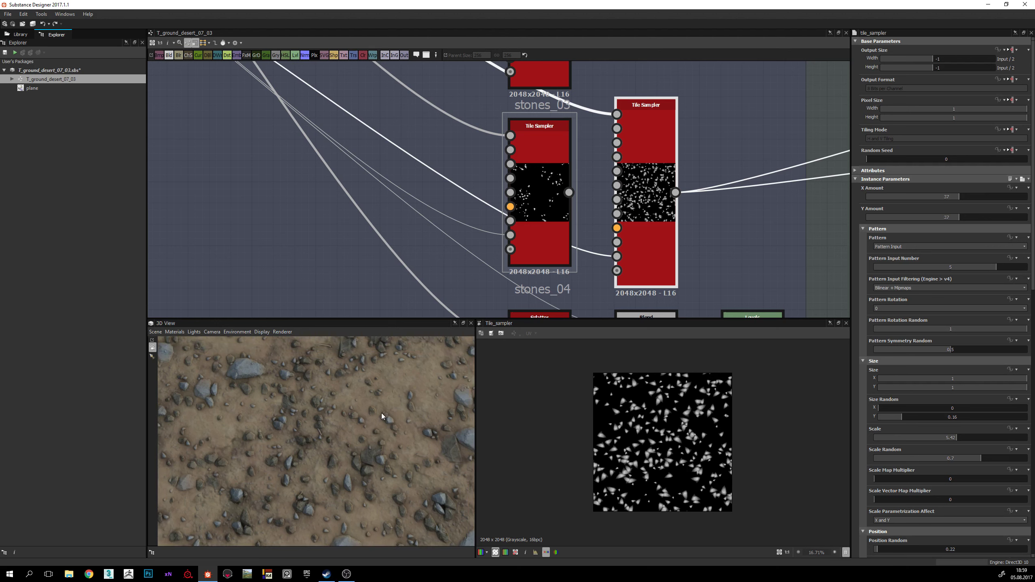
{"action": "left_click_drag", "start_coordinate": [386, 436], "coordinate": [372, 450]}
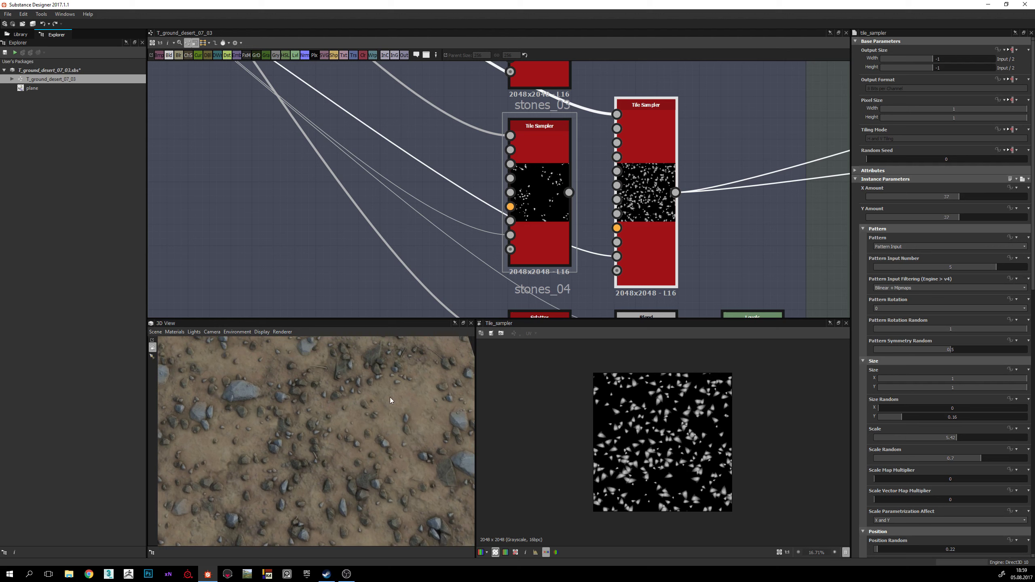
{"action": "left_click_drag", "start_coordinate": [371, 419], "coordinate": [381, 421]}
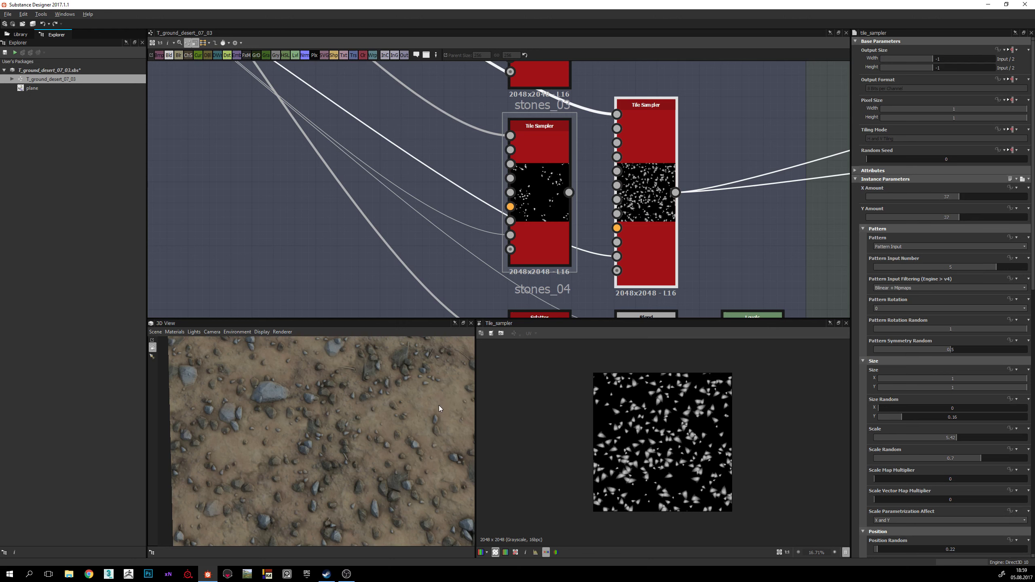
{"action": "left_click_drag", "start_coordinate": [438, 405], "coordinate": [442, 391]}
{"action": "left_click_drag", "start_coordinate": [388, 411], "coordinate": [372, 415]}
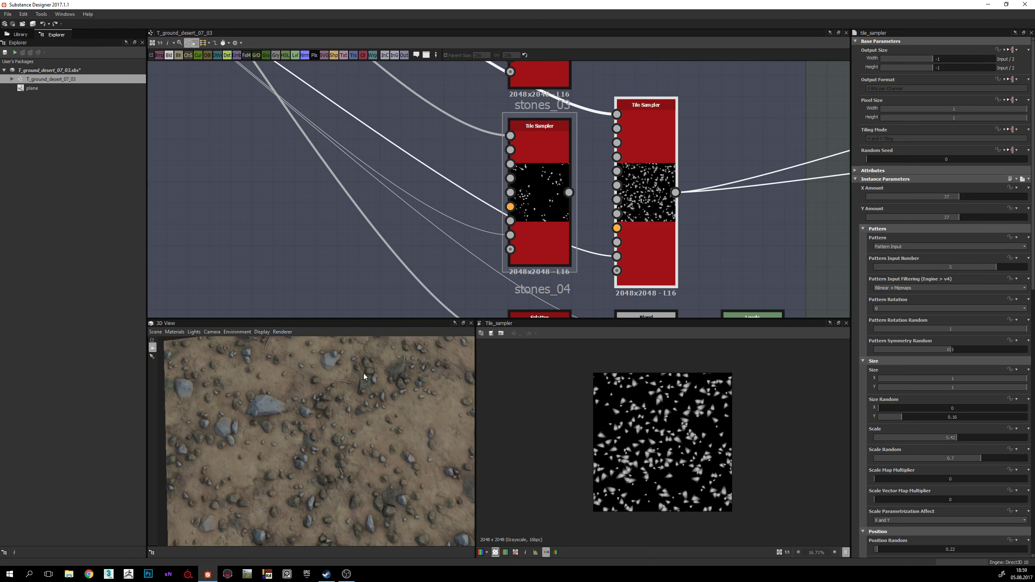
{"action": "left_click_drag", "start_coordinate": [380, 456], "coordinate": [373, 421]}
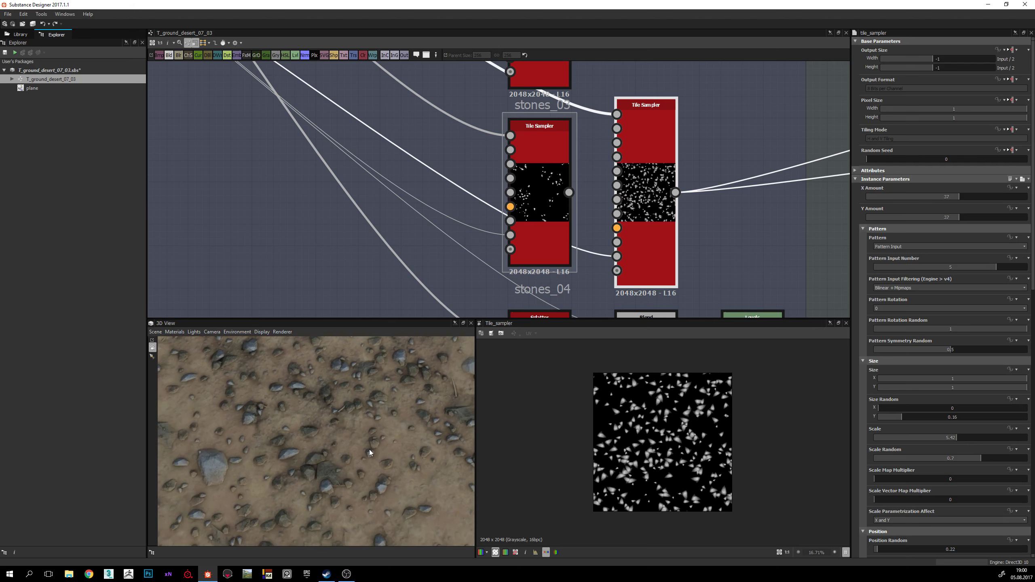
{"action": "left_click_drag", "start_coordinate": [372, 445], "coordinate": [393, 458]}
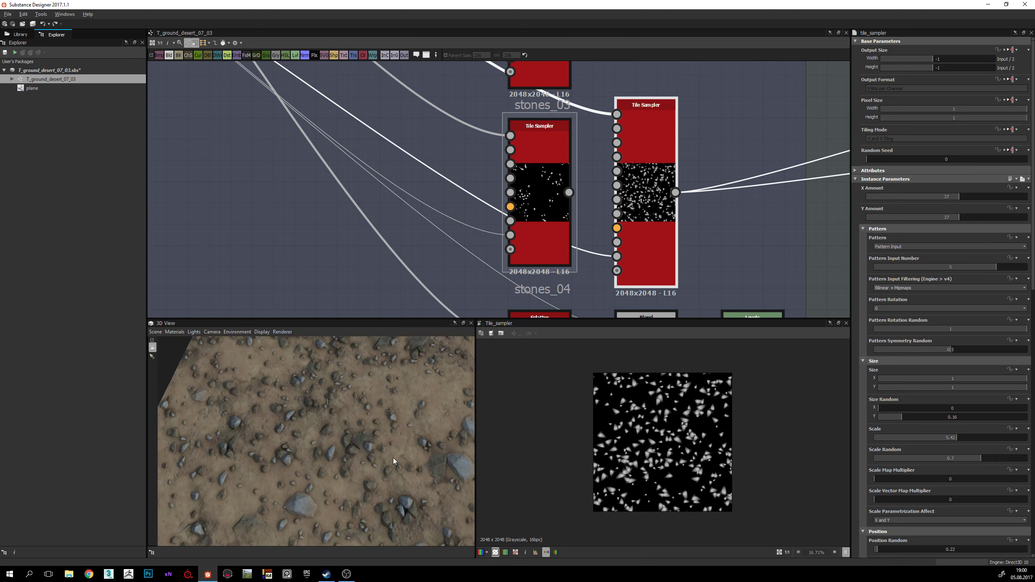
{"action": "left_click_drag", "start_coordinate": [332, 401], "coordinate": [341, 366]}
{"action": "scroll", "coordinate": [640, 178], "scroll_direction": "down", "scroll_amount": 4}
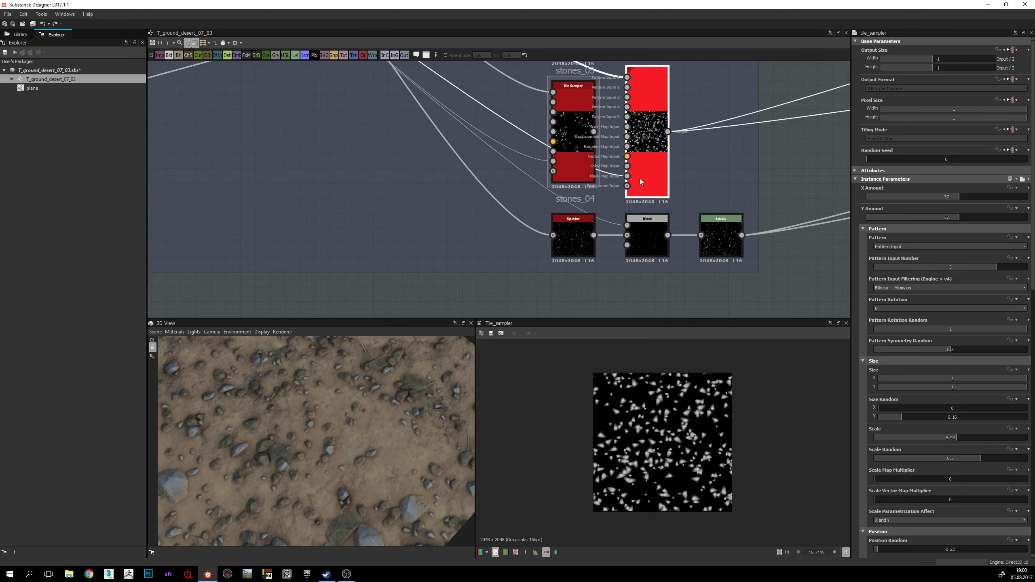
Step: Lower stones_04's Mask Map Threshold from 0.38 to 0.3 to scatter more small stones
{"action": "left_click", "coordinate": [585, 207]}
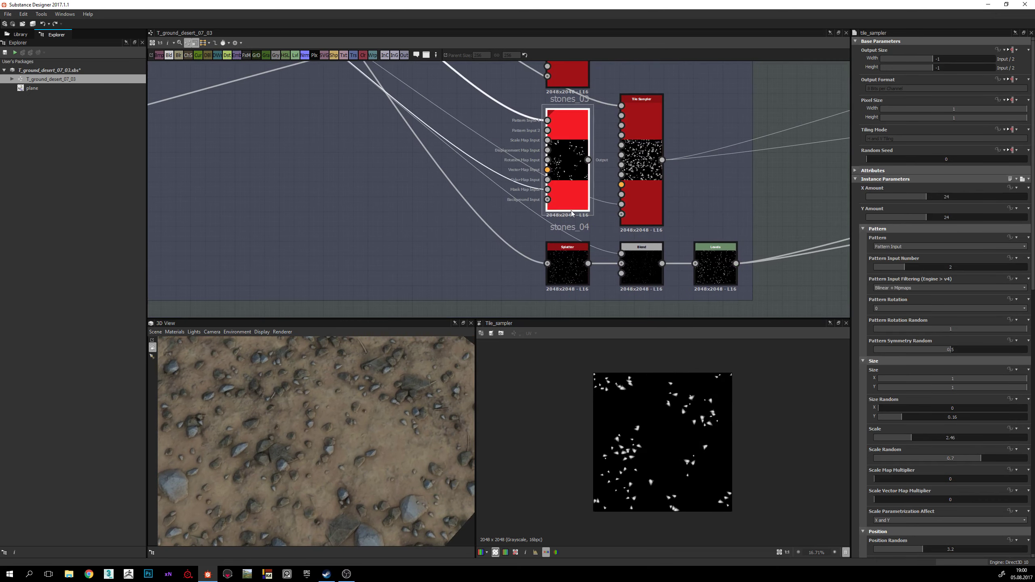
{"action": "middle_click_drag", "start_coordinate": [560, 199], "coordinate": [560, 212]}
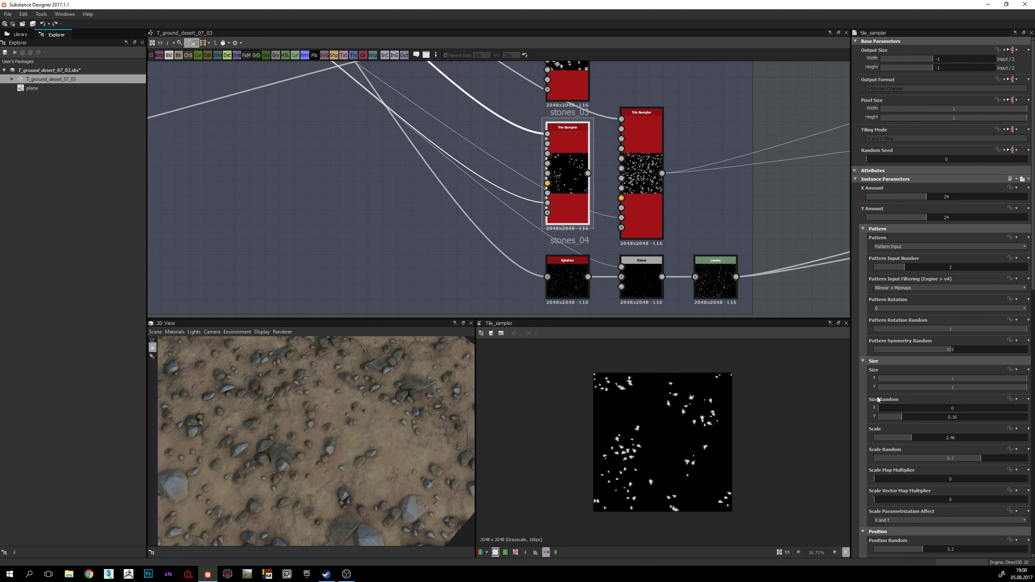
{"action": "scroll", "coordinate": [878, 399], "scroll_direction": "down", "scroll_amount": 5}
{"action": "scroll", "coordinate": [875, 411], "scroll_direction": "down", "scroll_amount": 14}
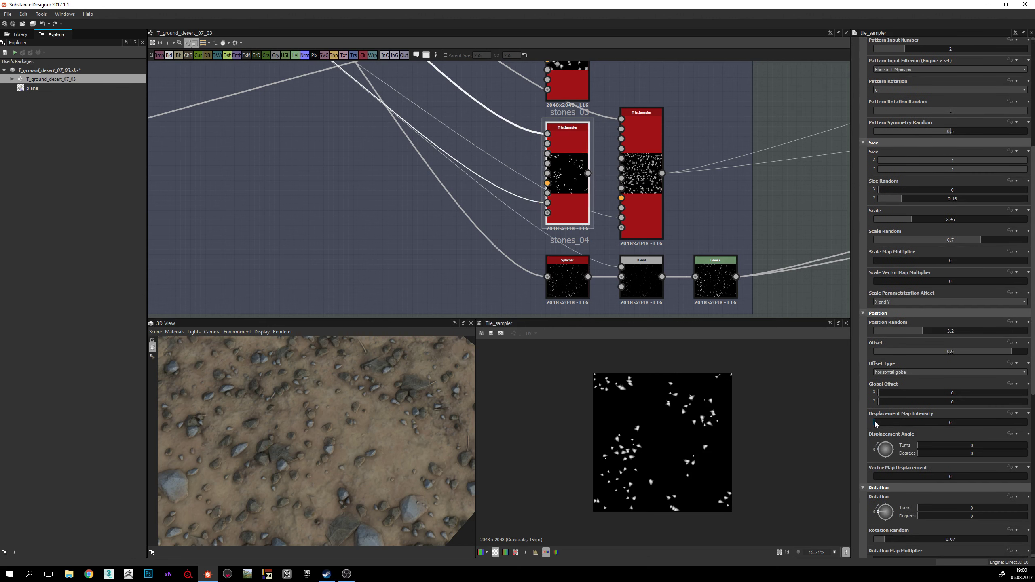
{"action": "scroll", "coordinate": [873, 481], "scroll_direction": "down", "scroll_amount": 1}
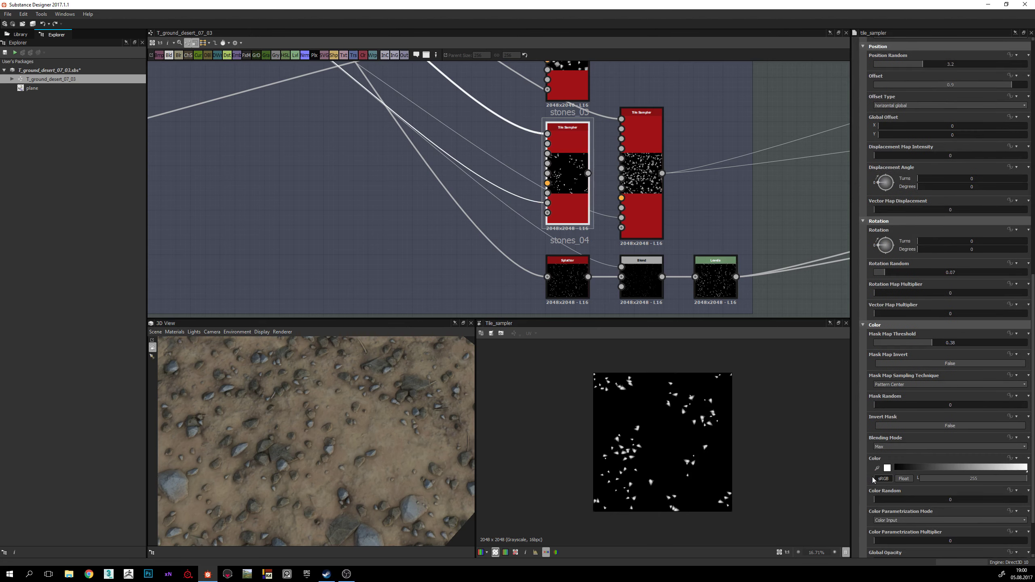
{"action": "scroll", "coordinate": [873, 481], "scroll_direction": "down", "scroll_amount": 2}
{"action": "scroll", "coordinate": [870, 491], "scroll_direction": "up", "scroll_amount": 2}
{"action": "scroll", "coordinate": [870, 492], "scroll_direction": "up", "scroll_amount": 1}
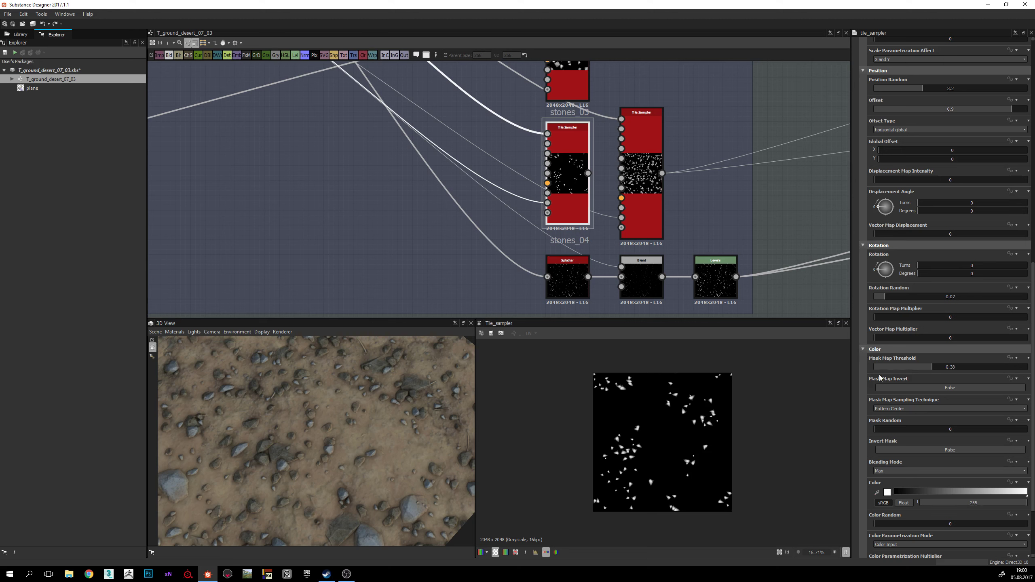
{"action": "mouse_move", "coordinate": [937, 370]}
{"action": "left_mouse_down"}
{"action": "mouse_move", "coordinate": [893, 370]}
{"action": "mouse_move", "coordinate": [920, 370]}
{"action": "left_mouse_up"}
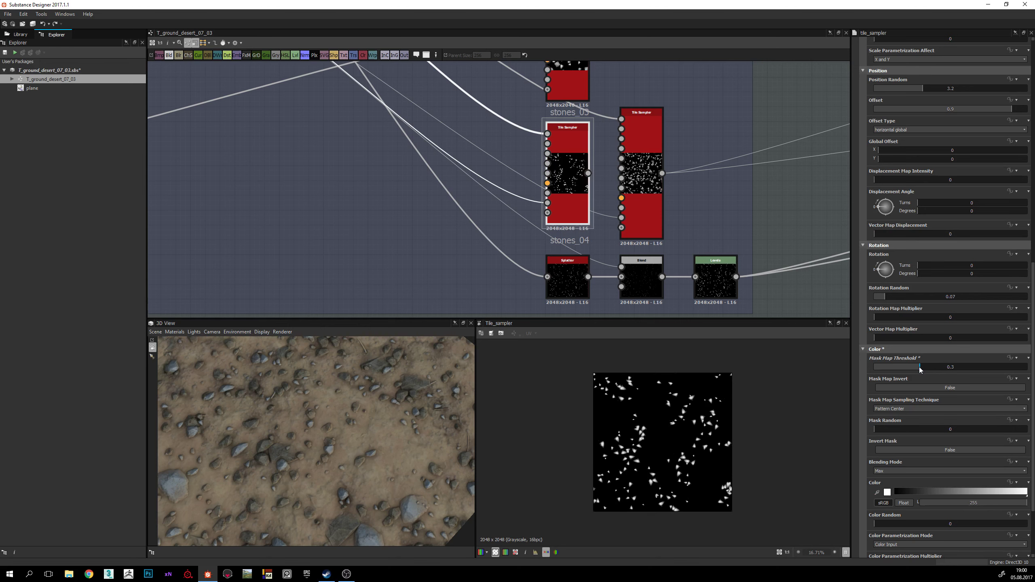
{"action": "middle_click_drag", "start_coordinate": [474, 150], "coordinate": [617, 224]}
{"action": "scroll", "coordinate": [617, 262], "scroll_direction": "down", "scroll_amount": 2}
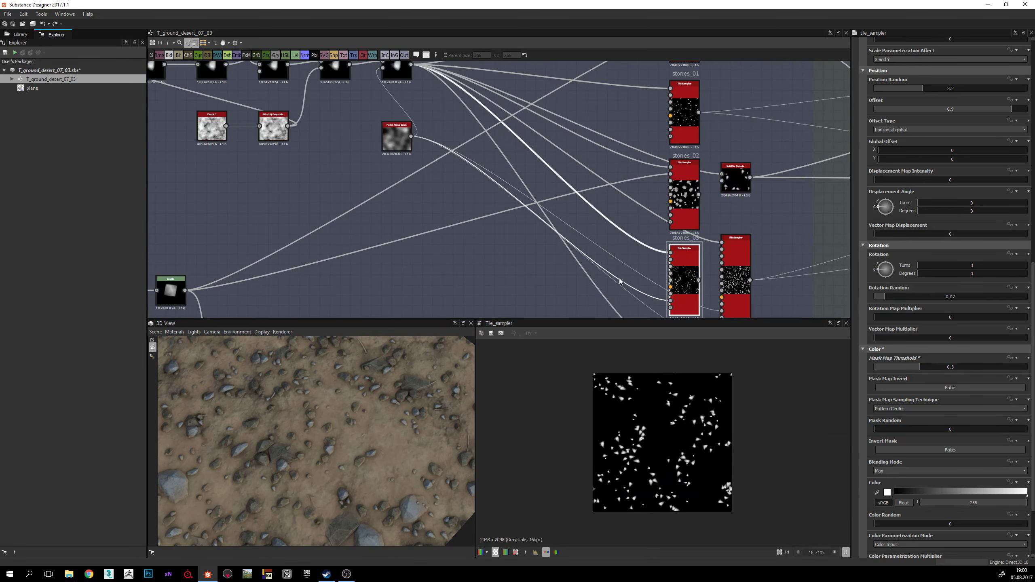
{"action": "left_click", "coordinate": [407, 142]}
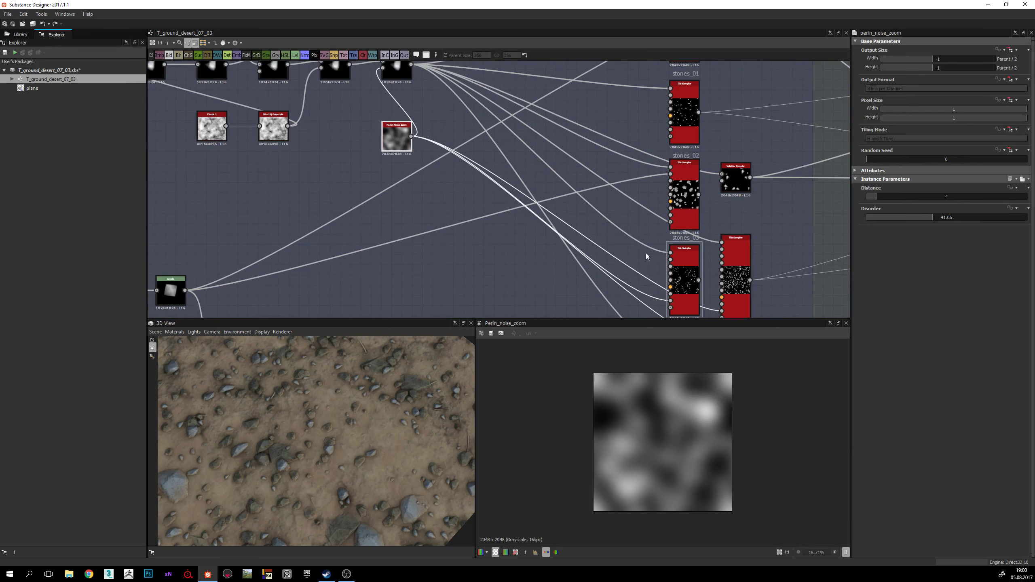
{"action": "middle_click_drag", "start_coordinate": [665, 262], "coordinate": [638, 214]}
{"action": "left_click", "coordinate": [658, 269]}
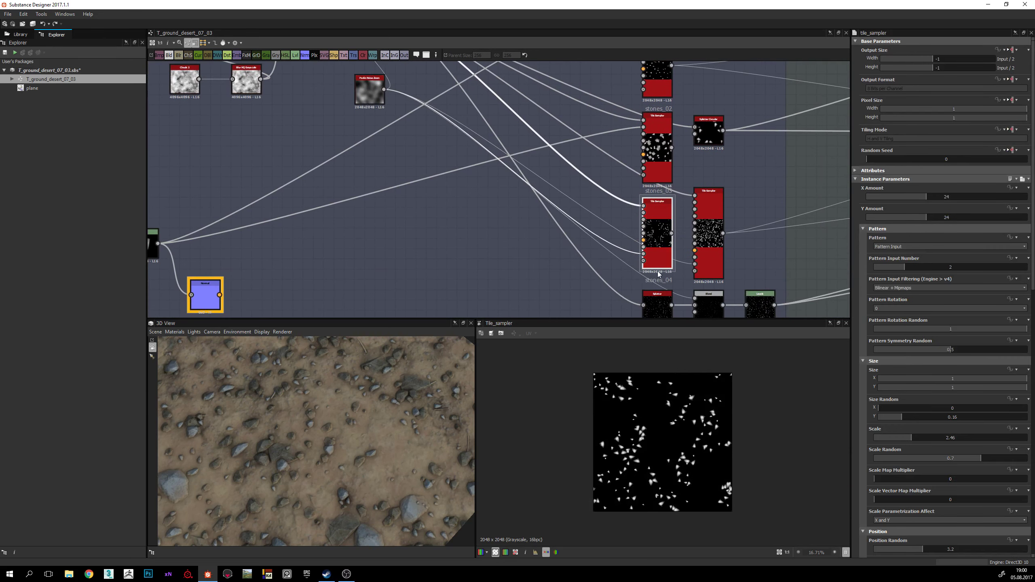
{"action": "middle_click_drag", "start_coordinate": [363, 113], "coordinate": [382, 142]}
{"action": "left_click", "coordinate": [391, 126]}
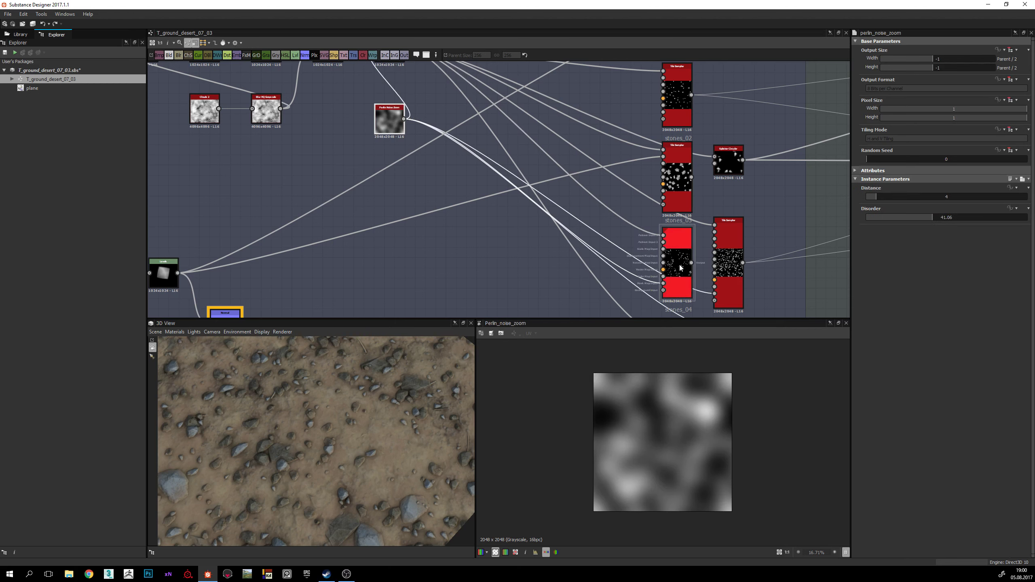
{"action": "left_click", "coordinate": [677, 294]}
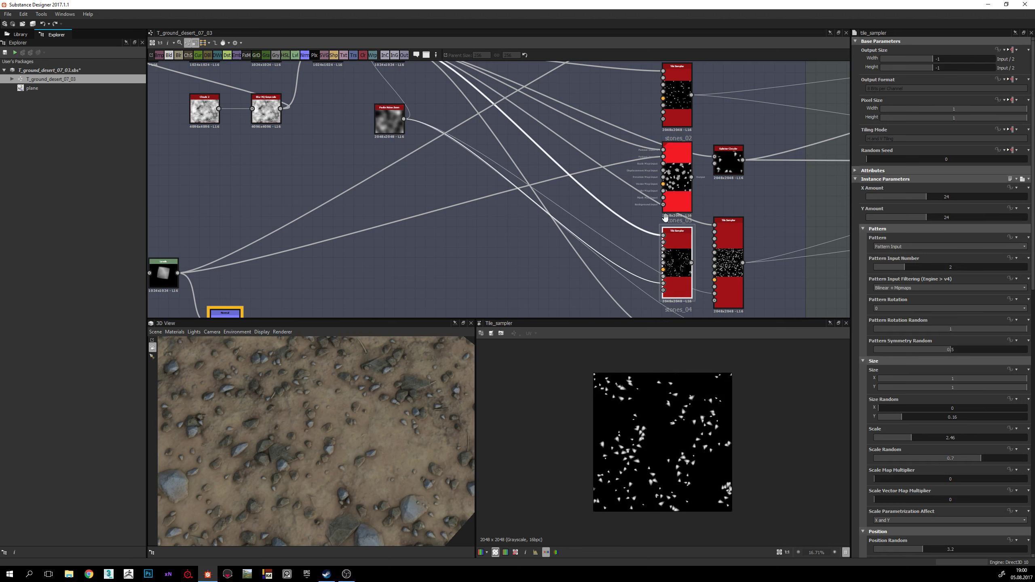
{"action": "scroll", "coordinate": [683, 239], "scroll_direction": "up", "scroll_amount": 2}
{"action": "middle_click_drag", "start_coordinate": [674, 262], "coordinate": [665, 205]}
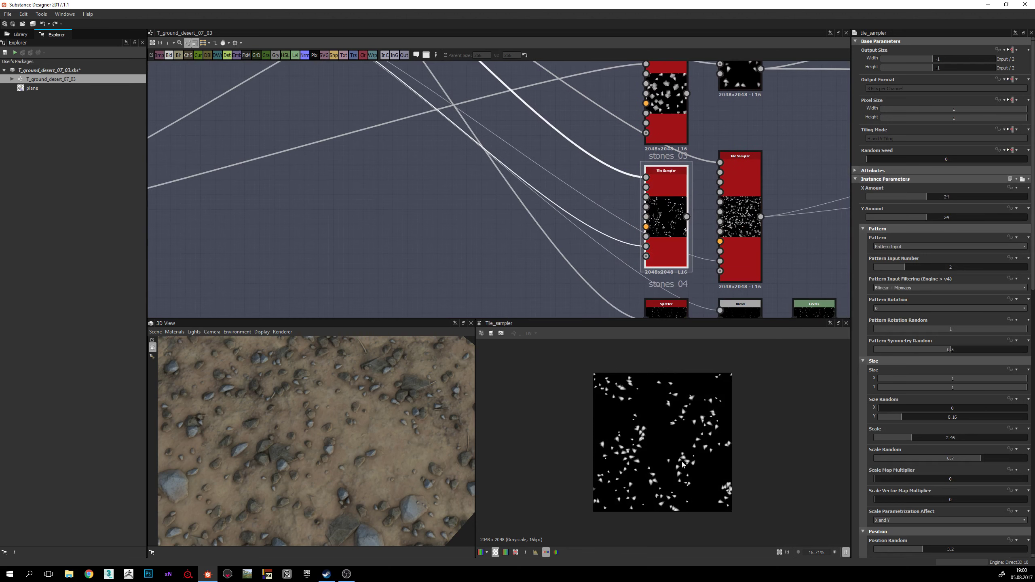
{"action": "scroll", "coordinate": [673, 454], "scroll_direction": "up", "scroll_amount": 1}
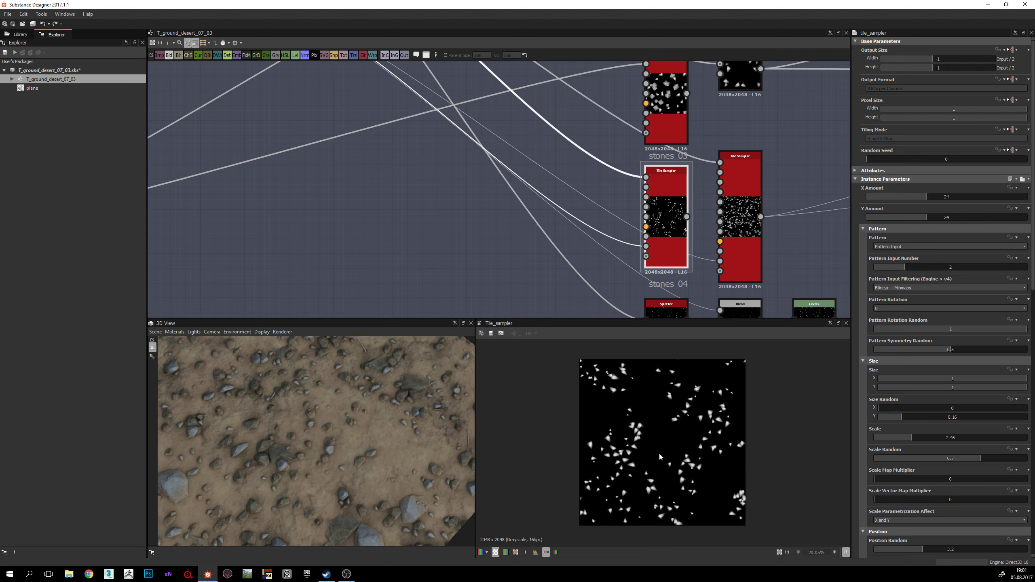
{"action": "scroll", "coordinate": [473, 131], "scroll_direction": "down", "scroll_amount": 4}
{"action": "scroll", "coordinate": [529, 228], "scroll_direction": "up", "scroll_amount": 3}
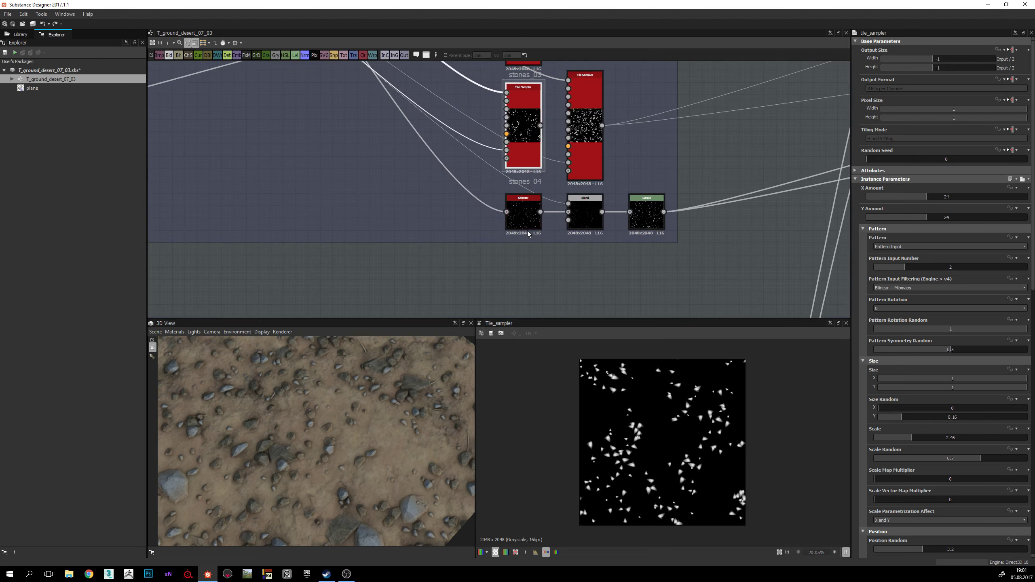
{"action": "middle_click_drag", "start_coordinate": [538, 208], "coordinate": [542, 233]}
{"action": "scroll", "coordinate": [542, 233], "scroll_direction": "up", "scroll_amount": 4}
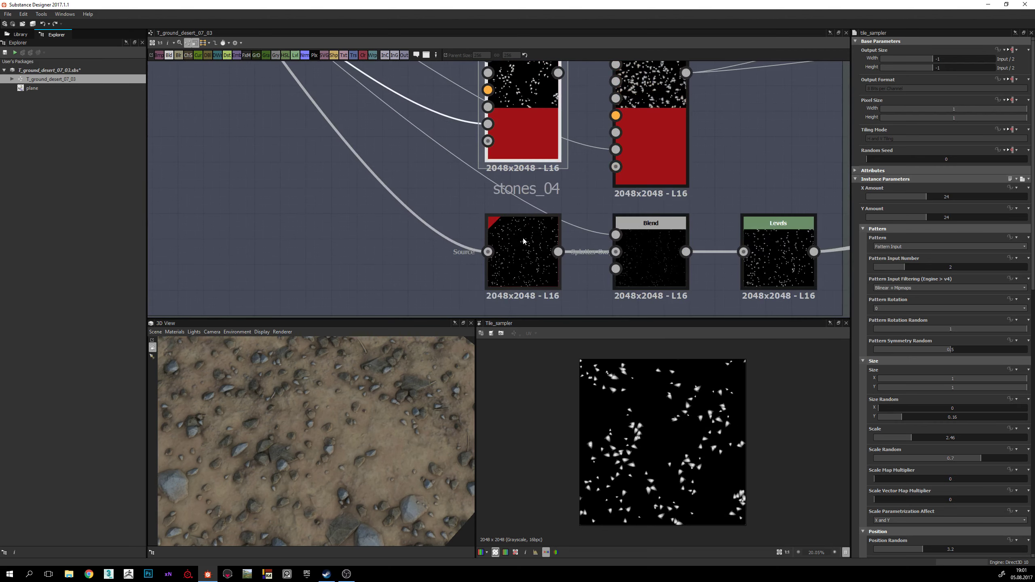
Step: Preview the stones_04 Splatter node's output in the 2D view and zoom around it
{"action": "middle_click_drag", "start_coordinate": [507, 191], "coordinate": [513, 111]}
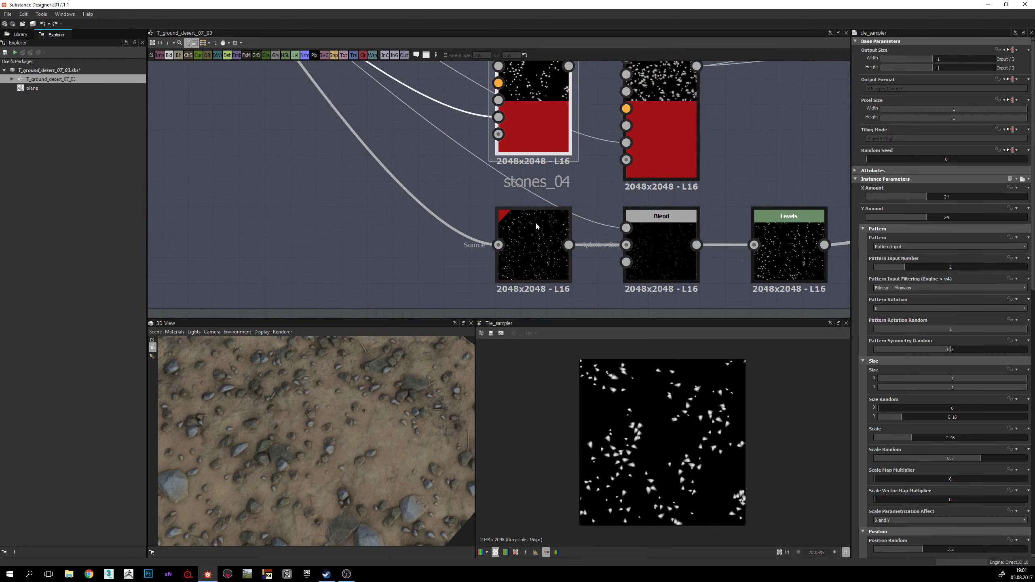
{"action": "double_click", "coordinate": [535, 222]}
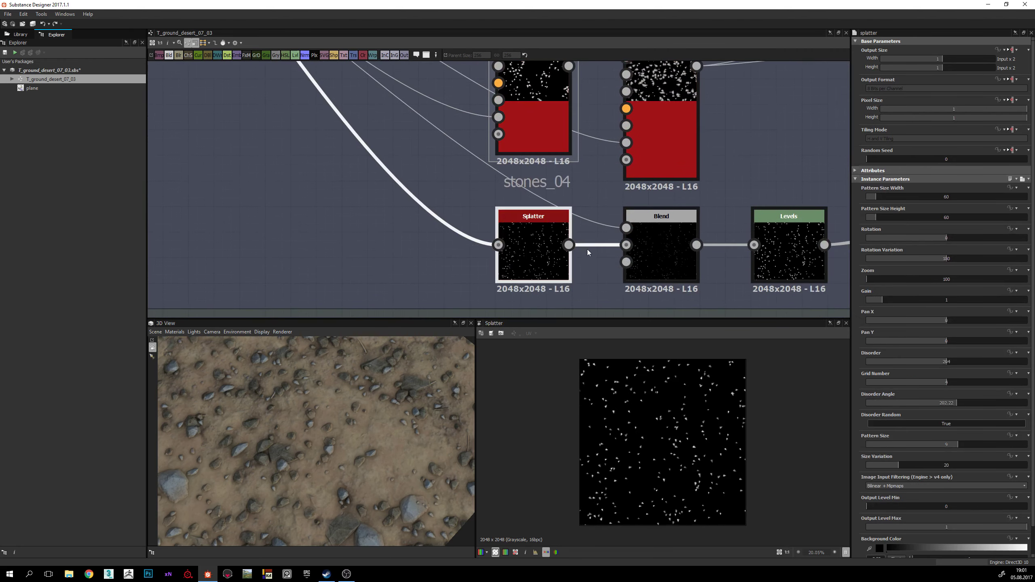
{"action": "scroll", "coordinate": [655, 416], "scroll_direction": "up", "scroll_amount": 2}
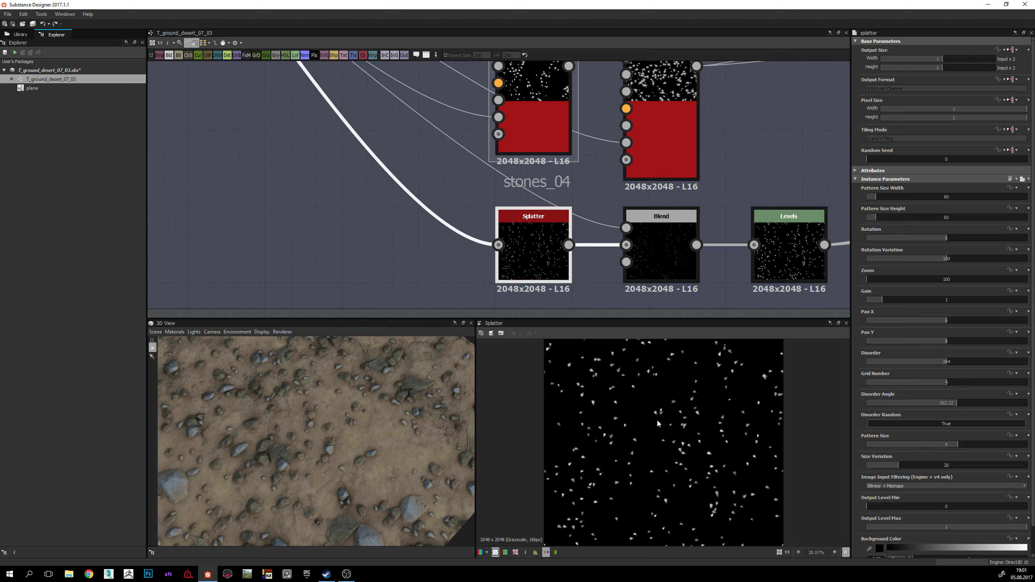
{"action": "scroll", "coordinate": [658, 424], "scroll_direction": "down", "scroll_amount": 2}
{"action": "scroll", "coordinate": [657, 426], "scroll_direction": "up", "scroll_amount": 5}
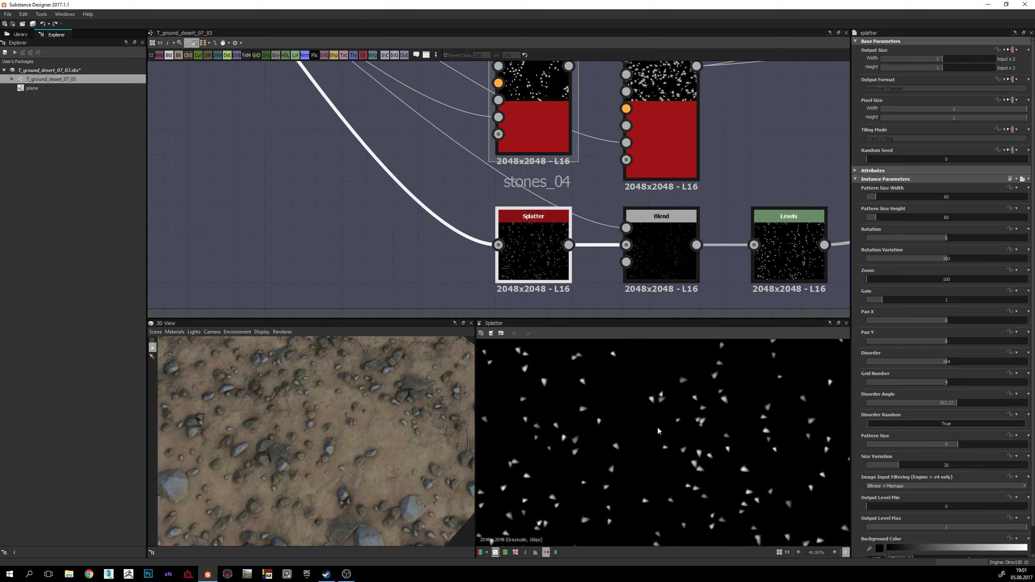
{"action": "scroll", "coordinate": [635, 419], "scroll_direction": "down", "scroll_amount": 1}
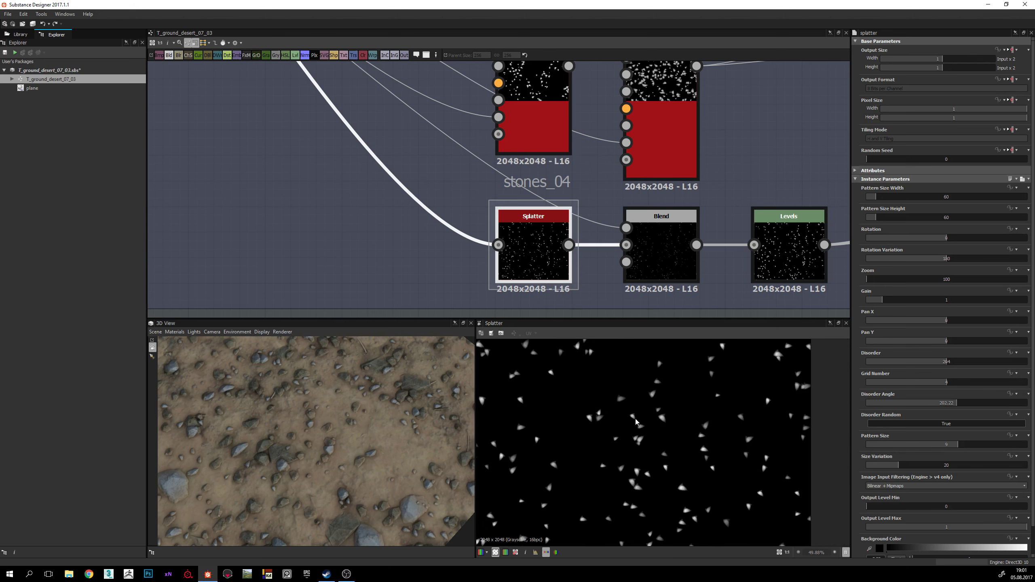
{"action": "middle_click_drag", "start_coordinate": [670, 492], "coordinate": [634, 472]}
{"action": "scroll", "coordinate": [627, 437], "scroll_direction": "down", "scroll_amount": 2}
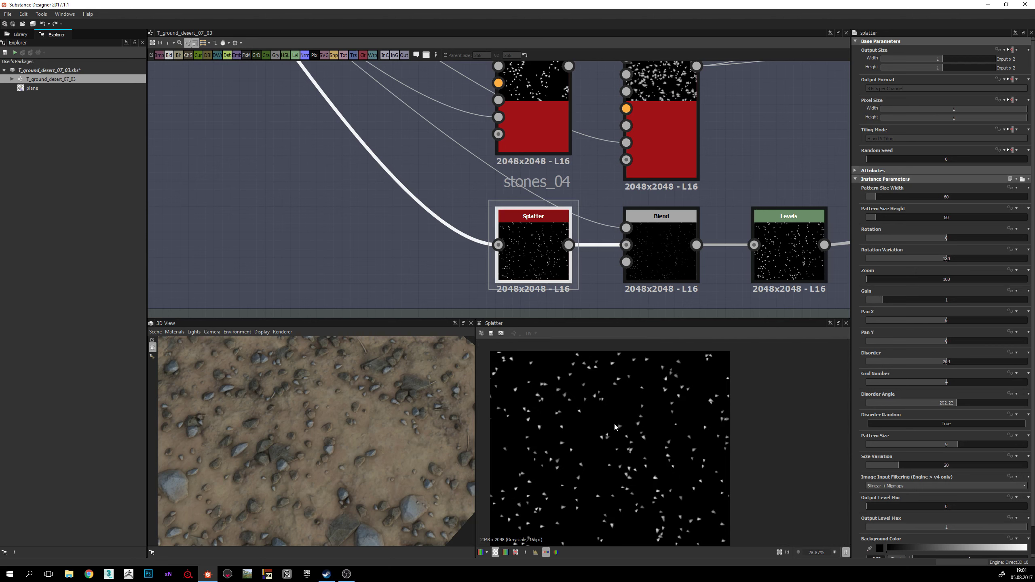
{"action": "scroll", "coordinate": [651, 446], "scroll_direction": "down", "scroll_amount": 2}
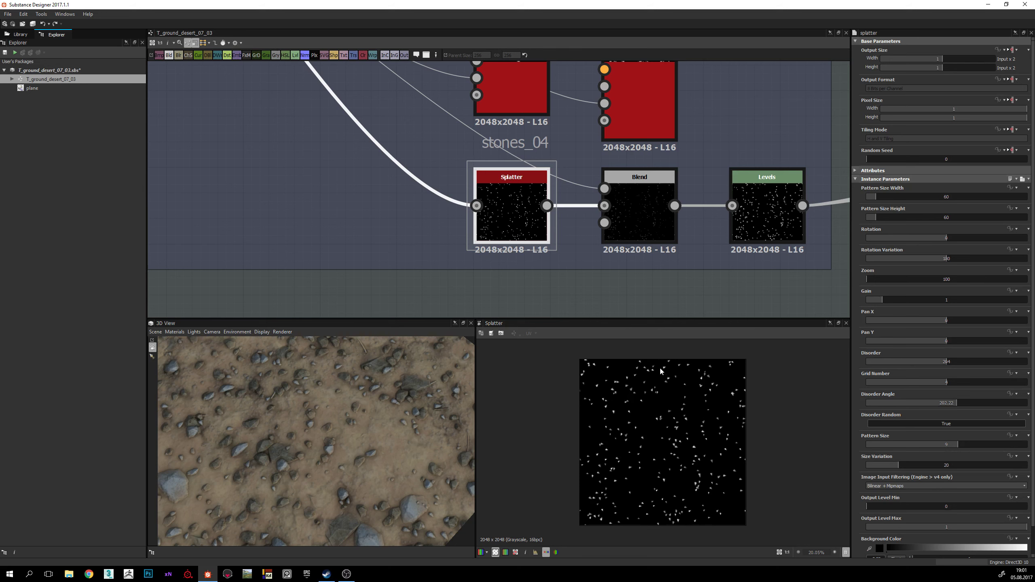
Step: Glance at the stones_03 Tile Samplers, recenter on the Splatter, and tile its texture
{"action": "middle_click_drag", "start_coordinate": [575, 196], "coordinate": [589, 281]}
{"action": "middle_click_drag", "start_coordinate": [552, 149], "coordinate": [553, 279]}
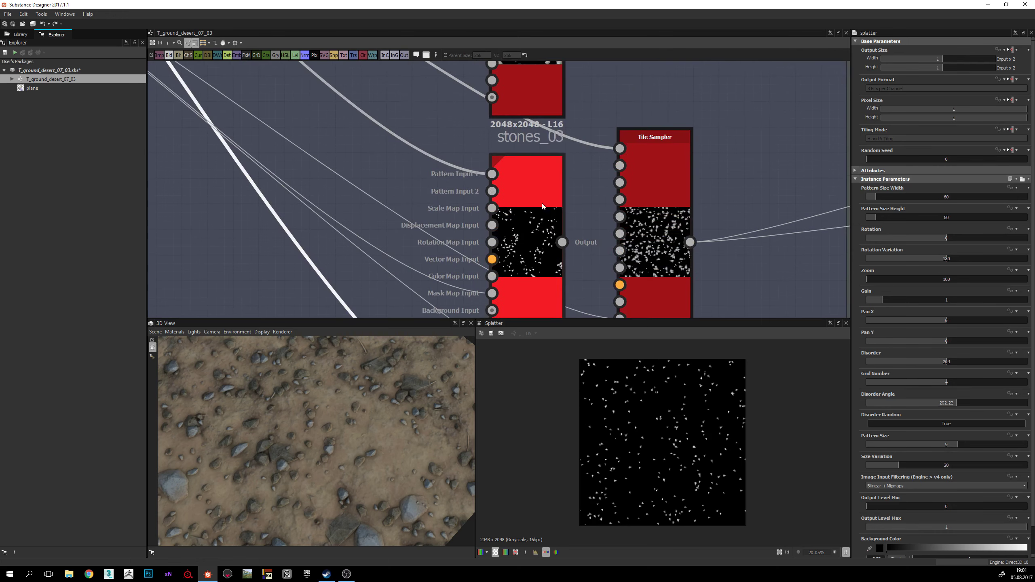
{"action": "middle_click_drag", "start_coordinate": [658, 283], "coordinate": [678, 87]}
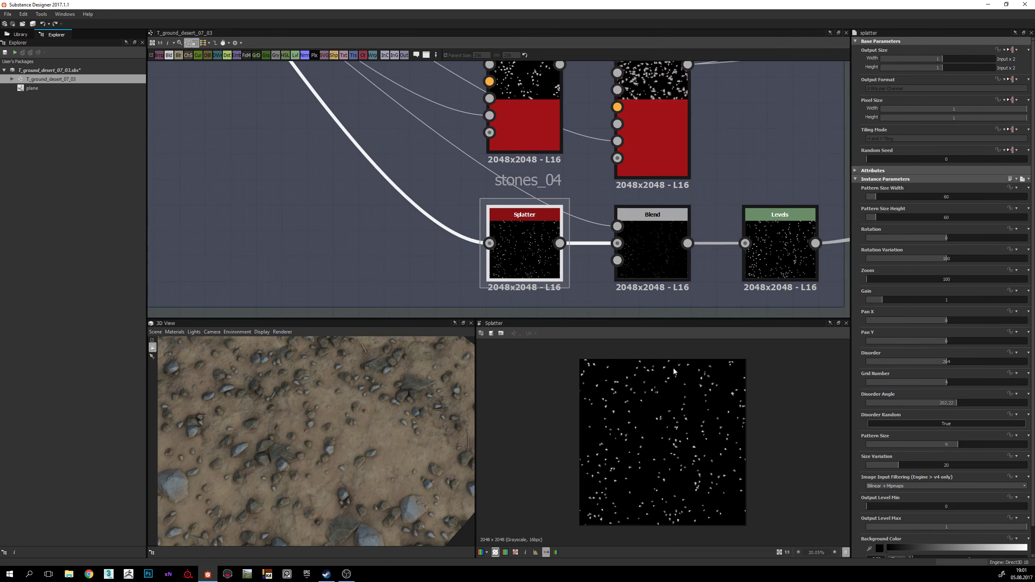
{"action": "middle_click_drag", "start_coordinate": [575, 168], "coordinate": [554, 192]}
{"action": "scroll", "coordinate": [554, 191], "scroll_direction": "down", "scroll_amount": 3}
{"action": "scroll", "coordinate": [541, 228], "scroll_direction": "up", "scroll_amount": 2}
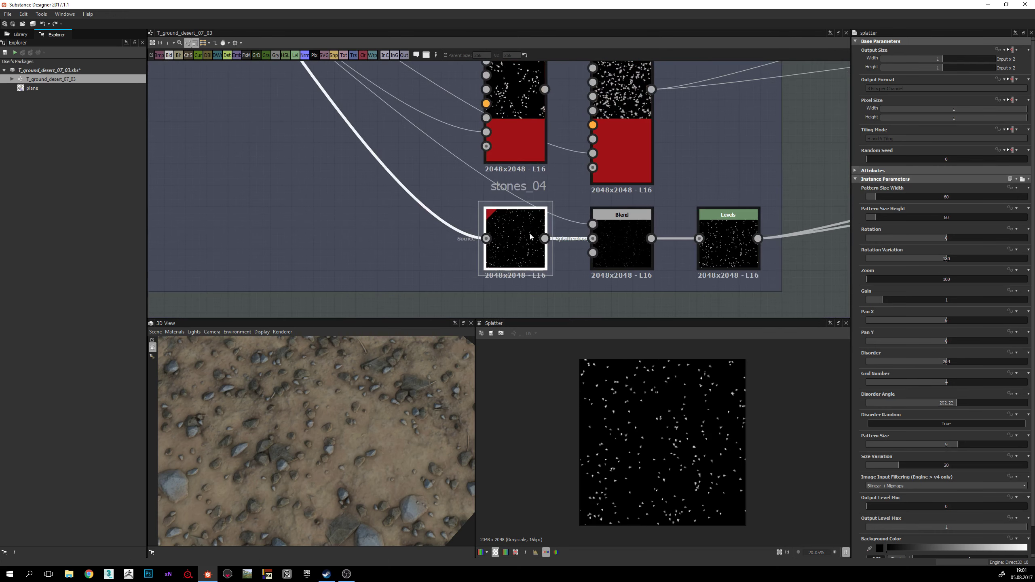
{"action": "middle_click_drag", "start_coordinate": [498, 227], "coordinate": [524, 241]}
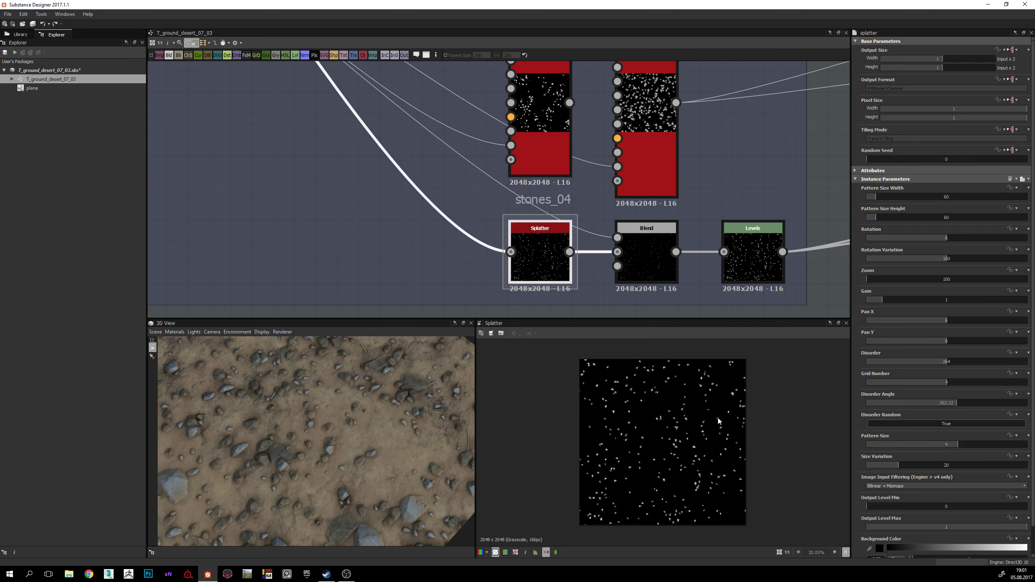
{"action": "key", "text": "space"}
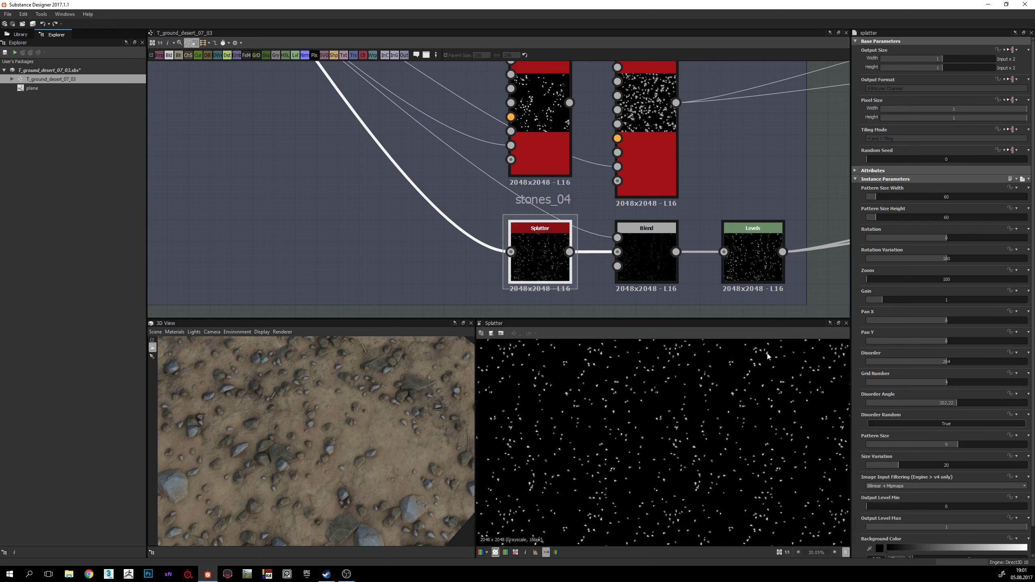
{"action": "middle_click_drag", "start_coordinate": [458, 171], "coordinate": [499, 141]}
{"action": "middle_click_drag", "start_coordinate": [495, 191], "coordinate": [496, 199]}
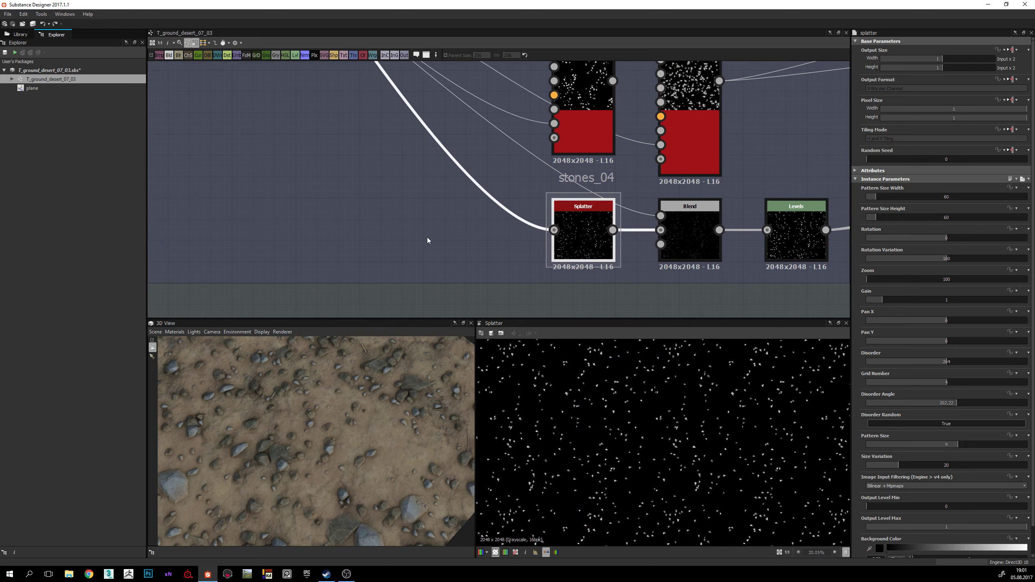
Step: Add a new Splatter node from the node search ('spl')
{"action": "key", "text": "space"}
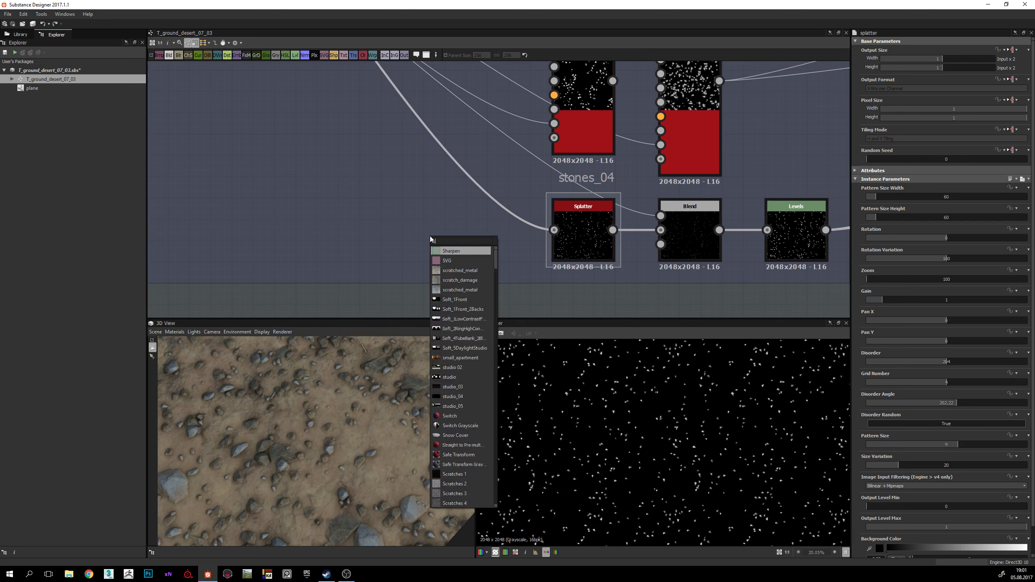
{"action": "type", "text": "spl"}
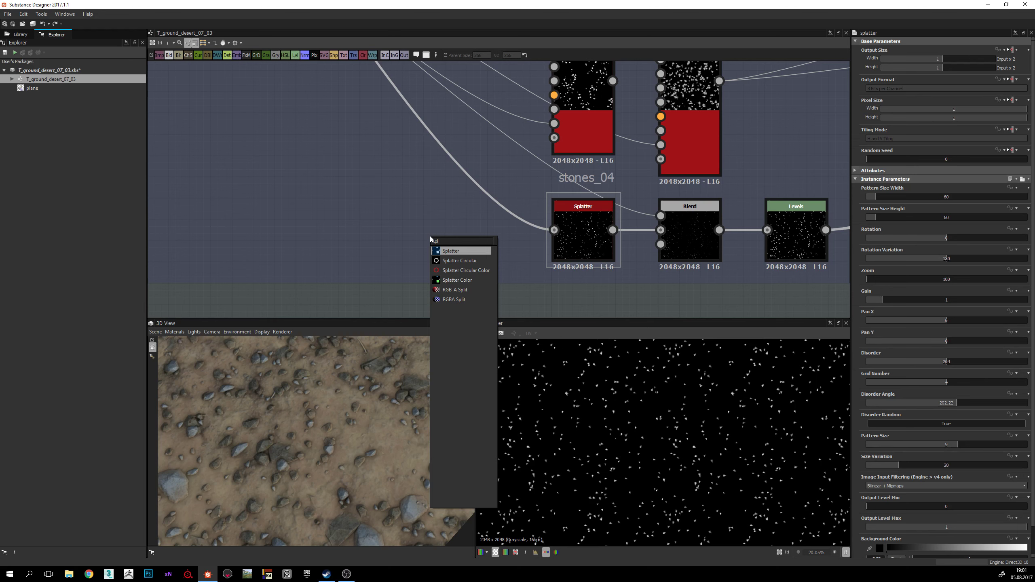
{"action": "key", "text": "Return"}
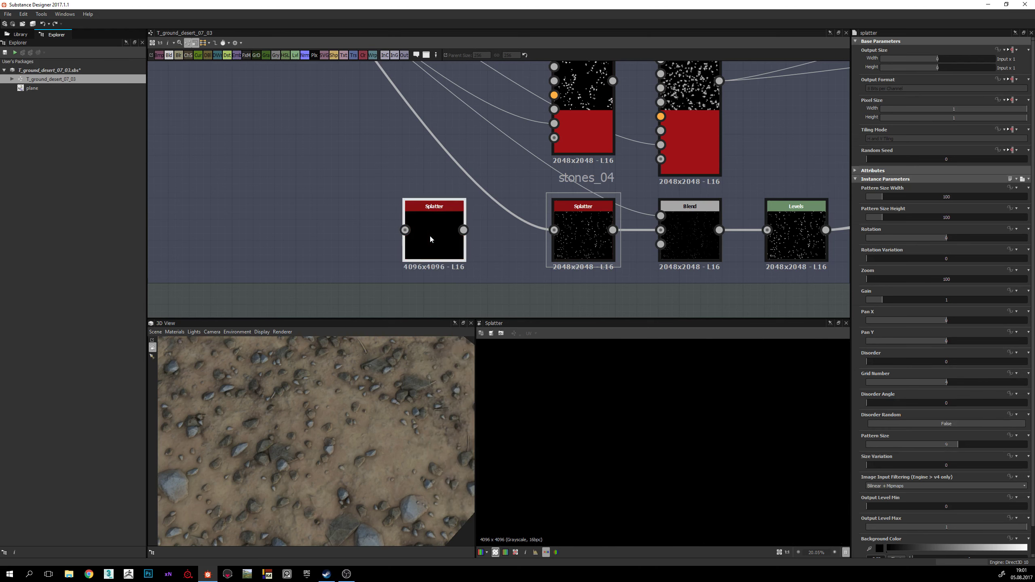
{"action": "scroll", "coordinate": [531, 234], "scroll_direction": "down", "scroll_amount": 2}
{"action": "scroll", "coordinate": [531, 235], "scroll_direction": "down", "scroll_amount": 3}
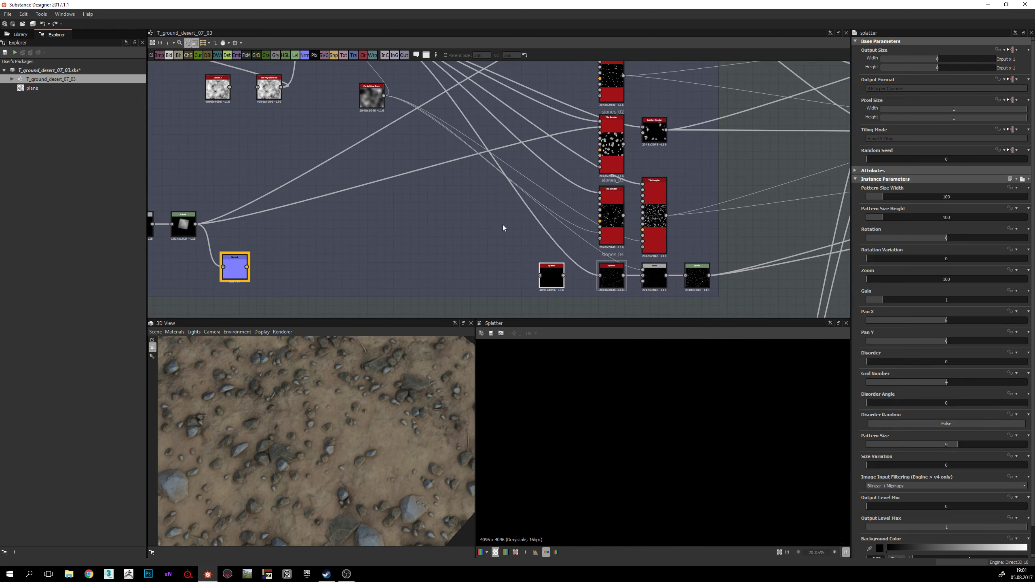
{"action": "scroll", "coordinate": [486, 214], "scroll_direction": "down", "scroll_amount": 2}
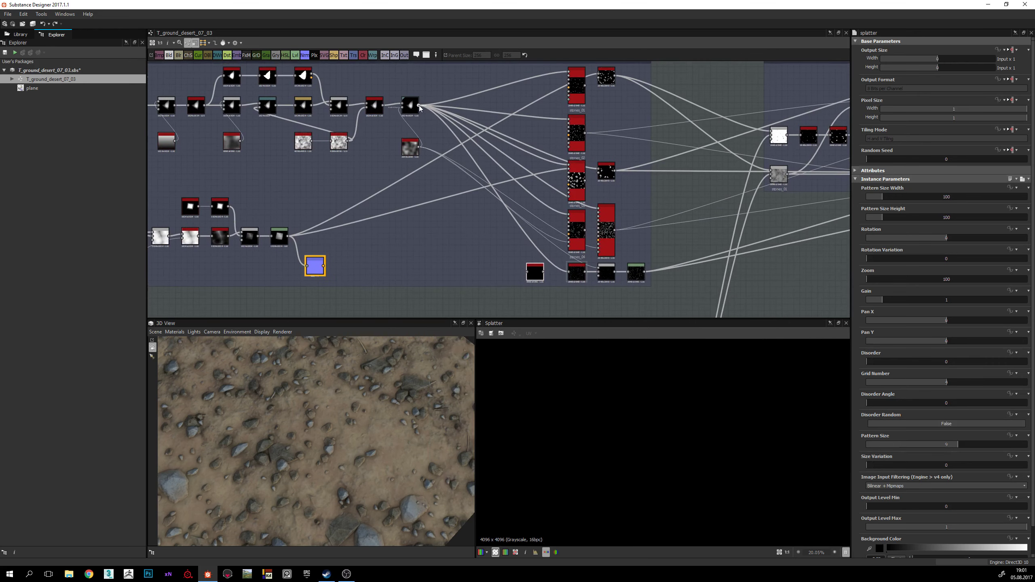
Step: Wire an existing node's output into the new Splatter and lower its Grid Number to 1
{"action": "left_click_drag", "start_coordinate": [419, 105], "coordinate": [535, 276]}
{"action": "scroll", "coordinate": [529, 274], "scroll_direction": "up", "scroll_amount": 3}
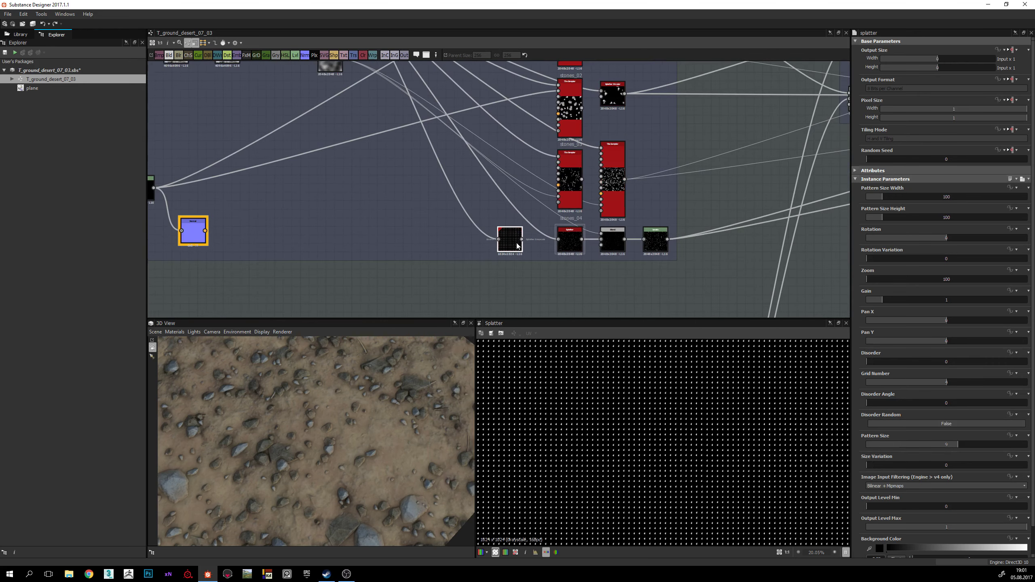
{"action": "scroll", "coordinate": [693, 449], "scroll_direction": "up", "scroll_amount": 4}
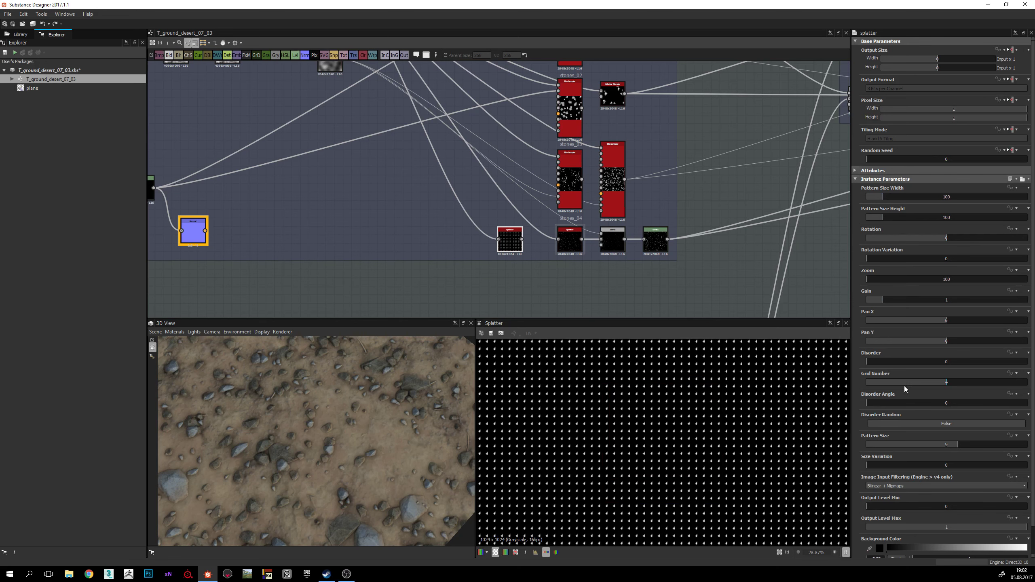
{"action": "left_click_drag", "start_coordinate": [904, 383], "coordinate": [892, 388]}
Step: Raise Size Variation and Rotation Variation (about 87), and set Disorder Random on
{"action": "scroll", "coordinate": [904, 401], "scroll_direction": "down", "scroll_amount": 1}
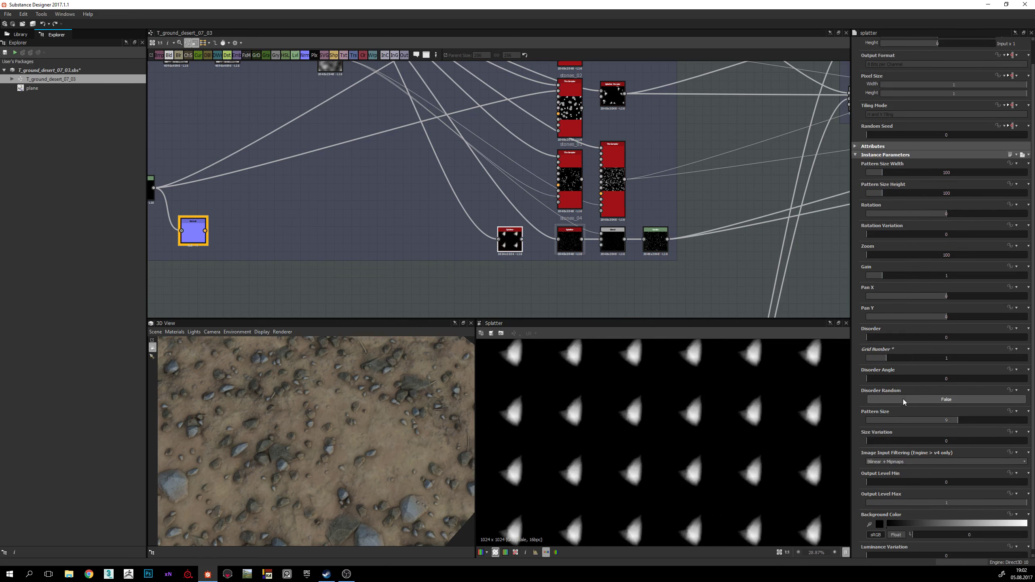
{"action": "scroll", "coordinate": [712, 459], "scroll_direction": "down", "scroll_amount": 3}
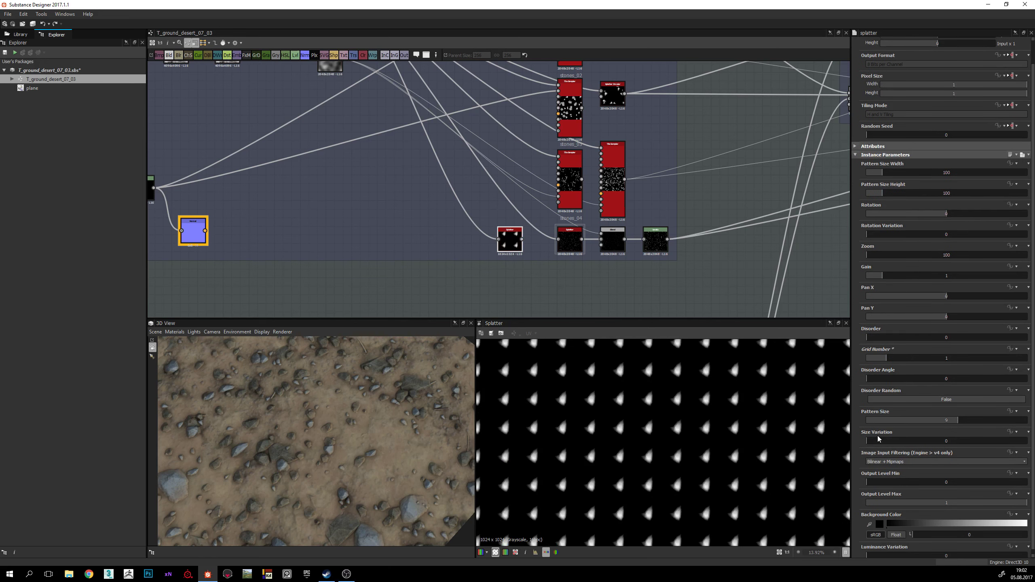
{"action": "left_click_drag", "start_coordinate": [879, 441], "coordinate": [945, 441]}
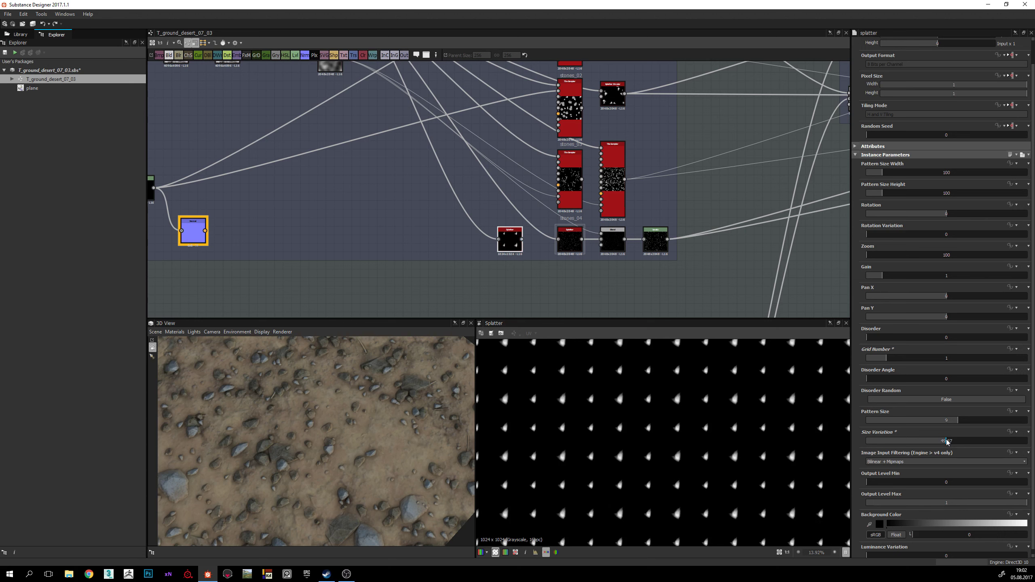
{"action": "scroll", "coordinate": [876, 495], "scroll_direction": "down", "scroll_amount": 1}
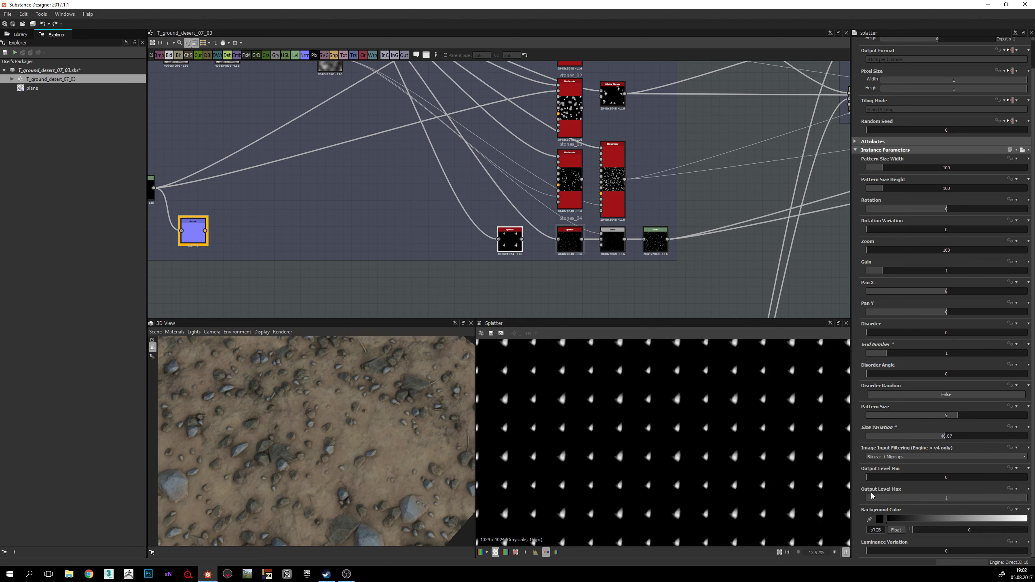
{"action": "scroll", "coordinate": [884, 439], "scroll_direction": "up", "scroll_amount": 3}
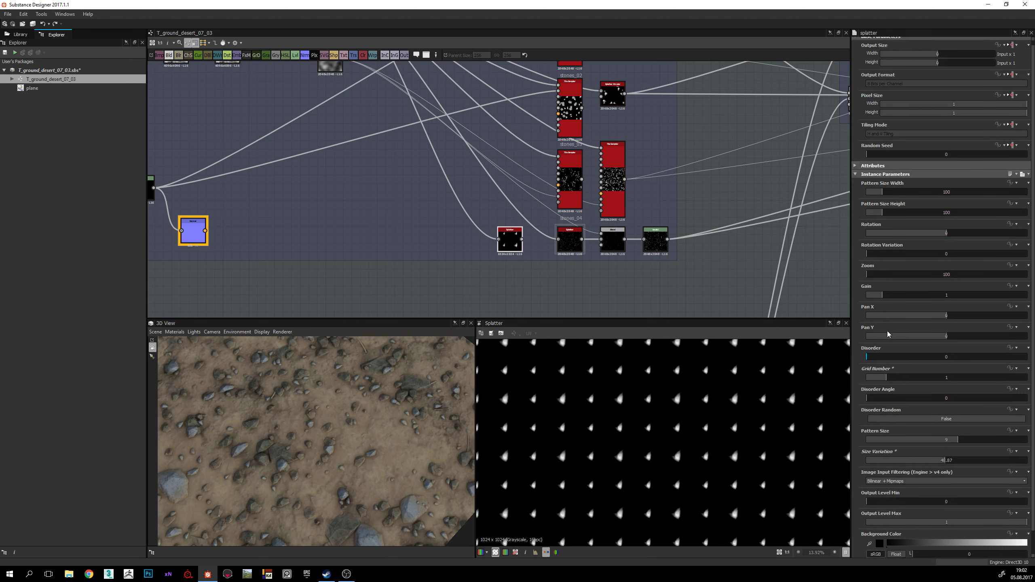
{"action": "left_click", "coordinate": [883, 259]}
{"action": "left_click_drag", "start_coordinate": [886, 259], "coordinate": [906, 259]}
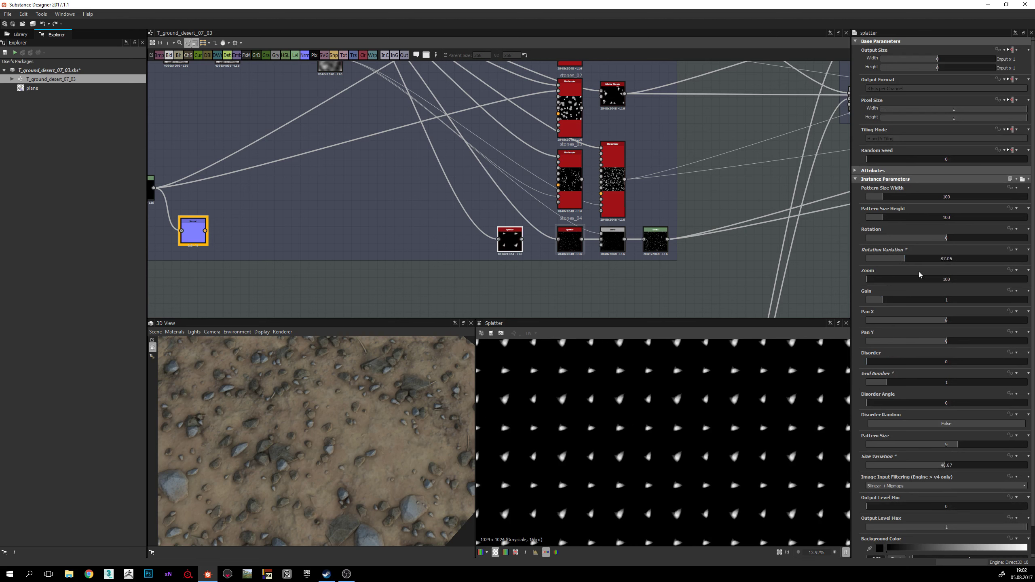
{"action": "left_click", "coordinate": [922, 426]}
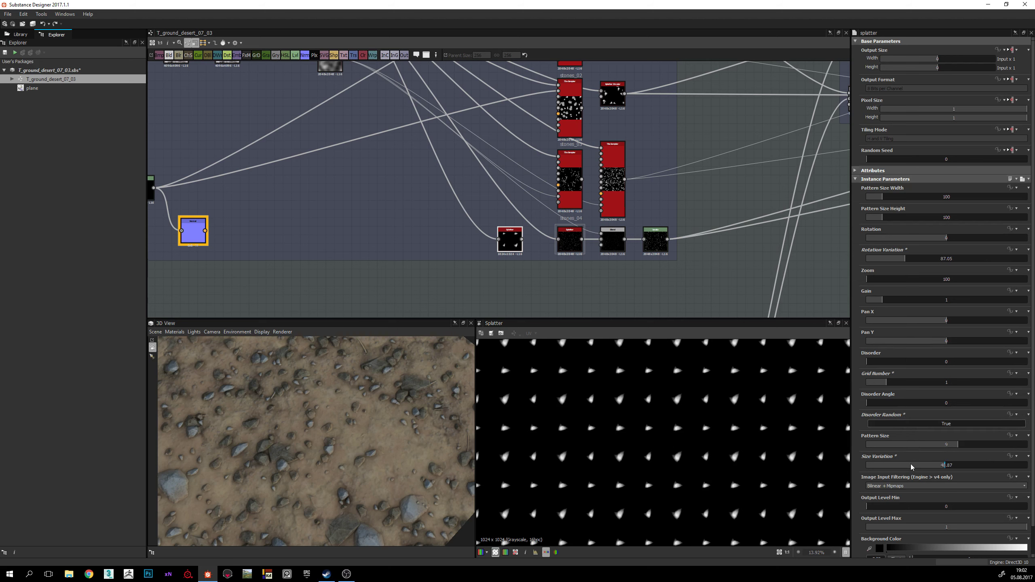
Step: Increase Disorder and Disorder Angle to scatter shapes off the grid in random directions
{"action": "scroll", "coordinate": [920, 470], "scroll_direction": "down", "scroll_amount": 2}
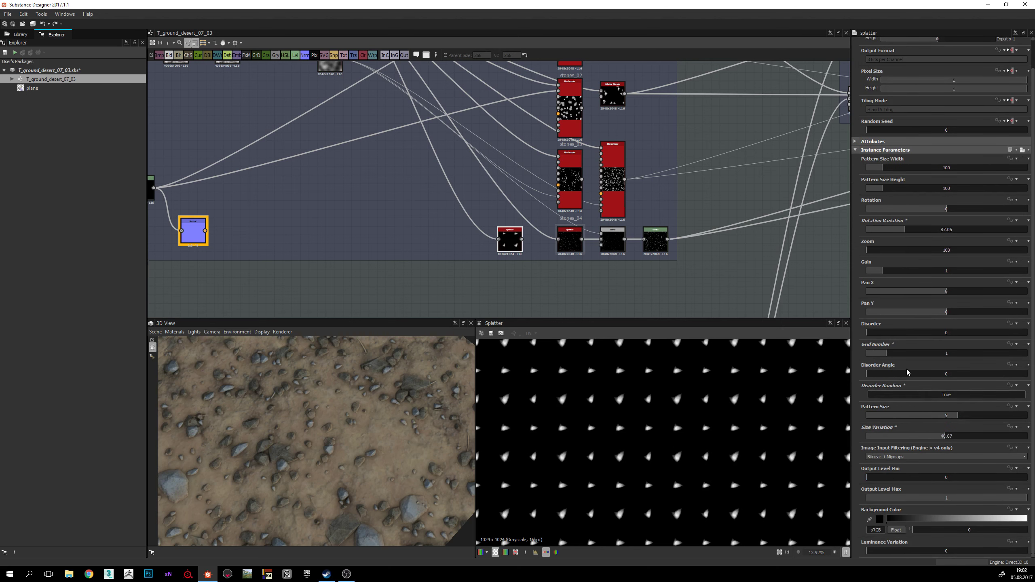
{"action": "left_click_drag", "start_coordinate": [882, 333], "coordinate": [893, 334]}
{"action": "left_click_drag", "start_coordinate": [940, 334], "coordinate": [942, 334]}
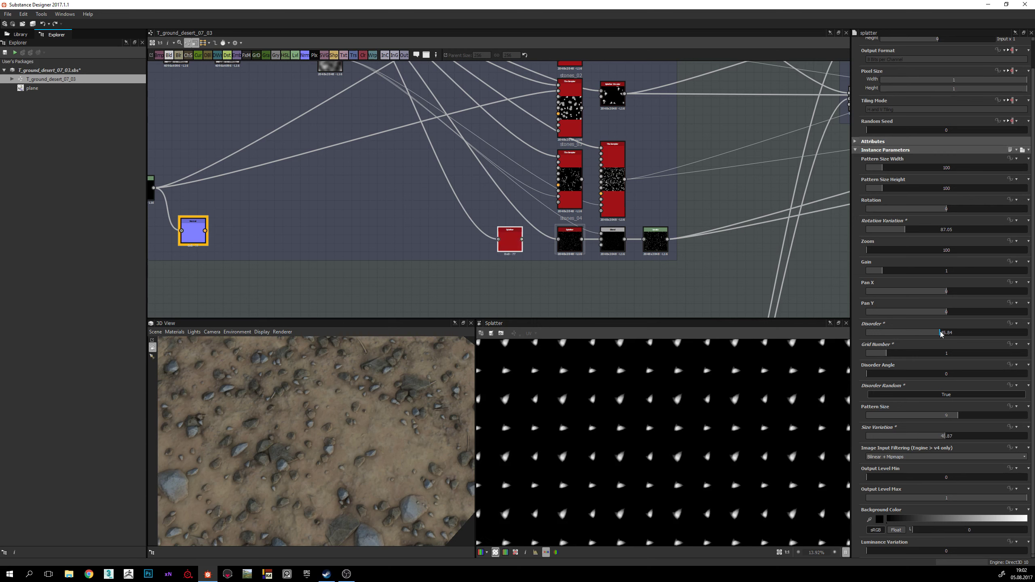
{"action": "left_click_drag", "start_coordinate": [888, 375], "coordinate": [920, 378]}
{"action": "scroll", "coordinate": [890, 269], "scroll_direction": "up", "scroll_amount": 1}
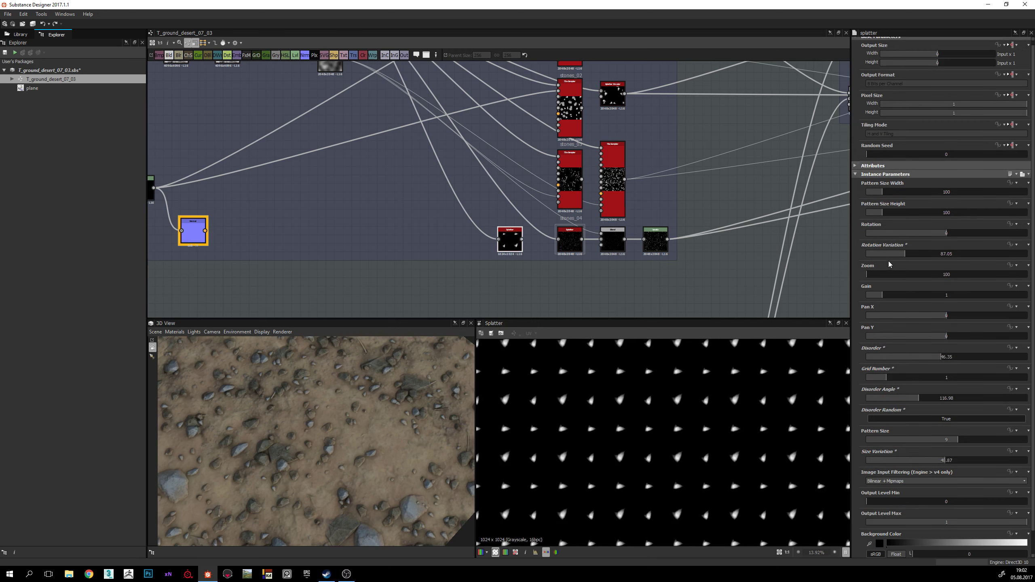
{"action": "scroll", "coordinate": [928, 290], "scroll_direction": "down", "scroll_amount": 1}
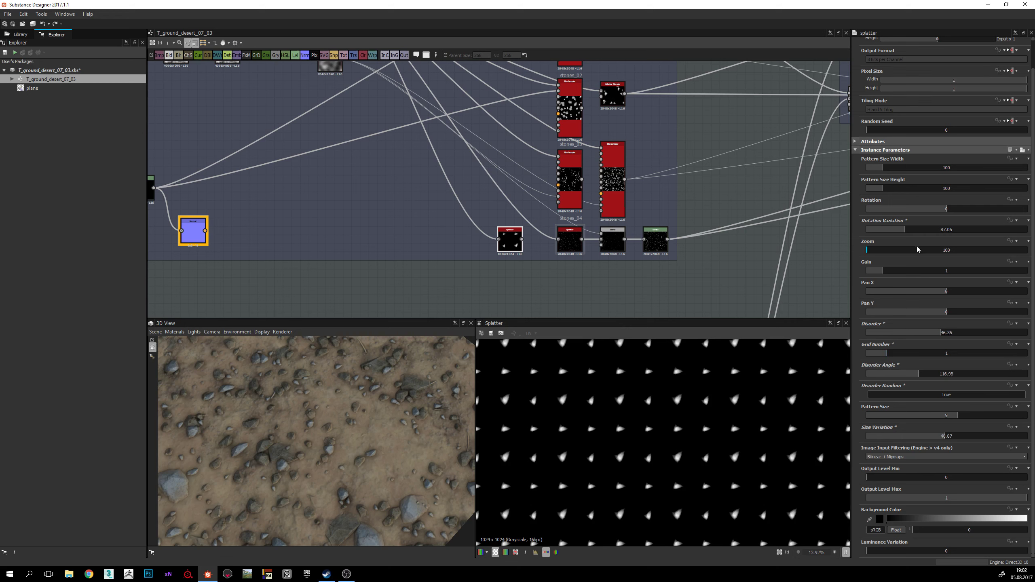
Step: Raise Zoom and Luminance Variation, set Pattern Size to about 115.87 and Rotation to about 93
{"action": "left_click_drag", "start_coordinate": [886, 251], "coordinate": [896, 252]}
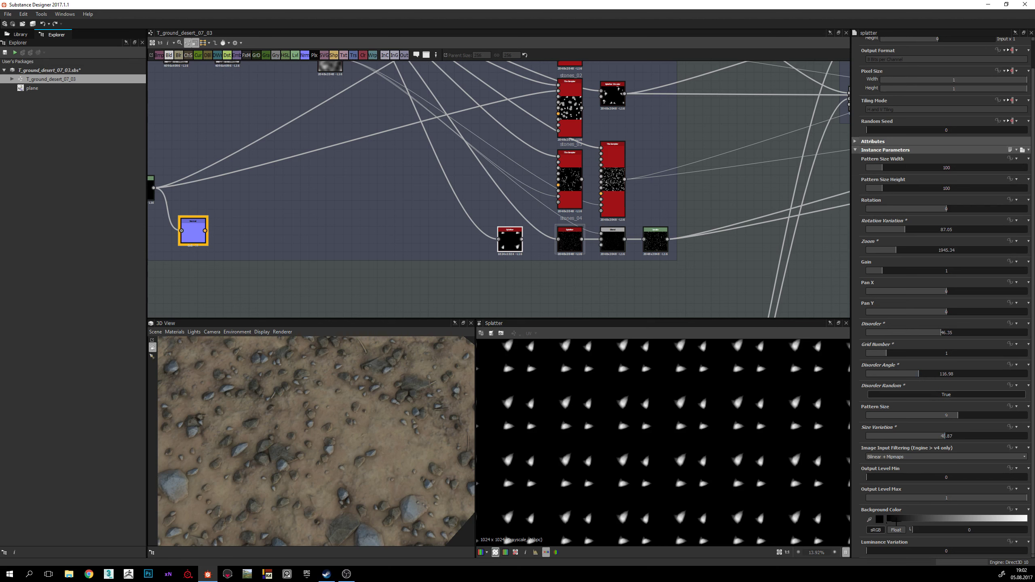
{"action": "left_click_drag", "start_coordinate": [876, 550], "coordinate": [973, 558]}
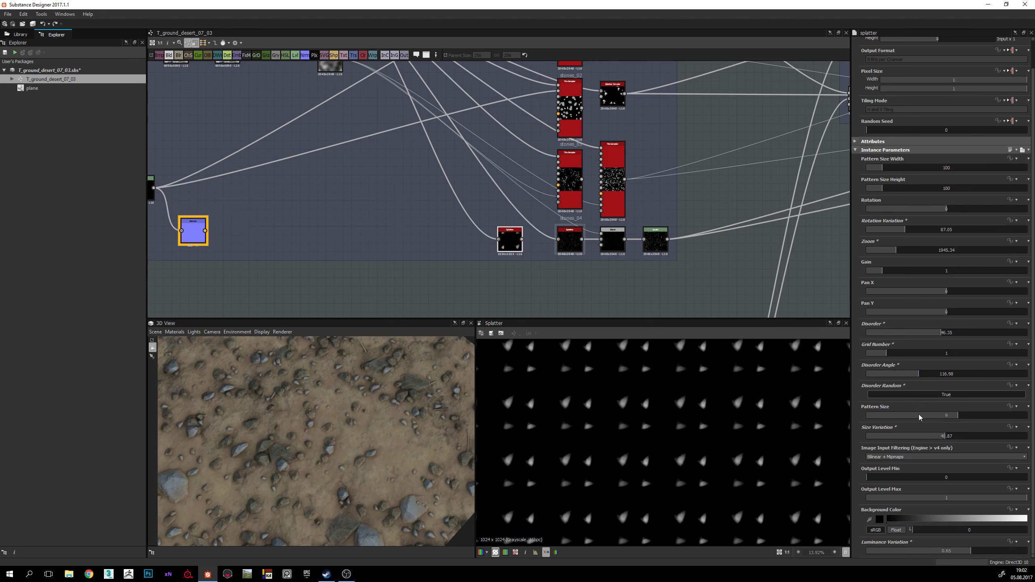
{"action": "scroll", "coordinate": [919, 415], "scroll_direction": "up", "scroll_amount": 2}
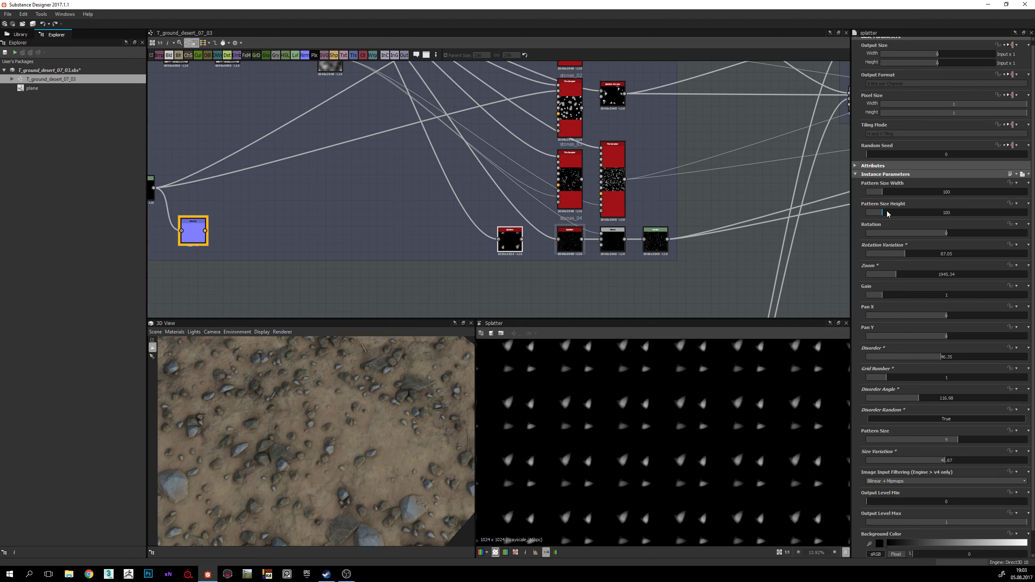
{"action": "left_click_drag", "start_coordinate": [886, 212], "coordinate": [880, 191]}
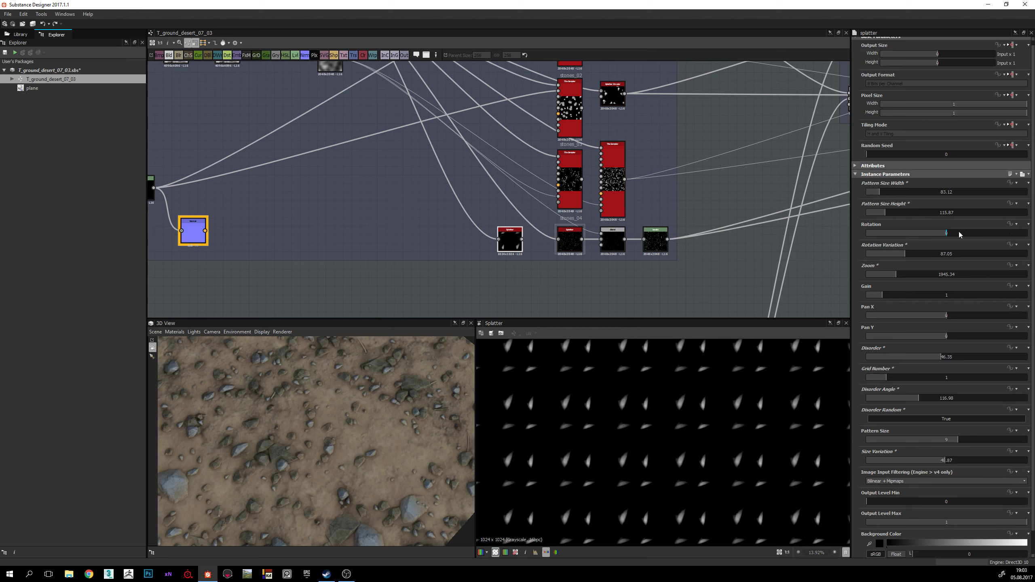
{"action": "left_click_drag", "start_coordinate": [959, 231], "coordinate": [968, 233]}
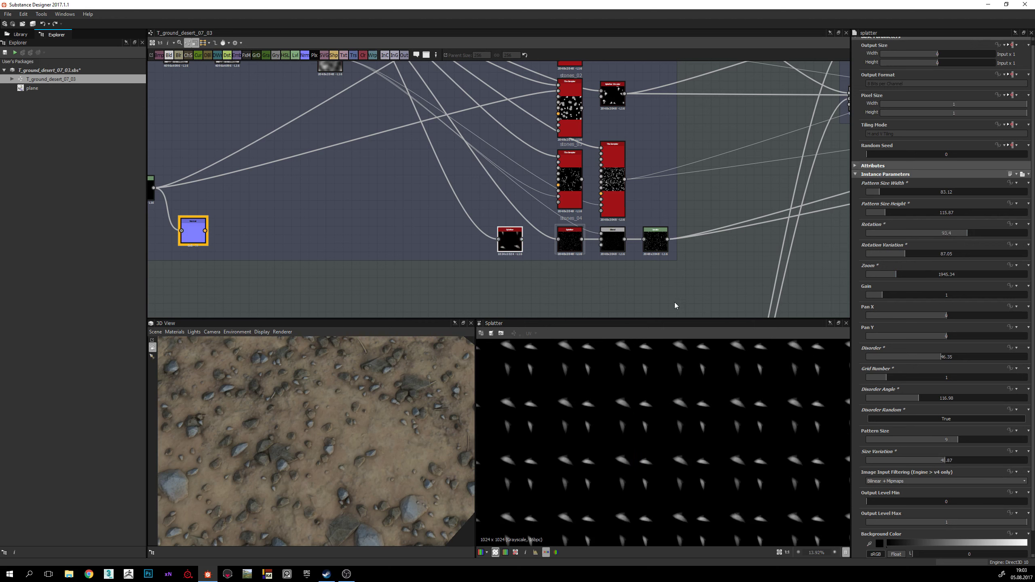
{"action": "scroll", "coordinate": [618, 238], "scroll_direction": "up", "scroll_amount": 3}
Step: Inspect the stones_04 Splatter's settings for comparison
{"action": "left_click", "coordinate": [619, 240]}
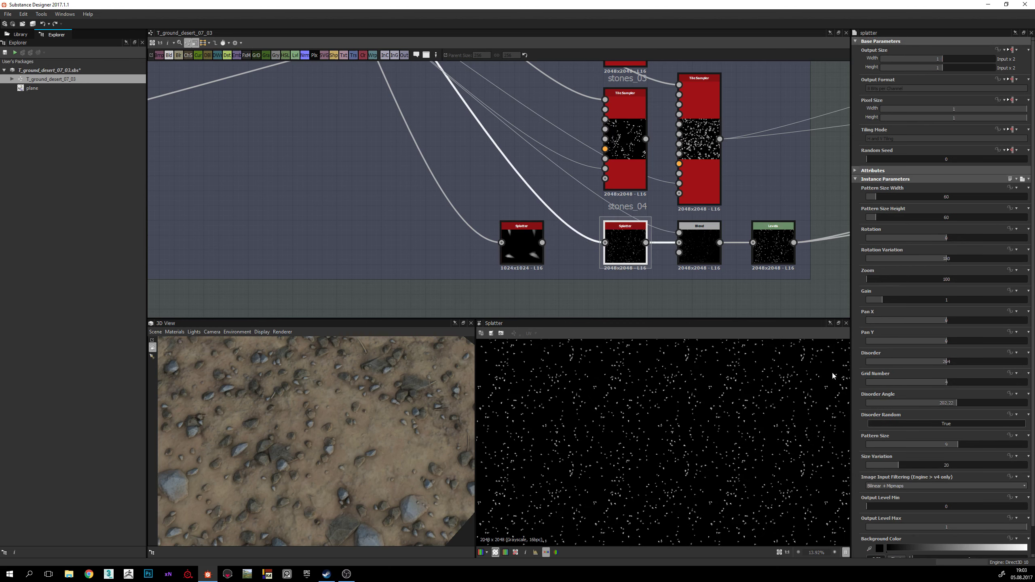
{"action": "scroll", "coordinate": [937, 399], "scroll_direction": "down", "scroll_amount": 2}
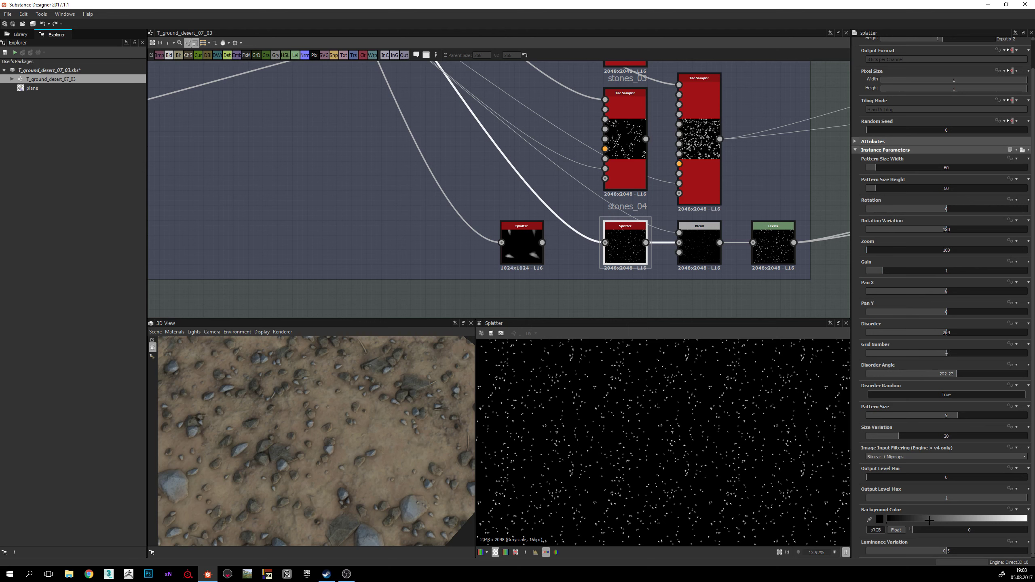
{"action": "scroll", "coordinate": [929, 514], "scroll_direction": "up", "scroll_amount": 1}
{"action": "scroll", "coordinate": [931, 512], "scroll_direction": "down", "scroll_amount": 1}
Step: On the new Splatter, set Pan Y to −54.16, Grid Number to 2, and Disorder Random off
{"action": "double_click", "coordinate": [522, 245]}
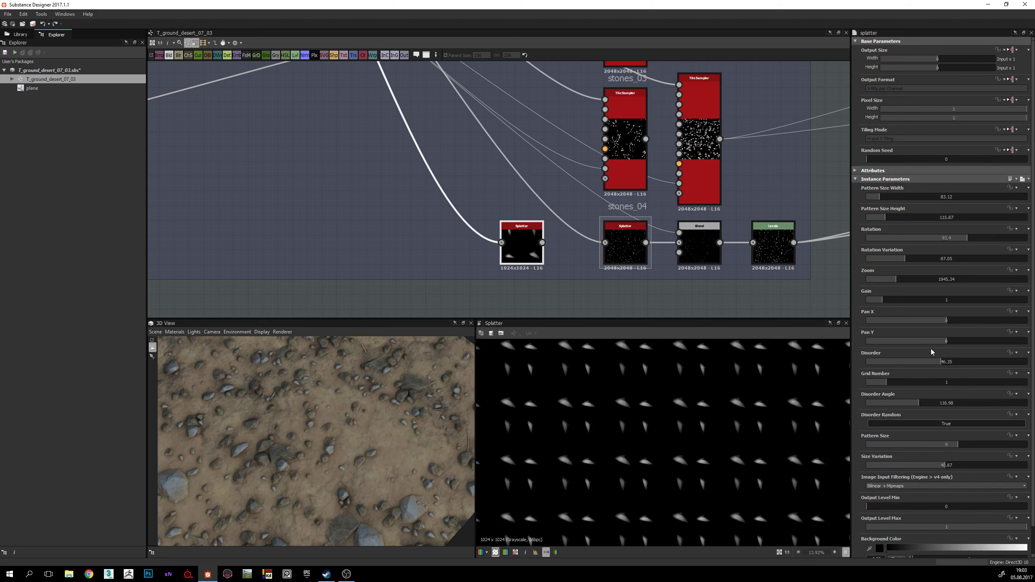
{"action": "left_click_drag", "start_coordinate": [925, 341], "coordinate": [903, 341]}
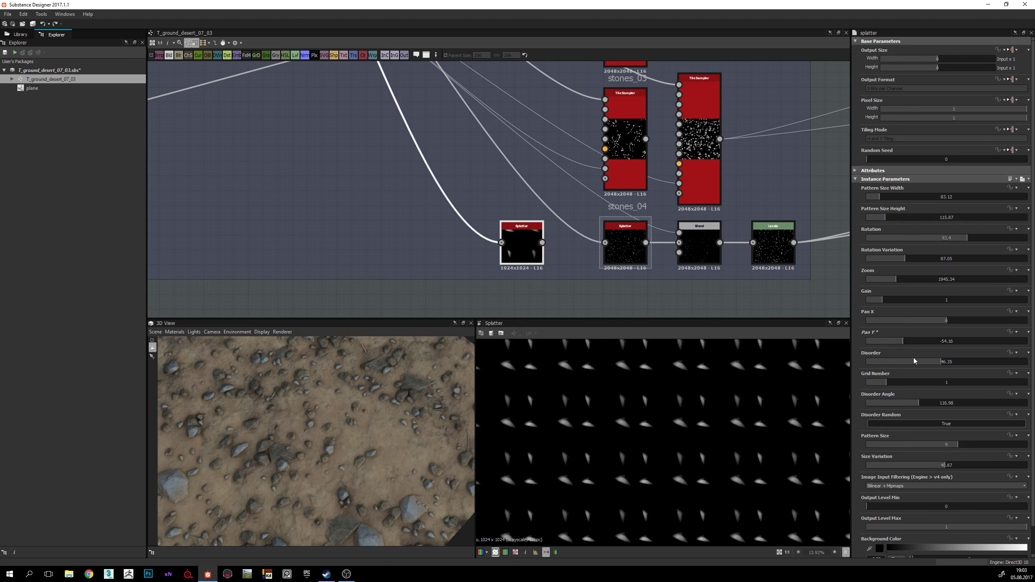
{"action": "left_click_drag", "start_coordinate": [897, 383], "coordinate": [900, 385]}
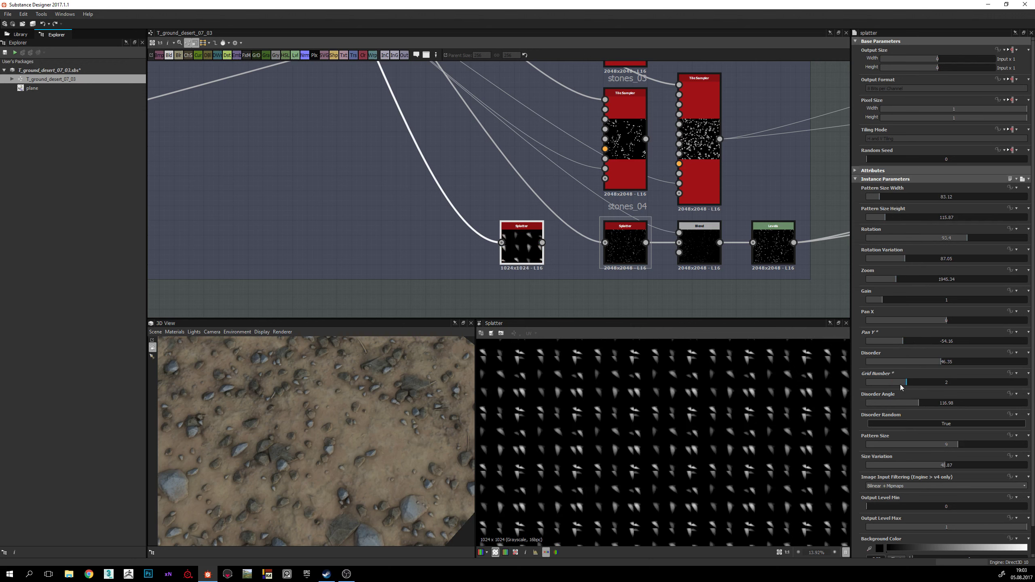
{"action": "left_click", "coordinate": [894, 424]}
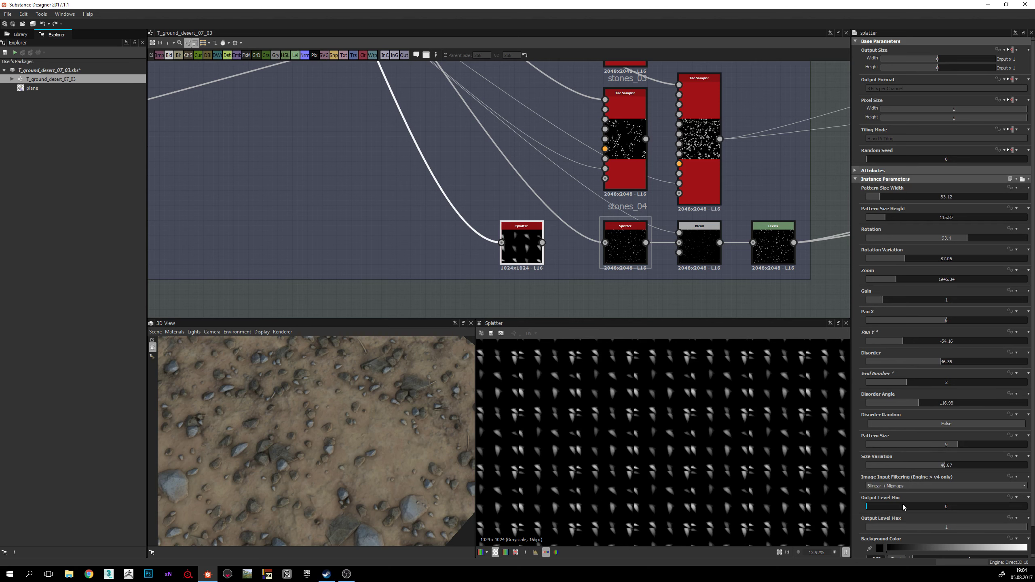
{"action": "scroll", "coordinate": [903, 504], "scroll_direction": "down", "scroll_amount": 1}
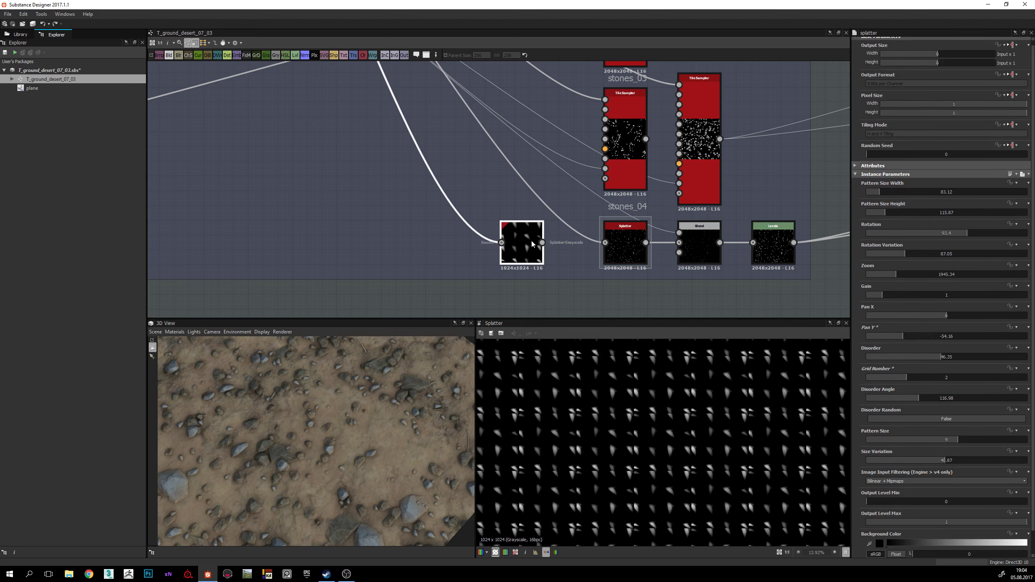
{"action": "key", "text": "Delete"}
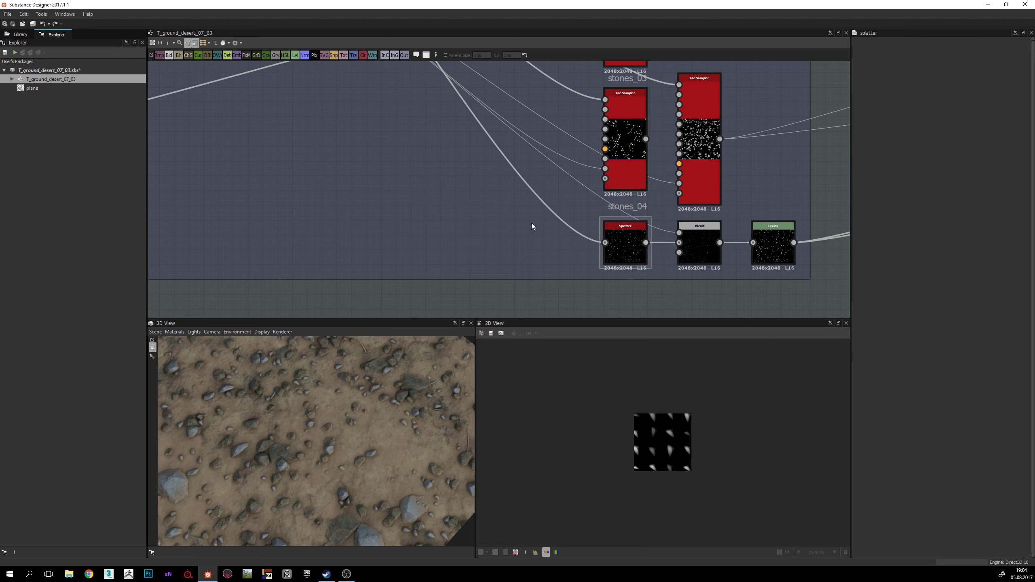
{"action": "middle_click_drag", "start_coordinate": [538, 223], "coordinate": [445, 239]}
{"action": "scroll", "coordinate": [446, 237], "scroll_direction": "down", "scroll_amount": 1}
{"action": "double_click", "coordinate": [517, 258]}
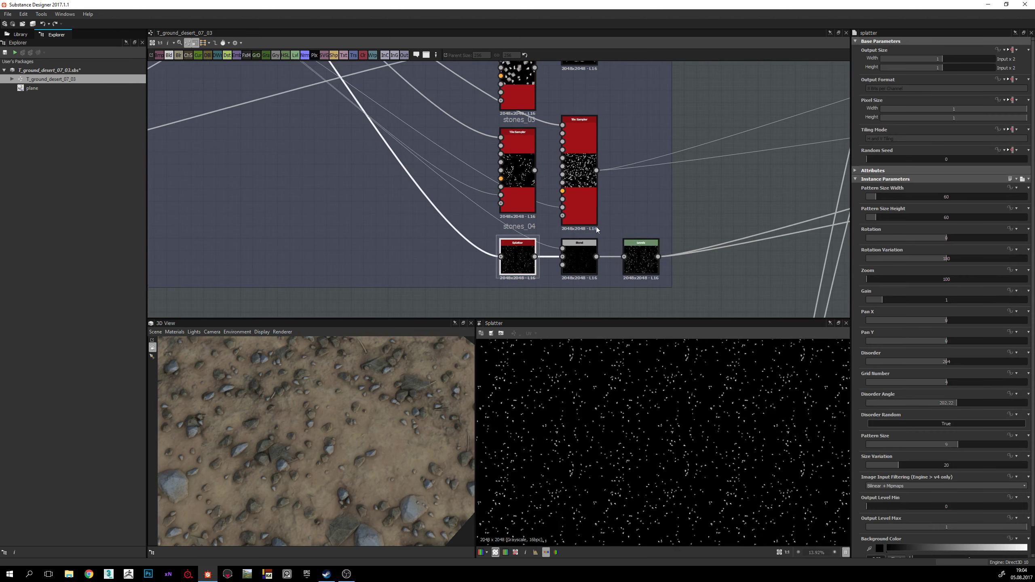
{"action": "scroll", "coordinate": [597, 227], "scroll_direction": "down", "scroll_amount": 1}
{"action": "mouse_move", "coordinate": [601, 226]}
{"action": "middle_mouse_down"}
{"action": "mouse_move", "coordinate": [627, 235]}
{"action": "mouse_move", "coordinate": [632, 307]}
{"action": "middle_mouse_up"}
{"action": "scroll", "coordinate": [627, 235], "scroll_direction": "down", "scroll_amount": 1}
{"action": "mouse_move", "coordinate": [600, 118]}
{"action": "middle_mouse_down"}
{"action": "mouse_move", "coordinate": [593, 181]}
{"action": "mouse_move", "coordinate": [550, 203]}
{"action": "middle_mouse_up"}
{"action": "double_click", "coordinate": [557, 175]}
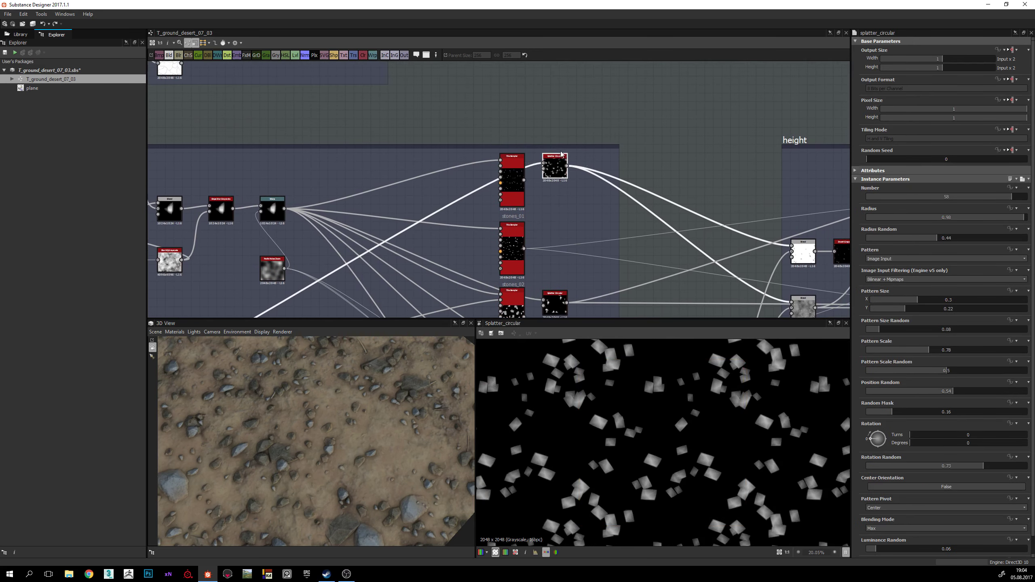
{"action": "scroll", "coordinate": [571, 180], "scroll_direction": "up", "scroll_amount": 2}
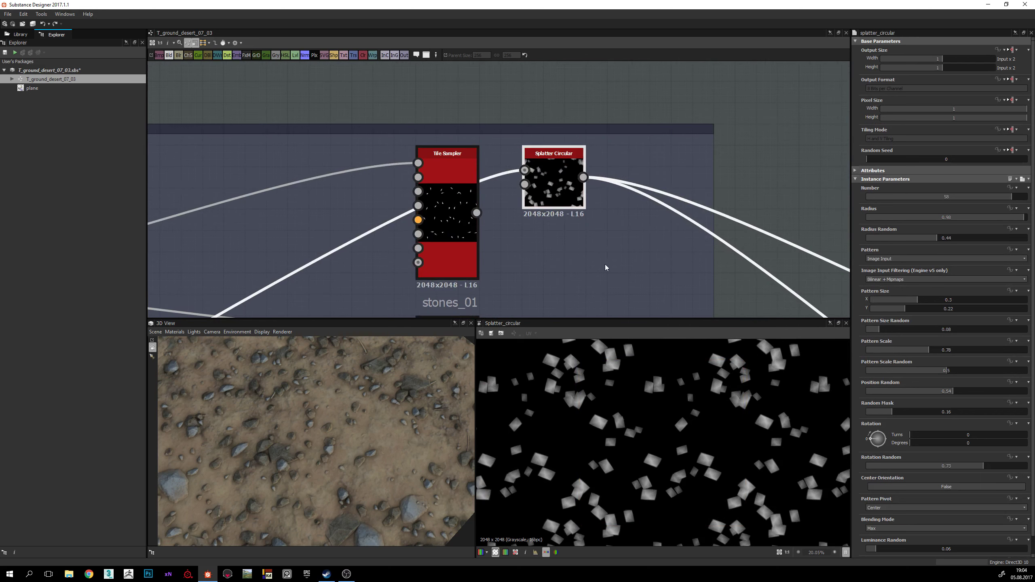
{"action": "middle_click_drag", "start_coordinate": [578, 226], "coordinate": [569, 212]}
{"action": "middle_click_drag", "start_coordinate": [565, 251], "coordinate": [559, 239]}
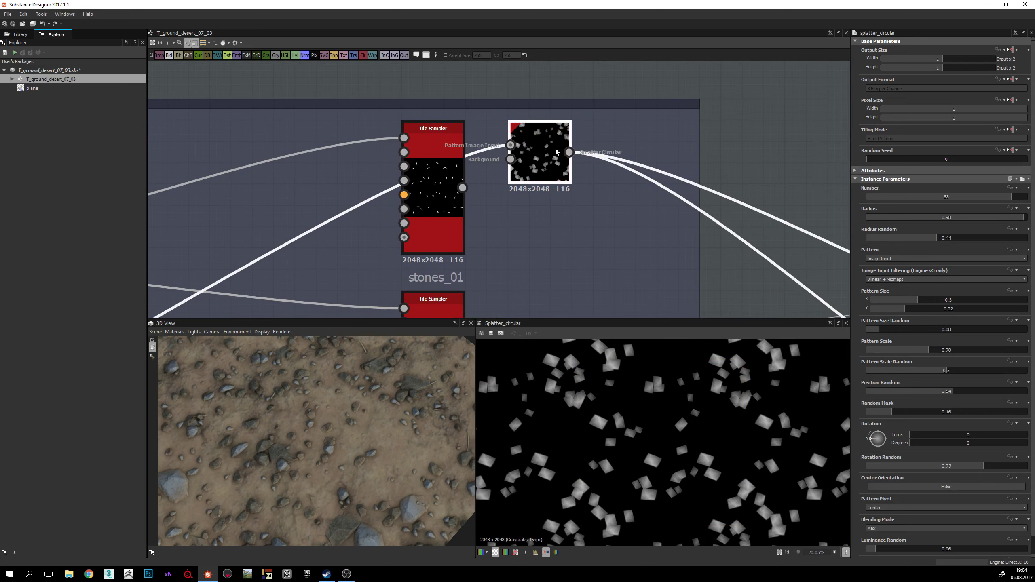
{"action": "scroll", "coordinate": [581, 243], "scroll_direction": "down", "scroll_amount": 3}
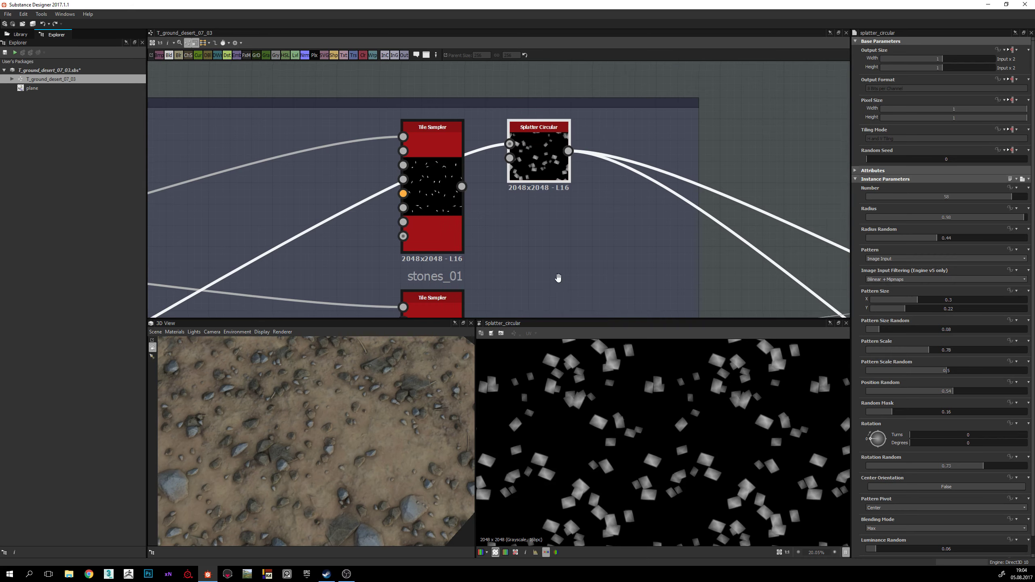
{"action": "middle_click_drag", "start_coordinate": [621, 203], "coordinate": [608, 238]}
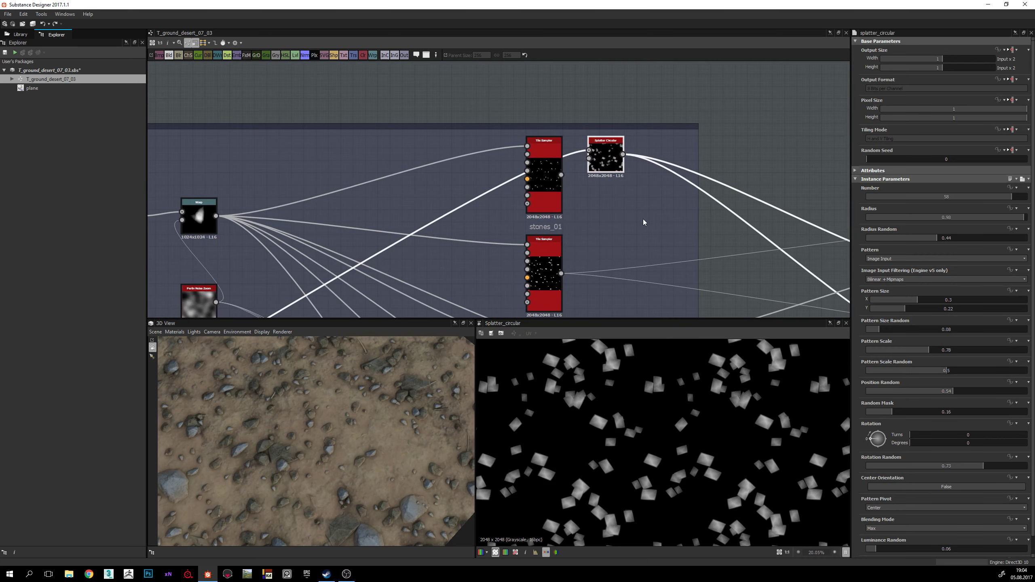
{"action": "middle_click_drag", "start_coordinate": [643, 222], "coordinate": [591, 180]}
{"action": "scroll", "coordinate": [651, 405], "scroll_direction": "down", "scroll_amount": 3}
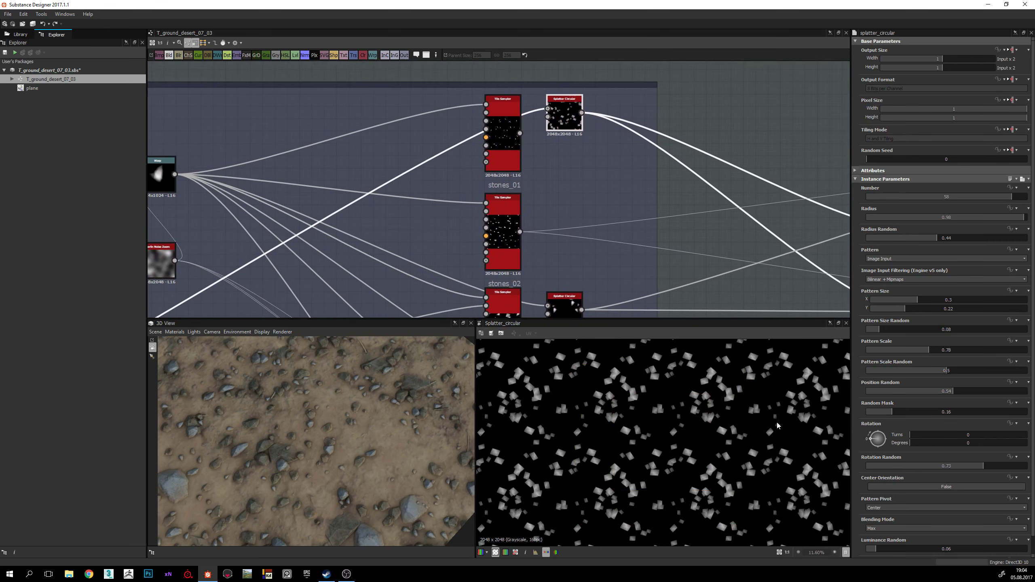
{"action": "scroll", "coordinate": [619, 471], "scroll_direction": "up", "scroll_amount": 1}
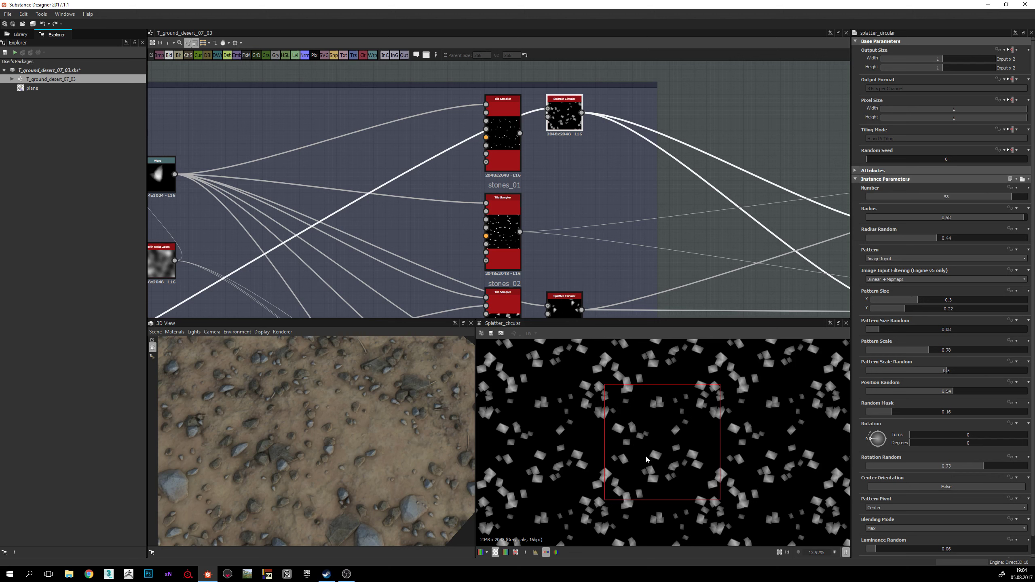
{"action": "scroll", "coordinate": [663, 433], "scroll_direction": "up", "scroll_amount": 1}
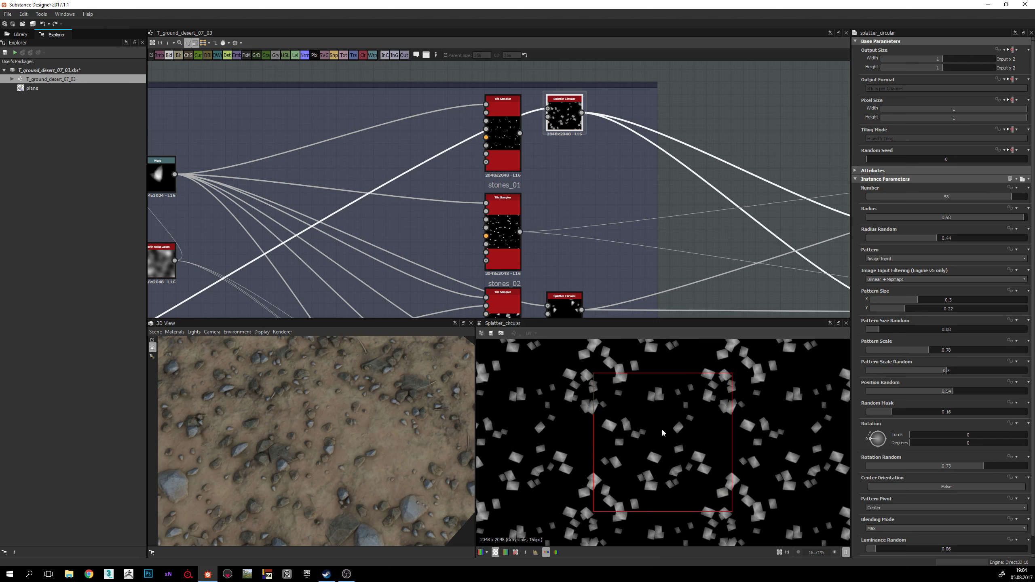
{"action": "scroll", "coordinate": [645, 435], "scroll_direction": "up", "scroll_amount": 1}
{"action": "scroll", "coordinate": [619, 425], "scroll_direction": "down", "scroll_amount": 1}
{"action": "scroll", "coordinate": [693, 475], "scroll_direction": "down", "scroll_amount": 1}
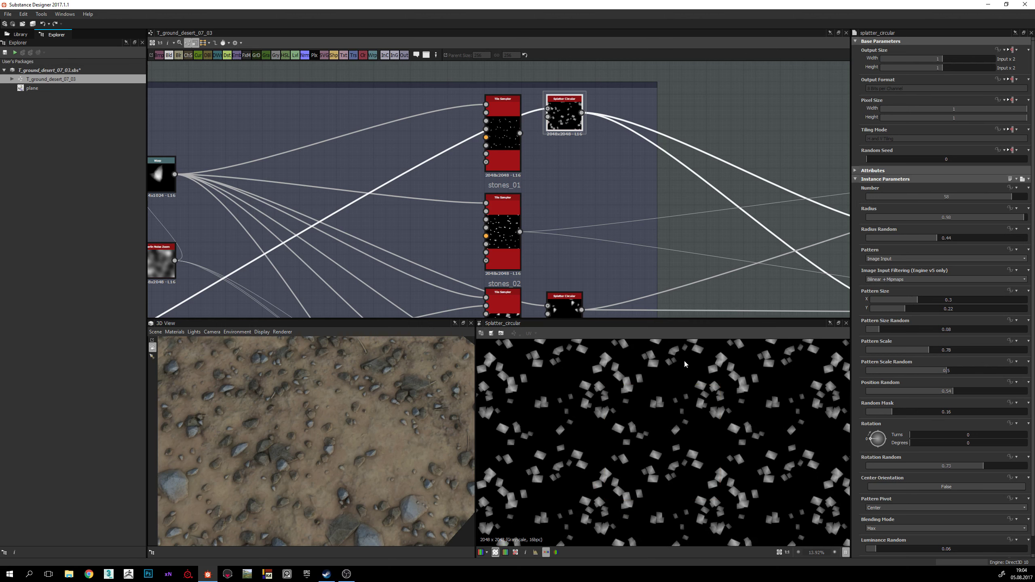
{"action": "scroll", "coordinate": [548, 219], "scroll_direction": "down", "scroll_amount": 3}
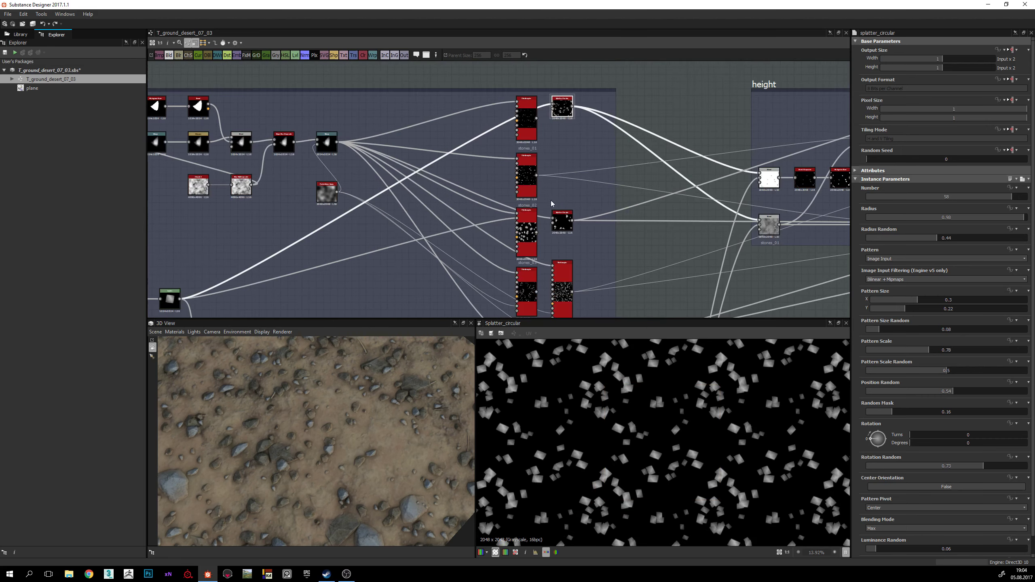
{"action": "middle_click_drag", "start_coordinate": [599, 237], "coordinate": [574, 243]}
{"action": "scroll", "coordinate": [566, 232], "scroll_direction": "down", "scroll_amount": 3}
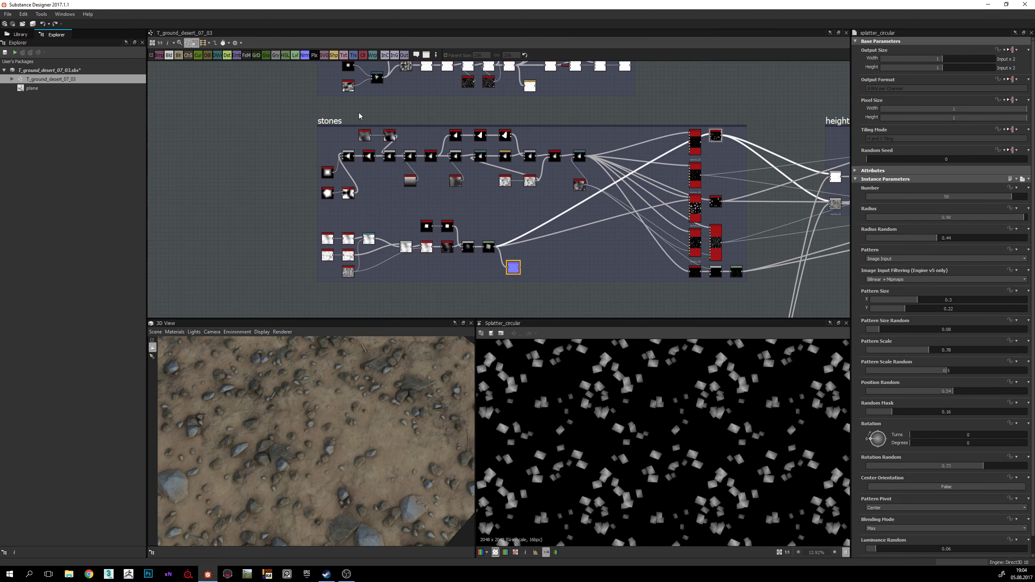
Step: Zoom out from the stones frame and pan down to the ground frame
{"action": "middle_click_drag", "start_coordinate": [571, 283], "coordinate": [561, 277]}
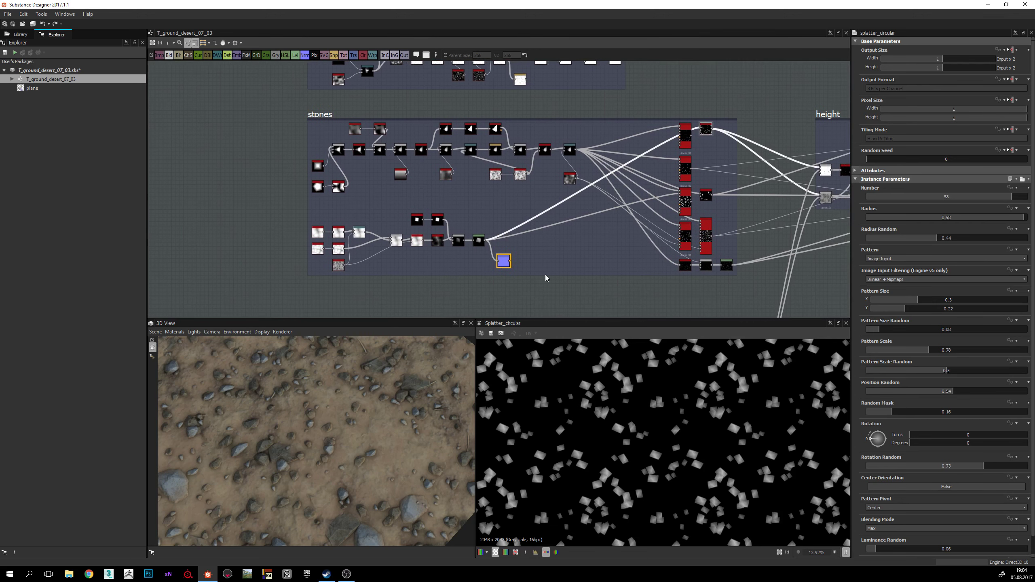
{"action": "scroll", "coordinate": [632, 269], "scroll_direction": "down", "scroll_amount": 1}
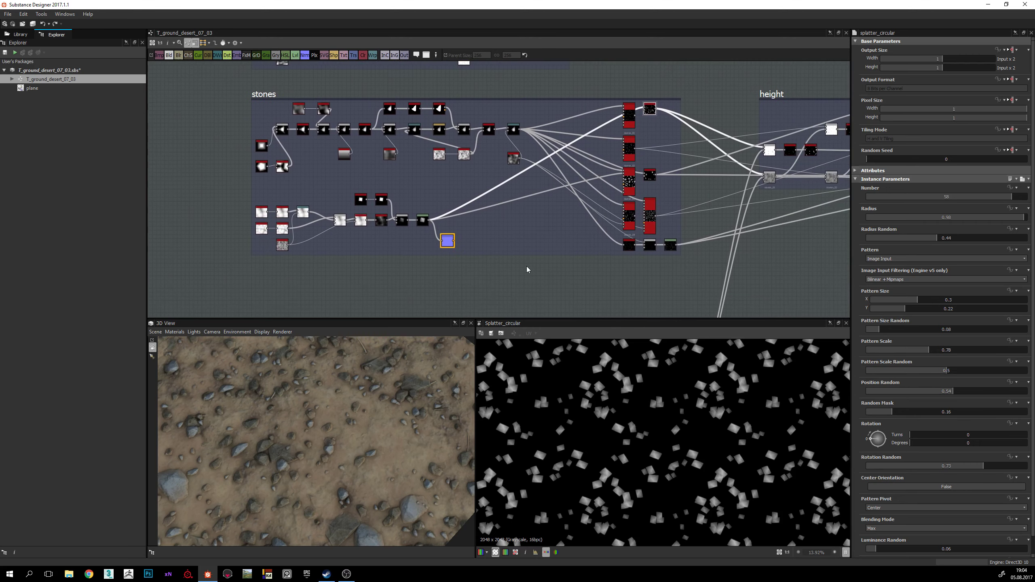
{"action": "scroll", "coordinate": [527, 266], "scroll_direction": "down", "scroll_amount": 1}
{"action": "middle_click_drag", "start_coordinate": [526, 273], "coordinate": [544, 167]}
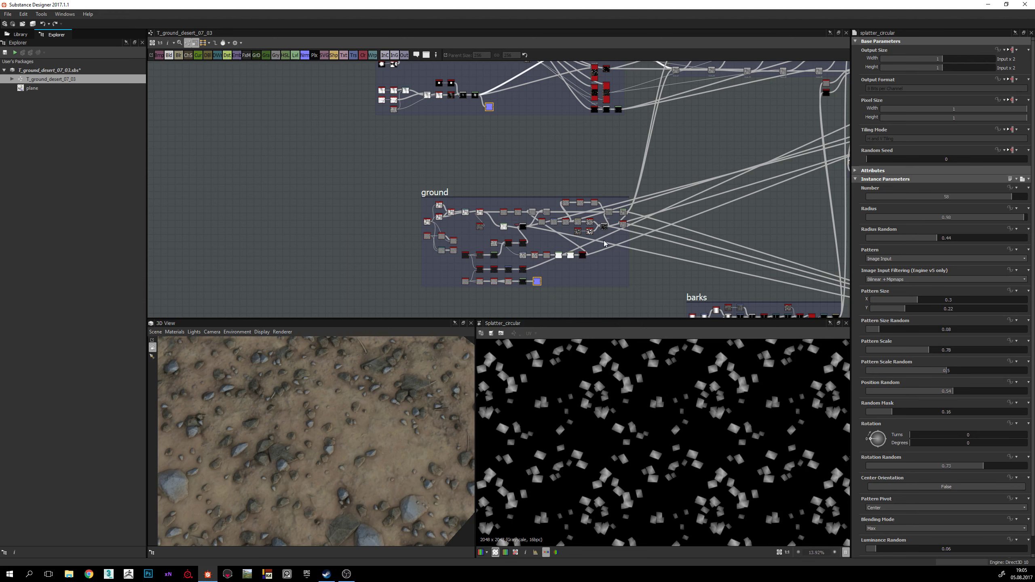
{"action": "middle_click_drag", "start_coordinate": [578, 248], "coordinate": [572, 222]}
{"action": "scroll", "coordinate": [449, 211], "scroll_direction": "up", "scroll_amount": 1}
{"action": "scroll", "coordinate": [449, 212], "scroll_direction": "up", "scroll_amount": 1}
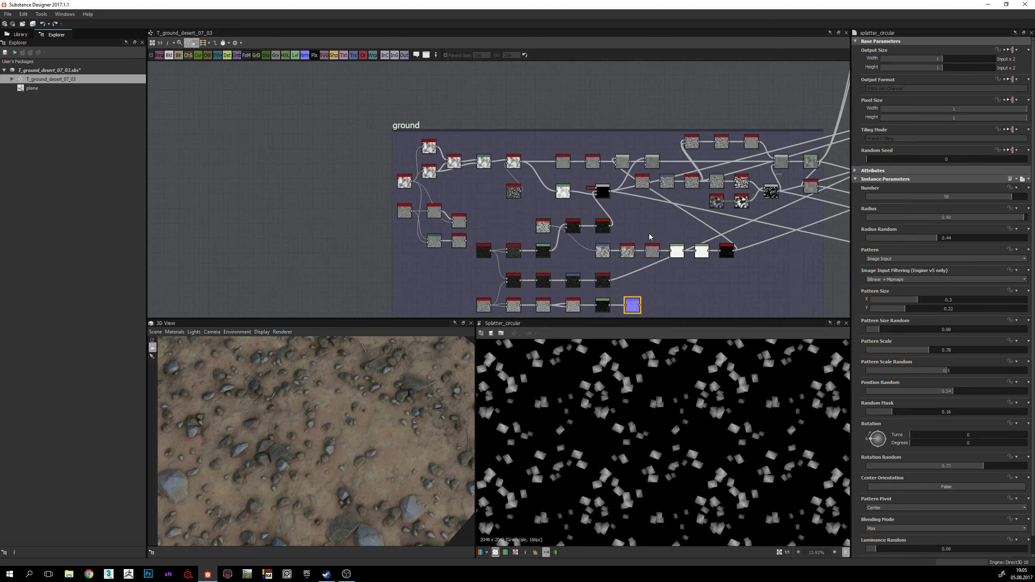
{"action": "middle_click_drag", "start_coordinate": [659, 227], "coordinate": [608, 208]}
Step: Zoom in on the ground frame's left side showing Clouds 2 and FractalSum 3, and orbit the 3D preview
{"action": "scroll", "coordinate": [398, 194], "scroll_direction": "up", "scroll_amount": 2}
{"action": "middle_click_drag", "start_coordinate": [503, 212], "coordinate": [528, 234]}
{"action": "middle_click_drag", "start_coordinate": [444, 223], "coordinate": [443, 240]}
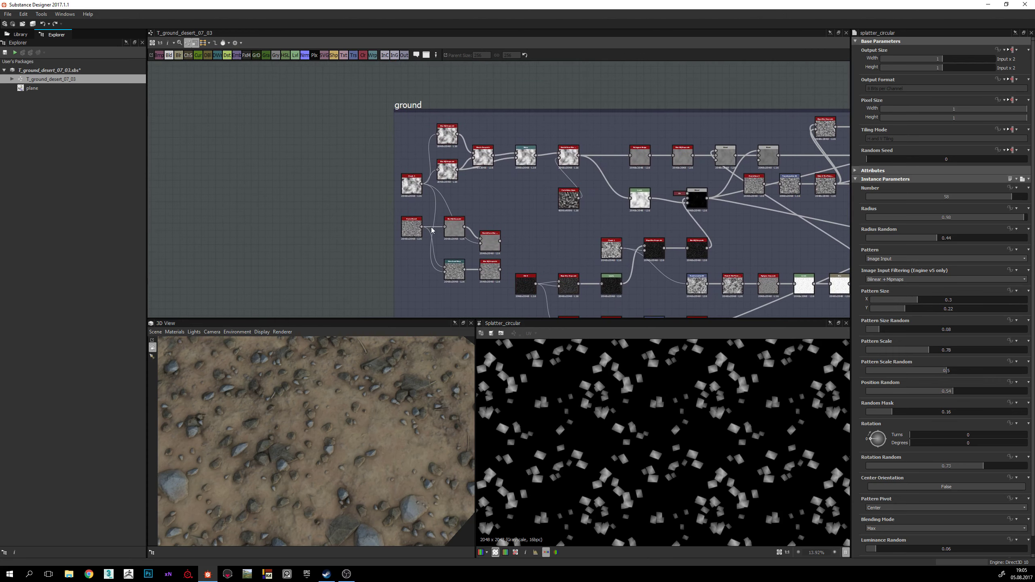
{"action": "scroll", "coordinate": [430, 230], "scroll_direction": "up", "scroll_amount": 3}
{"action": "middle_click_drag", "start_coordinate": [516, 202], "coordinate": [501, 233]}
{"action": "scroll", "coordinate": [501, 233], "scroll_direction": "down", "scroll_amount": 2}
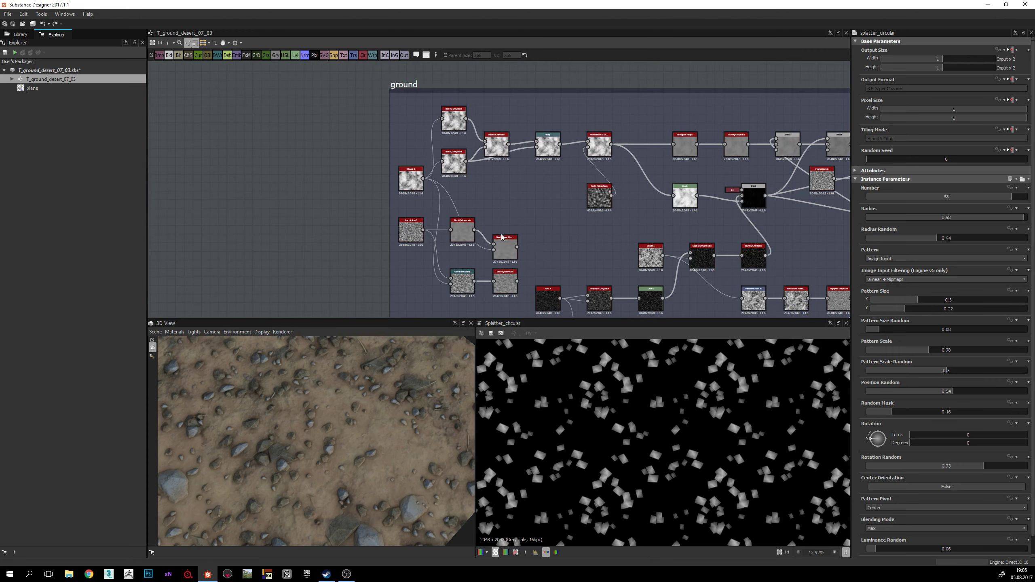
{"action": "middle_click_drag", "start_coordinate": [508, 194], "coordinate": [463, 173]}
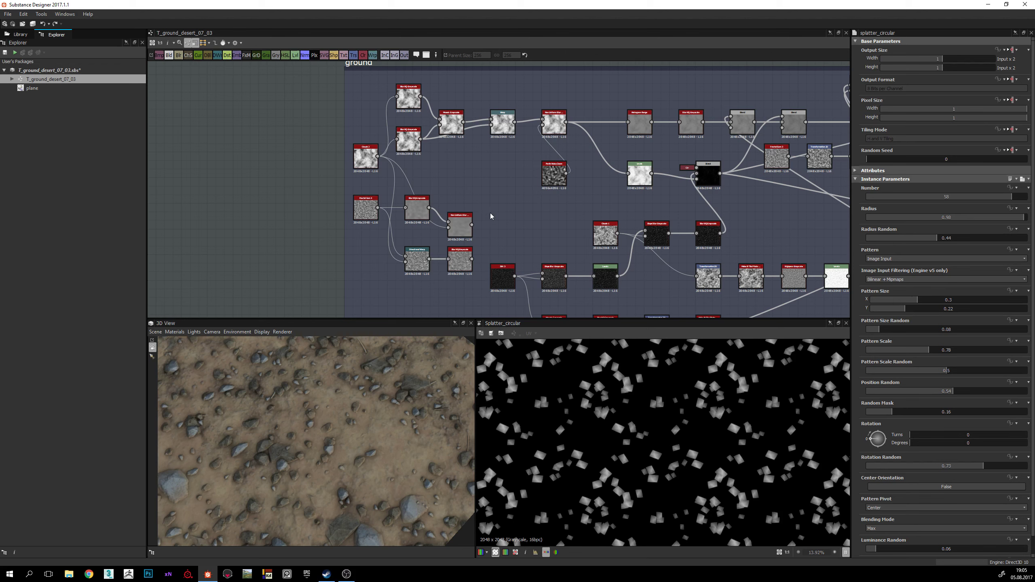
{"action": "left_click_drag", "start_coordinate": [327, 420], "coordinate": [353, 437]}
{"action": "middle_click_drag", "start_coordinate": [353, 437], "coordinate": [372, 435]}
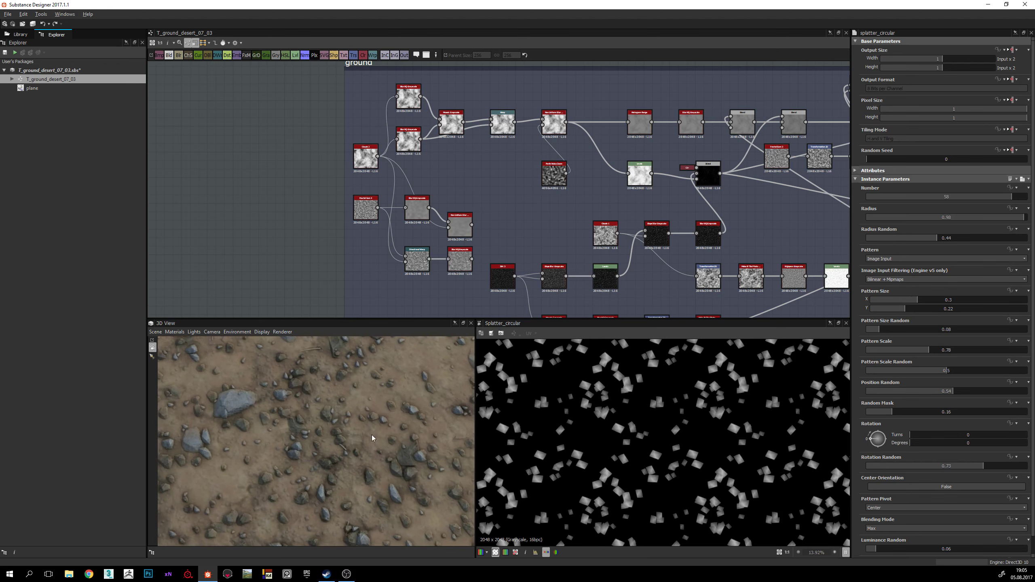
{"action": "right_click_drag", "start_coordinate": [372, 435], "coordinate": [368, 390]}
{"action": "left_click_drag", "start_coordinate": [368, 390], "coordinate": [354, 451]}
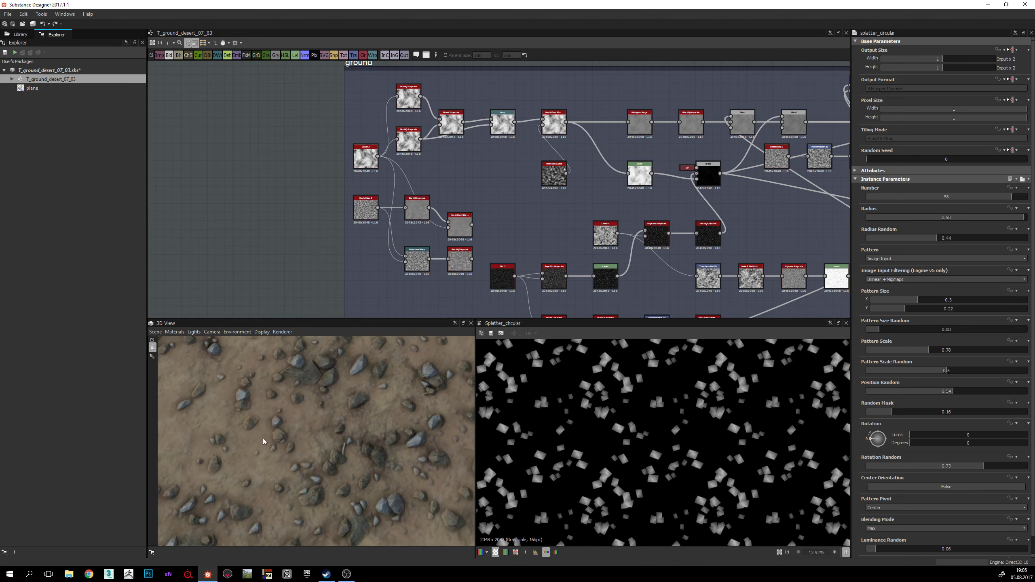
{"action": "left_click_drag", "start_coordinate": [263, 439], "coordinate": [343, 467]}
{"action": "middle_click_drag", "start_coordinate": [479, 207], "coordinate": [480, 220]}
Step: Show Clouds 2 in the 2D view and Parameters panel, zooming the preview in
{"action": "double_click", "coordinate": [366, 171]}
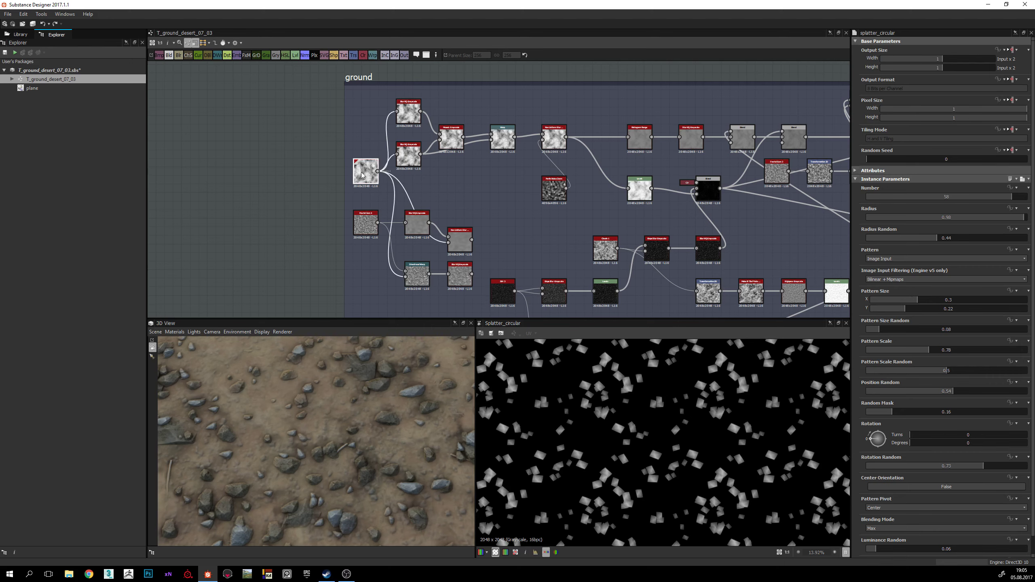
{"action": "scroll", "coordinate": [675, 433], "scroll_direction": "down", "scroll_amount": 3}
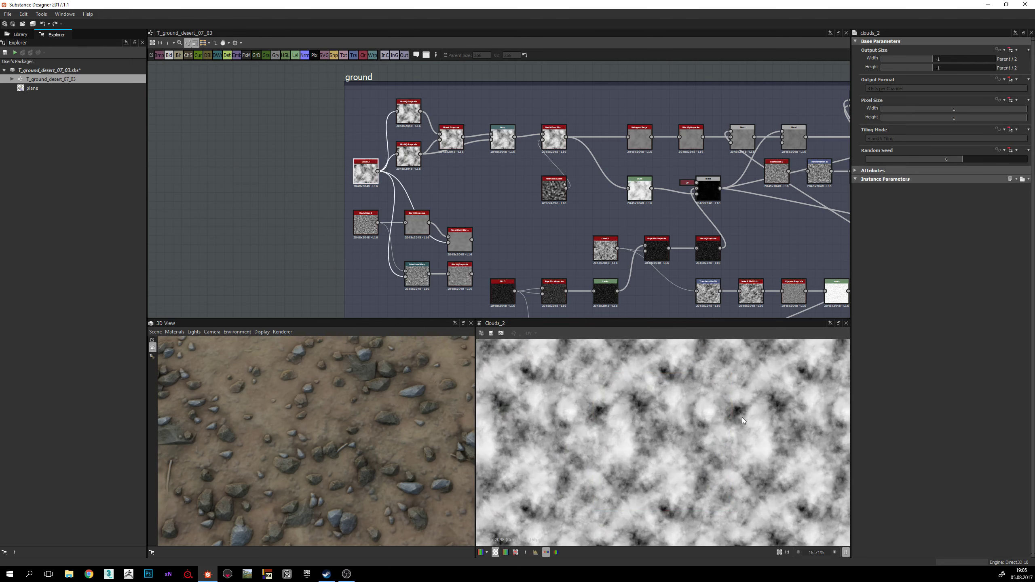
{"action": "scroll", "coordinate": [757, 417], "scroll_direction": "up", "scroll_amount": 3}
{"action": "scroll", "coordinate": [667, 442], "scroll_direction": "up", "scroll_amount": 1}
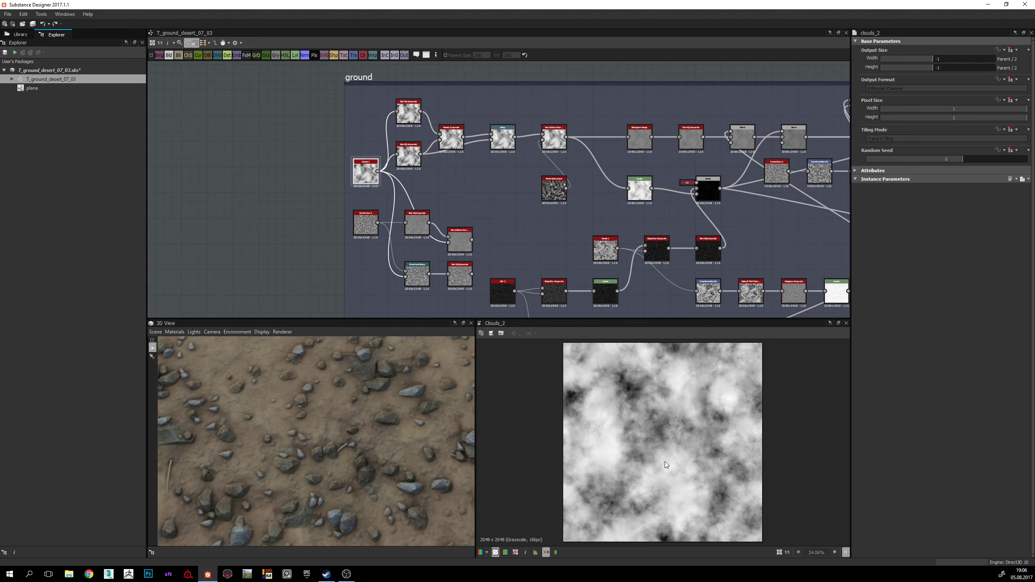
{"action": "scroll", "coordinate": [666, 465], "scroll_direction": "up", "scroll_amount": 1}
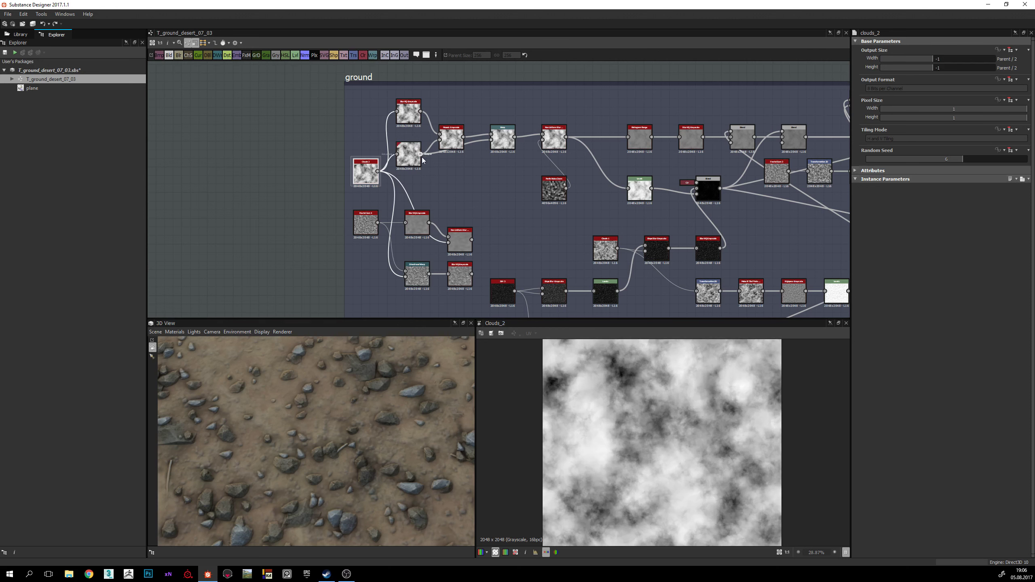
Step: Frame Clouds 2 and its two Blur HQ Grayscale nodes in the Graph view
{"action": "middle_click_drag", "start_coordinate": [423, 157], "coordinate": [398, 146]}
{"action": "scroll", "coordinate": [706, 431], "scroll_direction": "down", "scroll_amount": 1}
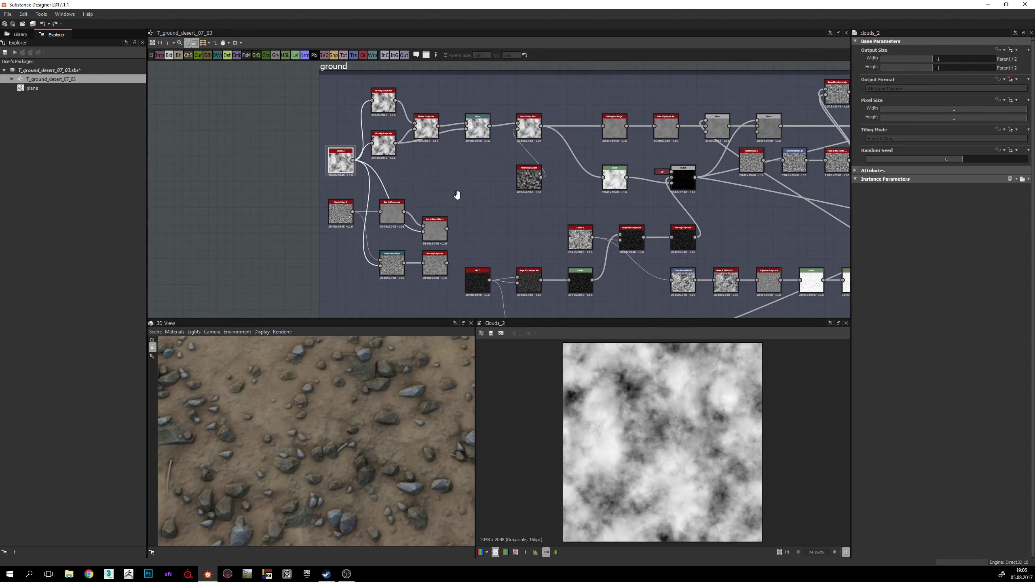
{"action": "middle_click_drag", "start_coordinate": [457, 195], "coordinate": [411, 183]}
{"action": "scroll", "coordinate": [657, 415], "scroll_direction": "up", "scroll_amount": 1}
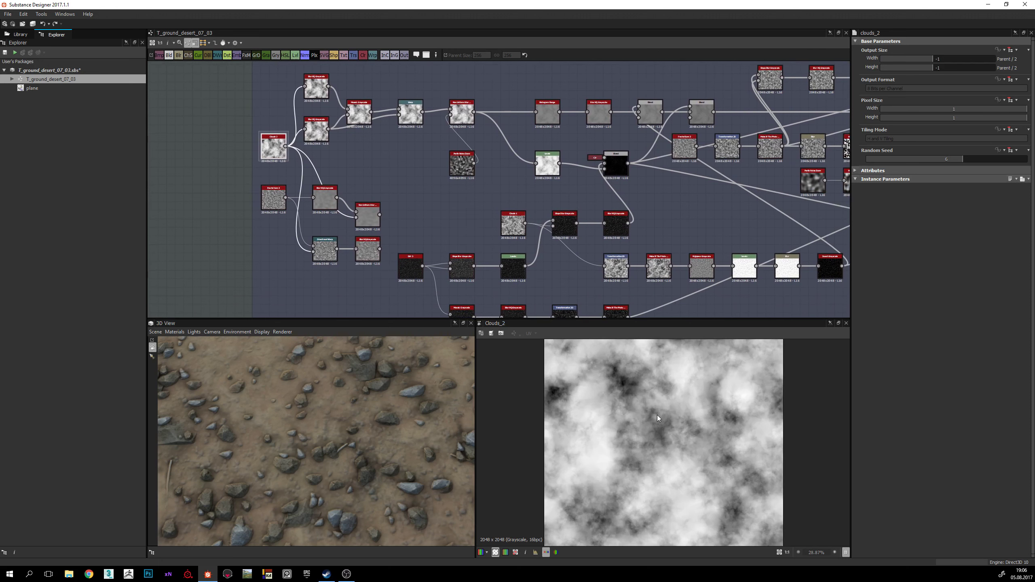
{"action": "scroll", "coordinate": [659, 413], "scroll_direction": "down", "scroll_amount": 1}
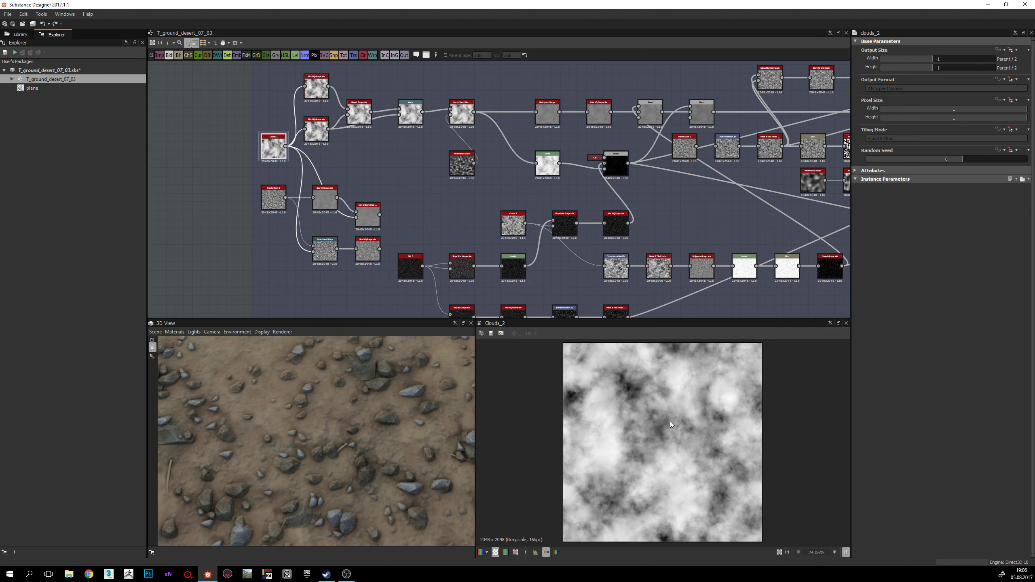
{"action": "scroll", "coordinate": [673, 428], "scroll_direction": "up", "scroll_amount": 1}
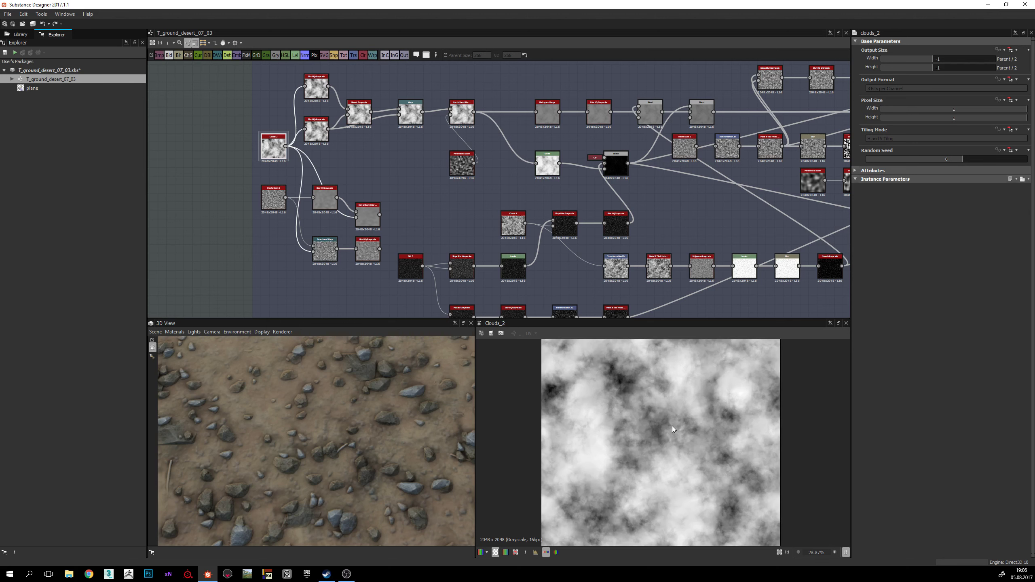
{"action": "scroll", "coordinate": [674, 427], "scroll_direction": "down", "scroll_amount": 1}
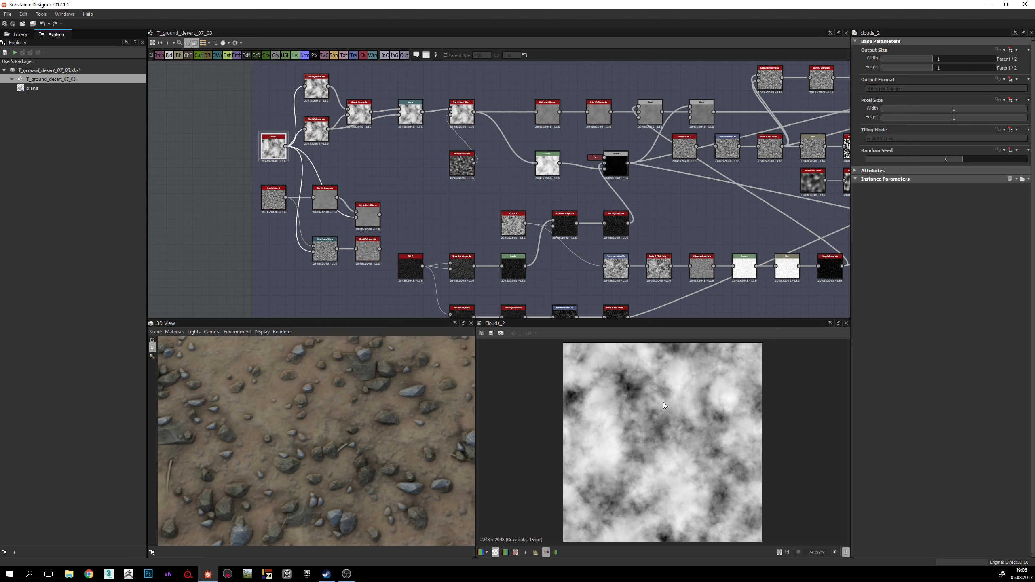
{"action": "scroll", "coordinate": [398, 165], "scroll_direction": "up", "scroll_amount": 3}
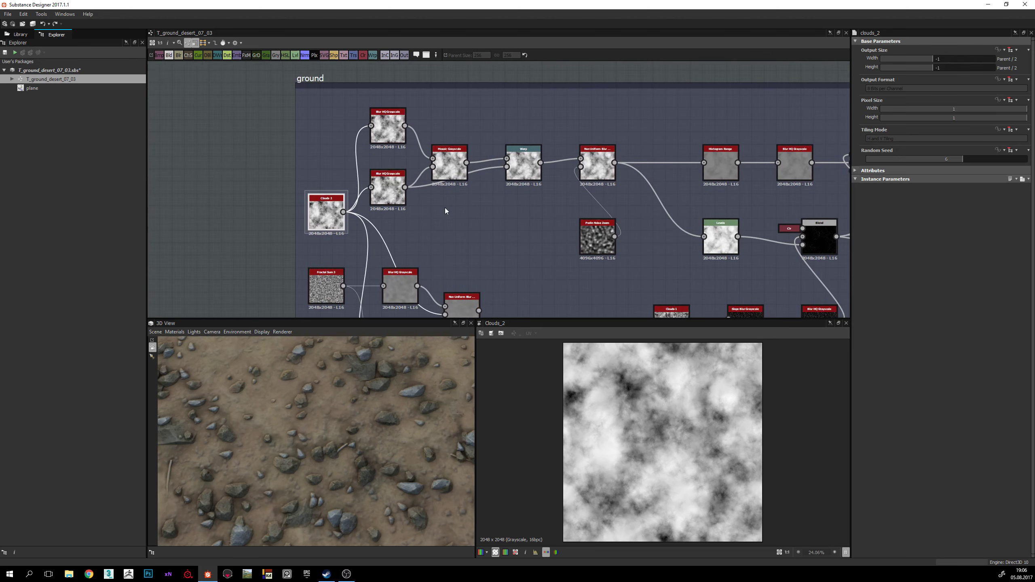
{"action": "middle_click_drag", "start_coordinate": [446, 210], "coordinate": [464, 226]}
{"action": "scroll", "coordinate": [383, 218], "scroll_direction": "up", "scroll_amount": 2}
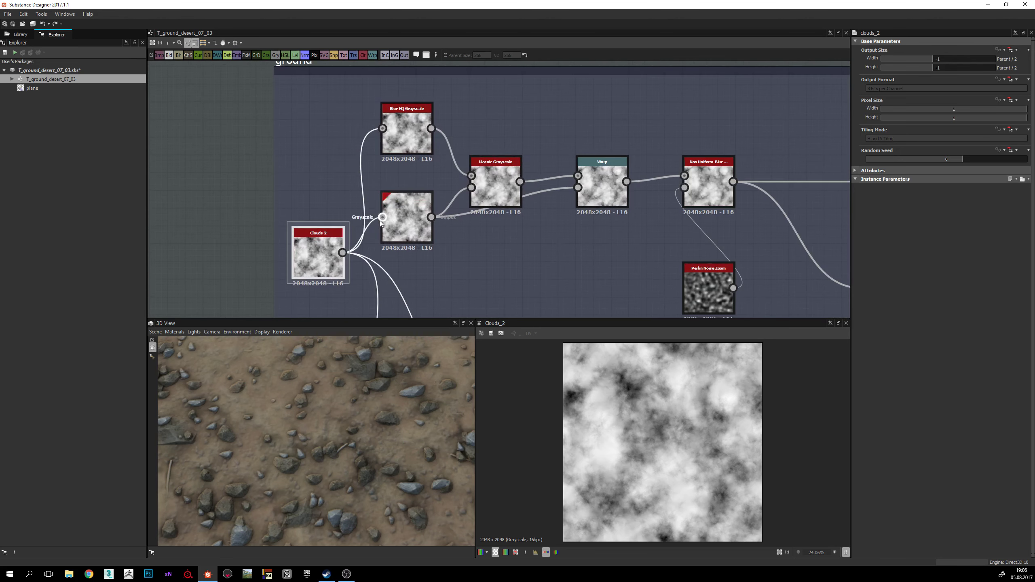
{"action": "double_click", "coordinate": [408, 131]}
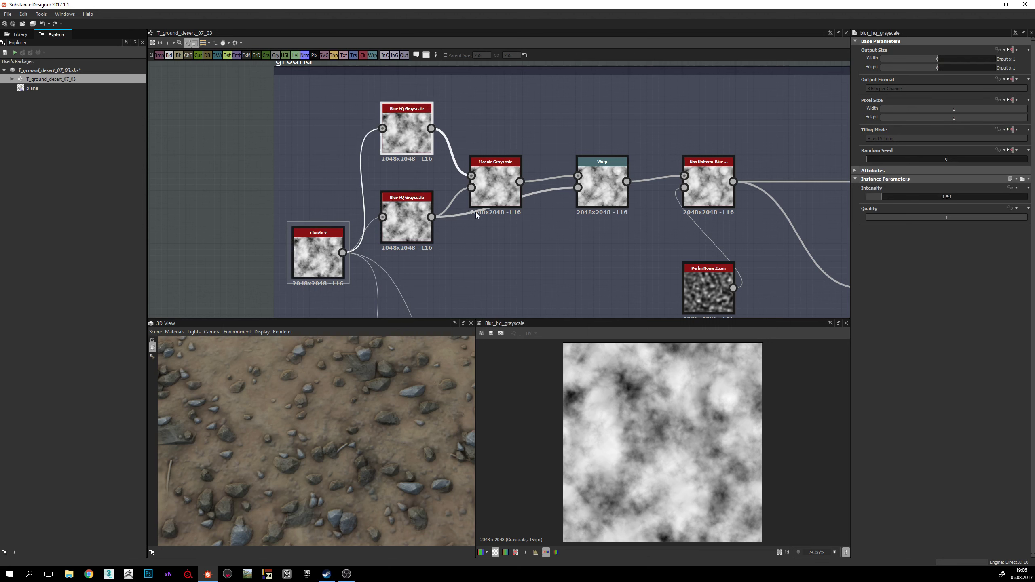
{"action": "double_click", "coordinate": [491, 181]}
{"action": "scroll", "coordinate": [634, 401], "scroll_direction": "up", "scroll_amount": 3}
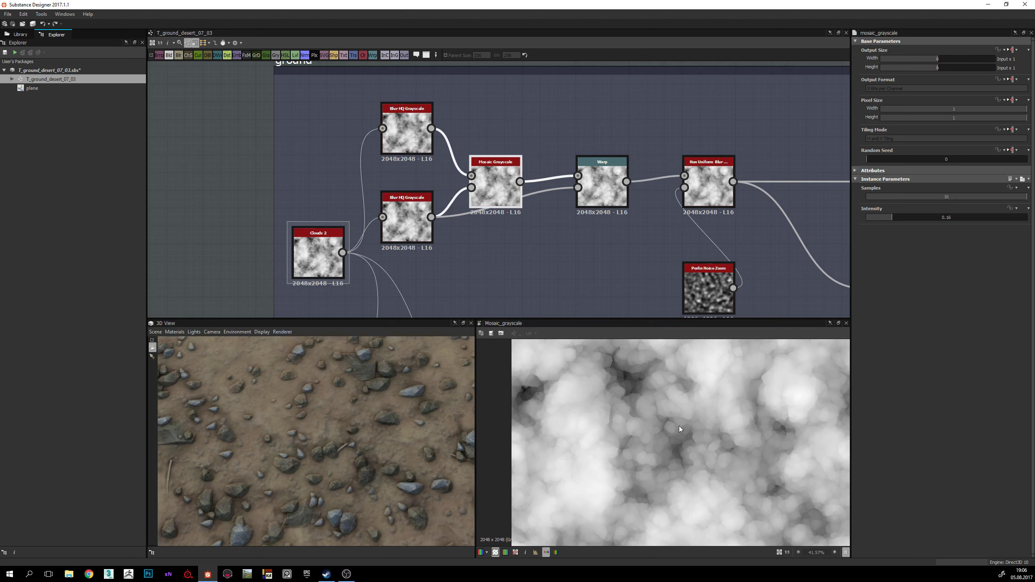
{"action": "middle_click_drag", "start_coordinate": [567, 267], "coordinate": [556, 243]}
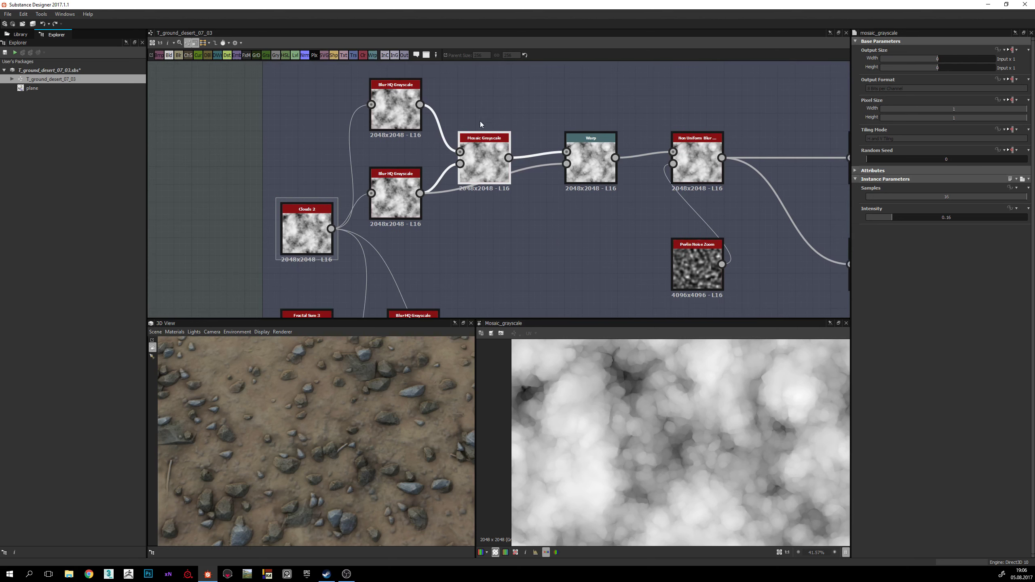
{"action": "scroll", "coordinate": [466, 168], "scroll_direction": "up", "scroll_amount": 2}
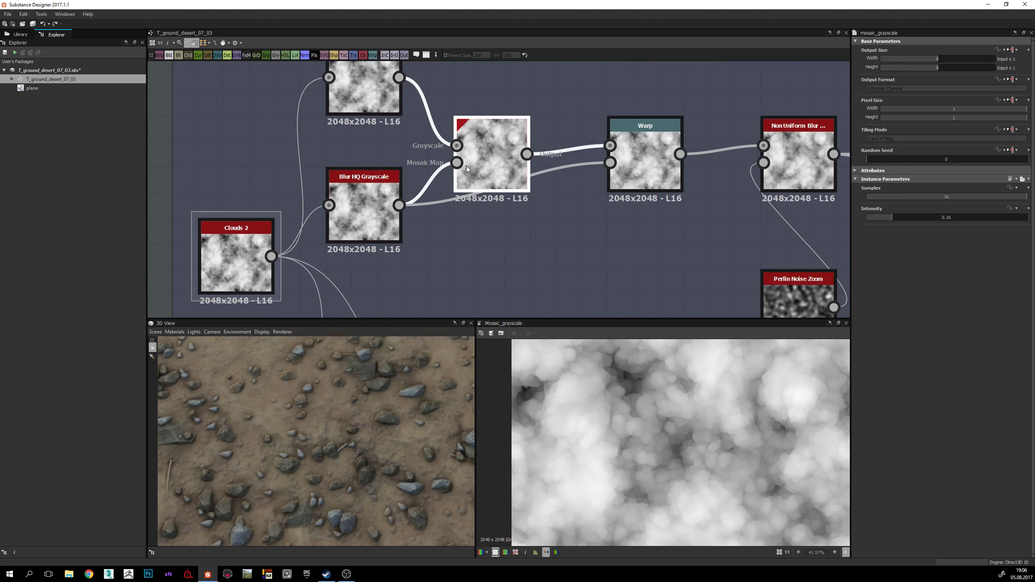
{"action": "middle_click_drag", "start_coordinate": [335, 233], "coordinate": [349, 252]}
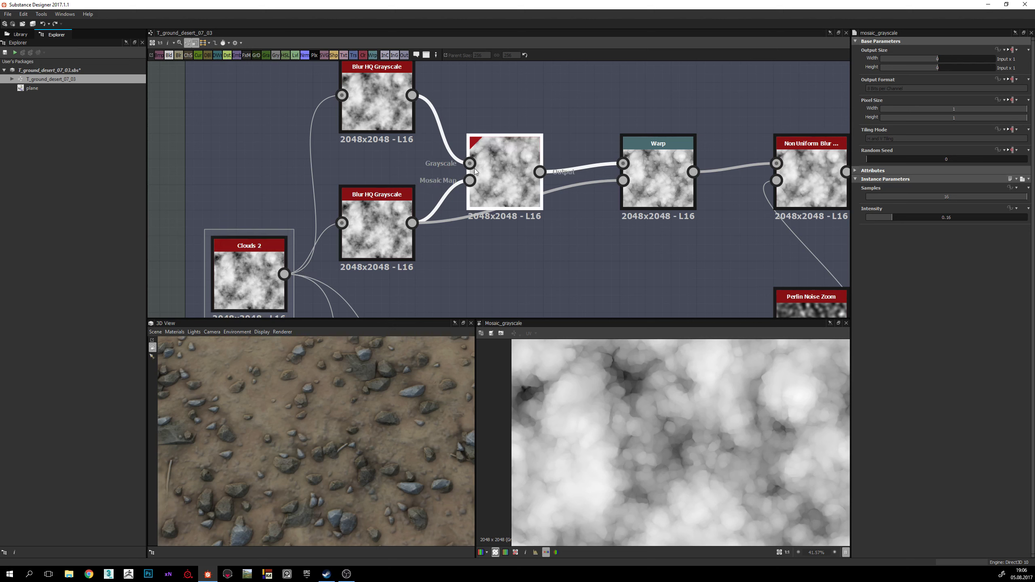
{"action": "middle_click_drag", "start_coordinate": [525, 214], "coordinate": [505, 185]}
{"action": "scroll", "coordinate": [693, 445], "scroll_direction": "down", "scroll_amount": 2}
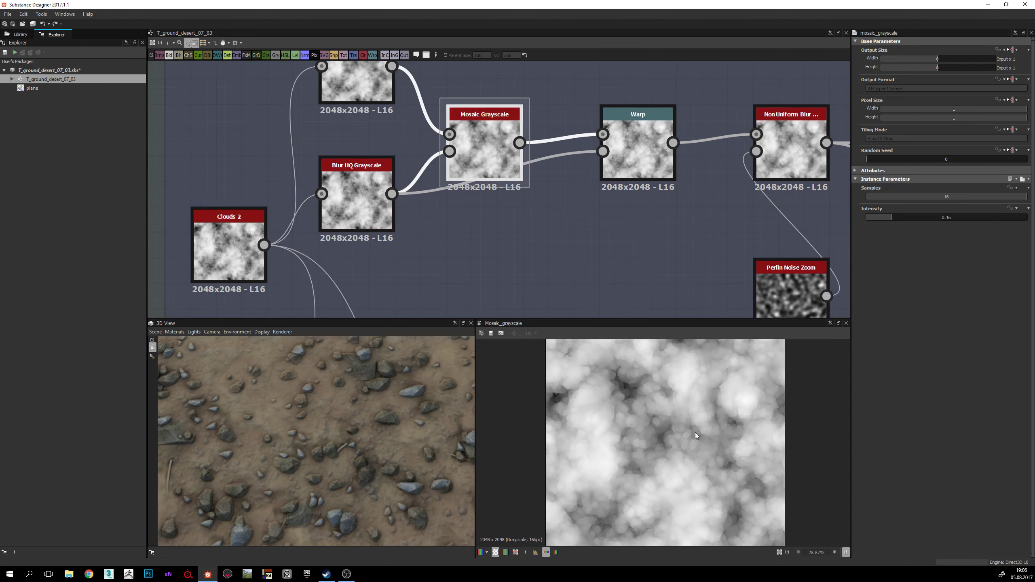
{"action": "scroll", "coordinate": [693, 435], "scroll_direction": "up", "scroll_amount": 3}
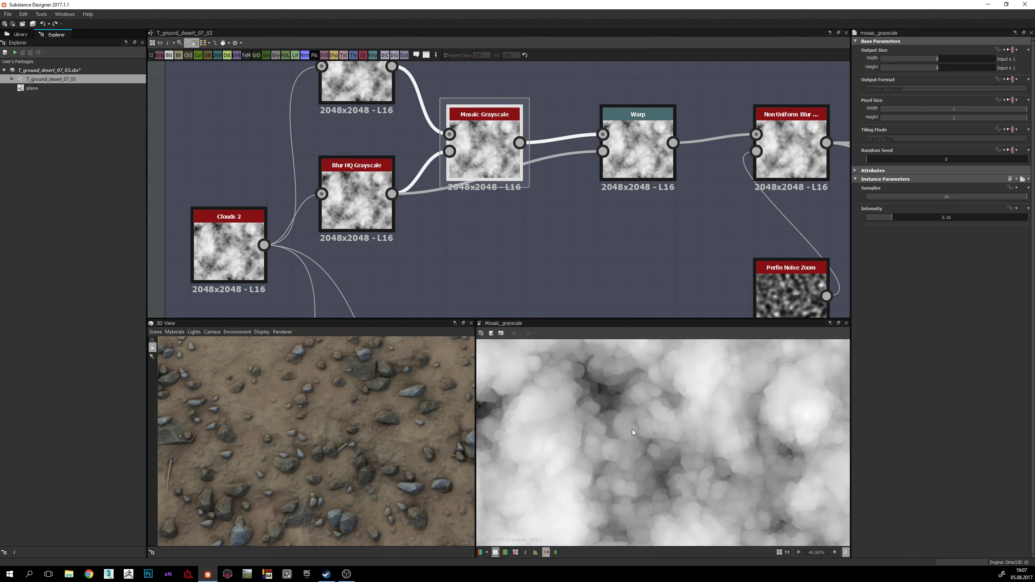
{"action": "middle_click_drag", "start_coordinate": [633, 429], "coordinate": [621, 472]}
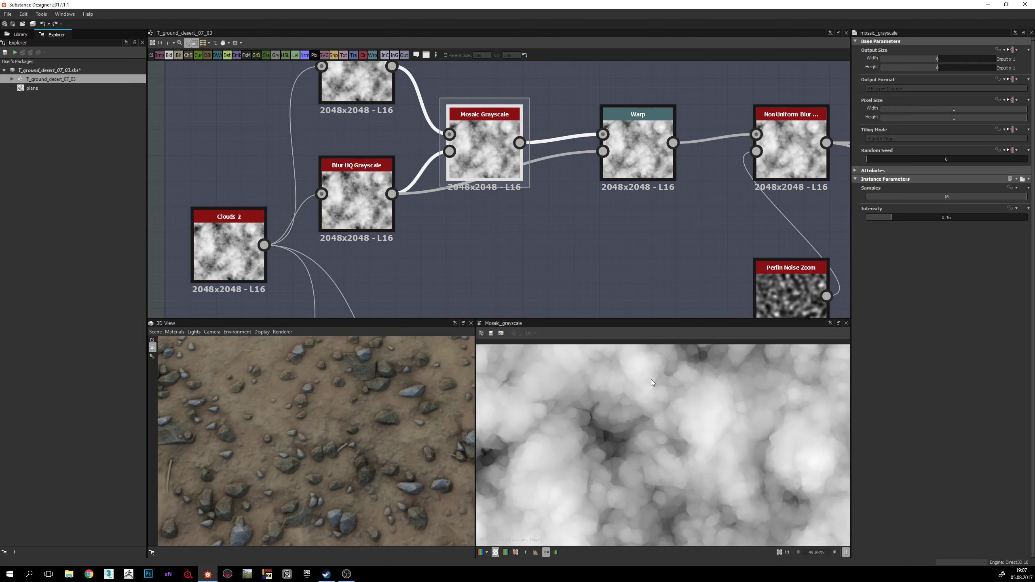
{"action": "scroll", "coordinate": [649, 408], "scroll_direction": "up", "scroll_amount": 3}
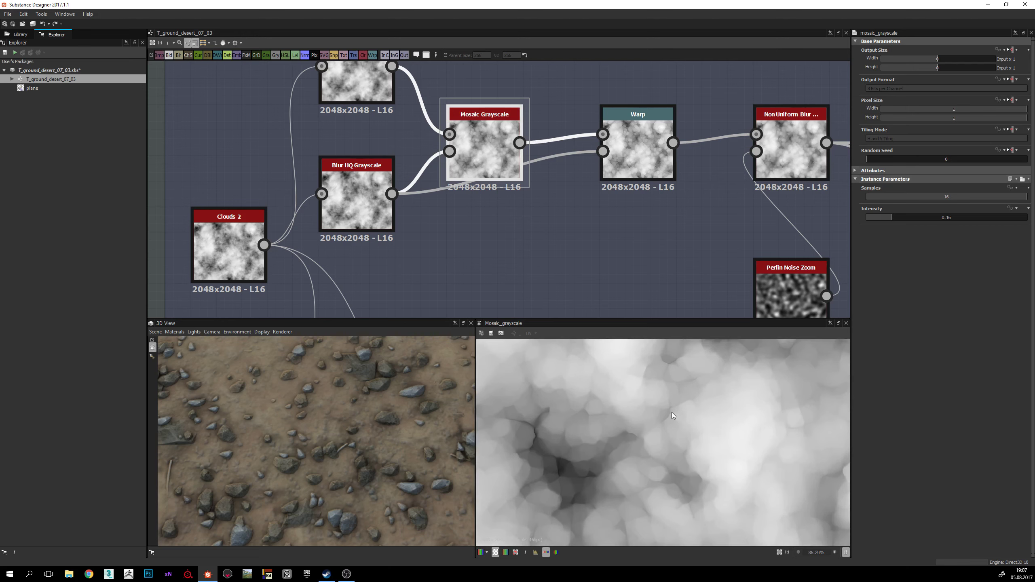
{"action": "scroll", "coordinate": [653, 421], "scroll_direction": "down", "scroll_amount": 2}
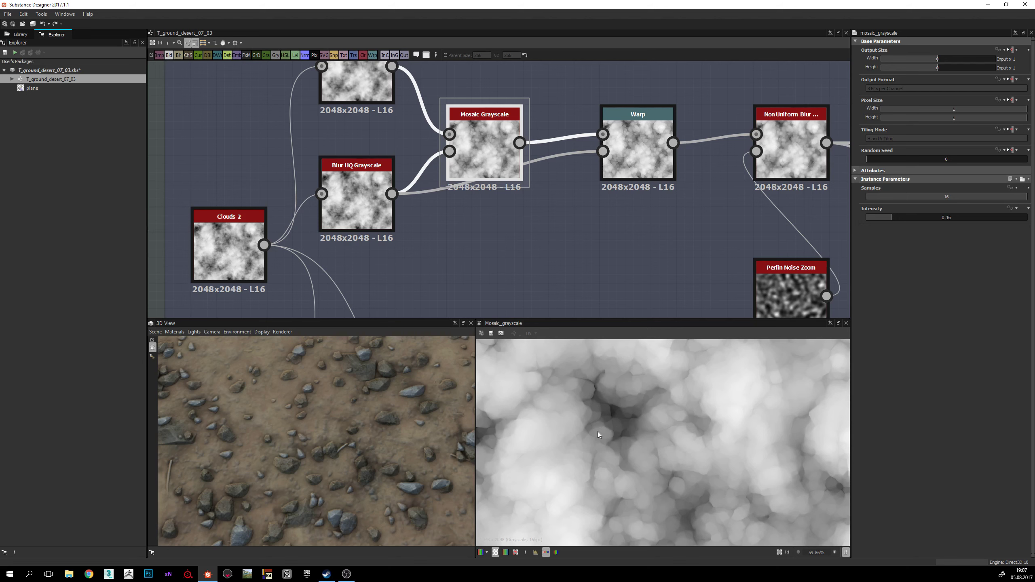
{"action": "scroll", "coordinate": [632, 417], "scroll_direction": "down", "scroll_amount": 1}
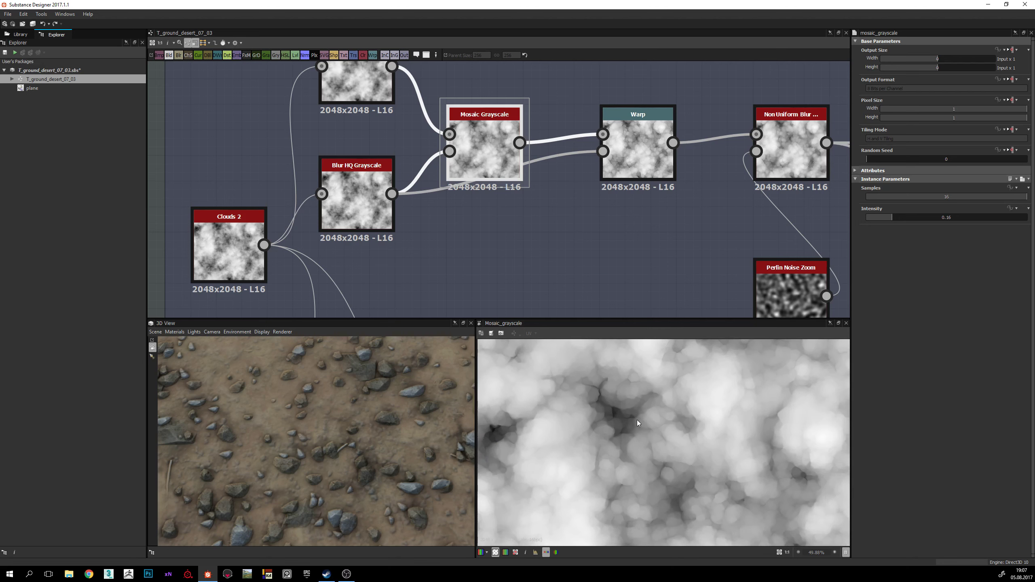
{"action": "scroll", "coordinate": [612, 398], "scroll_direction": "down", "scroll_amount": 3}
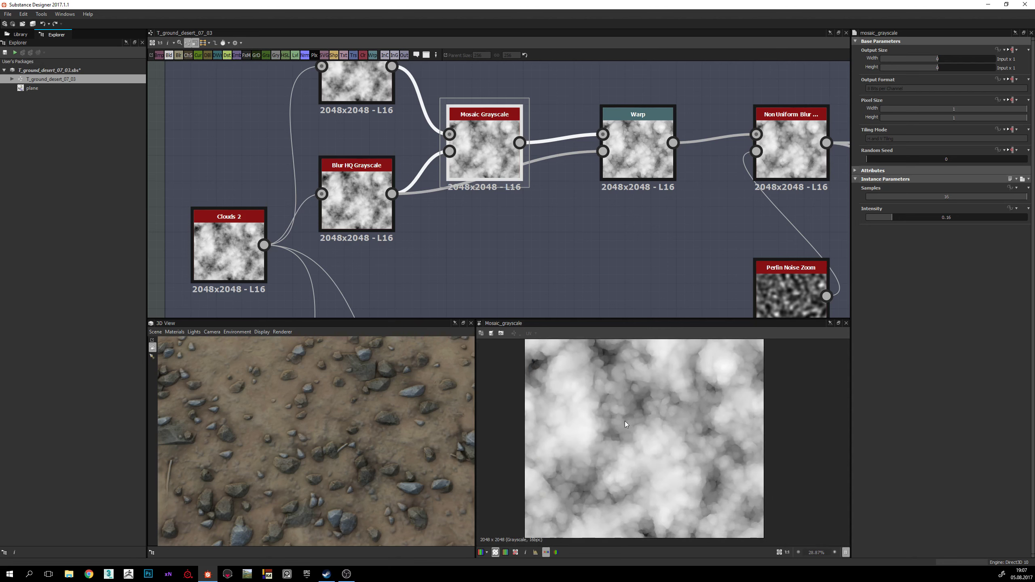
{"action": "scroll", "coordinate": [600, 432], "scroll_direction": "up", "scroll_amount": 6}
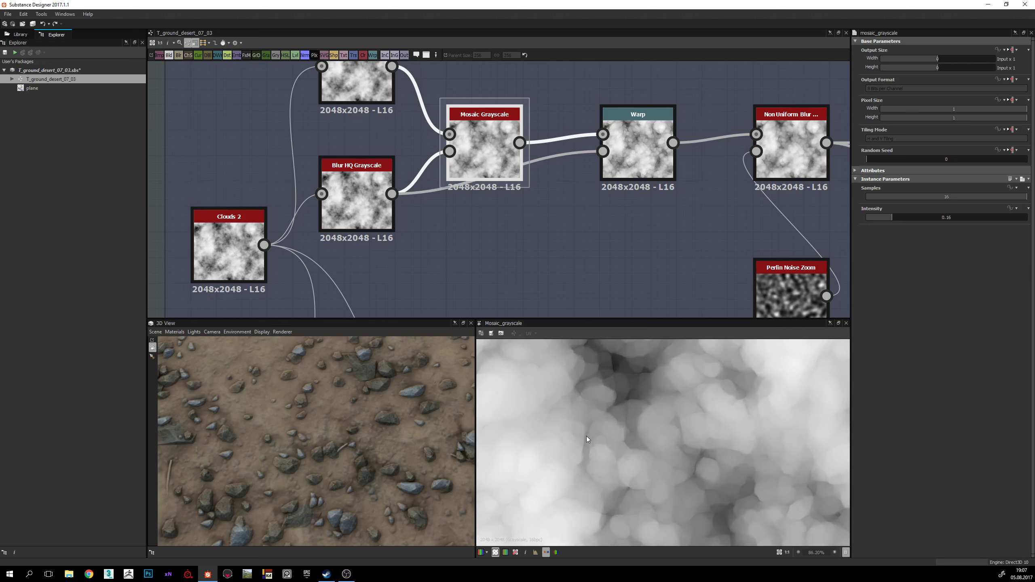
{"action": "scroll", "coordinate": [606, 433], "scroll_direction": "down", "scroll_amount": 2}
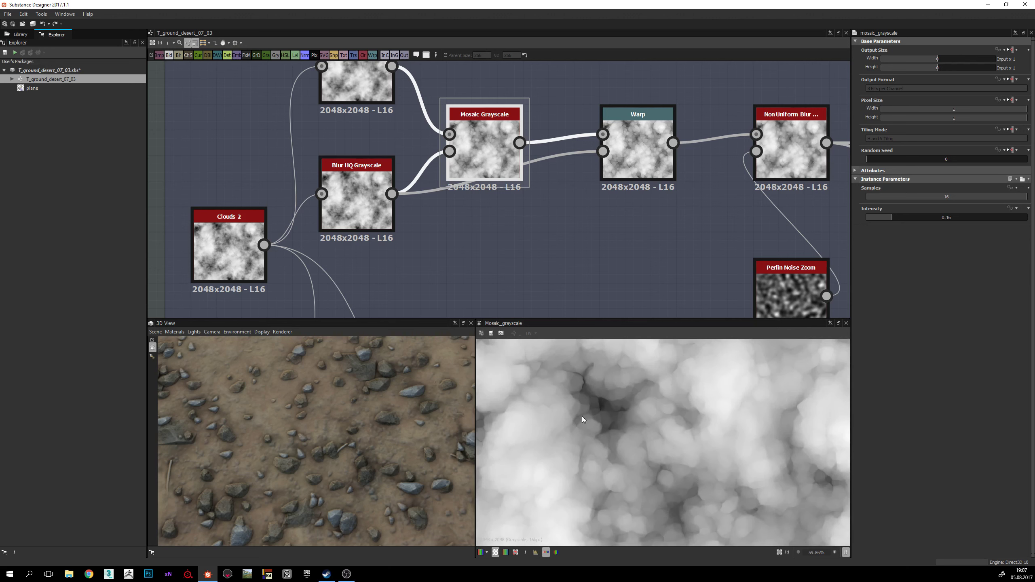
{"action": "scroll", "coordinate": [605, 441], "scroll_direction": "down", "scroll_amount": 3}
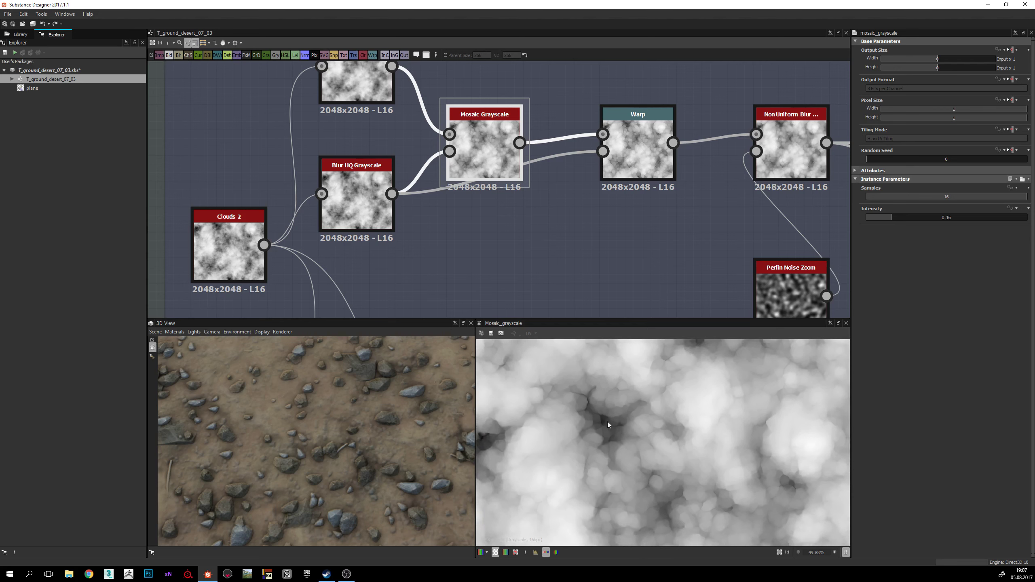
{"action": "middle_click_drag", "start_coordinate": [621, 427], "coordinate": [662, 419]}
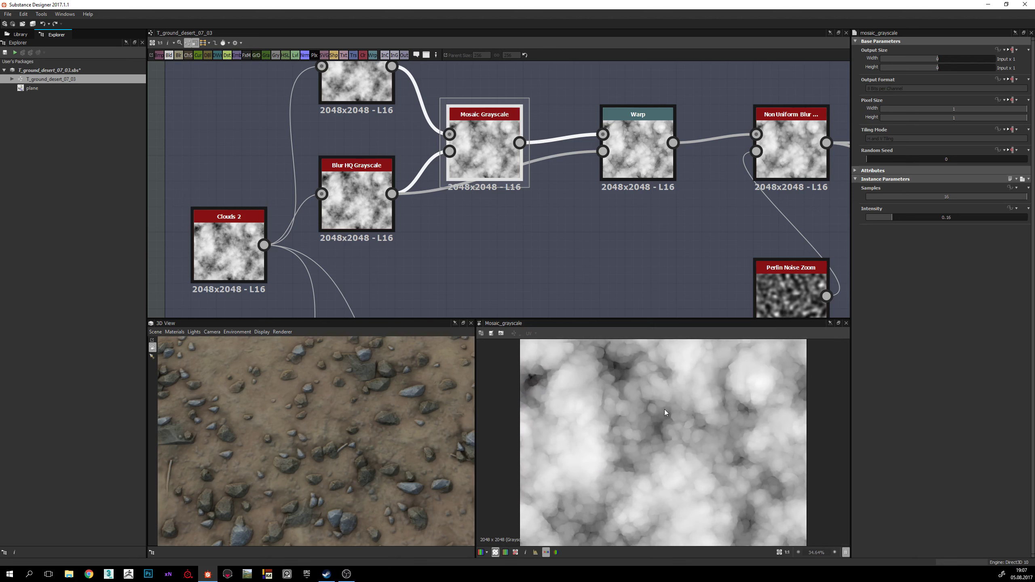
{"action": "scroll", "coordinate": [665, 409], "scroll_direction": "down", "scroll_amount": 1}
{"action": "middle_click_drag", "start_coordinate": [538, 261], "coordinate": [460, 230]}
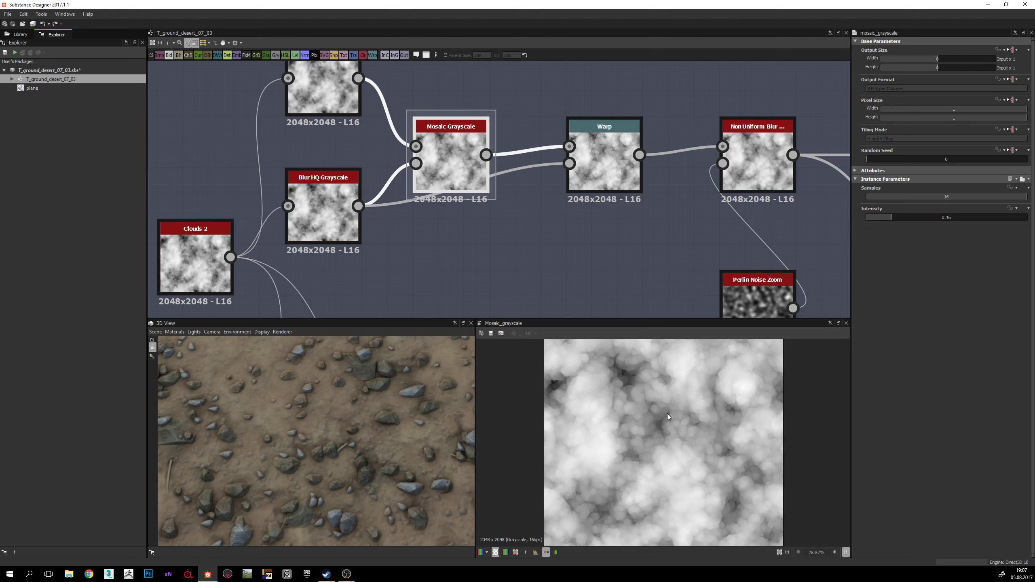
{"action": "scroll", "coordinate": [672, 431], "scroll_direction": "up", "scroll_amount": 2}
{"action": "scroll", "coordinate": [672, 431], "scroll_direction": "down", "scroll_amount": 1}
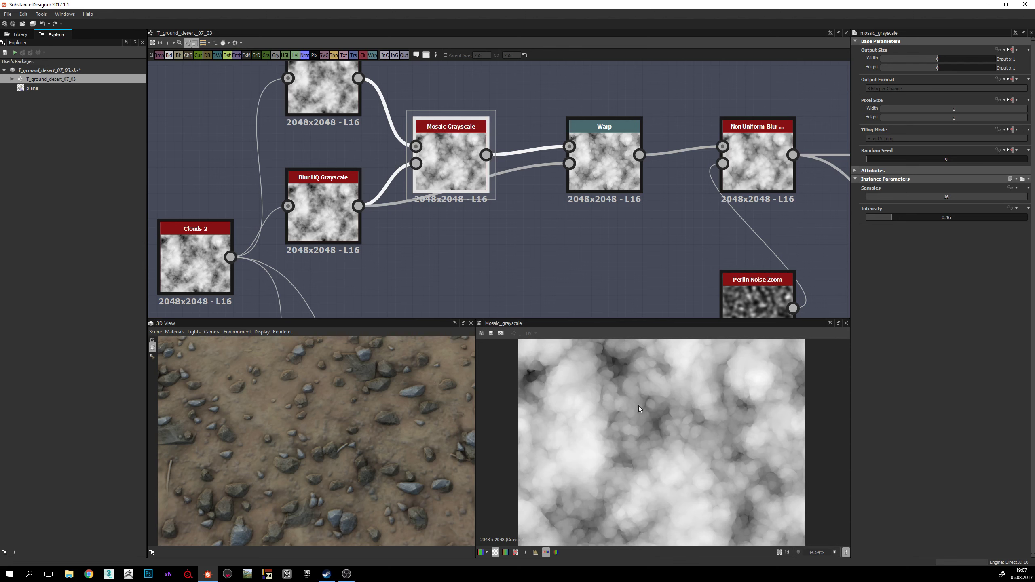
{"action": "middle_click_drag", "start_coordinate": [523, 214], "coordinate": [414, 216]}
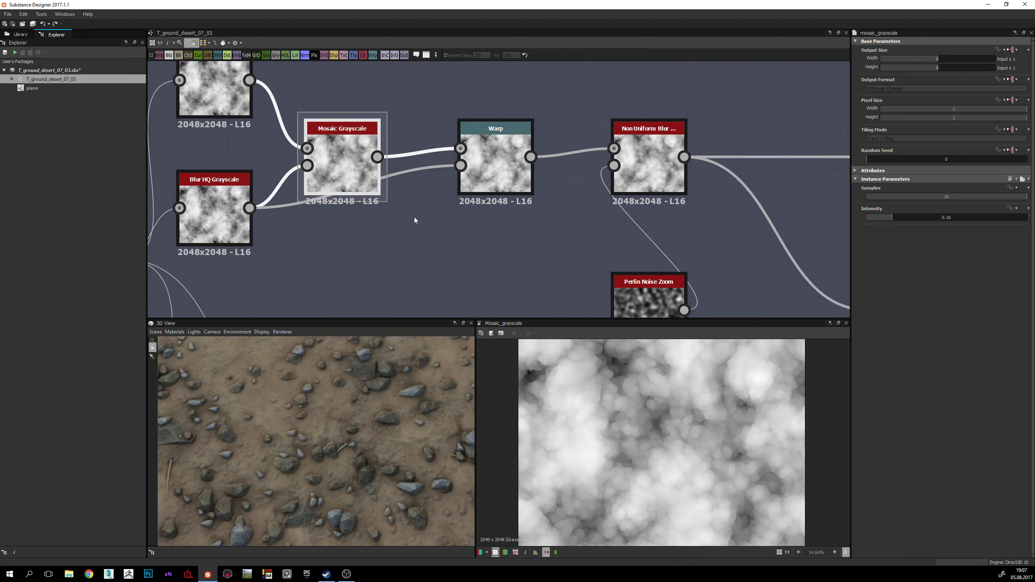
{"action": "middle_click_drag", "start_coordinate": [473, 237], "coordinate": [464, 237]}
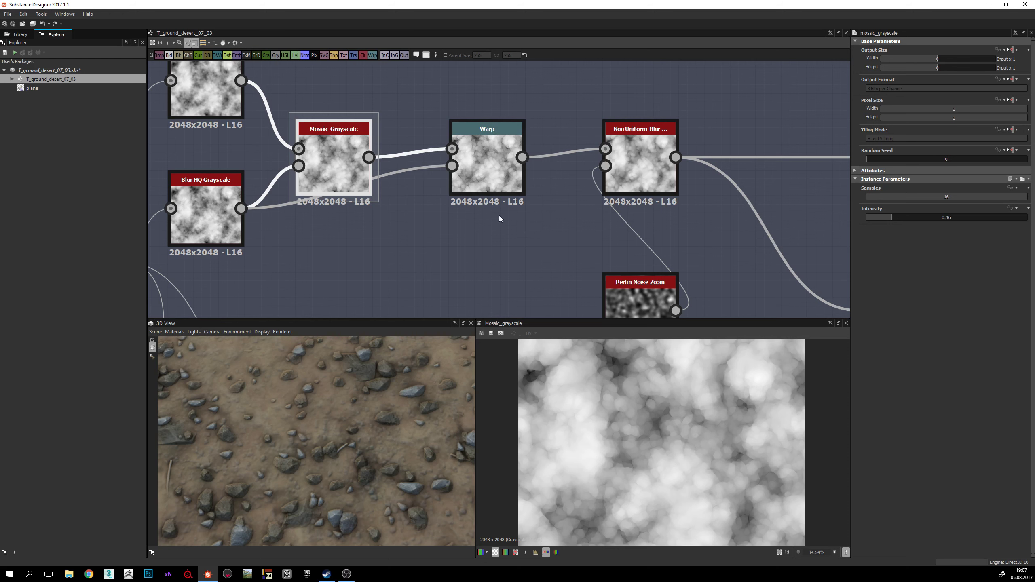
{"action": "scroll", "coordinate": [632, 454], "scroll_direction": "up", "scroll_amount": 5}
{"action": "middle_click_drag", "start_coordinate": [645, 404], "coordinate": [648, 429]}
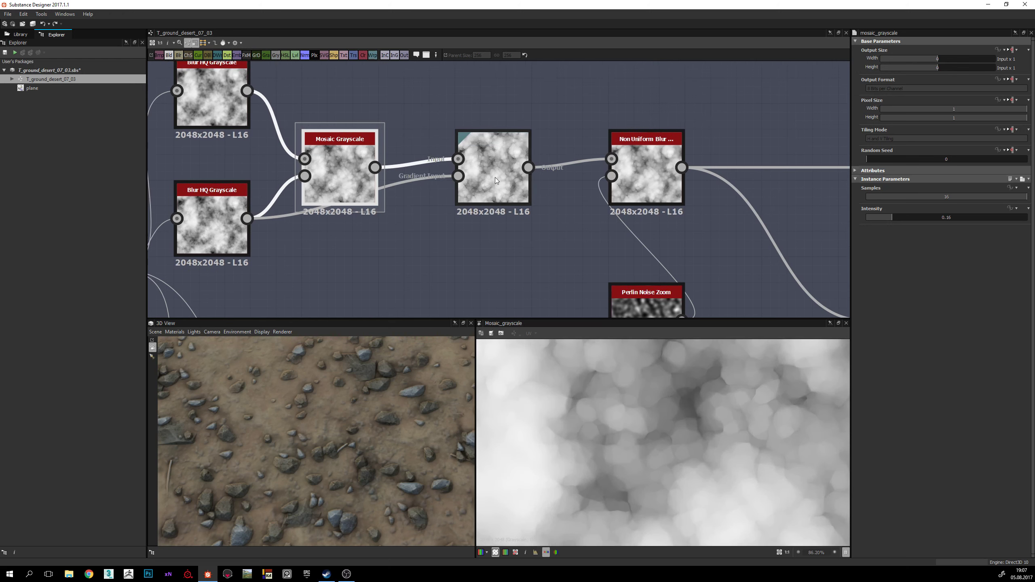
Step: Select the Warp node (Intensity 0.14) and preview the blurred noise feeding its Gradient Input
{"action": "left_click", "coordinate": [491, 168]}
{"action": "middle_click_drag", "start_coordinate": [456, 224], "coordinate": [529, 225]}
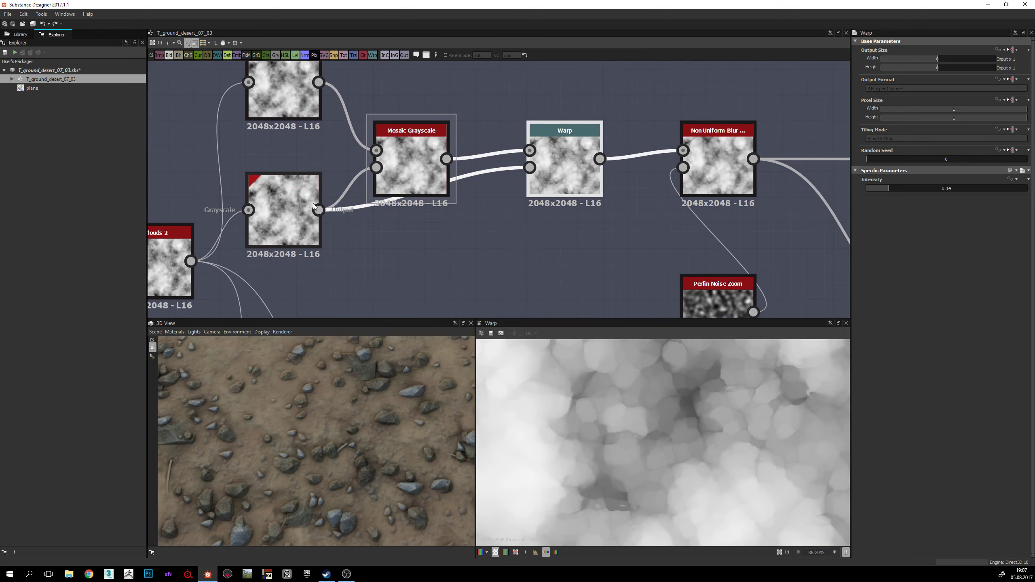
{"action": "middle_click_drag", "start_coordinate": [359, 196], "coordinate": [507, 155]}
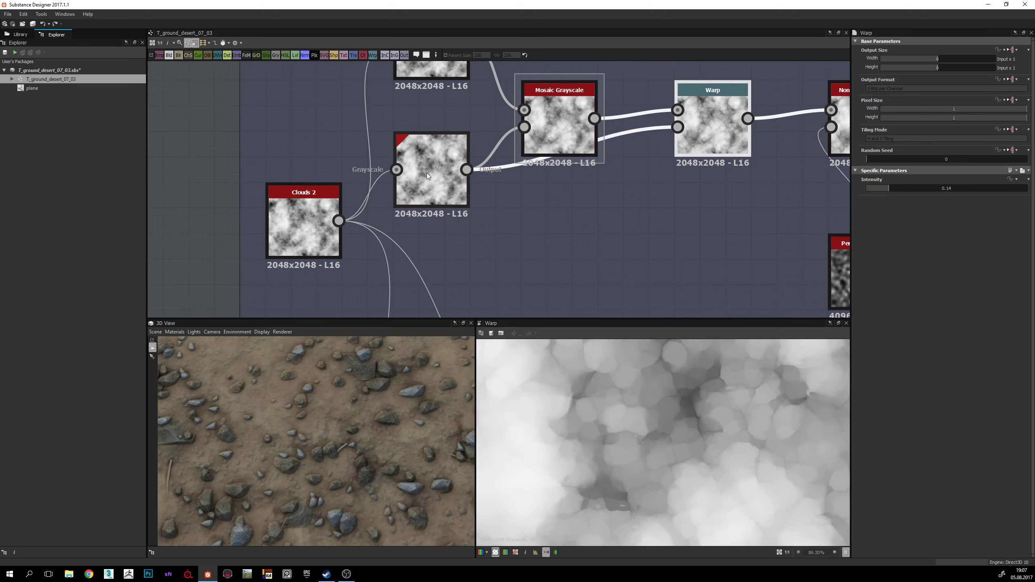
{"action": "middle_click_drag", "start_coordinate": [589, 232], "coordinate": [448, 277]}
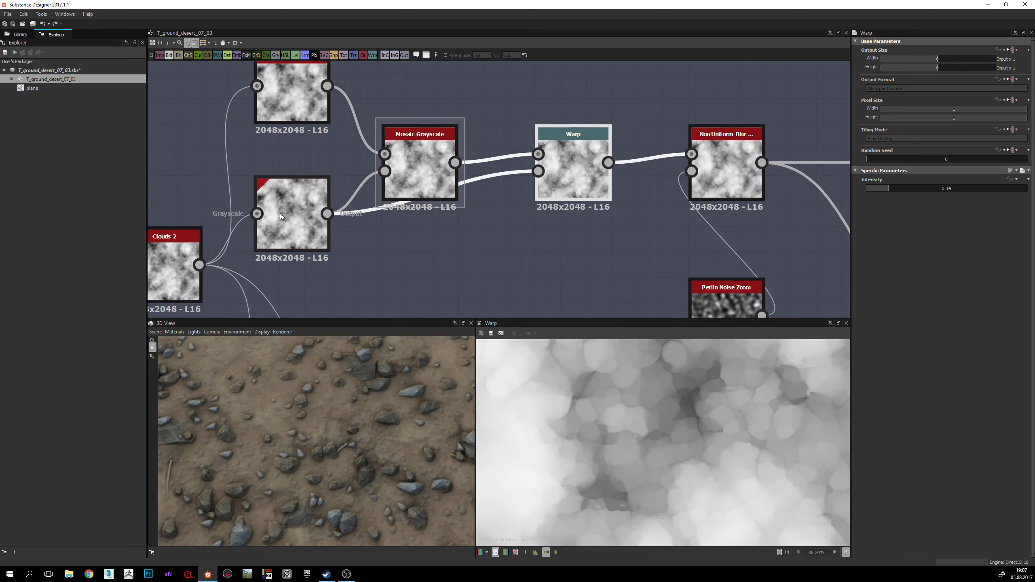
{"action": "scroll", "coordinate": [560, 146], "scroll_direction": "up", "scroll_amount": 3}
{"action": "left_click", "coordinate": [560, 146]}
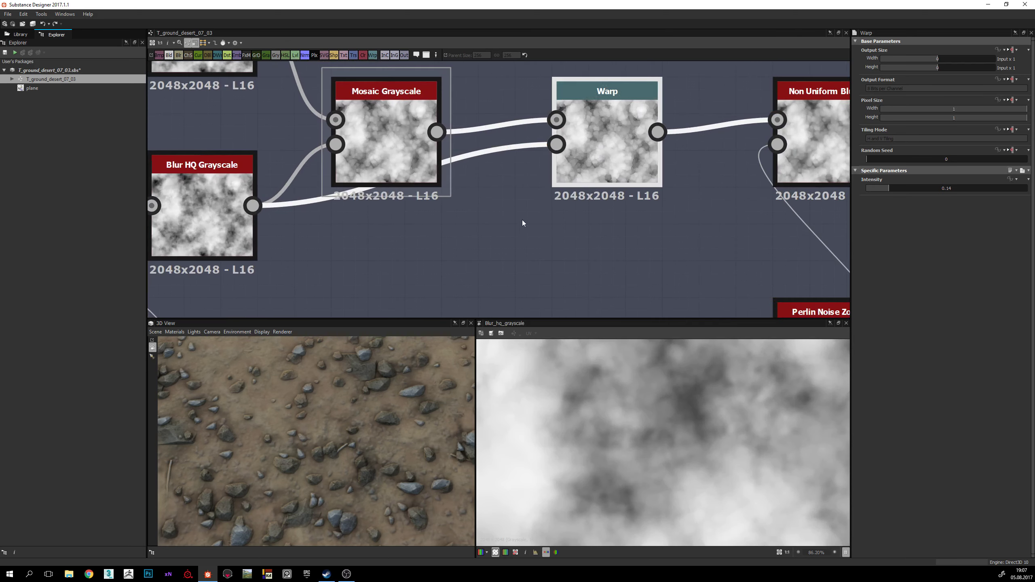
{"action": "scroll", "coordinate": [554, 142], "scroll_direction": "up", "scroll_amount": 2}
{"action": "scroll", "coordinate": [554, 141], "scroll_direction": "down", "scroll_amount": 3}
Step: Show the Warp result in the 2D view again and center the graph around Warp
{"action": "double_click", "coordinate": [597, 163]}
{"action": "scroll", "coordinate": [596, 163], "scroll_direction": "down", "scroll_amount": 1}
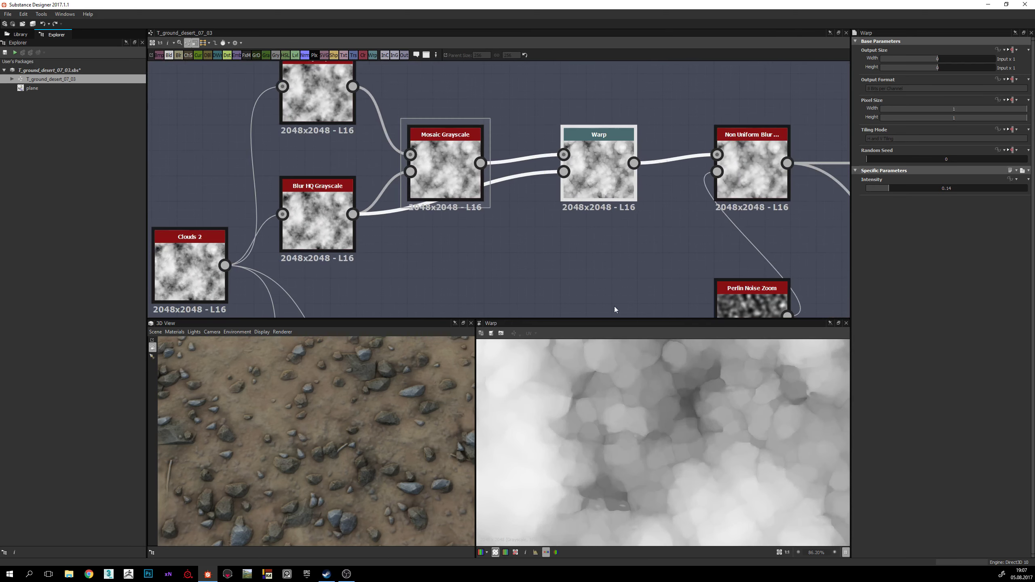
{"action": "middle_click_drag", "start_coordinate": [529, 205], "coordinate": [552, 189]}
{"action": "scroll", "coordinate": [552, 208], "scroll_direction": "down", "scroll_amount": 2}
{"action": "scroll", "coordinate": [522, 208], "scroll_direction": "up", "scroll_amount": 1}
{"action": "middle_click_drag", "start_coordinate": [573, 229], "coordinate": [553, 215]}
{"action": "scroll", "coordinate": [533, 235], "scroll_direction": "down", "scroll_amount": 2}
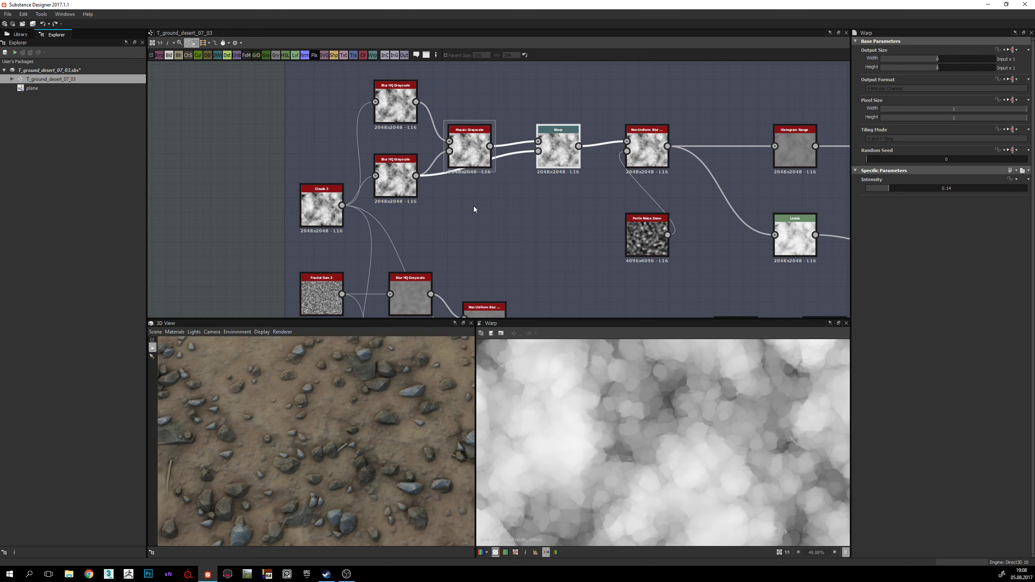
Step: Pan over the whole ground frame and center on the noise chain
{"action": "scroll", "coordinate": [452, 256], "scroll_direction": "down", "scroll_amount": 3}
{"action": "middle_click_drag", "start_coordinate": [447, 257], "coordinate": [437, 215]}
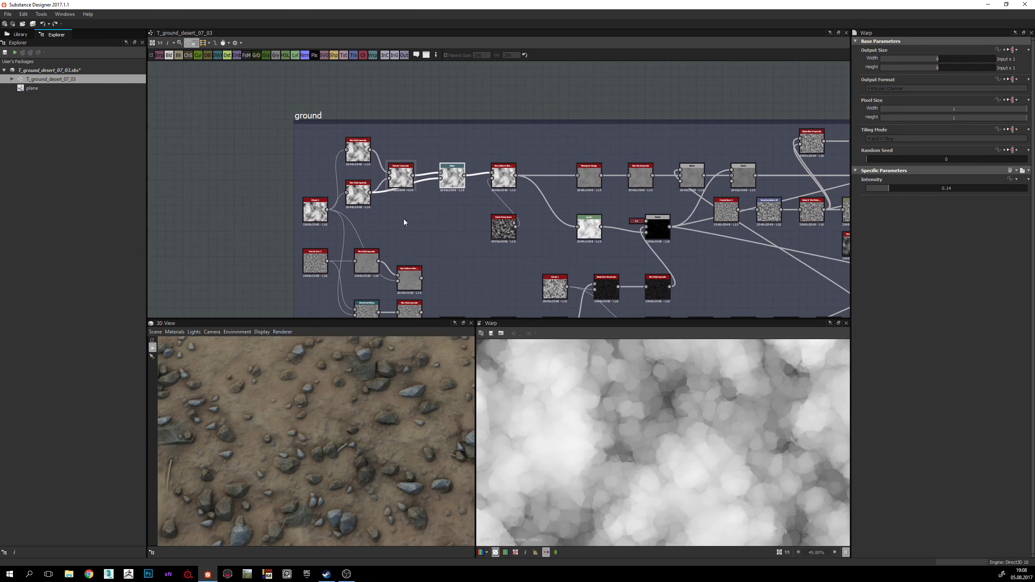
{"action": "middle_click_drag", "start_coordinate": [370, 235], "coordinate": [393, 236]}
{"action": "scroll", "coordinate": [472, 226], "scroll_direction": "up", "scroll_amount": 3}
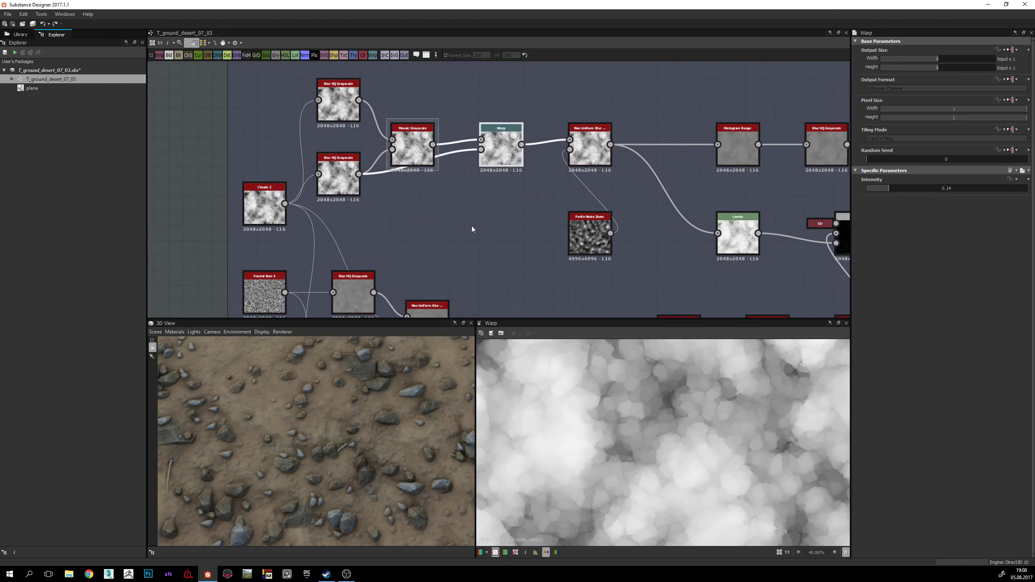
{"action": "middle_click_drag", "start_coordinate": [472, 226], "coordinate": [384, 266]}
{"action": "middle_click_drag", "start_coordinate": [438, 237], "coordinate": [503, 217]}
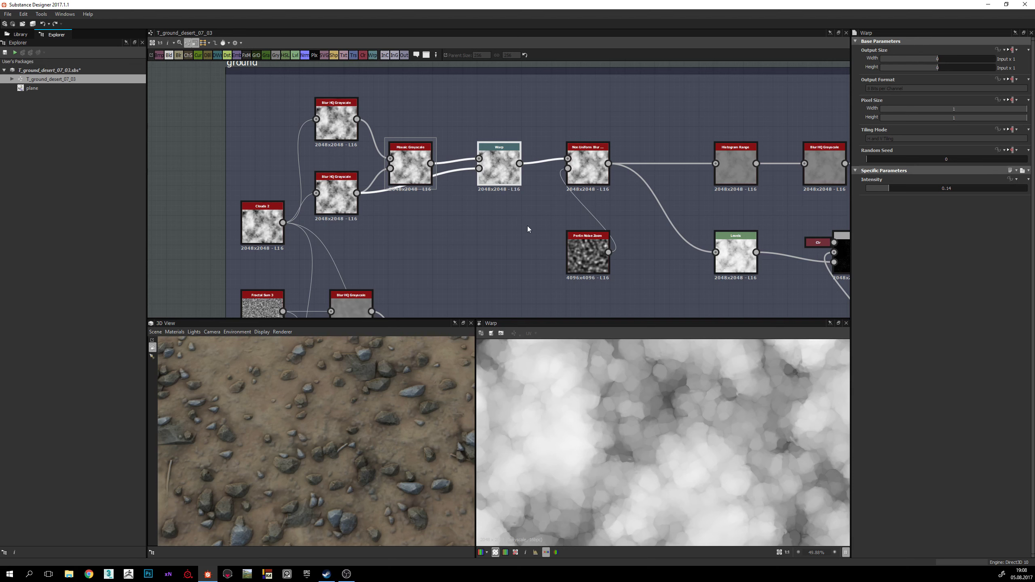
{"action": "middle_click_drag", "start_coordinate": [491, 222], "coordinate": [496, 192]}
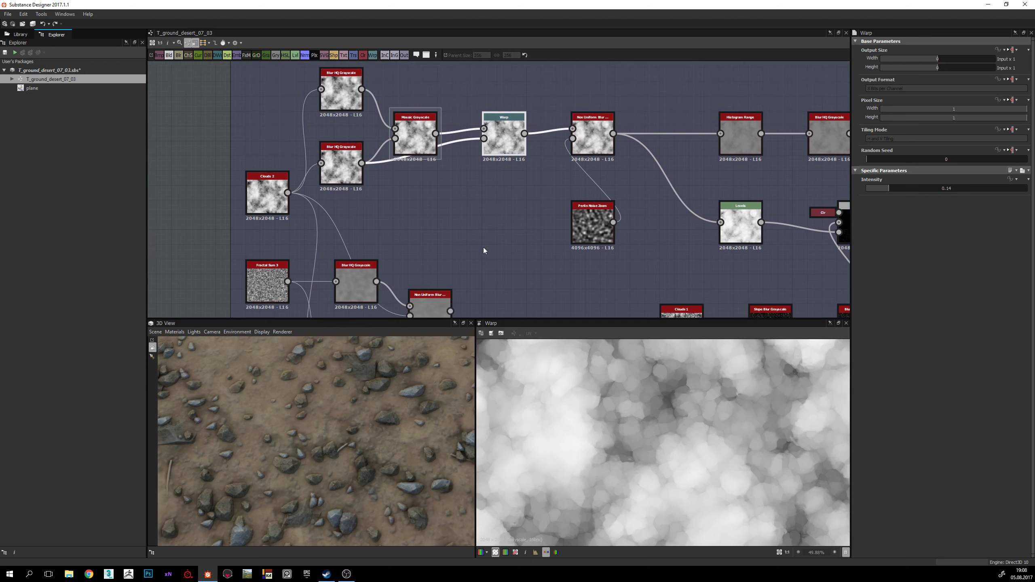
{"action": "middle_click_drag", "start_coordinate": [521, 241], "coordinate": [452, 246]}
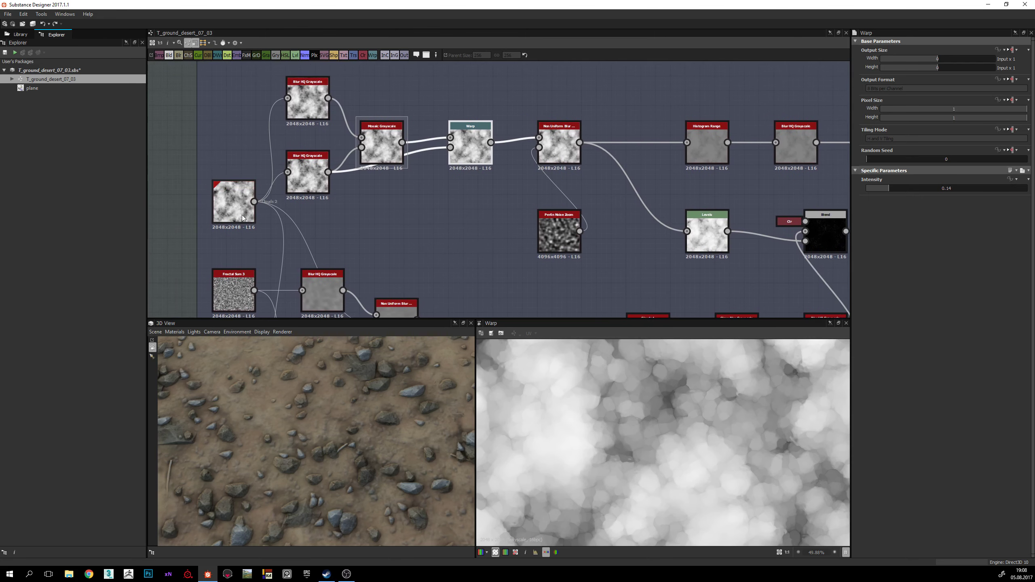
Step: Preview Clouds 2, then pan and zoom along the chain until Warp and Non Uniform Blur fill the graph
{"action": "left_click", "coordinate": [222, 209]}
{"action": "middle_click_drag", "start_coordinate": [337, 200], "coordinate": [281, 207]}
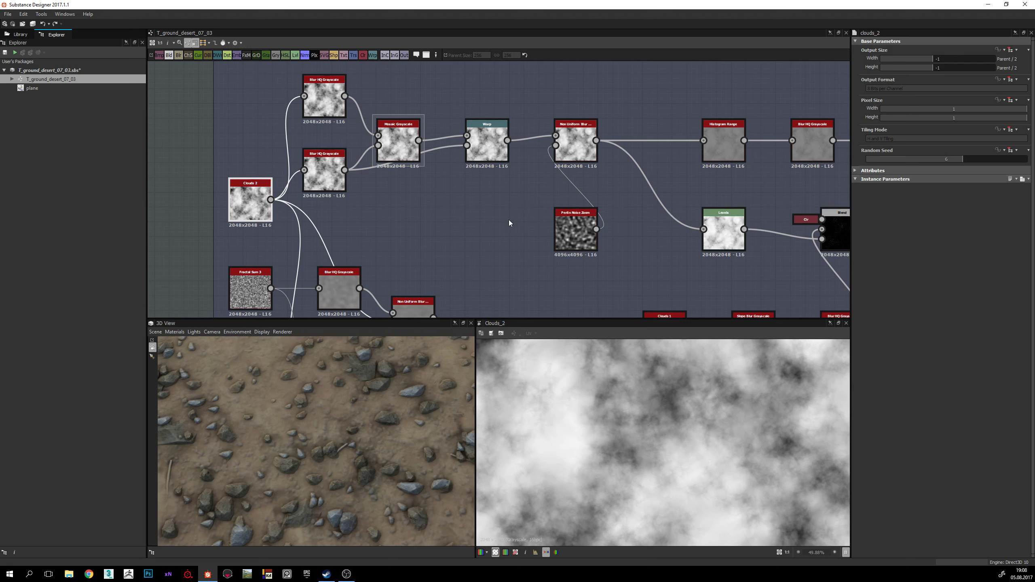
{"action": "middle_click_drag", "start_coordinate": [509, 223], "coordinate": [375, 191]}
{"action": "scroll", "coordinate": [468, 219], "scroll_direction": "down", "scroll_amount": 2}
{"action": "middle_click_drag", "start_coordinate": [476, 214], "coordinate": [558, 212]}
{"action": "scroll", "coordinate": [603, 217], "scroll_direction": "down", "scroll_amount": 2}
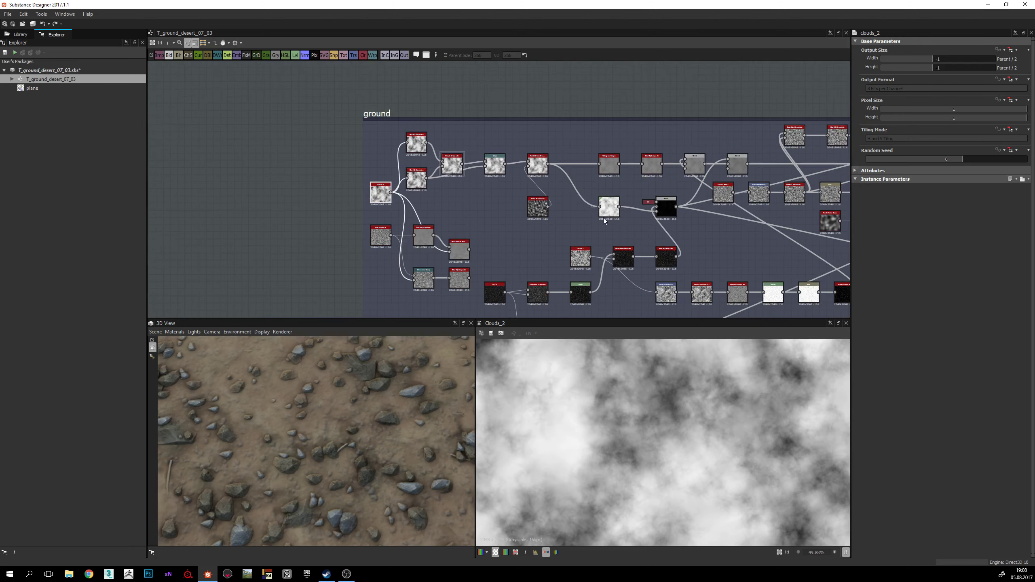
{"action": "middle_click_drag", "start_coordinate": [627, 215], "coordinate": [487, 238]}
{"action": "scroll", "coordinate": [351, 203], "scroll_direction": "up", "scroll_amount": 3}
{"action": "middle_click_drag", "start_coordinate": [619, 217], "coordinate": [553, 224]}
{"action": "scroll", "coordinate": [398, 212], "scroll_direction": "up", "scroll_amount": 3}
{"action": "middle_click_drag", "start_coordinate": [397, 209], "coordinate": [458, 202]}
{"action": "scroll", "coordinate": [458, 202], "scroll_direction": "up", "scroll_amount": 1}
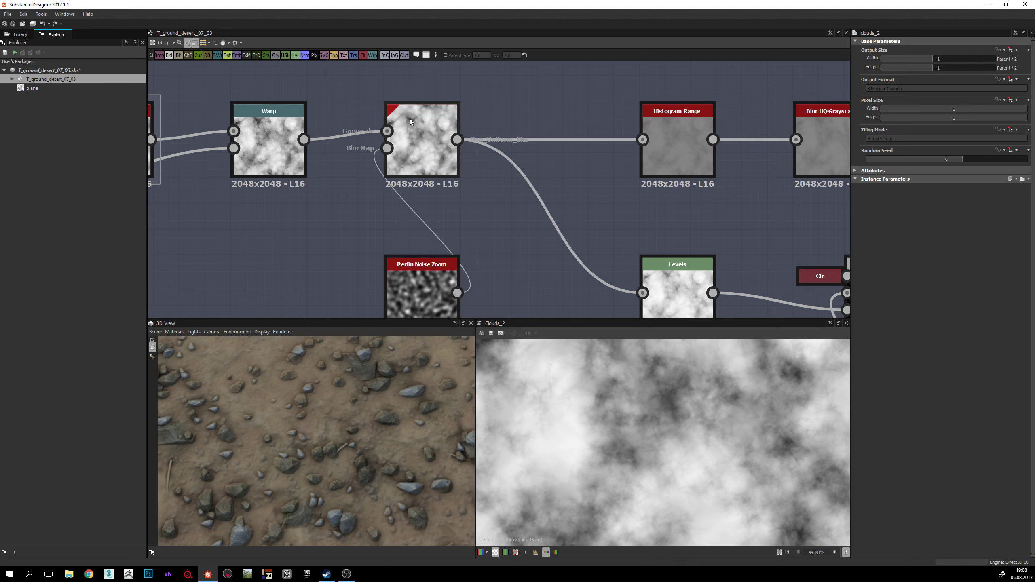
Step: Compare the Non Uniform Blur output with the Warp node's output in the 2D view
{"action": "double_click", "coordinate": [424, 123]}
{"action": "middle_click_drag", "start_coordinate": [402, 153], "coordinate": [473, 163]}
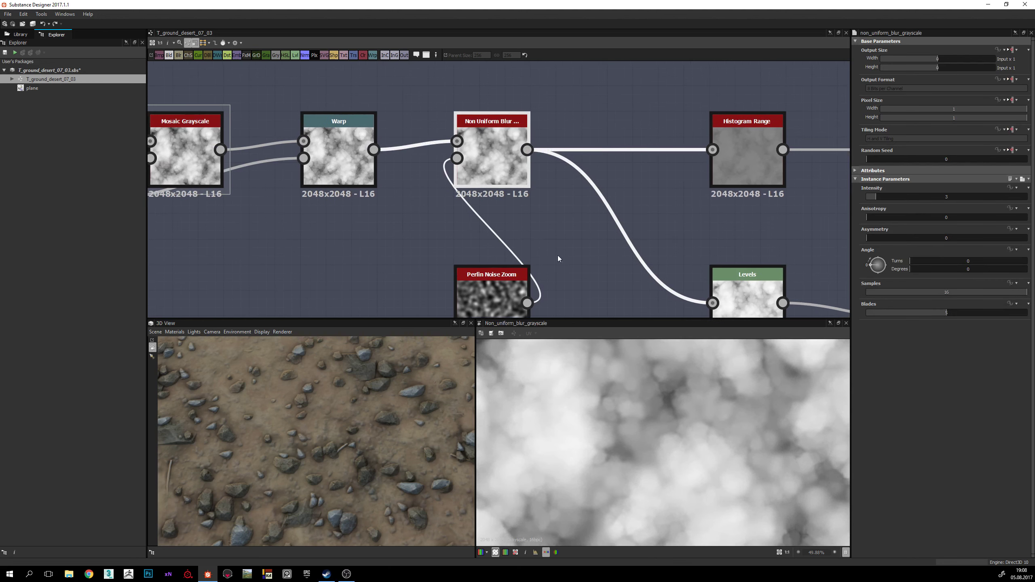
{"action": "scroll", "coordinate": [701, 467], "scroll_direction": "down", "scroll_amount": 2}
{"action": "middle_click_drag", "start_coordinate": [522, 234], "coordinate": [509, 192]}
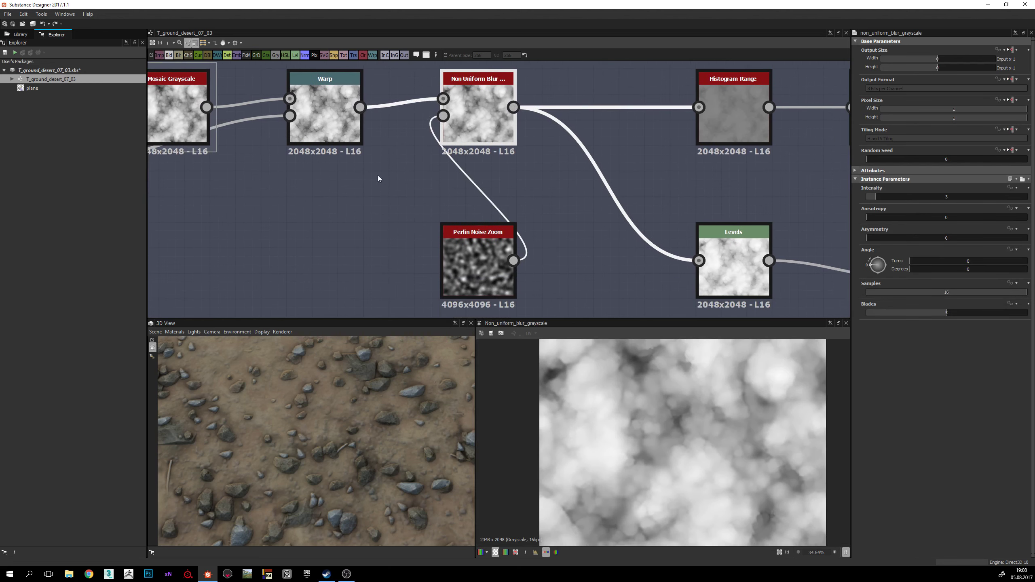
{"action": "double_click", "coordinate": [330, 124]}
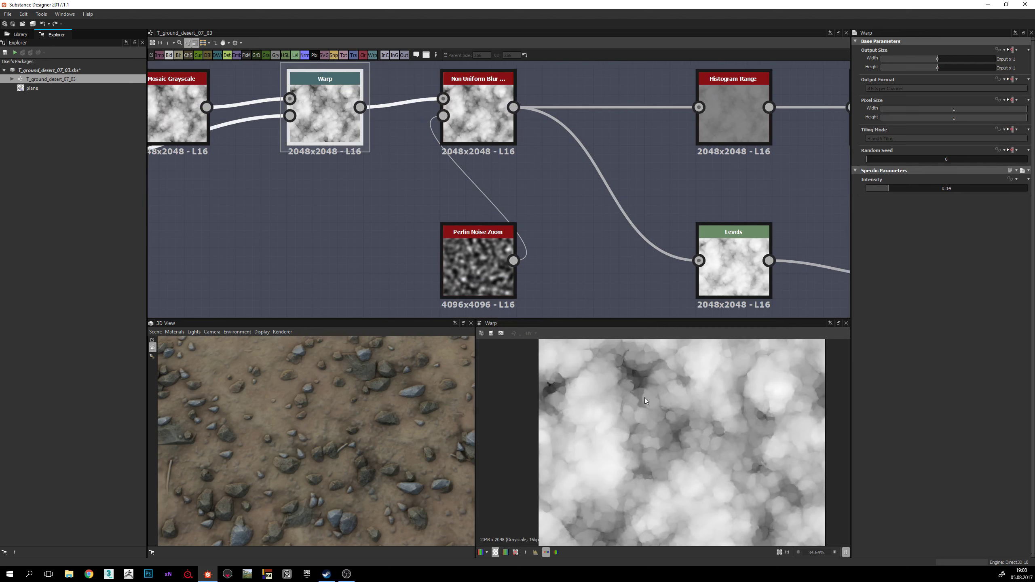
{"action": "scroll", "coordinate": [645, 398], "scroll_direction": "up", "scroll_amount": 4}
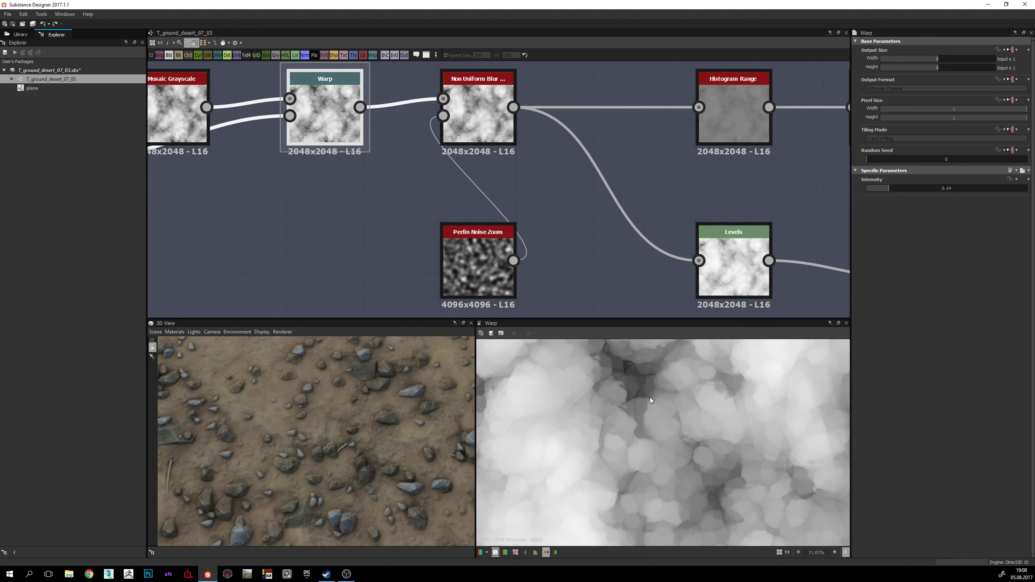
{"action": "scroll", "coordinate": [678, 451], "scroll_direction": "down", "scroll_amount": 2}
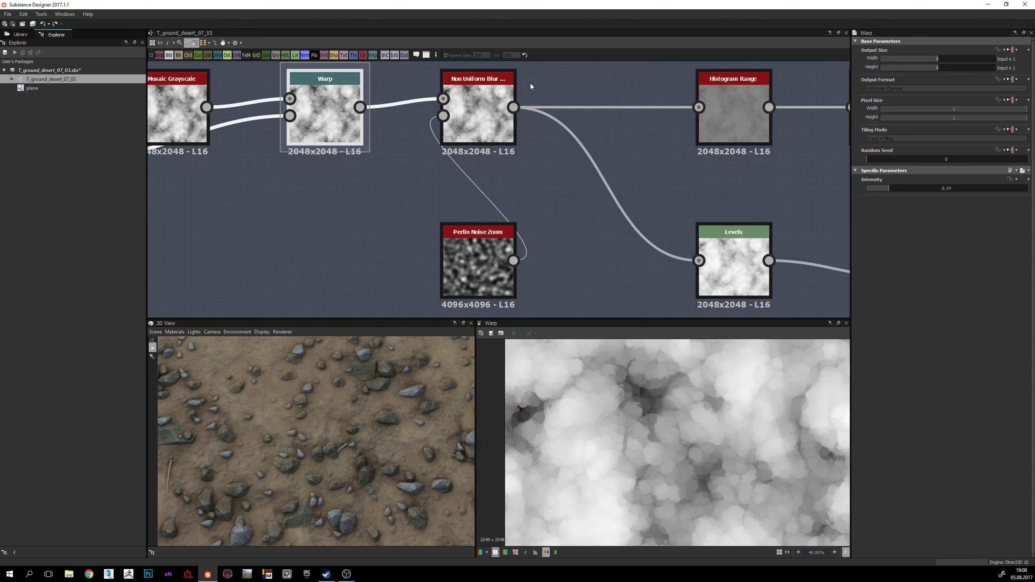
Step: Preview the Non Uniform Blur output again, zooming and repositioning the softened cloud image
{"action": "double_click", "coordinate": [490, 96]}
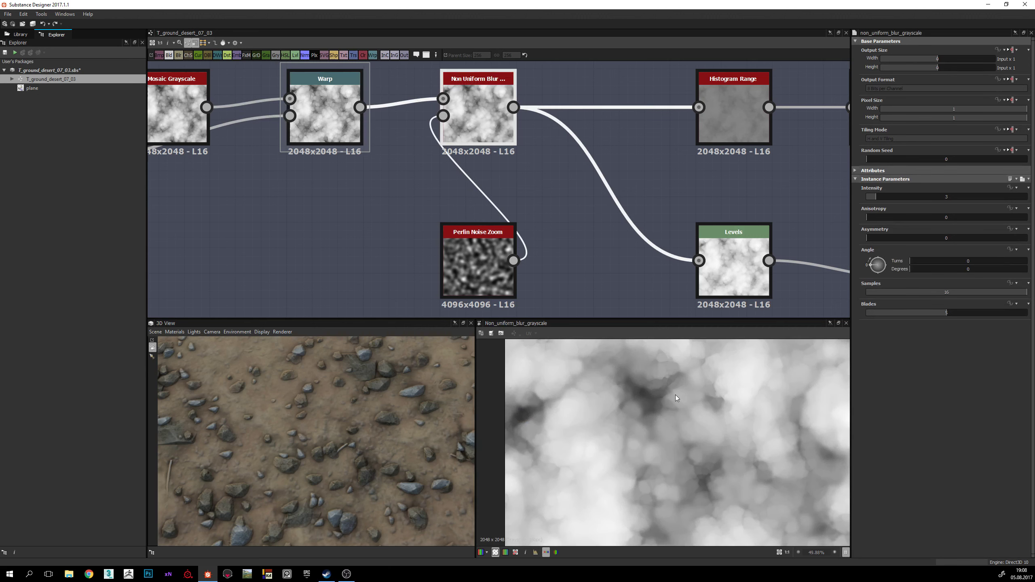
{"action": "scroll", "coordinate": [629, 421], "scroll_direction": "down", "scroll_amount": 2}
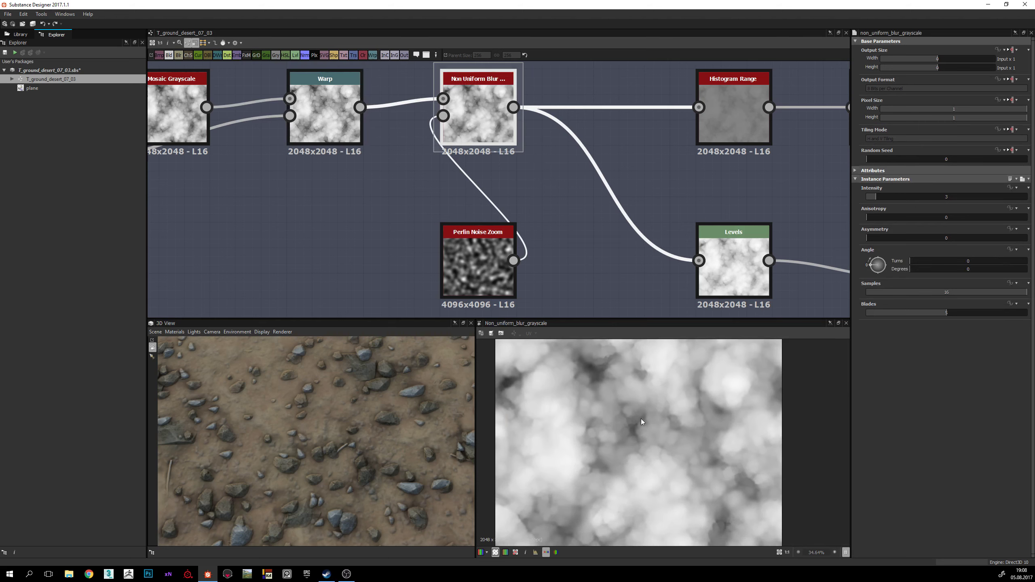
{"action": "middle_click_drag", "start_coordinate": [607, 376], "coordinate": [601, 384]}
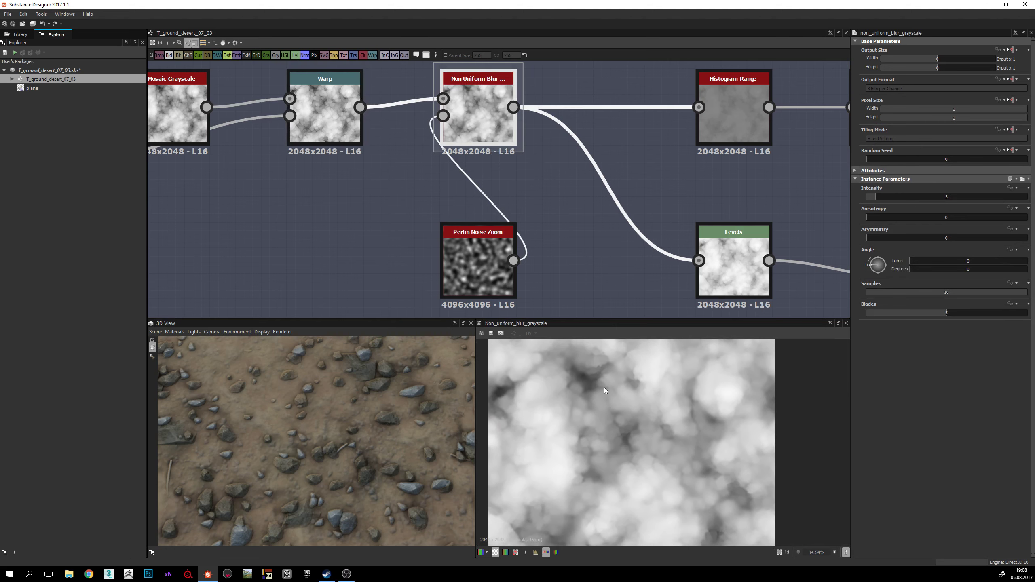
{"action": "scroll", "coordinate": [595, 390], "scroll_direction": "up", "scroll_amount": 2}
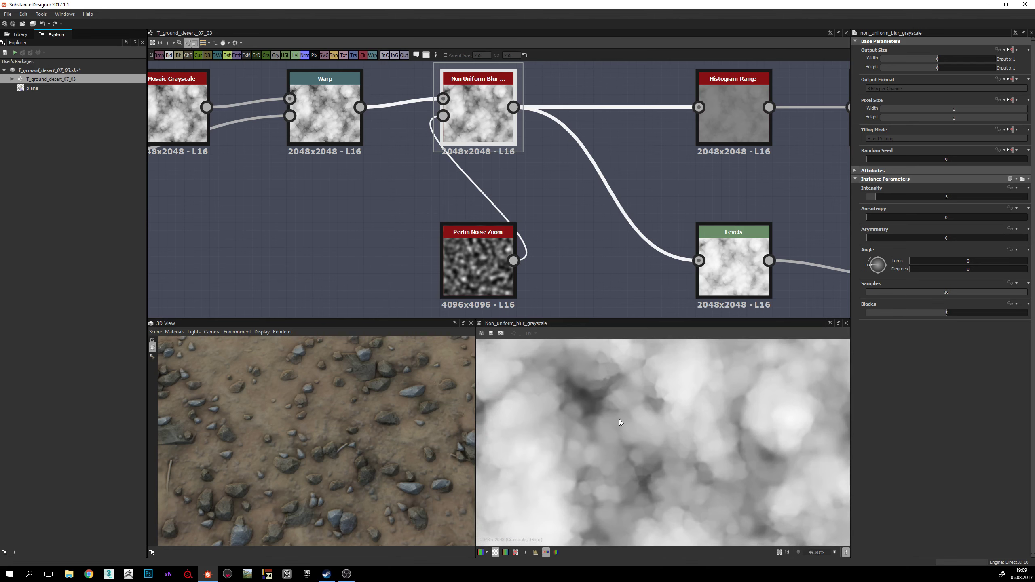
{"action": "middle_click_drag", "start_coordinate": [513, 240], "coordinate": [495, 232]}
{"action": "scroll", "coordinate": [637, 411], "scroll_direction": "down", "scroll_amount": 2}
{"action": "middle_click_drag", "start_coordinate": [706, 433], "coordinate": [652, 443]}
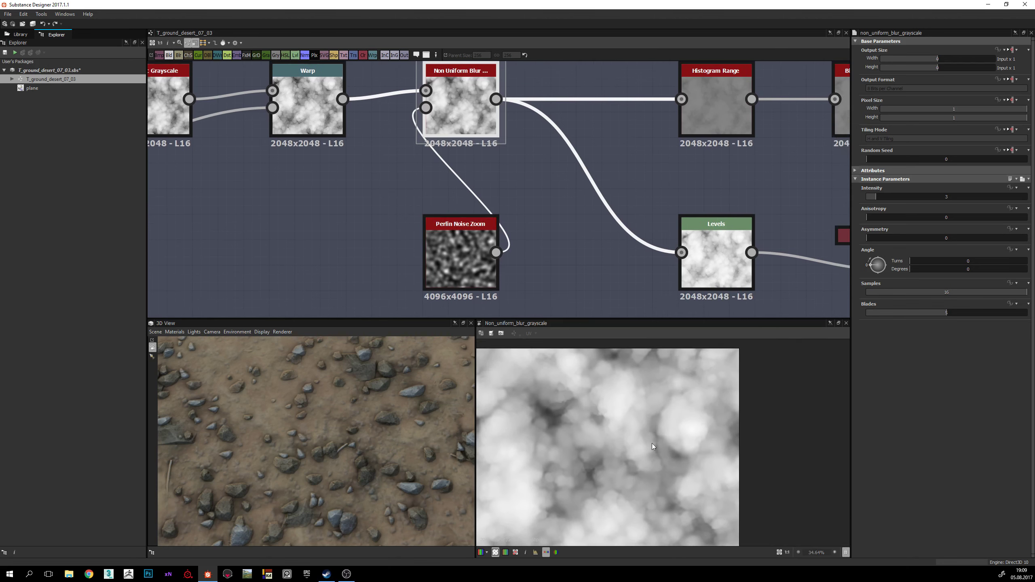
{"action": "scroll", "coordinate": [586, 400], "scroll_direction": "up", "scroll_amount": 4}
{"action": "middle_click_drag", "start_coordinate": [608, 408], "coordinate": [593, 423]}
{"action": "scroll", "coordinate": [594, 425], "scroll_direction": "down", "scroll_amount": 2}
{"action": "middle_click_drag", "start_coordinate": [648, 493], "coordinate": [593, 347]}
{"action": "scroll", "coordinate": [638, 397], "scroll_direction": "up", "scroll_amount": 1}
{"action": "middle_click_drag", "start_coordinate": [651, 398], "coordinate": [649, 438]}
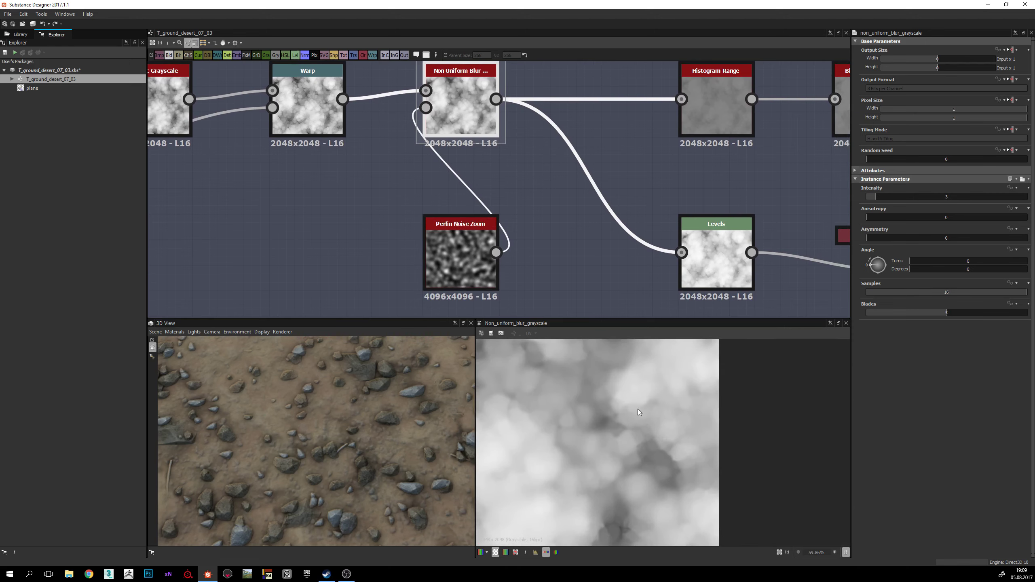
{"action": "scroll", "coordinate": [639, 420], "scroll_direction": "down", "scroll_amount": 2}
{"action": "middle_click_drag", "start_coordinate": [618, 489], "coordinate": [651, 463]}
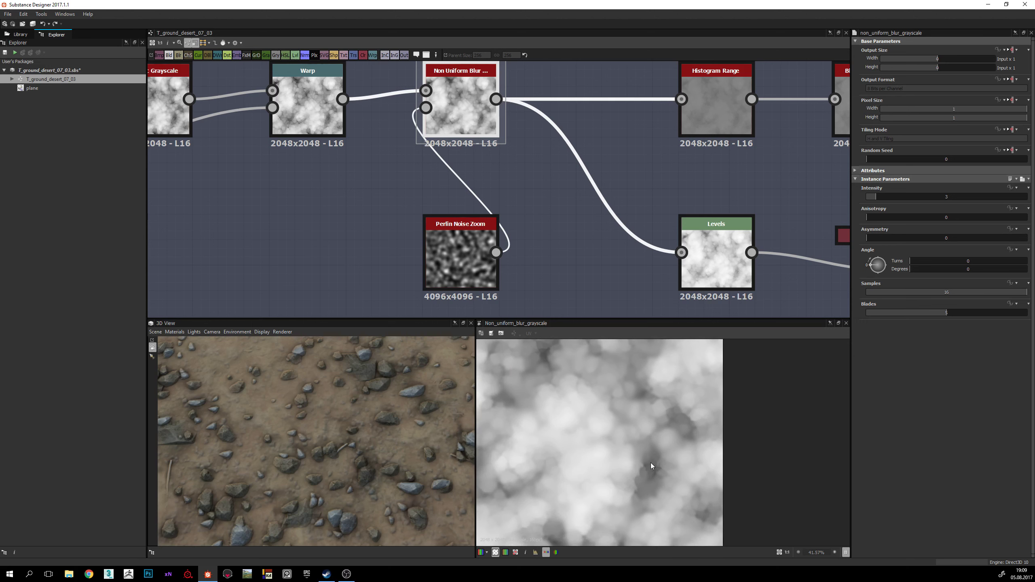
{"action": "scroll", "coordinate": [641, 466], "scroll_direction": "down", "scroll_amount": 2}
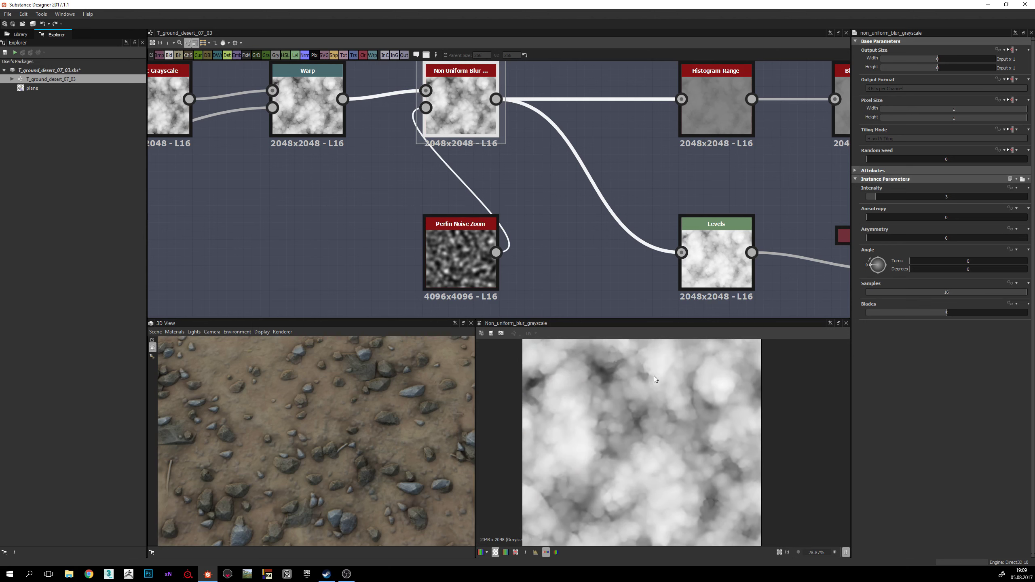
{"action": "middle_click_drag", "start_coordinate": [625, 430], "coordinate": [637, 409]}
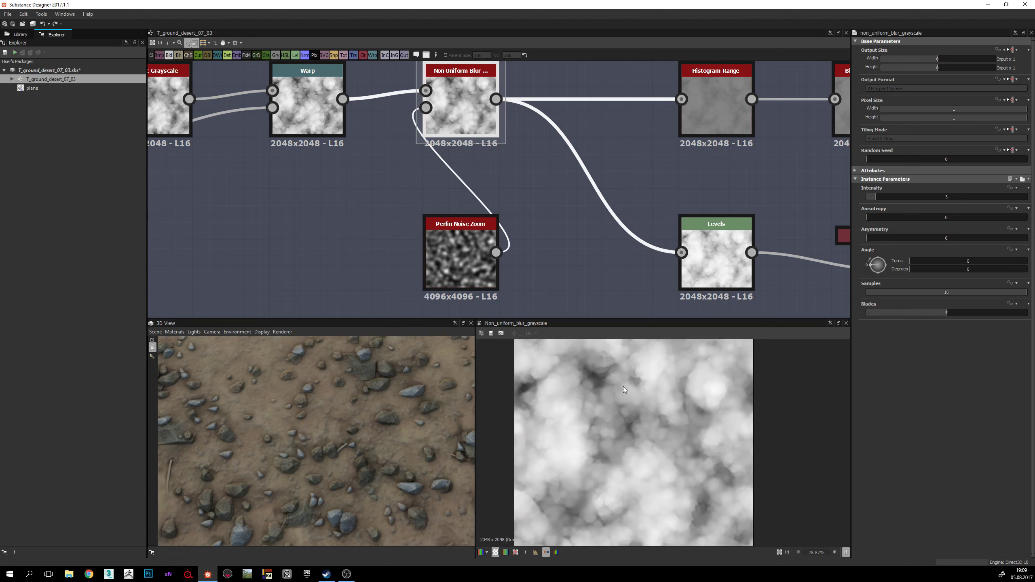
Step: Fit the blurred texture in the preview and pan the graph to the Blur HQ Grayscale and Blend nodes
{"action": "middle_click_drag", "start_coordinate": [528, 215], "coordinate": [539, 246]}
{"action": "key", "text": "f"}
{"action": "scroll", "coordinate": [671, 431], "scroll_direction": "down", "scroll_amount": 1}
{"action": "scroll", "coordinate": [654, 431], "scroll_direction": "up", "scroll_amount": 5}
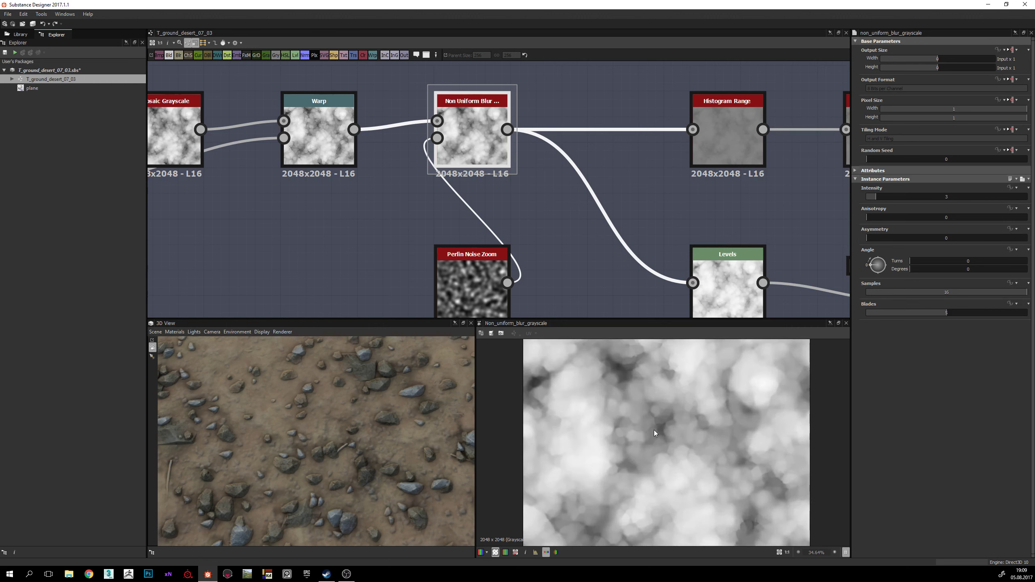
{"action": "scroll", "coordinate": [677, 421], "scroll_direction": "down", "scroll_amount": 4}
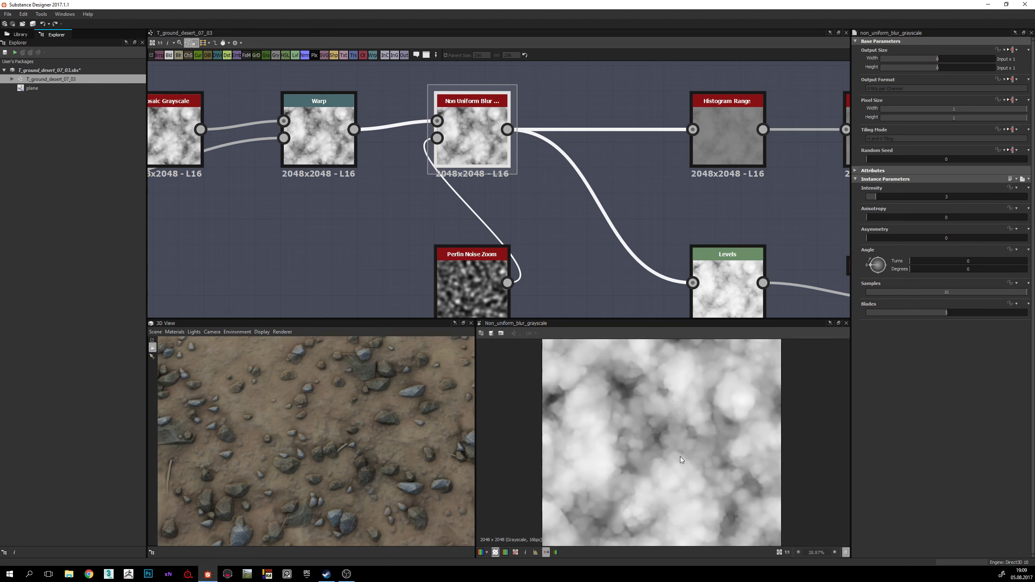
{"action": "scroll", "coordinate": [681, 459], "scroll_direction": "up", "scroll_amount": 1}
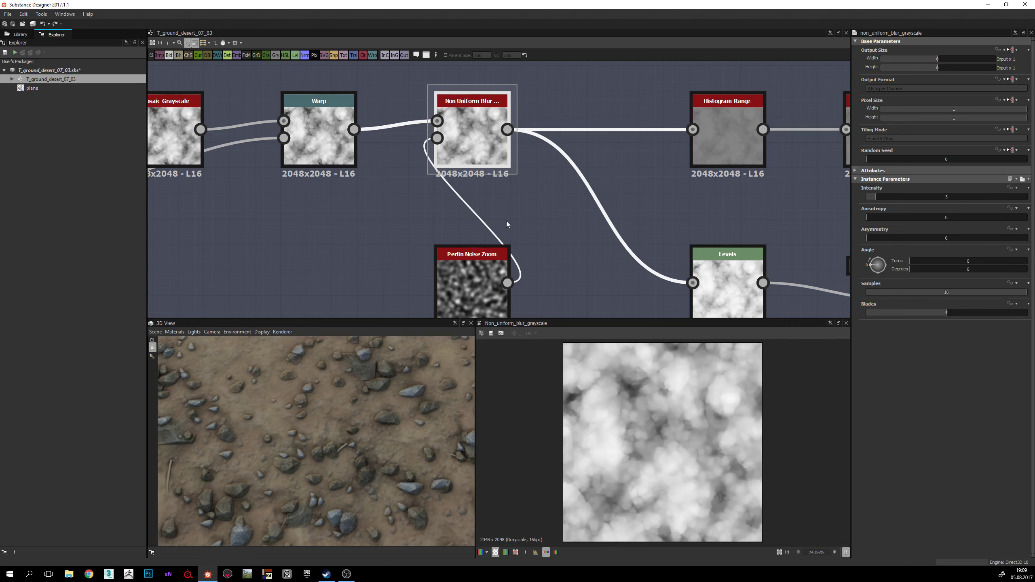
{"action": "middle_click_drag", "start_coordinate": [506, 221], "coordinate": [514, 244]}
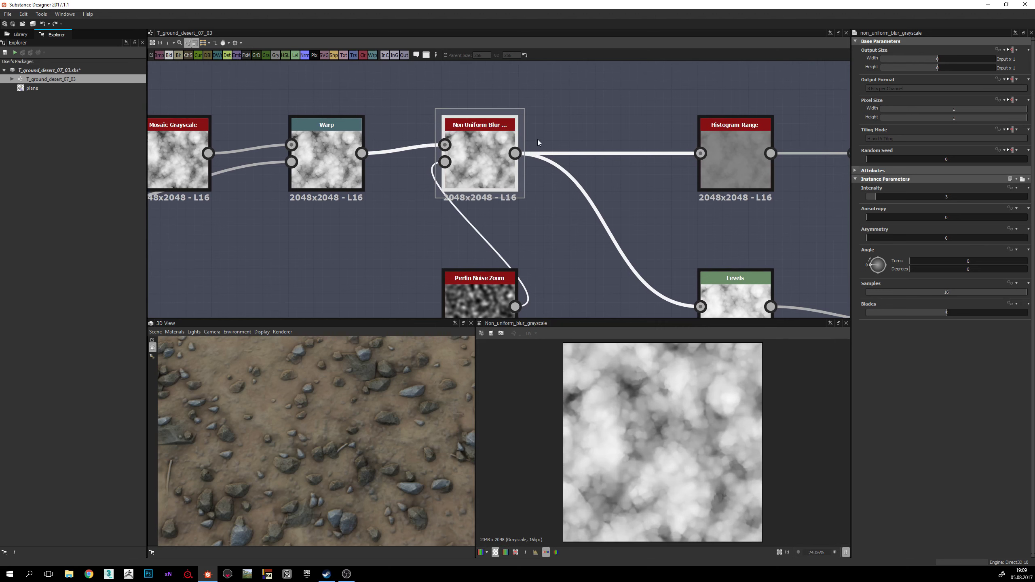
{"action": "middle_click_drag", "start_coordinate": [538, 142], "coordinate": [543, 216]}
{"action": "middle_click_drag", "start_coordinate": [344, 196], "coordinate": [317, 220]}
{"action": "scroll", "coordinate": [312, 216], "scroll_direction": "down", "scroll_amount": 1}
{"action": "middle_click_drag", "start_coordinate": [487, 204], "coordinate": [547, 196]}
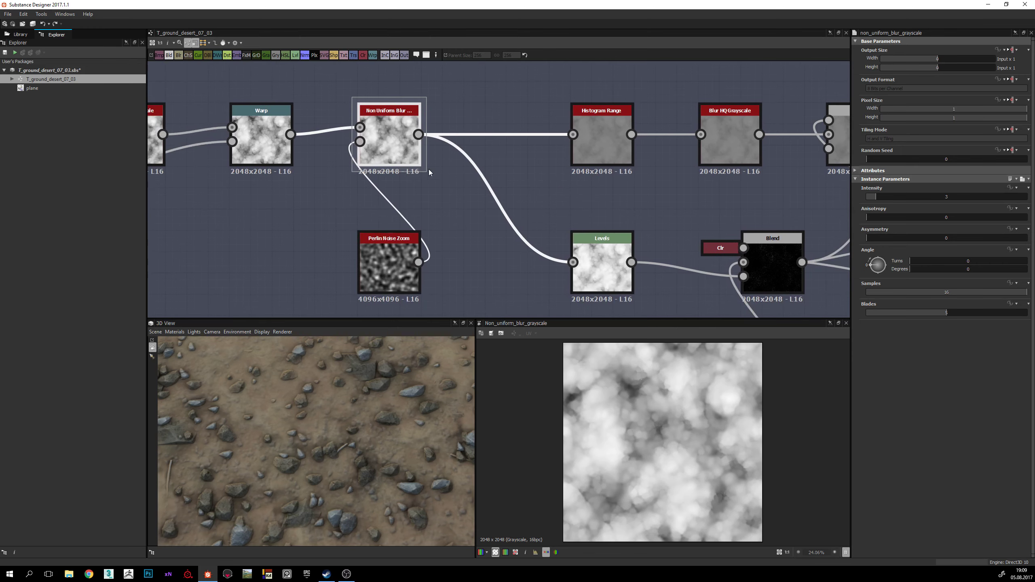
{"action": "middle_click_drag", "start_coordinate": [609, 106], "coordinate": [581, 124]}
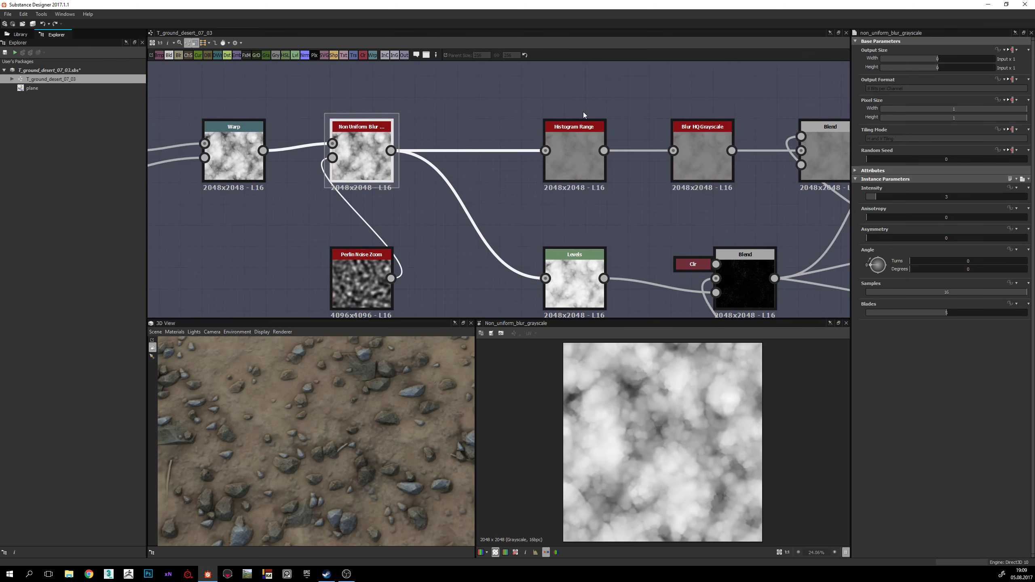
Step: Preview the flat grey Histogram Range output (Range 0.15, Position 0.46) against the Non Uniform Blur result
{"action": "left_click", "coordinate": [581, 132]}
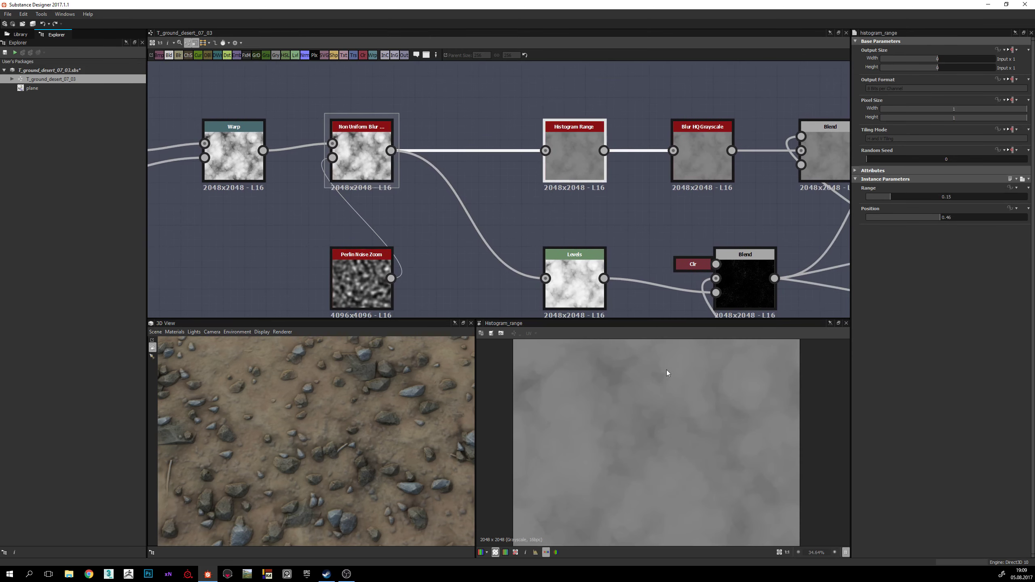
{"action": "middle_click_drag", "start_coordinate": [578, 222], "coordinate": [533, 223]}
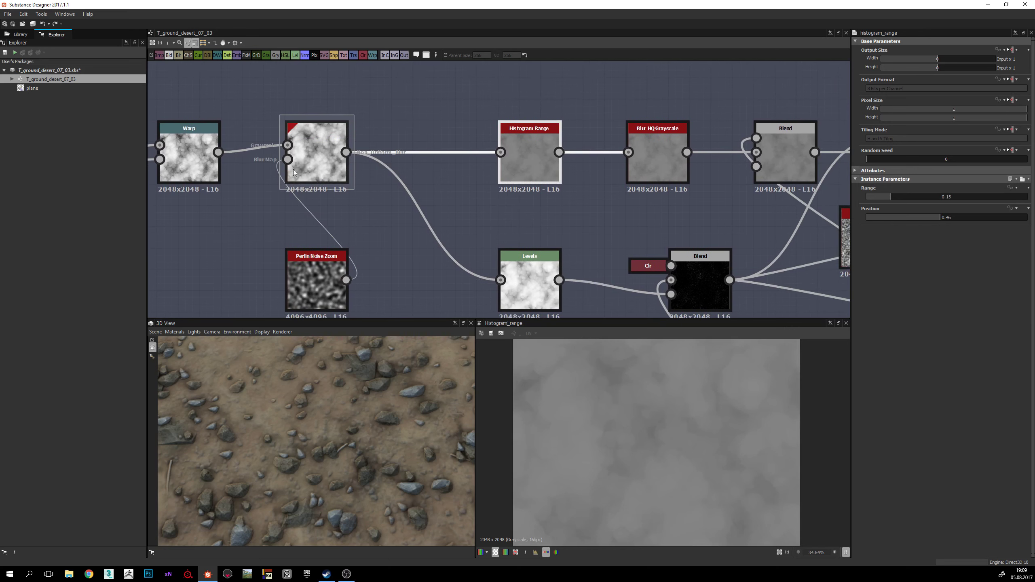
{"action": "left_click", "coordinate": [310, 147]}
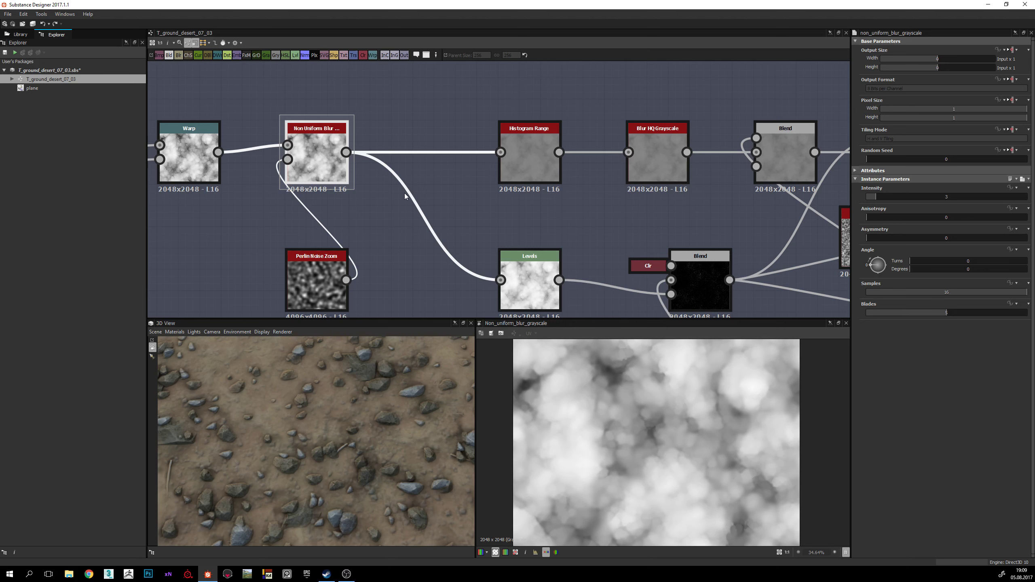
{"action": "left_click", "coordinate": [529, 155]}
{"action": "middle_click_drag", "start_coordinate": [724, 280], "coordinate": [641, 277]}
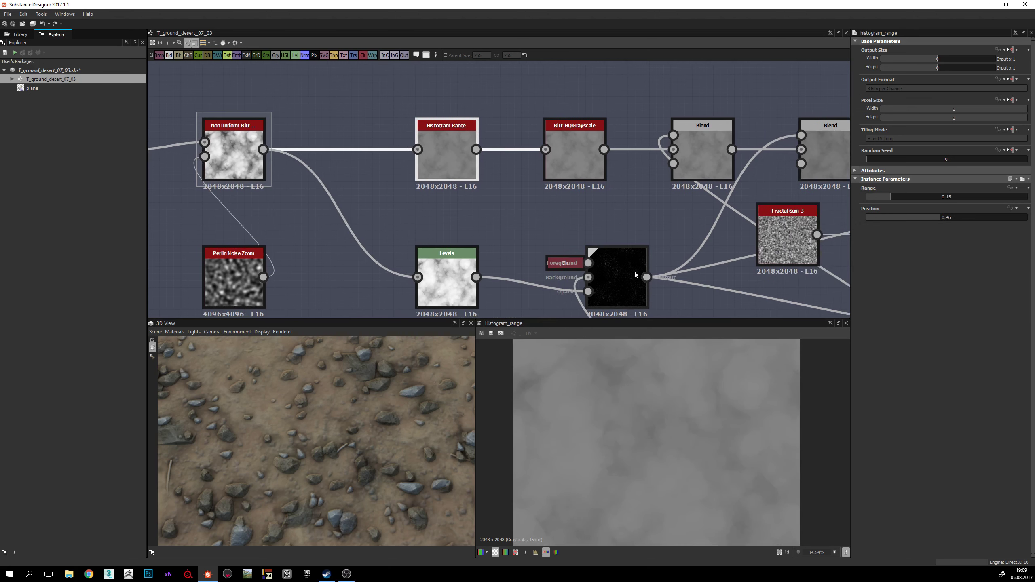
{"action": "scroll", "coordinate": [627, 464], "scroll_direction": "down", "scroll_amount": 2}
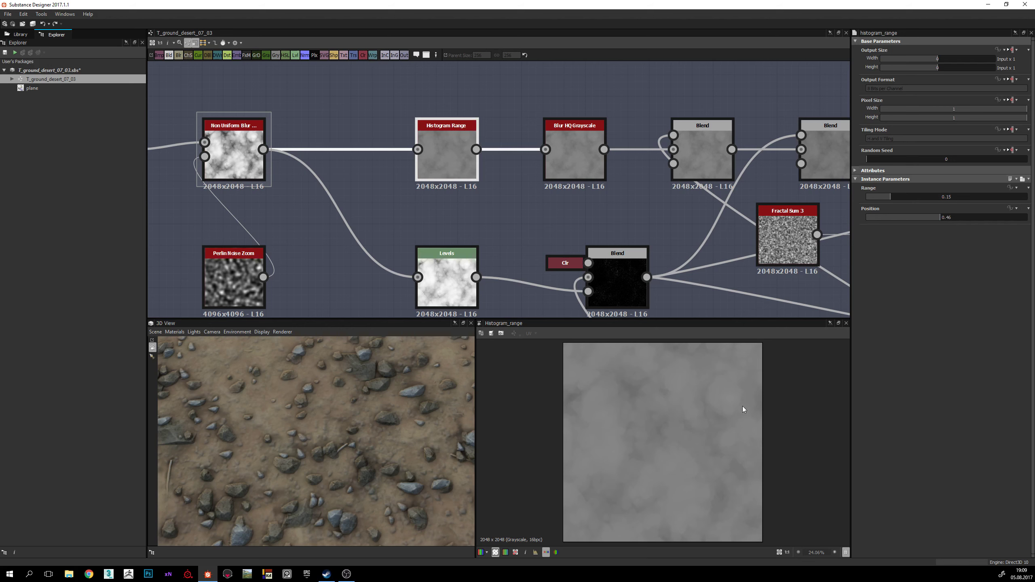
Step: Raise the Histogram Range to 0.19 and orbit the 3D view over the stones
{"action": "scroll", "coordinate": [708, 414], "scroll_direction": "up", "scroll_amount": 1}
{"action": "left_click_drag", "start_coordinate": [321, 446], "coordinate": [377, 413]}
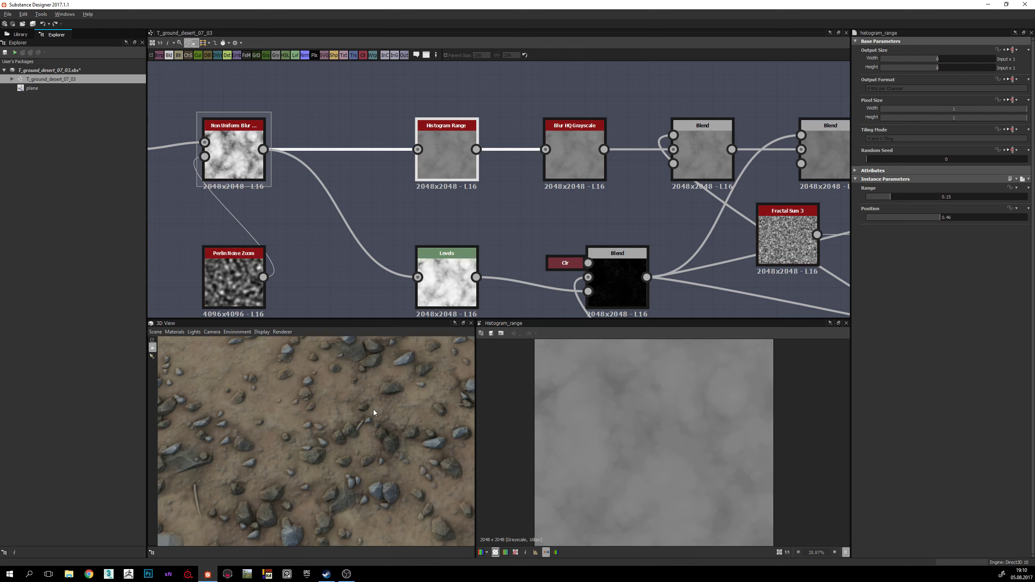
{"action": "left_click_drag", "start_coordinate": [374, 411], "coordinate": [367, 416]}
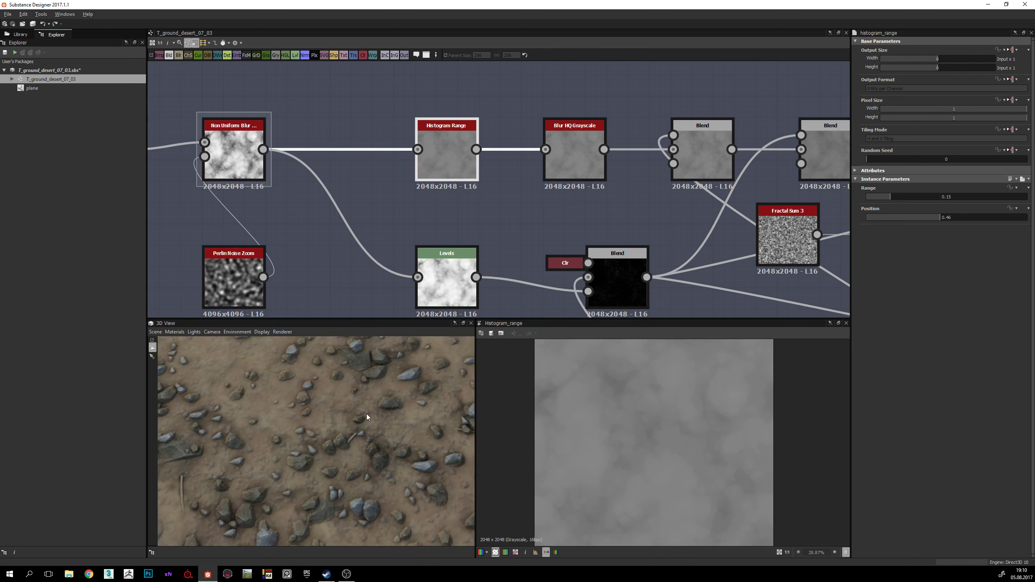
{"action": "left_click", "coordinate": [897, 195]}
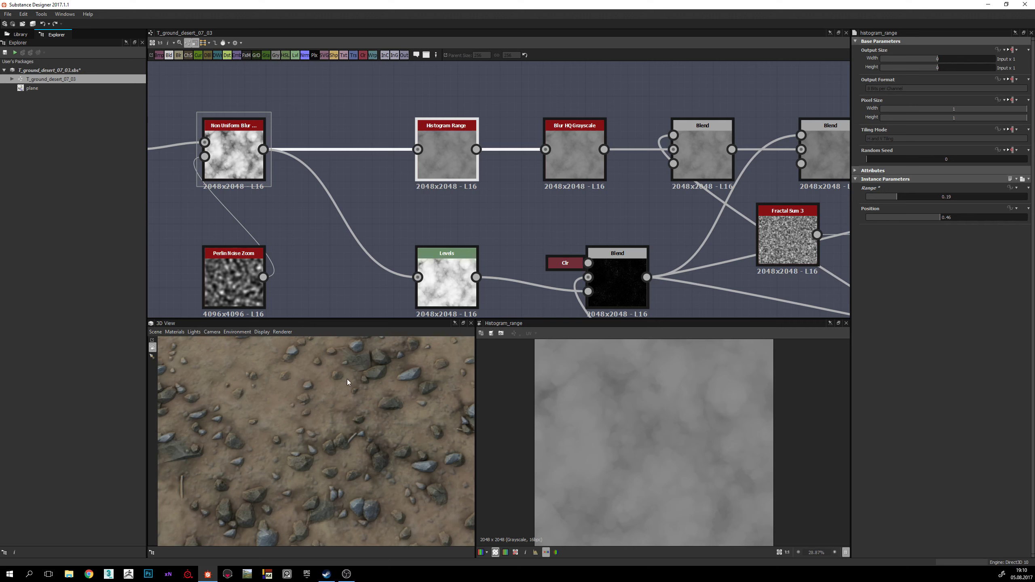
{"action": "left_click_drag", "start_coordinate": [346, 379], "coordinate": [372, 410]}
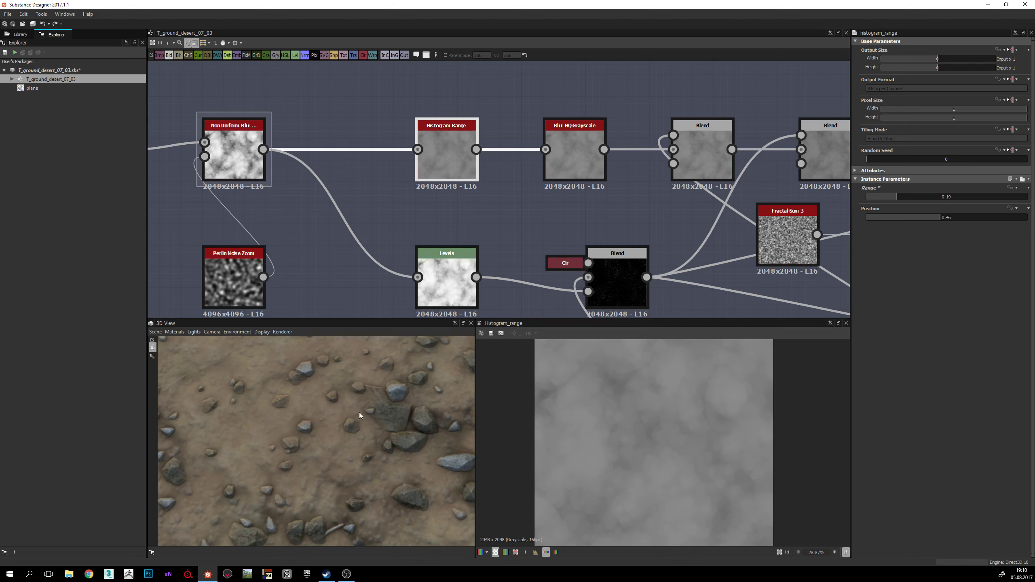
{"action": "left_click_drag", "start_coordinate": [359, 413], "coordinate": [361, 445]}
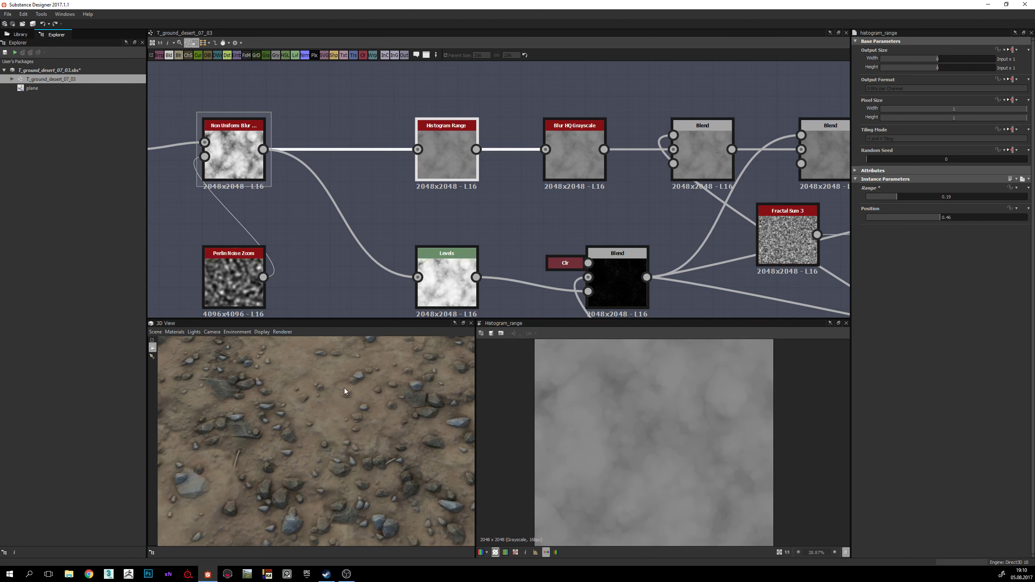
{"action": "left_click_drag", "start_coordinate": [345, 390], "coordinate": [369, 403]}
Step: Try Range 0.24 and 0.18, then settle the Histogram Range on 0.16
{"action": "left_click", "coordinate": [906, 197]}
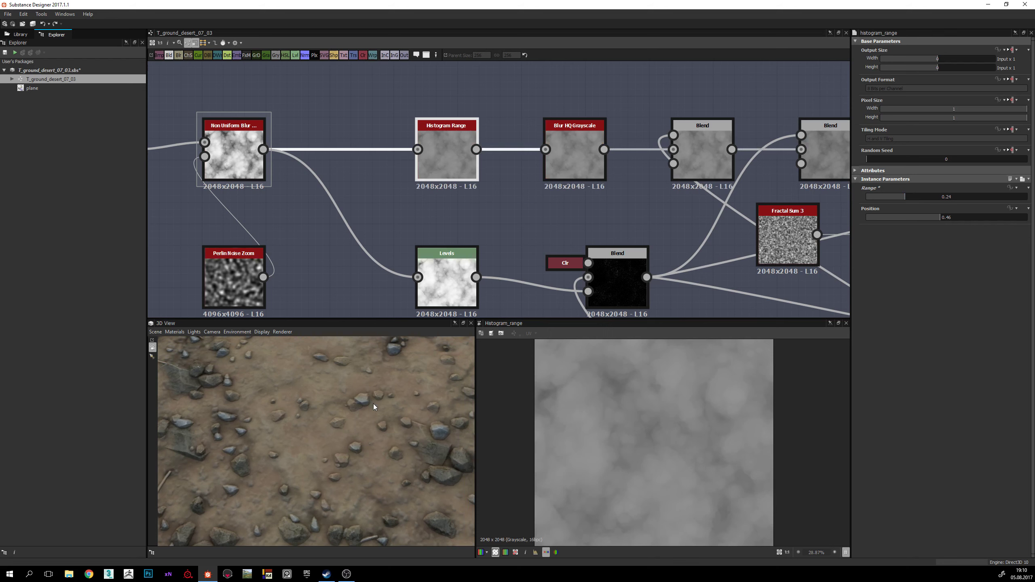
{"action": "left_click", "coordinate": [895, 195]}
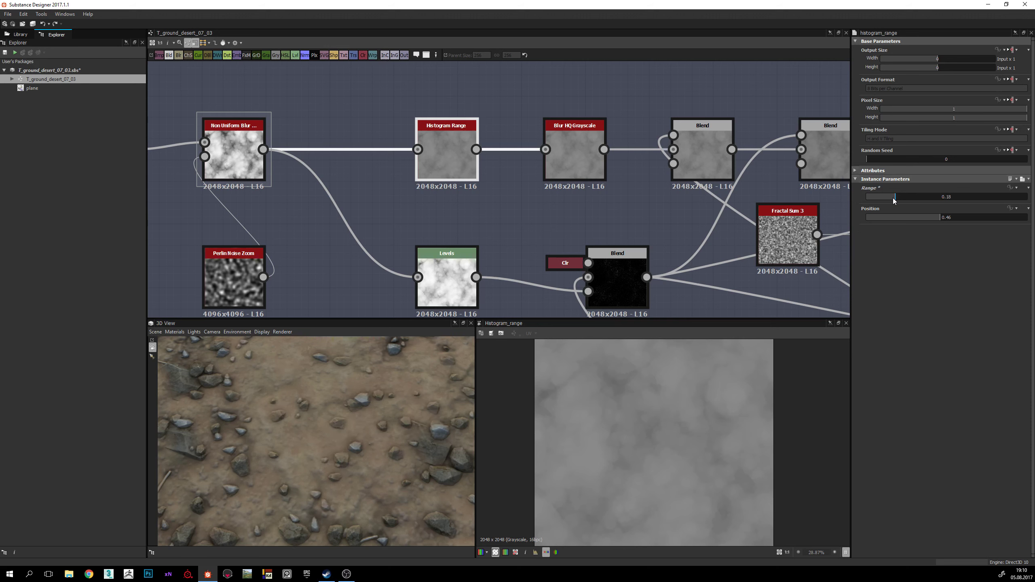
{"action": "left_click_drag", "start_coordinate": [895, 197], "coordinate": [892, 196]}
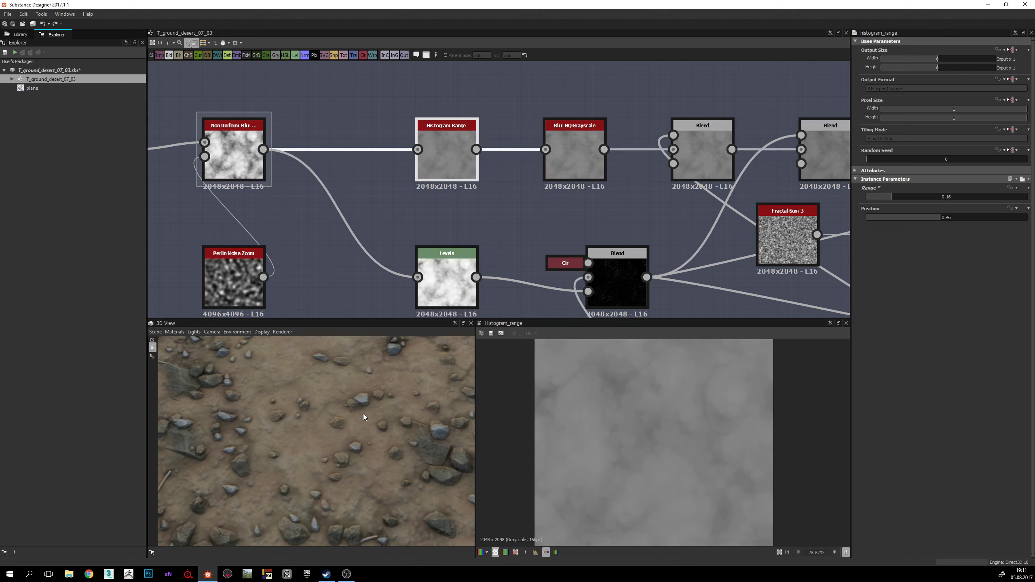
{"action": "right_click_drag", "start_coordinate": [363, 415], "coordinate": [395, 460], "text": "alt"}
{"action": "left_click_drag", "start_coordinate": [395, 459], "coordinate": [361, 500], "text": "alt"}
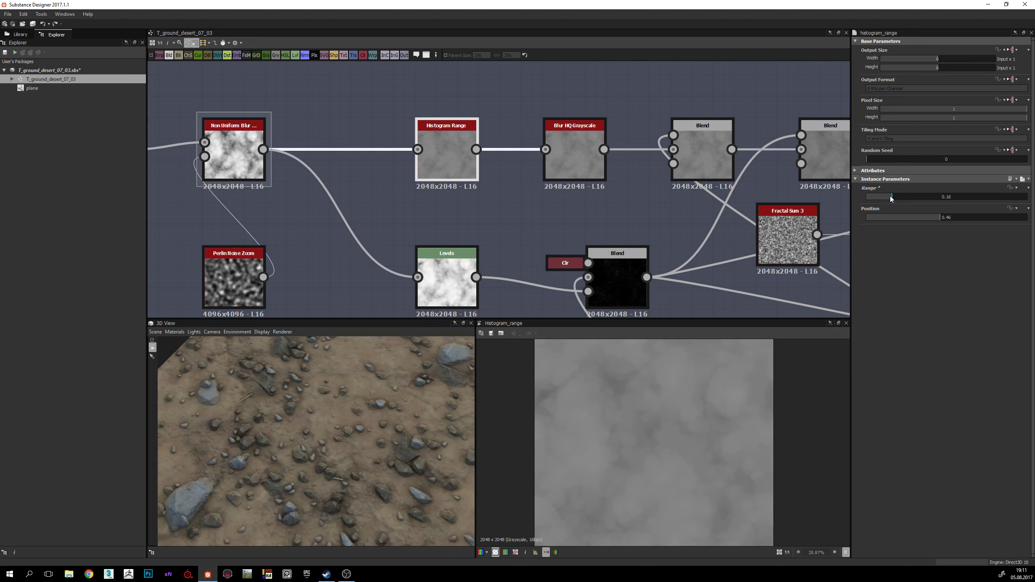
Step: Lower the Histogram Range to 0.12 and orbit the 3D view to compare rock spread
{"action": "left_click_drag", "start_coordinate": [891, 199], "coordinate": [887, 197]}
{"action": "left_click_drag", "start_coordinate": [354, 397], "coordinate": [343, 429], "text": "alt"}
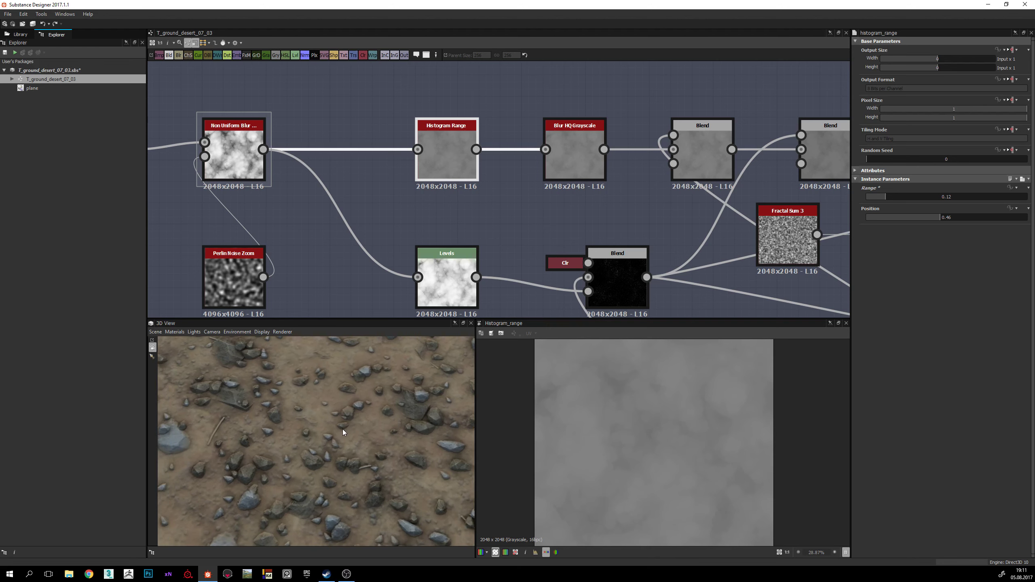
{"action": "left_click_drag", "start_coordinate": [341, 429], "coordinate": [381, 468]}
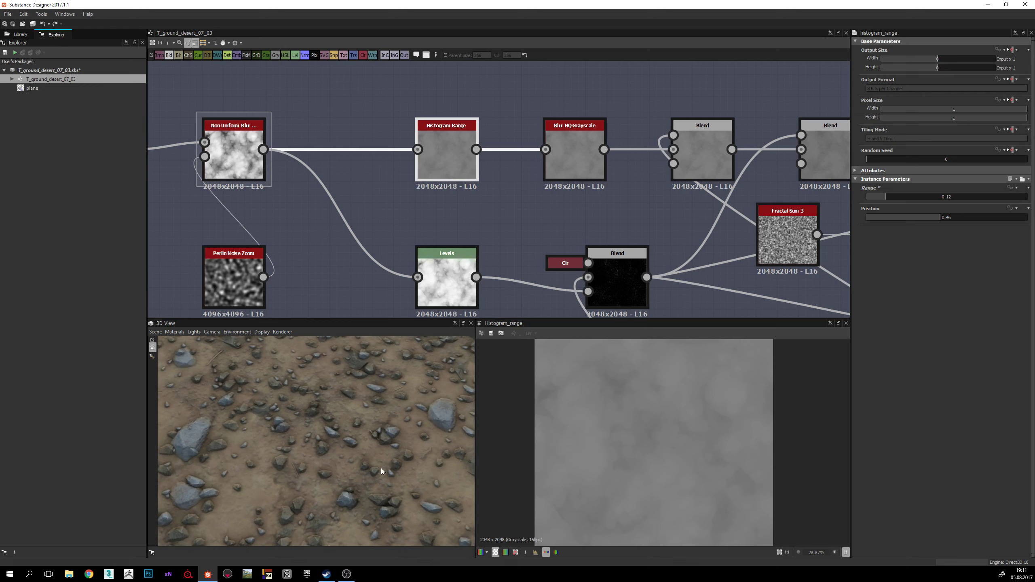
{"action": "mouse_move", "coordinate": [376, 470]}
{"action": "left_mouse_down"}
{"action": "mouse_move", "coordinate": [365, 473]}
{"action": "mouse_move", "coordinate": [420, 472]}
{"action": "mouse_move", "coordinate": [387, 472]}
{"action": "left_mouse_up"}
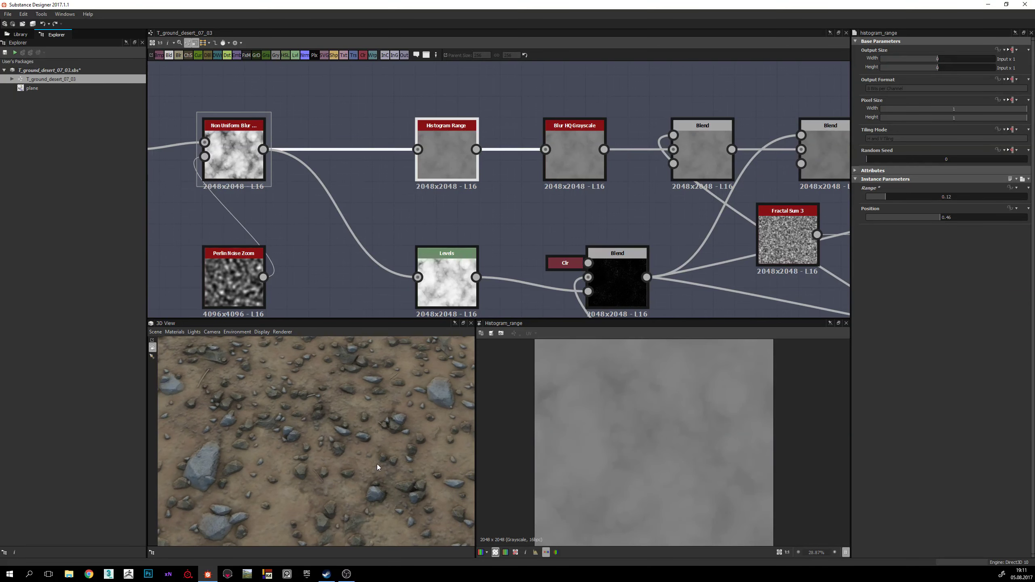
{"action": "mouse_move", "coordinate": [377, 464]}
{"action": "left_mouse_down"}
{"action": "mouse_move", "coordinate": [404, 465]}
{"action": "mouse_move", "coordinate": [399, 474]}
{"action": "mouse_move", "coordinate": [331, 468]}
{"action": "mouse_move", "coordinate": [376, 473]}
{"action": "left_mouse_up"}
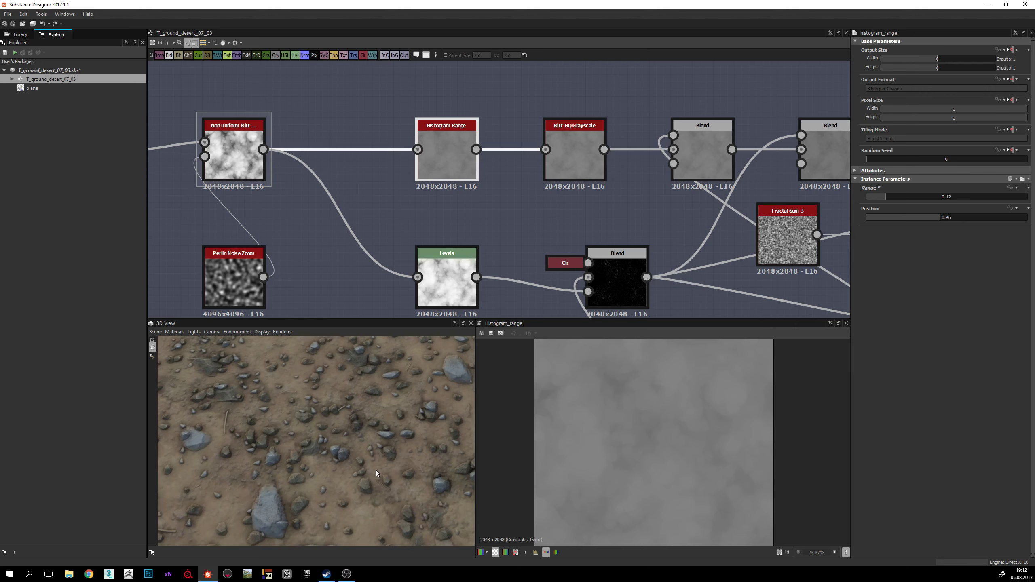
{"action": "left_click_drag", "start_coordinate": [376, 470], "coordinate": [322, 464]}
{"action": "mouse_move", "coordinate": [328, 464]}
{"action": "left_mouse_down"}
{"action": "mouse_move", "coordinate": [356, 466]}
{"action": "mouse_move", "coordinate": [346, 466]}
{"action": "mouse_move", "coordinate": [356, 490]}
{"action": "mouse_move", "coordinate": [390, 481]}
{"action": "mouse_move", "coordinate": [326, 481]}
{"action": "mouse_move", "coordinate": [351, 484]}
{"action": "mouse_move", "coordinate": [337, 489]}
{"action": "mouse_move", "coordinate": [339, 505]}
{"action": "mouse_move", "coordinate": [348, 465]}
{"action": "left_mouse_up"}
{"action": "middle_click_drag", "start_coordinate": [564, 216], "coordinate": [511, 182]}
Step: Preview the Blur HQ Grayscale node's soft grey cloudy output, with Intensity 0.2
{"action": "scroll", "coordinate": [511, 182], "scroll_direction": "down", "scroll_amount": 2}
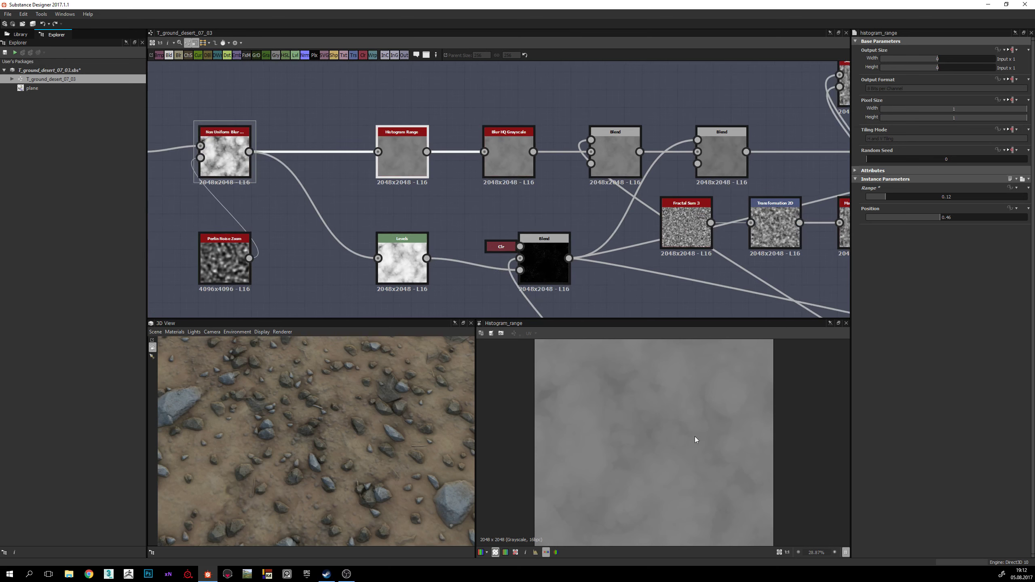
{"action": "scroll", "coordinate": [696, 439], "scroll_direction": "down", "scroll_amount": 2}
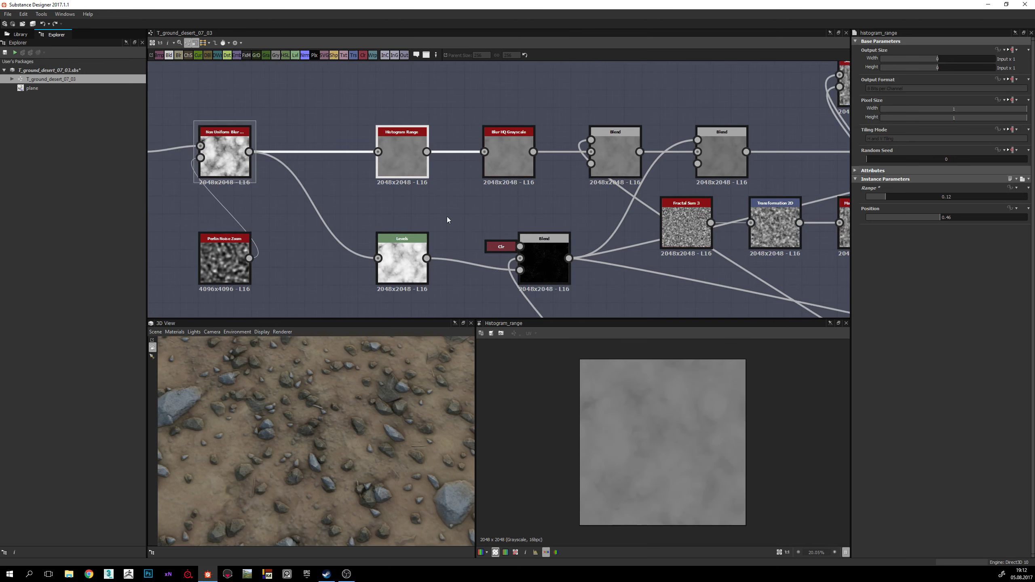
{"action": "middle_click_drag", "start_coordinate": [469, 112], "coordinate": [446, 134]}
{"action": "left_click", "coordinate": [485, 175]}
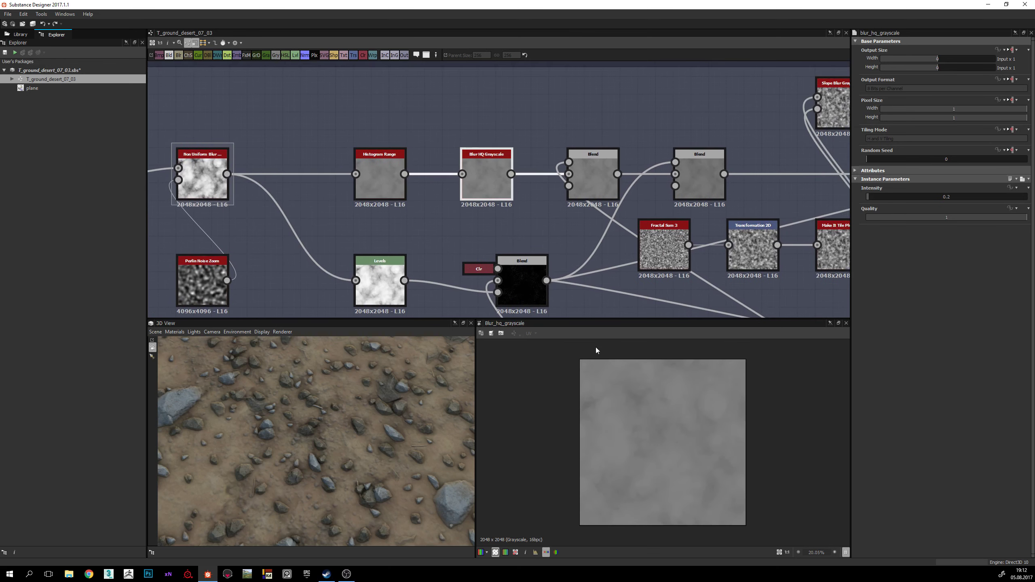
{"action": "scroll", "coordinate": [664, 424], "scroll_direction": "up", "scroll_amount": 3}
{"action": "middle_click_drag", "start_coordinate": [537, 236], "coordinate": [443, 231]}
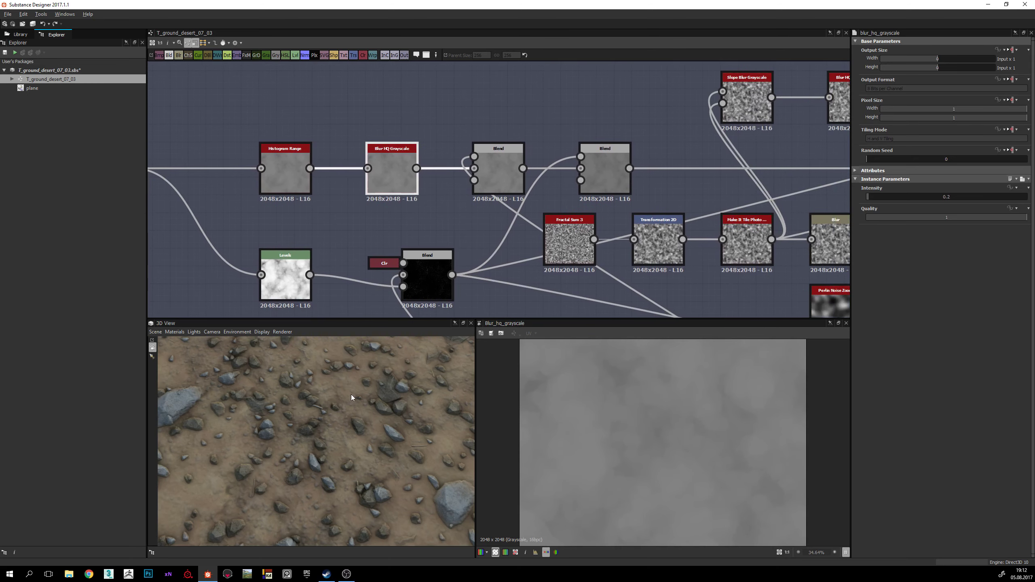
{"action": "left_click_drag", "start_coordinate": [354, 396], "coordinate": [375, 437]}
{"action": "scroll", "coordinate": [362, 408], "scroll_direction": "up", "scroll_amount": 2}
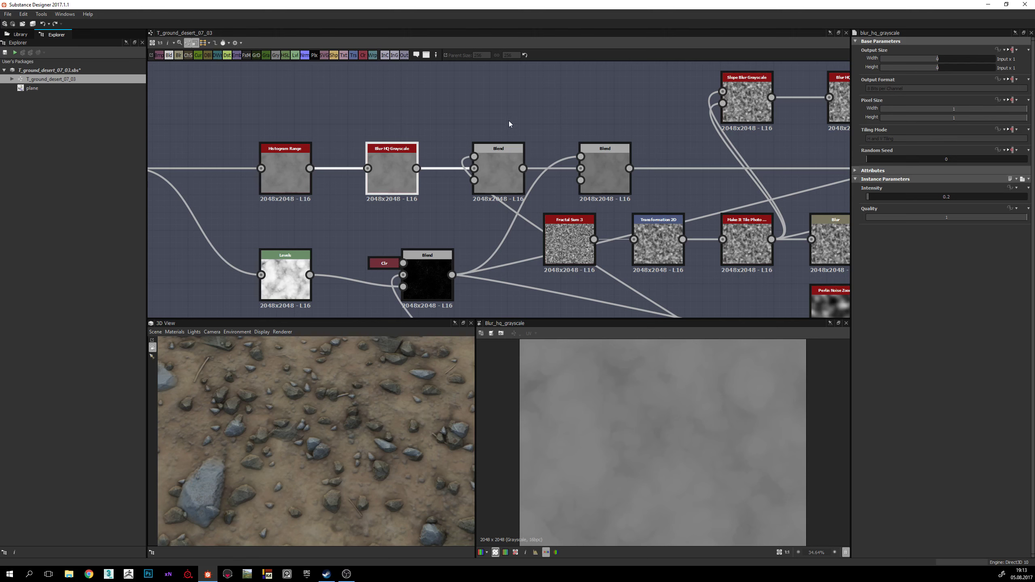
{"action": "middle_click_drag", "start_coordinate": [508, 120], "coordinate": [479, 118]}
{"action": "middle_click_drag", "start_coordinate": [445, 224], "coordinate": [438, 220]}
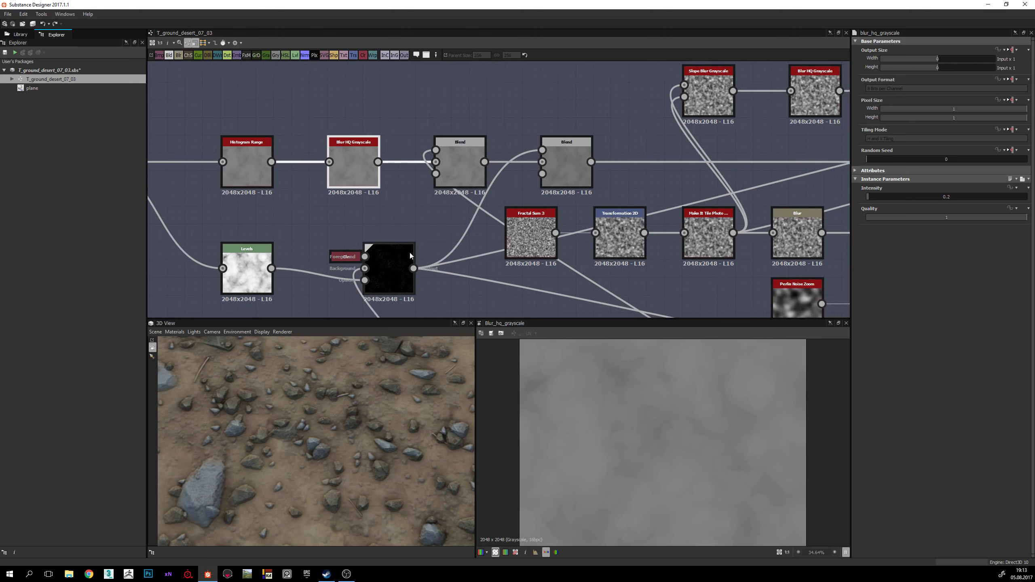
{"action": "middle_click_drag", "start_coordinate": [409, 251], "coordinate": [437, 241]}
{"action": "middle_click_drag", "start_coordinate": [423, 177], "coordinate": [424, 105]}
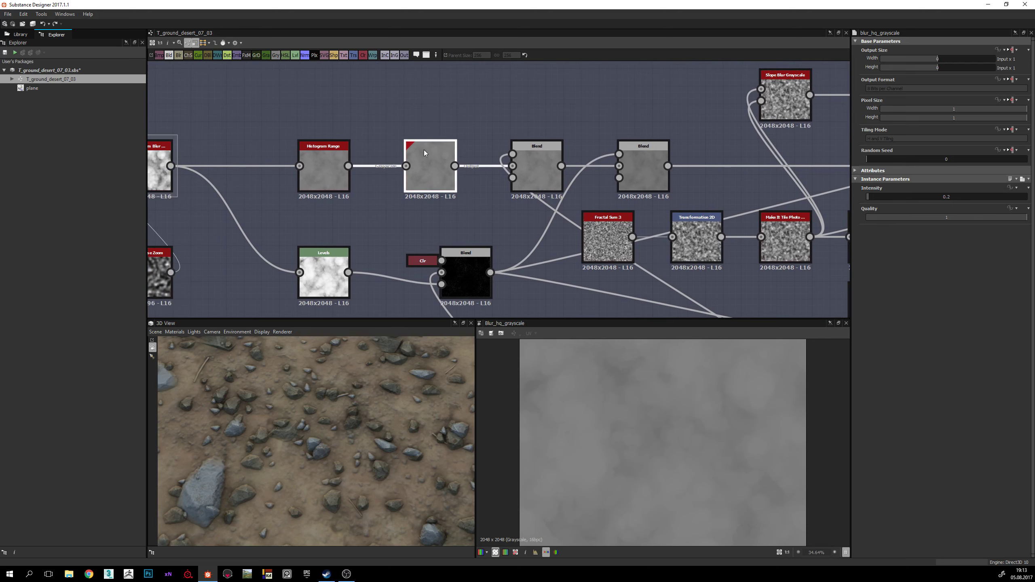
{"action": "middle_click_drag", "start_coordinate": [451, 105], "coordinate": [447, 129]}
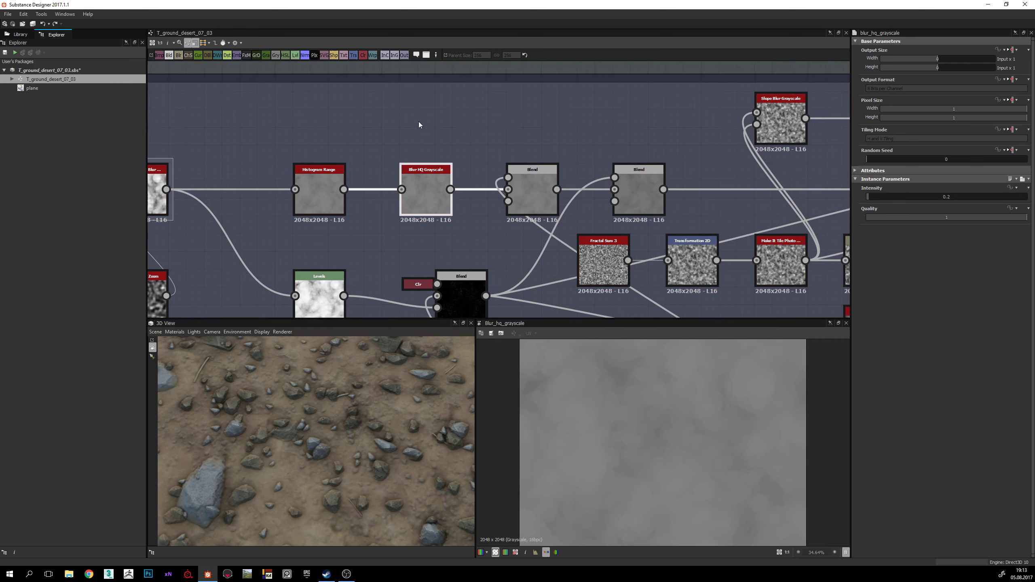
{"action": "key", "text": "space"}
{"action": "type", "text": "blur"}
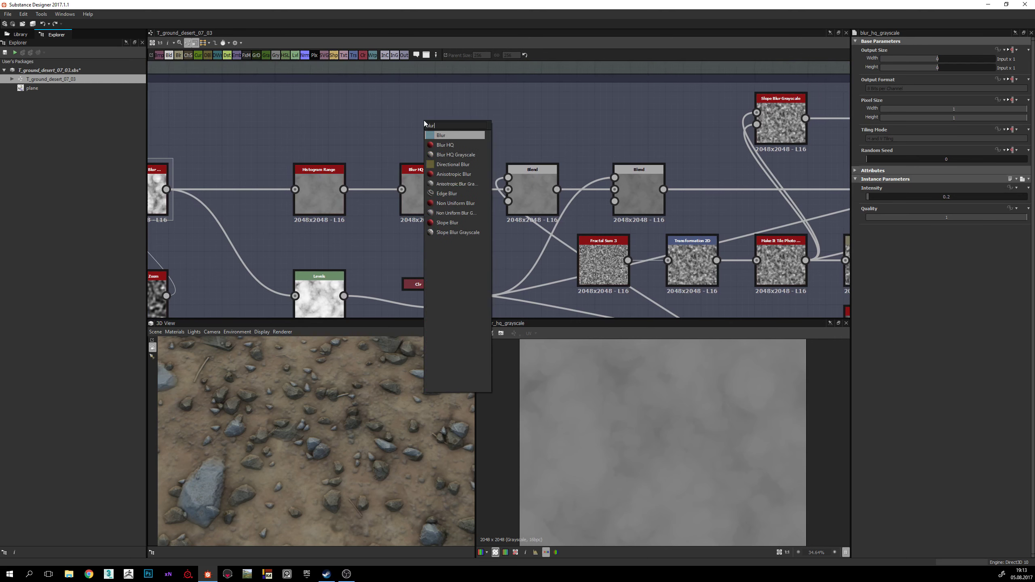
{"action": "key", "text": "Return"}
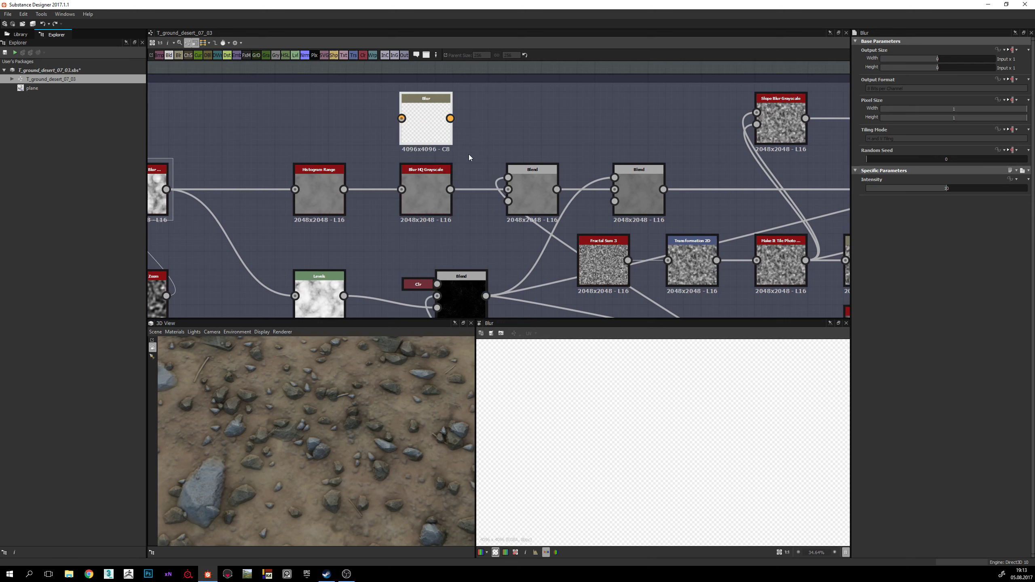
{"action": "middle_click_drag", "start_coordinate": [469, 153], "coordinate": [458, 156]}
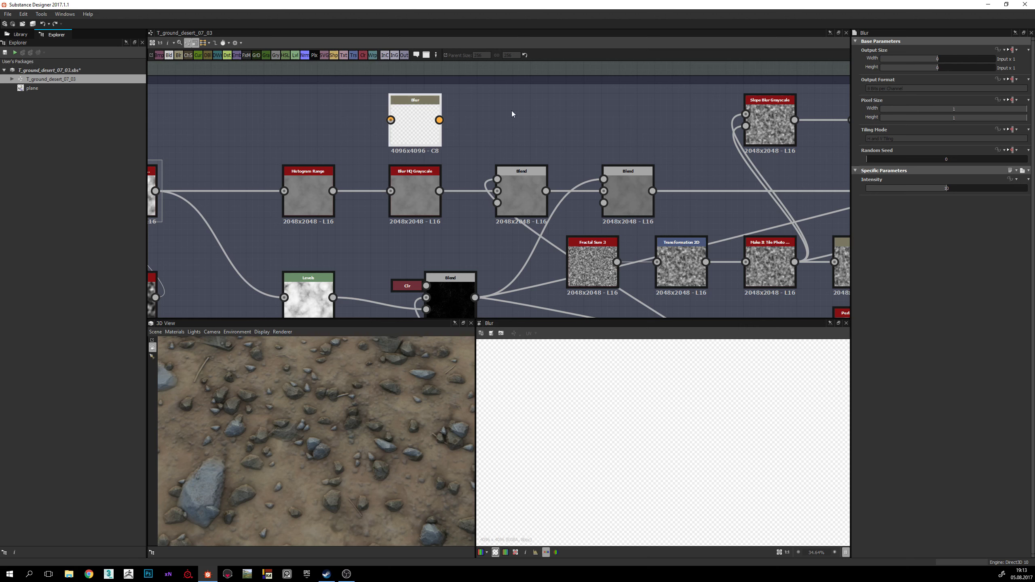
{"action": "middle_click_drag", "start_coordinate": [479, 136], "coordinate": [549, 148]}
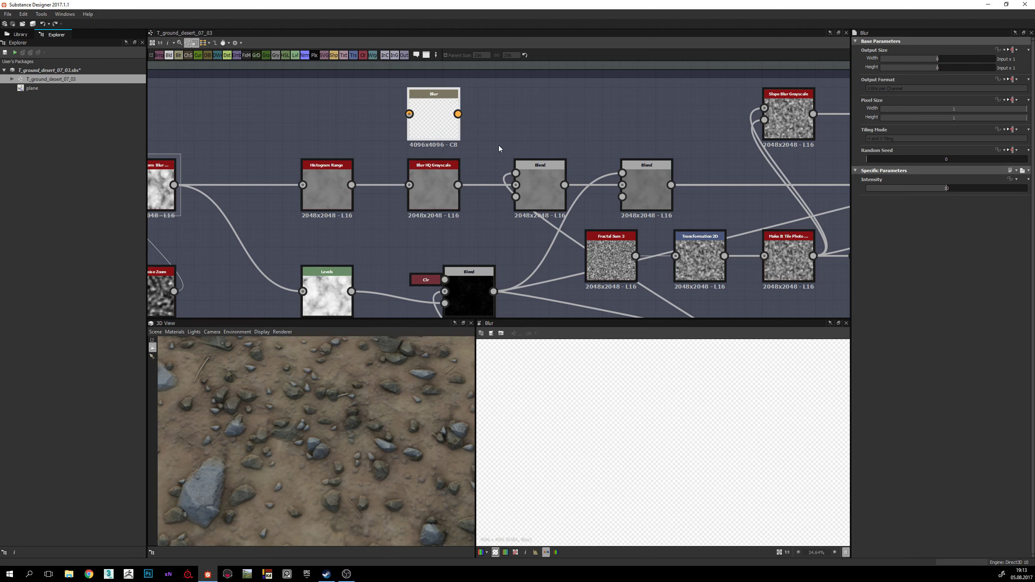
{"action": "middle_click_drag", "start_coordinate": [498, 146], "coordinate": [477, 154]}
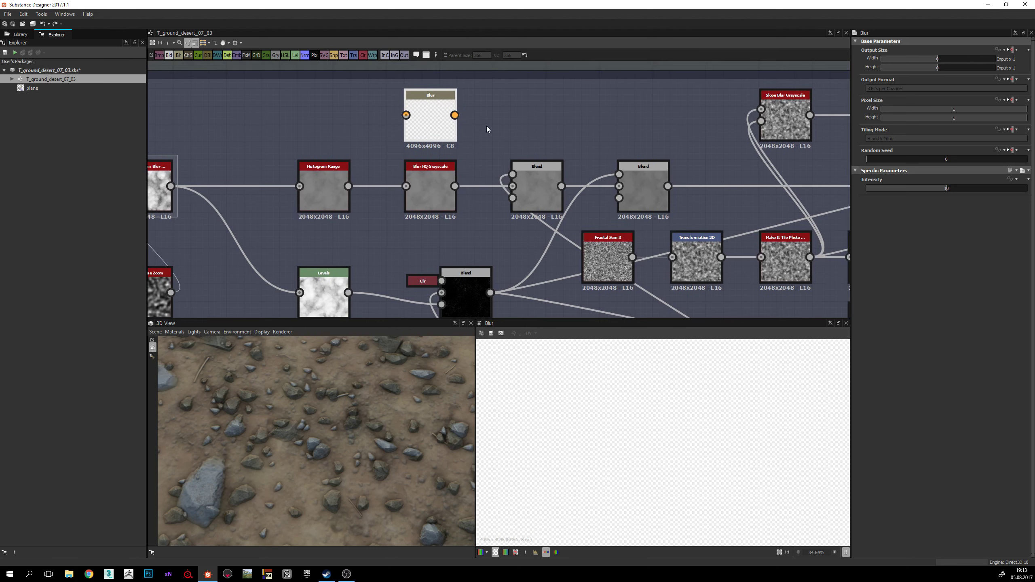
{"action": "key", "text": "Delete"}
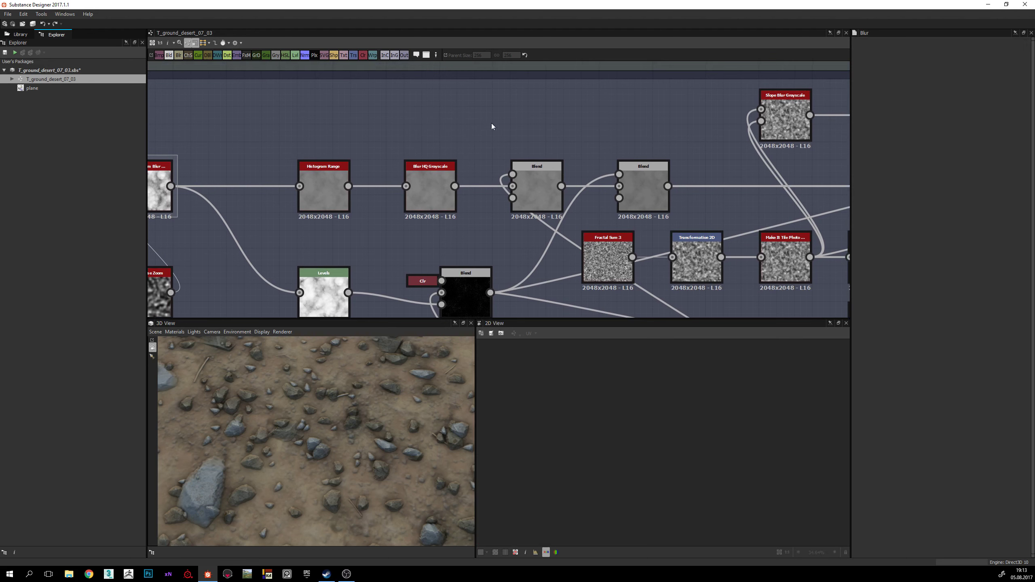
{"action": "middle_click_drag", "start_coordinate": [609, 186], "coordinate": [532, 170]}
{"action": "scroll", "coordinate": [532, 170], "scroll_direction": "down", "scroll_amount": 1}
{"action": "middle_click_drag", "start_coordinate": [474, 199], "coordinate": [462, 137]}
{"action": "left_click", "coordinate": [441, 150]}
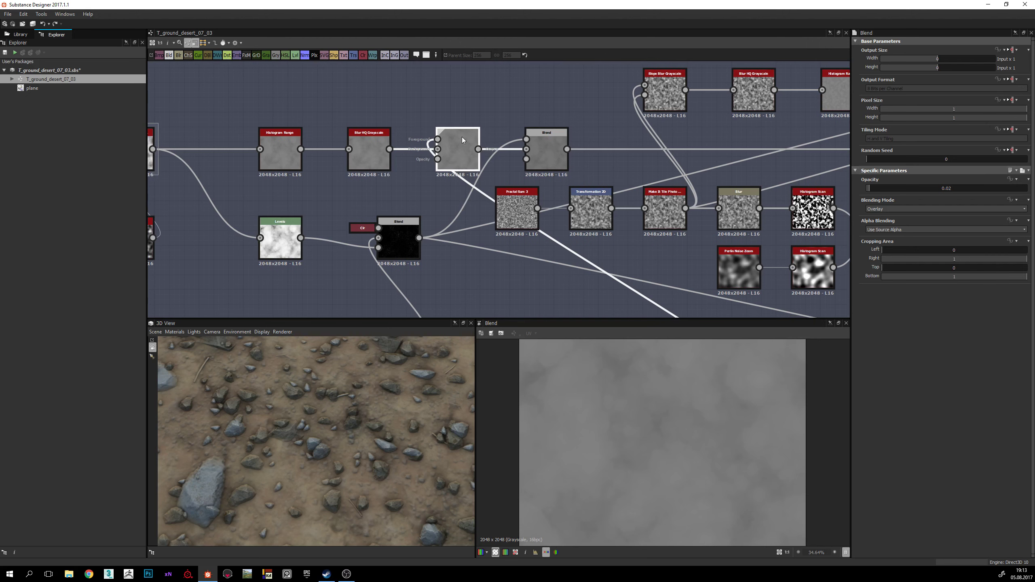
{"action": "double_click", "coordinate": [439, 140]}
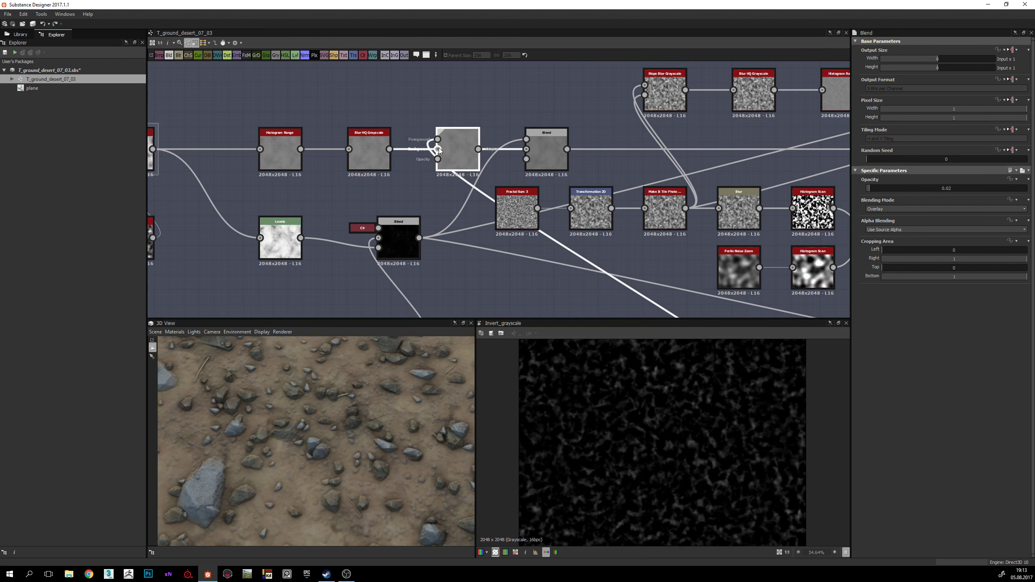
{"action": "scroll", "coordinate": [662, 442], "scroll_direction": "up", "scroll_amount": 1}
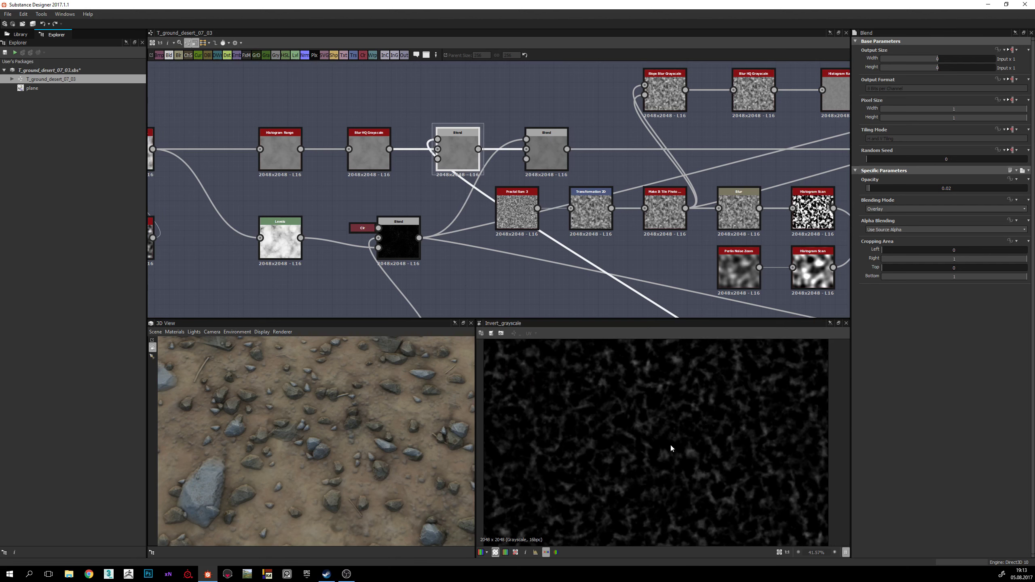
{"action": "scroll", "coordinate": [655, 439], "scroll_direction": "down", "scroll_amount": 1}
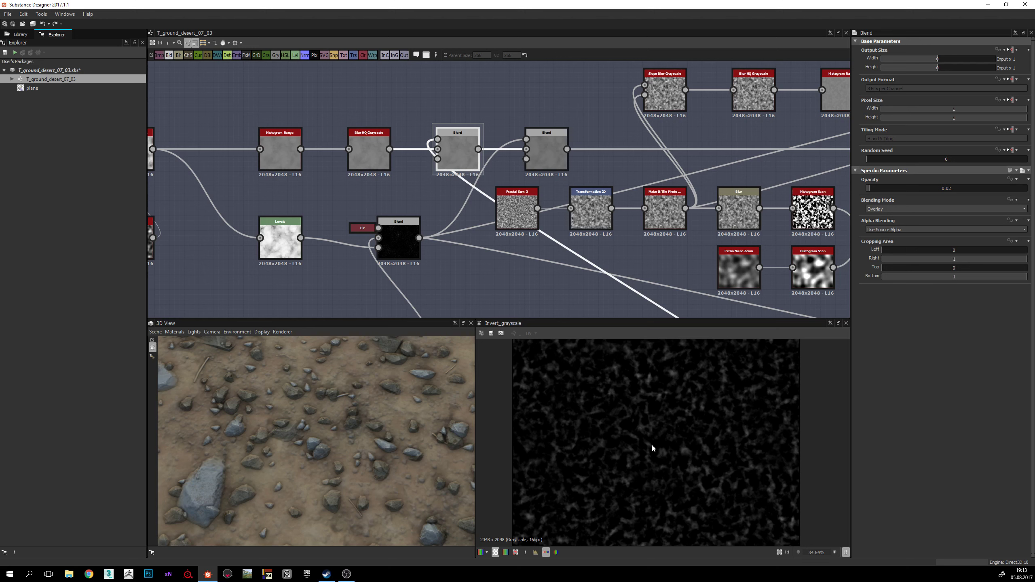
{"action": "scroll", "coordinate": [651, 445], "scroll_direction": "up", "scroll_amount": 1}
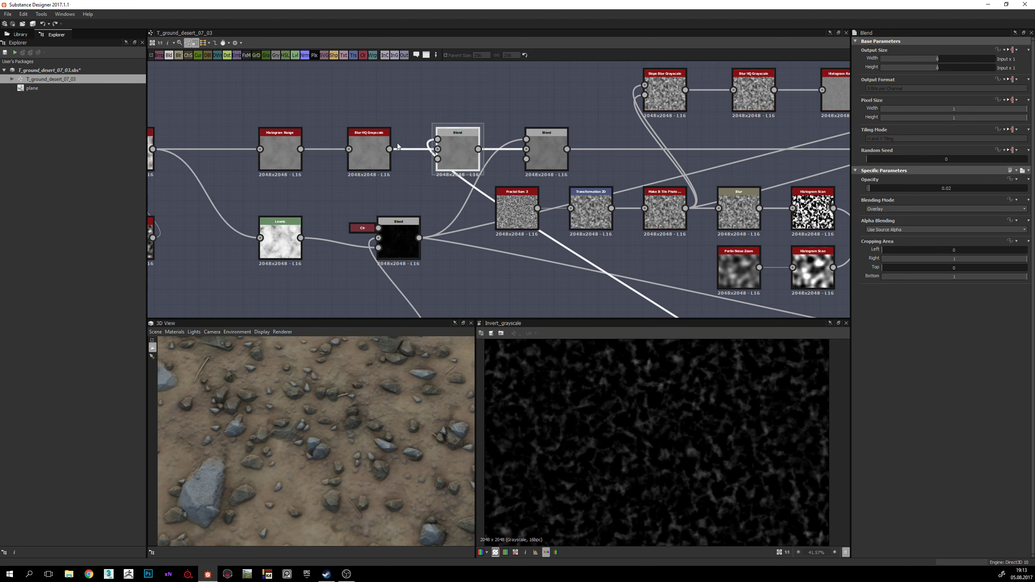
{"action": "double_click", "coordinate": [378, 141]}
{"action": "double_click", "coordinate": [450, 149]}
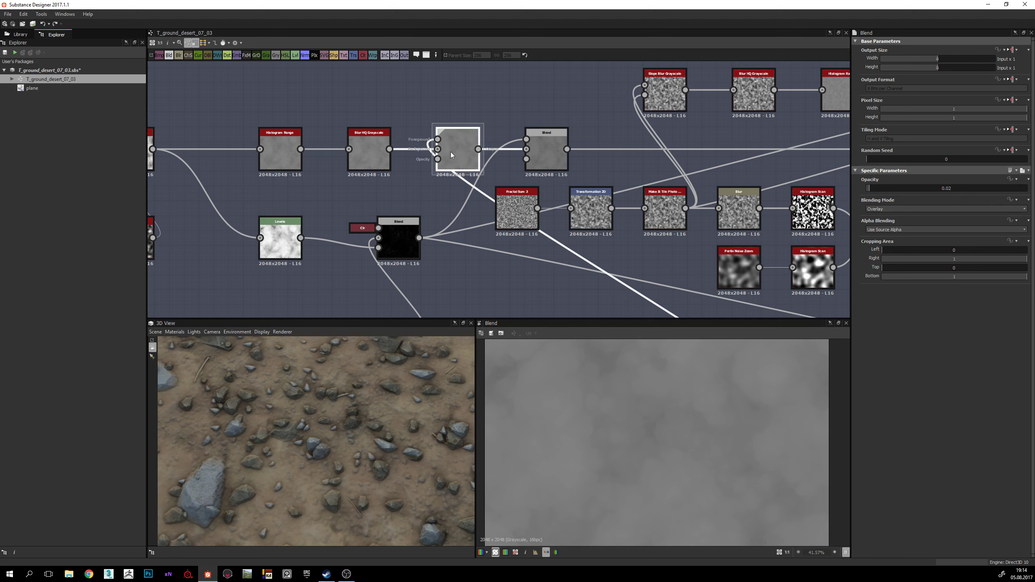
{"action": "left_click", "coordinate": [440, 139]}
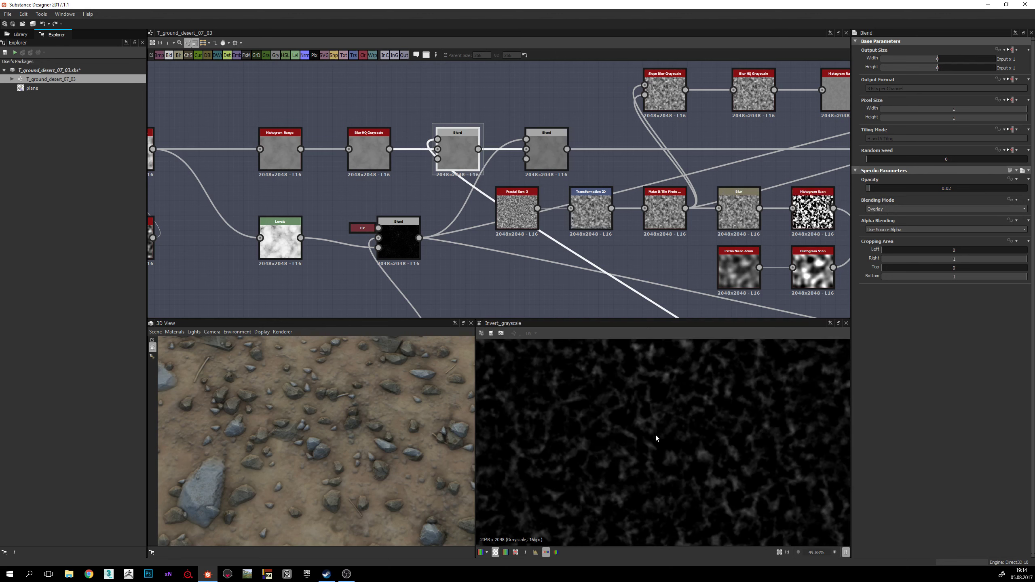
{"action": "scroll", "coordinate": [673, 440], "scroll_direction": "down", "scroll_amount": 2}
{"action": "scroll", "coordinate": [658, 448], "scroll_direction": "up", "scroll_amount": 6}
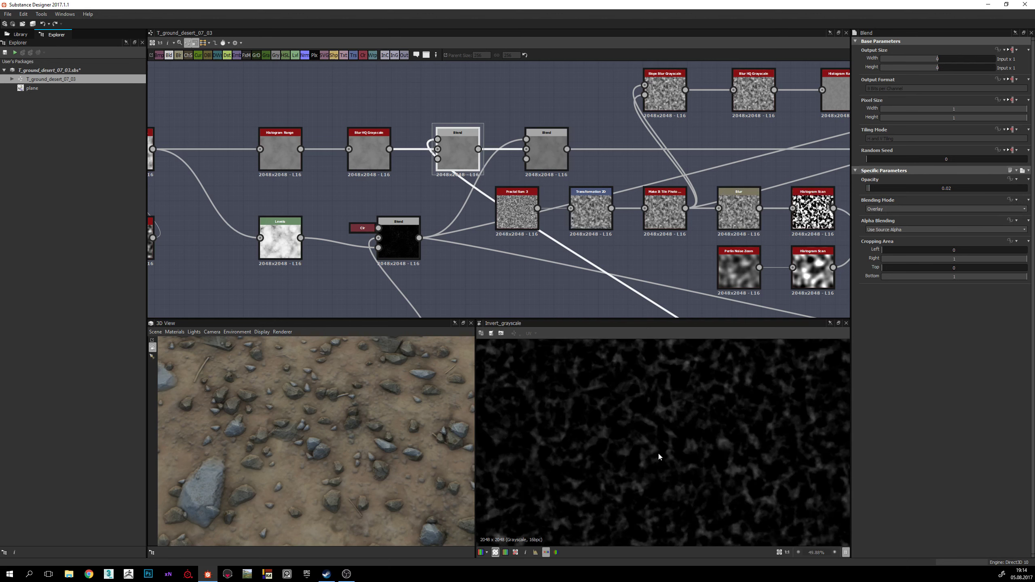
{"action": "scroll", "coordinate": [640, 424], "scroll_direction": "down", "scroll_amount": 4}
{"action": "middle_click_drag", "start_coordinate": [443, 173], "coordinate": [413, 122]}
Step: Pan the node graph across the other chains toward the Clouds 1 node
{"action": "scroll", "coordinate": [711, 367], "scroll_direction": "down", "scroll_amount": 1}
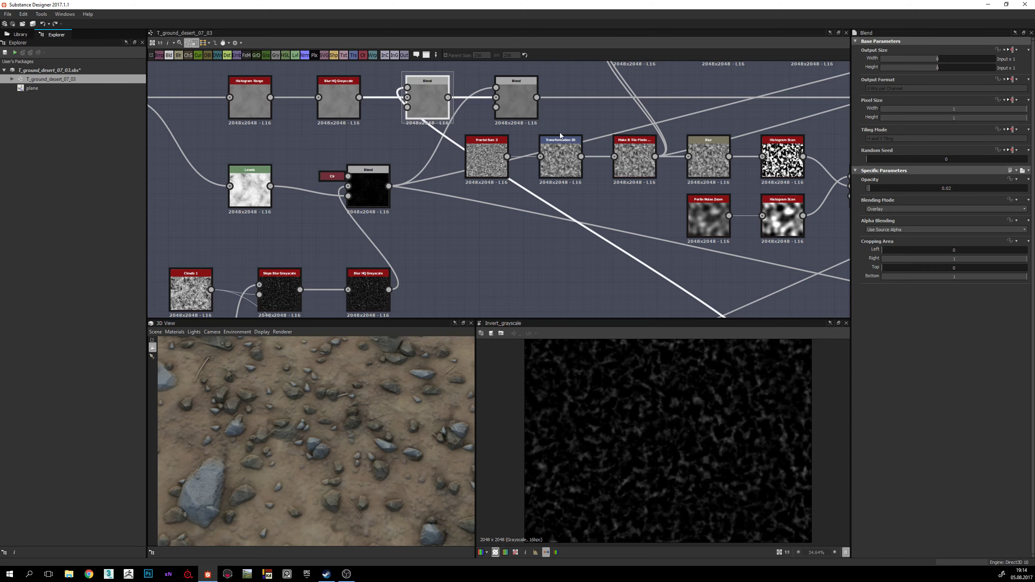
{"action": "middle_click_drag", "start_coordinate": [681, 299], "coordinate": [601, 221]}
{"action": "scroll", "coordinate": [601, 222], "scroll_direction": "down", "scroll_amount": 2}
{"action": "middle_click_drag", "start_coordinate": [528, 230], "coordinate": [567, 222]}
{"action": "middle_click_drag", "start_coordinate": [486, 265], "coordinate": [523, 287]}
{"action": "scroll", "coordinate": [508, 262], "scroll_direction": "up", "scroll_amount": 3}
{"action": "scroll", "coordinate": [608, 273], "scroll_direction": "down", "scroll_amount": 2}
{"action": "middle_click_drag", "start_coordinate": [572, 254], "coordinate": [549, 268]}
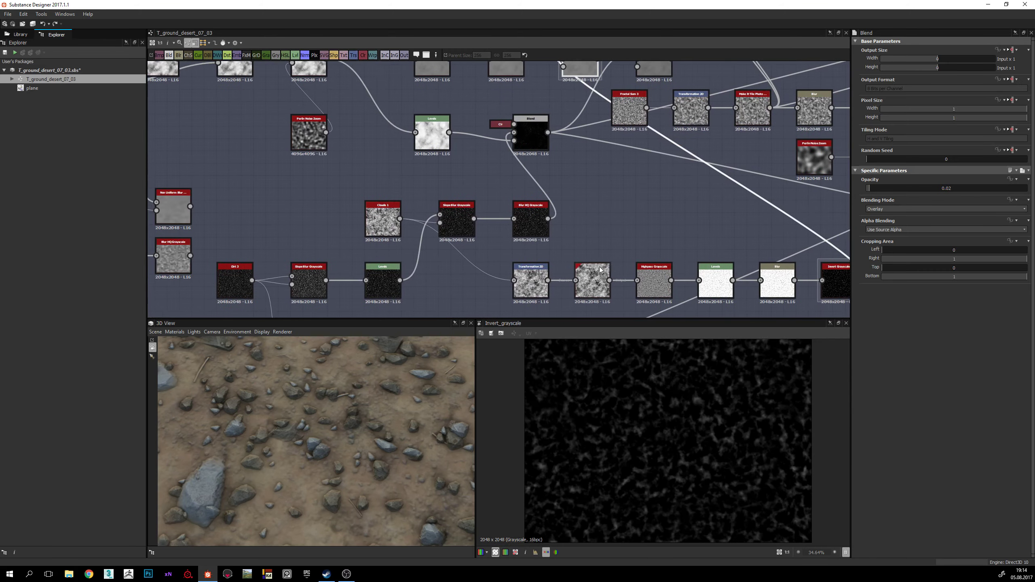
{"action": "scroll", "coordinate": [373, 217], "scroll_direction": "up", "scroll_amount": 3}
Step: Preview the 2048x2048 Clouds 1 noise and pan around its white-cloud texture
{"action": "left_click", "coordinate": [393, 220]}
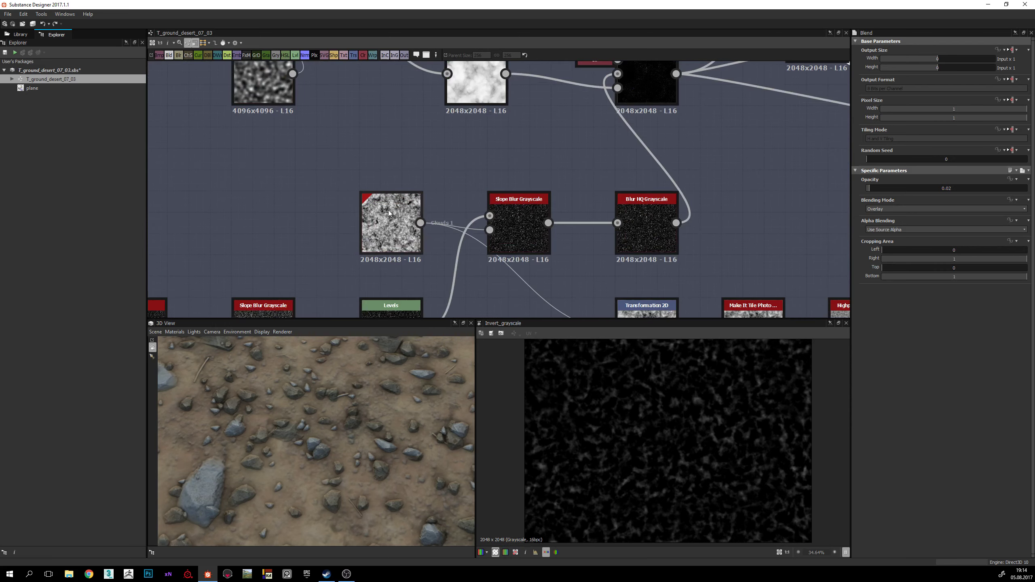
{"action": "middle_click_drag", "start_coordinate": [566, 241], "coordinate": [519, 161]}
{"action": "scroll", "coordinate": [635, 441], "scroll_direction": "up", "scroll_amount": 3}
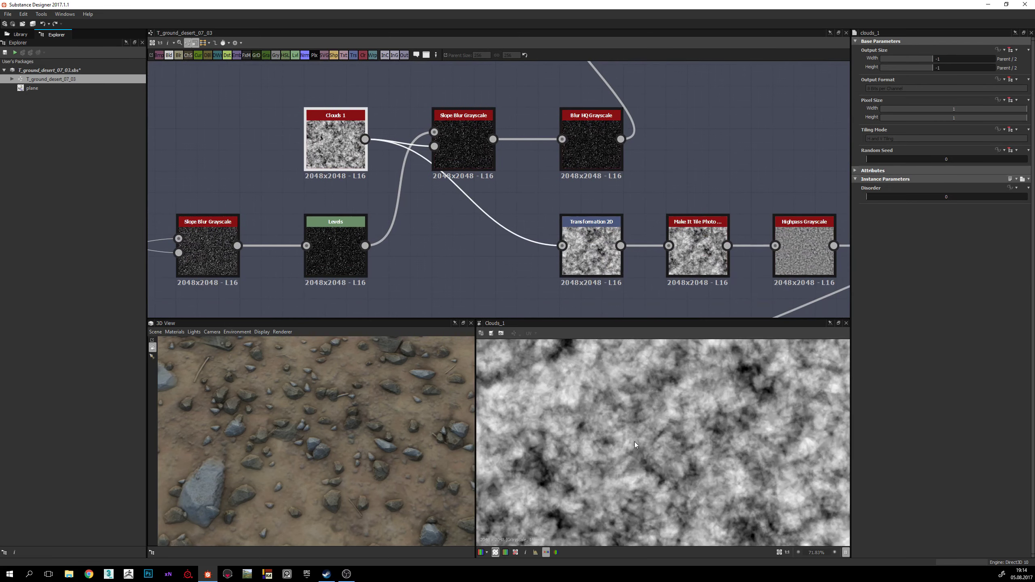
{"action": "middle_click_drag", "start_coordinate": [634, 441], "coordinate": [624, 445]}
{"action": "scroll", "coordinate": [653, 432], "scroll_direction": "down", "scroll_amount": 2}
{"action": "middle_click_drag", "start_coordinate": [699, 439], "coordinate": [669, 442]}
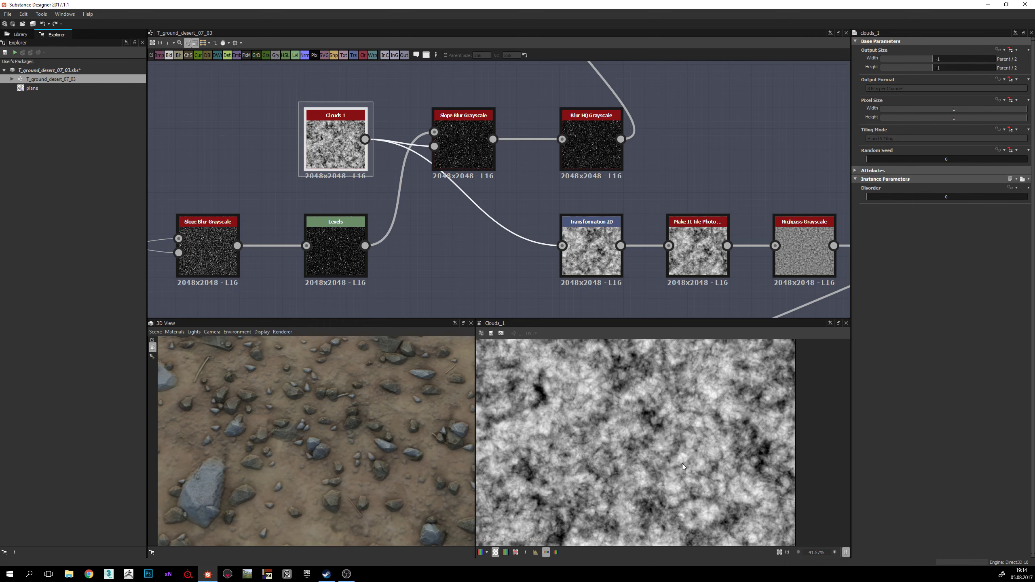
{"action": "scroll", "coordinate": [598, 442], "scroll_direction": "up", "scroll_amount": 1}
{"action": "middle_click_drag", "start_coordinate": [603, 441], "coordinate": [663, 466]}
{"action": "scroll", "coordinate": [624, 434], "scroll_direction": "down", "scroll_amount": 2}
{"action": "middle_click_drag", "start_coordinate": [635, 428], "coordinate": [653, 451]}
Step: Zoom the Clouds 1 preview in and out, then pan the graph to Transformation 2D
{"action": "scroll", "coordinate": [644, 433], "scroll_direction": "up", "scroll_amount": 2}
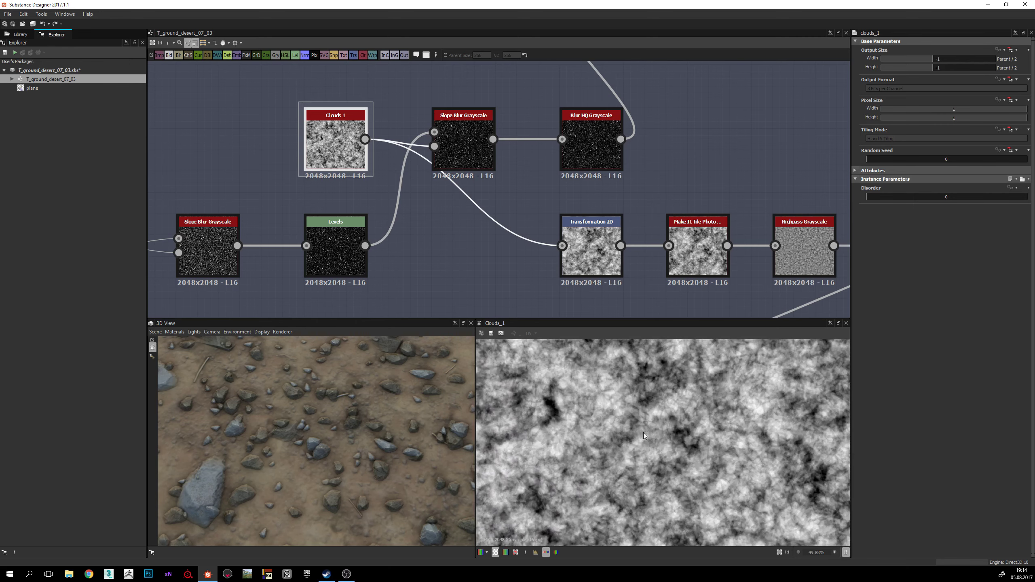
{"action": "scroll", "coordinate": [644, 435], "scroll_direction": "up", "scroll_amount": 3}
{"action": "scroll", "coordinate": [668, 470], "scroll_direction": "down", "scroll_amount": 6}
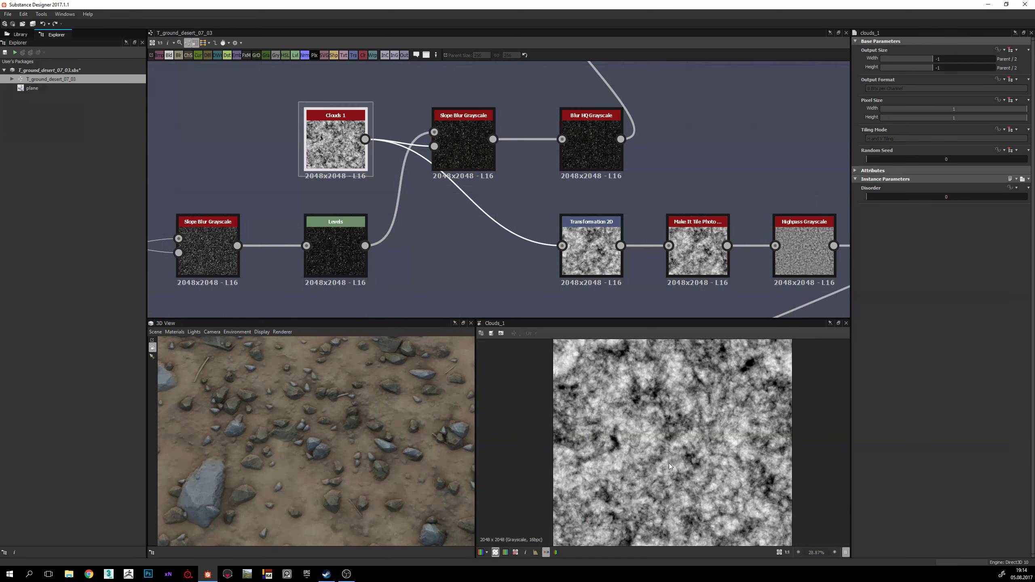
{"action": "scroll", "coordinate": [691, 433], "scroll_direction": "down", "scroll_amount": 2}
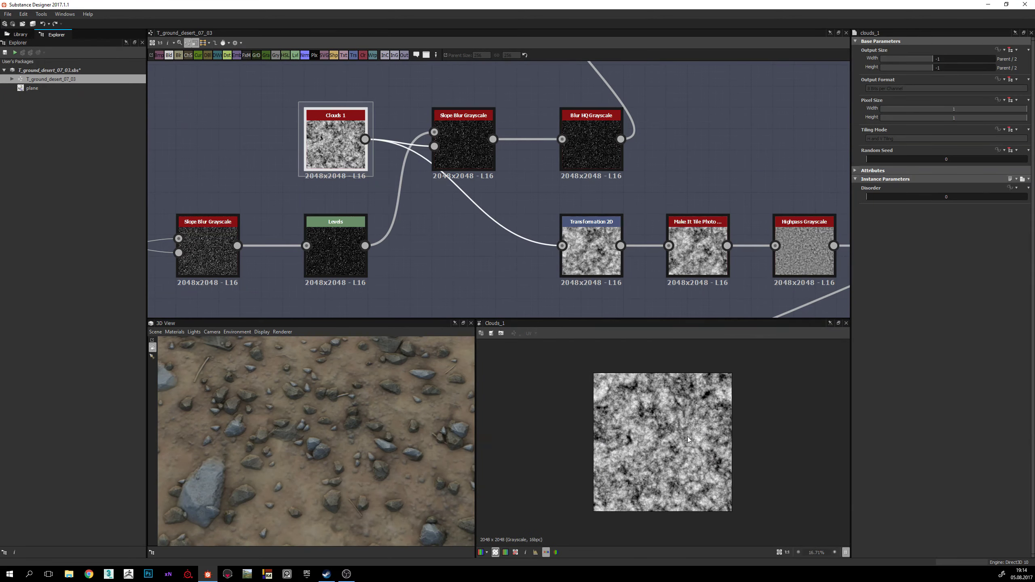
{"action": "scroll", "coordinate": [688, 437], "scroll_direction": "up", "scroll_amount": 4}
{"action": "scroll", "coordinate": [634, 443], "scroll_direction": "down", "scroll_amount": 1}
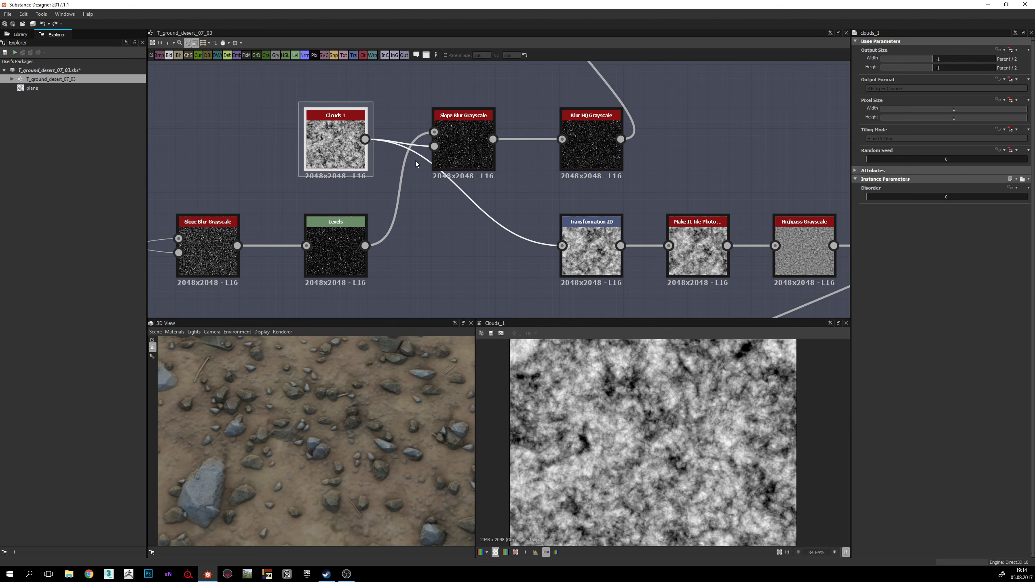
{"action": "middle_click_drag", "start_coordinate": [590, 243], "coordinate": [551, 228]}
Step: Show the Transformation 2D output in the 2D view
{"action": "left_click", "coordinate": [550, 228]}
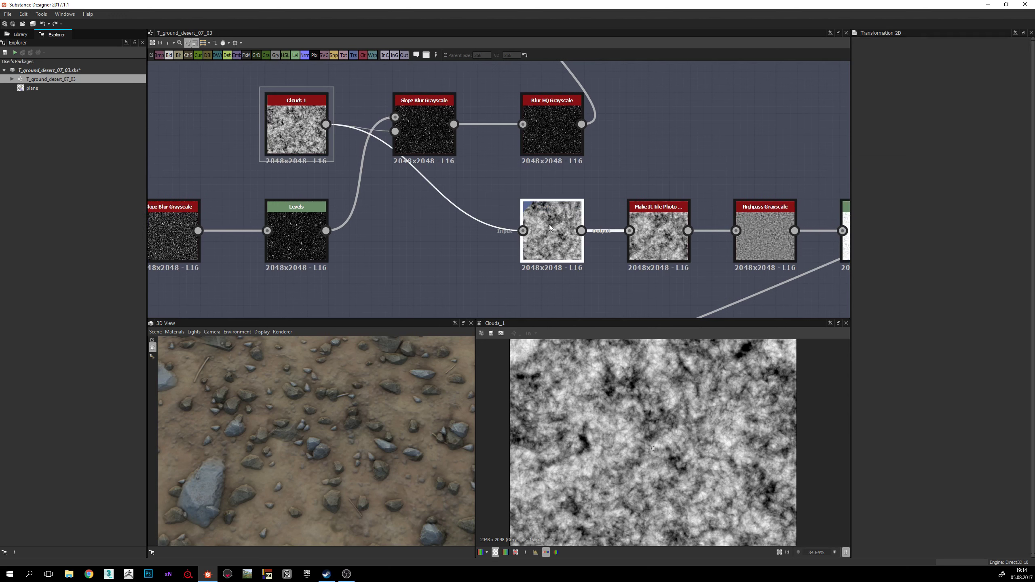
{"action": "double_click", "coordinate": [551, 227]}
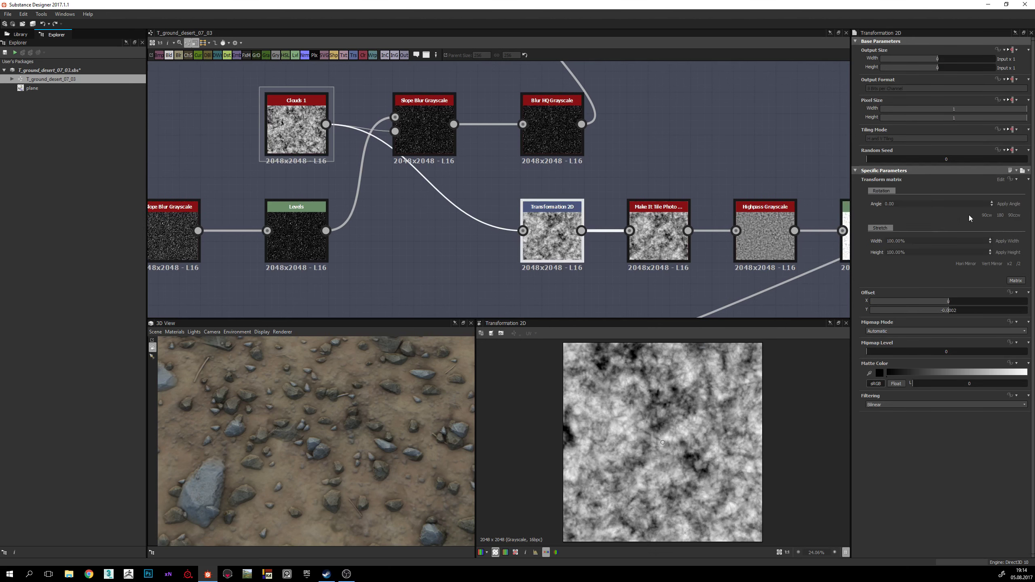
{"action": "scroll", "coordinate": [787, 397], "scroll_direction": "up", "scroll_amount": 1}
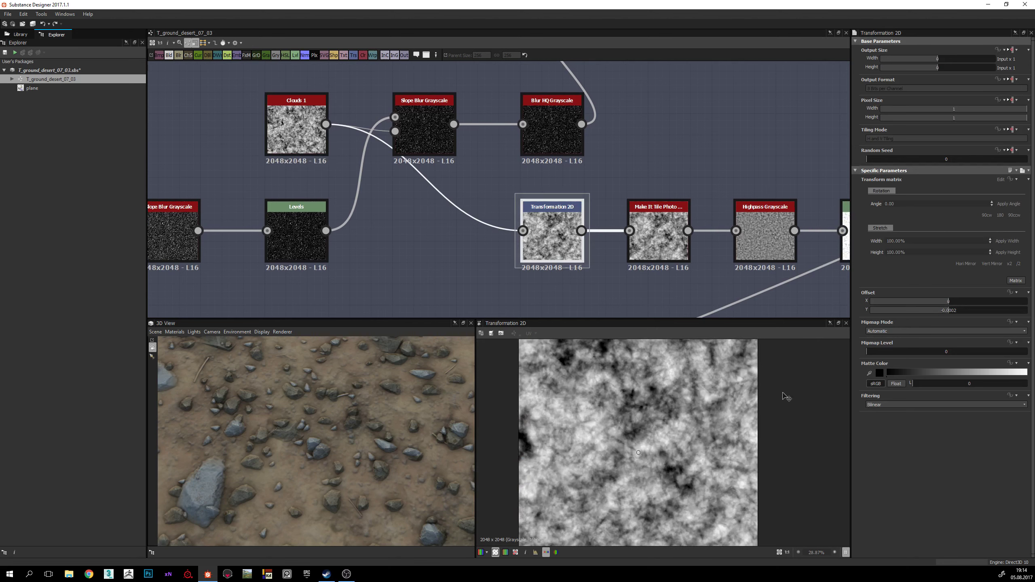
{"action": "scroll", "coordinate": [787, 396], "scroll_direction": "down", "scroll_amount": 5}
{"action": "scroll", "coordinate": [750, 404], "scroll_direction": "up", "scroll_amount": 3}
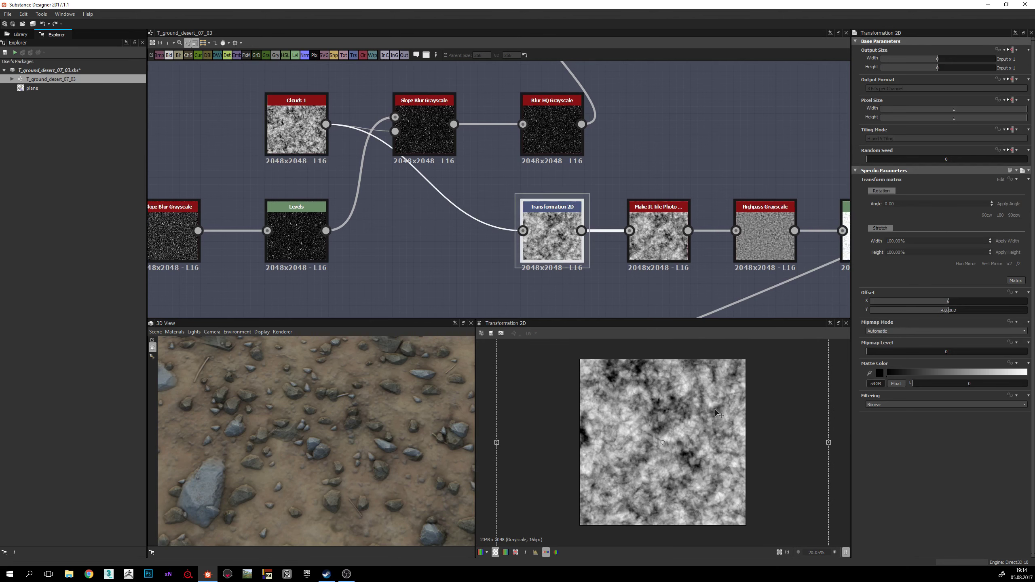
{"action": "scroll", "coordinate": [716, 413], "scroll_direction": "down", "scroll_amount": 1}
Step: Tile the Transformation 2D preview to check its seams, toggling tiling off and on
{"action": "key", "text": "space"}
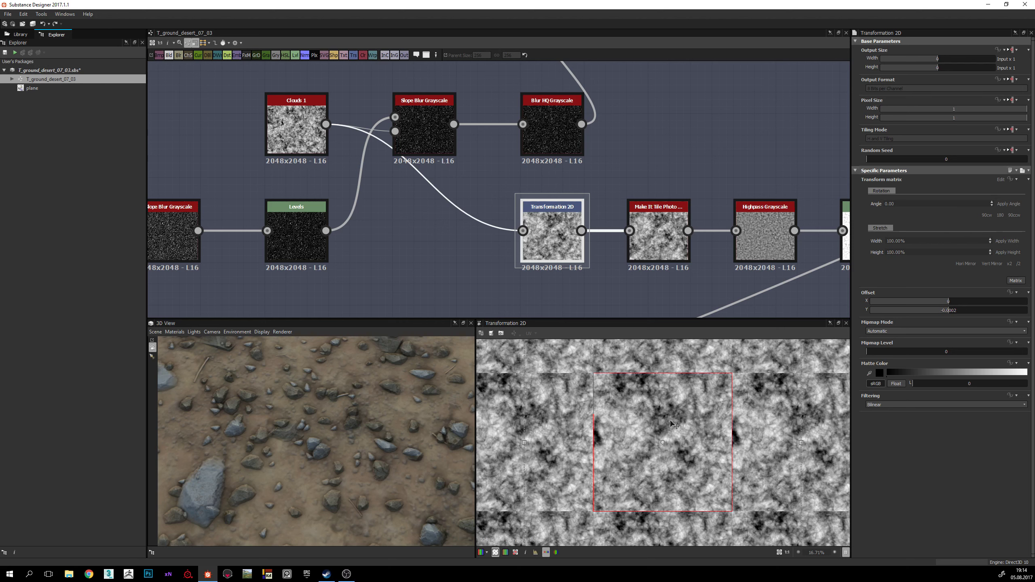
{"action": "scroll", "coordinate": [671, 424], "scroll_direction": "down", "scroll_amount": 1}
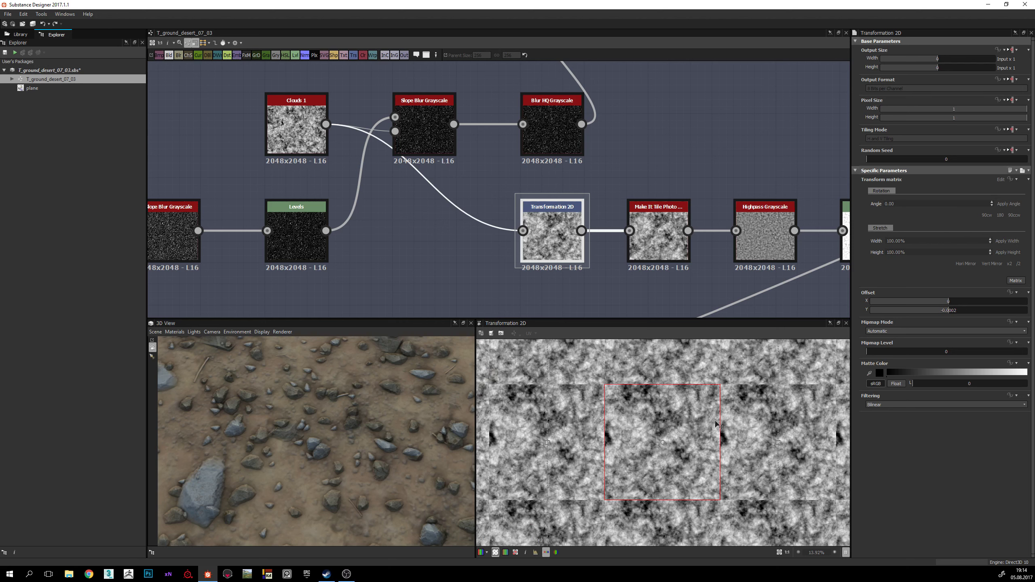
{"action": "scroll", "coordinate": [692, 424], "scroll_direction": "down", "scroll_amount": 3}
{"action": "scroll", "coordinate": [608, 425], "scroll_direction": "up", "scroll_amount": 4}
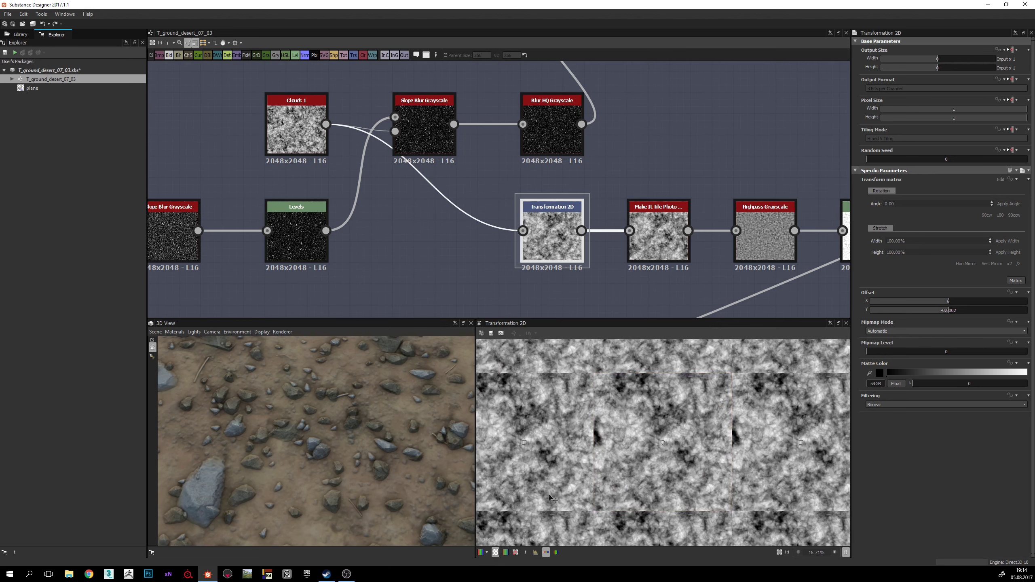
{"action": "key", "text": "t"}
{"action": "key", "text": "t"}
{"action": "key", "text": "t"}
{"action": "key", "text": "t"}
{"action": "scroll", "coordinate": [595, 415], "scroll_direction": "up", "scroll_amount": 1}
{"action": "scroll", "coordinate": [588, 390], "scroll_direction": "down", "scroll_amount": 1}
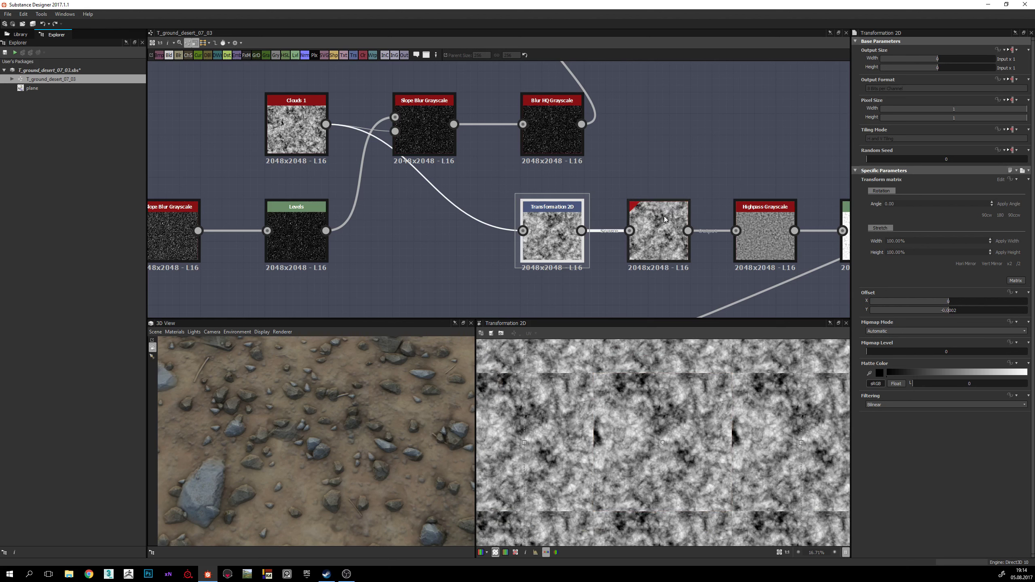
Step: Preview the Make It Tile Photo, Highpass Grayscale and Levels outputs in turn
{"action": "double_click", "coordinate": [660, 235]}
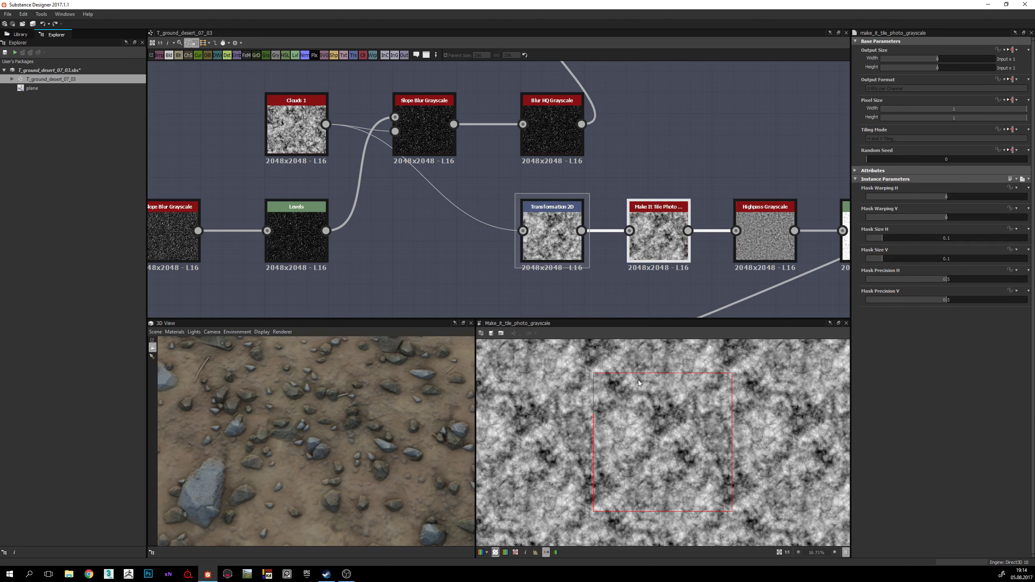
{"action": "scroll", "coordinate": [638, 380], "scroll_direction": "down", "scroll_amount": 1}
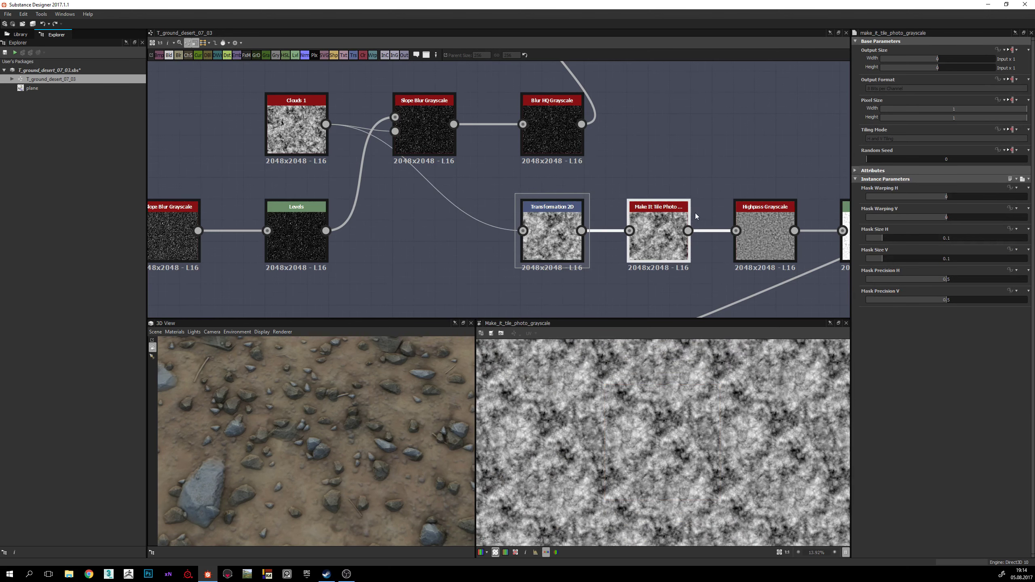
{"action": "middle_click_drag", "start_coordinate": [696, 212], "coordinate": [540, 223]}
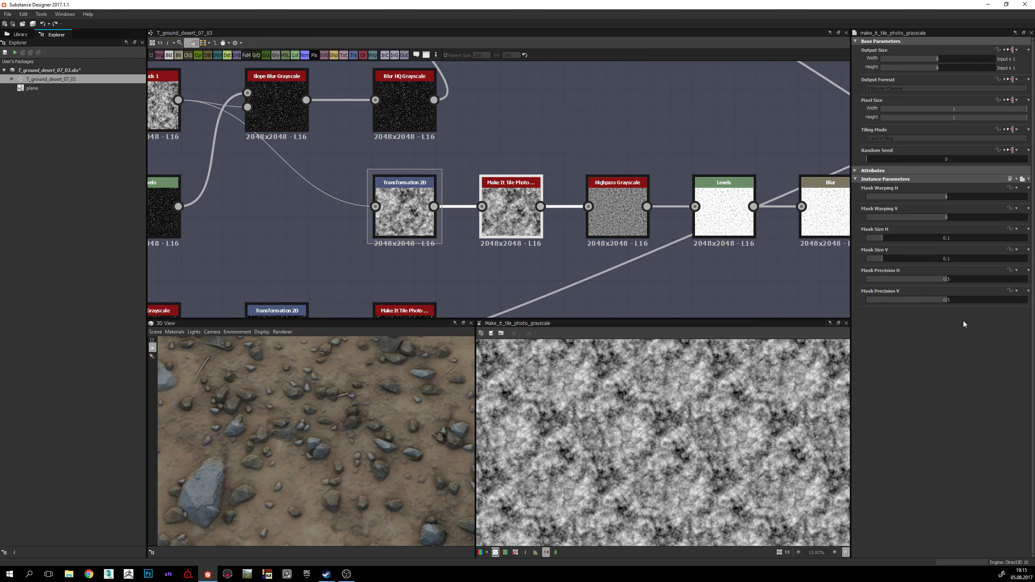
{"action": "double_click", "coordinate": [610, 200]}
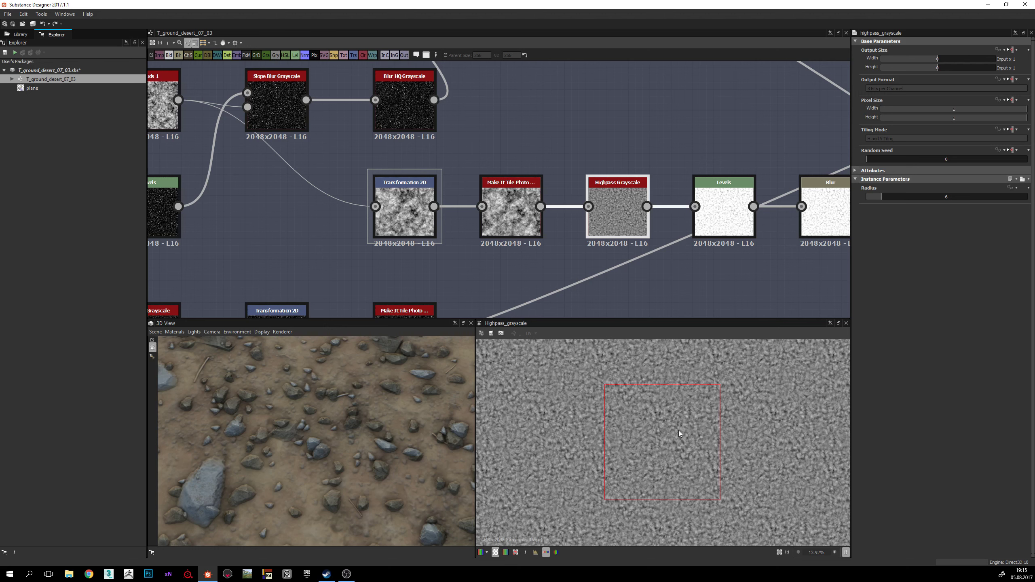
{"action": "middle_click_drag", "start_coordinate": [715, 250], "coordinate": [530, 229]}
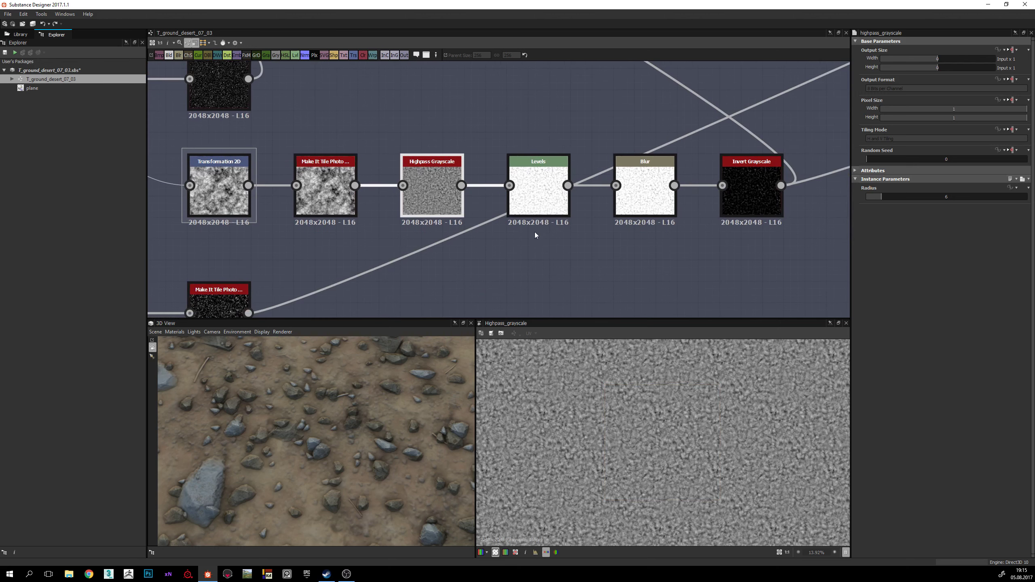
{"action": "double_click", "coordinate": [540, 194]}
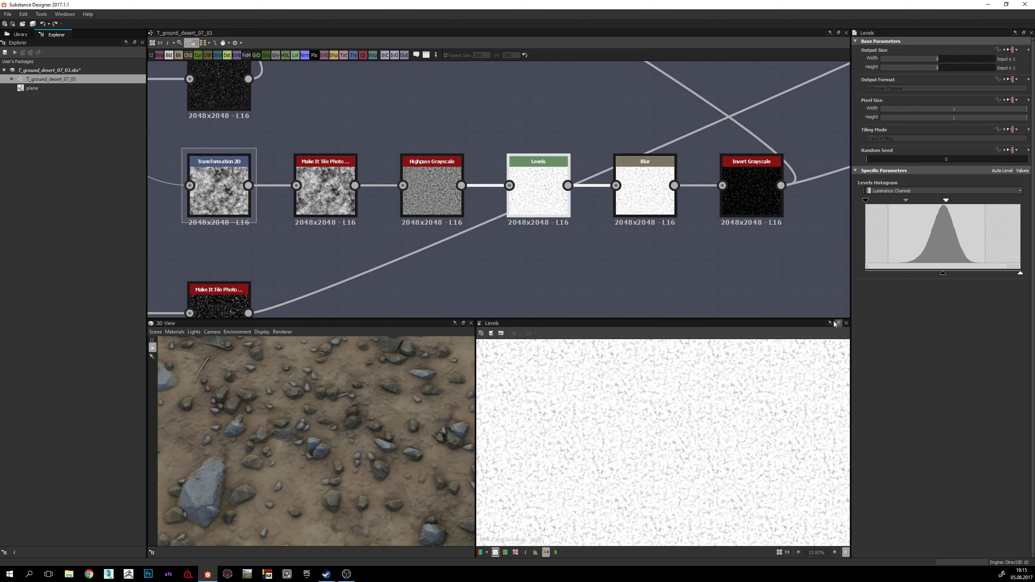
{"action": "double_click", "coordinate": [429, 192]}
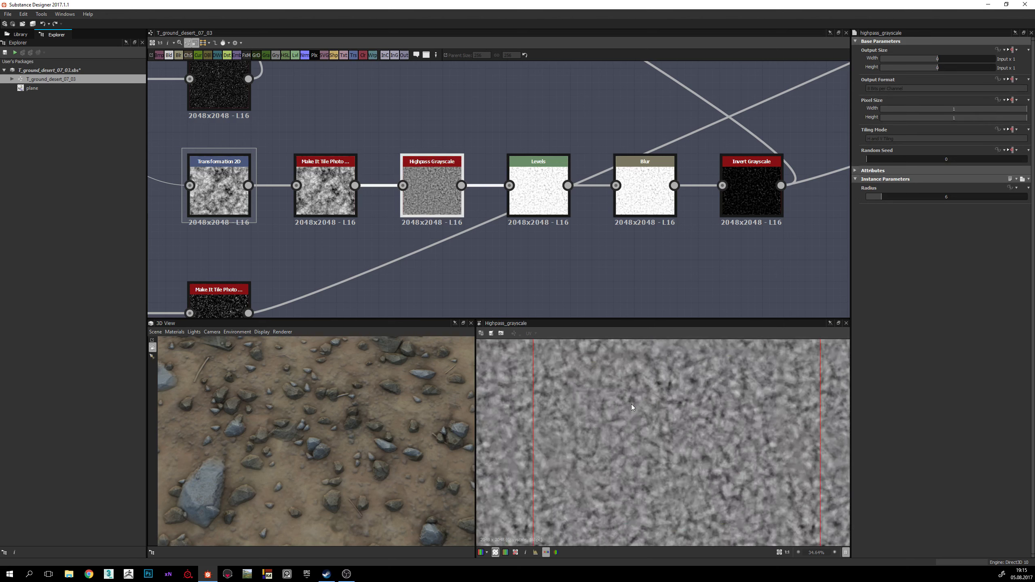
{"action": "scroll", "coordinate": [581, 413], "scroll_direction": "up", "scroll_amount": 3}
{"action": "double_click", "coordinate": [538, 189]}
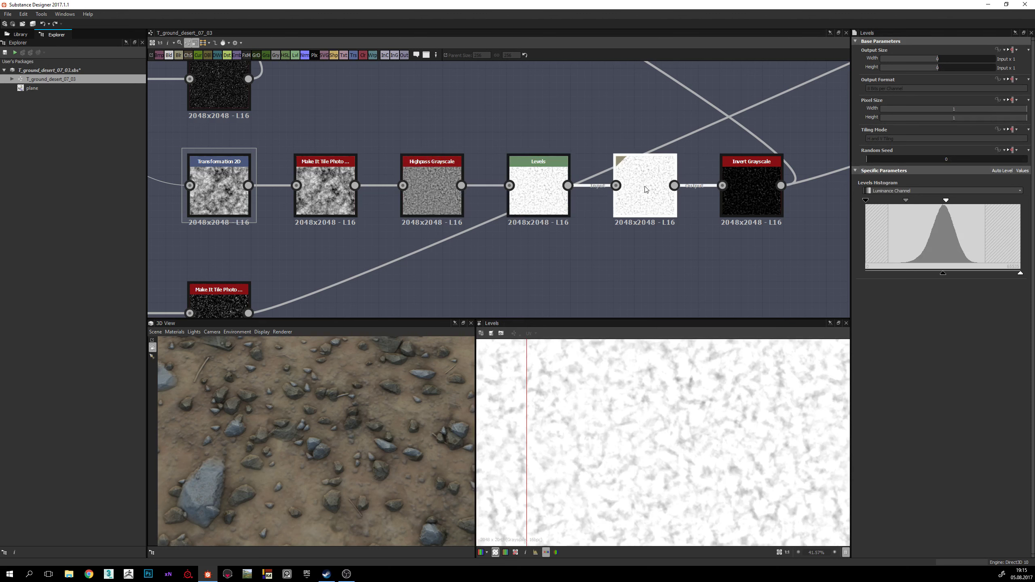
Step: Preview the Blur node's output with its 0.32 intensity
{"action": "double_click", "coordinate": [651, 172]}
{"action": "middle_click_drag", "start_coordinate": [650, 172], "coordinate": [588, 180]}
{"action": "scroll", "coordinate": [600, 183], "scroll_direction": "up", "scroll_amount": 1}
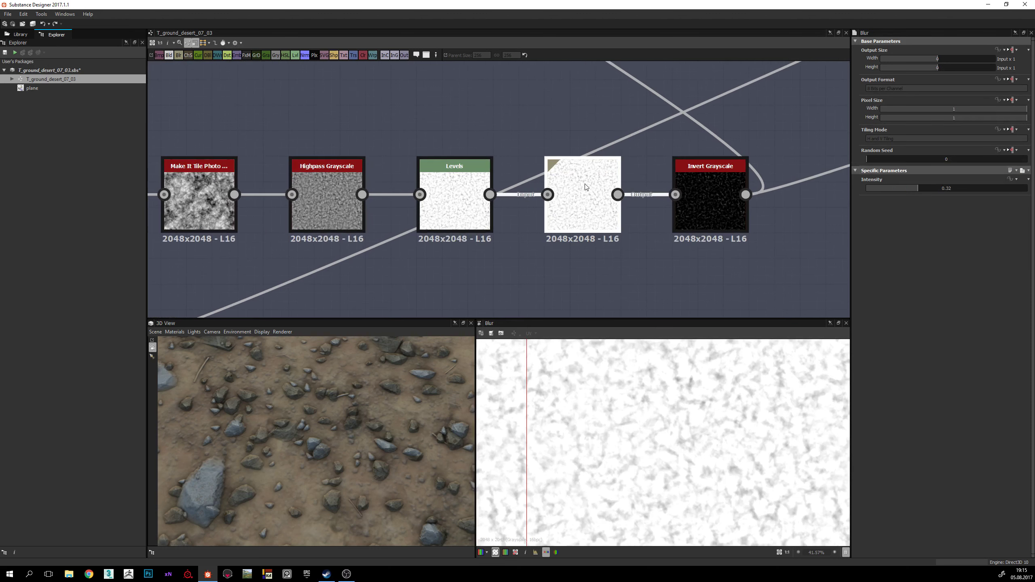
{"action": "scroll", "coordinate": [645, 350], "scroll_direction": "up", "scroll_amount": 2}
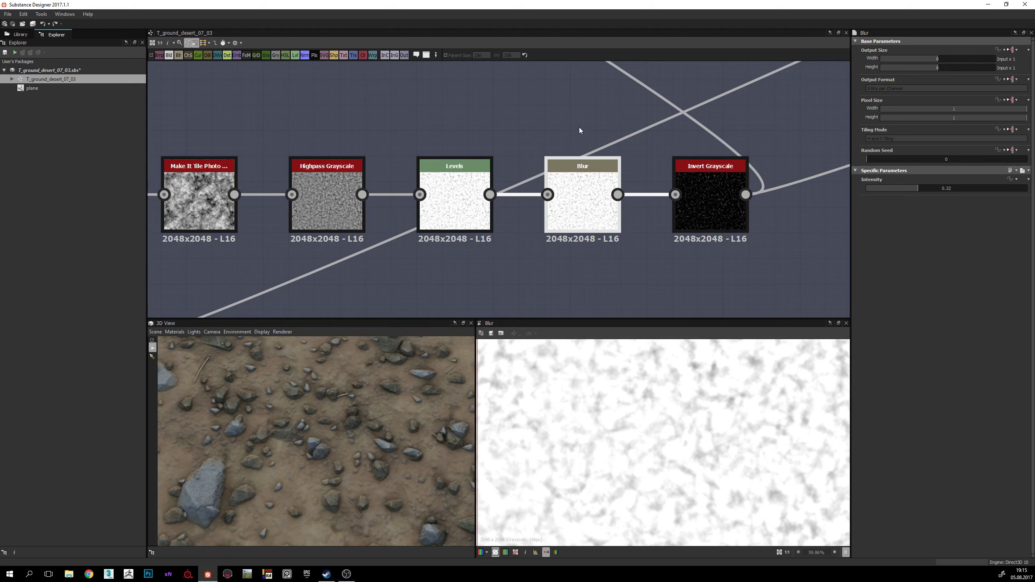
{"action": "scroll", "coordinate": [671, 439], "scroll_direction": "up", "scroll_amount": 4}
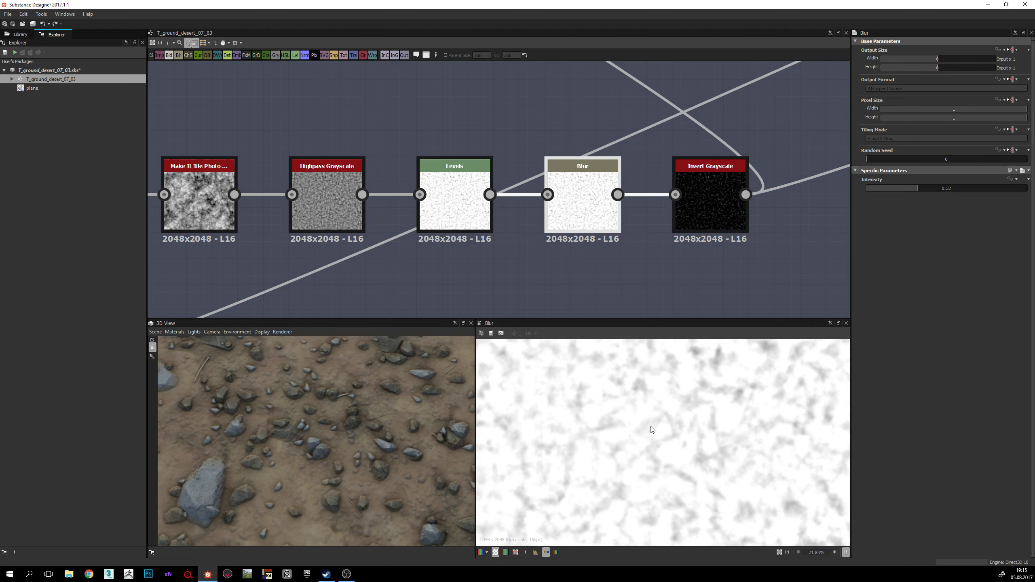
Step: Show the Invert Grayscale node's dark speckled mask in the 2D view
{"action": "middle_click_drag", "start_coordinate": [623, 262], "coordinate": [521, 261]}
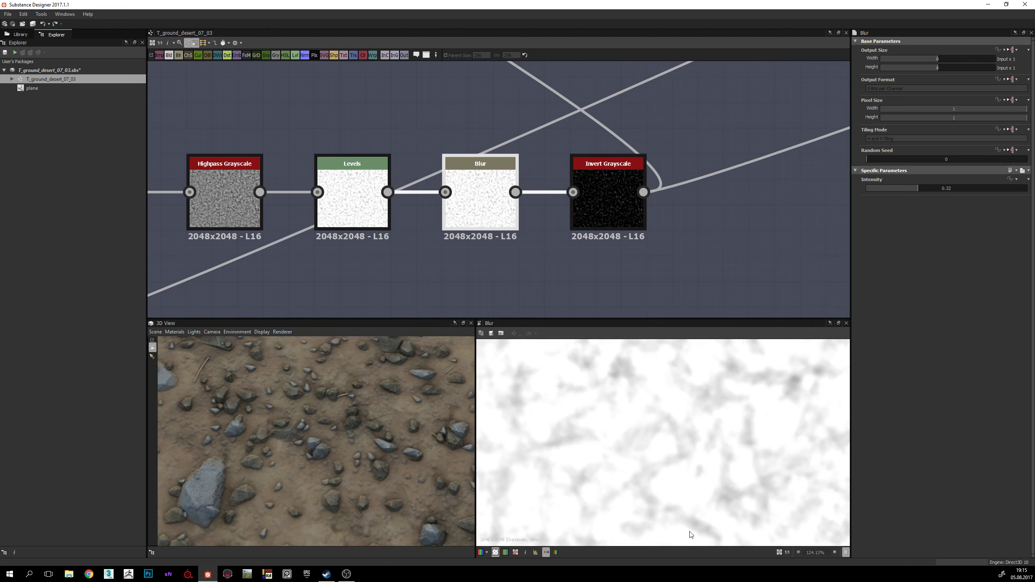
{"action": "scroll", "coordinate": [649, 466], "scroll_direction": "down", "scroll_amount": 2}
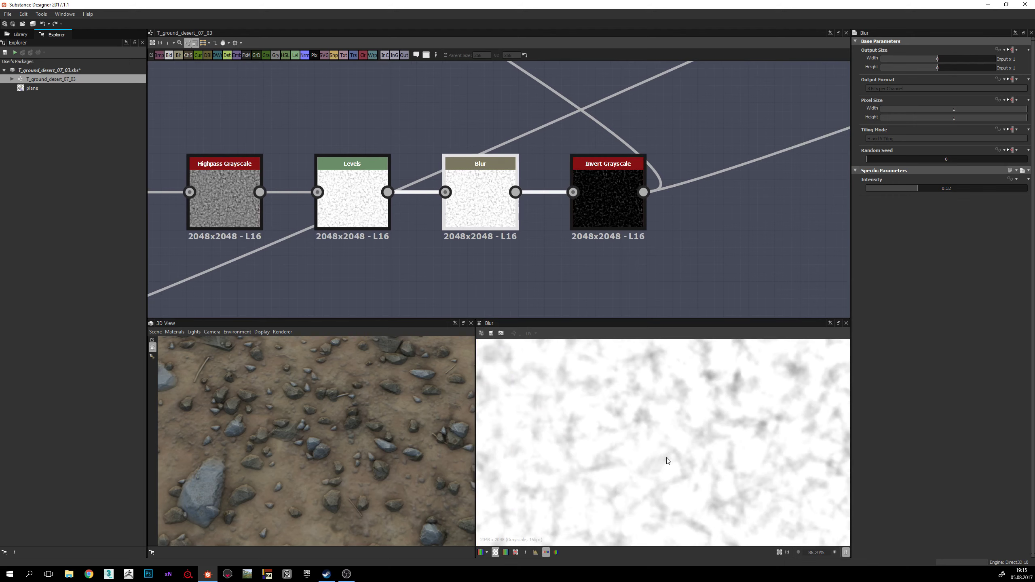
{"action": "left_click", "coordinate": [615, 186]}
{"action": "double_click", "coordinate": [613, 201]}
{"action": "scroll", "coordinate": [591, 223], "scroll_direction": "down", "scroll_amount": 6}
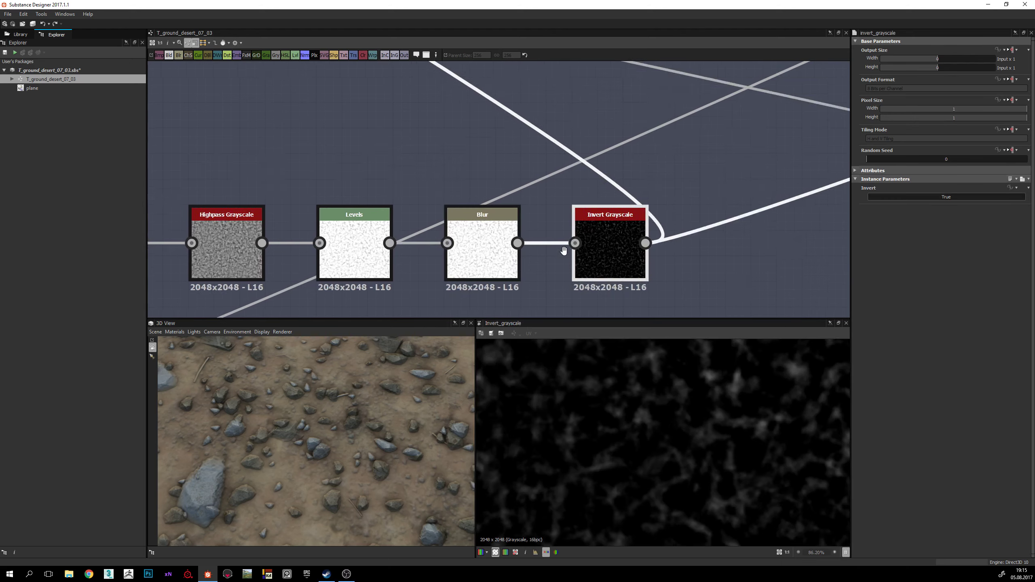
{"action": "scroll", "coordinate": [592, 222], "scroll_direction": "up", "scroll_amount": 6}
Step: Preview the first overlay Blend node and orbit the 3D view across the rocky ground
{"action": "double_click", "coordinate": [522, 154]}
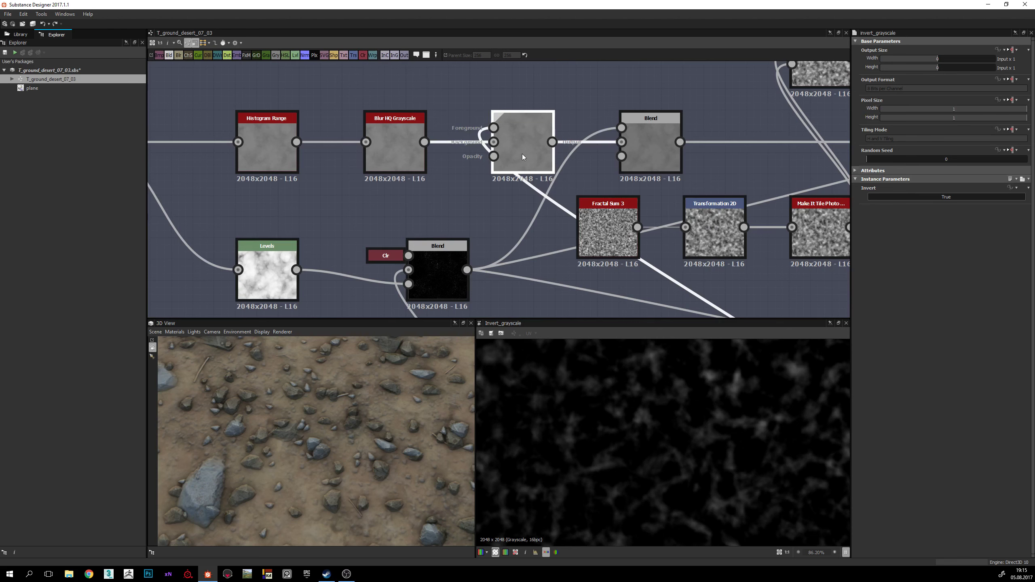
{"action": "scroll", "coordinate": [754, 434], "scroll_direction": "down", "scroll_amount": 3}
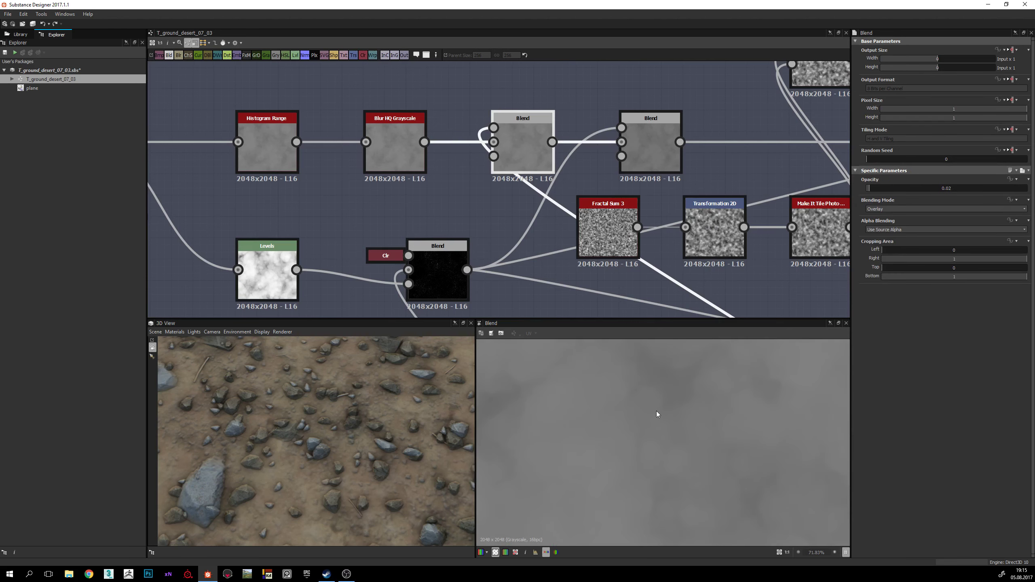
{"action": "left_click_drag", "start_coordinate": [281, 414], "coordinate": [319, 379]}
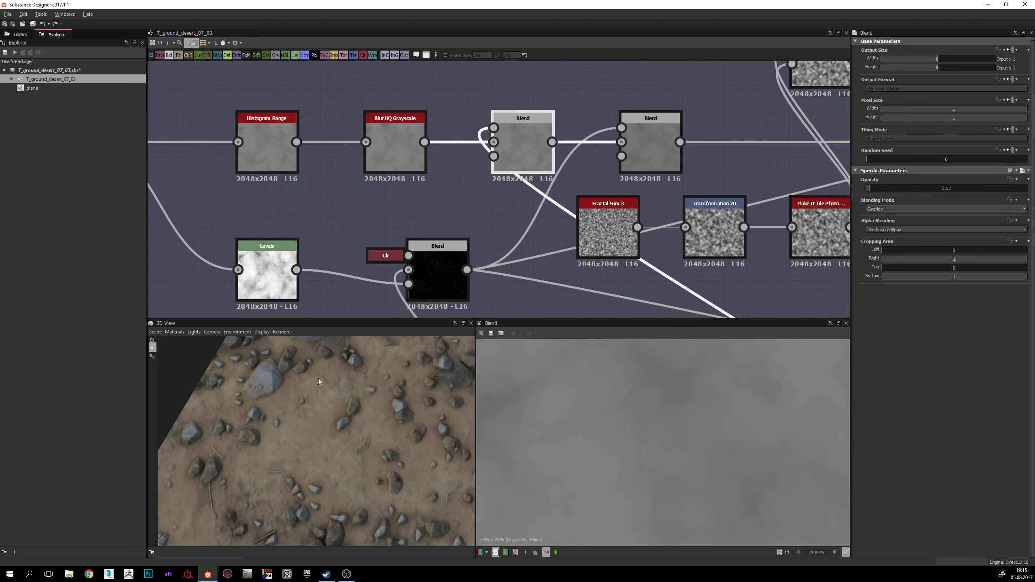
{"action": "right_click_drag", "start_coordinate": [319, 379], "coordinate": [387, 470]}
{"action": "left_click_drag", "start_coordinate": [387, 469], "coordinate": [283, 459]}
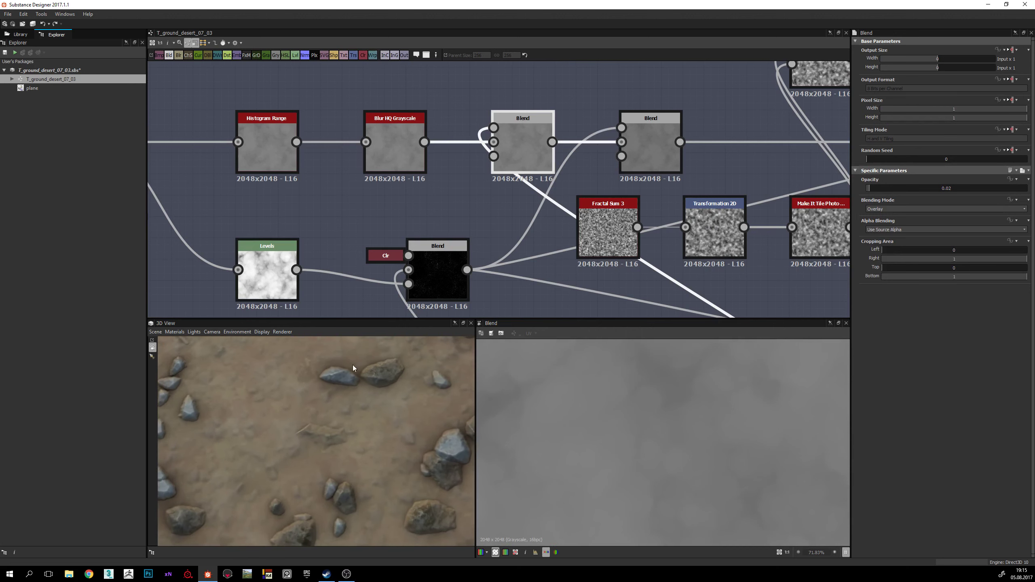
{"action": "left_click_drag", "start_coordinate": [353, 365], "coordinate": [396, 417]}
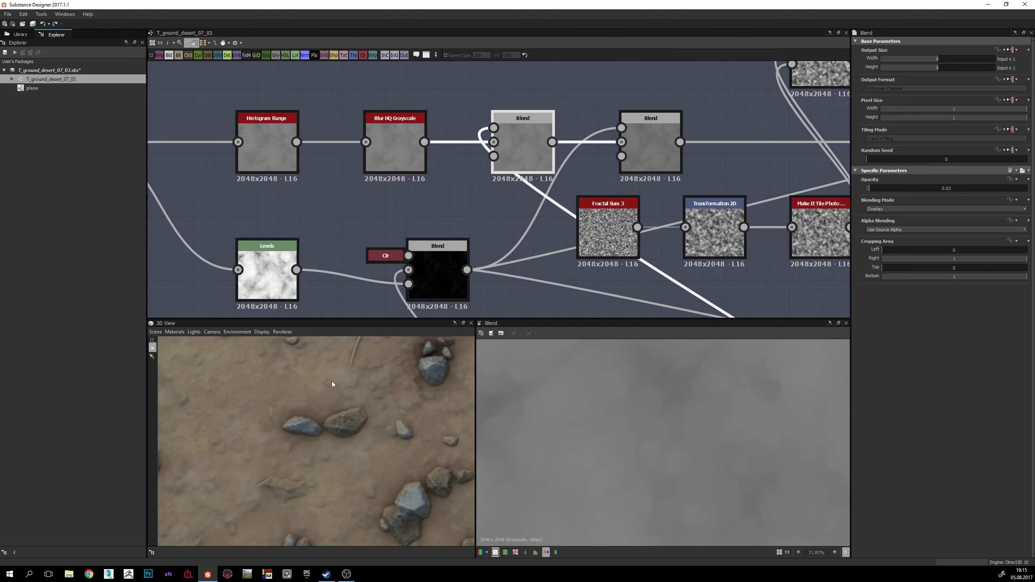
{"action": "left_click_drag", "start_coordinate": [332, 384], "coordinate": [331, 408]}
{"action": "scroll", "coordinate": [346, 469], "scroll_direction": "down", "scroll_amount": 5}
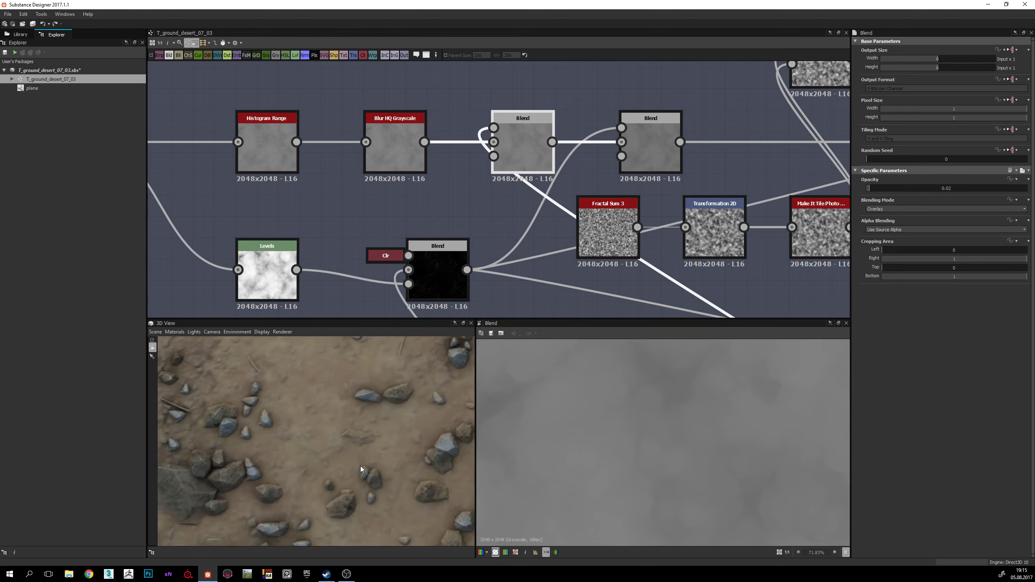
{"action": "left_click_drag", "start_coordinate": [361, 466], "coordinate": [328, 442]}
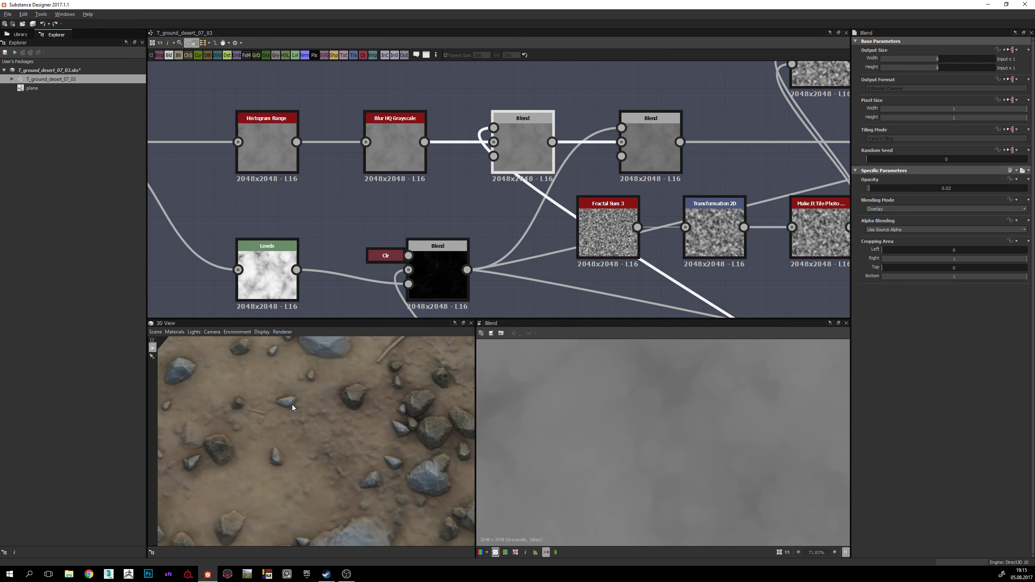
{"action": "left_click_drag", "start_coordinate": [292, 406], "coordinate": [391, 434]}
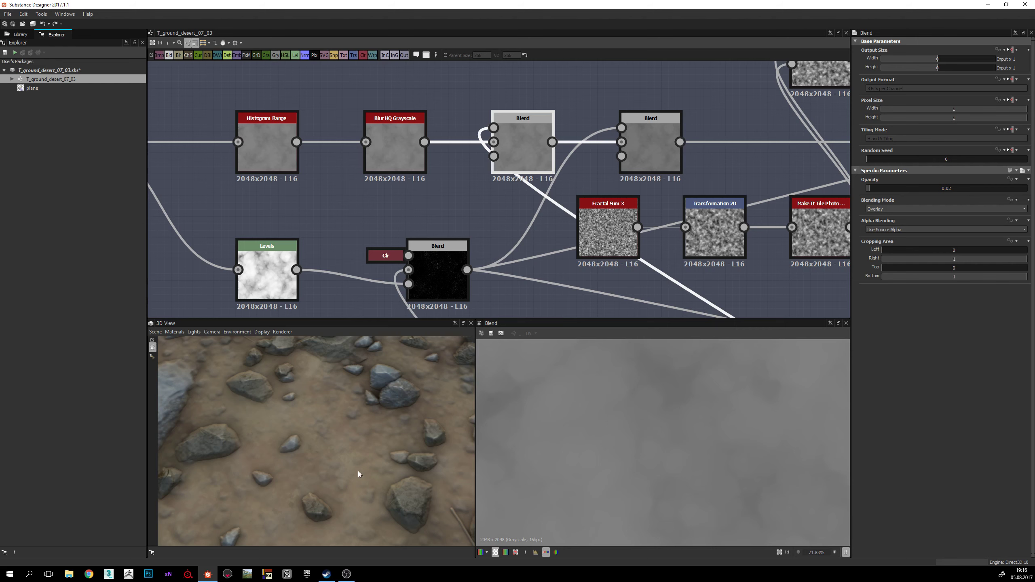
{"action": "left_click_drag", "start_coordinate": [358, 471], "coordinate": [459, 376]}
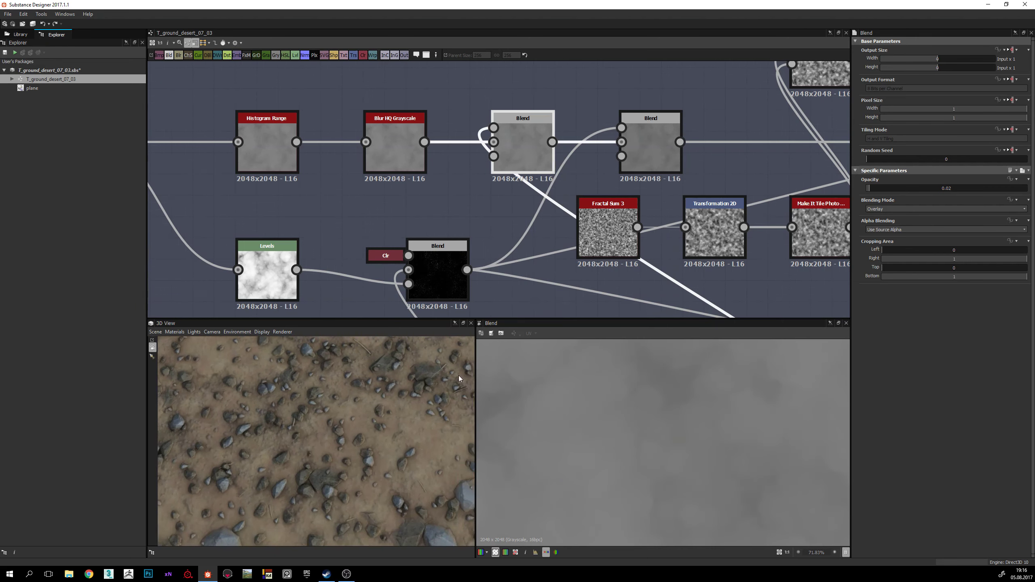
Step: Preview the second overlay Blend node's soft grey cloudy output and orbit the terrain
{"action": "middle_click_drag", "start_coordinate": [649, 231], "coordinate": [562, 227]}
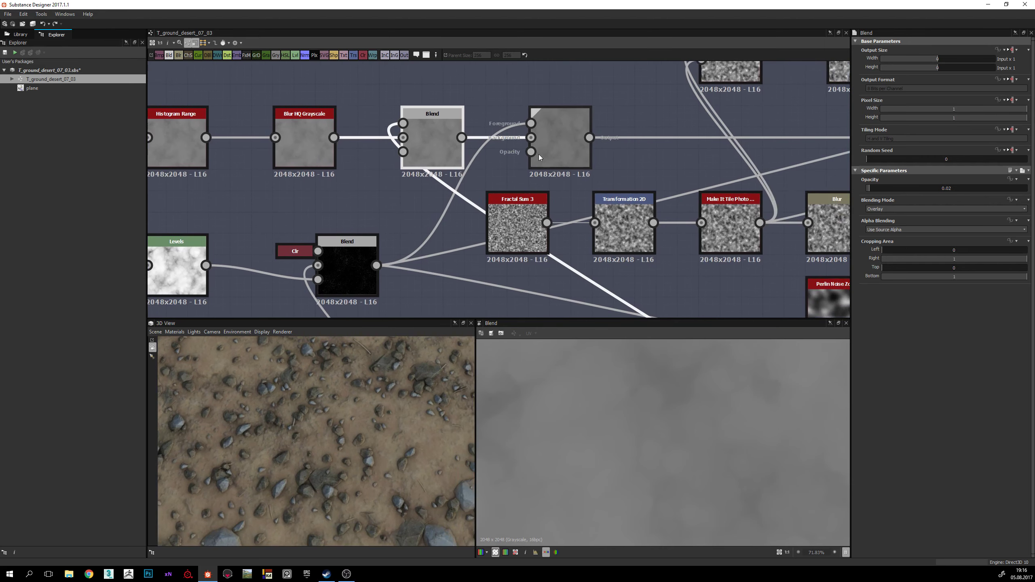
{"action": "double_click", "coordinate": [553, 134]}
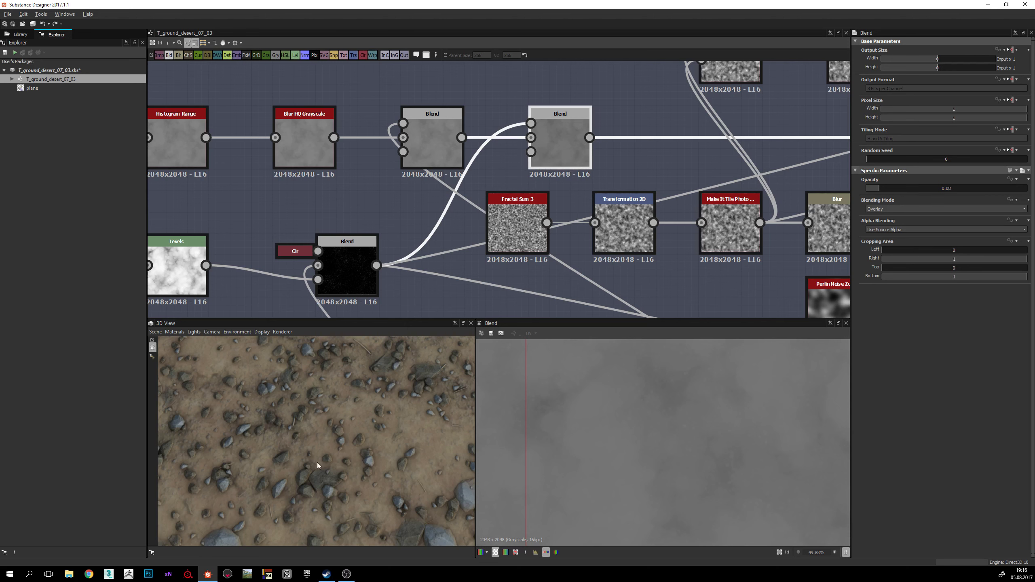
{"action": "scroll", "coordinate": [317, 463], "scroll_direction": "up", "scroll_amount": 5}
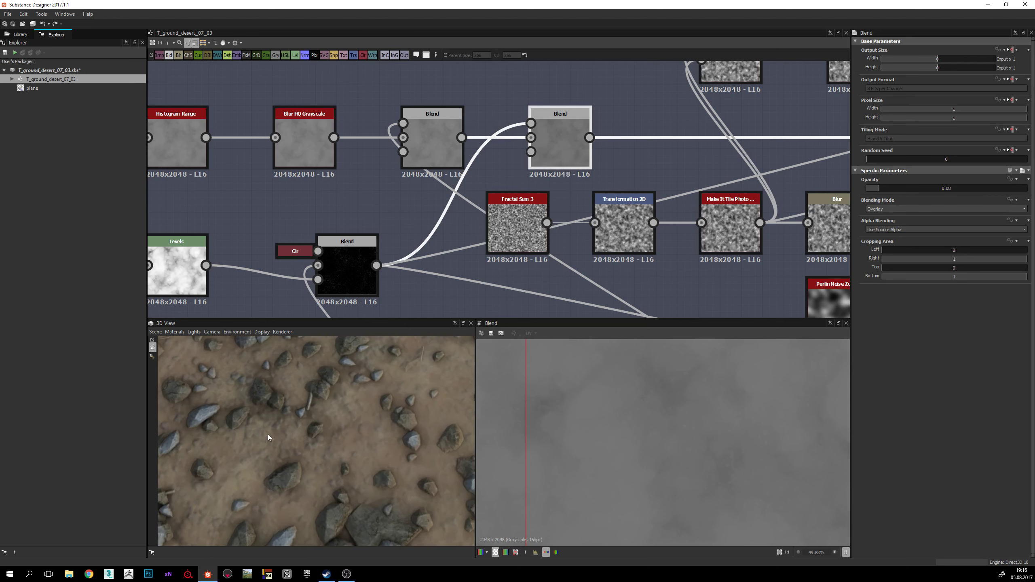
{"action": "middle_click_drag", "start_coordinate": [267, 435], "coordinate": [276, 448]}
{"action": "left_click_drag", "start_coordinate": [263, 400], "coordinate": [273, 392]}
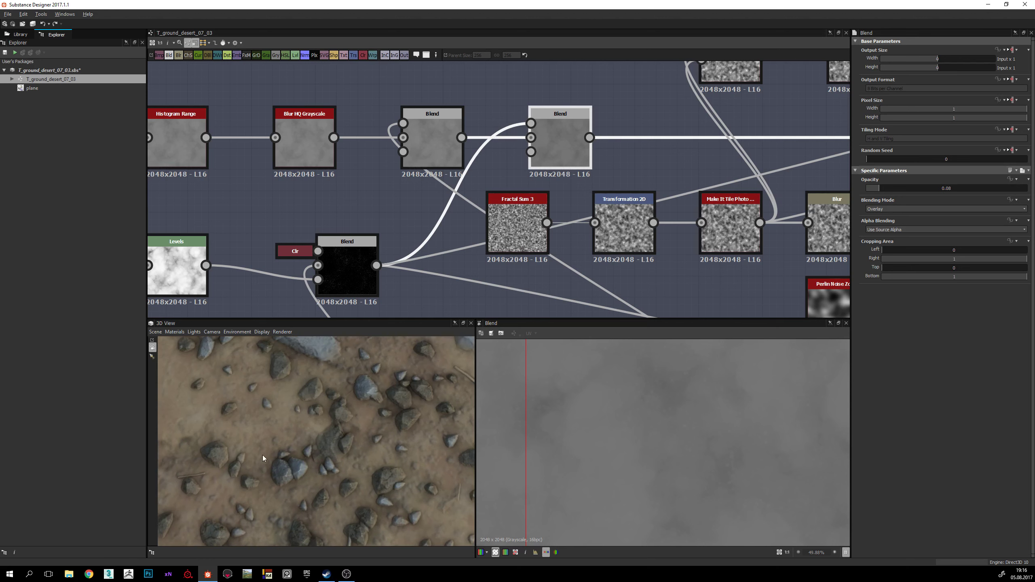
{"action": "left_click_drag", "start_coordinate": [262, 455], "coordinate": [302, 433]}
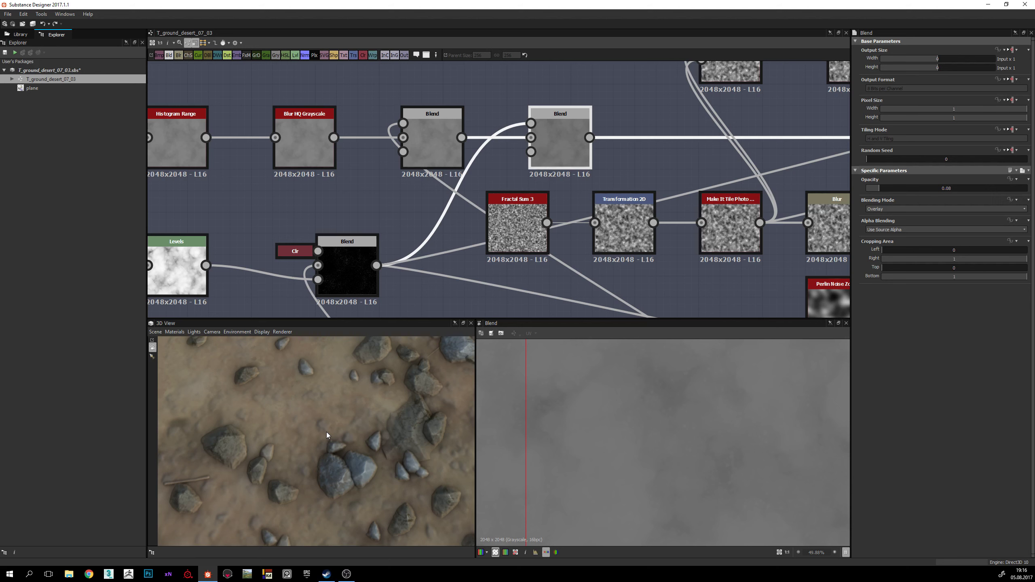
{"action": "left_click_drag", "start_coordinate": [312, 432], "coordinate": [324, 422]}
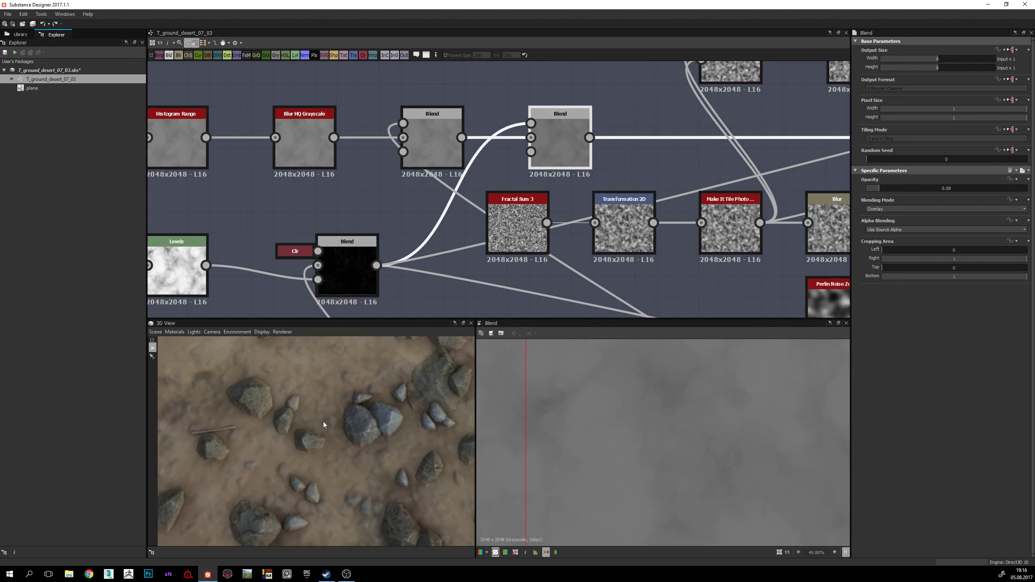
Step: Zoom the 3D camera out over the rocky sand ground and zoom the graph out
{"action": "right_click_drag", "start_coordinate": [324, 421], "coordinate": [369, 439]}
{"action": "middle_click_drag", "start_coordinate": [369, 439], "coordinate": [365, 431]}
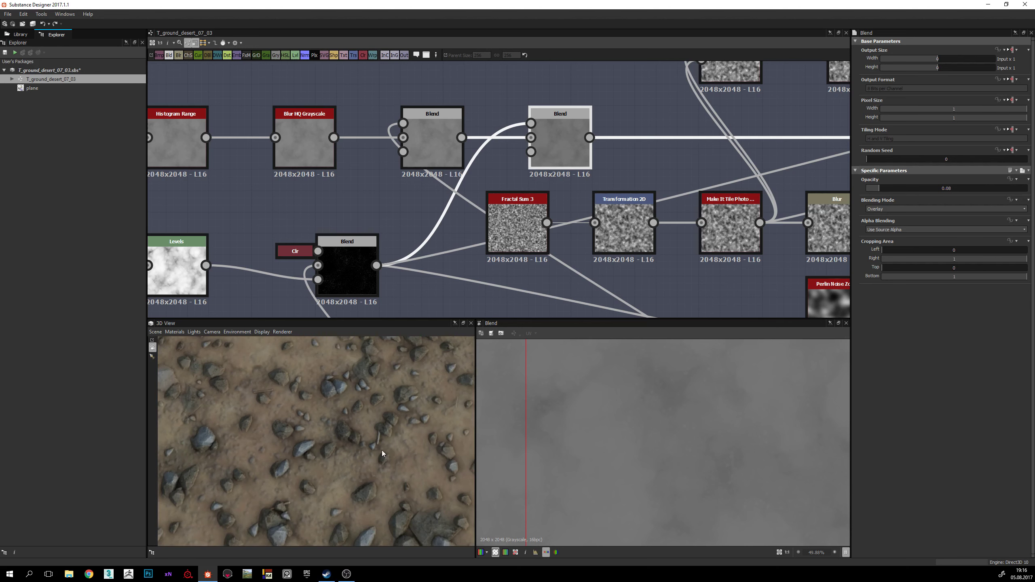
{"action": "left_click_drag", "start_coordinate": [382, 454], "coordinate": [356, 423]}
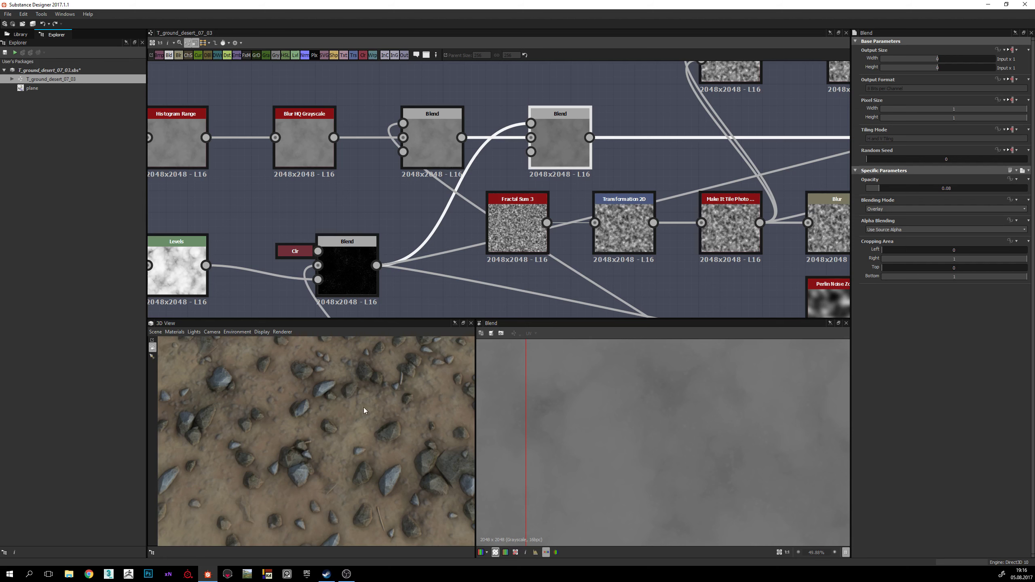
{"action": "left_click_drag", "start_coordinate": [356, 396], "coordinate": [334, 421]}
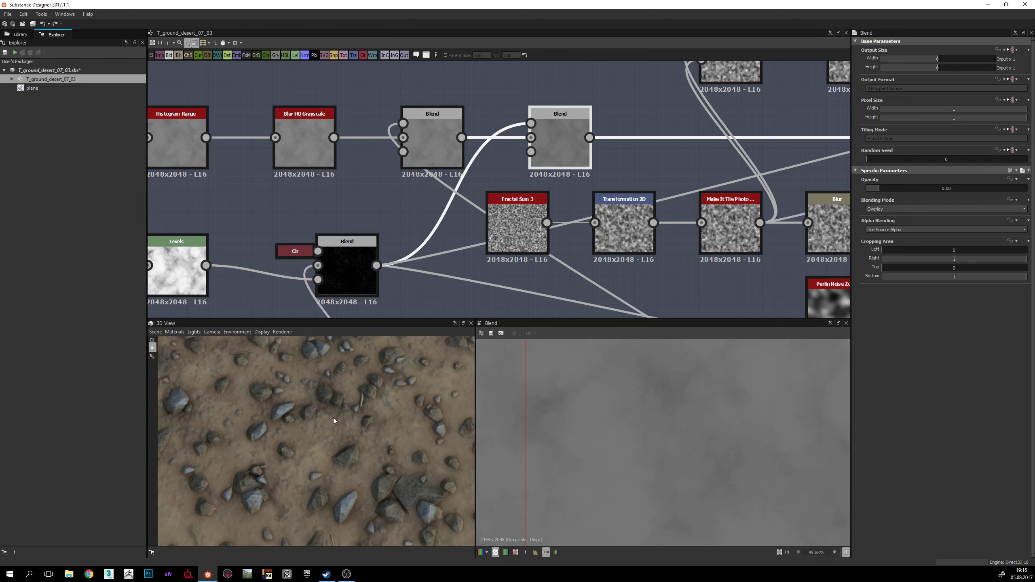
{"action": "middle_click_drag", "start_coordinate": [353, 439], "coordinate": [335, 418]}
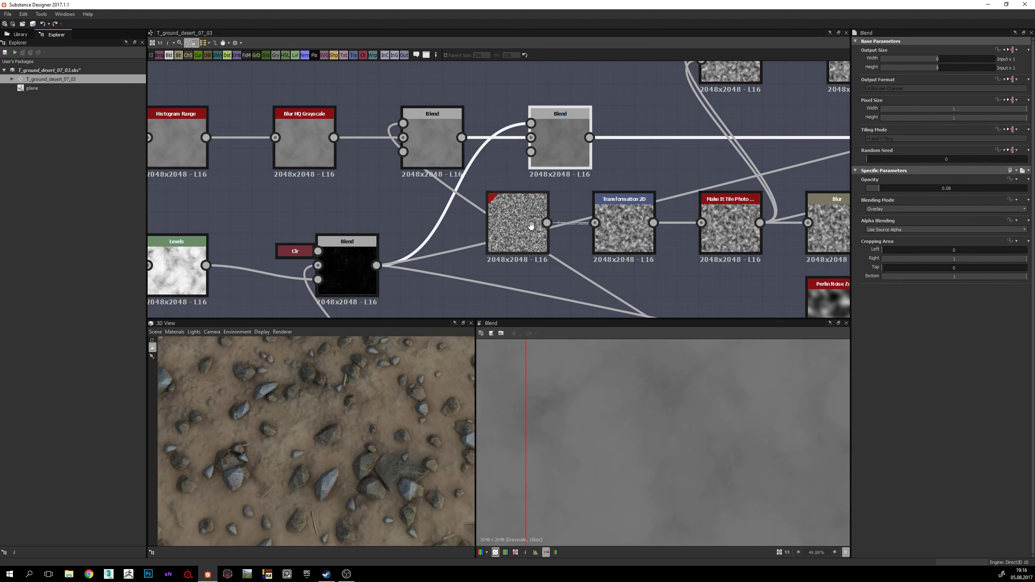
{"action": "scroll", "coordinate": [531, 225], "scroll_direction": "down", "scroll_amount": 3}
{"action": "middle_click_drag", "start_coordinate": [586, 289], "coordinate": [549, 241]}
{"action": "scroll", "coordinate": [549, 242], "scroll_direction": "down", "scroll_amount": 4}
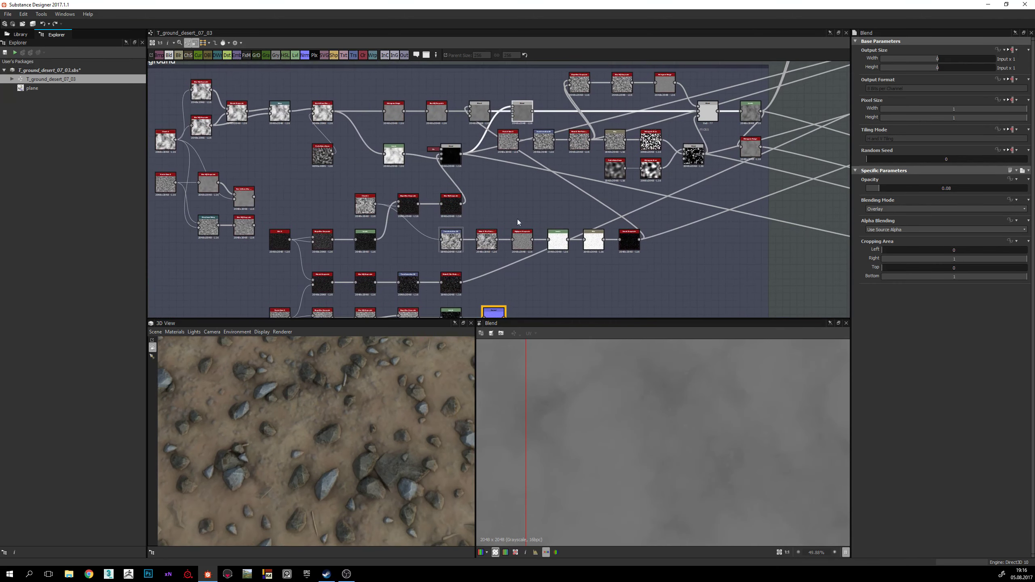
Step: Select the Levels, black Blend and Clouds 1 nodes in turn
{"action": "scroll", "coordinate": [406, 158], "scroll_direction": "up", "scroll_amount": 4}
{"action": "left_click", "coordinate": [378, 156]}
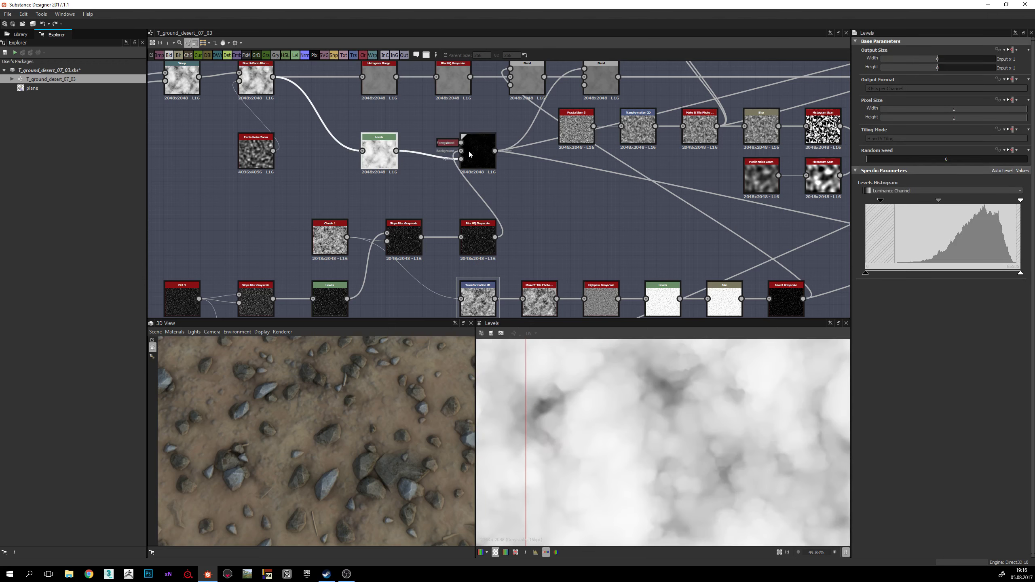
{"action": "left_click", "coordinate": [488, 154]}
{"action": "left_click", "coordinate": [329, 238]}
Step: Preview the Dirt 3 node's fine white speckles on black
{"action": "scroll", "coordinate": [328, 231], "scroll_direction": "up", "scroll_amount": 3}
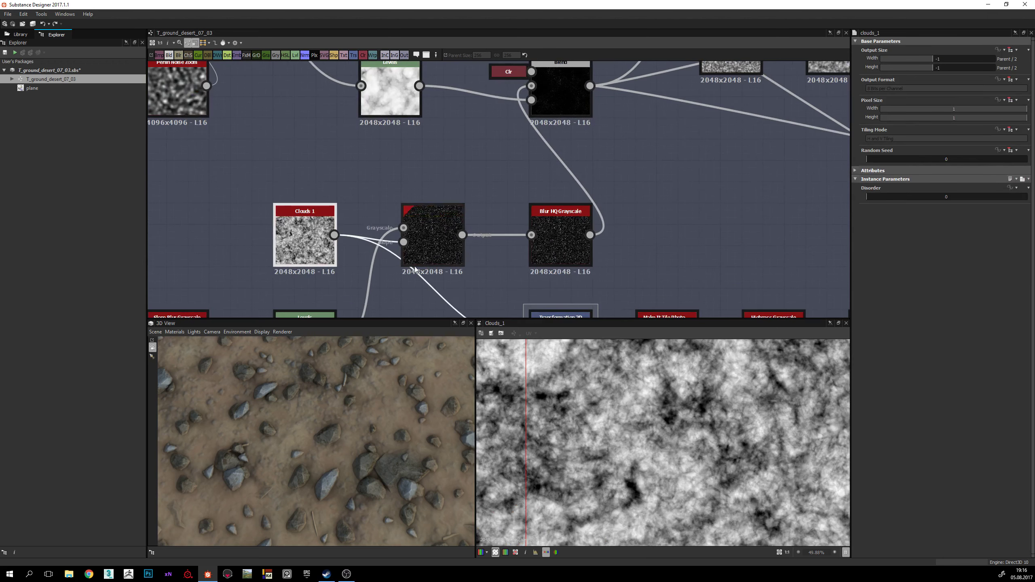
{"action": "scroll", "coordinate": [370, 194], "scroll_direction": "down", "scroll_amount": 3}
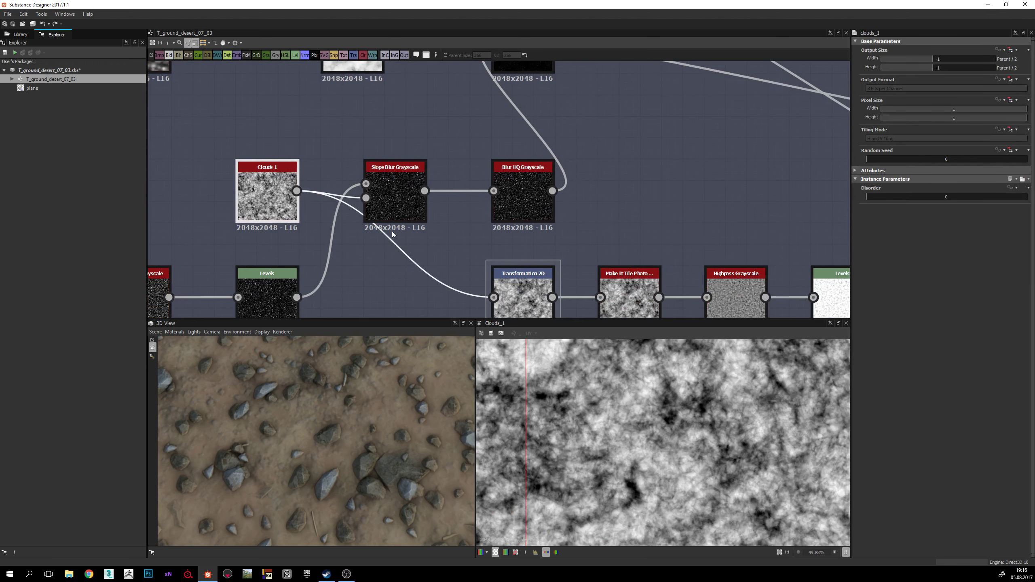
{"action": "scroll", "coordinate": [403, 204], "scroll_direction": "up", "scroll_amount": 3}
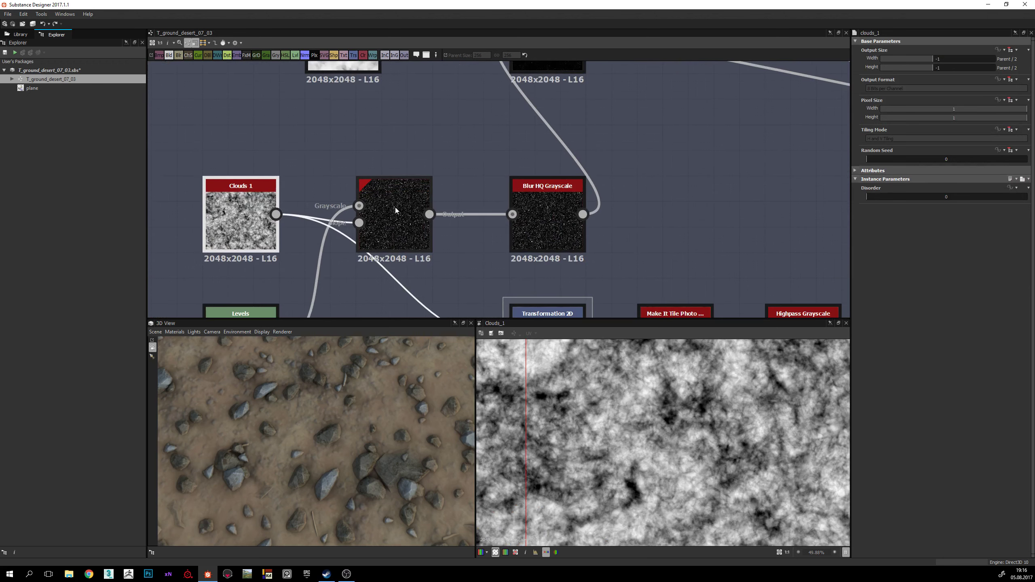
{"action": "scroll", "coordinate": [394, 212], "scroll_direction": "down", "scroll_amount": 1}
{"action": "middle_click_drag", "start_coordinate": [348, 261], "coordinate": [493, 148]}
{"action": "scroll", "coordinate": [493, 148], "scroll_direction": "down", "scroll_amount": 1}
{"action": "middle_click_drag", "start_coordinate": [430, 204], "coordinate": [457, 196]}
{"action": "middle_click_drag", "start_coordinate": [497, 130], "coordinate": [497, 175]}
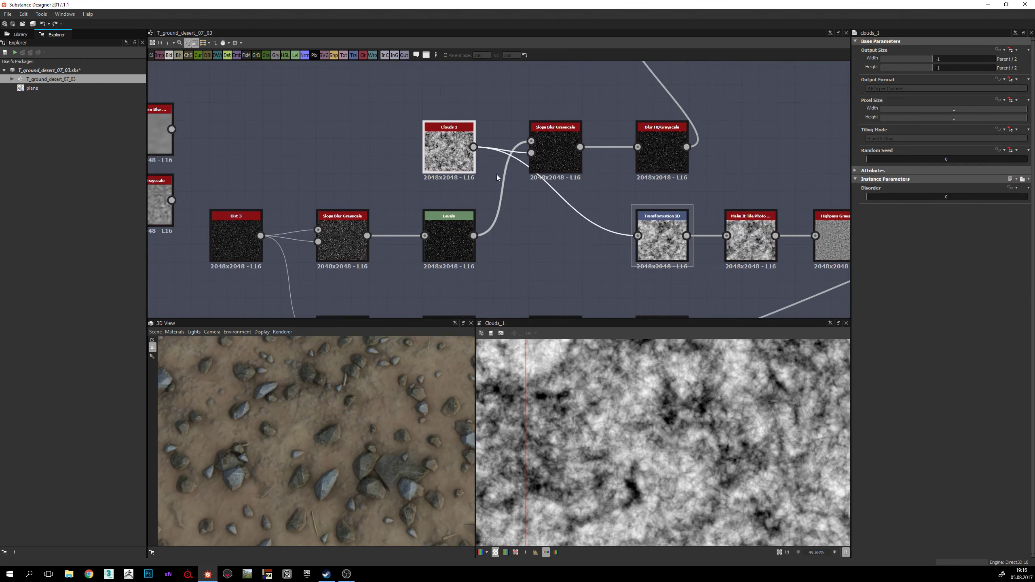
{"action": "middle_click_drag", "start_coordinate": [420, 186], "coordinate": [417, 186]}
{"action": "scroll", "coordinate": [417, 185], "scroll_direction": "down", "scroll_amount": 1}
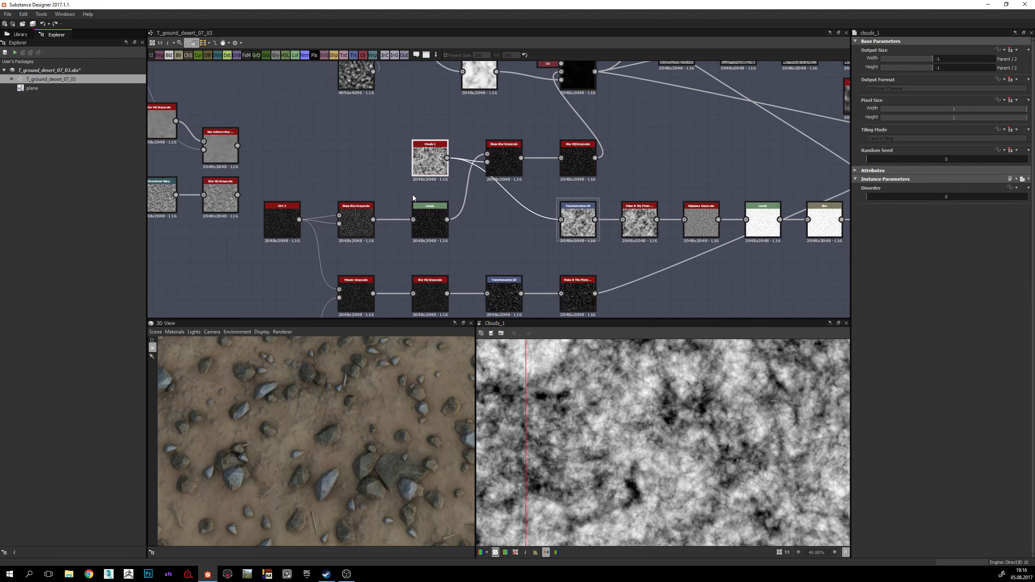
{"action": "double_click", "coordinate": [281, 218]}
Step: View the Dirt 3 speckle noise zoomed in as a single untiled image
{"action": "scroll", "coordinate": [737, 422], "scroll_direction": "down", "scroll_amount": 5}
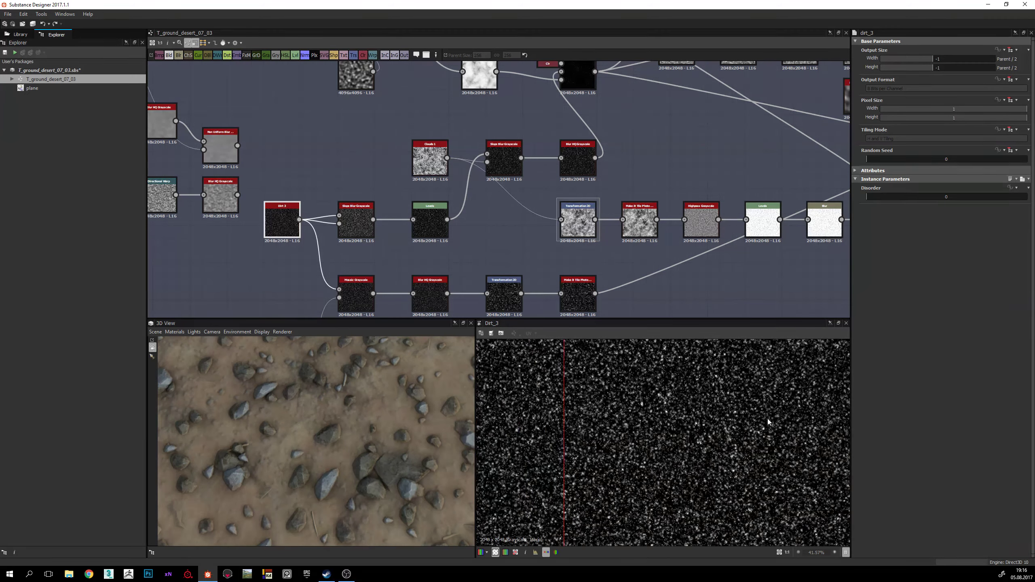
{"action": "scroll", "coordinate": [789, 416], "scroll_direction": "up", "scroll_amount": 4}
{"action": "middle_click_drag", "start_coordinate": [790, 416], "coordinate": [714, 430]}
{"action": "key", "text": "space"}
{"action": "scroll", "coordinate": [710, 430], "scroll_direction": "down", "scroll_amount": 5}
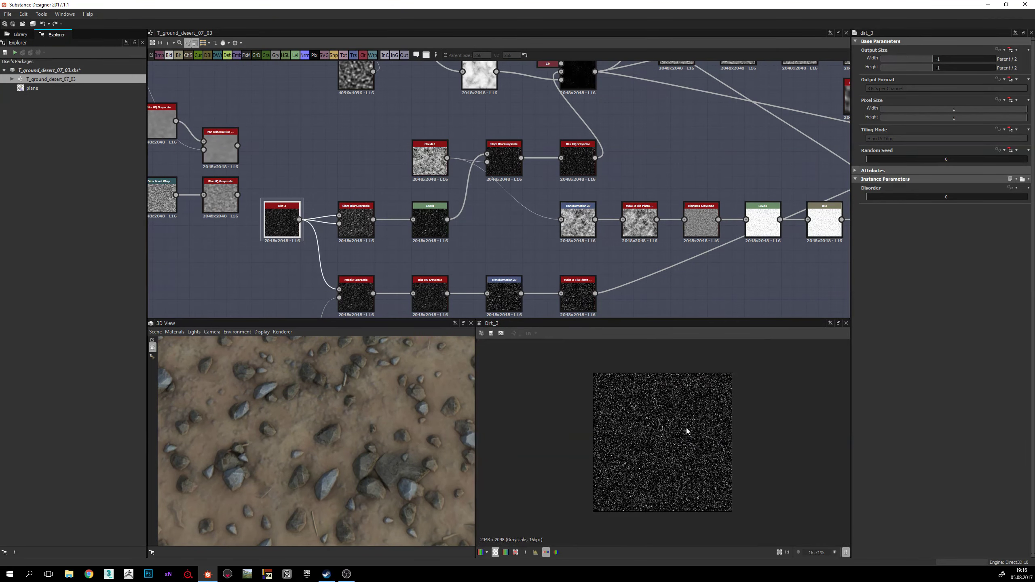
{"action": "scroll", "coordinate": [673, 432], "scroll_direction": "up", "scroll_amount": 7}
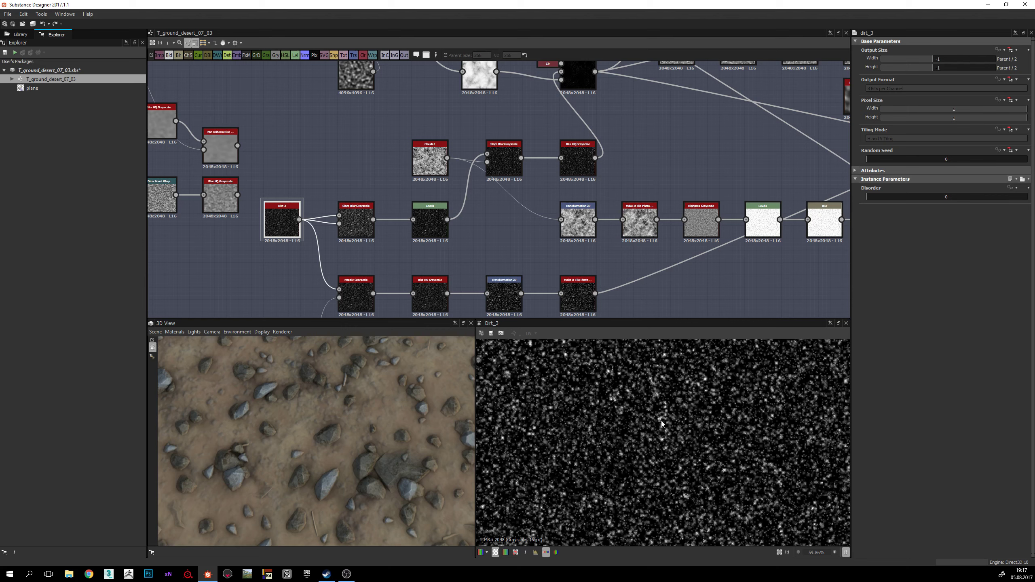
Step: Preview the Slope Blur Grayscale output fed by Dirt 3, in Blur mode at 0.006 intensity
{"action": "scroll", "coordinate": [678, 422], "scroll_direction": "down", "scroll_amount": 3}
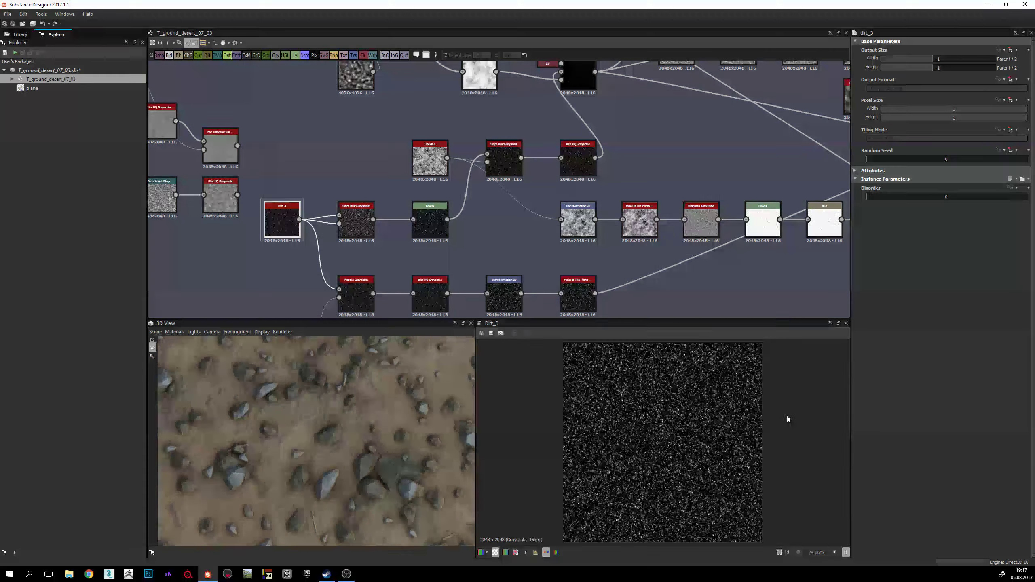
{"action": "scroll", "coordinate": [693, 441], "scroll_direction": "up", "scroll_amount": 2}
{"action": "scroll", "coordinate": [660, 443], "scroll_direction": "down", "scroll_amount": 1}
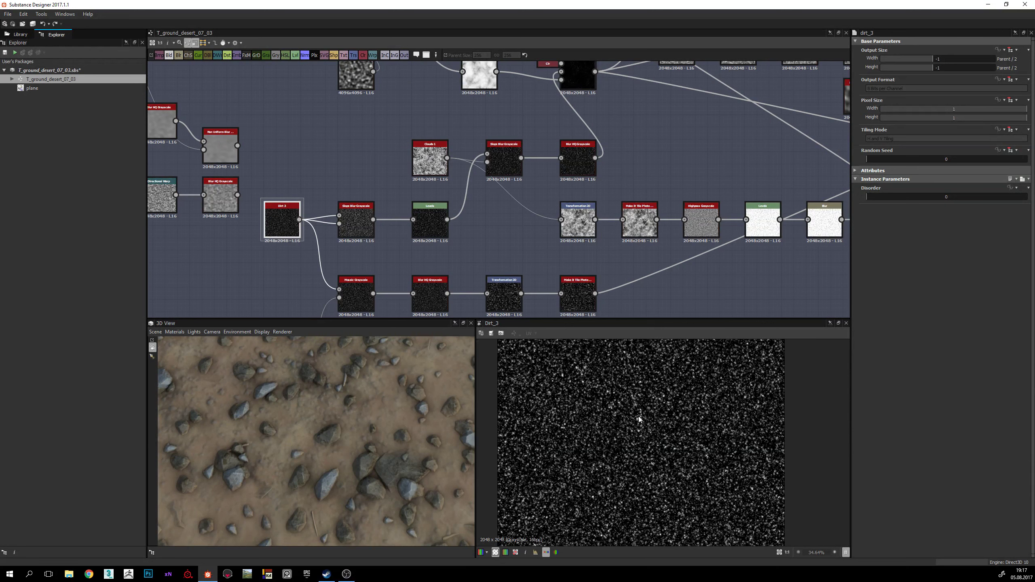
{"action": "scroll", "coordinate": [620, 424], "scroll_direction": "up", "scroll_amount": 1}
{"action": "scroll", "coordinate": [416, 204], "scroll_direction": "up", "scroll_amount": 3}
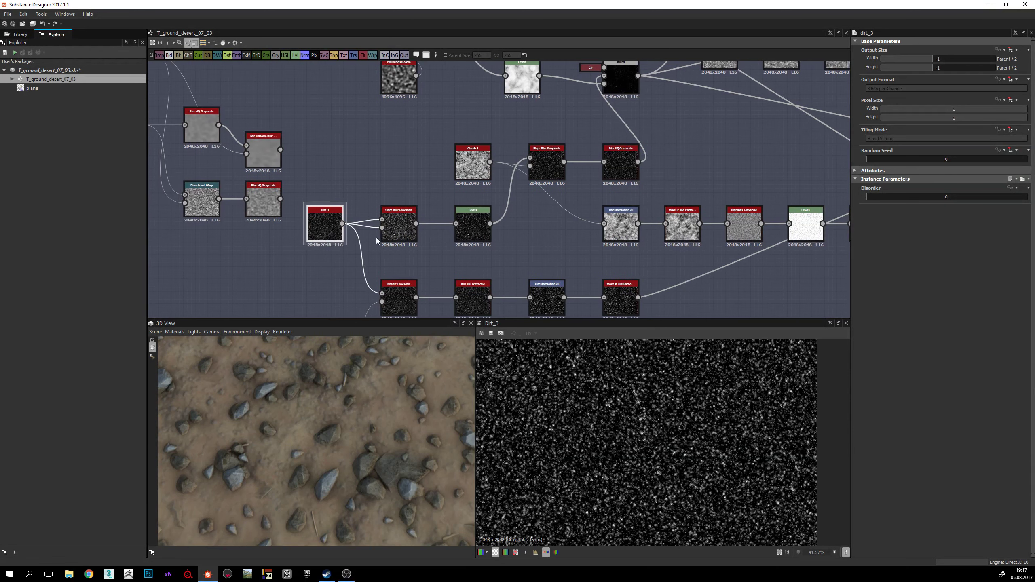
{"action": "double_click", "coordinate": [411, 210]}
{"action": "scroll", "coordinate": [418, 165], "scroll_direction": "up", "scroll_amount": 1}
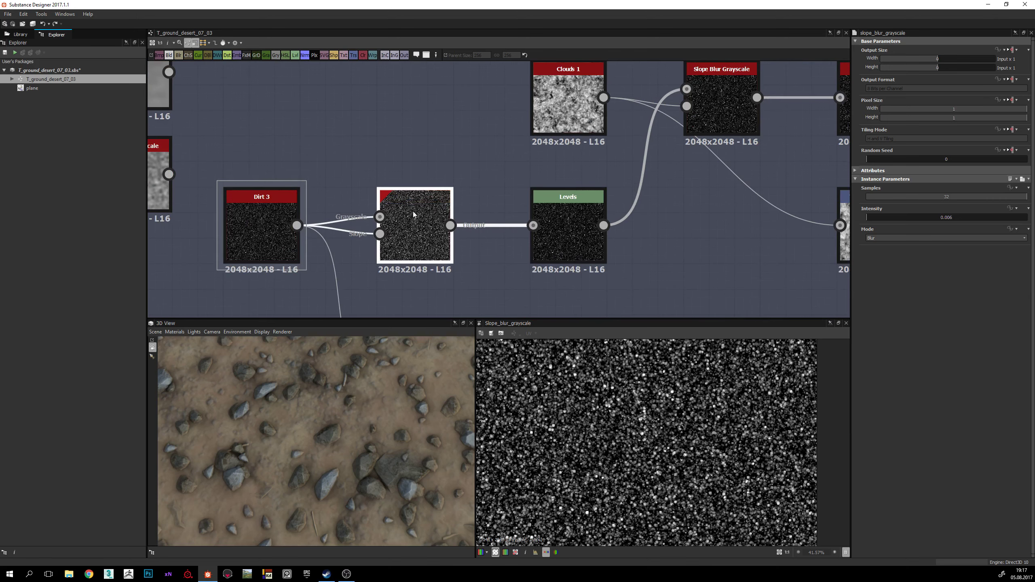
Step: Switch the 2D preview between Dirt 3 and the Slope Blur Grayscale blob pattern to compare them
{"action": "middle_click_drag", "start_coordinate": [442, 215], "coordinate": [479, 189]}
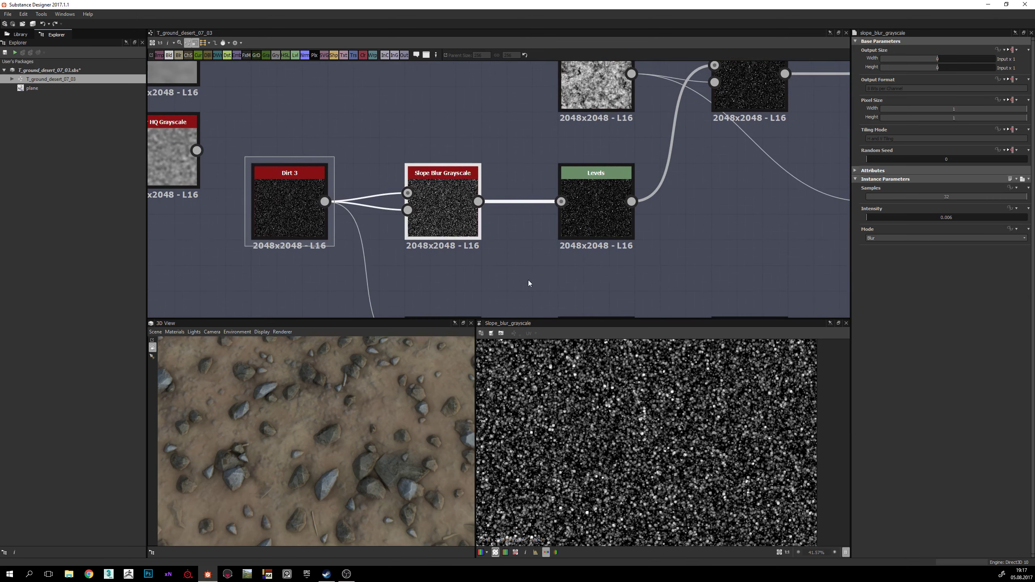
{"action": "scroll", "coordinate": [661, 478], "scroll_direction": "up", "scroll_amount": 1}
{"action": "scroll", "coordinate": [660, 478], "scroll_direction": "up", "scroll_amount": 6}
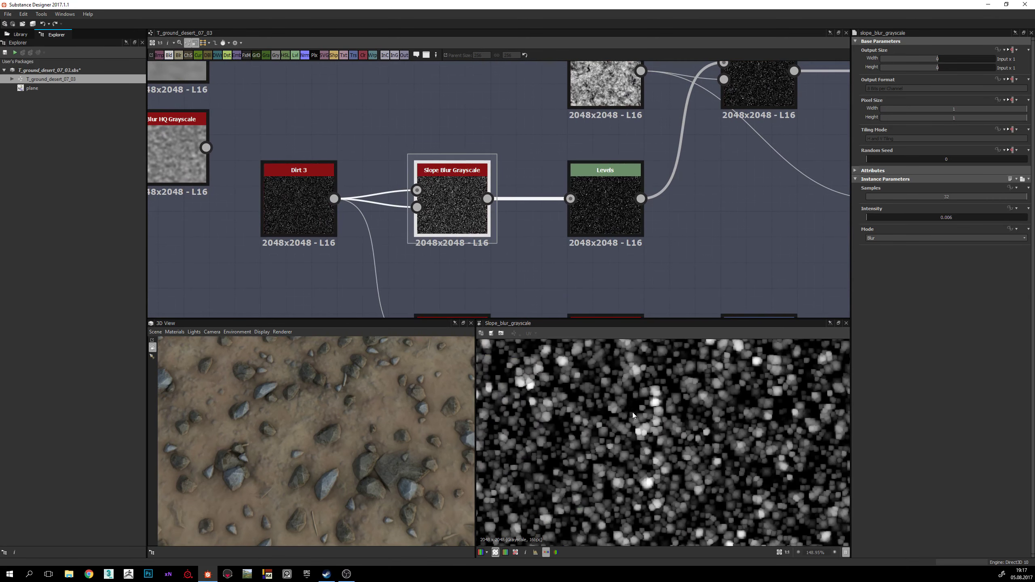
{"action": "scroll", "coordinate": [643, 404], "scroll_direction": "up", "scroll_amount": 3}
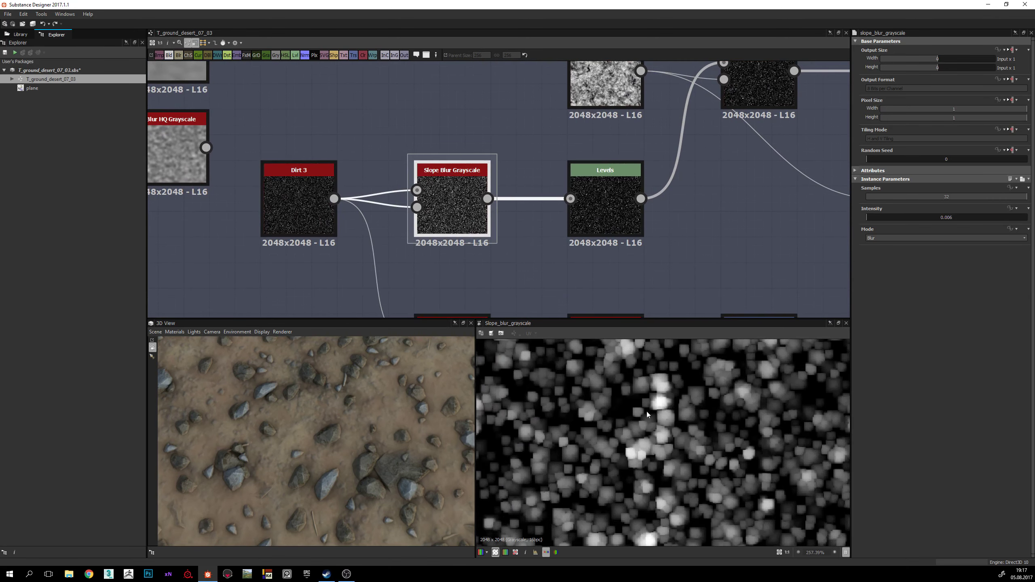
{"action": "scroll", "coordinate": [682, 450], "scroll_direction": "down", "scroll_amount": 3}
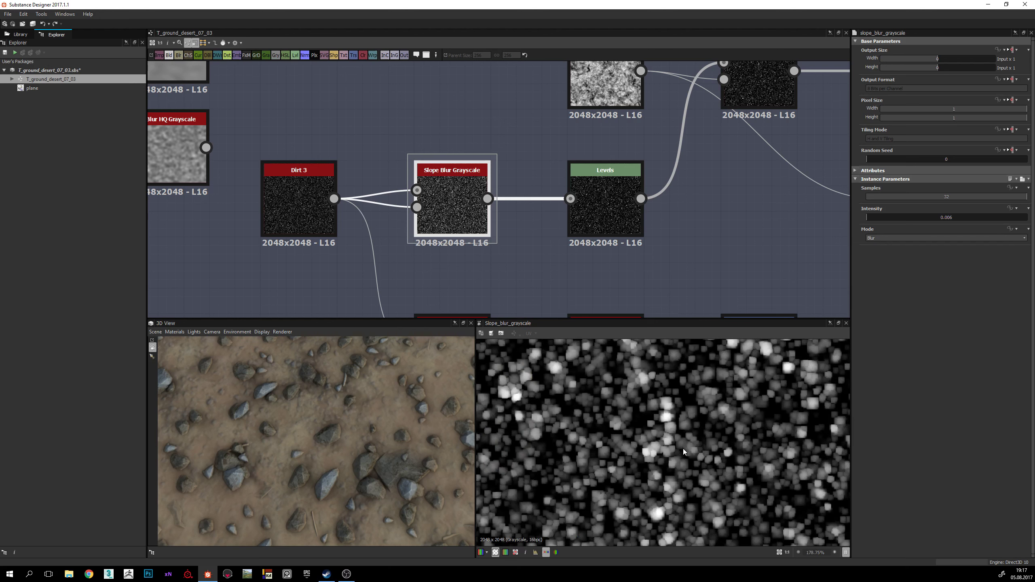
{"action": "scroll", "coordinate": [671, 441], "scroll_direction": "up", "scroll_amount": 3}
{"action": "double_click", "coordinate": [299, 202]}
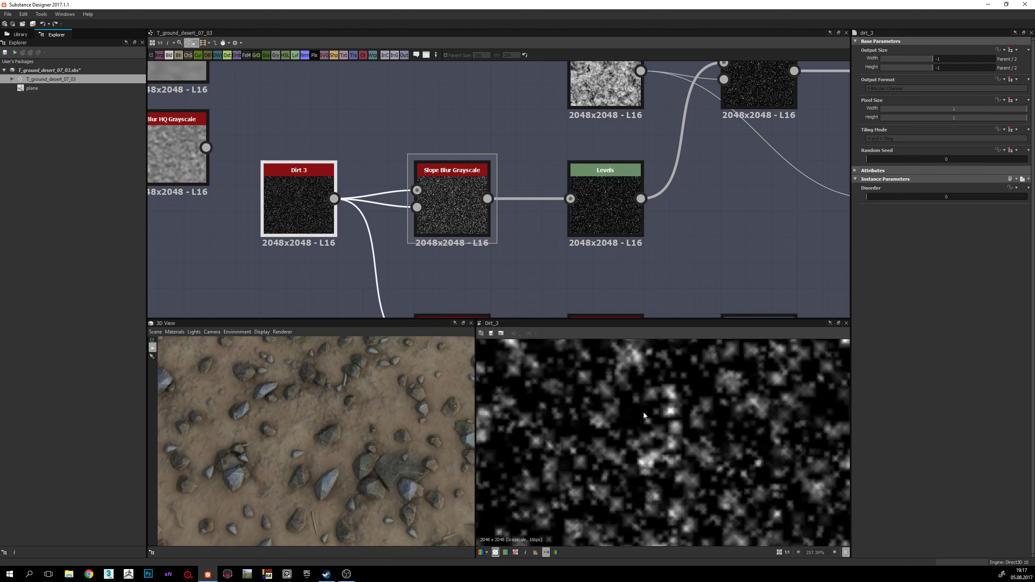
{"action": "scroll", "coordinate": [668, 404], "scroll_direction": "up", "scroll_amount": 2}
{"action": "scroll", "coordinate": [650, 394], "scroll_direction": "down", "scroll_amount": 2}
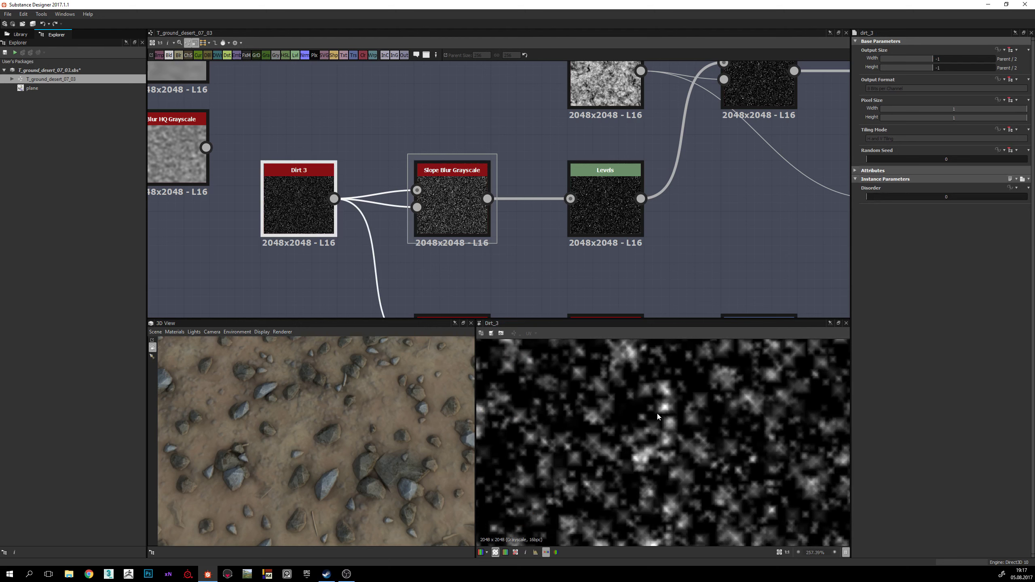
{"action": "double_click", "coordinate": [449, 212]}
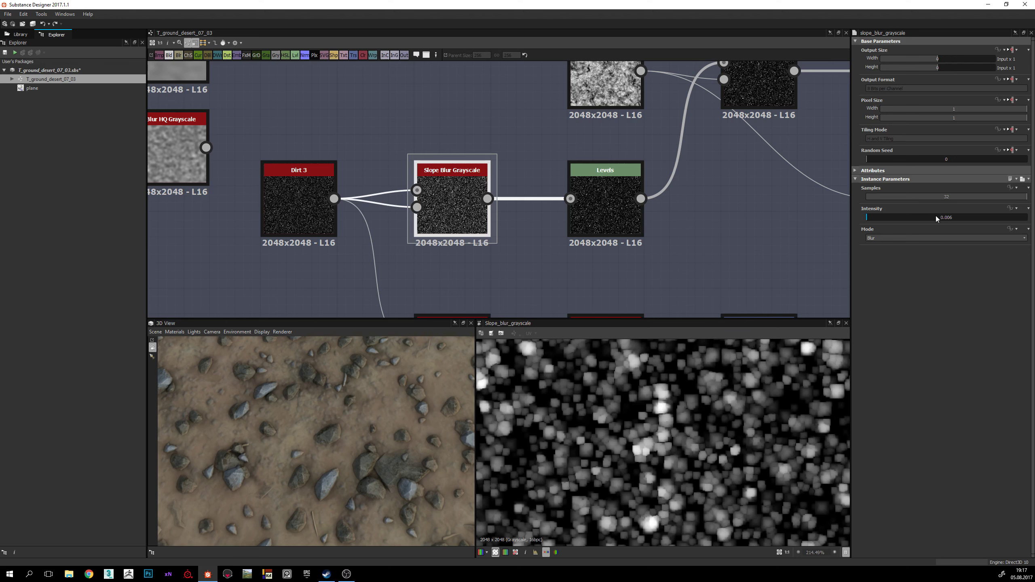
Step: Zoom in on the blurred blob pattern and bring the Levels node into view
{"action": "scroll", "coordinate": [664, 405], "scroll_direction": "up", "scroll_amount": 2}
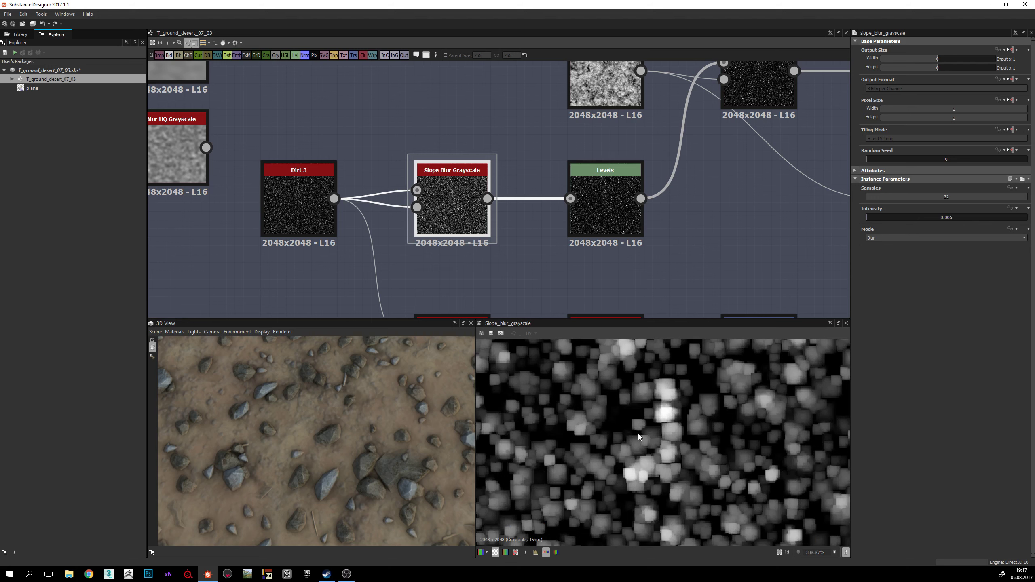
{"action": "scroll", "coordinate": [639, 437], "scroll_direction": "down", "scroll_amount": 2}
{"action": "scroll", "coordinate": [698, 422], "scroll_direction": "up", "scroll_amount": 2}
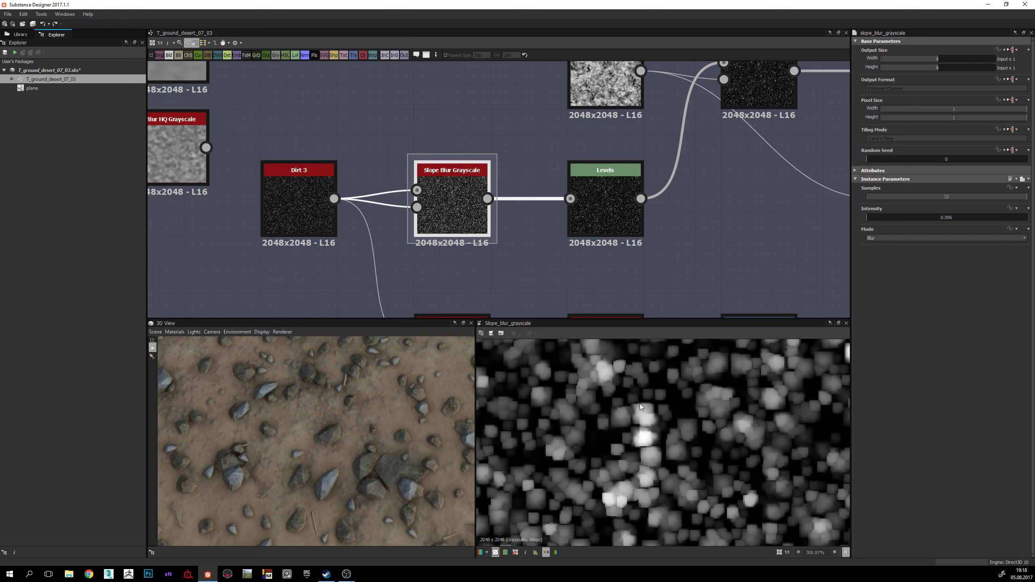
{"action": "scroll", "coordinate": [634, 426], "scroll_direction": "down", "scroll_amount": 5}
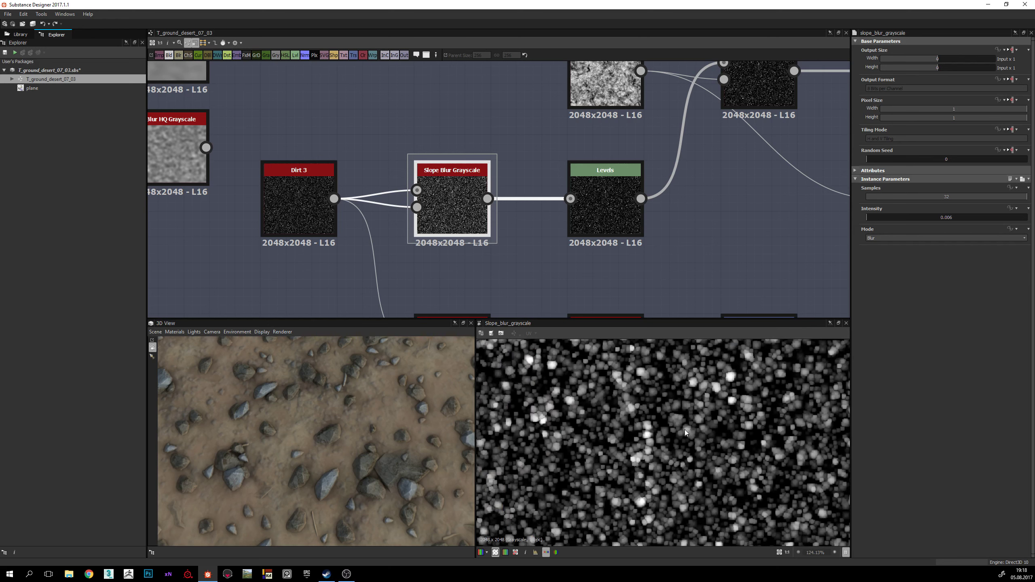
{"action": "scroll", "coordinate": [646, 421], "scroll_direction": "up", "scroll_amount": 3}
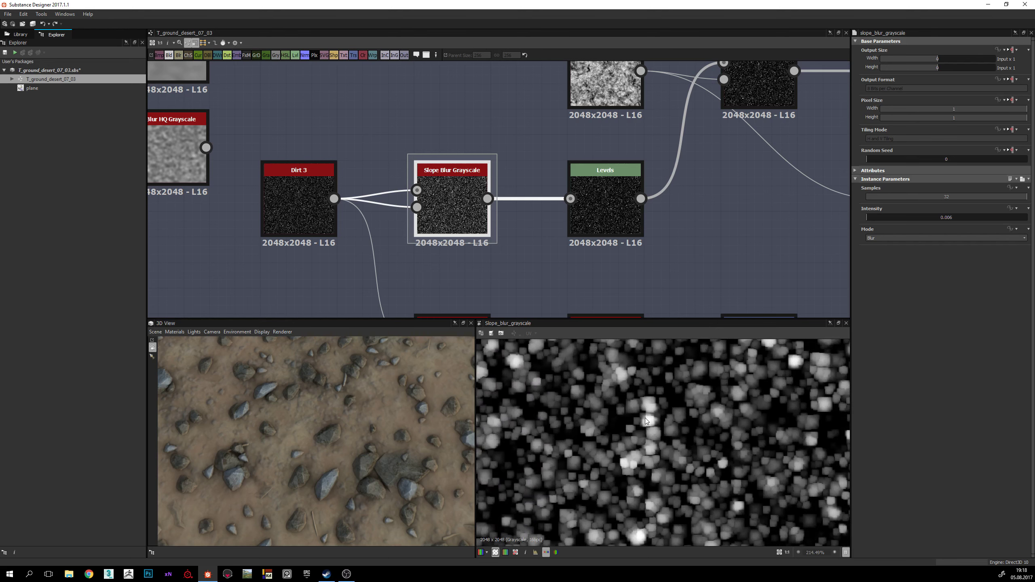
{"action": "middle_click_drag", "start_coordinate": [645, 407], "coordinate": [640, 418]}
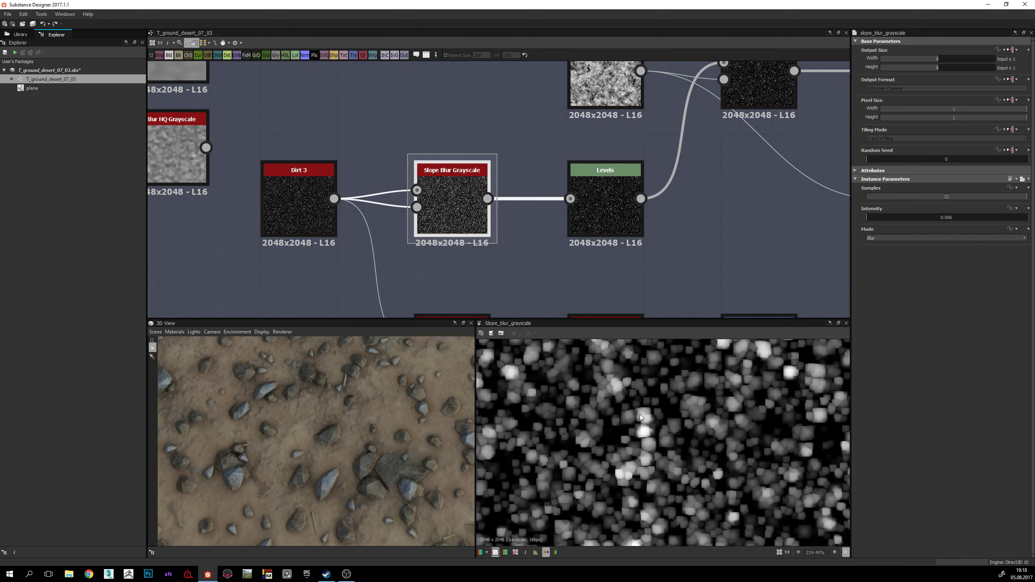
{"action": "scroll", "coordinate": [640, 414], "scroll_direction": "down", "scroll_amount": 3}
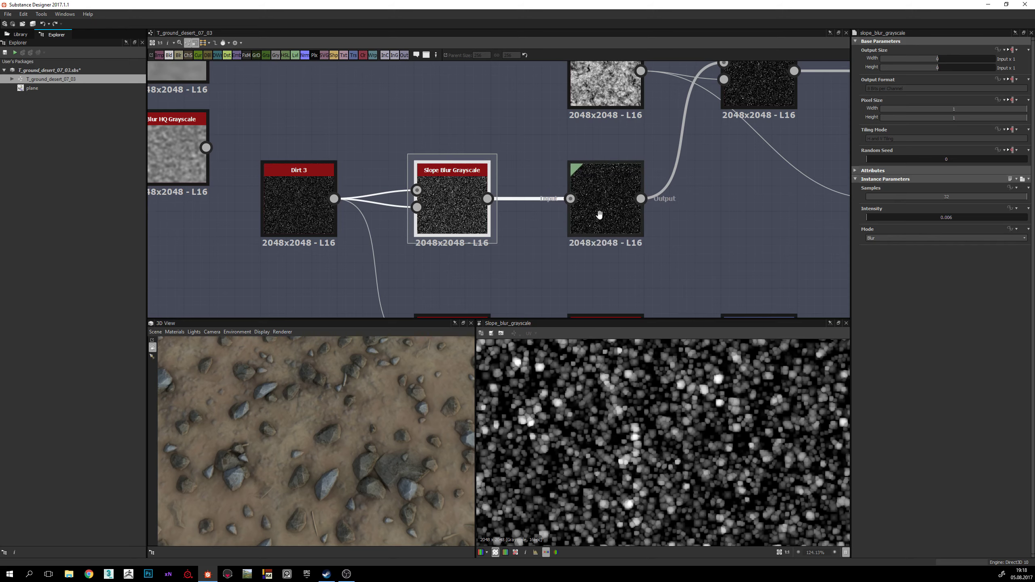
{"action": "middle_click_drag", "start_coordinate": [603, 212], "coordinate": [502, 232]}
Step: Preview the Levels node's dark output with scattered white specks
{"action": "double_click", "coordinate": [509, 229]}
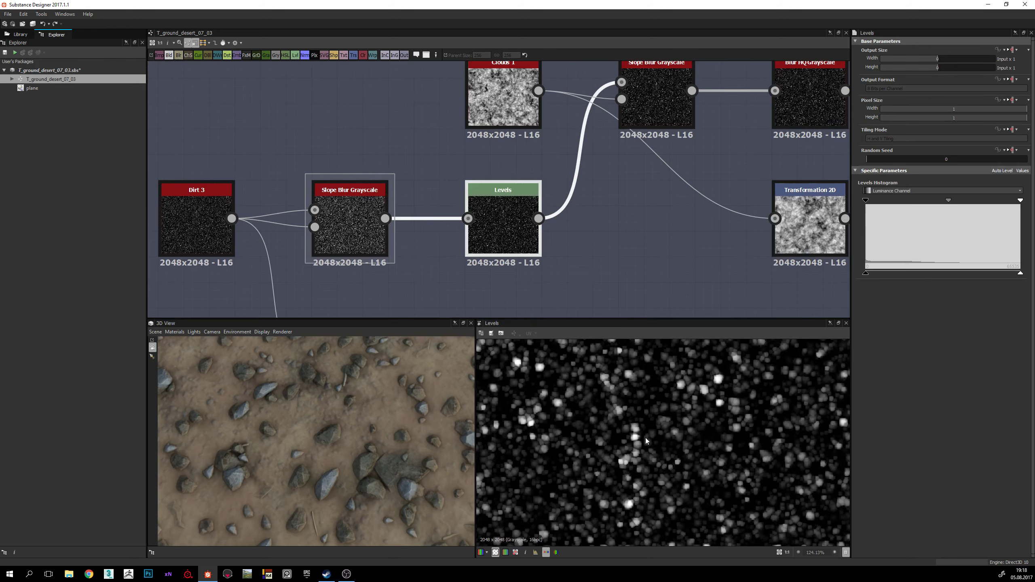
{"action": "scroll", "coordinate": [646, 446], "scroll_direction": "down", "scroll_amount": 7}
{"action": "scroll", "coordinate": [647, 449], "scroll_direction": "up", "scroll_amount": 3}
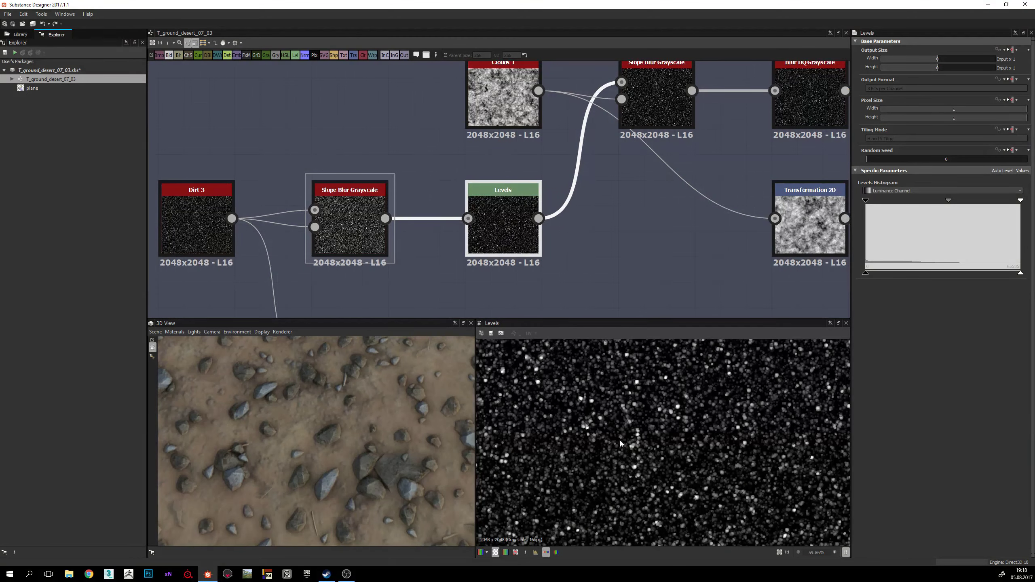
{"action": "scroll", "coordinate": [620, 430], "scroll_direction": "up", "scroll_amount": 4}
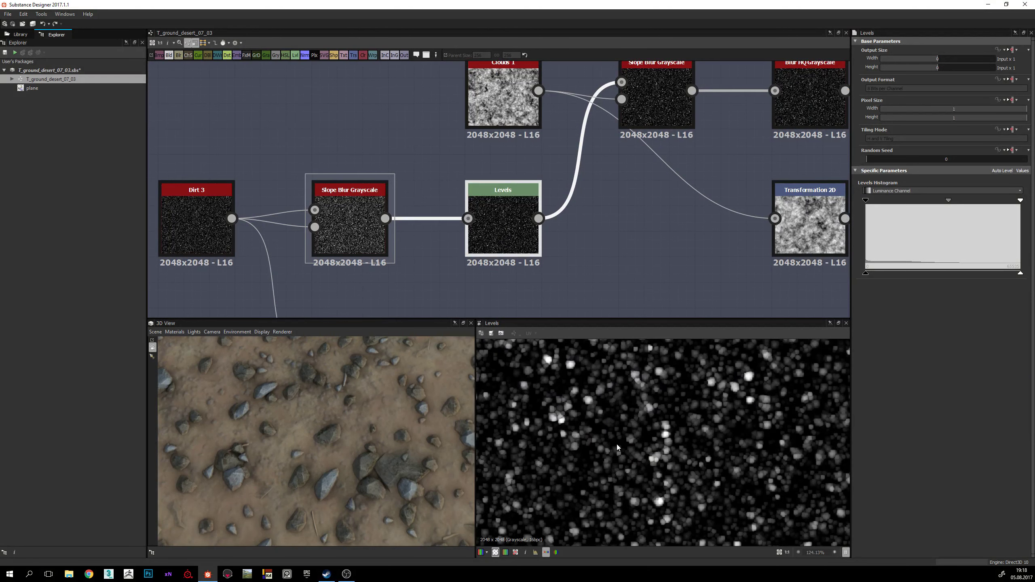
Step: Preview the upper Slope Blur Grayscale node and pan around its blurred texture
{"action": "middle_click_drag", "start_coordinate": [628, 255], "coordinate": [551, 279]}
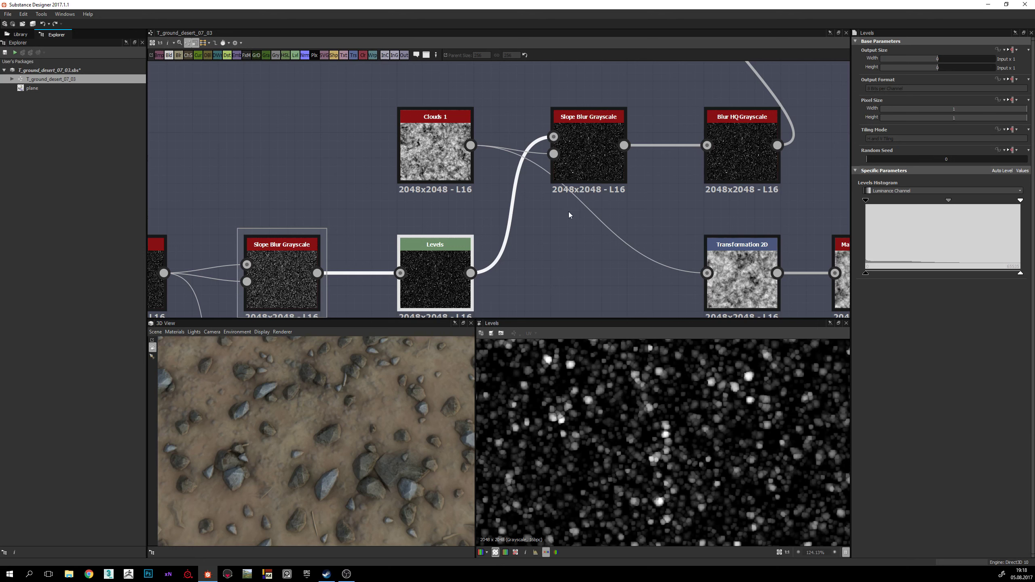
{"action": "left_click", "coordinate": [597, 151]}
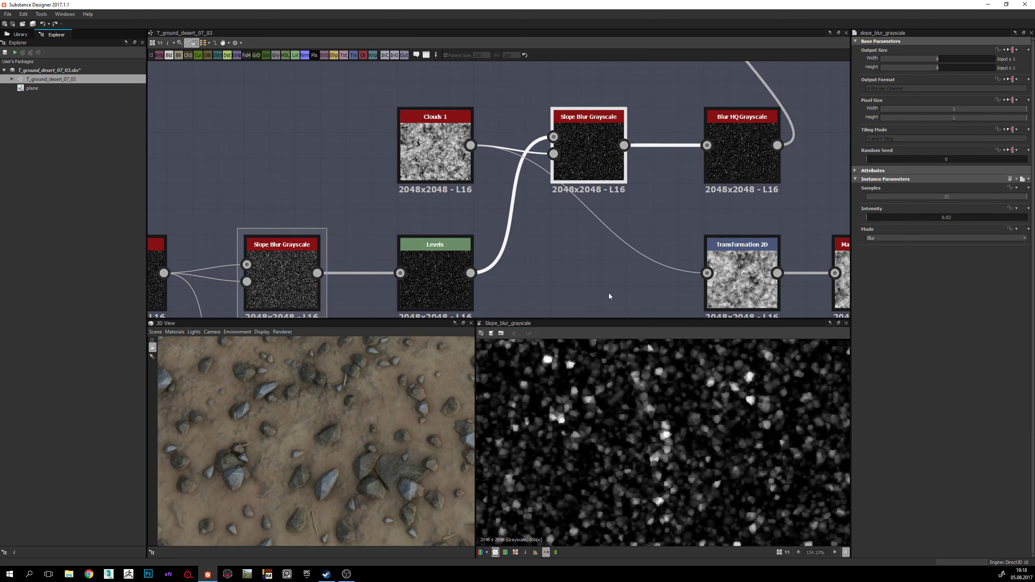
{"action": "scroll", "coordinate": [658, 433], "scroll_direction": "up", "scroll_amount": 3}
{"action": "middle_click_drag", "start_coordinate": [643, 415], "coordinate": [641, 466]}
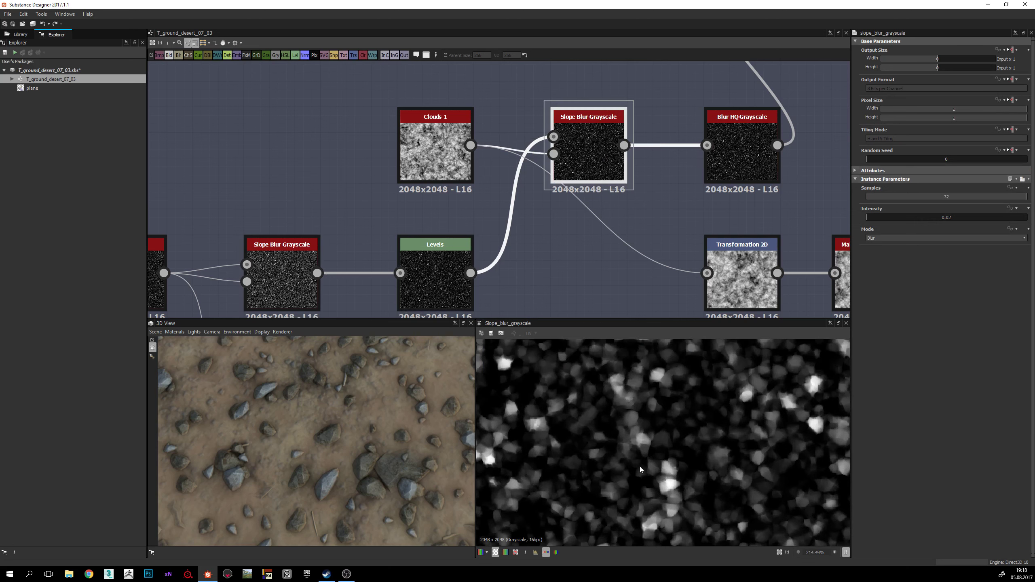
{"action": "middle_click_drag", "start_coordinate": [590, 436], "coordinate": [614, 417]}
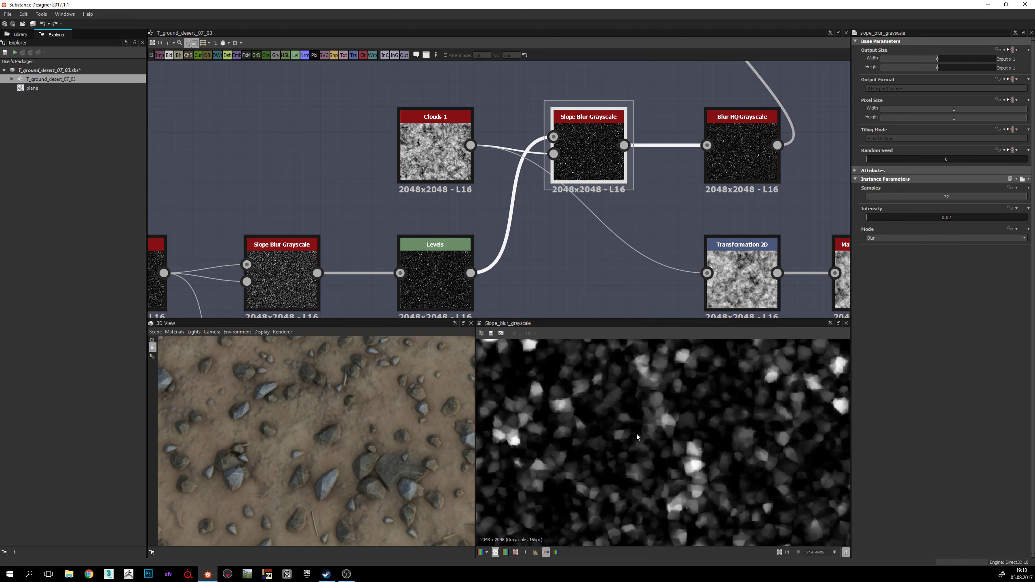
{"action": "middle_click_drag", "start_coordinate": [636, 433], "coordinate": [570, 424]}
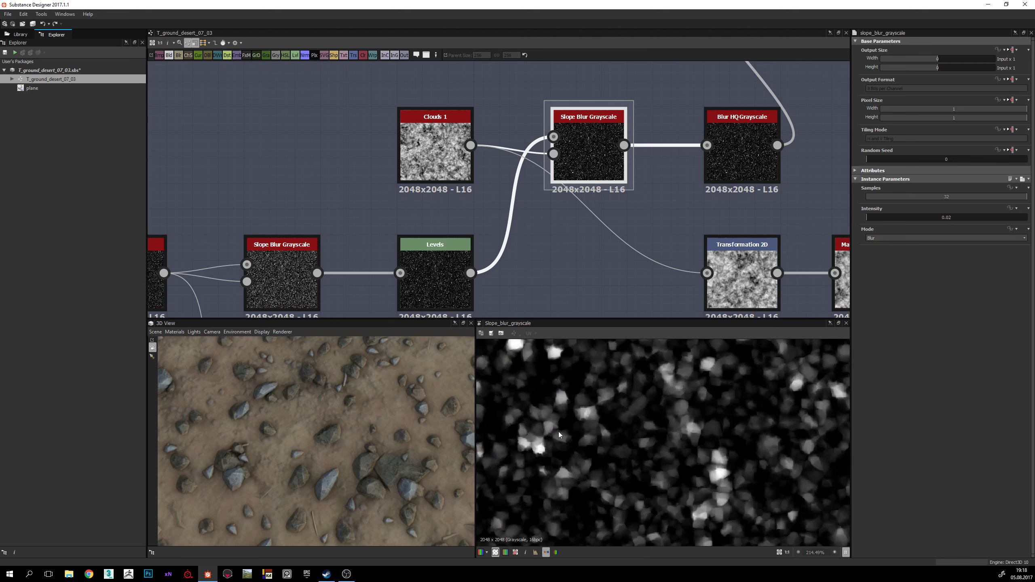
Step: Show the Blur HQ Grayscale node's softened white blobs (Intensity 0.28) in the 2D view
{"action": "middle_click_drag", "start_coordinate": [589, 296], "coordinate": [465, 320]}
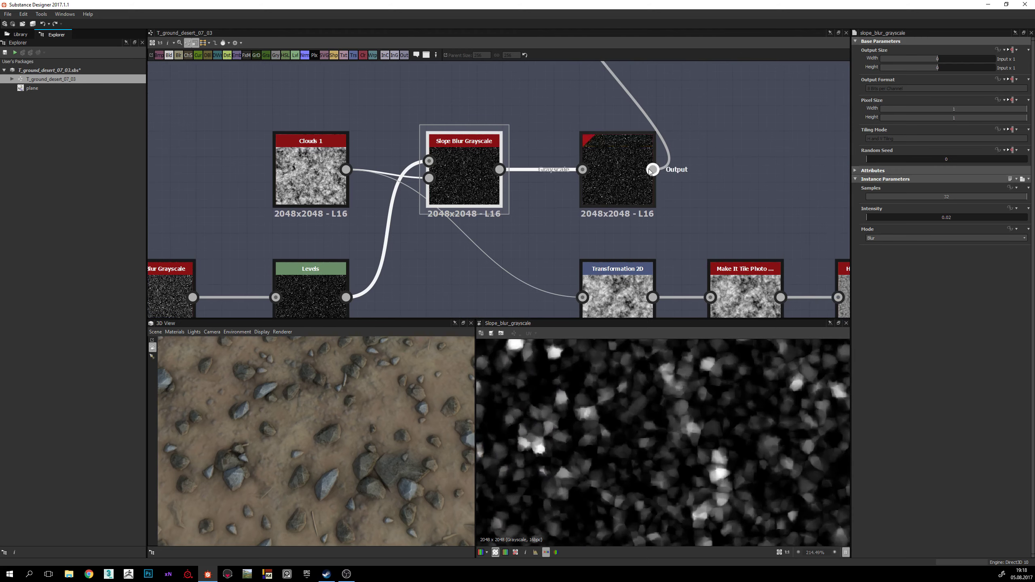
{"action": "scroll", "coordinate": [601, 386], "scroll_direction": "down", "scroll_amount": 2}
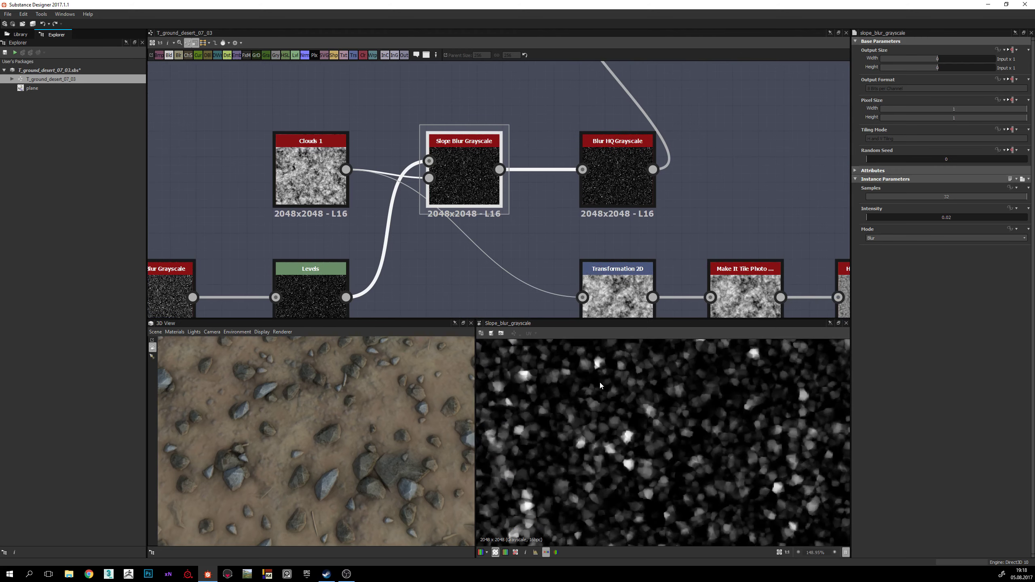
{"action": "left_click", "coordinate": [615, 168]}
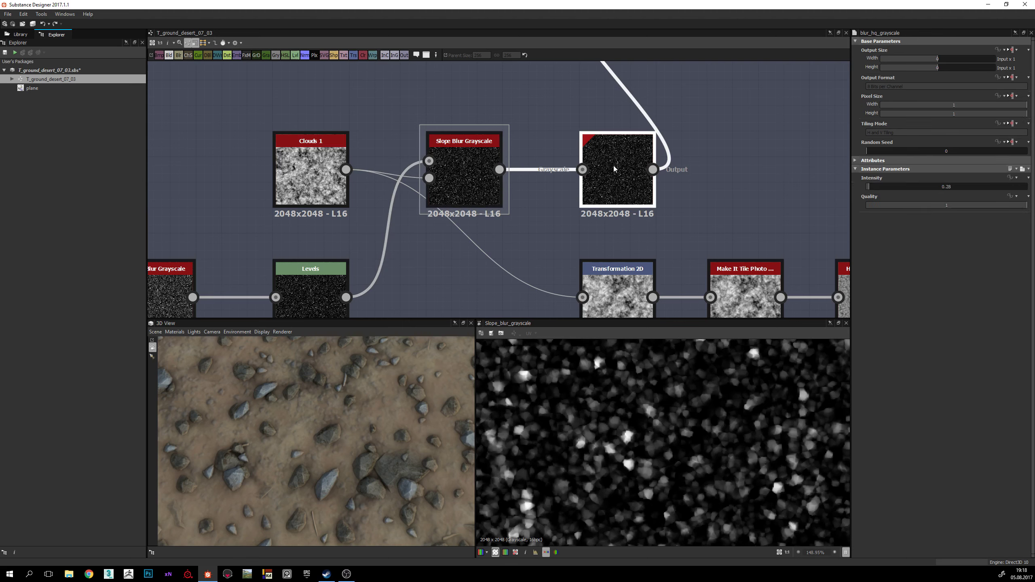
{"action": "double_click", "coordinate": [614, 168]}
{"action": "scroll", "coordinate": [620, 433], "scroll_direction": "up", "scroll_amount": 1}
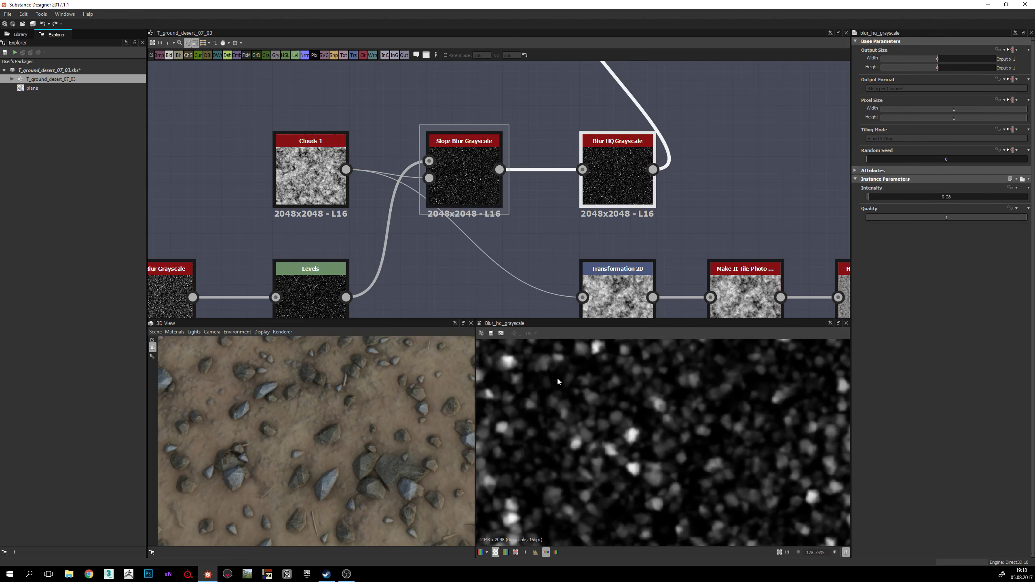
{"action": "middle_click_drag", "start_coordinate": [607, 170], "coordinate": [587, 271]}
{"action": "scroll", "coordinate": [587, 271], "scroll_direction": "down", "scroll_amount": 3}
{"action": "middle_click_drag", "start_coordinate": [594, 187], "coordinate": [591, 205]}
Step: Preview Blend and undock its Clr colour input into a full Uniform Color node with D
{"action": "scroll", "coordinate": [592, 205], "scroll_direction": "up", "scroll_amount": 3}
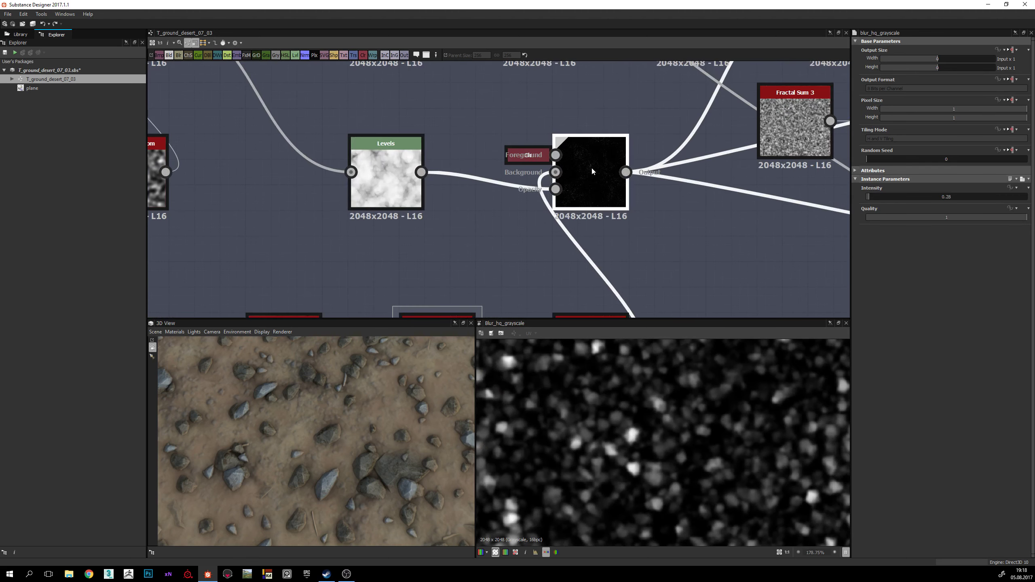
{"action": "double_click", "coordinate": [591, 167]}
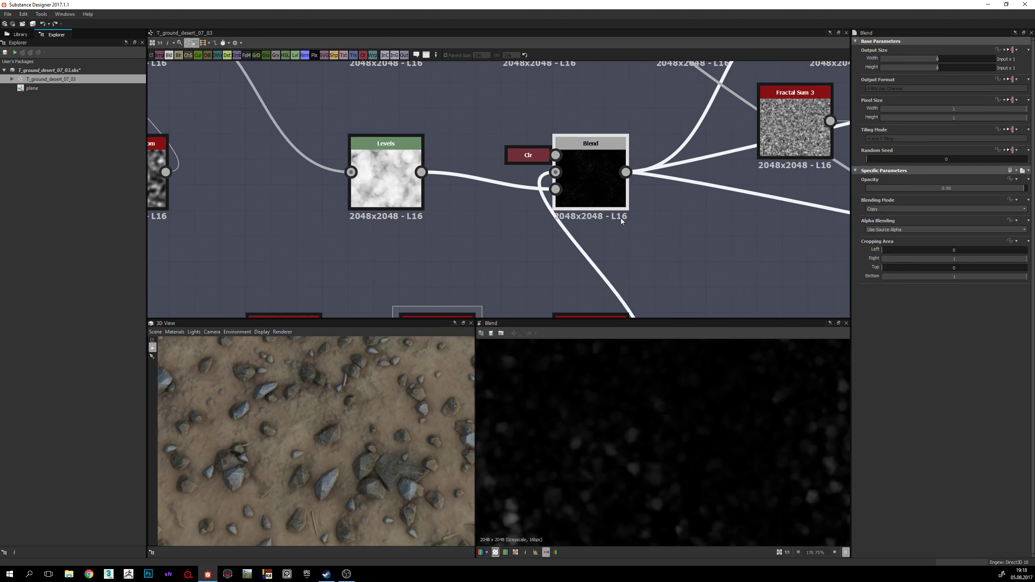
{"action": "left_click", "coordinate": [528, 165]}
{"action": "key", "text": "d"}
{"action": "middle_click_drag", "start_coordinate": [568, 158], "coordinate": [567, 211]}
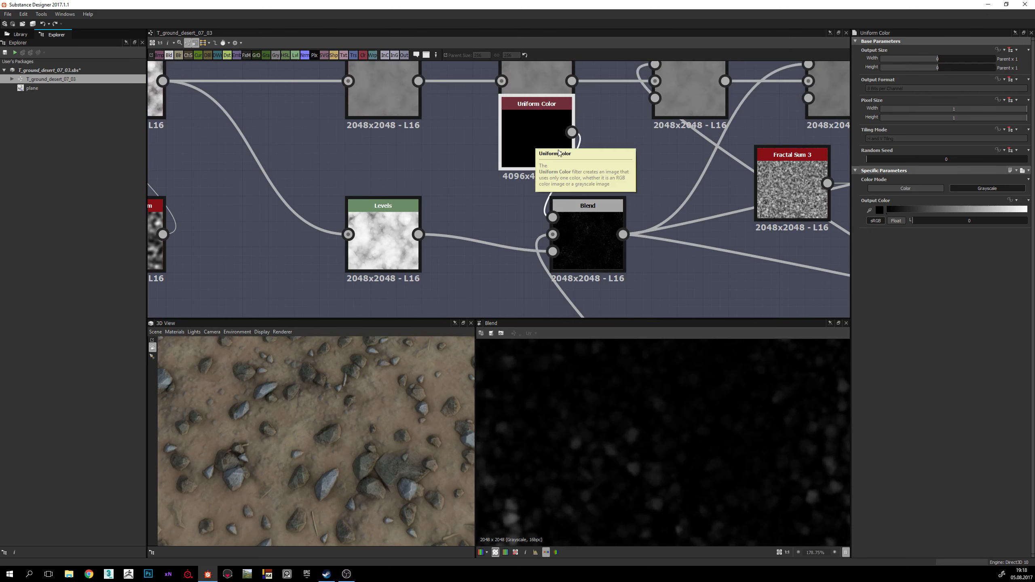
{"action": "scroll", "coordinate": [530, 145], "scroll_direction": "down", "scroll_amount": 2}
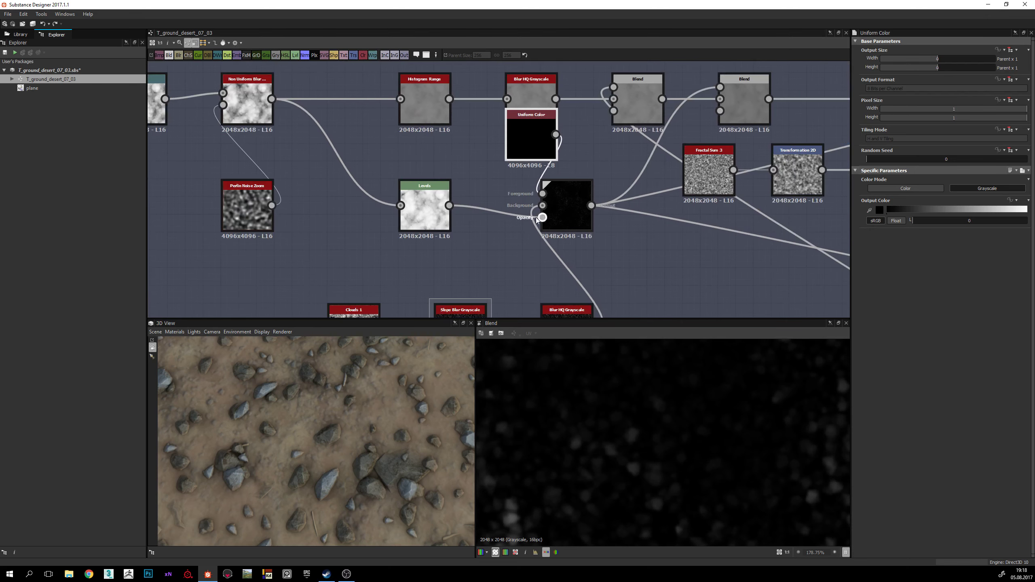
Step: Compare the Levels and Blend outputs and inspect Blend's Background input from Blur HQ Grayscale
{"action": "left_click", "coordinate": [431, 213]}
{"action": "scroll", "coordinate": [644, 442], "scroll_direction": "down", "scroll_amount": 10}
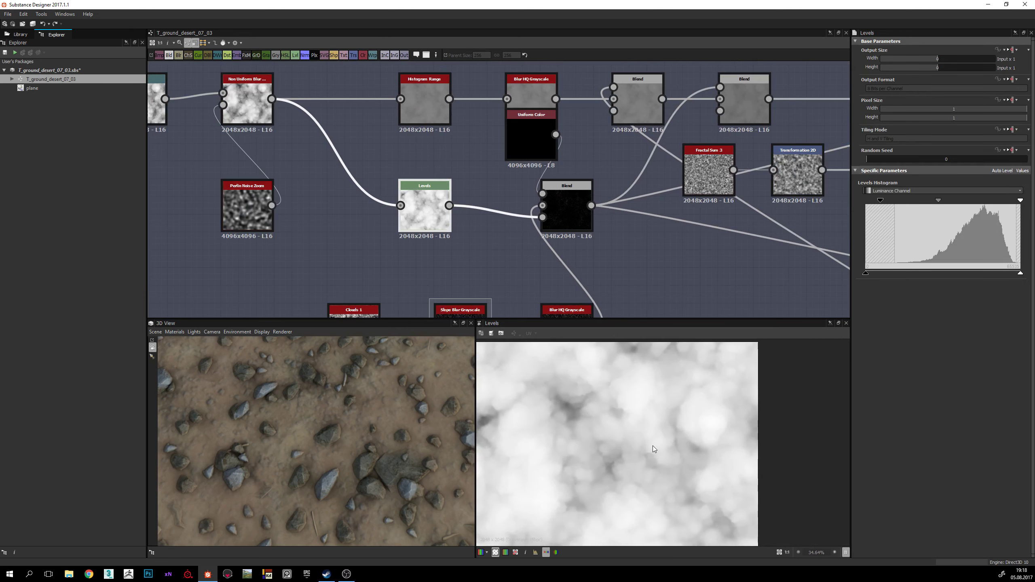
{"action": "mouse_move", "coordinate": [449, 223]}
{"action": "middle_mouse_down"}
{"action": "mouse_move", "coordinate": [457, 235]}
{"action": "mouse_move", "coordinate": [450, 207]}
{"action": "middle_mouse_up"}
{"action": "scroll", "coordinate": [679, 438], "scroll_direction": "up", "scroll_amount": 1}
{"action": "scroll", "coordinate": [451, 210], "scroll_direction": "up", "scroll_amount": 1}
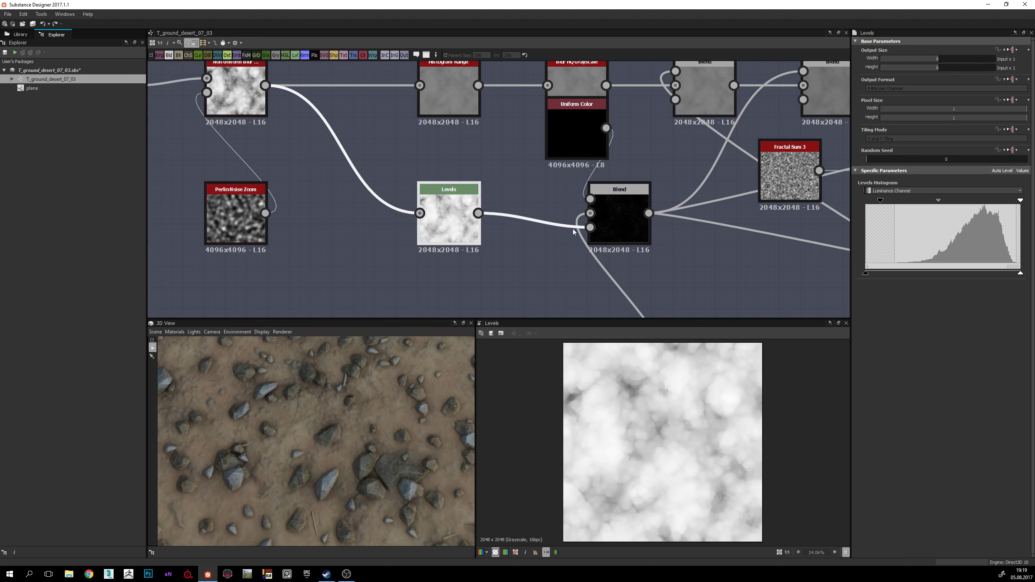
{"action": "double_click", "coordinate": [621, 214]}
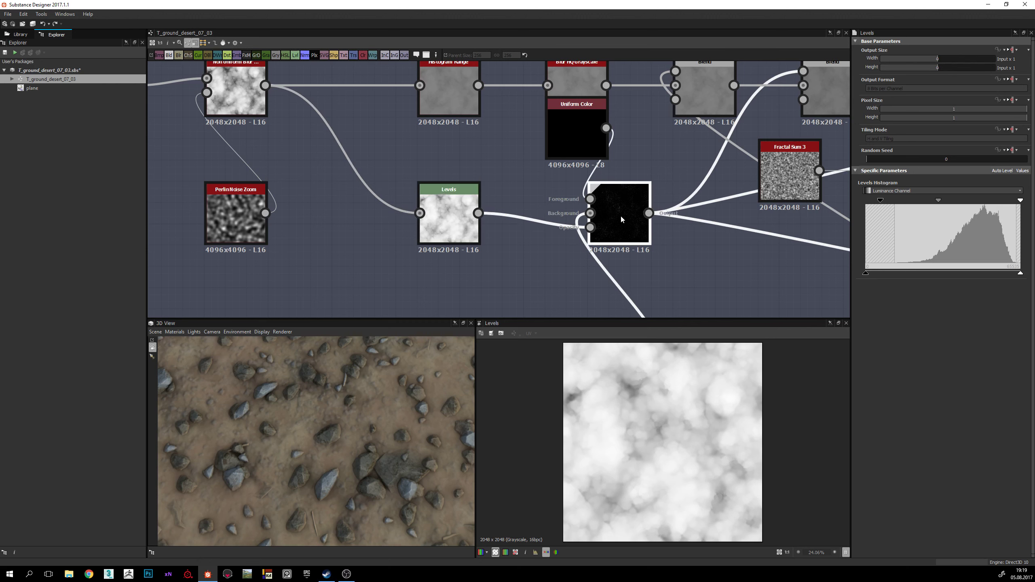
{"action": "scroll", "coordinate": [612, 215], "scroll_direction": "up", "scroll_amount": 1}
{"action": "scroll", "coordinate": [605, 214], "scroll_direction": "up", "scroll_amount": 1}
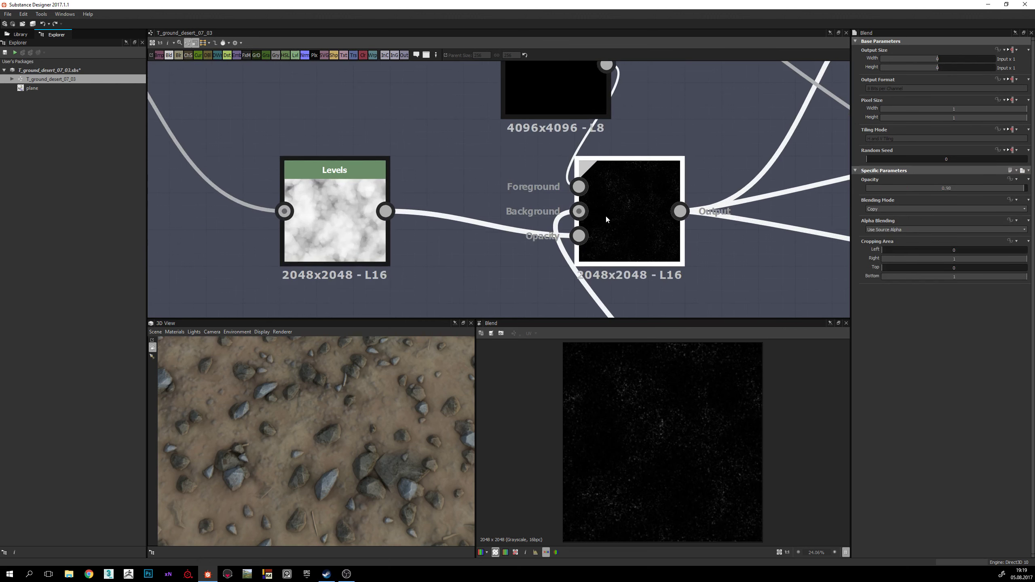
{"action": "left_click", "coordinate": [580, 212]}
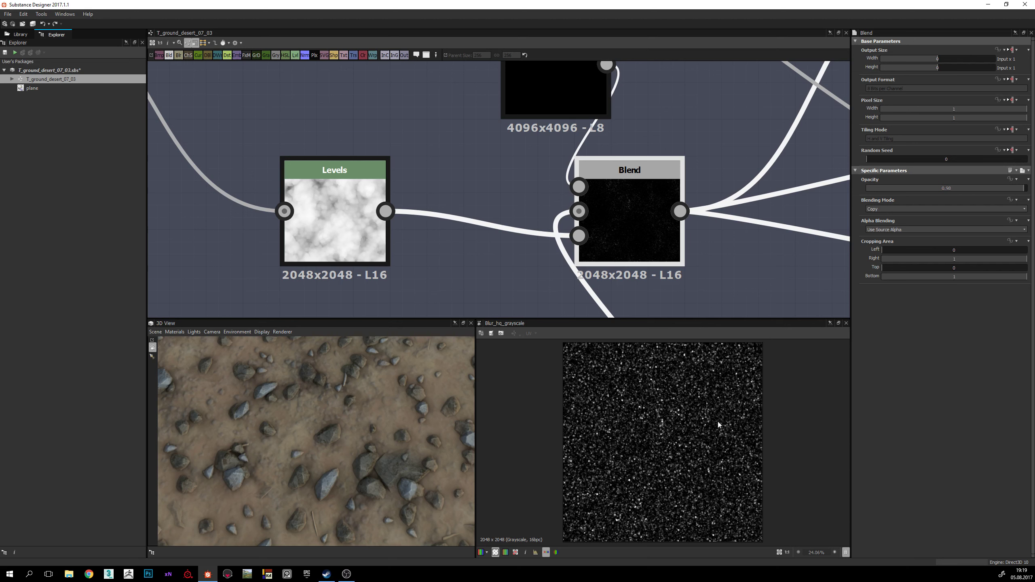
Step: Preview the Uniform Color node's output and locate it in the graph
{"action": "middle_click_drag", "start_coordinate": [603, 182], "coordinate": [602, 208]}
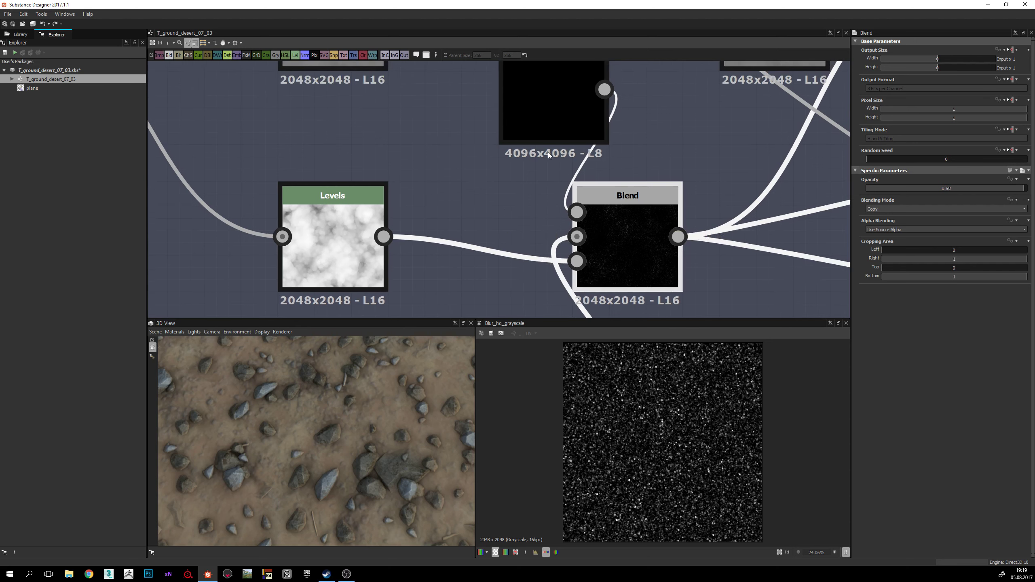
{"action": "double_click", "coordinate": [545, 123]}
{"action": "middle_click_drag", "start_coordinate": [571, 137], "coordinate": [566, 214]}
{"action": "scroll", "coordinate": [610, 291], "scroll_direction": "down", "scroll_amount": 1}
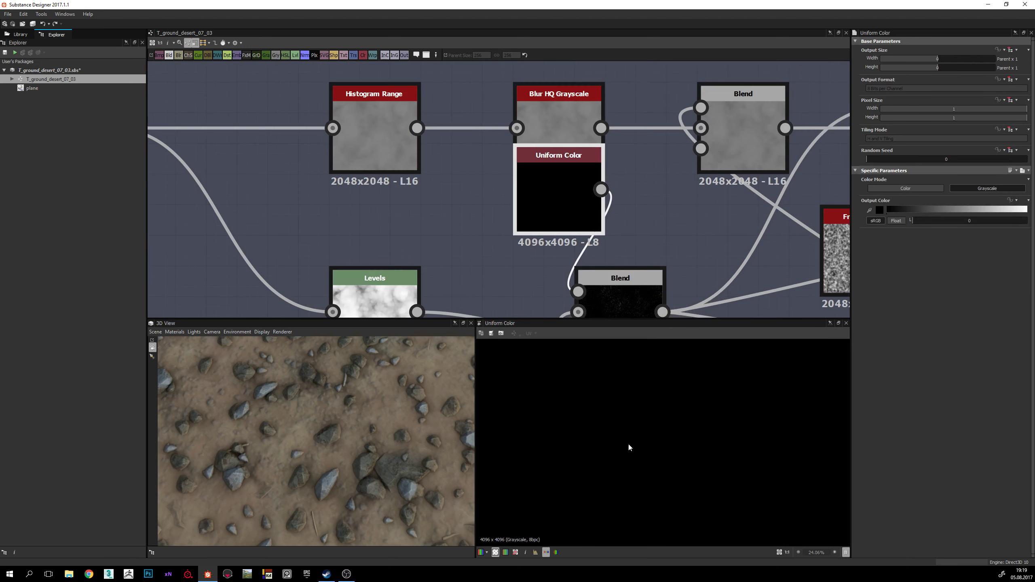
{"action": "scroll", "coordinate": [644, 446], "scroll_direction": "down", "scroll_amount": 4}
{"action": "middle_click_drag", "start_coordinate": [548, 179], "coordinate": [529, 152]}
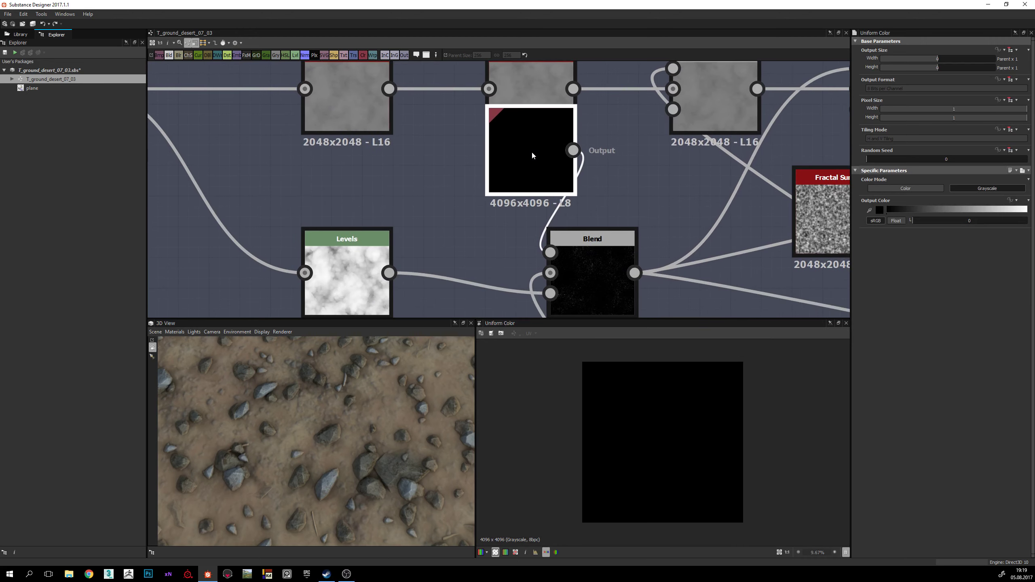
Step: Place the Uniform Color node just above Blend and set its Output Size to Parent / 32 (128x128)
{"action": "left_click_drag", "start_coordinate": [534, 155], "coordinate": [483, 178]}
{"action": "scroll", "coordinate": [489, 212], "scroll_direction": "down", "scroll_amount": 2}
{"action": "scroll", "coordinate": [497, 242], "scroll_direction": "up", "scroll_amount": 2}
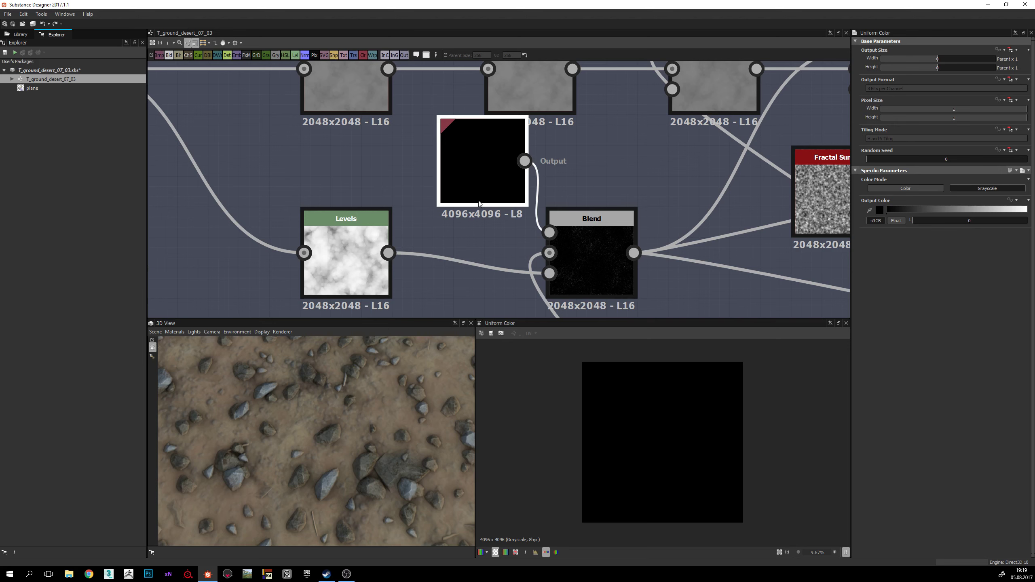
{"action": "scroll", "coordinate": [537, 240], "scroll_direction": "down", "scroll_amount": 2}
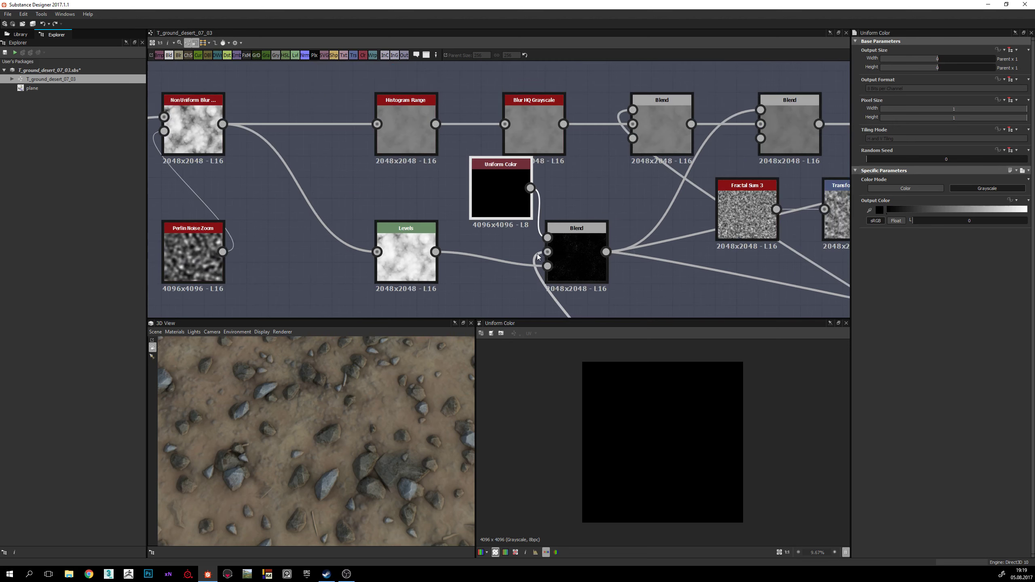
{"action": "scroll", "coordinate": [533, 225], "scroll_direction": "up", "scroll_amount": 3}
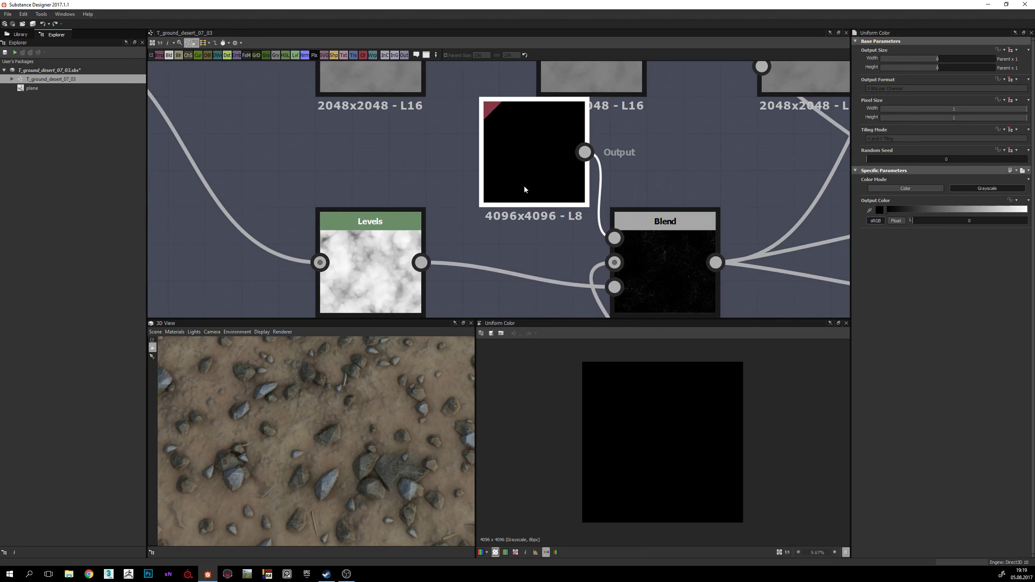
{"action": "left_click_drag", "start_coordinate": [524, 185], "coordinate": [507, 202]}
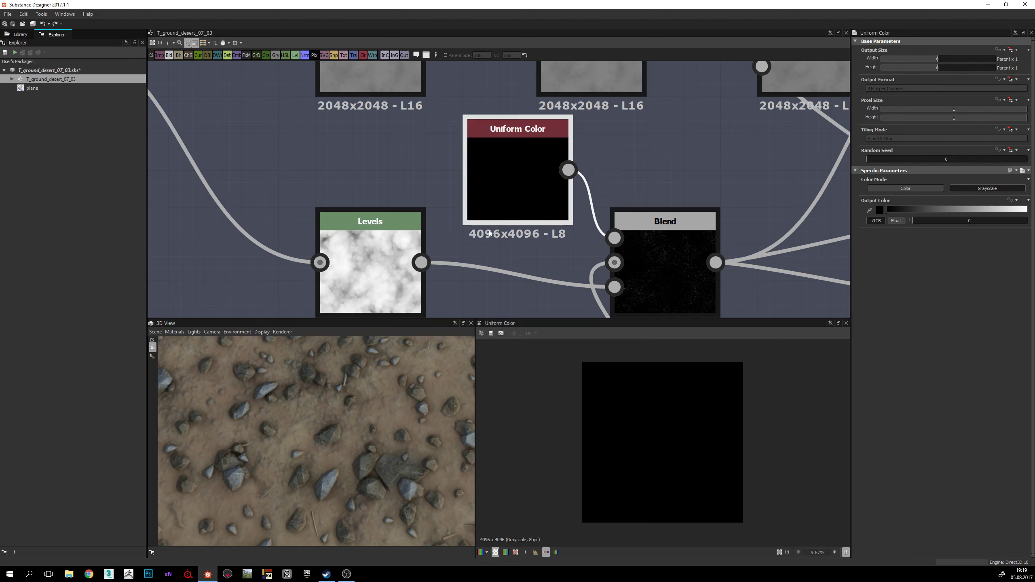
{"action": "left_click_drag", "start_coordinate": [926, 60], "coordinate": [912, 60]}
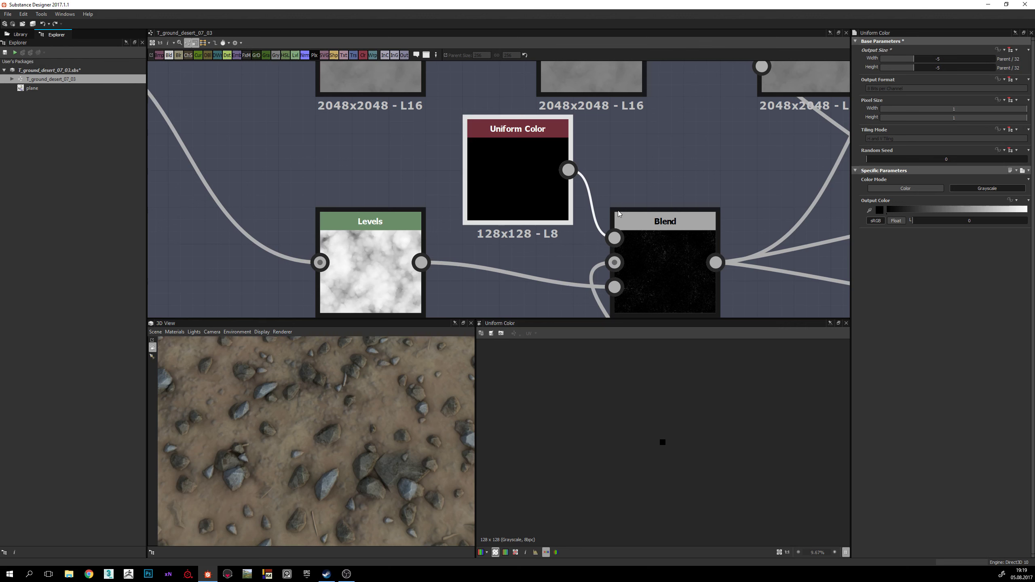
Step: Preview Blend, then dock the Uniform Color node back into Blend's Clr input tab with D
{"action": "scroll", "coordinate": [618, 211], "scroll_direction": "down", "scroll_amount": 2}
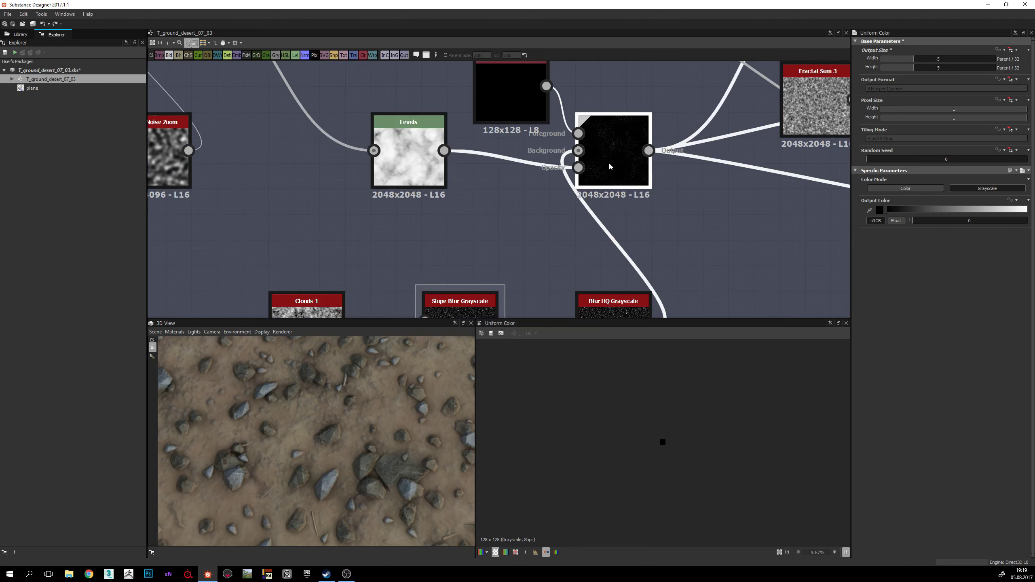
{"action": "double_click", "coordinate": [610, 165]}
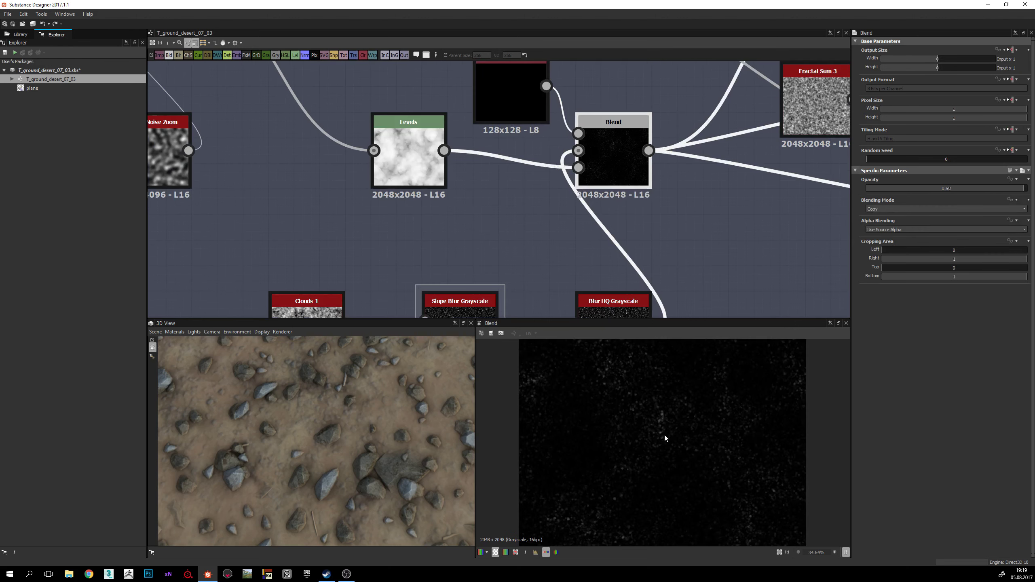
{"action": "middle_click_drag", "start_coordinate": [533, 85], "coordinate": [534, 120]}
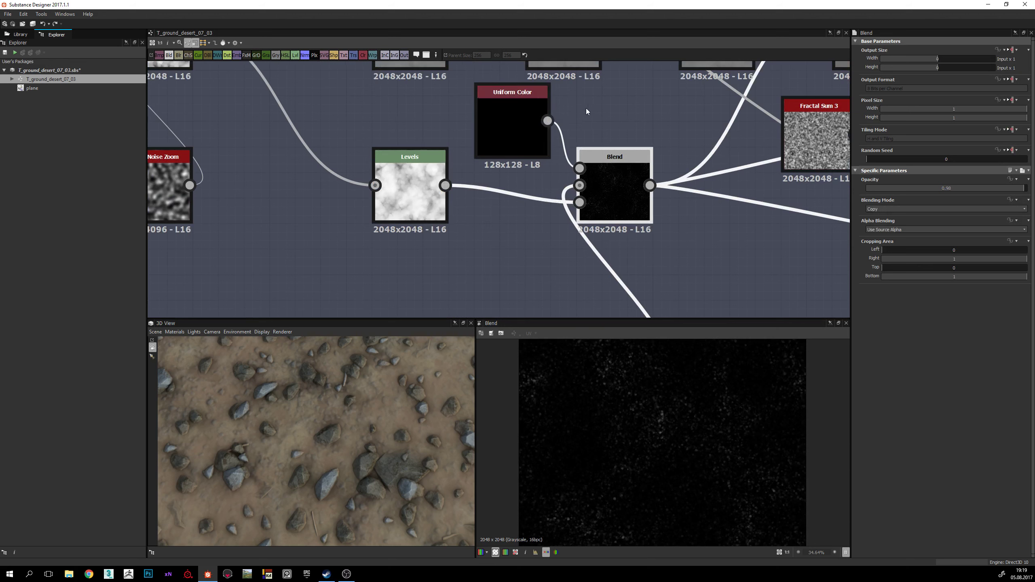
{"action": "left_click", "coordinate": [522, 120]}
{"action": "key", "text": "d"}
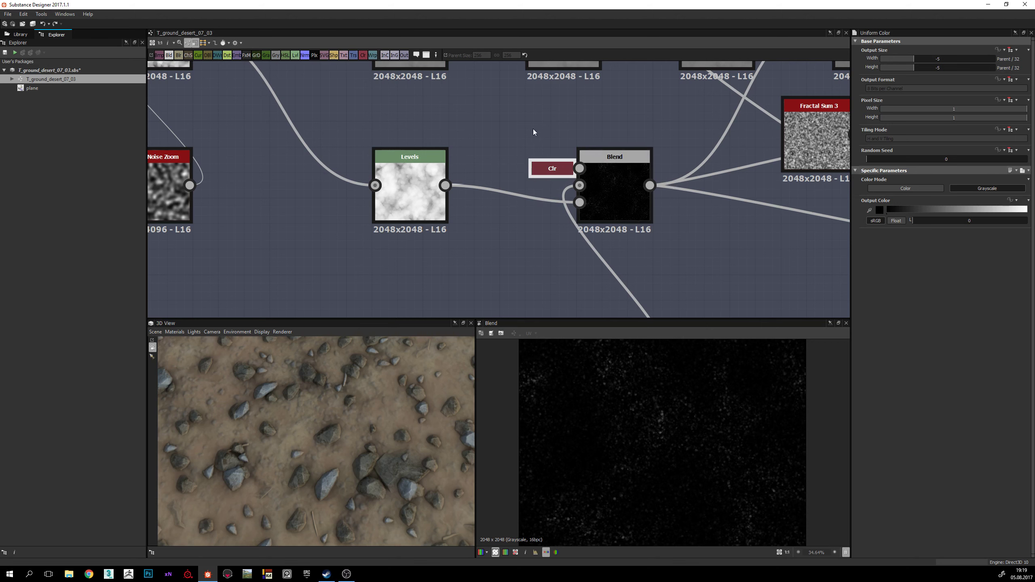
{"action": "middle_click_drag", "start_coordinate": [577, 183], "coordinate": [521, 150]}
{"action": "middle_click_drag", "start_coordinate": [578, 190], "coordinate": [535, 172]}
{"action": "scroll", "coordinate": [562, 150], "scroll_direction": "down", "scroll_amount": 2}
{"action": "scroll", "coordinate": [521, 196], "scroll_direction": "up", "scroll_amount": 3}
{"action": "scroll", "coordinate": [548, 195], "scroll_direction": "down", "scroll_amount": 2}
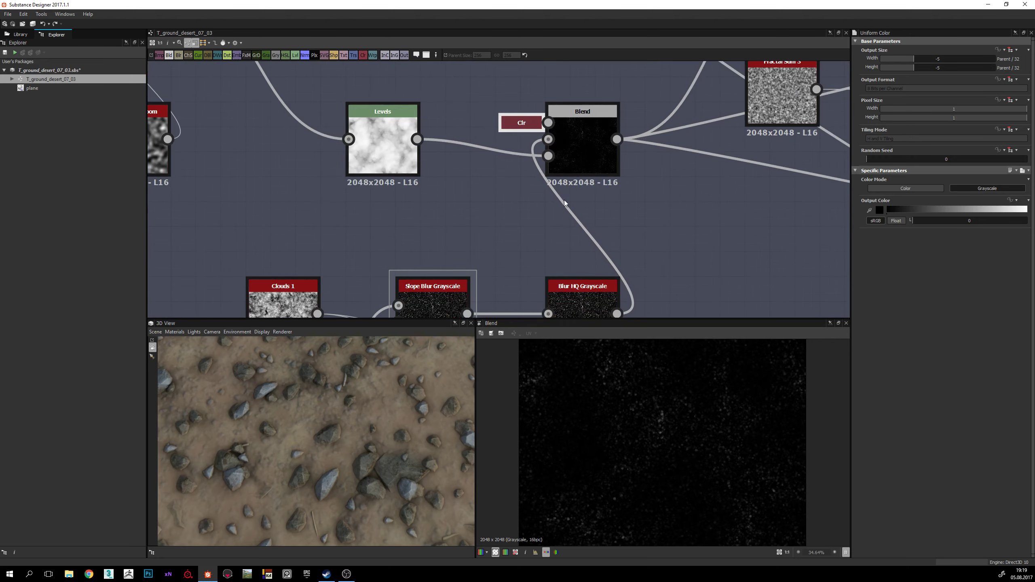
{"action": "scroll", "coordinate": [565, 199], "scroll_direction": "down", "scroll_amount": 3}
{"action": "scroll", "coordinate": [548, 188], "scroll_direction": "up", "scroll_amount": 3}
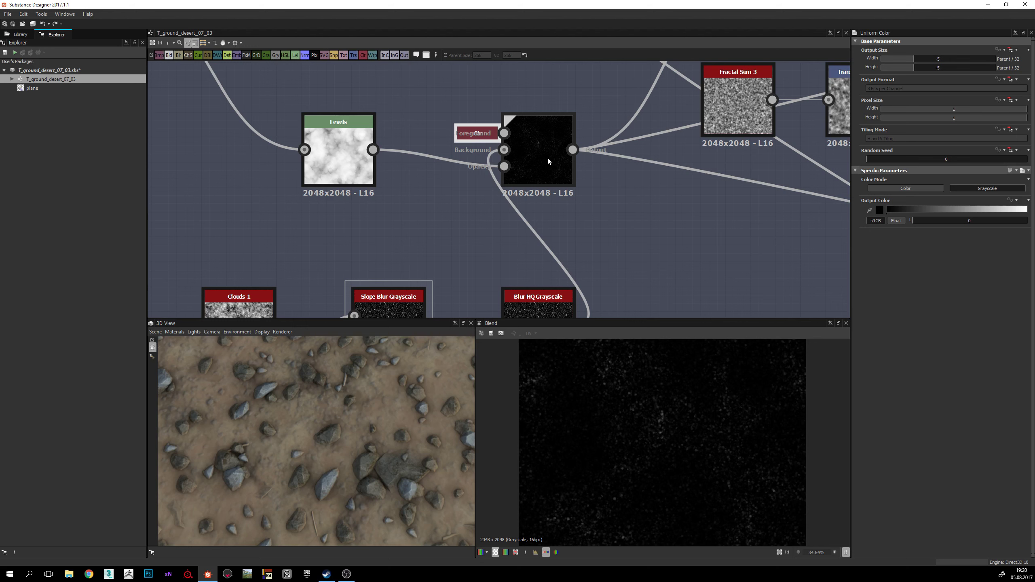
Step: Alternate the 2D preview between the Levels cloud output and the Blend node's sparse speckle mask
{"action": "middle_click_drag", "start_coordinate": [394, 218], "coordinate": [461, 225]}
{"action": "double_click", "coordinate": [393, 148]}
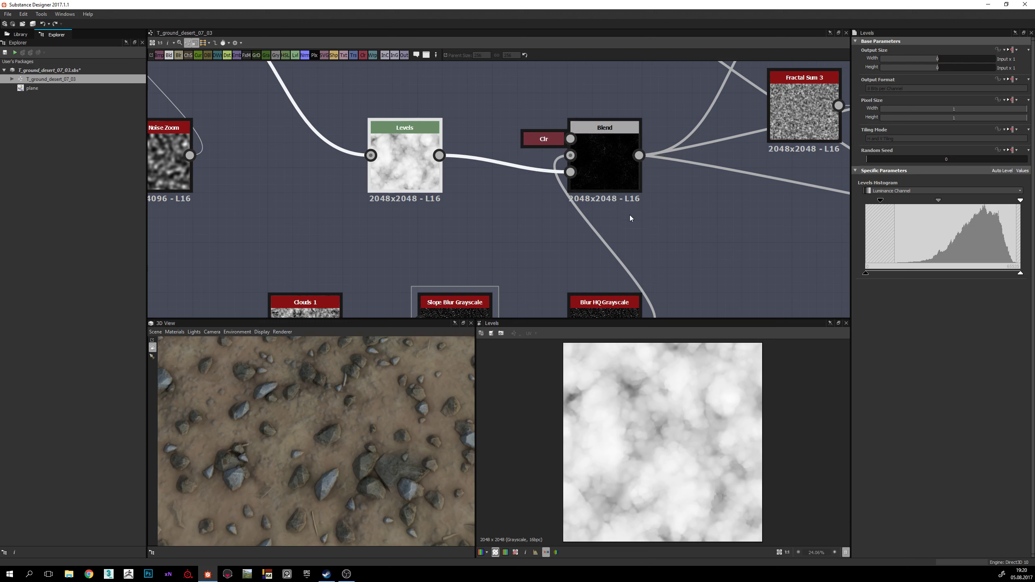
{"action": "double_click", "coordinate": [604, 173]}
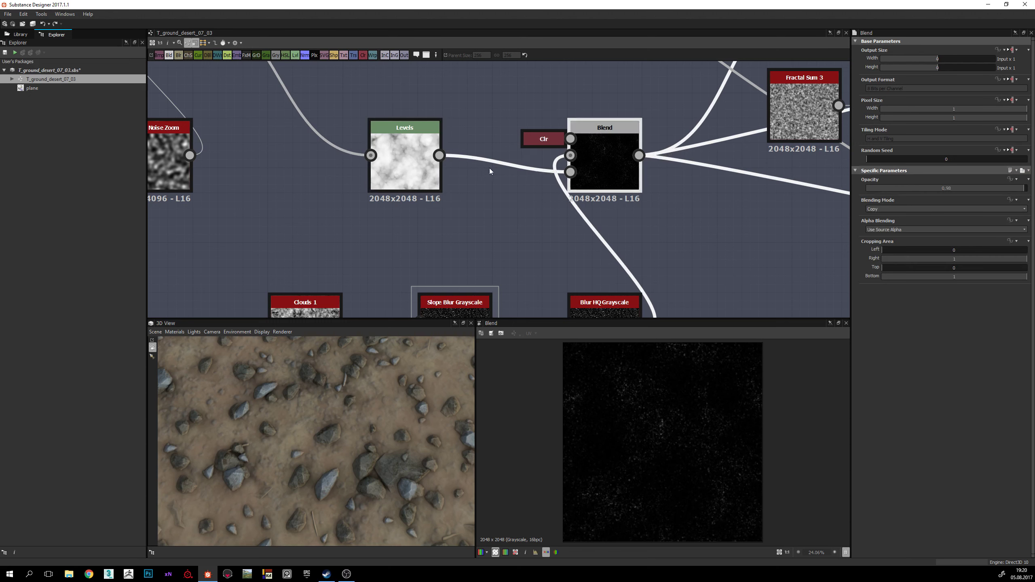
{"action": "middle_click_drag", "start_coordinate": [616, 235], "coordinate": [598, 201]}
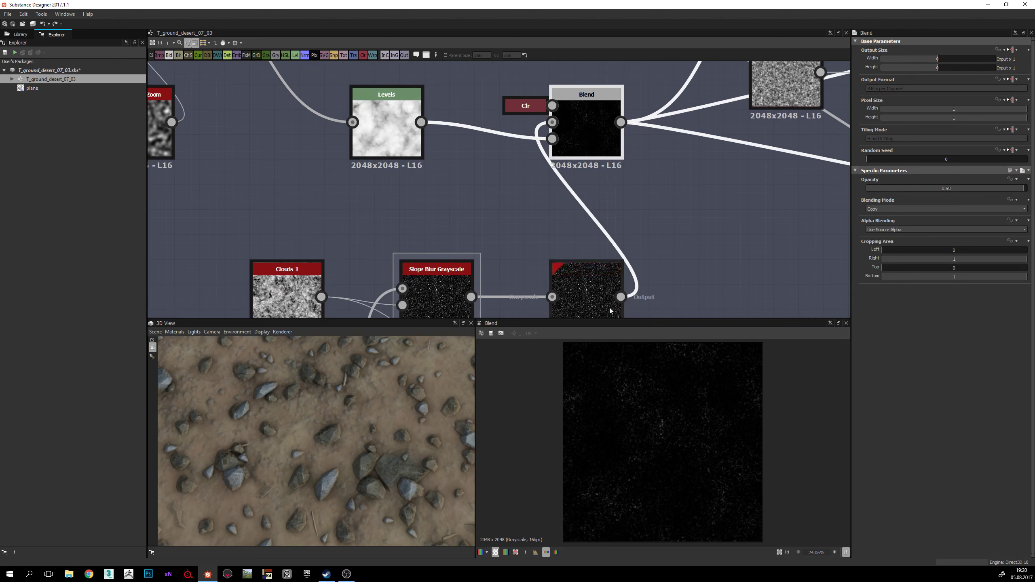
{"action": "scroll", "coordinate": [623, 403], "scroll_direction": "up", "scroll_amount": 2}
{"action": "left_click", "coordinate": [387, 120]}
{"action": "double_click", "coordinate": [388, 122]}
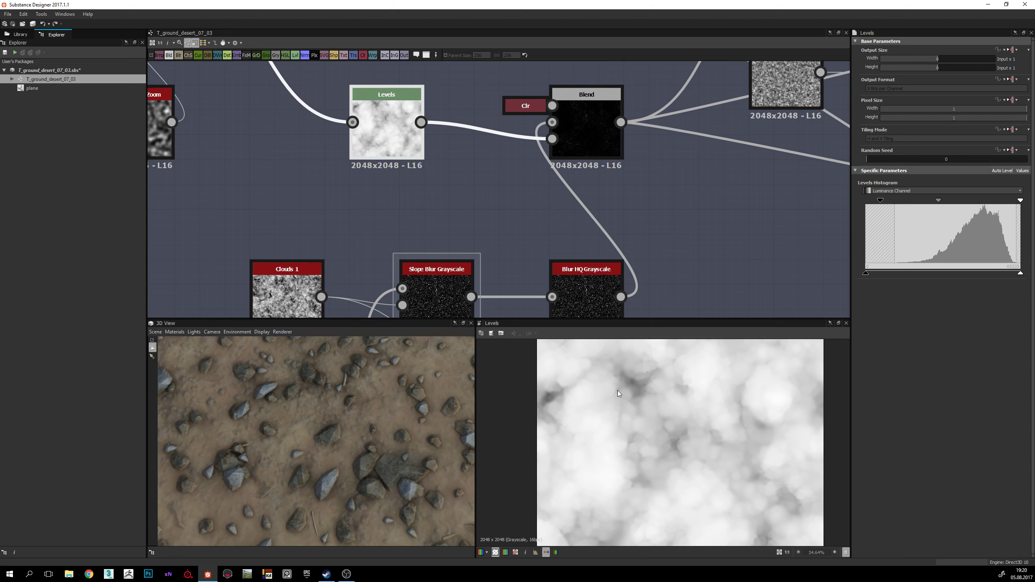
{"action": "double_click", "coordinate": [594, 142]}
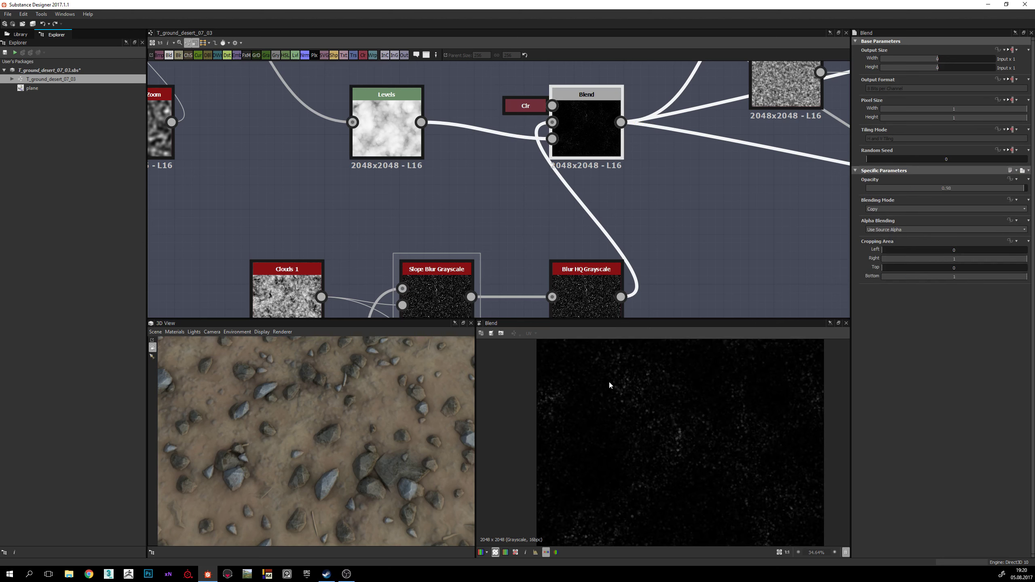
{"action": "middle_click_drag", "start_coordinate": [615, 481], "coordinate": [624, 463]}
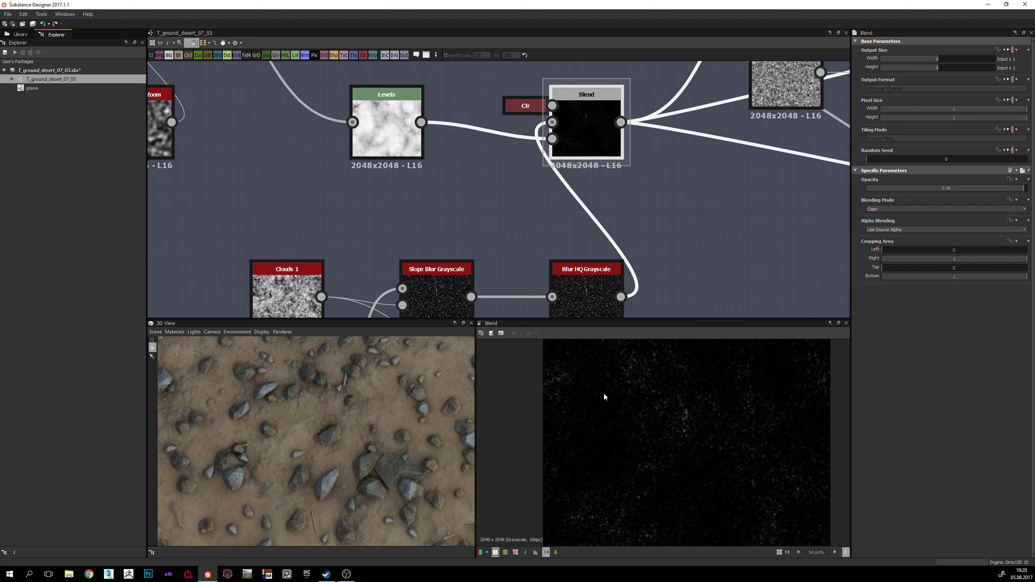
Step: Orbit the 3D view around the rocky ground, ending on a top-down view
{"action": "middle_click_drag", "start_coordinate": [361, 369], "coordinate": [350, 451]}
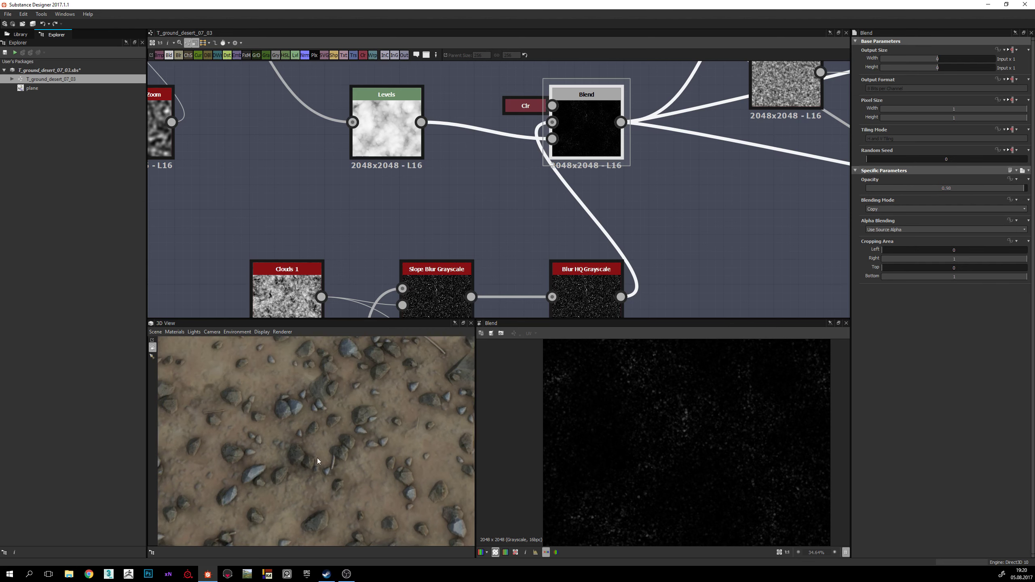
{"action": "left_click_drag", "start_coordinate": [318, 457], "coordinate": [337, 411]}
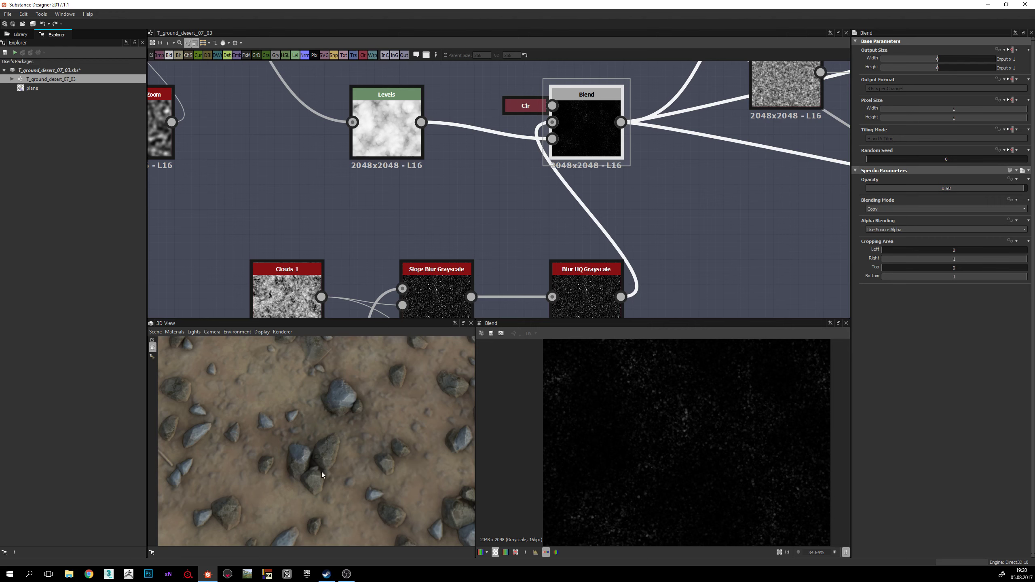
{"action": "left_click_drag", "start_coordinate": [322, 472], "coordinate": [216, 476]}
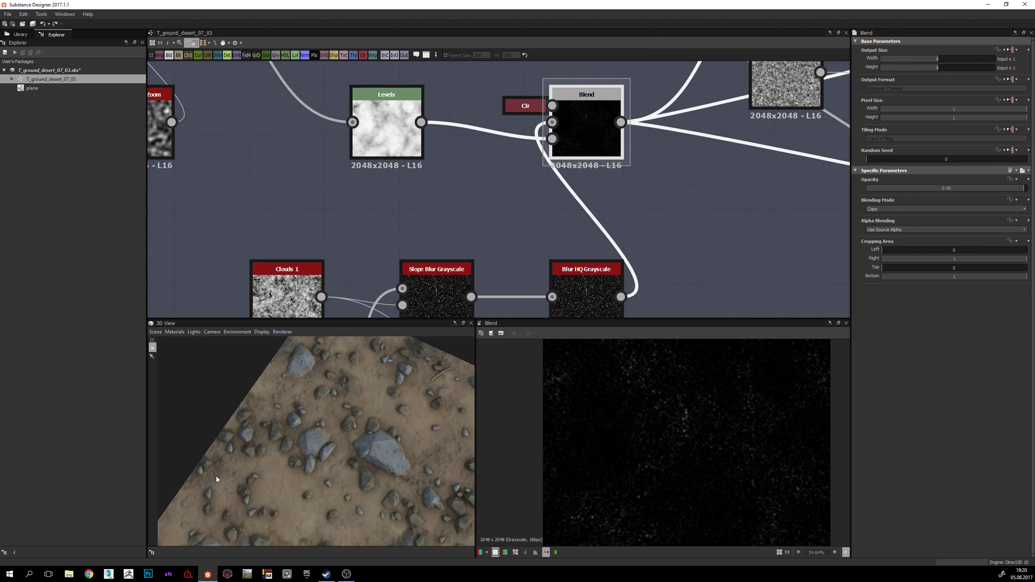
{"action": "left_click_drag", "start_coordinate": [310, 460], "coordinate": [375, 437]}
{"action": "scroll", "coordinate": [527, 219], "scroll_direction": "down", "scroll_amount": 6}
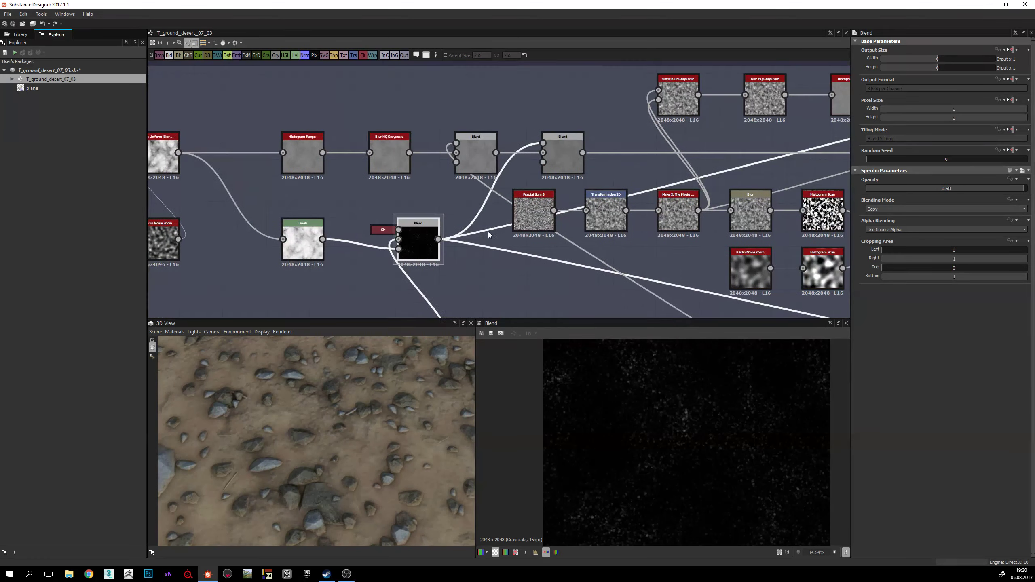
Step: Compare the Overlay Blend with its neighbouring Blend, ending on the moss Blend's soft grey cloudy output
{"action": "left_click", "coordinate": [570, 149]}
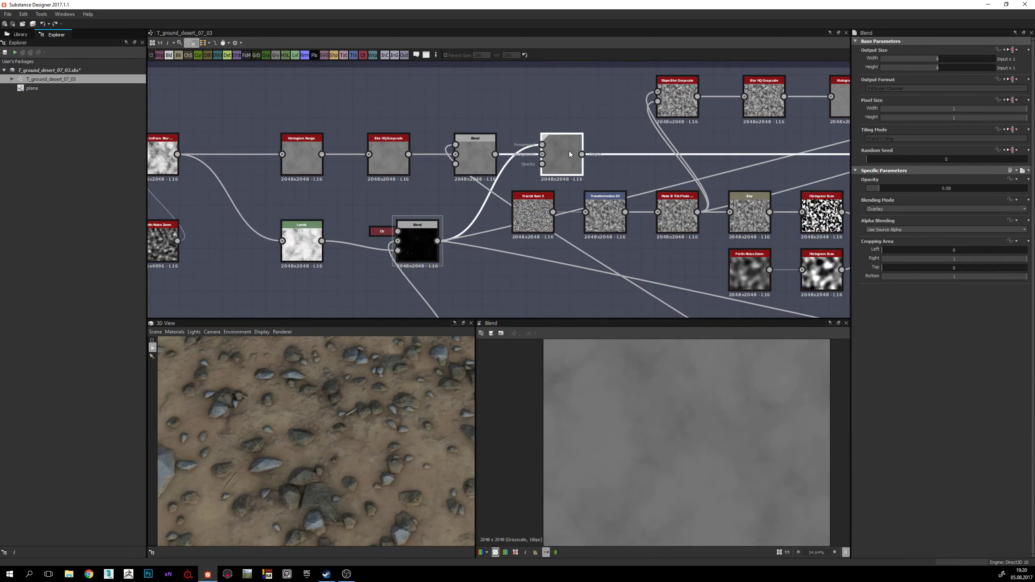
{"action": "middle_click_drag", "start_coordinate": [559, 218], "coordinate": [540, 220]}
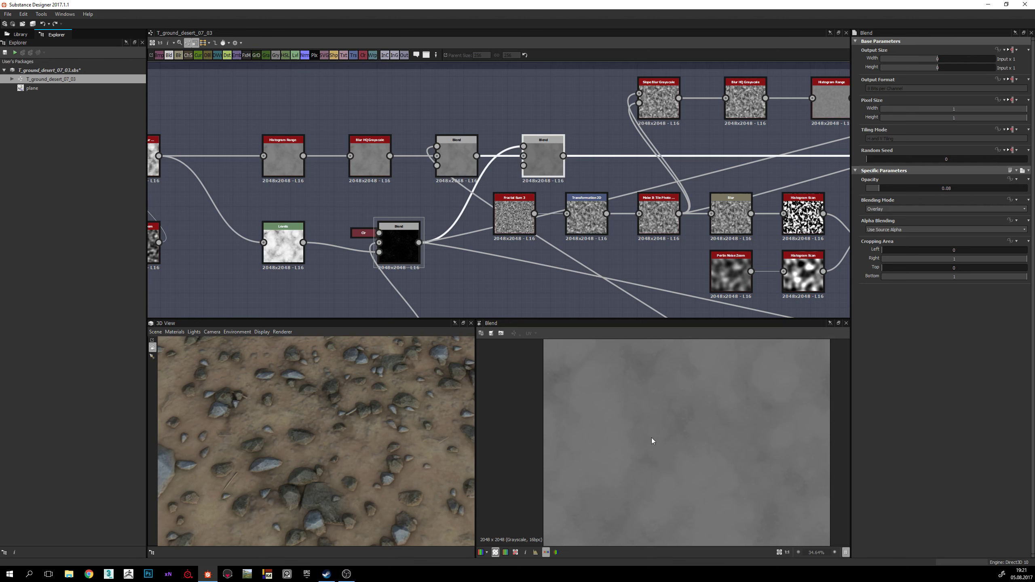
{"action": "left_click", "coordinate": [454, 152]}
{"action": "left_click", "coordinate": [555, 149]}
{"action": "scroll", "coordinate": [454, 193], "scroll_direction": "down", "scroll_amount": 4}
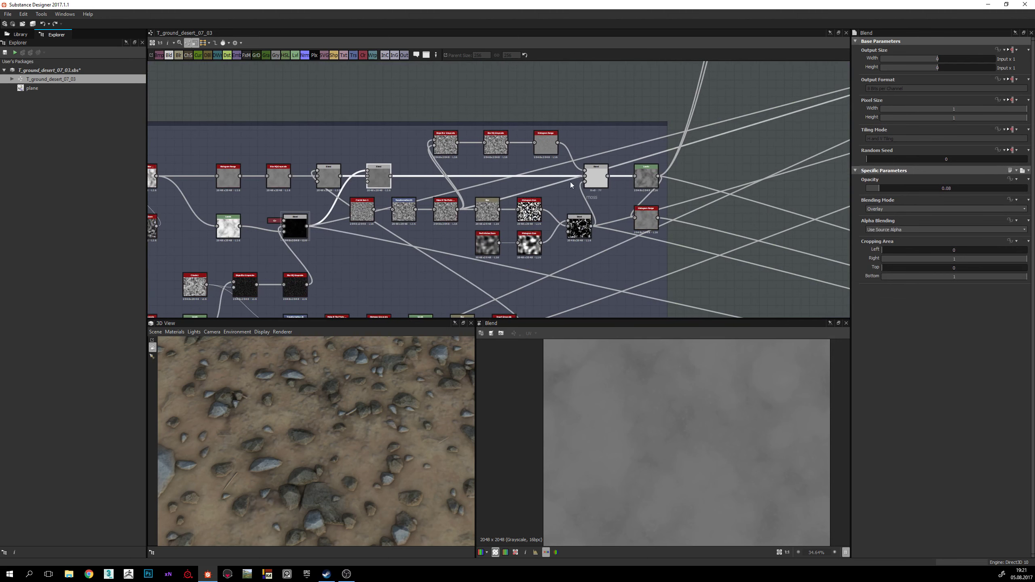
{"action": "left_click", "coordinate": [595, 176]}
{"action": "scroll", "coordinate": [699, 492], "scroll_direction": "up", "scroll_amount": 3}
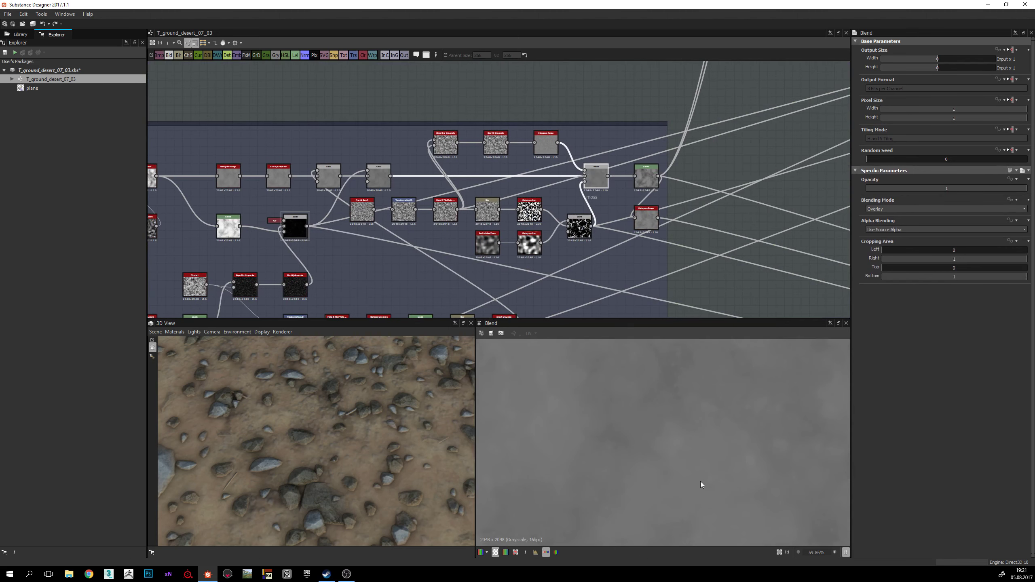
Step: Orbit the 3D view to study the rocky desert ground from several angles
{"action": "middle_click_drag", "start_coordinate": [345, 436], "coordinate": [343, 434]}
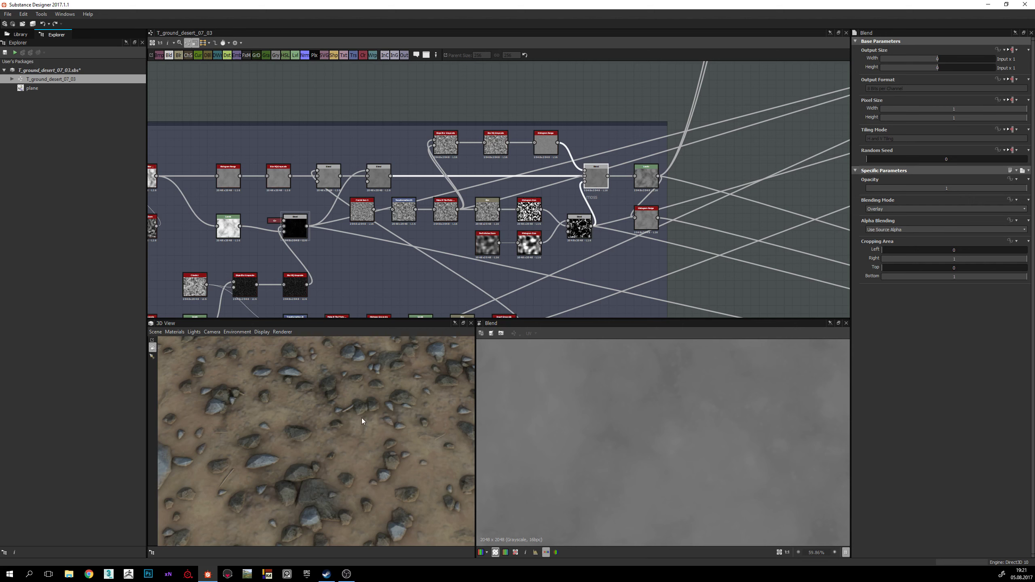
{"action": "left_click_drag", "start_coordinate": [362, 419], "coordinate": [377, 451]}
{"action": "left_click_drag", "start_coordinate": [355, 396], "coordinate": [326, 397]}
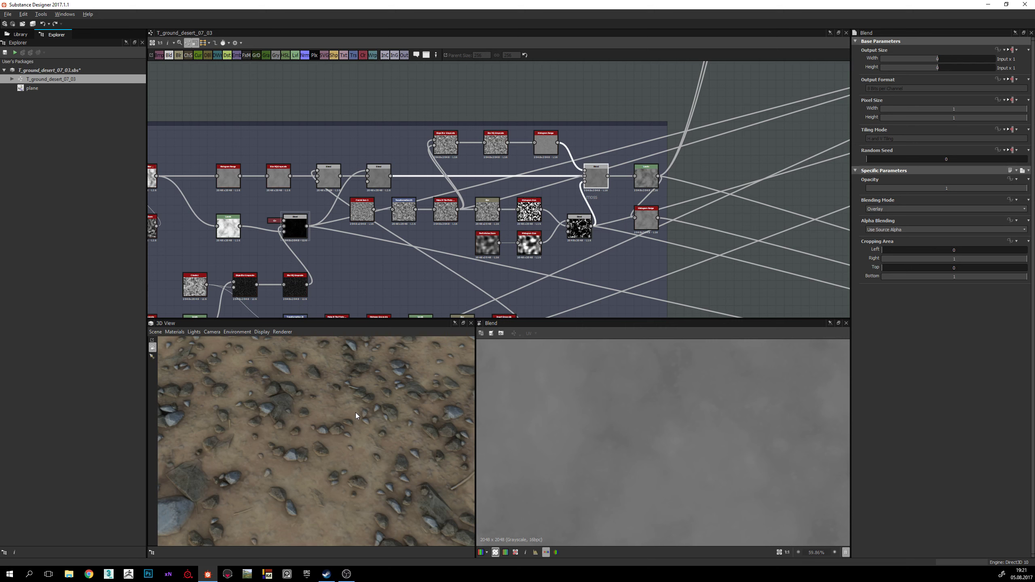
{"action": "left_click_drag", "start_coordinate": [344, 420], "coordinate": [360, 419]}
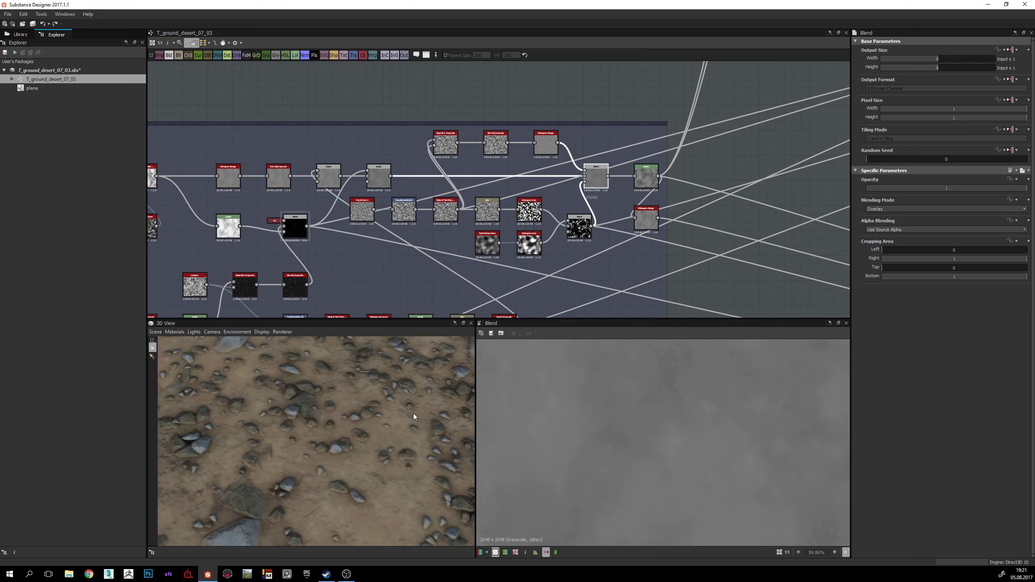
{"action": "mouse_move", "coordinate": [361, 425]}
{"action": "left_mouse_down"}
{"action": "mouse_move", "coordinate": [373, 425]}
{"action": "mouse_move", "coordinate": [332, 435]}
{"action": "mouse_move", "coordinate": [385, 441]}
{"action": "mouse_move", "coordinate": [363, 433]}
{"action": "mouse_move", "coordinate": [375, 421]}
{"action": "left_mouse_up"}
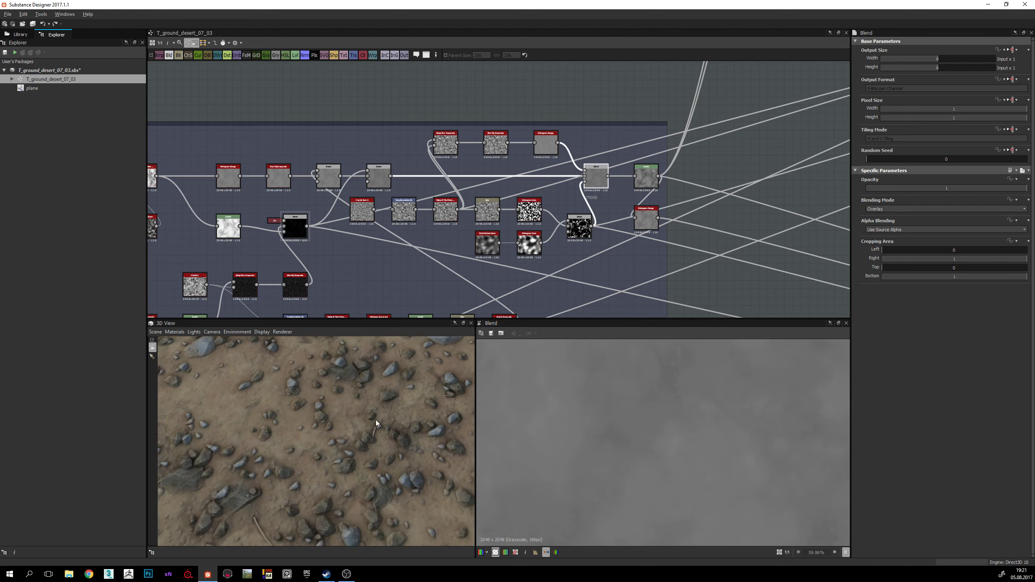
{"action": "scroll", "coordinate": [570, 153], "scroll_direction": "up", "scroll_amount": 4}
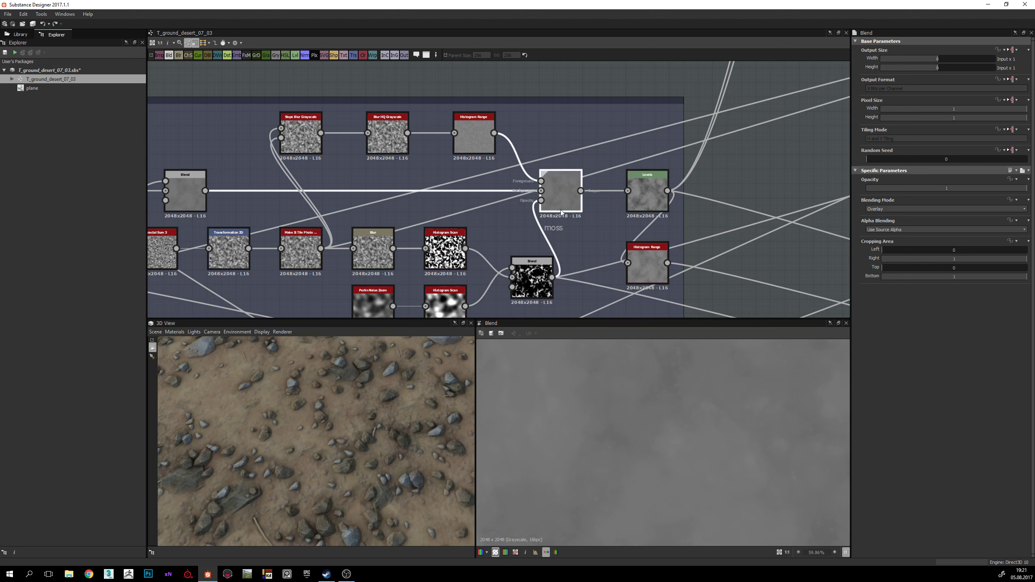
Step: Show the Levels node after the moss Blend, with its histogram and higher-contrast grey cloudy map
{"action": "left_click_drag", "start_coordinate": [342, 440], "coordinate": [351, 431]}
{"action": "mouse_move", "coordinate": [558, 194]}
{"action": "left_mouse_down"}
{"action": "mouse_move", "coordinate": [558, 224]}
{"action": "mouse_move", "coordinate": [563, 180]}
{"action": "mouse_move", "coordinate": [555, 232]}
{"action": "mouse_move", "coordinate": [555, 191]}
{"action": "left_mouse_up"}
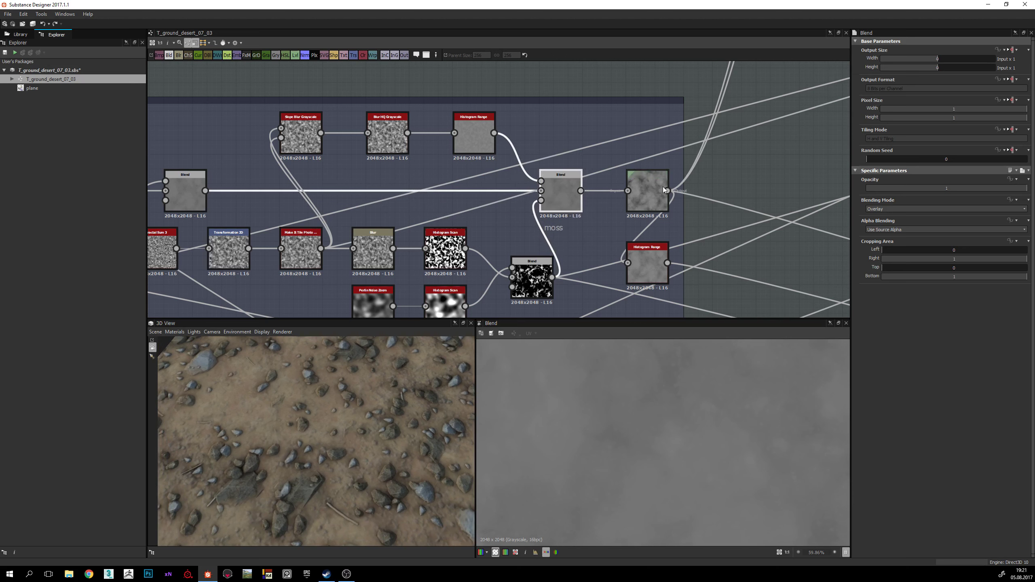
{"action": "double_click", "coordinate": [652, 187]}
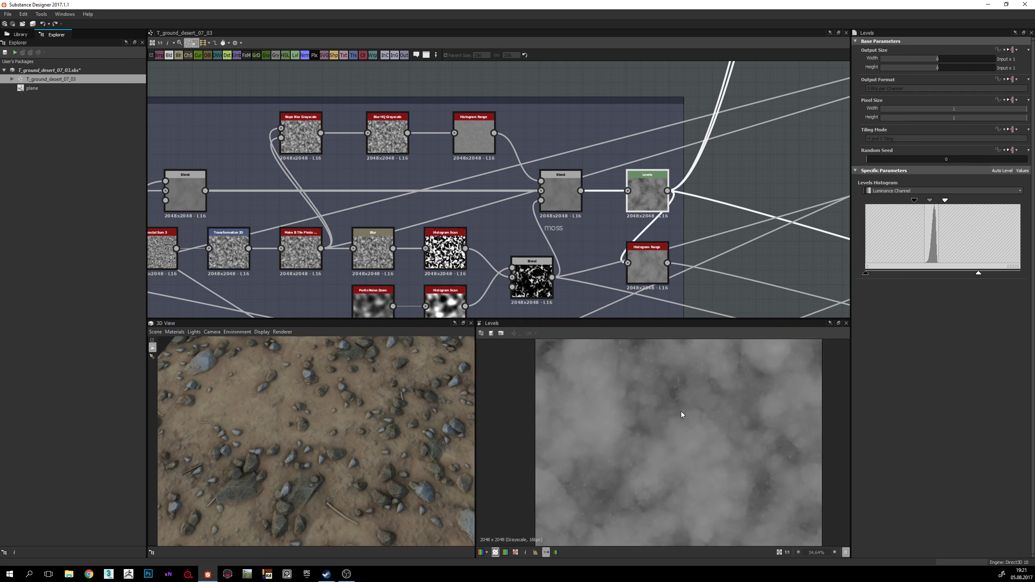
{"action": "scroll", "coordinate": [668, 398], "scroll_direction": "up", "scroll_amount": 2}
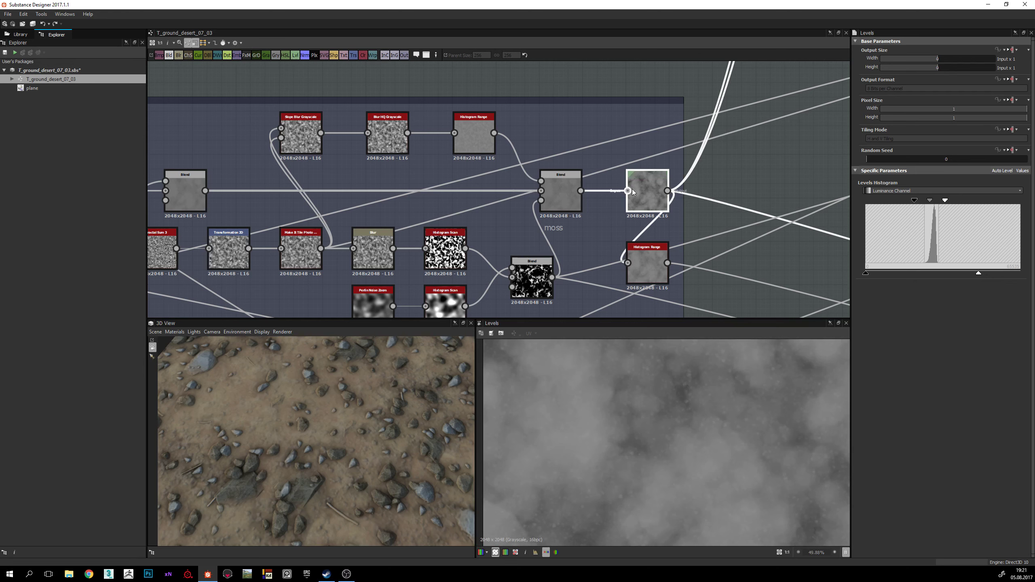
{"action": "scroll", "coordinate": [633, 189], "scroll_direction": "down", "scroll_amount": 4}
Step: Zoom the graph out to an overview of the ground, barks, normal and rough frames
{"action": "middle_click_drag", "start_coordinate": [514, 232], "coordinate": [750, 98]}
{"action": "scroll", "coordinate": [677, 158], "scroll_direction": "down", "scroll_amount": 4}
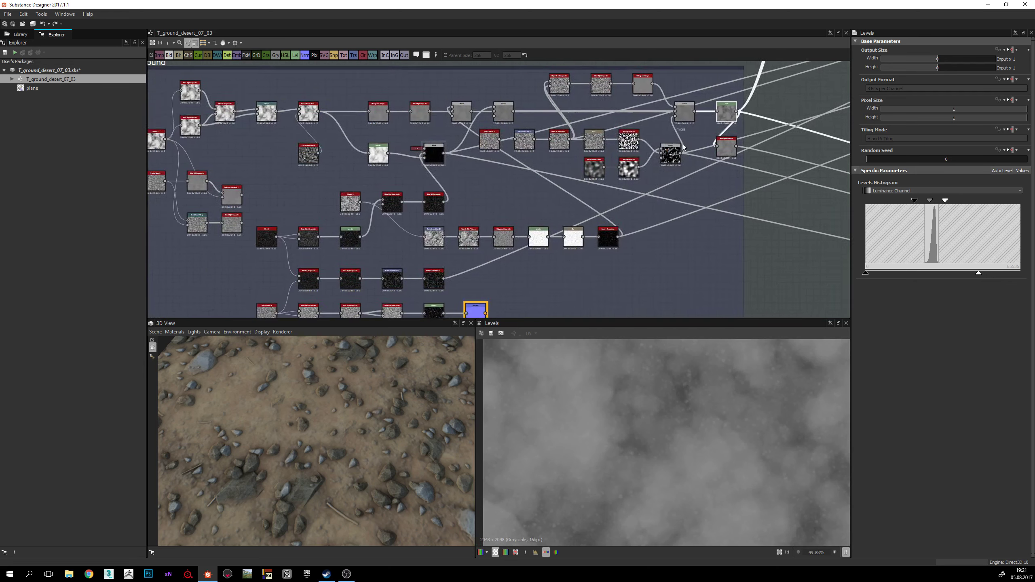
{"action": "middle_click_drag", "start_coordinate": [624, 180], "coordinate": [607, 200]}
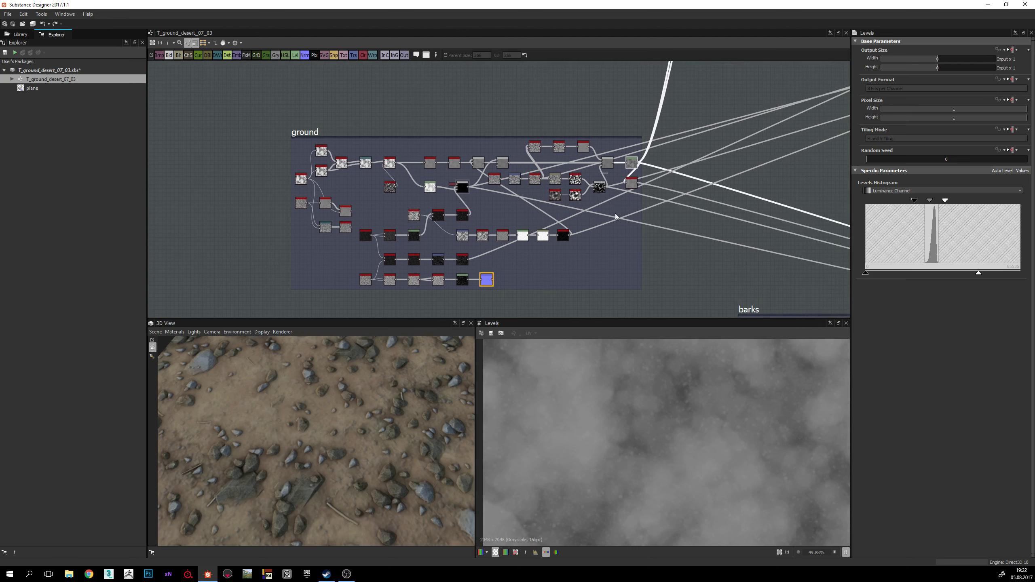
{"action": "middle_click_drag", "start_coordinate": [396, 214], "coordinate": [402, 219]}
{"action": "middle_click_drag", "start_coordinate": [355, 177], "coordinate": [334, 156]}
{"action": "middle_click_drag", "start_coordinate": [478, 180], "coordinate": [449, 190]}
{"action": "middle_click_drag", "start_coordinate": [639, 225], "coordinate": [605, 219]}
{"action": "scroll", "coordinate": [605, 219], "scroll_direction": "down", "scroll_amount": 5}
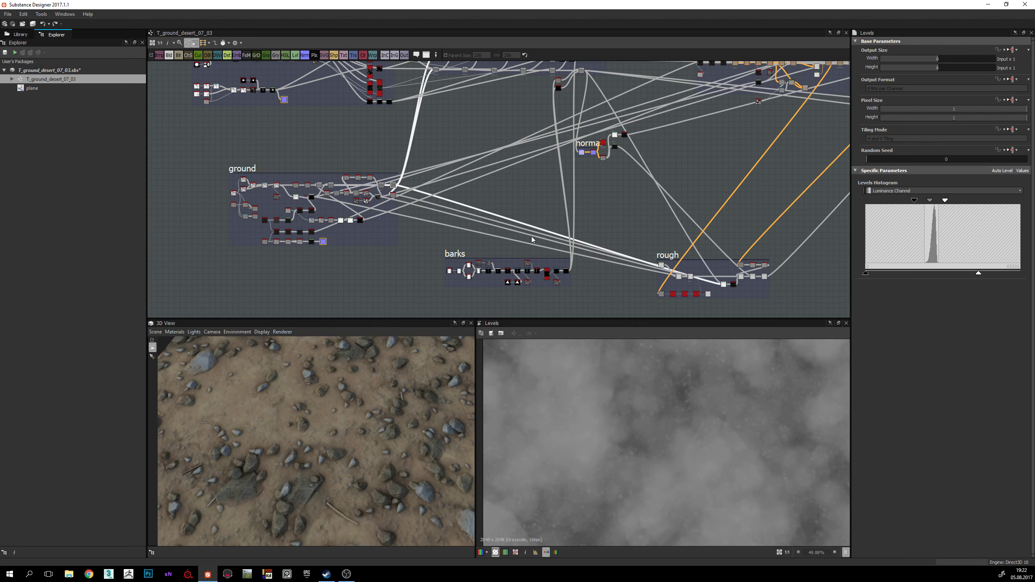
{"action": "mouse_move", "coordinate": [531, 213]}
{"action": "middle_mouse_down"}
{"action": "mouse_move", "coordinate": [529, 224]}
{"action": "mouse_move", "coordinate": [535, 204]}
{"action": "middle_mouse_up"}
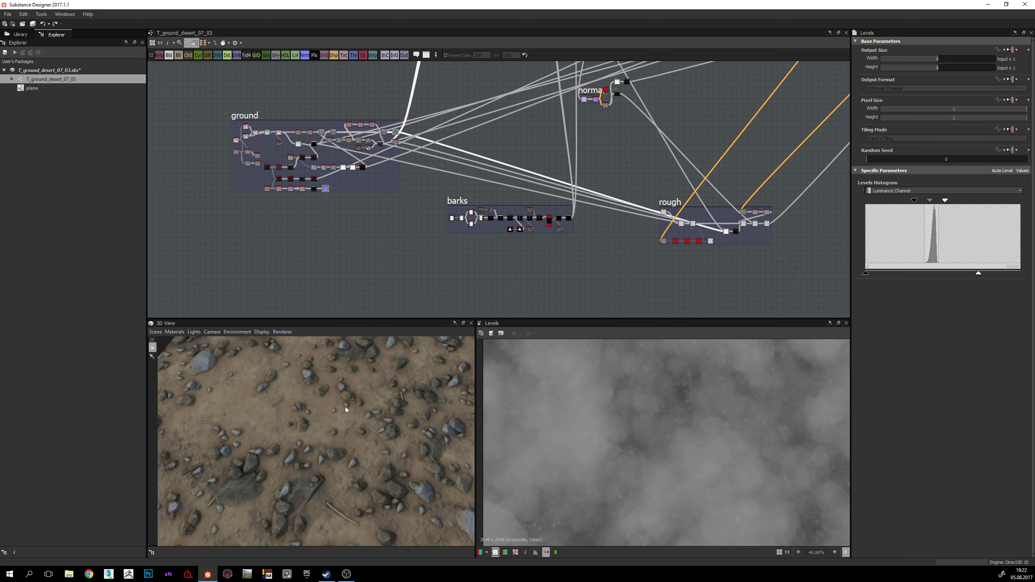
Step: Orbit the 3D view to examine the rocky desert ground material from new angles
{"action": "left_click_drag", "start_coordinate": [345, 407], "coordinate": [384, 410]}
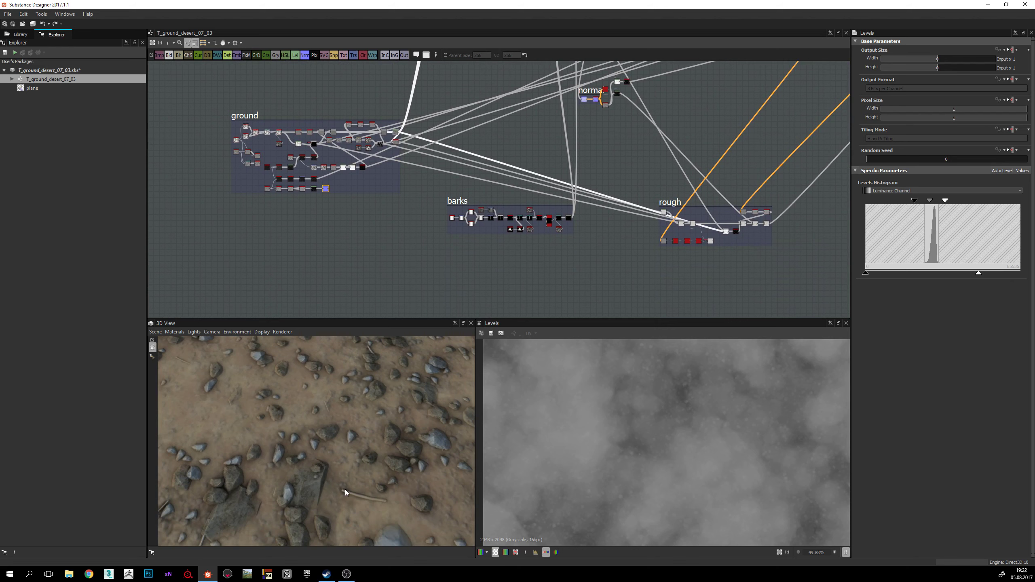
{"action": "middle_click_drag", "start_coordinate": [328, 467], "coordinate": [313, 453]}
{"action": "left_click_drag", "start_coordinate": [326, 472], "coordinate": [342, 457]}
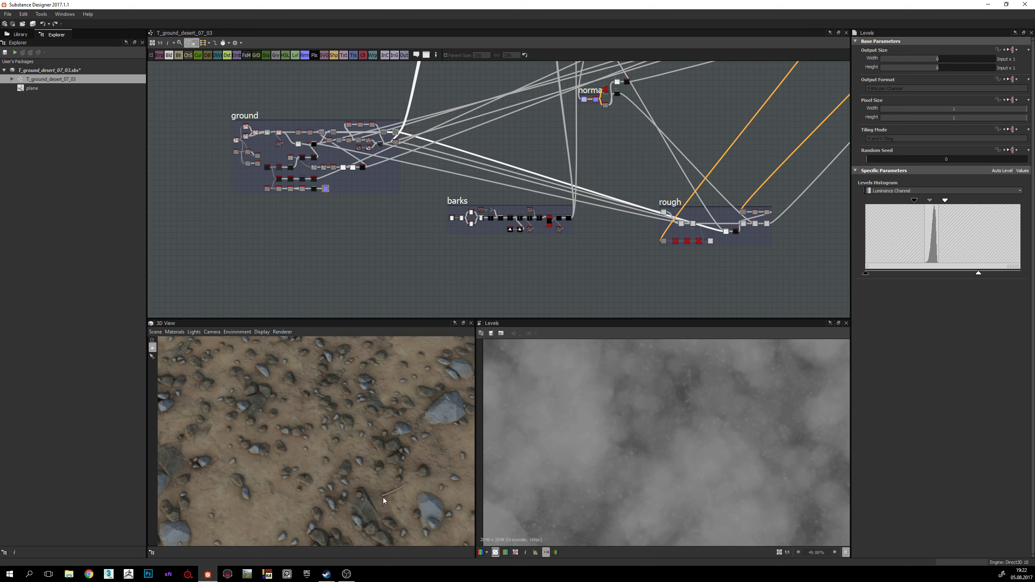
{"action": "left_click_drag", "start_coordinate": [394, 480], "coordinate": [379, 497]}
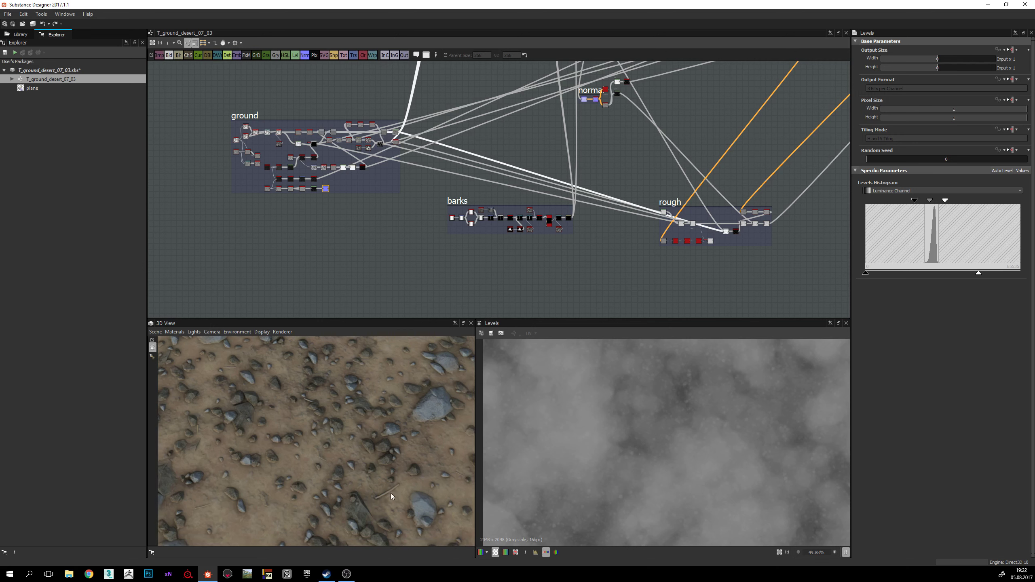
{"action": "left_click_drag", "start_coordinate": [390, 467], "coordinate": [388, 464]}
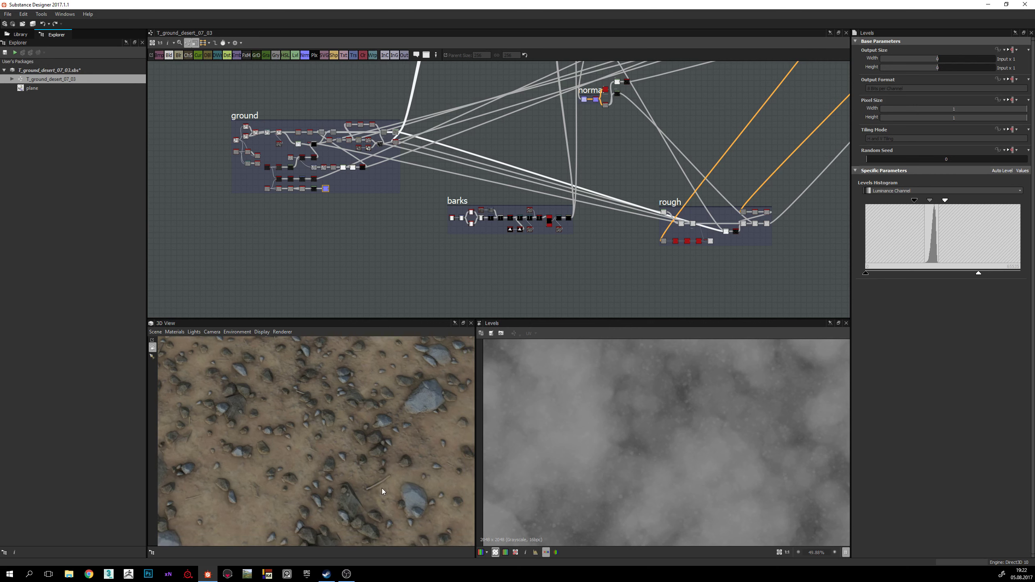
{"action": "left_click_drag", "start_coordinate": [377, 488], "coordinate": [347, 437]}
Step: In the barks frame, preview Gradient Linear 2, then its Transformation 2D's centre-bright vertical gradient
{"action": "scroll", "coordinate": [481, 243], "scroll_direction": "up", "scroll_amount": 5}
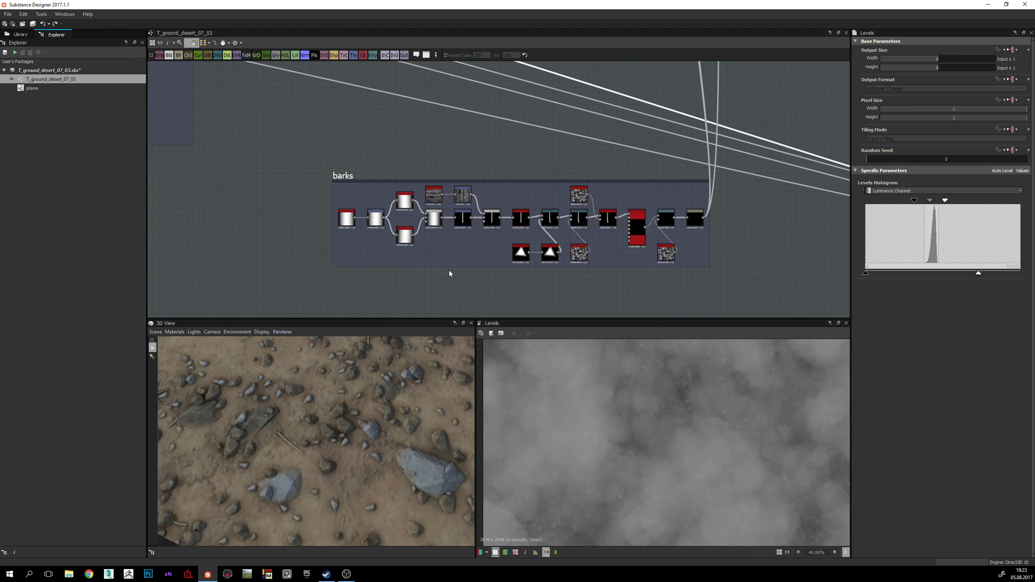
{"action": "double_click", "coordinate": [347, 218]}
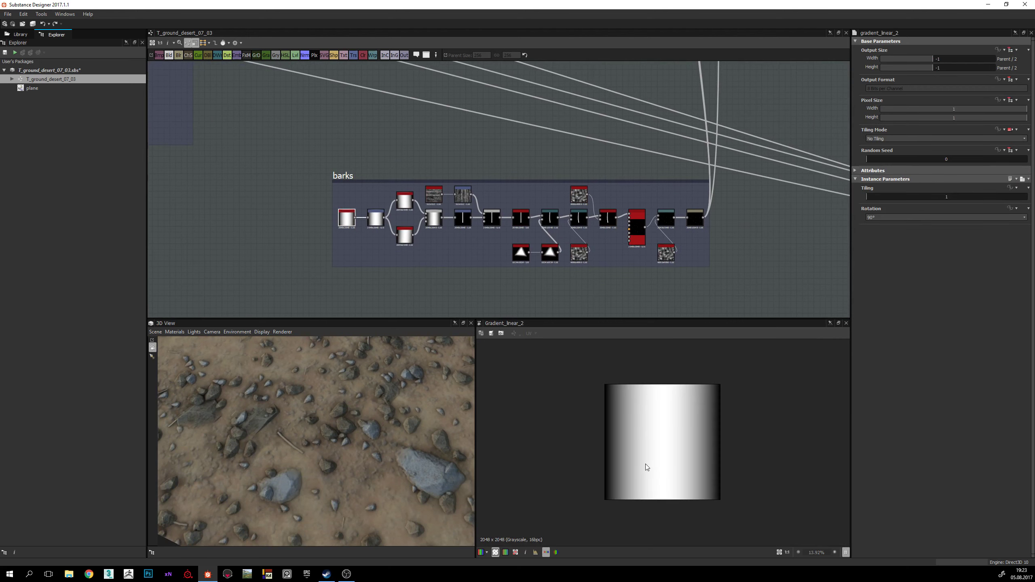
{"action": "middle_click_drag", "start_coordinate": [409, 252], "coordinate": [379, 244]}
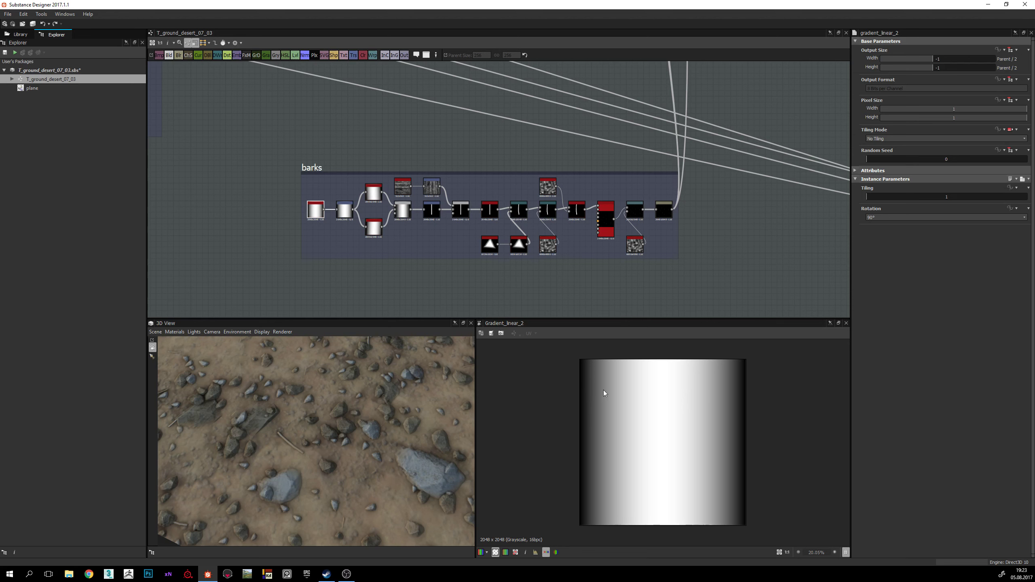
{"action": "scroll", "coordinate": [344, 236], "scroll_direction": "up", "scroll_amount": 3}
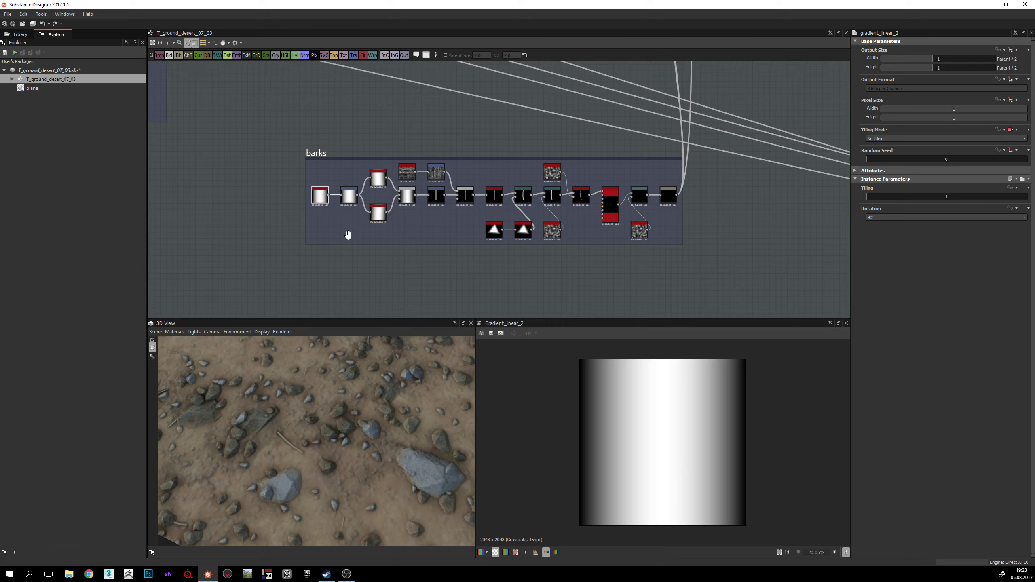
{"action": "scroll", "coordinate": [345, 224], "scroll_direction": "up", "scroll_amount": 2}
{"action": "left_click", "coordinate": [338, 240]}
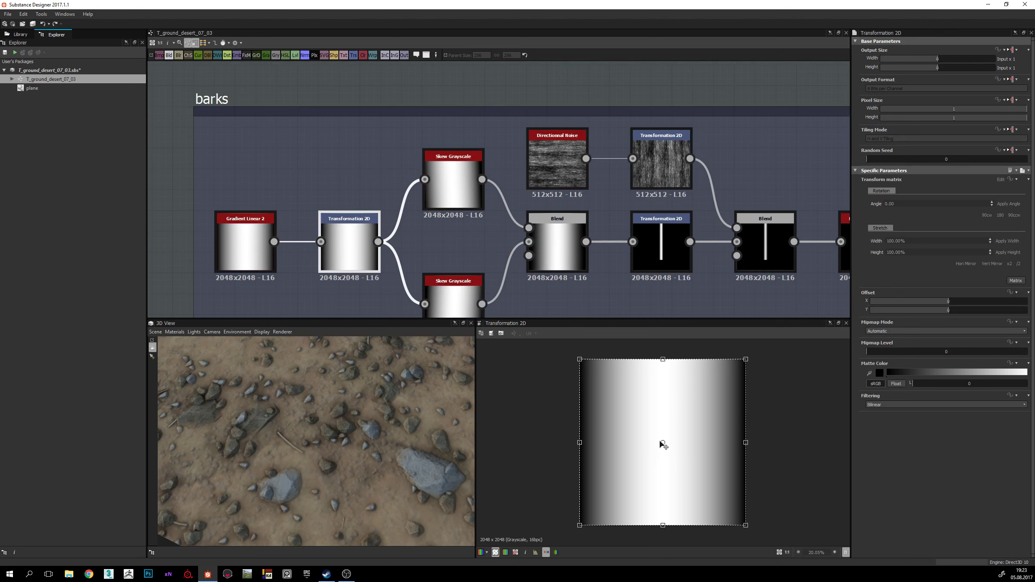
Step: Inspect the settings of the upper and lower Skew Grayscale nodes
{"action": "middle_click_drag", "start_coordinate": [428, 218], "coordinate": [392, 178]}
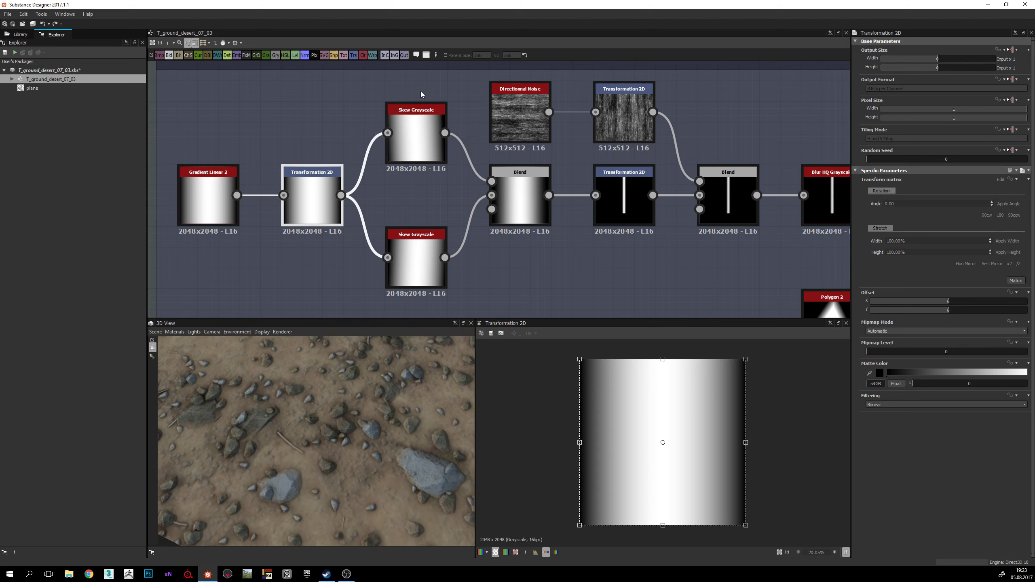
{"action": "left_click", "coordinate": [419, 132]}
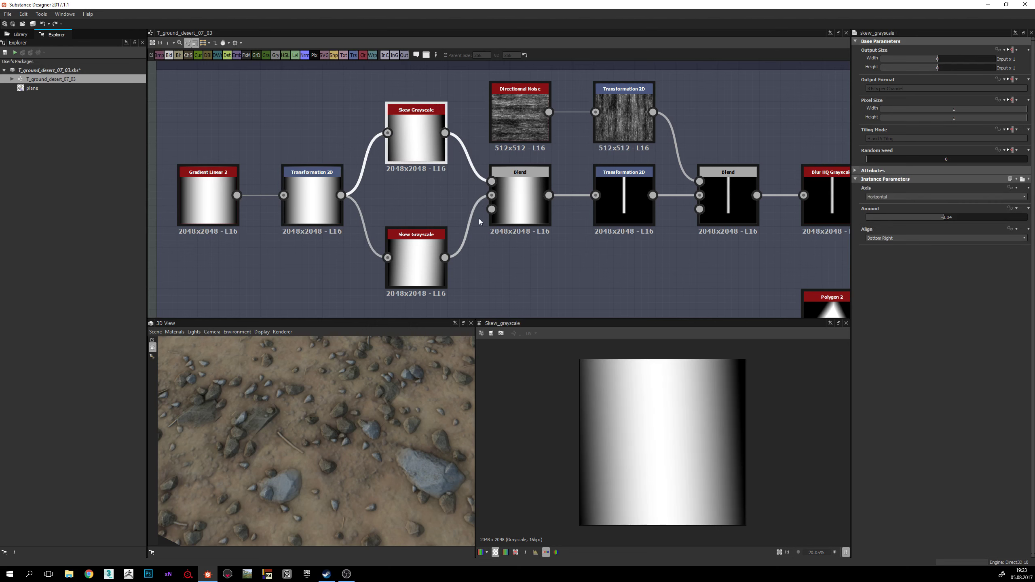
{"action": "left_click", "coordinate": [421, 264]}
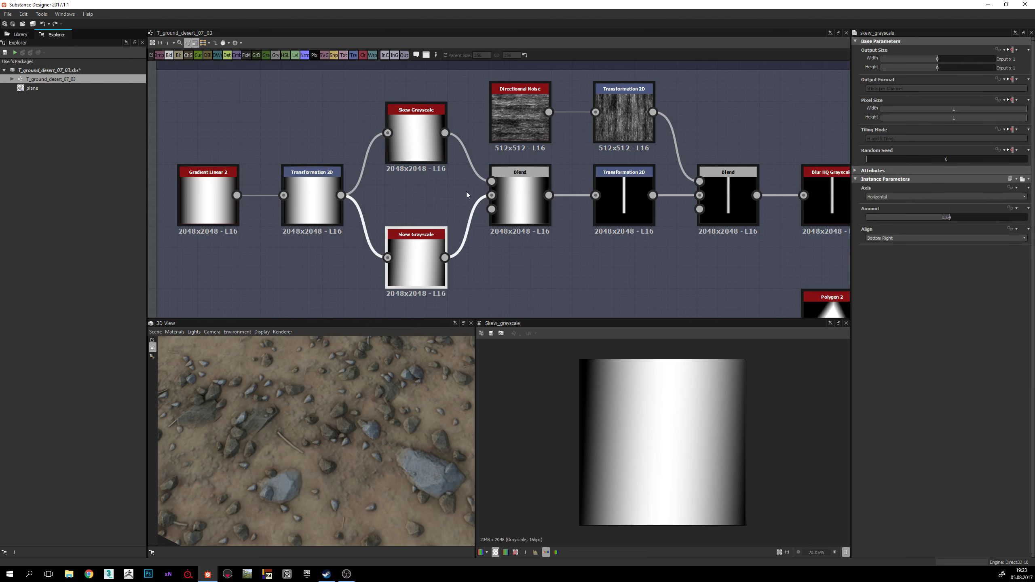
Step: Check the Multiply Blend settings, then preview the Transformation 2D's thin white vertical line
{"action": "middle_click_drag", "start_coordinate": [525, 269], "coordinate": [513, 269]}
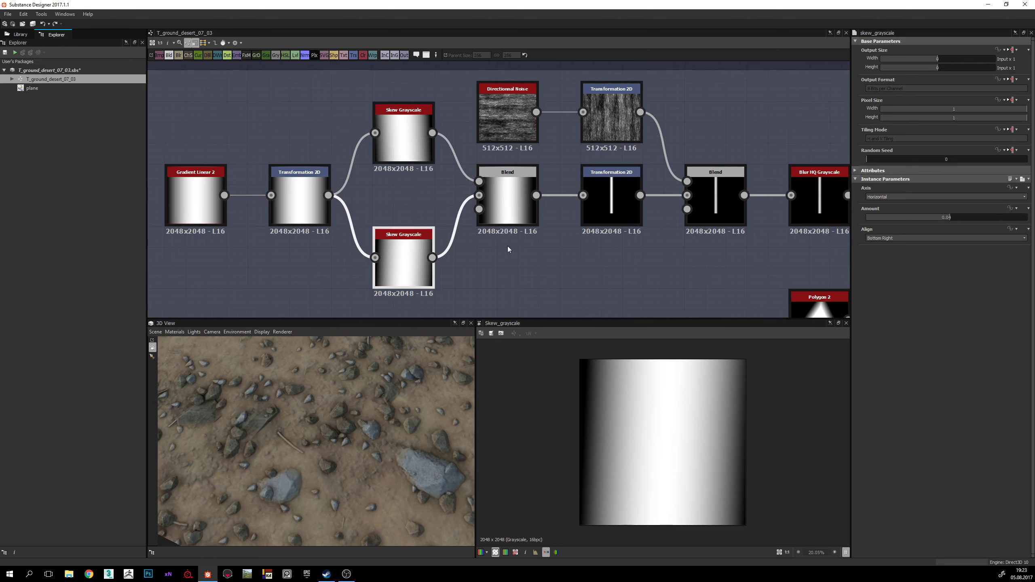
{"action": "left_click", "coordinate": [509, 200]}
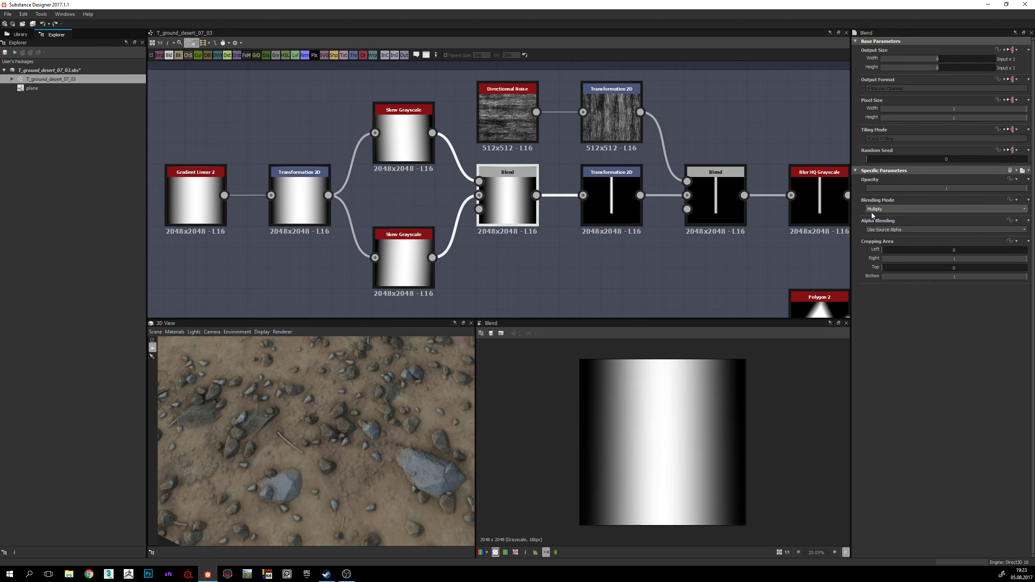
{"action": "scroll", "coordinate": [640, 413], "scroll_direction": "down", "scroll_amount": 2}
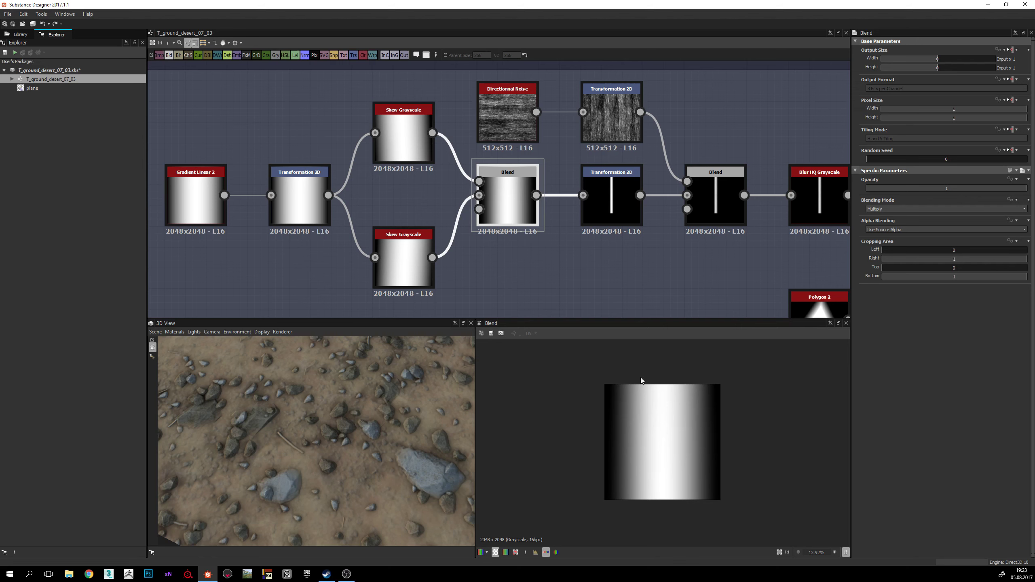
{"action": "scroll", "coordinate": [653, 394], "scroll_direction": "up", "scroll_amount": 2}
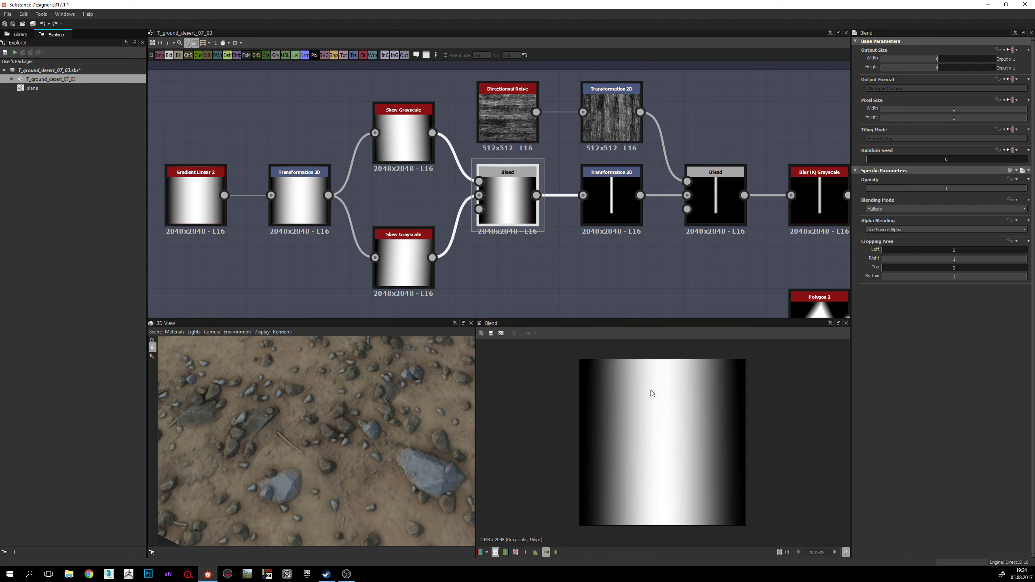
{"action": "scroll", "coordinate": [644, 394], "scroll_direction": "down", "scroll_amount": 1}
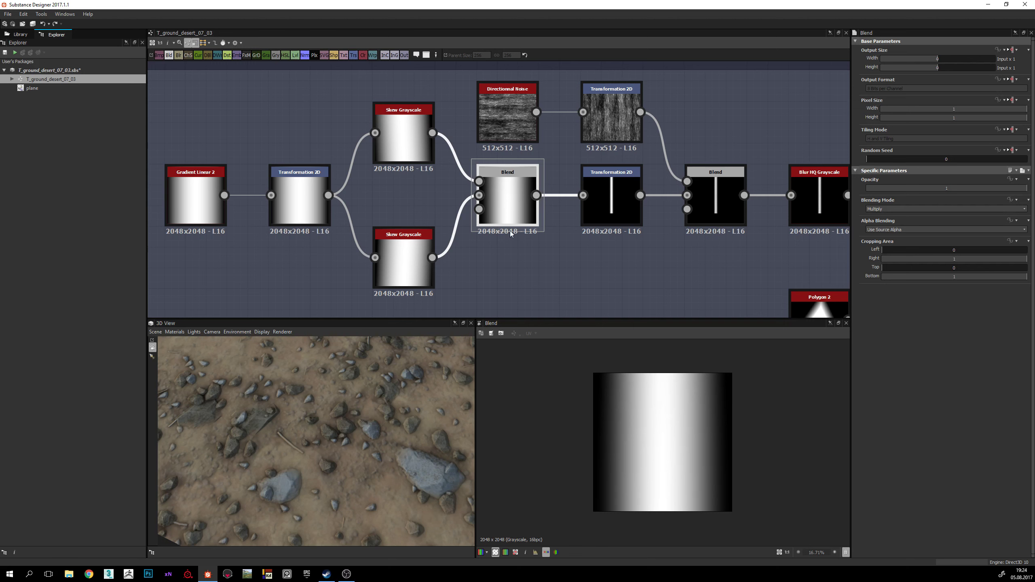
{"action": "middle_click_drag", "start_coordinate": [620, 188], "coordinate": [521, 213]}
{"action": "left_click", "coordinate": [520, 214]}
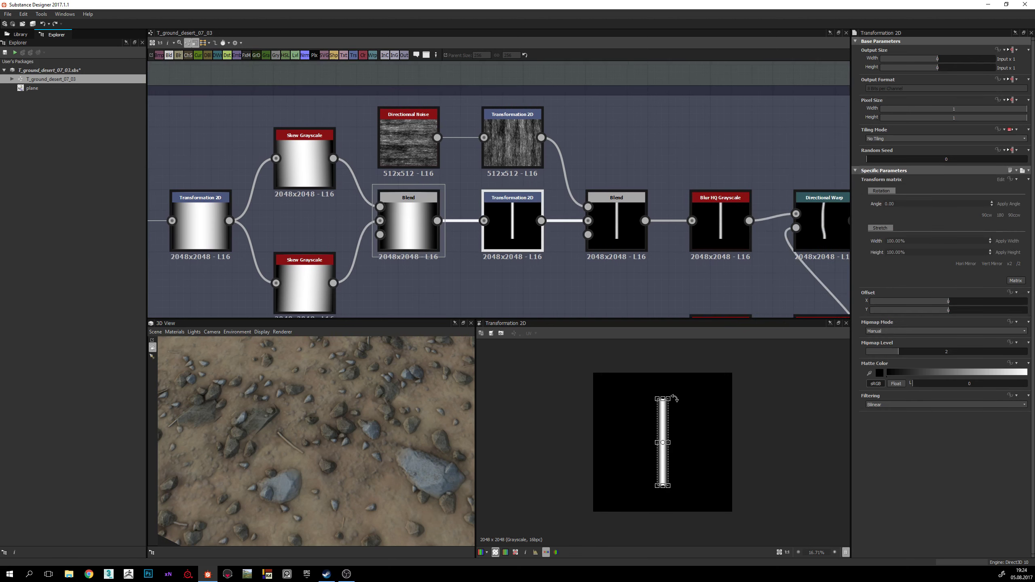
Step: Select the second Blend node (Min Darker, opacity 0.2) mixing bark noise into the line
{"action": "scroll", "coordinate": [703, 415], "scroll_direction": "up", "scroll_amount": 2}
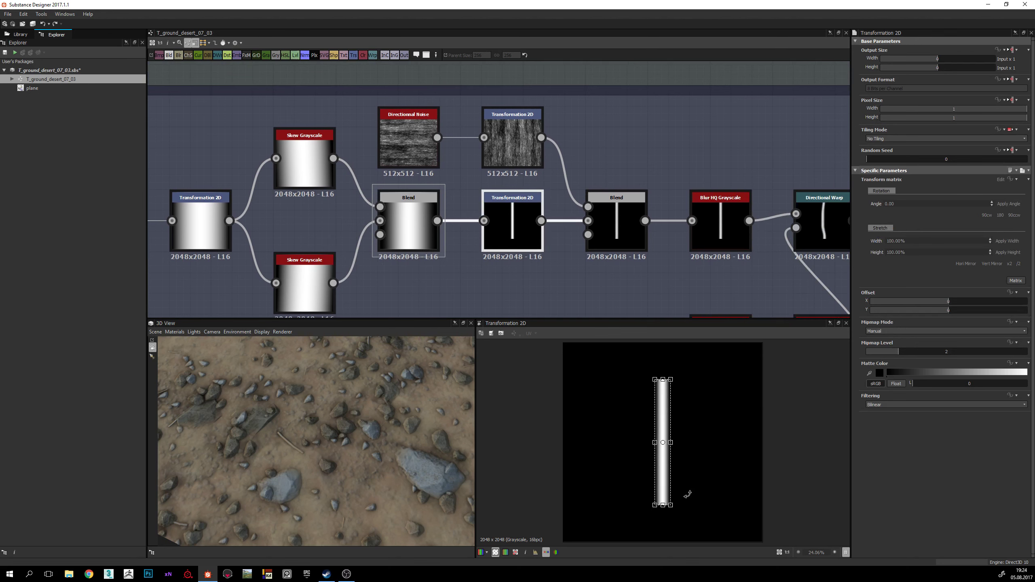
{"action": "middle_click_drag", "start_coordinate": [560, 205], "coordinate": [450, 190]}
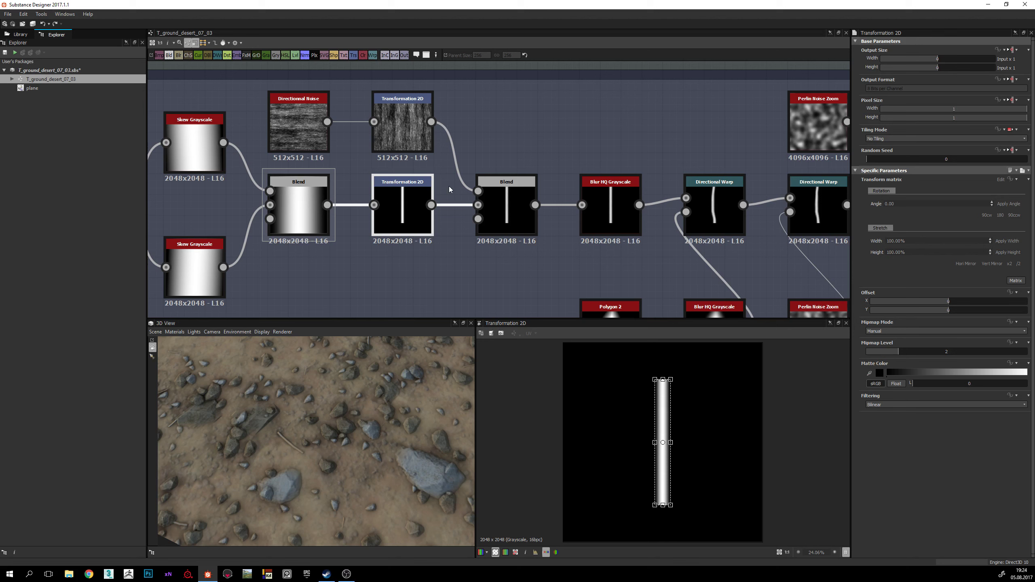
{"action": "left_click", "coordinate": [506, 194]}
{"action": "middle_click_drag", "start_coordinate": [331, 136], "coordinate": [390, 160]}
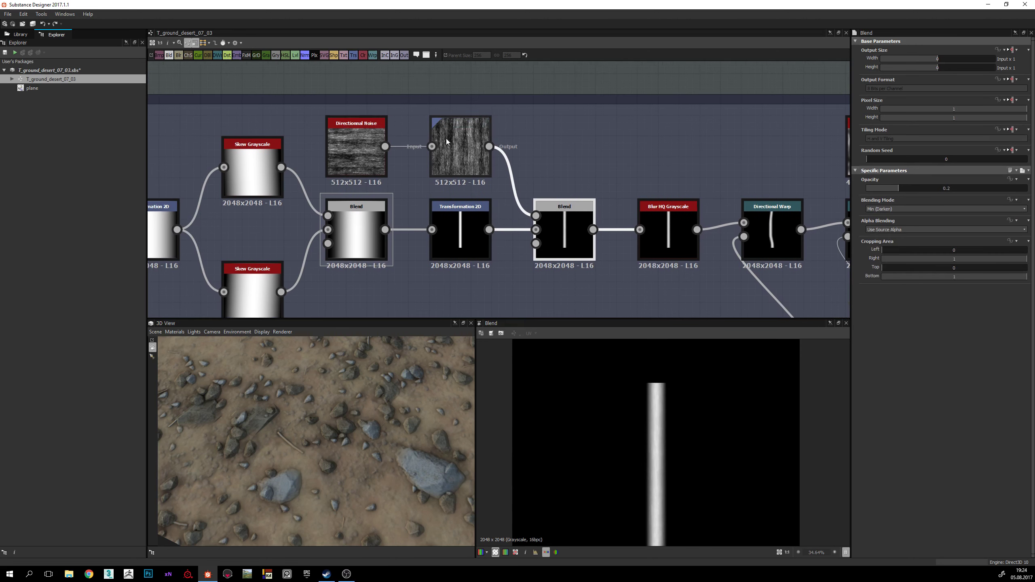
{"action": "middle_click_drag", "start_coordinate": [484, 150], "coordinate": [439, 83]}
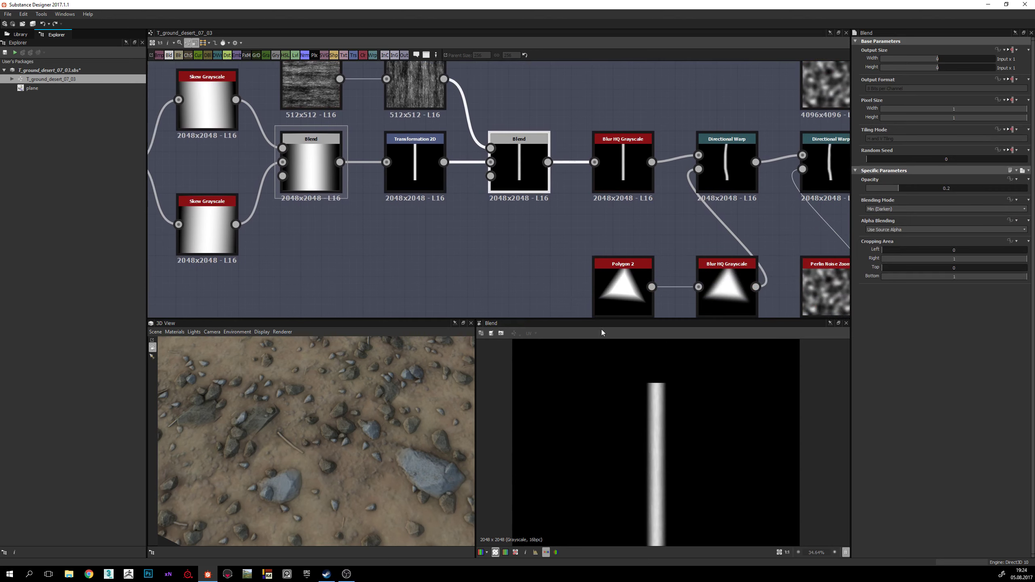
{"action": "scroll", "coordinate": [661, 448], "scroll_direction": "up", "scroll_amount": 3}
{"action": "scroll", "coordinate": [657, 406], "scroll_direction": "up", "scroll_amount": 2}
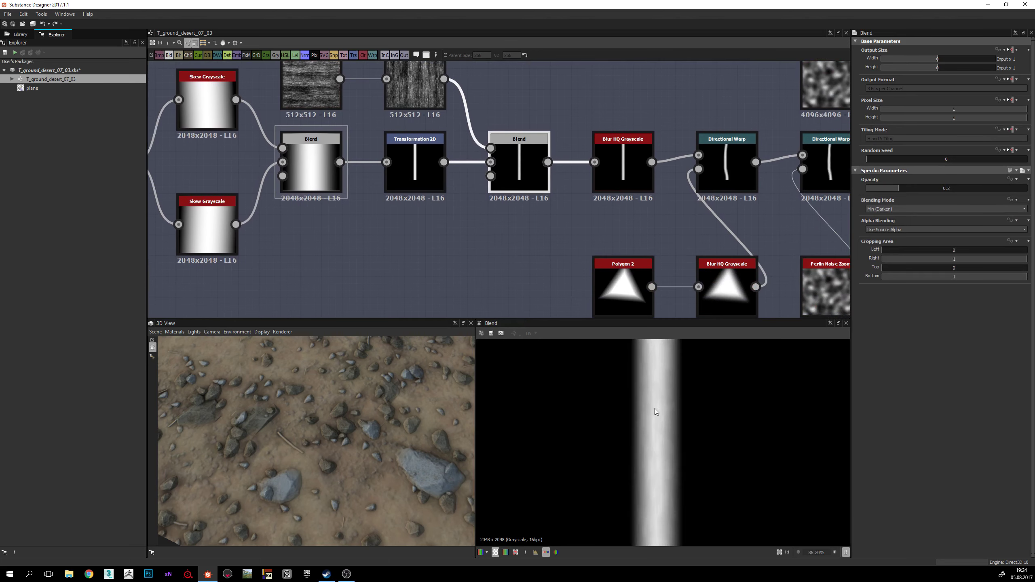
{"action": "left_click", "coordinate": [512, 166]}
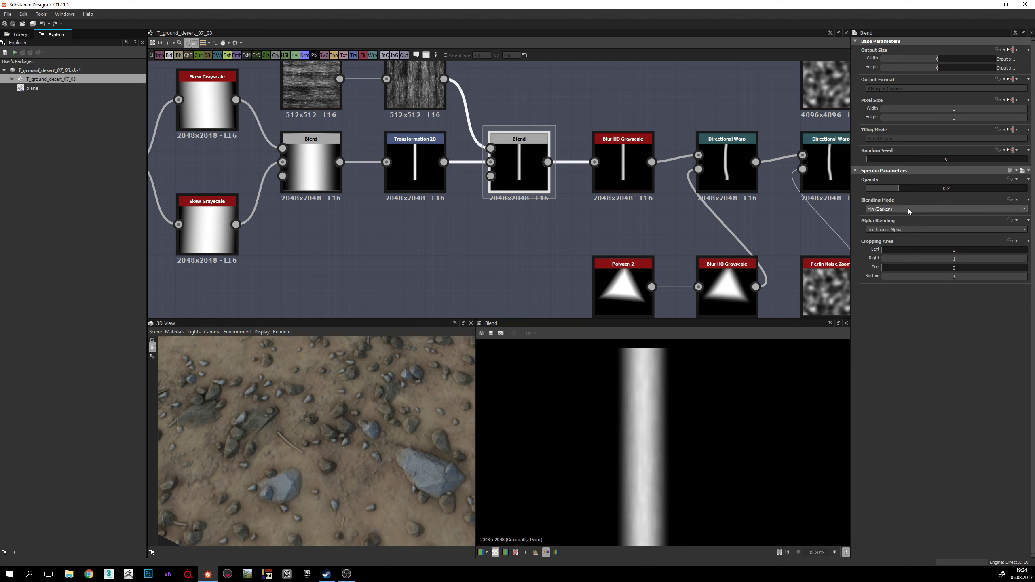
Step: Zoom the 2D view to check the faint noise, then preview Blur HQ Grayscale at intensity 0.8
{"action": "scroll", "coordinate": [617, 404], "scroll_direction": "down", "scroll_amount": 3}
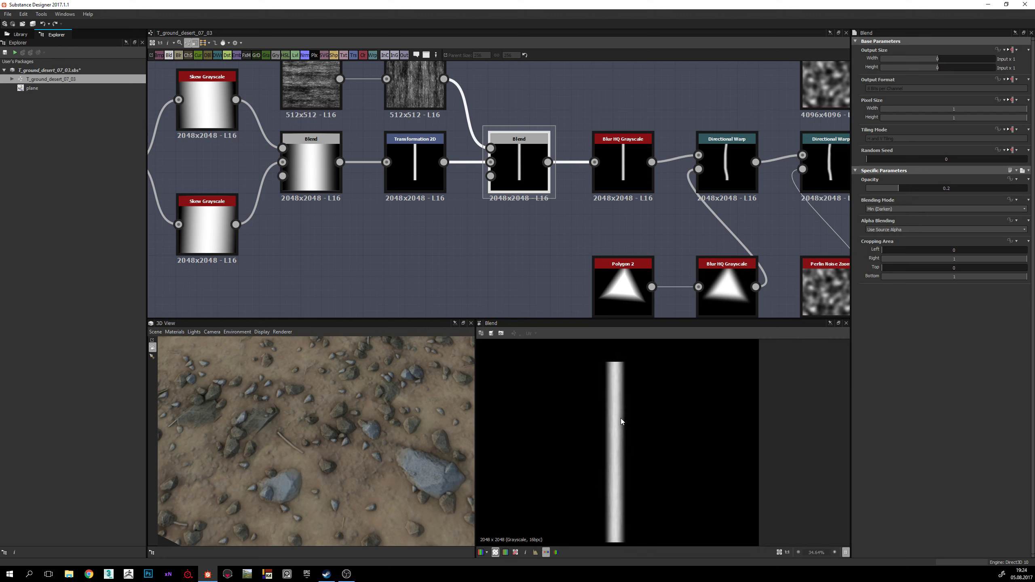
{"action": "middle_click_drag", "start_coordinate": [623, 441], "coordinate": [609, 404]}
{"action": "scroll", "coordinate": [607, 424], "scroll_direction": "down", "scroll_amount": 2}
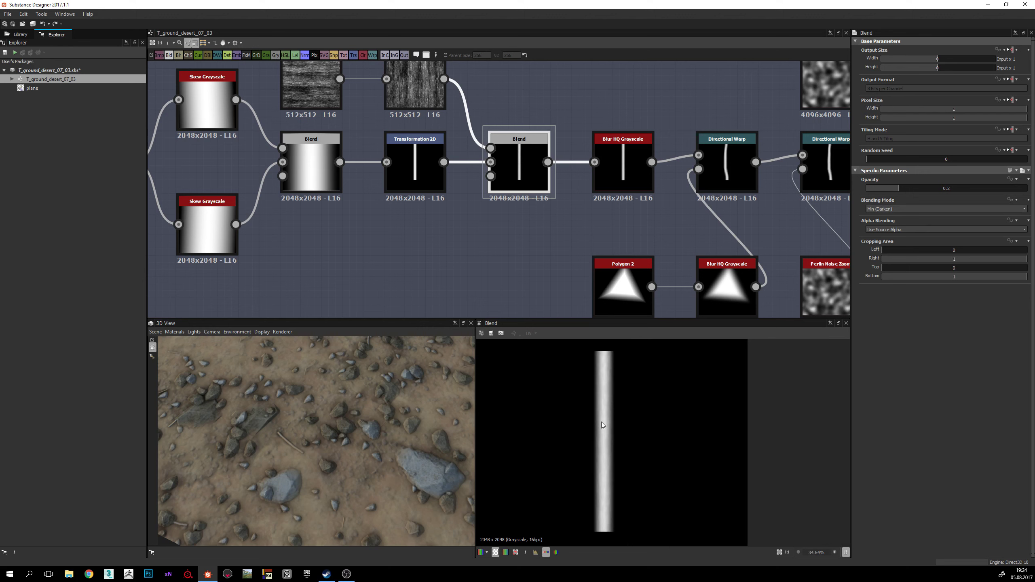
{"action": "scroll", "coordinate": [603, 421], "scroll_direction": "up", "scroll_amount": 4}
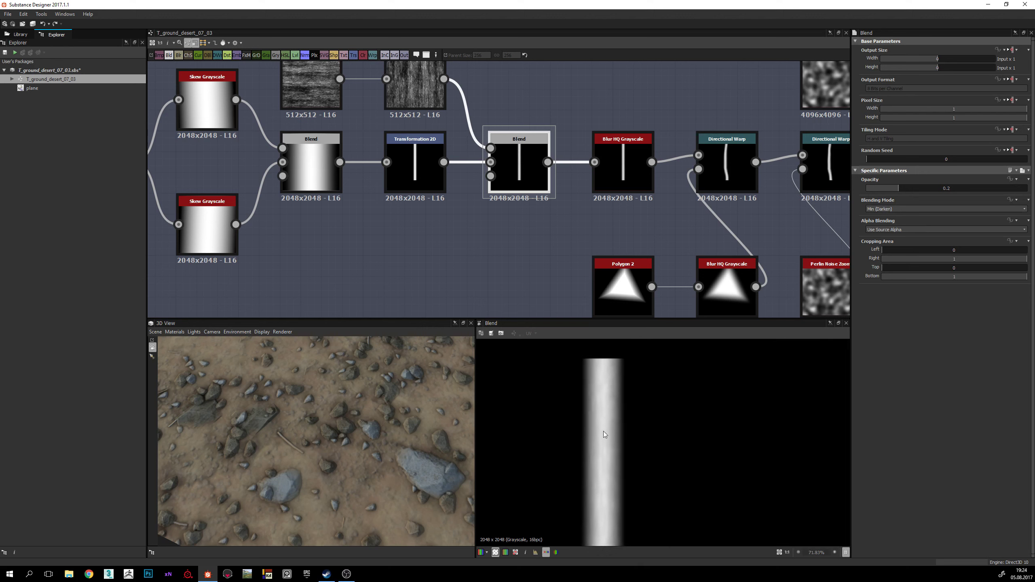
{"action": "scroll", "coordinate": [601, 424], "scroll_direction": "down", "scroll_amount": 4}
{"action": "scroll", "coordinate": [599, 410], "scroll_direction": "up", "scroll_amount": 1}
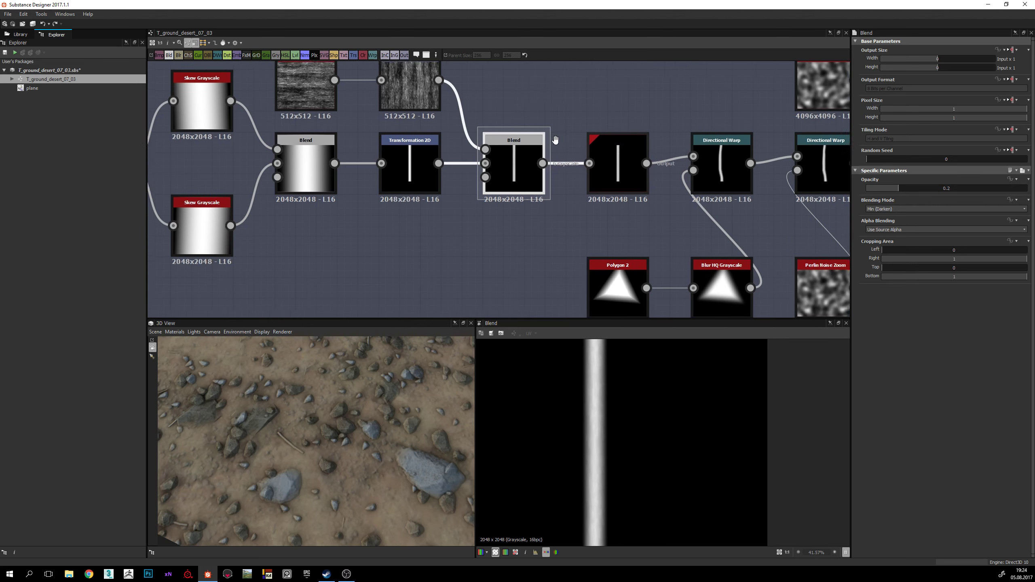
{"action": "middle_click_drag", "start_coordinate": [637, 104], "coordinate": [564, 105]}
{"action": "left_click", "coordinate": [560, 153]}
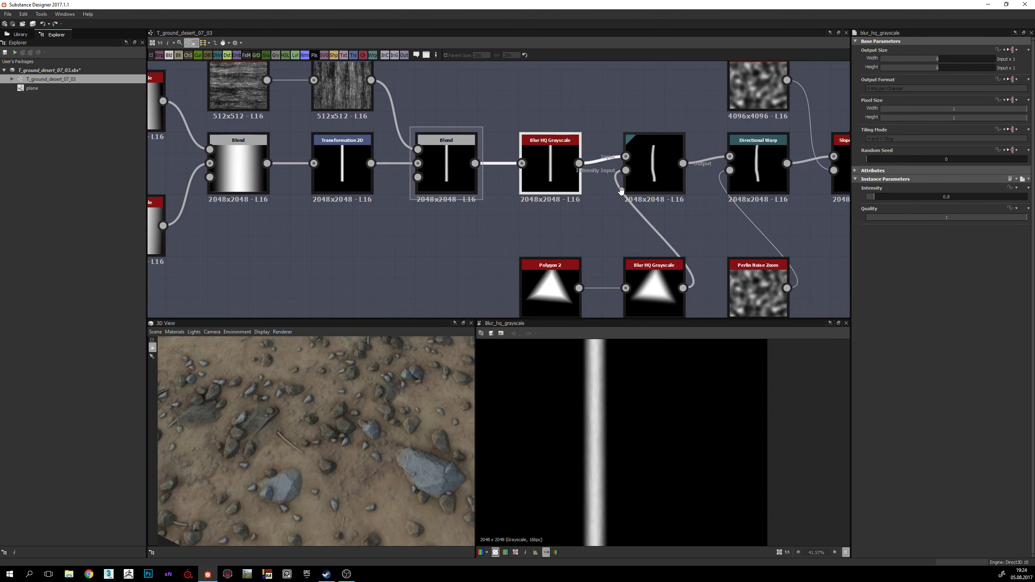
Step: Inspect the Directional Warp node that bends the line
{"action": "middle_click_drag", "start_coordinate": [642, 193], "coordinate": [500, 199]}
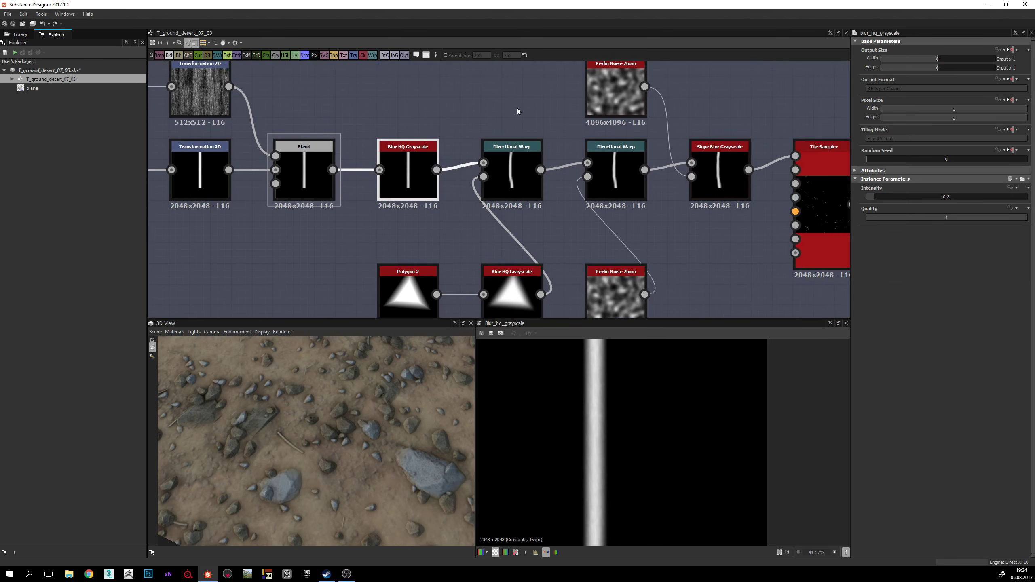
{"action": "left_click", "coordinate": [515, 169]}
{"action": "scroll", "coordinate": [624, 419], "scroll_direction": "down", "scroll_amount": 3}
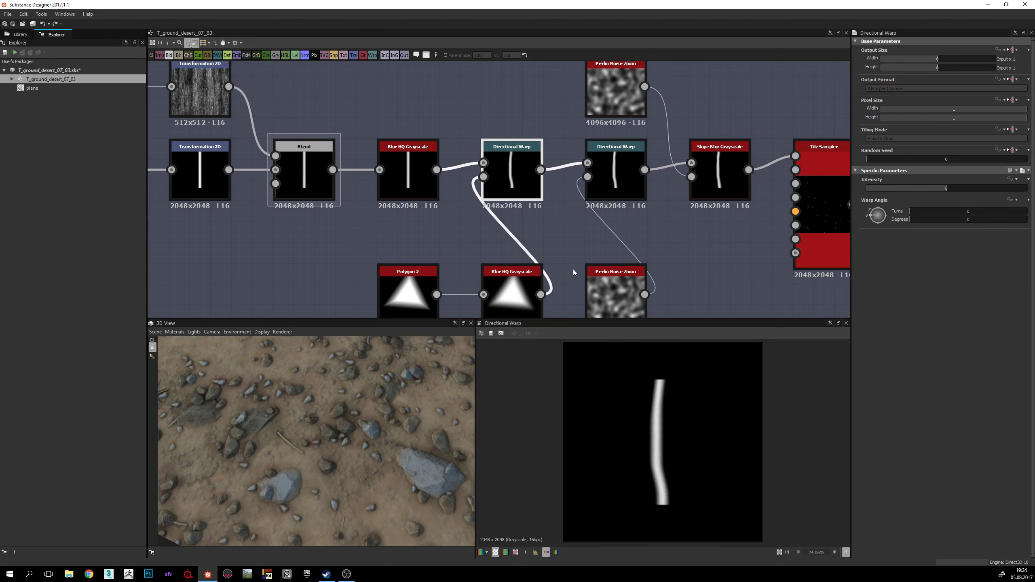
Step: Check the Polygon 2 triangle settings and preview its blurred triangle output
{"action": "middle_click_drag", "start_coordinate": [542, 182], "coordinate": [530, 103]}
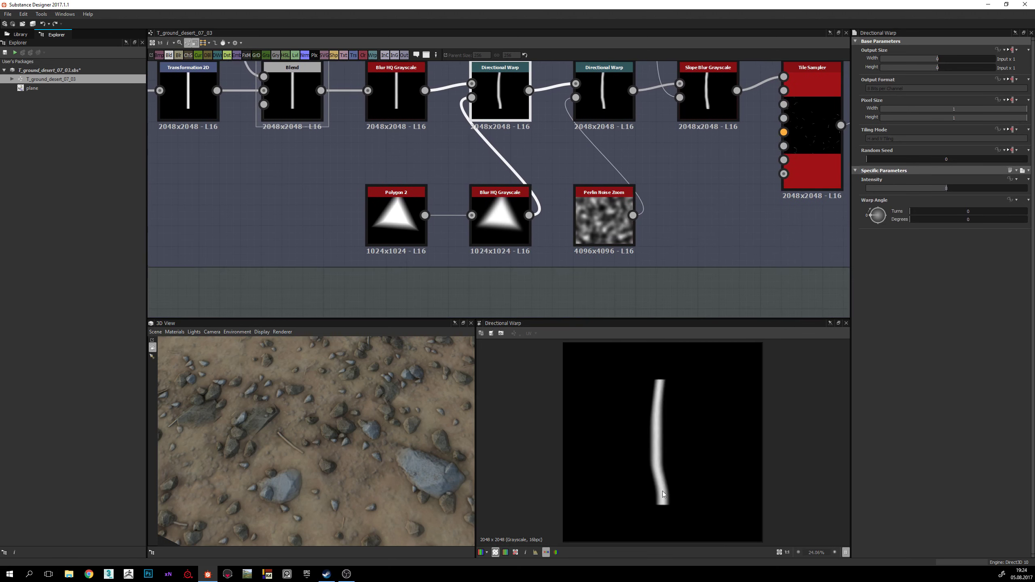
{"action": "middle_click_drag", "start_coordinate": [470, 189], "coordinate": [484, 196]}
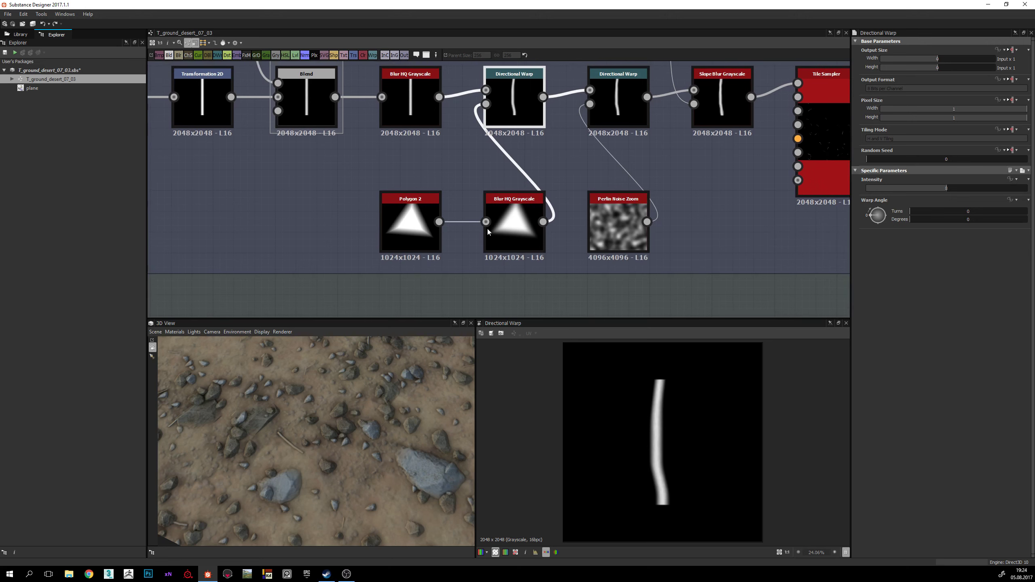
{"action": "middle_click_drag", "start_coordinate": [497, 120], "coordinate": [498, 134]}
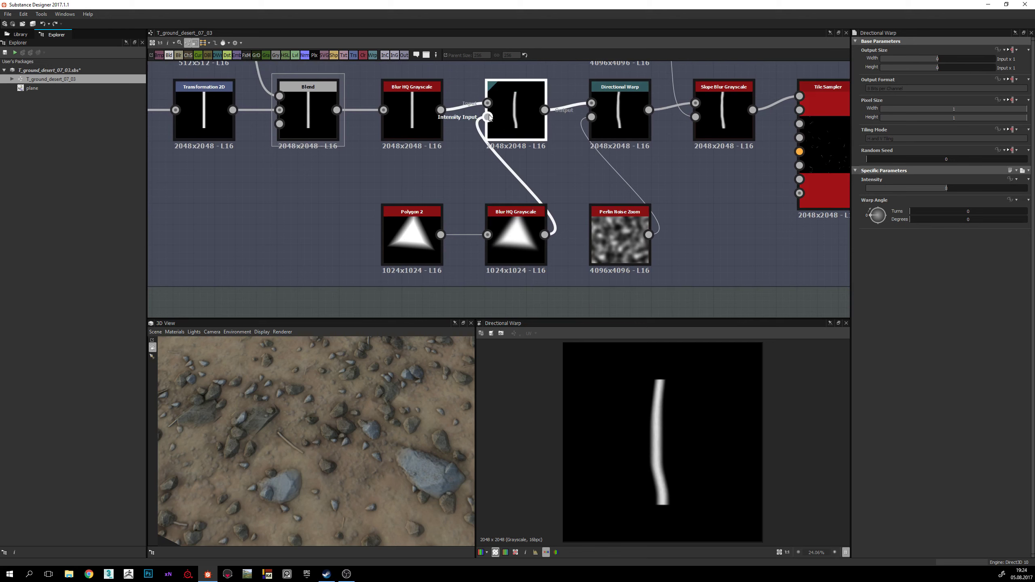
{"action": "left_click", "coordinate": [415, 223]}
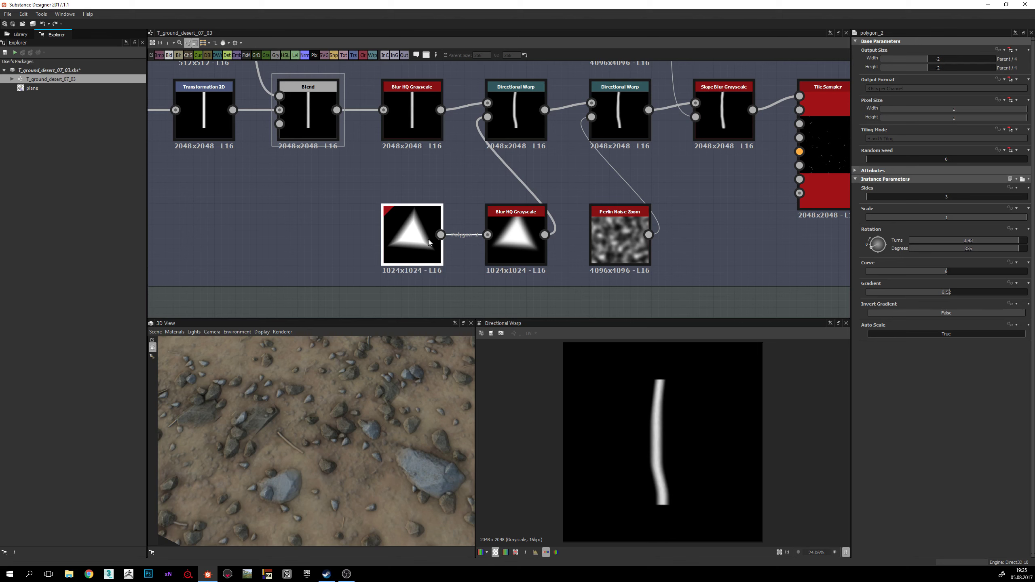
{"action": "double_click", "coordinate": [512, 244]}
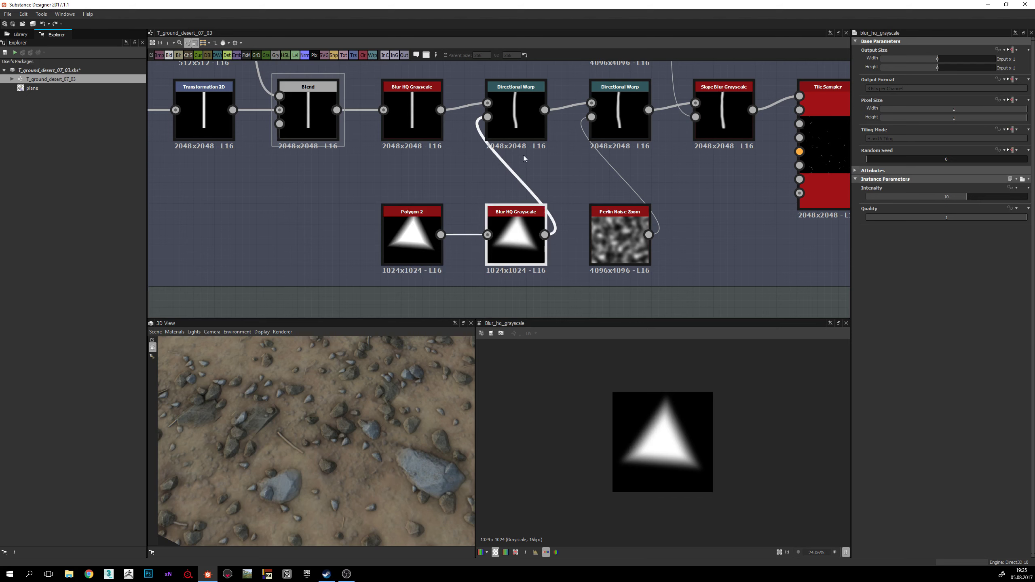
Step: Preview the first Directional Warp's bent line, then the second warp's wavier line
{"action": "double_click", "coordinate": [519, 117]}
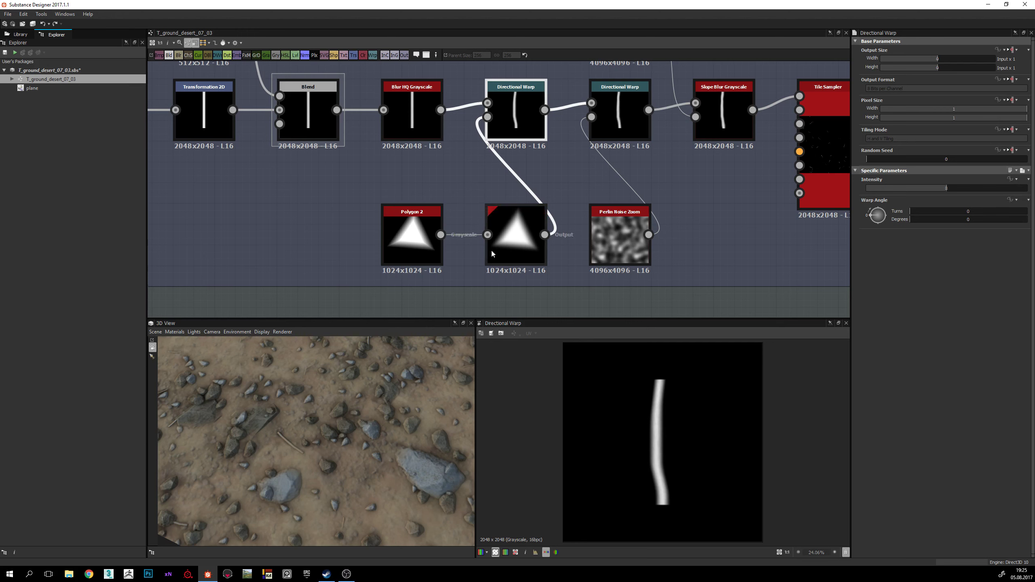
{"action": "middle_click_drag", "start_coordinate": [491, 249], "coordinate": [320, 303]}
{"action": "double_click", "coordinate": [450, 178]}
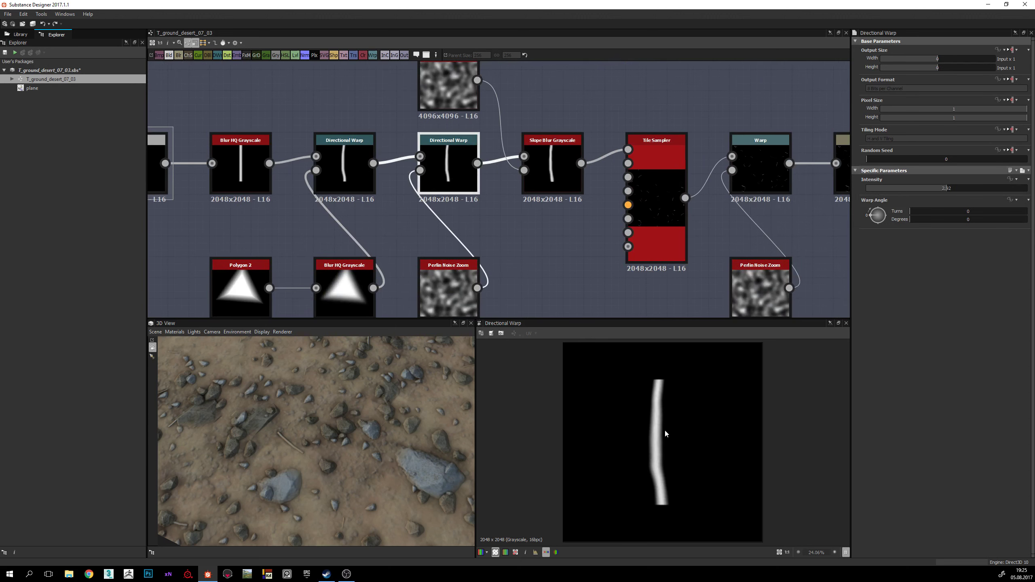
Step: Preview the Slope Blur Grayscale output near the end of the bark chain
{"action": "scroll", "coordinate": [665, 432], "scroll_direction": "up", "scroll_amount": 3}
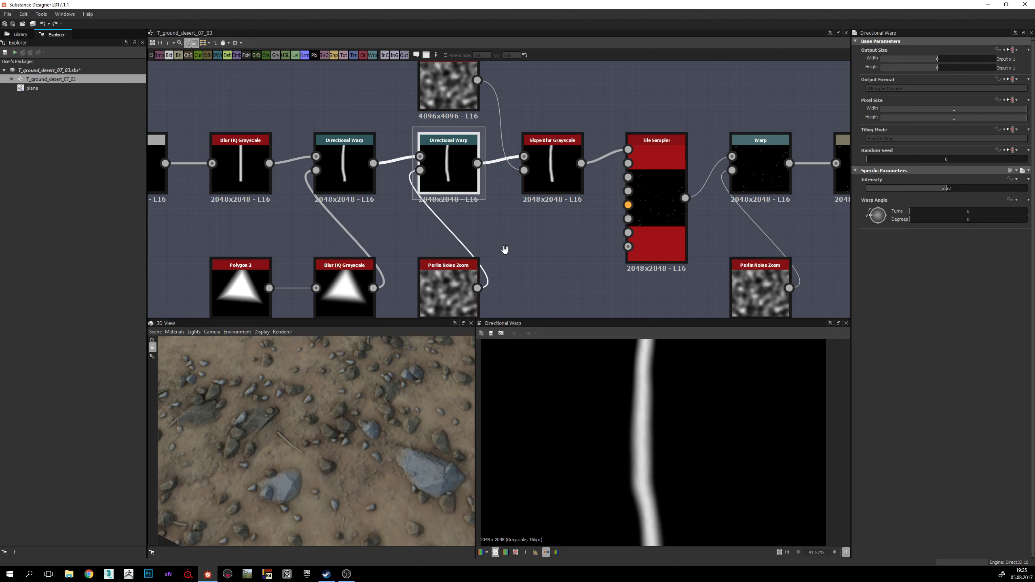
{"action": "middle_click_drag", "start_coordinate": [505, 249], "coordinate": [503, 235]}
{"action": "scroll", "coordinate": [713, 423], "scroll_direction": "down", "scroll_amount": 1}
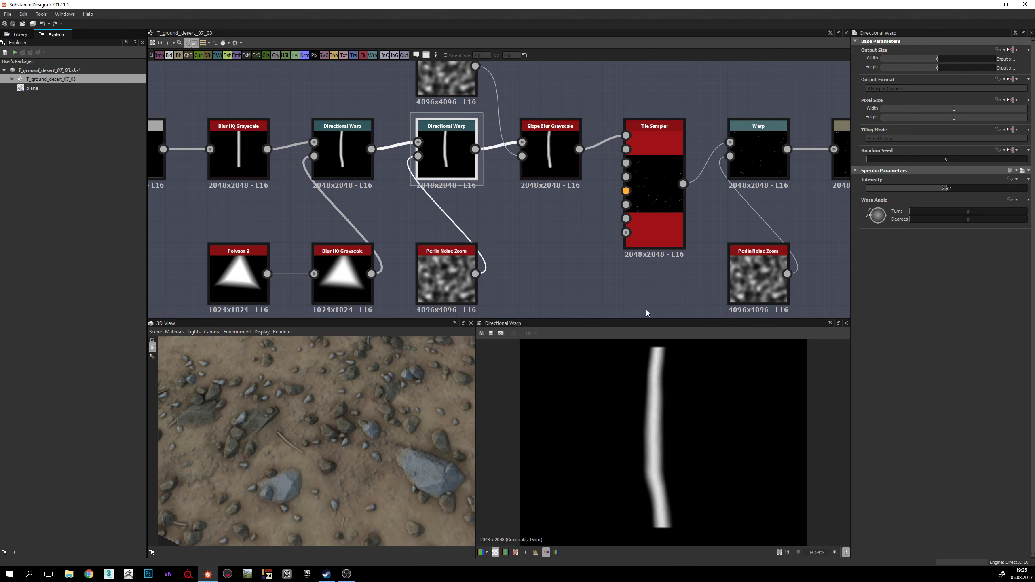
{"action": "middle_click_drag", "start_coordinate": [646, 310], "coordinate": [568, 318]}
{"action": "left_click", "coordinate": [473, 164]}
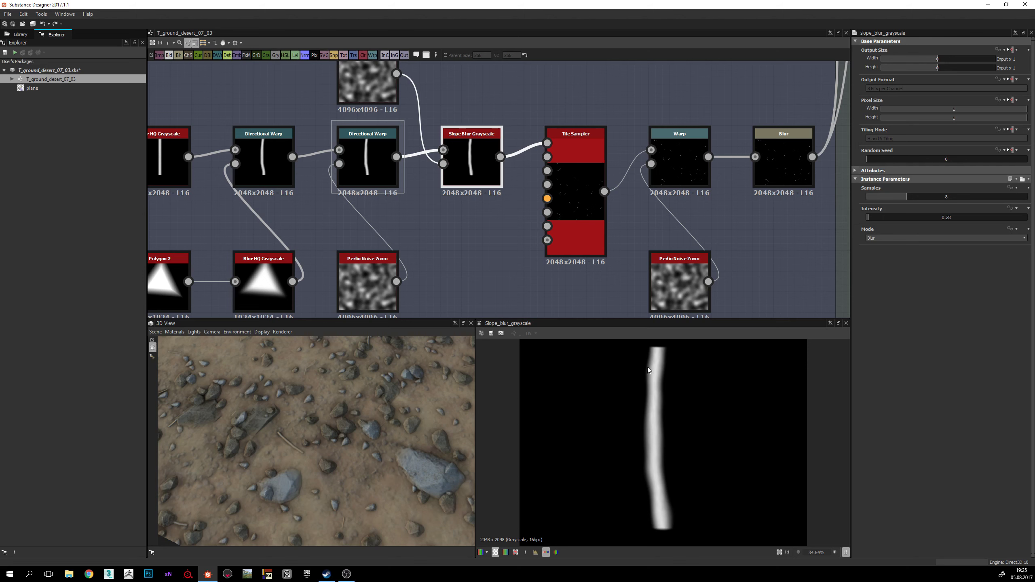
Step: Preview the Tile Sampler scattering thin white bark strands at 6x6
{"action": "left_click_drag", "start_coordinate": [284, 434], "coordinate": [330, 445]}
{"action": "scroll", "coordinate": [348, 450], "scroll_direction": "up", "scroll_amount": 5}
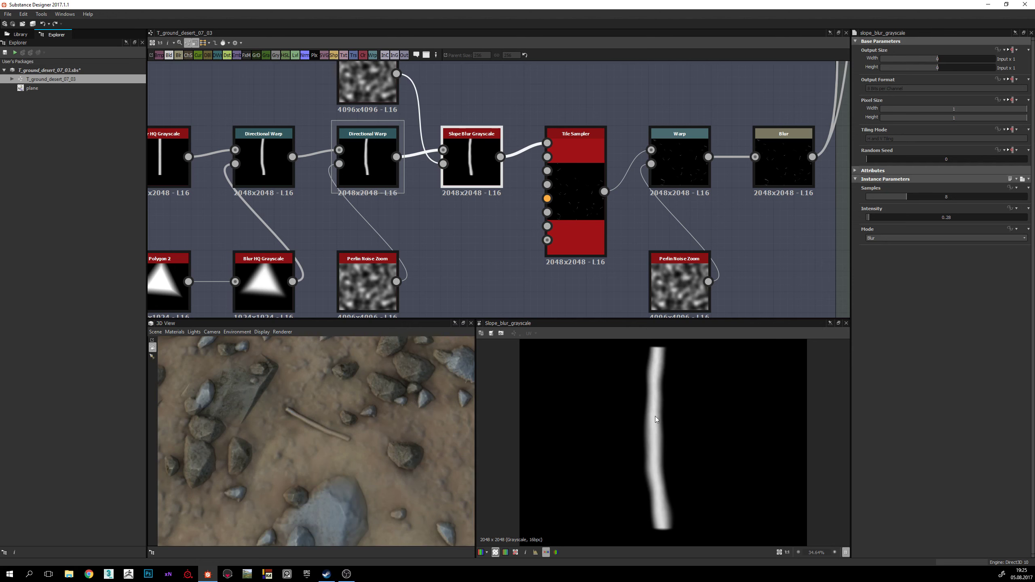
{"action": "middle_click_drag", "start_coordinate": [506, 223], "coordinate": [429, 260]}
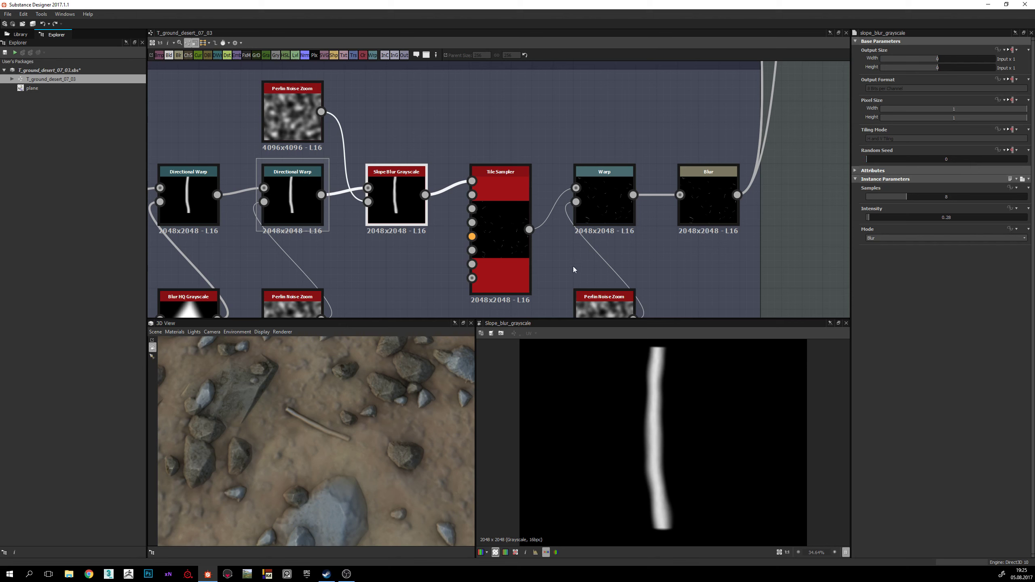
{"action": "left_click", "coordinate": [508, 227]}
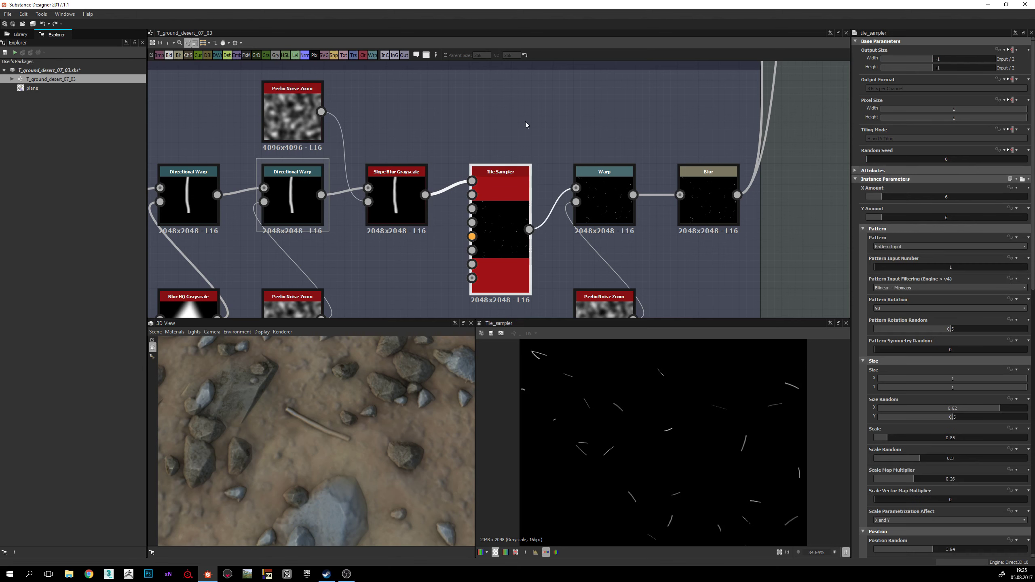
Step: Zoom and pan the 2D preview to inspect the scattered twig strands up close
{"action": "scroll", "coordinate": [674, 450], "scroll_direction": "down", "scroll_amount": 3}
{"action": "scroll", "coordinate": [675, 453], "scroll_direction": "up", "scroll_amount": 3}
{"action": "scroll", "coordinate": [655, 462], "scroll_direction": "down", "scroll_amount": 2}
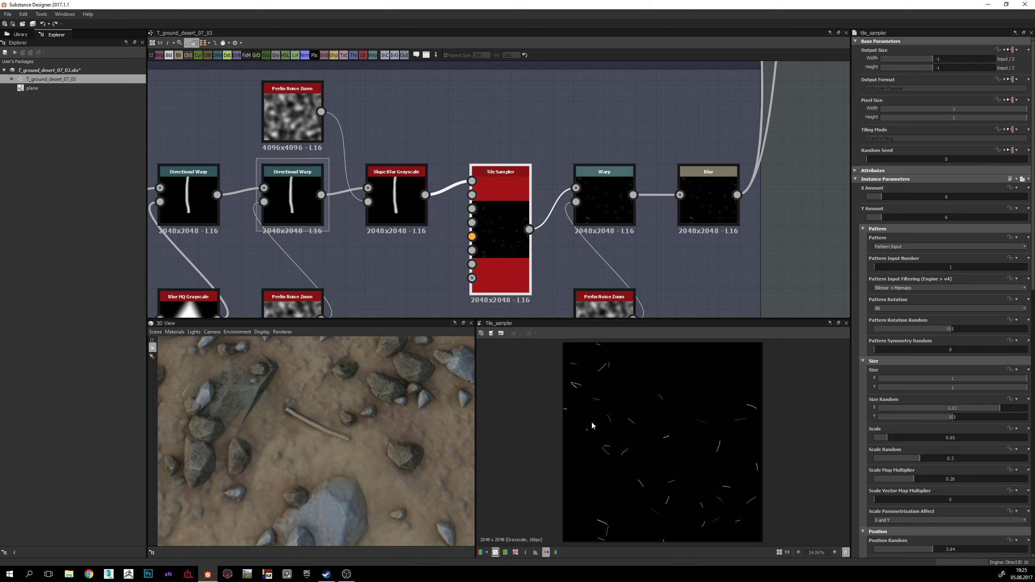
{"action": "middle_click_drag", "start_coordinate": [522, 192], "coordinate": [519, 196]}
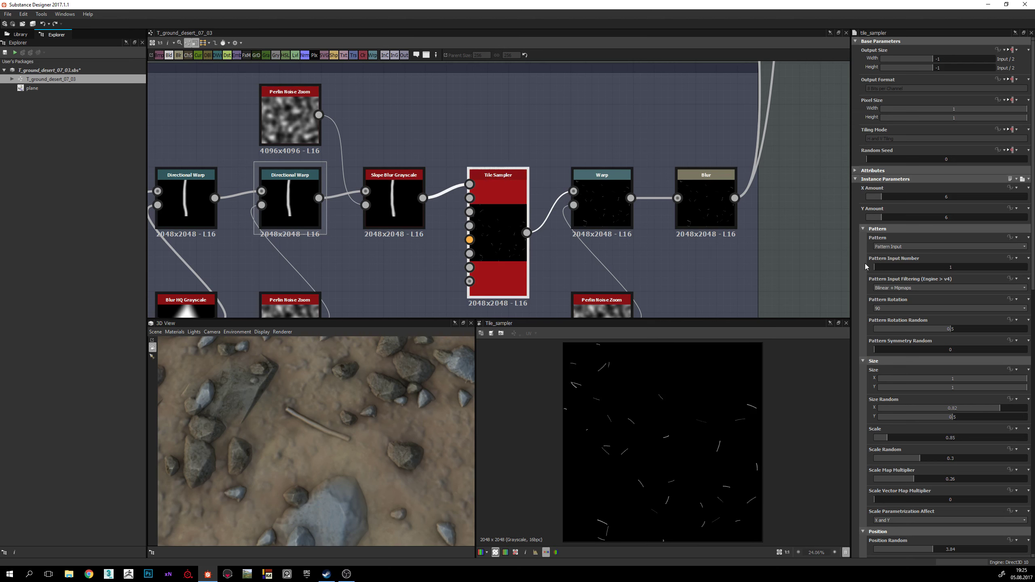
{"action": "scroll", "coordinate": [652, 465], "scroll_direction": "up", "scroll_amount": 1}
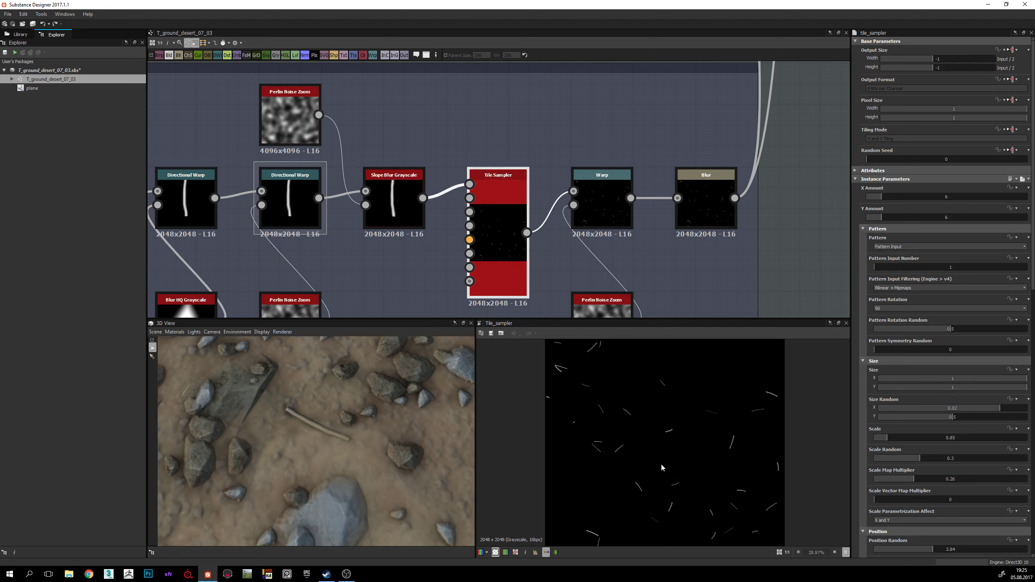
{"action": "scroll", "coordinate": [644, 444], "scroll_direction": "up", "scroll_amount": 3}
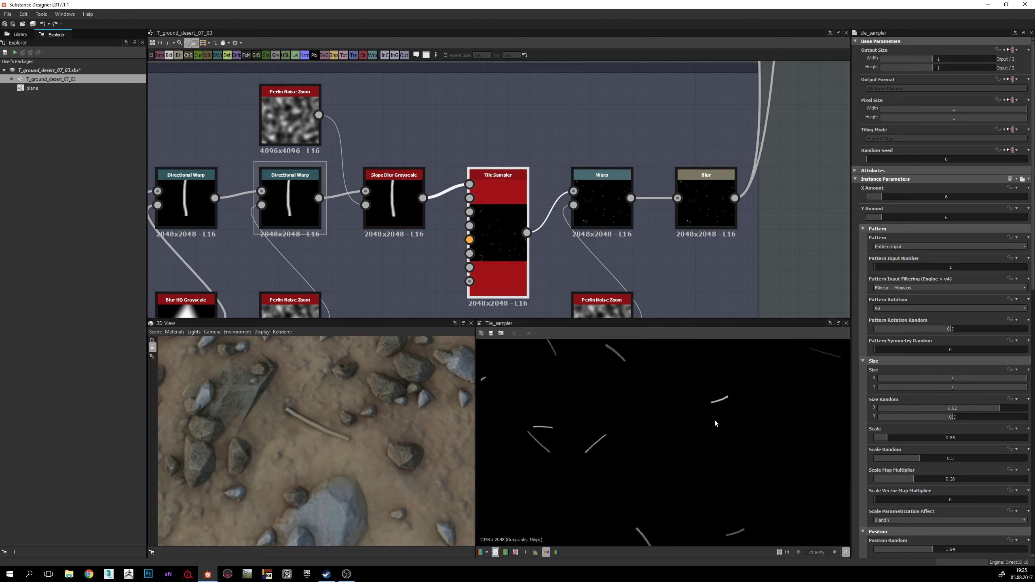
{"action": "scroll", "coordinate": [664, 415], "scroll_direction": "up", "scroll_amount": 1}
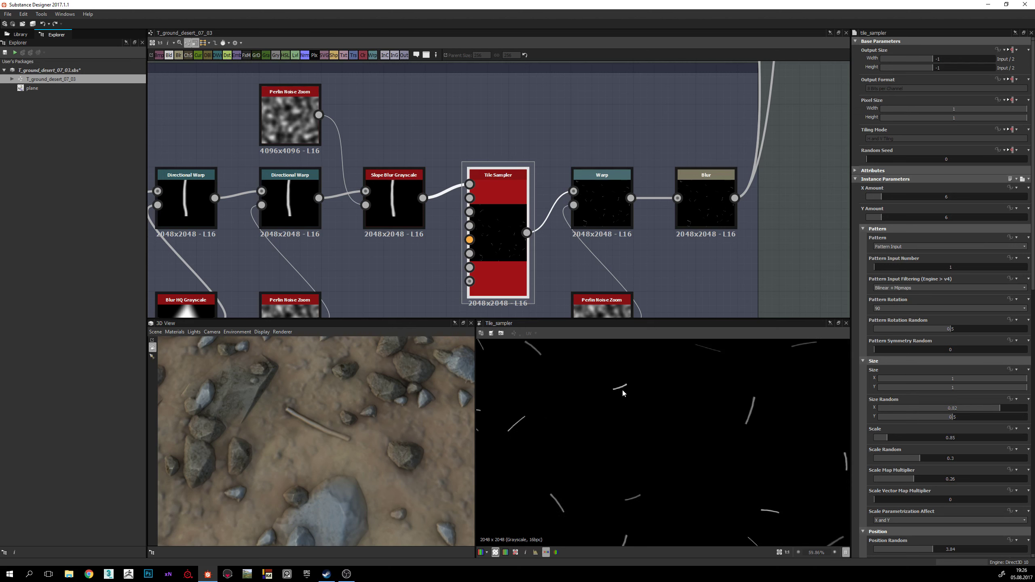
{"action": "middle_click_drag", "start_coordinate": [694, 446], "coordinate": [685, 464]}
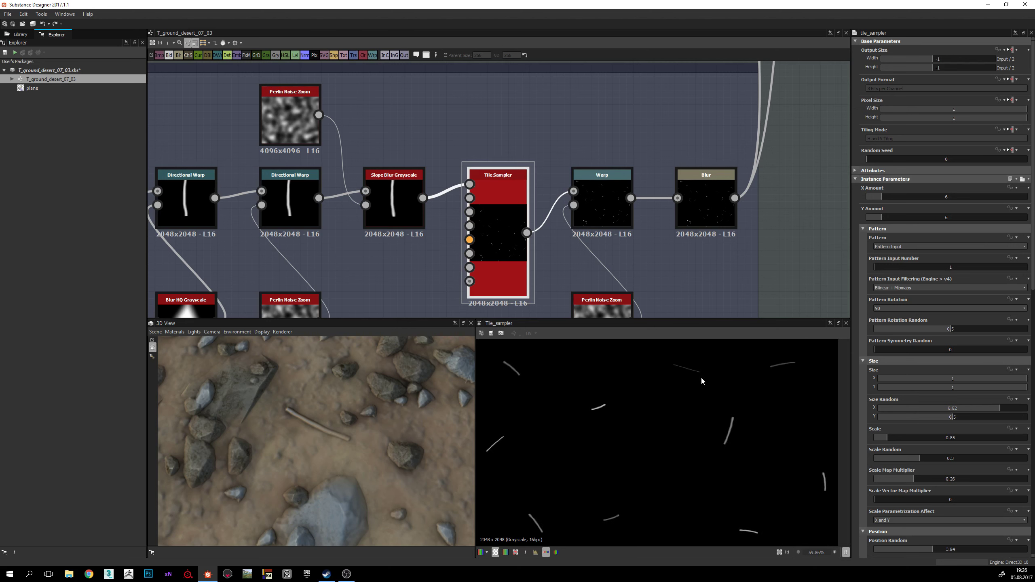
{"action": "middle_click_drag", "start_coordinate": [683, 423], "coordinate": [645, 402]}
{"action": "middle_click_drag", "start_coordinate": [702, 446], "coordinate": [704, 387]}
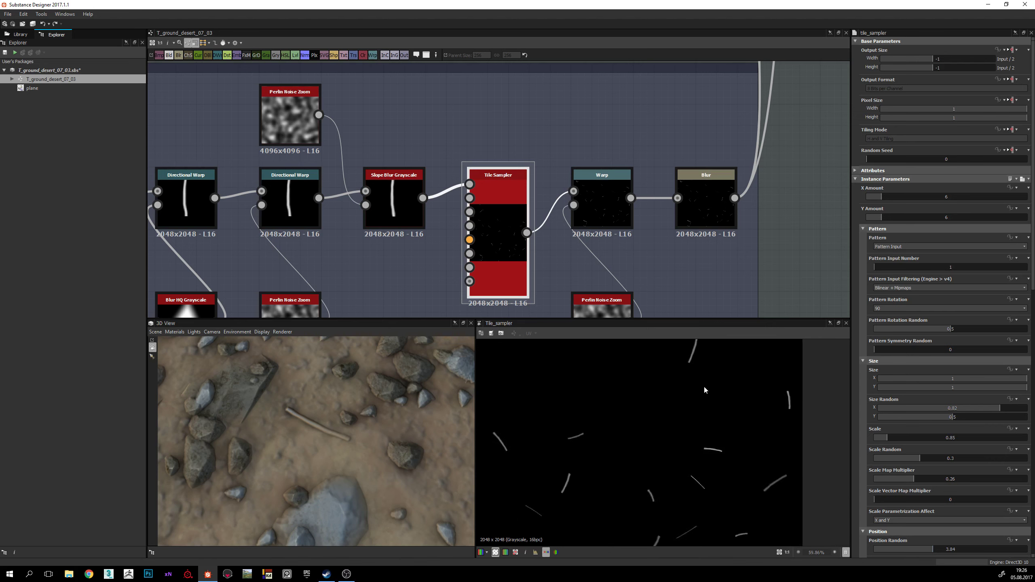
{"action": "scroll", "coordinate": [632, 428], "scroll_direction": "down", "scroll_amount": 4}
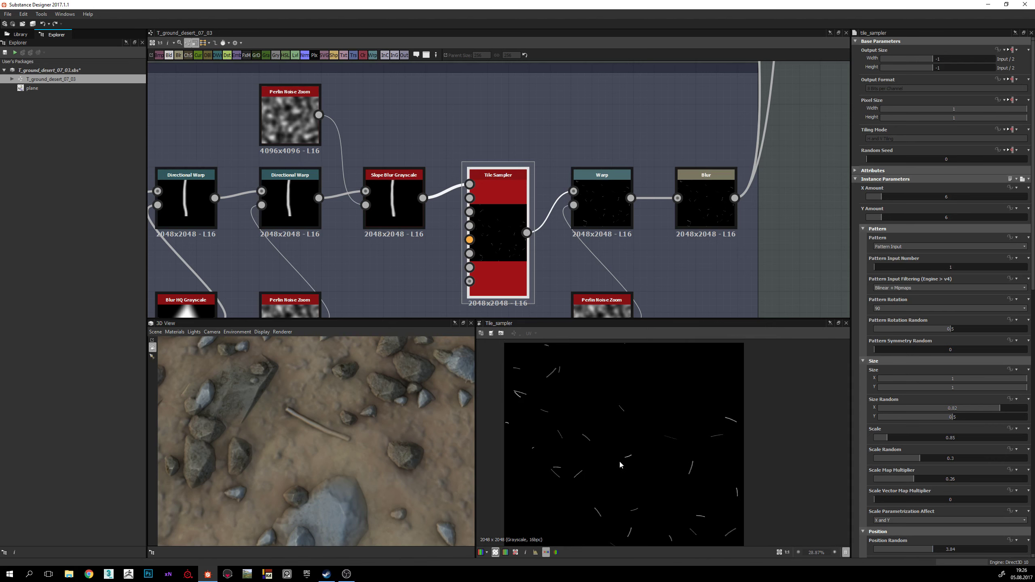
{"action": "middle_click_drag", "start_coordinate": [620, 462], "coordinate": [622, 445]}
{"action": "scroll", "coordinate": [341, 407], "scroll_direction": "down", "scroll_amount": 4}
Step: Look over the ground in the 3D view, then preview the Warp node at intensity 0.18
{"action": "left_click_drag", "start_coordinate": [342, 407], "coordinate": [365, 448]}
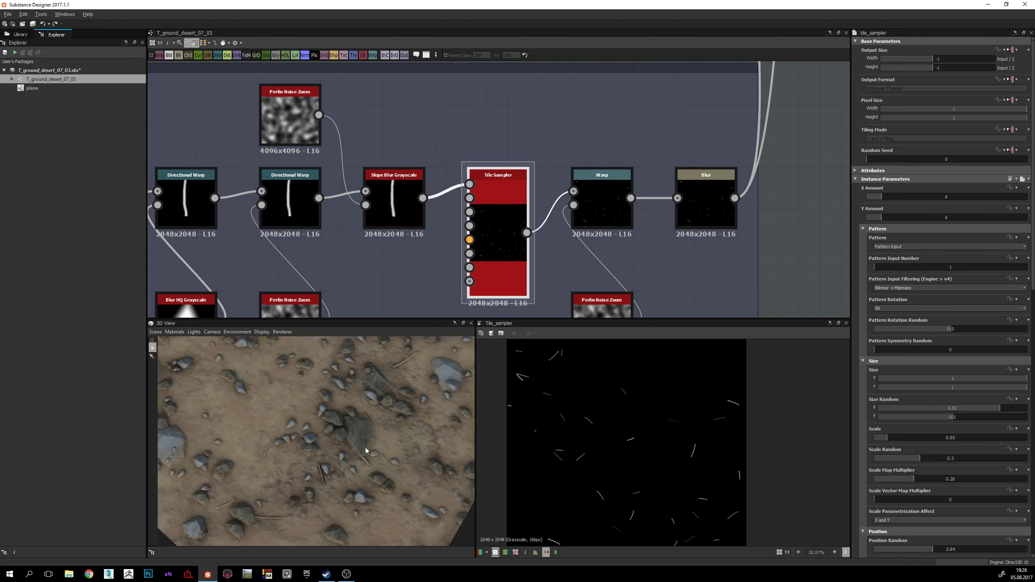
{"action": "right_click_drag", "start_coordinate": [365, 448], "coordinate": [349, 487]}
{"action": "middle_click_drag", "start_coordinate": [347, 392], "coordinate": [342, 465]}
{"action": "right_click_drag", "start_coordinate": [343, 464], "coordinate": [317, 394]}
{"action": "middle_click_drag", "start_coordinate": [316, 393], "coordinate": [343, 473]}
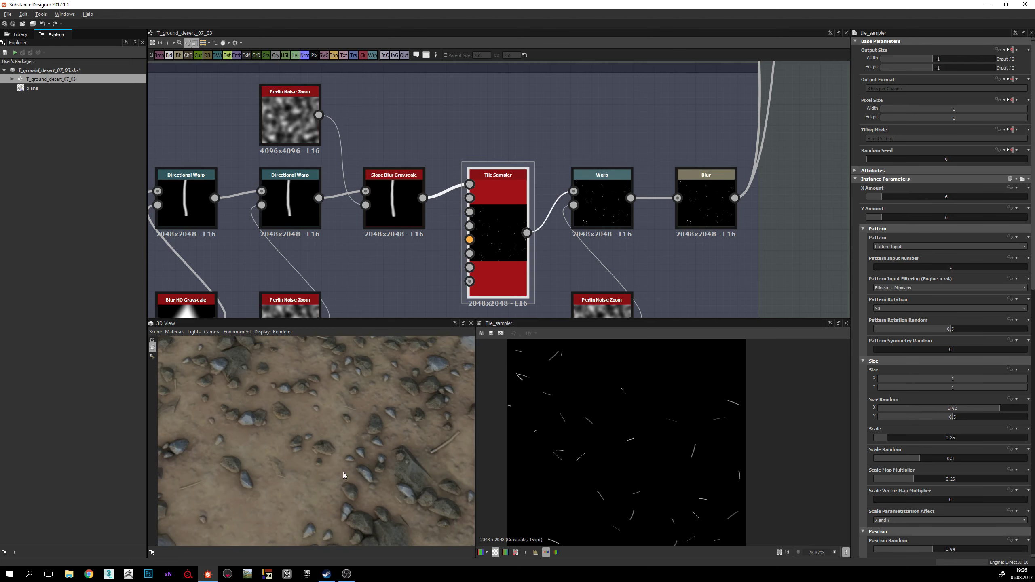
{"action": "middle_click_drag", "start_coordinate": [616, 192], "coordinate": [543, 193]}
{"action": "double_click", "coordinate": [542, 195]}
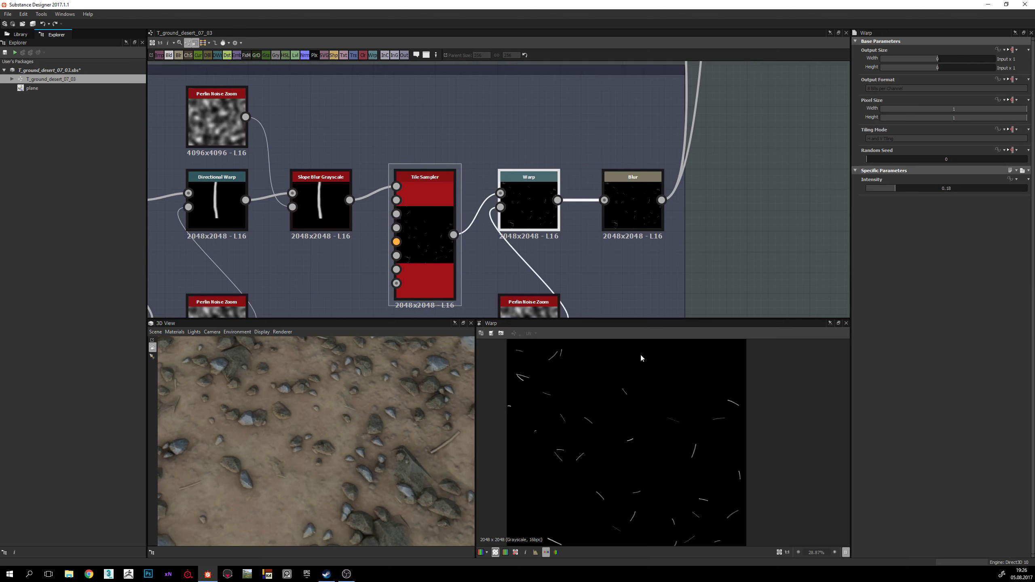
{"action": "middle_click_drag", "start_coordinate": [538, 207], "coordinate": [532, 162]}
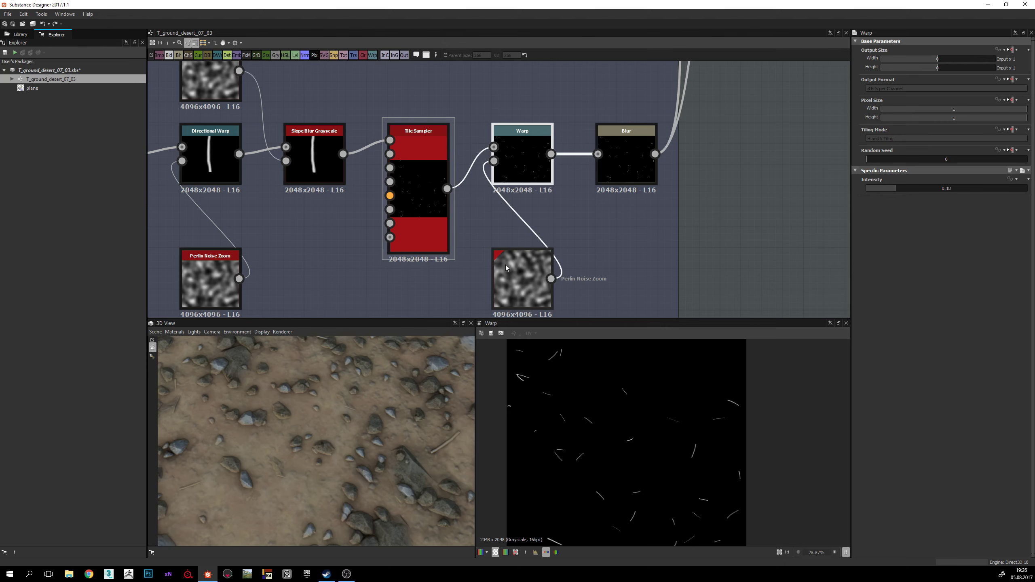
{"action": "middle_click_drag", "start_coordinate": [507, 268], "coordinate": [593, 232]}
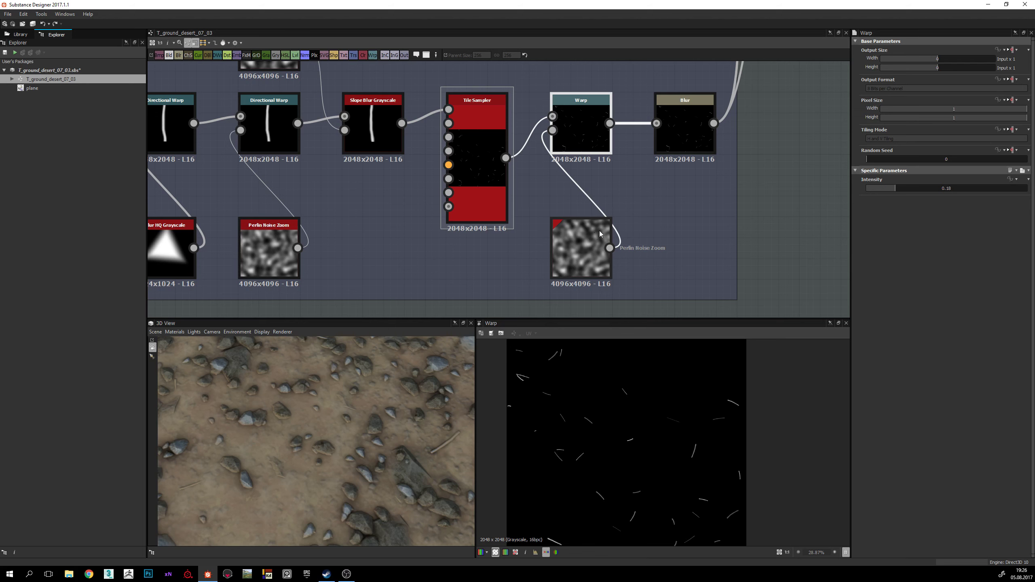
{"action": "middle_click_drag", "start_coordinate": [608, 184], "coordinate": [604, 197]}
{"action": "middle_click_drag", "start_coordinate": [688, 171], "coordinate": [550, 235]}
Step: Preview the end Blur node's softened twig strands at intensity 0.18
{"action": "double_click", "coordinate": [553, 203]}
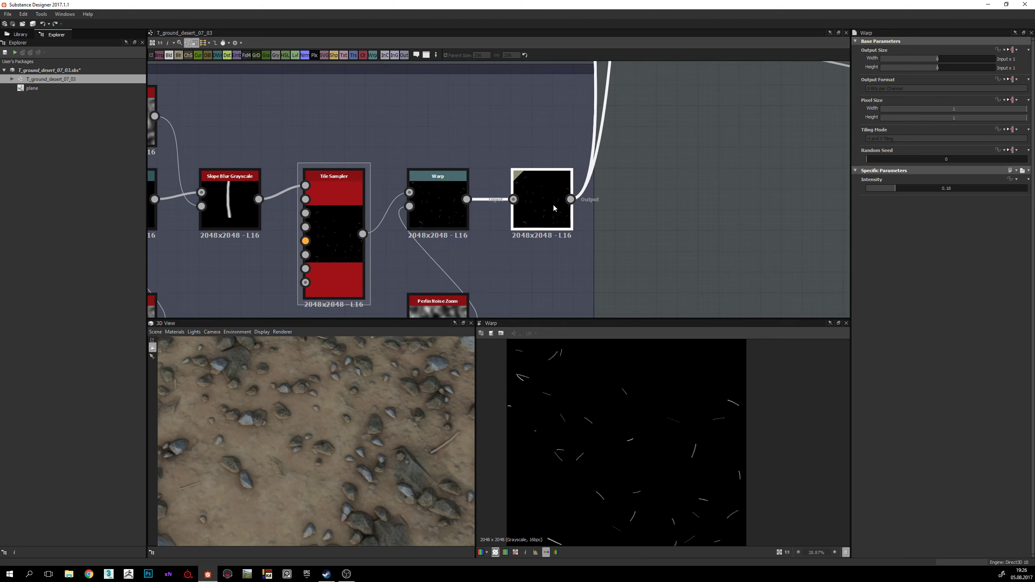
{"action": "scroll", "coordinate": [586, 428], "scroll_direction": "up", "scroll_amount": 6}
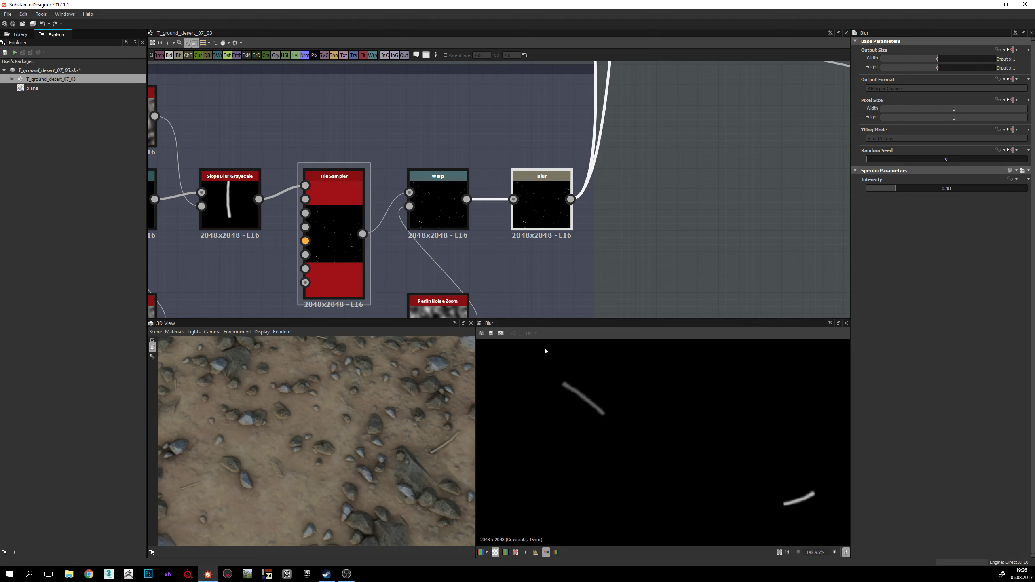
{"action": "scroll", "coordinate": [655, 437], "scroll_direction": "down", "scroll_amount": 2}
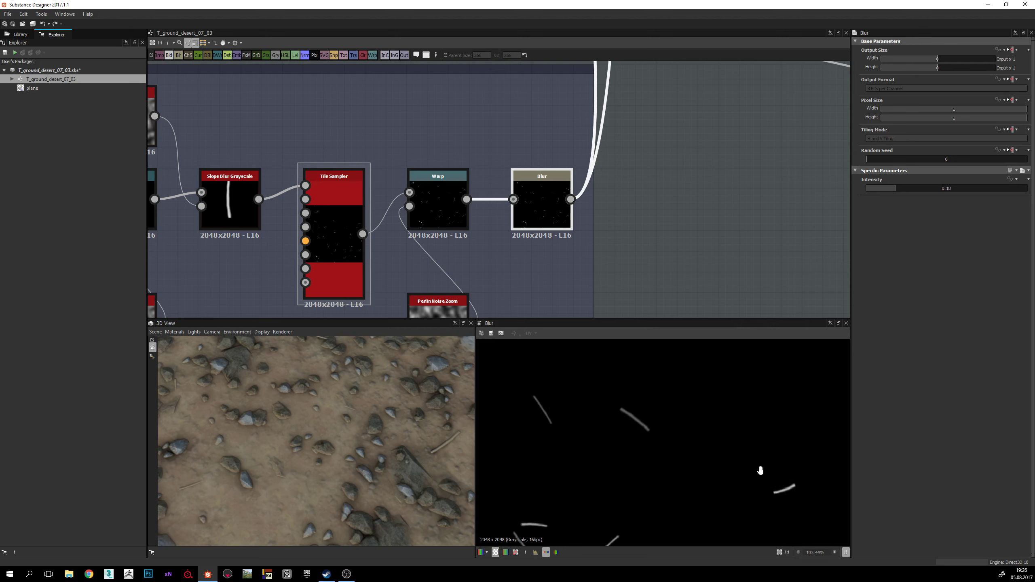
Step: Zoom the graph out toward the normal and albedo groups to see all frames
{"action": "scroll", "coordinate": [525, 137], "scroll_direction": "down", "scroll_amount": 5}
{"action": "left_click_drag", "start_coordinate": [561, 122], "coordinate": [460, 199], "text": "alt"}
{"action": "scroll", "coordinate": [460, 198], "scroll_direction": "down", "scroll_amount": 4}
{"action": "middle_click_drag", "start_coordinate": [473, 163], "coordinate": [511, 318]}
{"action": "scroll", "coordinate": [489, 141], "scroll_direction": "down", "scroll_amount": 2}
{"action": "middle_click_drag", "start_coordinate": [487, 139], "coordinate": [509, 188]}
{"action": "scroll", "coordinate": [497, 232], "scroll_direction": "down", "scroll_amount": 1}
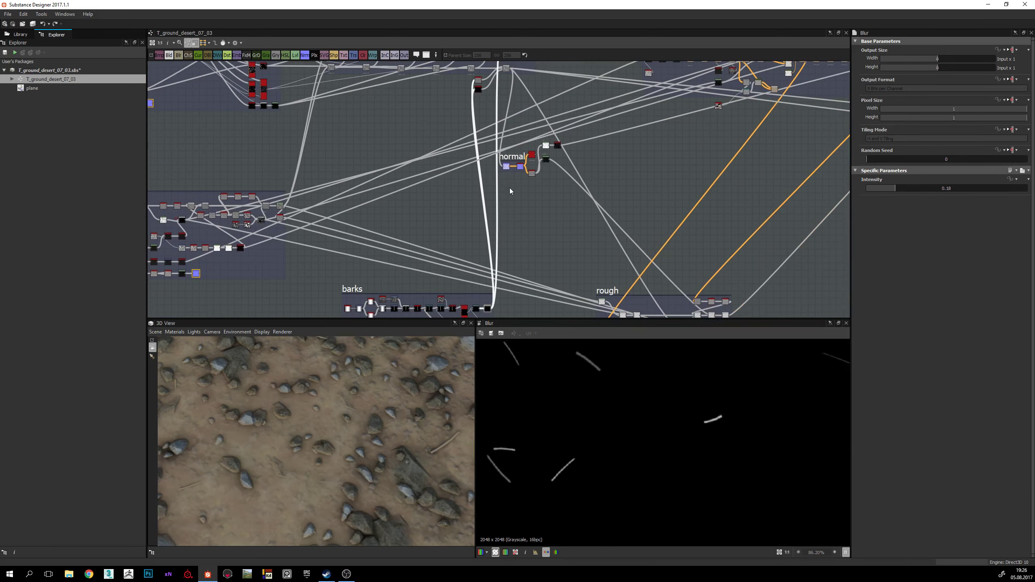
{"action": "middle_click_drag", "start_coordinate": [517, 245], "coordinate": [493, 209]}
{"action": "scroll", "coordinate": [428, 169], "scroll_direction": "down", "scroll_amount": 3}
{"action": "left_click_drag", "start_coordinate": [335, 438], "coordinate": [330, 491], "text": "alt"}
{"action": "scroll", "coordinate": [367, 437], "scroll_direction": "down", "scroll_amount": 2}
{"action": "middle_click_drag", "start_coordinate": [330, 492], "coordinate": [332, 464]}
{"action": "middle_click_drag", "start_coordinate": [375, 408], "coordinate": [374, 415]}
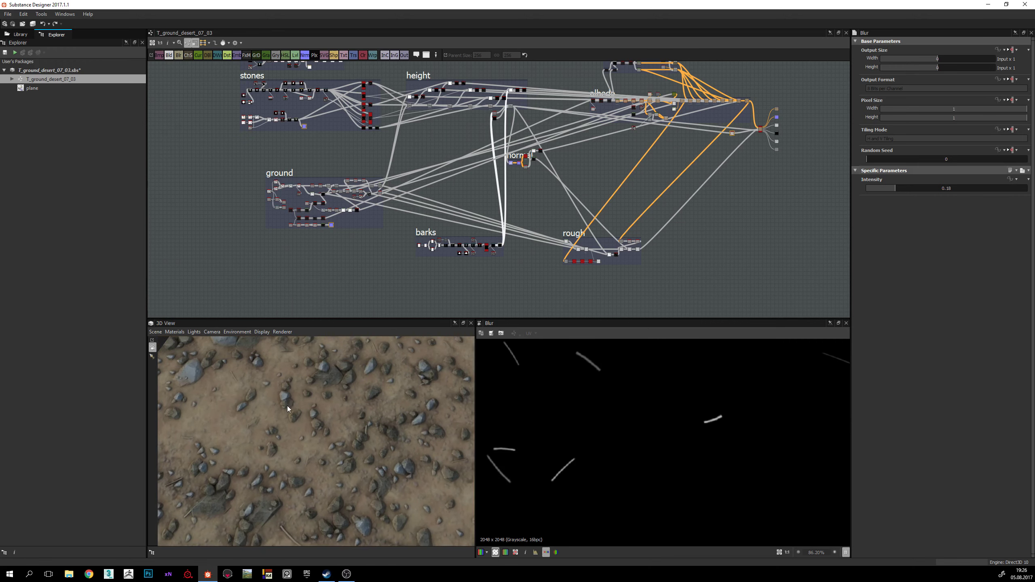
{"action": "middle_click_drag", "start_coordinate": [287, 407], "coordinate": [286, 476]}
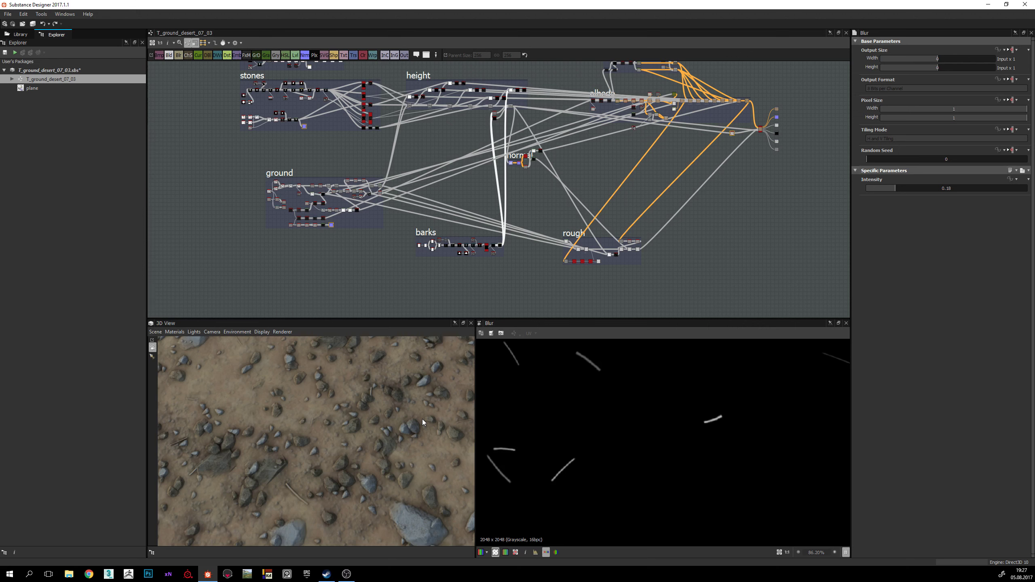
{"action": "middle_click_drag", "start_coordinate": [317, 473], "coordinate": [341, 472]}
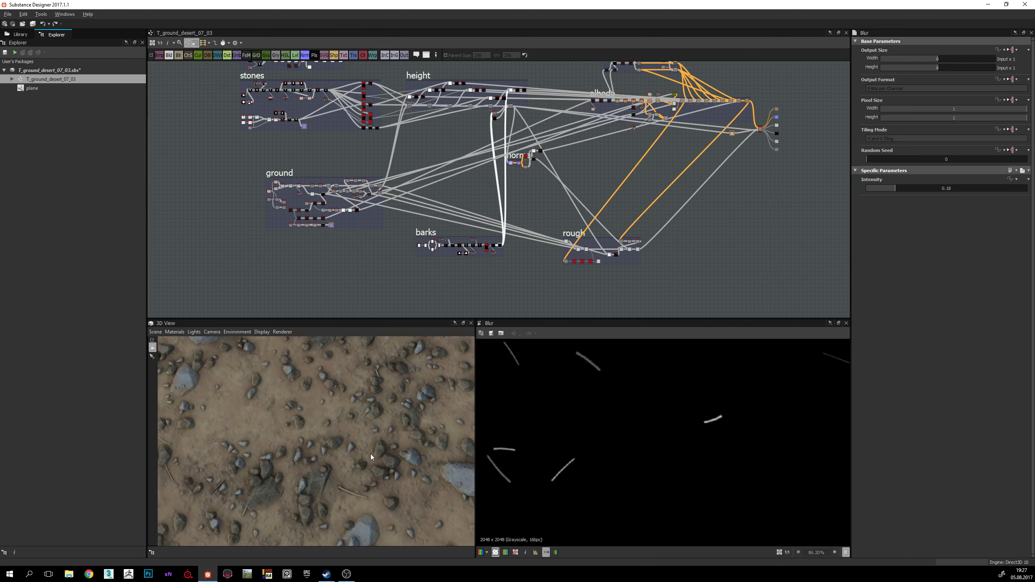
{"action": "middle_click_drag", "start_coordinate": [371, 454], "coordinate": [364, 457]}
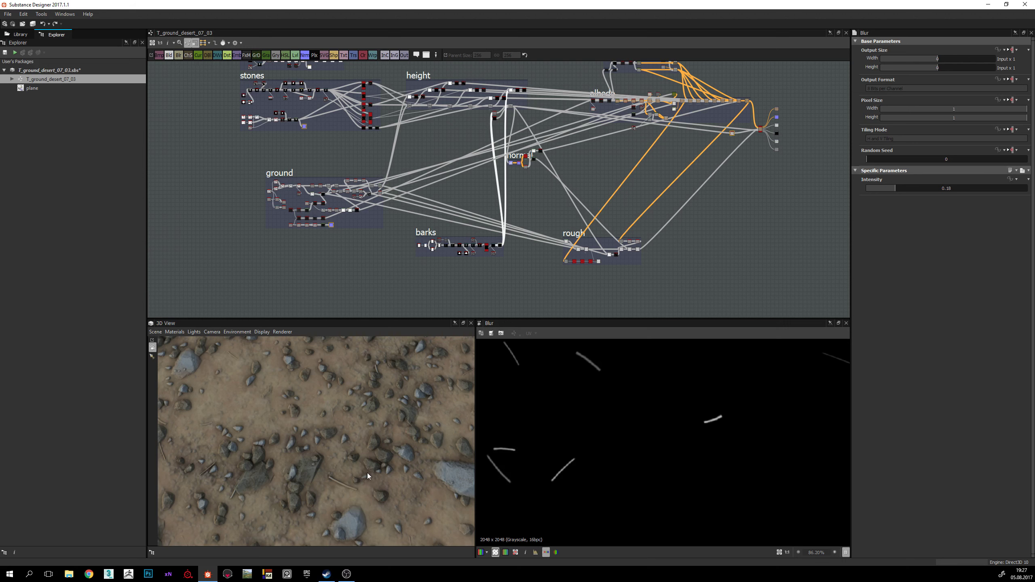
{"action": "left_click_drag", "start_coordinate": [348, 456], "coordinate": [360, 430]}
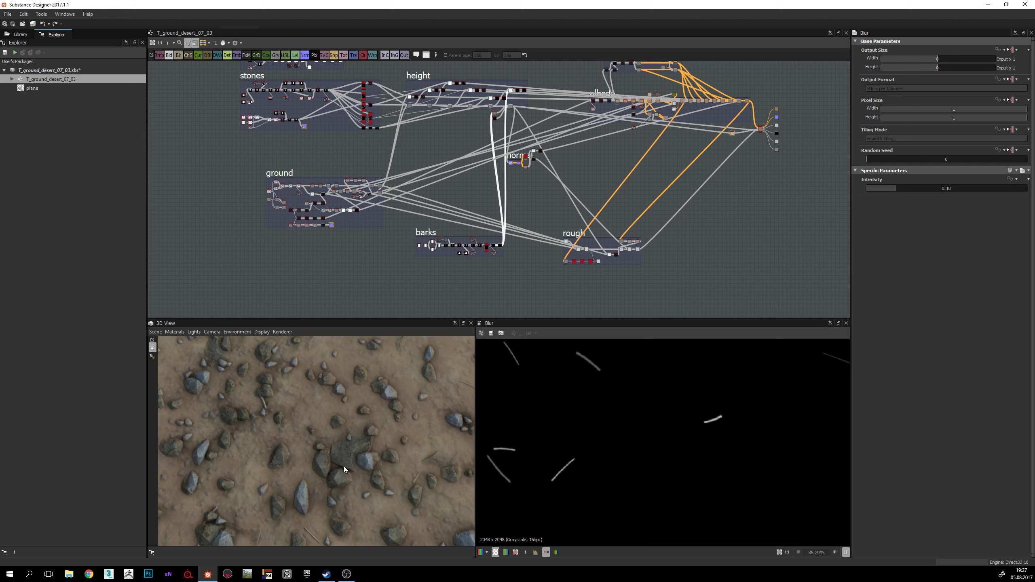
{"action": "scroll", "coordinate": [340, 467], "scroll_direction": "up", "scroll_amount": 2}
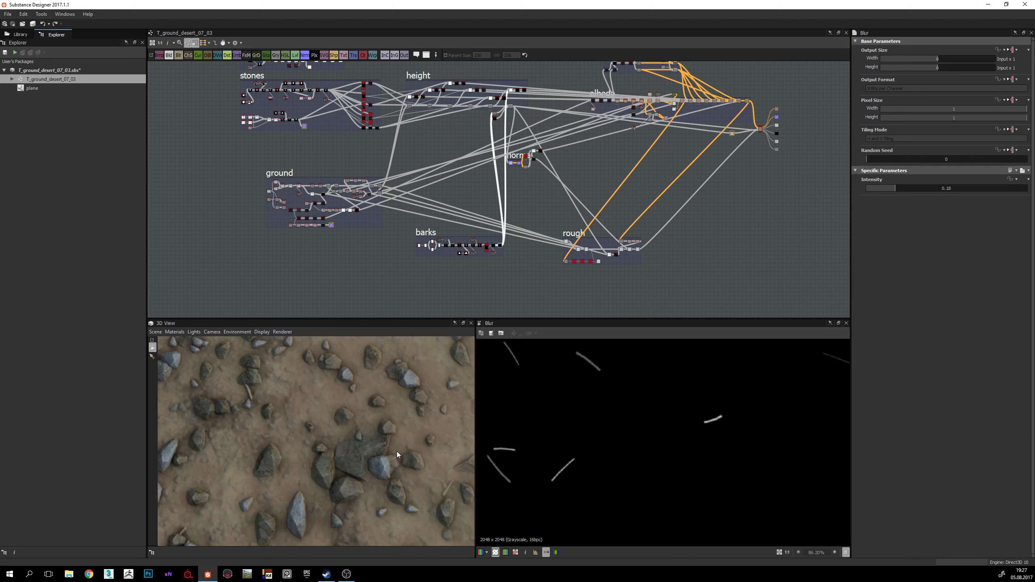
{"action": "scroll", "coordinate": [408, 460], "scroll_direction": "up", "scroll_amount": 2}
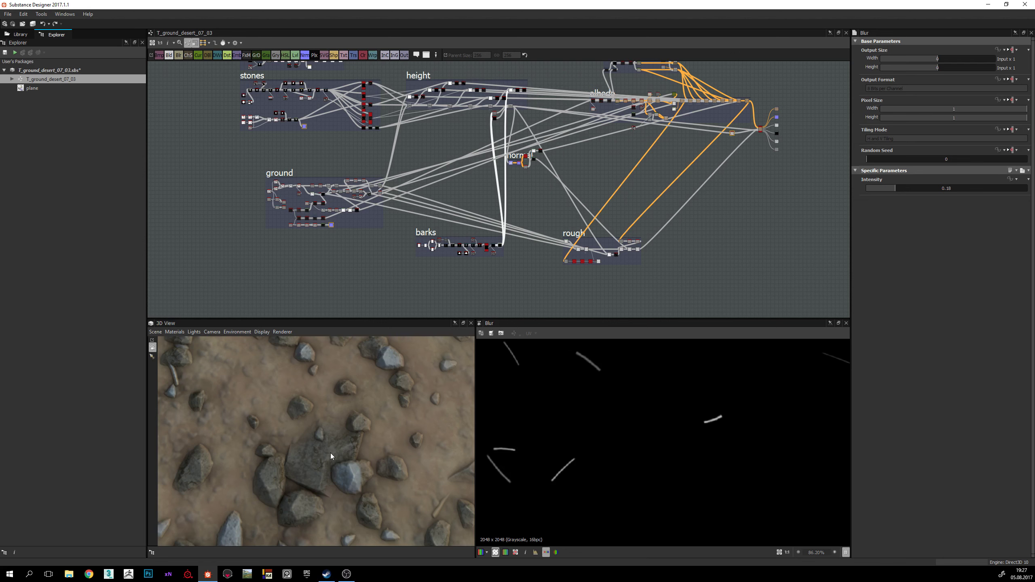
{"action": "scroll", "coordinate": [332, 456], "scroll_direction": "down", "scroll_amount": 5}
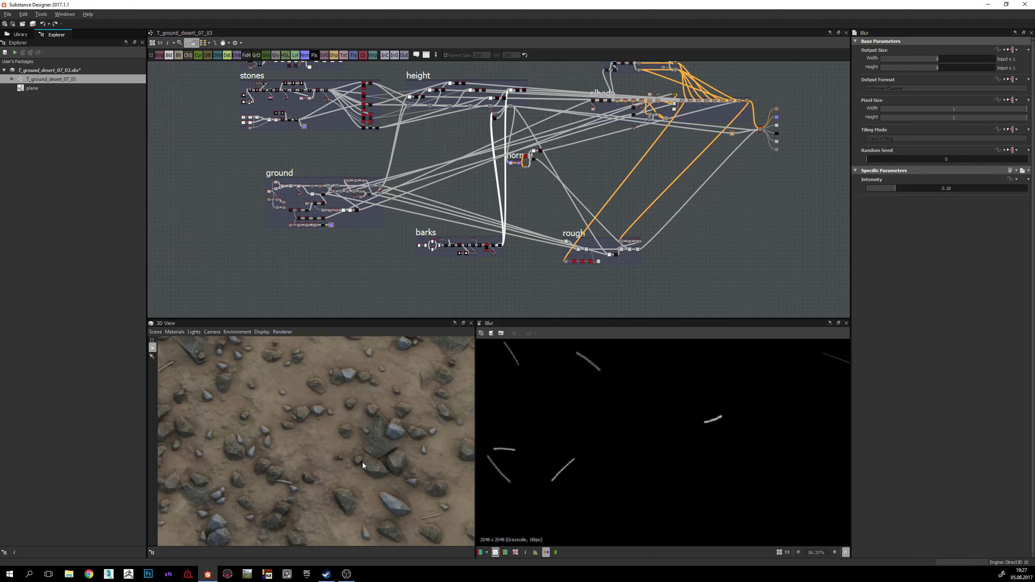
{"action": "left_click_drag", "start_coordinate": [363, 463], "coordinate": [364, 450]}
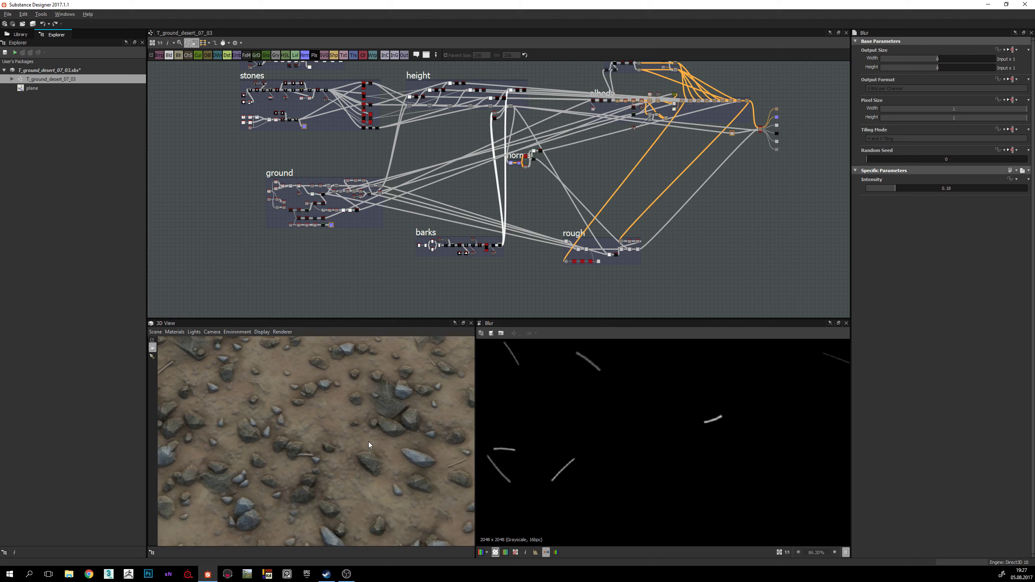
{"action": "left_click_drag", "start_coordinate": [369, 441], "coordinate": [359, 485]}
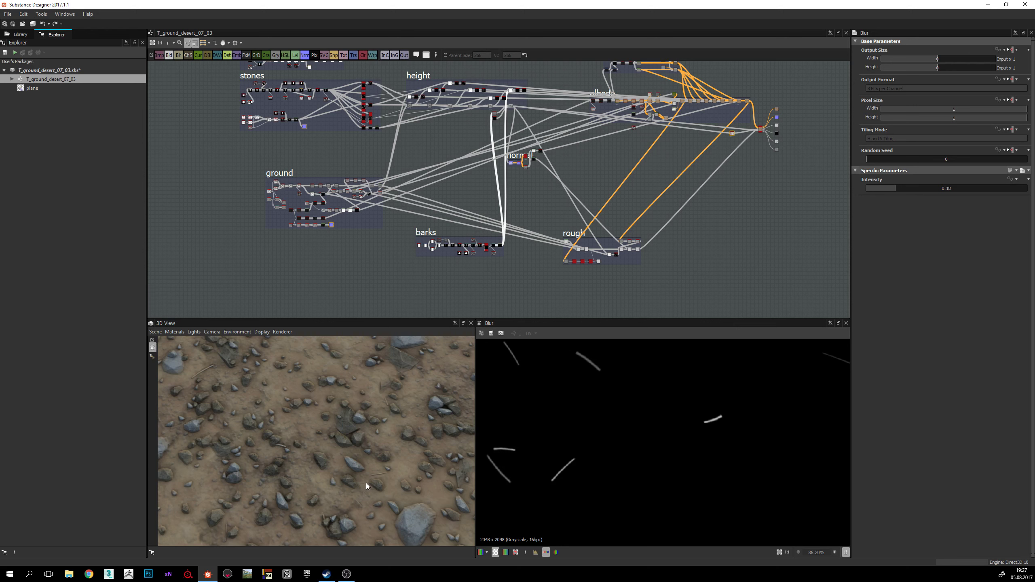
{"action": "mouse_move", "coordinate": [312, 462]}
{"action": "left_mouse_down"}
{"action": "mouse_move", "coordinate": [296, 472]}
{"action": "mouse_move", "coordinate": [315, 469]}
{"action": "left_mouse_up"}
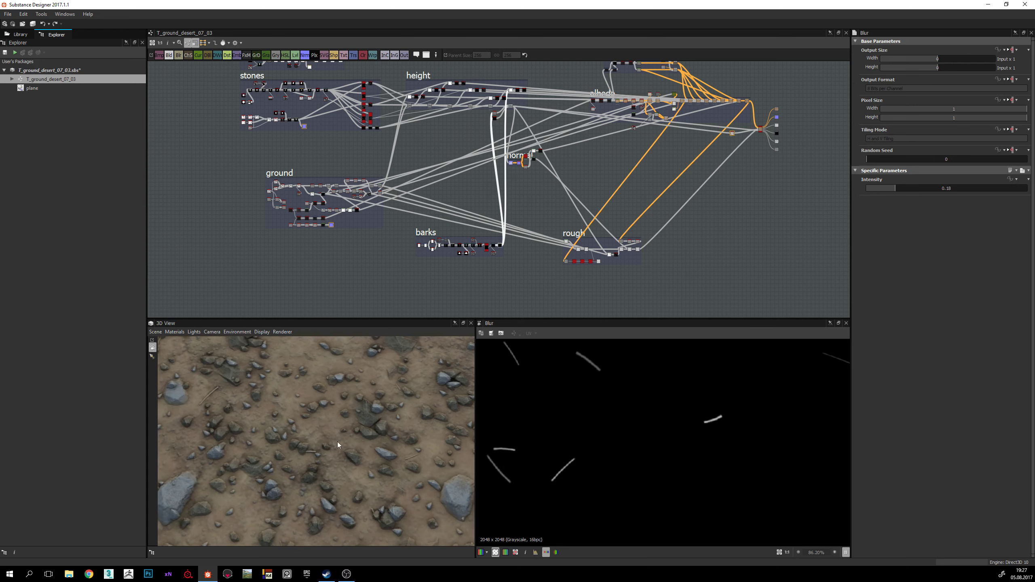
{"action": "left_click_drag", "start_coordinate": [374, 429], "coordinate": [345, 445]}
Step: Bring the height frame into view in the graph
{"action": "middle_click_drag", "start_coordinate": [592, 225], "coordinate": [584, 231]}
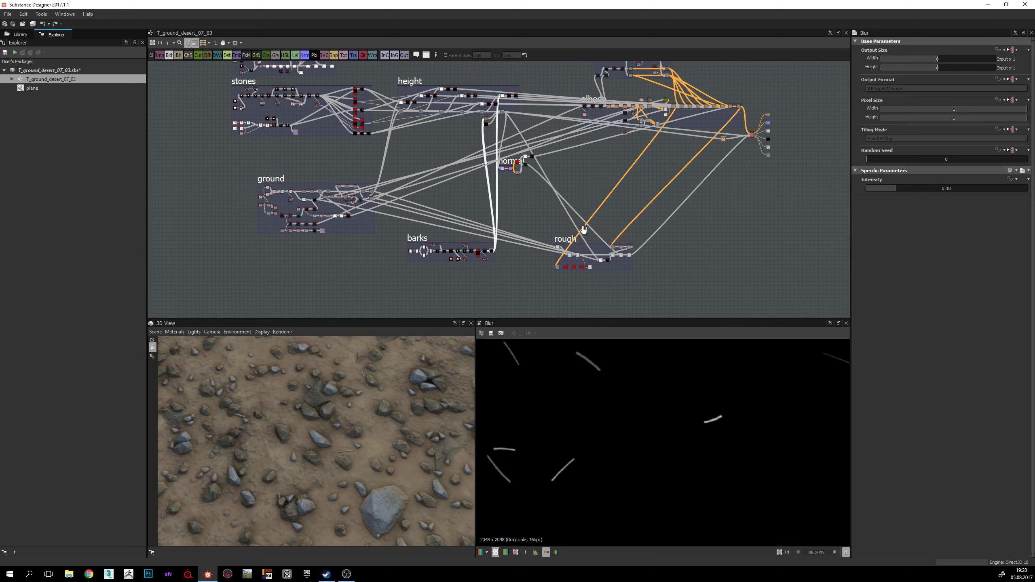
{"action": "scroll", "coordinate": [559, 233], "scroll_direction": "up", "scroll_amount": 2}
{"action": "middle_click_drag", "start_coordinate": [438, 98], "coordinate": [495, 261]}
{"action": "scroll", "coordinate": [416, 208], "scroll_direction": "up", "scroll_amount": 3}
{"action": "scroll", "coordinate": [405, 219], "scroll_direction": "up", "scroll_amount": 3}
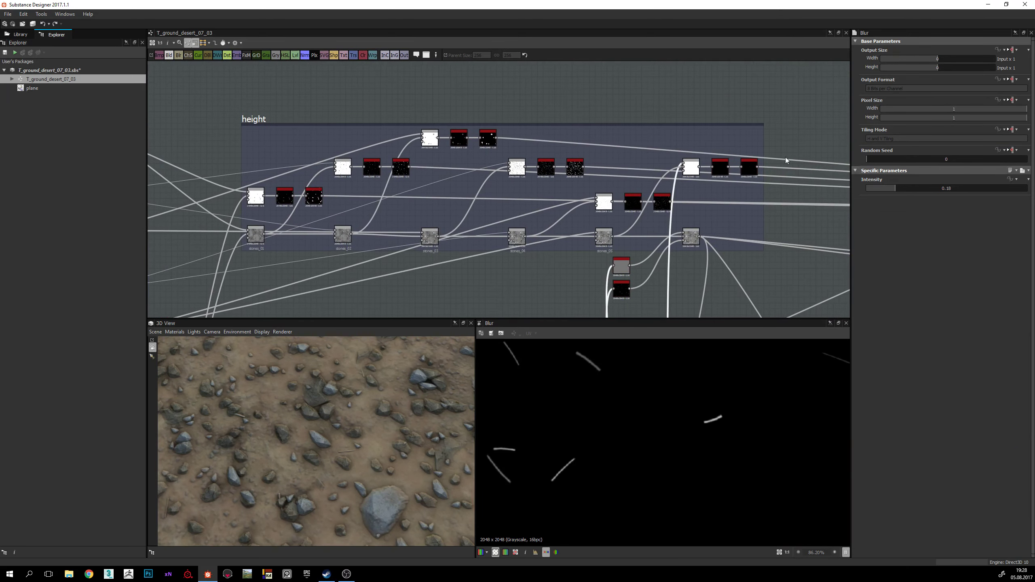
{"action": "middle_click_drag", "start_coordinate": [395, 175], "coordinate": [409, 178]}
{"action": "scroll", "coordinate": [508, 239], "scroll_direction": "down", "scroll_amount": 2}
{"action": "mouse_move", "coordinate": [507, 239]}
{"action": "middle_mouse_down"}
{"action": "mouse_move", "coordinate": [511, 214]}
{"action": "mouse_move", "coordinate": [493, 227]}
{"action": "mouse_move", "coordinate": [501, 237]}
{"action": "middle_mouse_up"}
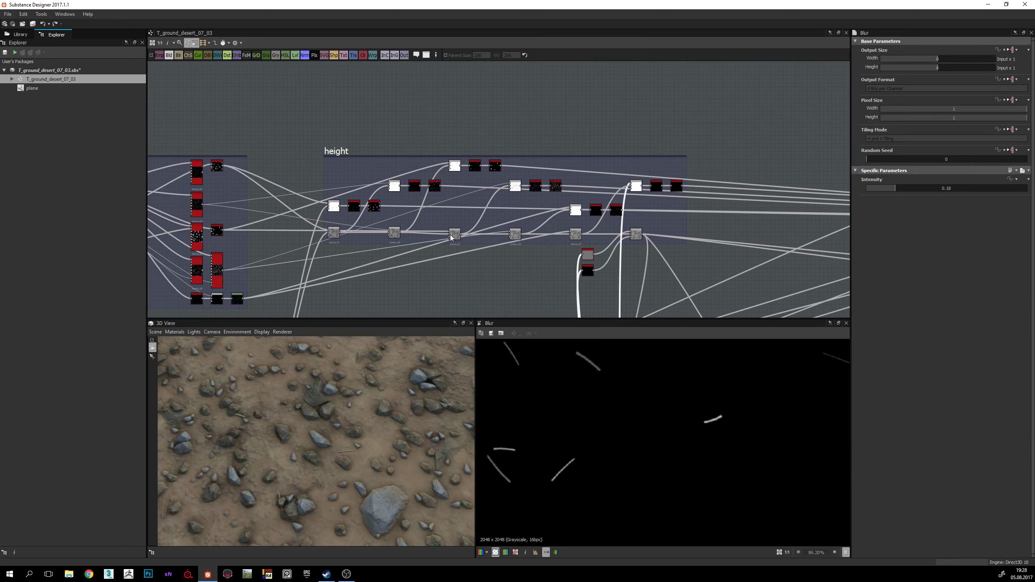
Step: Move to the stones blends beside height and preview the stones_01 Blend result
{"action": "middle_click_drag", "start_coordinate": [296, 229], "coordinate": [390, 225]}
{"action": "scroll", "coordinate": [401, 237], "scroll_direction": "up", "scroll_amount": 6}
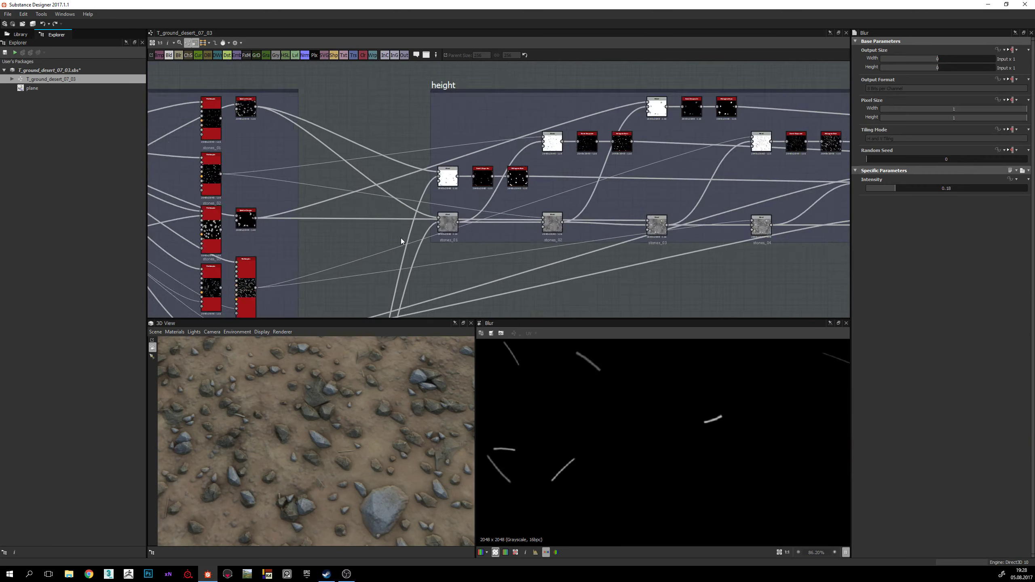
{"action": "middle_click_drag", "start_coordinate": [494, 252], "coordinate": [469, 137]}
{"action": "scroll", "coordinate": [454, 135], "scroll_direction": "down", "scroll_amount": 4}
{"action": "scroll", "coordinate": [469, 139], "scroll_direction": "down", "scroll_amount": 4}
{"action": "middle_click_drag", "start_coordinate": [466, 172], "coordinate": [469, 254]}
{"action": "scroll", "coordinate": [526, 190], "scroll_direction": "up", "scroll_amount": 6}
{"action": "middle_click_drag", "start_coordinate": [528, 188], "coordinate": [522, 205]}
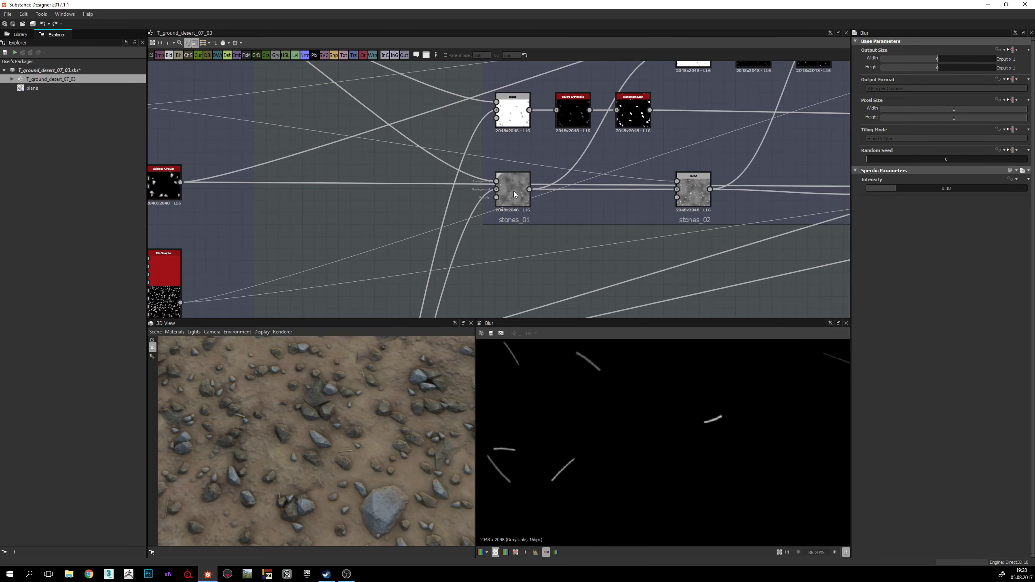
{"action": "double_click", "coordinate": [522, 200]}
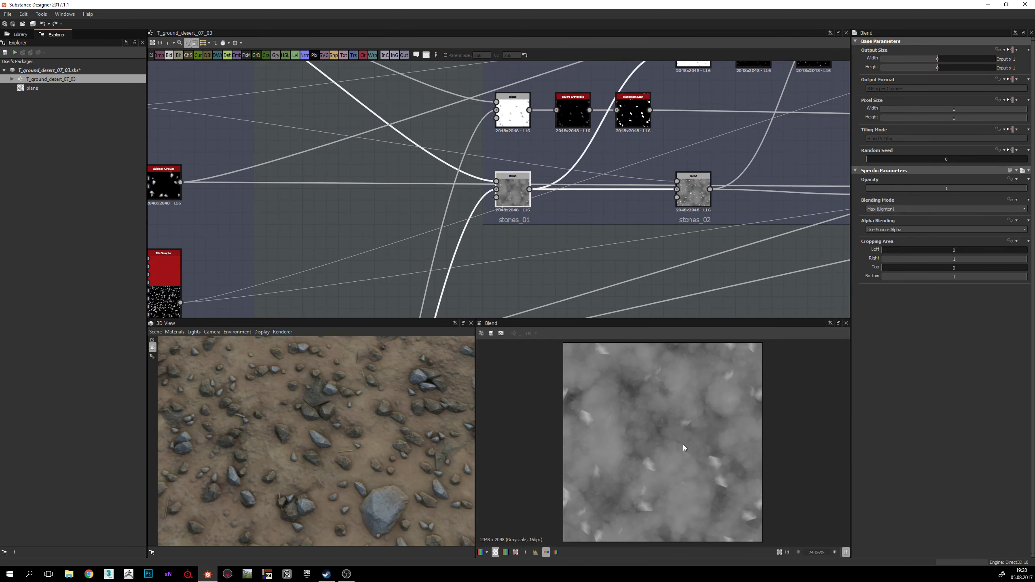
Step: Preview the Splatter Circular node's scattered pale square stone shapes
{"action": "scroll", "coordinate": [453, 174], "scroll_direction": "down", "scroll_amount": 5}
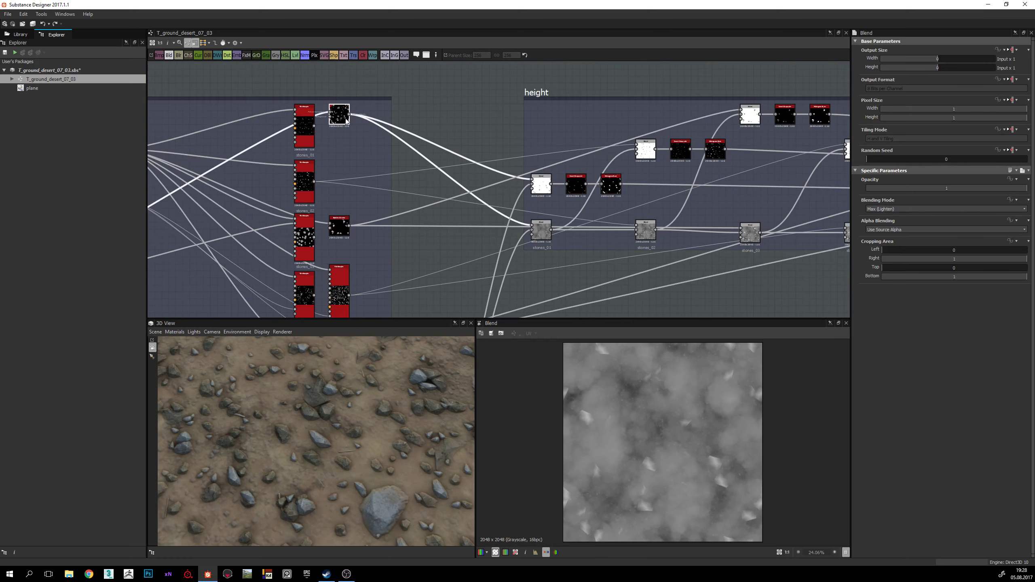
{"action": "double_click", "coordinate": [346, 121]}
{"action": "scroll", "coordinate": [570, 239], "scroll_direction": "up", "scroll_amount": 4}
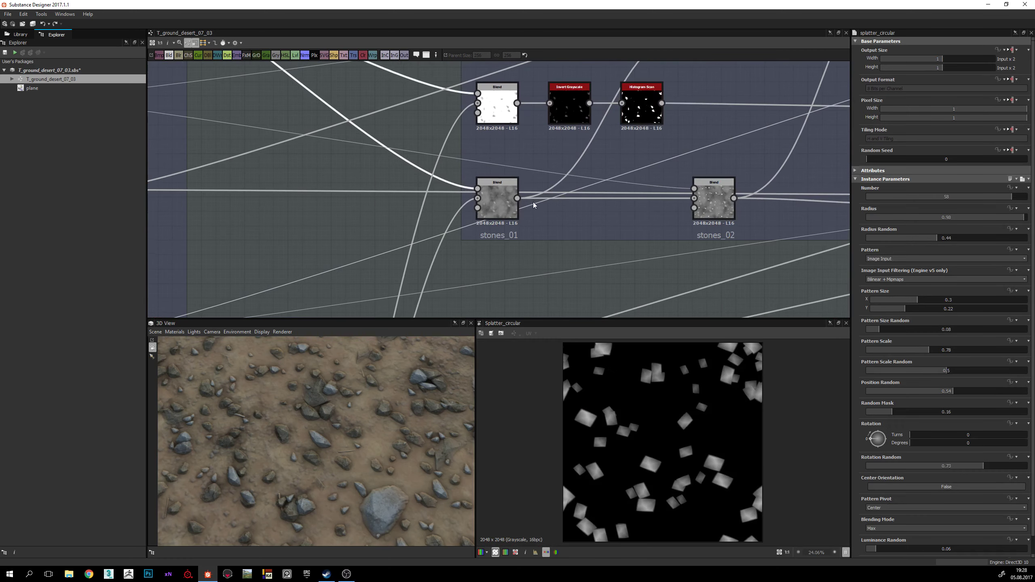
Step: Preview the stones_01 Blend's Max (Lighten) grey height result with pale stone shapes
{"action": "left_click", "coordinate": [493, 218]}
{"action": "double_click", "coordinate": [493, 218]}
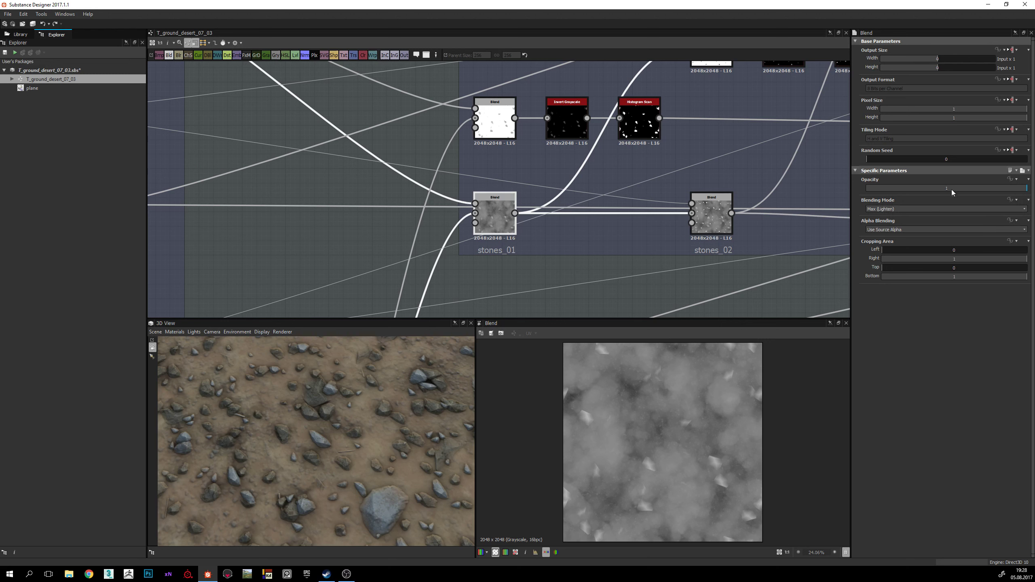
{"action": "middle_click_drag", "start_coordinate": [522, 248], "coordinate": [523, 259]}
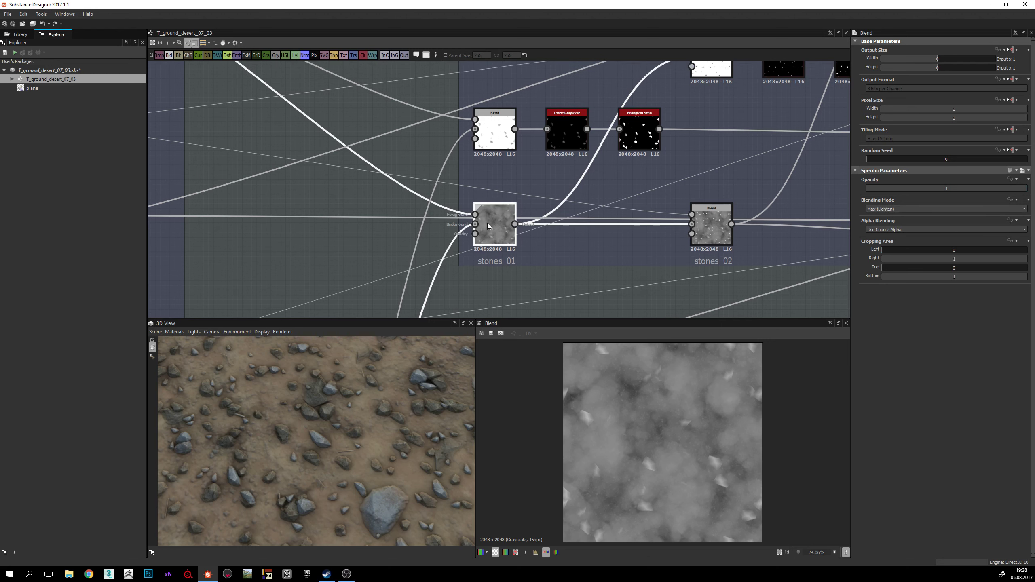
{"action": "scroll", "coordinate": [519, 259], "scroll_direction": "down", "scroll_amount": 4}
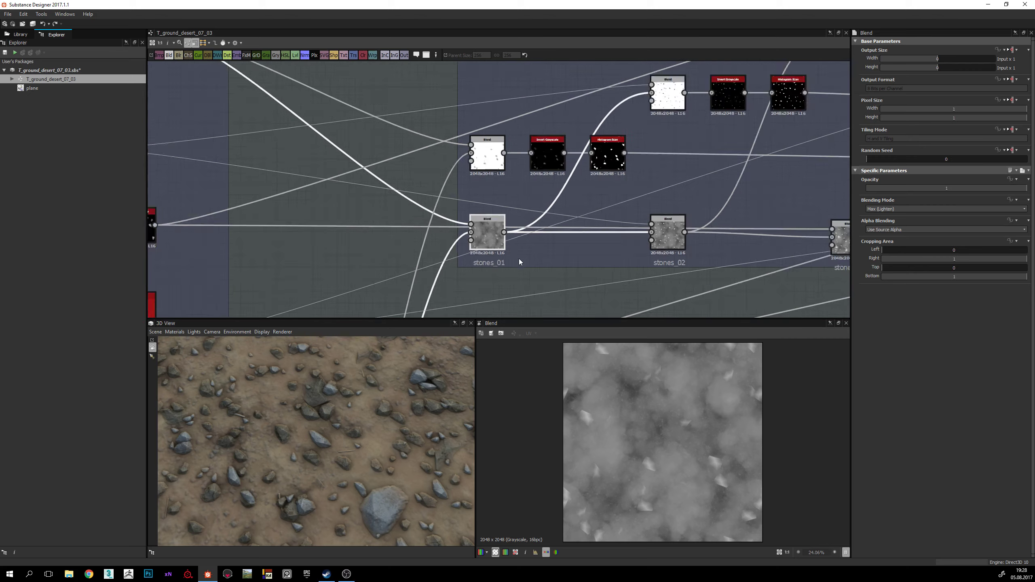
{"action": "middle_click_drag", "start_coordinate": [525, 268], "coordinate": [535, 230]}
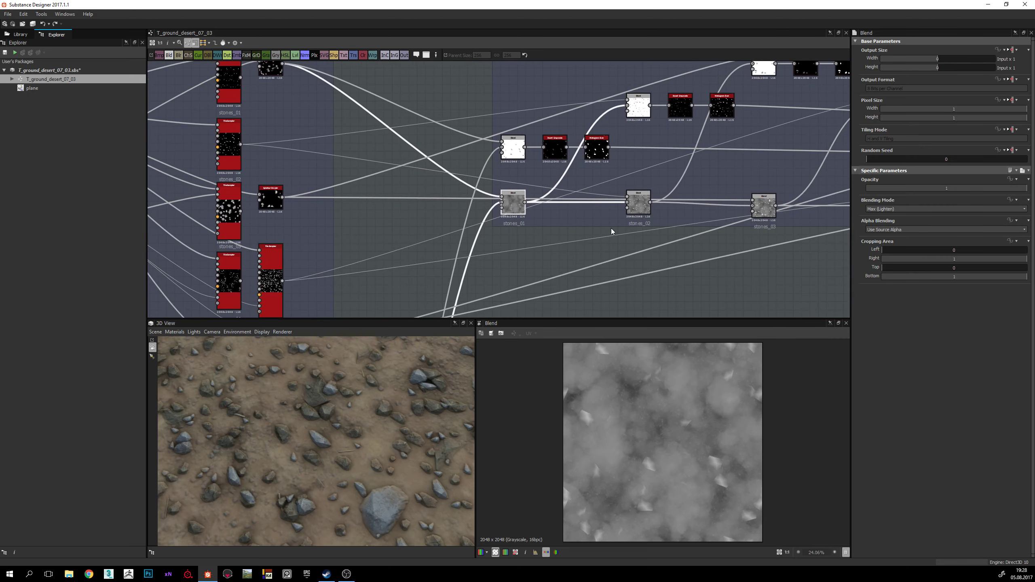
Step: Follow the stone blend chain along to stones_04 and stones_05
{"action": "middle_click_drag", "start_coordinate": [648, 228], "coordinate": [522, 230]}
{"action": "scroll", "coordinate": [522, 232], "scroll_direction": "down", "scroll_amount": 3}
{"action": "middle_click_drag", "start_coordinate": [586, 227], "coordinate": [554, 227]}
{"action": "scroll", "coordinate": [554, 228], "scroll_direction": "up", "scroll_amount": 3}
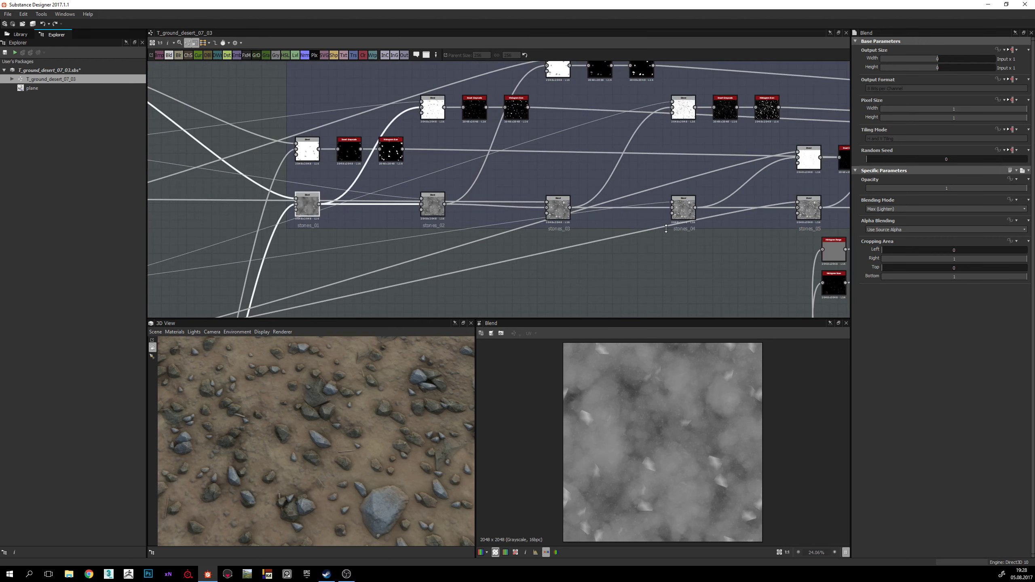
{"action": "middle_click_drag", "start_coordinate": [411, 227], "coordinate": [507, 162]}
Step: Zoom out to an overview of all frames, then return to stones_01 and stones_03
{"action": "scroll", "coordinate": [462, 242], "scroll_direction": "down", "scroll_amount": 4}
{"action": "scroll", "coordinate": [507, 163], "scroll_direction": "down", "scroll_amount": 4}
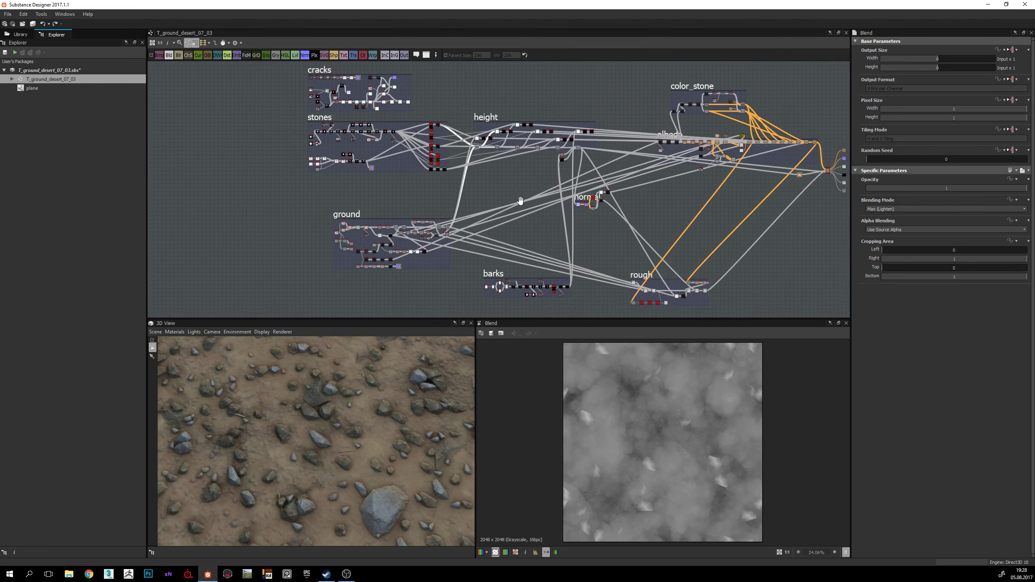
{"action": "middle_click_drag", "start_coordinate": [578, 193], "coordinate": [559, 212]}
{"action": "scroll", "coordinate": [482, 165], "scroll_direction": "up", "scroll_amount": 5}
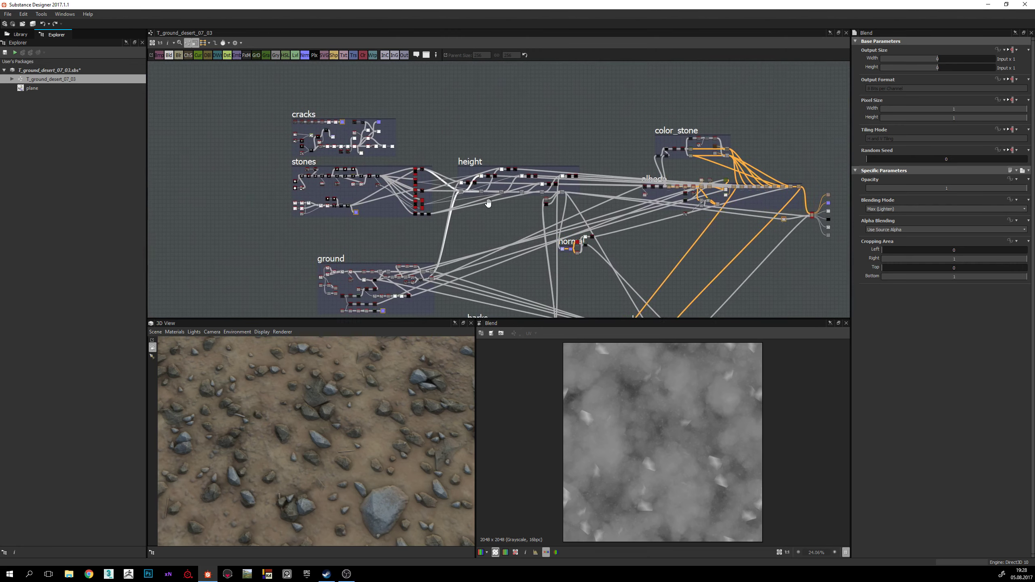
{"action": "scroll", "coordinate": [466, 222], "scroll_direction": "up", "scroll_amount": 5}
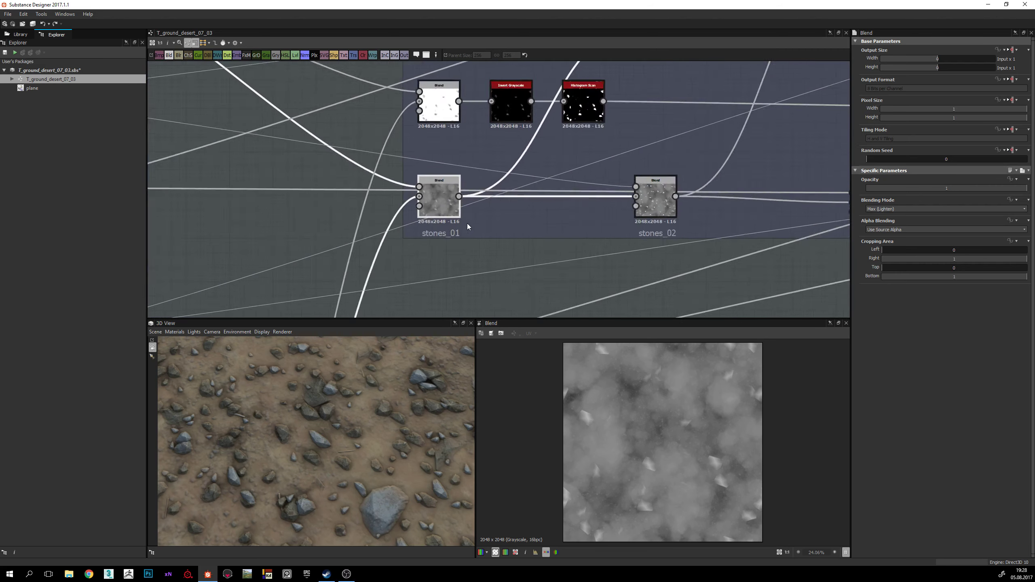
{"action": "middle_click_drag", "start_coordinate": [497, 222], "coordinate": [494, 239]}
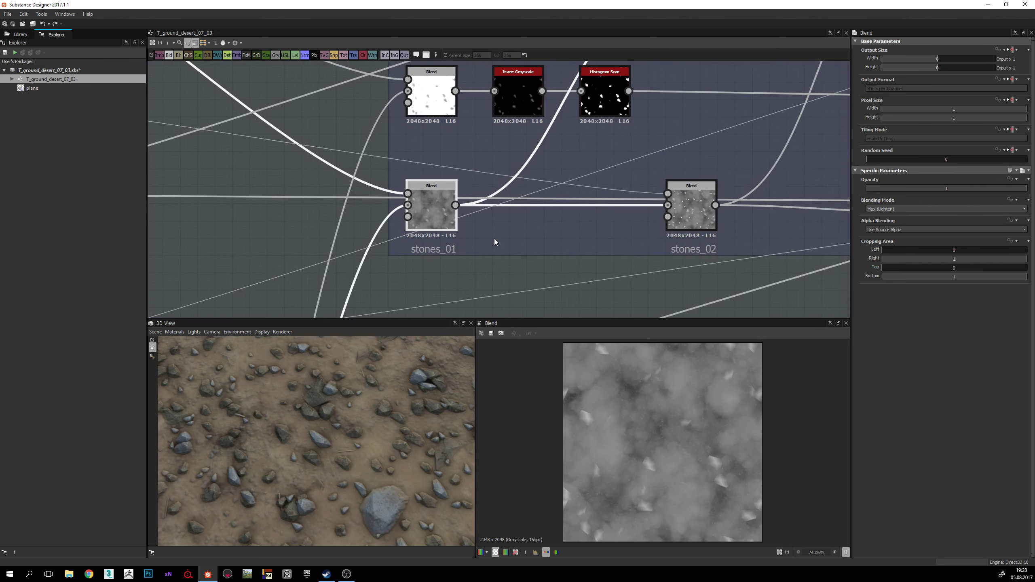
{"action": "scroll", "coordinate": [497, 240], "scroll_direction": "down", "scroll_amount": 3}
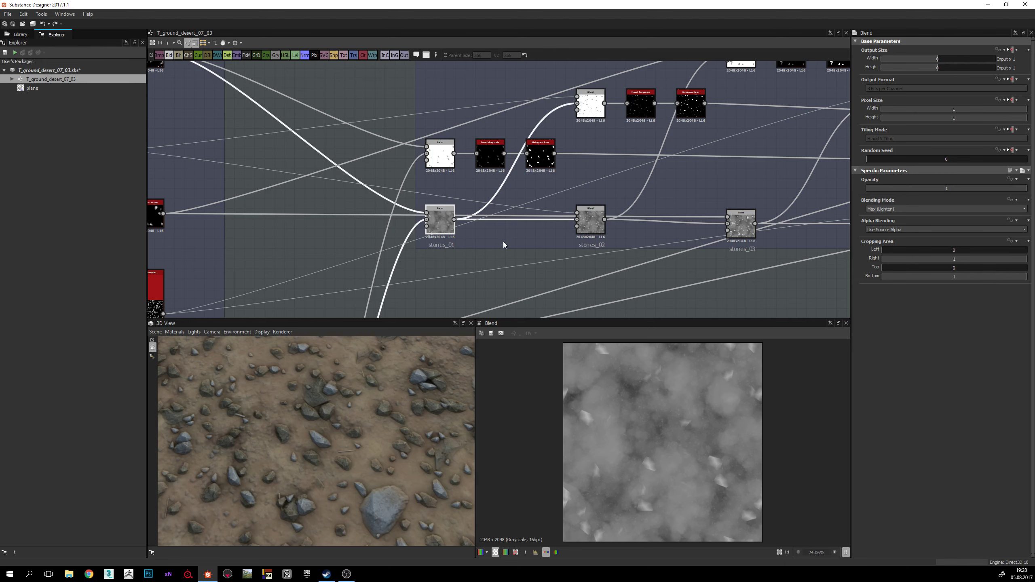
{"action": "middle_click_drag", "start_coordinate": [503, 241], "coordinate": [532, 232]}
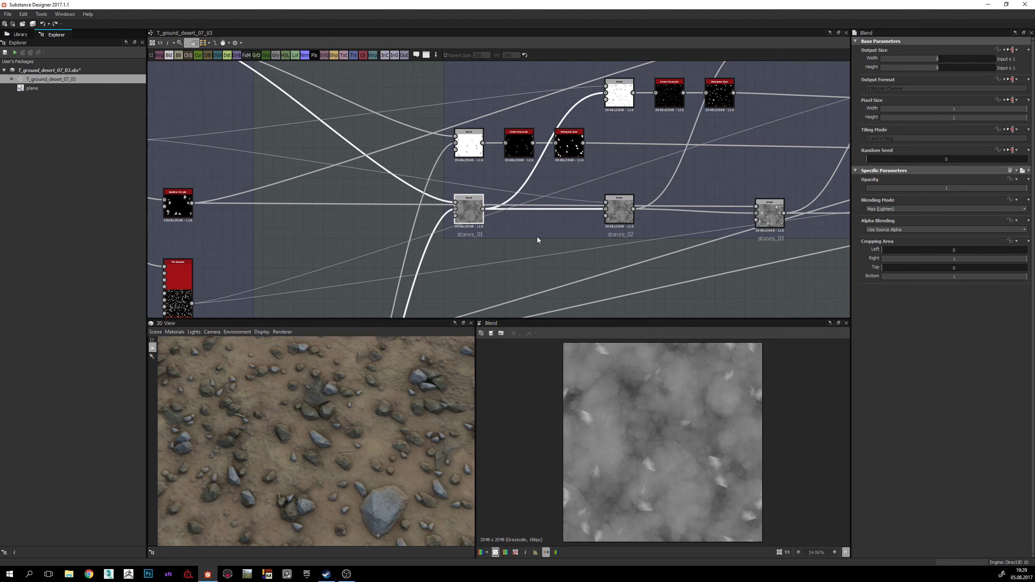
Step: Compare the upper Blend node's Divide result with the stones_01 Blend output
{"action": "middle_click_drag", "start_coordinate": [526, 215], "coordinate": [449, 239]}
{"action": "scroll", "coordinate": [442, 246], "scroll_direction": "down", "scroll_amount": 3}
{"action": "middle_click_drag", "start_coordinate": [582, 243], "coordinate": [609, 244]}
{"action": "scroll", "coordinate": [531, 241], "scroll_direction": "up", "scroll_amount": 3}
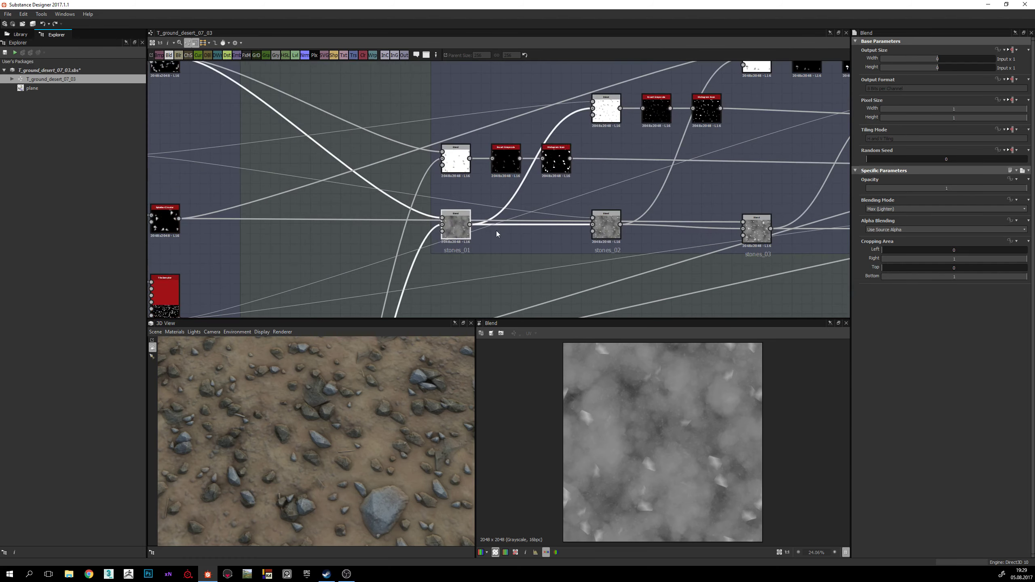
{"action": "middle_click_drag", "start_coordinate": [497, 234], "coordinate": [502, 254]}
{"action": "middle_click_drag", "start_coordinate": [564, 204], "coordinate": [563, 181]}
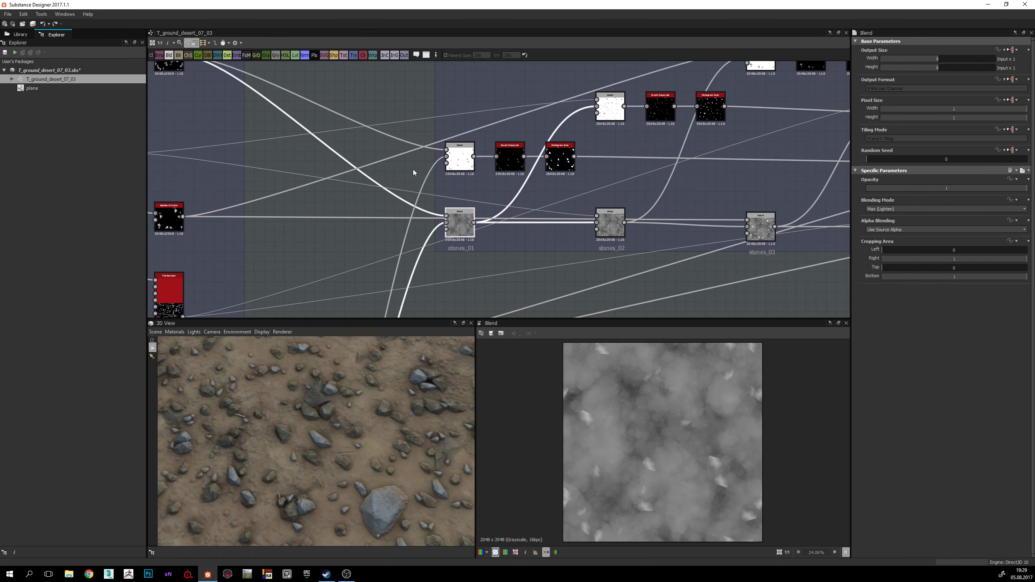
{"action": "scroll", "coordinate": [464, 168], "scroll_direction": "up", "scroll_amount": 2}
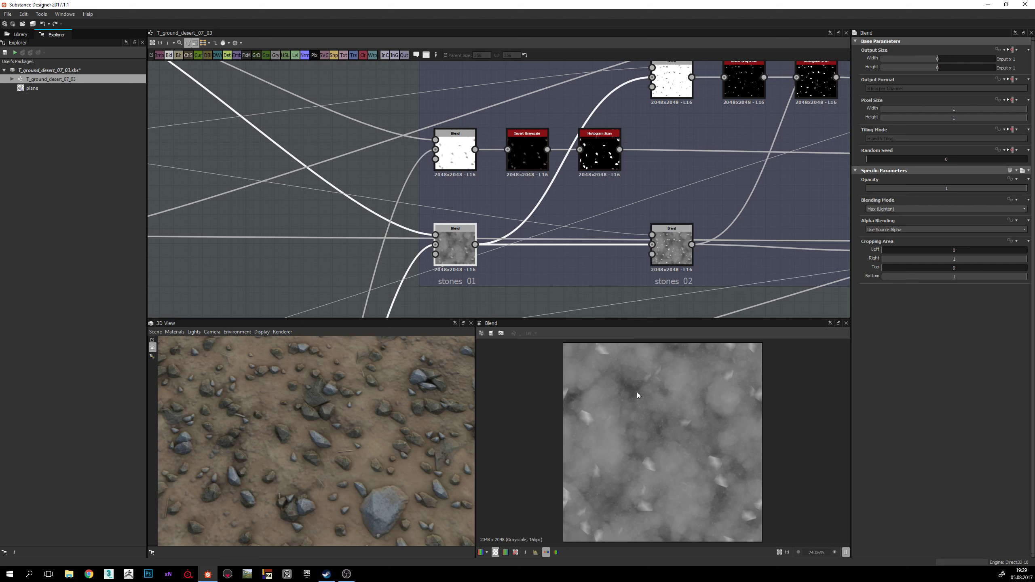
{"action": "middle_click_drag", "start_coordinate": [464, 177], "coordinate": [459, 197]}
{"action": "left_click", "coordinate": [457, 188]}
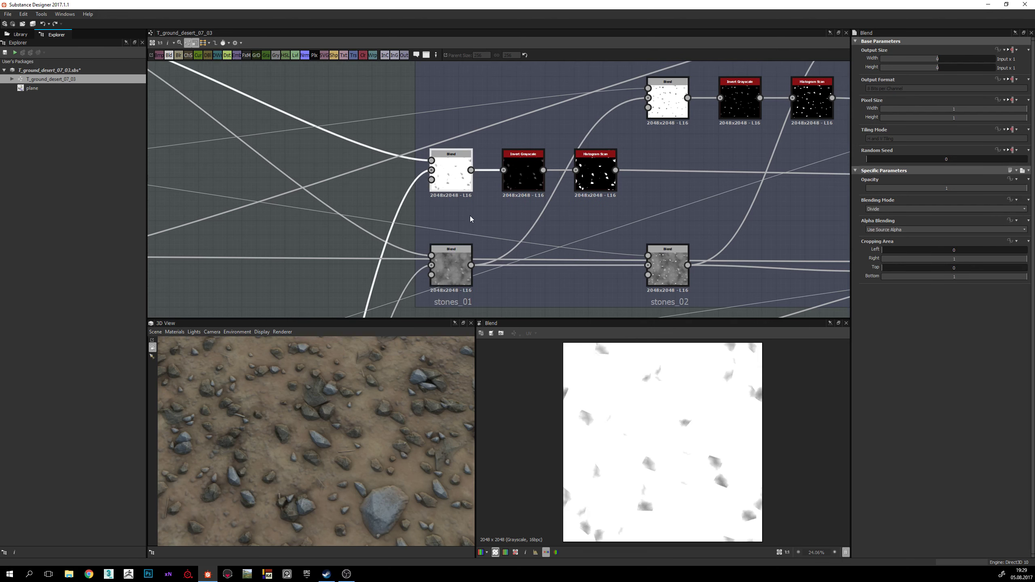
{"action": "left_click", "coordinate": [452, 265]}
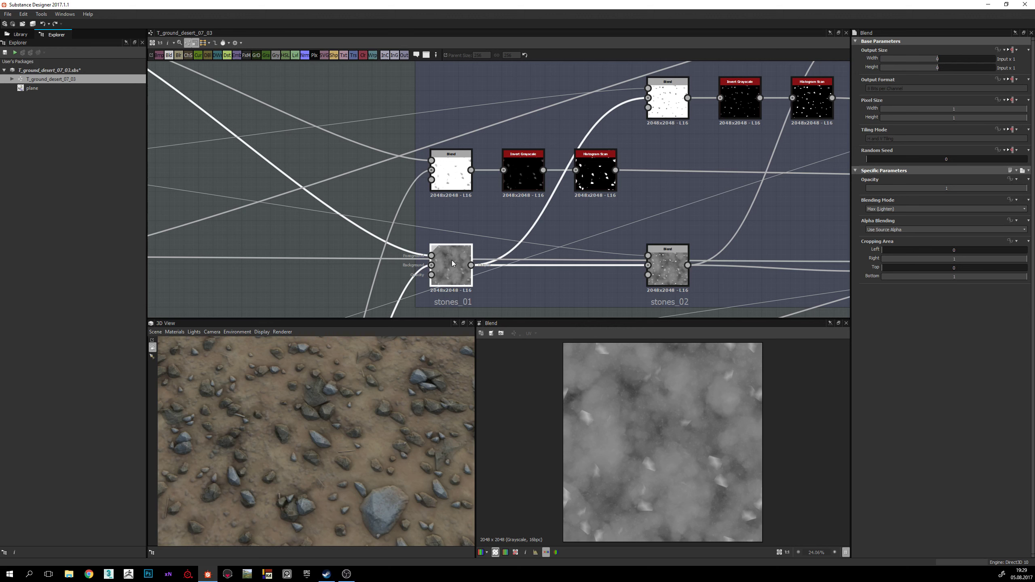
Step: Duplicate the stones_01 Blend node, move the copy left, and set its blending to Divide
{"action": "key", "text": "ctrl+d"}
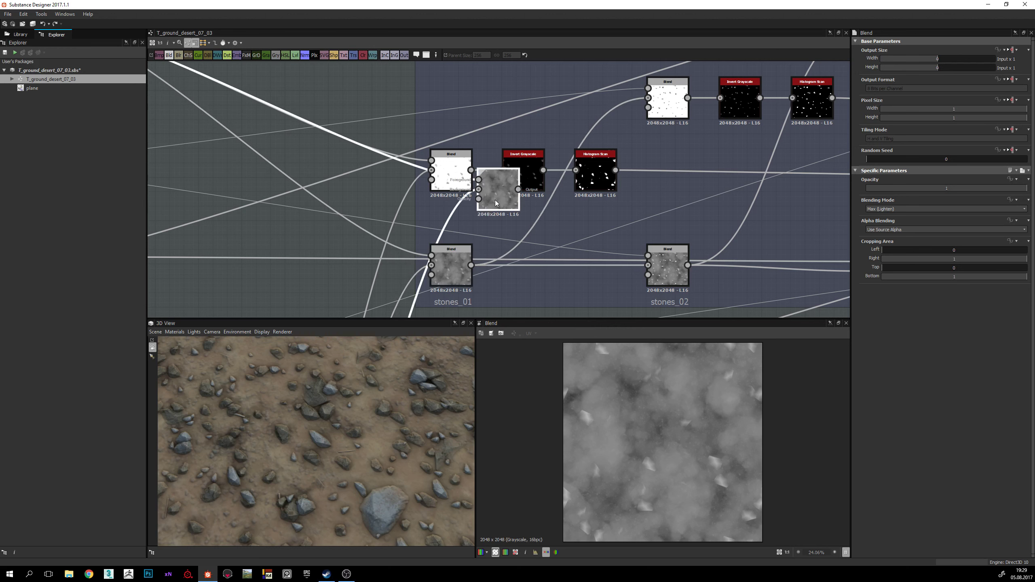
{"action": "left_click_drag", "start_coordinate": [491, 198], "coordinate": [357, 196]}
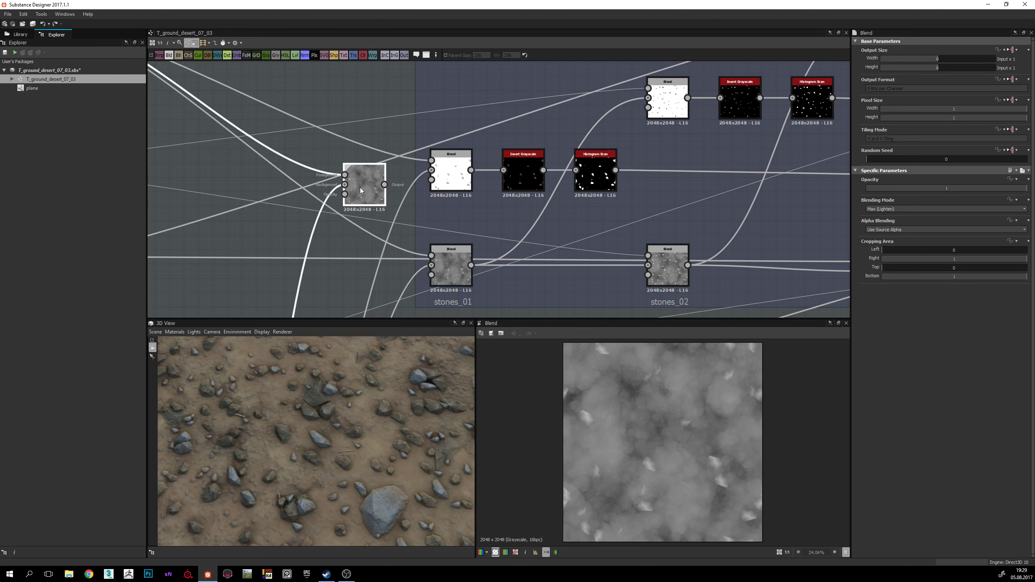
{"action": "left_click", "coordinate": [879, 209]}
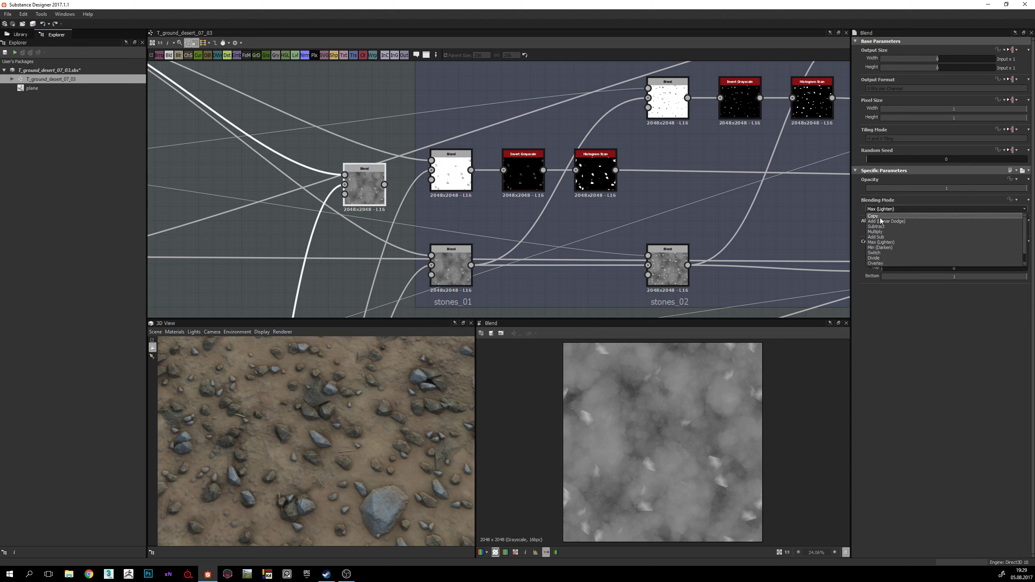
{"action": "scroll", "coordinate": [881, 244], "scroll_direction": "down", "scroll_amount": 1}
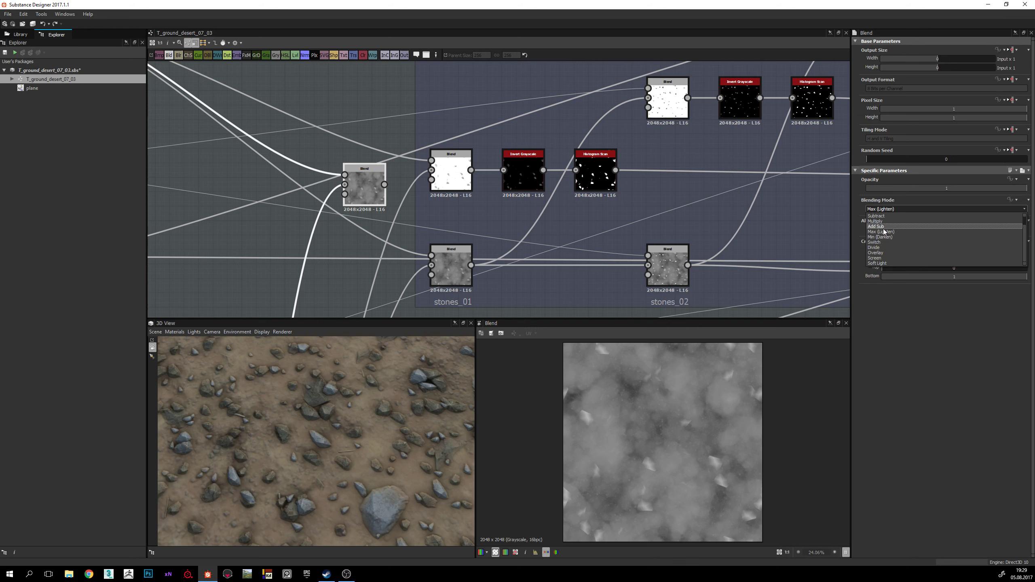
{"action": "left_click", "coordinate": [881, 247]}
{"action": "scroll", "coordinate": [595, 421], "scroll_direction": "up", "scroll_amount": 2}
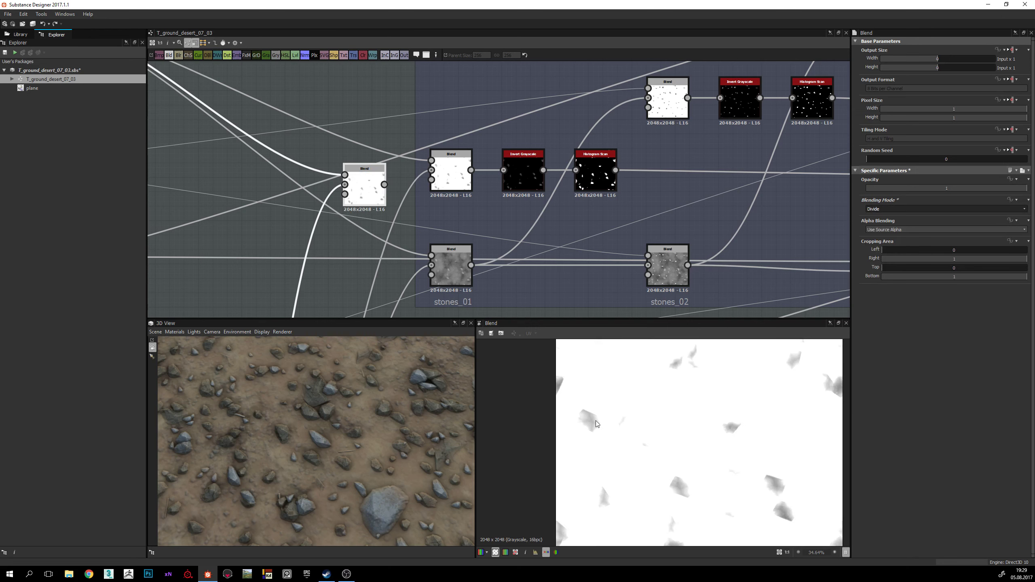
{"action": "scroll", "coordinate": [628, 439], "scroll_direction": "down", "scroll_amount": 2}
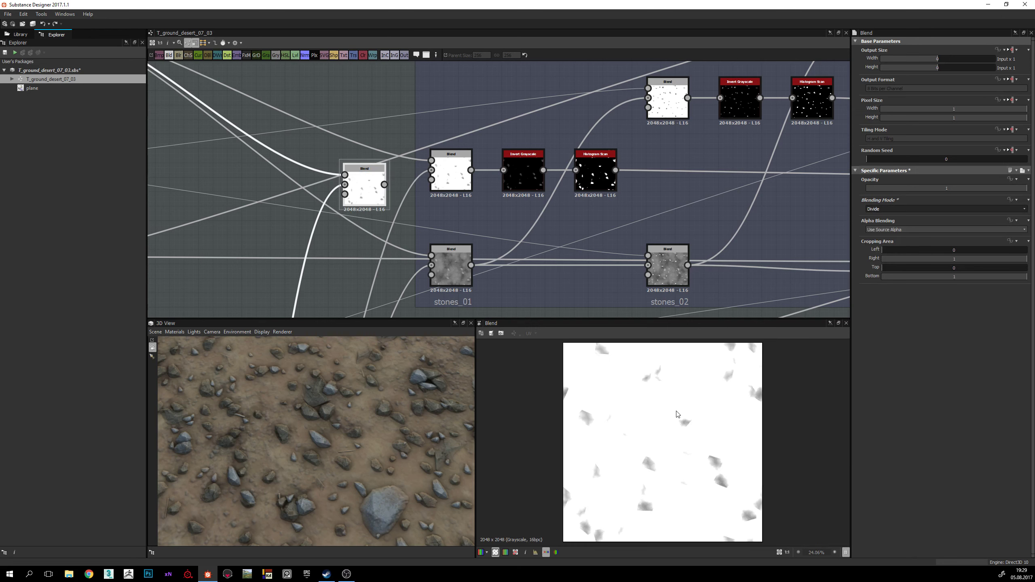
{"action": "scroll", "coordinate": [586, 427], "scroll_direction": "up", "scroll_amount": 2}
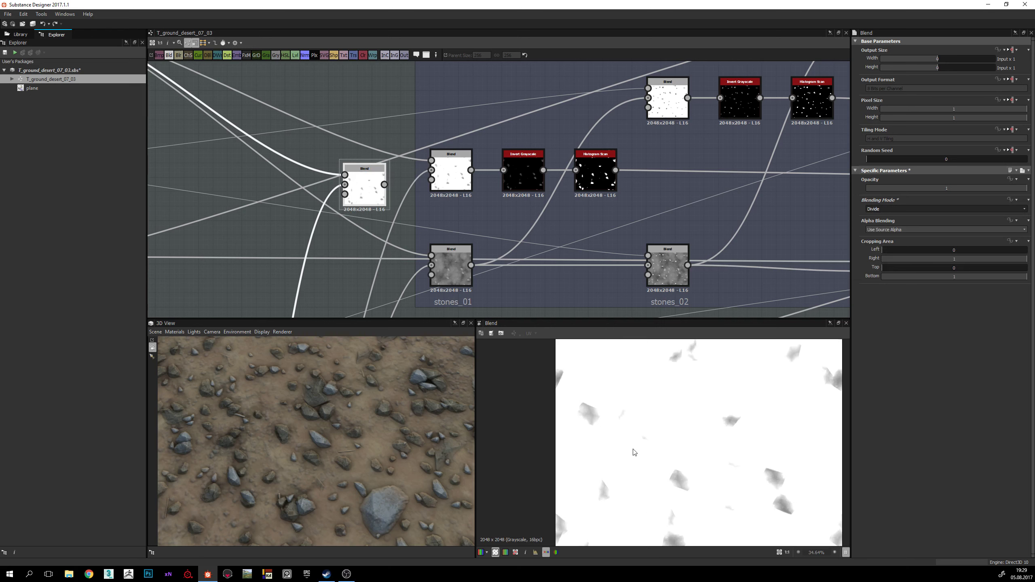
{"action": "scroll", "coordinate": [635, 452], "scroll_direction": "down", "scroll_amount": 2}
{"action": "scroll", "coordinate": [679, 454], "scroll_direction": "up", "scroll_amount": 2}
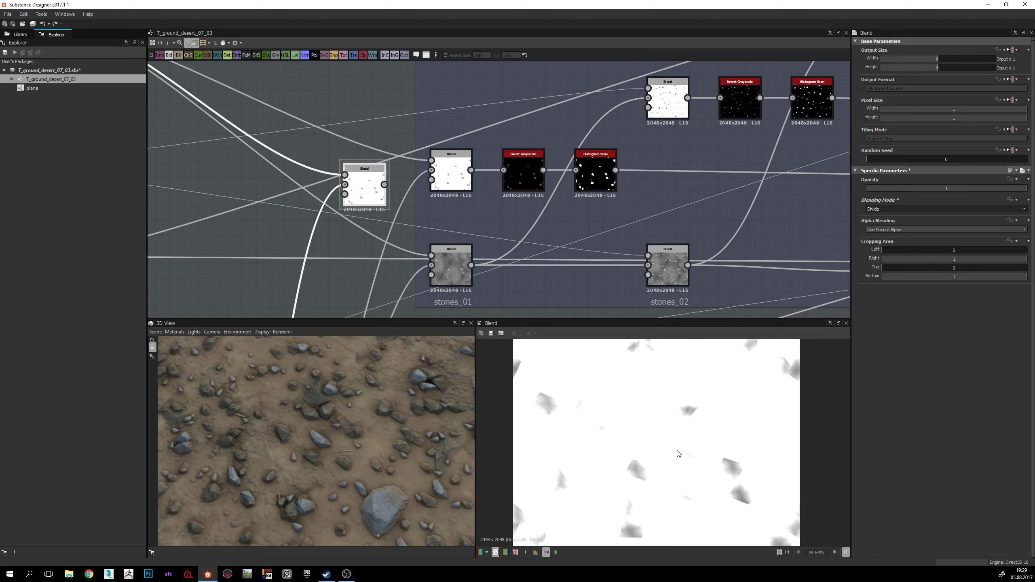
{"action": "scroll", "coordinate": [679, 453], "scroll_direction": "down", "scroll_amount": 1}
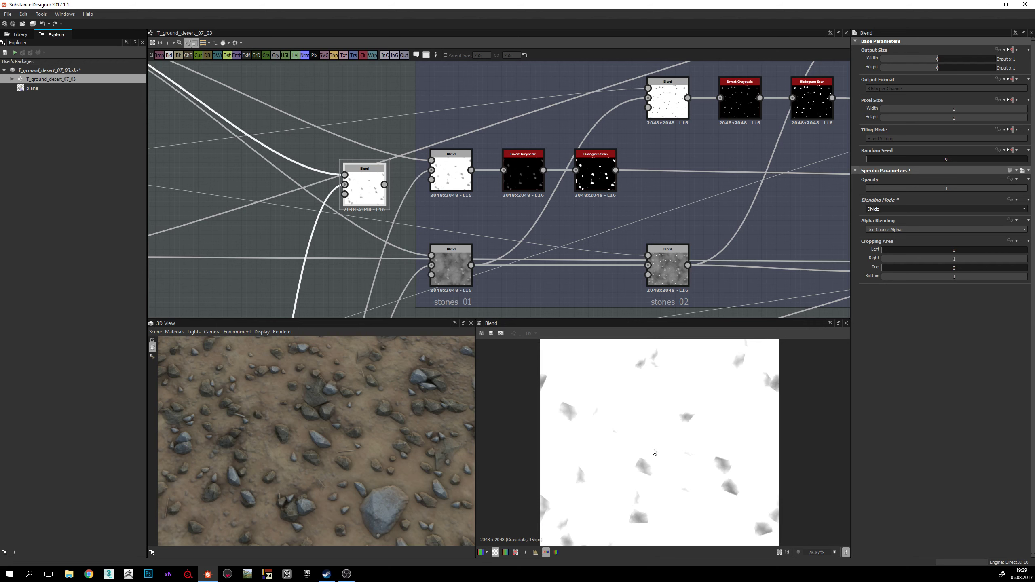
{"action": "scroll", "coordinate": [581, 466], "scroll_direction": "up", "scroll_amount": 2}
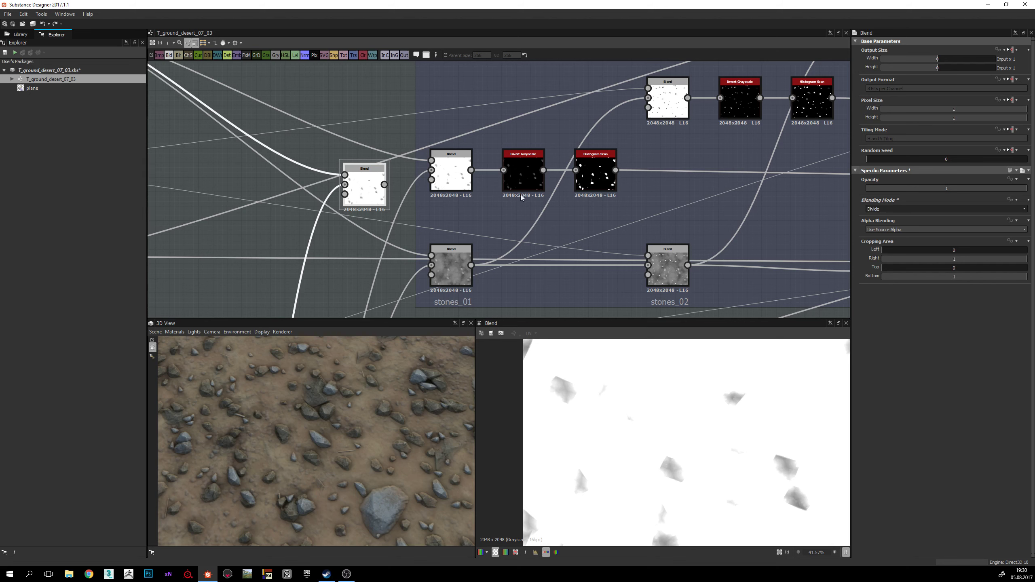
{"action": "left_click", "coordinate": [451, 176]}
Step: Delete the copied Blend node, then preview the Blend, Invert Grayscale and Histogram Scan outputs
{"action": "left_click", "coordinate": [368, 188]}
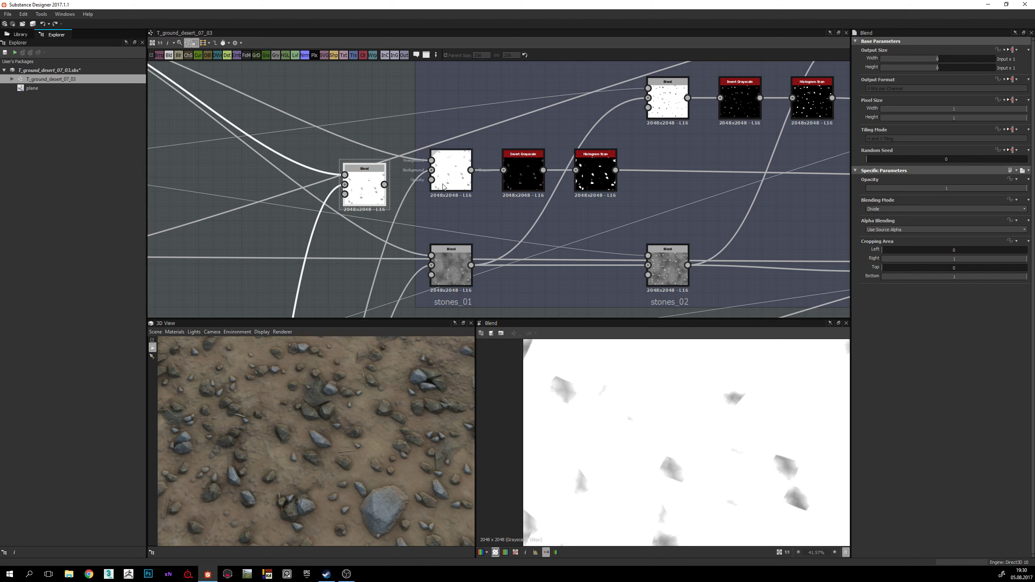
{"action": "key", "text": "Delete"}
{"action": "double_click", "coordinate": [448, 186]}
{"action": "double_click", "coordinate": [525, 176]}
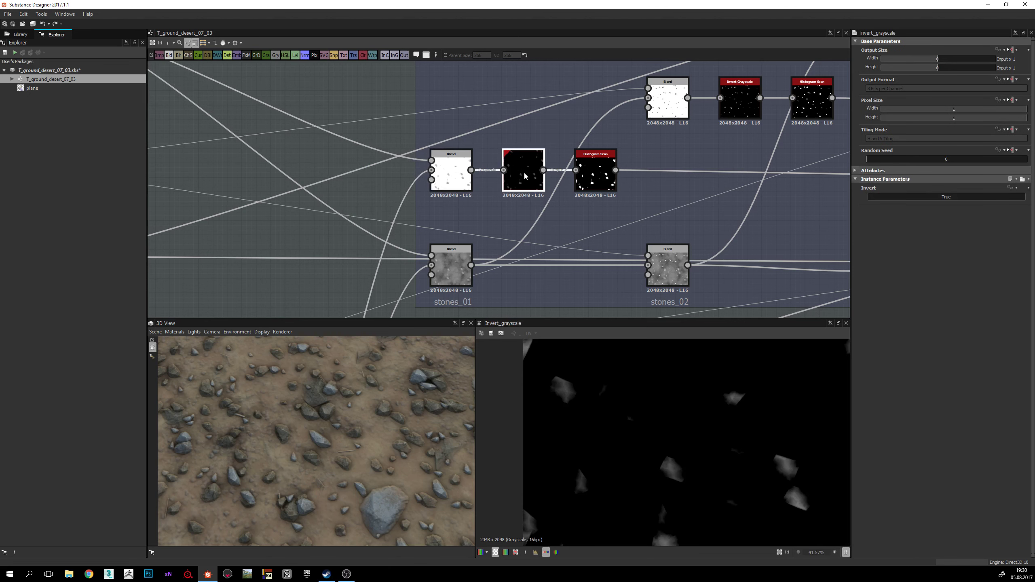
{"action": "left_click", "coordinate": [613, 160]}
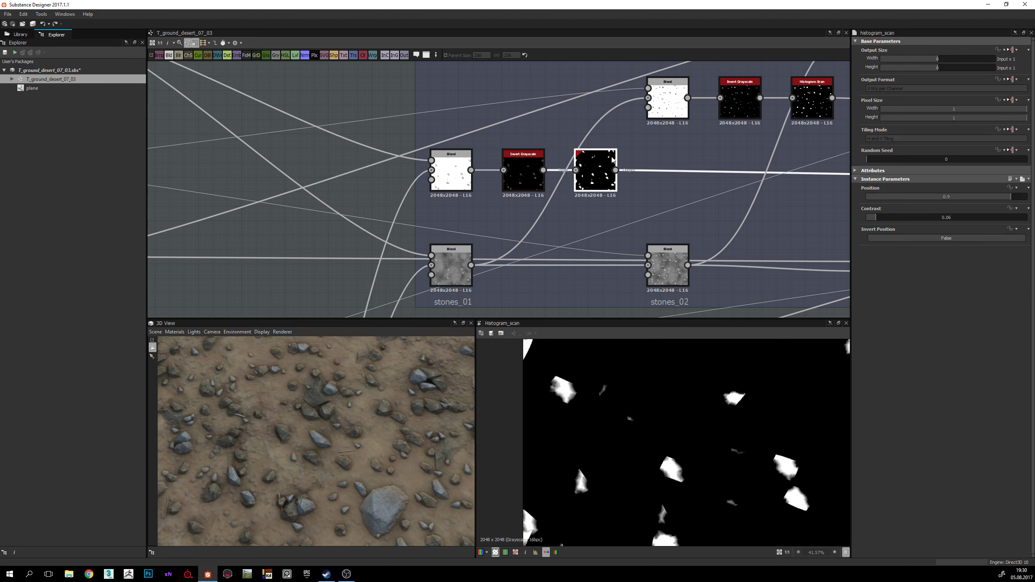
Step: Zoom the 2D view into one white rock of the Histogram Scan stone mask
{"action": "scroll", "coordinate": [645, 474], "scroll_direction": "down", "scroll_amount": 1}
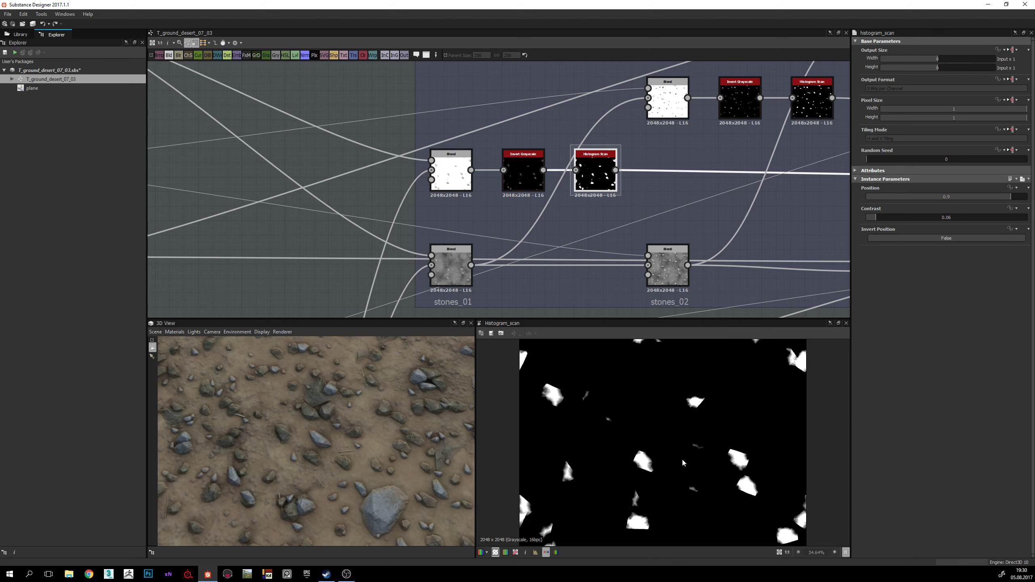
{"action": "middle_click_drag", "start_coordinate": [683, 463], "coordinate": [670, 478]}
{"action": "middle_click_drag", "start_coordinate": [600, 200], "coordinate": [597, 215]}
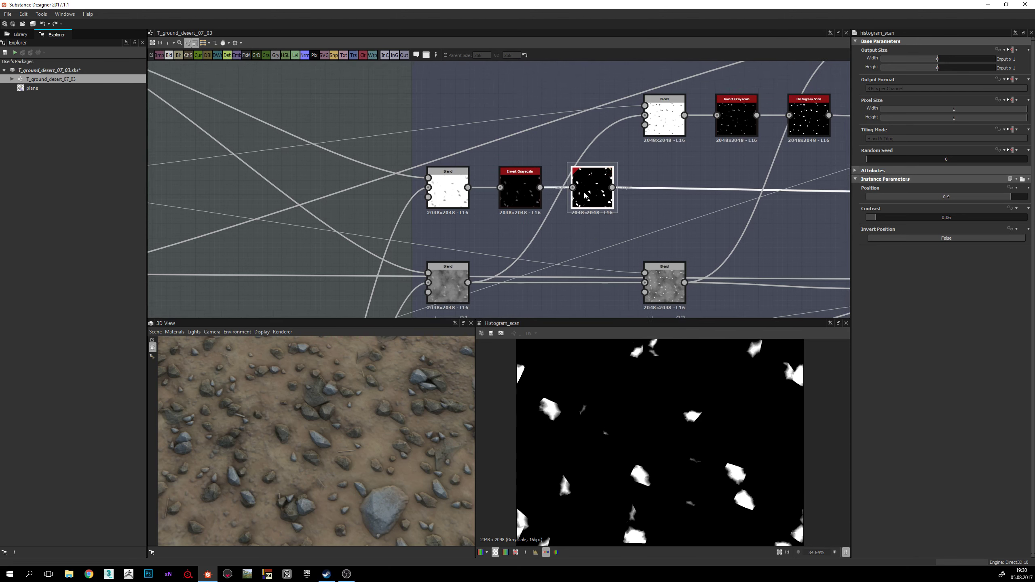
{"action": "scroll", "coordinate": [614, 217], "scroll_direction": "up", "scroll_amount": 2}
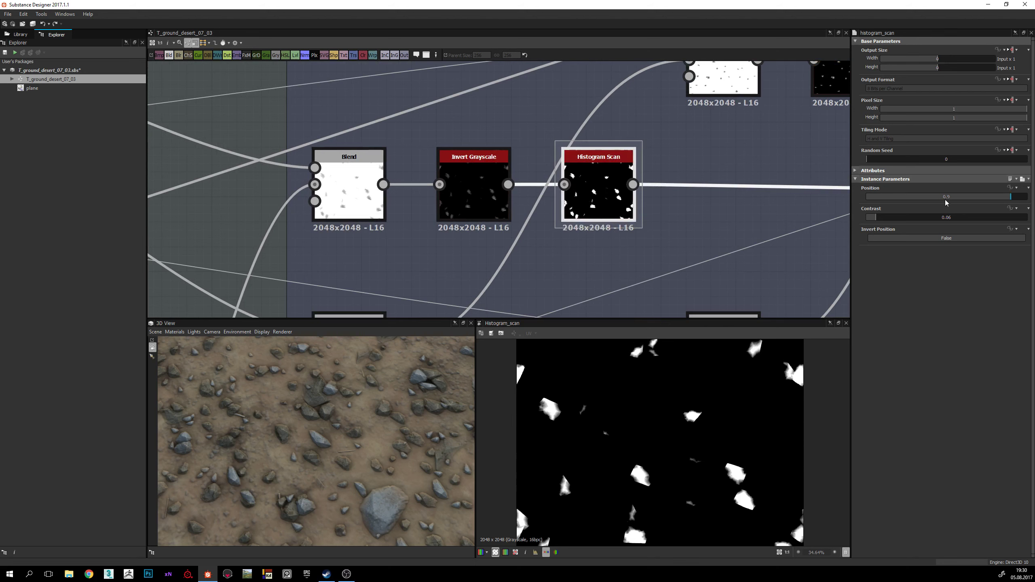
{"action": "scroll", "coordinate": [680, 437], "scroll_direction": "up", "scroll_amount": 2}
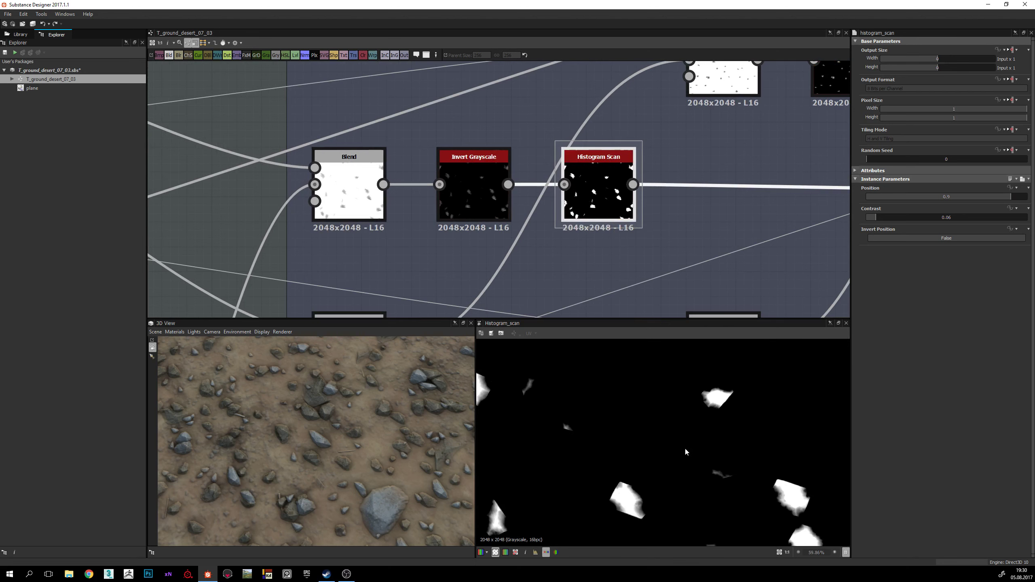
{"action": "middle_click_drag", "start_coordinate": [672, 459], "coordinate": [676, 441]}
{"action": "scroll", "coordinate": [615, 481], "scroll_direction": "up", "scroll_amount": 2}
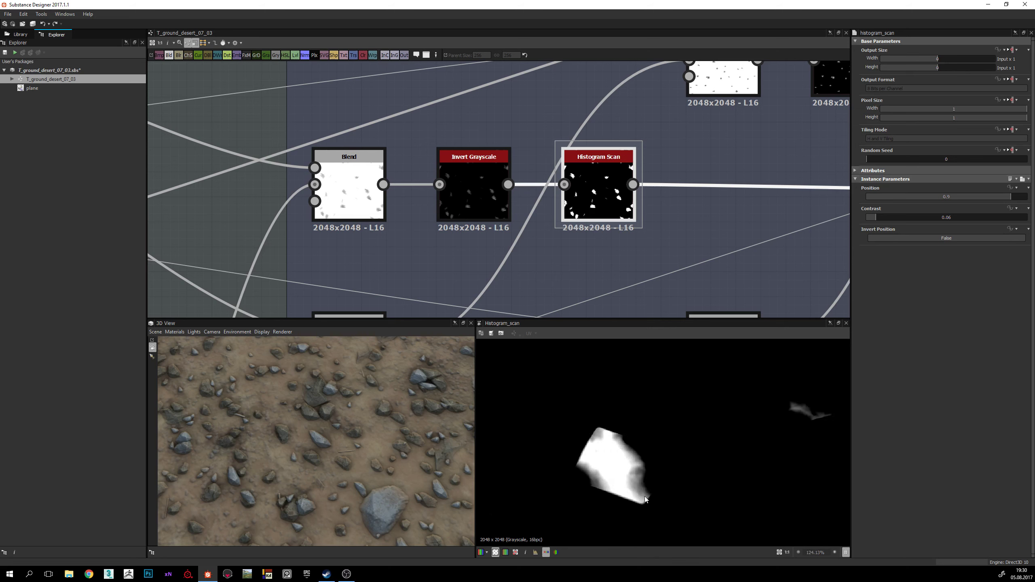
{"action": "scroll", "coordinate": [669, 481], "scroll_direction": "down", "scroll_amount": 1}
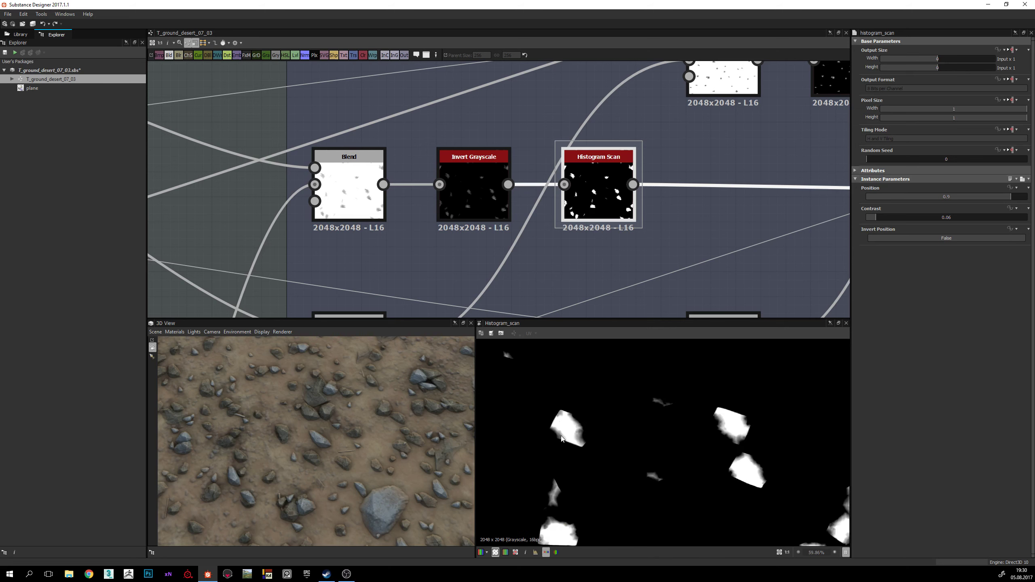
{"action": "scroll", "coordinate": [570, 439], "scroll_direction": "up", "scroll_amount": 3}
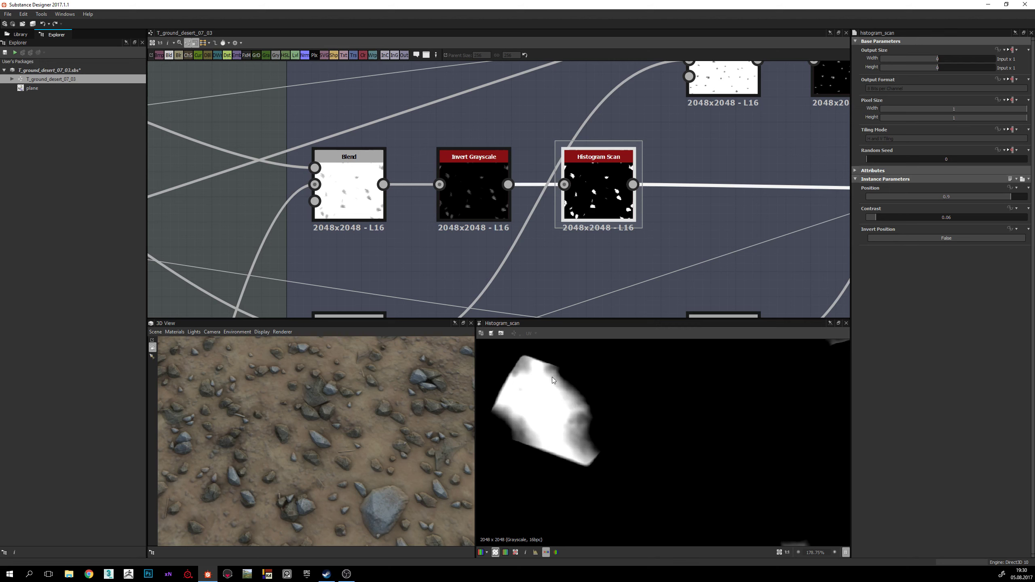
{"action": "middle_click_drag", "start_coordinate": [556, 383], "coordinate": [657, 399]}
{"action": "scroll", "coordinate": [657, 400], "scroll_direction": "down", "scroll_amount": 1}
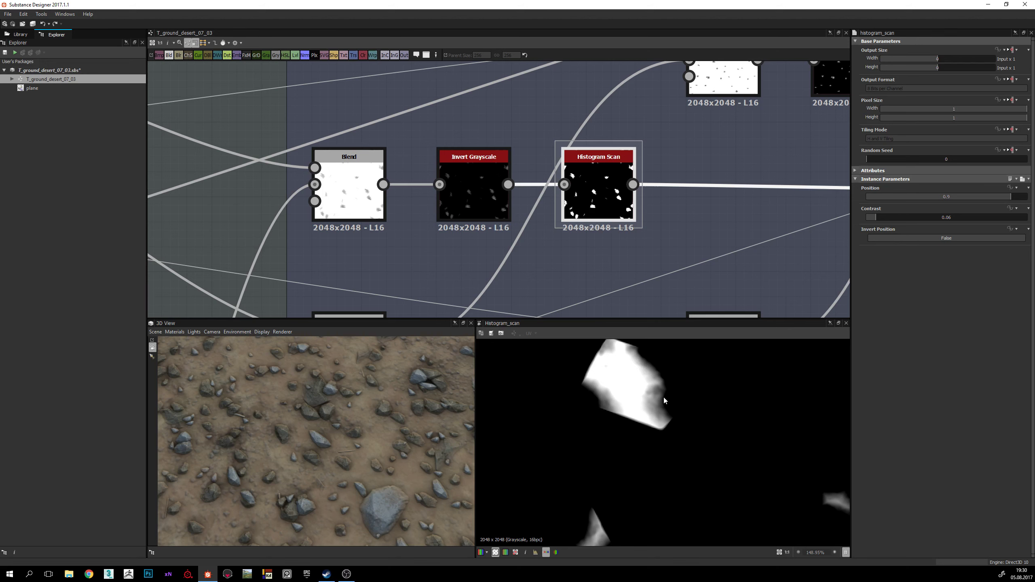
{"action": "scroll", "coordinate": [664, 401], "scroll_direction": "up", "scroll_amount": 2}
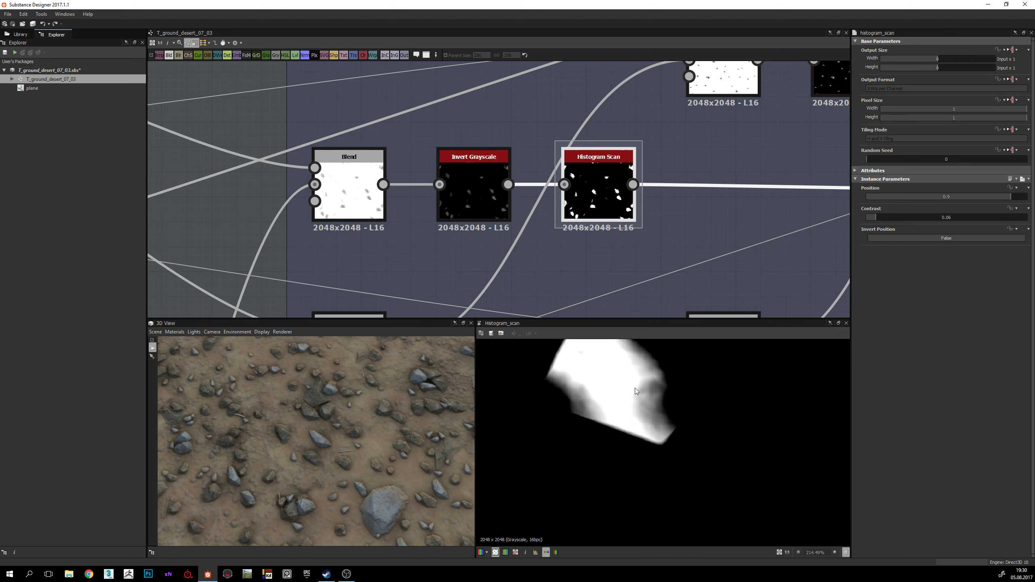
{"action": "scroll", "coordinate": [664, 399], "scroll_direction": "down", "scroll_amount": 1}
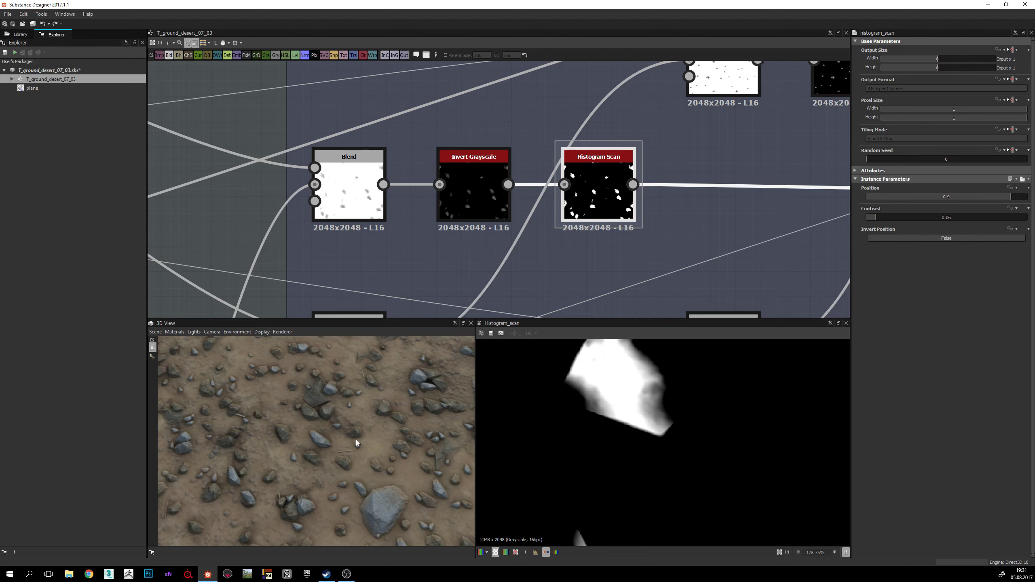
{"action": "scroll", "coordinate": [356, 443], "scroll_direction": "up", "scroll_amount": 5}
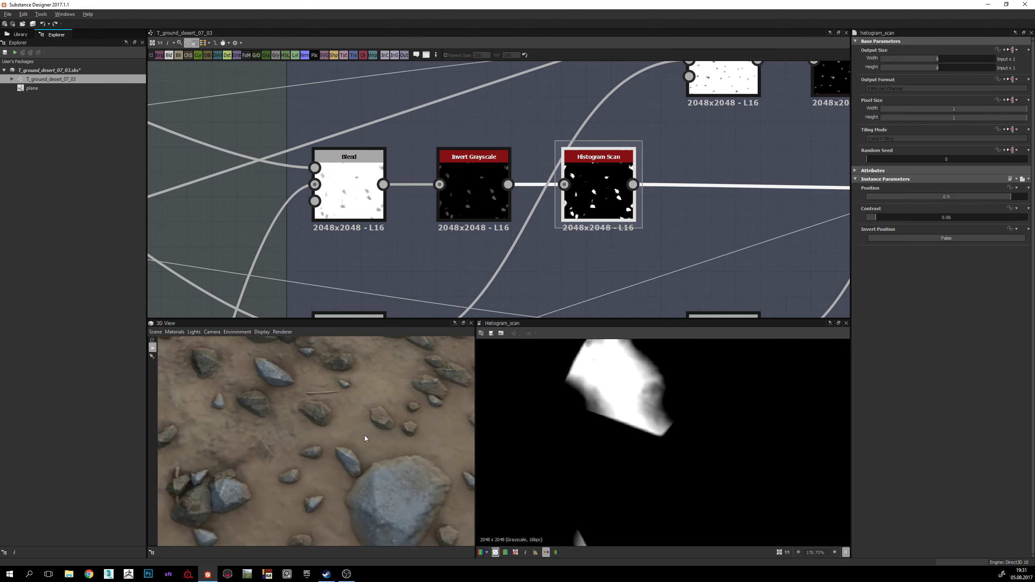
Step: Orbit and pan the 3D preview to frame the large rock on the sandy ground
{"action": "middle_click_drag", "start_coordinate": [365, 436], "coordinate": [387, 439]}
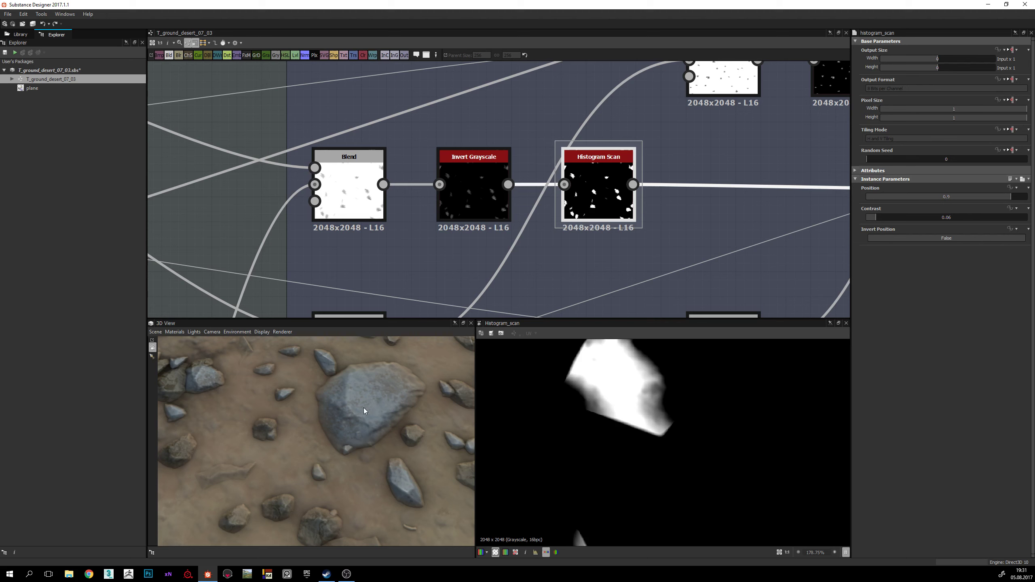
{"action": "left_click_drag", "start_coordinate": [418, 416], "coordinate": [394, 418]}
{"action": "scroll", "coordinate": [343, 451], "scroll_direction": "down", "scroll_amount": 3}
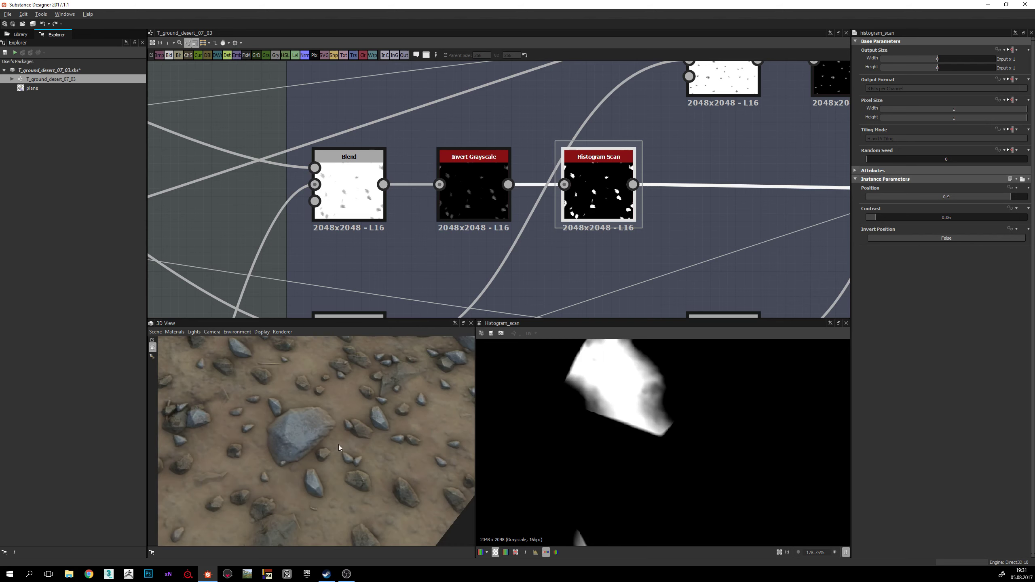
{"action": "left_click_drag", "start_coordinate": [342, 451], "coordinate": [368, 454]}
{"action": "middle_click_drag", "start_coordinate": [367, 454], "coordinate": [342, 472]}
{"action": "scroll", "coordinate": [321, 467], "scroll_direction": "down", "scroll_amount": 3}
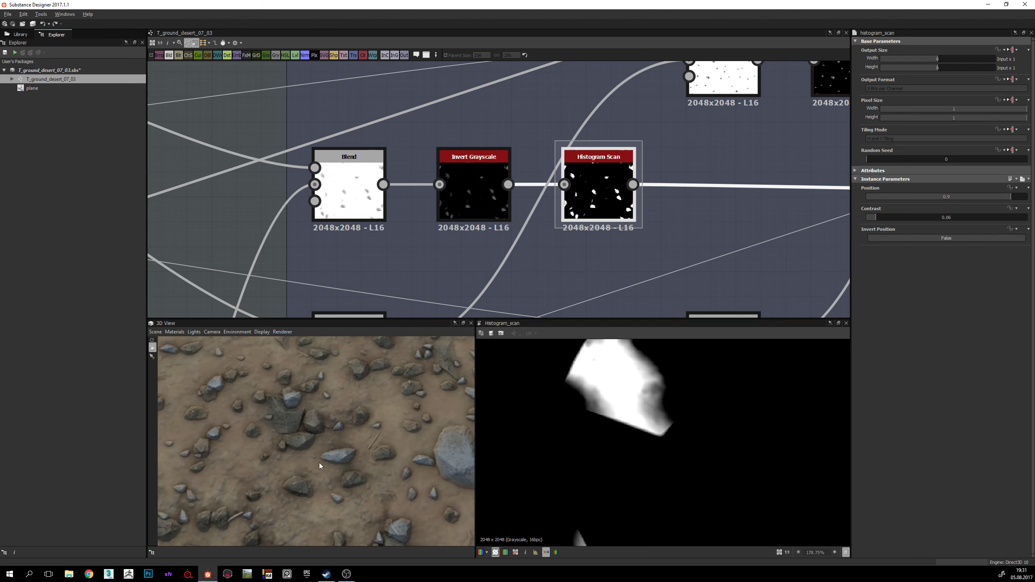
{"action": "scroll", "coordinate": [321, 468], "scroll_direction": "up", "scroll_amount": 3}
{"action": "left_click_drag", "start_coordinate": [321, 467], "coordinate": [357, 472]}
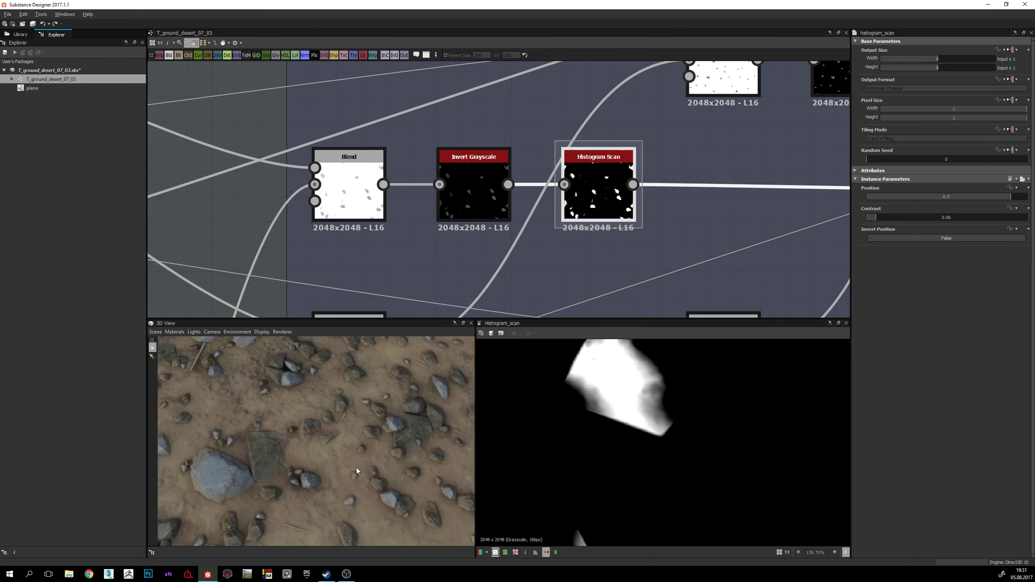
Step: View the ground tilted and up close, then rotate the lighting across the rocks
{"action": "right_click_drag", "start_coordinate": [306, 449], "coordinate": [365, 498]}
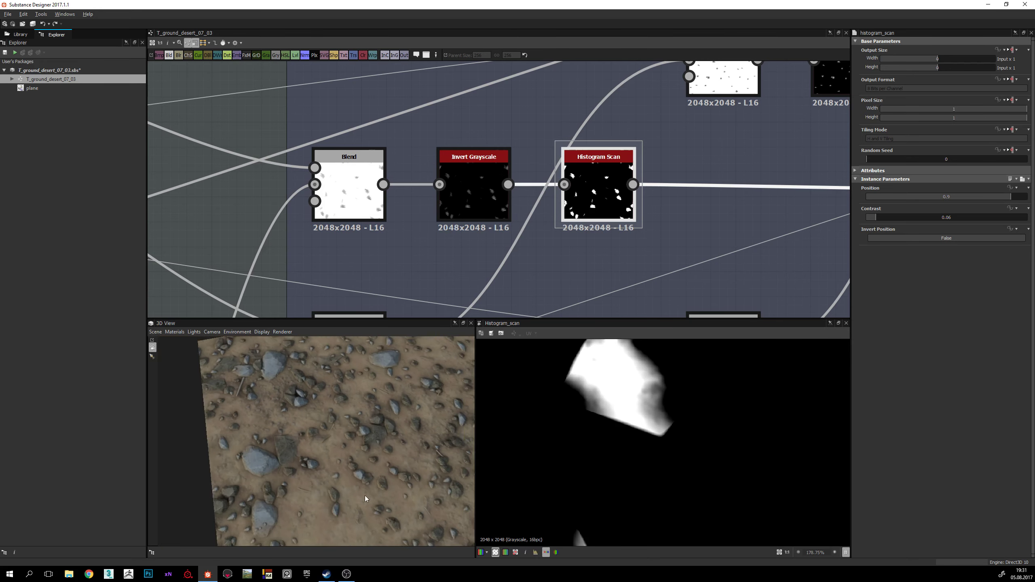
{"action": "left_click_drag", "start_coordinate": [365, 498], "coordinate": [321, 493]}
{"action": "right_click_drag", "start_coordinate": [321, 493], "coordinate": [337, 469]}
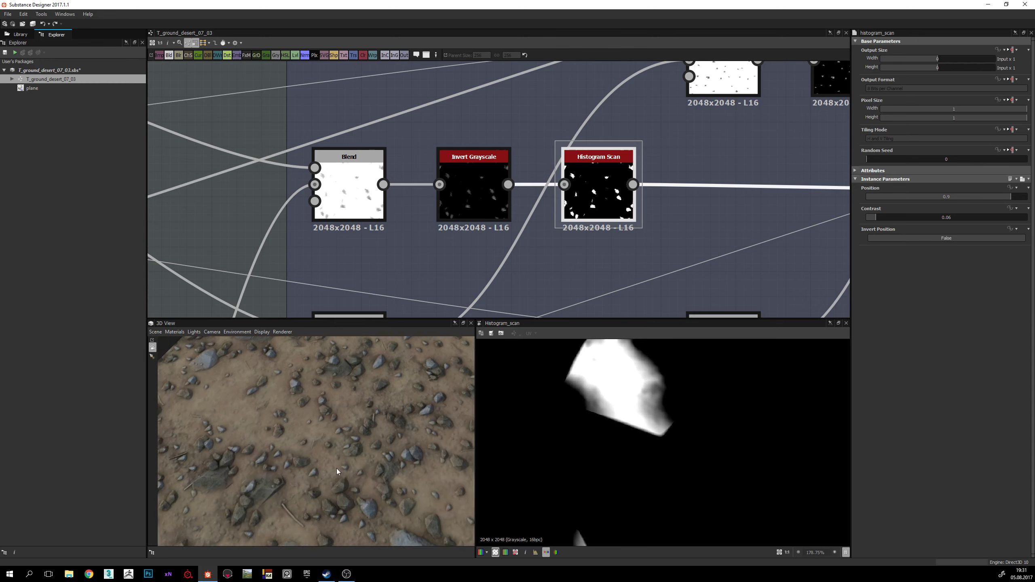
{"action": "left_click_drag", "start_coordinate": [336, 471], "coordinate": [318, 435]}
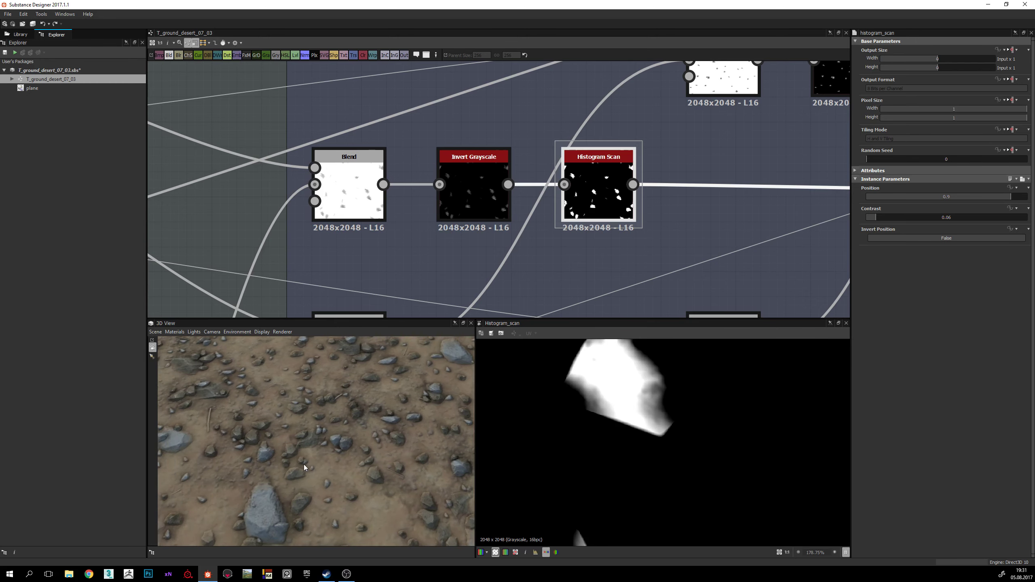
{"action": "right_click_drag", "start_coordinate": [318, 435], "coordinate": [388, 437], "text": "ctrl+shift"}
{"action": "left_click_drag", "start_coordinate": [388, 437], "coordinate": [409, 440]}
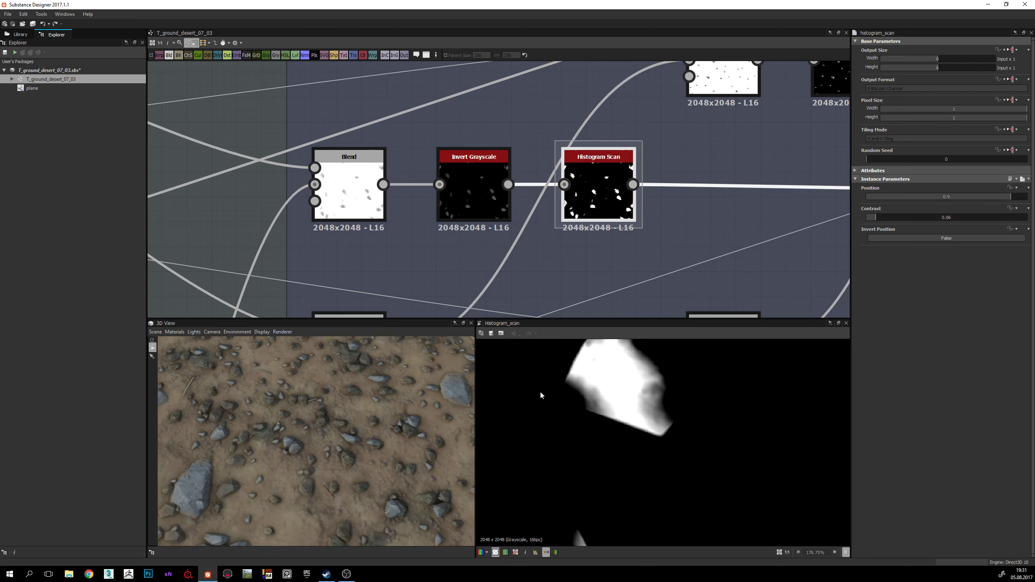
Step: Preview the stones_02 Blend output and its foreground input image
{"action": "left_click", "coordinate": [20, 34]}
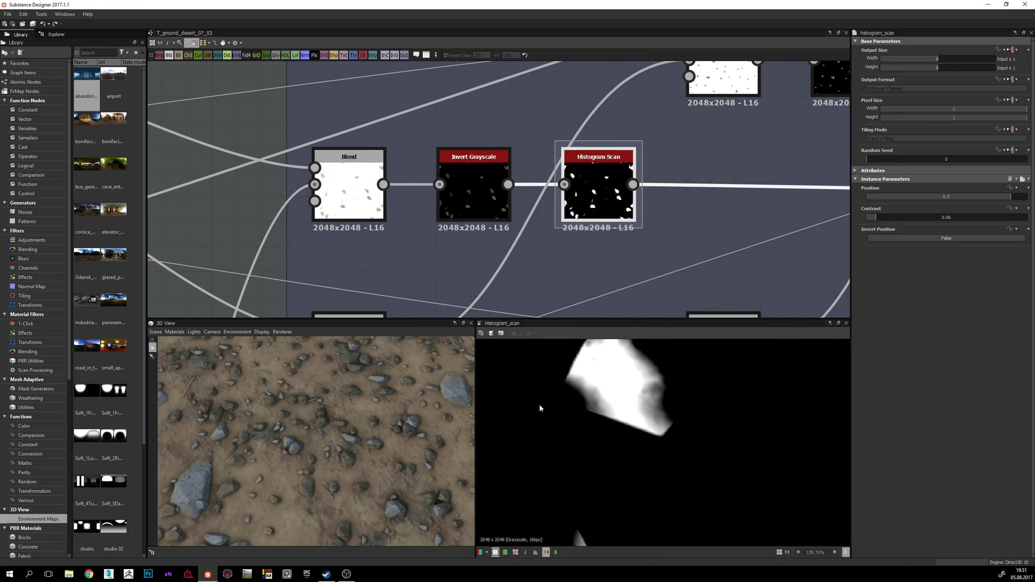
{"action": "scroll", "coordinate": [556, 226], "scroll_direction": "down", "scroll_amount": 6}
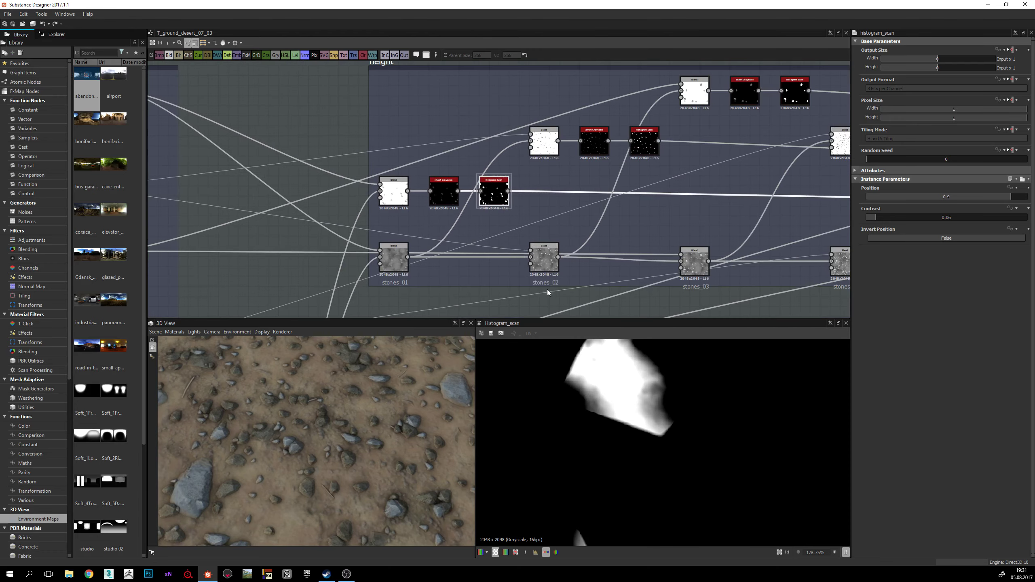
{"action": "scroll", "coordinate": [547, 289], "scroll_direction": "up", "scroll_amount": 4}
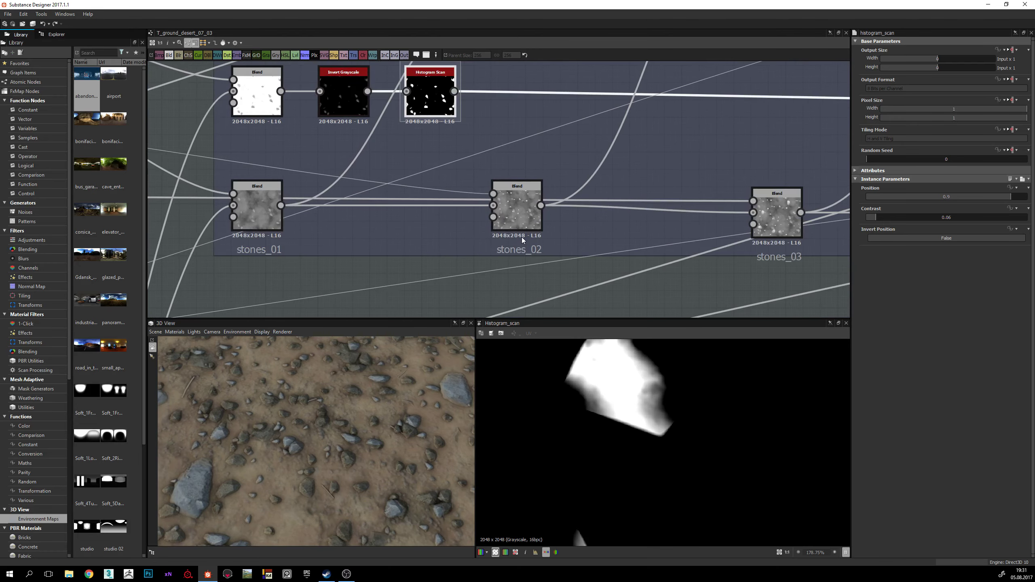
{"action": "double_click", "coordinate": [522, 236]}
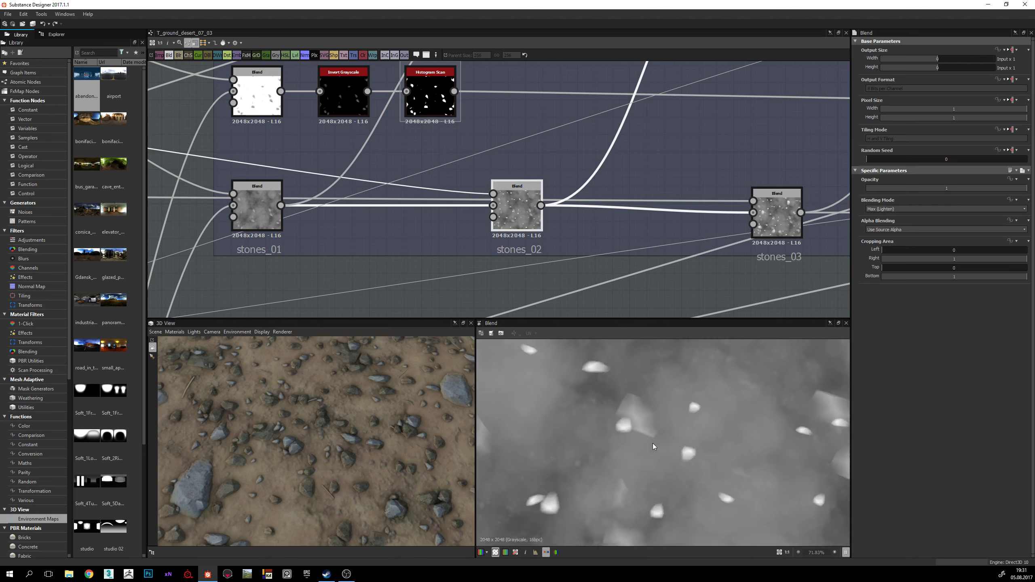
{"action": "scroll", "coordinate": [653, 444], "scroll_direction": "down", "scroll_amount": 5}
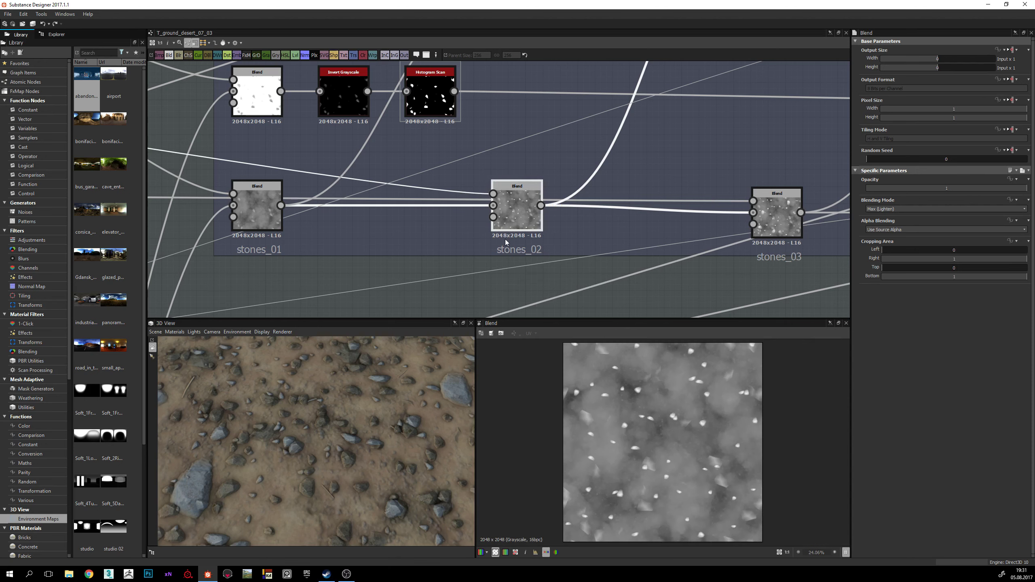
{"action": "middle_click_drag", "start_coordinate": [559, 264], "coordinate": [557, 269]}
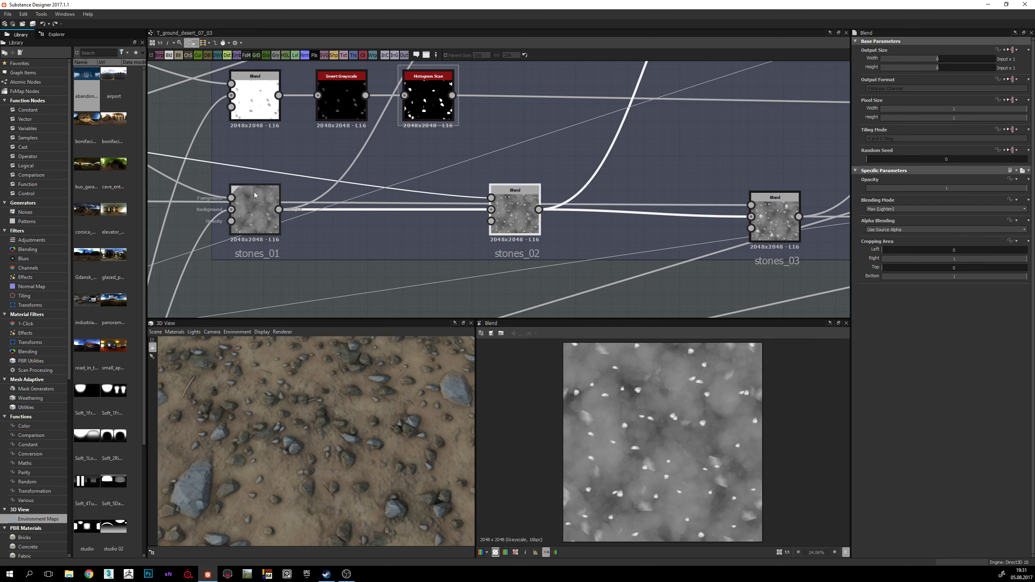
{"action": "left_click", "coordinate": [491, 198]}
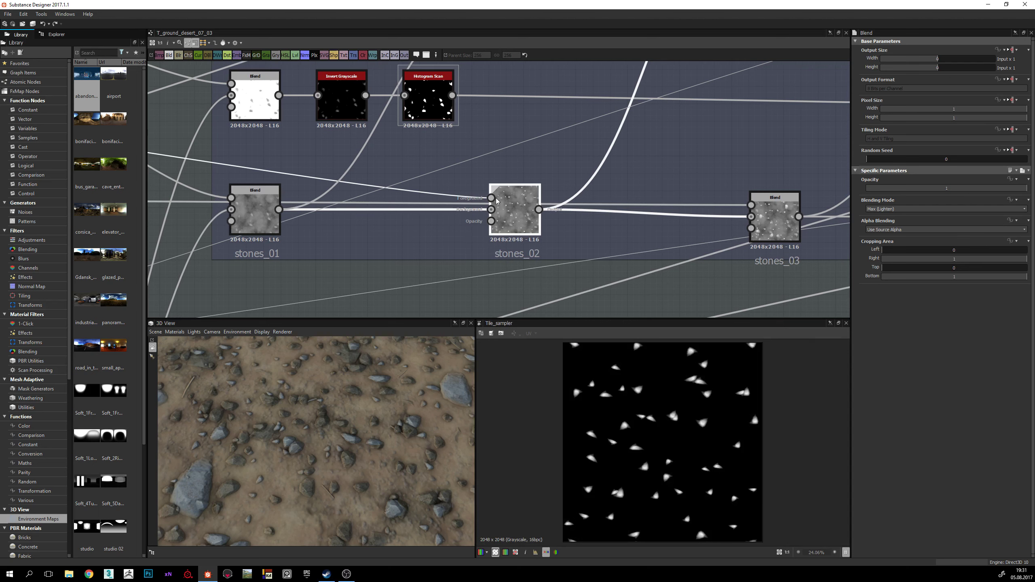
{"action": "left_click", "coordinate": [539, 209]}
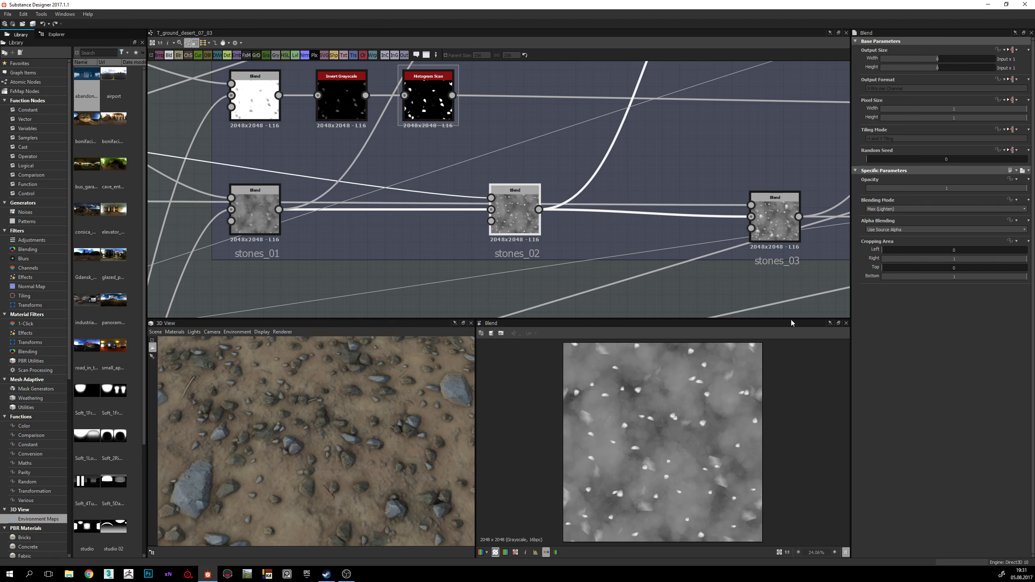
Step: Preview the top Blend node's Divide result and the top Histogram Scan mask
{"action": "scroll", "coordinate": [594, 418], "scroll_direction": "up", "scroll_amount": 1}
{"action": "scroll", "coordinate": [502, 240], "scroll_direction": "down", "scroll_amount": 3}
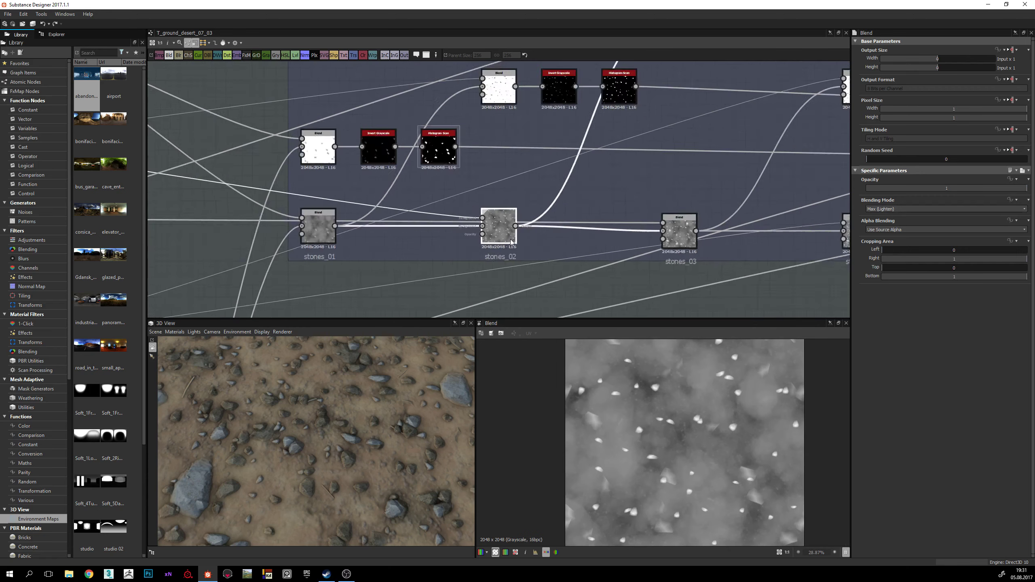
{"action": "scroll", "coordinate": [502, 240], "scroll_direction": "up", "scroll_amount": 1}
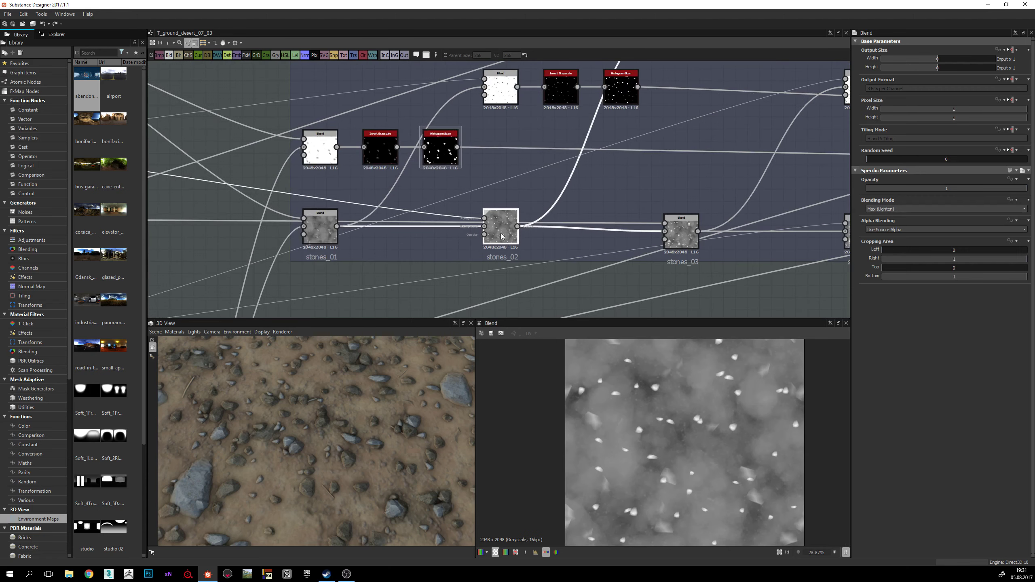
{"action": "double_click", "coordinate": [501, 90]}
{"action": "middle_click_drag", "start_coordinate": [535, 188], "coordinate": [536, 204]}
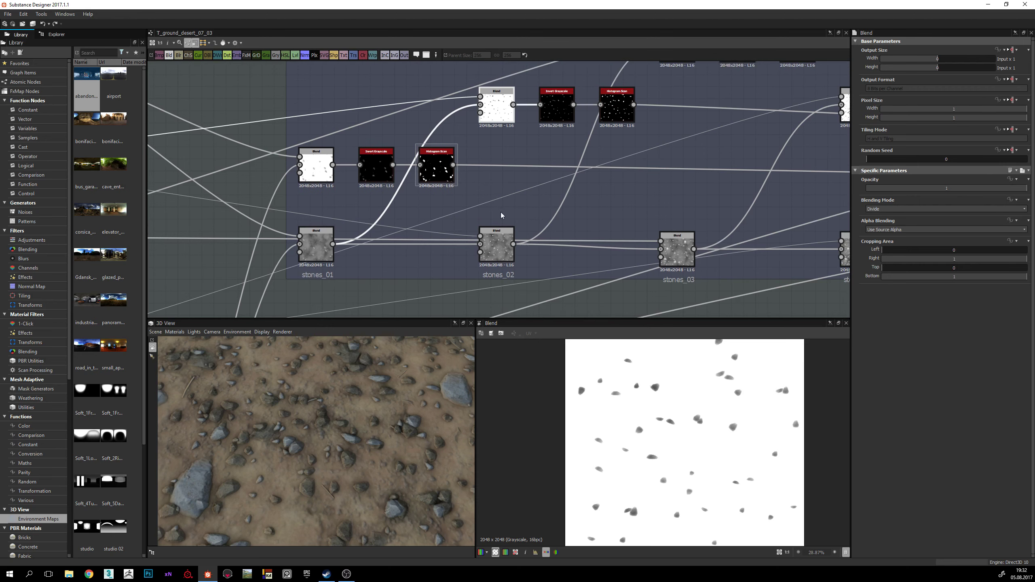
{"action": "double_click", "coordinate": [621, 110]}
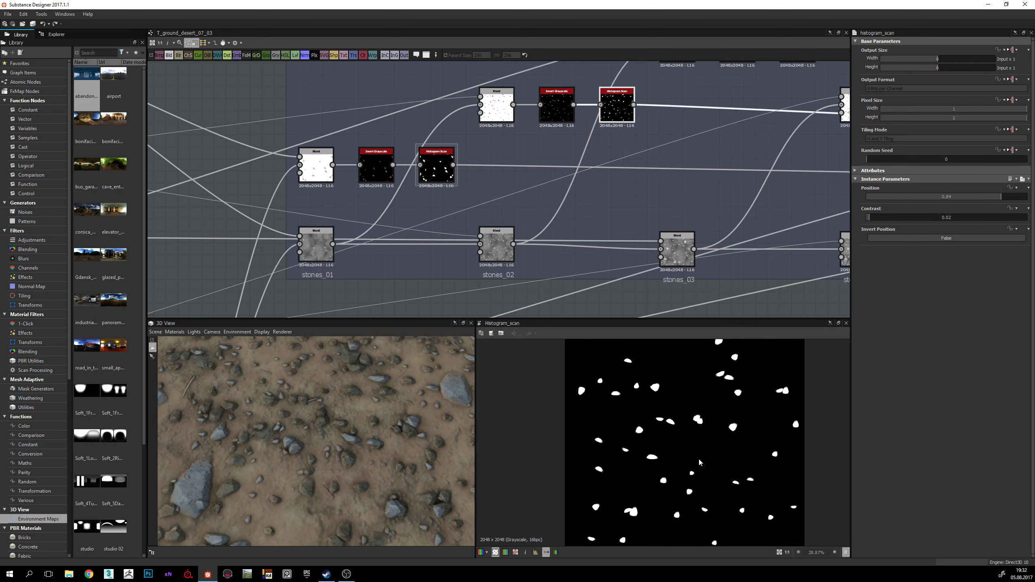
Step: Preview the stones_03 Blend output and the Splatter_circular image feeding it
{"action": "scroll", "coordinate": [700, 457], "scroll_direction": "down", "scroll_amount": 1}
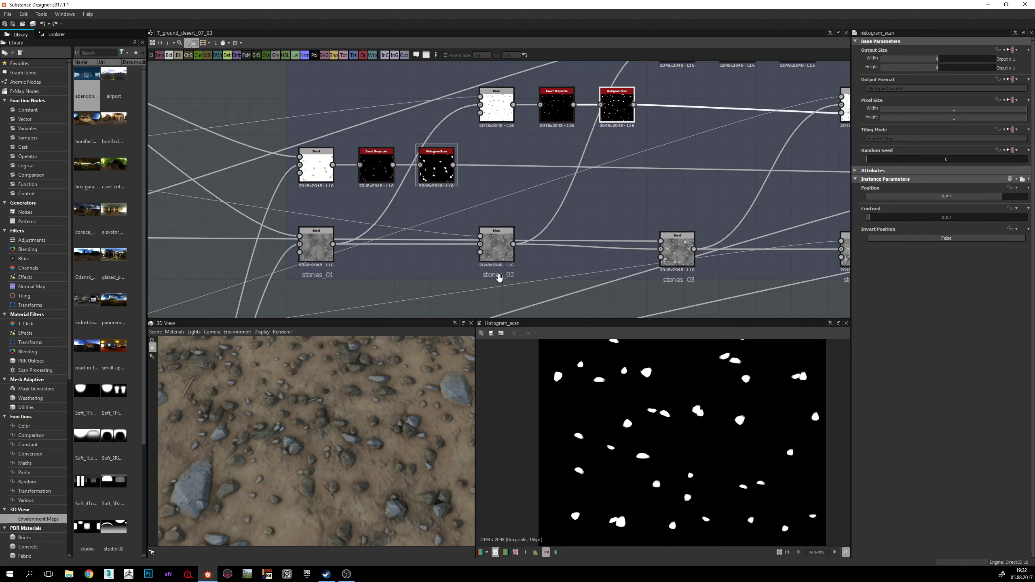
{"action": "scroll", "coordinate": [498, 265], "scroll_direction": "down", "scroll_amount": 1}
{"action": "middle_click_drag", "start_coordinate": [633, 247], "coordinate": [546, 252]}
{"action": "double_click", "coordinate": [547, 252]}
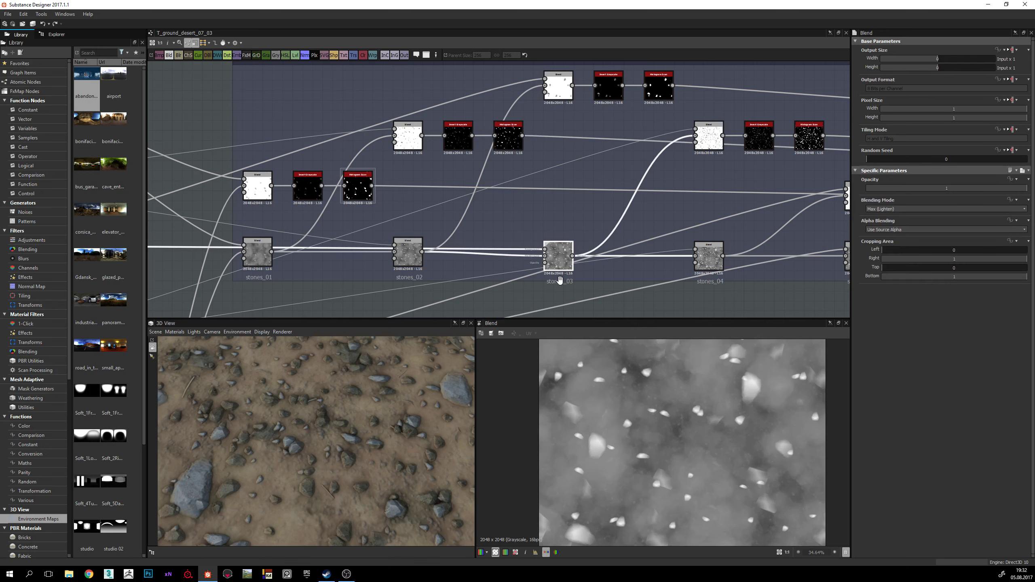
{"action": "double_click", "coordinate": [545, 249]}
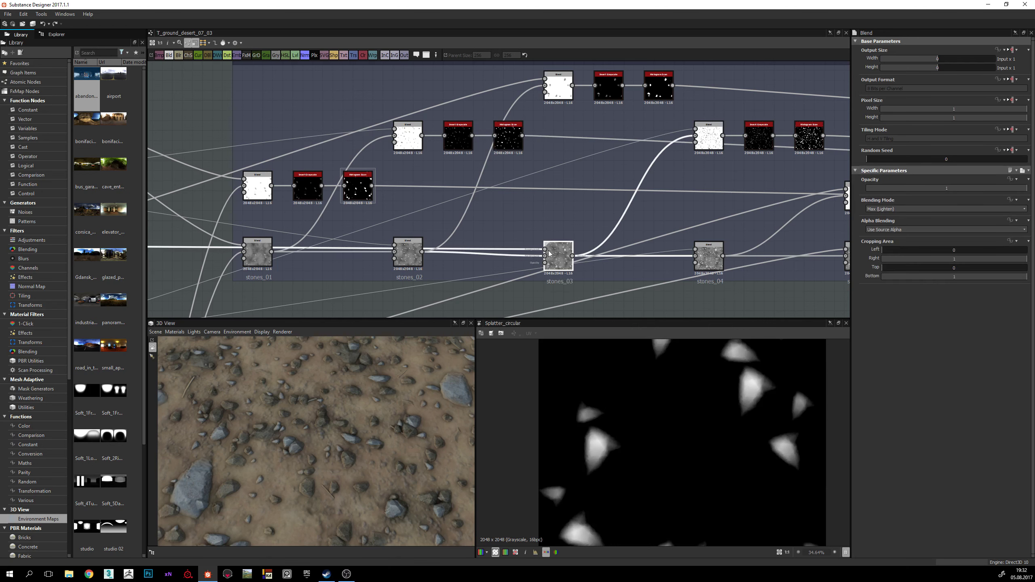
{"action": "double_click", "coordinate": [552, 257]}
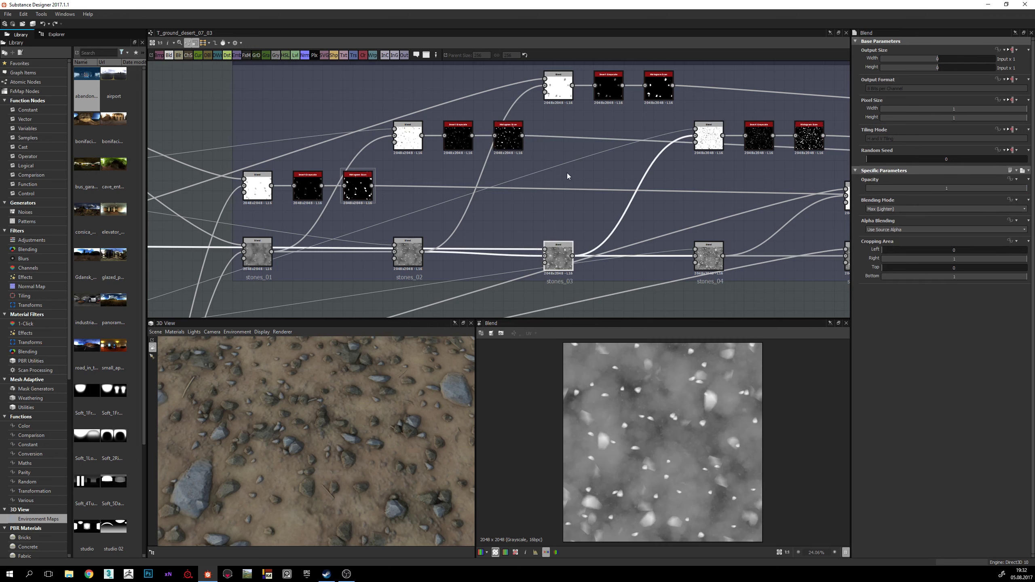
Step: Preview the height frame's Divide Blend result and then its Histogram Scan mask
{"action": "middle_click_drag", "start_coordinate": [562, 82], "coordinate": [559, 123]}
{"action": "double_click", "coordinate": [558, 124]}
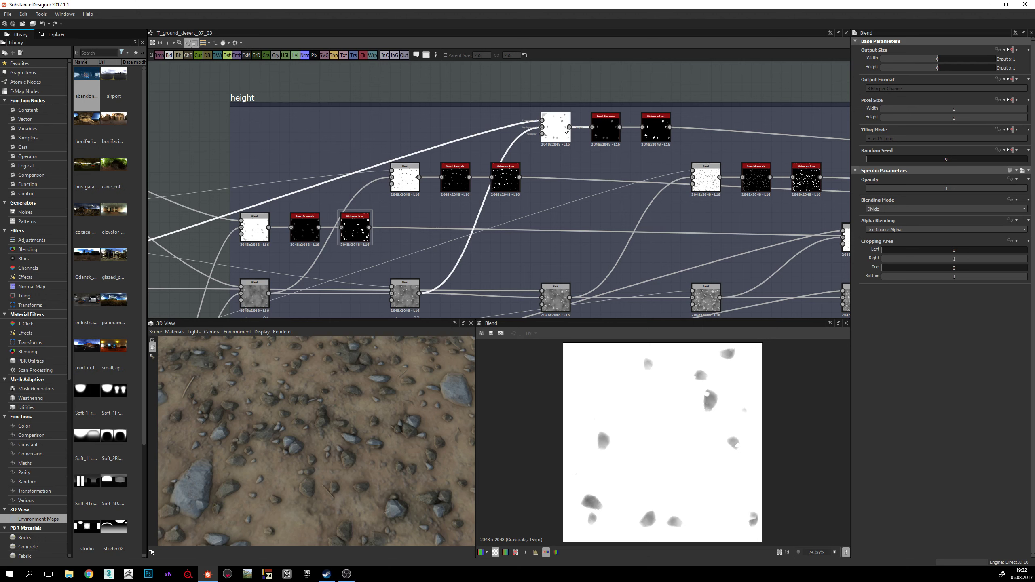
{"action": "middle_click_drag", "start_coordinate": [375, 285], "coordinate": [401, 236]}
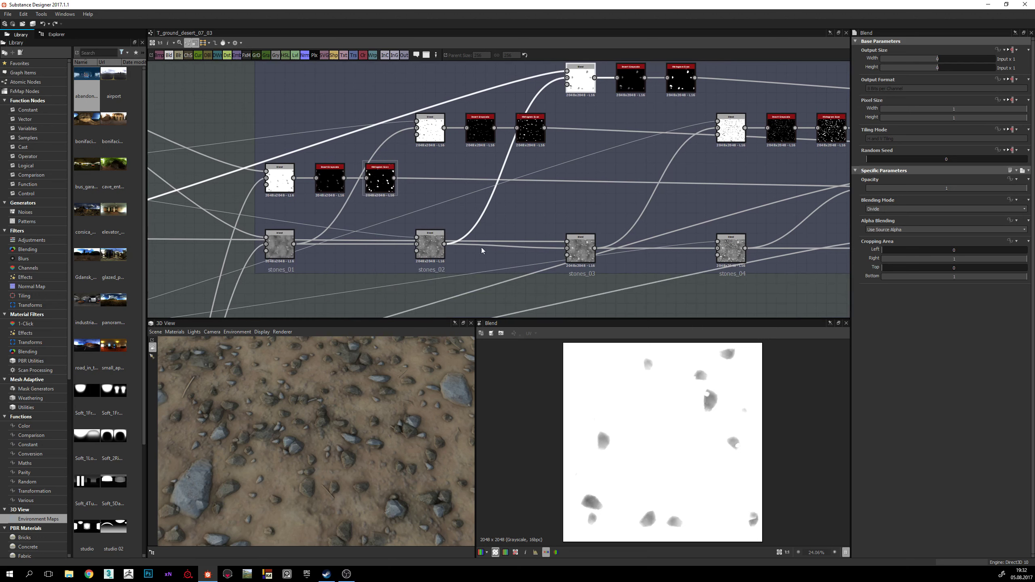
{"action": "middle_click_drag", "start_coordinate": [593, 99], "coordinate": [585, 124]}
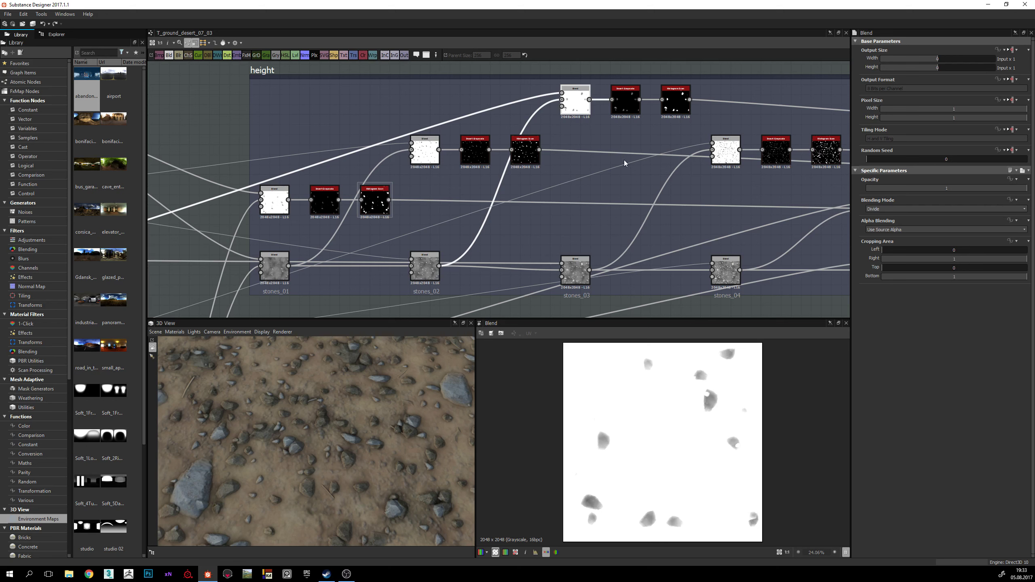
{"action": "left_click", "coordinate": [676, 102]}
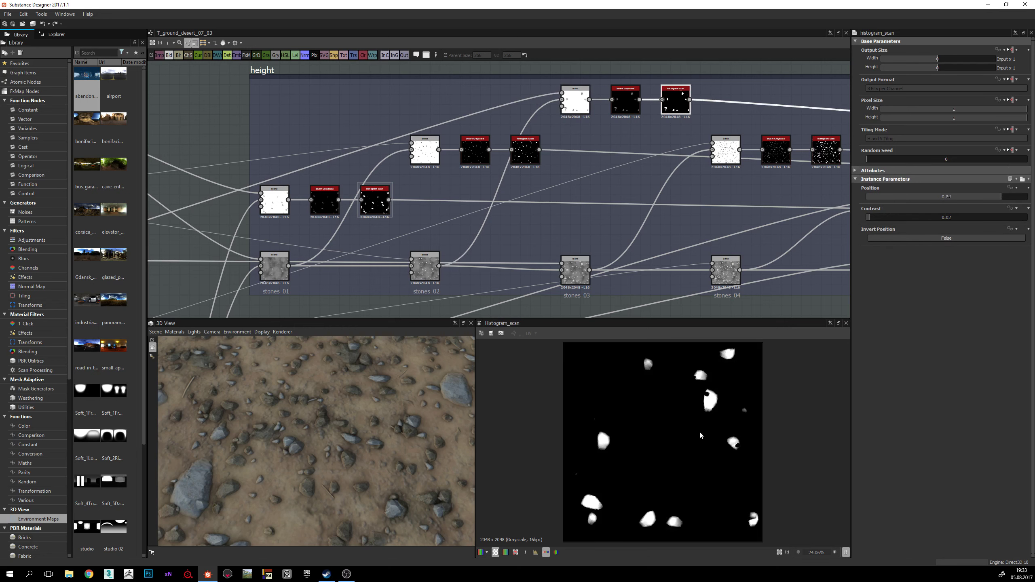
Step: Preview the Splatter_circular input of stones_03 again
{"action": "scroll", "coordinate": [708, 417], "scroll_direction": "up", "scroll_amount": 4}
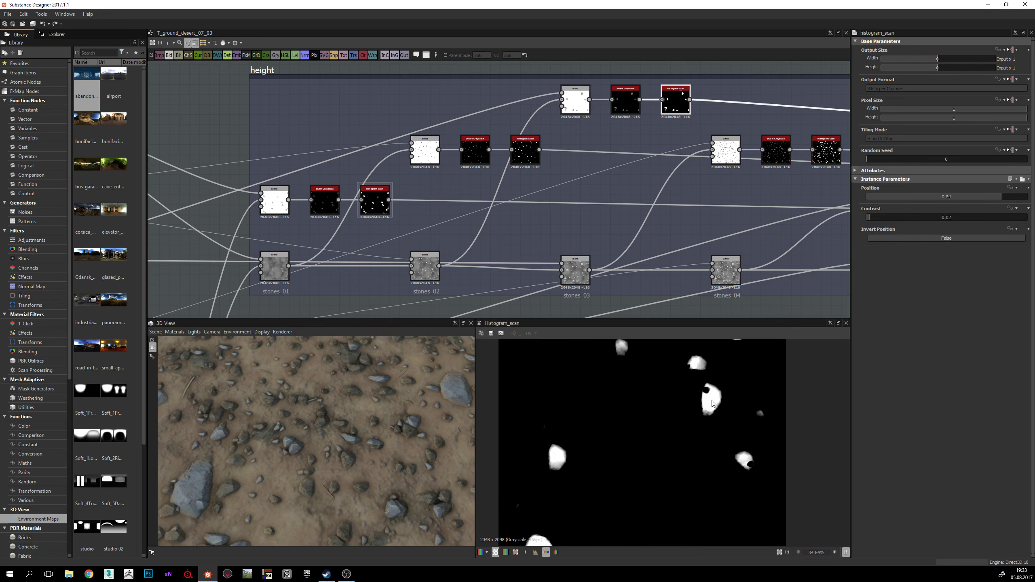
{"action": "scroll", "coordinate": [708, 407], "scroll_direction": "up", "scroll_amount": 2}
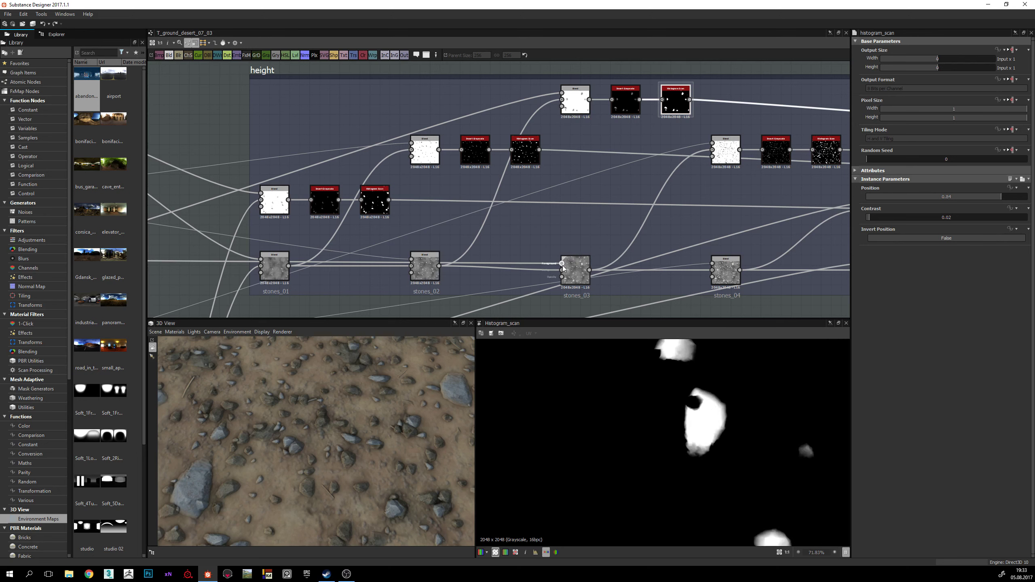
{"action": "double_click", "coordinate": [575, 270]}
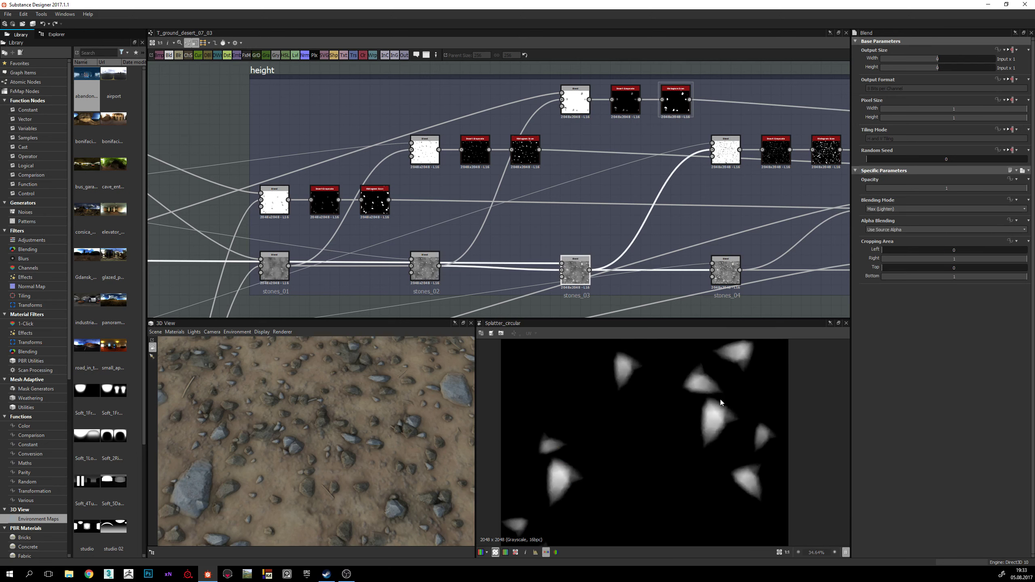
{"action": "scroll", "coordinate": [720, 399], "scroll_direction": "down", "scroll_amount": 3}
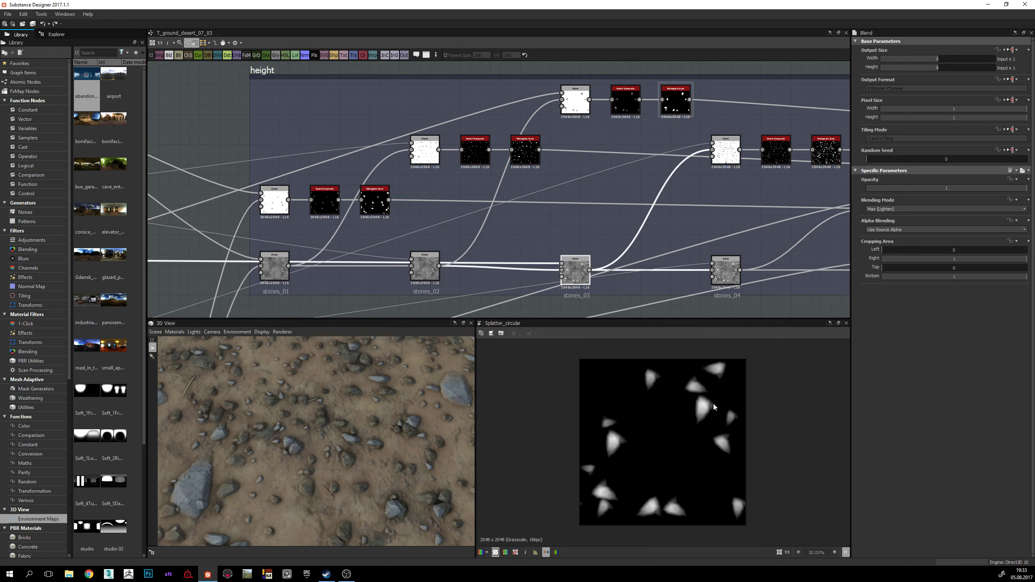
{"action": "scroll", "coordinate": [703, 422], "scroll_direction": "up", "scroll_amount": 2}
{"action": "scroll", "coordinate": [583, 296], "scroll_direction": "up", "scroll_amount": 3}
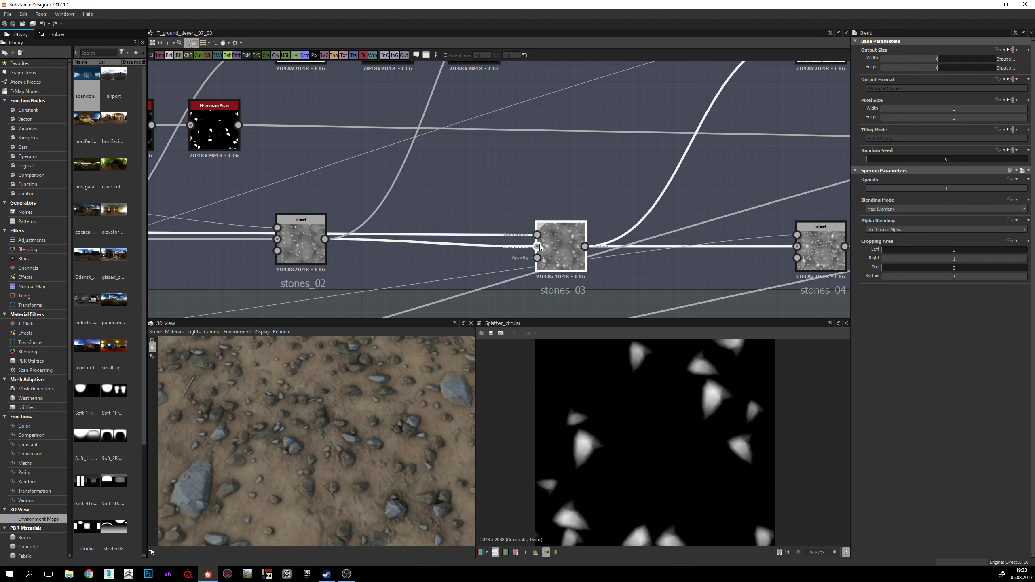
{"action": "scroll", "coordinate": [540, 246], "scroll_direction": "down", "scroll_amount": 5}
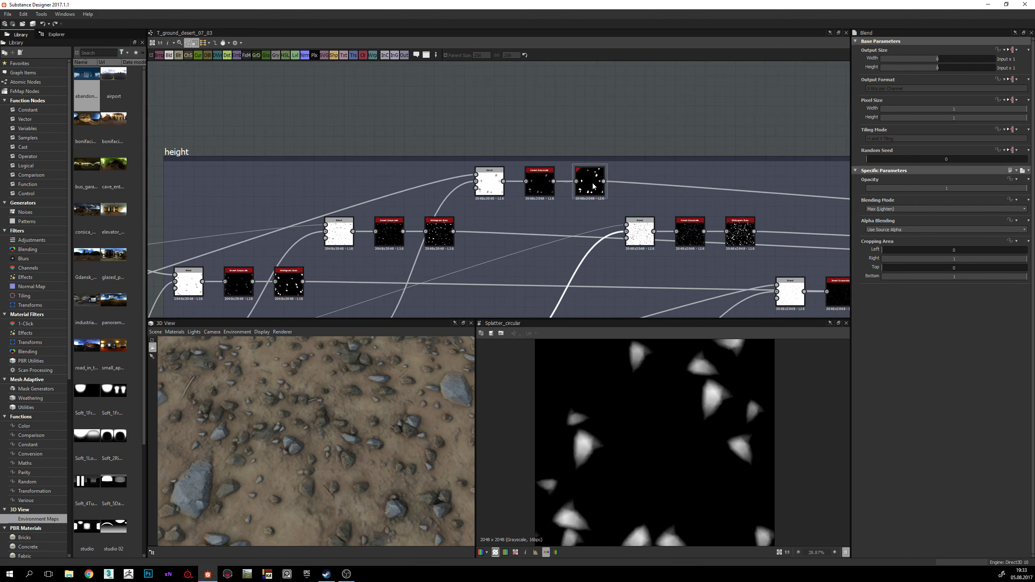
Step: Show the top Histogram Scan mask again and bring the stones blend nodes back into view
{"action": "left_click", "coordinate": [593, 187]}
{"action": "scroll", "coordinate": [713, 411], "scroll_direction": "up", "scroll_amount": 2}
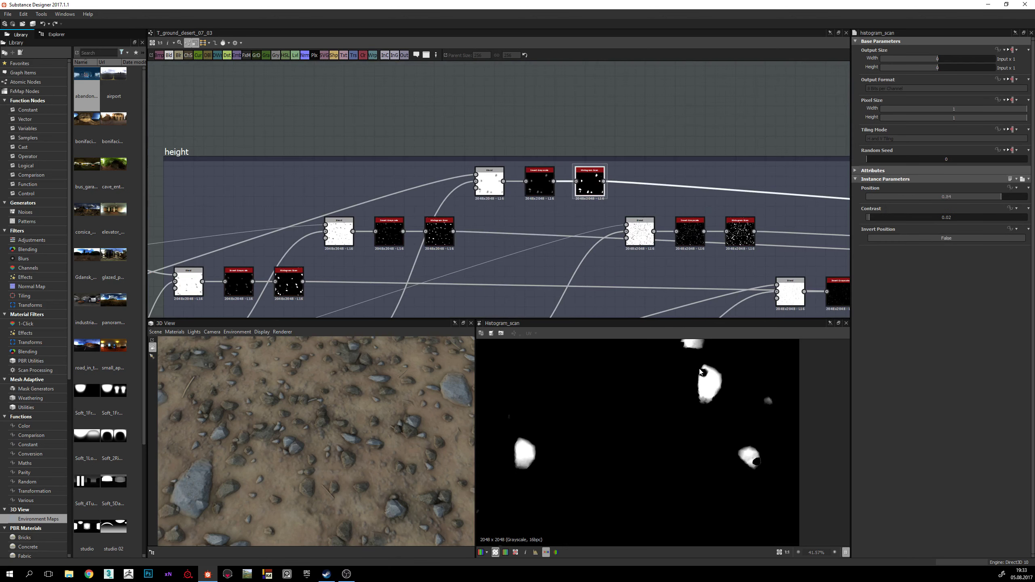
{"action": "scroll", "coordinate": [693, 405], "scroll_direction": "up", "scroll_amount": 3}
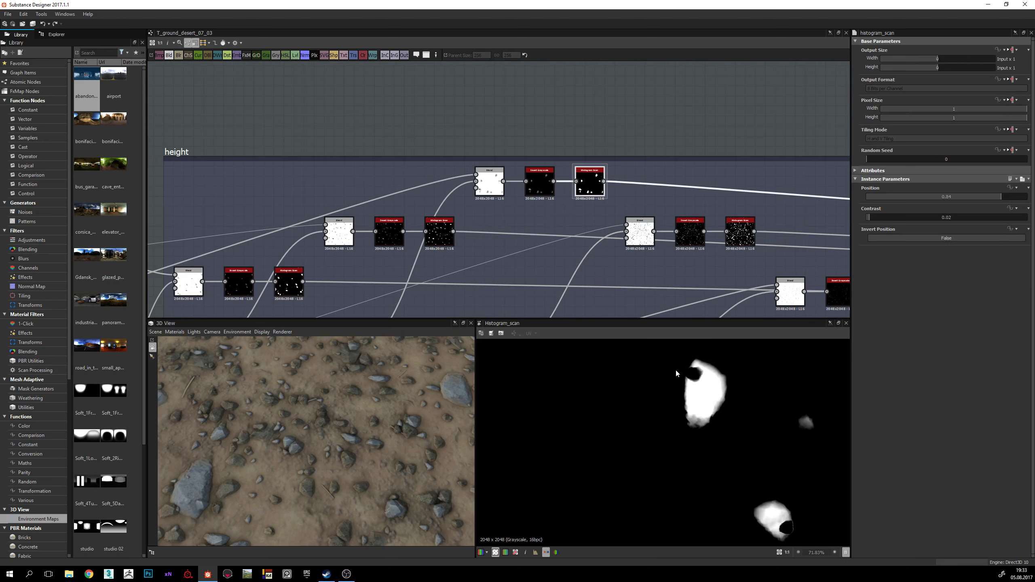
{"action": "scroll", "coordinate": [557, 232], "scroll_direction": "down", "scroll_amount": 1}
{"action": "middle_click_drag", "start_coordinate": [662, 305], "coordinate": [521, 243]}
{"action": "scroll", "coordinate": [557, 232], "scroll_direction": "down", "scroll_amount": 2}
Step: Follow the blend chain through stones_04 and stones_05 to the final Blend node
{"action": "left_click", "coordinate": [542, 252]}
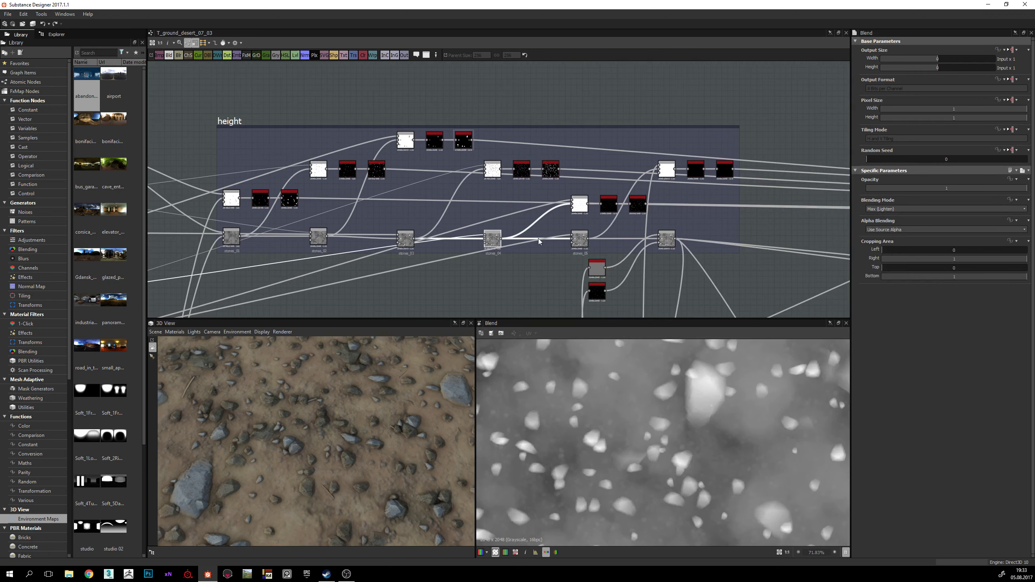
{"action": "scroll", "coordinate": [500, 261], "scroll_direction": "up", "scroll_amount": 2}
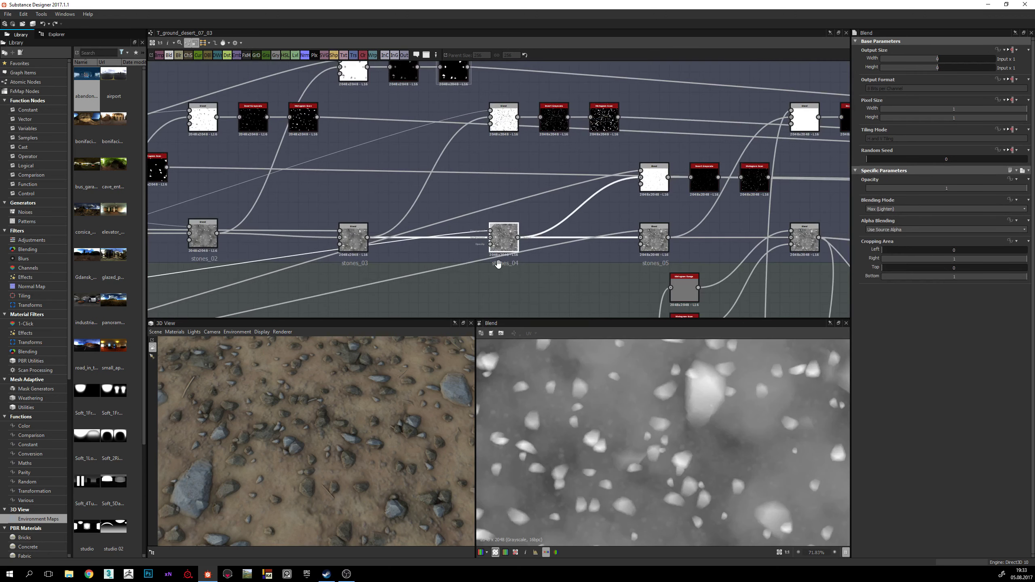
{"action": "middle_click_drag", "start_coordinate": [544, 265], "coordinate": [419, 266]}
{"action": "left_click", "coordinate": [531, 246]}
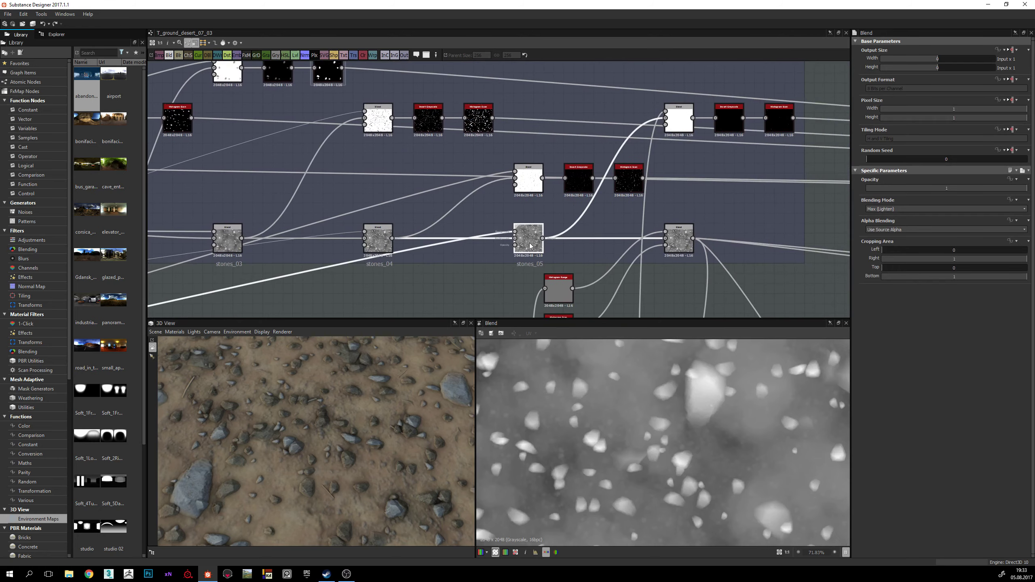
{"action": "middle_click_drag", "start_coordinate": [668, 263], "coordinate": [542, 268]}
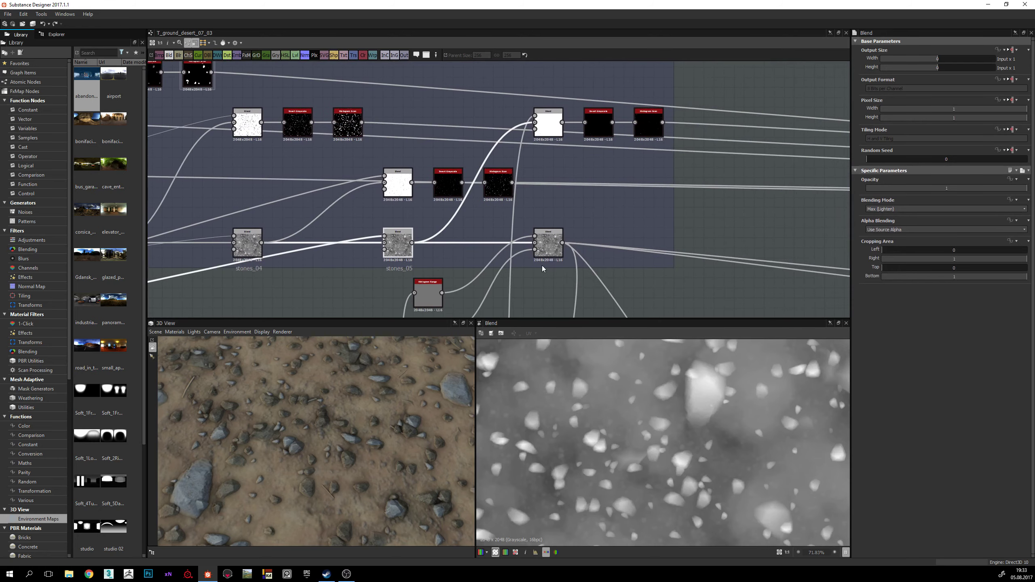
{"action": "left_click", "coordinate": [545, 244]}
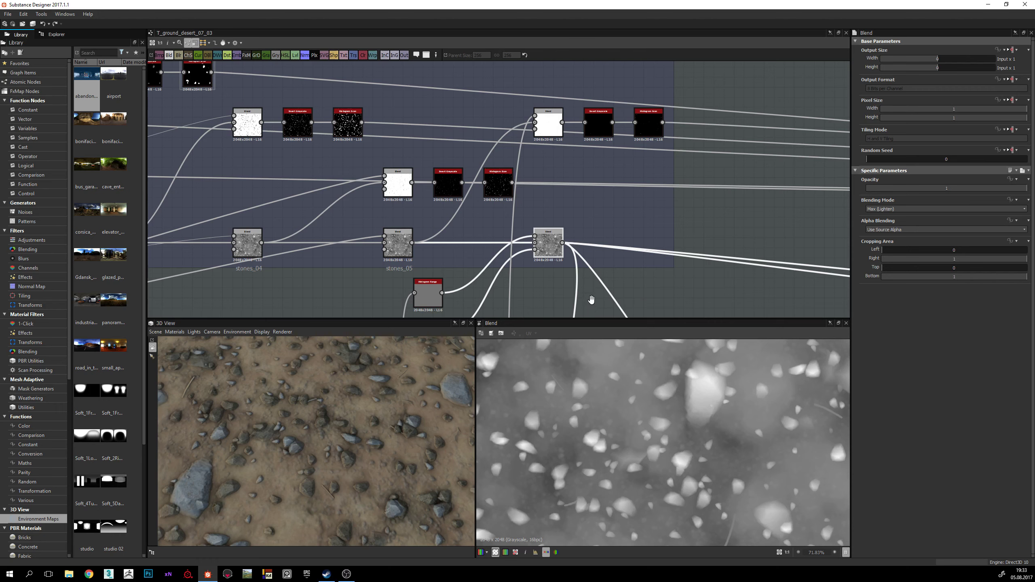
{"action": "middle_click_drag", "start_coordinate": [591, 300], "coordinate": [574, 264]}
Step: Add a comment reading 'barks' to the final Blend node
{"action": "right_click", "coordinate": [546, 219]}
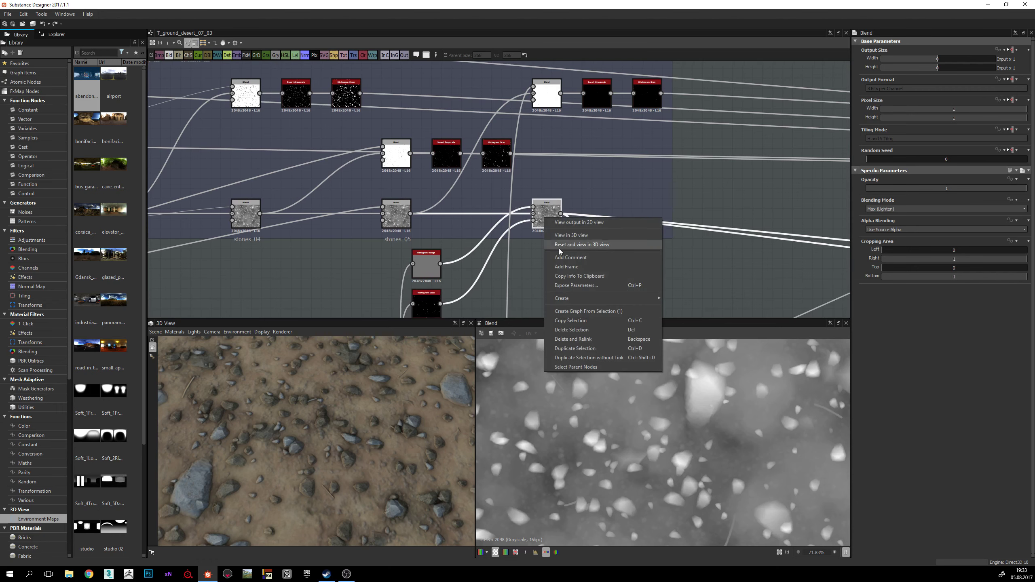
{"action": "left_click", "coordinate": [570, 264]}
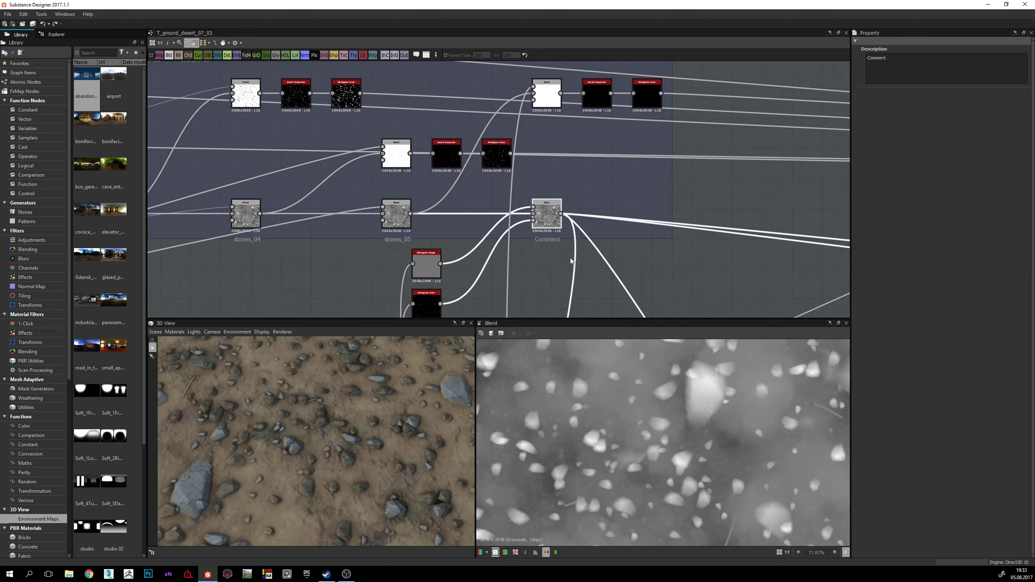
{"action": "left_click", "coordinate": [555, 241]}
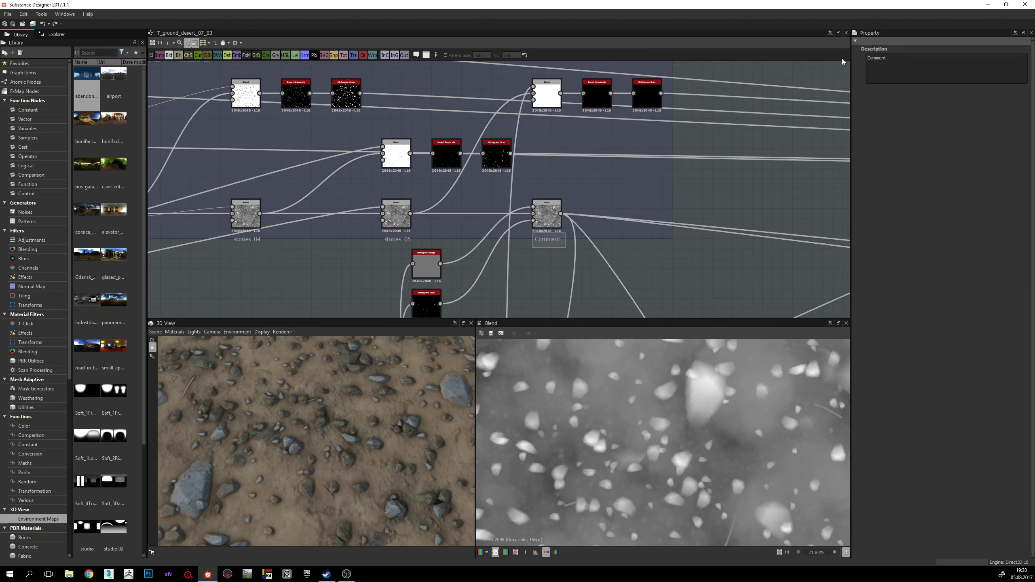
{"action": "key", "text": "ctrl+a"}
{"action": "left_click", "coordinate": [658, 181]}
{"action": "scroll", "coordinate": [600, 239], "scroll_direction": "down", "scroll_amount": 3}
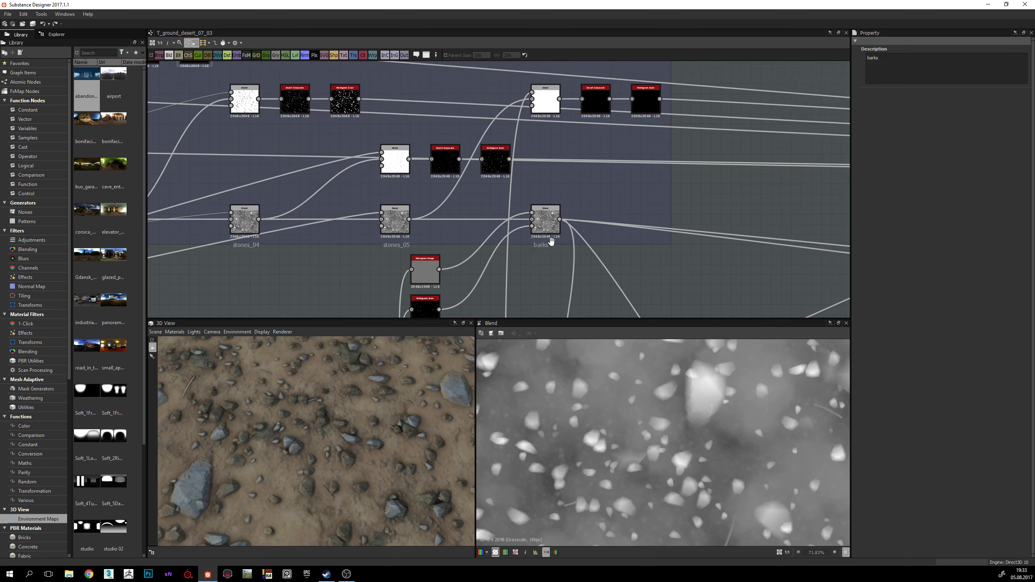
{"action": "scroll", "coordinate": [532, 221], "scroll_direction": "up", "scroll_amount": 1}
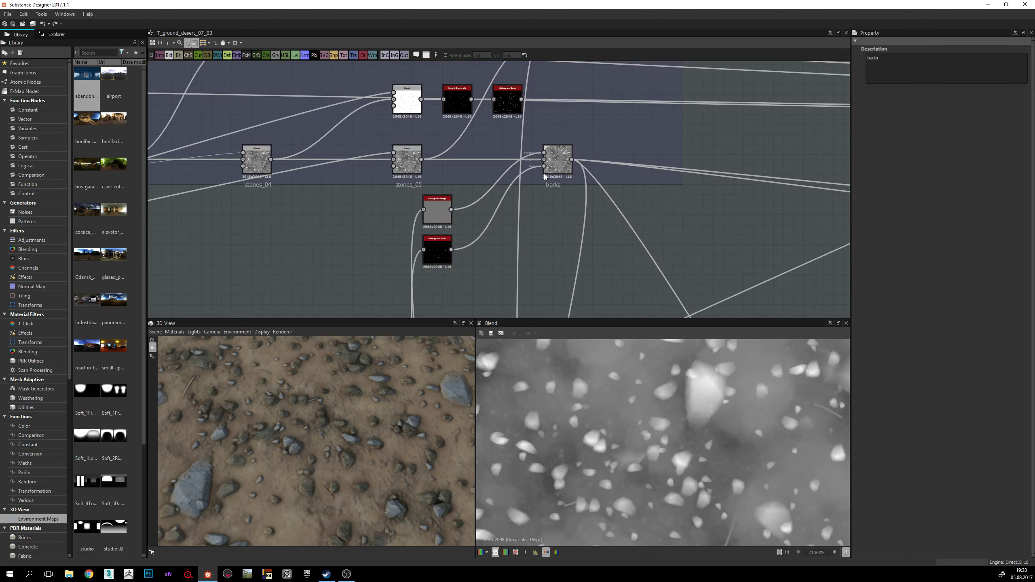
Step: Preview the barks blend output and the mask feeding its opacity
{"action": "left_click", "coordinate": [546, 171]}
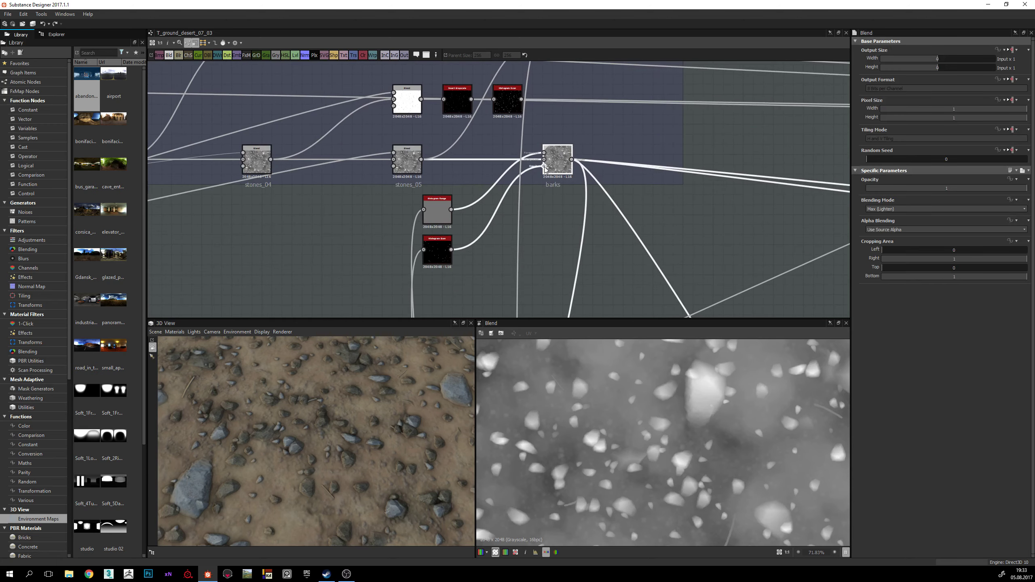
{"action": "double_click", "coordinate": [545, 167]}
{"action": "scroll", "coordinate": [676, 490], "scroll_direction": "down", "scroll_amount": 5}
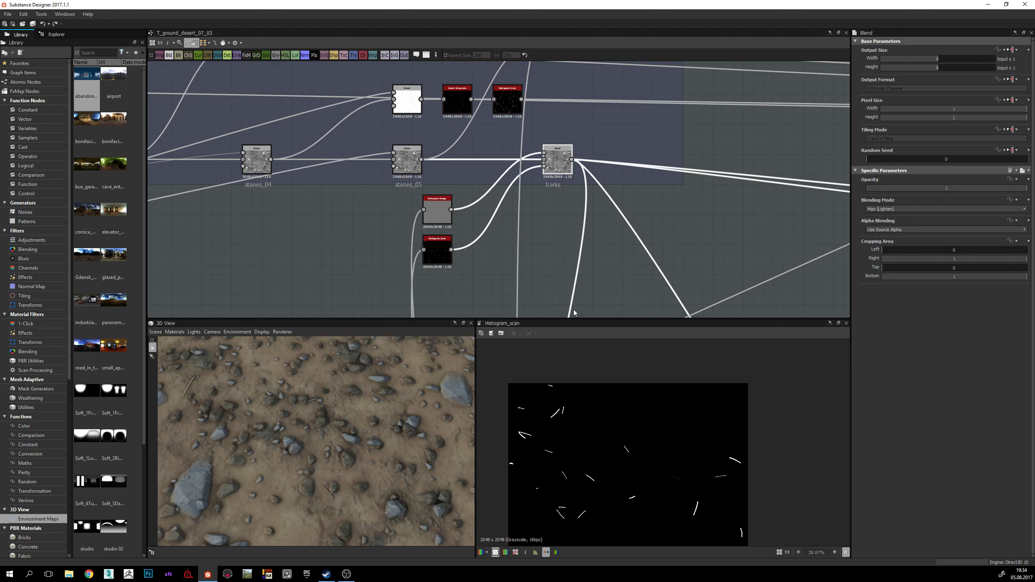
{"action": "scroll", "coordinate": [614, 442], "scroll_direction": "up", "scroll_amount": 2}
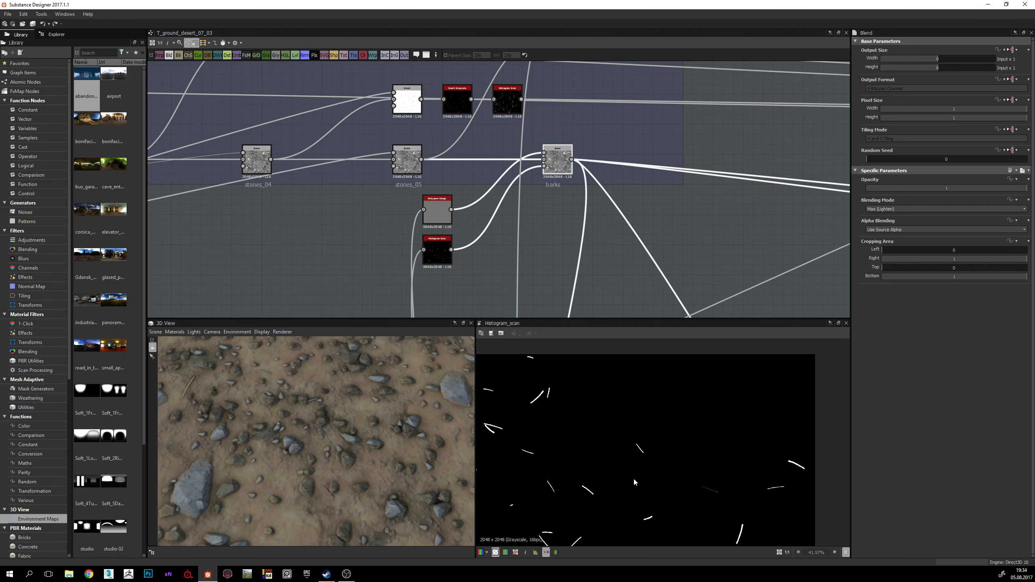
{"action": "double_click", "coordinate": [551, 158]}
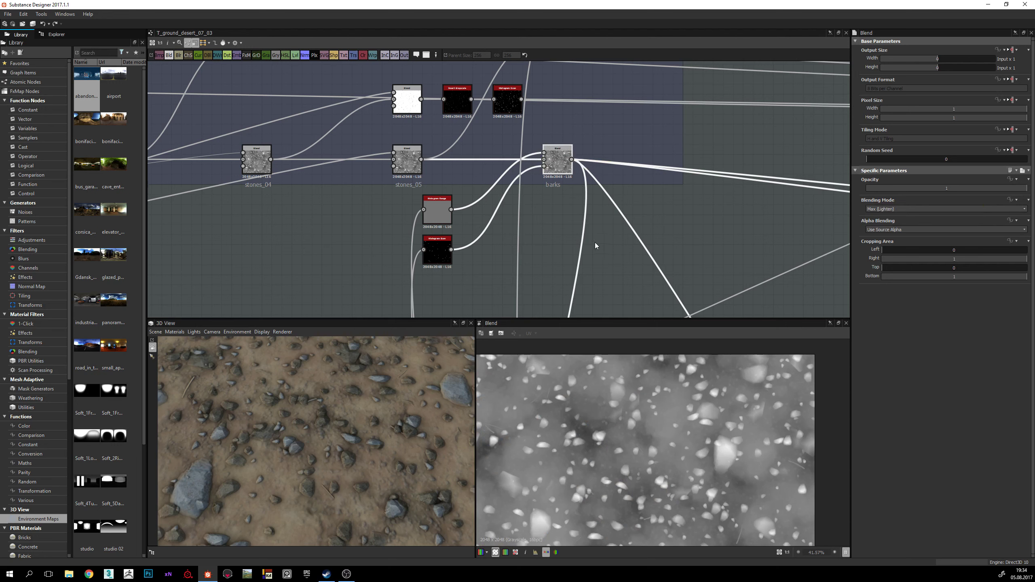
{"action": "middle_click_drag", "start_coordinate": [517, 211], "coordinate": [524, 179]}
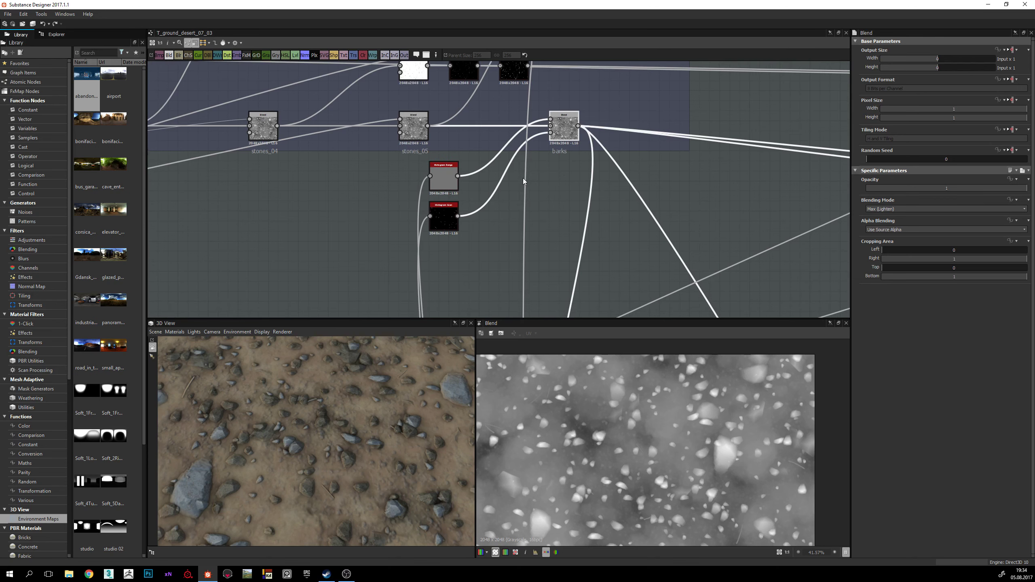
{"action": "scroll", "coordinate": [523, 179], "scroll_direction": "up", "scroll_amount": 2}
{"action": "left_click_drag", "start_coordinate": [335, 451], "coordinate": [327, 376]}
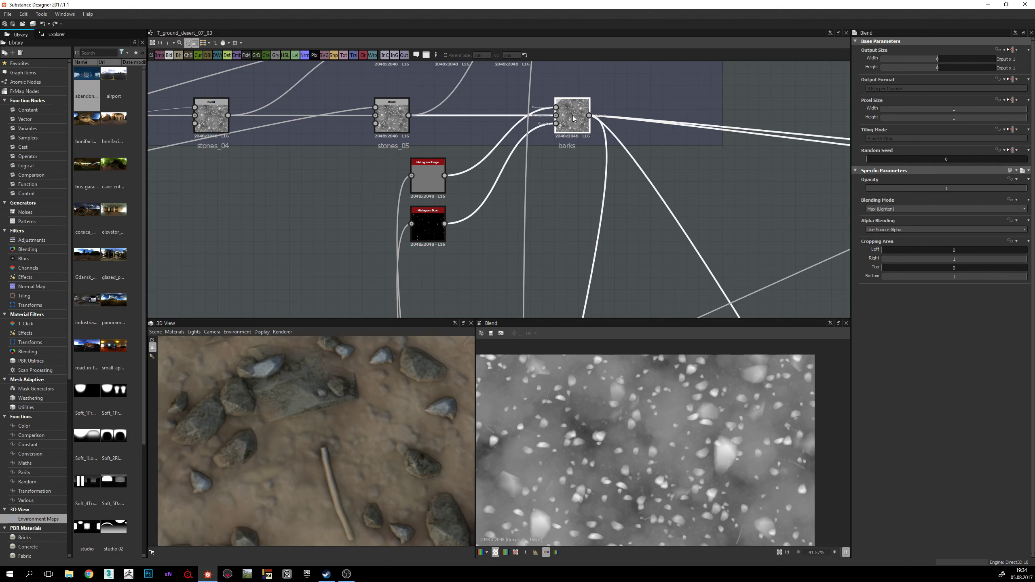
Step: Delete the Histogram Scan link into barks and check the softer rocks in 3D
{"action": "left_click", "coordinate": [510, 160]}
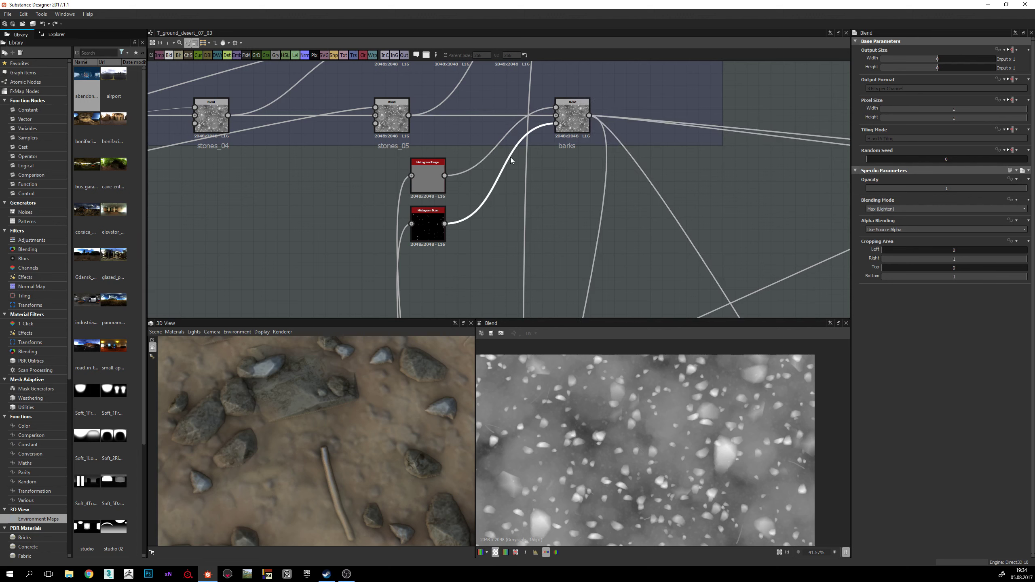
{"action": "key", "text": "Delete"}
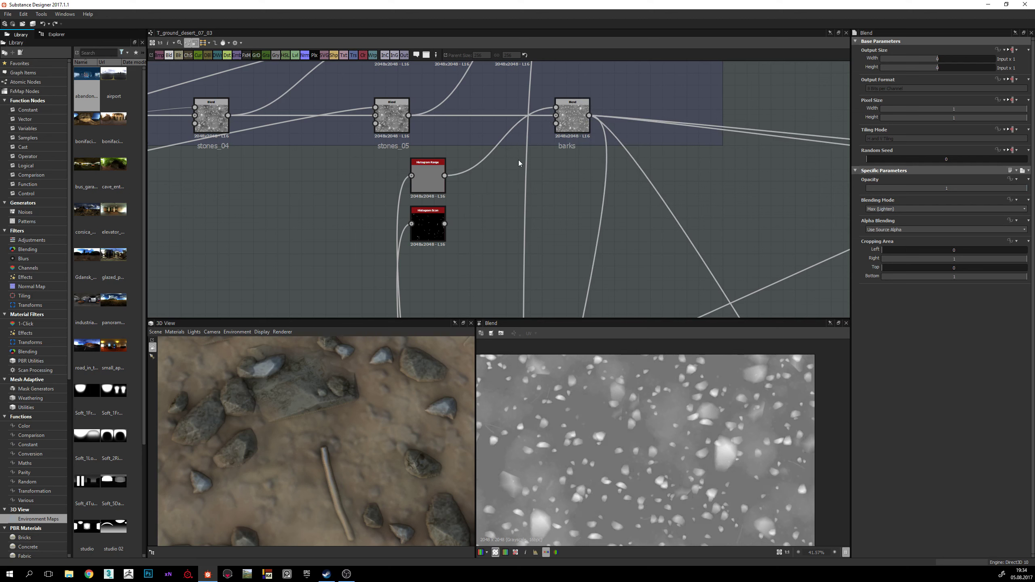
{"action": "scroll", "coordinate": [335, 433], "scroll_direction": "down", "scroll_amount": 3}
{"action": "scroll", "coordinate": [335, 434], "scroll_direction": "down", "scroll_amount": 3}
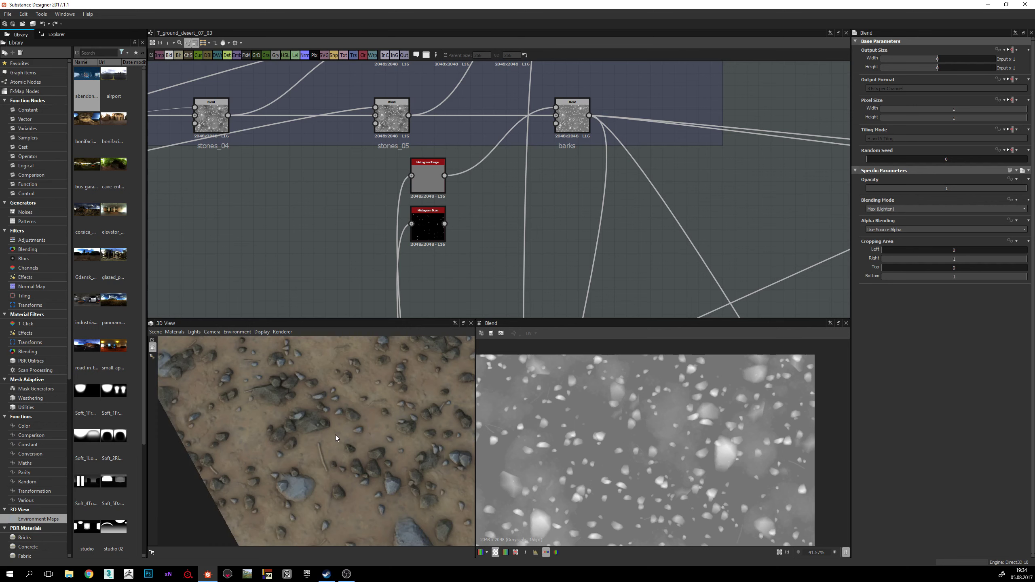
{"action": "left_click_drag", "start_coordinate": [335, 435], "coordinate": [325, 429]}
{"action": "middle_click_drag", "start_coordinate": [325, 429], "coordinate": [330, 421]}
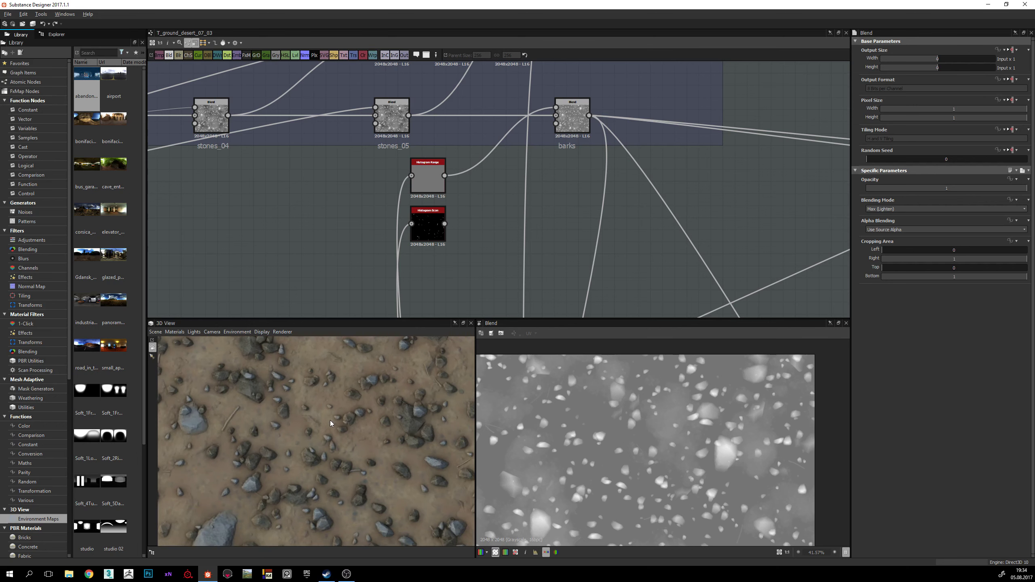
{"action": "left_click_drag", "start_coordinate": [316, 430], "coordinate": [283, 433]}
{"action": "scroll", "coordinate": [565, 170], "scroll_direction": "down", "scroll_amount": 3}
{"action": "middle_click_drag", "start_coordinate": [565, 171], "coordinate": [554, 199]}
{"action": "scroll", "coordinate": [517, 175], "scroll_direction": "up", "scroll_amount": 6}
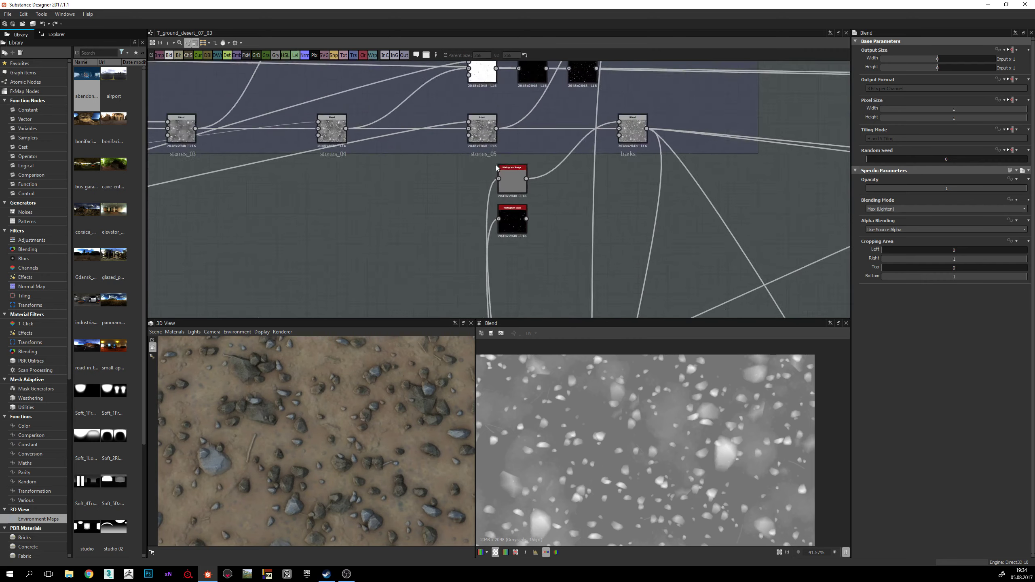
Step: Preview the Histogram Range output, then pan the graph down to the normal and curvature nodes
{"action": "left_click", "coordinate": [518, 176]}
{"action": "scroll", "coordinate": [566, 455], "scroll_direction": "up", "scroll_amount": 3}
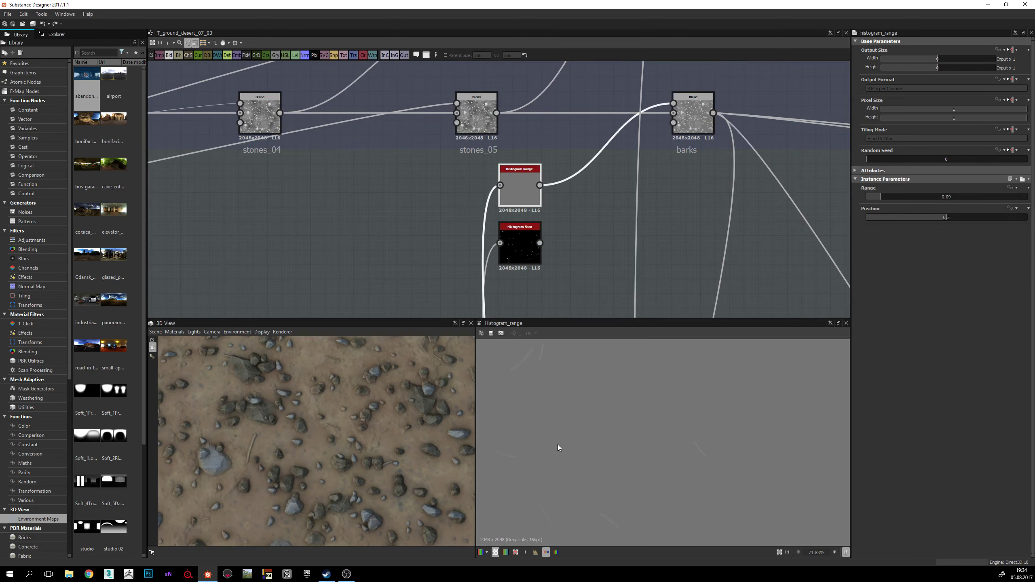
{"action": "scroll", "coordinate": [566, 406], "scroll_direction": "down", "scroll_amount": 5}
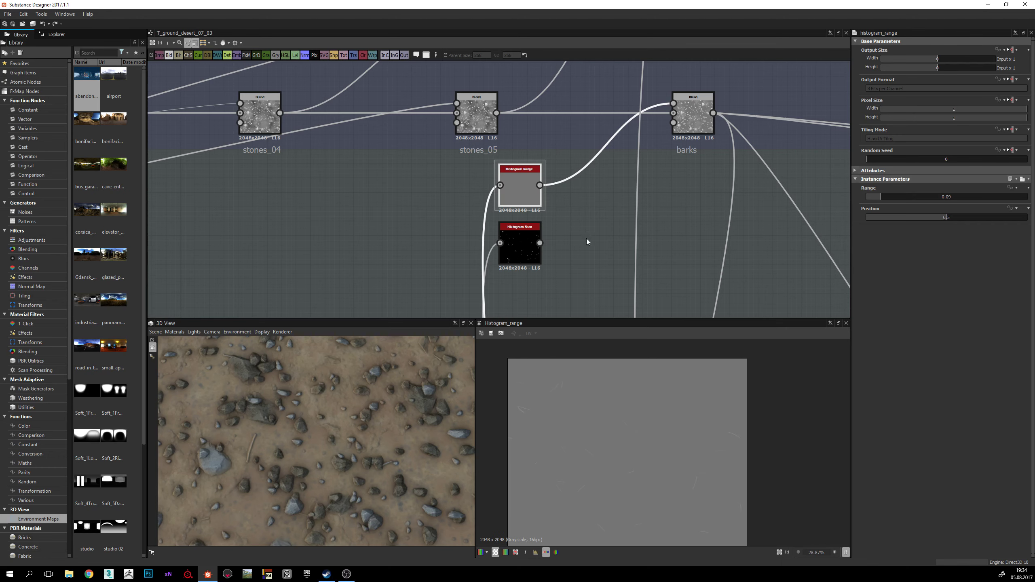
{"action": "middle_click_drag", "start_coordinate": [583, 273], "coordinate": [571, 194]}
{"action": "scroll", "coordinate": [628, 432], "scroll_direction": "down", "scroll_amount": 1}
{"action": "middle_click_drag", "start_coordinate": [631, 222], "coordinate": [602, 91]}
{"action": "scroll", "coordinate": [600, 98], "scroll_direction": "down", "scroll_amount": 4}
{"action": "scroll", "coordinate": [601, 347], "scroll_direction": "down", "scroll_amount": 2}
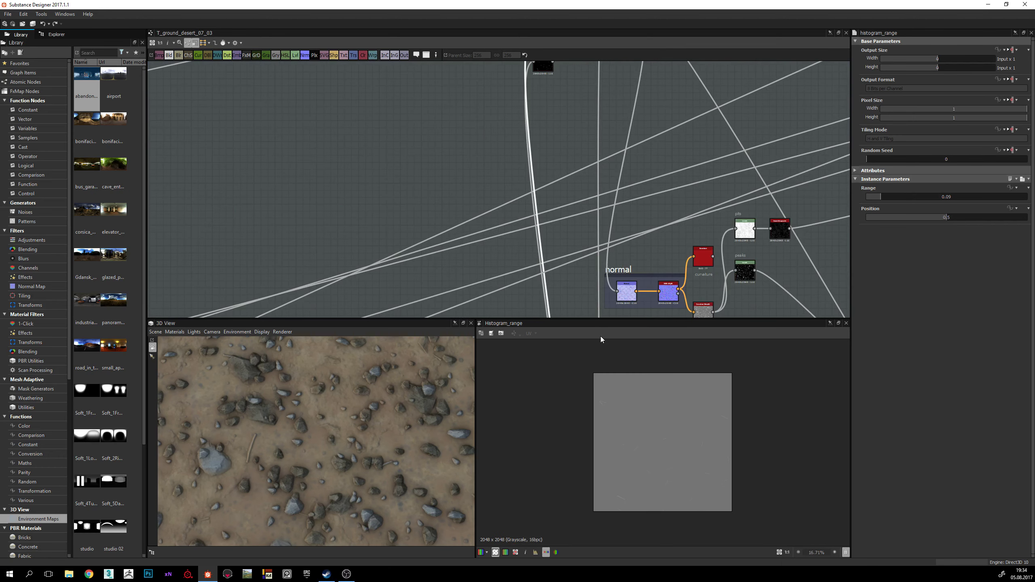
{"action": "scroll", "coordinate": [649, 430], "scroll_direction": "up", "scroll_amount": 1}
{"action": "scroll", "coordinate": [649, 430], "scroll_direction": "up", "scroll_amount": 2}
{"action": "middle_click_drag", "start_coordinate": [557, 252], "coordinate": [542, 150]}
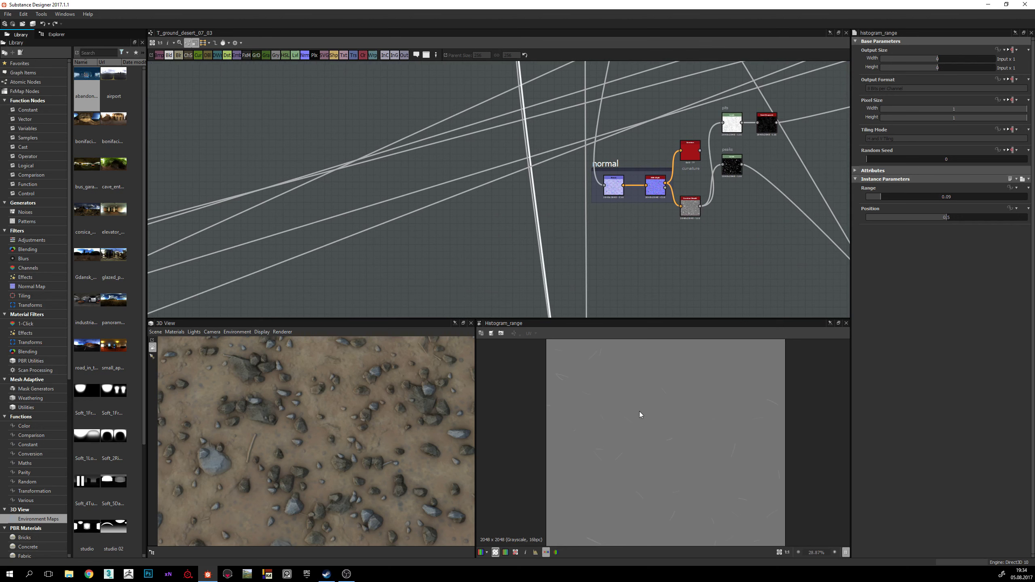
Step: Return to the stones and barks nodes, compare the barks Blend output, and reselect Histogram Range
{"action": "middle_click_drag", "start_coordinate": [574, 199], "coordinate": [536, 302]}
{"action": "middle_click_drag", "start_coordinate": [531, 112], "coordinate": [496, 269]}
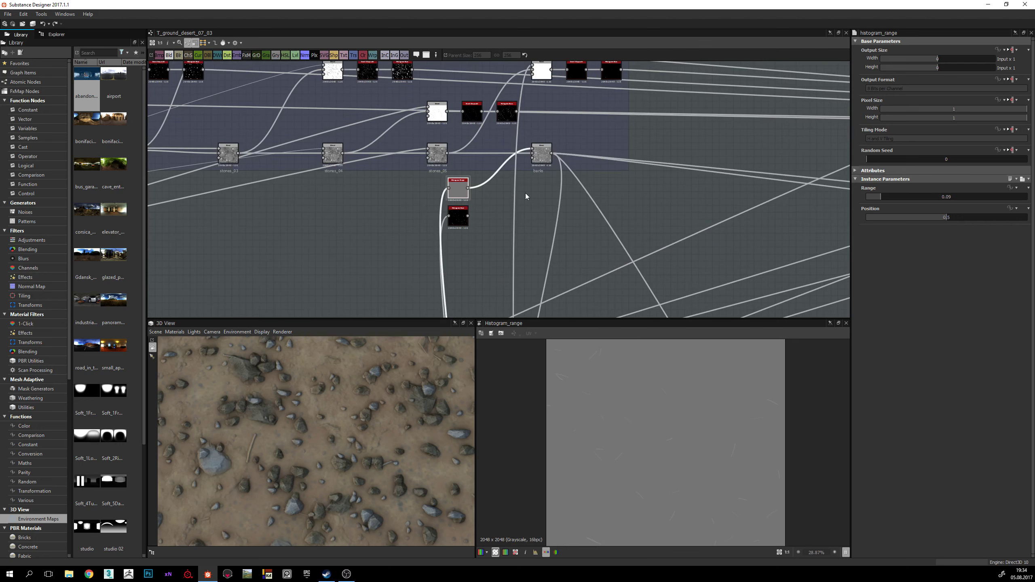
{"action": "left_click", "coordinate": [541, 157]}
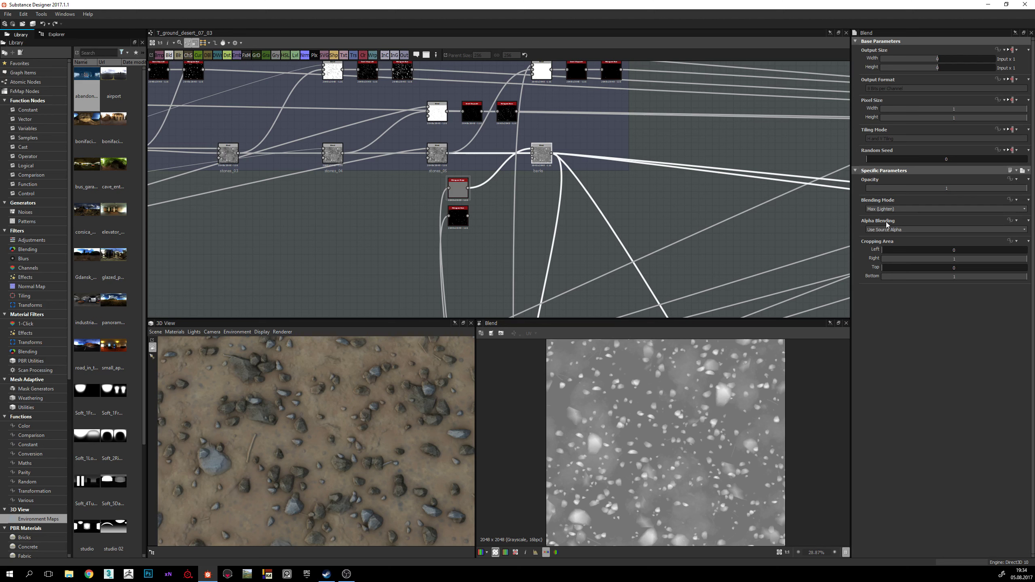
{"action": "left_click", "coordinate": [458, 188]}
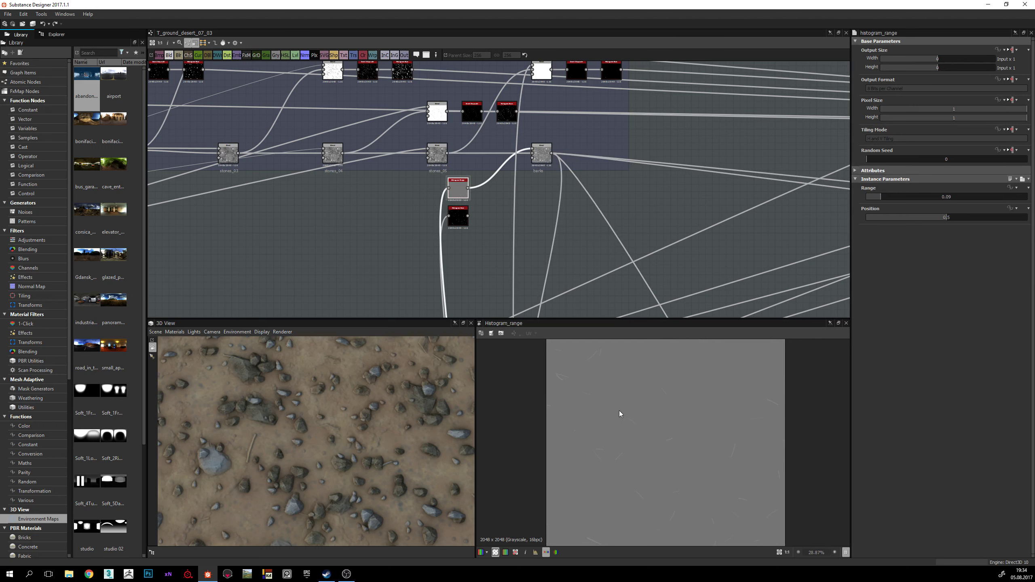
{"action": "scroll", "coordinate": [468, 175], "scroll_direction": "down", "scroll_amount": 1}
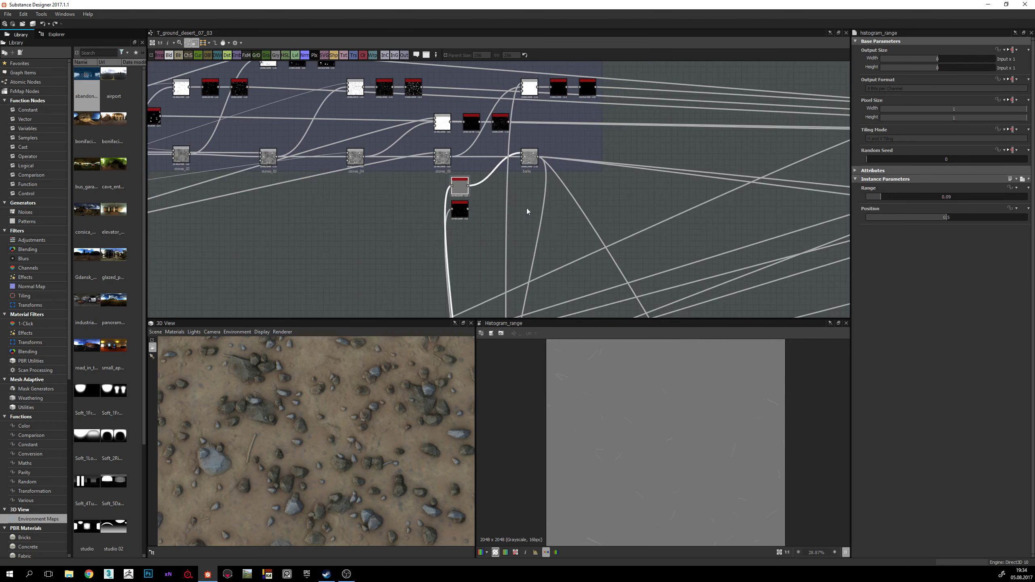
{"action": "middle_click_drag", "start_coordinate": [549, 230], "coordinate": [540, 205]}
{"action": "scroll", "coordinate": [459, 176], "scroll_direction": "up", "scroll_amount": 2}
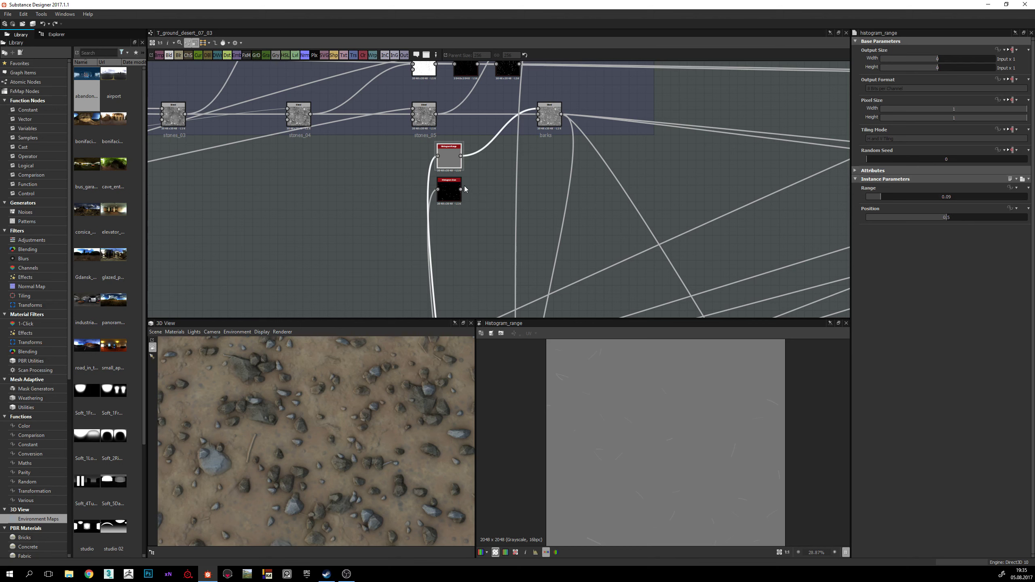
{"action": "scroll", "coordinate": [496, 212], "scroll_direction": "up", "scroll_amount": 1}
{"action": "mouse_move", "coordinate": [496, 212]}
{"action": "middle_mouse_down"}
{"action": "mouse_move", "coordinate": [493, 127]}
{"action": "mouse_move", "coordinate": [487, 193]}
{"action": "middle_mouse_up"}
{"action": "scroll", "coordinate": [486, 194], "scroll_direction": "down", "scroll_amount": 1}
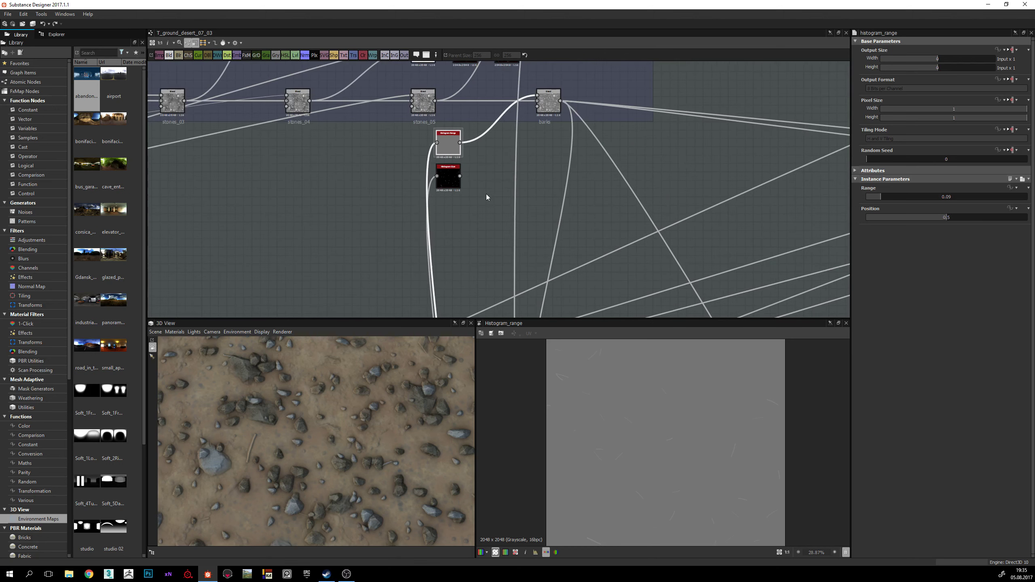
{"action": "middle_click_drag", "start_coordinate": [470, 245], "coordinate": [474, 136]}
{"action": "scroll", "coordinate": [474, 137], "scroll_direction": "down", "scroll_amount": 4}
{"action": "middle_click_drag", "start_coordinate": [495, 258], "coordinate": [487, 163]}
{"action": "scroll", "coordinate": [487, 163], "scroll_direction": "down", "scroll_amount": 2}
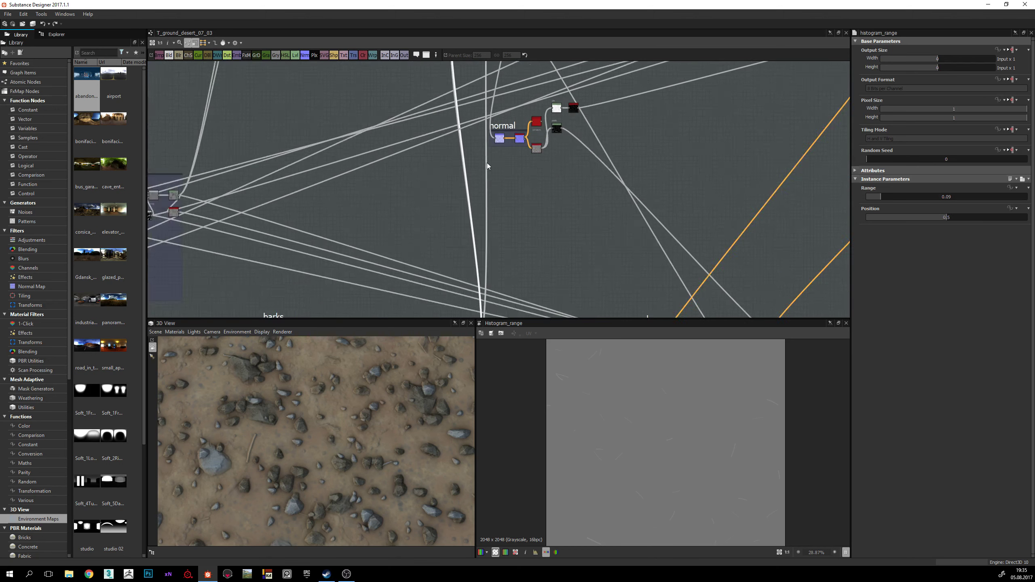
{"action": "scroll", "coordinate": [495, 251], "scroll_direction": "down", "scroll_amount": 4}
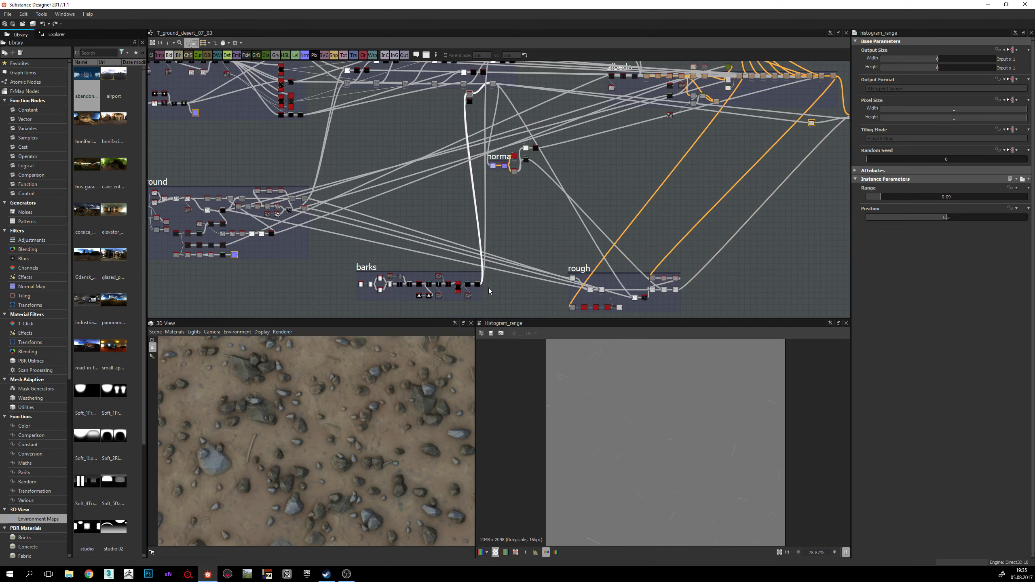
{"action": "left_click_drag", "start_coordinate": [481, 288], "coordinate": [494, 84]}
{"action": "scroll", "coordinate": [256, 448], "scroll_direction": "up", "scroll_amount": 10}
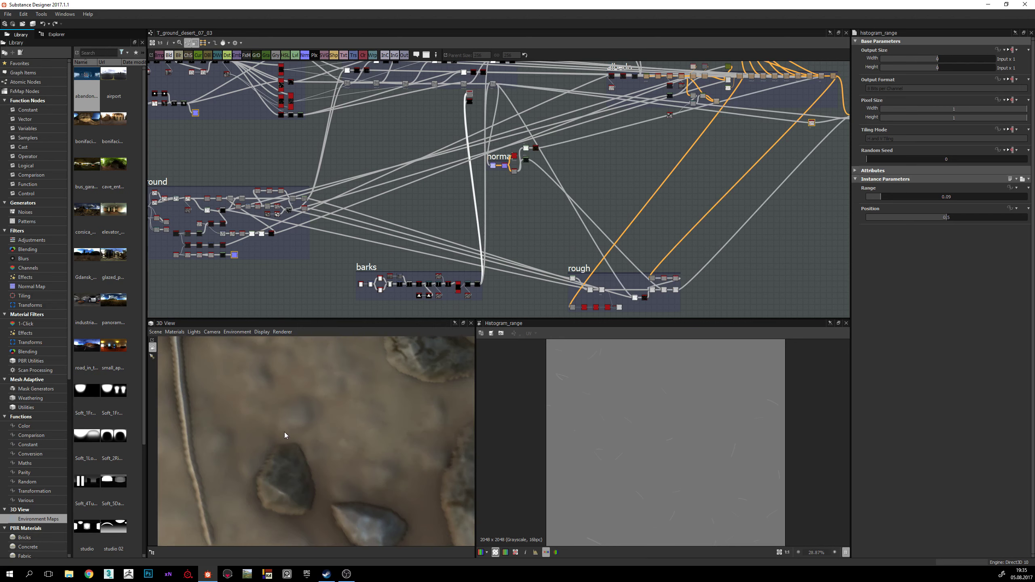
{"action": "scroll", "coordinate": [285, 433], "scroll_direction": "down", "scroll_amount": 10}
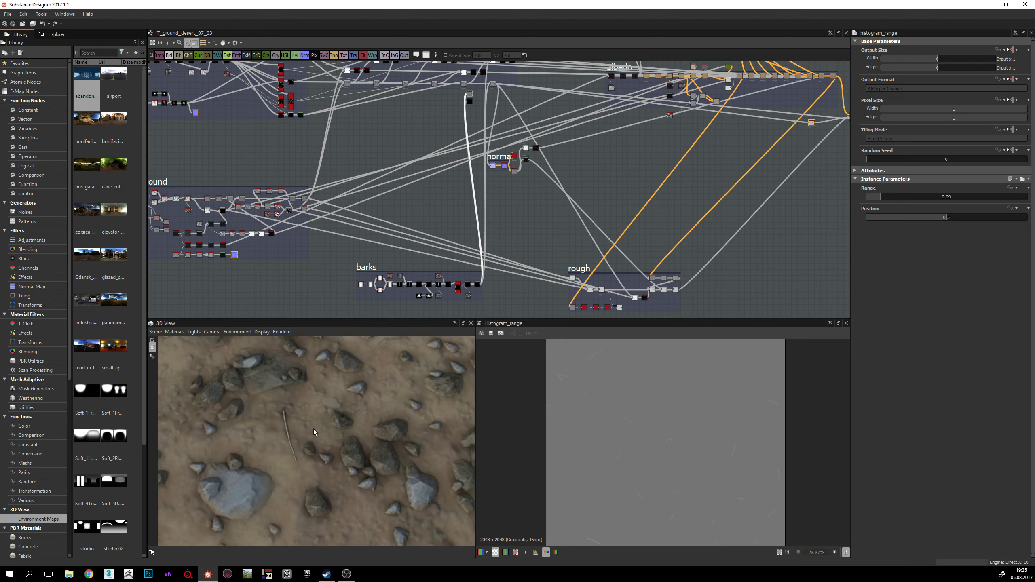
{"action": "middle_click_drag", "start_coordinate": [314, 430], "coordinate": [405, 403]}
{"action": "left_click_drag", "start_coordinate": [405, 403], "coordinate": [400, 428]}
{"action": "scroll", "coordinate": [380, 440], "scroll_direction": "up", "scroll_amount": 10}
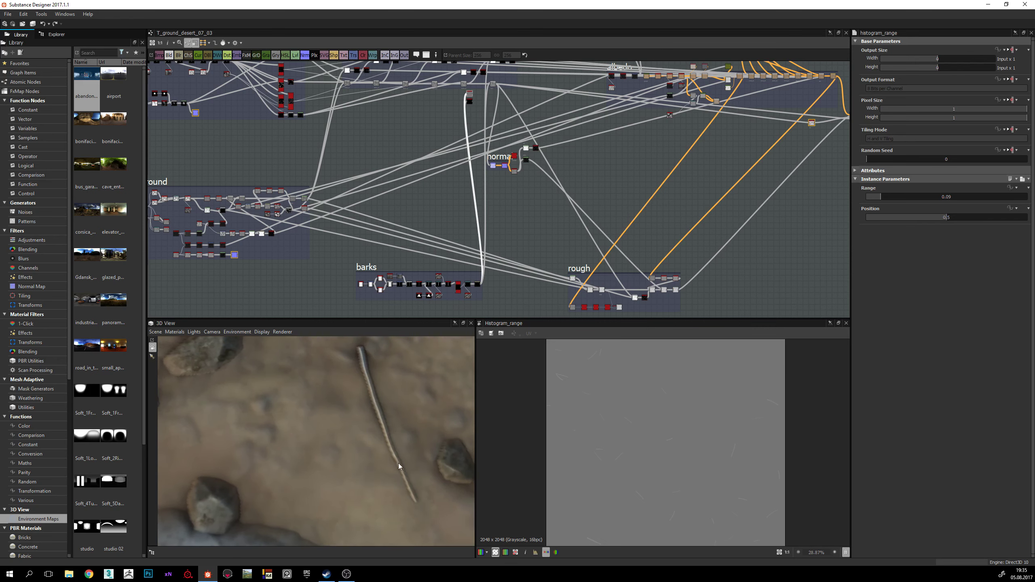
{"action": "scroll", "coordinate": [362, 380], "scroll_direction": "down", "scroll_amount": 8}
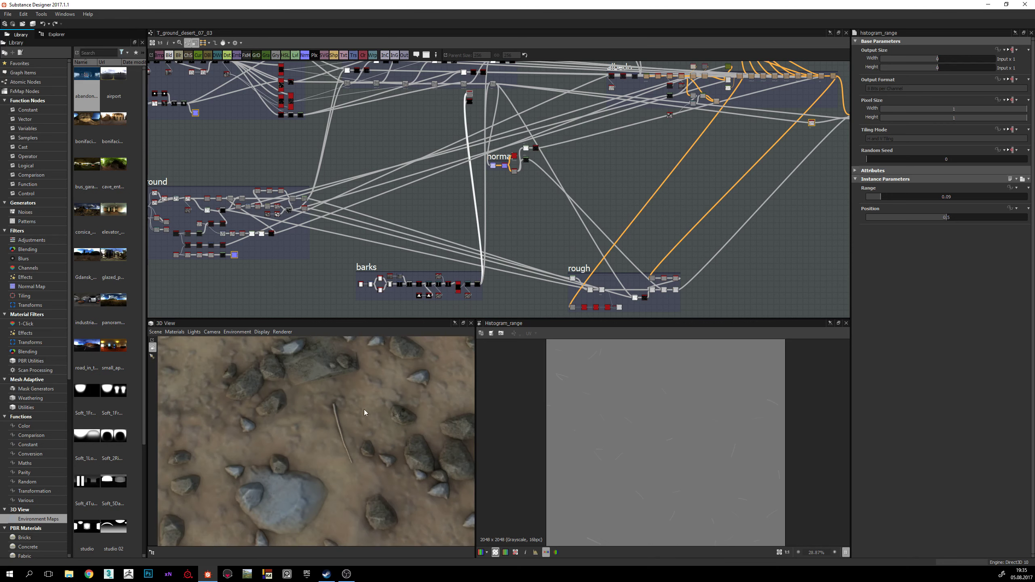
{"action": "scroll", "coordinate": [351, 414], "scroll_direction": "up", "scroll_amount": 4}
{"action": "scroll", "coordinate": [359, 398], "scroll_direction": "down", "scroll_amount": 8}
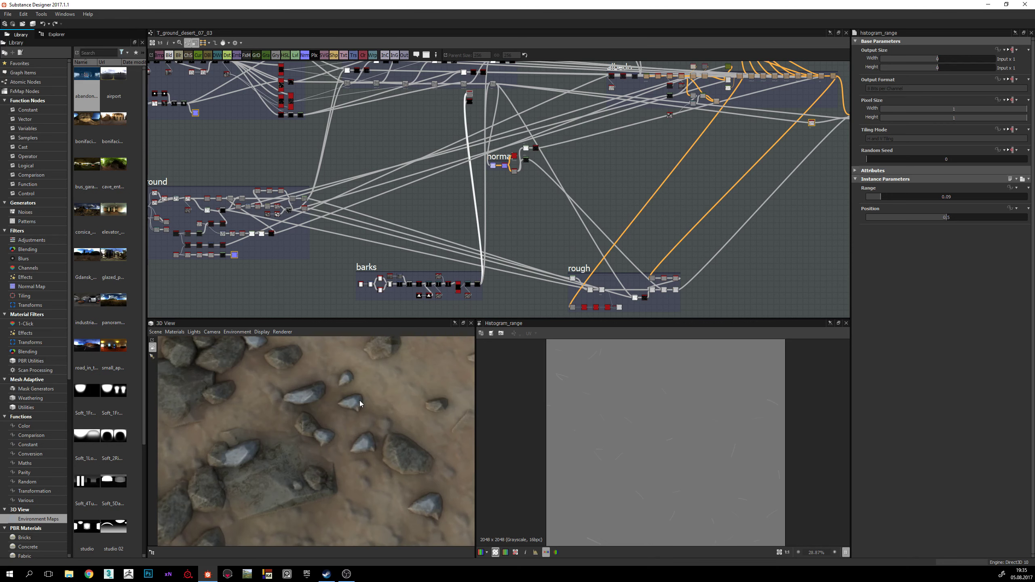
{"action": "scroll", "coordinate": [354, 409], "scroll_direction": "up", "scroll_amount": 8}
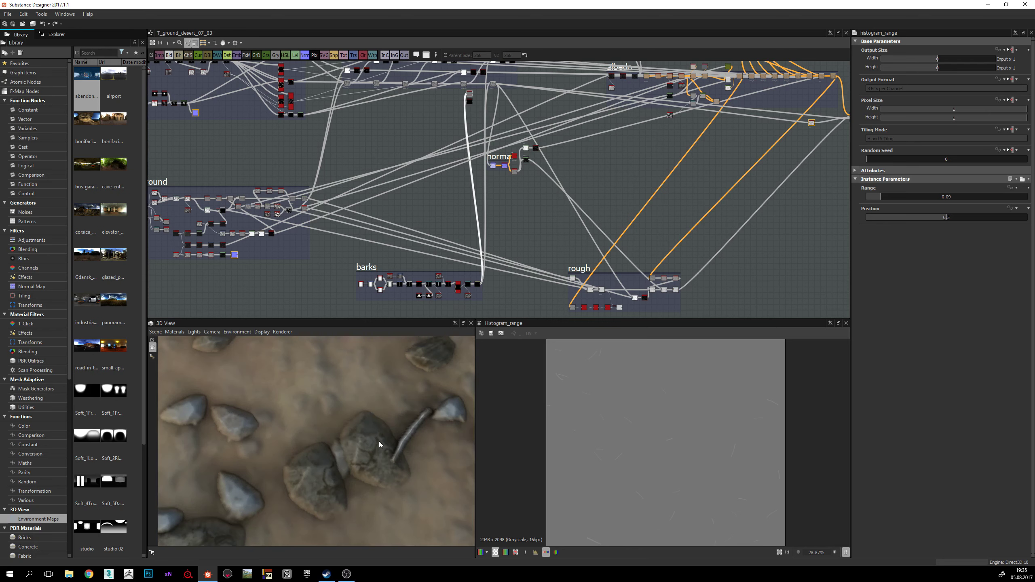
{"action": "scroll", "coordinate": [379, 441], "scroll_direction": "down", "scroll_amount": 8}
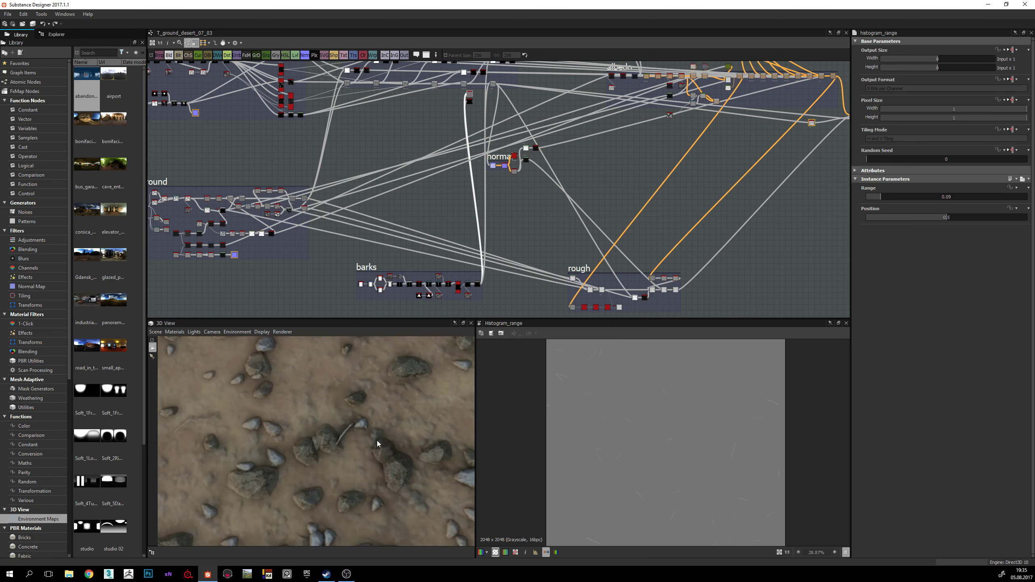
{"action": "middle_click_drag", "start_coordinate": [369, 435], "coordinate": [317, 395]}
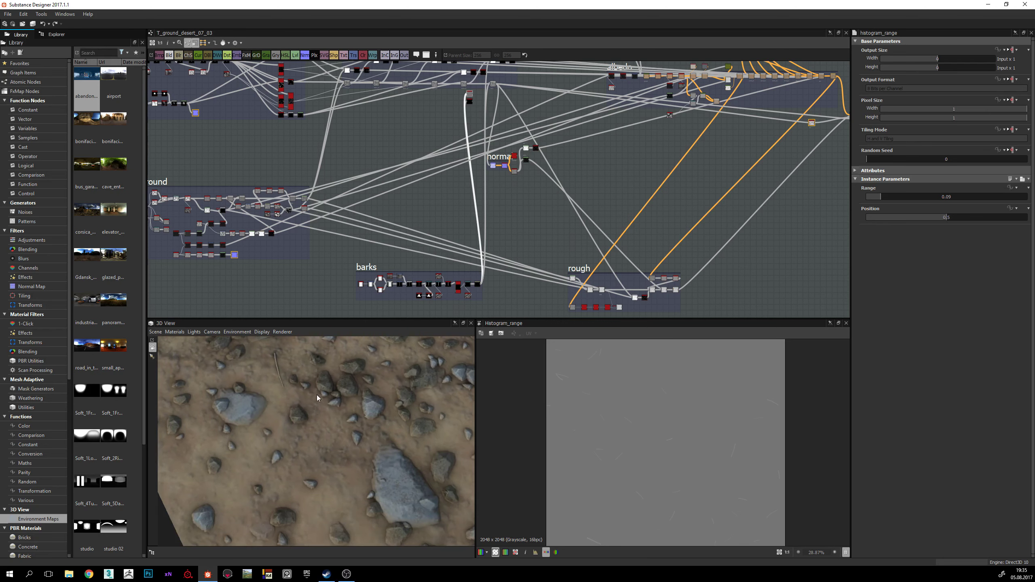
{"action": "scroll", "coordinate": [305, 393], "scroll_direction": "up", "scroll_amount": 2}
{"action": "scroll", "coordinate": [295, 389], "scroll_direction": "up", "scroll_amount": 5}
{"action": "middle_click_drag", "start_coordinate": [267, 343], "coordinate": [294, 389]}
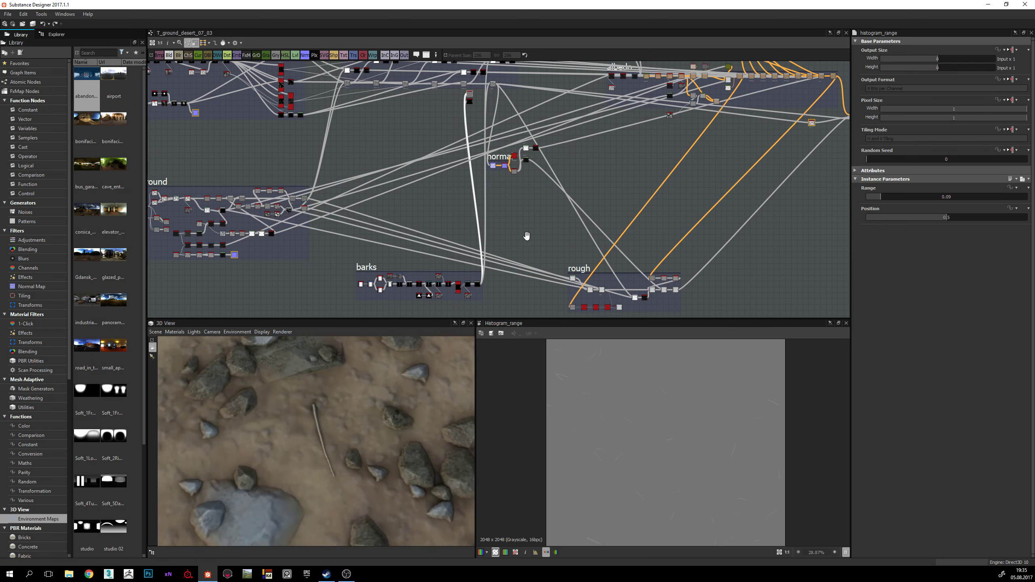
{"action": "scroll", "coordinate": [527, 236], "scroll_direction": "up", "scroll_amount": 4}
Step: Open the barks frame's final Blur node and zoom around its softened twig strokes (intensity 0.18)
{"action": "double_click", "coordinate": [466, 244]}
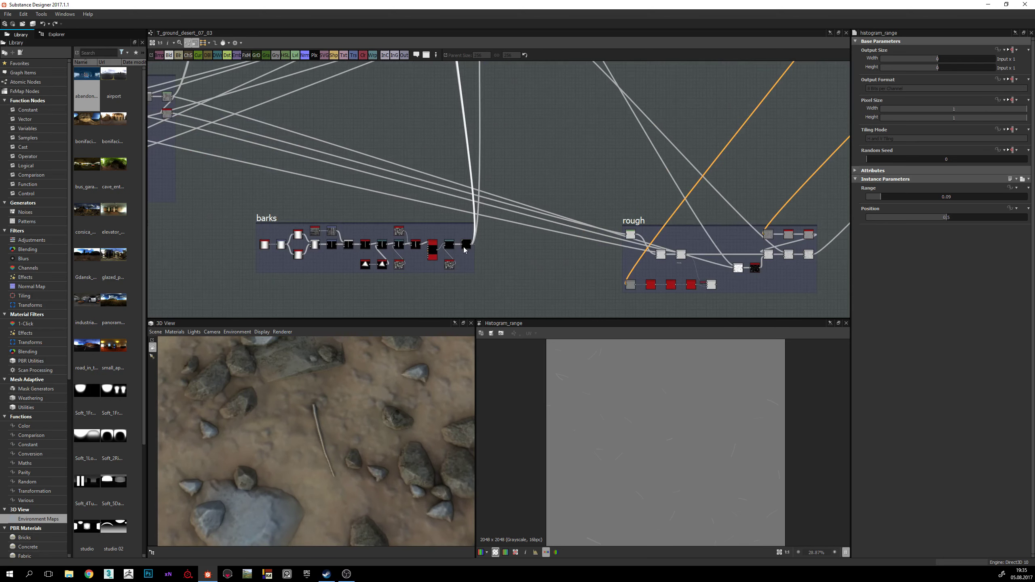
{"action": "scroll", "coordinate": [551, 380], "scroll_direction": "up", "scroll_amount": 6}
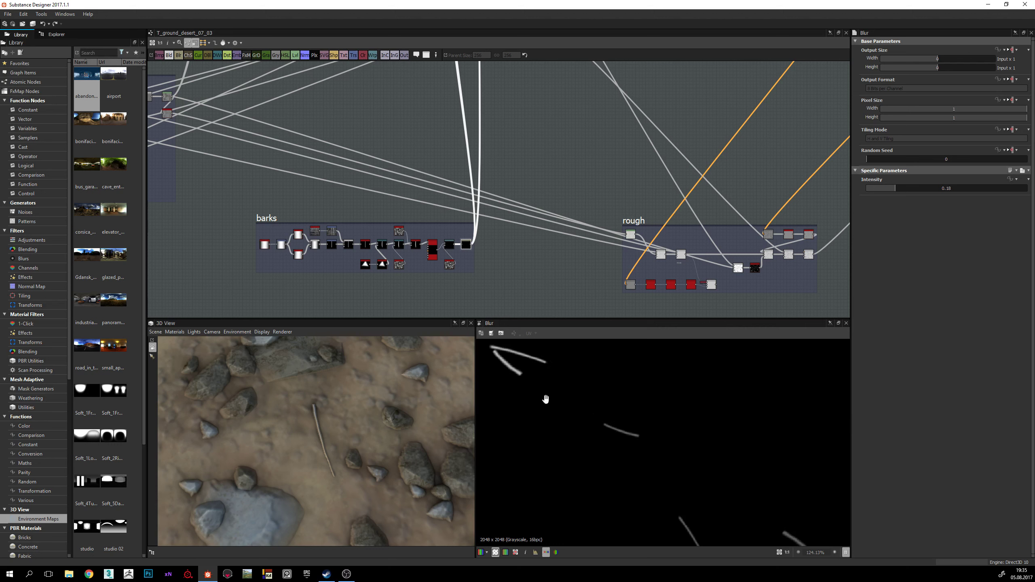
{"action": "scroll", "coordinate": [538, 387], "scroll_direction": "up", "scroll_amount": 3}
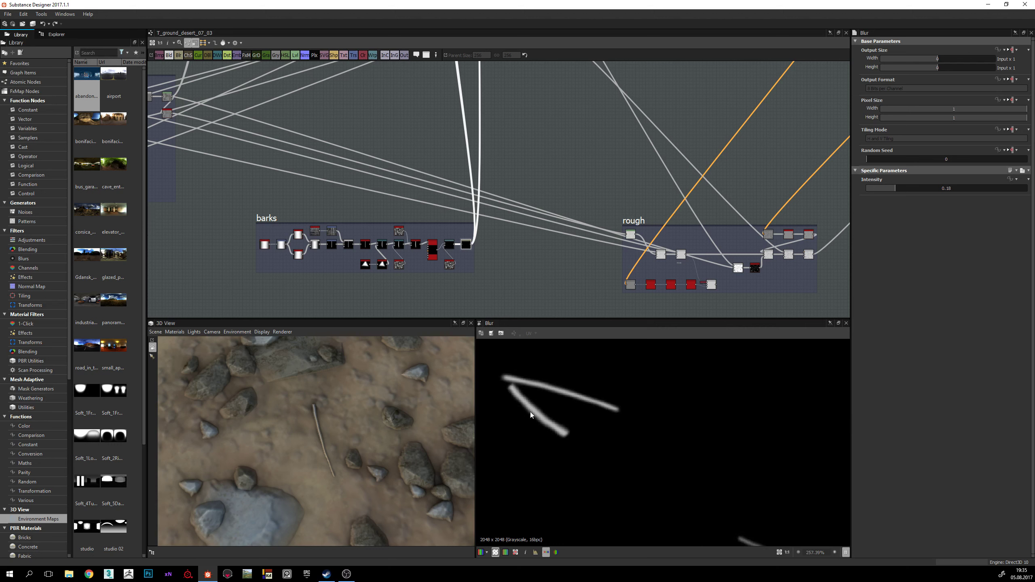
{"action": "scroll", "coordinate": [532, 417], "scroll_direction": "down", "scroll_amount": 10}
{"action": "middle_click_drag", "start_coordinate": [677, 435], "coordinate": [575, 432]}
{"action": "scroll", "coordinate": [587, 378], "scroll_direction": "down", "scroll_amount": 2}
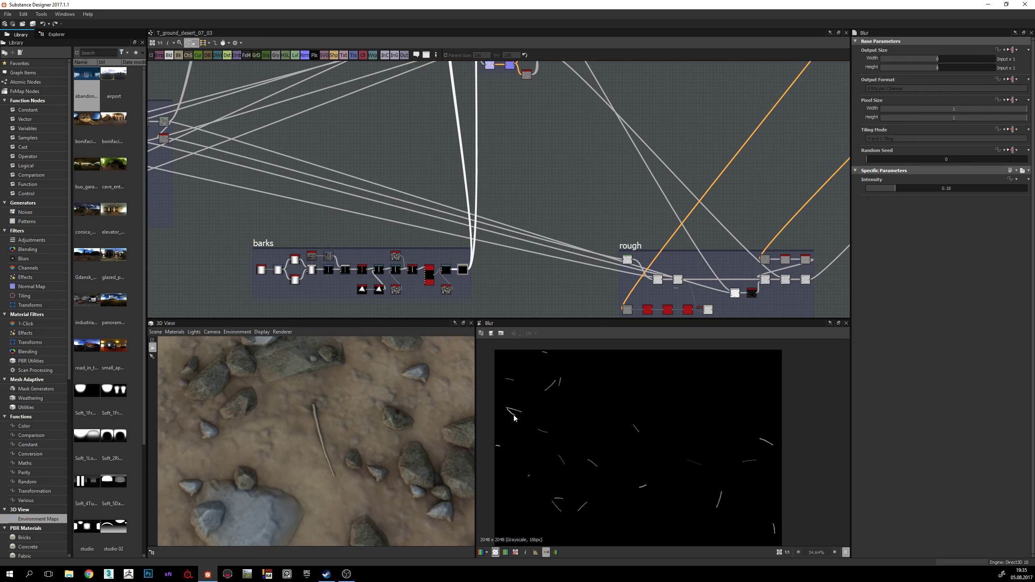
{"action": "scroll", "coordinate": [515, 414], "scroll_direction": "up", "scroll_amount": 10}
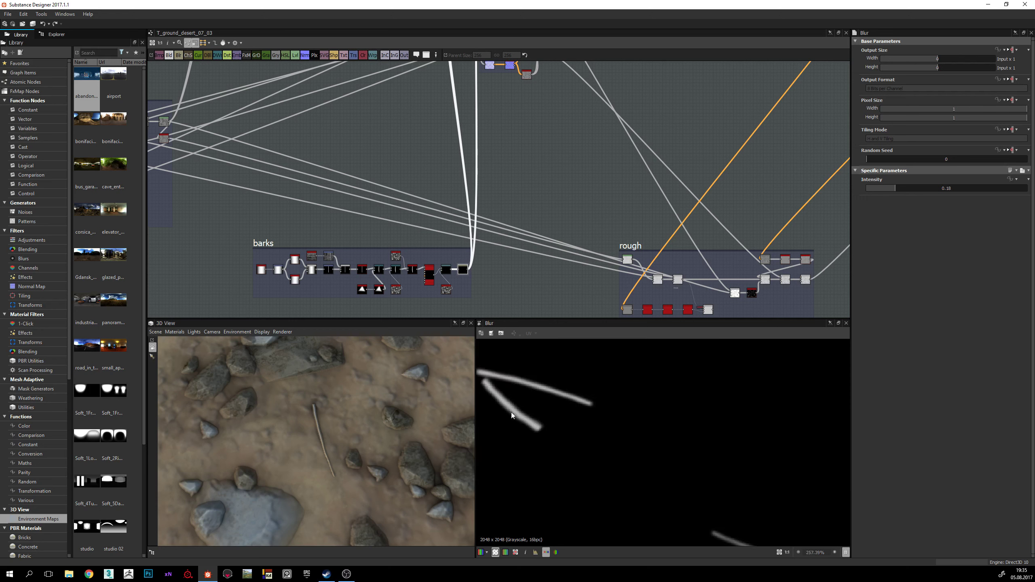
{"action": "scroll", "coordinate": [511, 413], "scroll_direction": "down", "scroll_amount": 2}
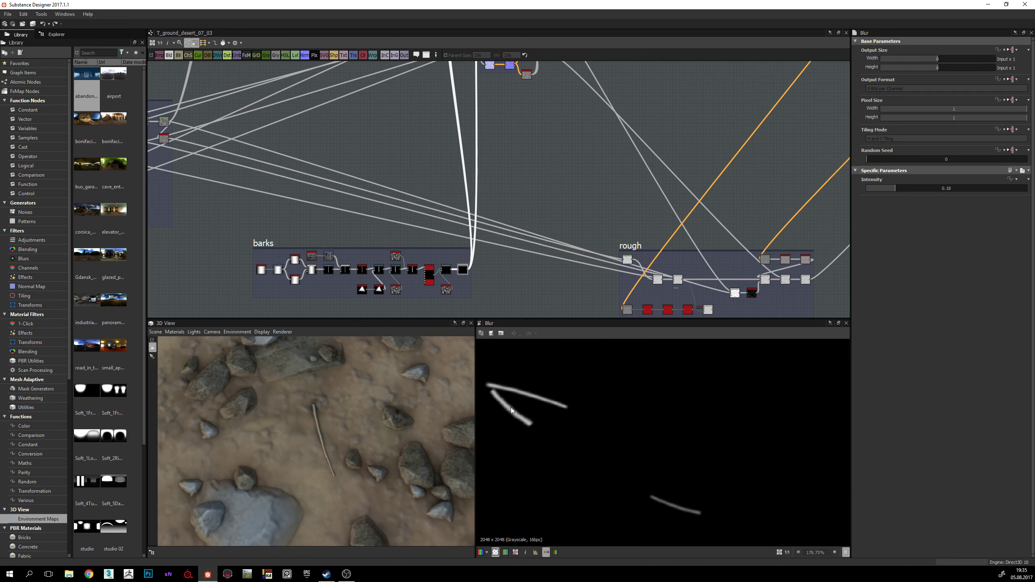
{"action": "scroll", "coordinate": [484, 226], "scroll_direction": "down", "scroll_amount": 4}
Step: Connect the histogram_range output into the barks Blend node's Foreground input
{"action": "scroll", "coordinate": [453, 213], "scroll_direction": "up", "scroll_amount": 6}
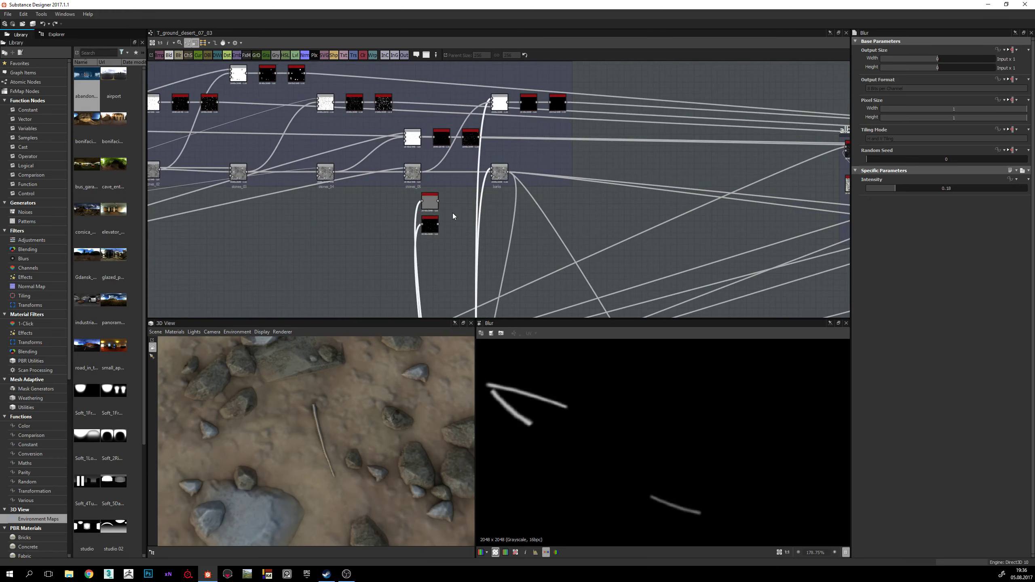
{"action": "left_click", "coordinate": [426, 194]}
{"action": "scroll", "coordinate": [428, 200], "scroll_direction": "up", "scroll_amount": 3}
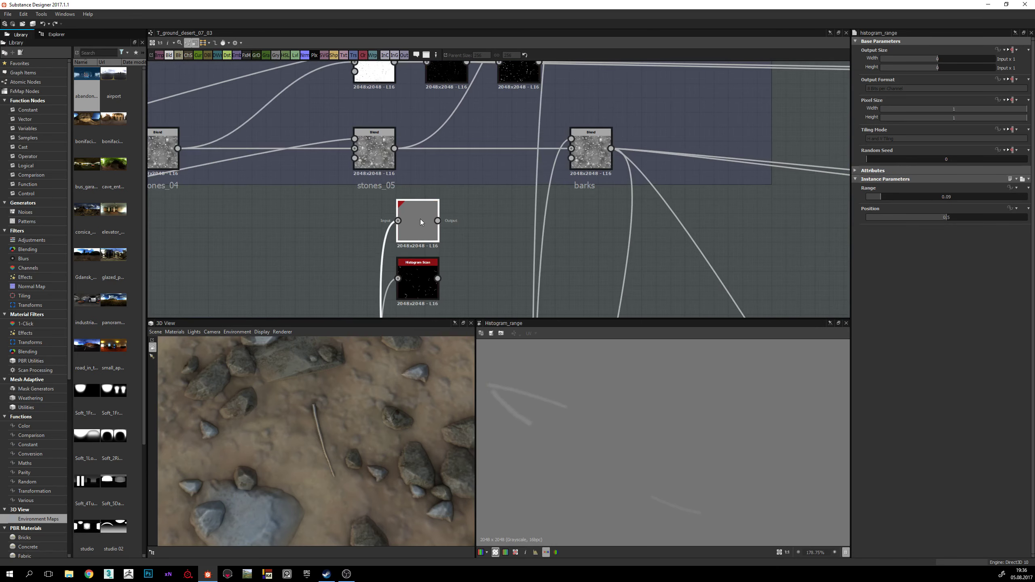
{"action": "scroll", "coordinate": [507, 397], "scroll_direction": "up", "scroll_amount": 3}
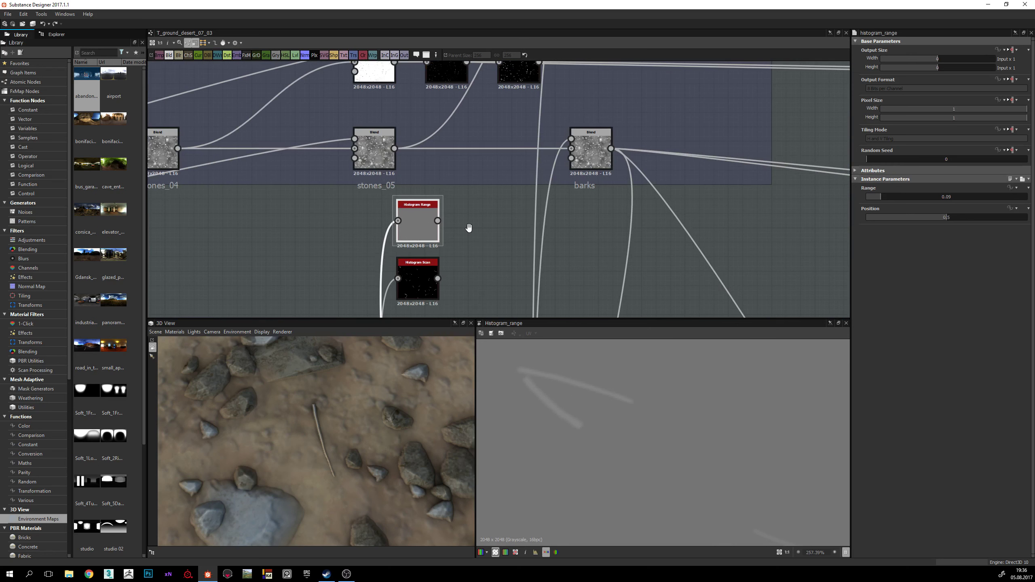
{"action": "middle_click_drag", "start_coordinate": [470, 227], "coordinate": [448, 166]}
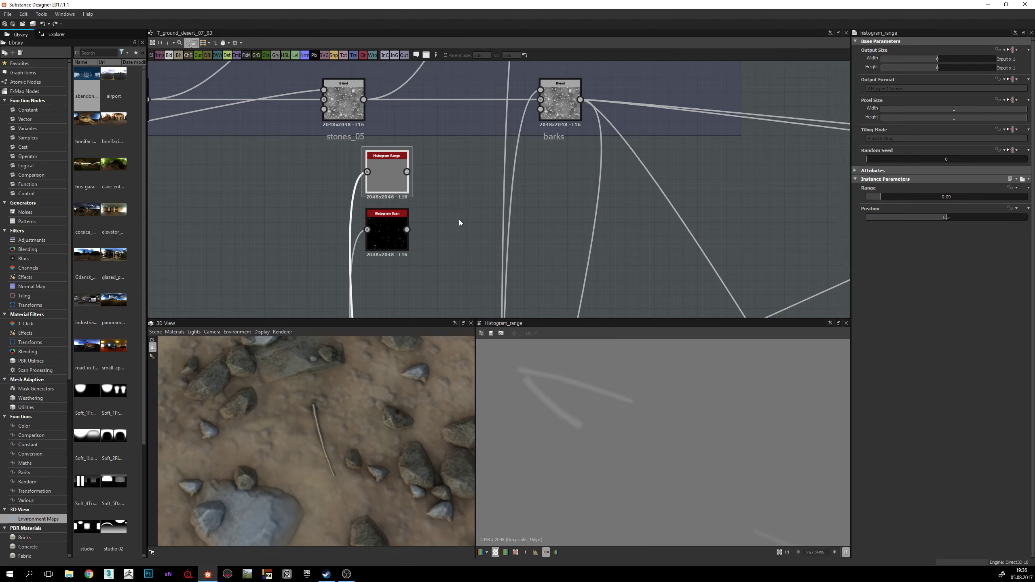
{"action": "scroll", "coordinate": [460, 223], "scroll_direction": "down", "scroll_amount": 2}
{"action": "left_click_drag", "start_coordinate": [482, 129], "coordinate": [527, 130]}
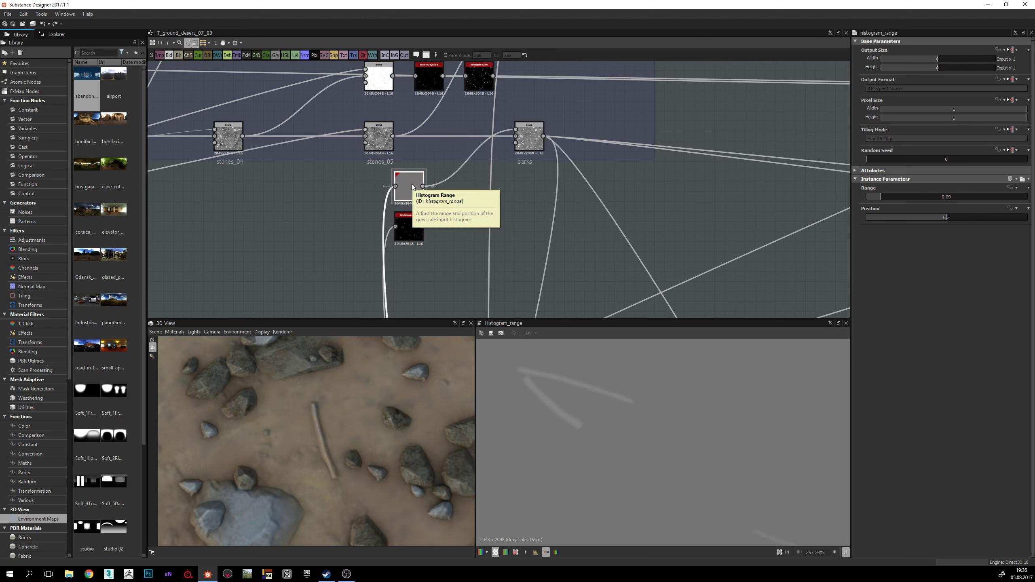
Step: Check the rocky ground in the 3D view, then open the Histogram Scan node's output
{"action": "scroll", "coordinate": [660, 477], "scroll_direction": "down", "scroll_amount": 5}
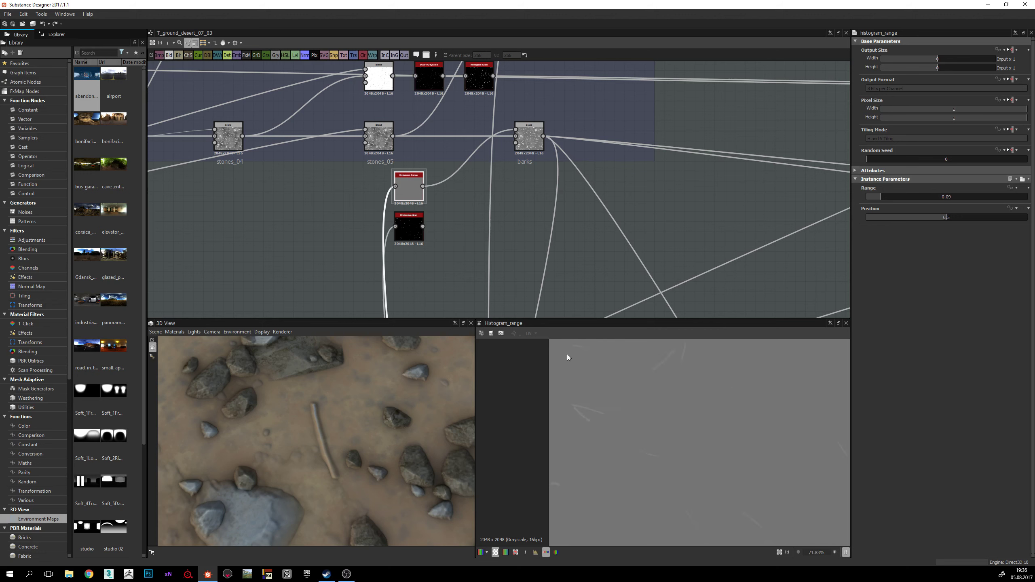
{"action": "scroll", "coordinate": [649, 423], "scroll_direction": "up", "scroll_amount": 2}
{"action": "scroll", "coordinate": [432, 430], "scroll_direction": "down", "scroll_amount": 2}
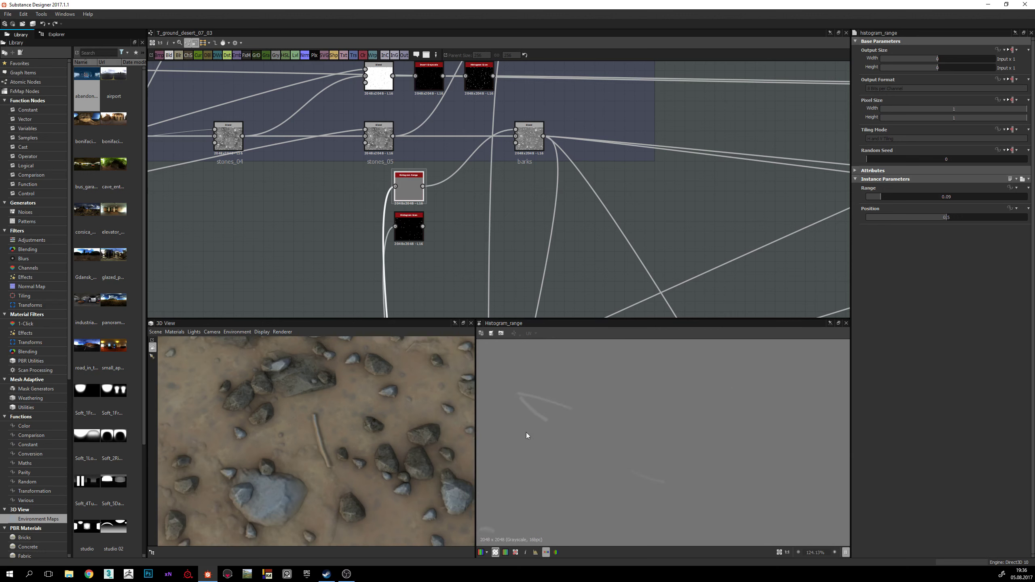
{"action": "scroll", "coordinate": [559, 432], "scroll_direction": "down", "scroll_amount": 1}
{"action": "scroll", "coordinate": [348, 423], "scroll_direction": "down", "scroll_amount": 3}
{"action": "scroll", "coordinate": [363, 412], "scroll_direction": "up", "scroll_amount": 1}
{"action": "middle_click_drag", "start_coordinate": [368, 431], "coordinate": [341, 438]}
{"action": "scroll", "coordinate": [363, 412], "scroll_direction": "up", "scroll_amount": 2}
{"action": "left_click_drag", "start_coordinate": [371, 482], "coordinate": [419, 407]}
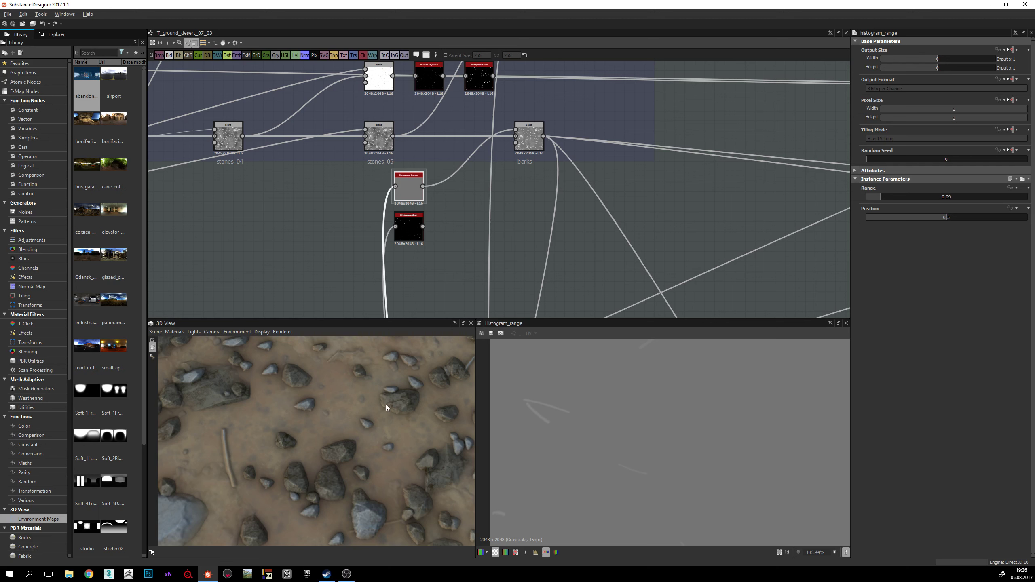
{"action": "left_click_drag", "start_coordinate": [369, 414], "coordinate": [372, 427]}
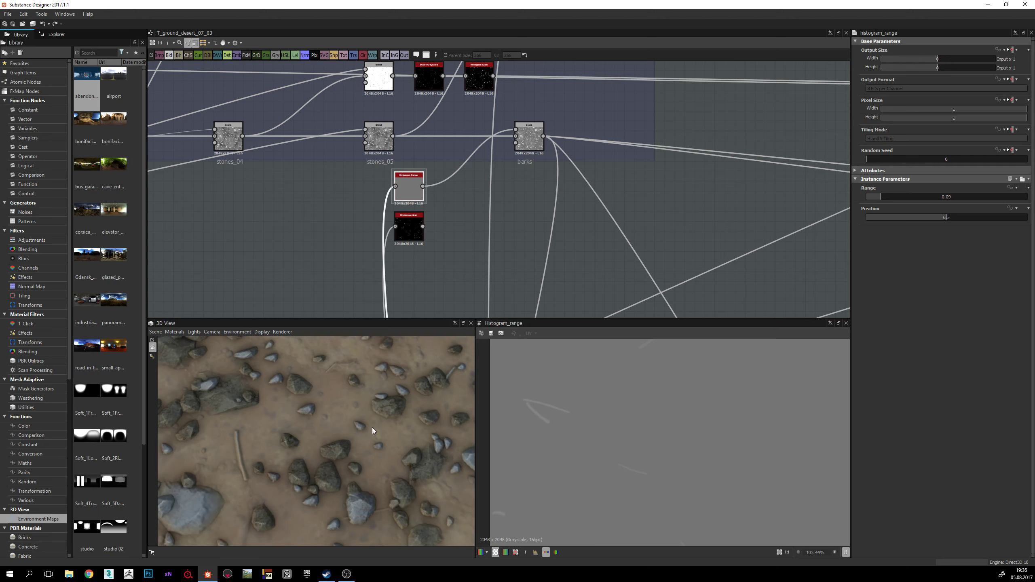
{"action": "middle_click_drag", "start_coordinate": [524, 184], "coordinate": [513, 172]}
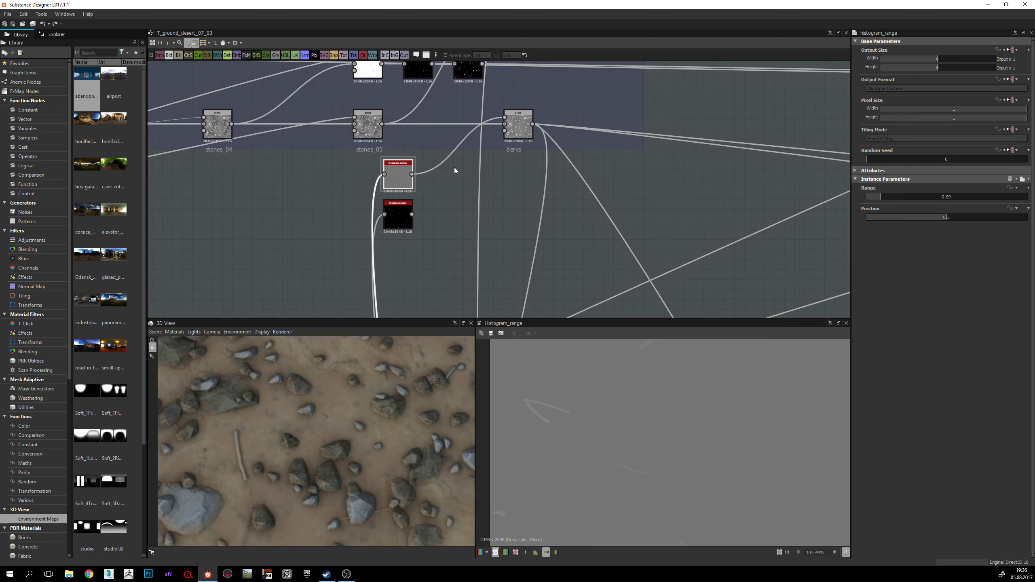
{"action": "double_click", "coordinate": [402, 215]}
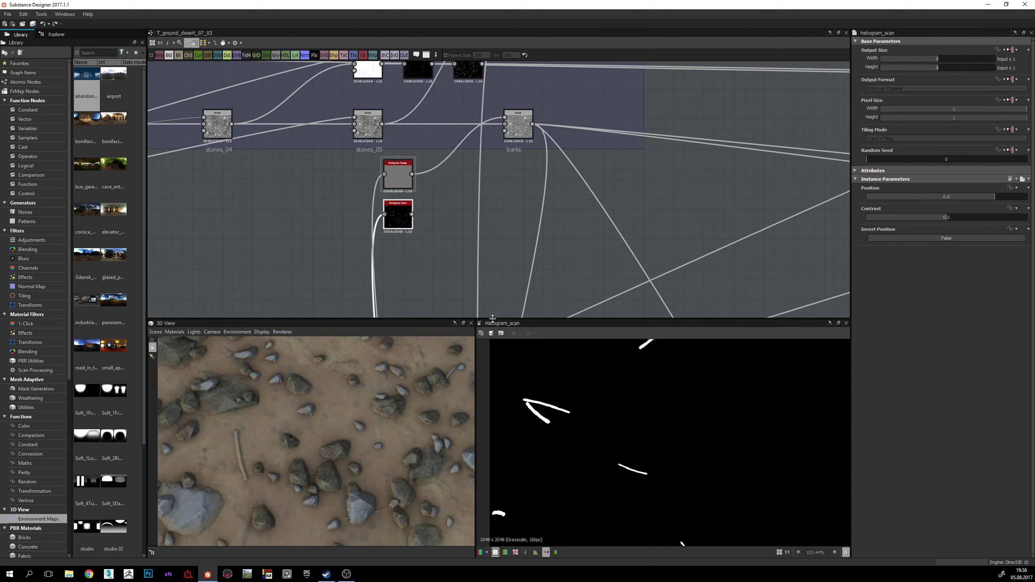
Step: Reopen Histogram Scan and connect it into the barks Blend node's third input
{"action": "scroll", "coordinate": [418, 229], "scroll_direction": "down", "scroll_amount": 5}
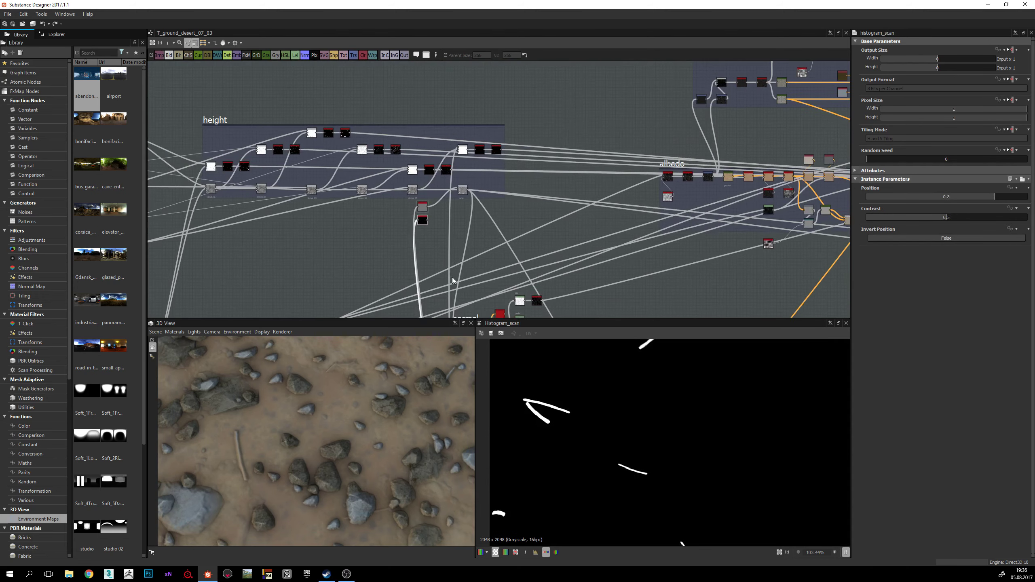
{"action": "middle_click_drag", "start_coordinate": [453, 153], "coordinate": [455, 86]}
{"action": "middle_click_drag", "start_coordinate": [478, 248], "coordinate": [481, 127]}
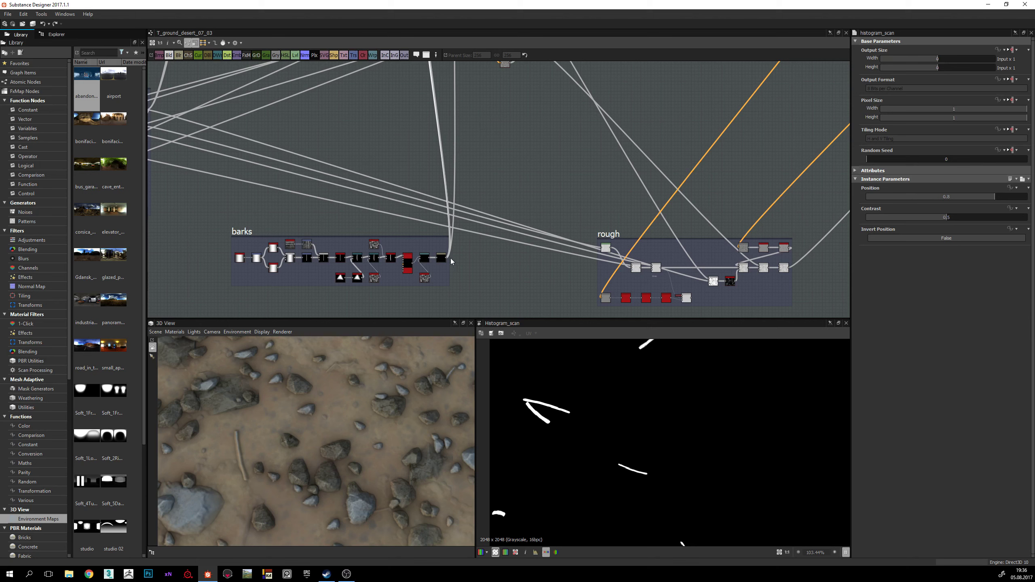
{"action": "double_click", "coordinate": [443, 258]}
{"action": "middle_click_drag", "start_coordinate": [505, 299], "coordinate": [522, 514]}
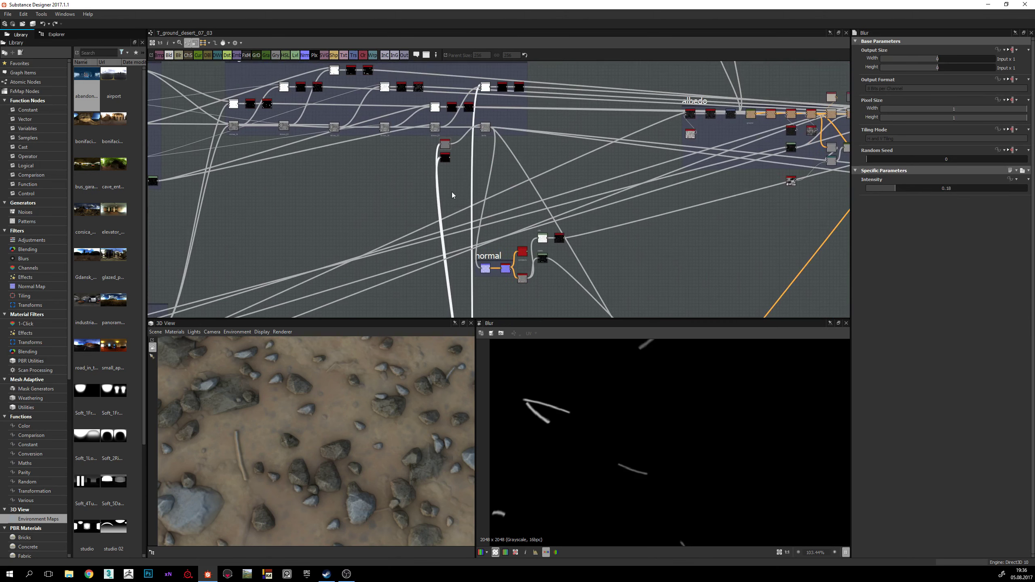
{"action": "scroll", "coordinate": [445, 160], "scroll_direction": "up", "scroll_amount": 4}
{"action": "double_click", "coordinate": [447, 146]}
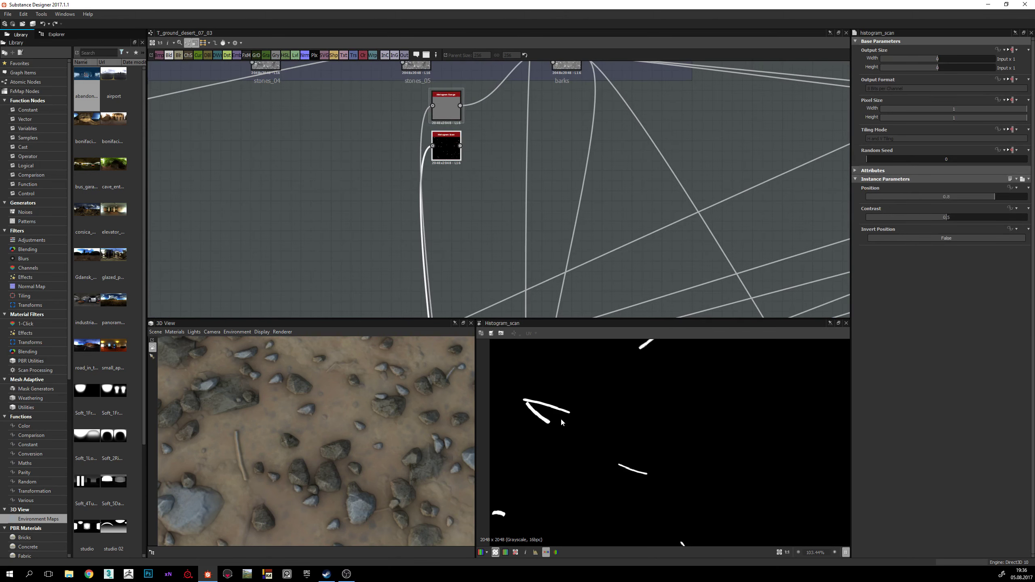
{"action": "scroll", "coordinate": [561, 417], "scroll_direction": "up", "scroll_amount": 2}
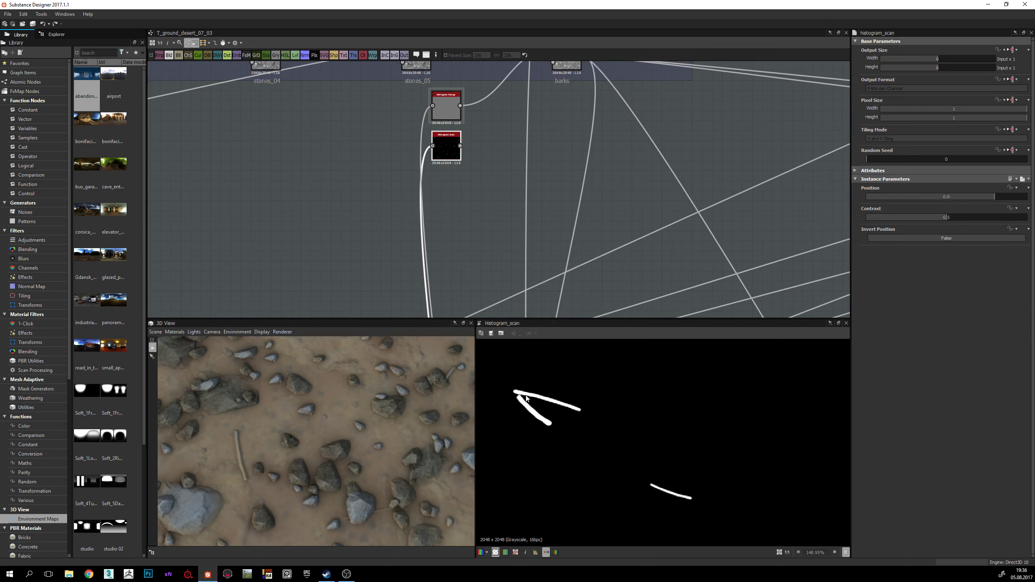
{"action": "middle_click_drag", "start_coordinate": [466, 151], "coordinate": [450, 197]}
{"action": "left_click_drag", "start_coordinate": [443, 192], "coordinate": [536, 108]}
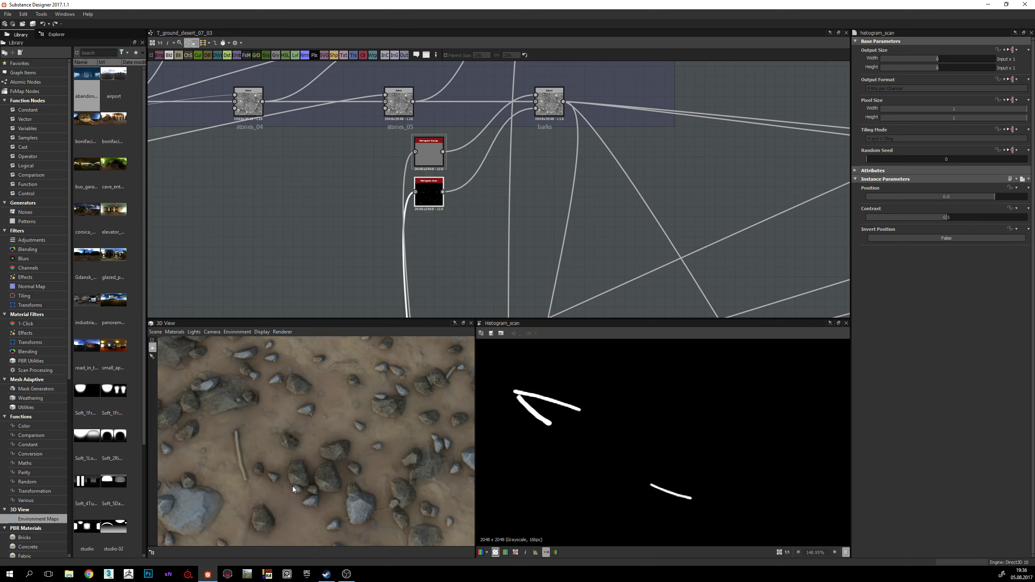
Step: Orbit and pan the 3D view to inspect the rocky ground from several angles
{"action": "left_click_drag", "start_coordinate": [293, 487], "coordinate": [274, 462]}
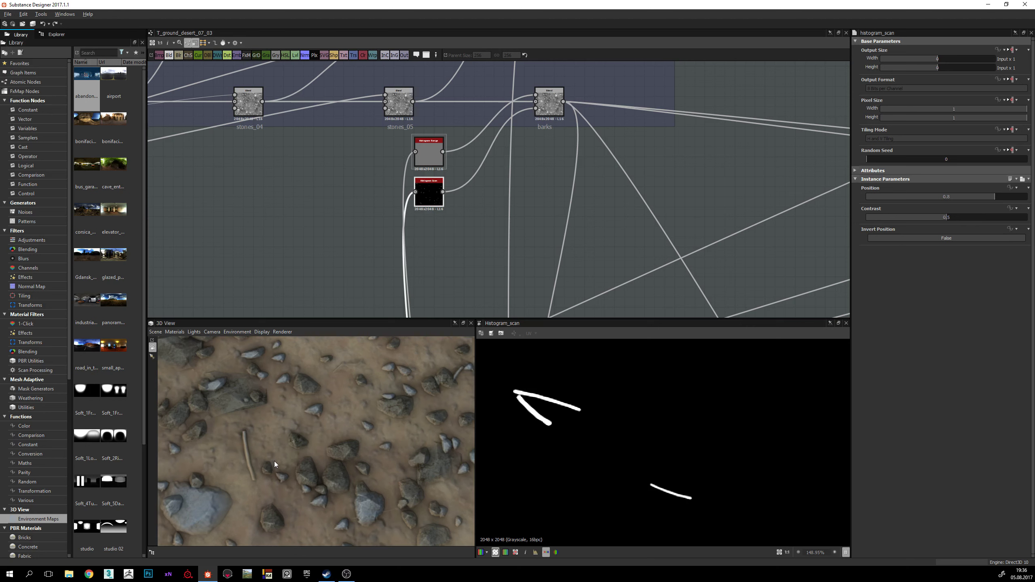
{"action": "scroll", "coordinate": [331, 418], "scroll_direction": "up", "scroll_amount": 5}
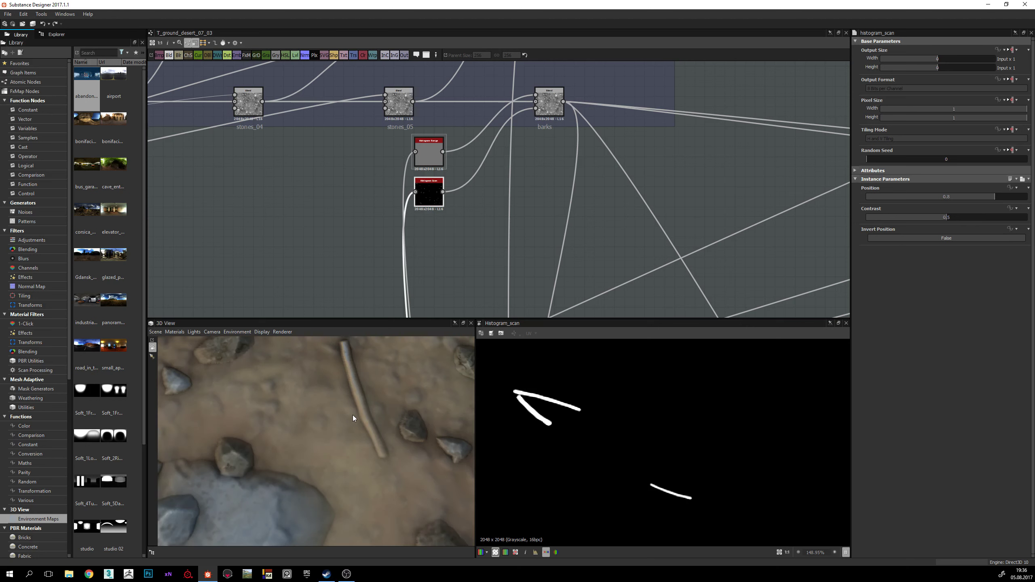
{"action": "scroll", "coordinate": [368, 402], "scroll_direction": "down", "scroll_amount": 5}
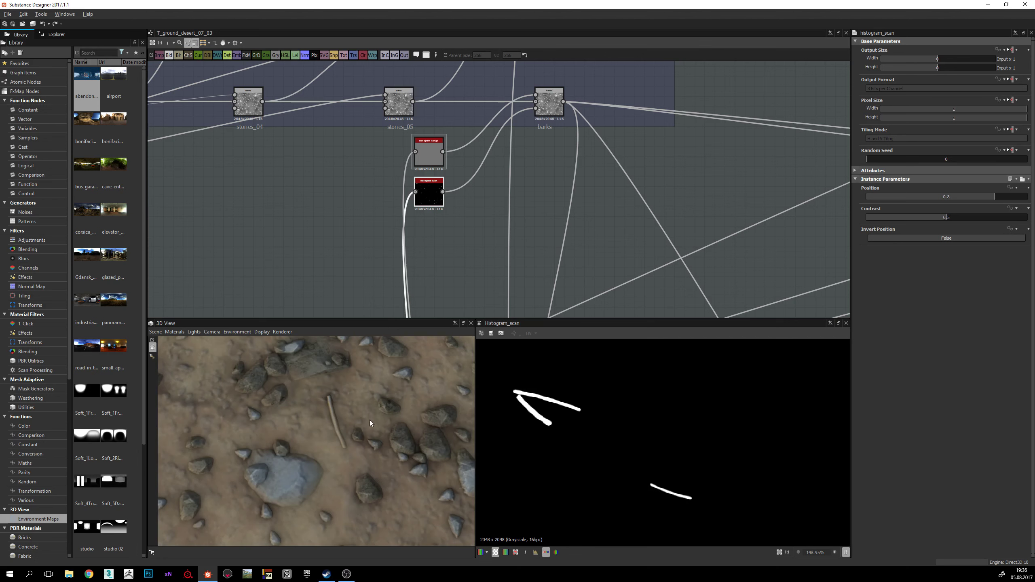
{"action": "scroll", "coordinate": [356, 427], "scroll_direction": "down", "scroll_amount": 5}
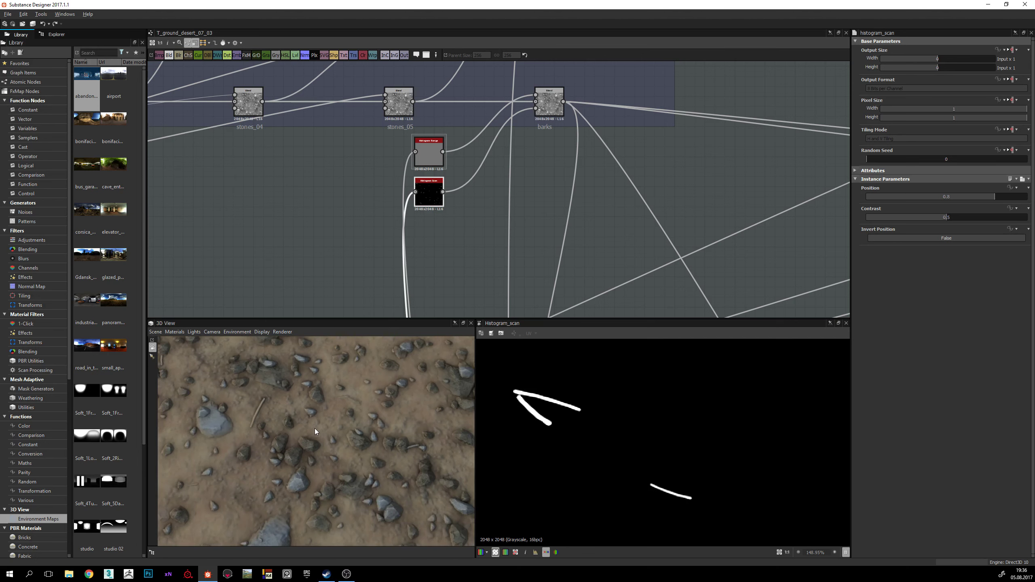
{"action": "left_click_drag", "start_coordinate": [259, 390], "coordinate": [289, 392]}
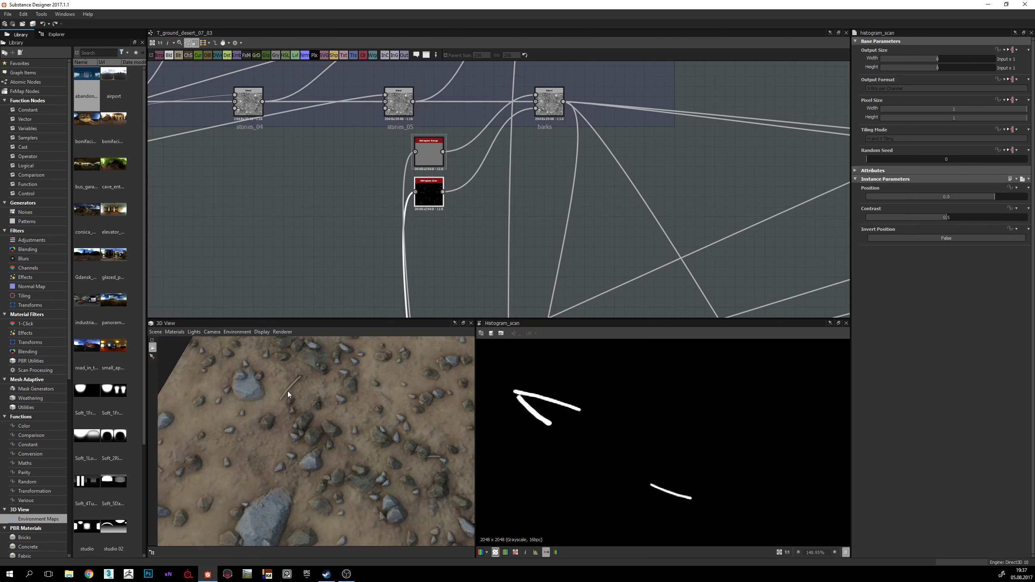
{"action": "middle_click_drag", "start_coordinate": [362, 458], "coordinate": [314, 429]}
{"action": "left_click_drag", "start_coordinate": [314, 429], "coordinate": [458, 421]}
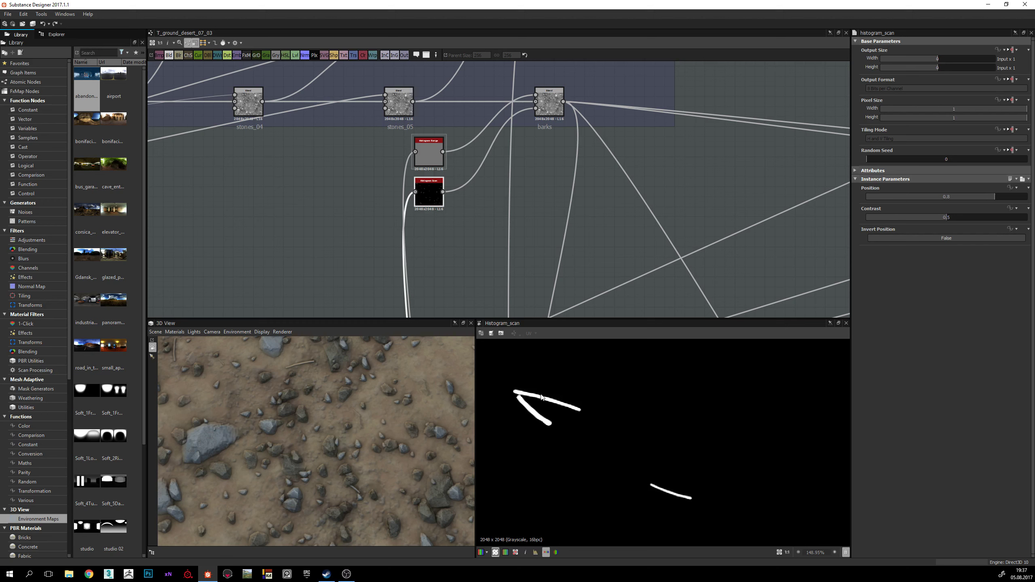
{"action": "middle_click_drag", "start_coordinate": [335, 411], "coordinate": [332, 411]}
{"action": "mouse_move", "coordinate": [331, 410]}
{"action": "left_mouse_down"}
{"action": "mouse_move", "coordinate": [310, 365]}
{"action": "mouse_move", "coordinate": [309, 388]}
{"action": "mouse_move", "coordinate": [321, 382]}
{"action": "mouse_move", "coordinate": [325, 405]}
{"action": "mouse_move", "coordinate": [330, 386]}
{"action": "mouse_move", "coordinate": [321, 393]}
{"action": "left_mouse_up"}
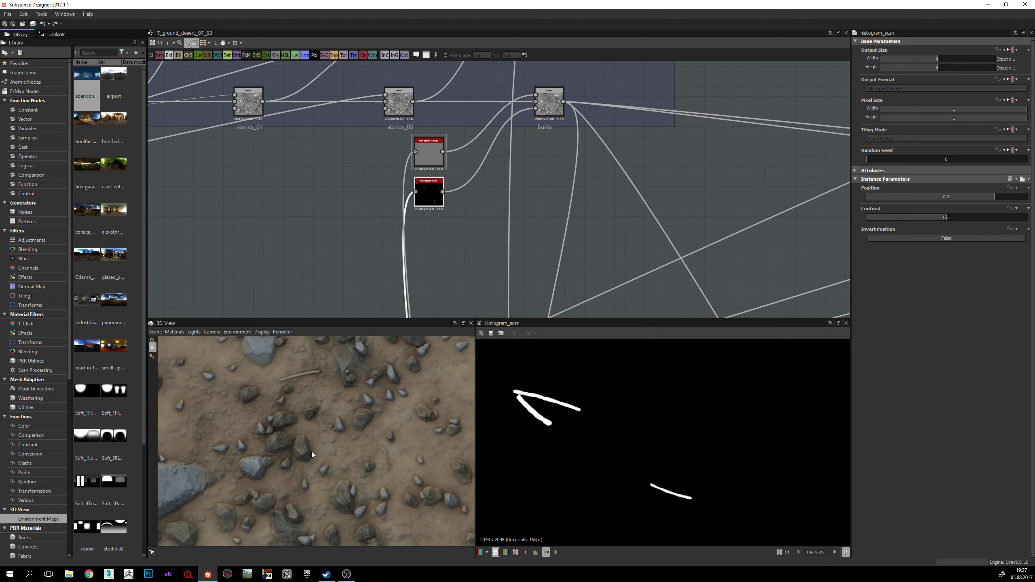
{"action": "left_click_drag", "start_coordinate": [309, 463], "coordinate": [326, 411]}
{"action": "middle_click_drag", "start_coordinate": [461, 237], "coordinate": [442, 247]}
{"action": "scroll", "coordinate": [441, 247], "scroll_direction": "down", "scroll_amount": 1}
{"action": "middle_click_drag", "start_coordinate": [262, 395], "coordinate": [245, 407]}
{"action": "middle_click_drag", "start_coordinate": [460, 197], "coordinate": [456, 204]}
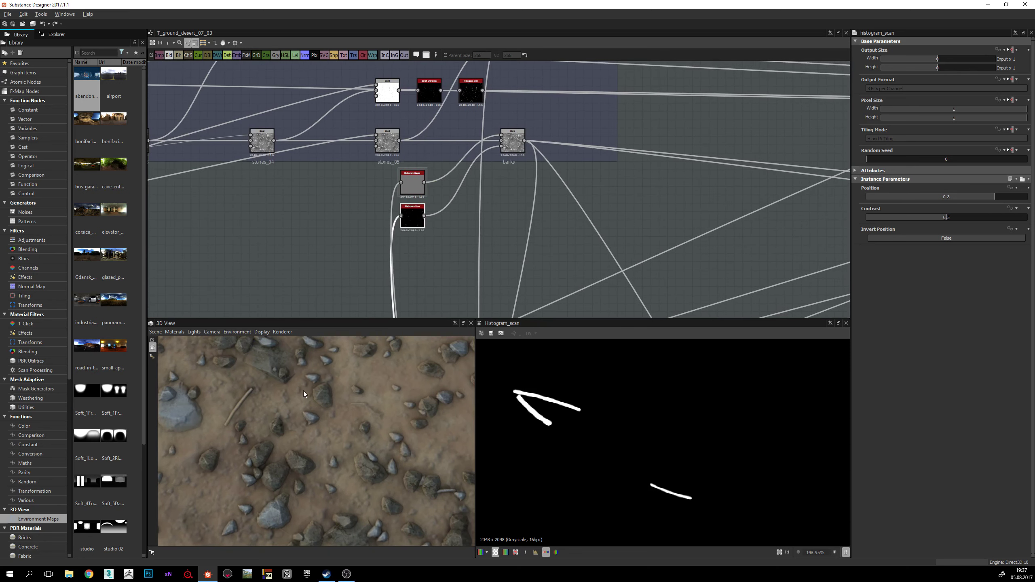
{"action": "mouse_move", "coordinate": [303, 391]}
{"action": "left_mouse_down"}
{"action": "mouse_move", "coordinate": [317, 429]}
{"action": "mouse_move", "coordinate": [317, 395]}
{"action": "left_mouse_up"}
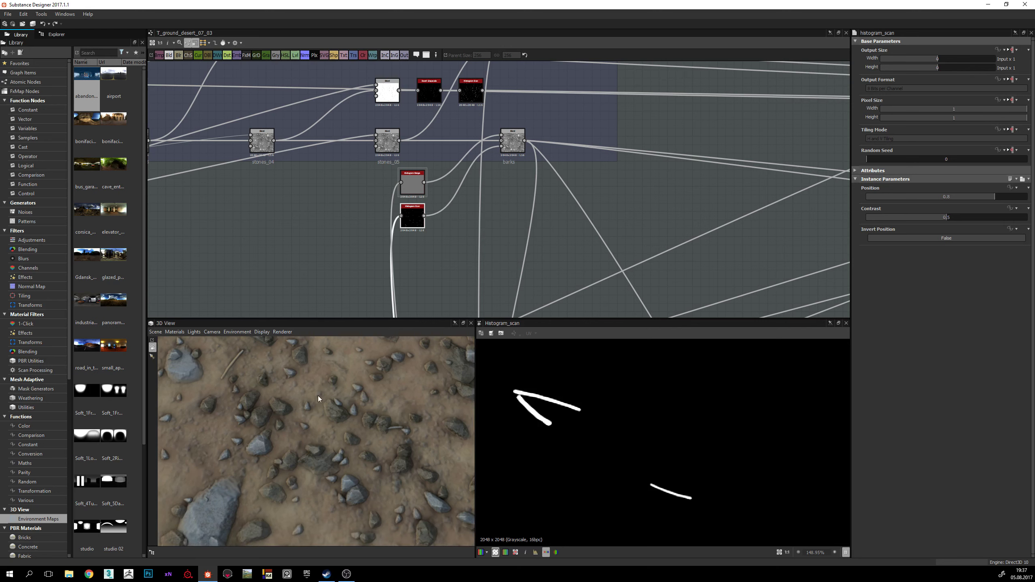
{"action": "scroll", "coordinate": [336, 440], "scroll_direction": "down", "scroll_amount": 3}
{"action": "middle_click_drag", "start_coordinate": [322, 441], "coordinate": [280, 417]}
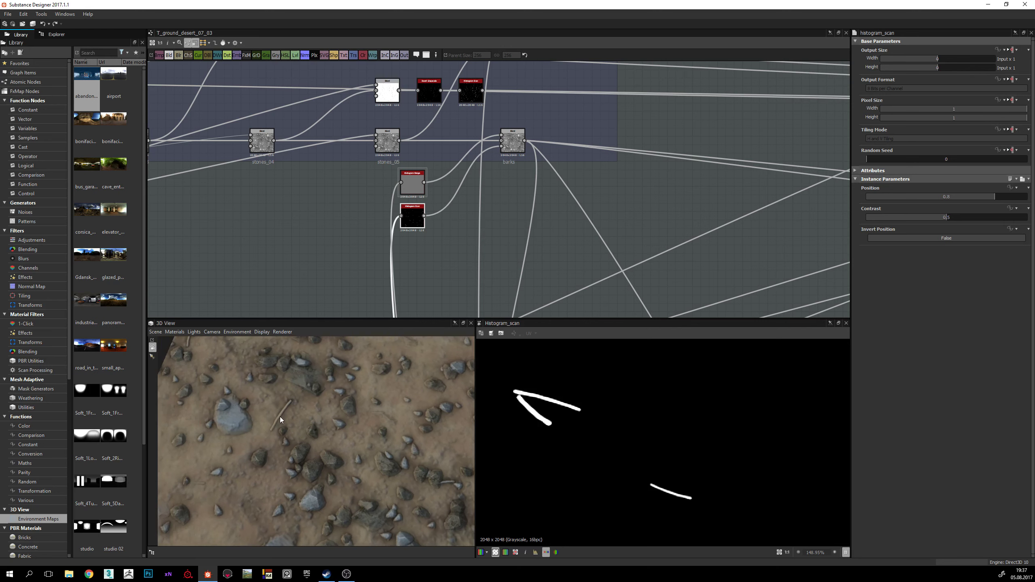
{"action": "scroll", "coordinate": [283, 415], "scroll_direction": "up", "scroll_amount": 5}
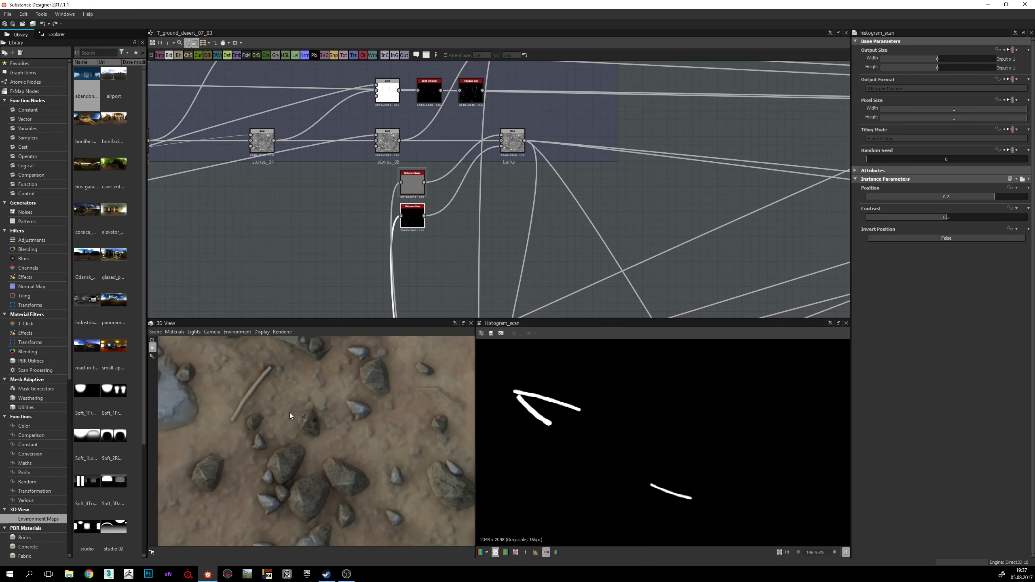
{"action": "scroll", "coordinate": [291, 414], "scroll_direction": "down", "scroll_amount": 4}
{"action": "middle_click_drag", "start_coordinate": [394, 471], "coordinate": [340, 428]}
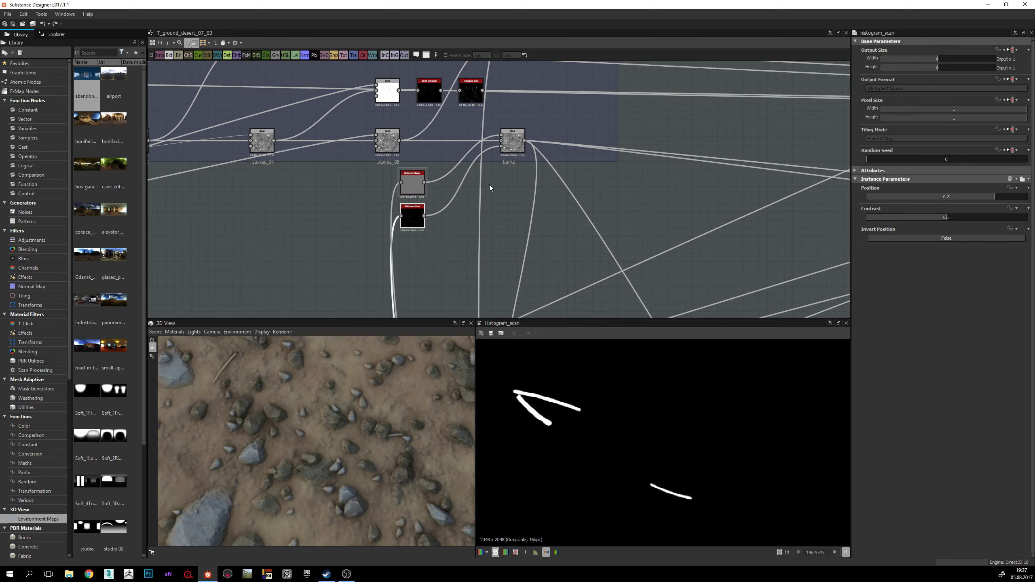
Step: Preview the barks Blend node and fit its whole Max (Lighten) texture in the 2D view
{"action": "middle_click_drag", "start_coordinate": [489, 184], "coordinate": [437, 186]}
{"action": "scroll", "coordinate": [449, 195], "scroll_direction": "down", "scroll_amount": 2}
{"action": "middle_click_drag", "start_coordinate": [653, 225], "coordinate": [571, 191]}
{"action": "scroll", "coordinate": [571, 192], "scroll_direction": "down", "scroll_amount": 3}
{"action": "scroll", "coordinate": [432, 152], "scroll_direction": "up", "scroll_amount": 3}
{"action": "middle_click_drag", "start_coordinate": [433, 152], "coordinate": [401, 144]}
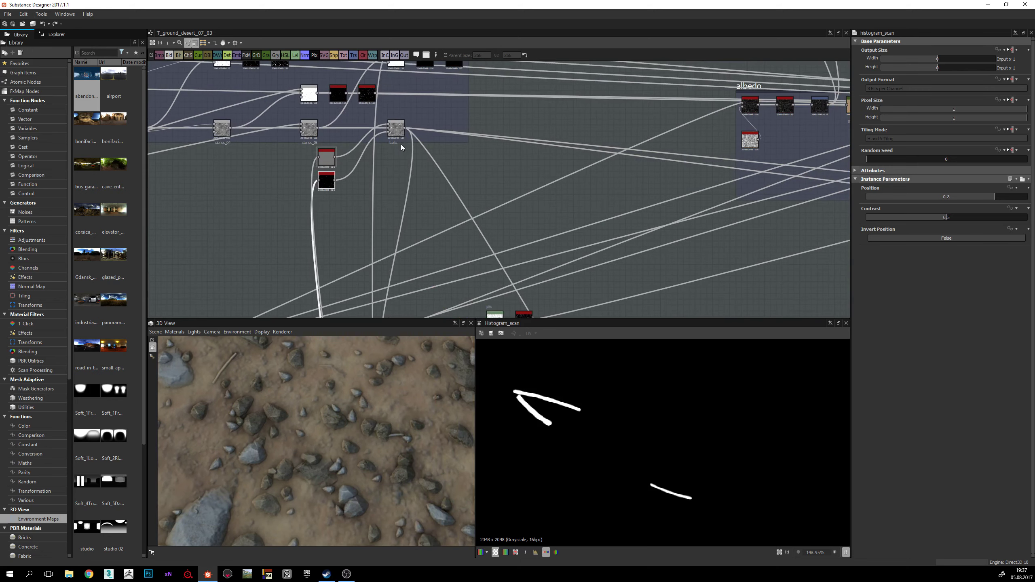
{"action": "left_click", "coordinate": [394, 130]}
{"action": "scroll", "coordinate": [423, 264], "scroll_direction": "down", "scroll_amount": 1}
{"action": "scroll", "coordinate": [700, 405], "scroll_direction": "down", "scroll_amount": 5}
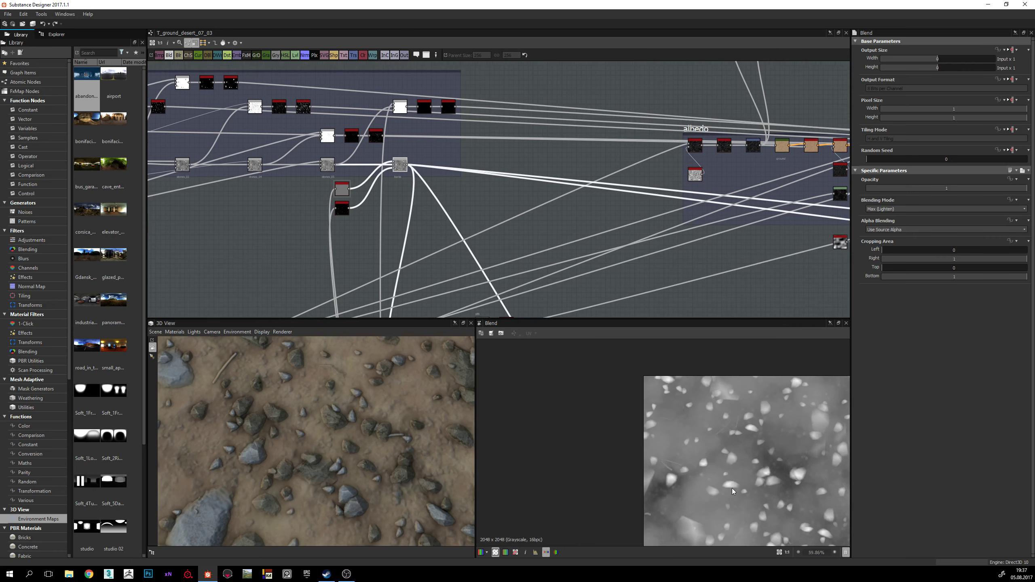
{"action": "scroll", "coordinate": [554, 233], "scroll_direction": "down", "scroll_amount": 3}
{"action": "middle_click_drag", "start_coordinate": [554, 233], "coordinate": [639, 248]}
{"action": "key", "text": "f"}
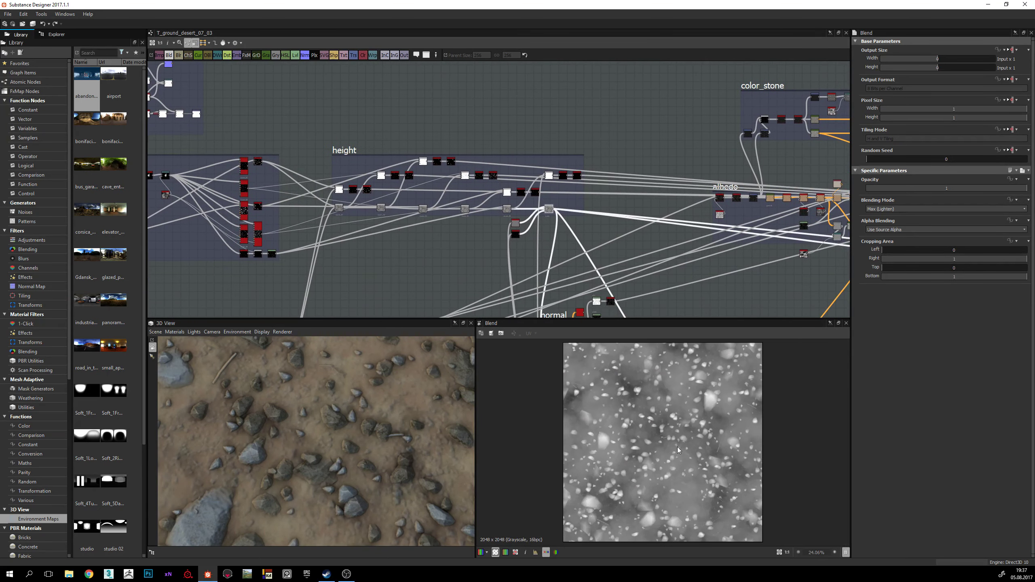
Step: Enlarge the graph area slightly and pan the zoomed-out overview of all frames, ending near the rough frame
{"action": "left_click_drag", "start_coordinate": [575, 321], "coordinate": [575, 305]}
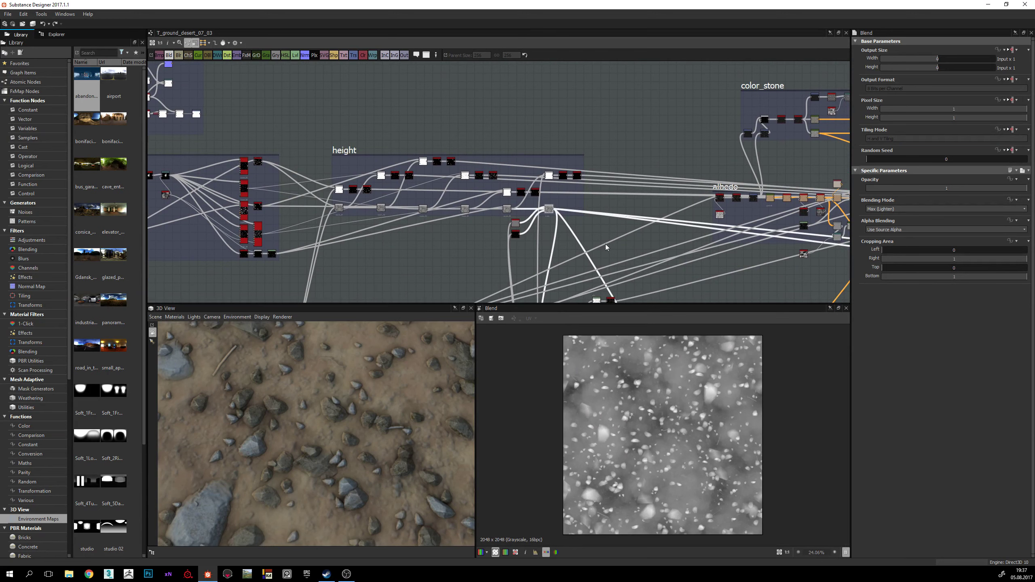
{"action": "scroll", "coordinate": [605, 244], "scroll_direction": "down", "scroll_amount": 3}
{"action": "middle_click_drag", "start_coordinate": [587, 237], "coordinate": [548, 179]}
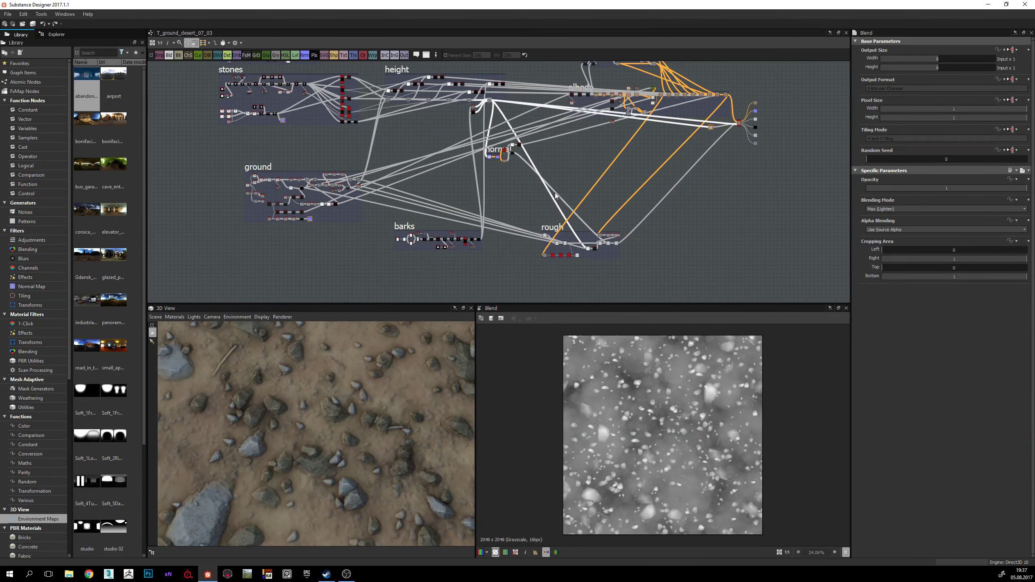
{"action": "middle_click_drag", "start_coordinate": [540, 226], "coordinate": [499, 227]}
{"action": "middle_click_drag", "start_coordinate": [558, 210], "coordinate": [528, 239]}
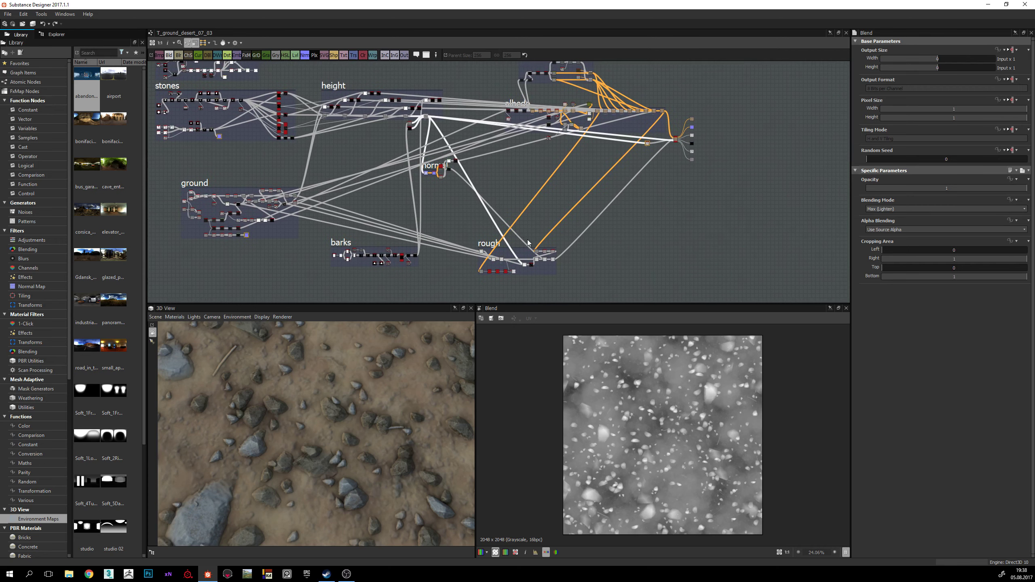
{"action": "middle_click_drag", "start_coordinate": [522, 253], "coordinate": [514, 249]}
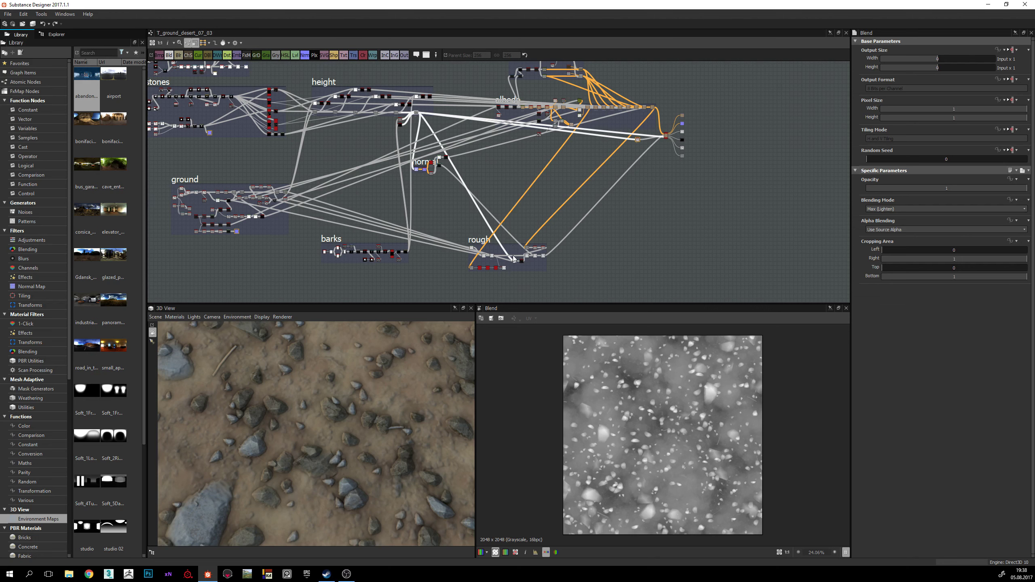
{"action": "scroll", "coordinate": [445, 246], "scroll_direction": "up", "scroll_amount": 6}
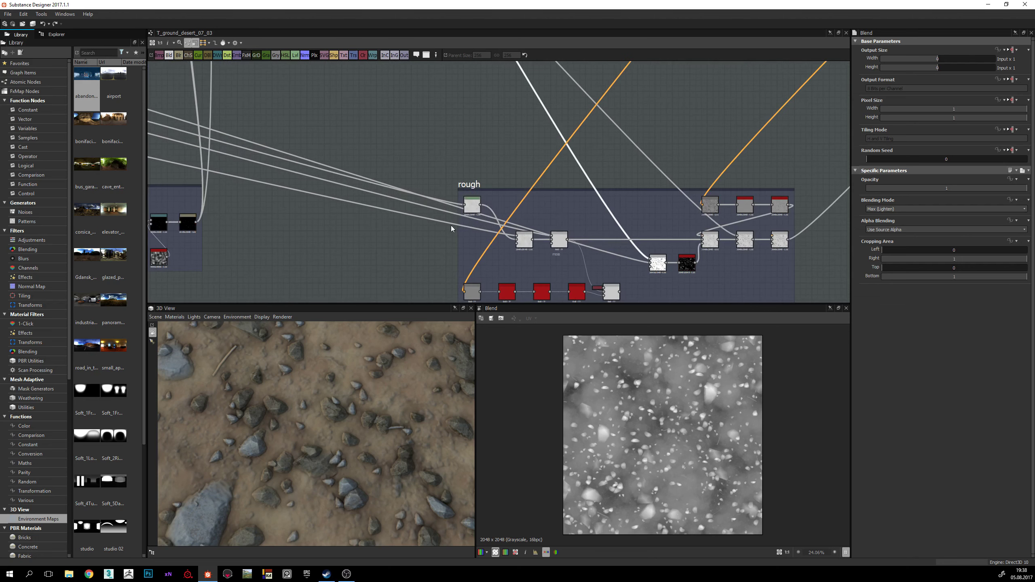
Step: Inspect the Levels node starting the rough frame and orbit the 3D ground
{"action": "left_click", "coordinate": [471, 204]}
{"action": "middle_click_drag", "start_coordinate": [467, 207], "coordinate": [464, 225]}
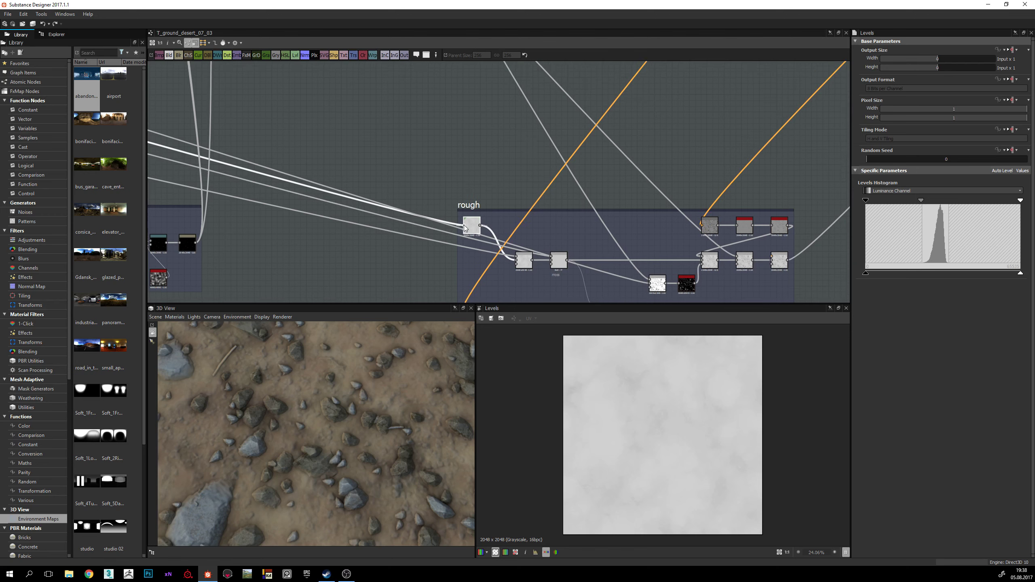
{"action": "scroll", "coordinate": [464, 225], "scroll_direction": "up", "scroll_amount": 2}
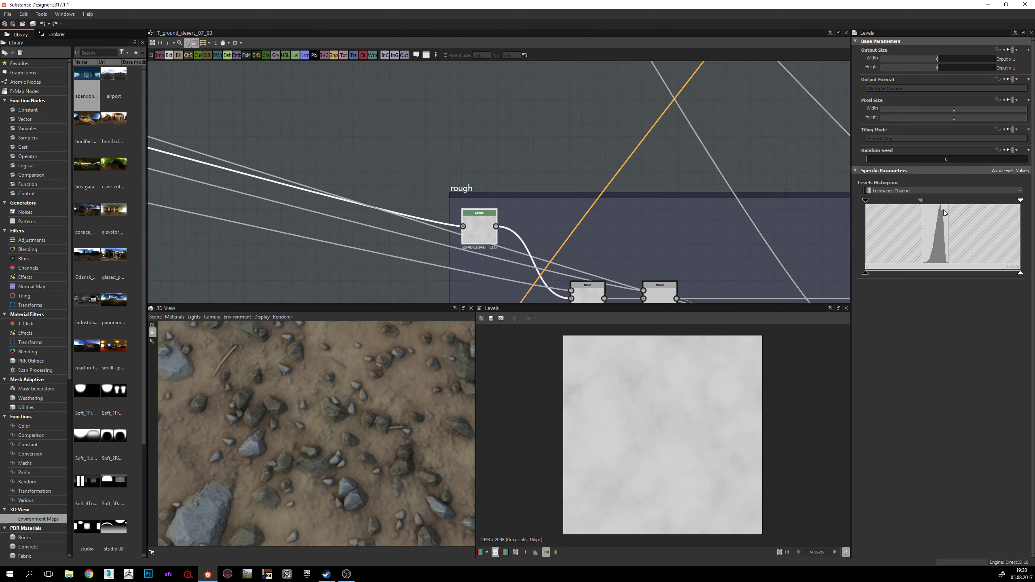
{"action": "scroll", "coordinate": [630, 402], "scroll_direction": "up", "scroll_amount": 1}
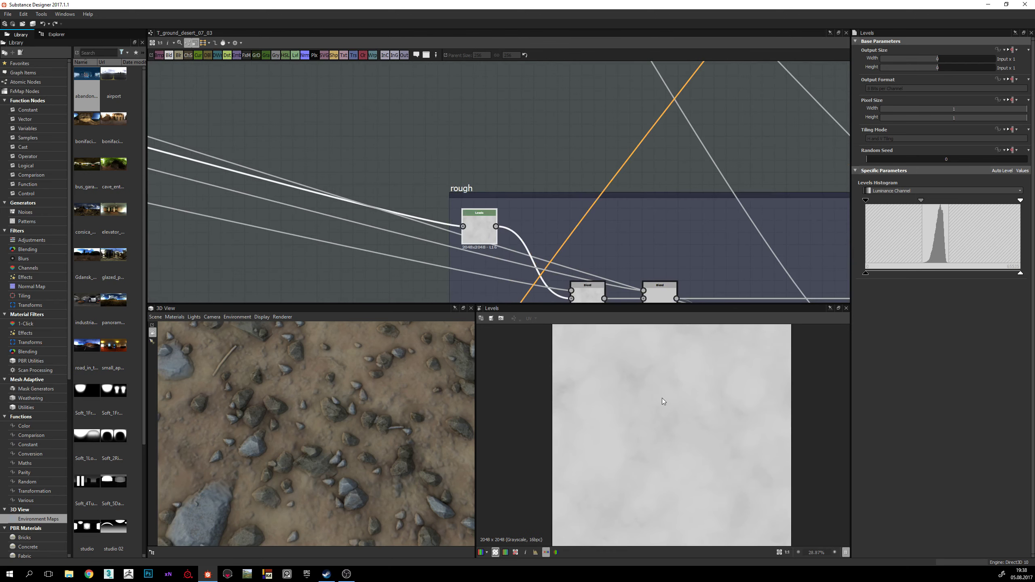
{"action": "scroll", "coordinate": [654, 401], "scroll_direction": "down", "scroll_amount": 1}
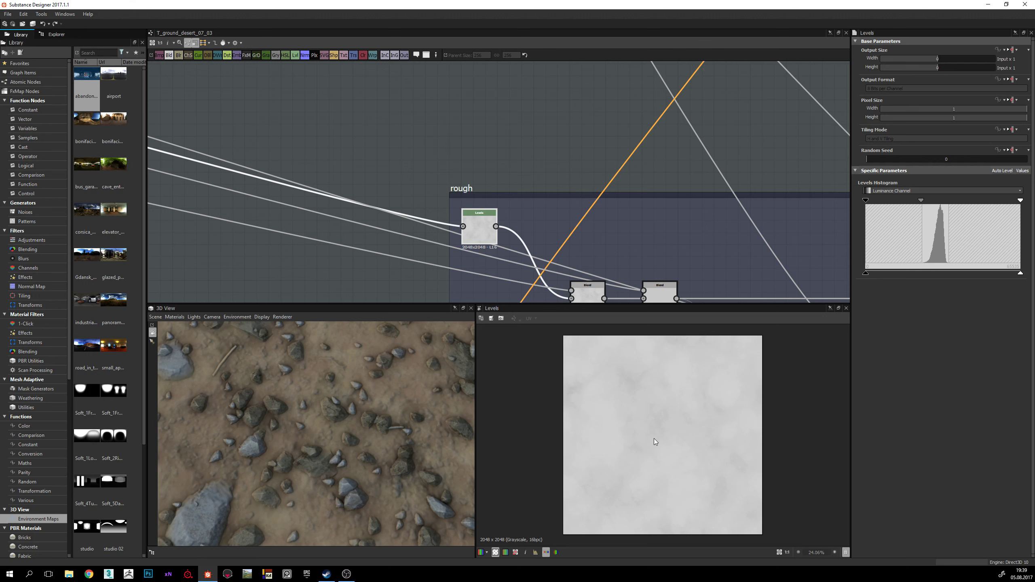
{"action": "left_click_drag", "start_coordinate": [313, 400], "coordinate": [341, 385]}
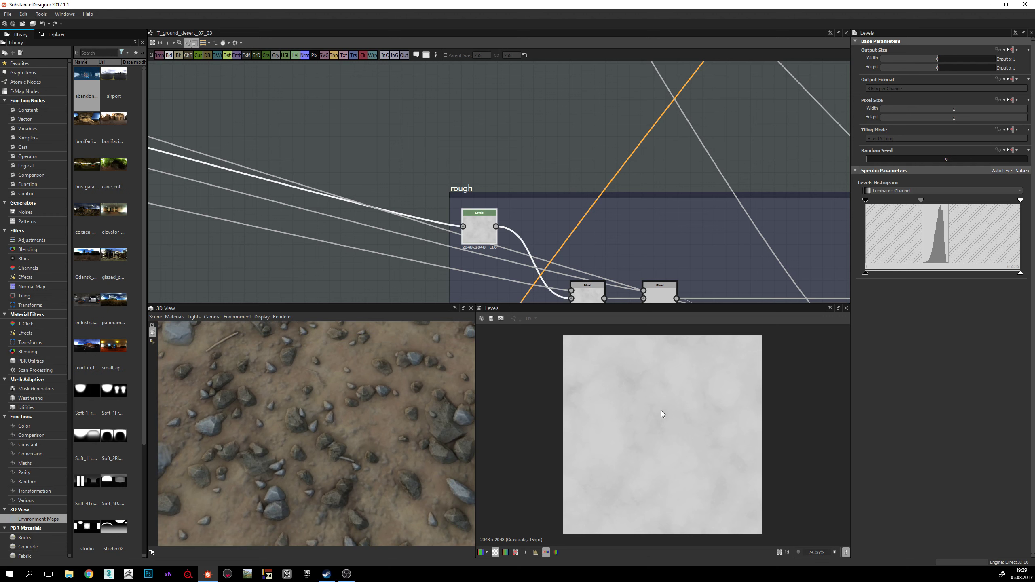
{"action": "left_click_drag", "start_coordinate": [366, 397], "coordinate": [311, 429]}
{"action": "mouse_move", "coordinate": [349, 433]}
{"action": "left_mouse_down"}
{"action": "mouse_move", "coordinate": [369, 440]}
{"action": "mouse_move", "coordinate": [319, 441]}
{"action": "mouse_move", "coordinate": [358, 439]}
{"action": "left_mouse_up"}
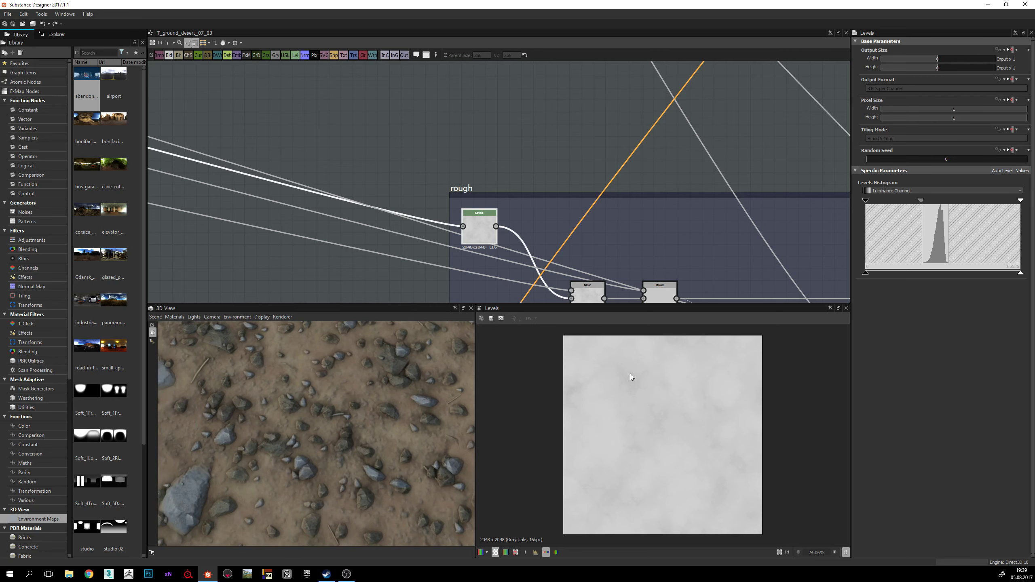
Step: Center the rough frame and select the Blend feeding the moss node (Subtract, opacity 0.07)
{"action": "middle_click_drag", "start_coordinate": [561, 216], "coordinate": [430, 125]}
{"action": "scroll", "coordinate": [430, 125], "scroll_direction": "down", "scroll_amount": 3}
{"action": "middle_click_drag", "start_coordinate": [449, 181], "coordinate": [470, 199]}
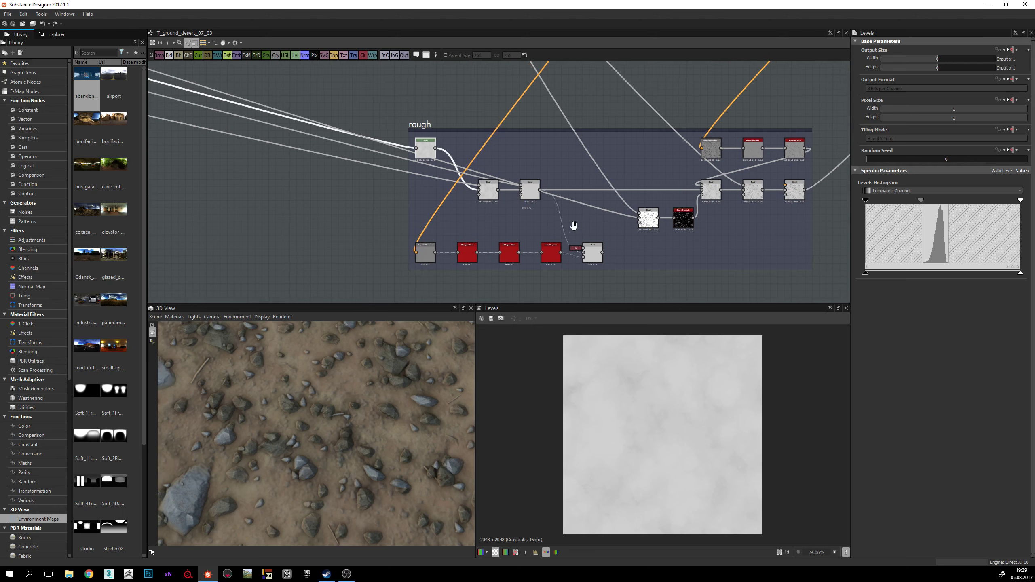
{"action": "middle_click_drag", "start_coordinate": [575, 227], "coordinate": [522, 222]}
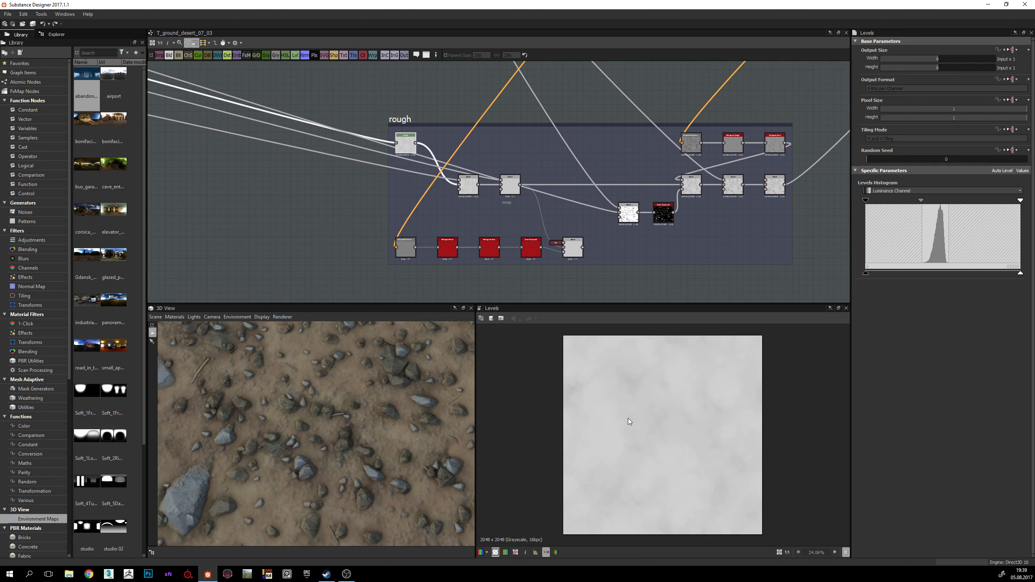
{"action": "middle_click_drag", "start_coordinate": [415, 149], "coordinate": [451, 197]}
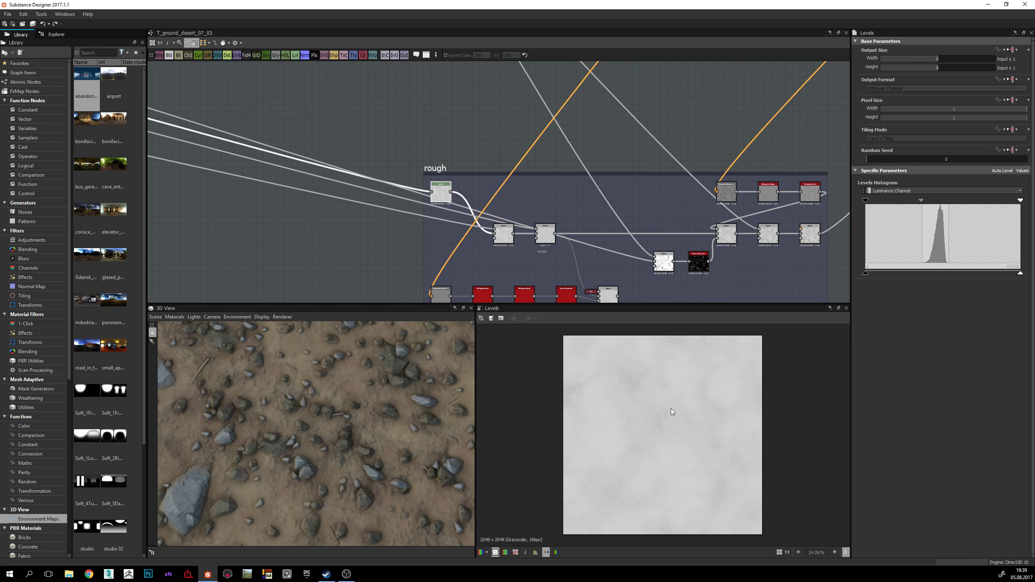
{"action": "scroll", "coordinate": [487, 127], "scroll_direction": "down", "scroll_amount": 3}
{"action": "mouse_move", "coordinate": [490, 200]}
{"action": "middle_mouse_down"}
{"action": "mouse_move", "coordinate": [487, 127]}
{"action": "mouse_move", "coordinate": [494, 198]}
{"action": "middle_mouse_up"}
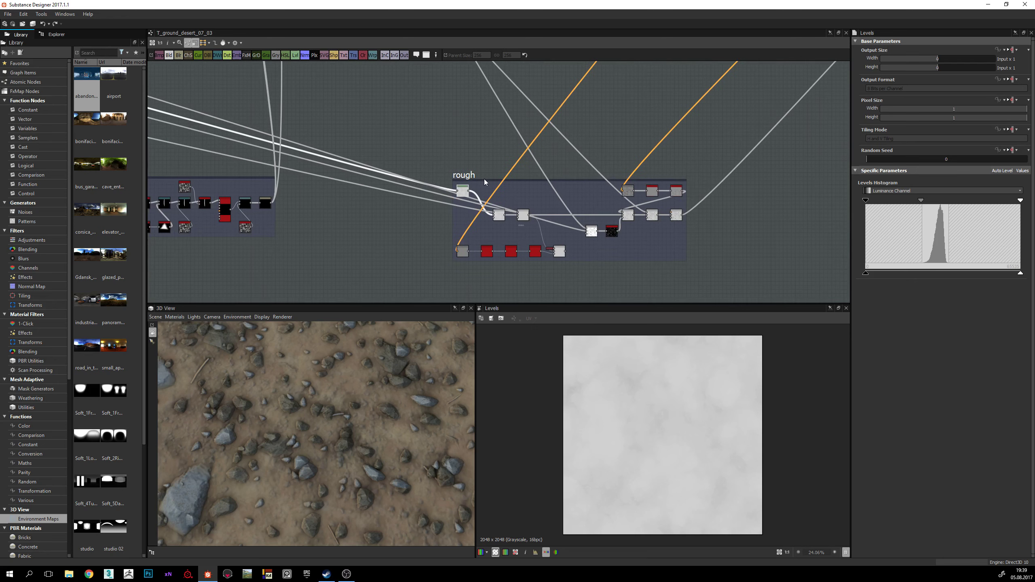
{"action": "scroll", "coordinate": [487, 211], "scroll_direction": "up", "scroll_amount": 2}
{"action": "middle_click_drag", "start_coordinate": [546, 231], "coordinate": [473, 213]}
{"action": "scroll", "coordinate": [460, 195], "scroll_direction": "up", "scroll_amount": 3}
{"action": "scroll", "coordinate": [685, 430], "scroll_direction": "up", "scroll_amount": 2}
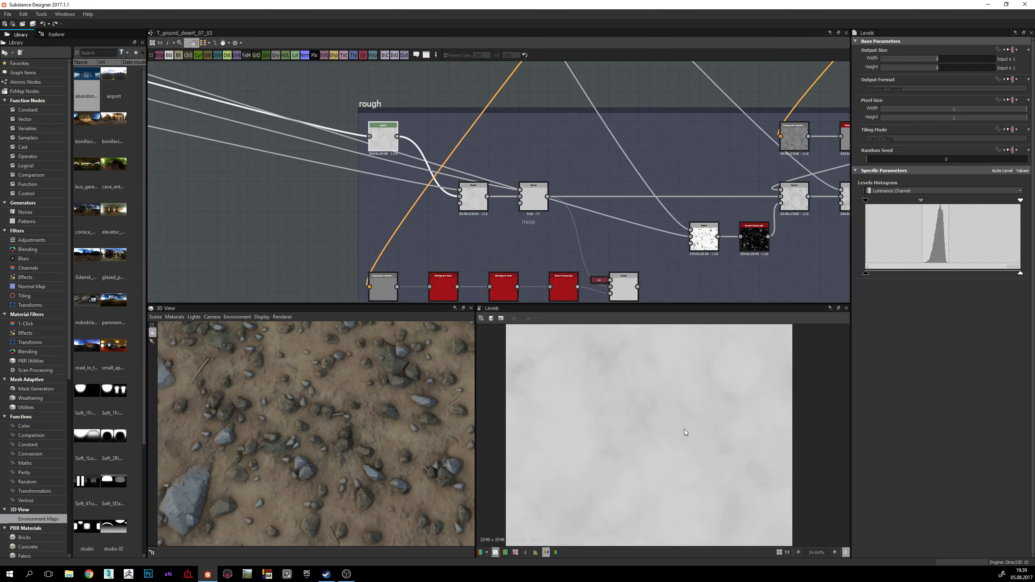
{"action": "scroll", "coordinate": [684, 429], "scroll_direction": "down", "scroll_amount": 2}
{"action": "left_click", "coordinate": [473, 199]}
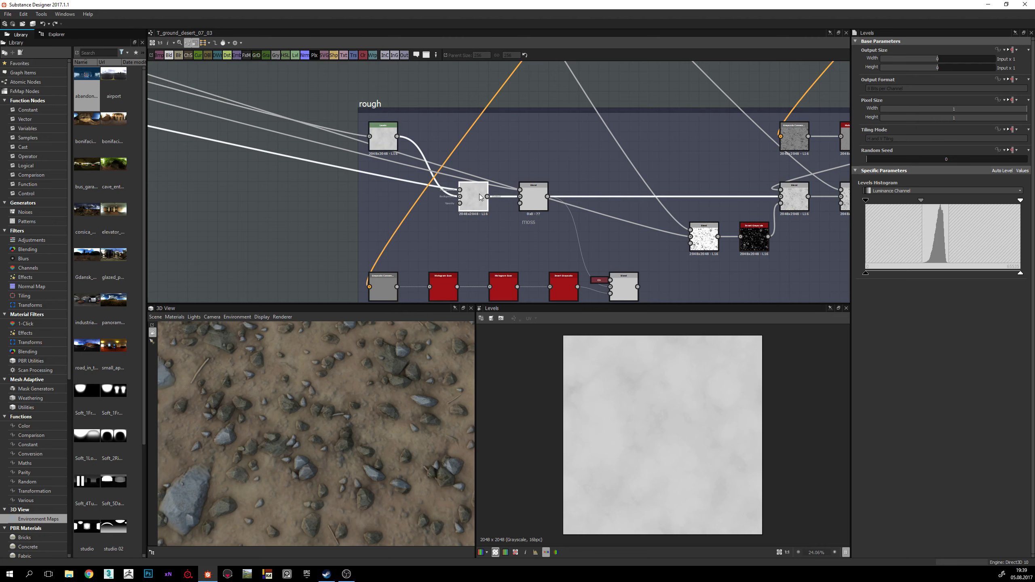
{"action": "middle_click_drag", "start_coordinate": [524, 220], "coordinate": [462, 199]}
{"action": "scroll", "coordinate": [461, 199], "scroll_direction": "up", "scroll_amount": 2}
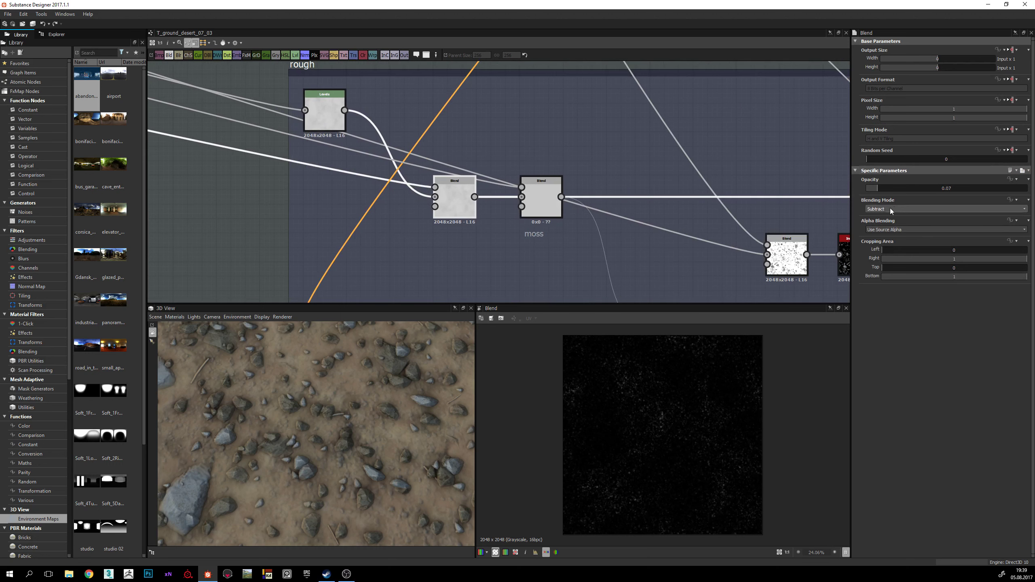
Step: Preview the rough frame's first Blend output and zoom the 2D and 3D views
{"action": "scroll", "coordinate": [641, 385], "scroll_direction": "up", "scroll_amount": 3}
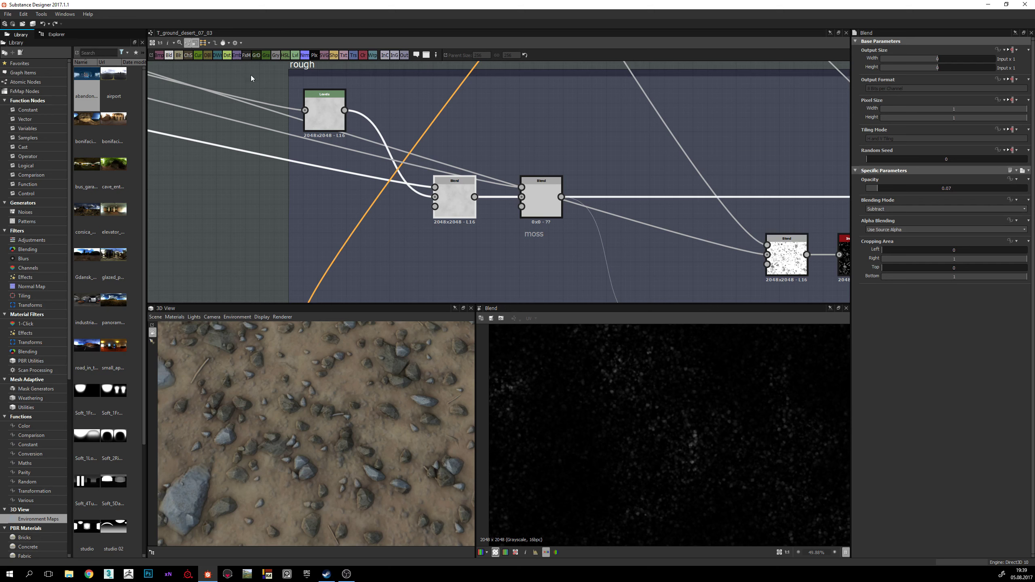
{"action": "double_click", "coordinate": [451, 203]}
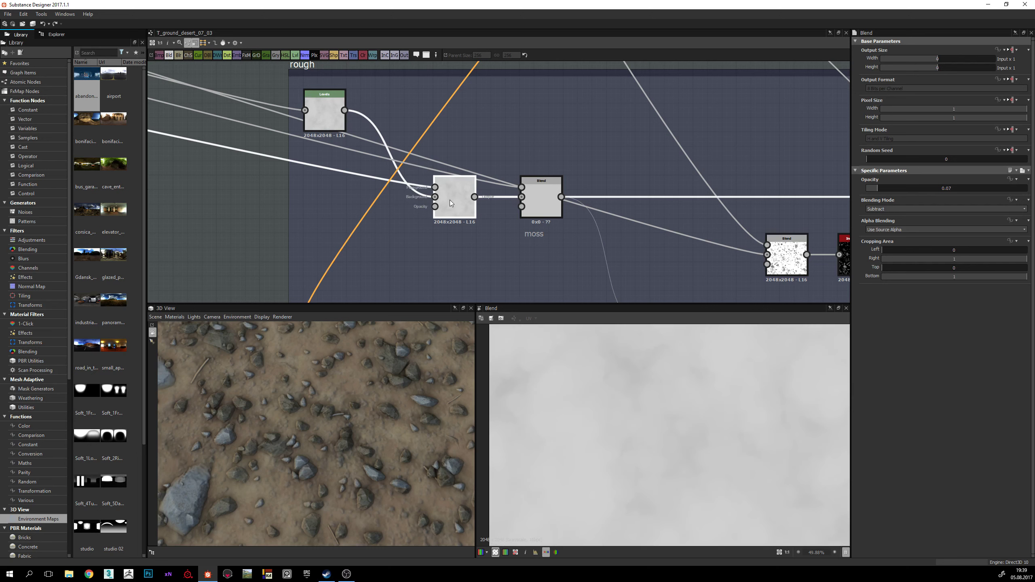
{"action": "scroll", "coordinate": [657, 388], "scroll_direction": "up", "scroll_amount": 5}
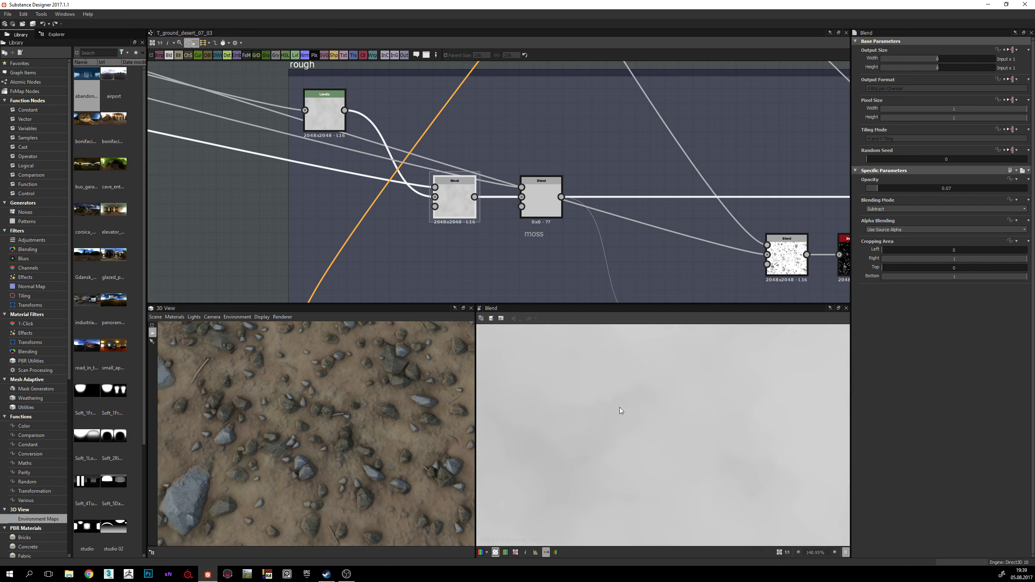
{"action": "scroll", "coordinate": [640, 394], "scroll_direction": "down", "scroll_amount": 6}
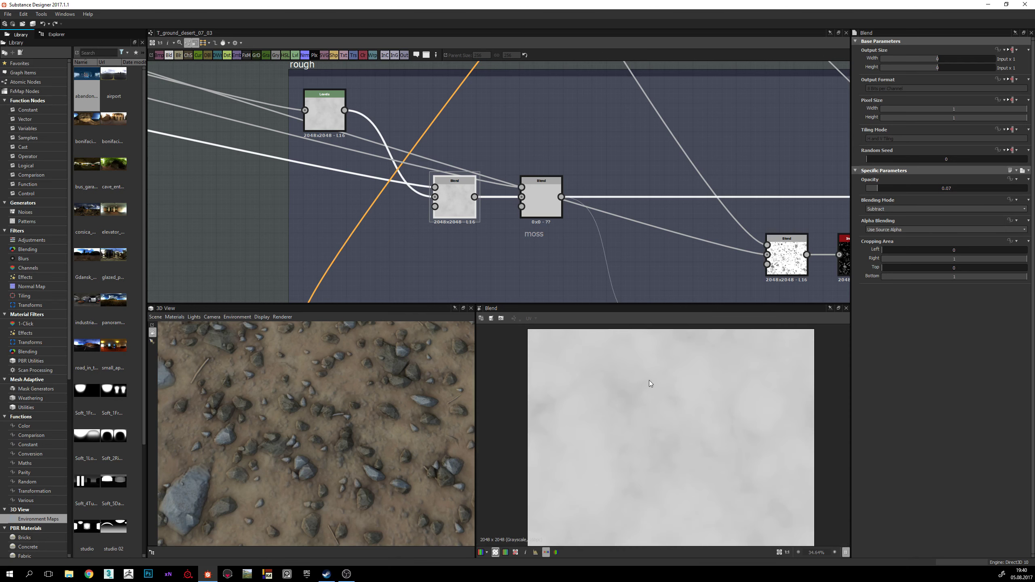
{"action": "scroll", "coordinate": [346, 390], "scroll_direction": "up", "scroll_amount": 5}
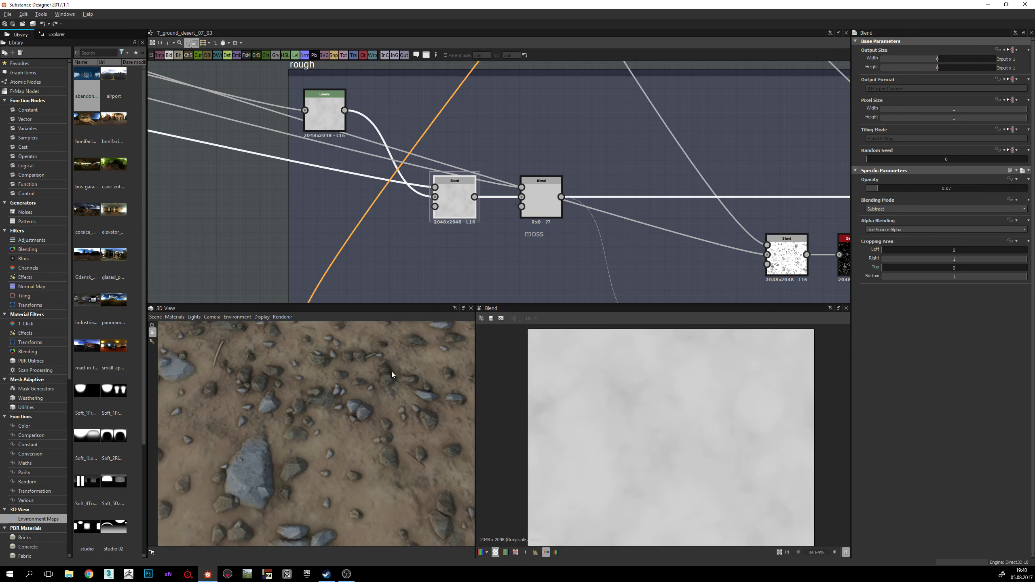
{"action": "scroll", "coordinate": [367, 380], "scroll_direction": "down", "scroll_amount": 3}
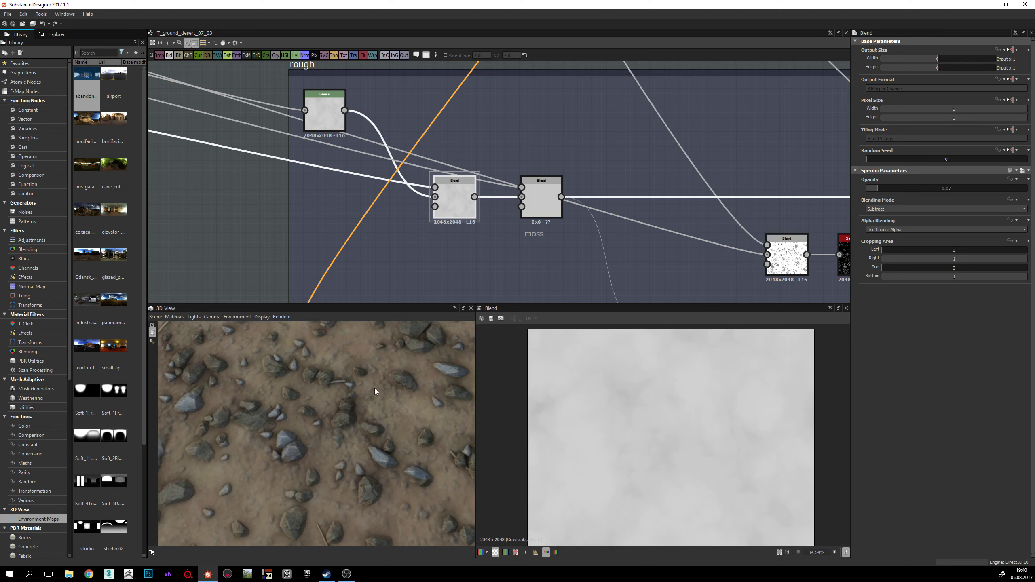
{"action": "scroll", "coordinate": [373, 395], "scroll_direction": "up", "scroll_amount": 4}
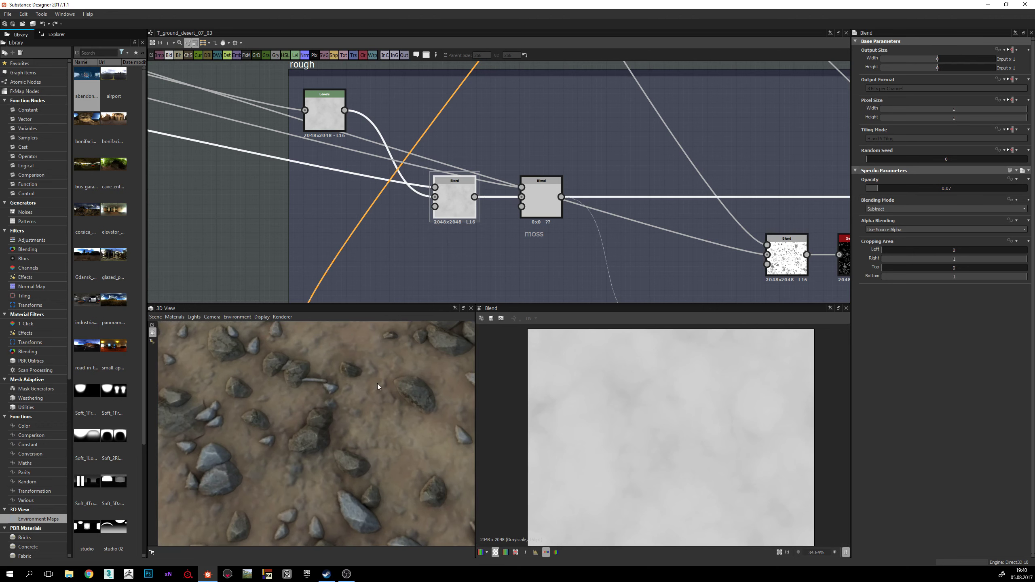
{"action": "scroll", "coordinate": [354, 393], "scroll_direction": "down", "scroll_amount": 5}
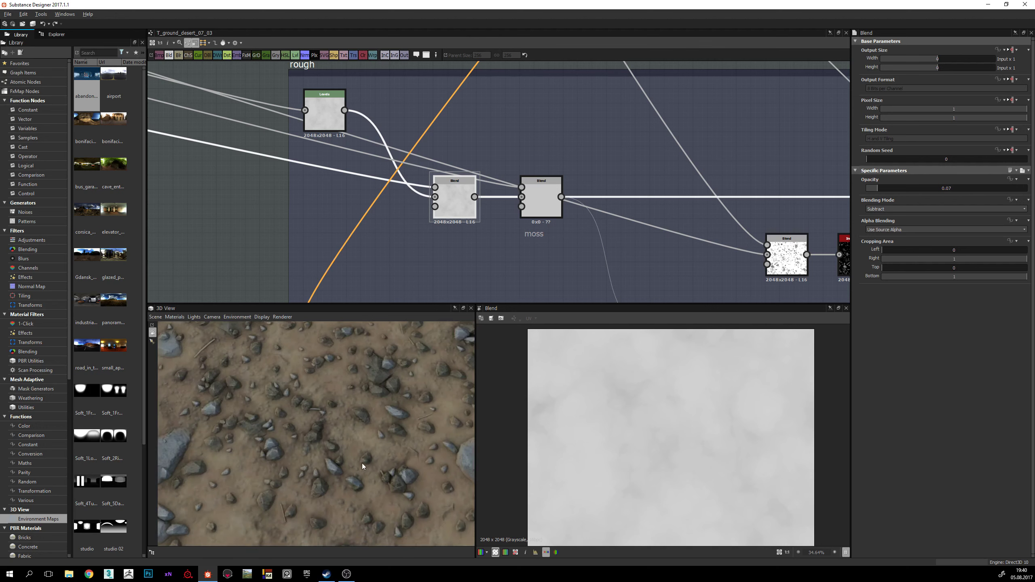
Step: Preview the moss Blend's Add (Linear Dodge) 0.06 result and pan out to the whole rough frame
{"action": "middle_click_drag", "start_coordinate": [540, 163], "coordinate": [518, 160]}
{"action": "double_click", "coordinate": [513, 190]}
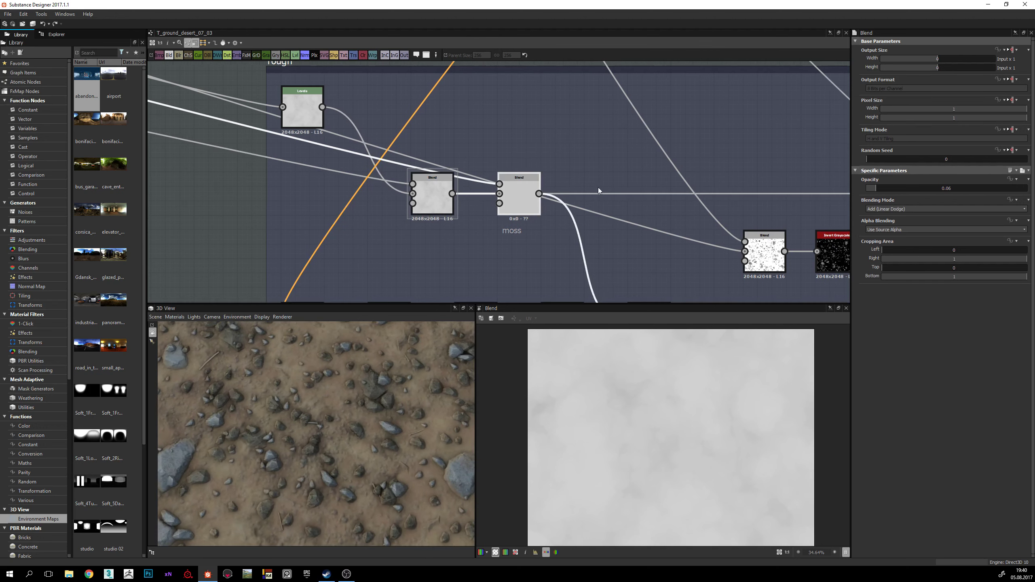
{"action": "middle_click_drag", "start_coordinate": [599, 188], "coordinate": [409, 171]}
{"action": "scroll", "coordinate": [504, 159], "scroll_direction": "down", "scroll_amount": 2}
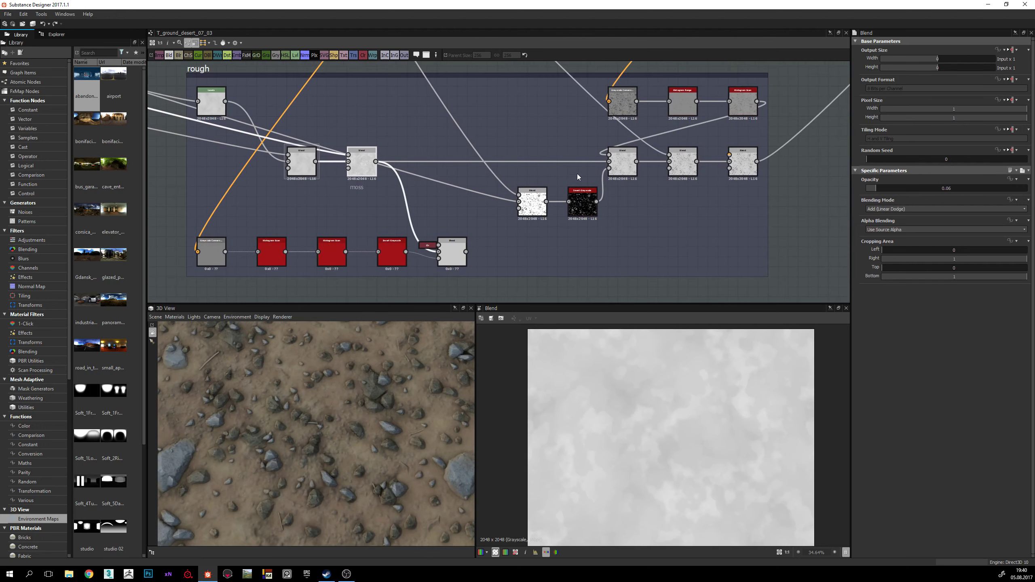
{"action": "middle_click_drag", "start_coordinate": [589, 175], "coordinate": [523, 179]}
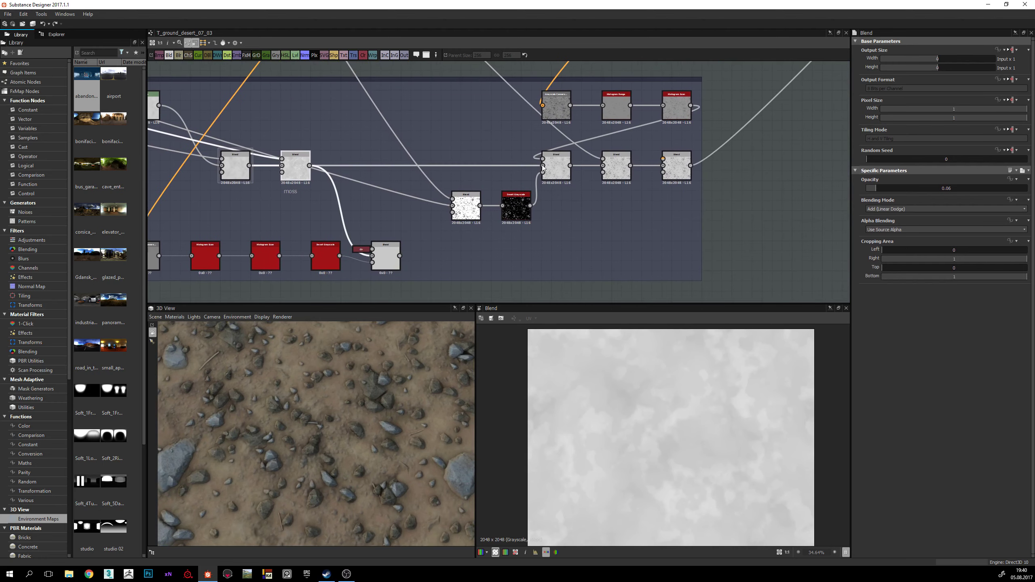
Step: Preview the Copy-mode Blend node's output in the 2D view
{"action": "left_click", "coordinate": [561, 168]}
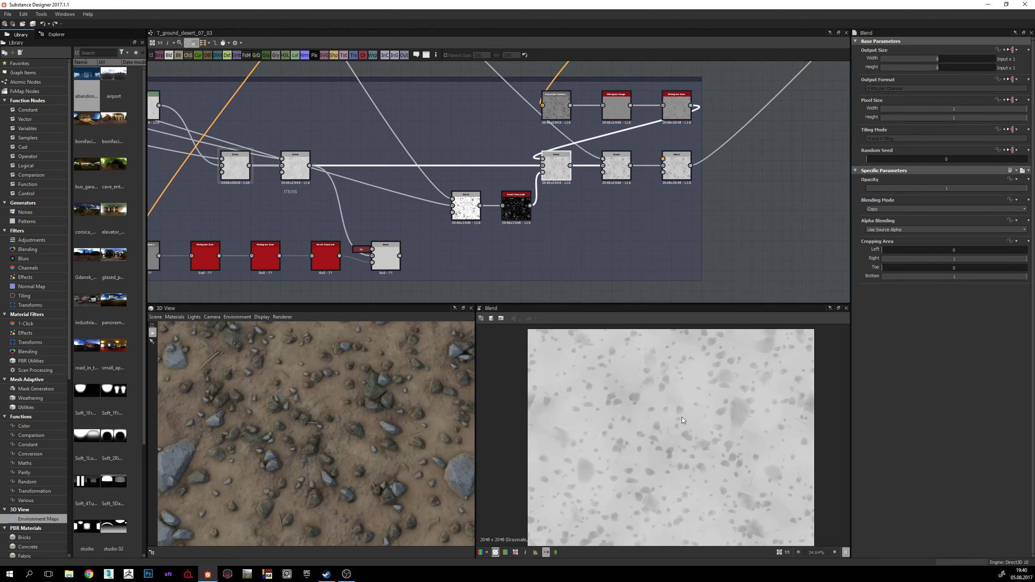
{"action": "middle_click_drag", "start_coordinate": [581, 191], "coordinate": [574, 207]}
{"action": "scroll", "coordinate": [639, 340], "scroll_direction": "down", "scroll_amount": 2}
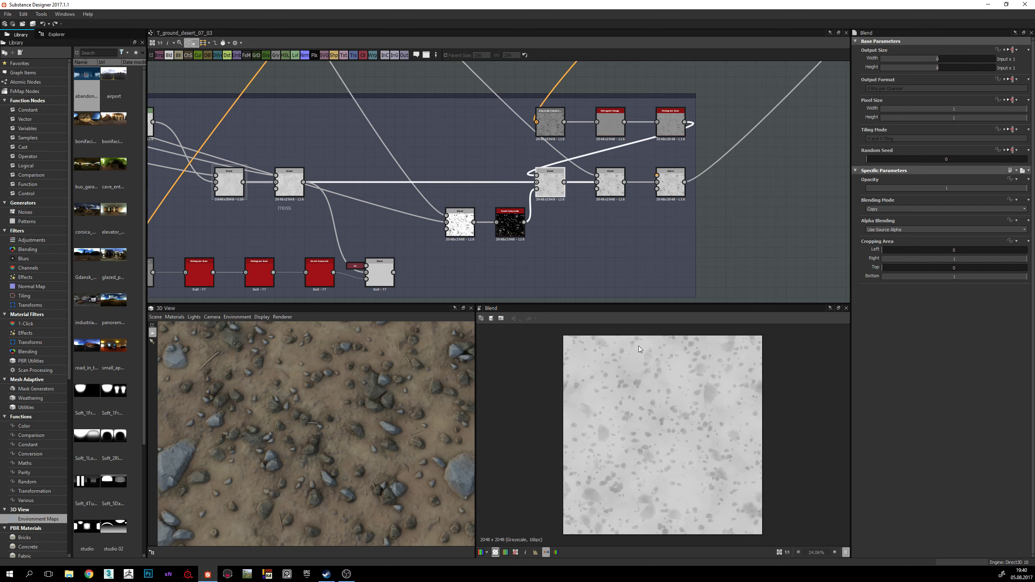
{"action": "scroll", "coordinate": [548, 202], "scroll_direction": "up", "scroll_amount": 2}
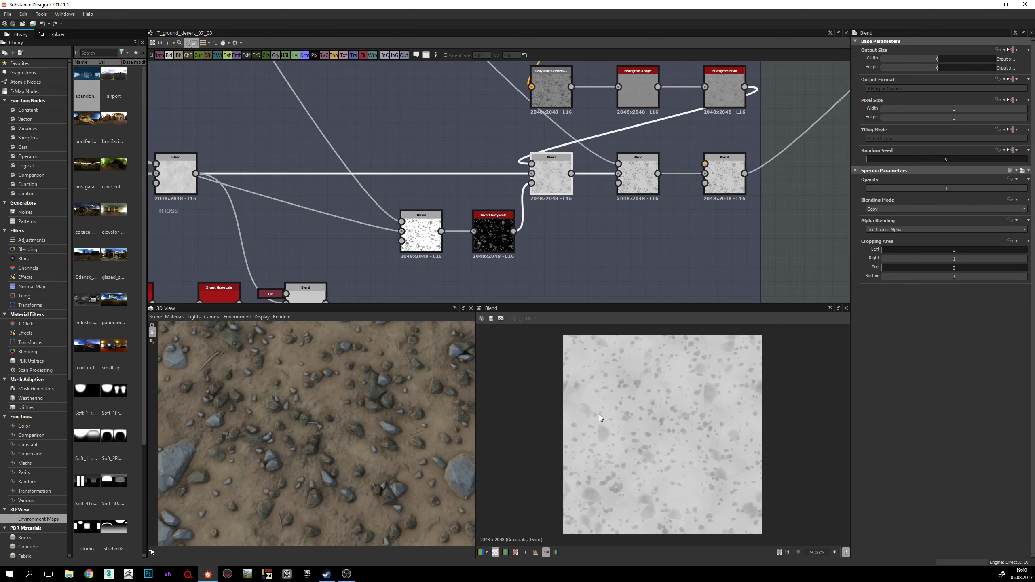
{"action": "middle_click_drag", "start_coordinate": [667, 168], "coordinate": [663, 183]}
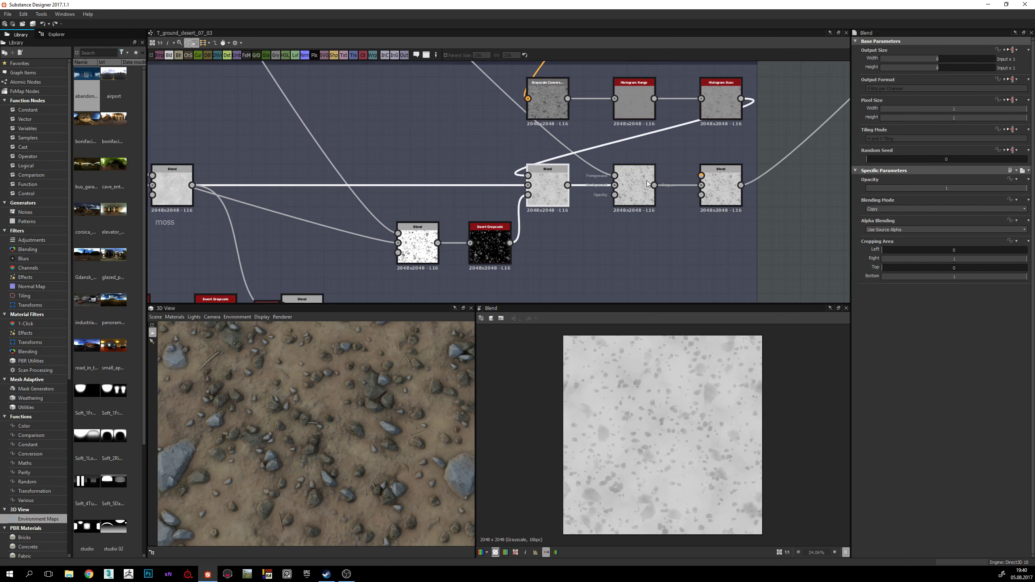
{"action": "middle_click_drag", "start_coordinate": [612, 155], "coordinate": [609, 183]}
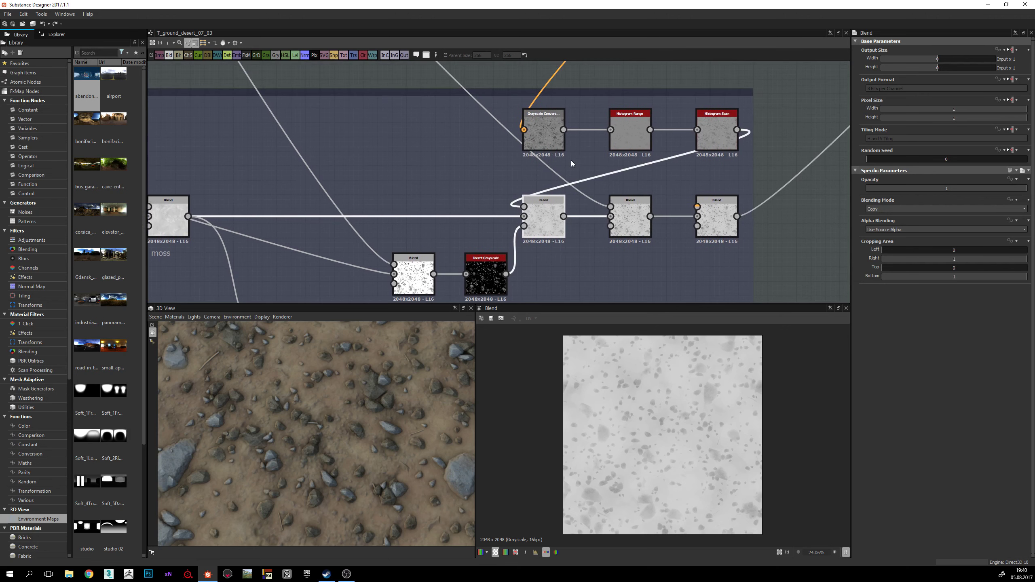
Step: Show the Grayscale Conversion output, darker rock shapes on light grey, zoomed in 2D
{"action": "left_click", "coordinate": [542, 124]}
{"action": "middle_click_drag", "start_coordinate": [565, 168], "coordinate": [565, 179]}
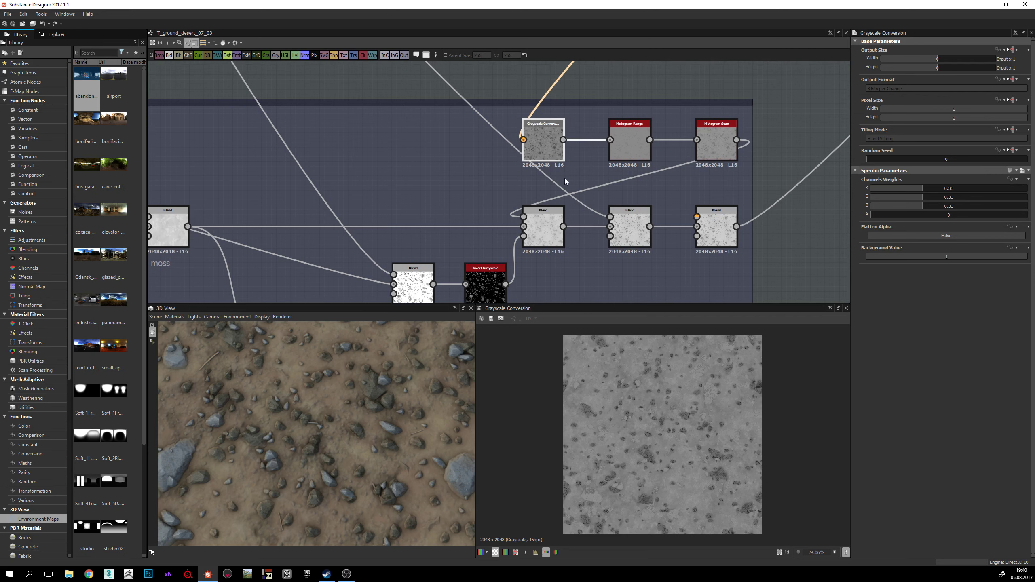
{"action": "scroll", "coordinate": [634, 419], "scroll_direction": "up", "scroll_amount": 2}
{"action": "scroll", "coordinate": [660, 419], "scroll_direction": "up", "scroll_amount": 1}
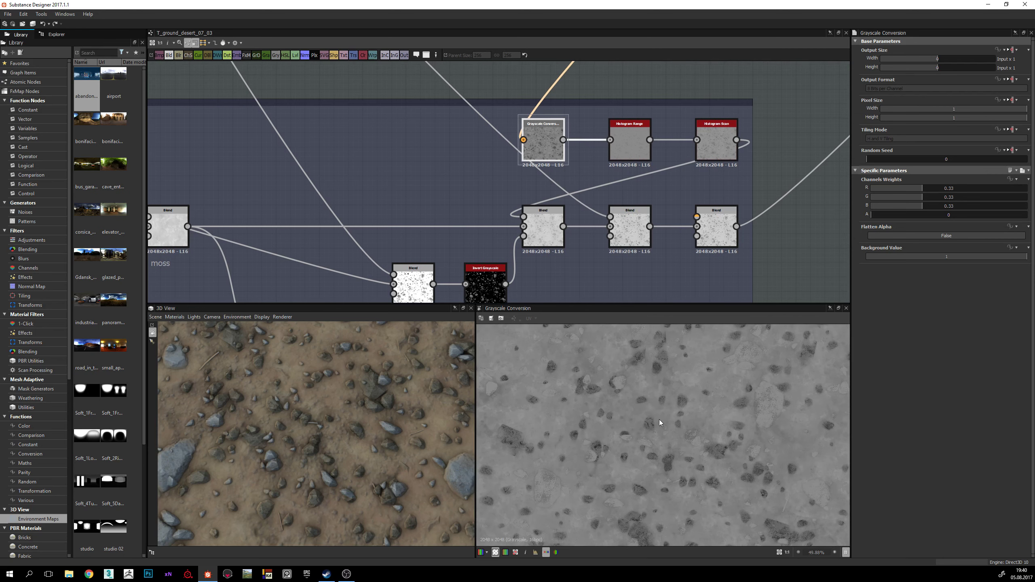
{"action": "scroll", "coordinate": [660, 420], "scroll_direction": "down", "scroll_amount": 1}
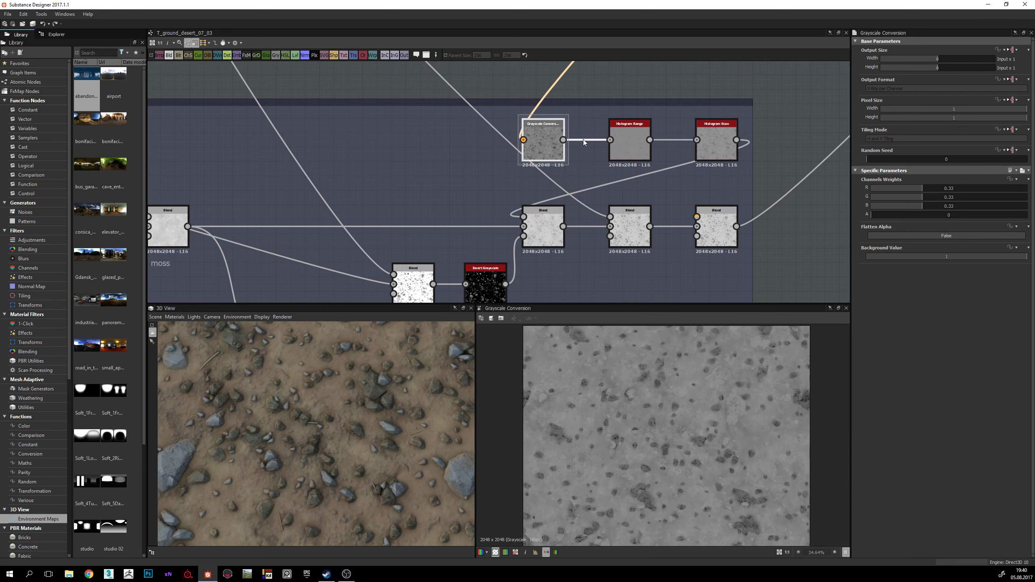
{"action": "scroll", "coordinate": [583, 139], "scroll_direction": "up", "scroll_amount": 1}
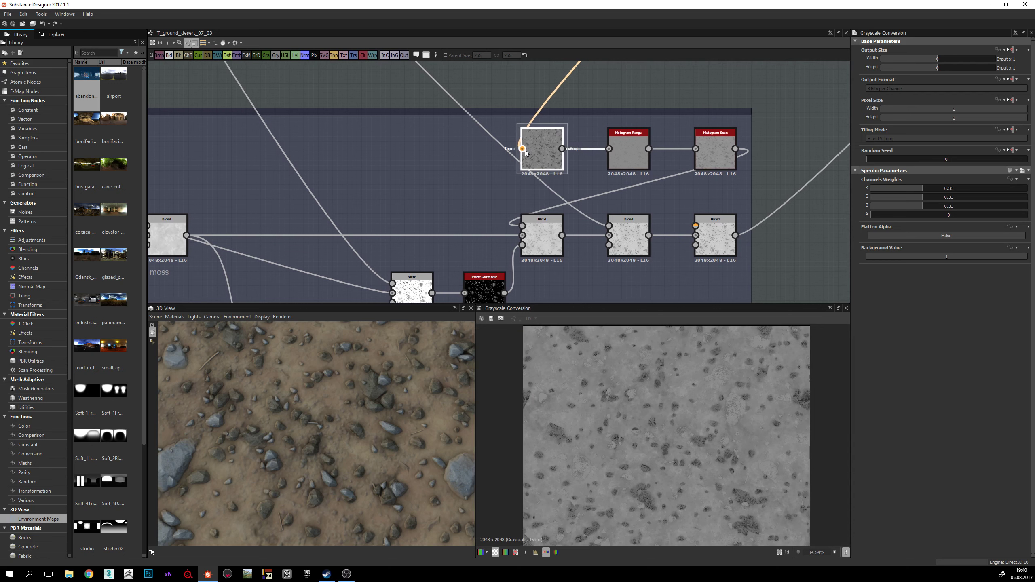
{"action": "scroll", "coordinate": [573, 164], "scroll_direction": "down", "scroll_amount": 1}
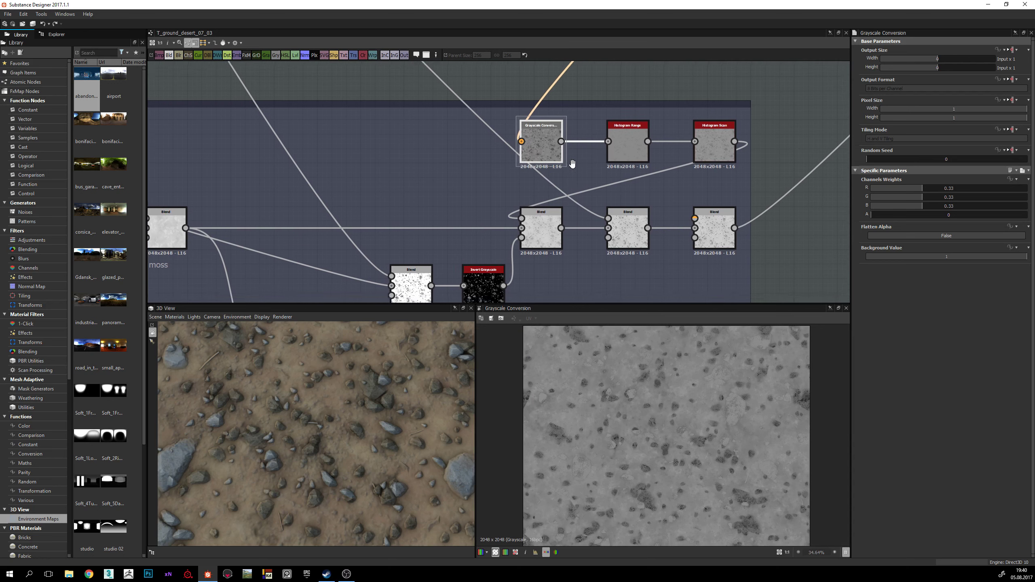
{"action": "scroll", "coordinate": [572, 143], "scroll_direction": "down", "scroll_amount": 3}
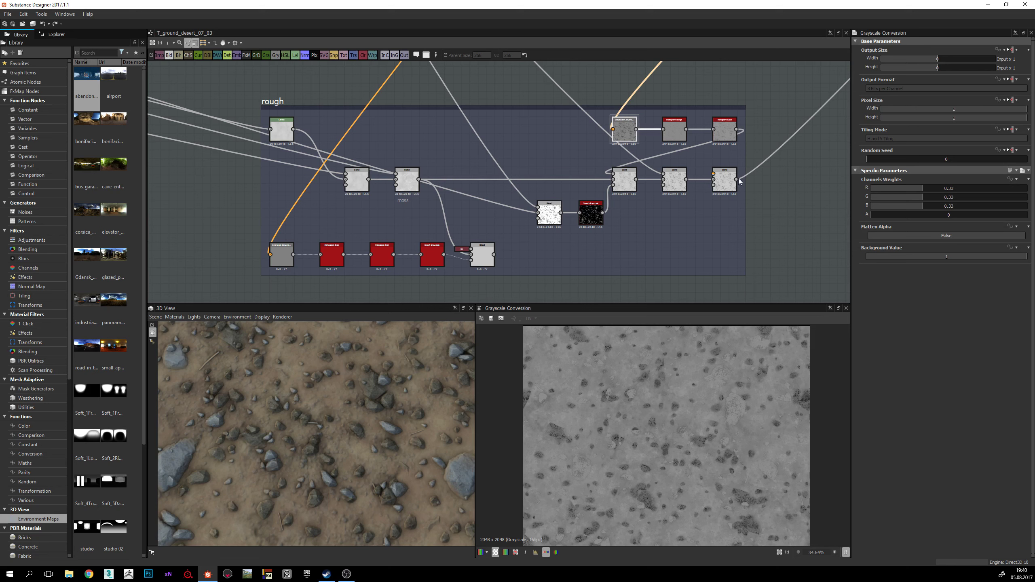
{"action": "scroll", "coordinate": [658, 422], "scroll_direction": "up", "scroll_amount": 2}
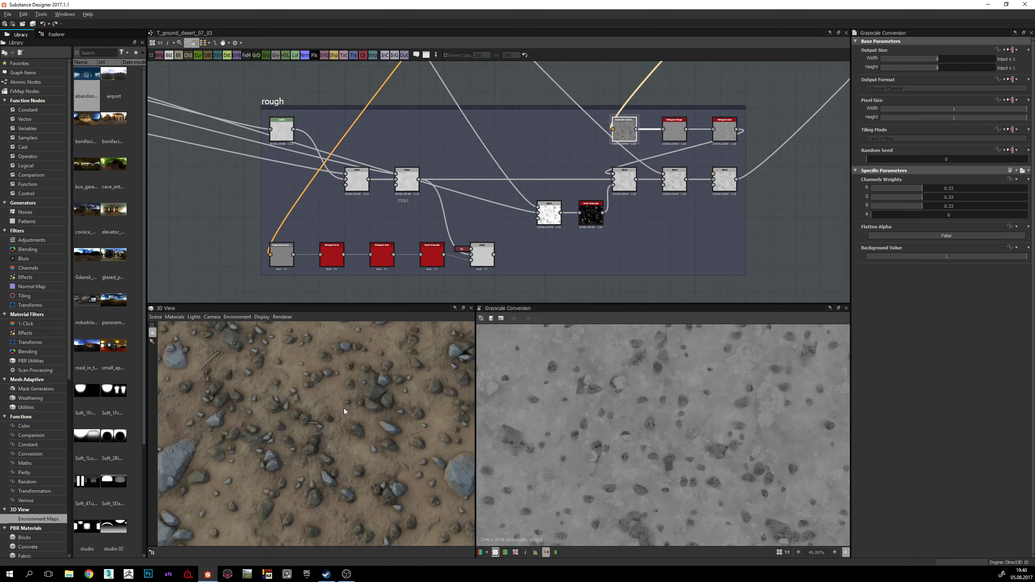
Step: Tilt the 3D ground preview and widen the graph to show the height, normal and albedo groups
{"action": "left_click_drag", "start_coordinate": [344, 408], "coordinate": [359, 398]}
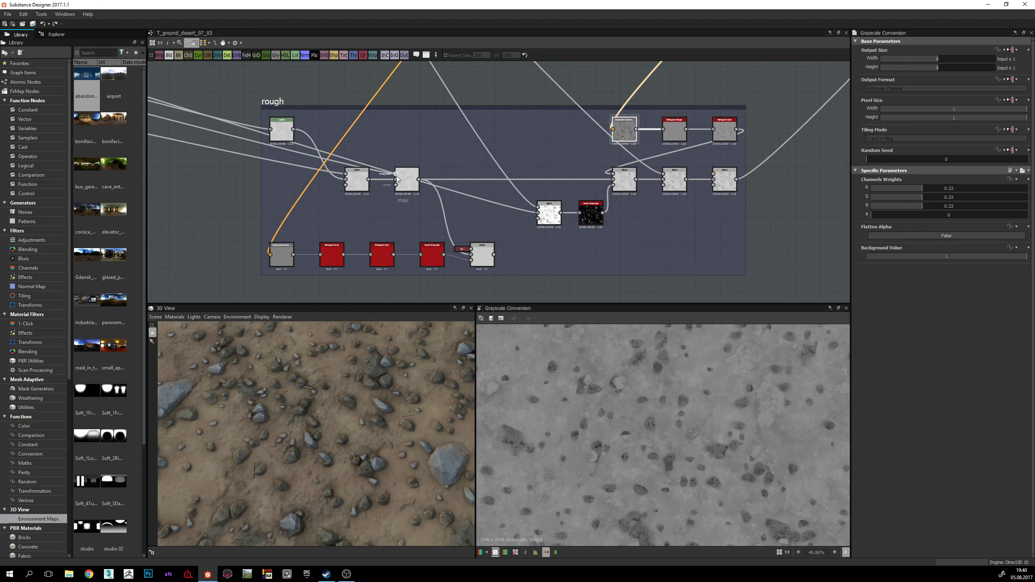
{"action": "scroll", "coordinate": [400, 178], "scroll_direction": "down", "scroll_amount": 3}
{"action": "middle_click_drag", "start_coordinate": [424, 112], "coordinate": [570, 183]}
{"action": "scroll", "coordinate": [411, 172], "scroll_direction": "down", "scroll_amount": 4}
{"action": "middle_click_drag", "start_coordinate": [401, 138], "coordinate": [429, 162]}
{"action": "middle_click_drag", "start_coordinate": [587, 274], "coordinate": [427, 161]}
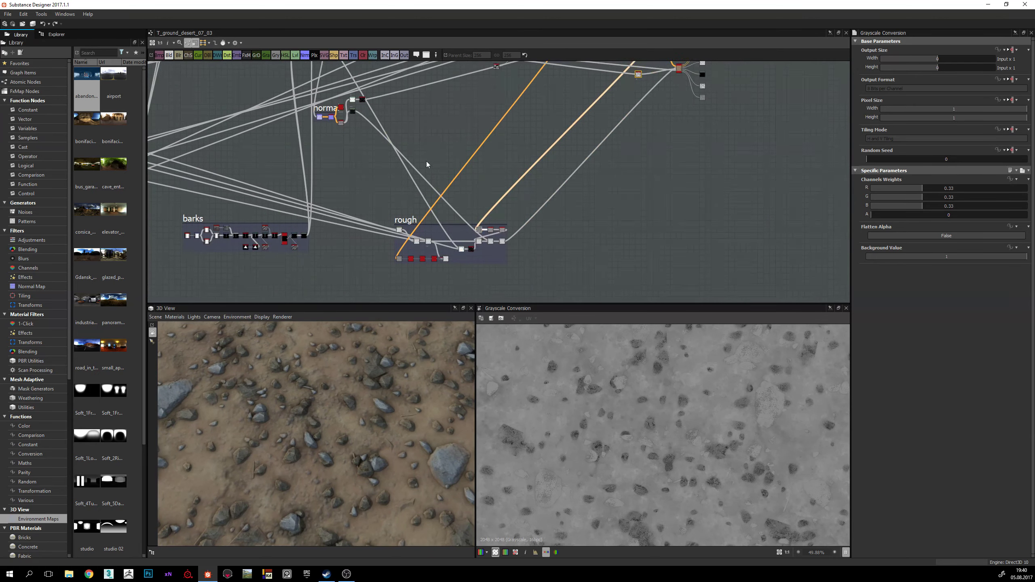
{"action": "middle_click_drag", "start_coordinate": [452, 246], "coordinate": [472, 222]}
{"action": "scroll", "coordinate": [473, 222], "scroll_direction": "up", "scroll_amount": 6}
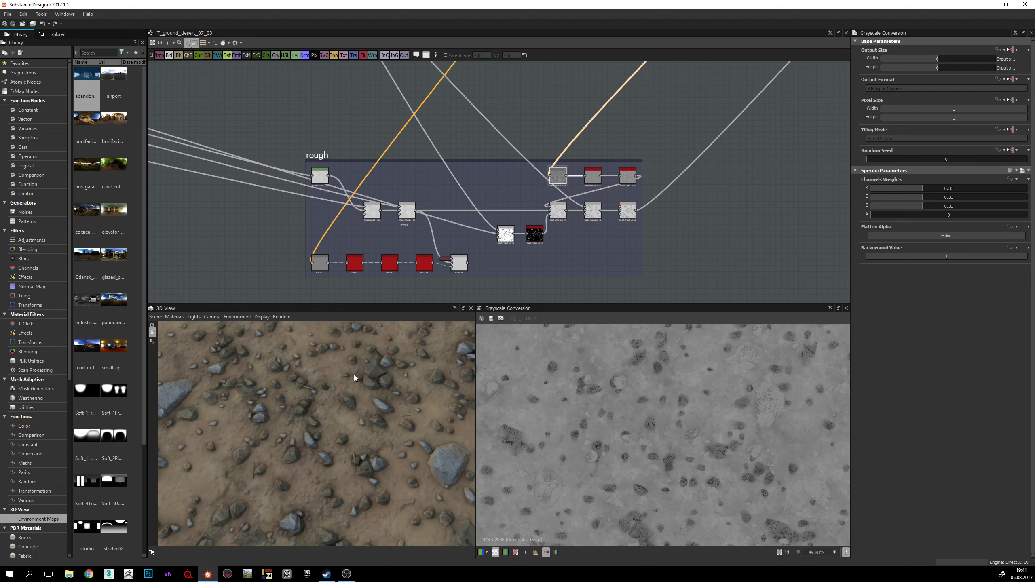
{"action": "scroll", "coordinate": [547, 198], "scroll_direction": "up", "scroll_amount": 4}
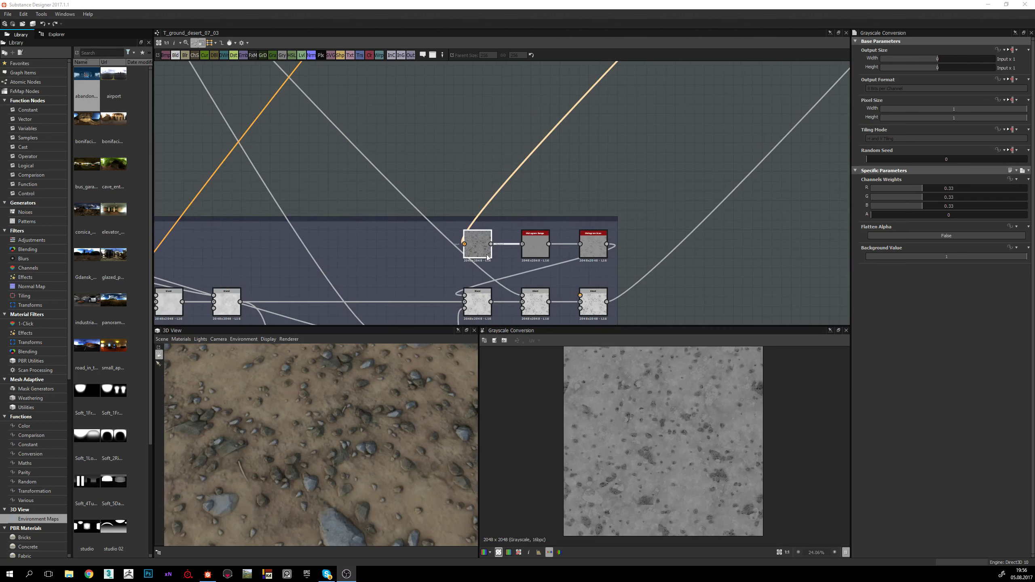
{"action": "middle_click_drag", "start_coordinate": [534, 262], "coordinate": [527, 207]}
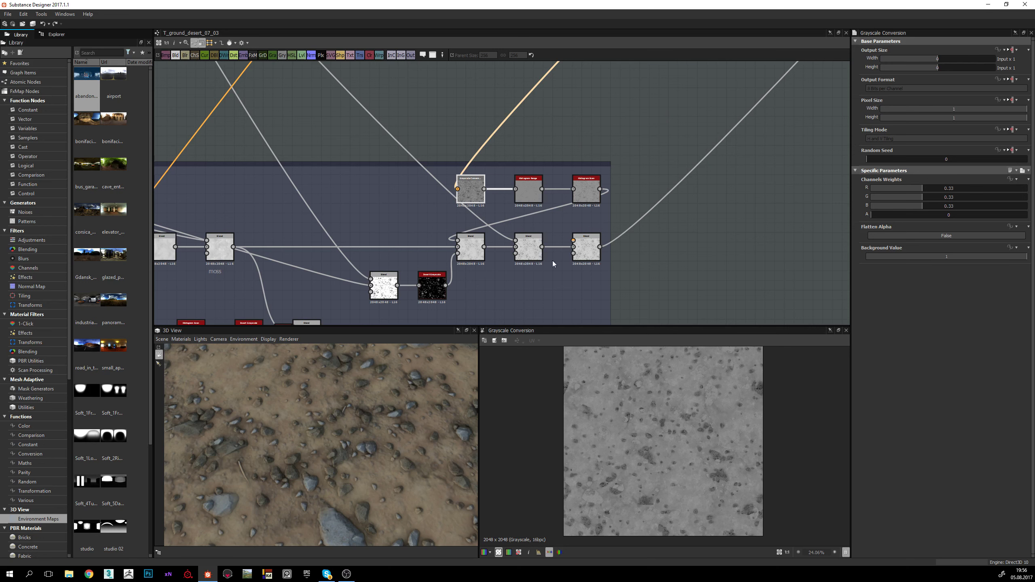
{"action": "scroll", "coordinate": [645, 403], "scroll_direction": "down", "scroll_amount": 1}
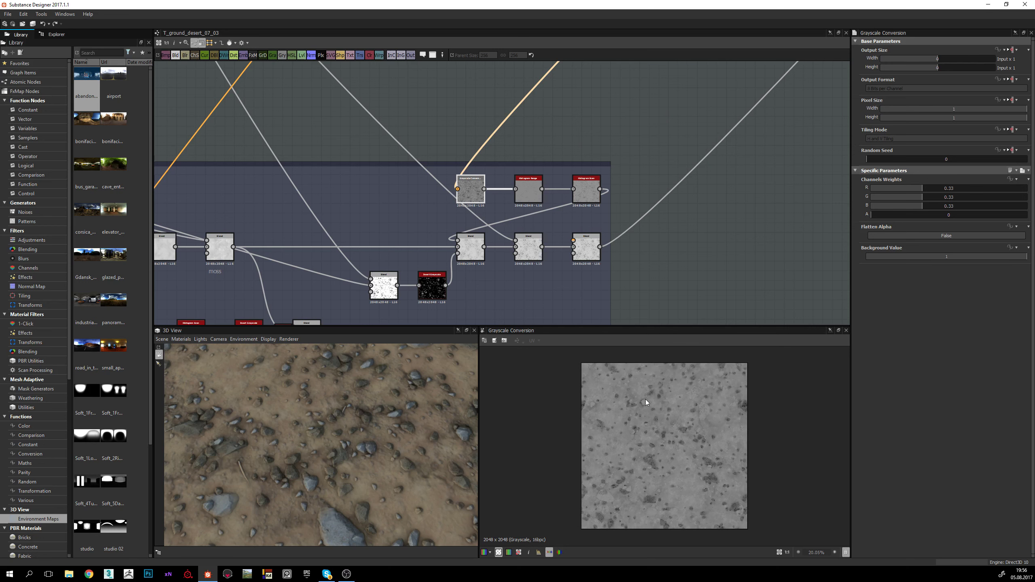
{"action": "scroll", "coordinate": [645, 401], "scroll_direction": "up", "scroll_amount": 2}
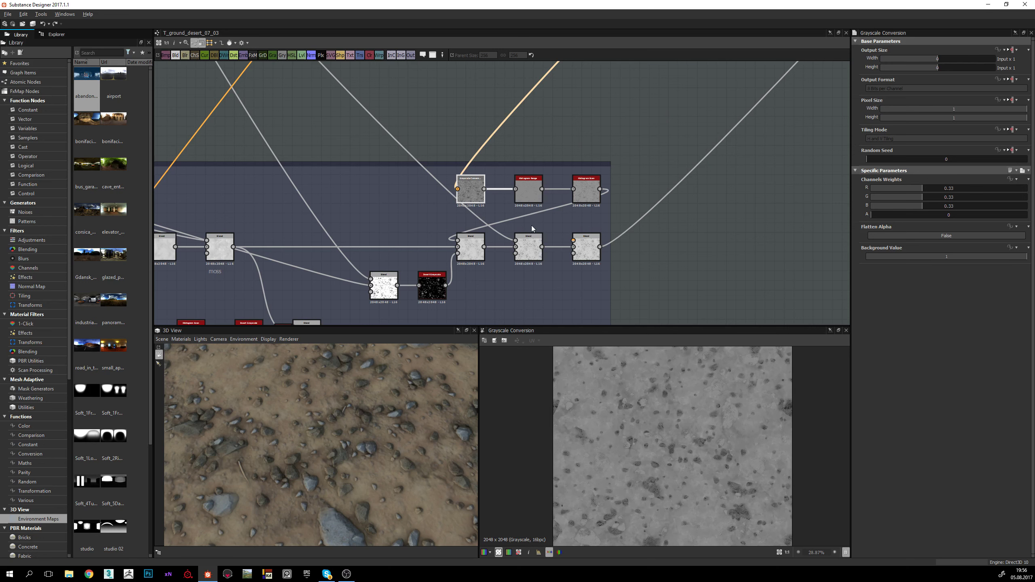
{"action": "middle_click_drag", "start_coordinate": [532, 226], "coordinate": [515, 196]}
{"action": "middle_click_drag", "start_coordinate": [653, 419], "coordinate": [649, 421]}
{"action": "scroll", "coordinate": [649, 421], "scroll_direction": "down", "scroll_amount": 1}
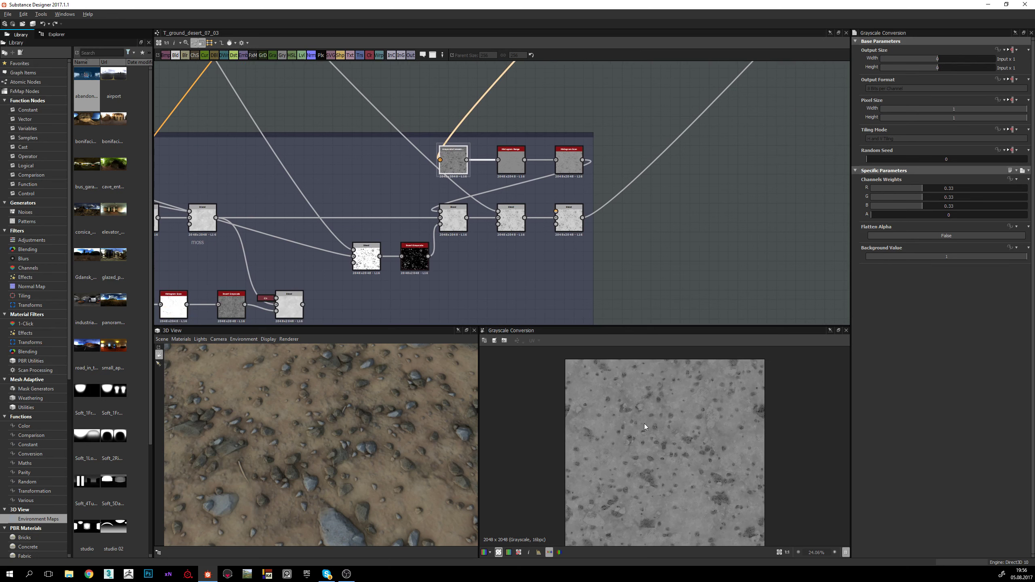
{"action": "middle_click_drag", "start_coordinate": [489, 229], "coordinate": [522, 234]}
{"action": "scroll", "coordinate": [646, 409], "scroll_direction": "up", "scroll_amount": 2}
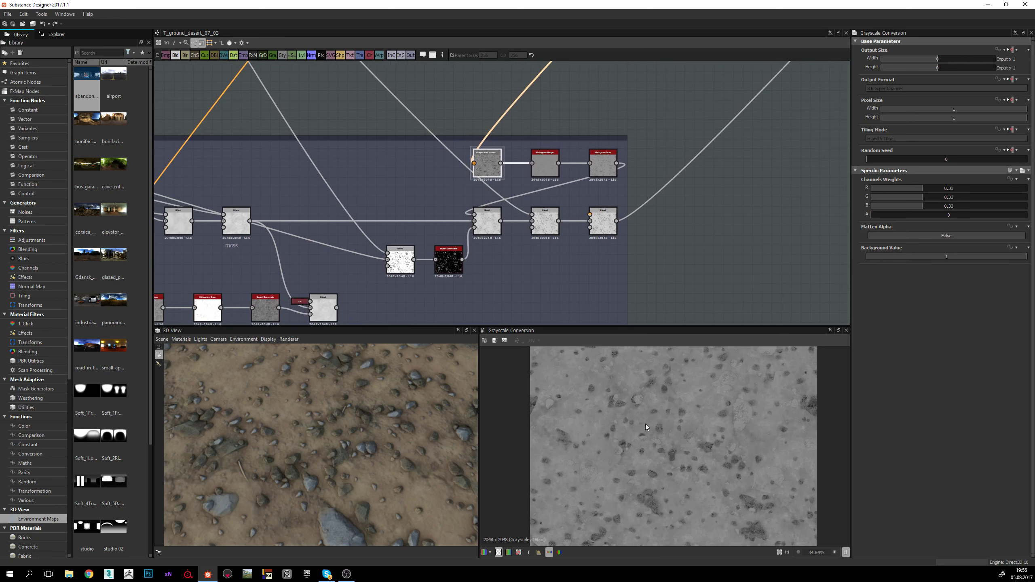
{"action": "middle_click_drag", "start_coordinate": [535, 220], "coordinate": [541, 240]}
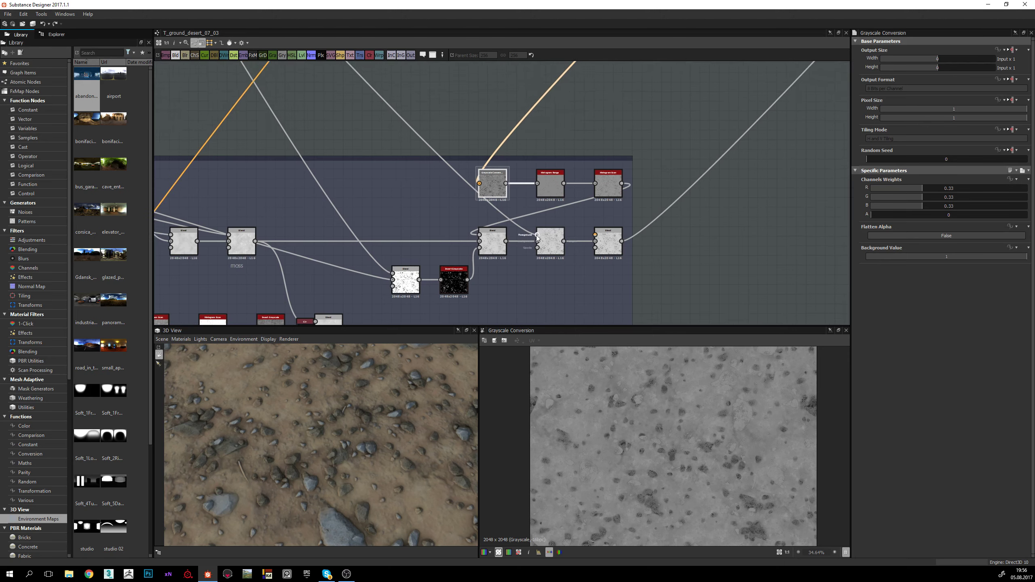
{"action": "scroll", "coordinate": [540, 241], "scroll_direction": "down", "scroll_amount": 3}
{"action": "middle_click_drag", "start_coordinate": [551, 157], "coordinate": [553, 173]}
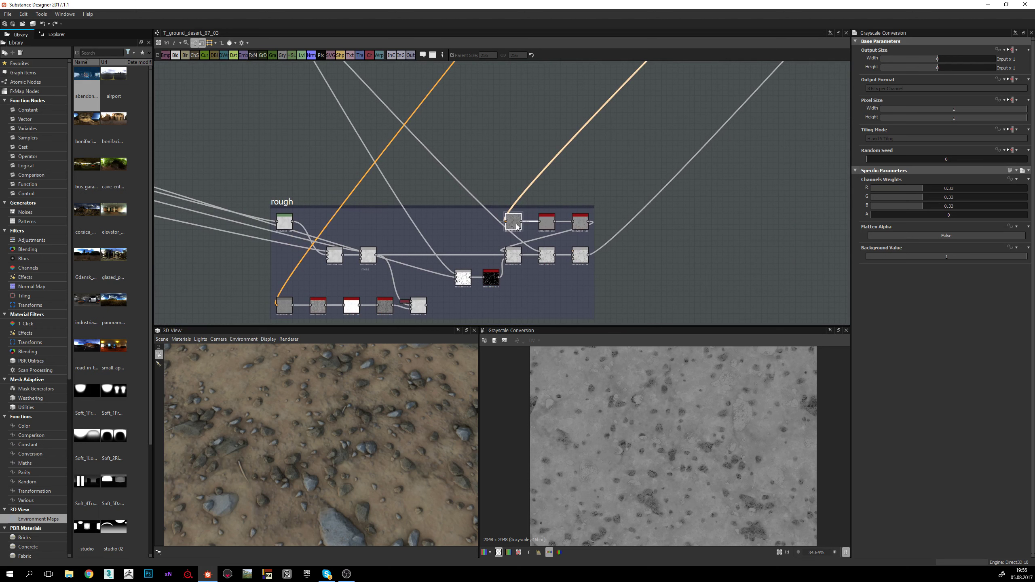
{"action": "middle_click_drag", "start_coordinate": [620, 298], "coordinate": [527, 255]}
{"action": "scroll", "coordinate": [657, 438], "scroll_direction": "up", "scroll_amount": 1}
{"action": "scroll", "coordinate": [657, 437], "scroll_direction": "up", "scroll_amount": 1}
Step: Preview the rough frame's Blend node, then the Invert Grayscale stone mask
{"action": "left_click", "coordinate": [499, 201]}
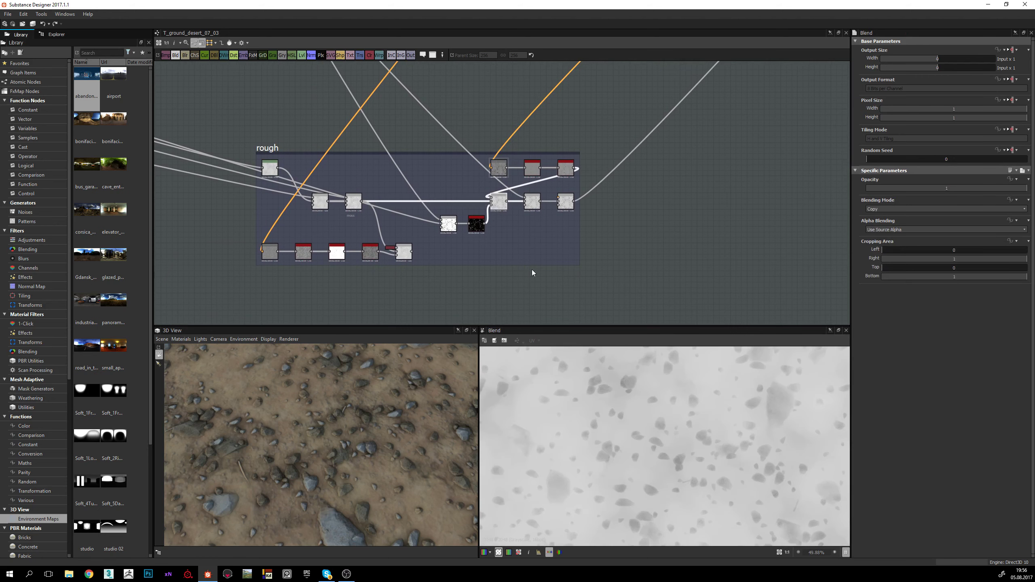
{"action": "left_click", "coordinate": [477, 223]}
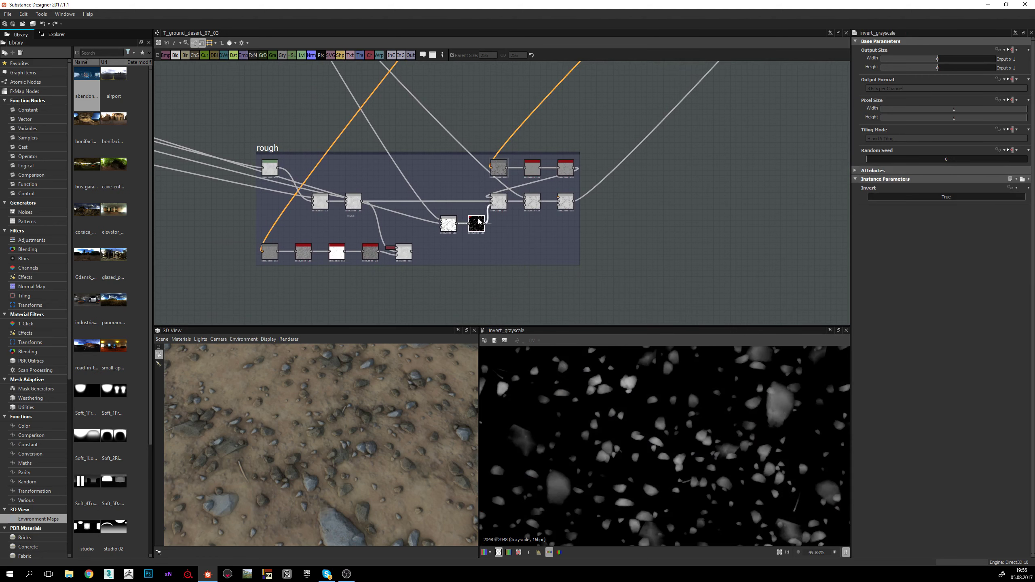
{"action": "middle_click_drag", "start_coordinate": [447, 232], "coordinate": [448, 241]}
{"action": "scroll", "coordinate": [448, 243], "scroll_direction": "up", "scroll_amount": 2}
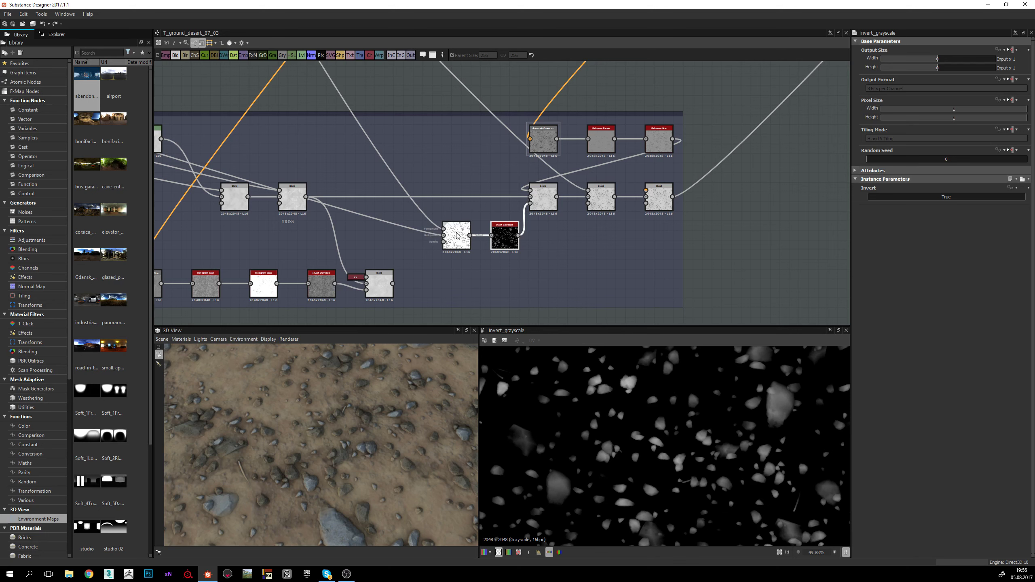
Step: Inspect the Divide-mode Blend and the next Blends in the chain feeding Invert Grayscale
{"action": "left_click", "coordinate": [458, 235]}
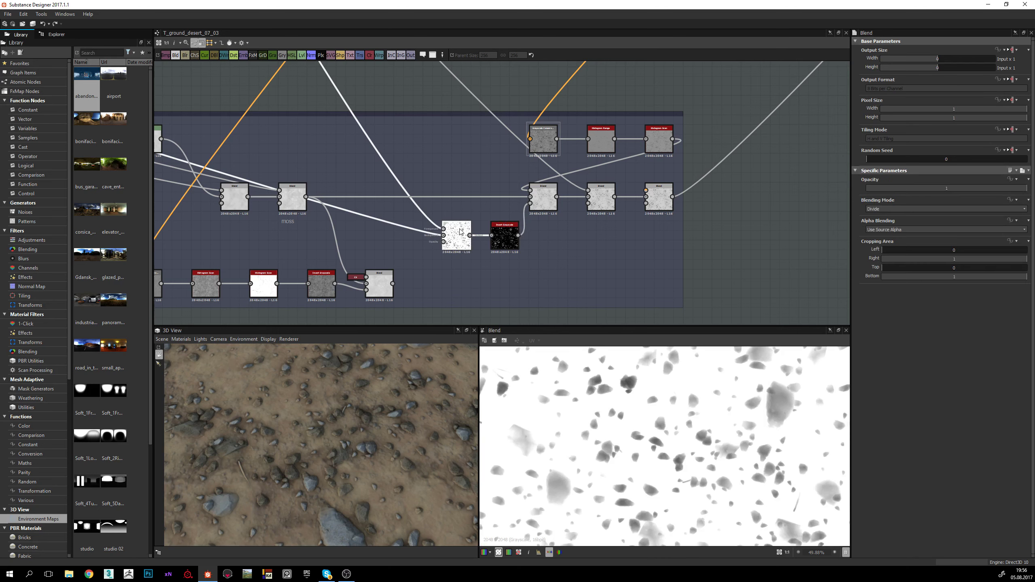
{"action": "left_click", "coordinate": [546, 202]}
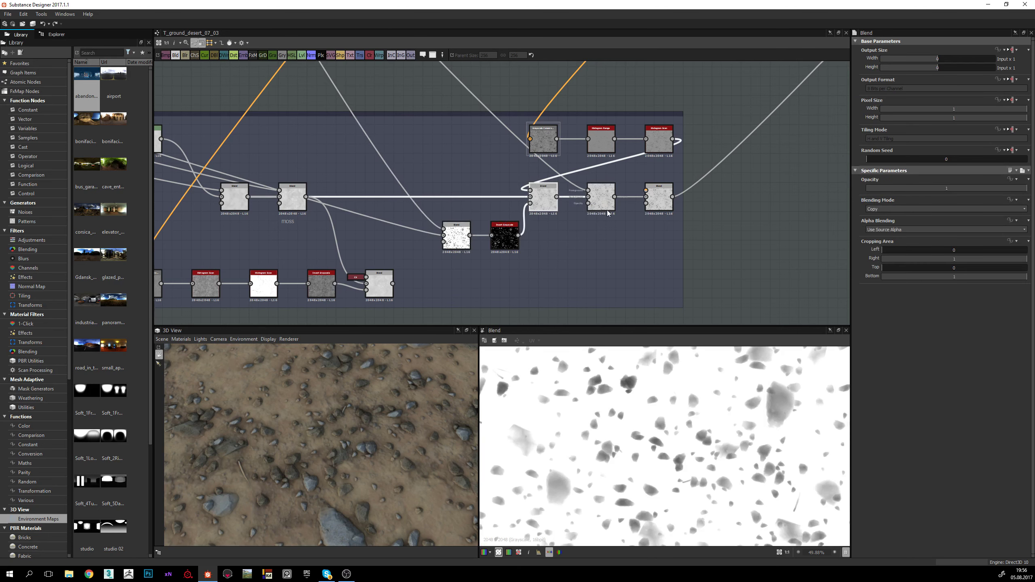
{"action": "middle_click_drag", "start_coordinate": [607, 210], "coordinate": [598, 216]}
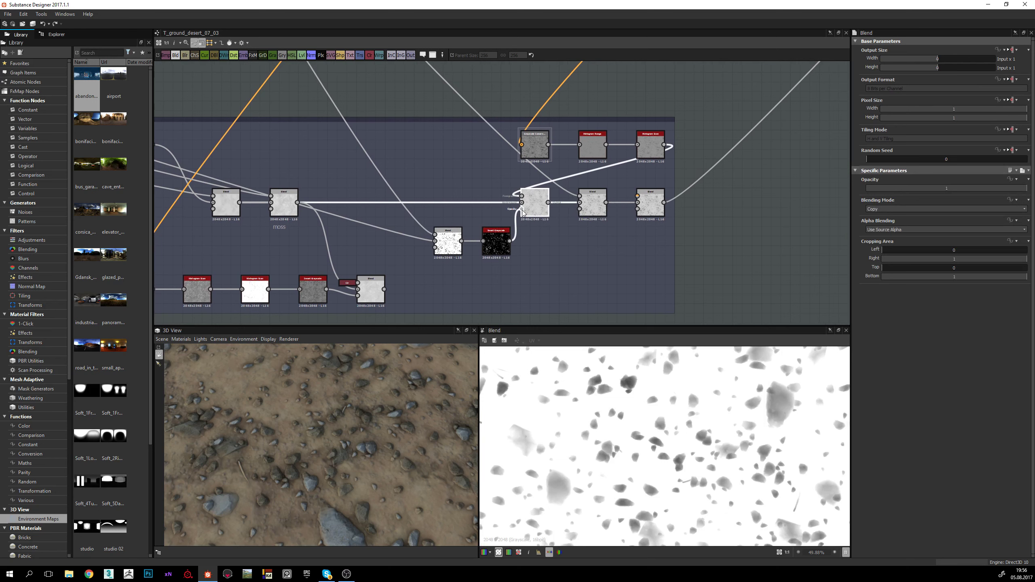
{"action": "scroll", "coordinate": [496, 229], "scroll_direction": "up", "scroll_amount": 2}
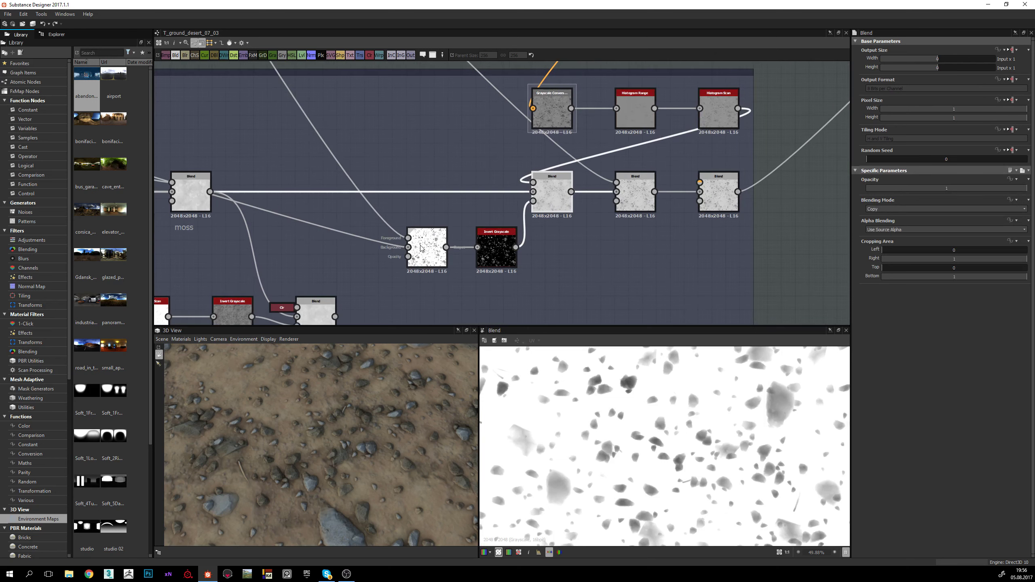
{"action": "left_click", "coordinate": [446, 241]}
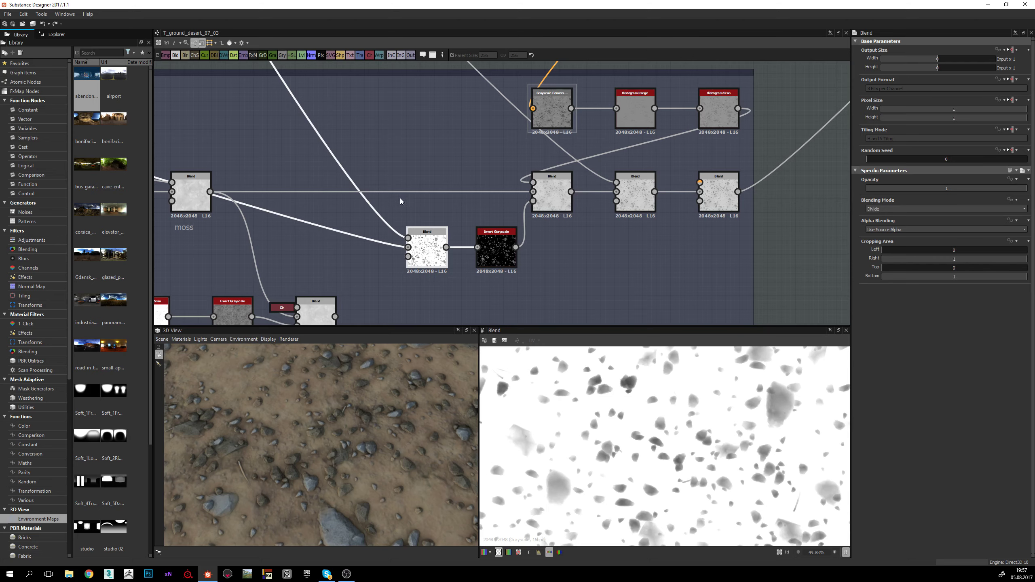
{"action": "middle_click_drag", "start_coordinate": [401, 199], "coordinate": [481, 244]}
{"action": "scroll", "coordinate": [485, 244], "scroll_direction": "down", "scroll_amount": 4}
Step: Preview a Levels node, then the Blend output again, in the 2D view
{"action": "double_click", "coordinate": [486, 270]}
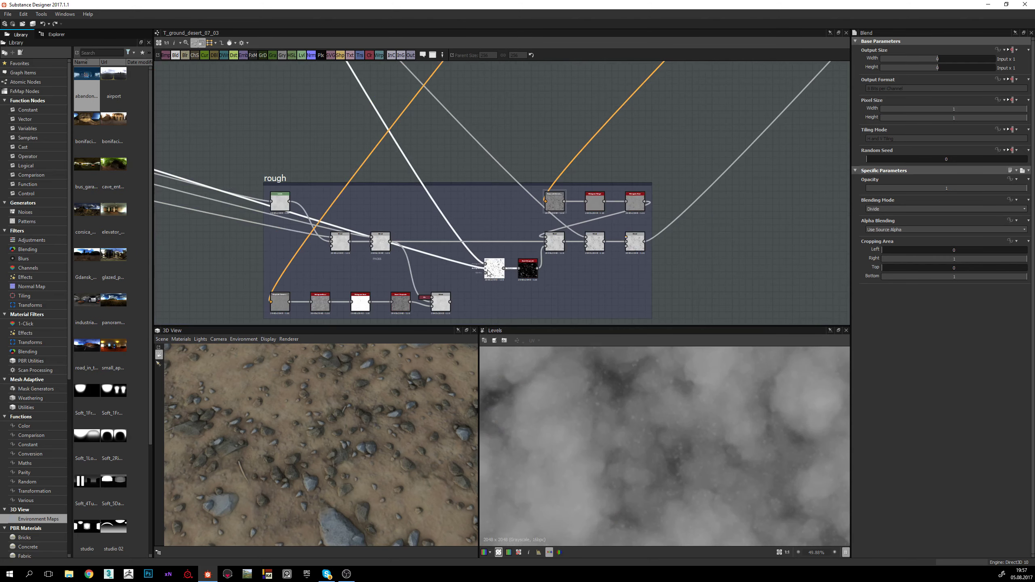
{"action": "scroll", "coordinate": [670, 452], "scroll_direction": "down", "scroll_amount": 5}
{"action": "scroll", "coordinate": [621, 421], "scroll_direction": "up", "scroll_amount": 4}
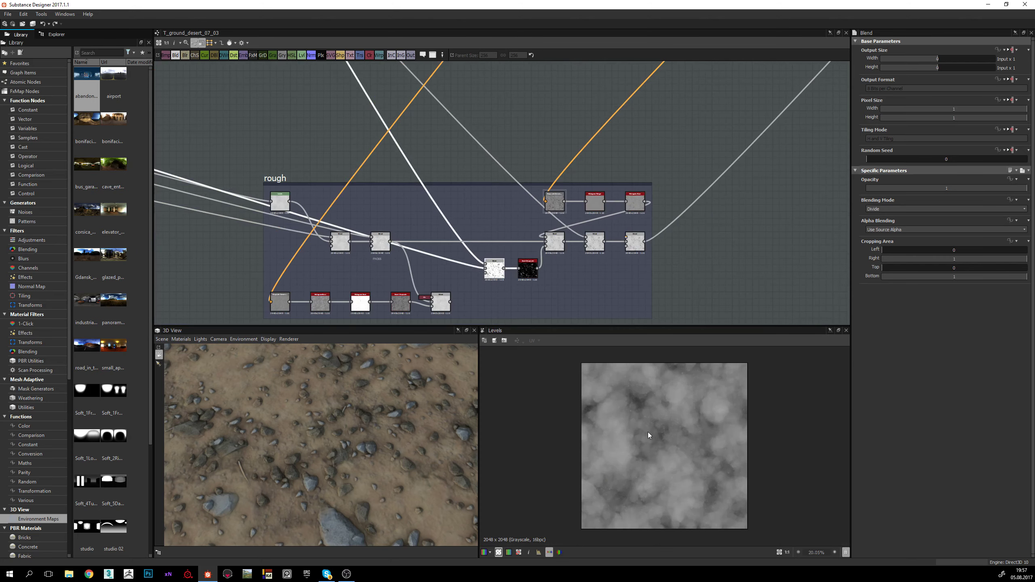
{"action": "double_click", "coordinate": [485, 266]}
{"action": "scroll", "coordinate": [423, 131], "scroll_direction": "down", "scroll_amount": 4}
{"action": "middle_click_drag", "start_coordinate": [377, 68], "coordinate": [497, 288]}
{"action": "scroll", "coordinate": [396, 154], "scroll_direction": "up", "scroll_amount": 1}
{"action": "scroll", "coordinate": [396, 155], "scroll_direction": "up", "scroll_amount": 3}
Step: Recentre on the rough frame, preview the combined Blend, and finish on the inverted stone mask
{"action": "middle_click_drag", "start_coordinate": [411, 150], "coordinate": [416, 168]}
{"action": "scroll", "coordinate": [455, 177], "scroll_direction": "down", "scroll_amount": 3}
{"action": "middle_click_drag", "start_coordinate": [537, 294], "coordinate": [485, 123]}
{"action": "middle_click_drag", "start_coordinate": [583, 320], "coordinate": [458, 70]}
{"action": "middle_click_drag", "start_coordinate": [540, 165], "coordinate": [522, 198]}
{"action": "scroll", "coordinate": [522, 198], "scroll_direction": "up", "scroll_amount": 3}
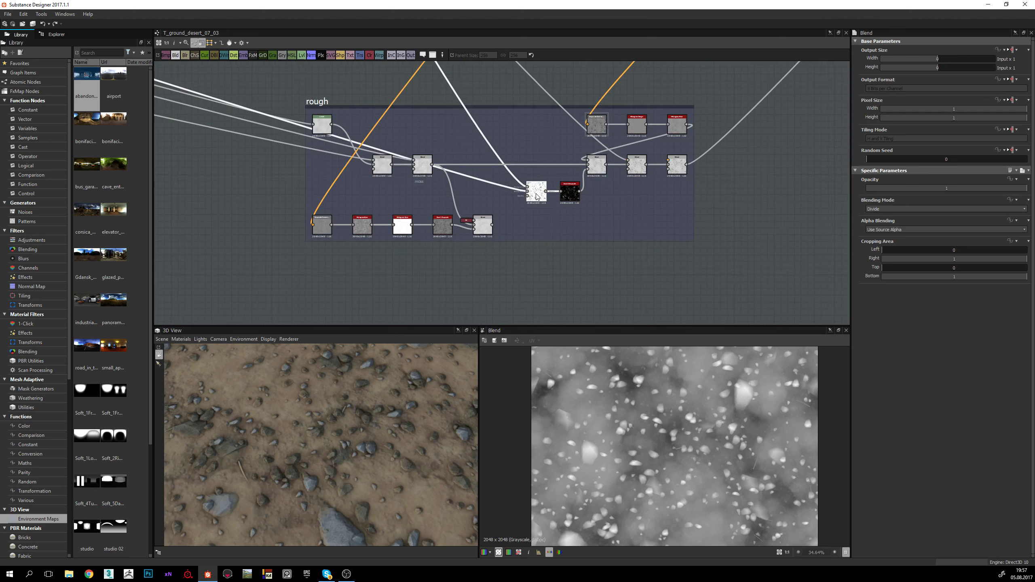
{"action": "double_click", "coordinate": [536, 193]}
{"action": "scroll", "coordinate": [650, 381], "scroll_direction": "up", "scroll_amount": 2}
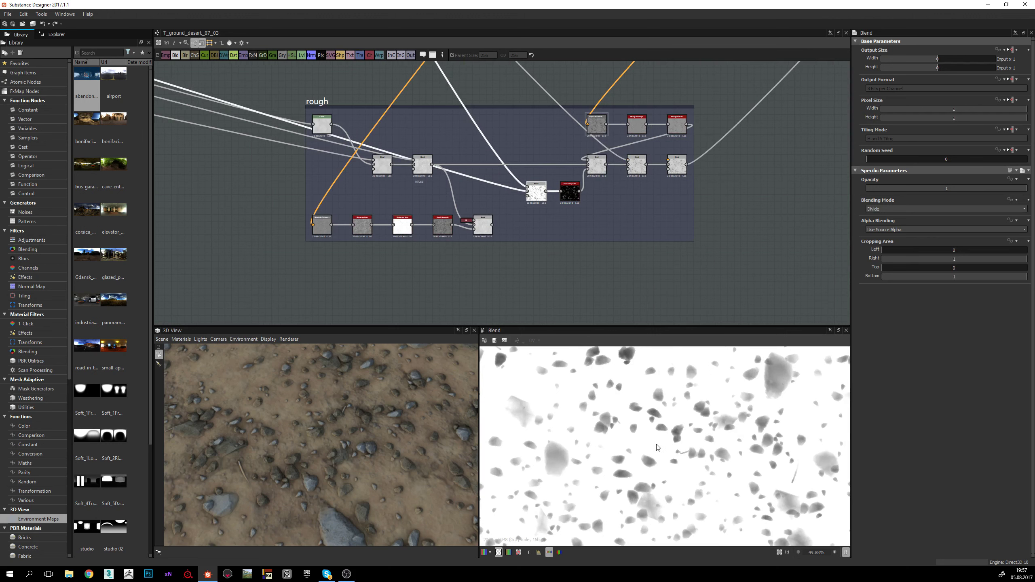
{"action": "scroll", "coordinate": [565, 234], "scroll_direction": "up", "scroll_amount": 4}
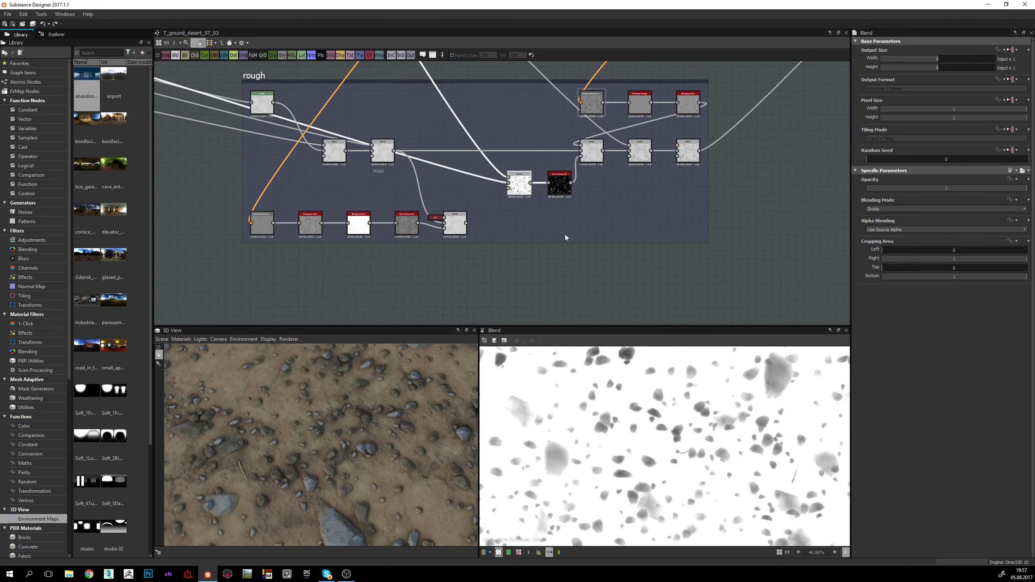
{"action": "left_click", "coordinate": [564, 180]}
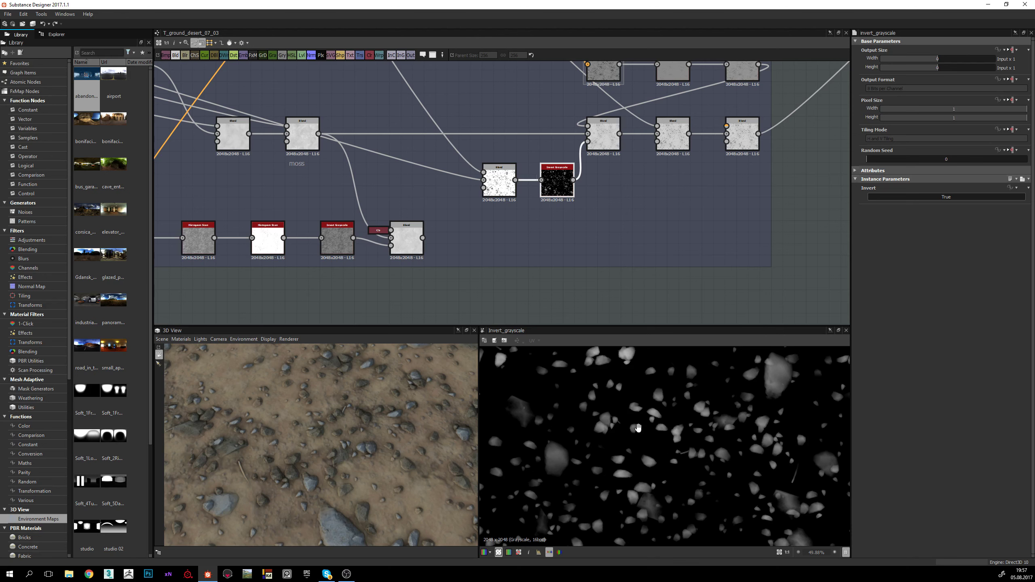
Step: Preview a Blend output and inspect the Histogram Scan node's settings
{"action": "middle_click_drag", "start_coordinate": [639, 429], "coordinate": [616, 455]}
{"action": "double_click", "coordinate": [603, 137]}
{"action": "middle_click_drag", "start_coordinate": [621, 216], "coordinate": [564, 297]}
{"action": "left_click", "coordinate": [685, 147]}
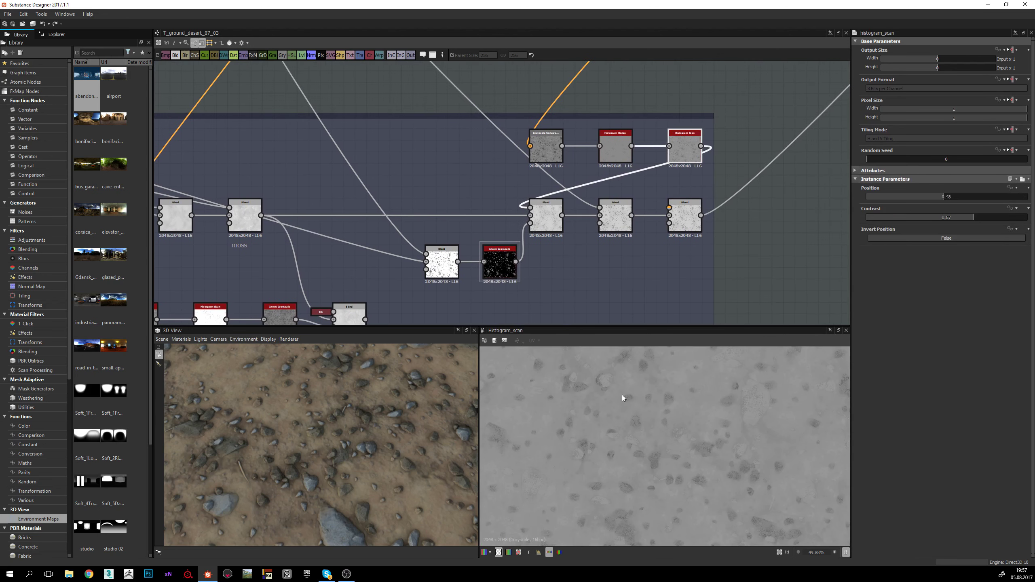
{"action": "scroll", "coordinate": [683, 495], "scroll_direction": "down", "scroll_amount": 3}
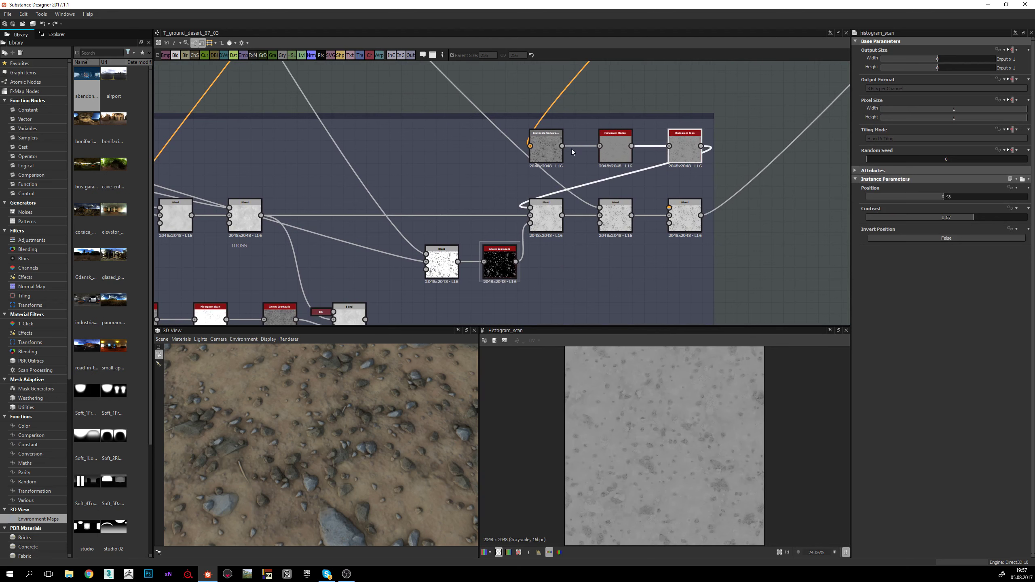
{"action": "middle_click_drag", "start_coordinate": [600, 225], "coordinate": [584, 223]}
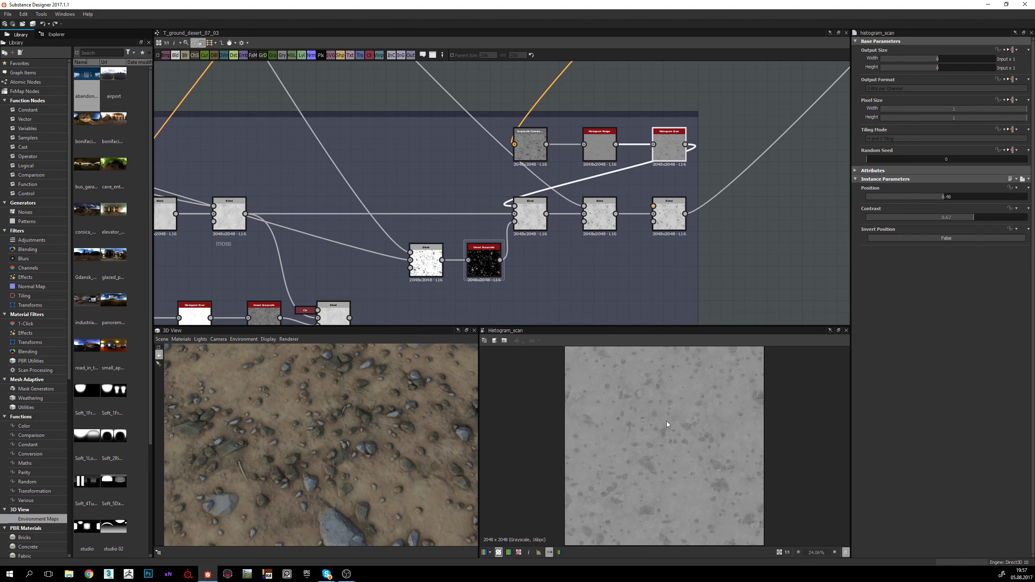
{"action": "middle_click_drag", "start_coordinate": [570, 218], "coordinate": [559, 193]}
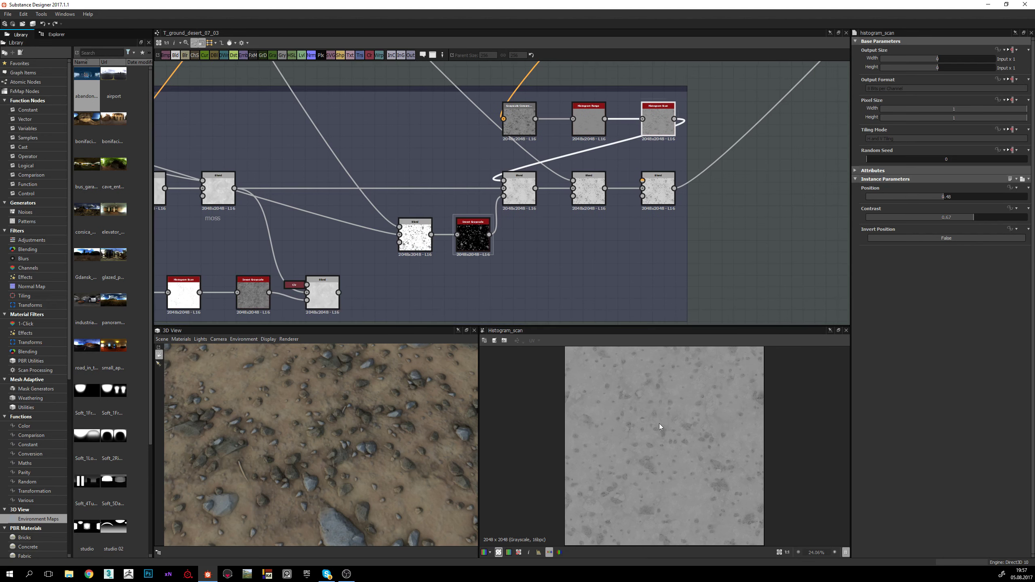
{"action": "scroll", "coordinate": [612, 163], "scroll_direction": "up", "scroll_amount": 2}
Step: Preview the Subtract Blend at 0.18 opacity: near-white ground with darker rock shapes
{"action": "left_click", "coordinate": [475, 200]}
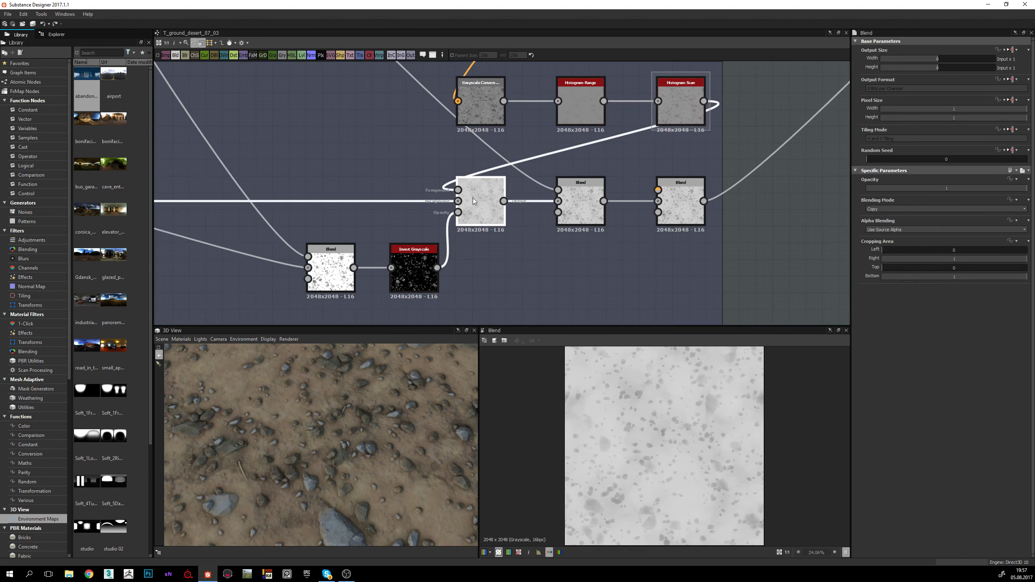
{"action": "scroll", "coordinate": [678, 385], "scroll_direction": "up", "scroll_amount": 2}
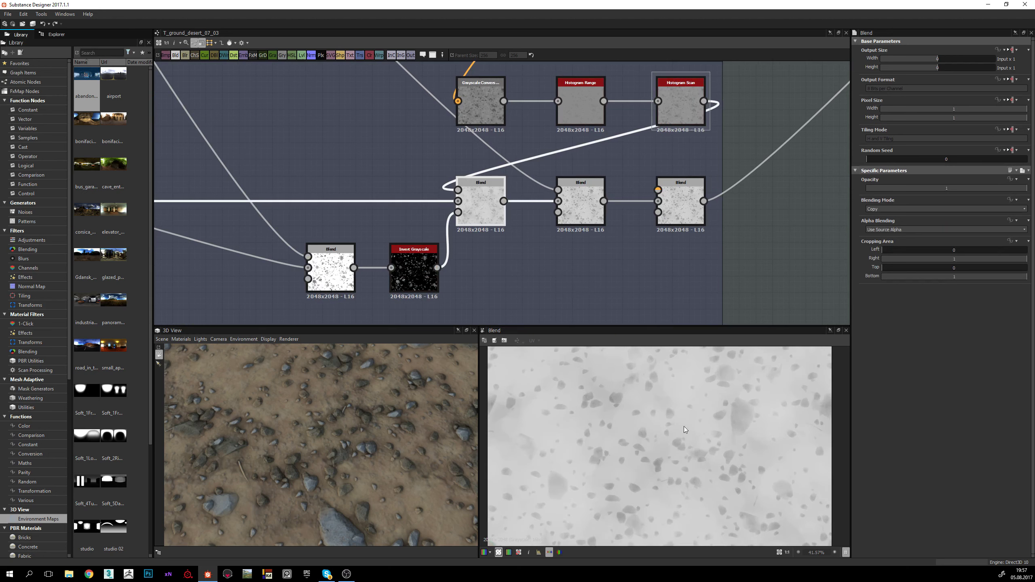
{"action": "middle_click_drag", "start_coordinate": [787, 435], "coordinate": [744, 409]}
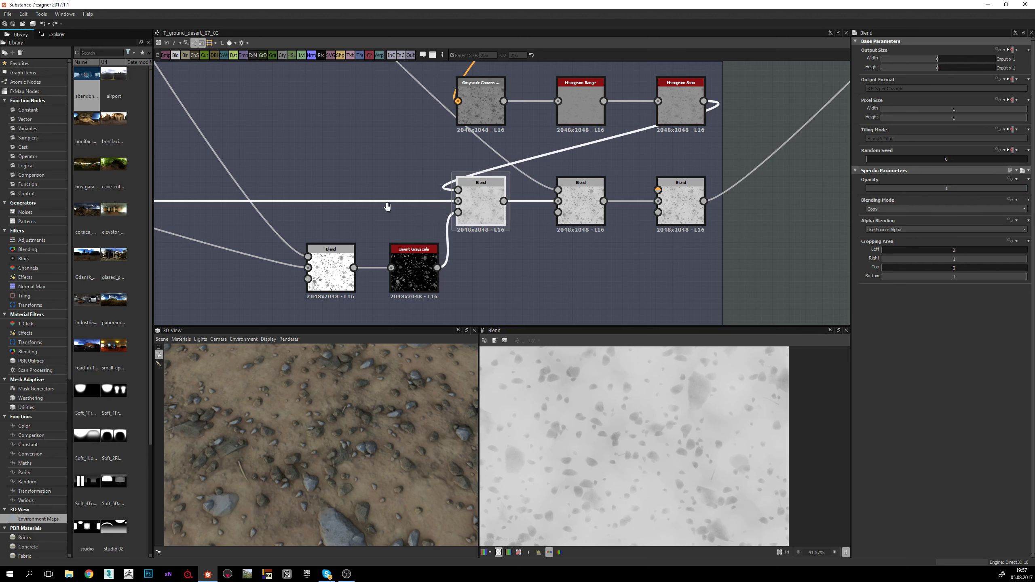
{"action": "middle_click_drag", "start_coordinate": [261, 200], "coordinate": [371, 200]}
Step: Inspect and preview the moss Blend, then the rock Blend output
{"action": "left_click", "coordinate": [390, 193]}
{"action": "double_click", "coordinate": [389, 193]}
{"action": "double_click", "coordinate": [593, 201]}
{"action": "middle_click_drag", "start_coordinate": [708, 217], "coordinate": [575, 219]}
Step: Select the 0.18-opacity Subtract Blend and preview its Foreground Levels: white rock specks on black
{"action": "left_click", "coordinate": [577, 207]}
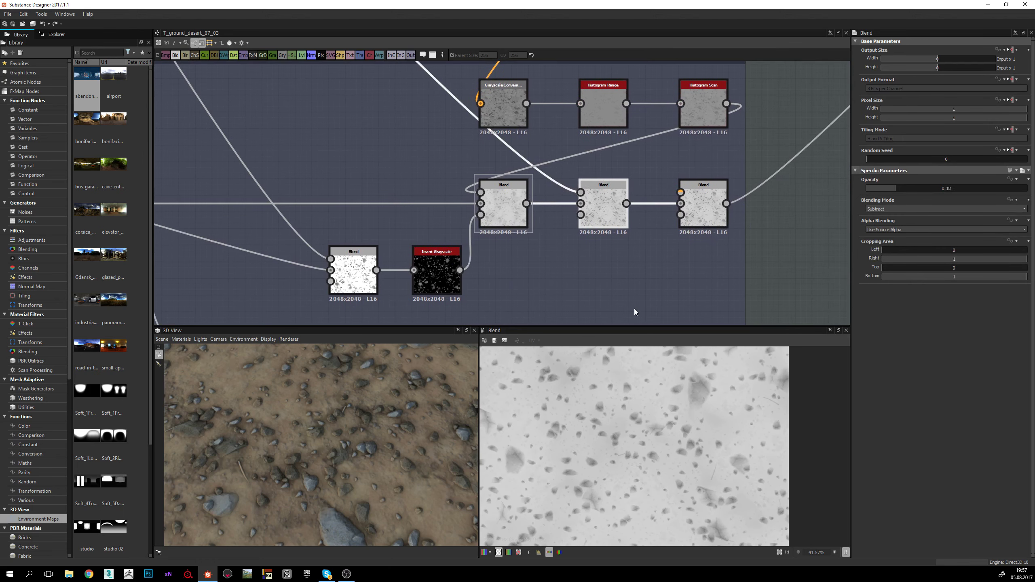
{"action": "scroll", "coordinate": [600, 408], "scroll_direction": "up", "scroll_amount": 4}
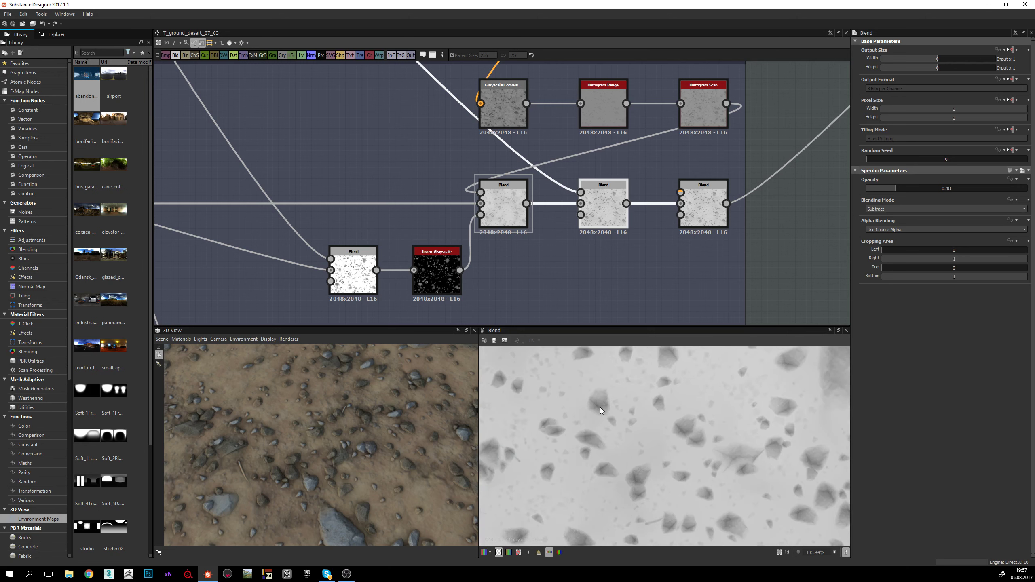
{"action": "double_click", "coordinate": [580, 193]}
{"action": "scroll", "coordinate": [661, 419], "scroll_direction": "down", "scroll_amount": 1}
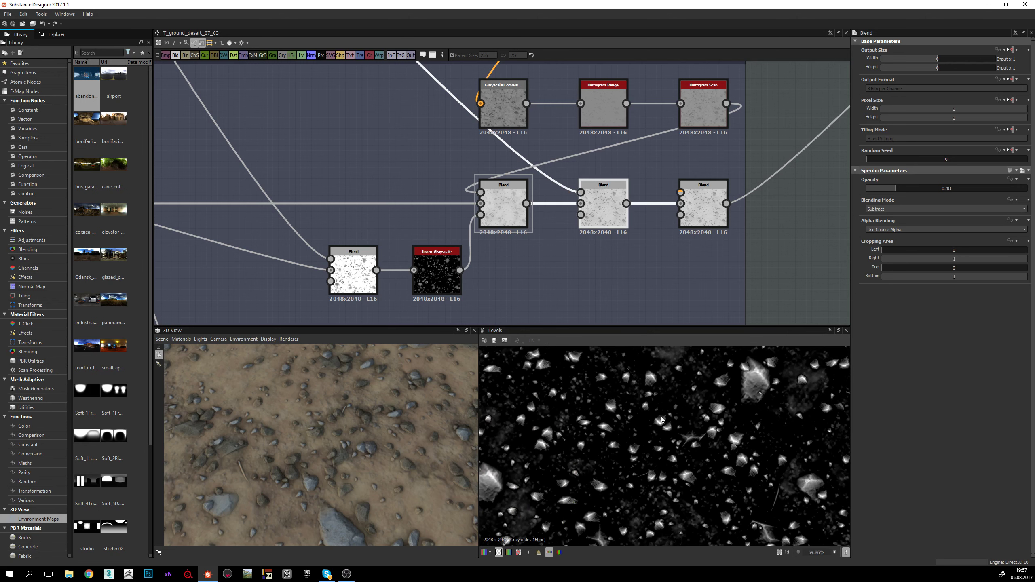
{"action": "scroll", "coordinate": [644, 447], "scroll_direction": "down", "scroll_amount": 1}
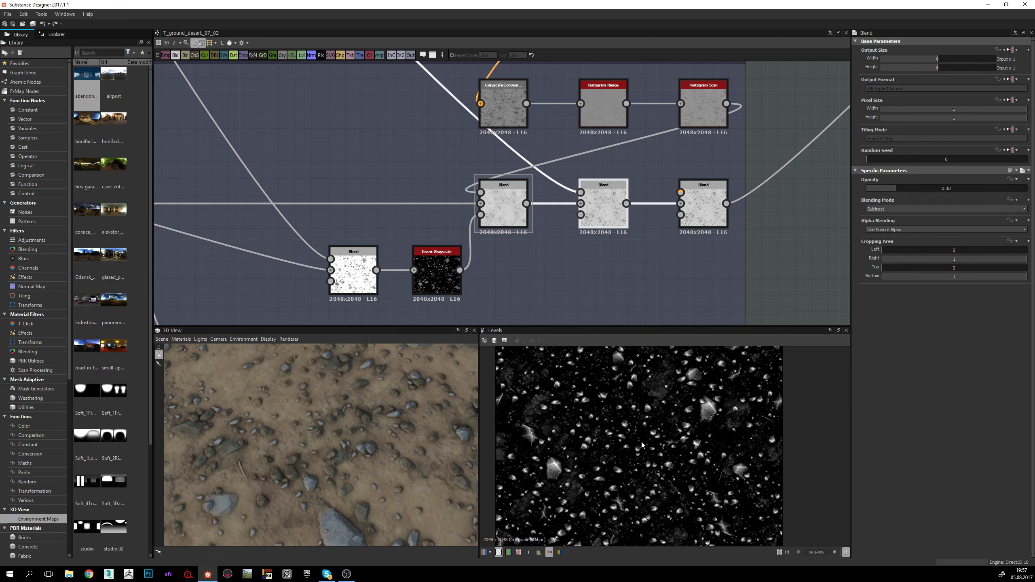
{"action": "scroll", "coordinate": [632, 438], "scroll_direction": "up", "scroll_amount": 2}
{"action": "scroll", "coordinate": [614, 415], "scroll_direction": "up", "scroll_amount": 3}
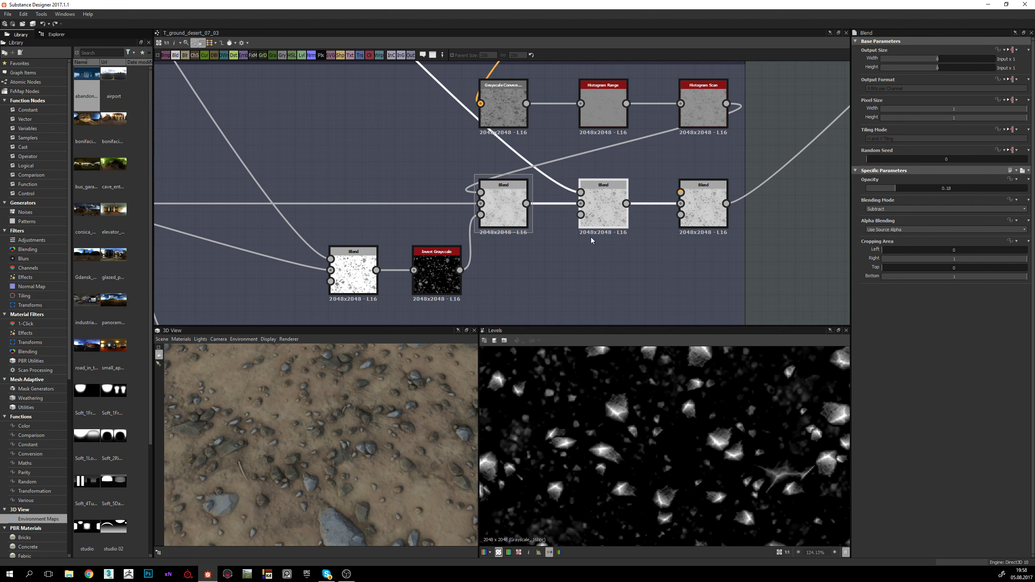
{"action": "scroll", "coordinate": [662, 444], "scroll_direction": "down", "scroll_amount": 6}
{"action": "scroll", "coordinate": [656, 440], "scroll_direction": "down", "scroll_amount": 2}
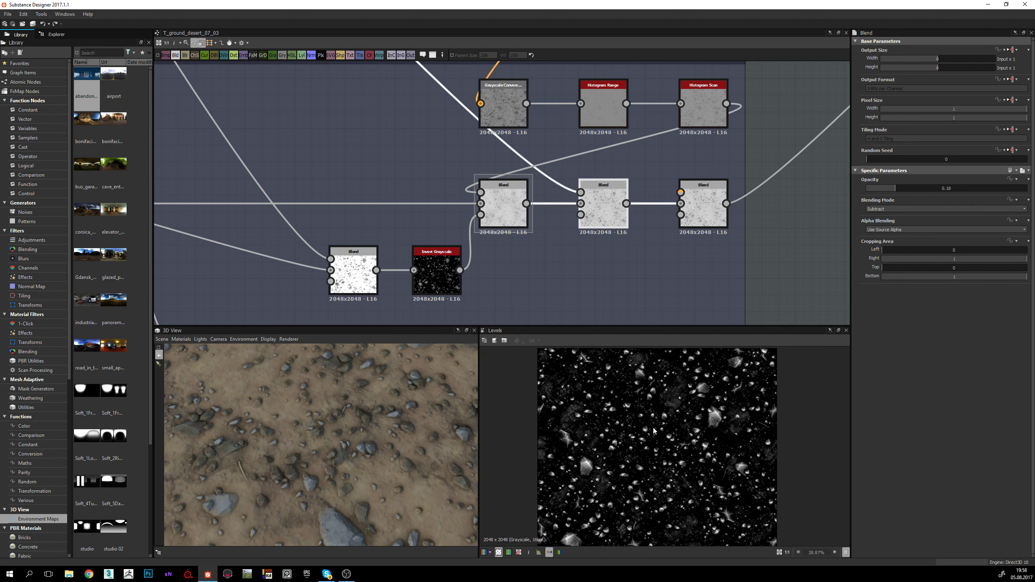
{"action": "middle_click_drag", "start_coordinate": [519, 237], "coordinate": [570, 281]}
{"action": "scroll", "coordinate": [567, 276], "scroll_direction": "down", "scroll_amount": 3}
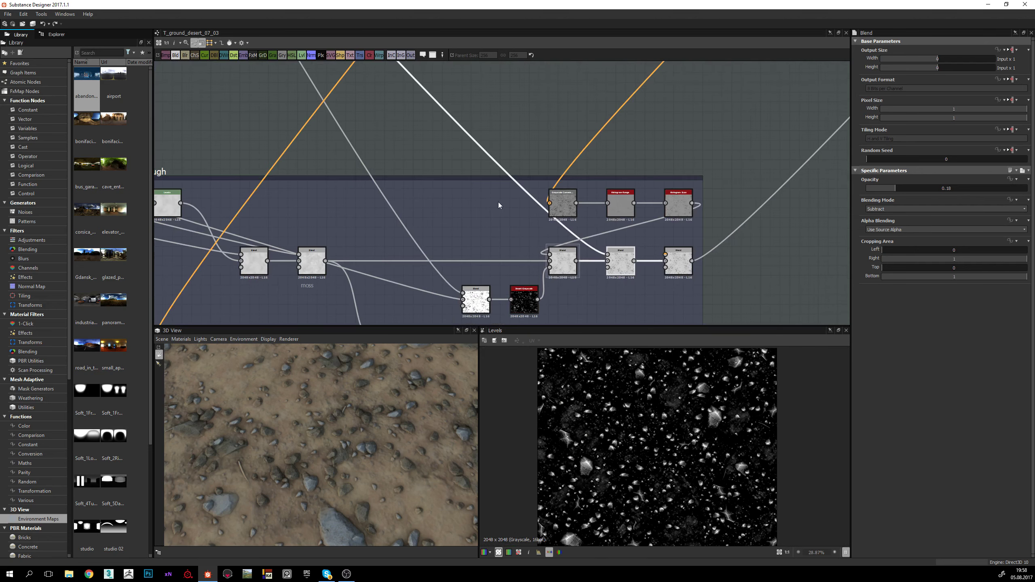
{"action": "middle_click_drag", "start_coordinate": [499, 205], "coordinate": [601, 264]}
Step: Frame the normal frame's curvature nodes and preview the upper Blend output
{"action": "scroll", "coordinate": [593, 258], "scroll_direction": "down", "scroll_amount": 3}
{"action": "middle_click_drag", "start_coordinate": [474, 142], "coordinate": [591, 271]}
{"action": "middle_click_drag", "start_coordinate": [450, 129], "coordinate": [564, 256]}
{"action": "scroll", "coordinate": [529, 209], "scroll_direction": "up", "scroll_amount": 3}
{"action": "scroll", "coordinate": [501, 225], "scroll_direction": "up", "scroll_amount": 3}
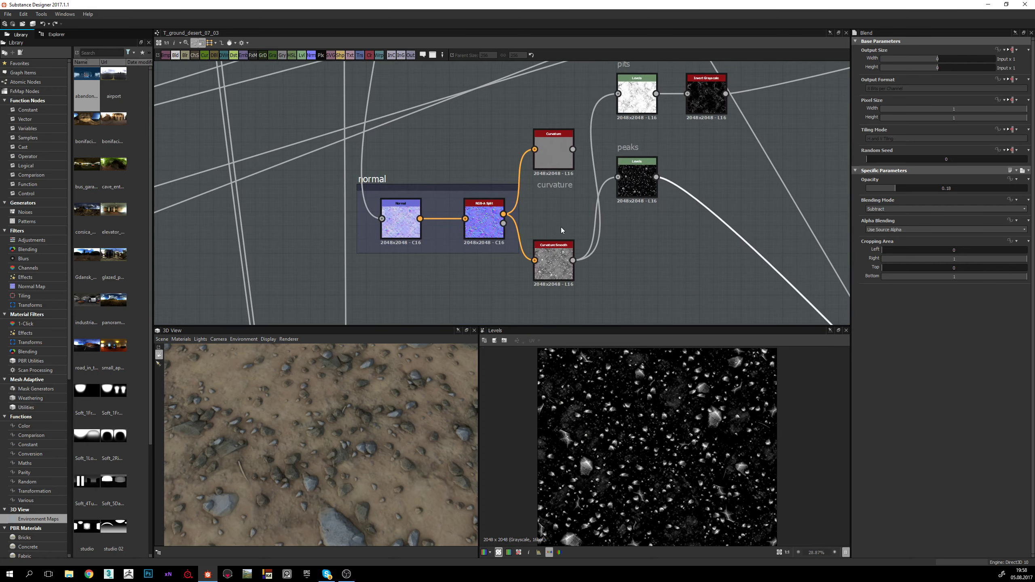
{"action": "scroll", "coordinate": [531, 225], "scroll_direction": "down", "scroll_amount": 3}
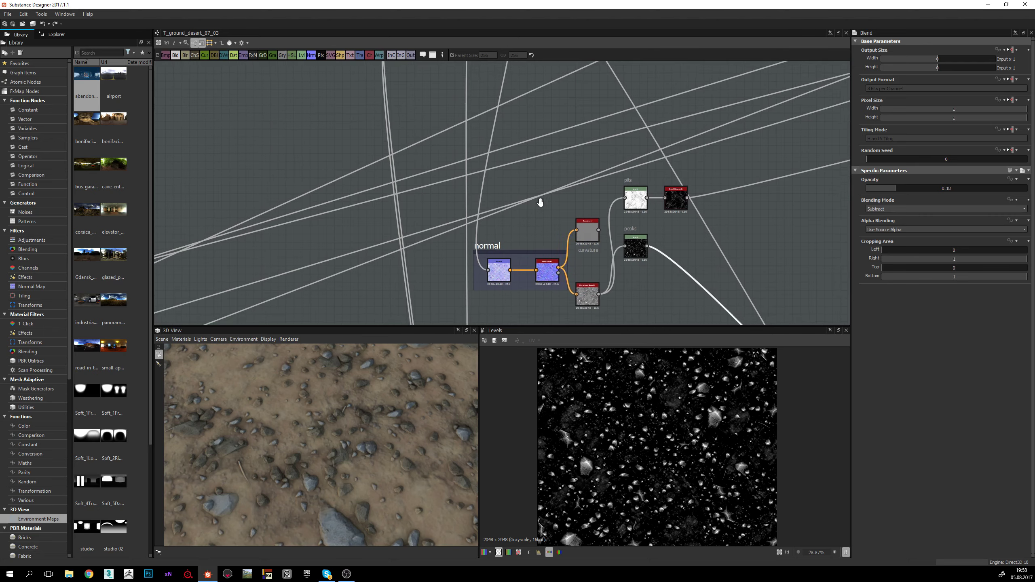
{"action": "scroll", "coordinate": [520, 191], "scroll_direction": "down", "scroll_amount": 3}
{"action": "middle_click_drag", "start_coordinate": [502, 167], "coordinate": [519, 228]}
{"action": "double_click", "coordinate": [500, 73]}
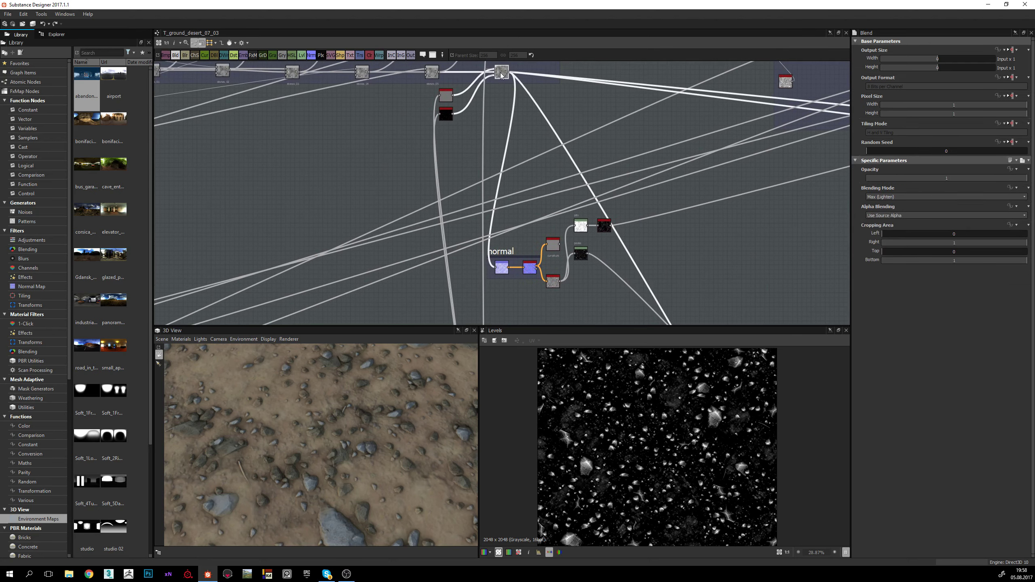
{"action": "scroll", "coordinate": [657, 416], "scroll_direction": "down", "scroll_amount": 2}
{"action": "scroll", "coordinate": [510, 285], "scroll_direction": "up", "scroll_amount": 3}
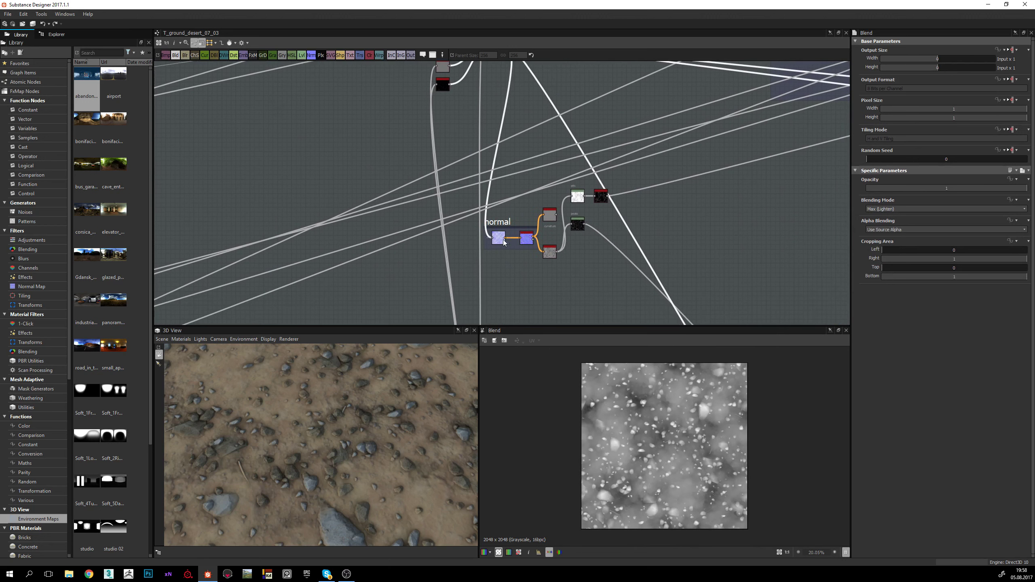
Step: Preview the Normal node, then the RGB-A Split's blue-purple rock normal map
{"action": "double_click", "coordinate": [495, 237]}
{"action": "scroll", "coordinate": [660, 457], "scroll_direction": "up", "scroll_amount": 3}
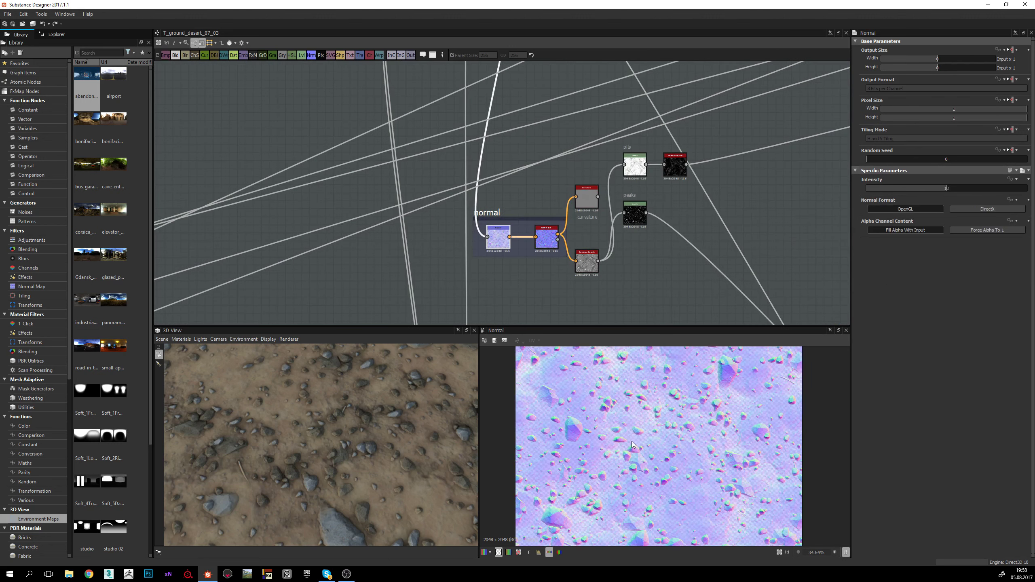
{"action": "double_click", "coordinate": [549, 246]}
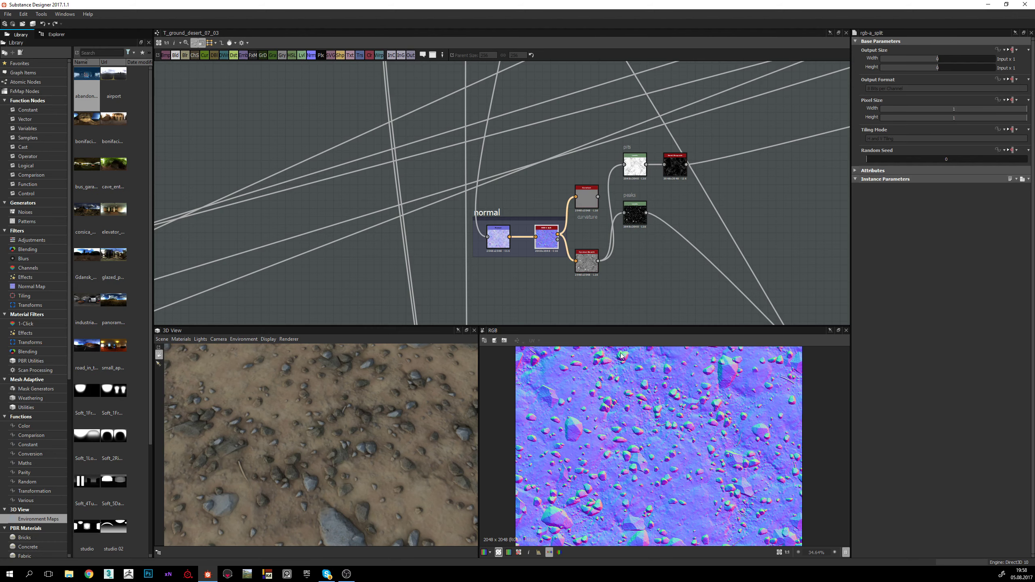
{"action": "scroll", "coordinate": [569, 262], "scroll_direction": "up", "scroll_amount": 5}
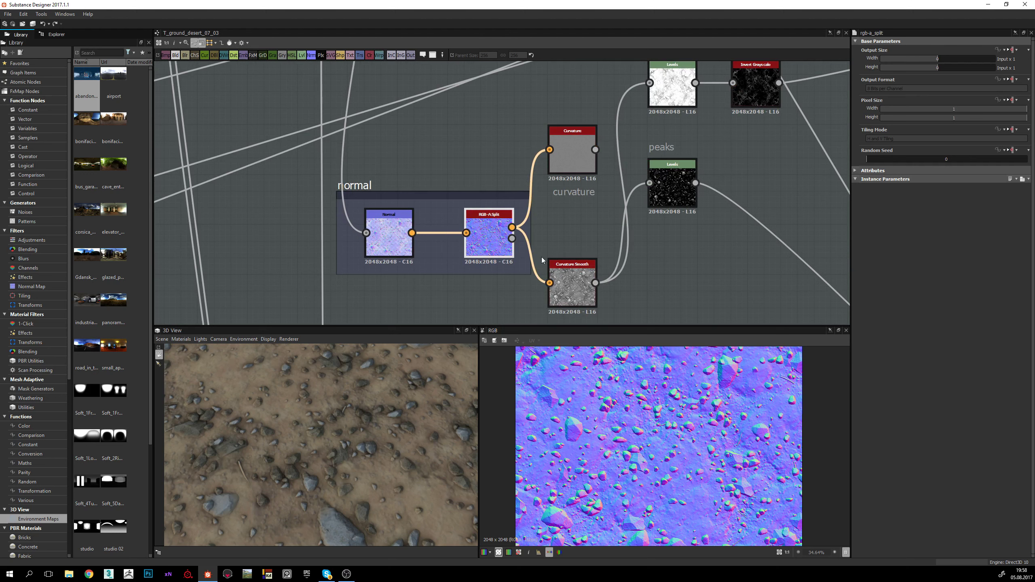
Step: Preview the Normal, Curvature and Curvature Smooth outputs in turn
{"action": "middle_click_drag", "start_coordinate": [552, 258], "coordinate": [551, 241]}
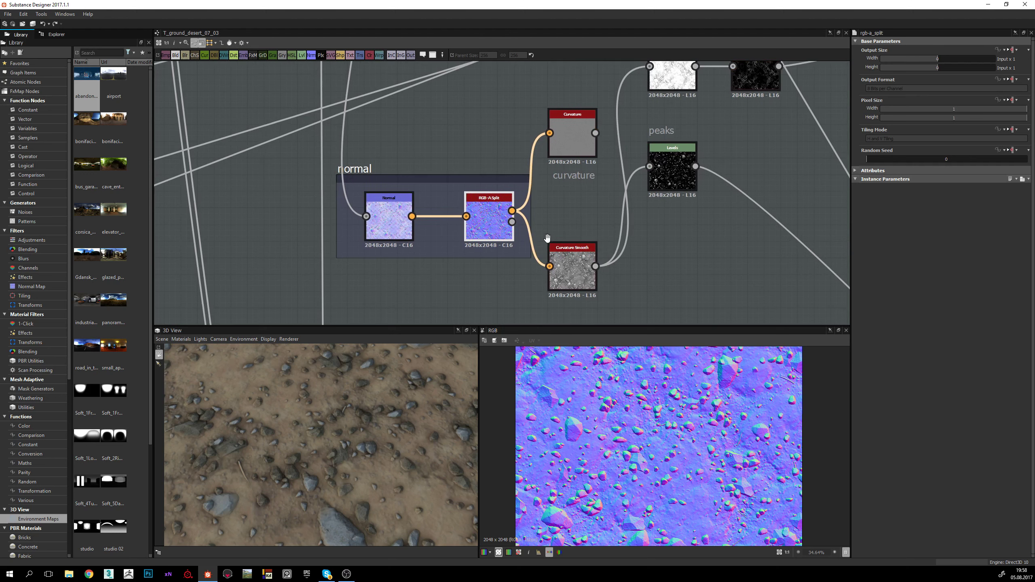
{"action": "double_click", "coordinate": [389, 216]}
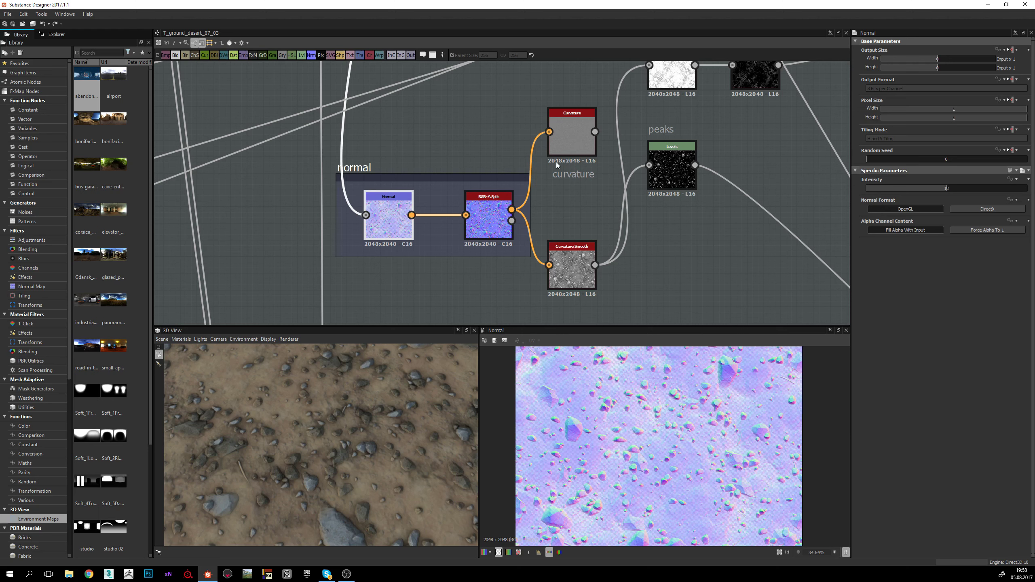
{"action": "middle_click_drag", "start_coordinate": [531, 223], "coordinate": [518, 189]}
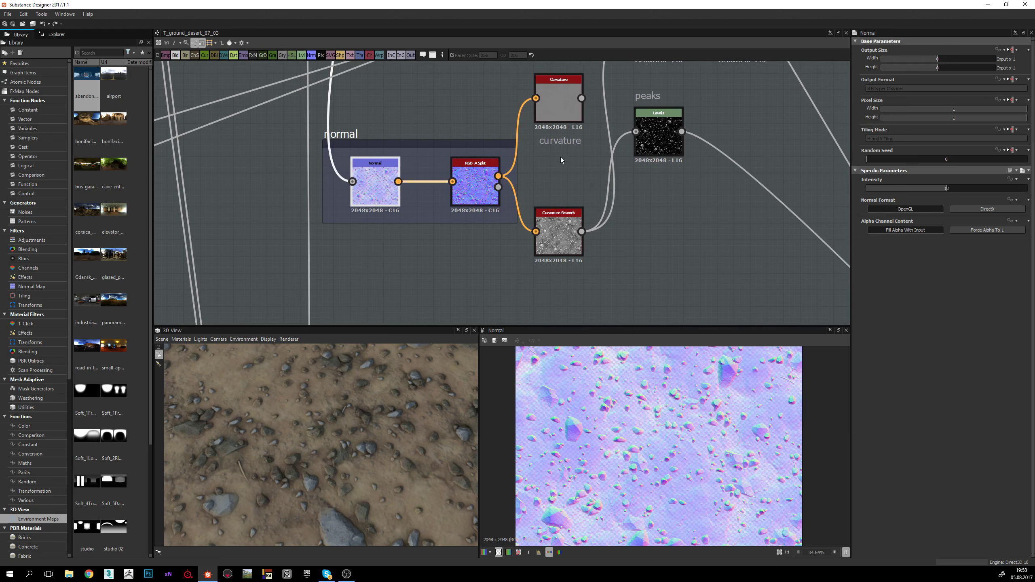
{"action": "middle_click_drag", "start_coordinate": [560, 159], "coordinate": [557, 200]}
{"action": "left_click", "coordinate": [560, 121]}
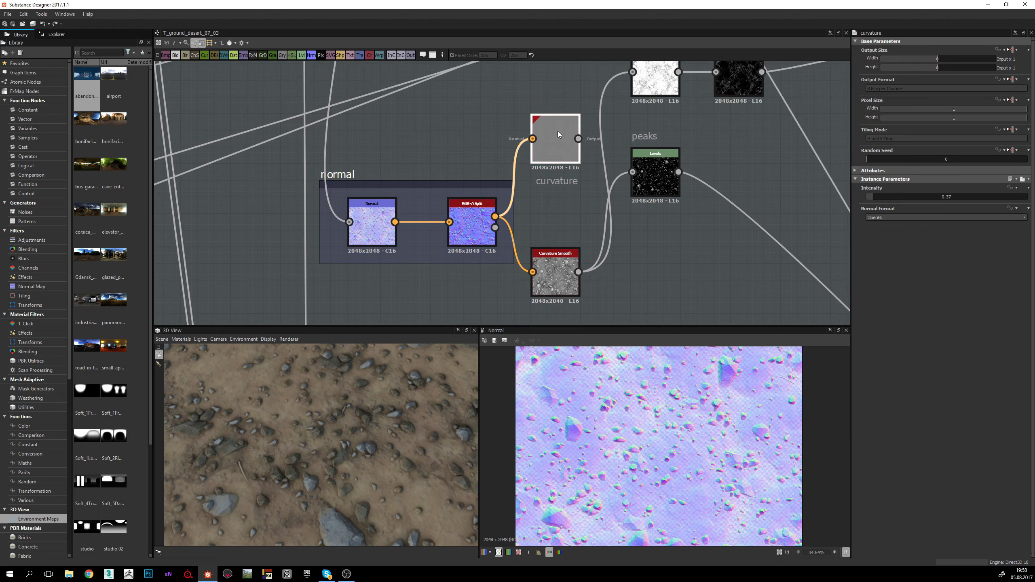
{"action": "double_click", "coordinate": [558, 131]}
{"action": "double_click", "coordinate": [565, 261]}
Step: Pan to the pits Levels node and show its output in the 2D view
{"action": "mouse_move", "coordinate": [566, 259]}
{"action": "middle_mouse_down"}
{"action": "mouse_move", "coordinate": [553, 212]}
{"action": "mouse_move", "coordinate": [542, 273]}
{"action": "middle_mouse_up"}
{"action": "mouse_move", "coordinate": [541, 207]}
{"action": "middle_mouse_down"}
{"action": "mouse_move", "coordinate": [511, 231]}
{"action": "mouse_move", "coordinate": [492, 229]}
{"action": "middle_mouse_up"}
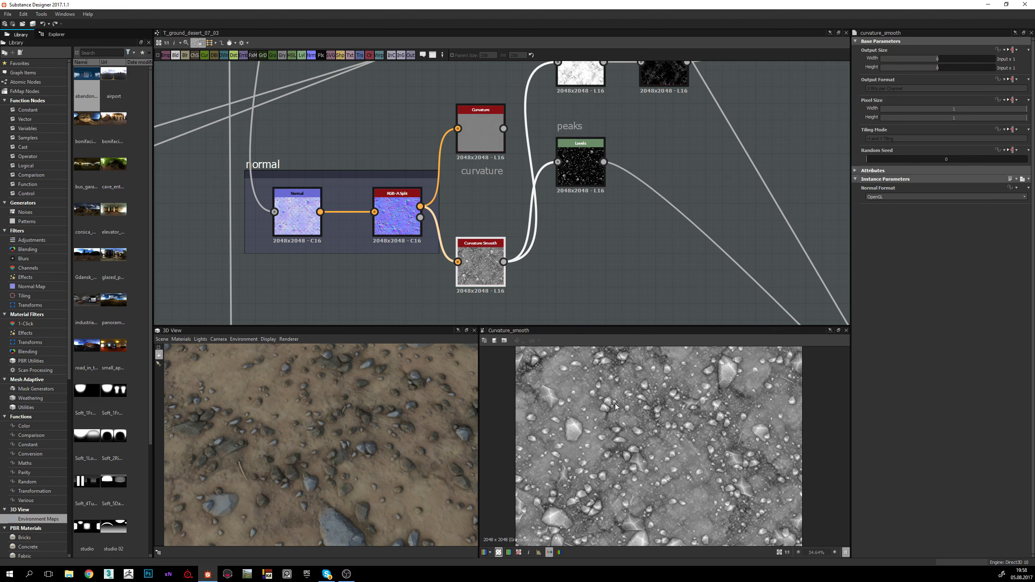
{"action": "middle_click_drag", "start_coordinate": [544, 280], "coordinate": [500, 272]}
{"action": "middle_click_drag", "start_coordinate": [524, 312], "coordinate": [510, 348]}
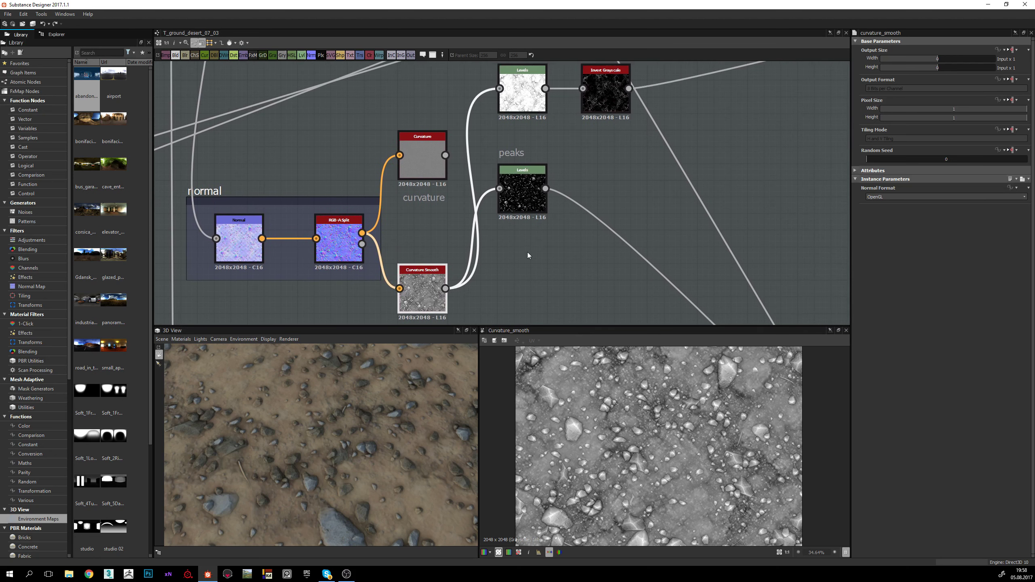
{"action": "middle_click_drag", "start_coordinate": [527, 252], "coordinate": [505, 251]}
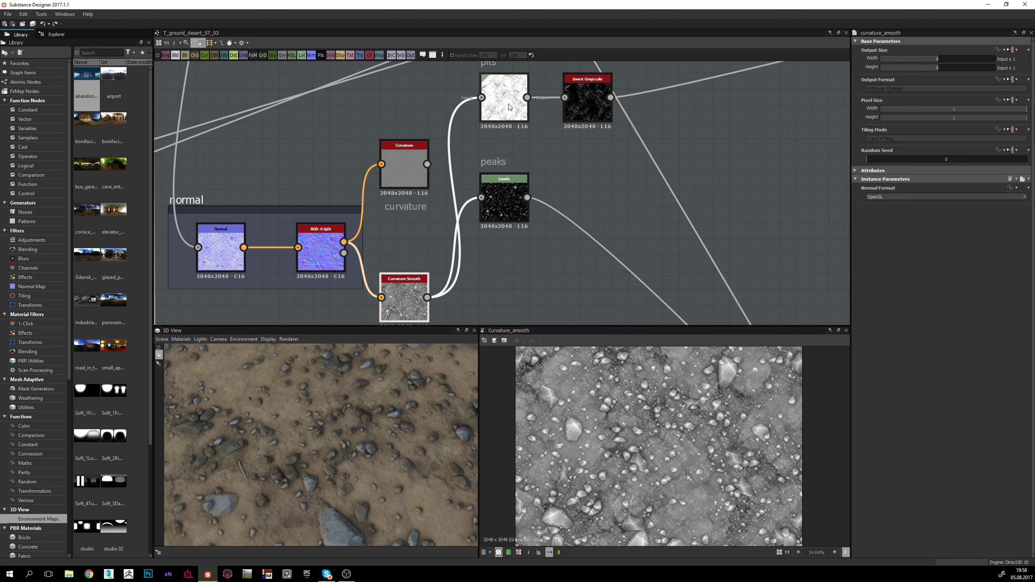
{"action": "middle_click_drag", "start_coordinate": [513, 148], "coordinate": [510, 179]}
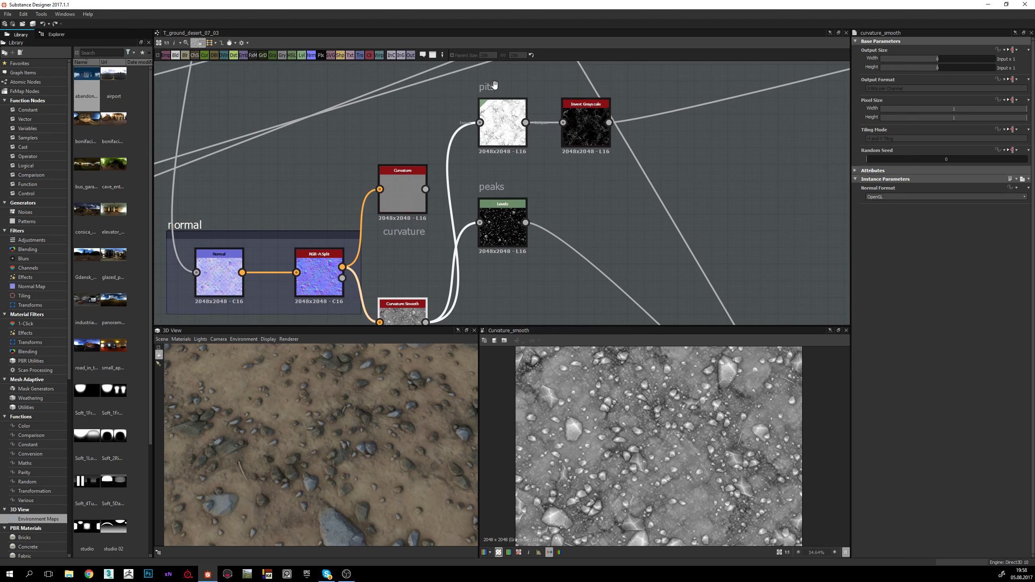
{"action": "middle_click_drag", "start_coordinate": [511, 132], "coordinate": [512, 122]}
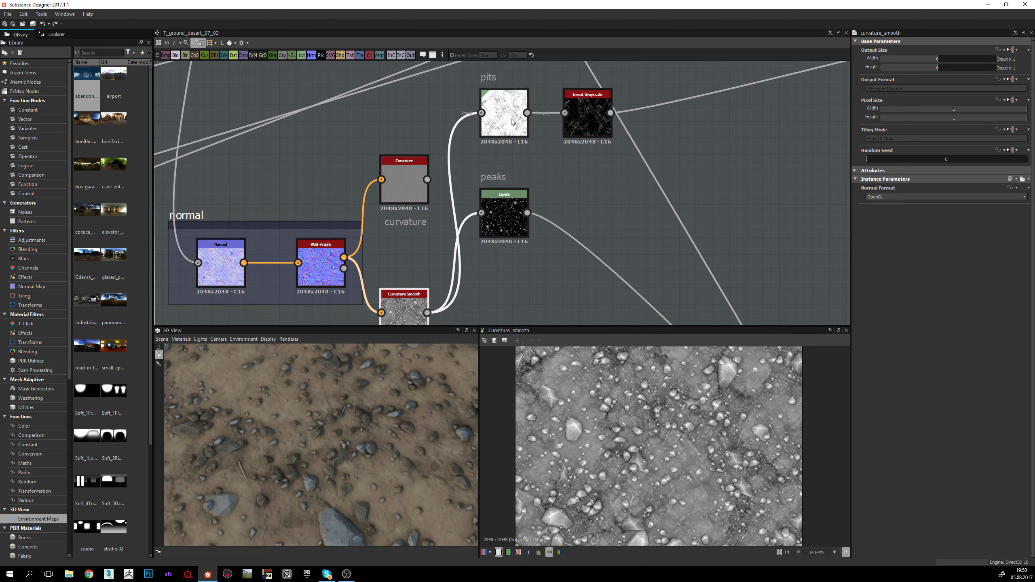
{"action": "double_click", "coordinate": [512, 122]}
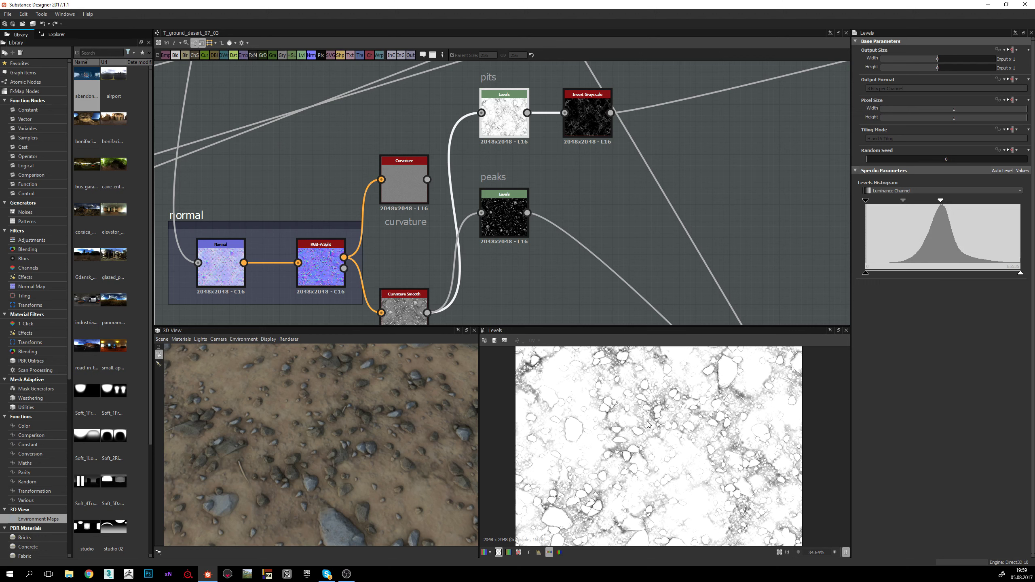
Step: Zoom around the pits mask's grey cavity lines outlining the rocks in 2D
{"action": "scroll", "coordinate": [620, 430], "scroll_direction": "up", "scroll_amount": 2}
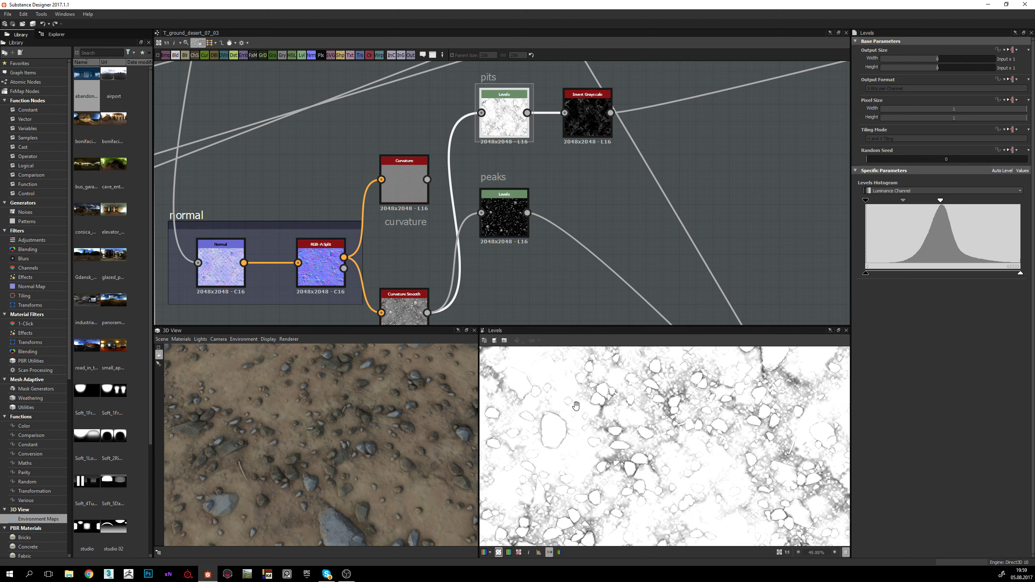
{"action": "scroll", "coordinate": [604, 424], "scroll_direction": "down", "scroll_amount": 1}
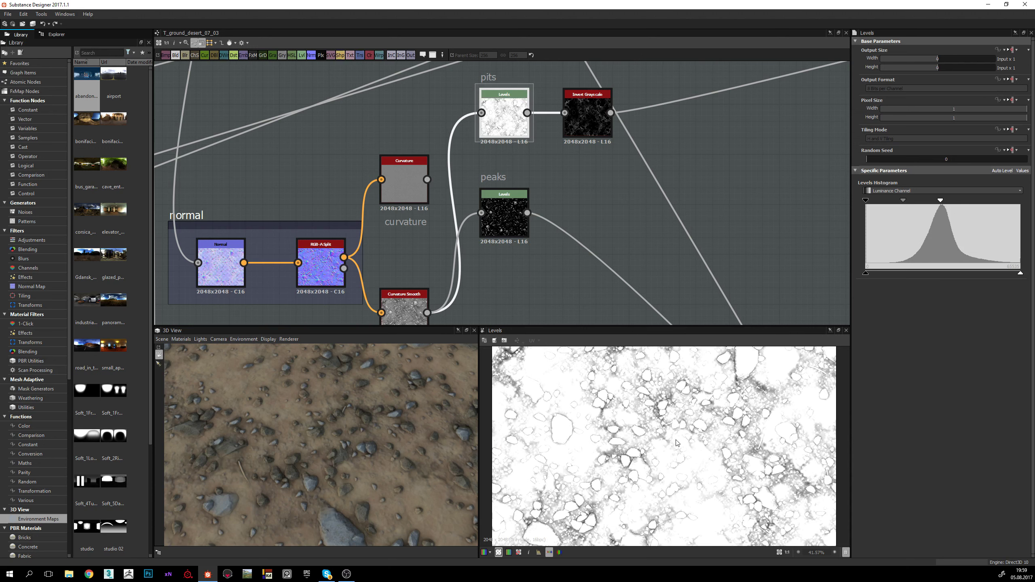
{"action": "scroll", "coordinate": [662, 447], "scroll_direction": "up", "scroll_amount": 2}
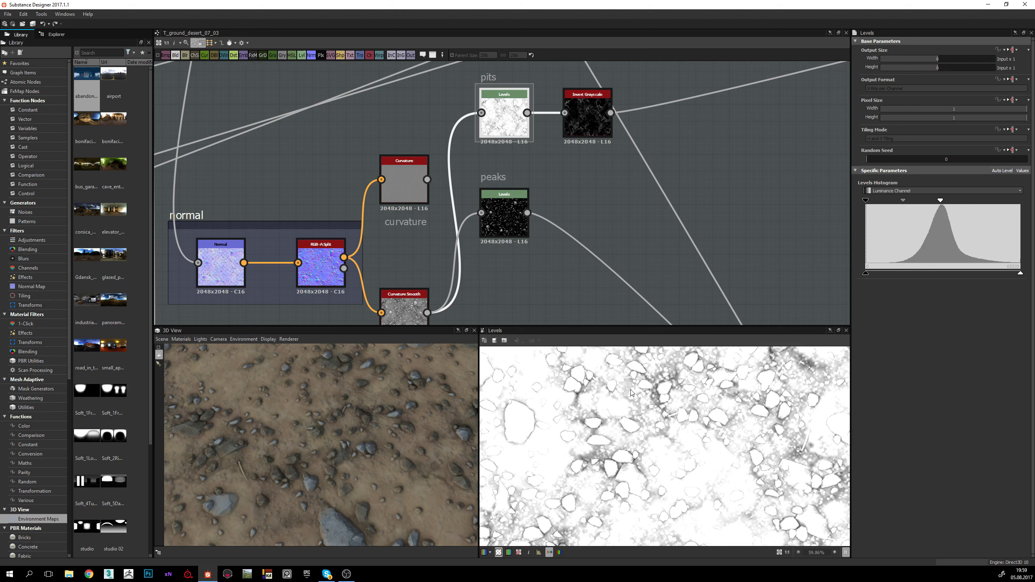
{"action": "middle_click_drag", "start_coordinate": [595, 400], "coordinate": [593, 413]}
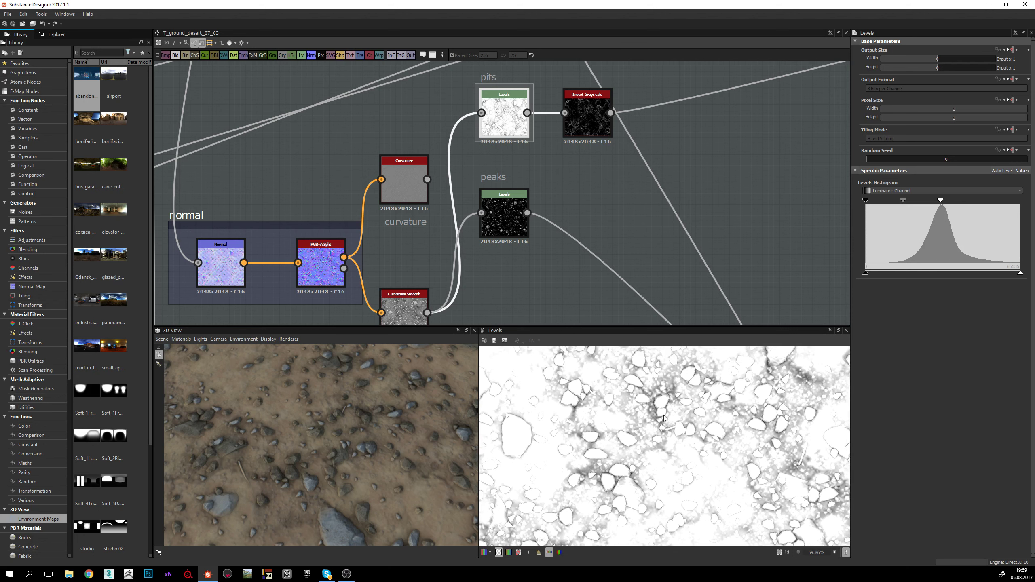
{"action": "scroll", "coordinate": [660, 423], "scroll_direction": "down", "scroll_amount": 2}
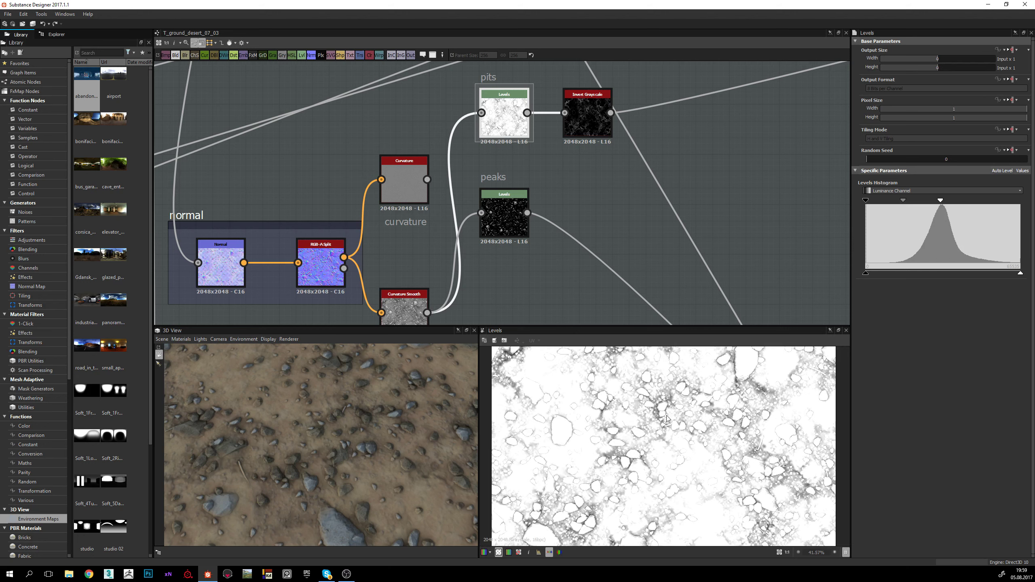
{"action": "scroll", "coordinate": [664, 420], "scroll_direction": "up", "scroll_amount": 2}
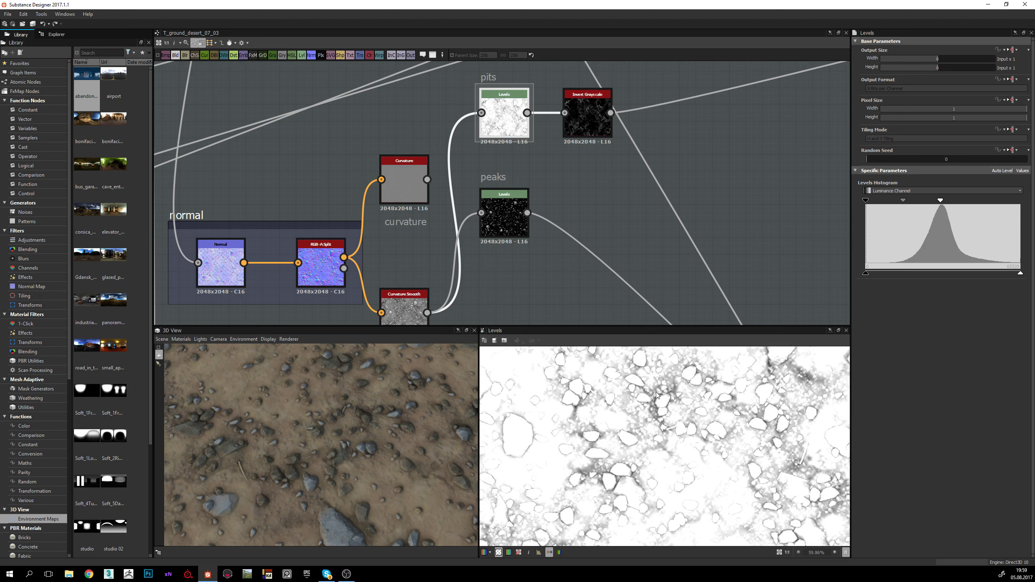
{"action": "middle_click_drag", "start_coordinate": [635, 424], "coordinate": [652, 435]}
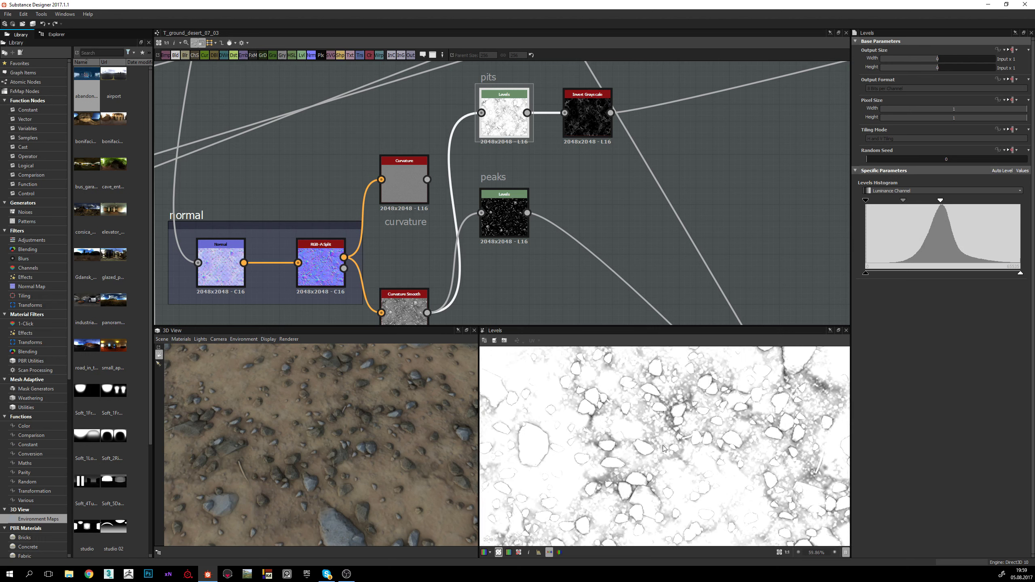
{"action": "scroll", "coordinate": [579, 447], "scroll_direction": "down", "scroll_amount": 2}
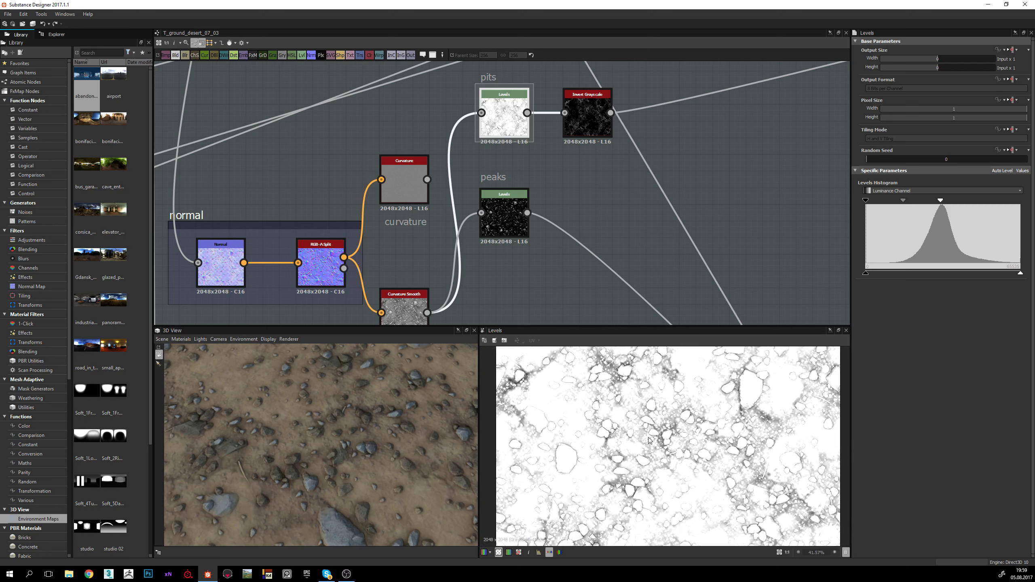
Step: Orbit the 3D ground preview to inspect the stones
{"action": "left_click_drag", "start_coordinate": [281, 443], "coordinate": [336, 436]}
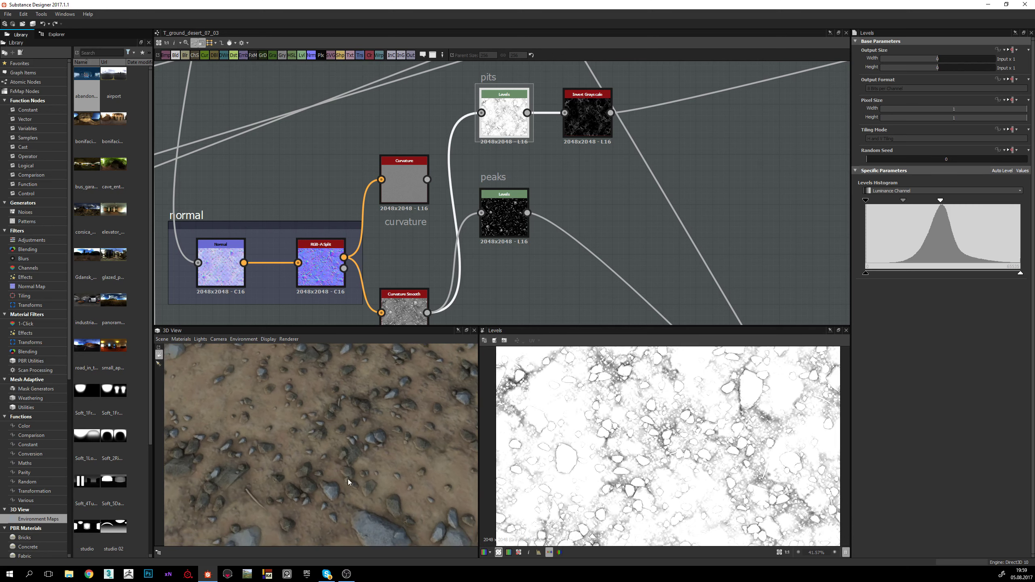
{"action": "left_click_drag", "start_coordinate": [348, 480], "coordinate": [332, 480]}
{"action": "left_click_drag", "start_coordinate": [391, 434], "coordinate": [365, 439]}
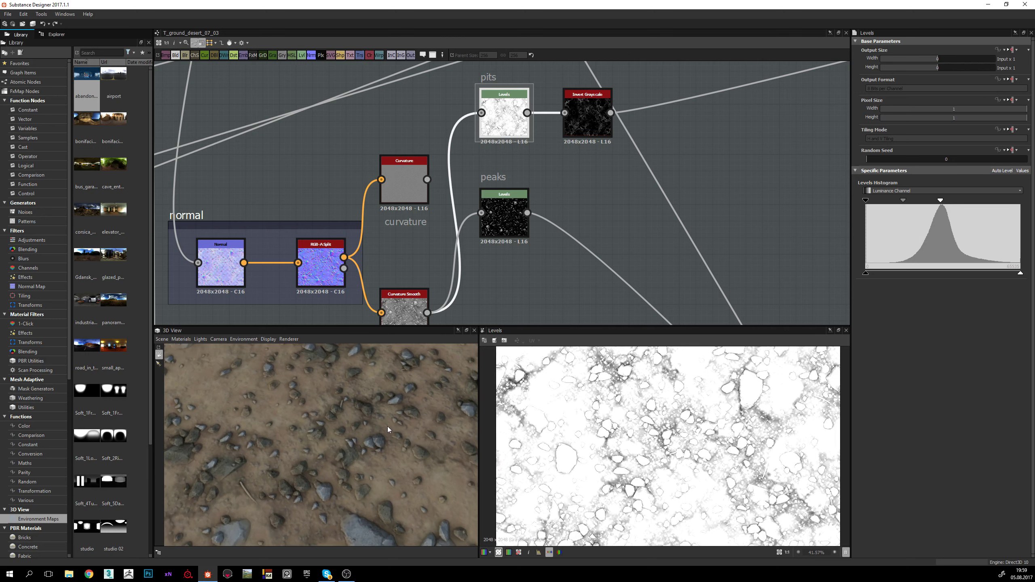
{"action": "left_click_drag", "start_coordinate": [377, 436], "coordinate": [366, 436]}
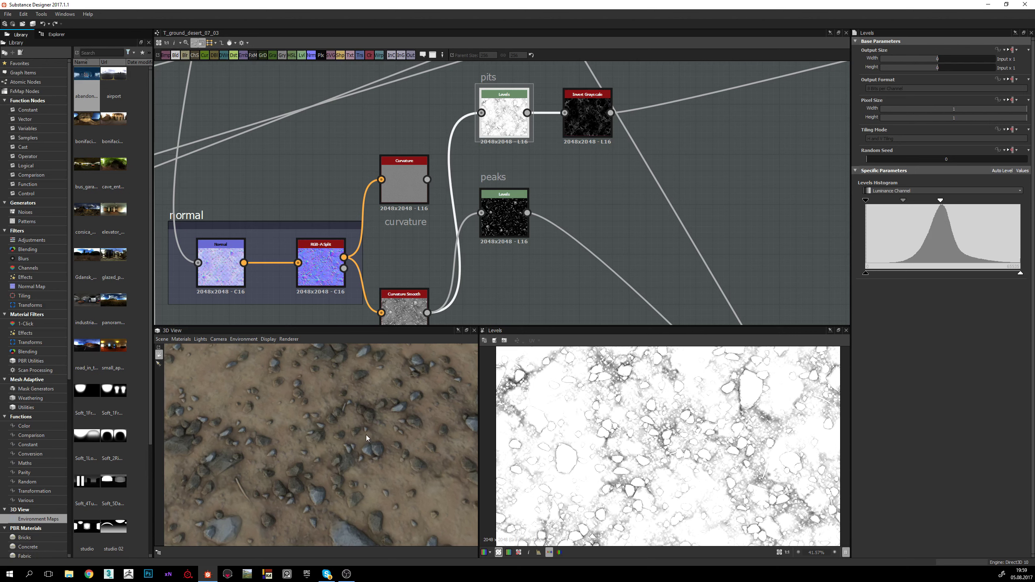
{"action": "middle_click_drag", "start_coordinate": [603, 211], "coordinate": [560, 214]}
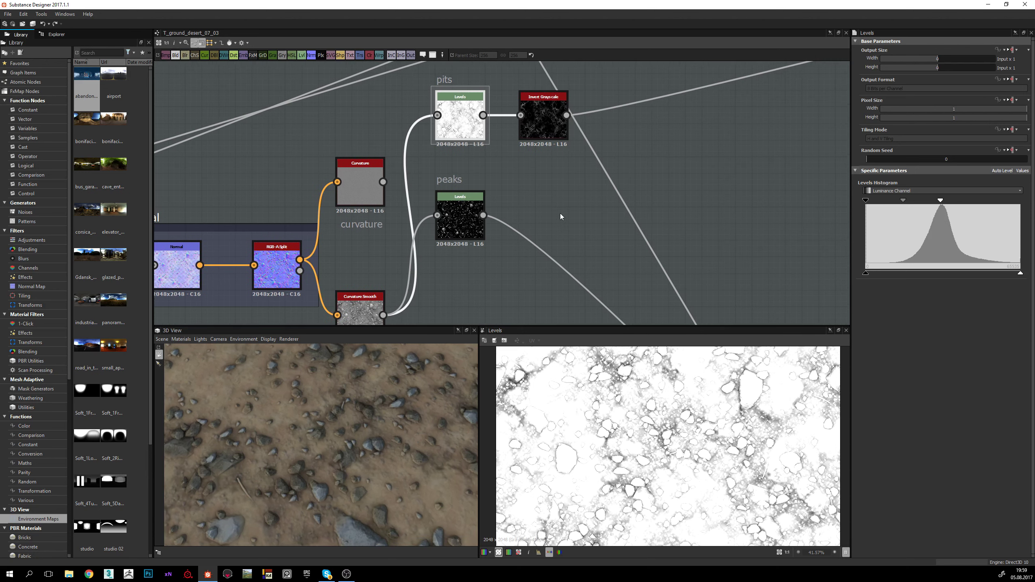
Step: Preview the Invert Grayscale, peaks Levels and pits Levels outputs in turn
{"action": "double_click", "coordinate": [555, 117]}
{"action": "scroll", "coordinate": [621, 434], "scroll_direction": "up", "scroll_amount": 2}
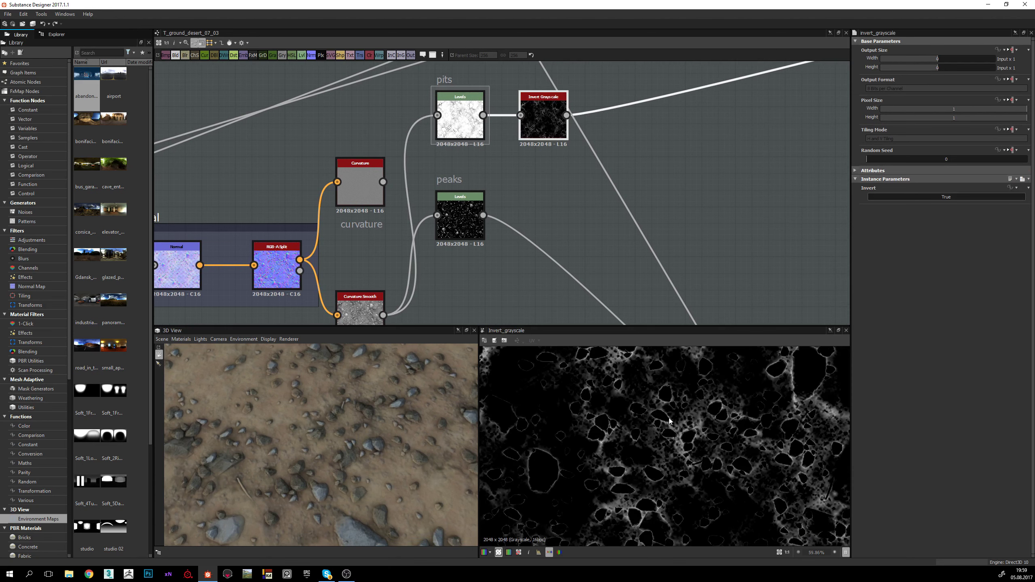
{"action": "scroll", "coordinate": [692, 437], "scroll_direction": "up", "scroll_amount": 1}
{"action": "middle_click_drag", "start_coordinate": [460, 219], "coordinate": [472, 167]}
{"action": "double_click", "coordinate": [475, 164]}
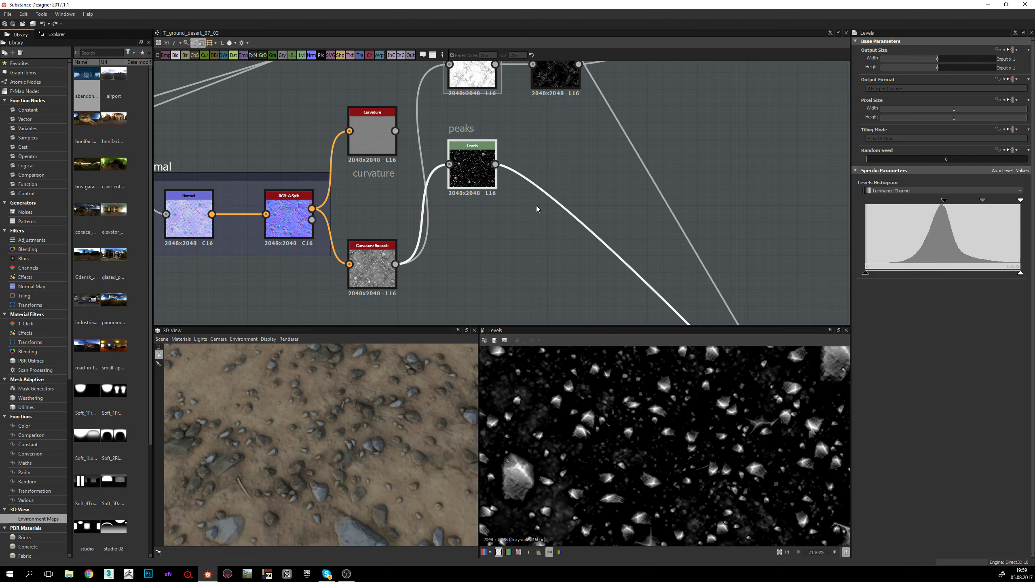
{"action": "middle_click_drag", "start_coordinate": [538, 206], "coordinate": [542, 252]}
{"action": "double_click", "coordinate": [482, 117]}
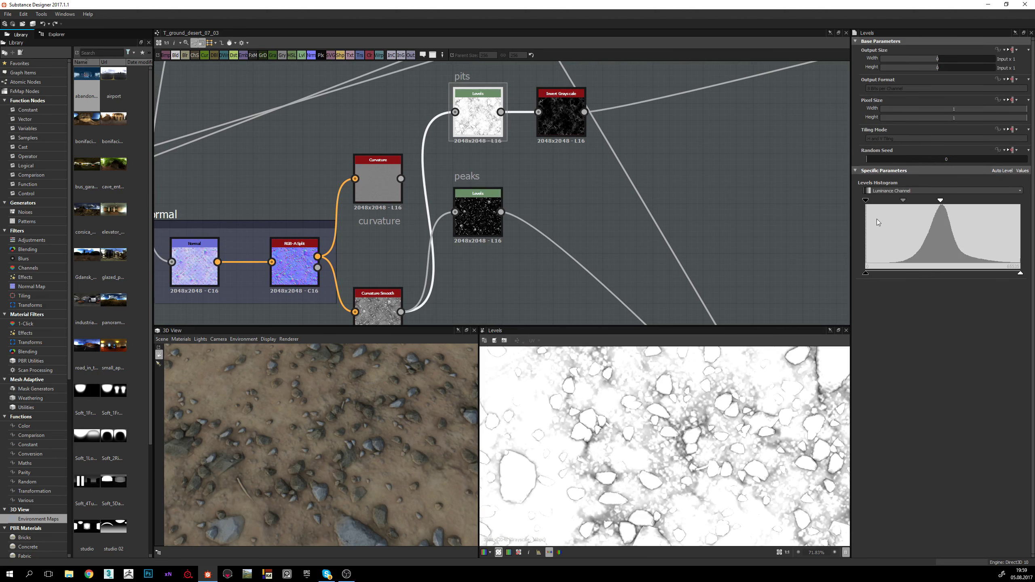
Step: Compare the peaks Levels map against the Curvature Smooth map
{"action": "middle_click_drag", "start_coordinate": [554, 156], "coordinate": [530, 152]}
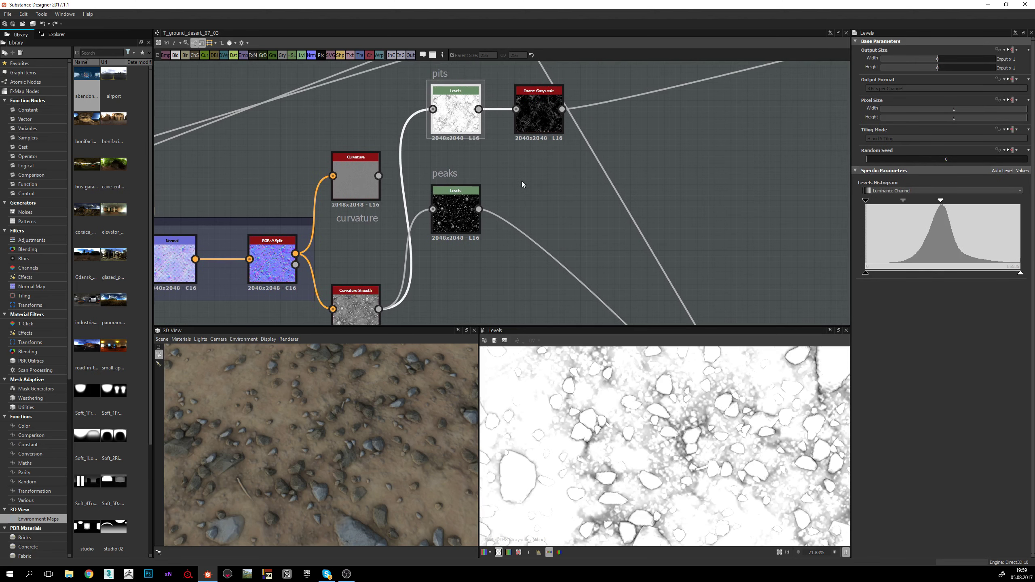
{"action": "left_click", "coordinate": [464, 212]}
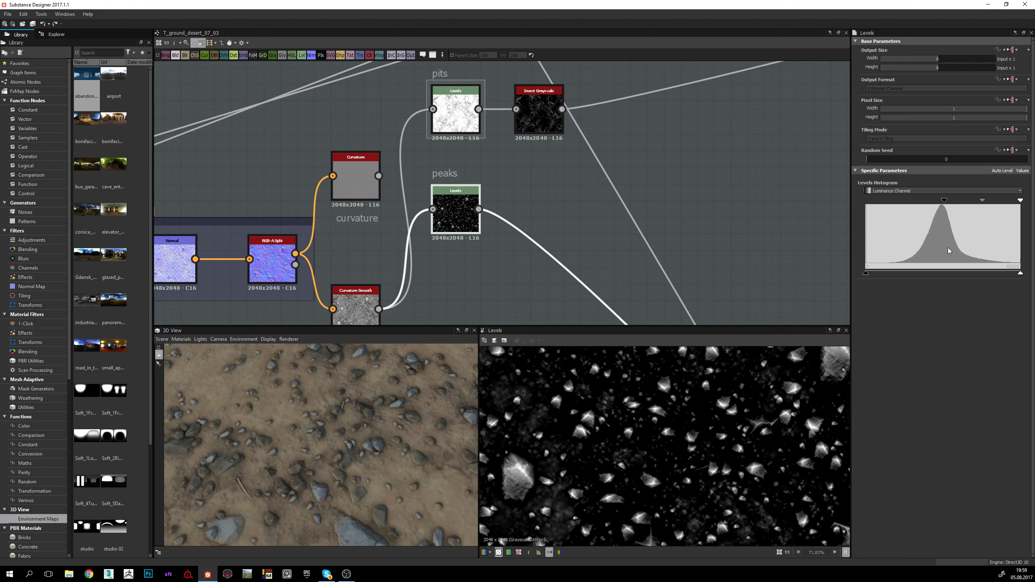
{"action": "middle_click_drag", "start_coordinate": [649, 400], "coordinate": [648, 405]}
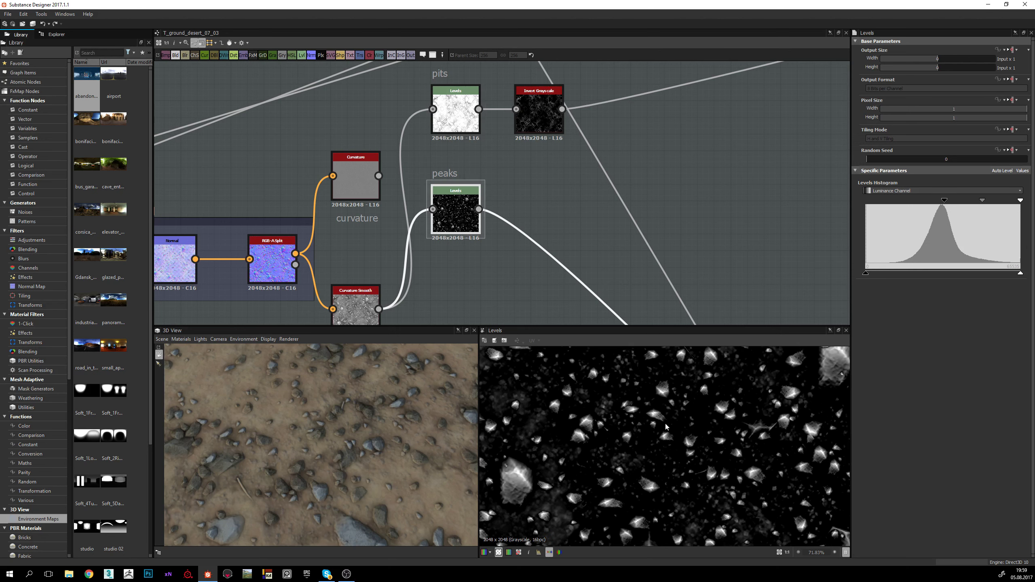
{"action": "double_click", "coordinate": [355, 307]}
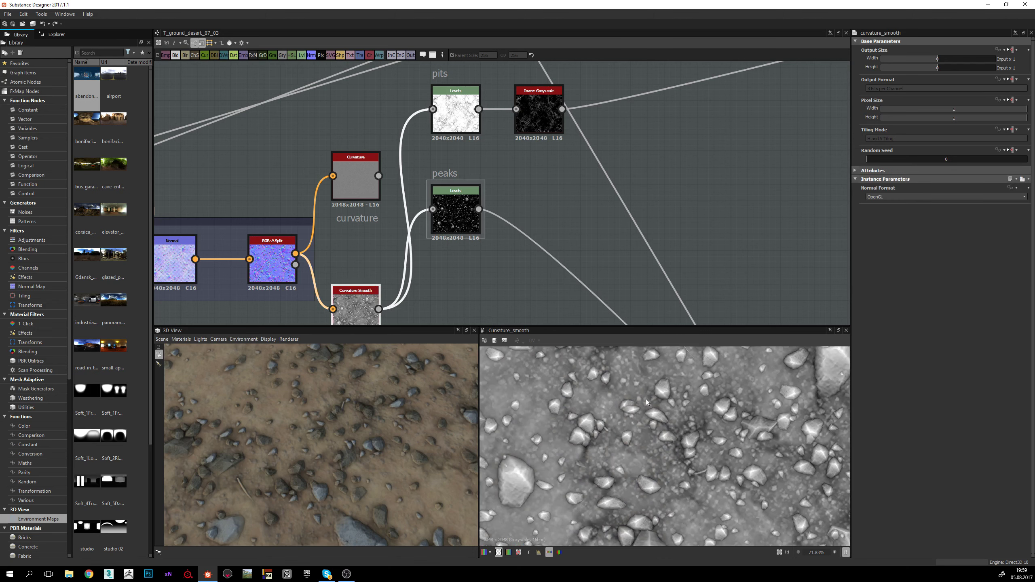
{"action": "scroll", "coordinate": [670, 398], "scroll_direction": "up", "scroll_amount": 5}
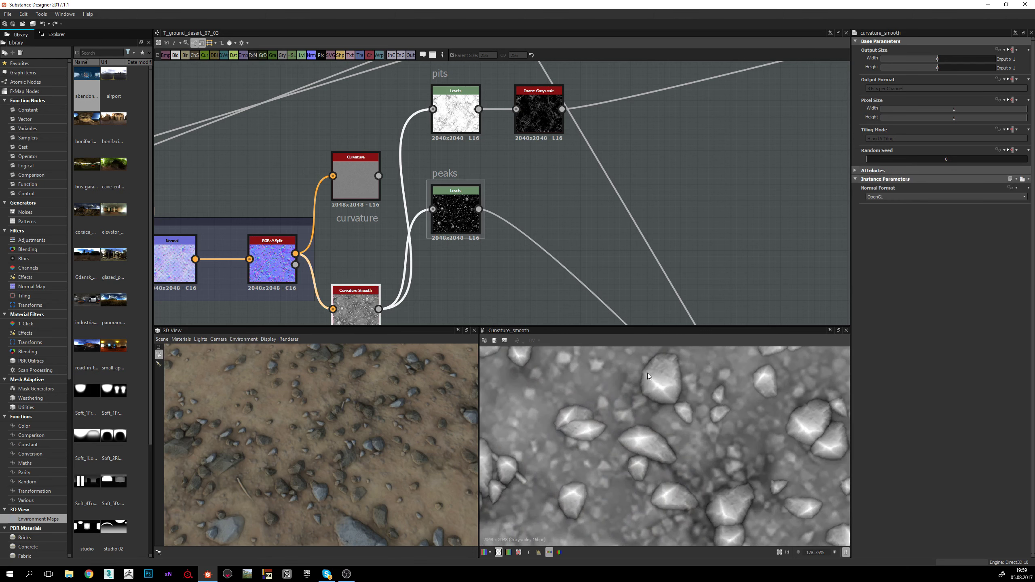
{"action": "double_click", "coordinate": [464, 222]}
Step: Follow the peaks wire across the normal and curvature group to its Blend nodes
{"action": "scroll", "coordinate": [538, 239], "scroll_direction": "down", "scroll_amount": 2}
{"action": "middle_click_drag", "start_coordinate": [516, 230], "coordinate": [476, 212]}
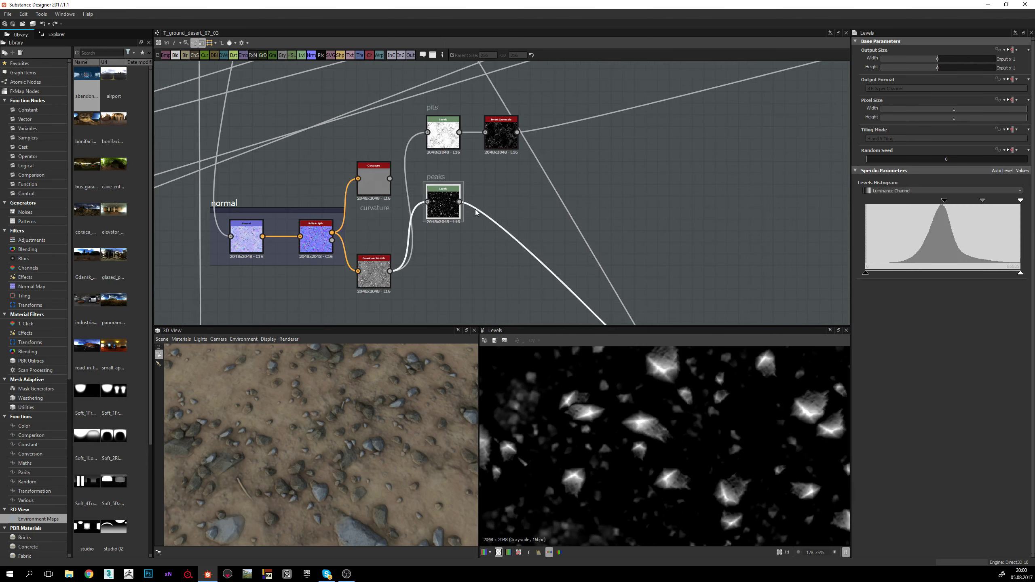
{"action": "middle_click_drag", "start_coordinate": [561, 235], "coordinate": [497, 167]}
{"action": "scroll", "coordinate": [497, 167], "scroll_direction": "down", "scroll_amount": 3}
{"action": "scroll", "coordinate": [420, 157], "scroll_direction": "up", "scroll_amount": 2}
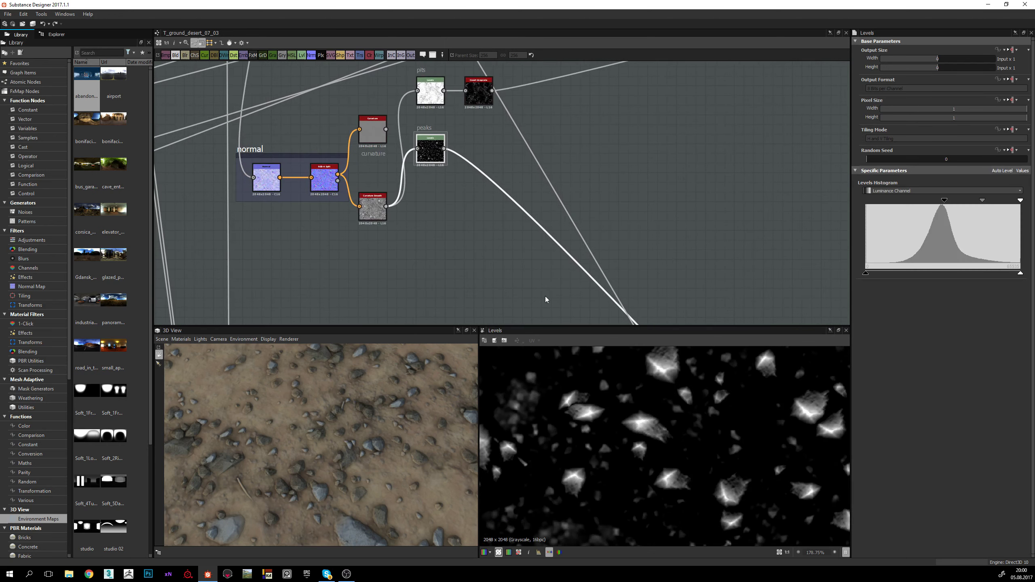
{"action": "scroll", "coordinate": [693, 449], "scroll_direction": "down", "scroll_amount": 9}
{"action": "middle_click_drag", "start_coordinate": [538, 220], "coordinate": [432, 135]}
{"action": "scroll", "coordinate": [432, 135], "scroll_direction": "down", "scroll_amount": 3}
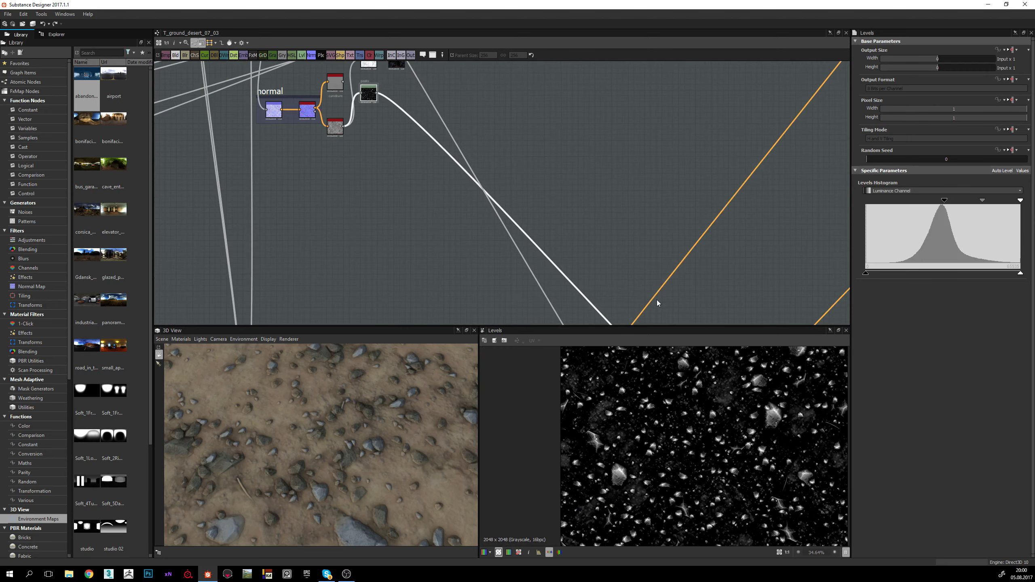
{"action": "middle_click_drag", "start_coordinate": [656, 303], "coordinate": [476, 112]}
{"action": "middle_click_drag", "start_coordinate": [522, 180], "coordinate": [453, 91]}
{"action": "scroll", "coordinate": [498, 190], "scroll_direction": "up", "scroll_amount": 3}
Step: Preview the Subtract Blend at opacity 0.18 and move across the rock texture
{"action": "double_click", "coordinate": [534, 187]}
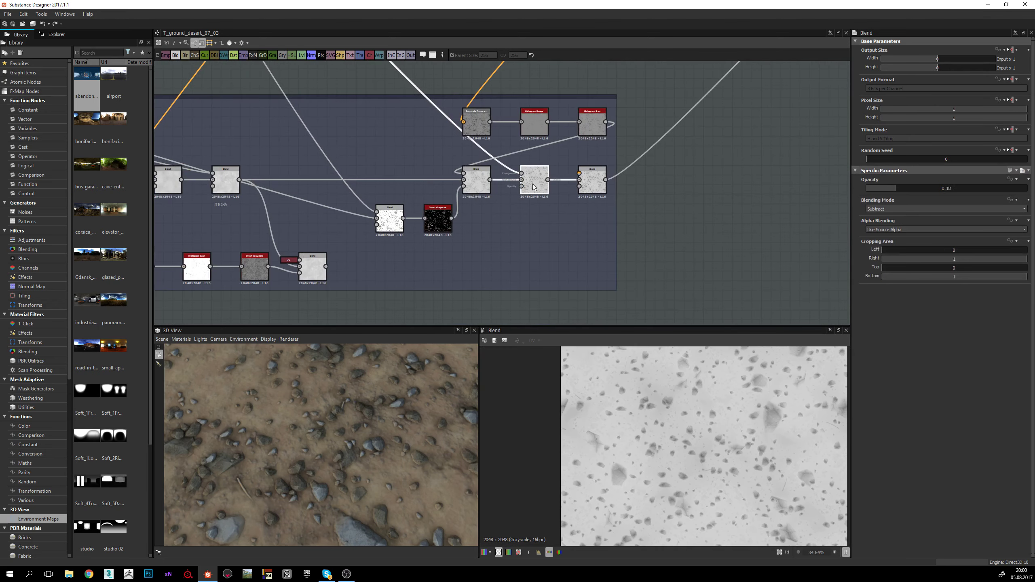
{"action": "scroll", "coordinate": [685, 422], "scroll_direction": "up", "scroll_amount": 5}
{"action": "scroll", "coordinate": [650, 399], "scroll_direction": "up", "scroll_amount": 2}
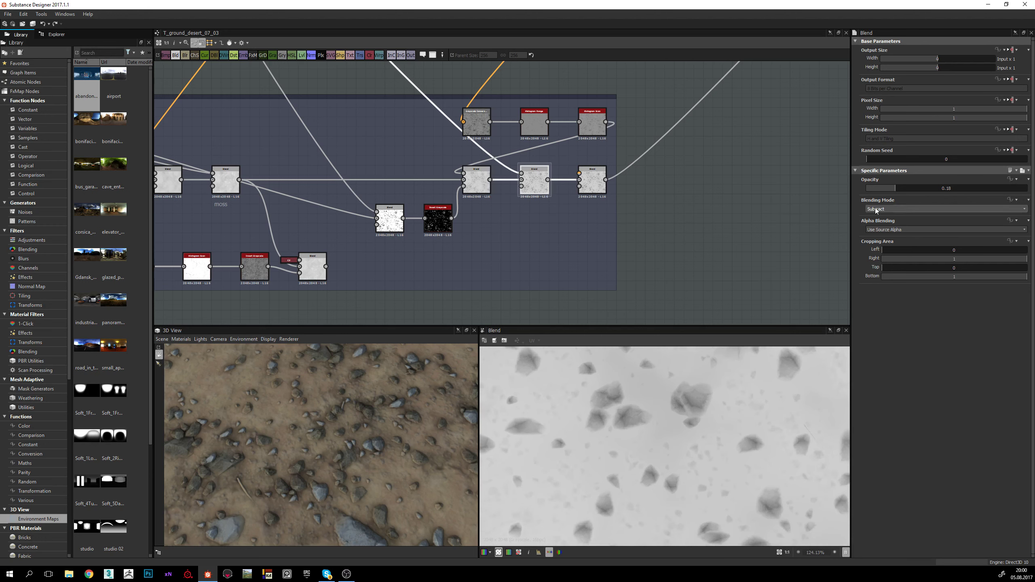
{"action": "middle_click_drag", "start_coordinate": [695, 414], "coordinate": [637, 419]}
{"action": "scroll", "coordinate": [629, 407], "scroll_direction": "up", "scroll_amount": 3}
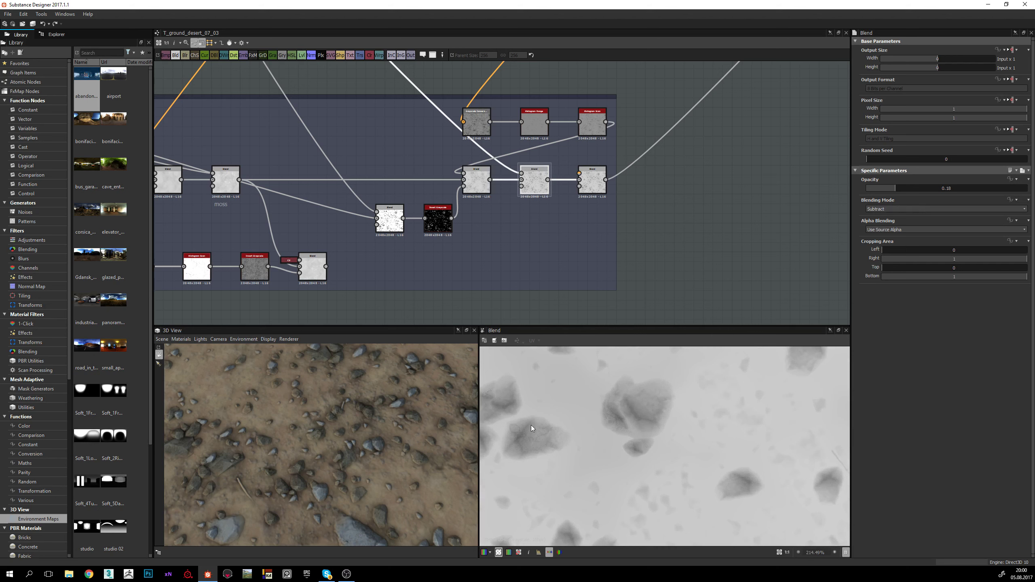
{"action": "scroll", "coordinate": [648, 434], "scroll_direction": "down", "scroll_amount": 6}
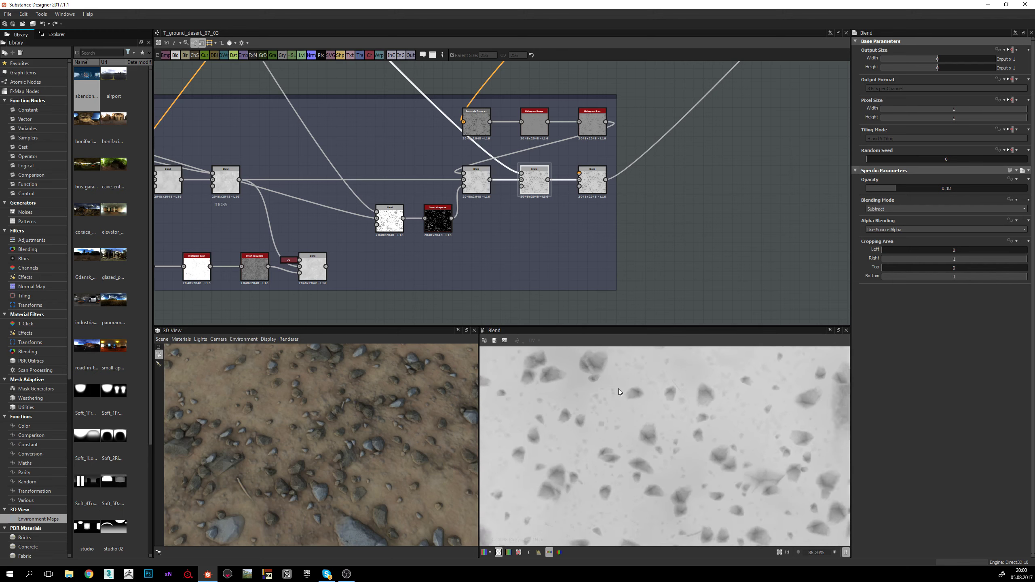
{"action": "scroll", "coordinate": [664, 416], "scroll_direction": "down", "scroll_amount": 2}
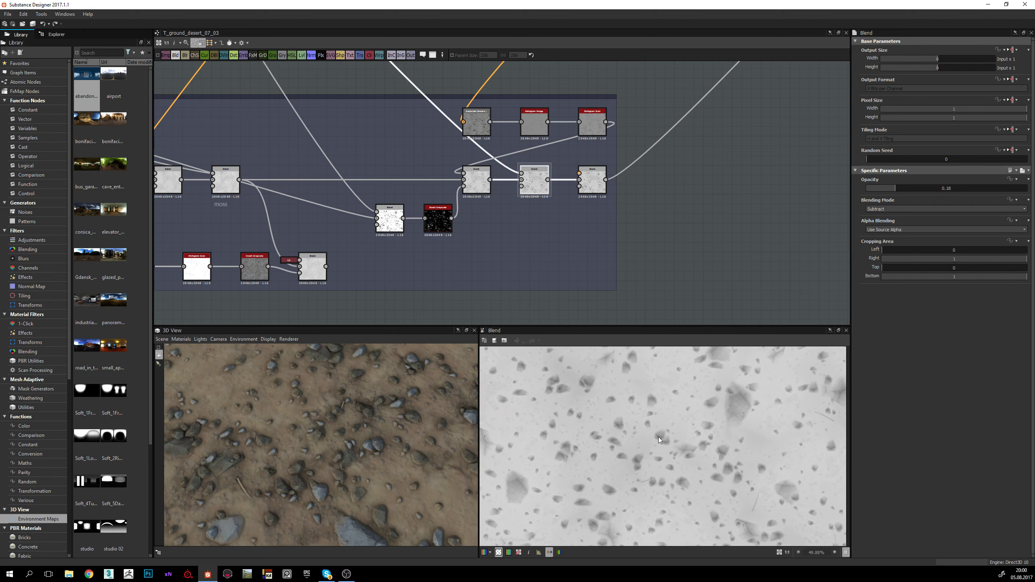
{"action": "middle_click_drag", "start_coordinate": [734, 405], "coordinate": [624, 425]}
Step: Zoom into the Subtract Blend preview to inspect the rock edges
{"action": "scroll", "coordinate": [611, 414], "scroll_direction": "up", "scroll_amount": 2}
{"action": "scroll", "coordinate": [690, 402], "scroll_direction": "up", "scroll_amount": 1}
{"action": "scroll", "coordinate": [690, 402], "scroll_direction": "down", "scroll_amount": 1}
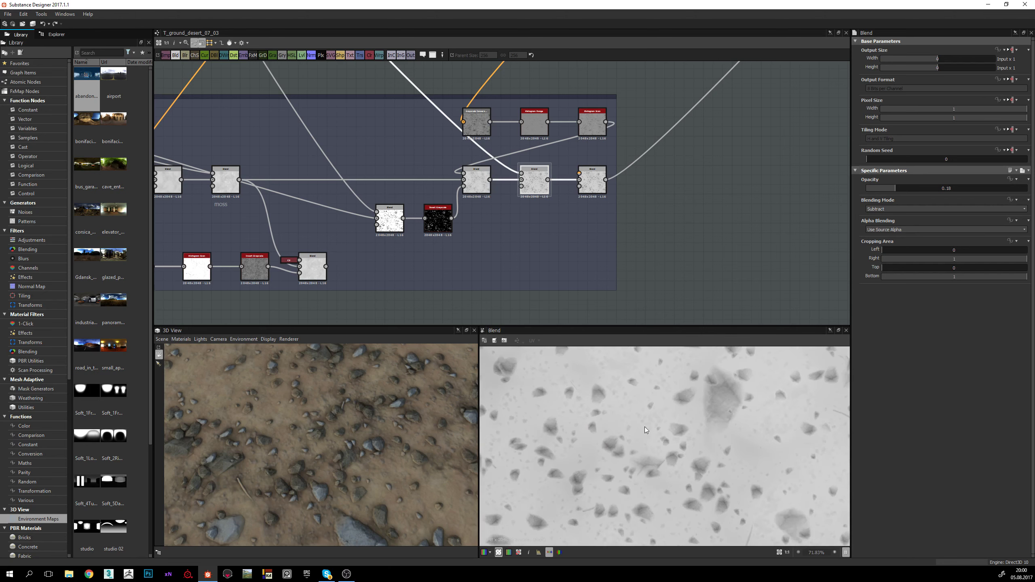
{"action": "scroll", "coordinate": [612, 450], "scroll_direction": "up", "scroll_amount": 1}
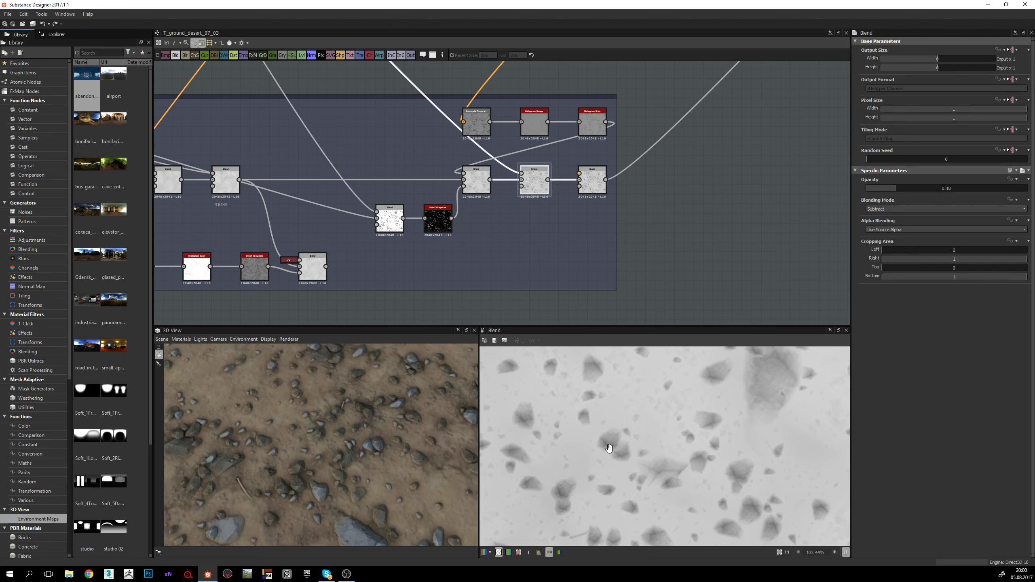
{"action": "middle_click_drag", "start_coordinate": [613, 453], "coordinate": [603, 399]}
{"action": "scroll", "coordinate": [650, 421], "scroll_direction": "up", "scroll_amount": 2}
{"action": "middle_click_drag", "start_coordinate": [652, 425], "coordinate": [621, 413]}
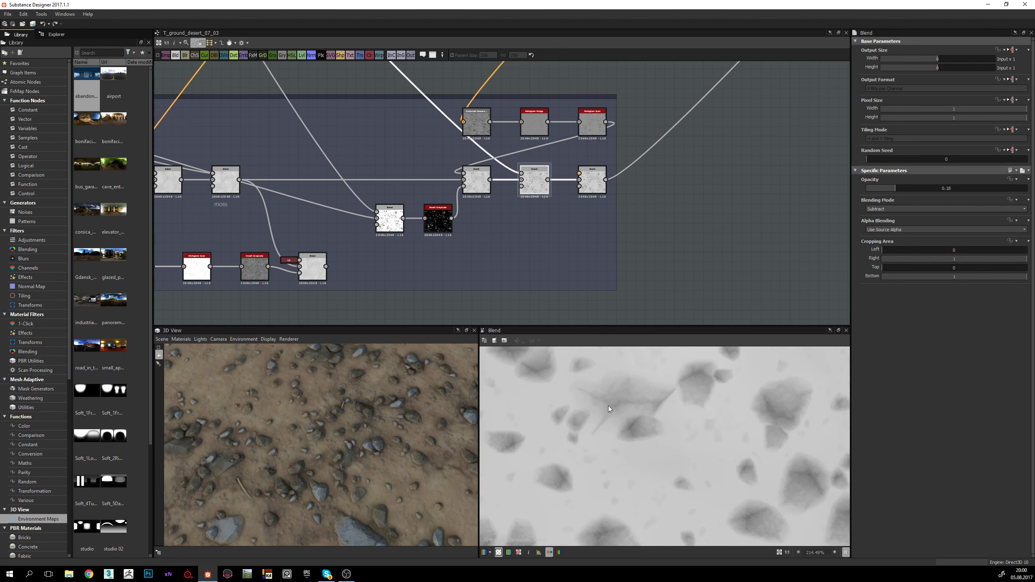
{"action": "scroll", "coordinate": [608, 406], "scroll_direction": "down", "scroll_amount": 5}
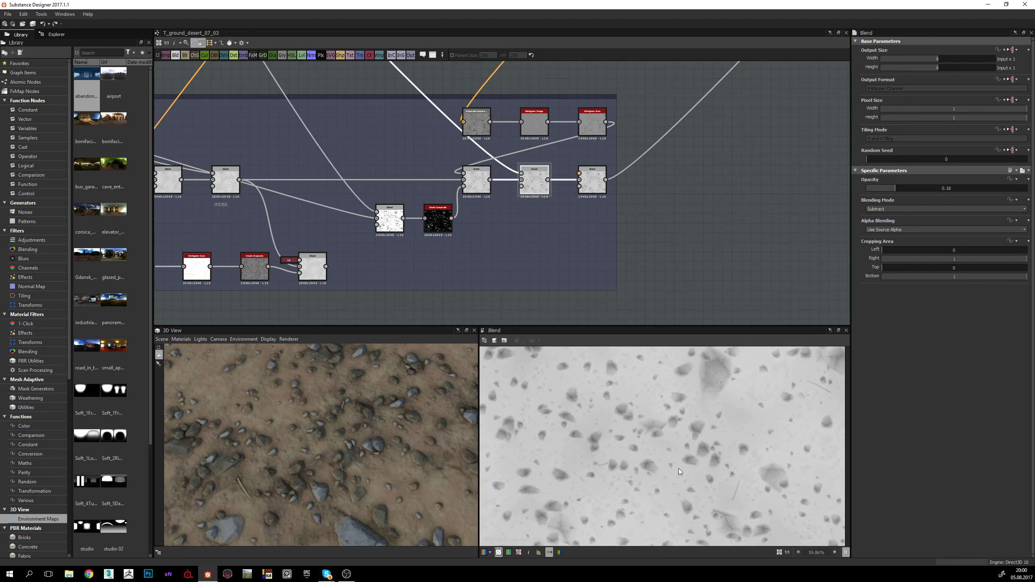
Step: Select the last Blend node, showing Add (Linear Dodge) at 0.07 opacity
{"action": "scroll", "coordinate": [698, 460], "scroll_direction": "up", "scroll_amount": 4}
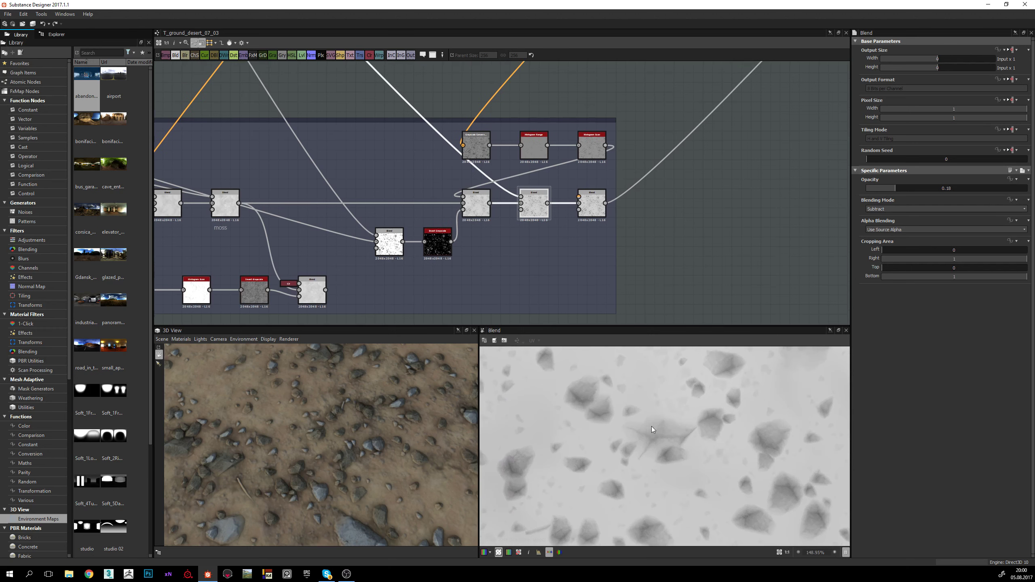
{"action": "scroll", "coordinate": [656, 443], "scroll_direction": "up", "scroll_amount": 2}
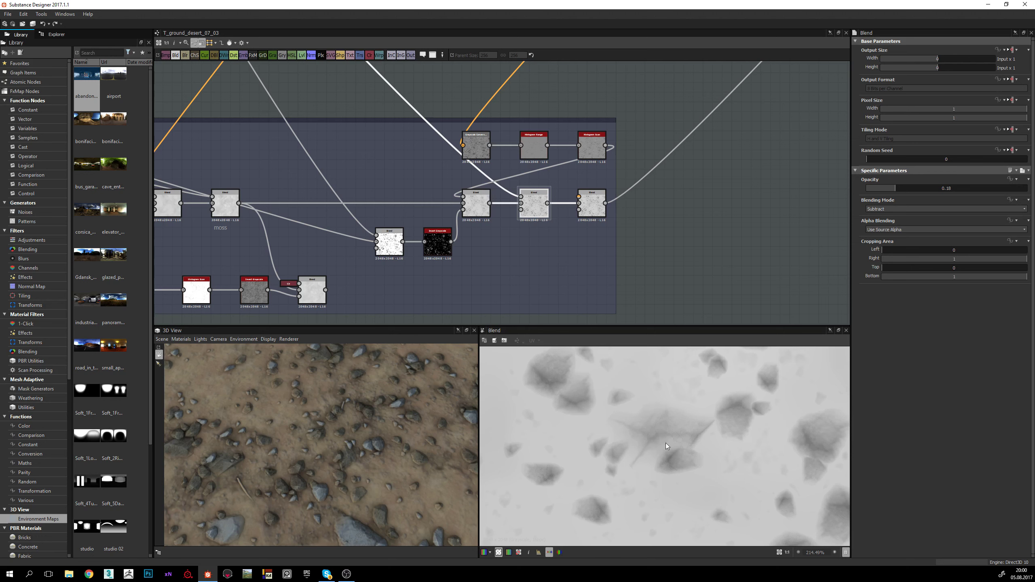
{"action": "middle_click_drag", "start_coordinate": [561, 222], "coordinate": [548, 224]}
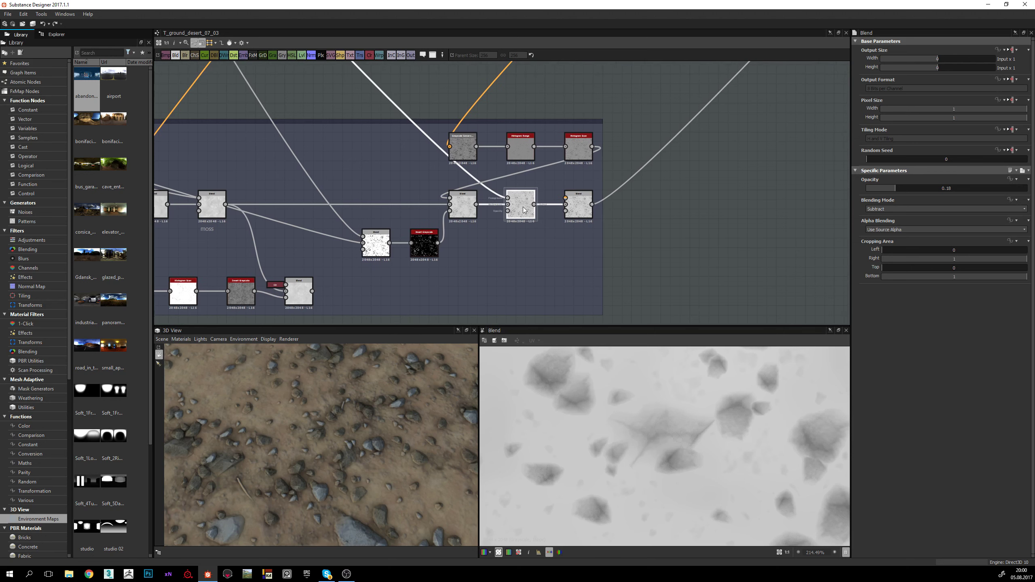
{"action": "left_click", "coordinate": [577, 202]}
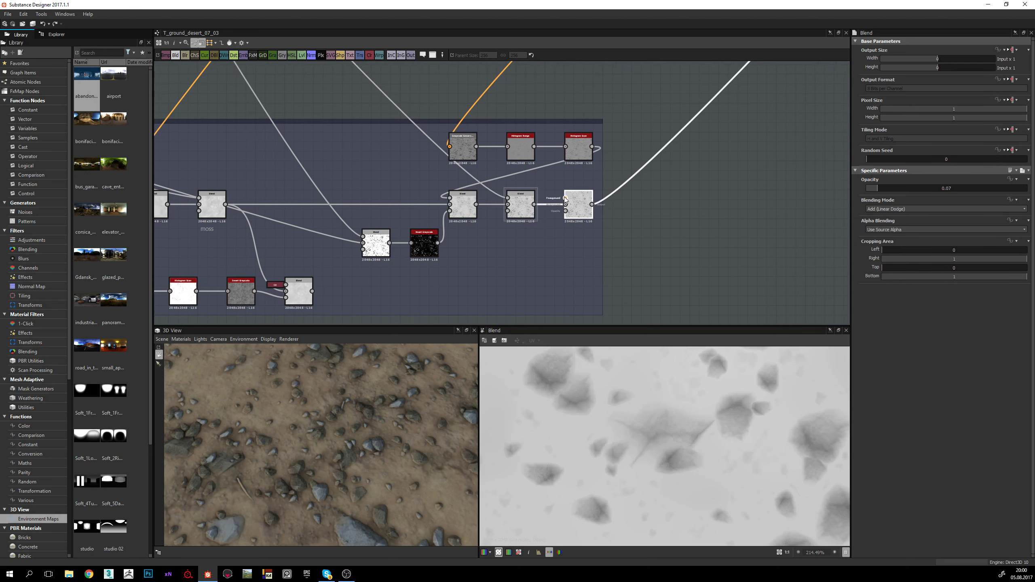
Step: Zoom out and pan the graph from the rough-frame Blends to the albedo and color_stone frames
{"action": "scroll", "coordinate": [577, 202], "scroll_direction": "up", "scroll_amount": 3}
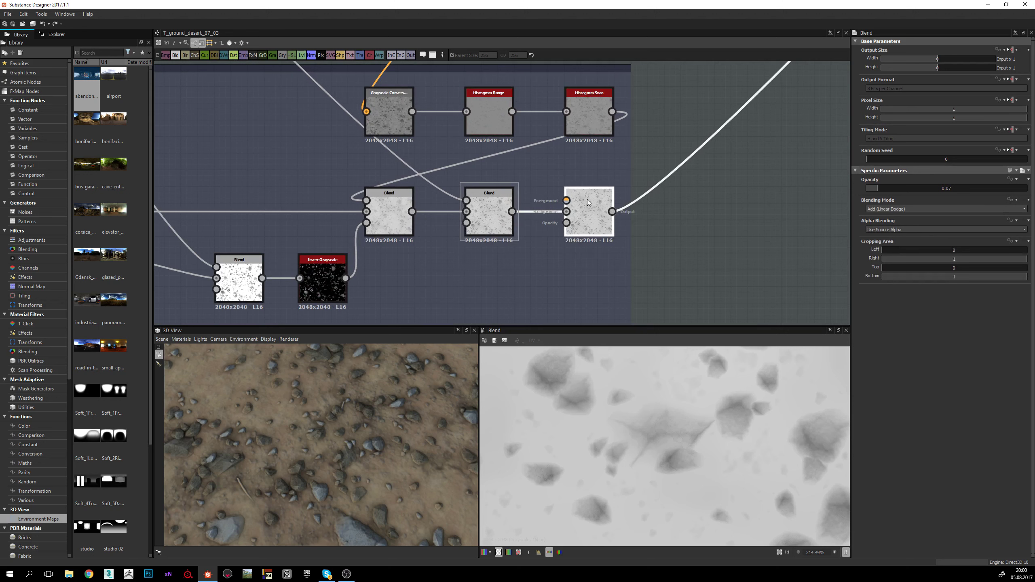
{"action": "scroll", "coordinate": [570, 199], "scroll_direction": "up", "scroll_amount": 2}
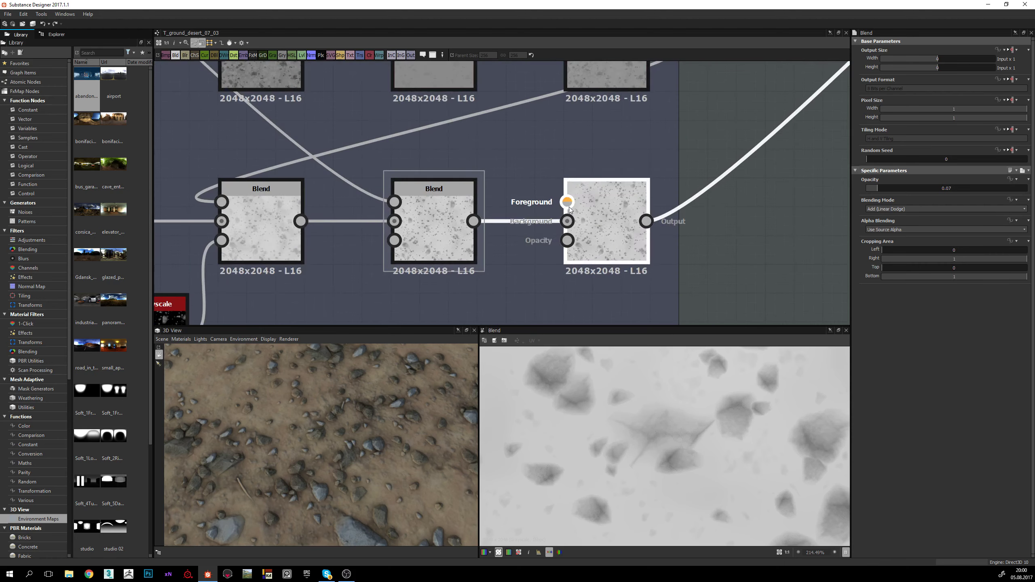
{"action": "scroll", "coordinate": [586, 210], "scroll_direction": "down", "scroll_amount": 1}
{"action": "scroll", "coordinate": [587, 212], "scroll_direction": "down", "scroll_amount": 2}
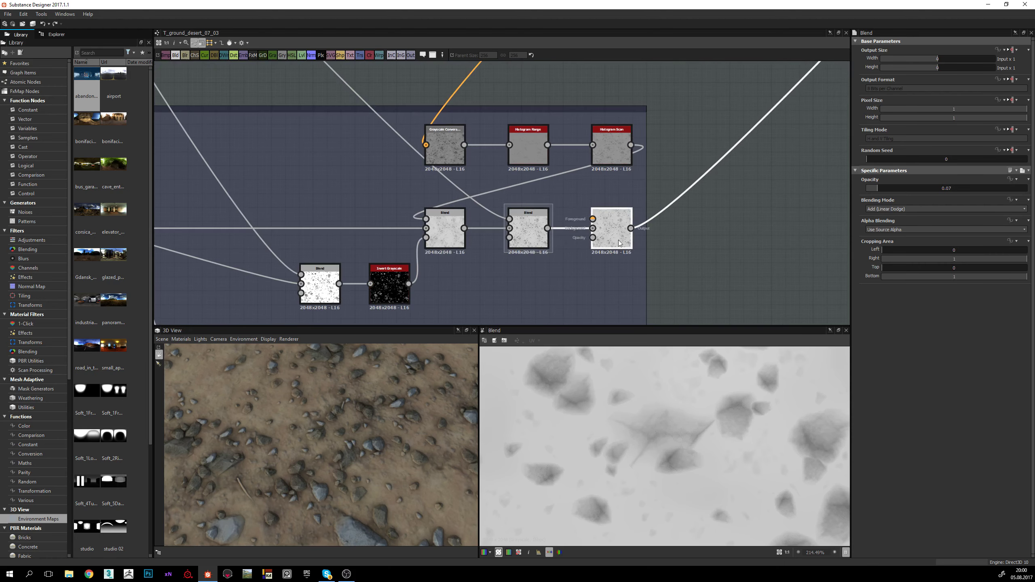
{"action": "scroll", "coordinate": [646, 227], "scroll_direction": "down", "scroll_amount": 1}
{"action": "scroll", "coordinate": [608, 224], "scroll_direction": "up", "scroll_amount": 4}
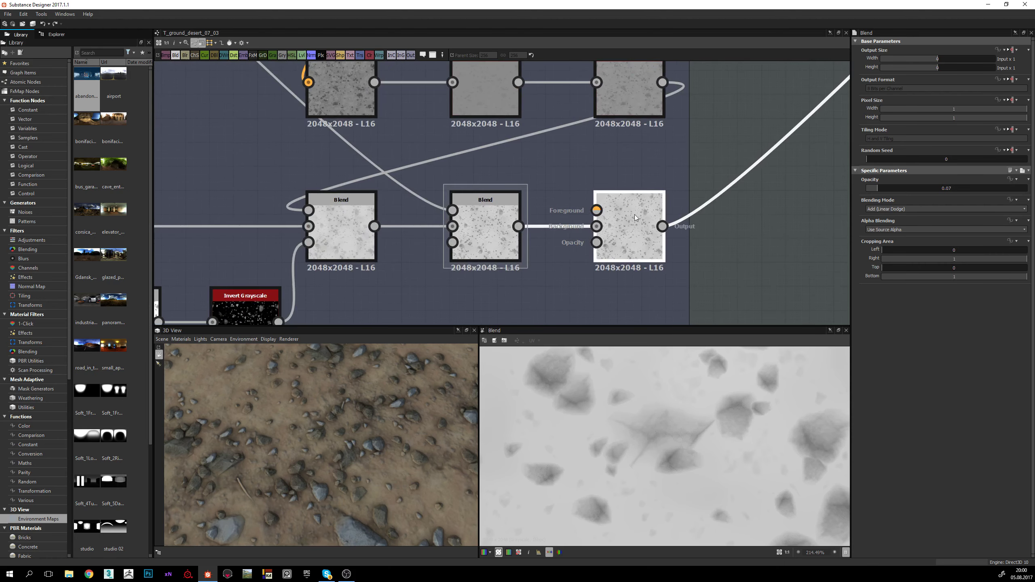
{"action": "scroll", "coordinate": [620, 287], "scroll_direction": "down", "scroll_amount": 2}
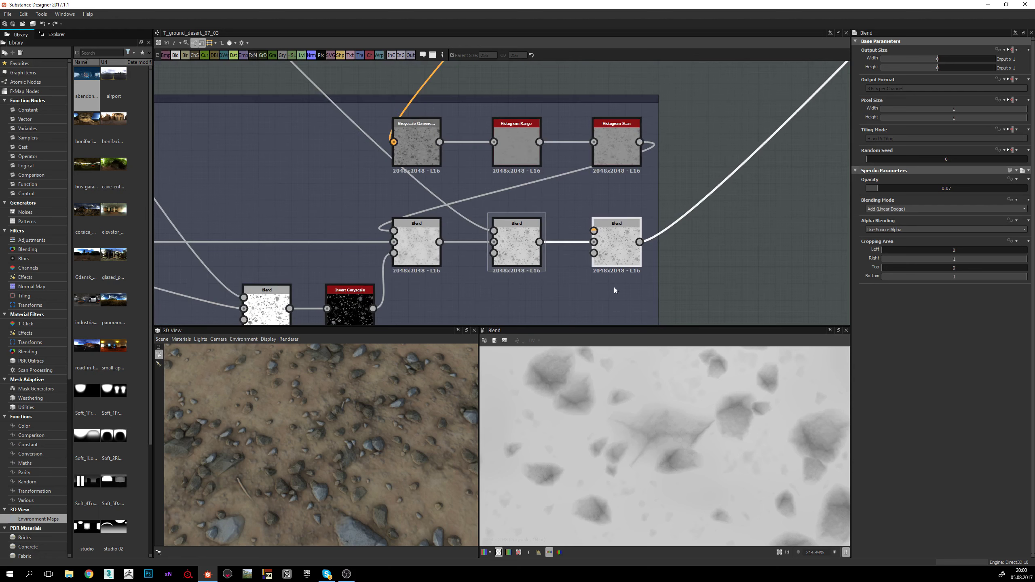
{"action": "scroll", "coordinate": [614, 286], "scroll_direction": "down", "scroll_amount": 4}
{"action": "scroll", "coordinate": [661, 424], "scroll_direction": "down", "scroll_amount": 5}
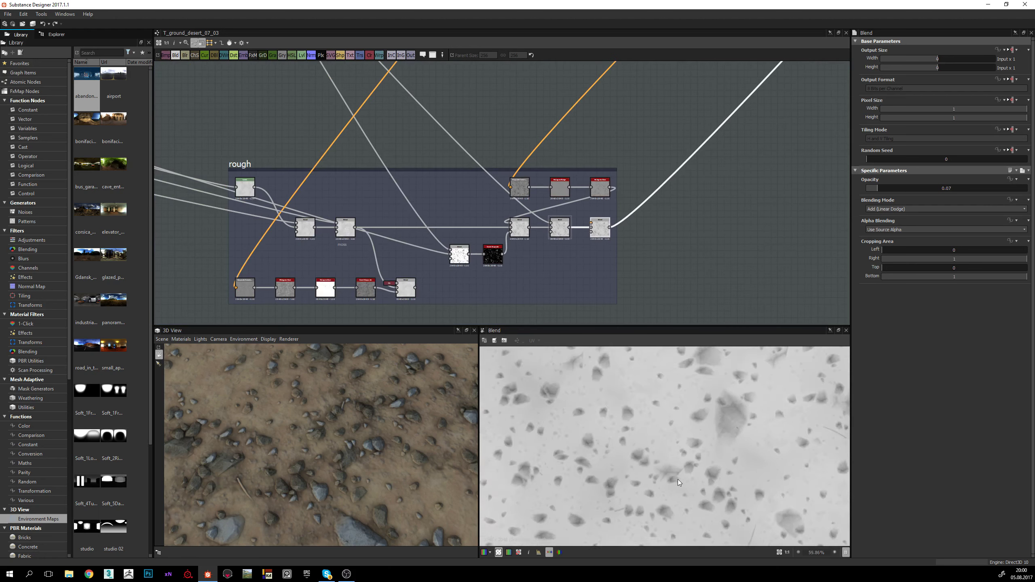
{"action": "scroll", "coordinate": [668, 480], "scroll_direction": "down", "scroll_amount": 5}
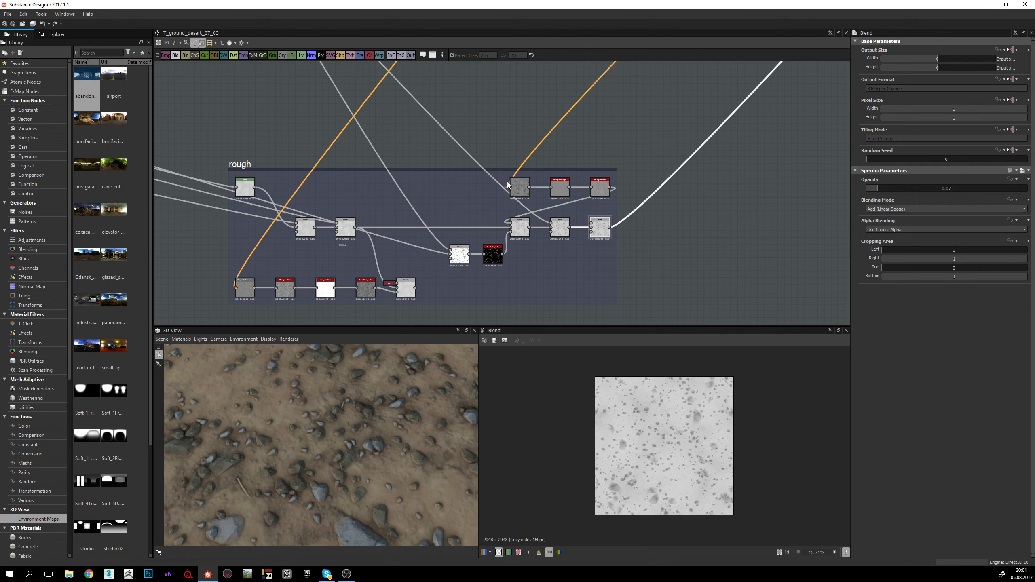
{"action": "scroll", "coordinate": [509, 185], "scroll_direction": "down", "scroll_amount": 2}
{"action": "middle_click_drag", "start_coordinate": [514, 183], "coordinate": [445, 316]}
{"action": "middle_click_drag", "start_coordinate": [586, 220], "coordinate": [503, 254]}
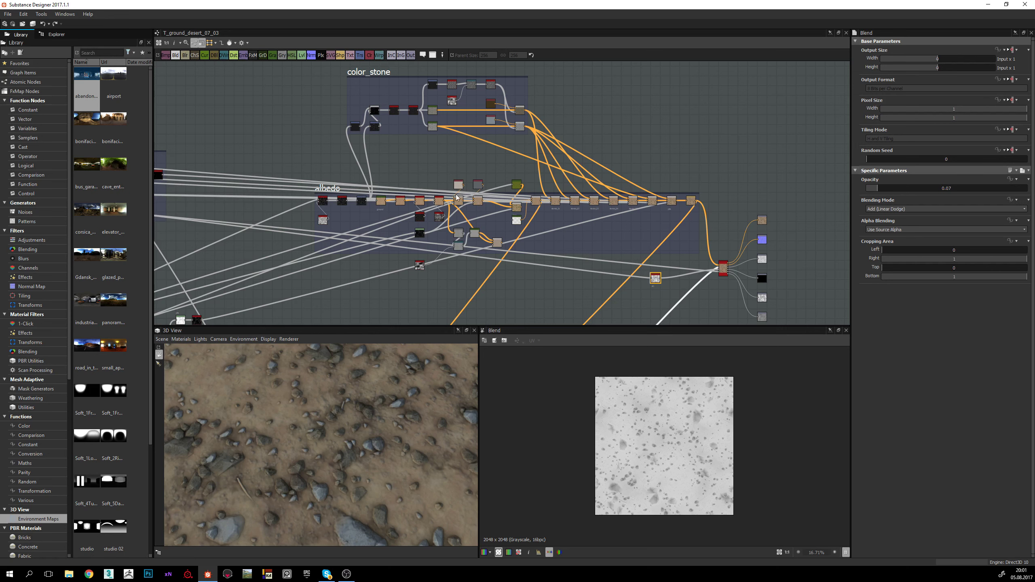
Step: Preview the Mosaic Grayscale node at the start of the albedo frame in the 2D view
{"action": "mouse_move", "coordinate": [346, 198]}
{"action": "middle_mouse_down"}
{"action": "mouse_move", "coordinate": [375, 198]}
{"action": "mouse_move", "coordinate": [338, 201]}
{"action": "middle_mouse_up"}
{"action": "scroll", "coordinate": [374, 198], "scroll_direction": "up", "scroll_amount": 4}
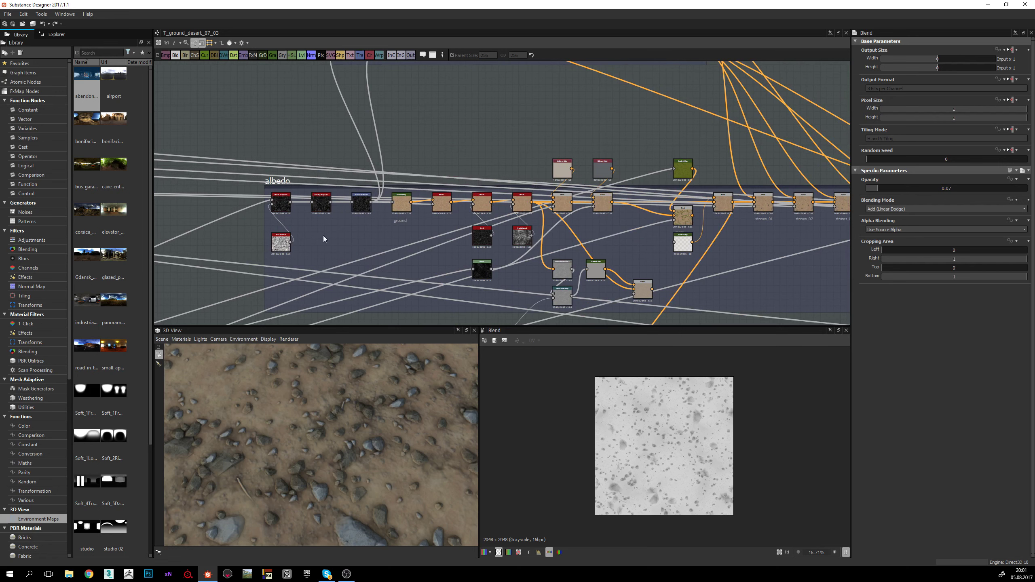
{"action": "middle_click_drag", "start_coordinate": [423, 179], "coordinate": [341, 240]}
{"action": "scroll", "coordinate": [347, 239], "scroll_direction": "down", "scroll_amount": 1}
{"action": "middle_click_drag", "start_coordinate": [392, 206], "coordinate": [396, 280]}
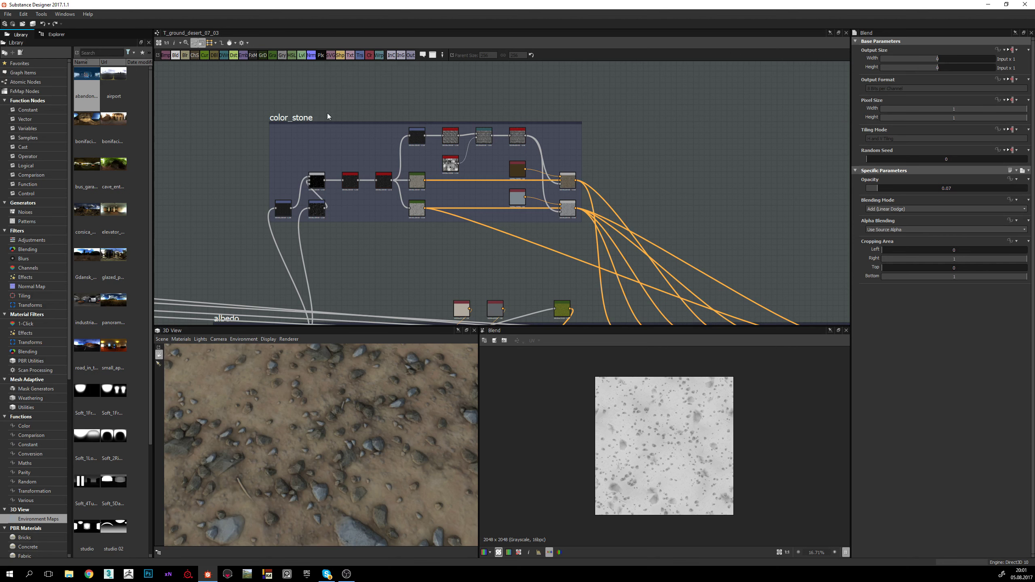
{"action": "middle_click_drag", "start_coordinate": [805, 322], "coordinate": [666, 192]}
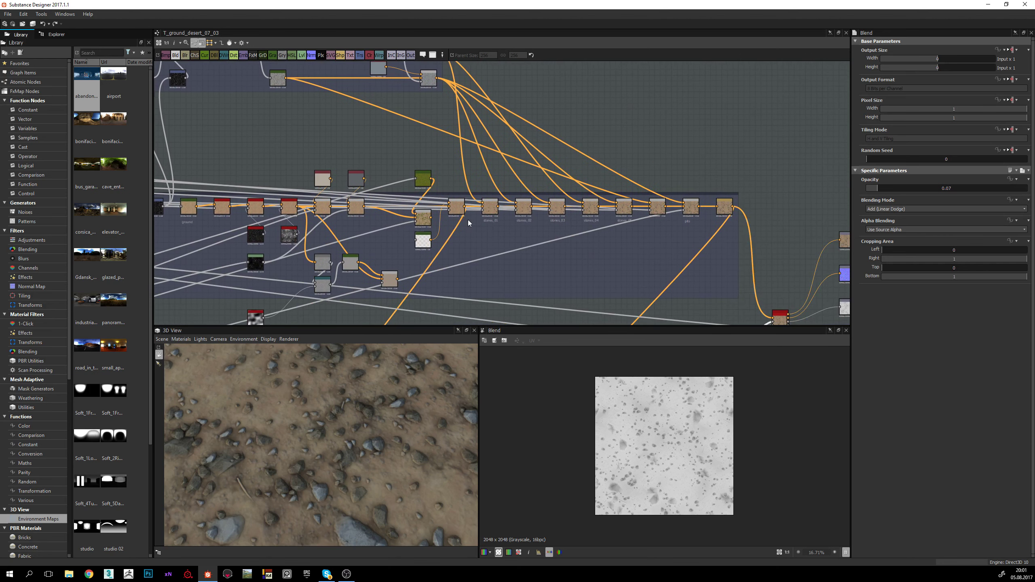
{"action": "middle_click_drag", "start_coordinate": [497, 240], "coordinate": [572, 253]}
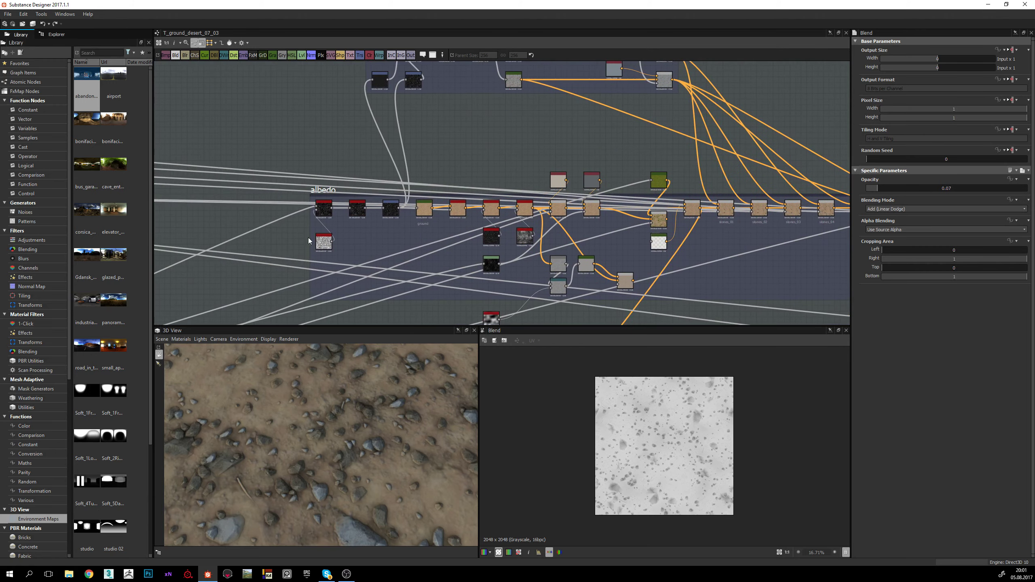
{"action": "scroll", "coordinate": [308, 238], "scroll_direction": "up", "scroll_amount": 5}
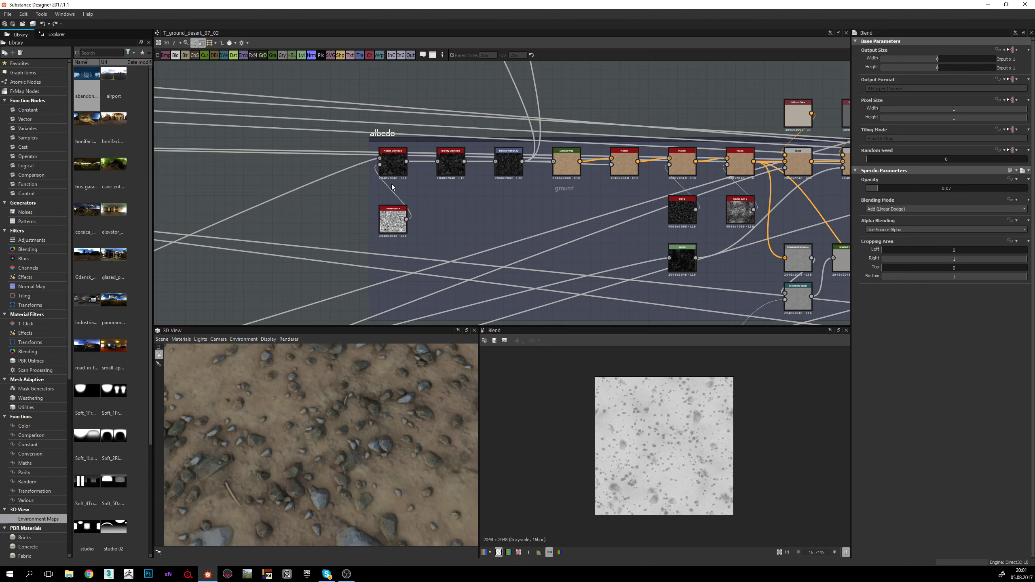
{"action": "double_click", "coordinate": [393, 162]}
Step: Follow the Mosaic Grayscale input link and preview the node feeding it
{"action": "middle_click_drag", "start_coordinate": [362, 224], "coordinate": [674, 138]}
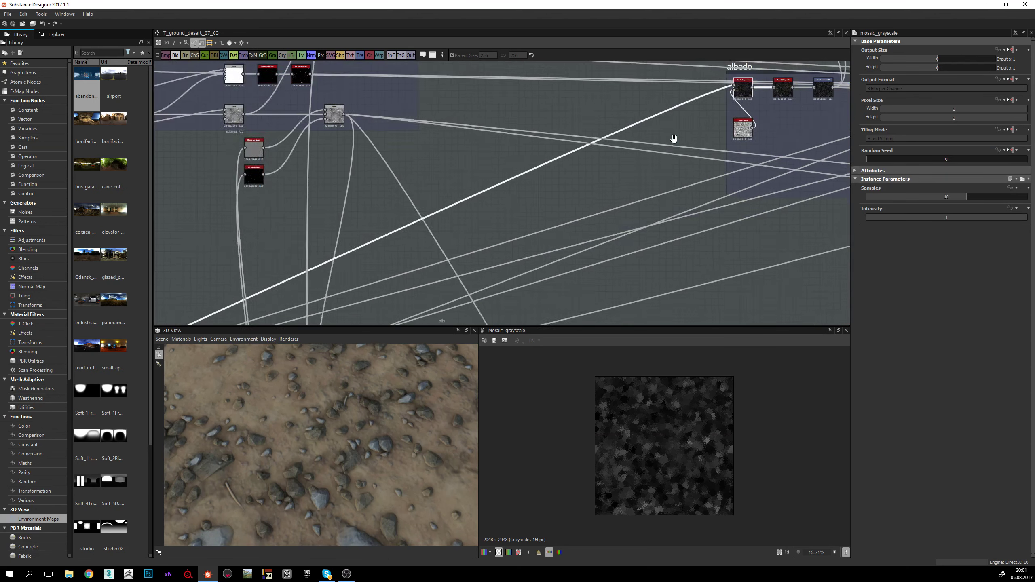
{"action": "scroll", "coordinate": [674, 139], "scroll_direction": "down", "scroll_amount": 3}
{"action": "scroll", "coordinate": [714, 111], "scroll_direction": "up", "scroll_amount": 3}
{"action": "middle_click_drag", "start_coordinate": [713, 109], "coordinate": [673, 131]}
{"action": "scroll", "coordinate": [674, 131], "scroll_direction": "up", "scroll_amount": 5}
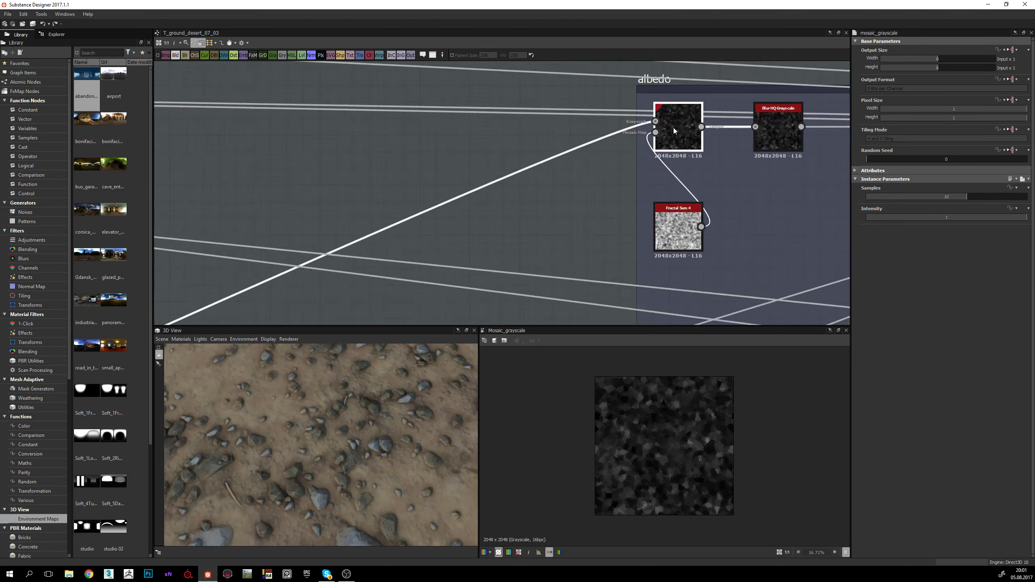
{"action": "scroll", "coordinate": [674, 130], "scroll_direction": "up", "scroll_amount": 1}
{"action": "double_click", "coordinate": [652, 120]}
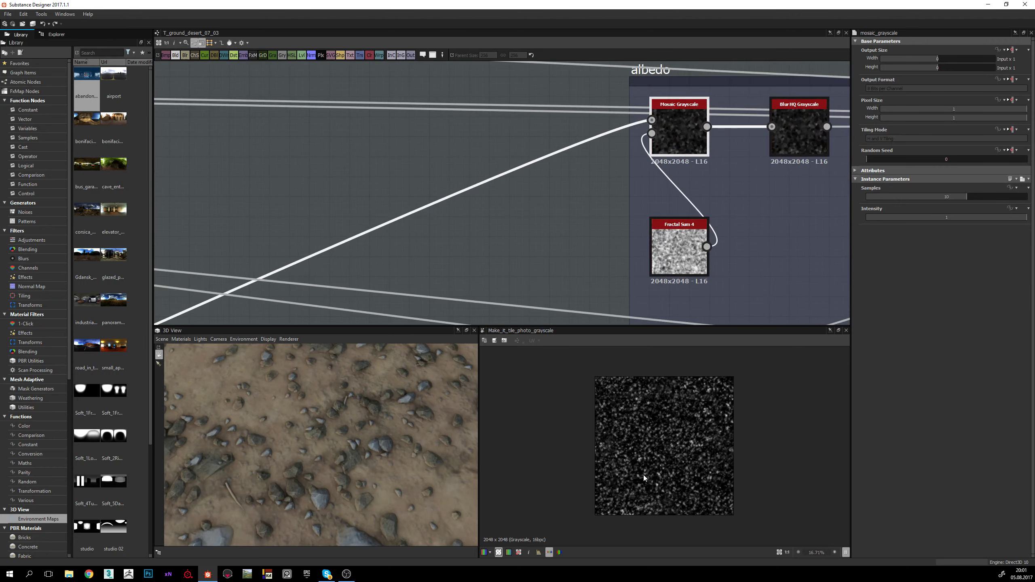
Step: Trace the link back to its source group and select Make It Tile Photo to view its settings
{"action": "scroll", "coordinate": [743, 158], "scroll_direction": "down", "scroll_amount": 4}
{"action": "middle_click_drag", "start_coordinate": [457, 273], "coordinate": [709, 167]}
{"action": "middle_click_drag", "start_coordinate": [529, 245], "coordinate": [765, 115]}
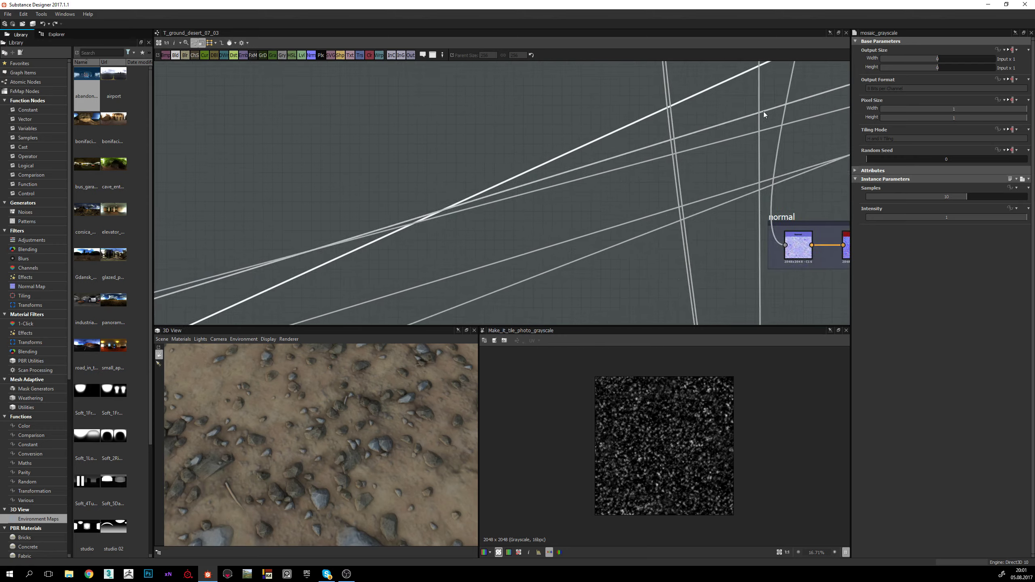
{"action": "scroll", "coordinate": [495, 223], "scroll_direction": "down", "scroll_amount": 5}
{"action": "middle_click_drag", "start_coordinate": [376, 257], "coordinate": [566, 136]}
{"action": "middle_click_drag", "start_coordinate": [308, 251], "coordinate": [398, 219]}
{"action": "scroll", "coordinate": [398, 217], "scroll_direction": "up", "scroll_amount": 3}
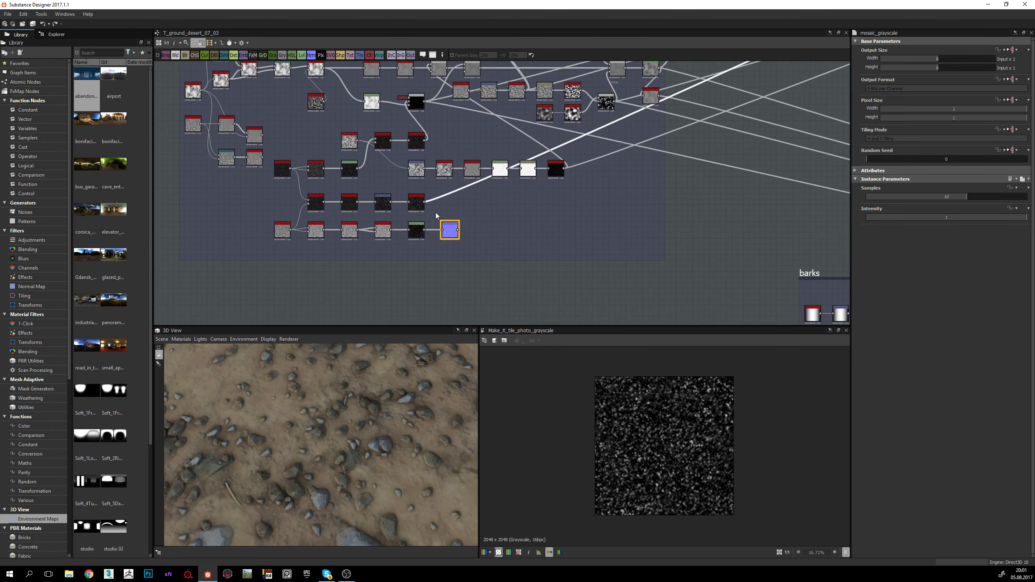
{"action": "scroll", "coordinate": [436, 215], "scroll_direction": "up", "scroll_amount": 2}
{"action": "scroll", "coordinate": [398, 199], "scroll_direction": "up", "scroll_amount": 3}
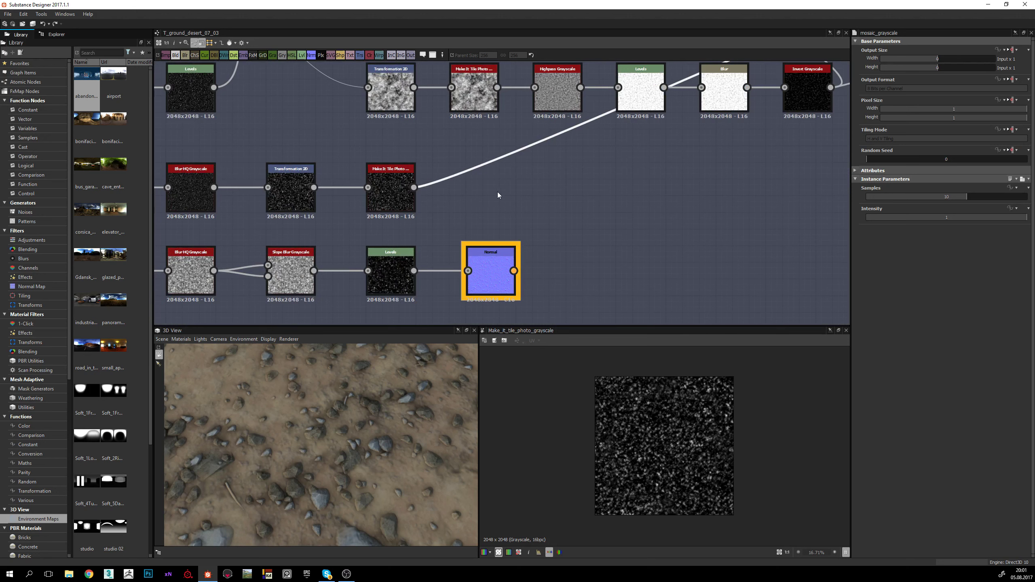
{"action": "middle_click_drag", "start_coordinate": [493, 201], "coordinate": [470, 220]}
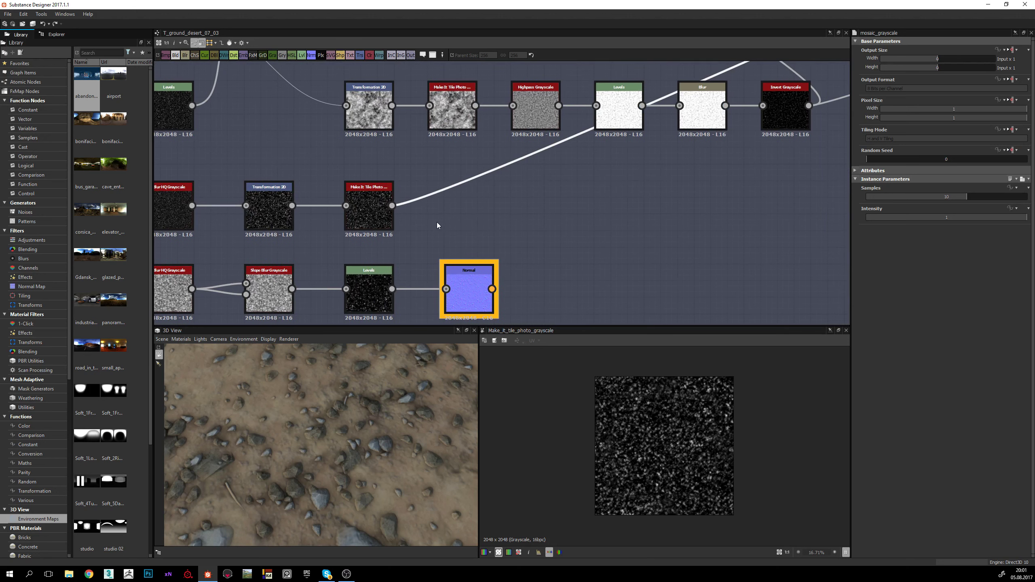
{"action": "left_click", "coordinate": [372, 200]}
Step: Move to the upstream noise sources and preview the Dirt 3 node
{"action": "scroll", "coordinate": [652, 424], "scroll_direction": "up", "scroll_amount": 5}
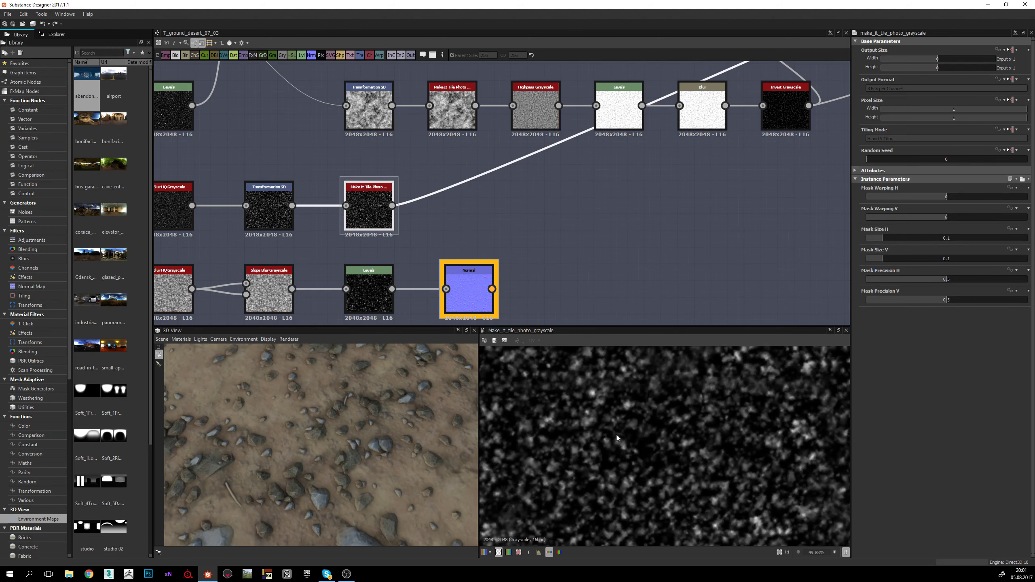
{"action": "scroll", "coordinate": [617, 436], "scroll_direction": "down", "scroll_amount": 2}
{"action": "middle_click_drag", "start_coordinate": [332, 192], "coordinate": [545, 183]}
{"action": "middle_click_drag", "start_coordinate": [313, 201], "coordinate": [403, 223]}
{"action": "middle_click_drag", "start_coordinate": [623, 220], "coordinate": [472, 215]}
{"action": "middle_click_drag", "start_coordinate": [354, 189], "coordinate": [478, 179]}
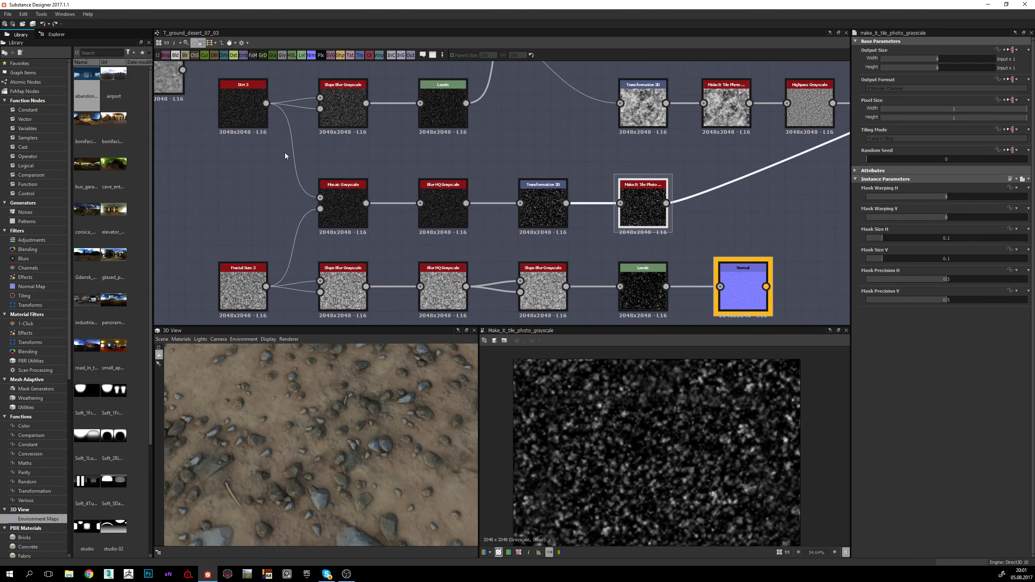
{"action": "double_click", "coordinate": [248, 105]}
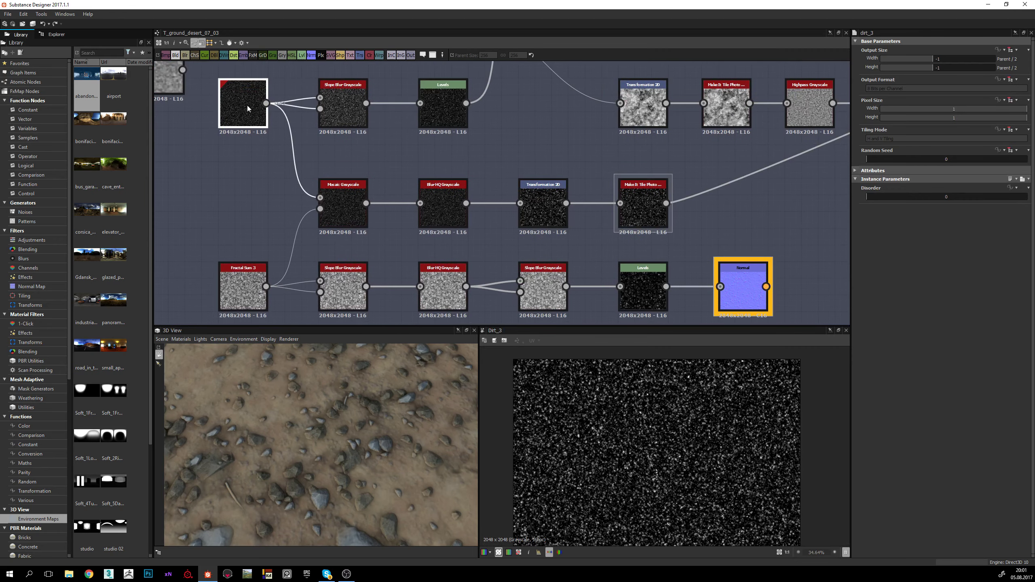
Step: Preview Mosaic Grayscale, Blur HQ Grayscale, Transformation 2D and Make It Tile Photo in turn
{"action": "double_click", "coordinate": [337, 196]}
{"action": "scroll", "coordinate": [337, 195], "scroll_direction": "up", "scroll_amount": 4}
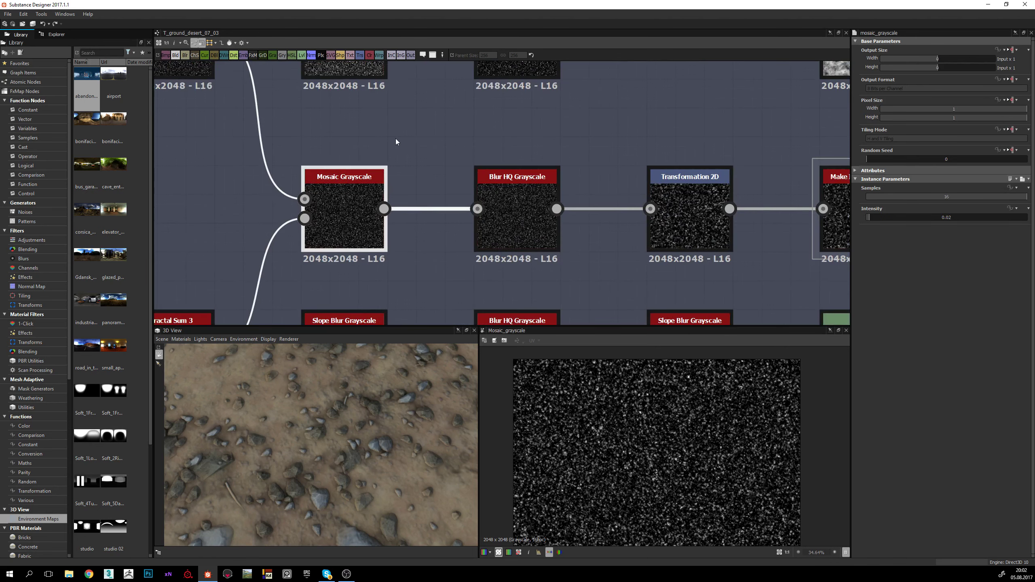
{"action": "double_click", "coordinate": [525, 216]}
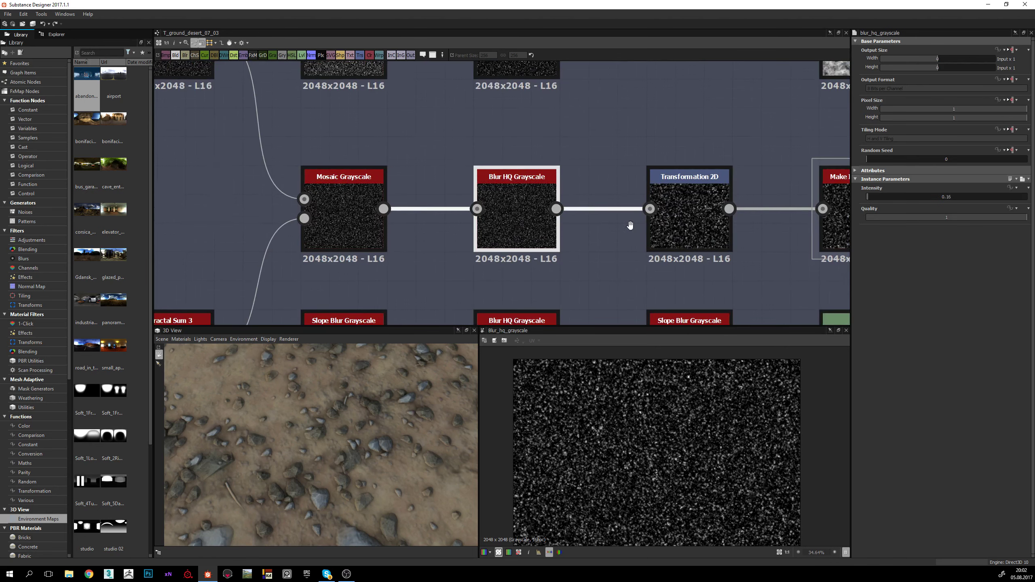
{"action": "middle_click_drag", "start_coordinate": [678, 227], "coordinate": [500, 220]}
{"action": "double_click", "coordinate": [526, 206]}
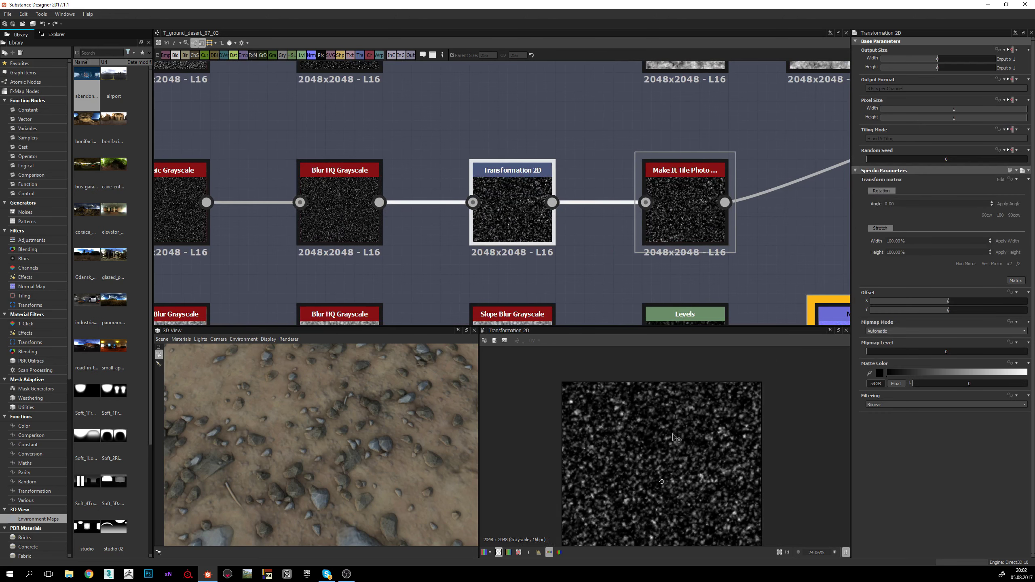
{"action": "scroll", "coordinate": [683, 477], "scroll_direction": "down", "scroll_amount": 1}
{"action": "middle_click_drag", "start_coordinate": [676, 293], "coordinate": [576, 287]}
{"action": "double_click", "coordinate": [600, 214]}
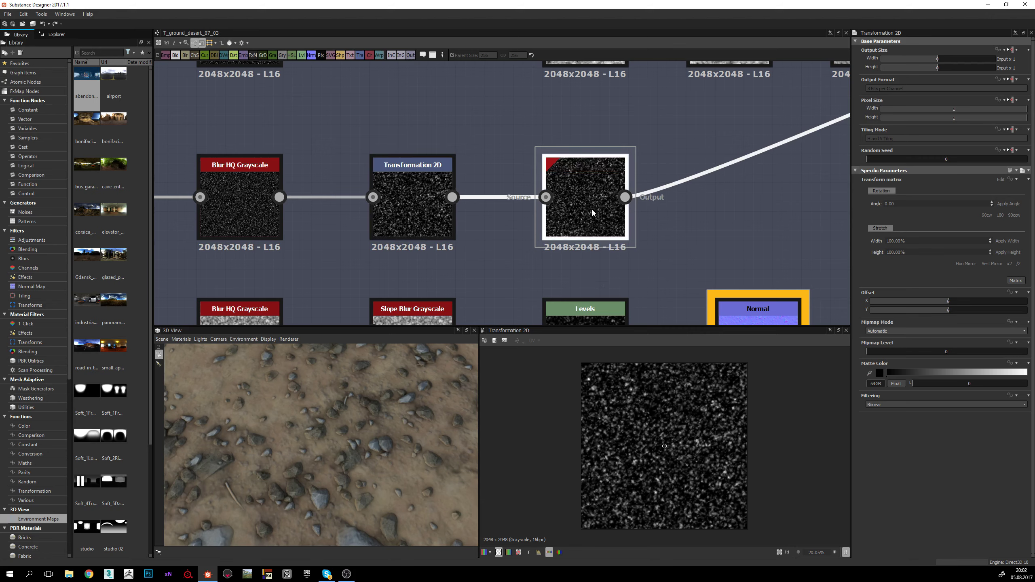
Step: Pan back across the graph to the albedo and color_stone groups
{"action": "scroll", "coordinate": [725, 408], "scroll_direction": "up", "scroll_amount": 2}
{"action": "scroll", "coordinate": [761, 404], "scroll_direction": "down", "scroll_amount": 4}
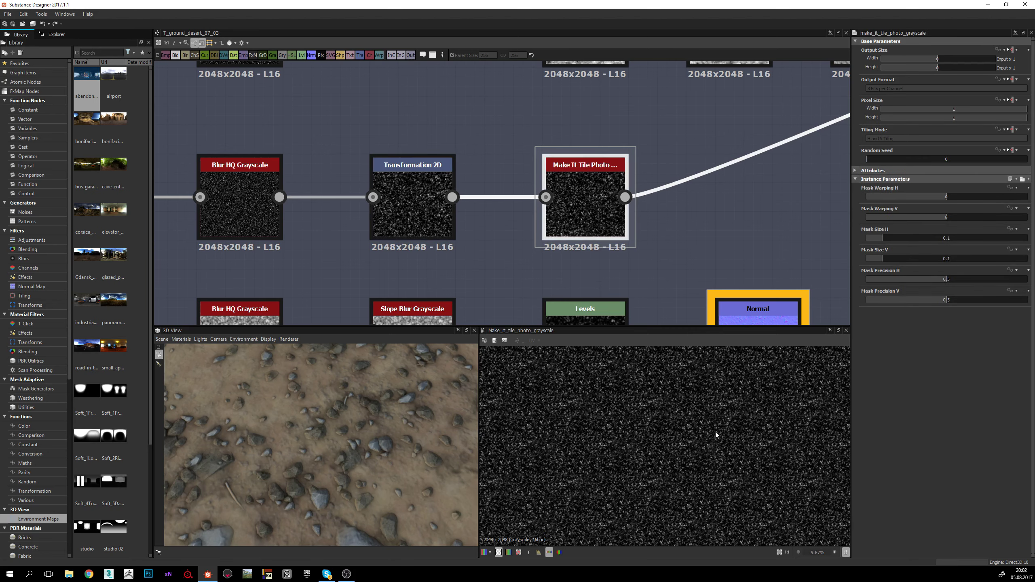
{"action": "middle_click_drag", "start_coordinate": [691, 227], "coordinate": [340, 252]}
{"action": "scroll", "coordinate": [340, 252], "scroll_direction": "down", "scroll_amount": 4}
{"action": "middle_click_drag", "start_coordinate": [486, 201], "coordinate": [351, 275]}
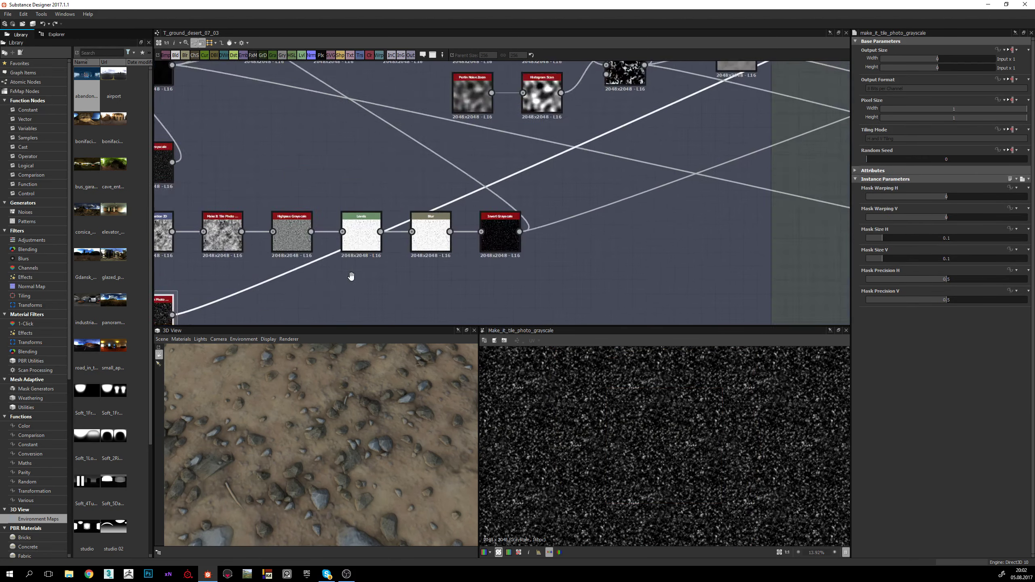
{"action": "scroll", "coordinate": [349, 278], "scroll_direction": "down", "scroll_amount": 4}
{"action": "middle_click_drag", "start_coordinate": [526, 189], "coordinate": [342, 261]}
{"action": "middle_click_drag", "start_coordinate": [522, 199], "coordinate": [360, 261]}
{"action": "scroll", "coordinate": [360, 261], "scroll_direction": "down", "scroll_amount": 2}
{"action": "middle_click_drag", "start_coordinate": [607, 173], "coordinate": [444, 234]}
{"action": "scroll", "coordinate": [443, 234], "scroll_direction": "down", "scroll_amount": 1}
{"action": "middle_click_drag", "start_coordinate": [547, 159], "coordinate": [263, 320]}
{"action": "scroll", "coordinate": [774, 437], "scroll_direction": "down", "scroll_amount": 2}
{"action": "scroll", "coordinate": [774, 437], "scroll_direction": "up", "scroll_amount": 6}
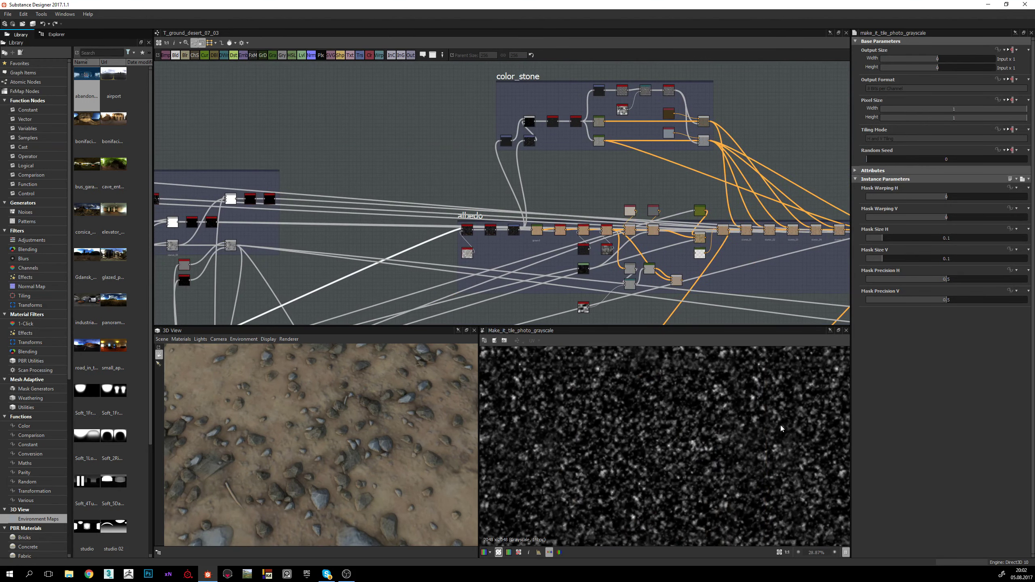
{"action": "scroll", "coordinate": [697, 437], "scroll_direction": "down", "scroll_amount": 2}
Step: Preview the Mosaic Grayscale node at the start of the albedo chain
{"action": "middle_click_drag", "start_coordinate": [534, 115], "coordinate": [514, 148]}
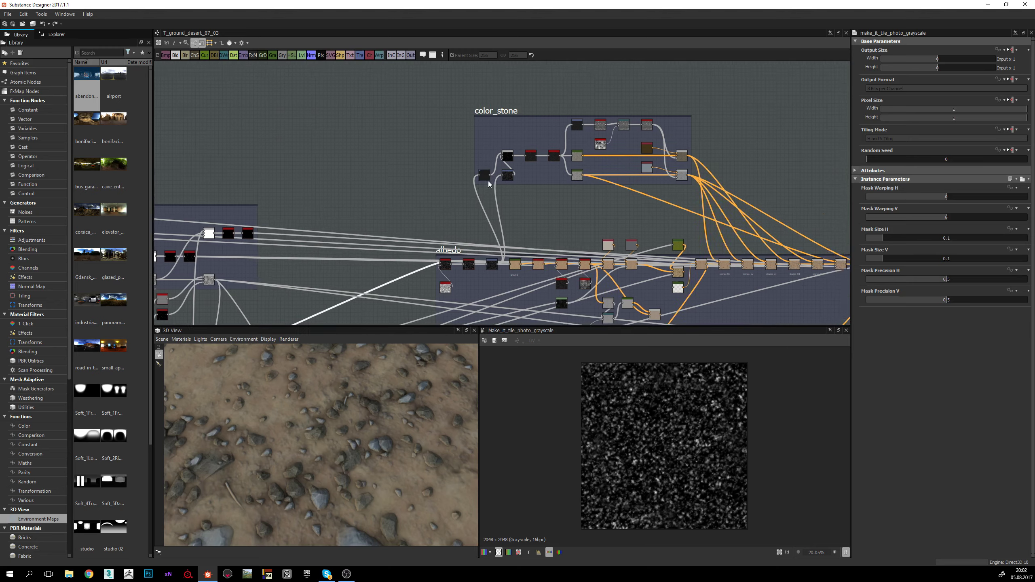
{"action": "scroll", "coordinate": [514, 148], "scroll_direction": "up", "scroll_amount": 1}
{"action": "middle_click_drag", "start_coordinate": [522, 221], "coordinate": [580, 87]}
{"action": "scroll", "coordinate": [529, 109], "scroll_direction": "up", "scroll_amount": 5}
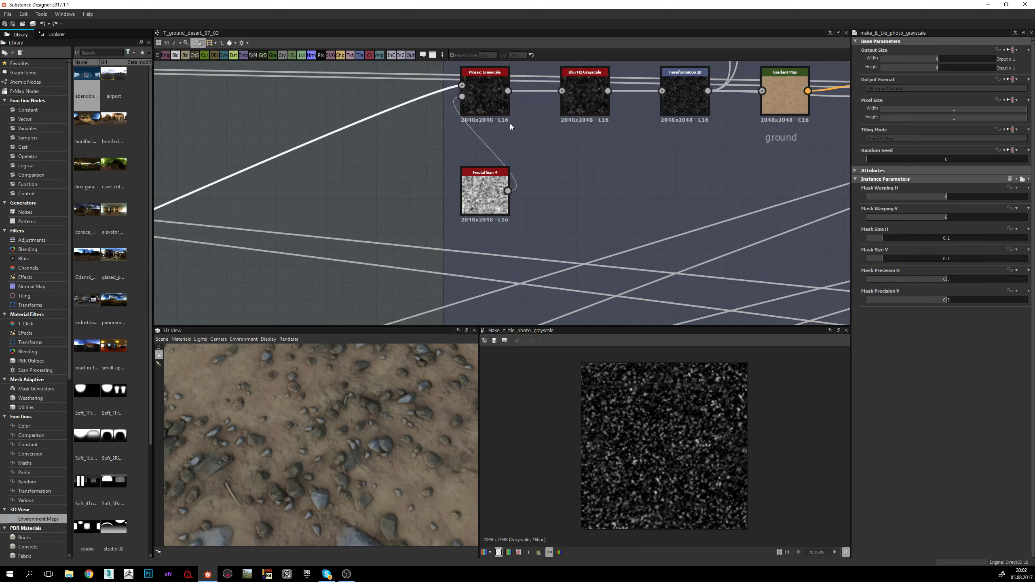
{"action": "double_click", "coordinate": [478, 129]}
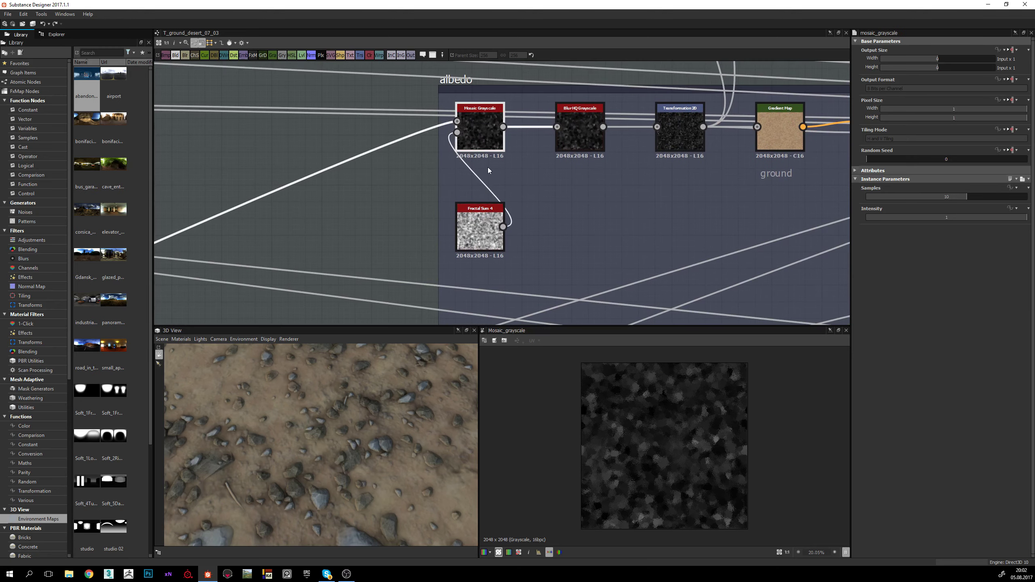
{"action": "scroll", "coordinate": [486, 120], "scroll_direction": "up", "scroll_amount": 1}
{"action": "scroll", "coordinate": [486, 120], "scroll_direction": "up", "scroll_amount": 1}
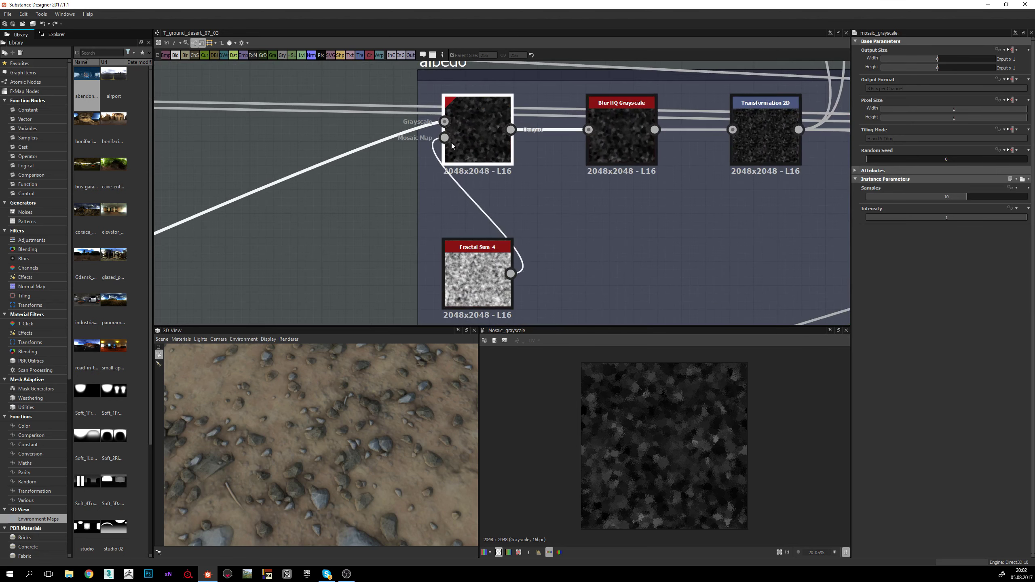
{"action": "scroll", "coordinate": [692, 445], "scroll_direction": "up", "scroll_amount": 3}
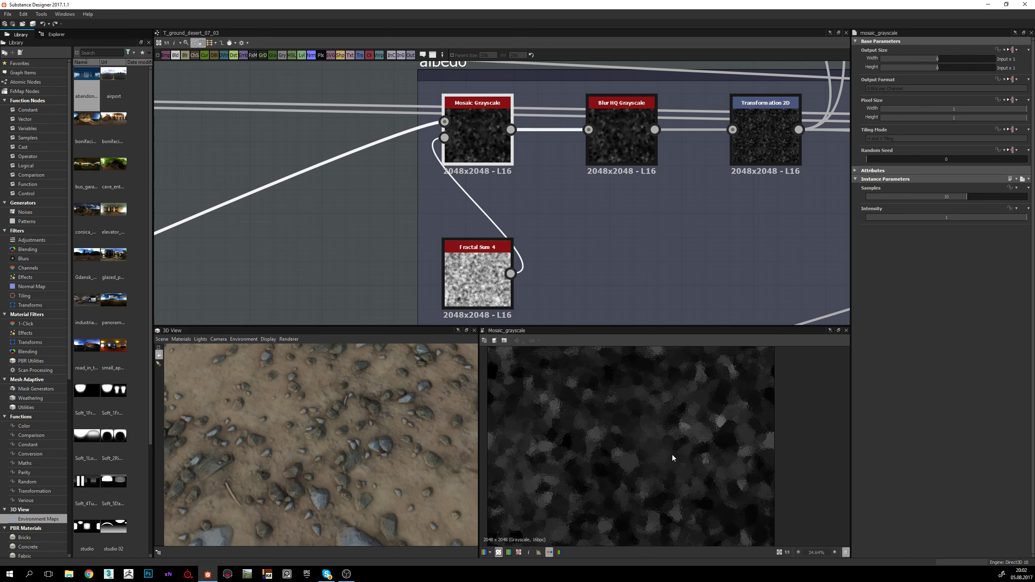
{"action": "scroll", "coordinate": [652, 431], "scroll_direction": "up", "scroll_amount": 4}
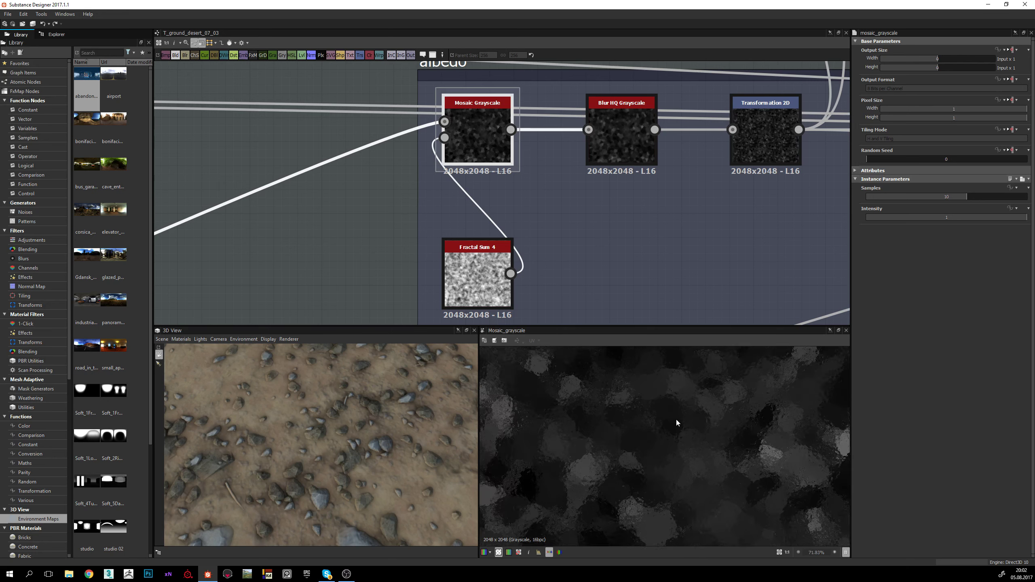
{"action": "scroll", "coordinate": [675, 445], "scroll_direction": "down", "scroll_amount": 4}
{"action": "scroll", "coordinate": [663, 441], "scroll_direction": "up", "scroll_amount": 3}
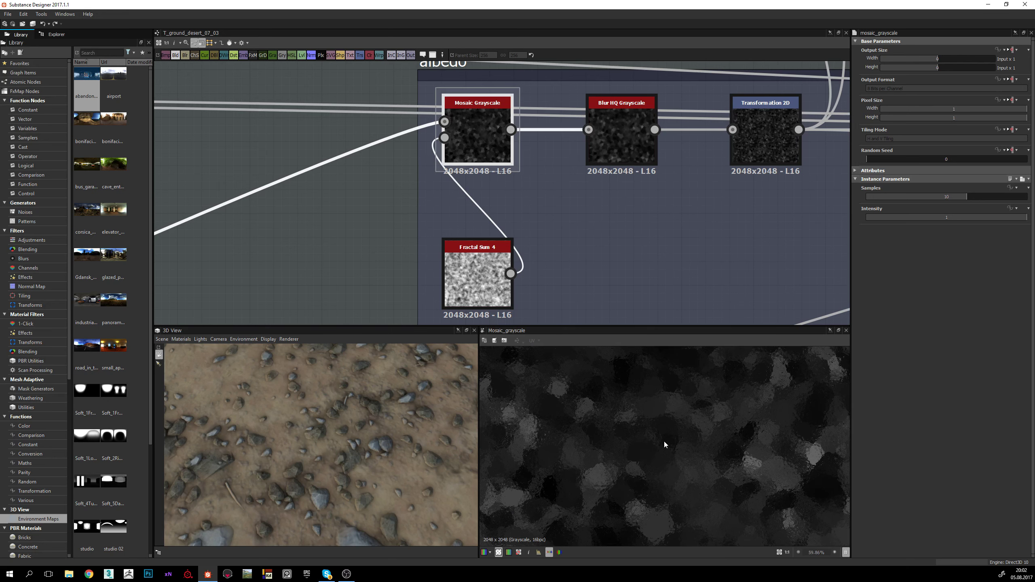
{"action": "scroll", "coordinate": [663, 441], "scroll_direction": "down", "scroll_amount": 2}
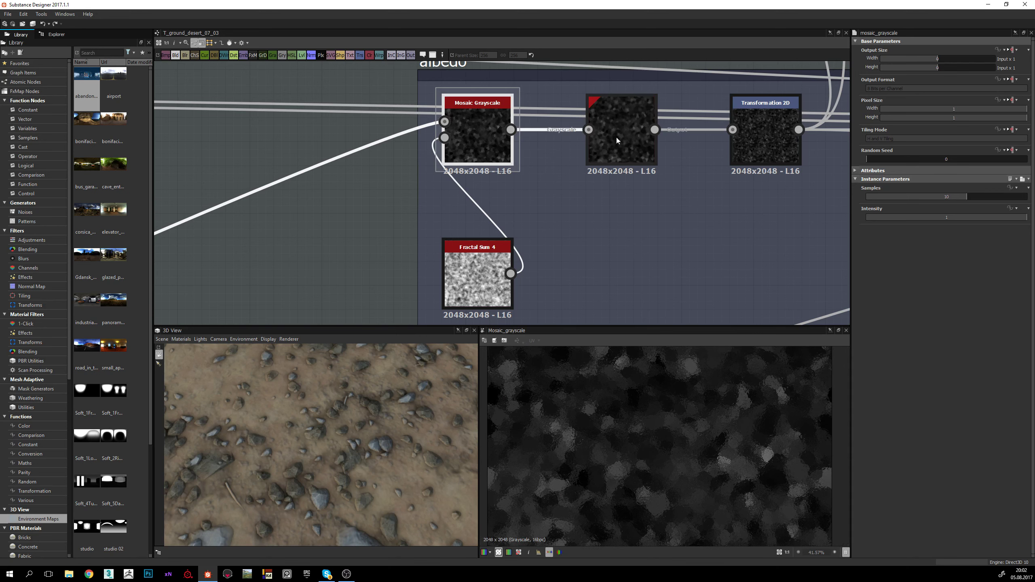
Step: Preview Blur HQ Grayscale, then Transformation 2D with its parameters
{"action": "double_click", "coordinate": [617, 125]}
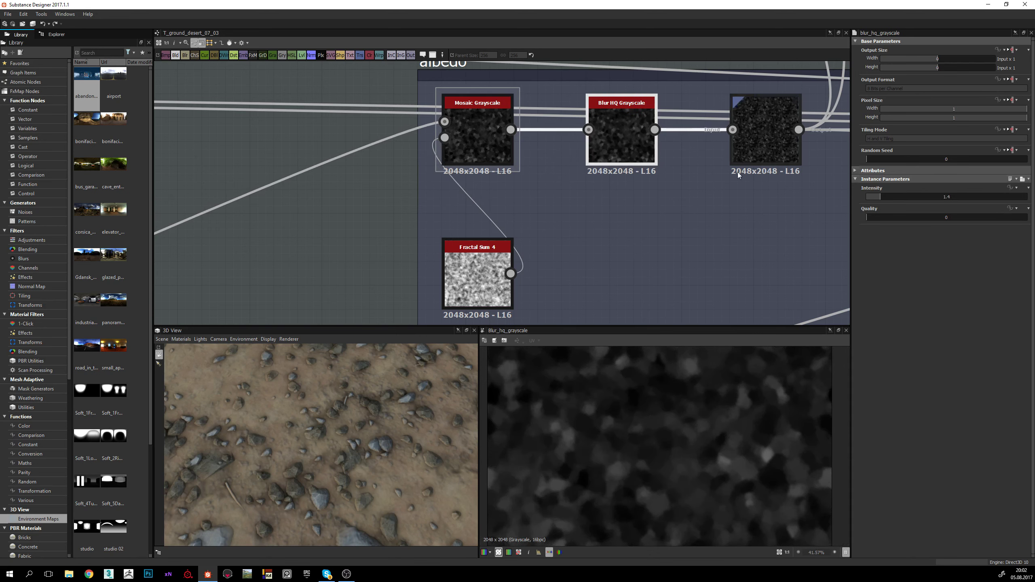
{"action": "middle_click_drag", "start_coordinate": [572, 207], "coordinate": [446, 222]}
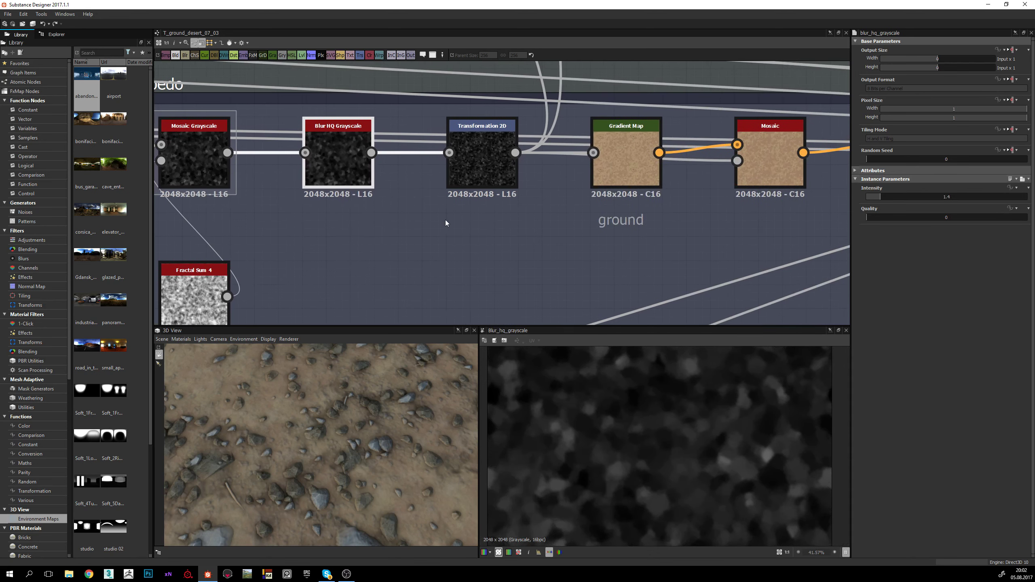
{"action": "double_click", "coordinate": [476, 162]}
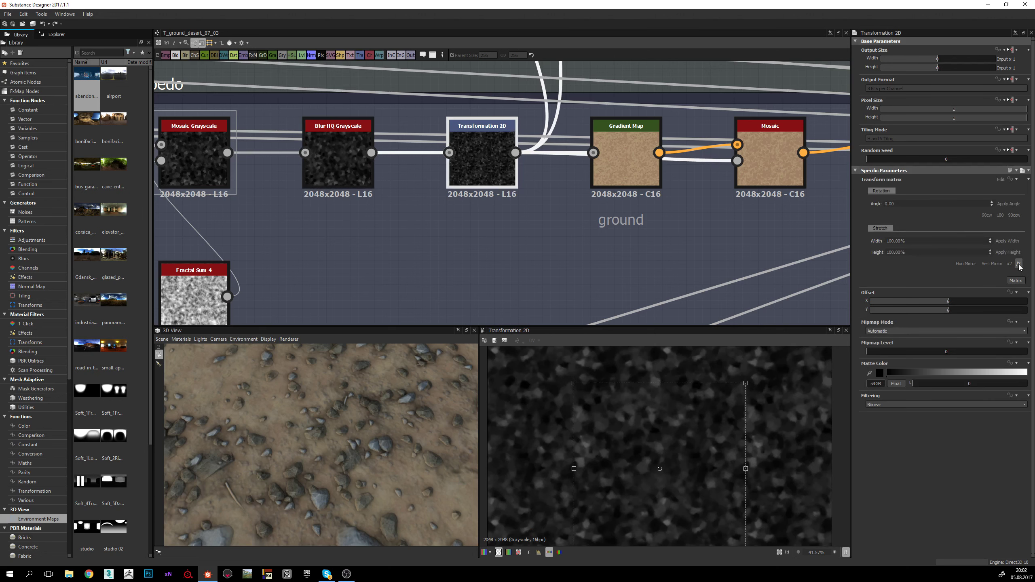
{"action": "scroll", "coordinate": [677, 453], "scroll_direction": "down", "scroll_amount": 4}
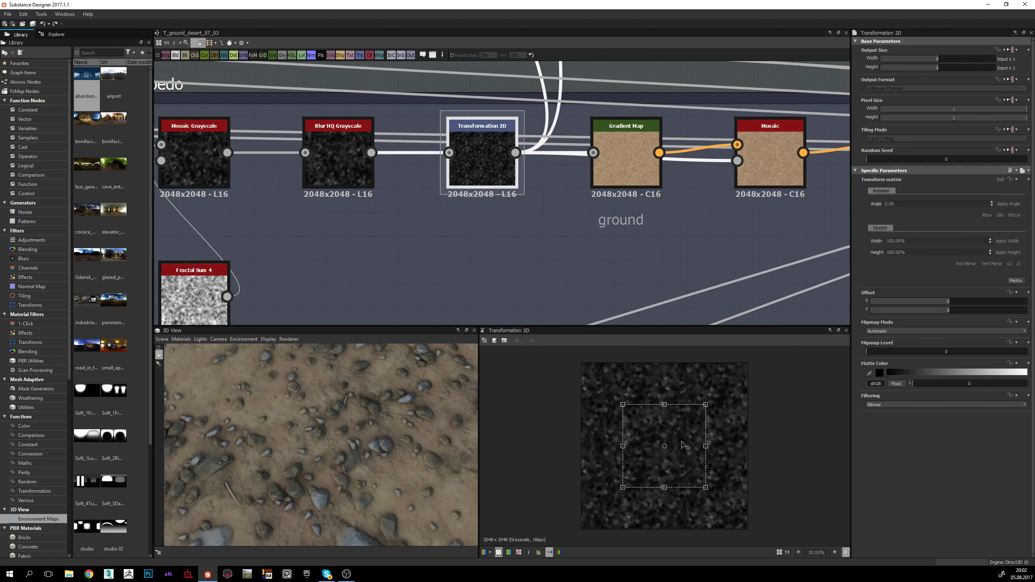
{"action": "scroll", "coordinate": [688, 437], "scroll_direction": "up", "scroll_amount": 3}
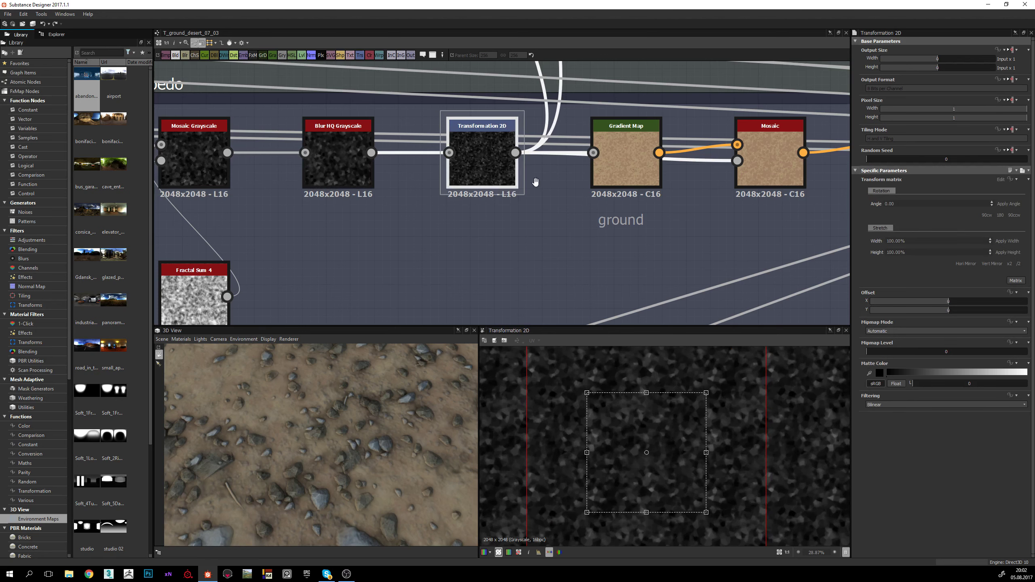
{"action": "middle_click_drag", "start_coordinate": [565, 188], "coordinate": [456, 188]}
{"action": "scroll", "coordinate": [456, 188], "scroll_direction": "down", "scroll_amount": 1}
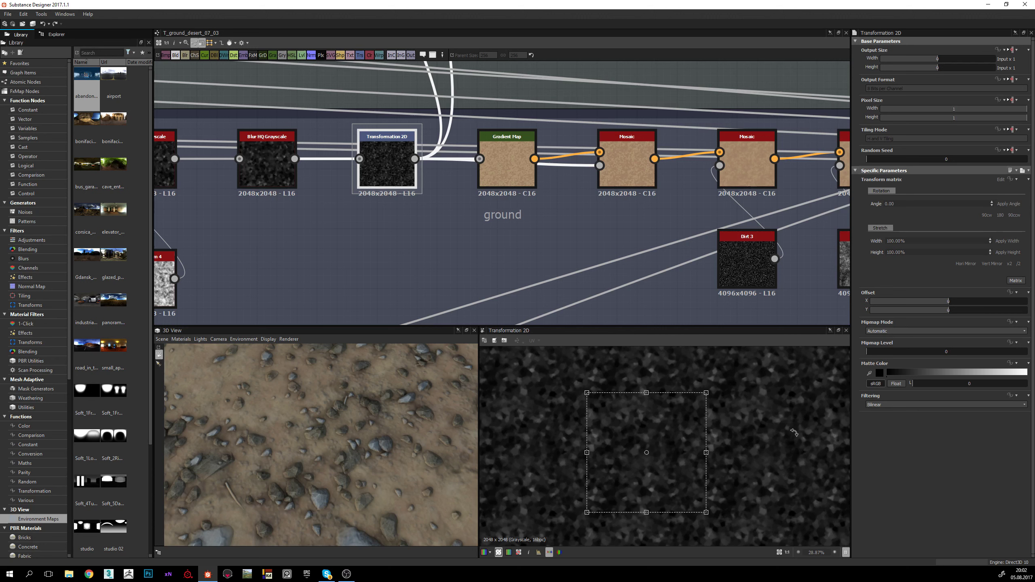
Step: Select the Gradient Map node and open its Gradient Editor beside the nodes
{"action": "left_click", "coordinate": [507, 163]}
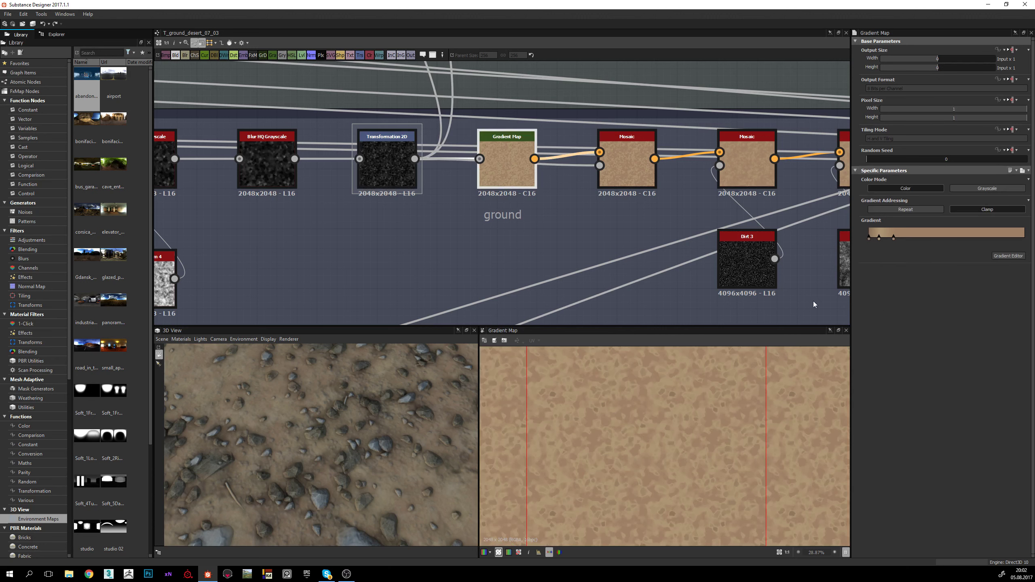
{"action": "left_click", "coordinate": [1004, 256]}
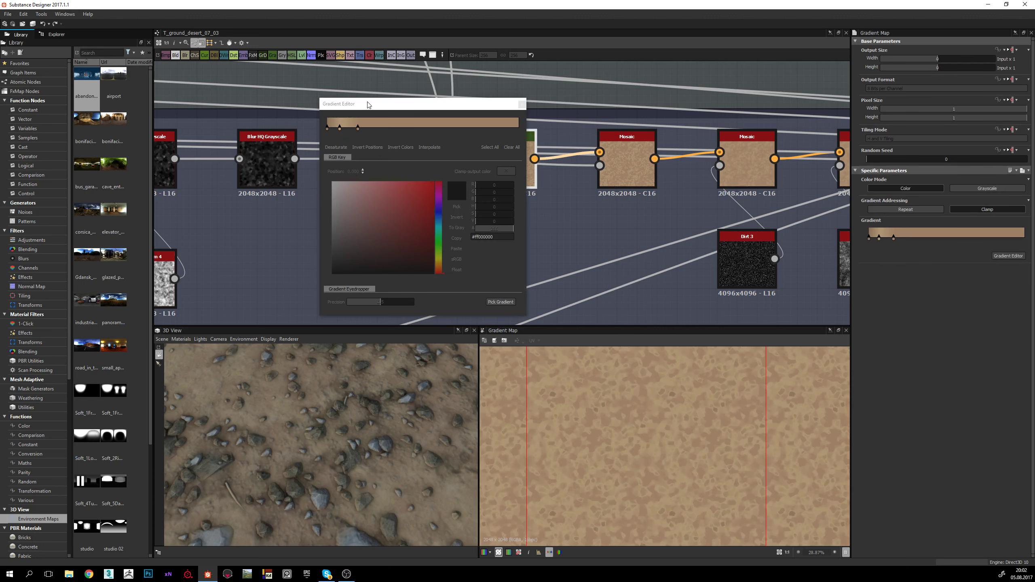
{"action": "left_click_drag", "start_coordinate": [368, 100], "coordinate": [313, 87]}
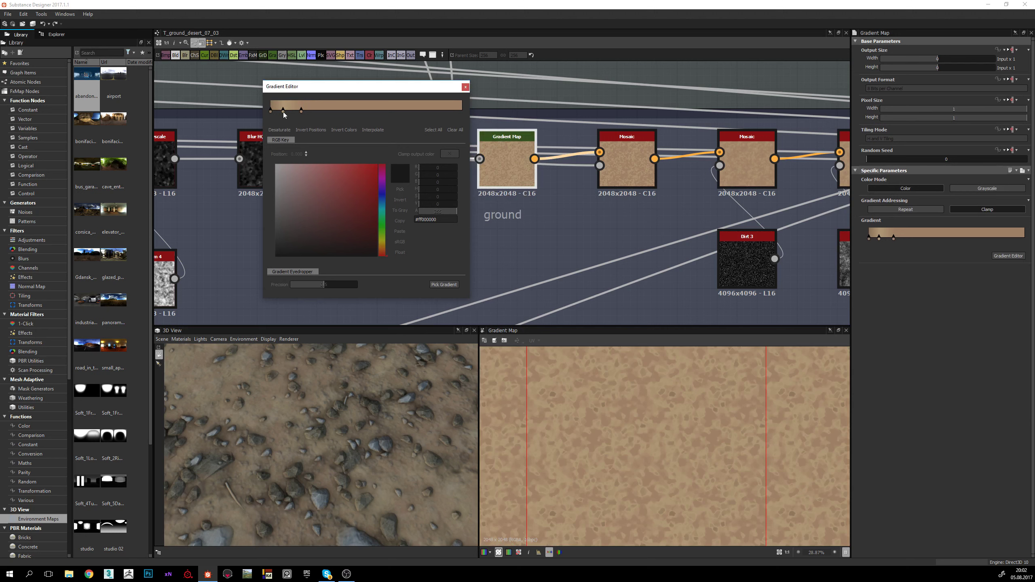
{"action": "left_click_drag", "start_coordinate": [304, 89], "coordinate": [324, 88]}
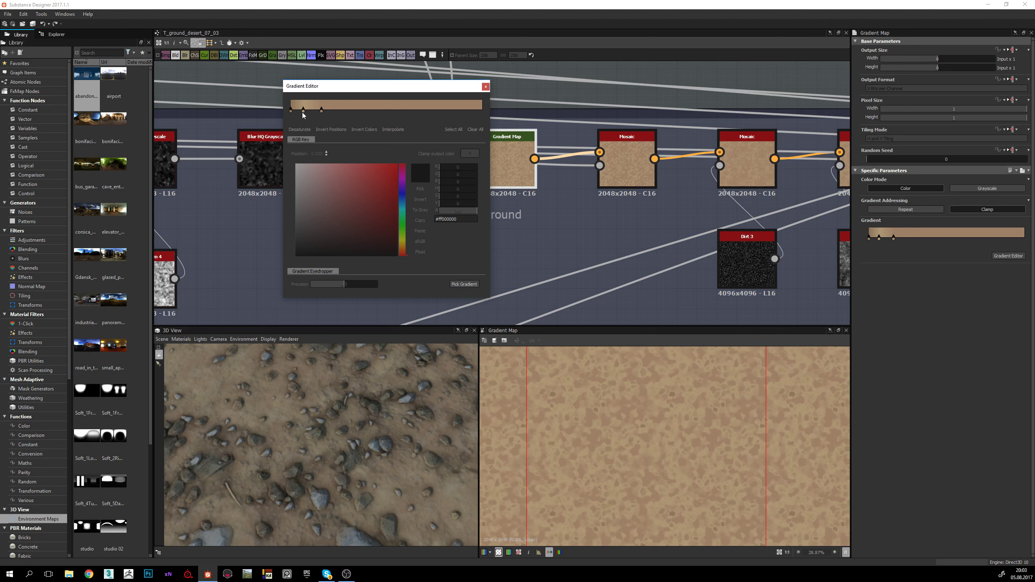
Step: Inspect the second and third tan-brown colour keys of the gradient
{"action": "left_click", "coordinate": [321, 110]}
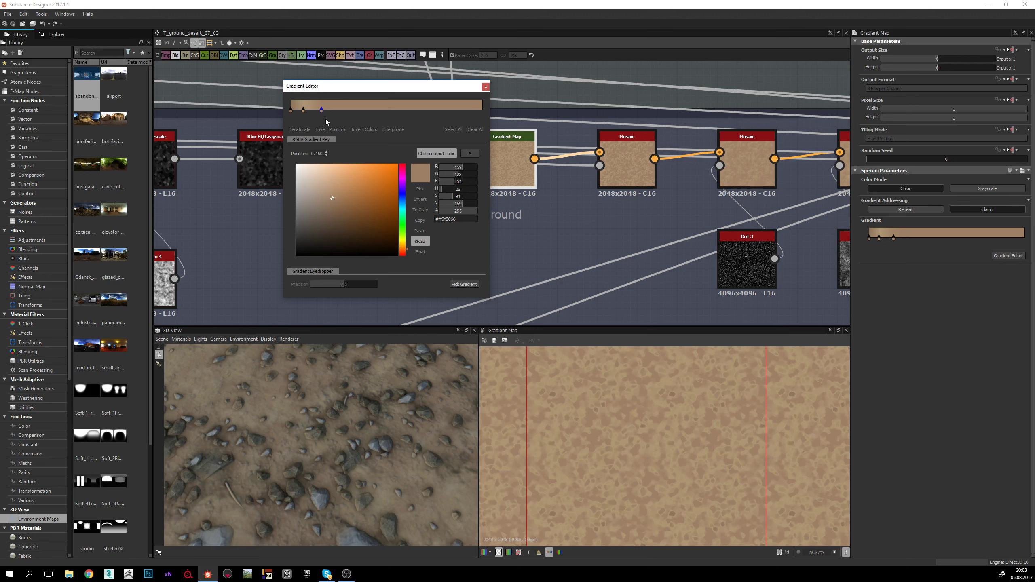
{"action": "left_click", "coordinate": [292, 110]}
{"action": "left_click", "coordinate": [304, 109]}
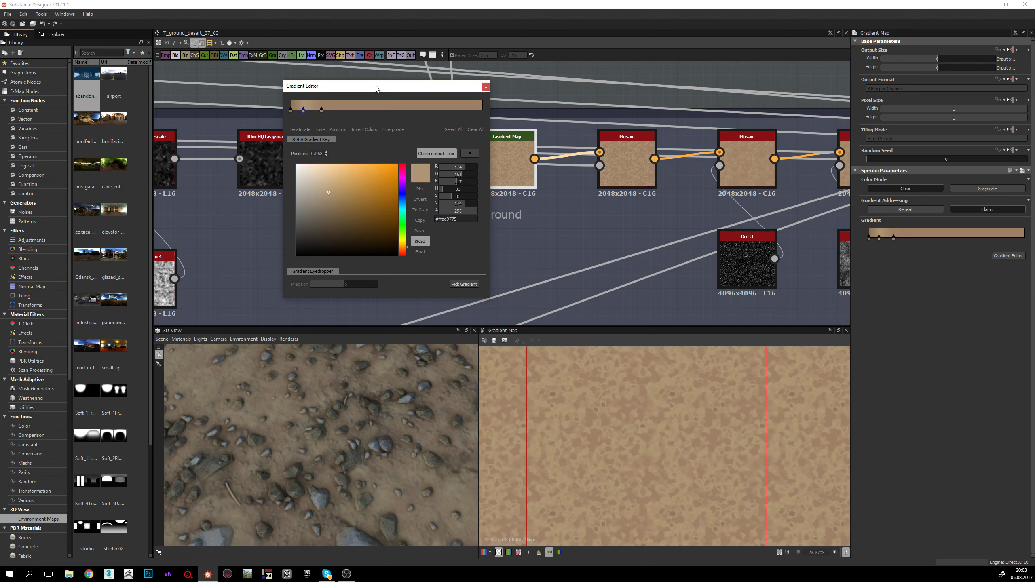
{"action": "left_click_drag", "start_coordinate": [376, 85], "coordinate": [347, 83]}
{"action": "left_click", "coordinate": [276, 104]}
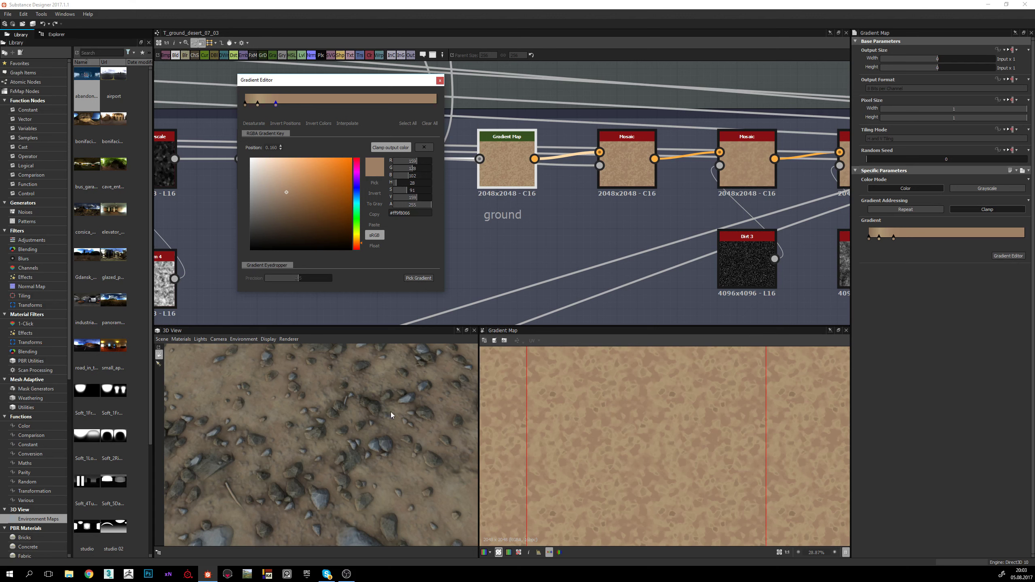
Step: Orbit the 3D view around the rocky ground, then close the Gradient Editor
{"action": "left_click_drag", "start_coordinate": [390, 412], "coordinate": [309, 417]}
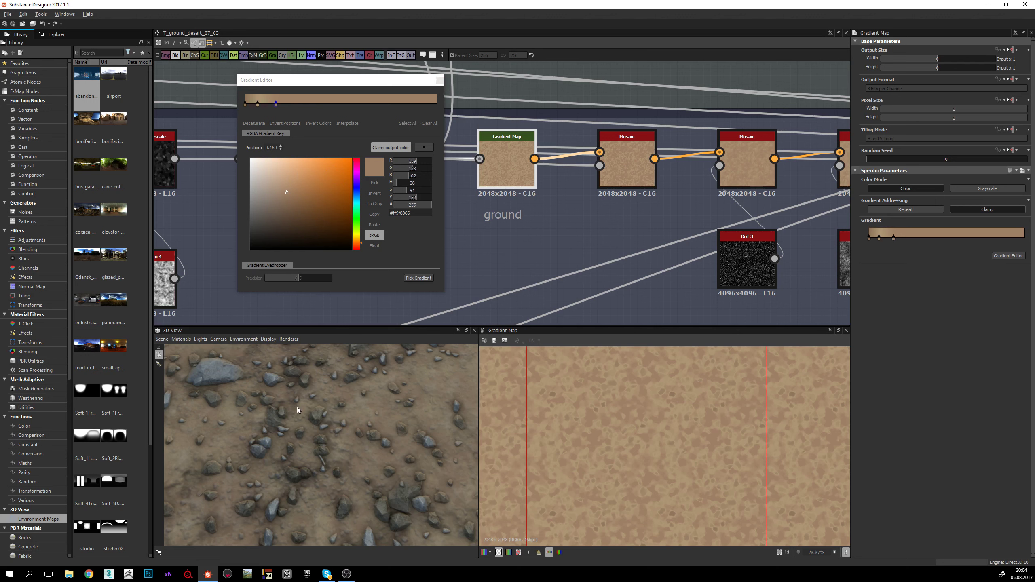
{"action": "left_click_drag", "start_coordinate": [297, 407], "coordinate": [315, 406]}
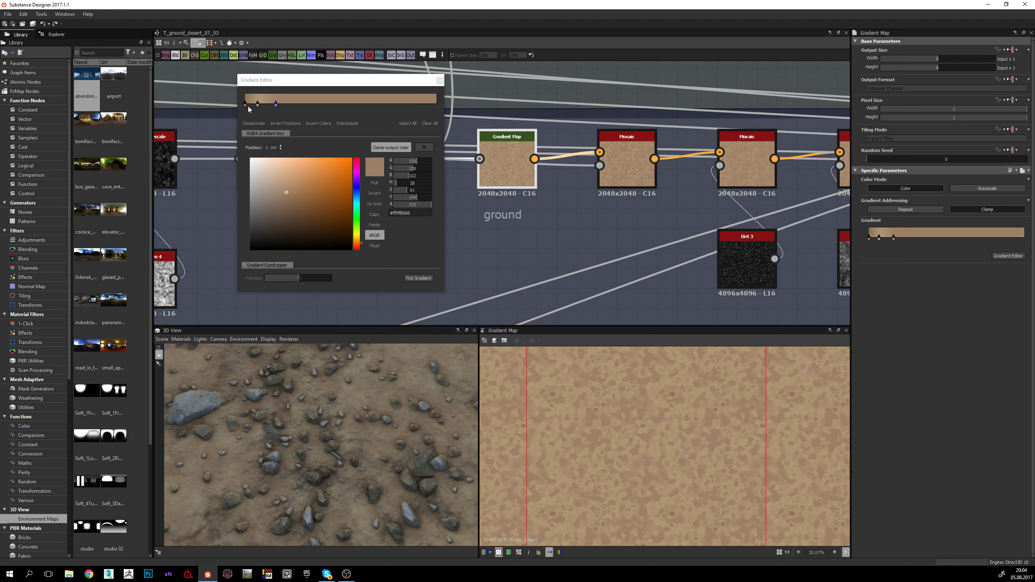
{"action": "left_click", "coordinate": [439, 80]}
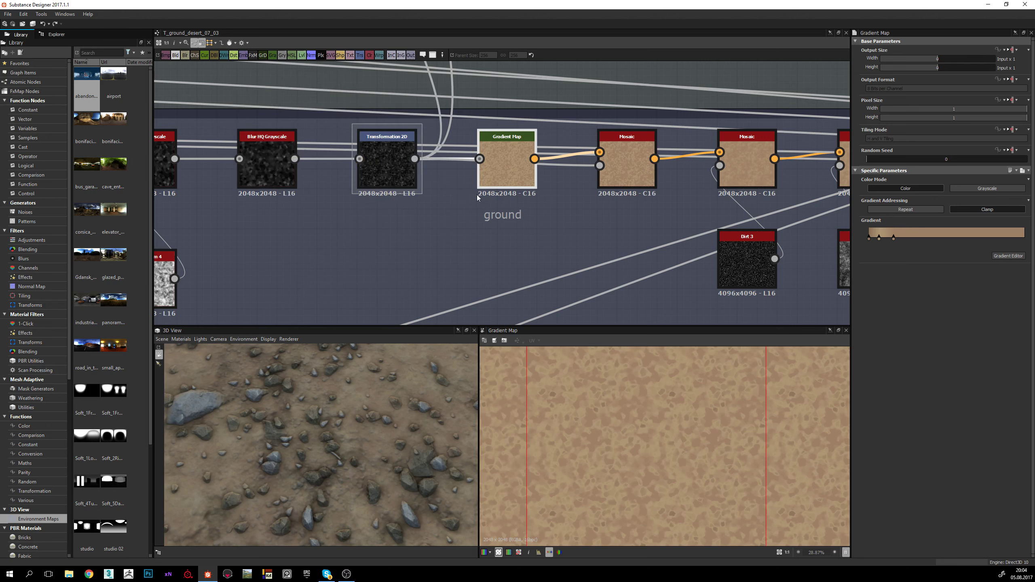
Step: Compare the first Mosaic node with the Gradient Map and the Transformation 2D feeding it
{"action": "middle_click_drag", "start_coordinate": [609, 172], "coordinate": [366, 188]}
{"action": "left_click", "coordinate": [377, 172]}
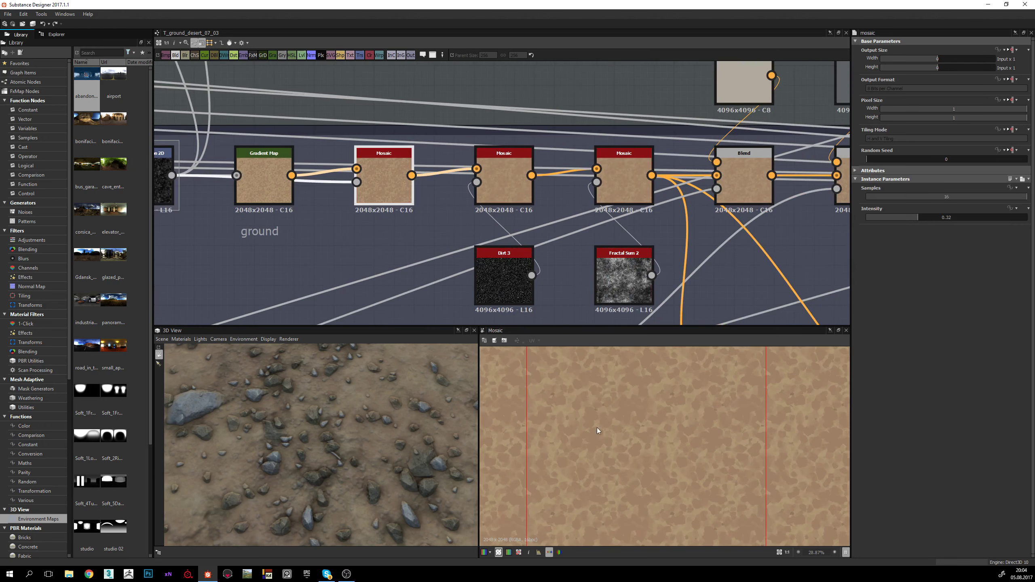
{"action": "left_click", "coordinate": [271, 199]}
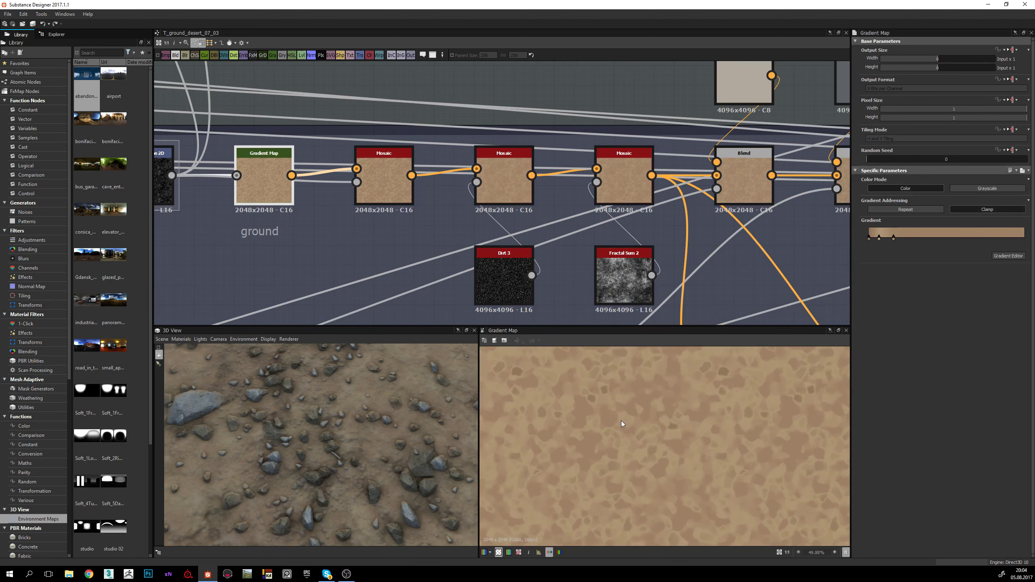
{"action": "left_click", "coordinate": [378, 174]}
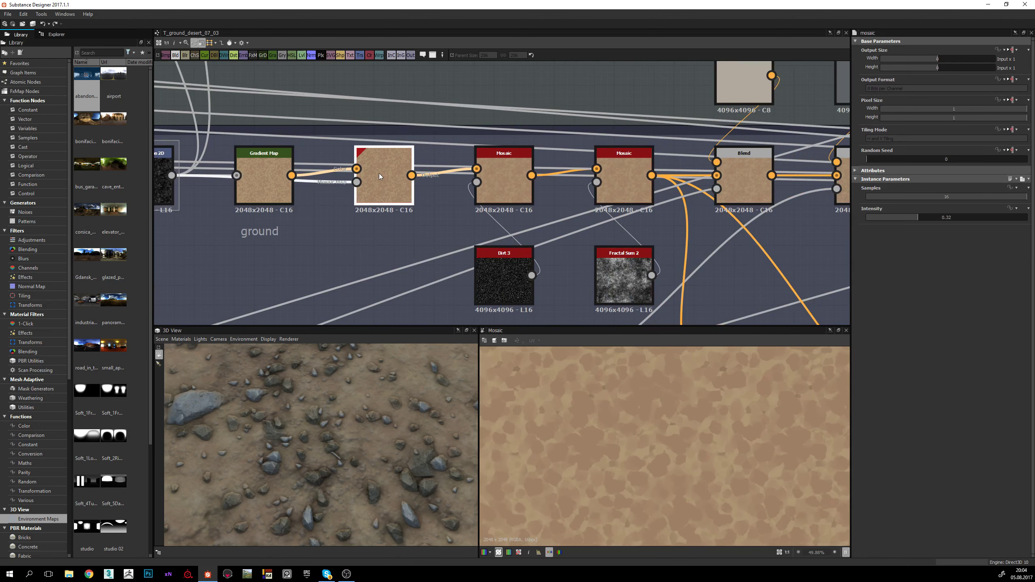
{"action": "left_click", "coordinate": [356, 183]}
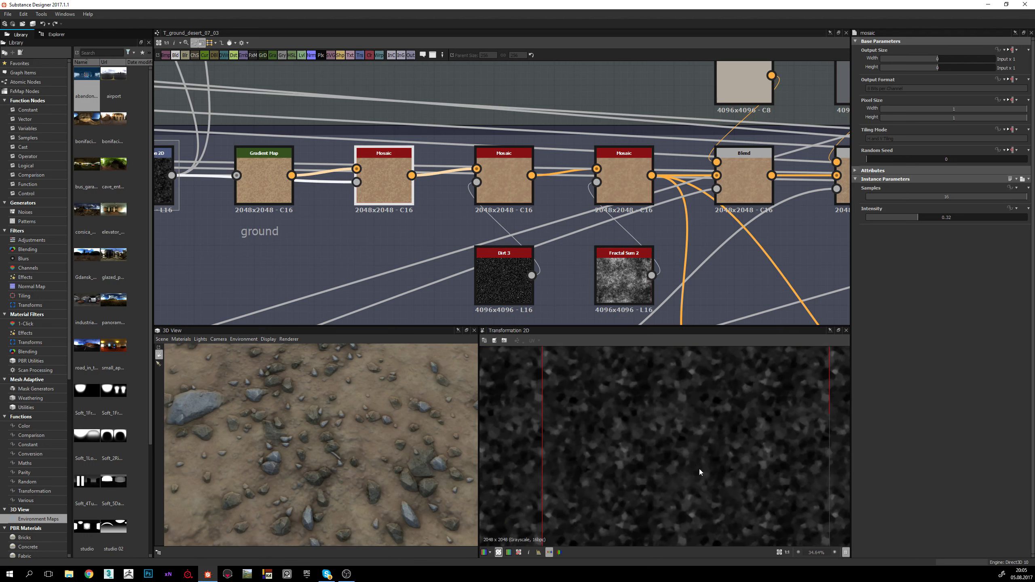
Step: Preview the first Mosaic node's output, then the second Mosaic node and its settings
{"action": "middle_click_drag", "start_coordinate": [332, 193], "coordinate": [545, 195]}
{"action": "scroll", "coordinate": [682, 433], "scroll_direction": "up", "scroll_amount": 2}
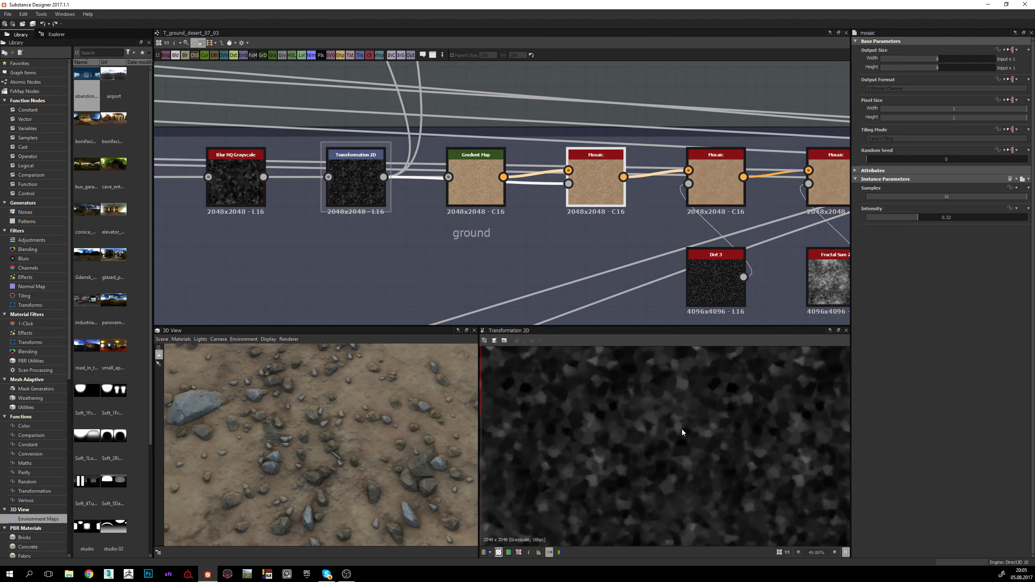
{"action": "scroll", "coordinate": [661, 418], "scroll_direction": "down", "scroll_amount": 5}
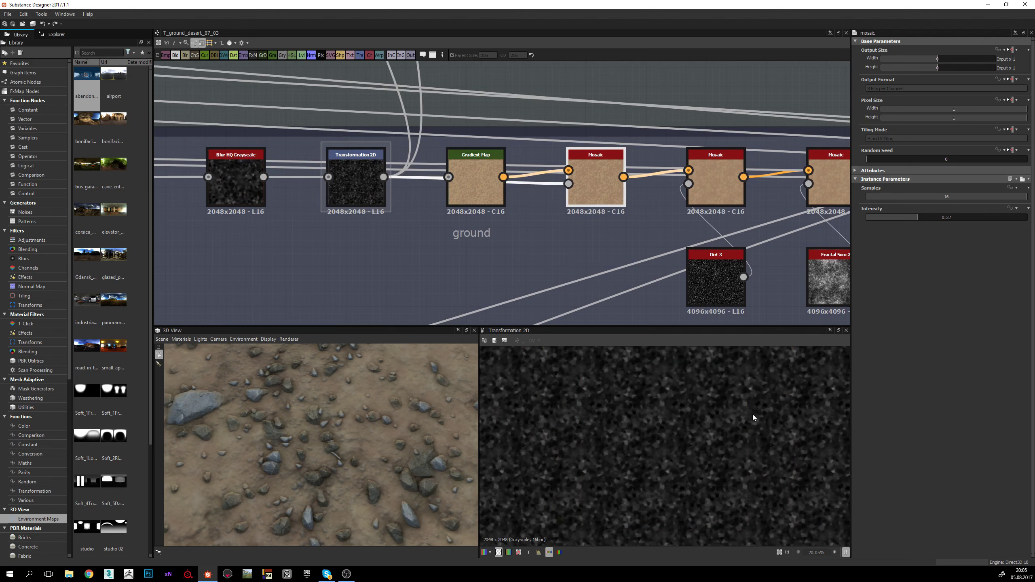
{"action": "middle_click_drag", "start_coordinate": [591, 184], "coordinate": [359, 191]}
{"action": "double_click", "coordinate": [354, 183]}
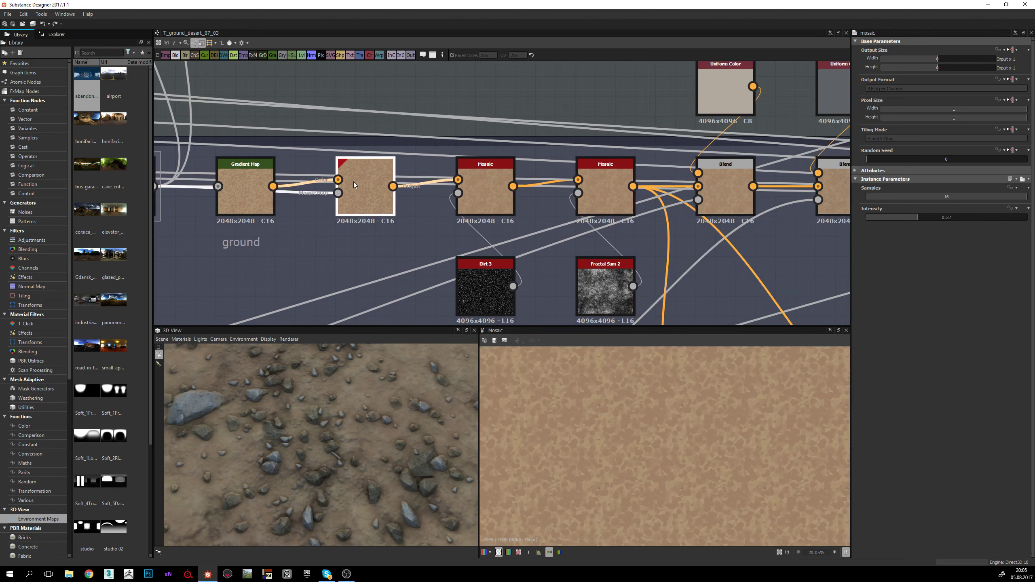
{"action": "scroll", "coordinate": [699, 429], "scroll_direction": "up", "scroll_amount": 6}
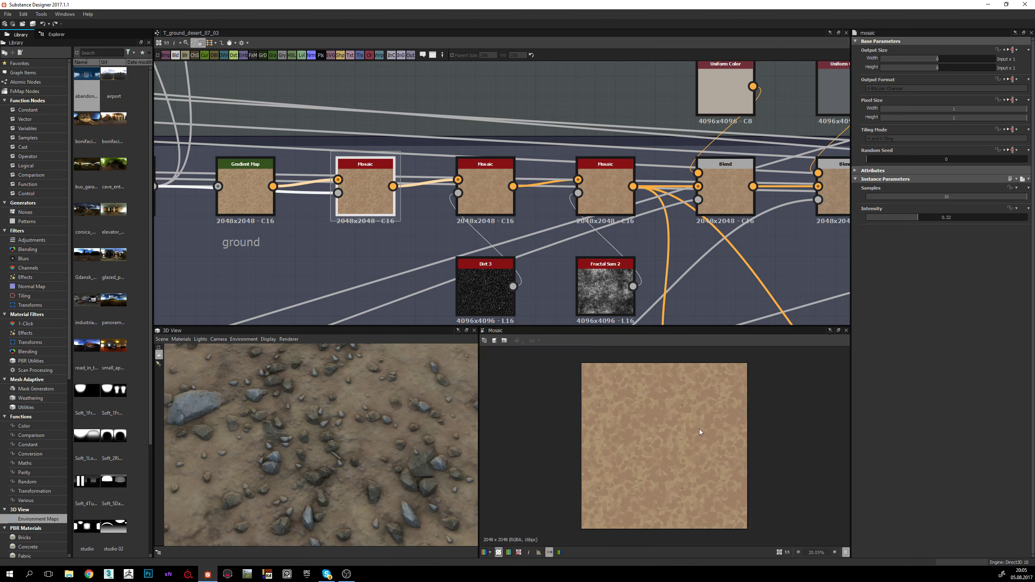
{"action": "scroll", "coordinate": [633, 427], "scroll_direction": "down", "scroll_amount": 3}
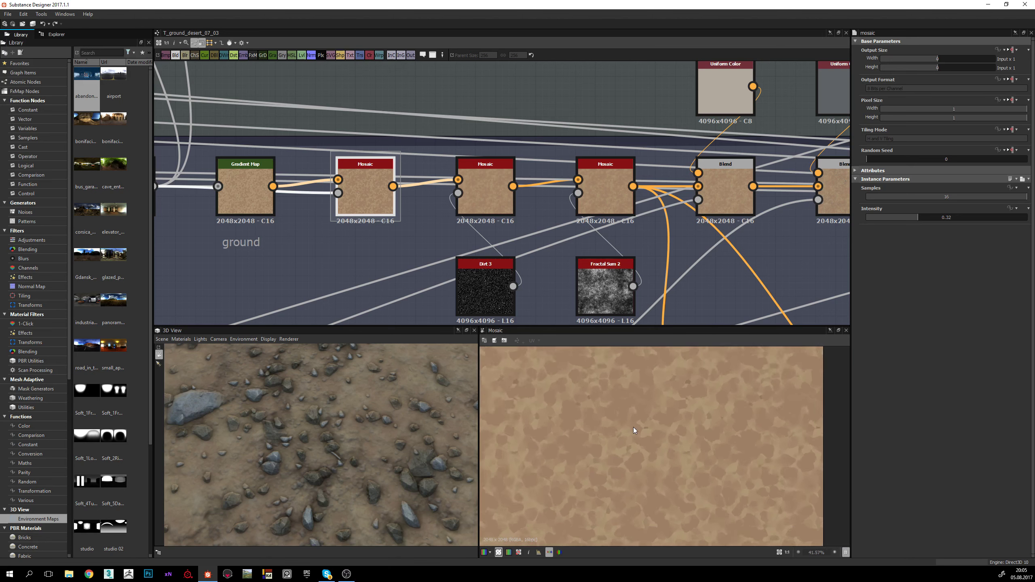
{"action": "scroll", "coordinate": [588, 428], "scroll_direction": "up", "scroll_amount": 1}
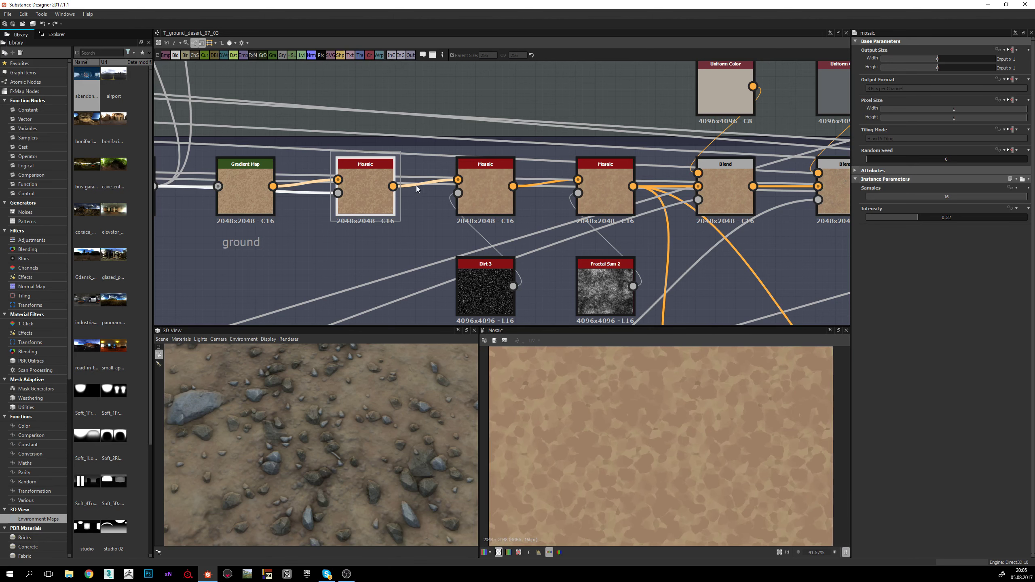
{"action": "double_click", "coordinate": [485, 178]}
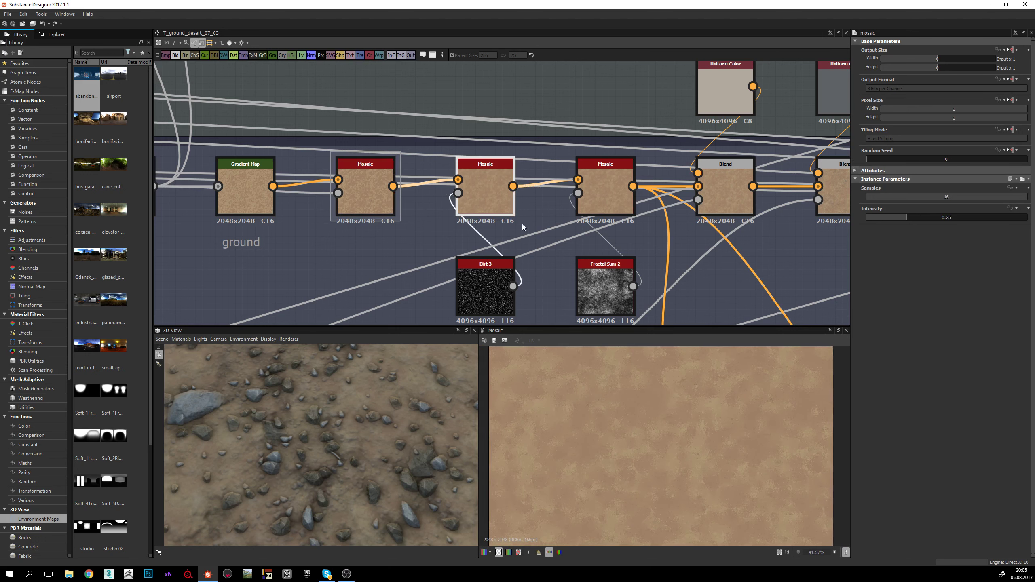
Step: Preview the Dirt 3 noise pattern, then the middle Mosaic node's output
{"action": "middle_click_drag", "start_coordinate": [523, 223], "coordinate": [444, 180]}
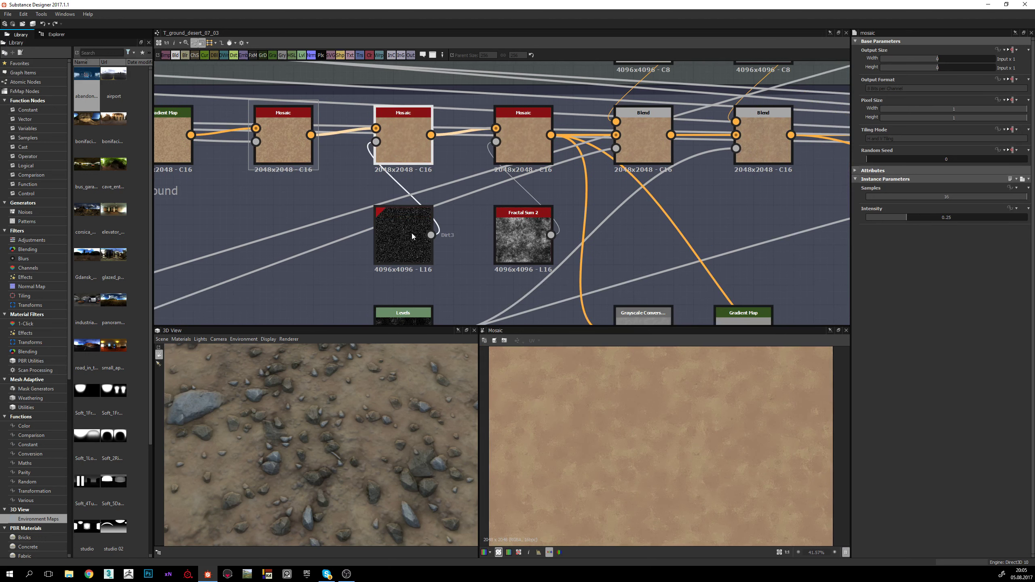
{"action": "scroll", "coordinate": [397, 236], "scroll_direction": "up", "scroll_amount": 1}
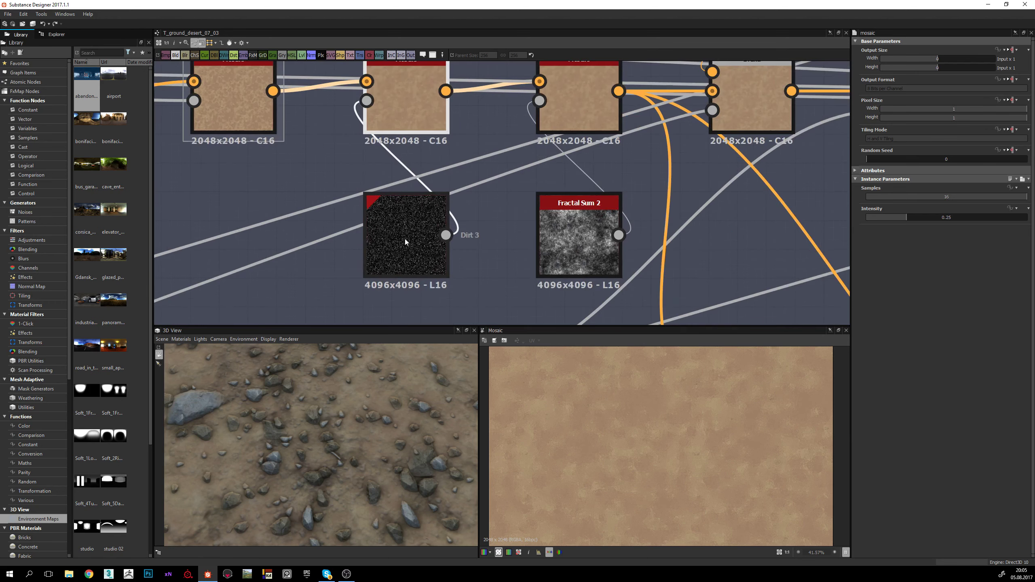
{"action": "double_click", "coordinate": [426, 221]}
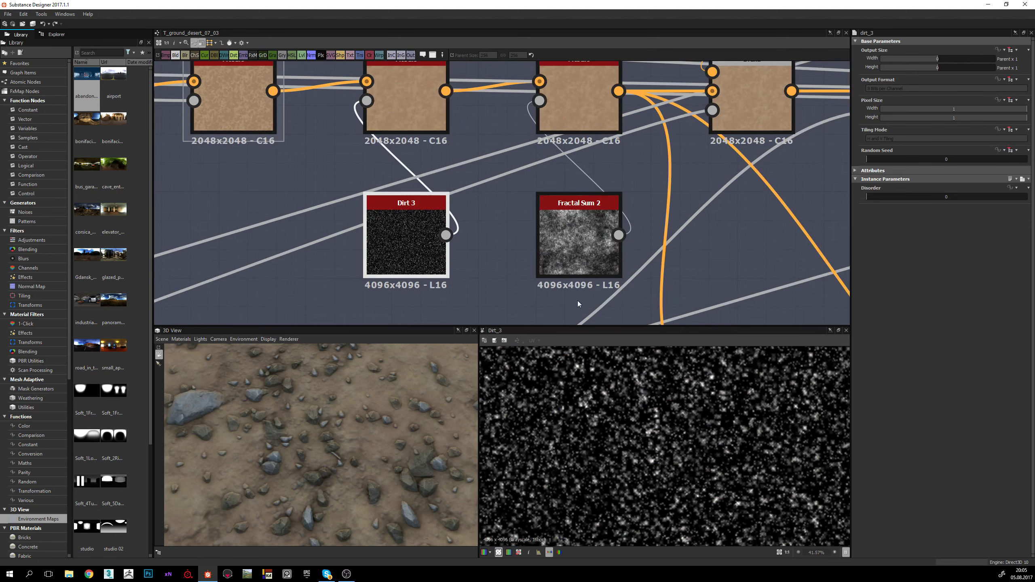
{"action": "middle_click_drag", "start_coordinate": [421, 107], "coordinate": [419, 159]}
{"action": "double_click", "coordinate": [400, 137]}
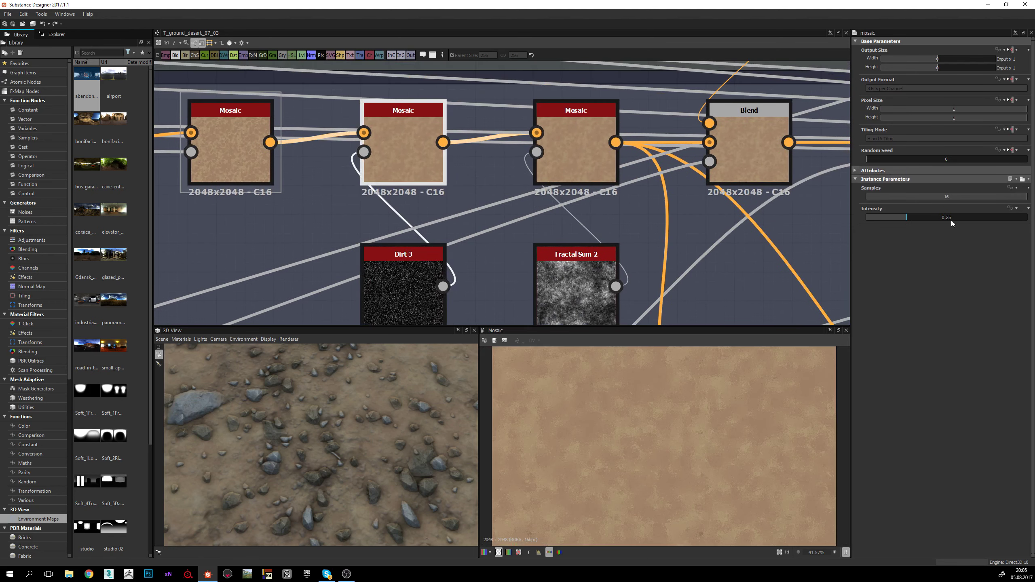
{"action": "middle_click_drag", "start_coordinate": [556, 168], "coordinate": [416, 155]}
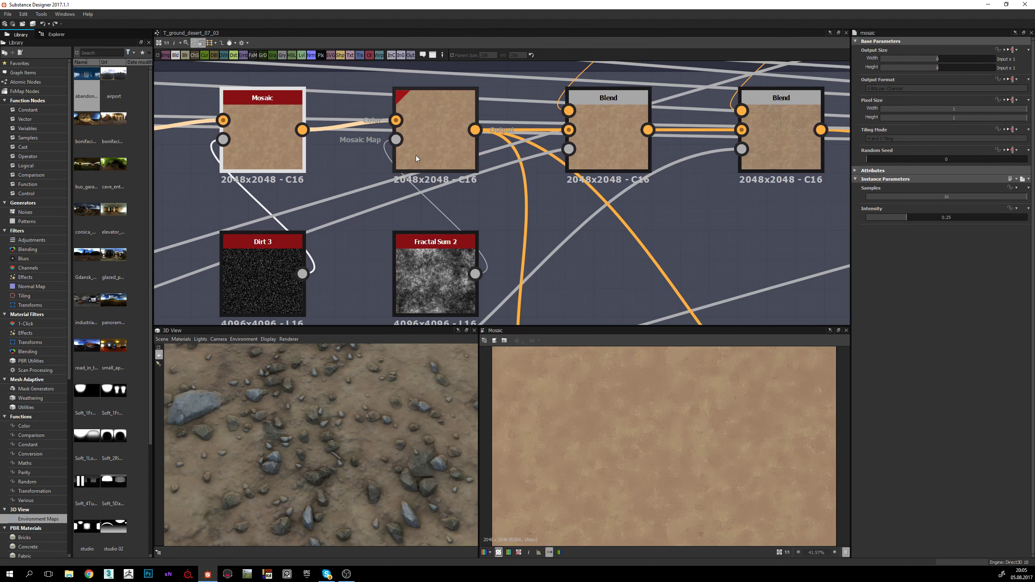
{"action": "scroll", "coordinate": [421, 157], "scroll_direction": "down", "scroll_amount": 1}
Step: Check the middle Mosaic's 0.004 intensity and inspect its subtle sand warping in the 2D view
{"action": "left_click", "coordinate": [433, 129]}
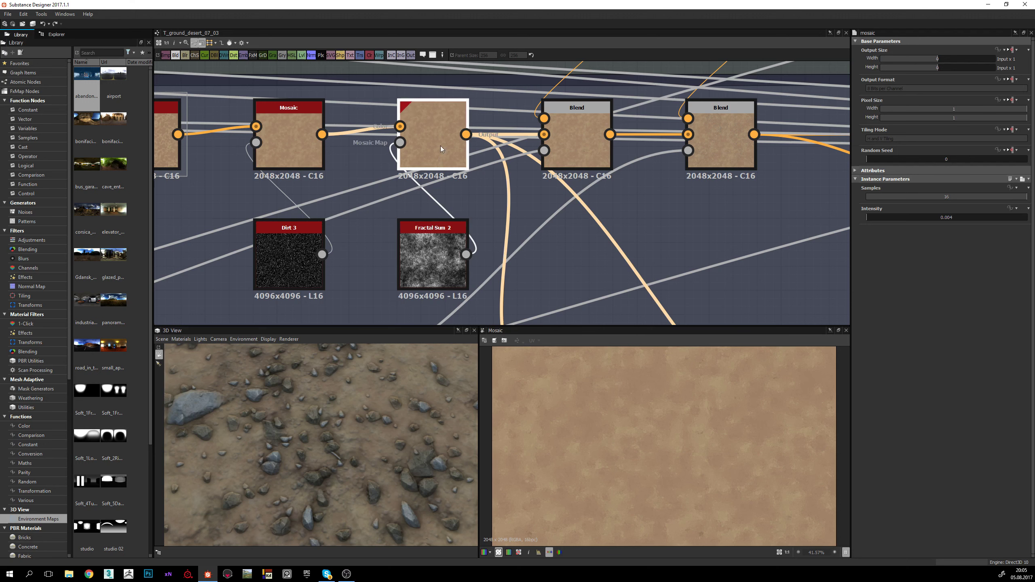
{"action": "scroll", "coordinate": [633, 428], "scroll_direction": "up", "scroll_amount": 5}
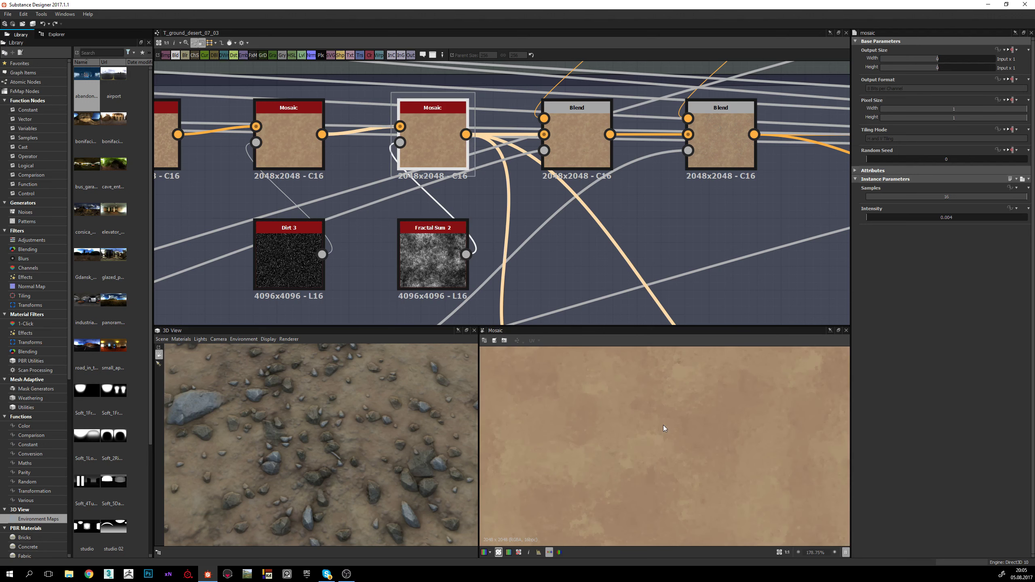
{"action": "scroll", "coordinate": [687, 437], "scroll_direction": "up", "scroll_amount": 2}
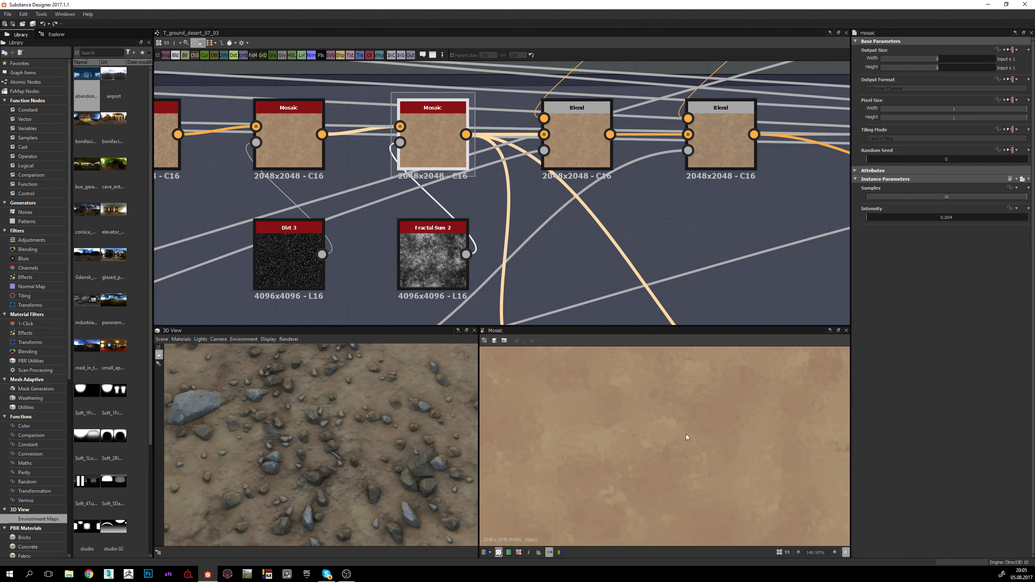
{"action": "scroll", "coordinate": [656, 432], "scroll_direction": "down", "scroll_amount": 3}
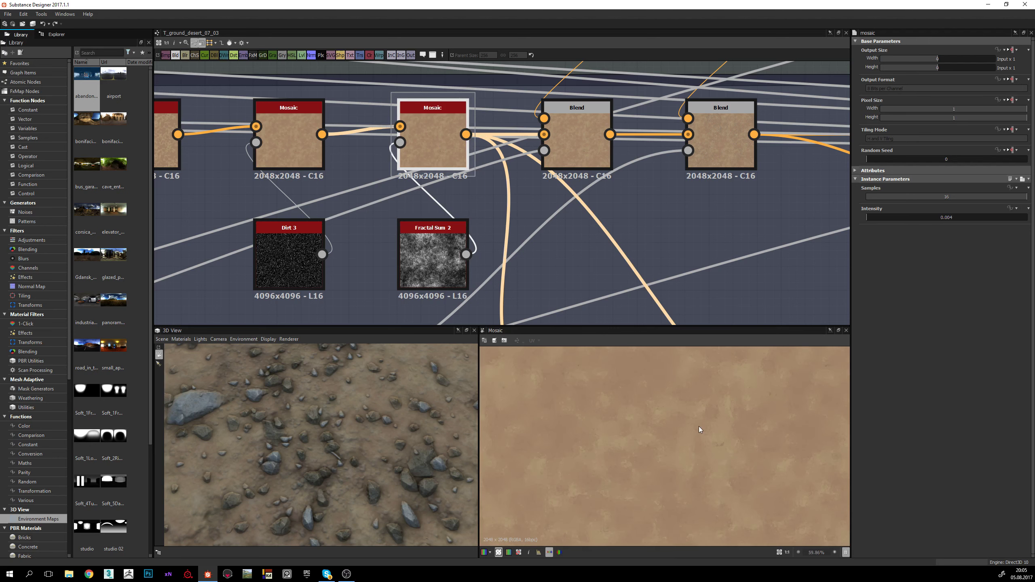
{"action": "scroll", "coordinate": [615, 434], "scroll_direction": "up", "scroll_amount": 4}
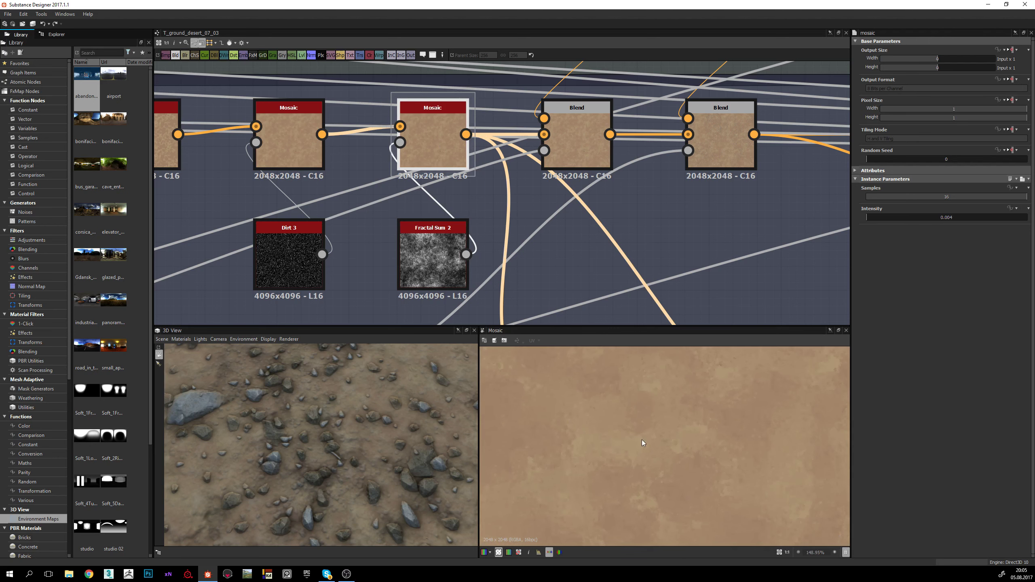
{"action": "middle_click_drag", "start_coordinate": [568, 444], "coordinate": [547, 433]}
{"action": "scroll", "coordinate": [636, 404], "scroll_direction": "down", "scroll_amount": 5}
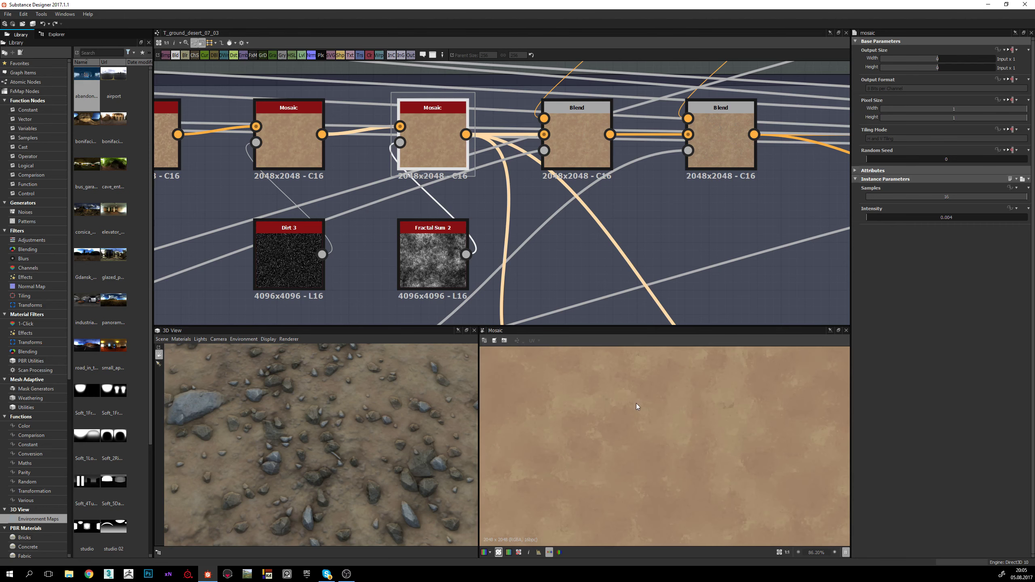
{"action": "scroll", "coordinate": [689, 440], "scroll_direction": "down", "scroll_amount": 2}
{"action": "middle_click_drag", "start_coordinate": [680, 457], "coordinate": [664, 403]}
{"action": "scroll", "coordinate": [689, 440], "scroll_direction": "up", "scroll_amount": 3}
{"action": "scroll", "coordinate": [665, 403], "scroll_direction": "down", "scroll_amount": 1}
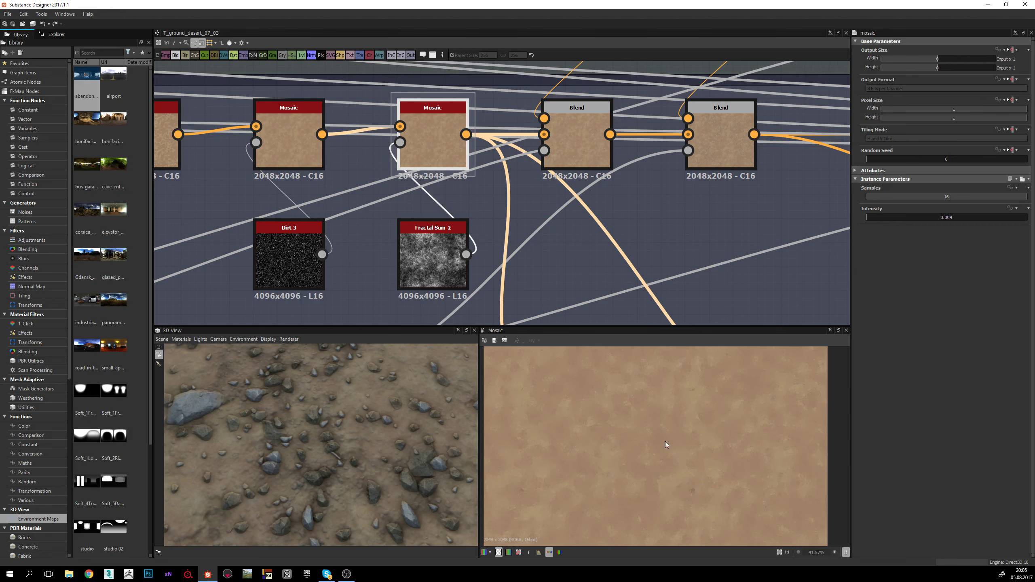
{"action": "middle_click_drag", "start_coordinate": [564, 156], "coordinate": [452, 172]}
Step: Preview the Blend node and its Invert_grayscale opacity mask
{"action": "double_click", "coordinate": [465, 145]}
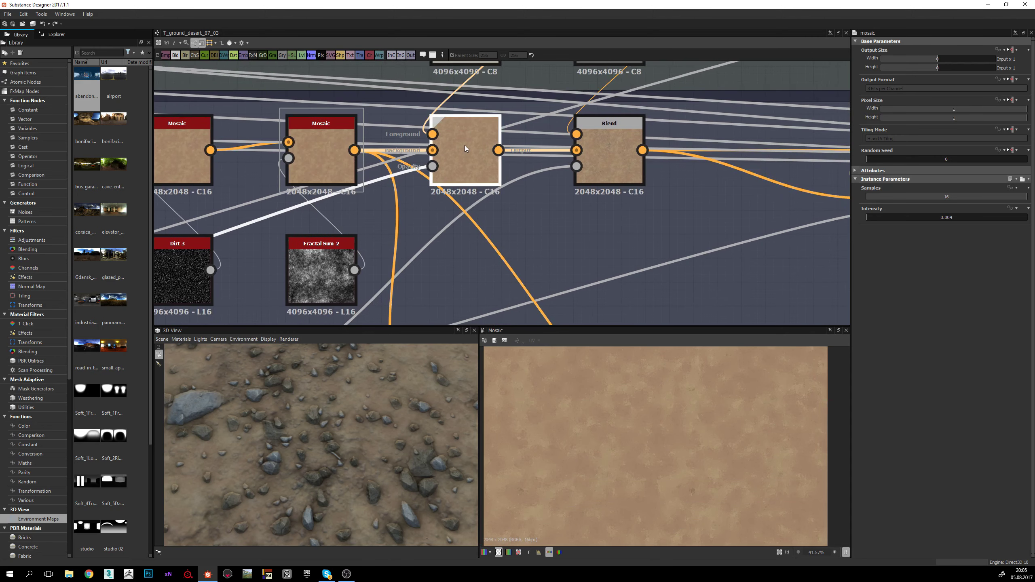
{"action": "scroll", "coordinate": [631, 432], "scroll_direction": "up", "scroll_amount": 3}
{"action": "scroll", "coordinate": [631, 432], "scroll_direction": "up", "scroll_amount": 1}
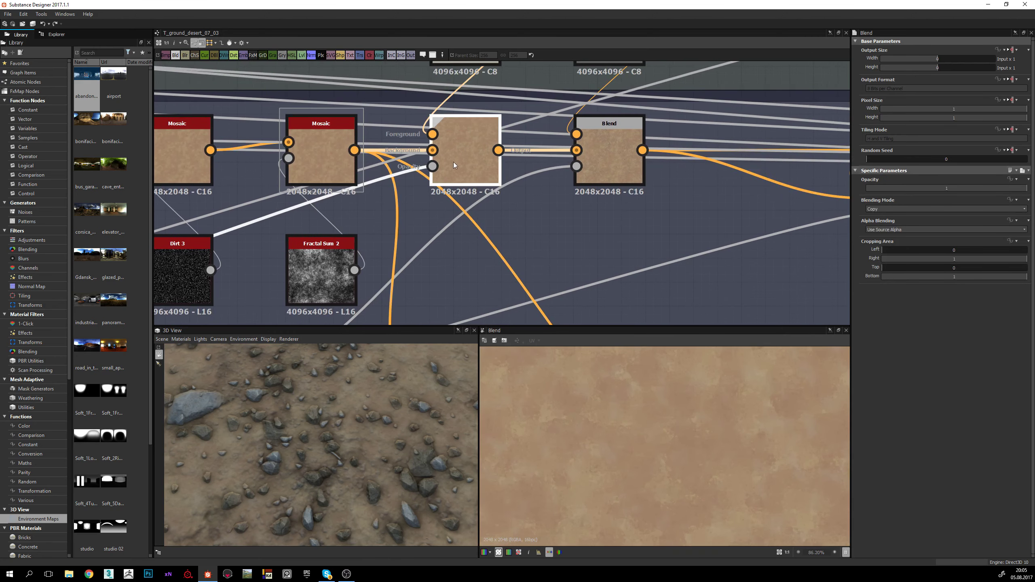
{"action": "middle_click_drag", "start_coordinate": [453, 162], "coordinate": [452, 177]}
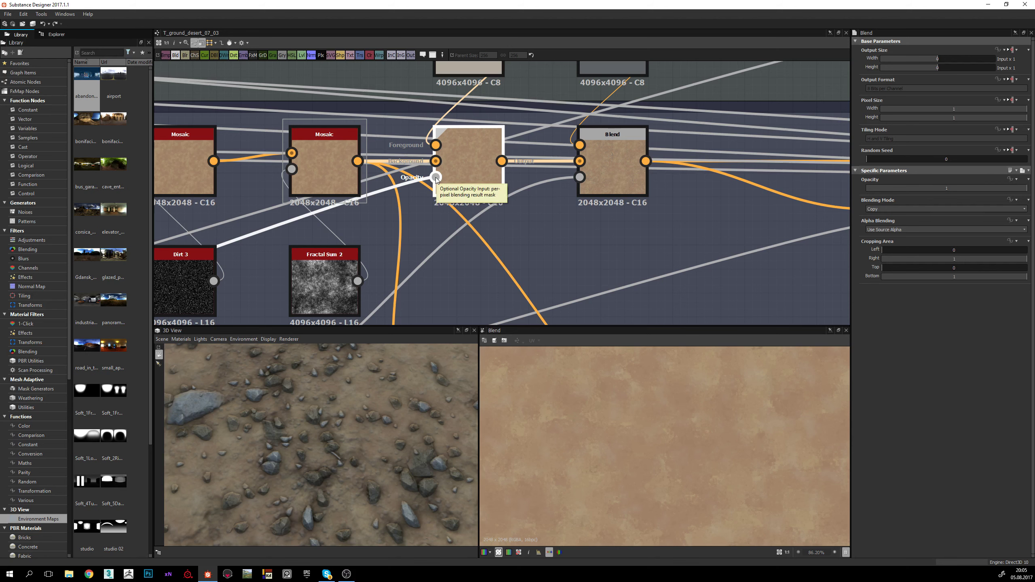
{"action": "double_click", "coordinate": [436, 178]}
{"action": "scroll", "coordinate": [710, 458], "scroll_direction": "down", "scroll_amount": 1}
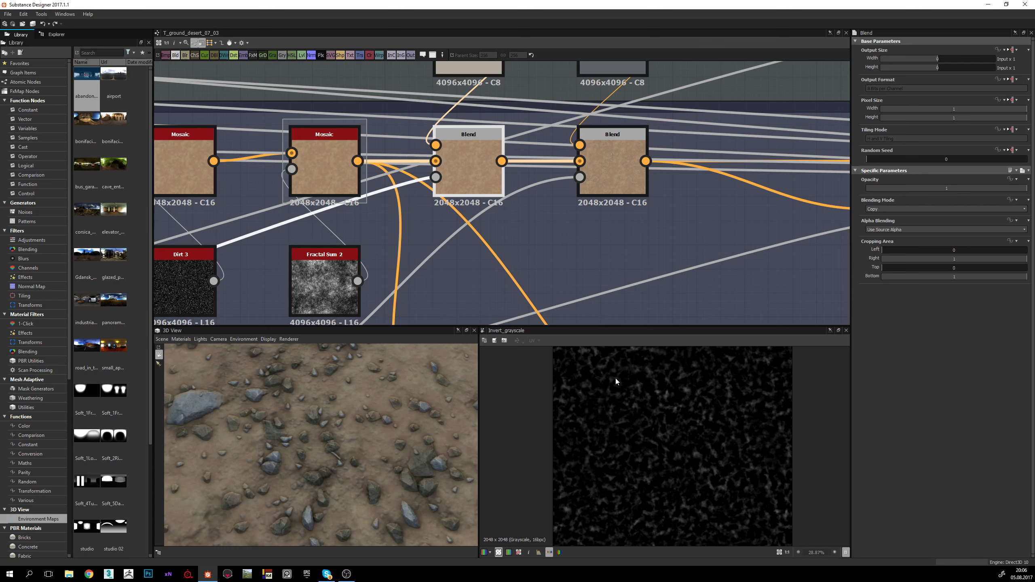
{"action": "double_click", "coordinate": [455, 170]}
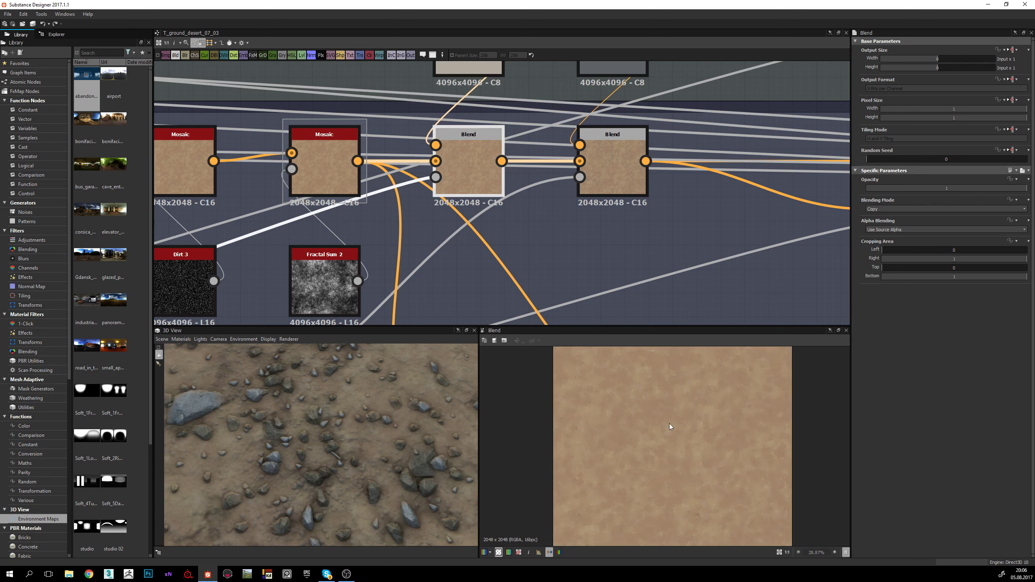
Step: Preview the light Uniform Color input, then the first Blend's lightened sand result
{"action": "scroll", "coordinate": [664, 420], "scroll_direction": "up", "scroll_amount": 5}
{"action": "middle_click_drag", "start_coordinate": [471, 70], "coordinate": [468, 157]}
{"action": "double_click", "coordinate": [460, 127]}
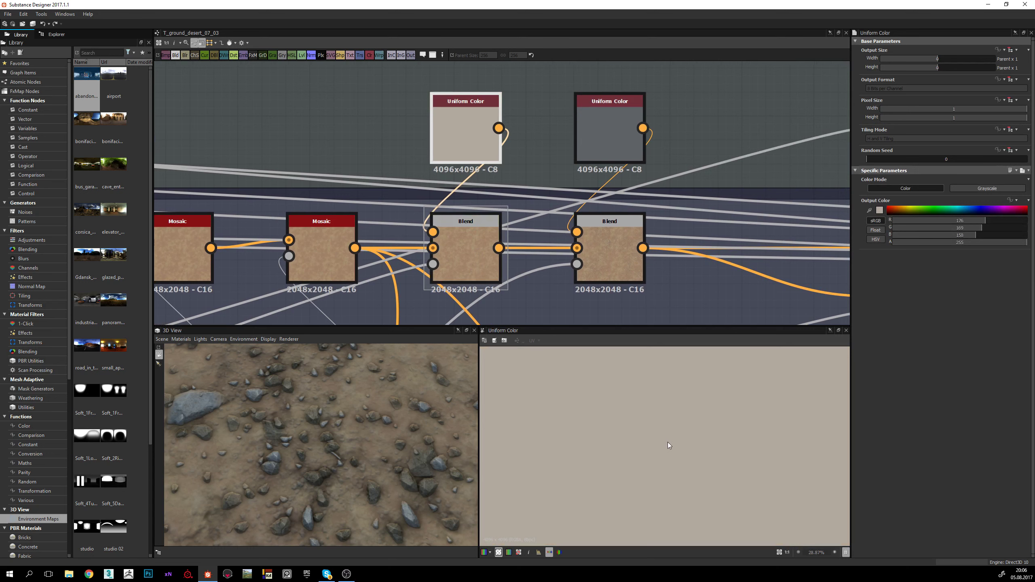
{"action": "double_click", "coordinate": [468, 245]}
{"action": "scroll", "coordinate": [641, 452], "scroll_direction": "up", "scroll_amount": 8}
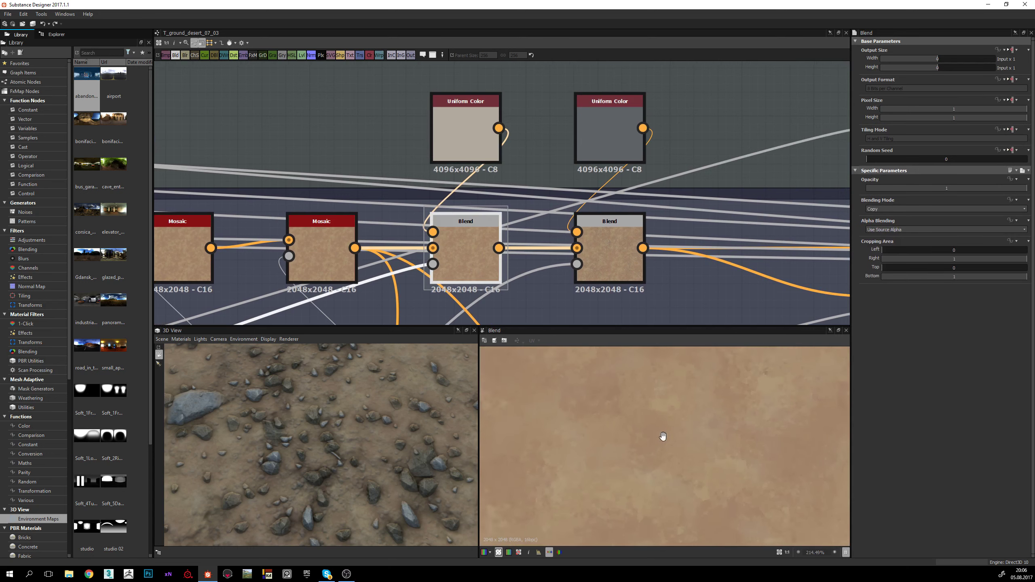
{"action": "scroll", "coordinate": [693, 439], "scroll_direction": "down", "scroll_amount": 3}
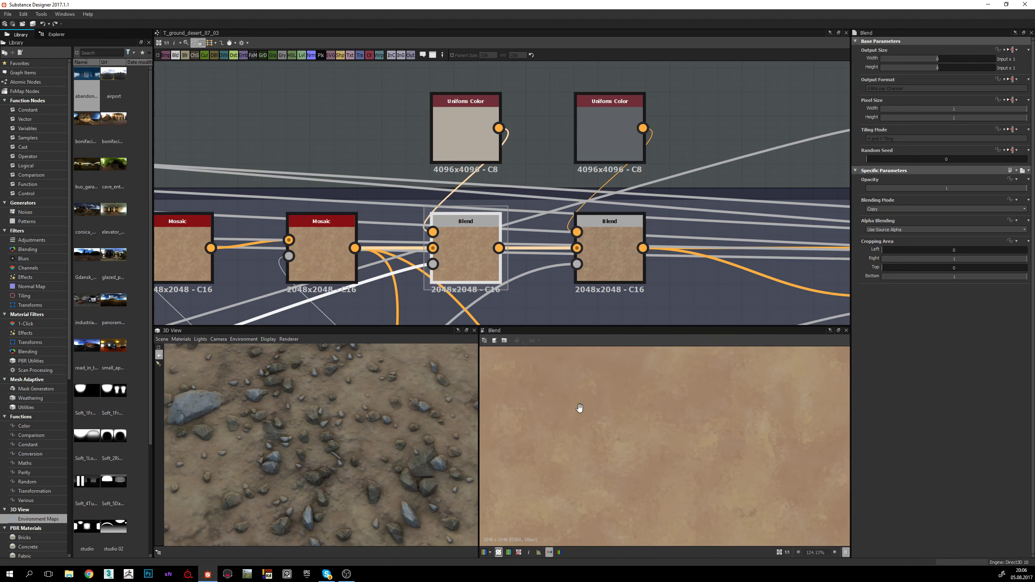
{"action": "middle_click_drag", "start_coordinate": [580, 407], "coordinate": [595, 409]}
{"action": "middle_click_drag", "start_coordinate": [707, 403], "coordinate": [688, 417]}
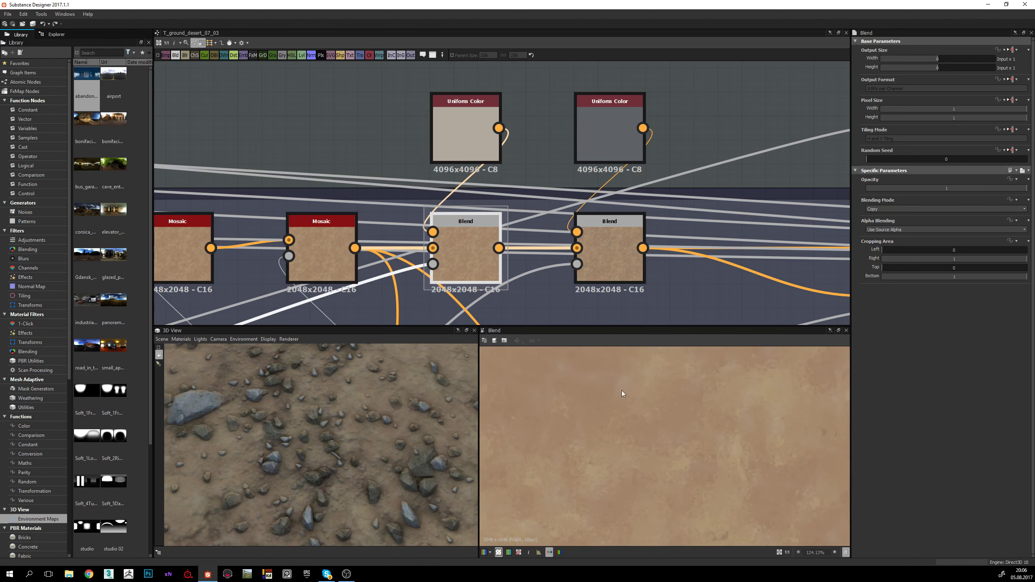
{"action": "scroll", "coordinate": [640, 411], "scroll_direction": "down", "scroll_amount": 5}
{"action": "middle_click_drag", "start_coordinate": [574, 189], "coordinate": [488, 182]}
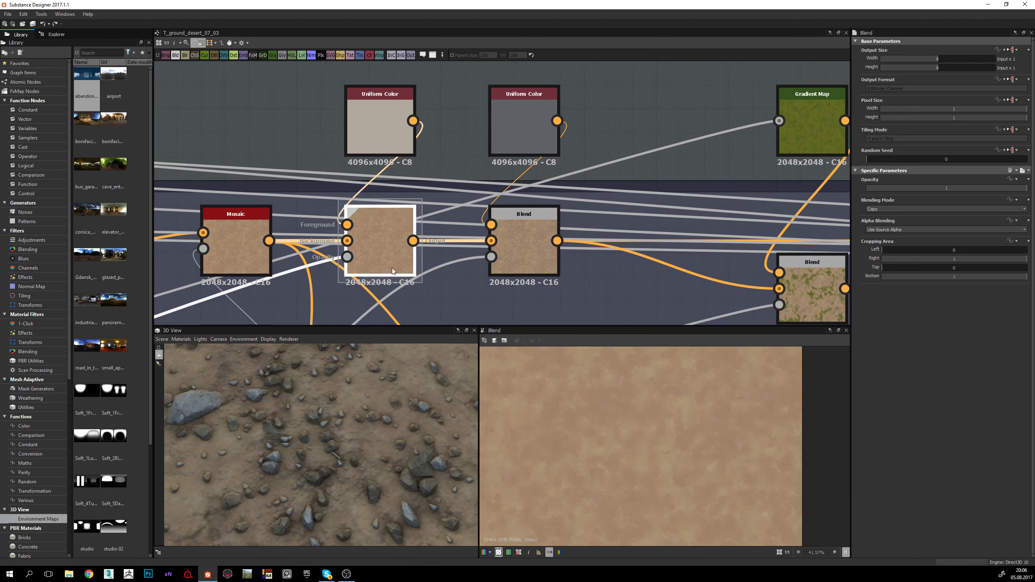
Step: Preview the second Blend's Levels mask and dark grey Uniform Color inputs
{"action": "left_click", "coordinate": [519, 242]}
{"action": "middle_click_drag", "start_coordinate": [525, 245], "coordinate": [530, 212]}
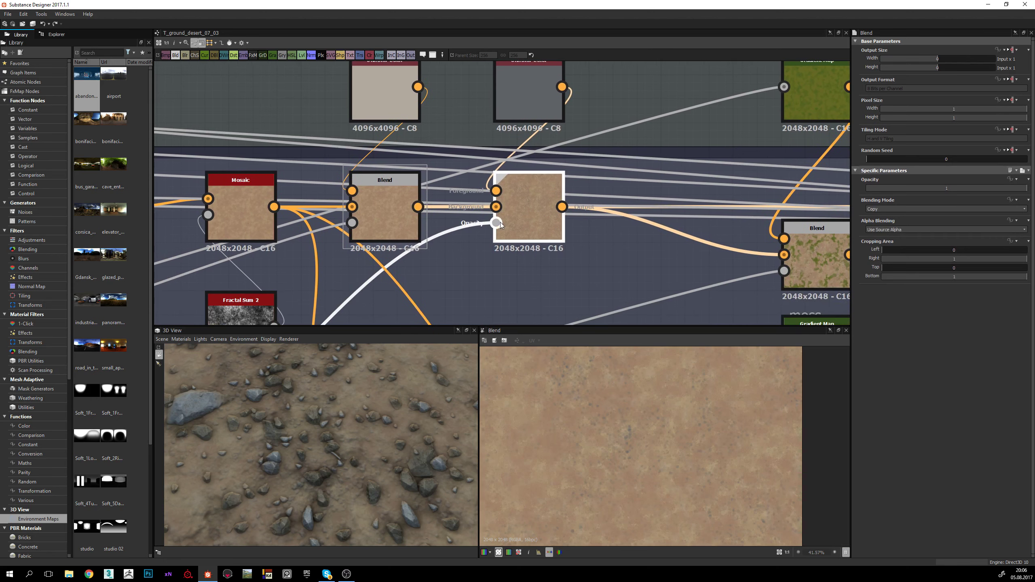
{"action": "double_click", "coordinate": [496, 224]}
{"action": "scroll", "coordinate": [633, 441], "scroll_direction": "down", "scroll_amount": 2}
{"action": "scroll", "coordinate": [632, 441], "scroll_direction": "up", "scroll_amount": 2}
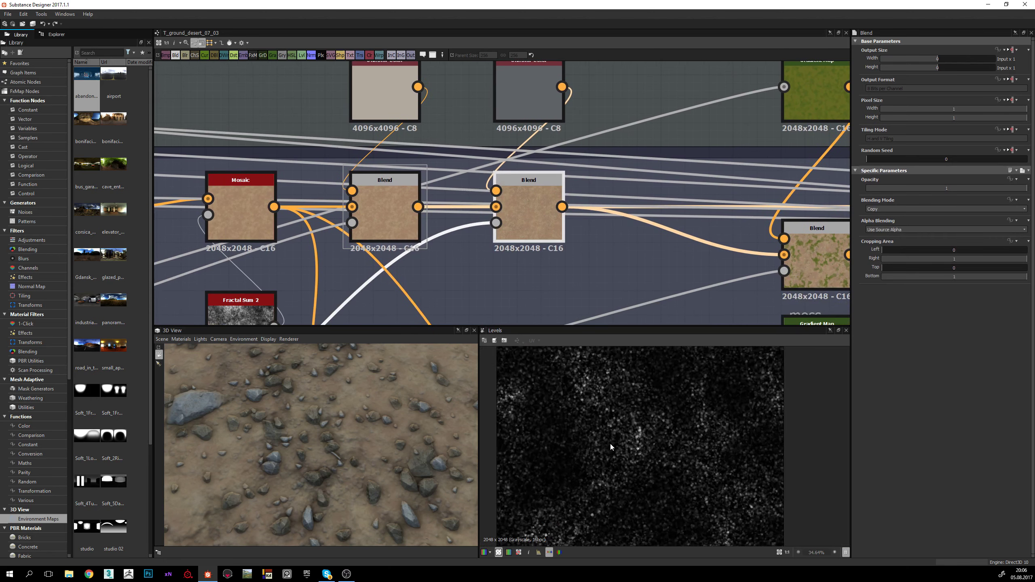
{"action": "scroll", "coordinate": [599, 451], "scroll_direction": "down", "scroll_amount": 2}
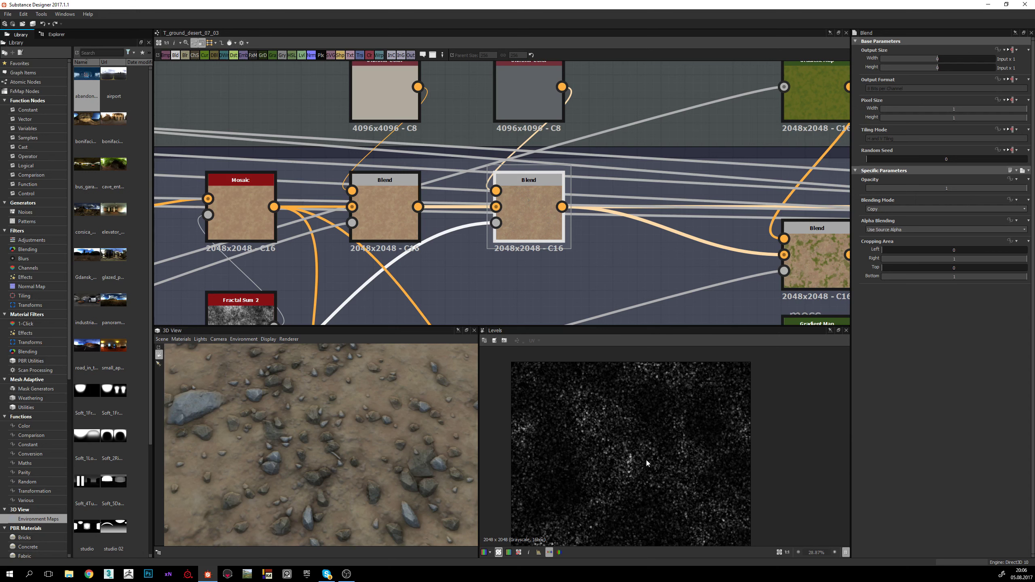
{"action": "scroll", "coordinate": [638, 458], "scroll_direction": "up", "scroll_amount": 1}
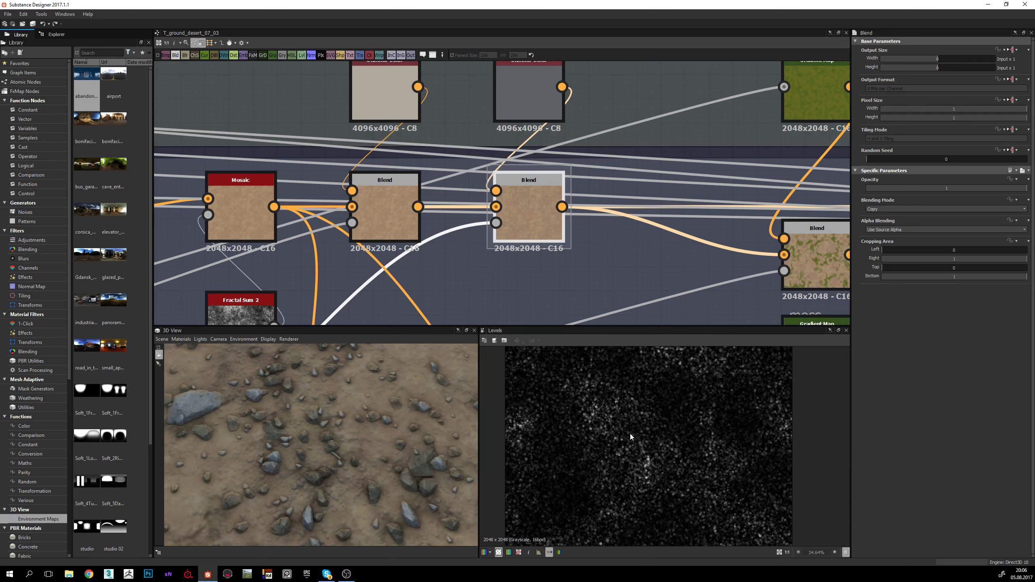
{"action": "left_click_drag", "start_coordinate": [451, 445], "coordinate": [339, 448]}
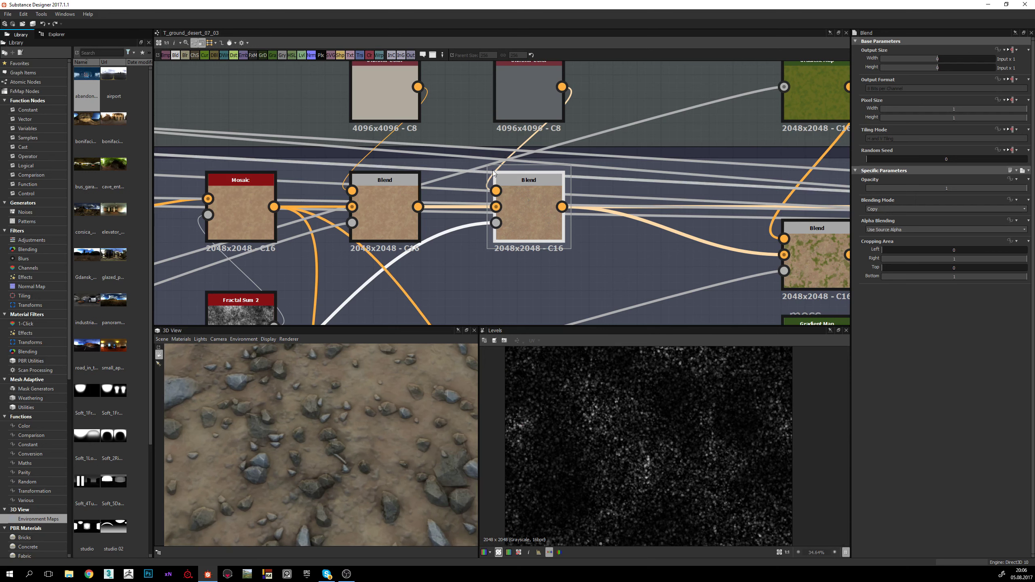
{"action": "double_click", "coordinate": [527, 91]}
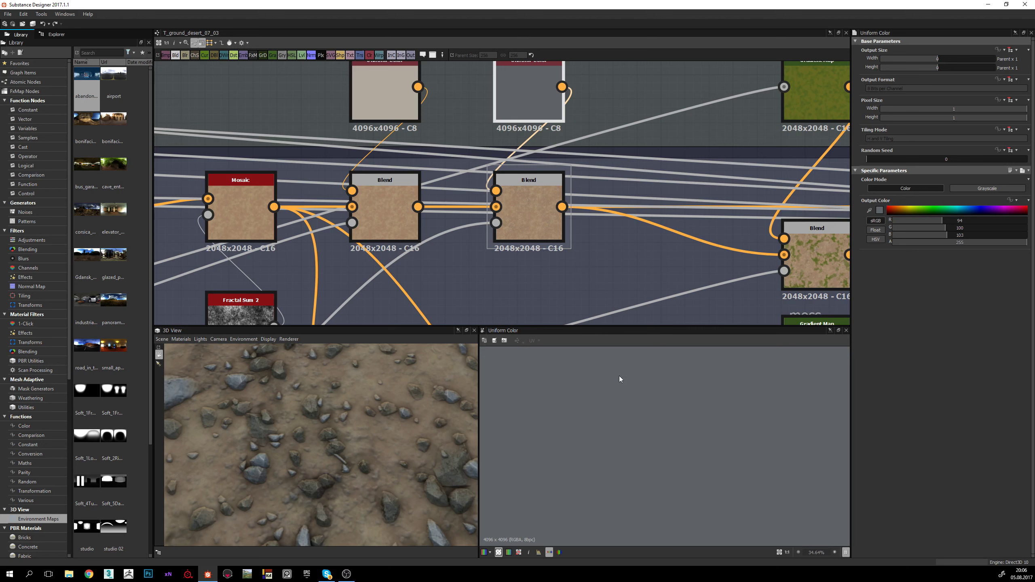
{"action": "scroll", "coordinate": [646, 414], "scroll_direction": "down", "scroll_amount": 4}
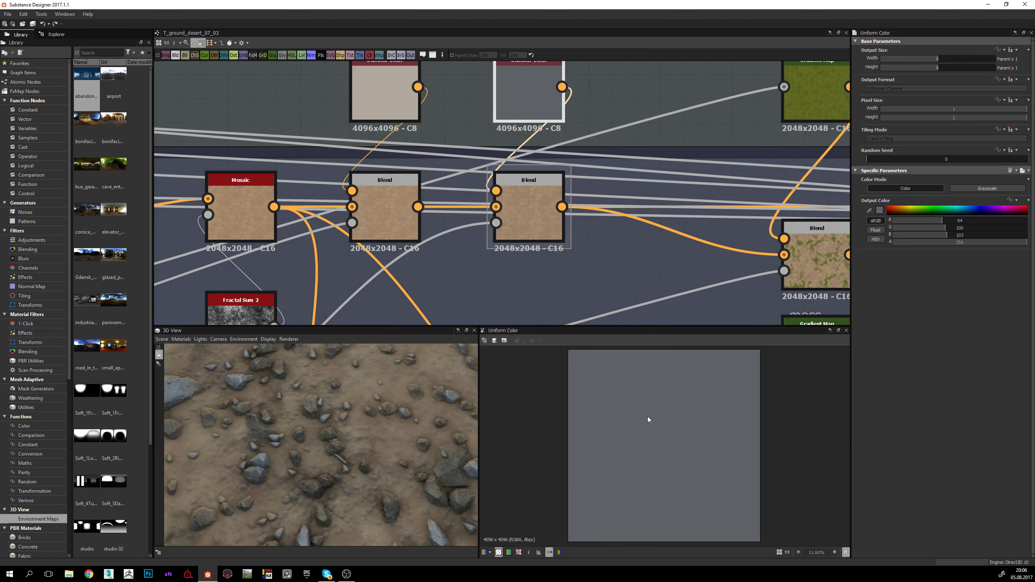
Step: Load the right Blend node and zoom and pan over its tan sand texture
{"action": "double_click", "coordinate": [531, 209]}
{"action": "scroll", "coordinate": [639, 455], "scroll_direction": "up", "scroll_amount": 7}
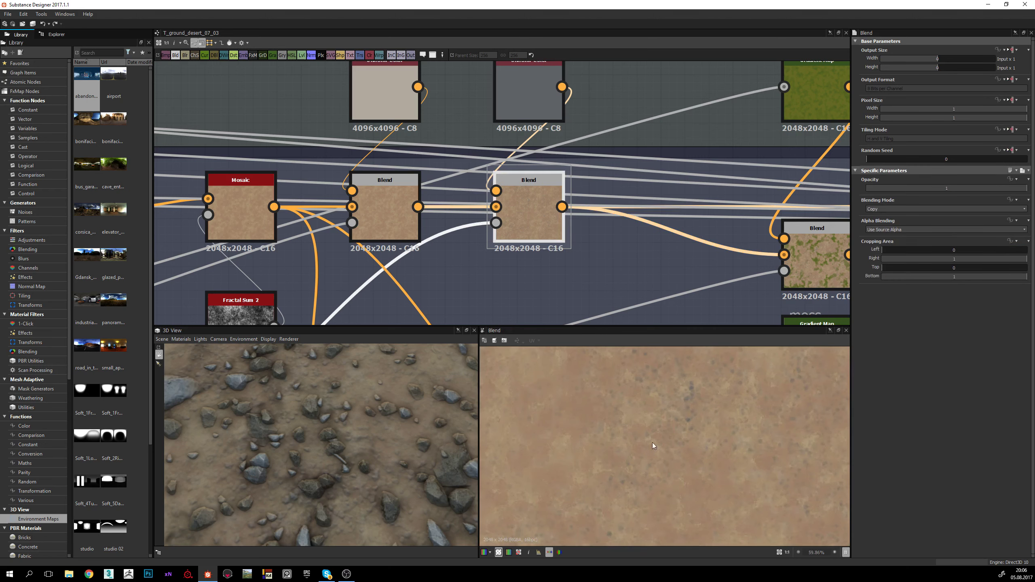
{"action": "scroll", "coordinate": [663, 468], "scroll_direction": "up", "scroll_amount": 2}
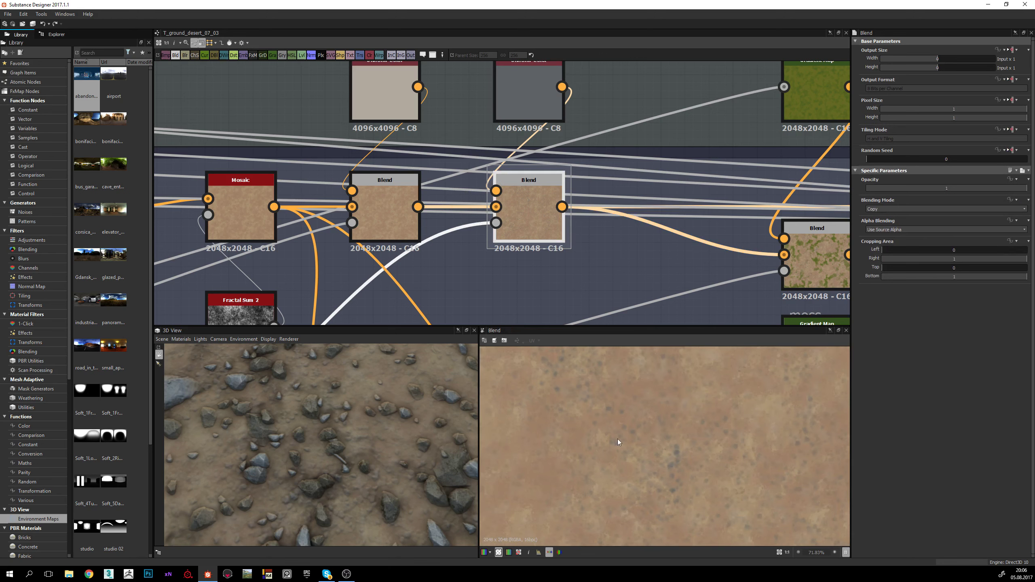
{"action": "scroll", "coordinate": [671, 469], "scroll_direction": "down", "scroll_amount": 2}
{"action": "scroll", "coordinate": [597, 449], "scroll_direction": "down", "scroll_amount": 1}
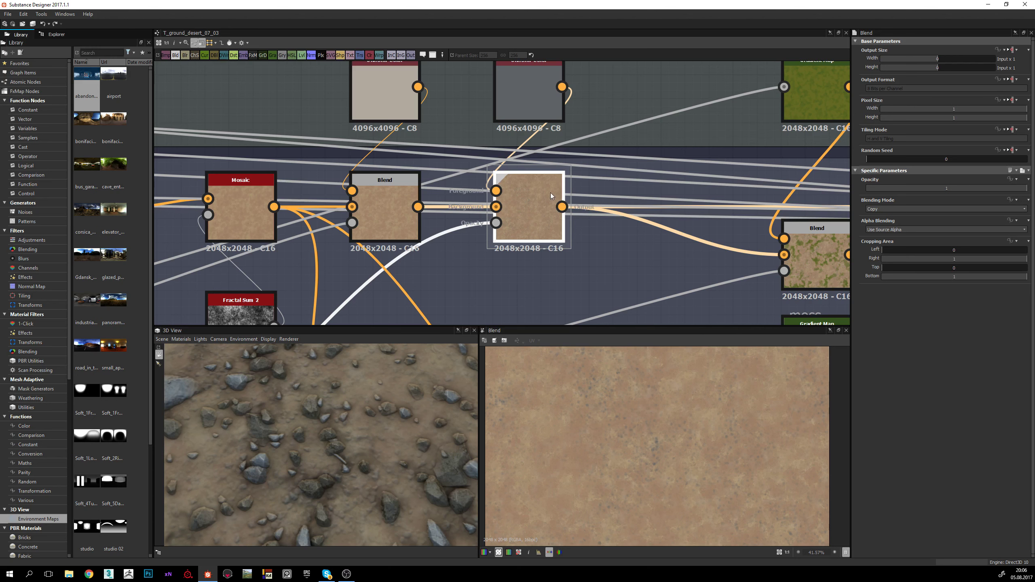
{"action": "middle_click_drag", "start_coordinate": [540, 238], "coordinate": [537, 254]}
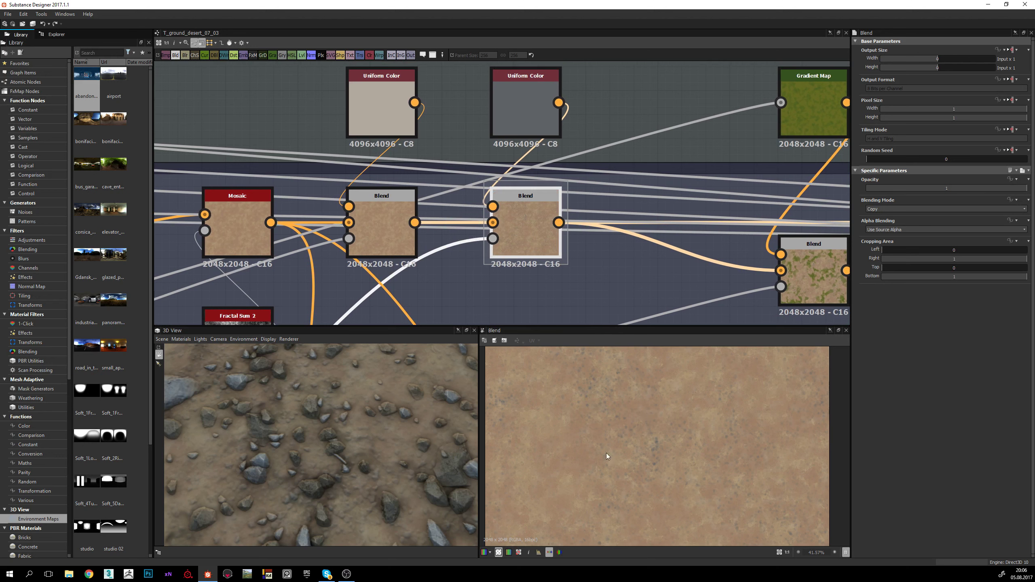
{"action": "scroll", "coordinate": [607, 453], "scroll_direction": "down", "scroll_amount": 1}
{"action": "scroll", "coordinate": [632, 450], "scroll_direction": "up", "scroll_amount": 1}
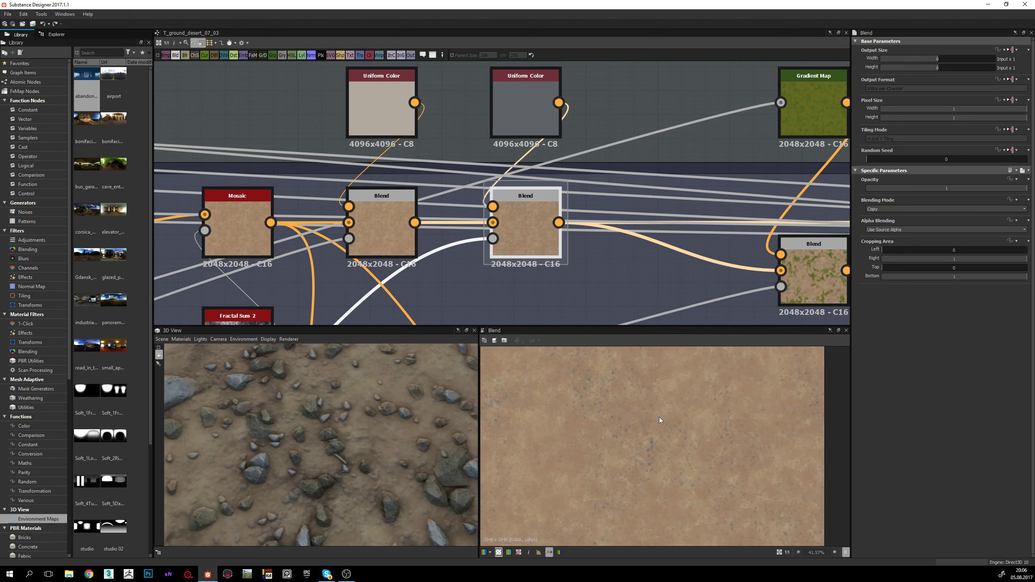
{"action": "middle_click_drag", "start_coordinate": [684, 436], "coordinate": [653, 435]}
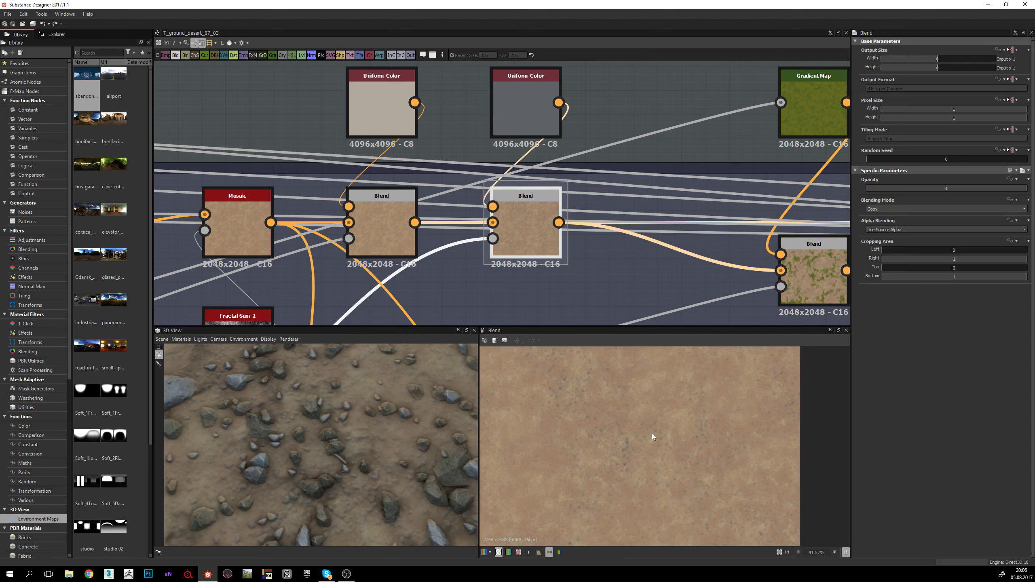
Step: Show the green-patched Blend node's output from the stones blend chain
{"action": "middle_click_drag", "start_coordinate": [568, 151], "coordinate": [364, 142]}
{"action": "scroll", "coordinate": [363, 143], "scroll_direction": "down", "scroll_amount": 2}
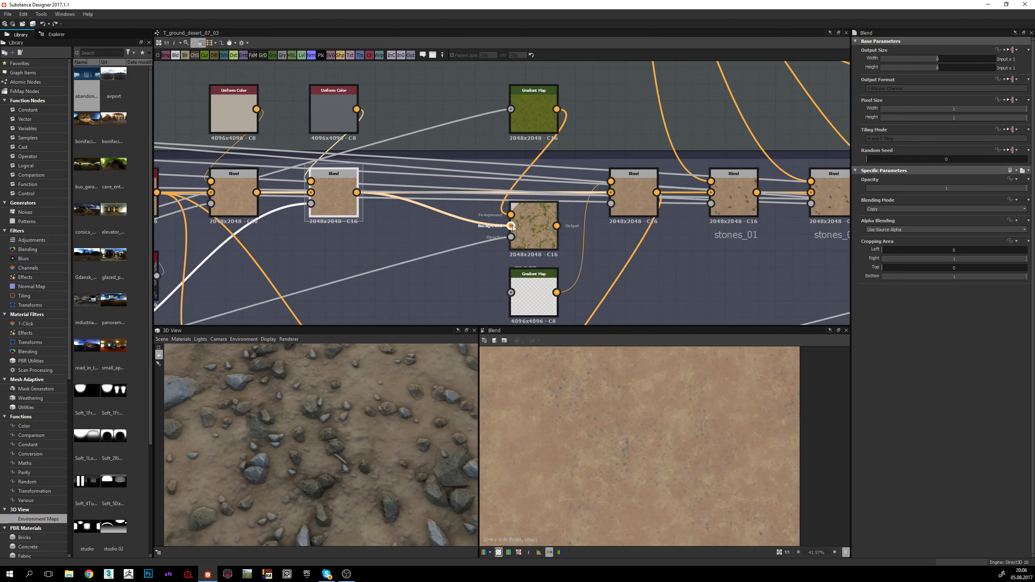
{"action": "left_click", "coordinate": [533, 221]}
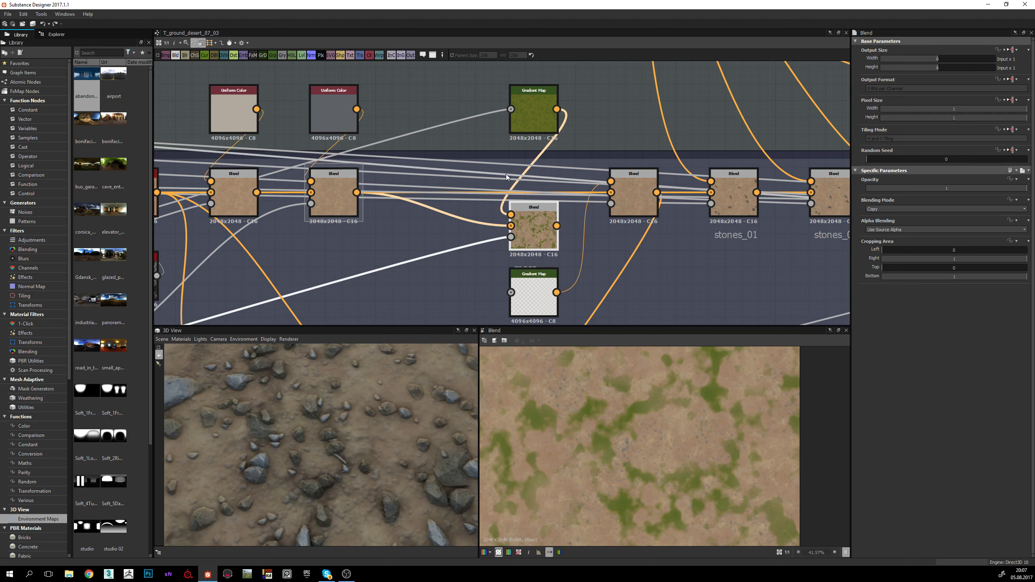
{"action": "middle_click_drag", "start_coordinate": [587, 188], "coordinate": [461, 176]}
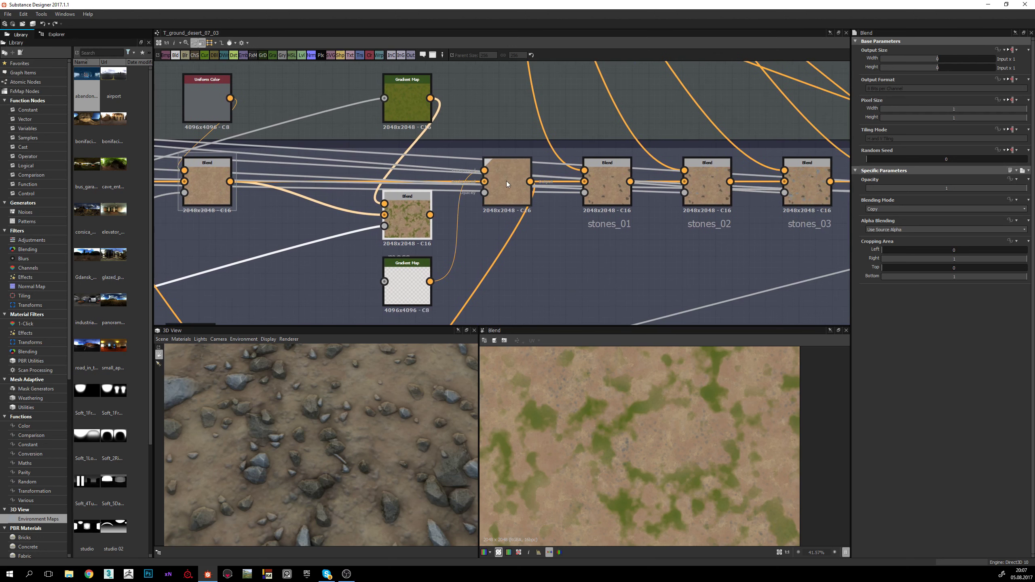
Step: Inspect the 0.2-opacity Multiply Blend and its Gradient Map input, keeping the node in its row
{"action": "double_click", "coordinate": [506, 181]}
{"action": "left_click_drag", "start_coordinate": [506, 179], "coordinate": [507, 228]}
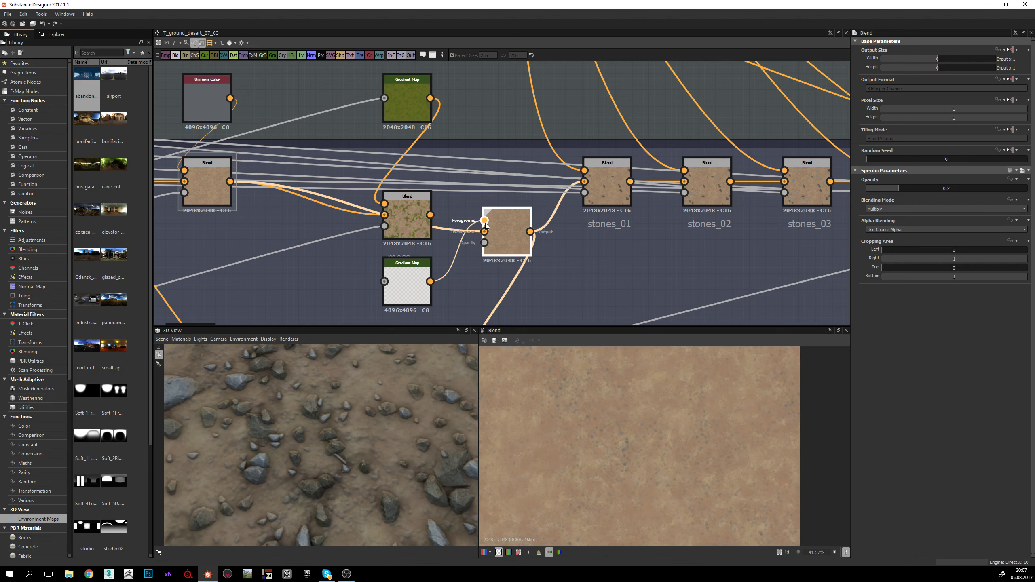
{"action": "double_click", "coordinate": [485, 222]}
{"action": "left_click_drag", "start_coordinate": [506, 233], "coordinate": [509, 185]}
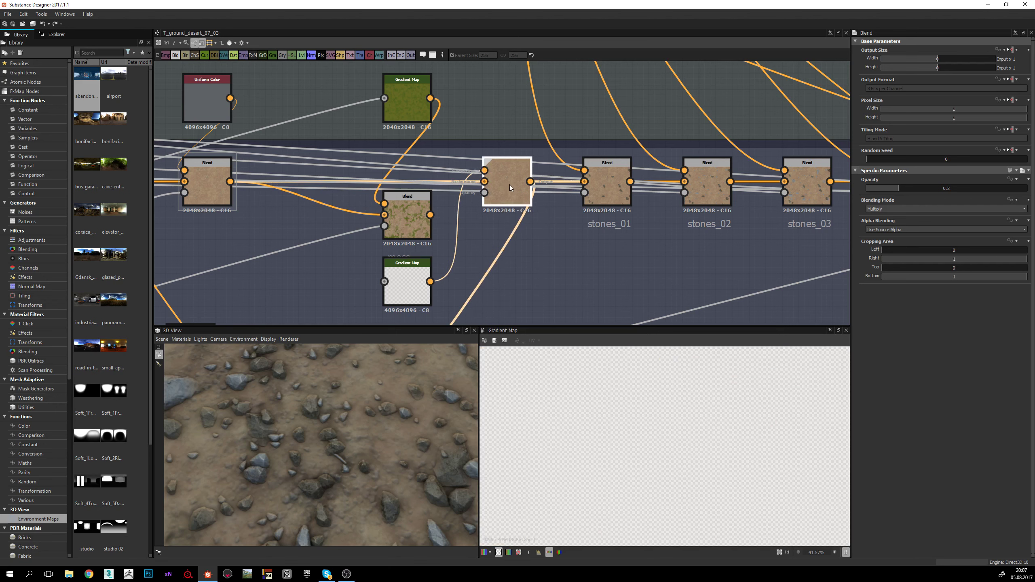
{"action": "middle_click_drag", "start_coordinate": [575, 197], "coordinate": [431, 194]}
Step: Preview the stones_01 blend result, zooming in on a single rock
{"action": "double_click", "coordinate": [469, 182]}
{"action": "scroll", "coordinate": [658, 391], "scroll_direction": "down", "scroll_amount": 3}
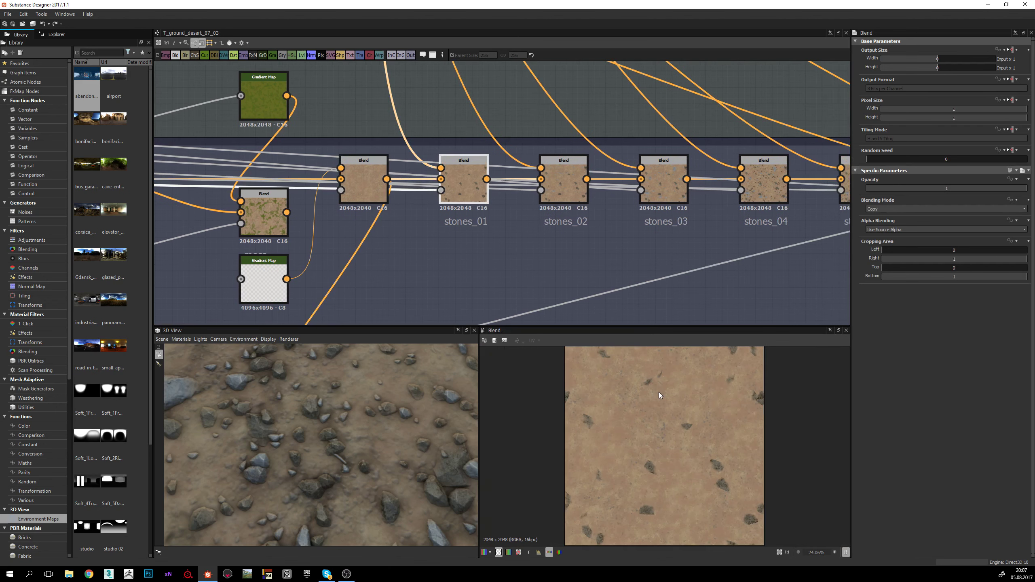
{"action": "scroll", "coordinate": [663, 437], "scroll_direction": "up", "scroll_amount": 2}
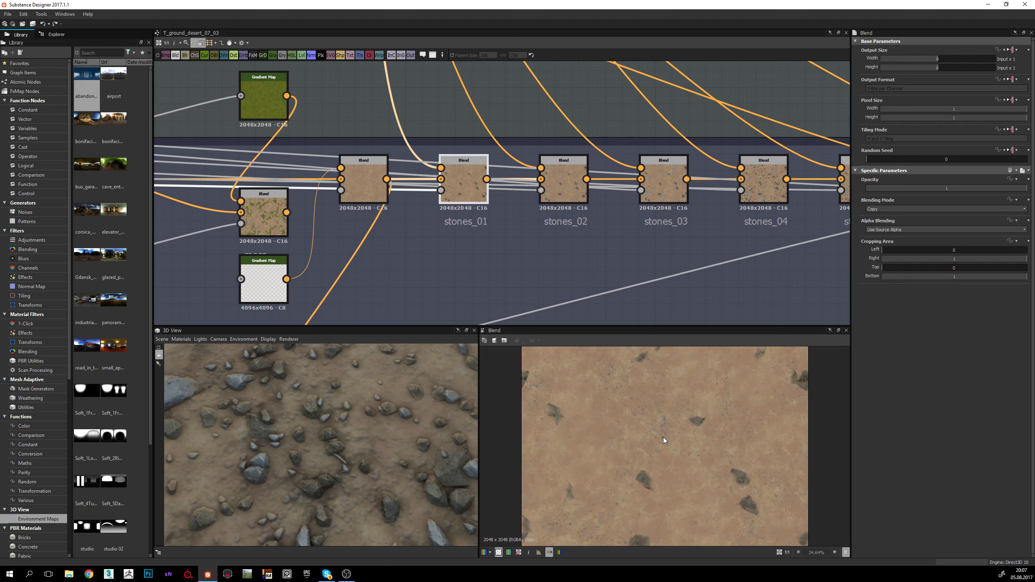
{"action": "scroll", "coordinate": [657, 437], "scroll_direction": "down", "scroll_amount": 1}
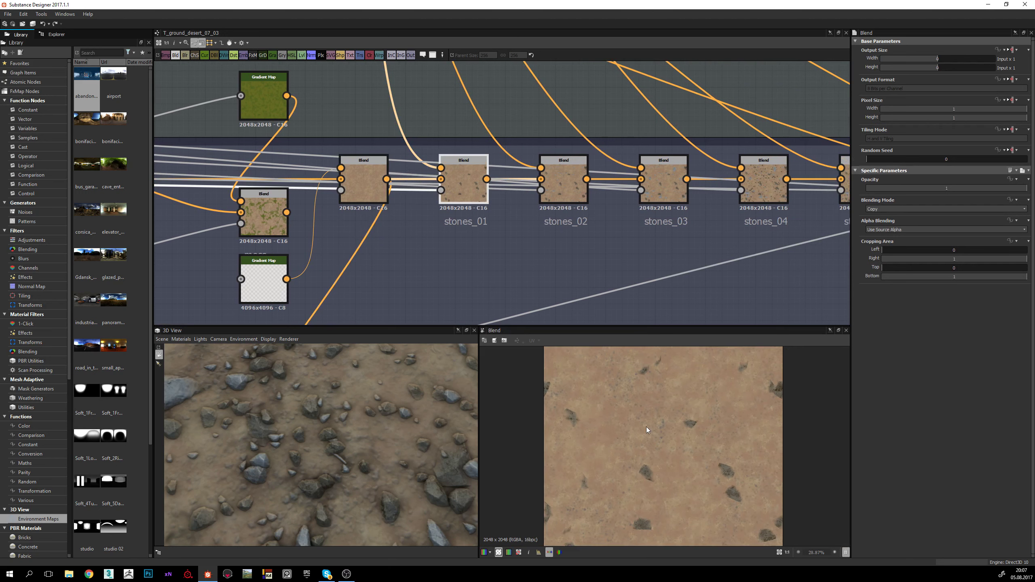
{"action": "scroll", "coordinate": [653, 388], "scroll_direction": "up", "scroll_amount": 7}
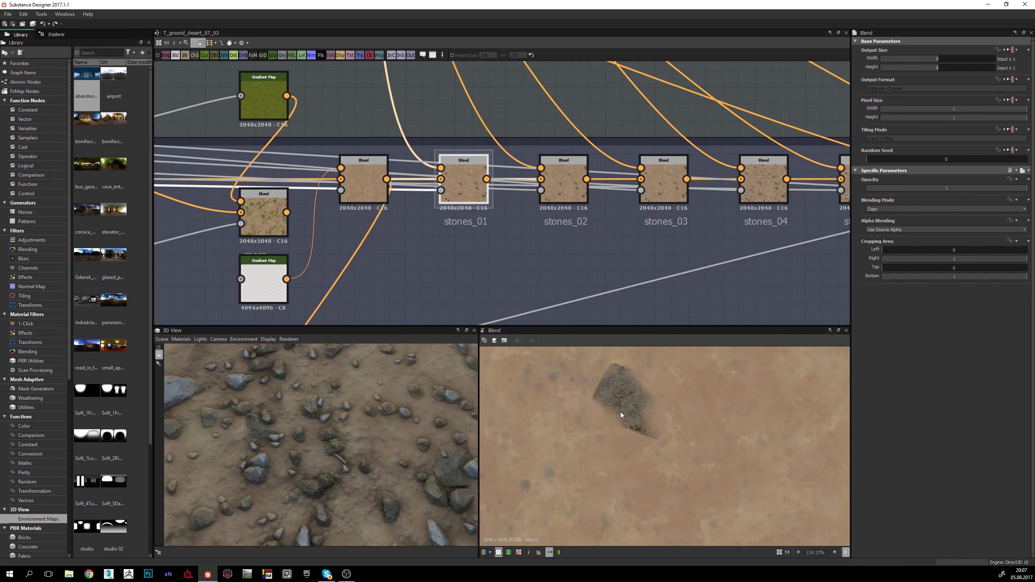
{"action": "scroll", "coordinate": [620, 412], "scroll_direction": "up", "scroll_amount": 1}
{"action": "middle_click_drag", "start_coordinate": [621, 394], "coordinate": [616, 314]}
{"action": "scroll", "coordinate": [616, 314], "scroll_direction": "down", "scroll_amount": 1}
{"action": "middle_click_drag", "start_coordinate": [561, 538], "coordinate": [604, 461]}
{"action": "scroll", "coordinate": [571, 445], "scroll_direction": "up", "scroll_amount": 3}
{"action": "scroll", "coordinate": [603, 461], "scroll_direction": "down", "scroll_amount": 3}
Step: Bring the color_stone frame with its Gradient Map and Uniform Color nodes into view
{"action": "middle_click_drag", "start_coordinate": [644, 255], "coordinate": [584, 301]}
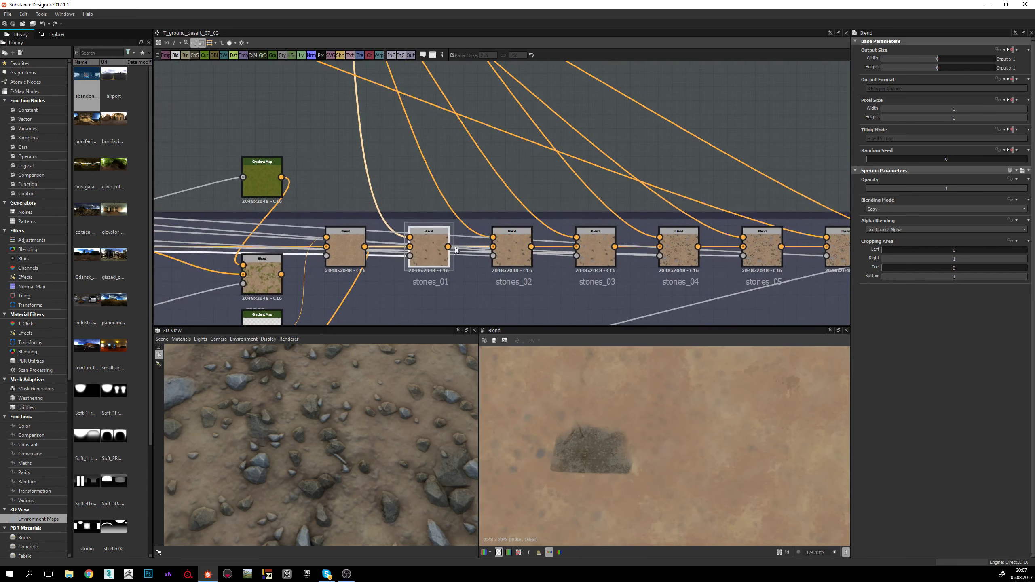
{"action": "middle_click_drag", "start_coordinate": [458, 181], "coordinate": [687, 334]}
{"action": "scroll", "coordinate": [461, 143], "scroll_direction": "down", "scroll_amount": 3}
{"action": "middle_click_drag", "start_coordinate": [461, 143], "coordinate": [673, 198]}
{"action": "mouse_move", "coordinate": [497, 195]}
{"action": "middle_mouse_down"}
{"action": "mouse_move", "coordinate": [492, 238]}
{"action": "mouse_move", "coordinate": [494, 214]}
{"action": "middle_mouse_up"}
{"action": "scroll", "coordinate": [493, 213], "scroll_direction": "up", "scroll_amount": 5}
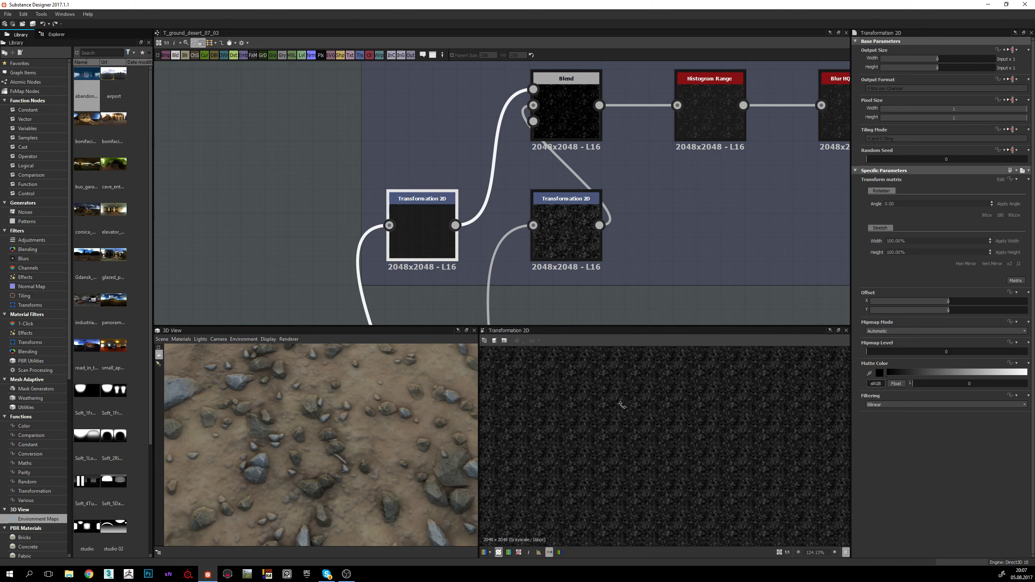
Step: Find the Transformation 2D nodes and preview the dark noise output
{"action": "scroll", "coordinate": [693, 446], "scroll_direction": "up", "scroll_amount": 6}
{"action": "middle_click_drag", "start_coordinate": [405, 182], "coordinate": [475, 58]}
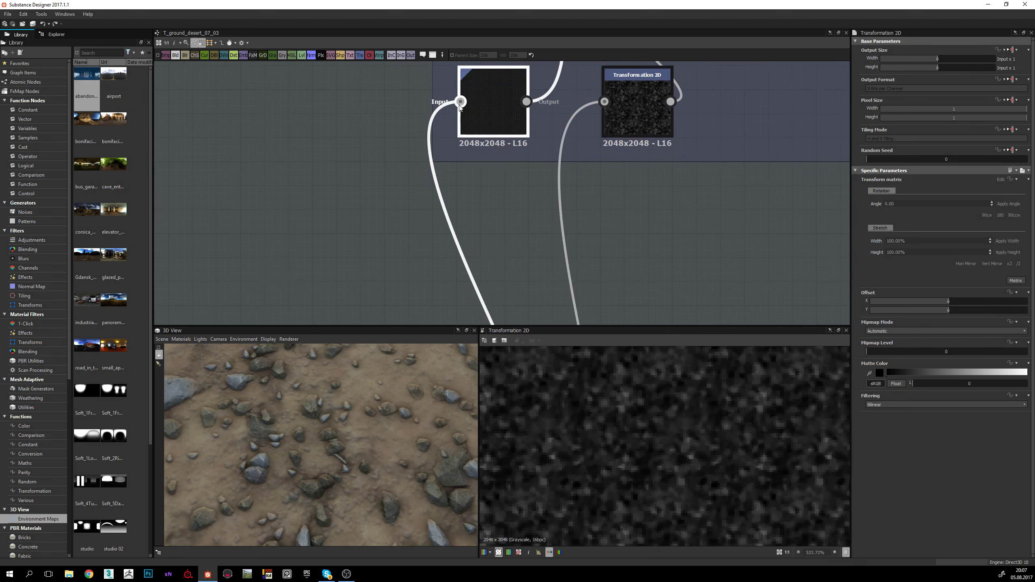
{"action": "scroll", "coordinate": [653, 414], "scroll_direction": "down", "scroll_amount": 12}
{"action": "scroll", "coordinate": [655, 416], "scroll_direction": "down", "scroll_amount": 4}
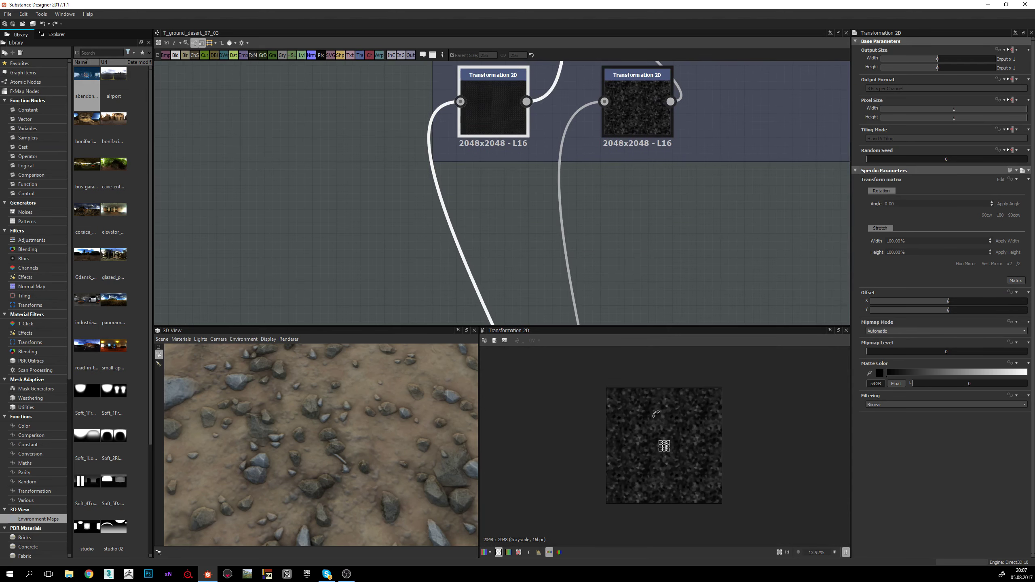
{"action": "scroll", "coordinate": [656, 416], "scroll_direction": "up", "scroll_amount": 1}
{"action": "middle_click_drag", "start_coordinate": [527, 128], "coordinate": [566, 85]}
{"action": "scroll", "coordinate": [566, 102], "scroll_direction": "down", "scroll_amount": 4}
{"action": "middle_click_drag", "start_coordinate": [544, 273], "coordinate": [541, 128]}
{"action": "scroll", "coordinate": [557, 212], "scroll_direction": "up", "scroll_amount": 3}
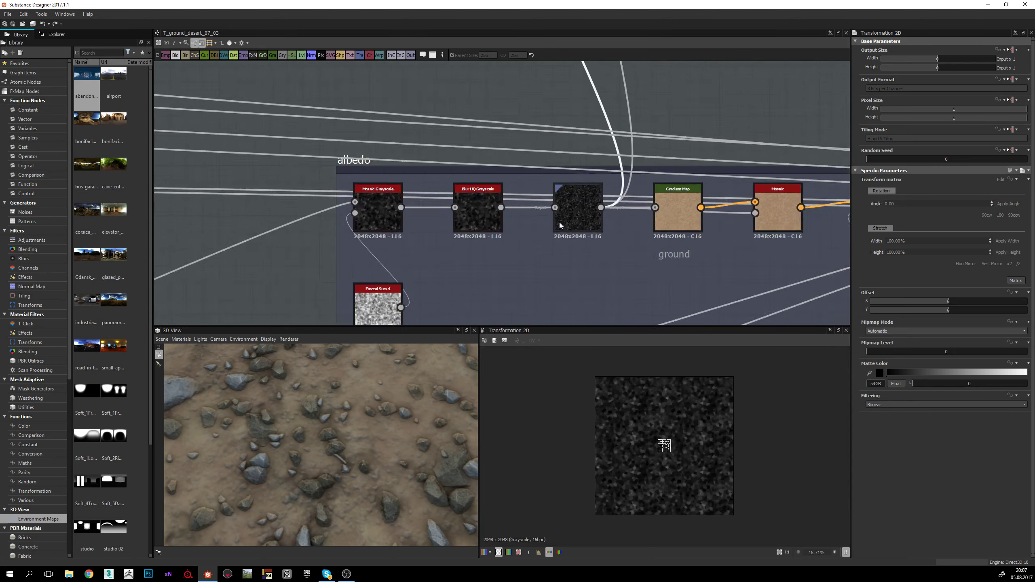
{"action": "scroll", "coordinate": [651, 408], "scroll_direction": "up", "scroll_amount": 7}
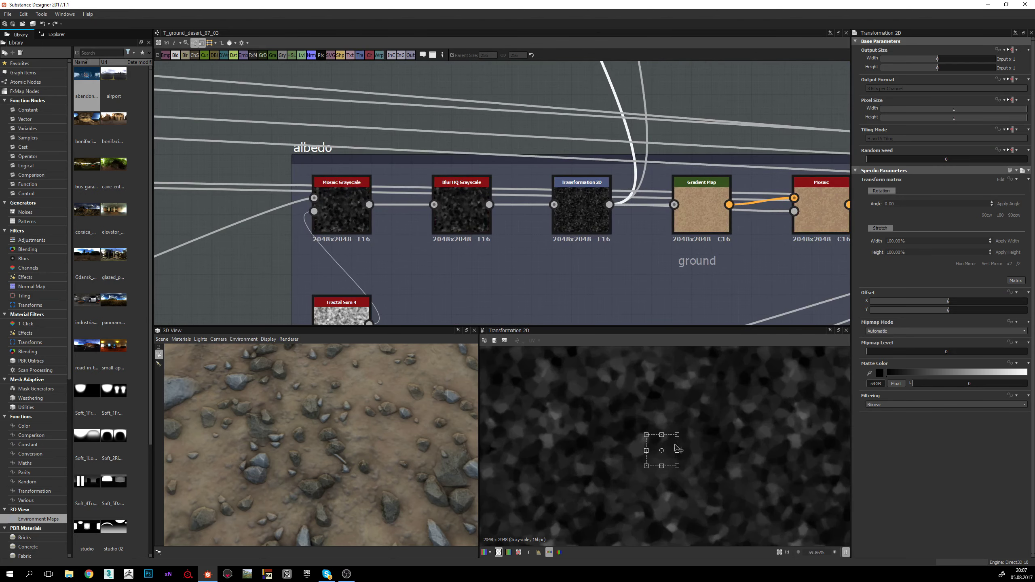
{"action": "scroll", "coordinate": [675, 445], "scroll_direction": "down", "scroll_amount": 4}
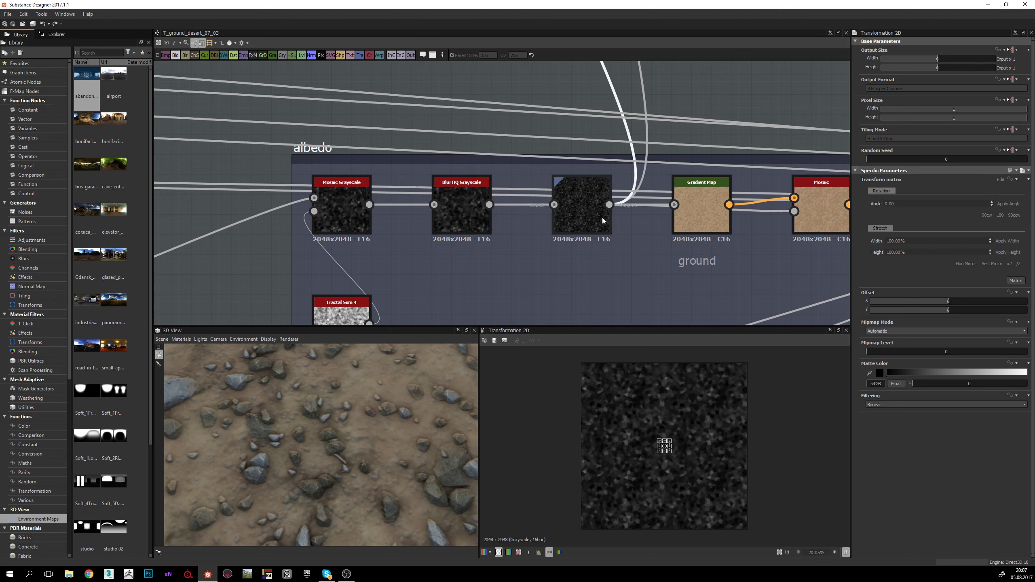
{"action": "middle_click_drag", "start_coordinate": [563, 147], "coordinate": [493, 255]}
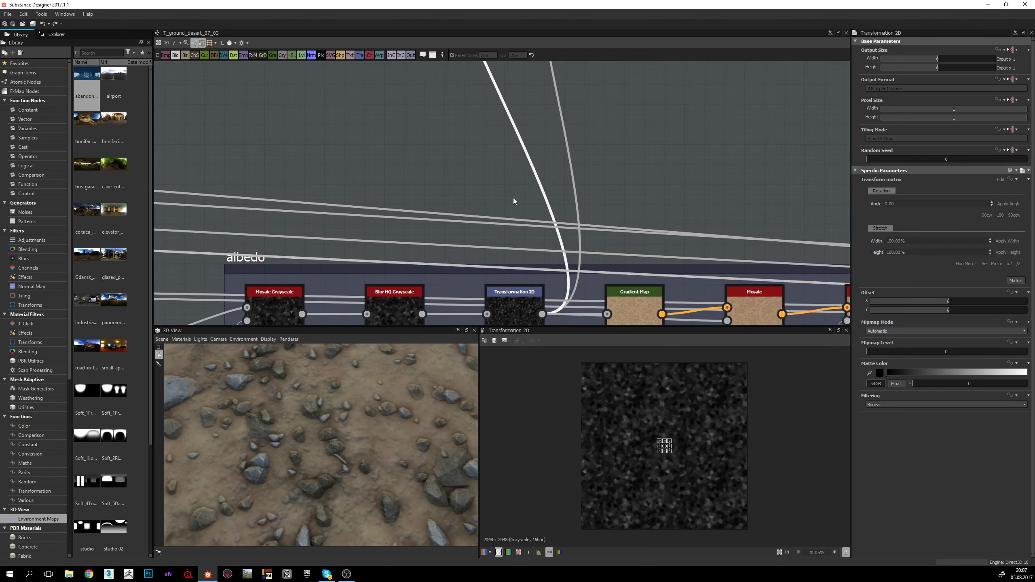
{"action": "middle_click_drag", "start_coordinate": [506, 82], "coordinate": [526, 302]}
{"action": "scroll", "coordinate": [693, 439], "scroll_direction": "up", "scroll_amount": 3}
{"action": "double_click", "coordinate": [475, 147]}
{"action": "scroll", "coordinate": [647, 453], "scroll_direction": "up", "scroll_amount": 6}
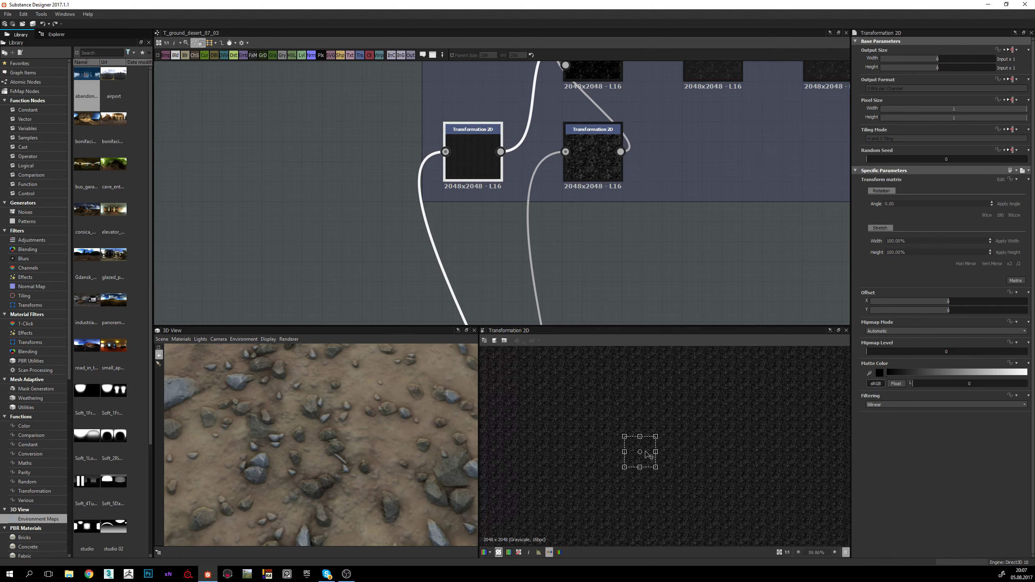
{"action": "scroll", "coordinate": [648, 453], "scroll_direction": "up", "scroll_amount": 2}
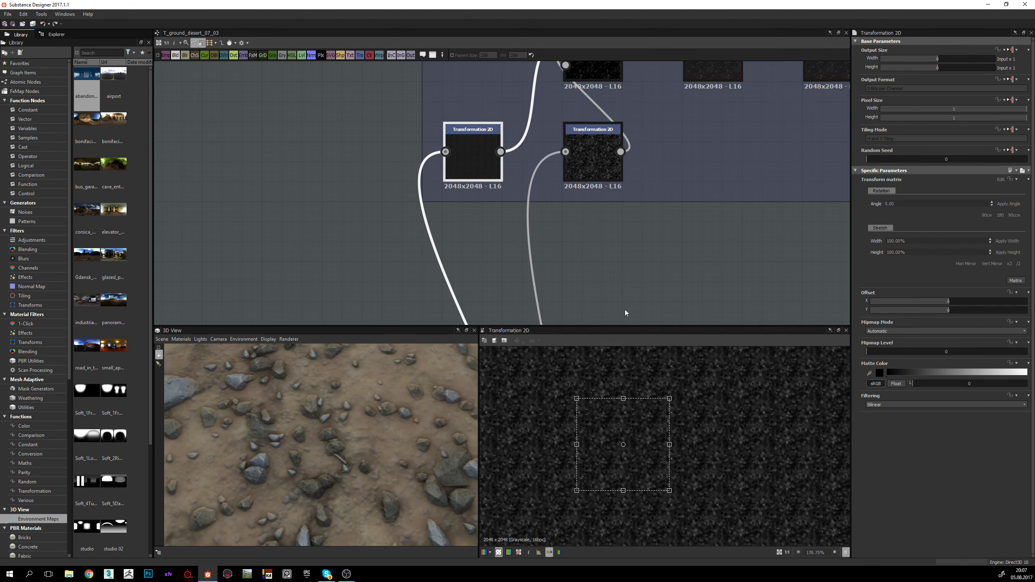
Step: Preview the Subtract Blend, a mostly black mask with faint speckled grey patches
{"action": "middle_click_drag", "start_coordinate": [544, 153], "coordinate": [470, 210]}
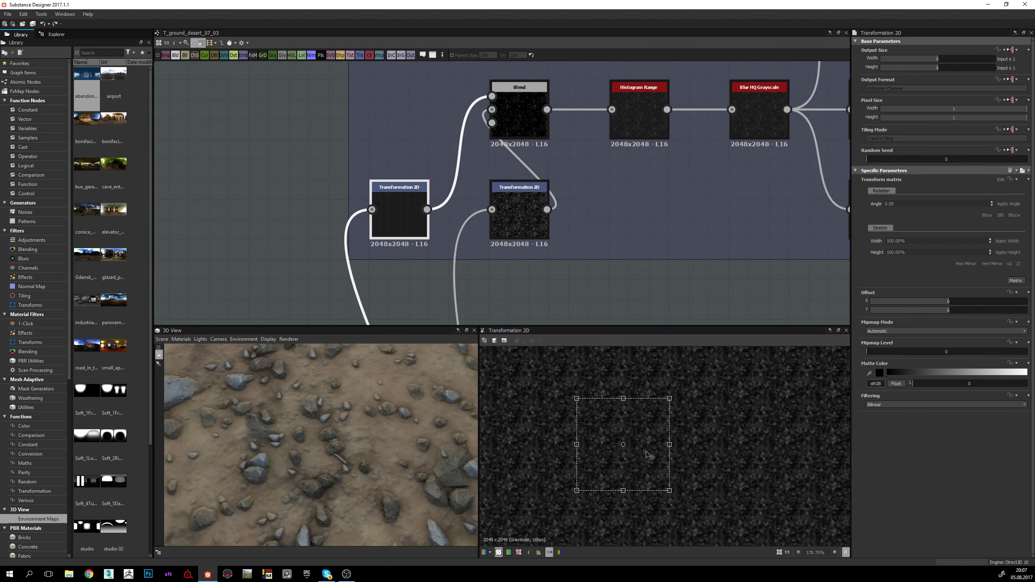
{"action": "scroll", "coordinate": [663, 450], "scroll_direction": "up", "scroll_amount": 2}
{"action": "scroll", "coordinate": [713, 431], "scroll_direction": "down", "scroll_amount": 2}
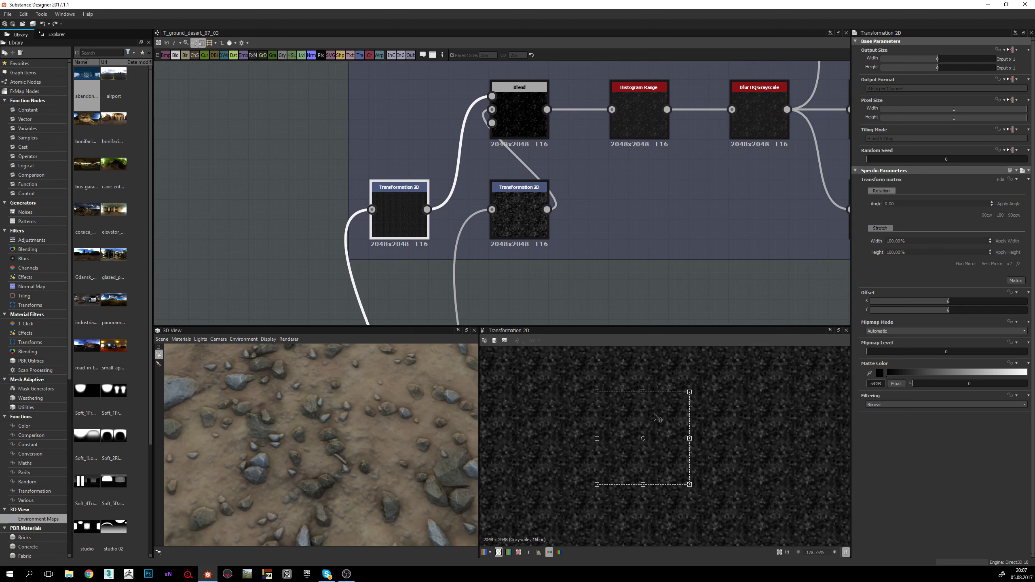
{"action": "scroll", "coordinate": [593, 426], "scroll_direction": "up", "scroll_amount": 4}
{"action": "scroll", "coordinate": [705, 428], "scroll_direction": "down", "scroll_amount": 4}
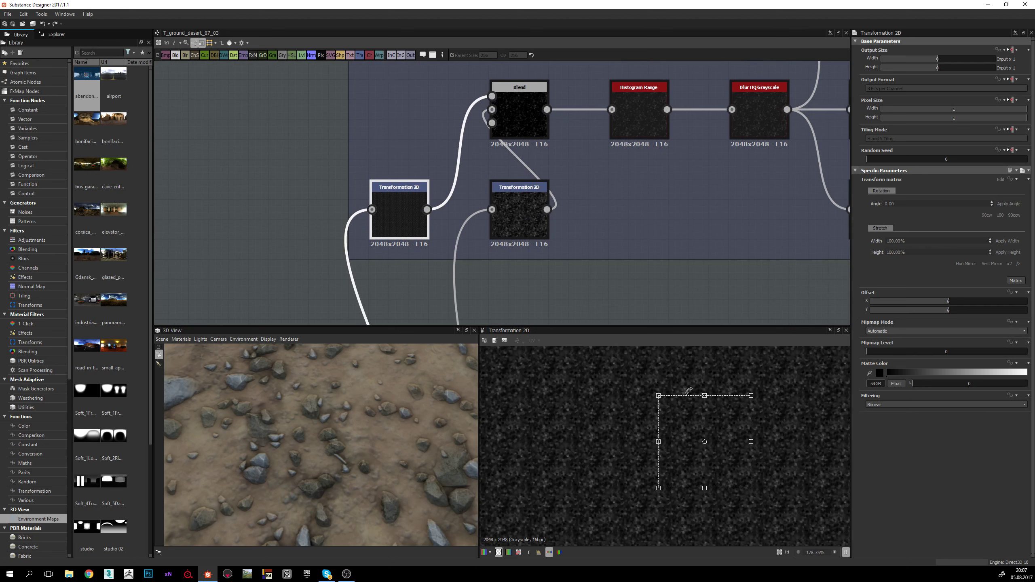
{"action": "middle_click_drag", "start_coordinate": [565, 239], "coordinate": [522, 258]}
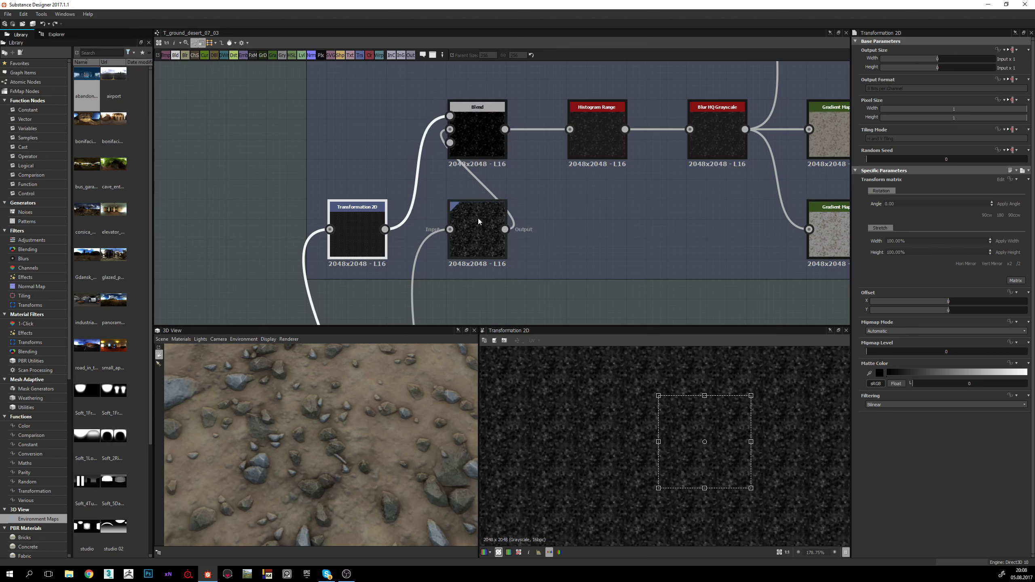
{"action": "double_click", "coordinate": [475, 132]}
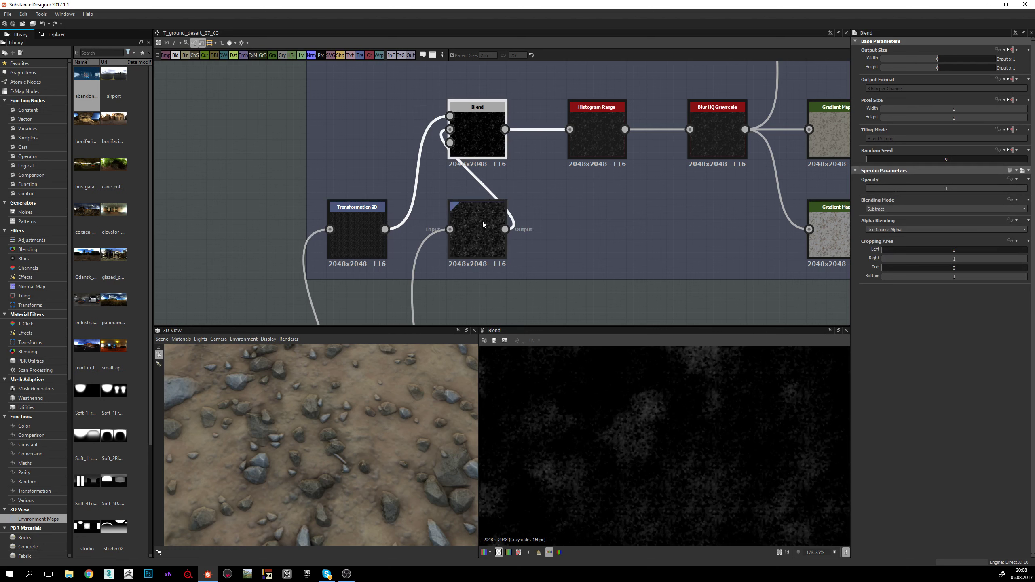
{"action": "double_click", "coordinate": [478, 179]}
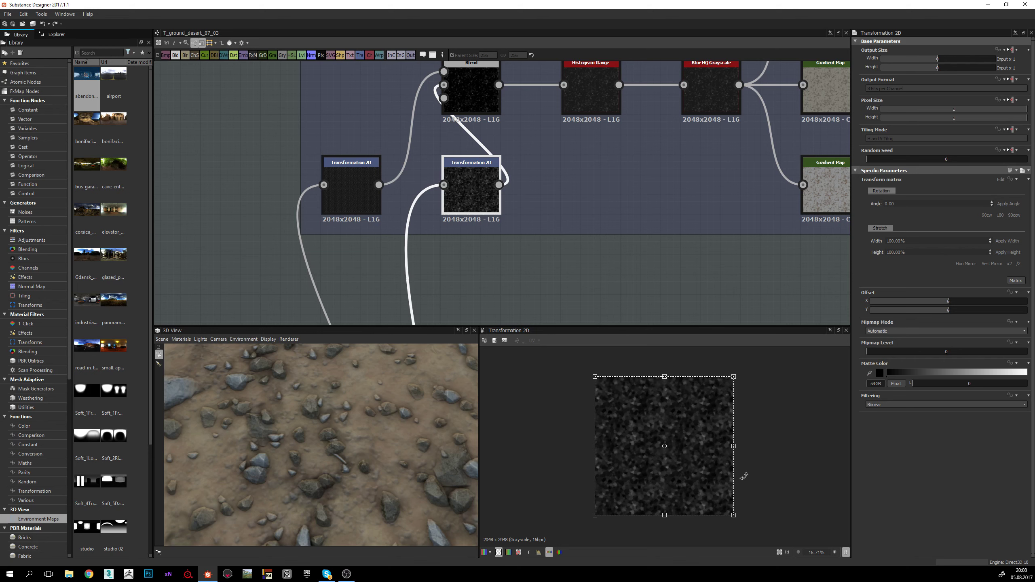
{"action": "scroll", "coordinate": [733, 480], "scroll_direction": "up", "scroll_amount": 3}
{"action": "scroll", "coordinate": [693, 469], "scroll_direction": "down", "scroll_amount": 2}
{"action": "middle_click_drag", "start_coordinate": [495, 262], "coordinate": [495, 132]}
{"action": "scroll", "coordinate": [490, 159], "scroll_direction": "down", "scroll_amount": 4}
{"action": "middle_click_drag", "start_coordinate": [463, 252], "coordinate": [468, 351]}
{"action": "double_click", "coordinate": [485, 160]}
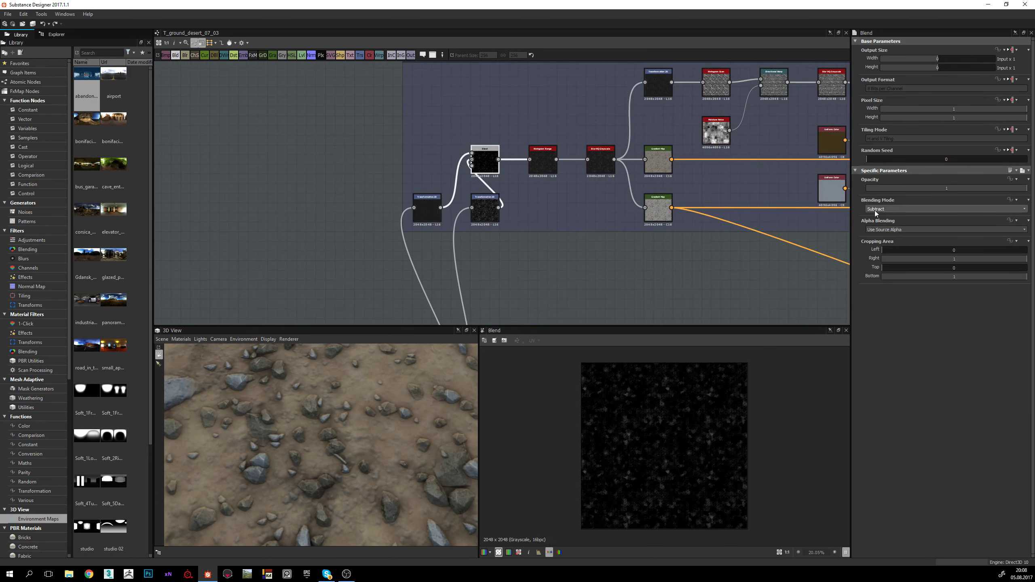
{"action": "scroll", "coordinate": [465, 170], "scroll_direction": "up", "scroll_amount": 3}
{"action": "scroll", "coordinate": [655, 439], "scroll_direction": "up", "scroll_amount": 7}
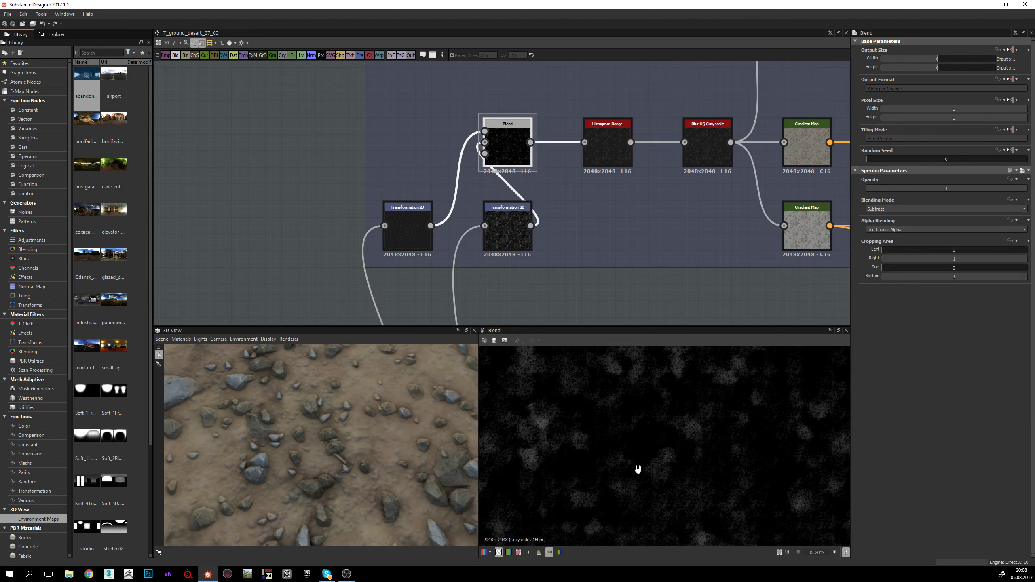
{"action": "middle_click_drag", "start_coordinate": [638, 470], "coordinate": [645, 368]}
{"action": "scroll", "coordinate": [604, 445], "scroll_direction": "up", "scroll_amount": 3}
{"action": "scroll", "coordinate": [623, 436], "scroll_direction": "down", "scroll_amount": 4}
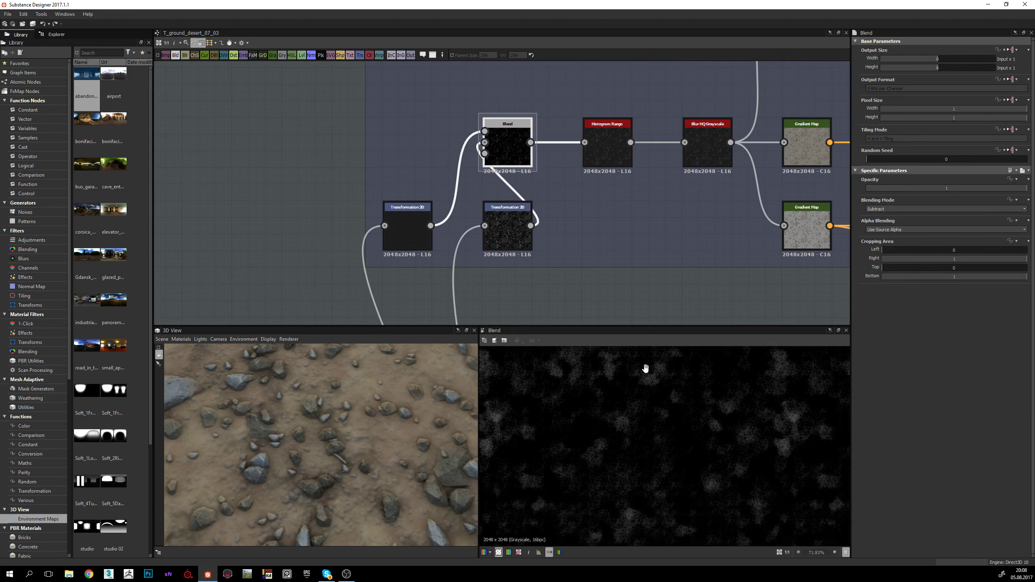
{"action": "scroll", "coordinate": [645, 369], "scroll_direction": "down", "scroll_amount": 2}
{"action": "middle_click_drag", "start_coordinate": [667, 408], "coordinate": [656, 428]}
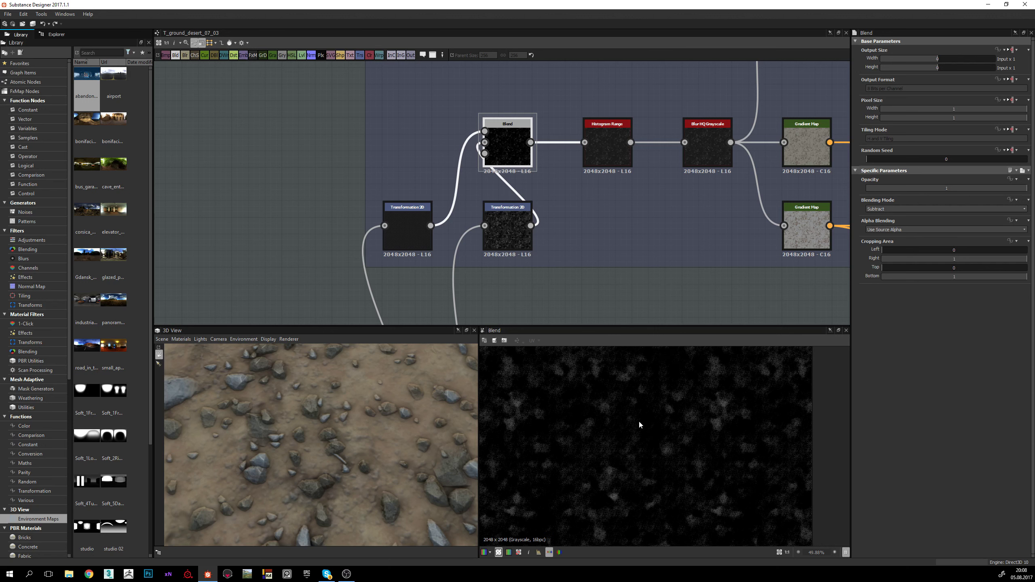
{"action": "scroll", "coordinate": [639, 424], "scroll_direction": "up", "scroll_amount": 2}
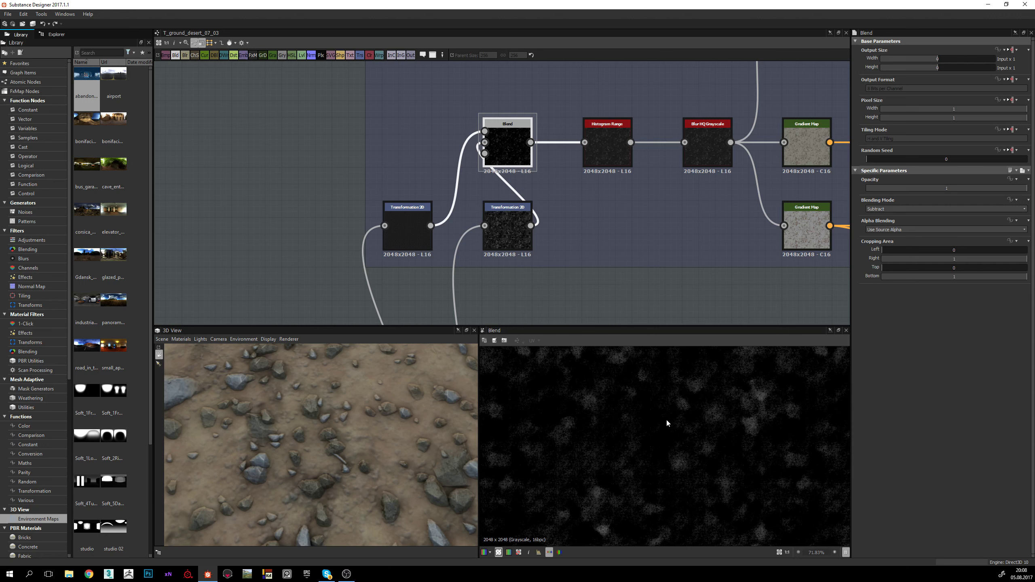
{"action": "scroll", "coordinate": [593, 418], "scroll_direction": "up", "scroll_amount": 7}
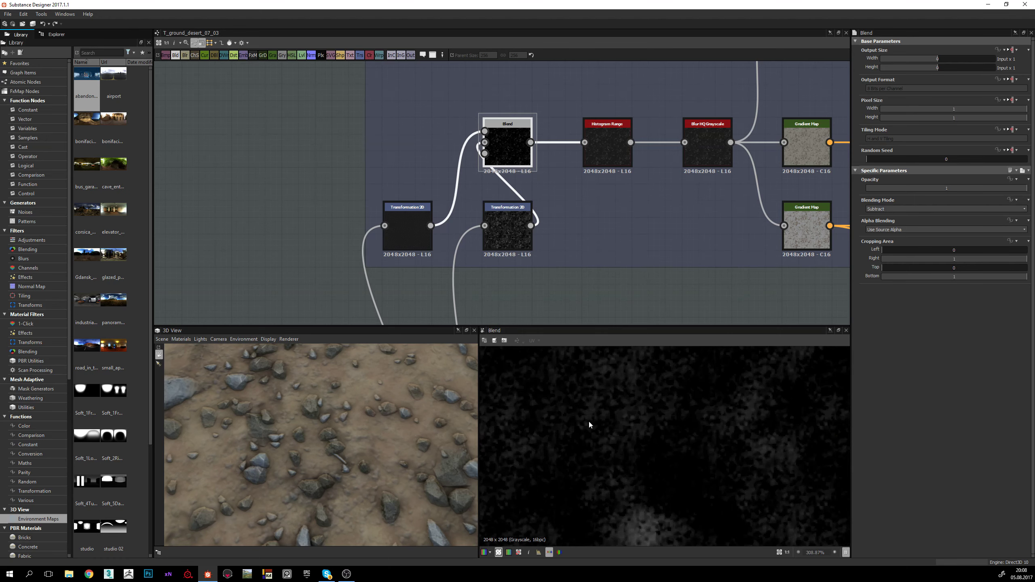
{"action": "scroll", "coordinate": [611, 439], "scroll_direction": "down", "scroll_amount": 7}
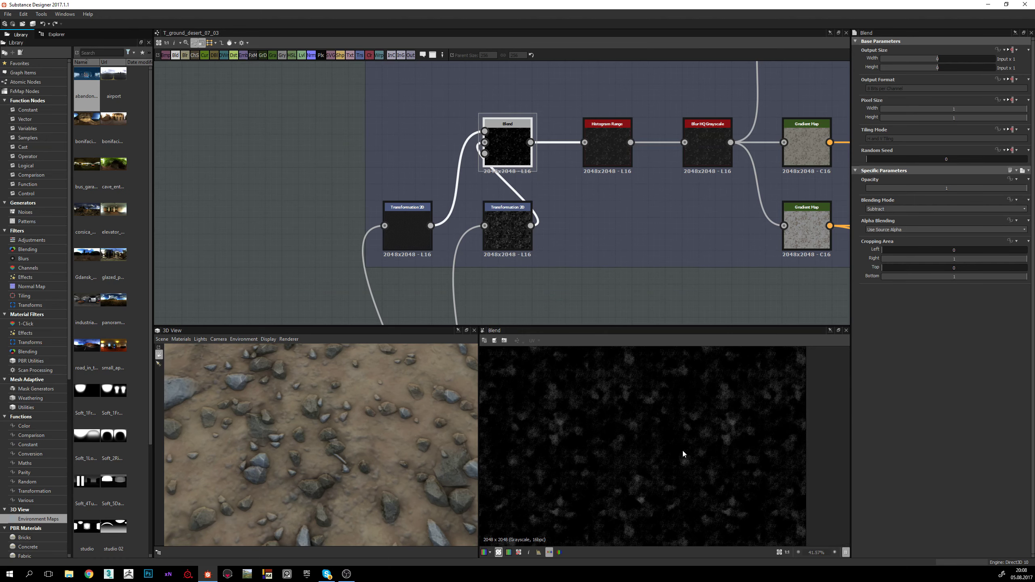
{"action": "scroll", "coordinate": [591, 416], "scroll_direction": "up", "scroll_amount": 4}
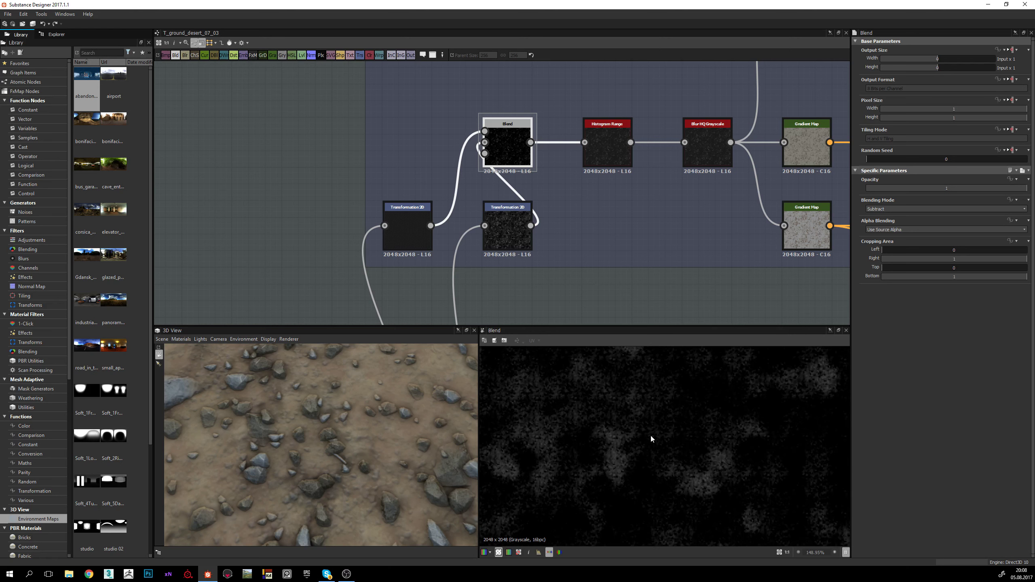
{"action": "scroll", "coordinate": [620, 432], "scroll_direction": "down", "scroll_amount": 2}
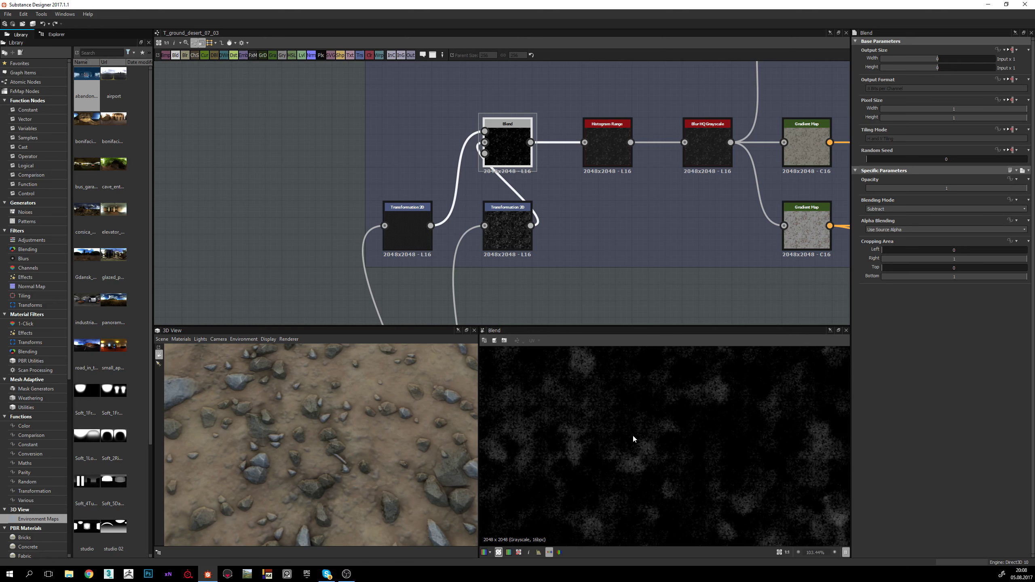
{"action": "scroll", "coordinate": [635, 458], "scroll_direction": "up", "scroll_amount": 4}
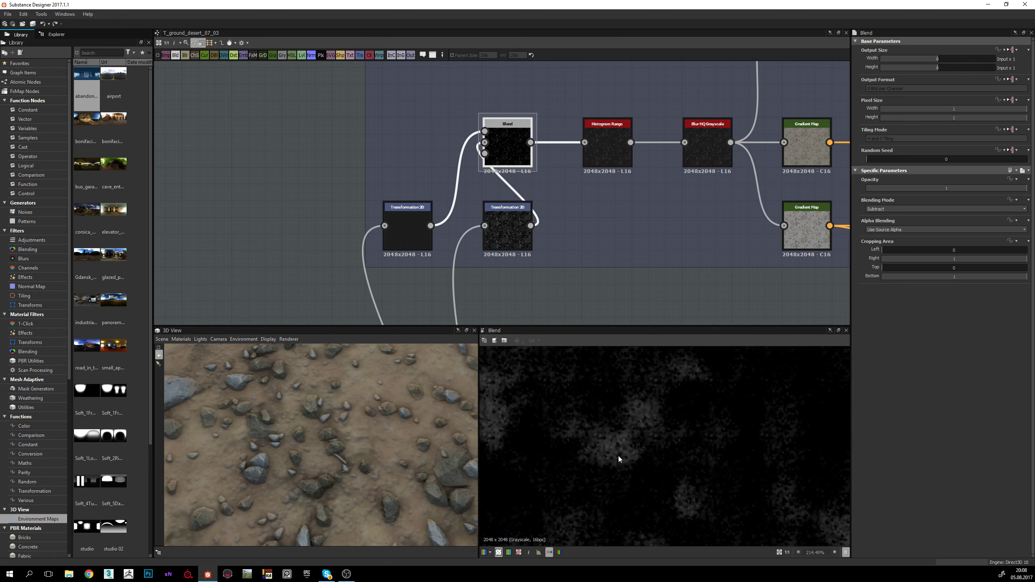
{"action": "scroll", "coordinate": [624, 455], "scroll_direction": "down", "scroll_amount": 3}
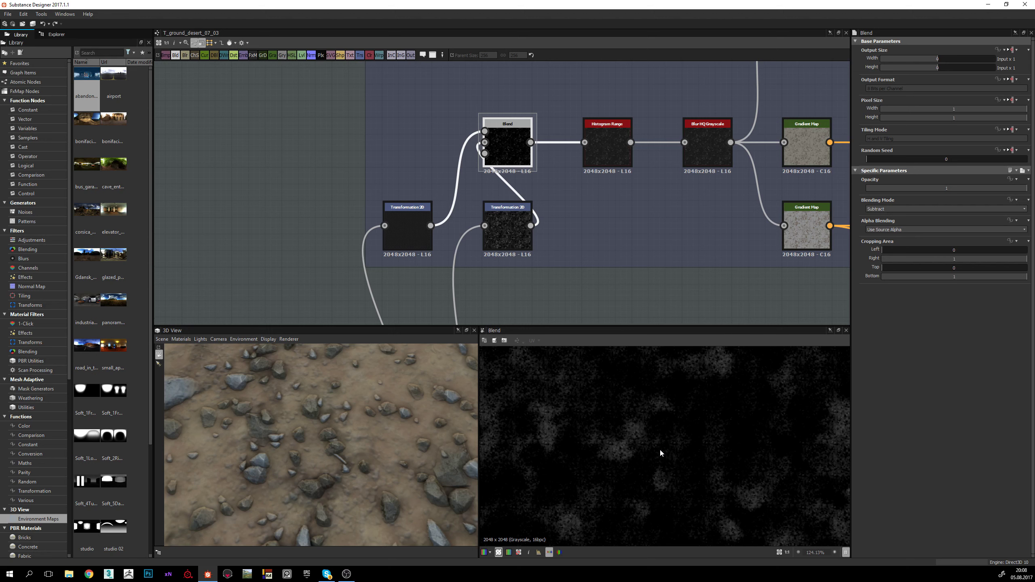
{"action": "middle_click_drag", "start_coordinate": [649, 441], "coordinate": [628, 456]}
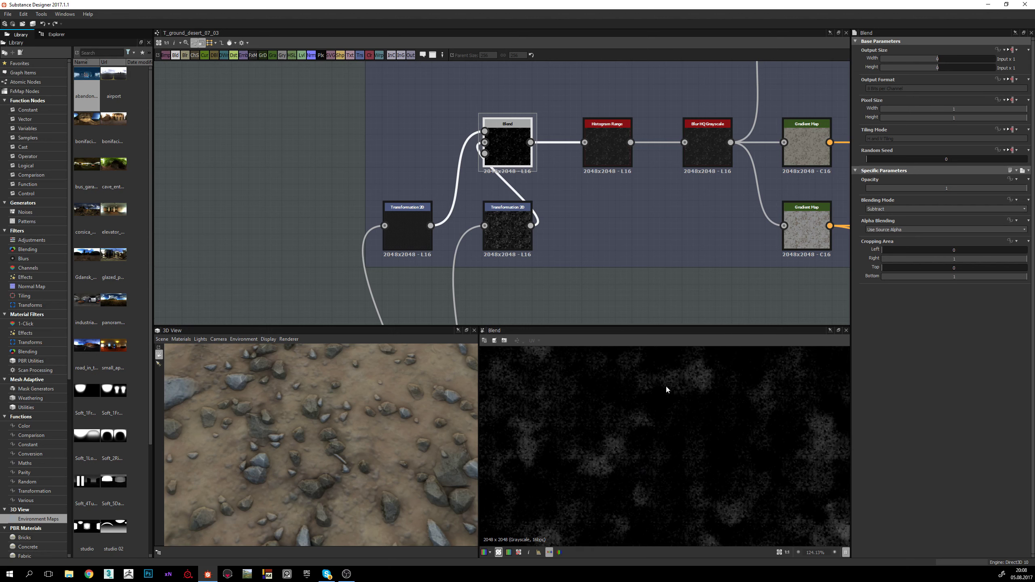
{"action": "left_click_drag", "start_coordinate": [342, 449], "coordinate": [369, 457]}
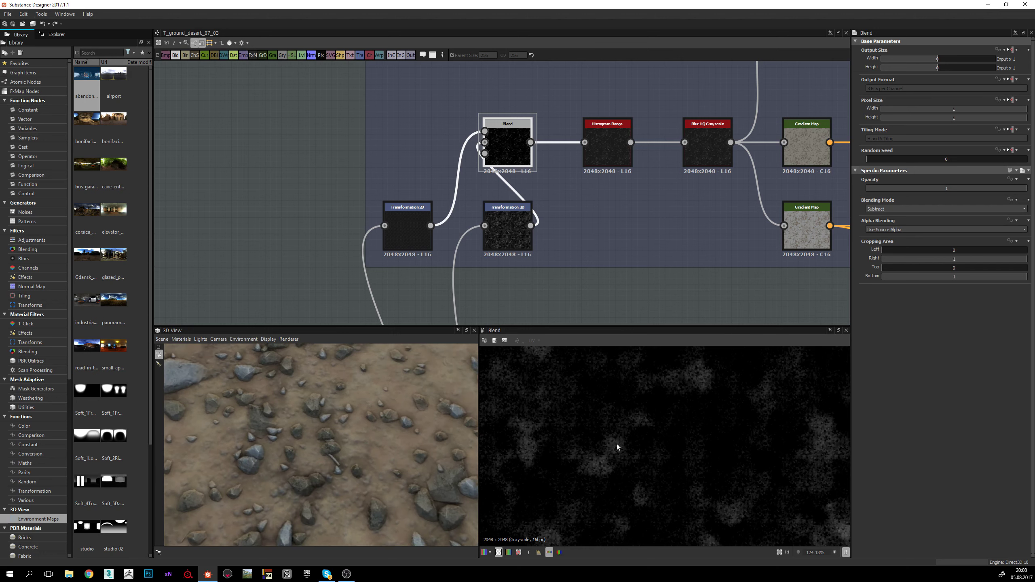
{"action": "scroll", "coordinate": [616, 444], "scroll_direction": "up", "scroll_amount": 4}
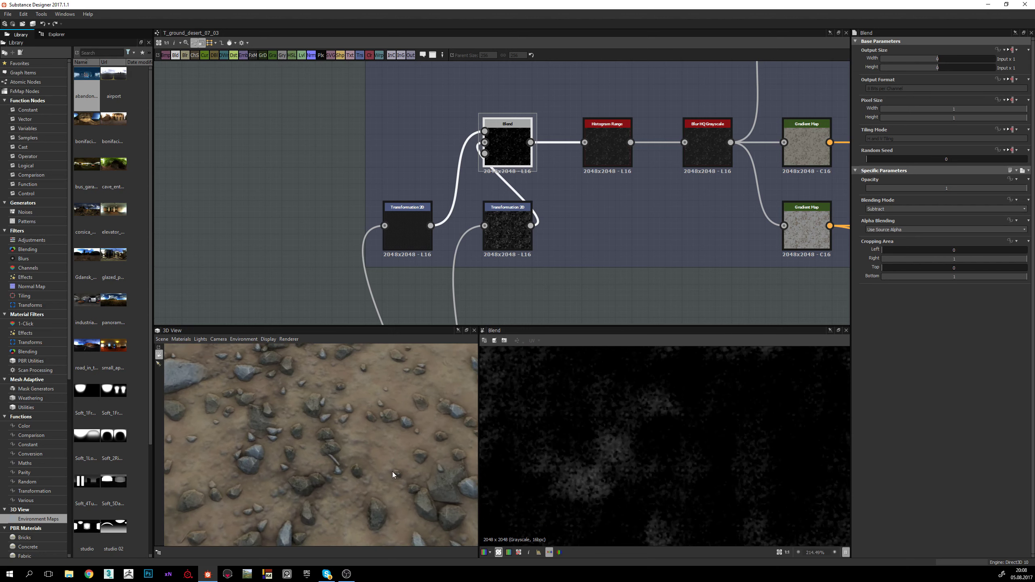
{"action": "left_click_drag", "start_coordinate": [393, 472], "coordinate": [381, 469]}
{"action": "middle_click_drag", "start_coordinate": [542, 227], "coordinate": [313, 244]}
Step: Preview the Histogram Range and Blur HQ Grayscale outputs along the chain
{"action": "double_click", "coordinate": [380, 161]}
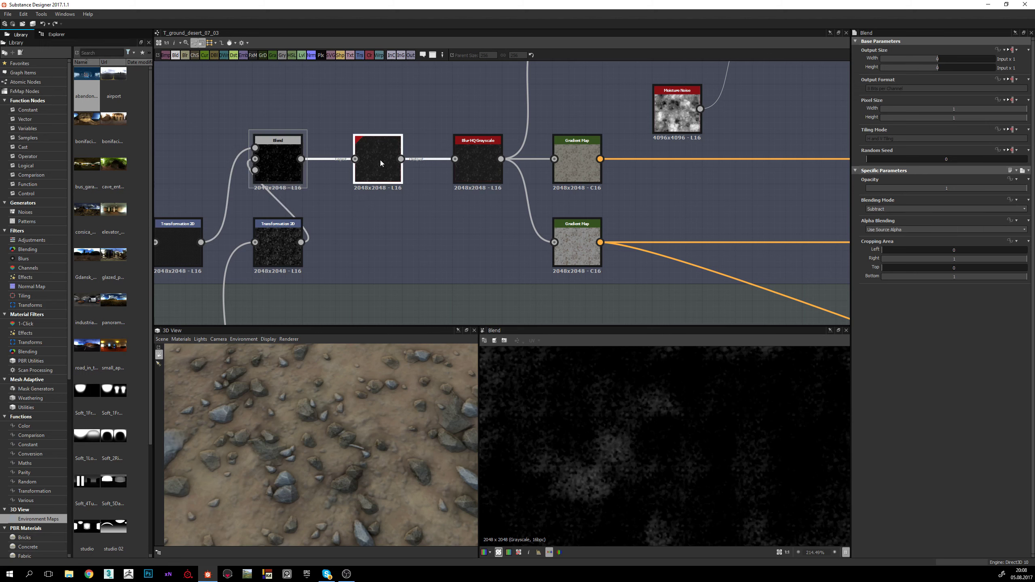
{"action": "scroll", "coordinate": [643, 416], "scroll_direction": "down", "scroll_amount": 5}
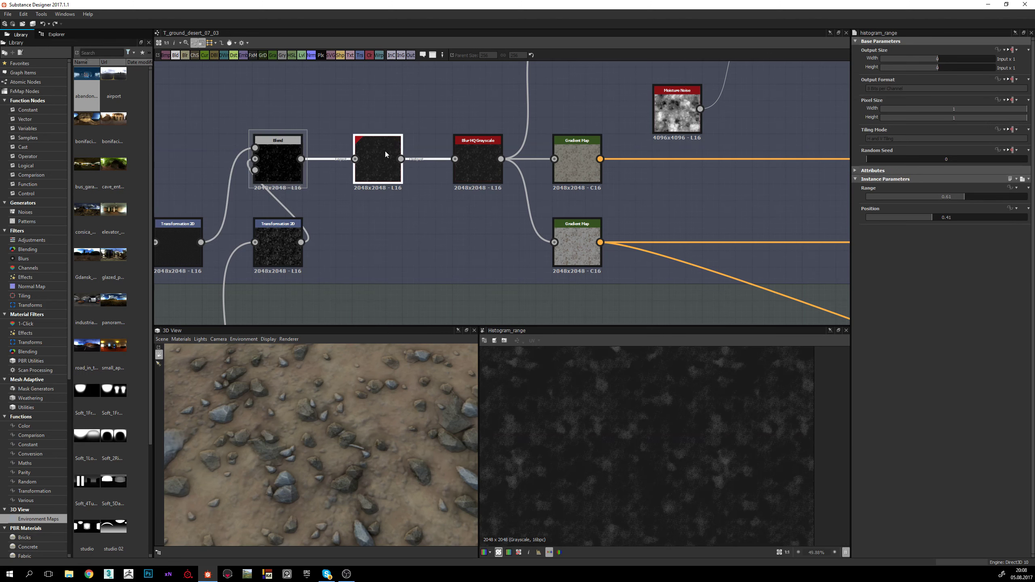
{"action": "middle_click_drag", "start_coordinate": [460, 201], "coordinate": [447, 220]}
{"action": "double_click", "coordinate": [463, 181]}
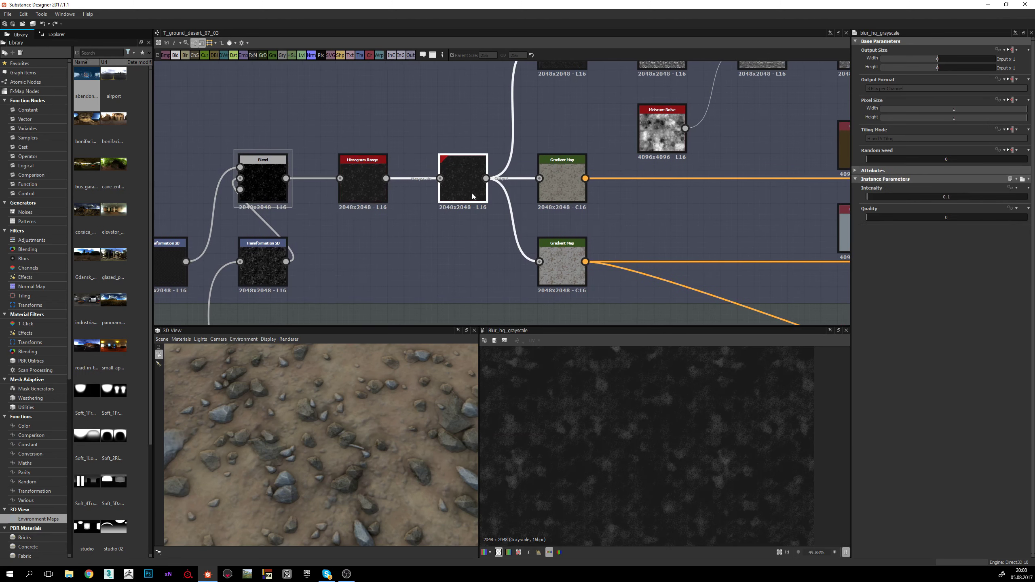
Step: Preview the lower Gradient Map and compare it with the upper one
{"action": "middle_click_drag", "start_coordinate": [559, 150], "coordinate": [417, 215]}
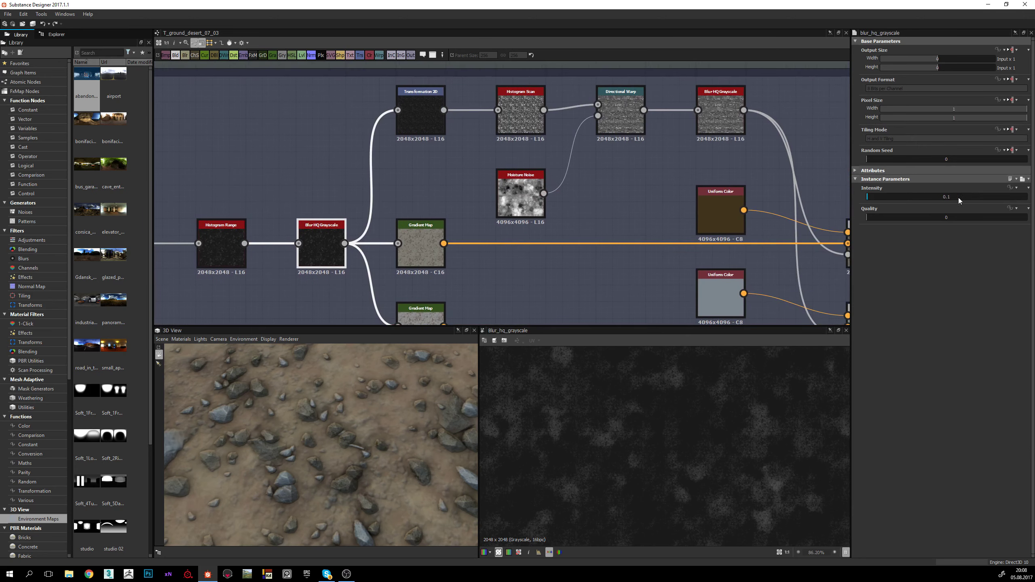
{"action": "middle_click_drag", "start_coordinate": [450, 257], "coordinate": [444, 212]}
{"action": "double_click", "coordinate": [413, 251]}
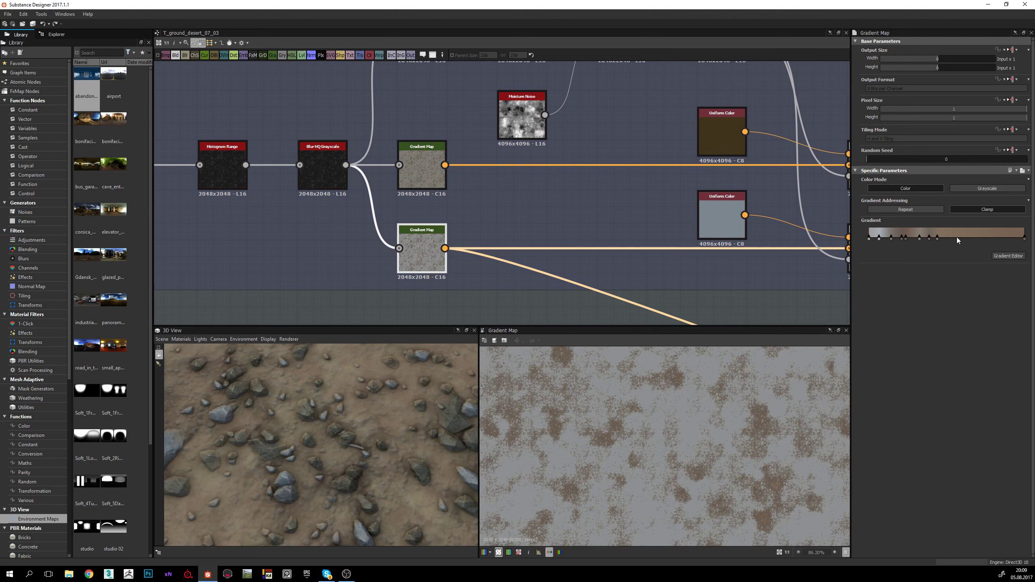
{"action": "scroll", "coordinate": [610, 419], "scroll_direction": "down", "scroll_amount": 5}
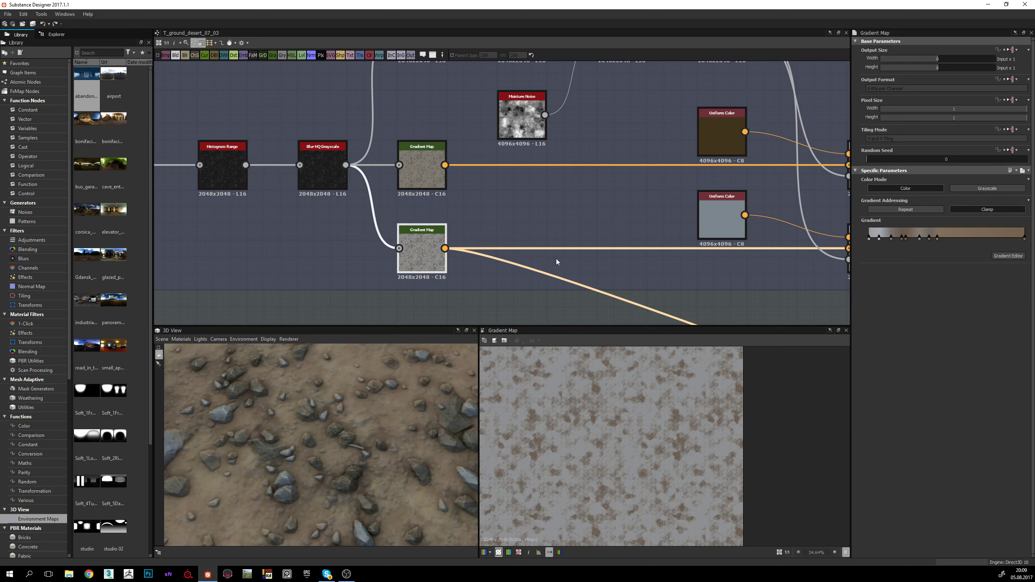
{"action": "scroll", "coordinate": [551, 421], "scroll_direction": "up", "scroll_amount": 6}
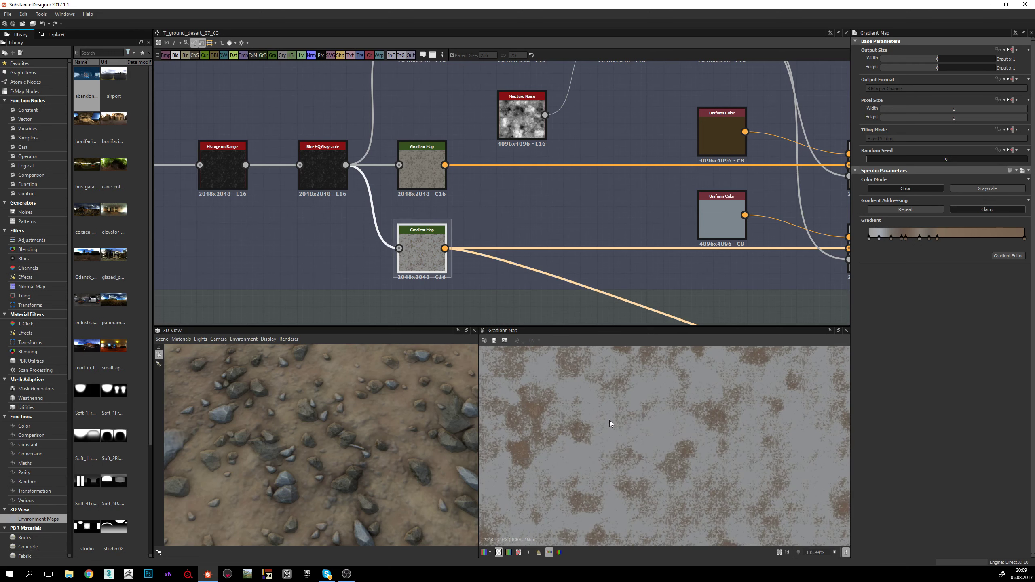
{"action": "double_click", "coordinate": [422, 163]}
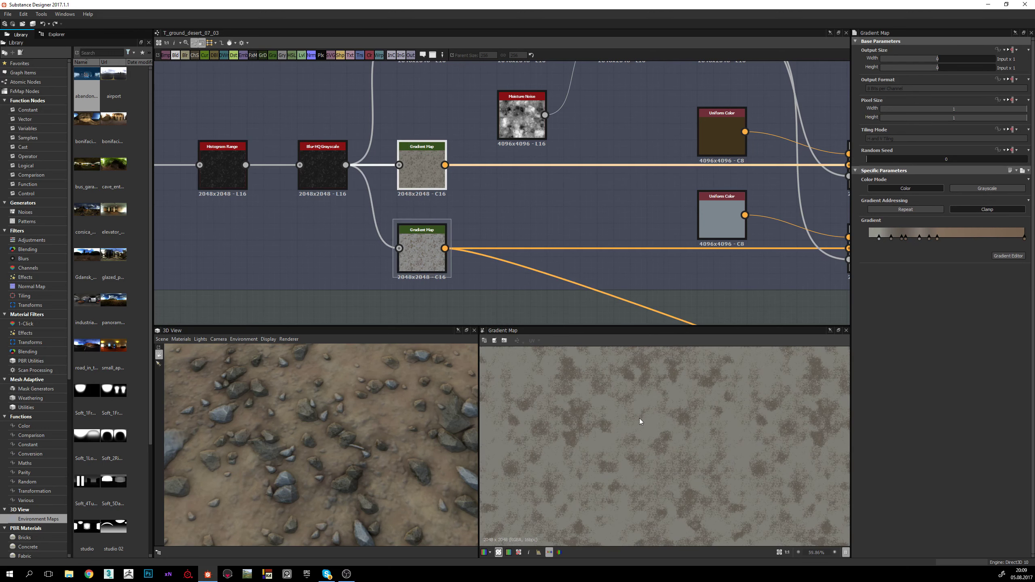
{"action": "double_click", "coordinate": [426, 246]}
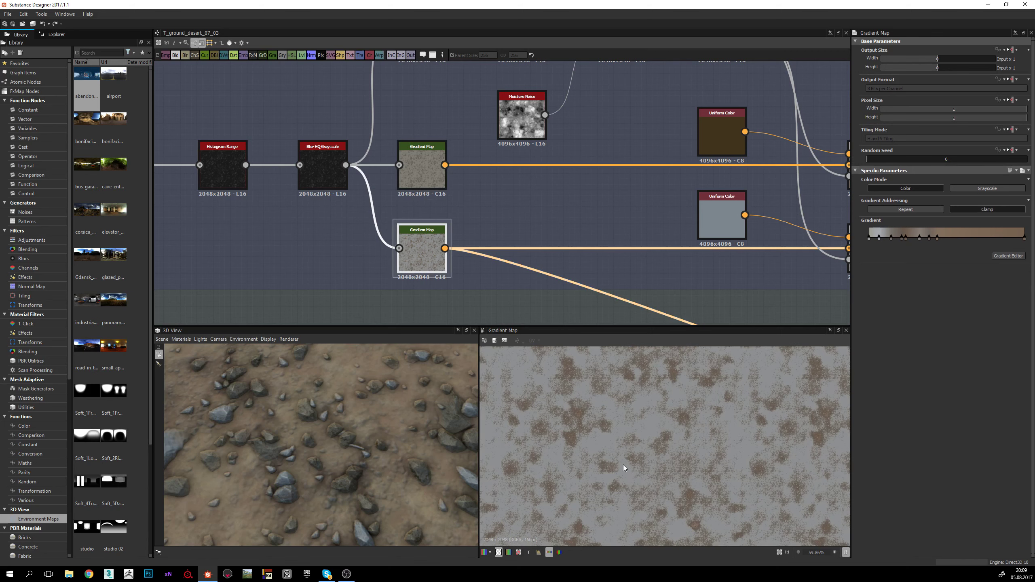
Step: Orbit the 3D view around a large rock, then preview the upper Gradient Map
{"action": "scroll", "coordinate": [570, 428], "scroll_direction": "up", "scroll_amount": 5}
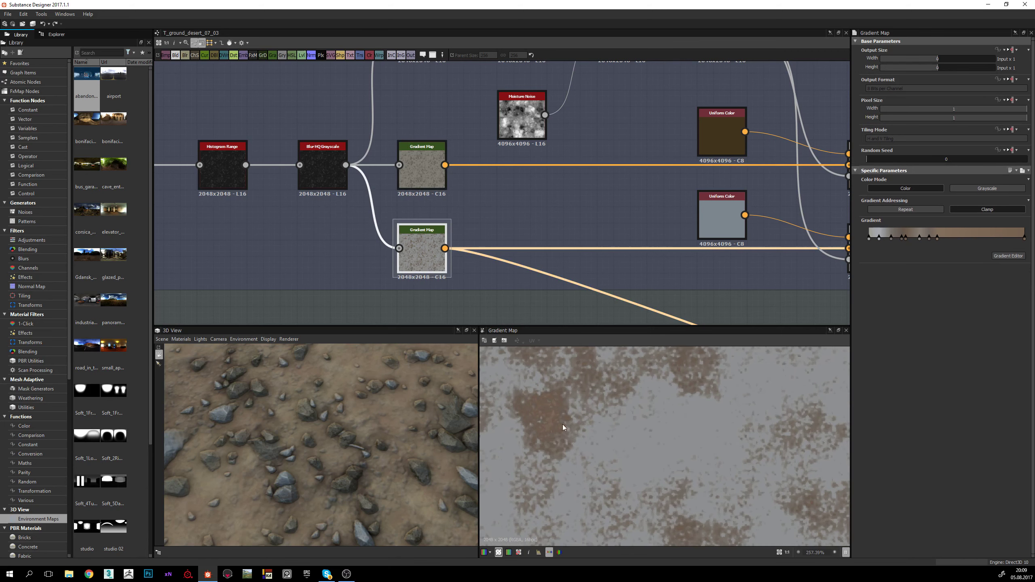
{"action": "scroll", "coordinate": [686, 405], "scroll_direction": "down", "scroll_amount": 3}
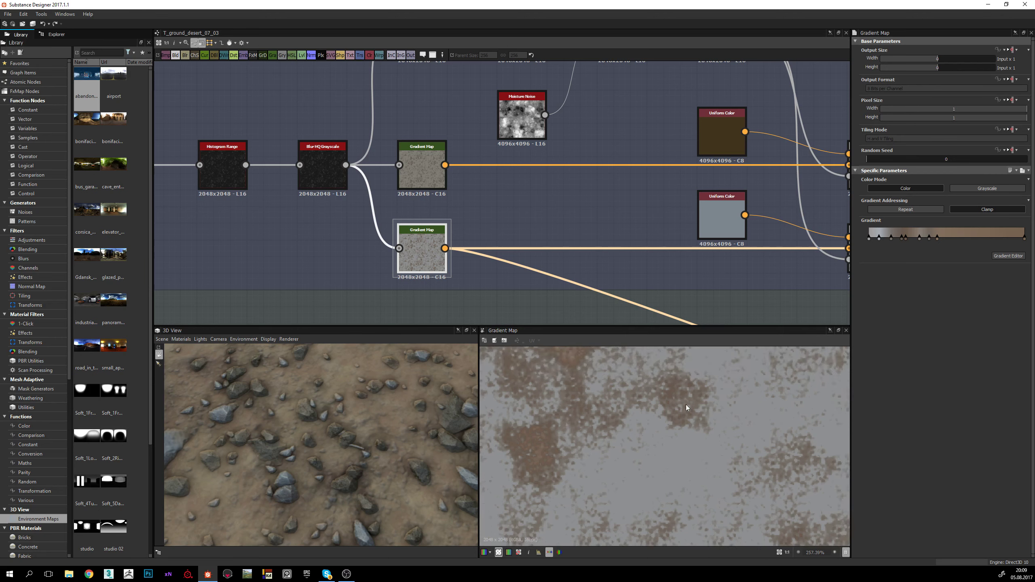
{"action": "middle_click_drag", "start_coordinate": [358, 451], "coordinate": [410, 440]}
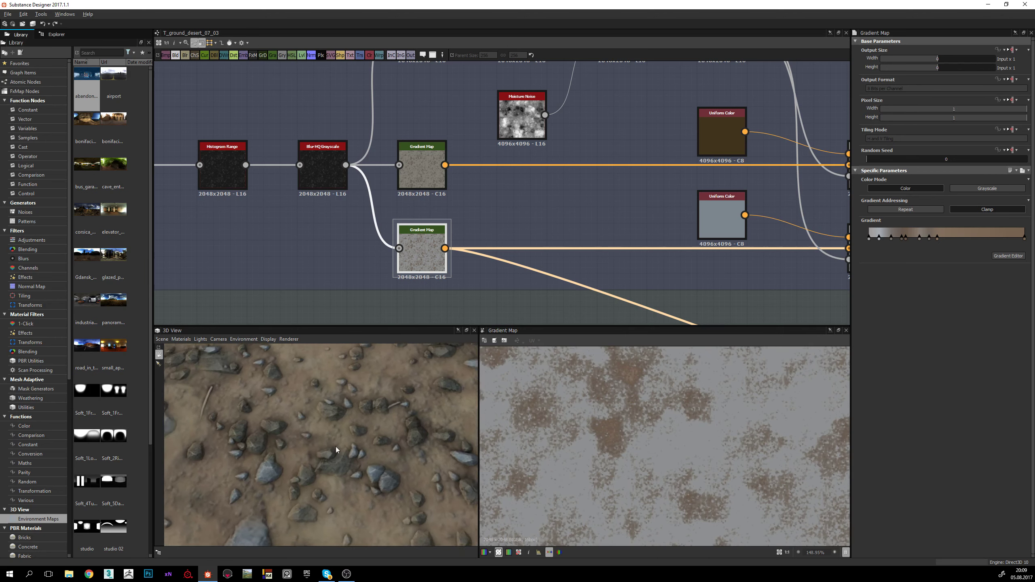
{"action": "scroll", "coordinate": [334, 432], "scroll_direction": "up", "scroll_amount": 3}
{"action": "middle_click_drag", "start_coordinate": [281, 485], "coordinate": [346, 453]}
{"action": "scroll", "coordinate": [338, 442], "scroll_direction": "up", "scroll_amount": 5}
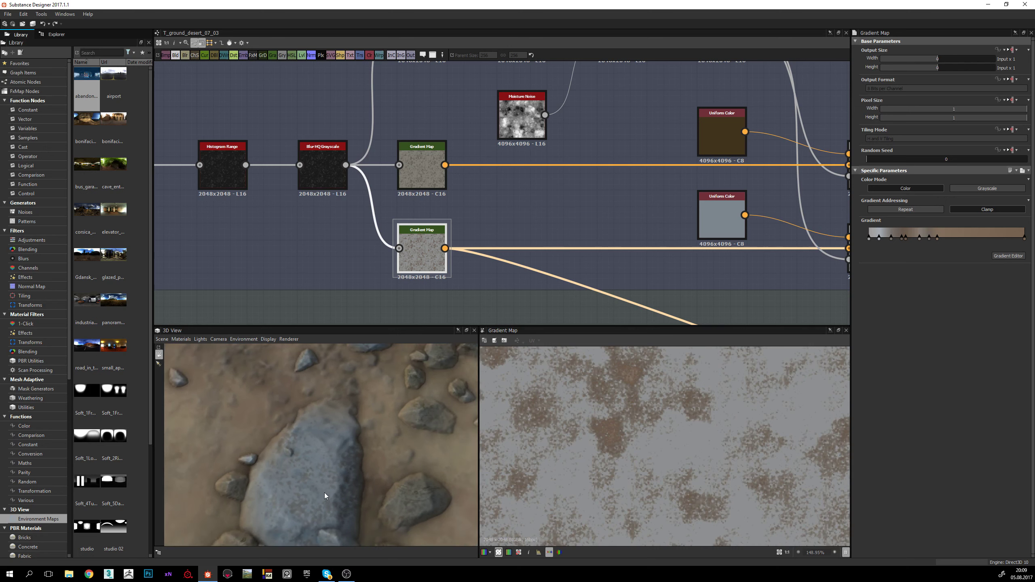
{"action": "scroll", "coordinate": [333, 493], "scroll_direction": "down", "scroll_amount": 4}
{"action": "left_click_drag", "start_coordinate": [318, 464], "coordinate": [360, 458]}
{"action": "scroll", "coordinate": [374, 470], "scroll_direction": "down", "scroll_amount": 3}
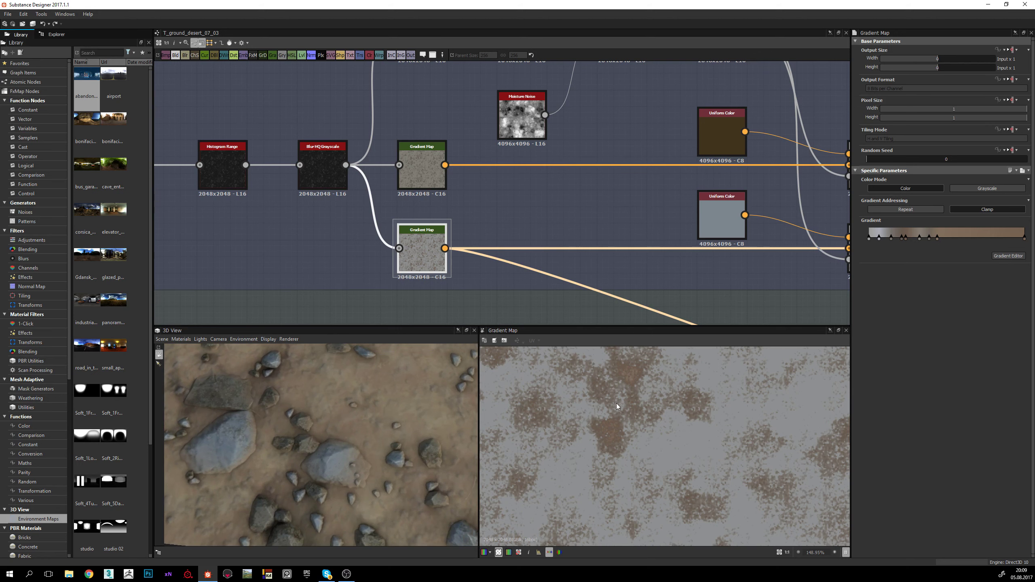
{"action": "scroll", "coordinate": [617, 401], "scroll_direction": "down", "scroll_amount": 1}
{"action": "middle_click_drag", "start_coordinate": [621, 306], "coordinate": [543, 322]}
{"action": "double_click", "coordinate": [337, 186]}
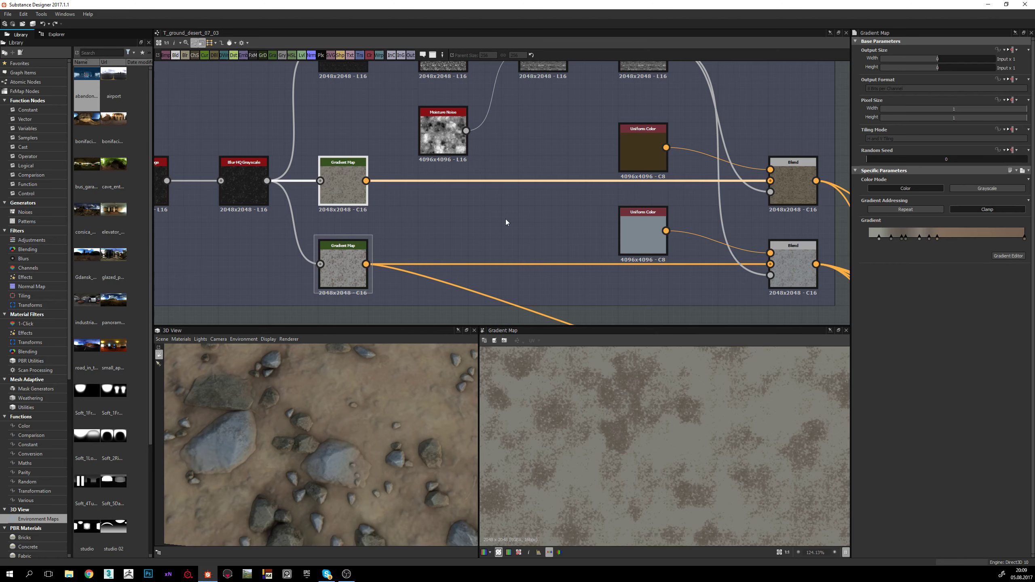
Step: Show the top Blend node's output in the 2D view
{"action": "scroll", "coordinate": [506, 223], "scroll_direction": "down", "scroll_amount": 3}
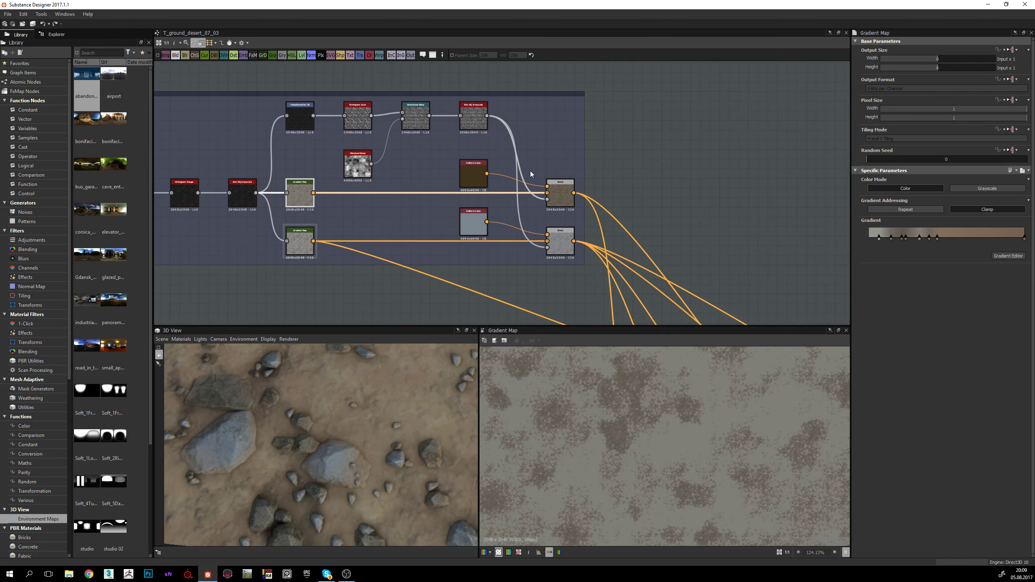
{"action": "scroll", "coordinate": [555, 184], "scroll_direction": "up", "scroll_amount": 2}
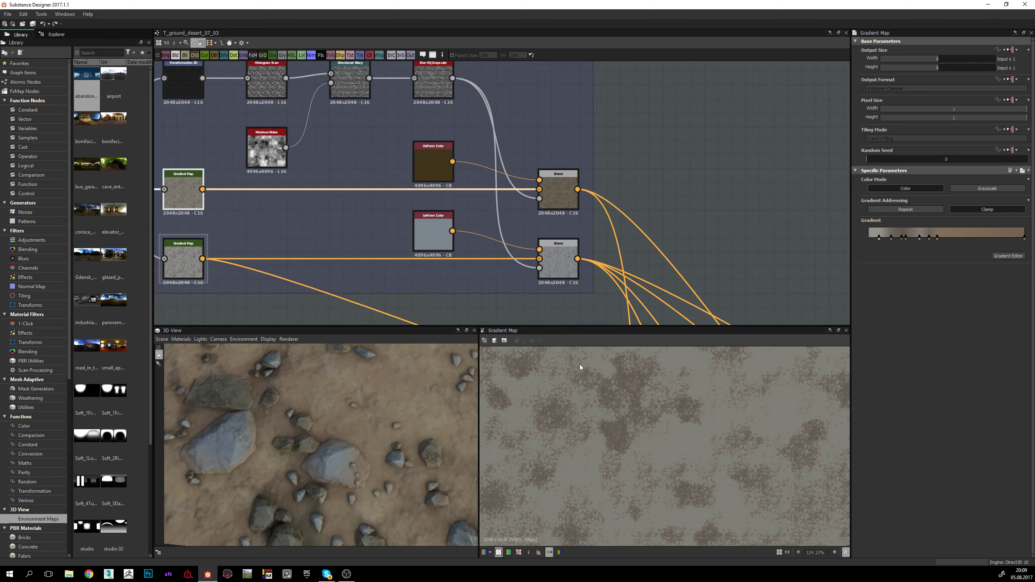
{"action": "middle_click_drag", "start_coordinate": [514, 178], "coordinate": [473, 110]}
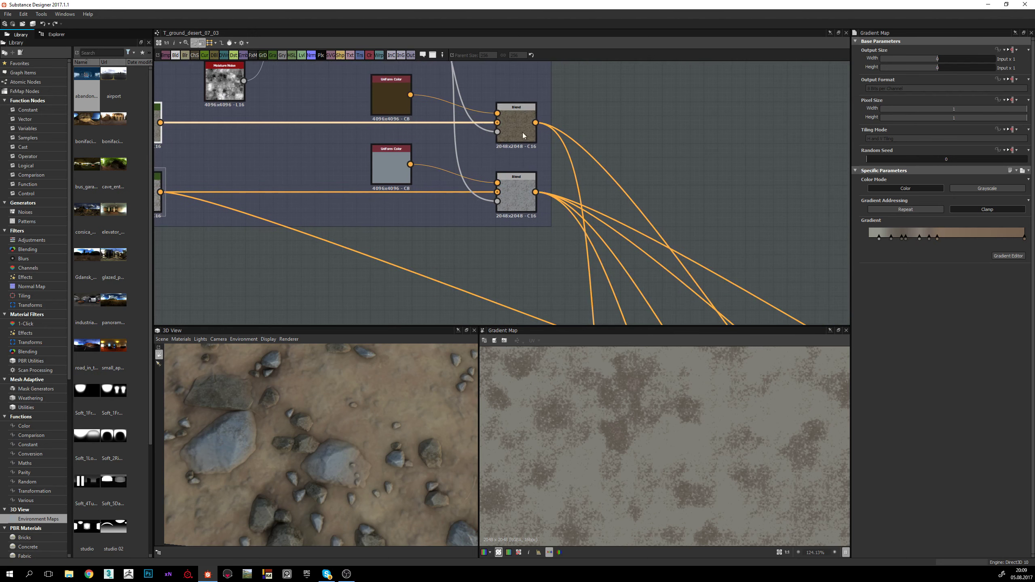
{"action": "middle_click_drag", "start_coordinate": [512, 145], "coordinate": [526, 189]}
{"action": "left_click", "coordinate": [530, 166]}
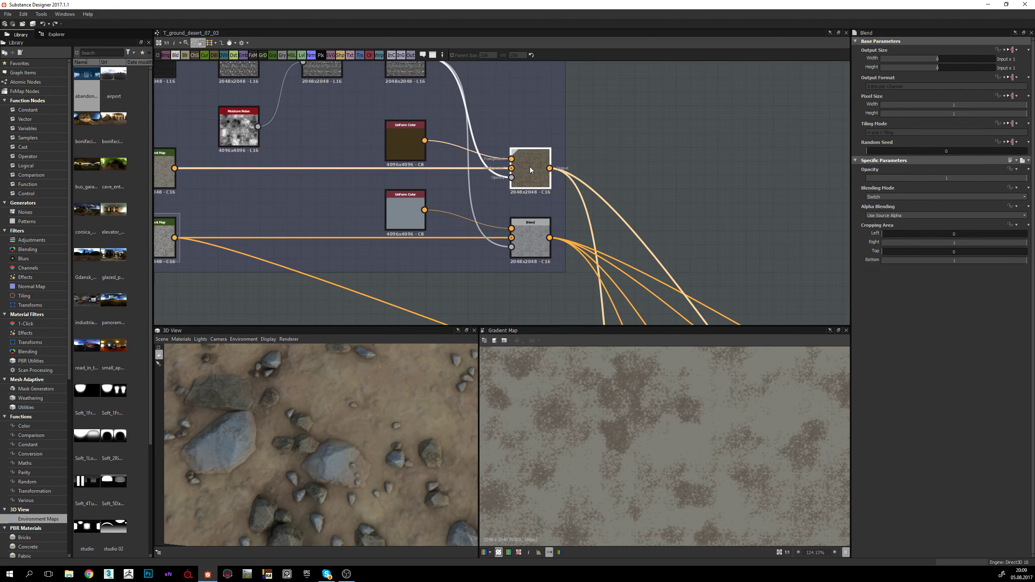
Step: Zoom and pan the 2D view across the Blend's pitted sandy ground pattern
{"action": "middle_click_drag", "start_coordinate": [507, 189], "coordinate": [630, 289]}
{"action": "scroll", "coordinate": [672, 455], "scroll_direction": "up", "scroll_amount": 2}
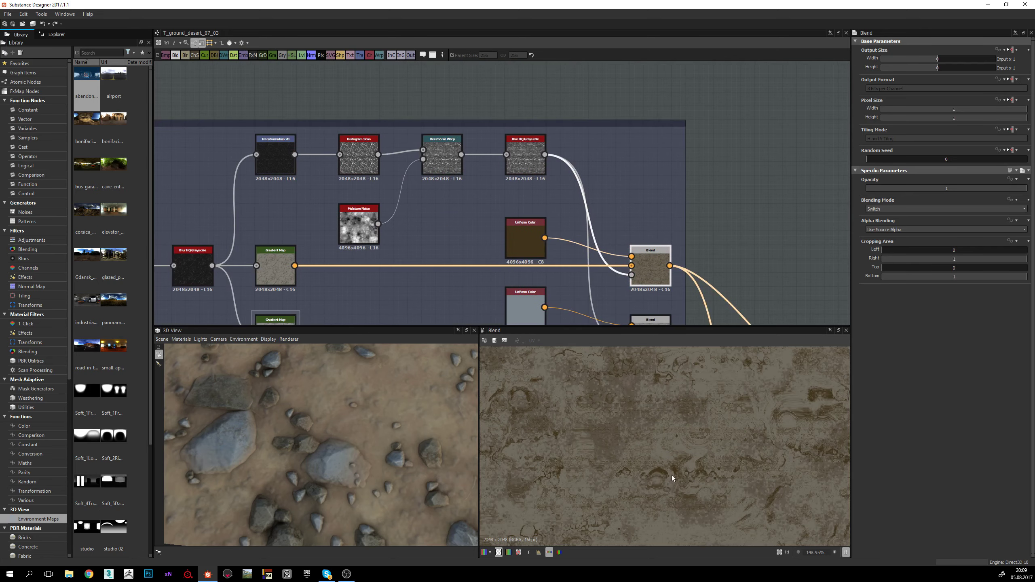
{"action": "scroll", "coordinate": [673, 483], "scroll_direction": "up", "scroll_amount": 3}
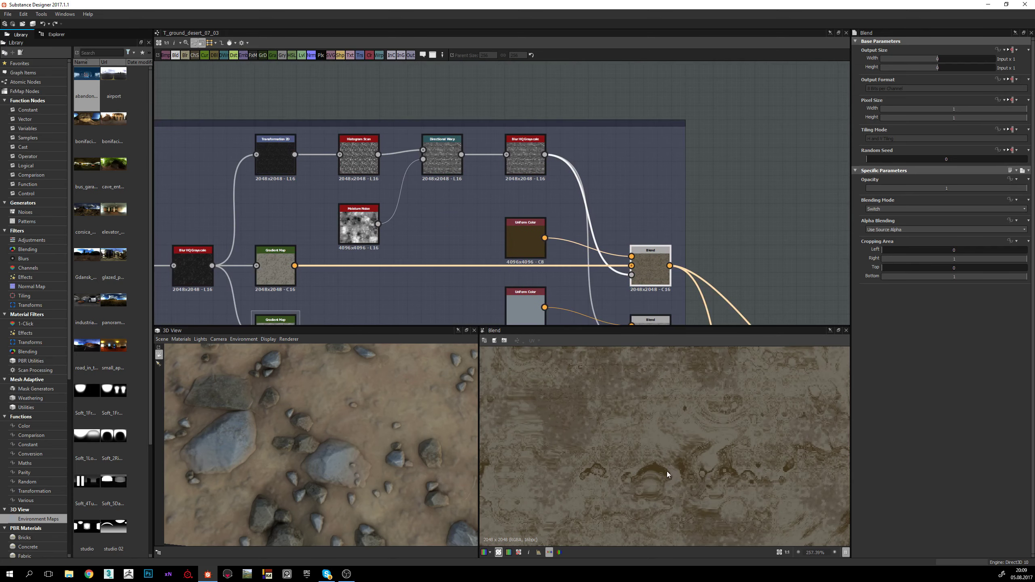
{"action": "middle_click_drag", "start_coordinate": [730, 472], "coordinate": [655, 468]}
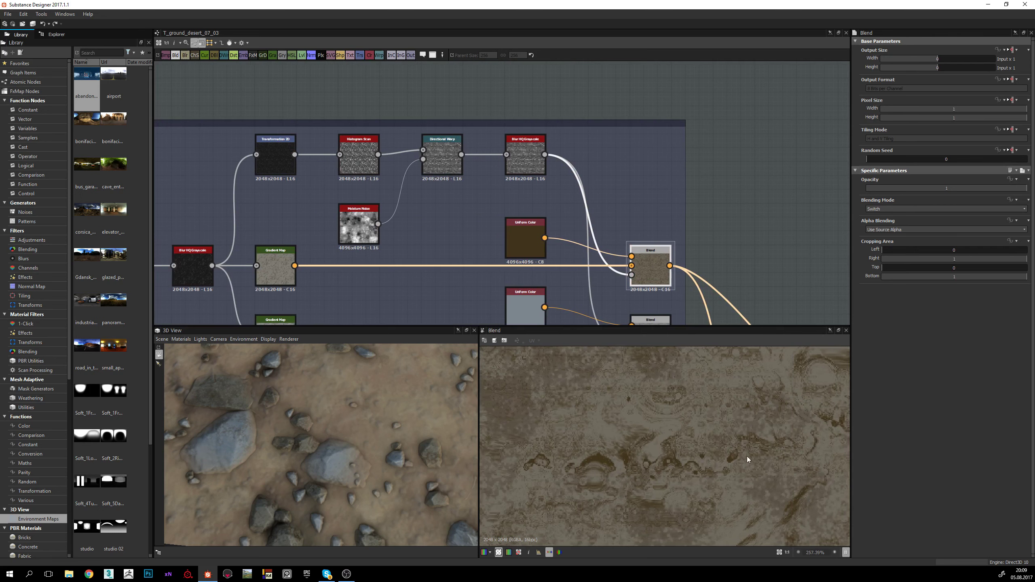
{"action": "middle_click_drag", "start_coordinate": [747, 456], "coordinate": [658, 448]}
{"action": "scroll", "coordinate": [722, 439], "scroll_direction": "down", "scroll_amount": 2}
{"action": "middle_click_drag", "start_coordinate": [751, 434], "coordinate": [601, 434]}
{"action": "scroll", "coordinate": [569, 409], "scroll_direction": "up", "scroll_amount": 2}
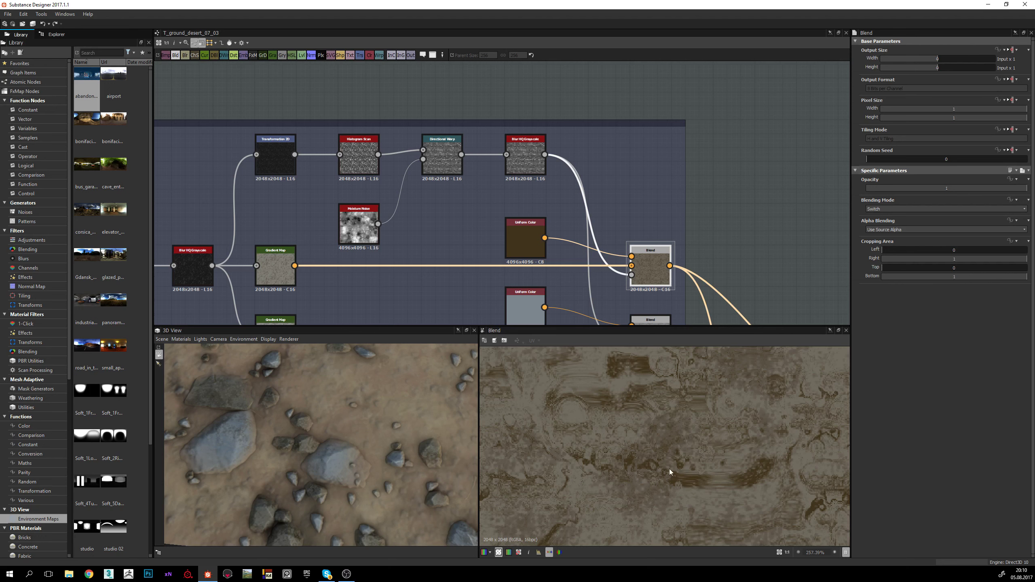
{"action": "scroll", "coordinate": [673, 455], "scroll_direction": "down", "scroll_amount": 2}
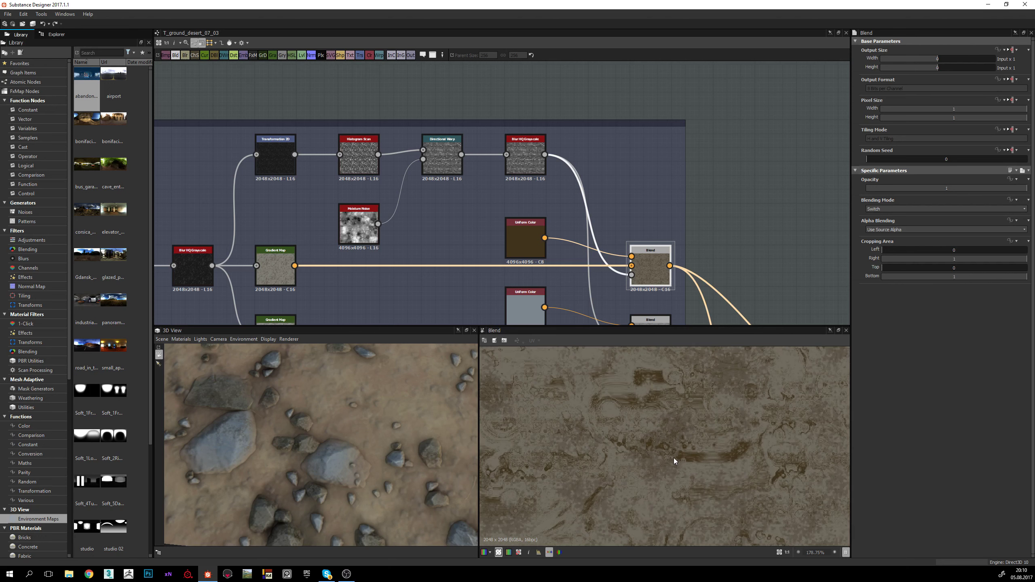
{"action": "middle_click_drag", "start_coordinate": [705, 462], "coordinate": [703, 473]}
{"action": "middle_click_drag", "start_coordinate": [360, 186], "coordinate": [460, 211]}
Step: Preview the Transformation 2D node's output and settings
{"action": "double_click", "coordinate": [337, 149]}
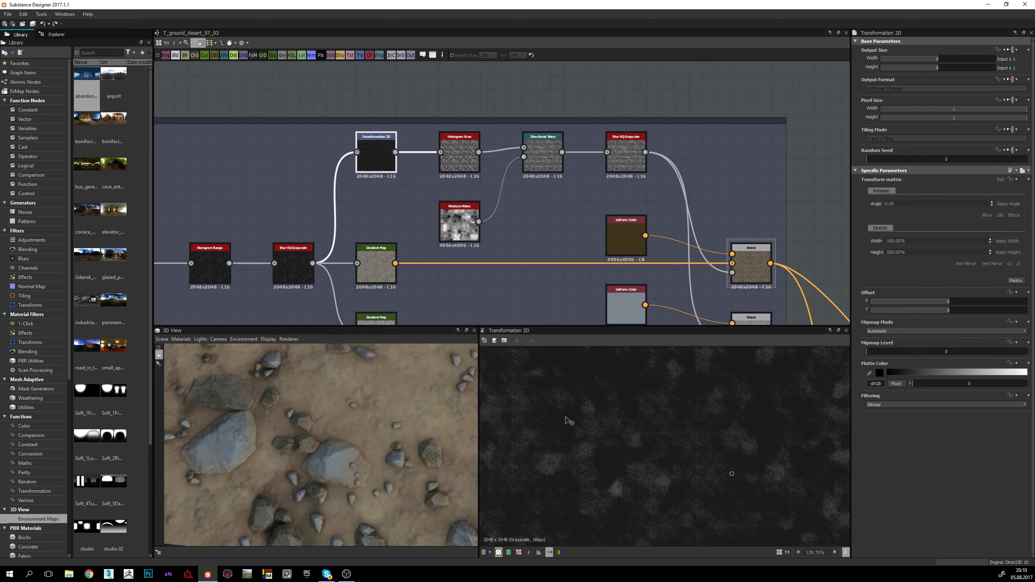
{"action": "scroll", "coordinate": [670, 439], "scroll_direction": "down", "scroll_amount": 5}
{"action": "scroll", "coordinate": [671, 439], "scroll_direction": "down", "scroll_amount": 1}
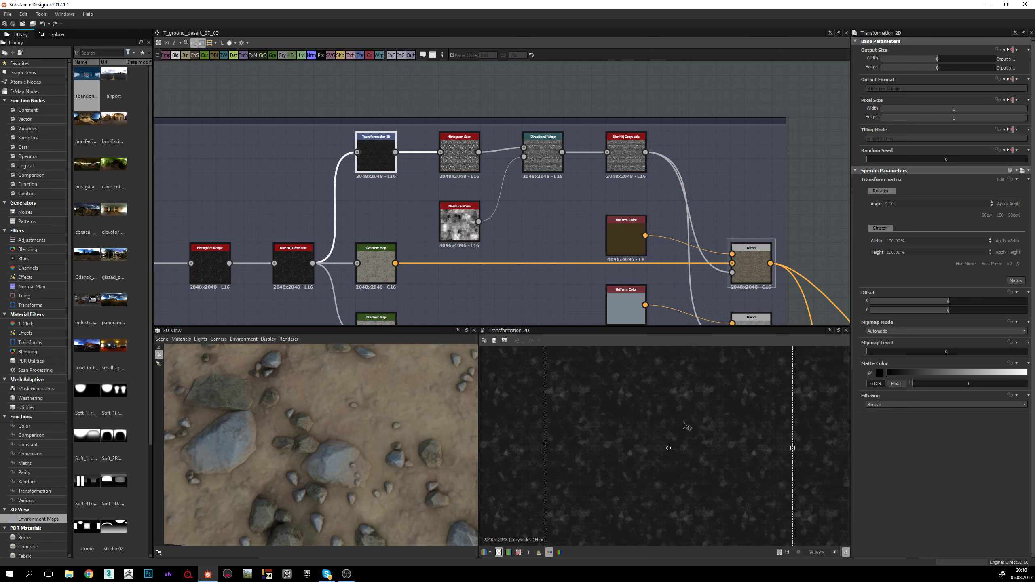
{"action": "scroll", "coordinate": [705, 469], "scroll_direction": "down", "scroll_amount": 1}
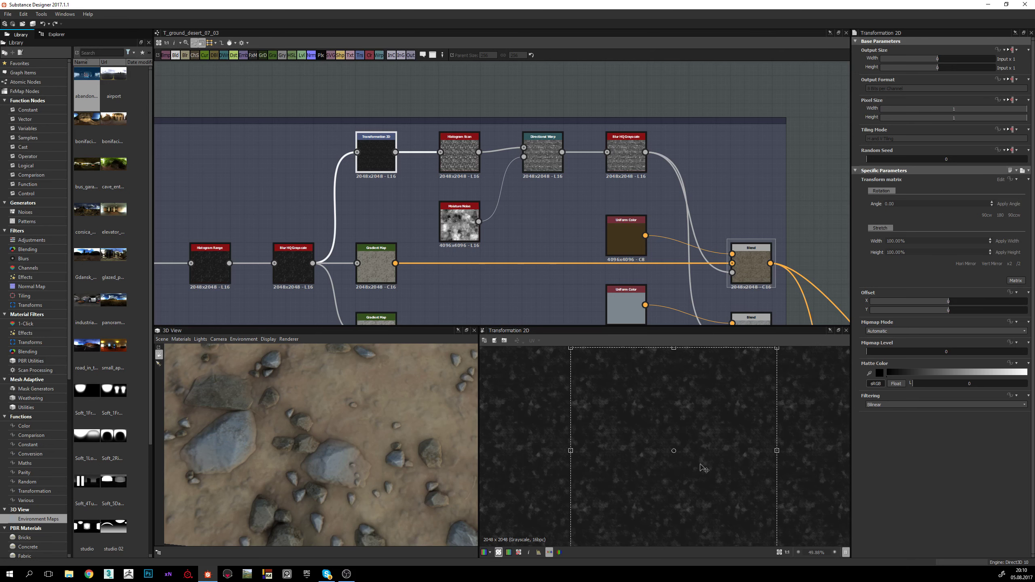
{"action": "middle_click_drag", "start_coordinate": [406, 193], "coordinate": [407, 201]}
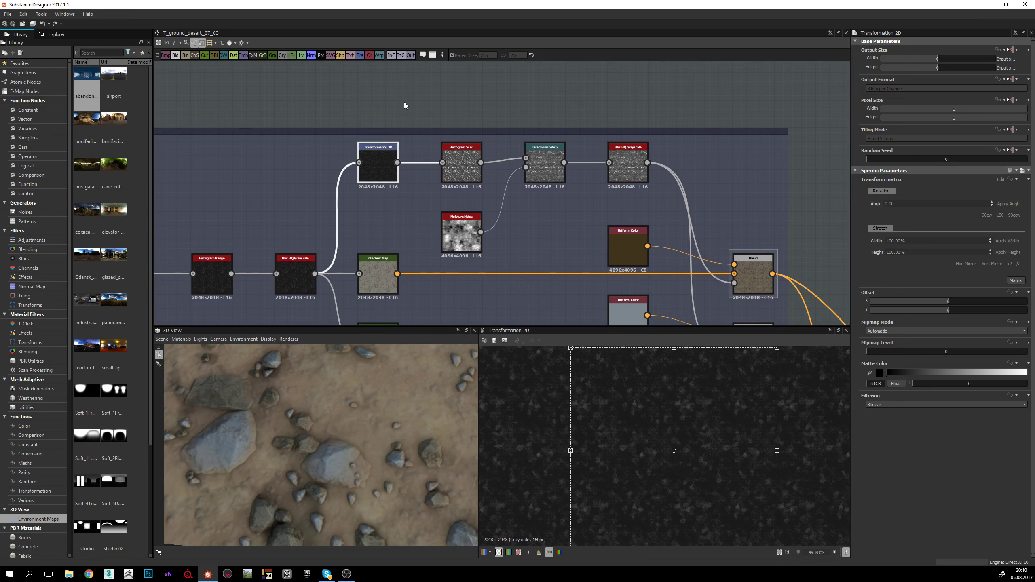
{"action": "middle_click_drag", "start_coordinate": [481, 188], "coordinate": [423, 179]}
Step: Step through the Histogram Scan, Directional Warp and Moisture Noise outputs
{"action": "left_click", "coordinate": [407, 154]}
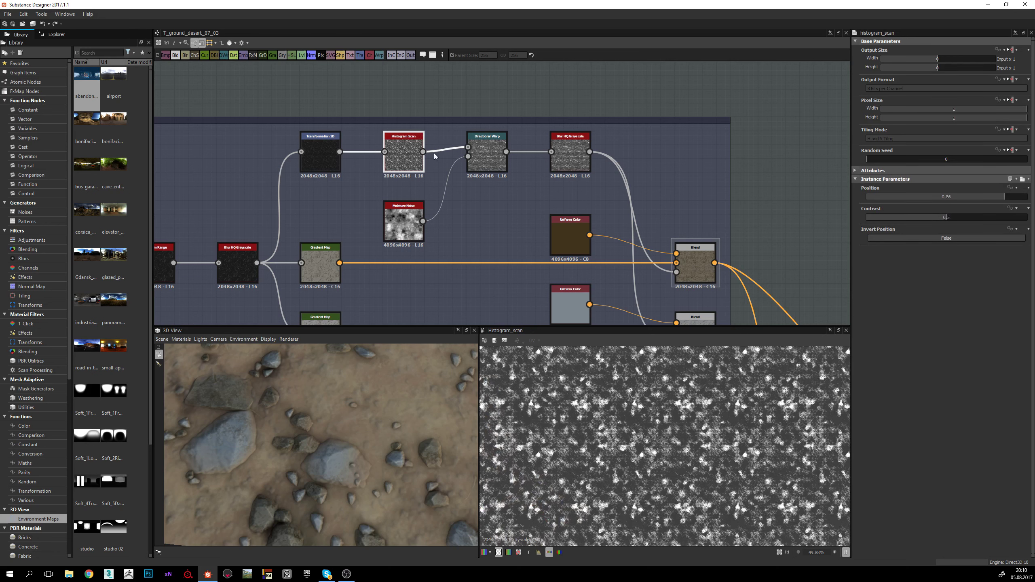
{"action": "left_click", "coordinate": [486, 152]}
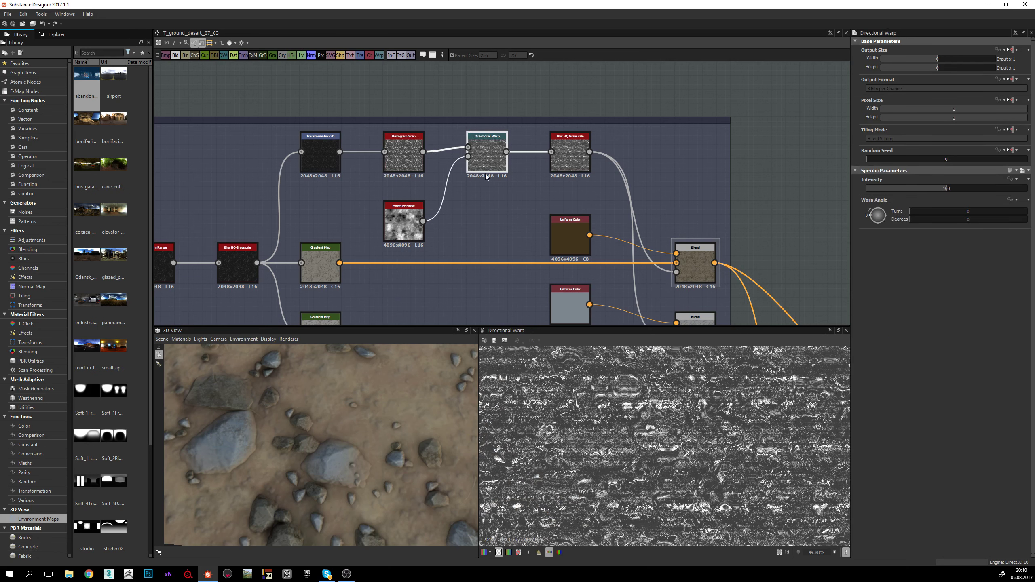
{"action": "scroll", "coordinate": [486, 132], "scroll_direction": "up", "scroll_amount": 2}
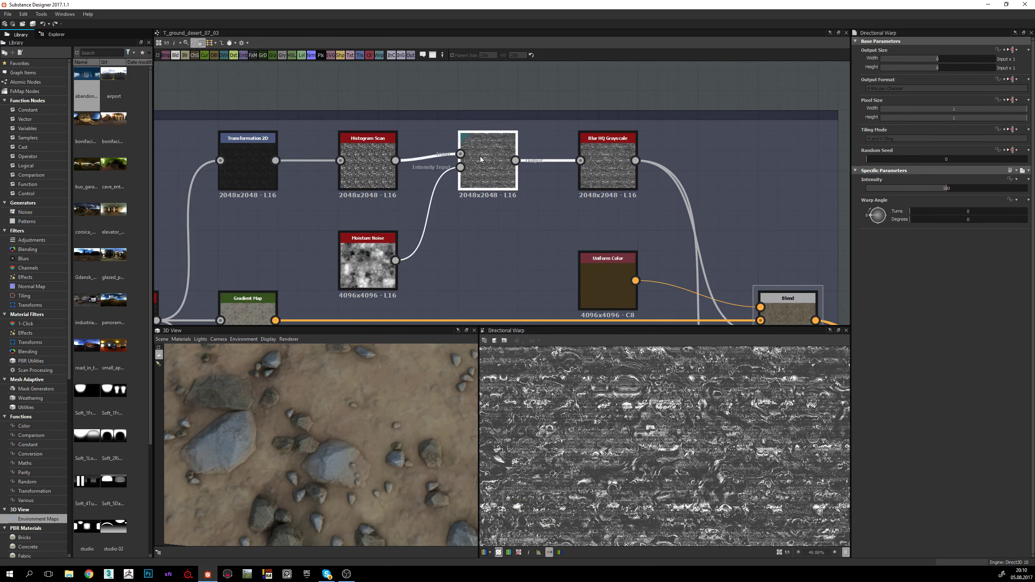
{"action": "left_click", "coordinate": [369, 263]}
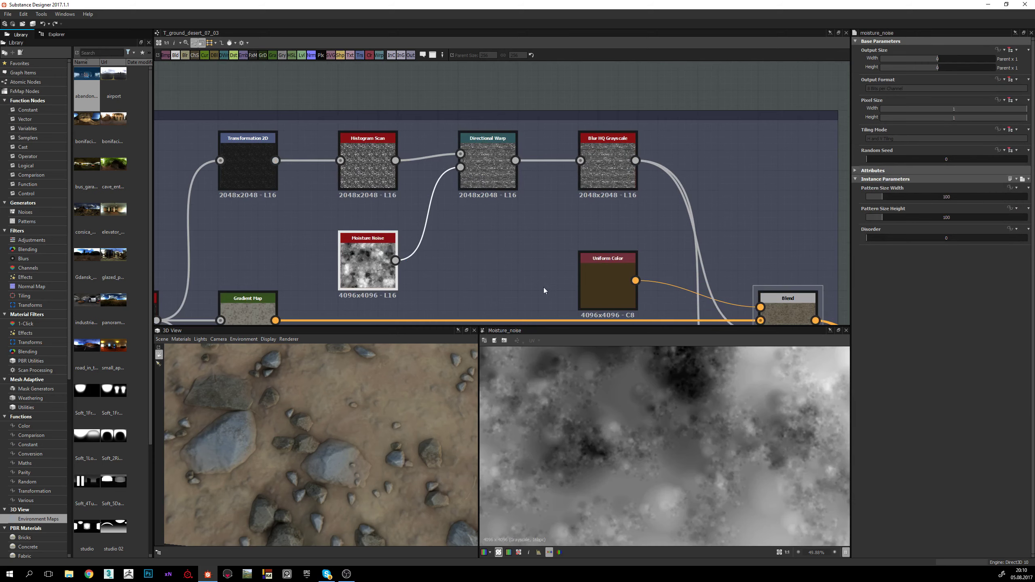
{"action": "left_click", "coordinate": [489, 167]}
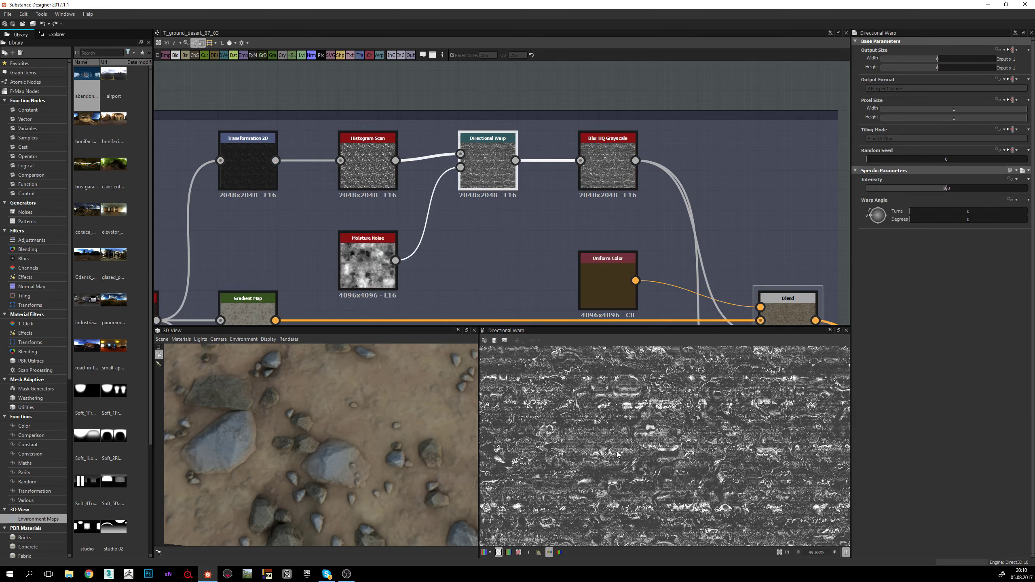
{"action": "scroll", "coordinate": [645, 416], "scroll_direction": "up", "scroll_amount": 3}
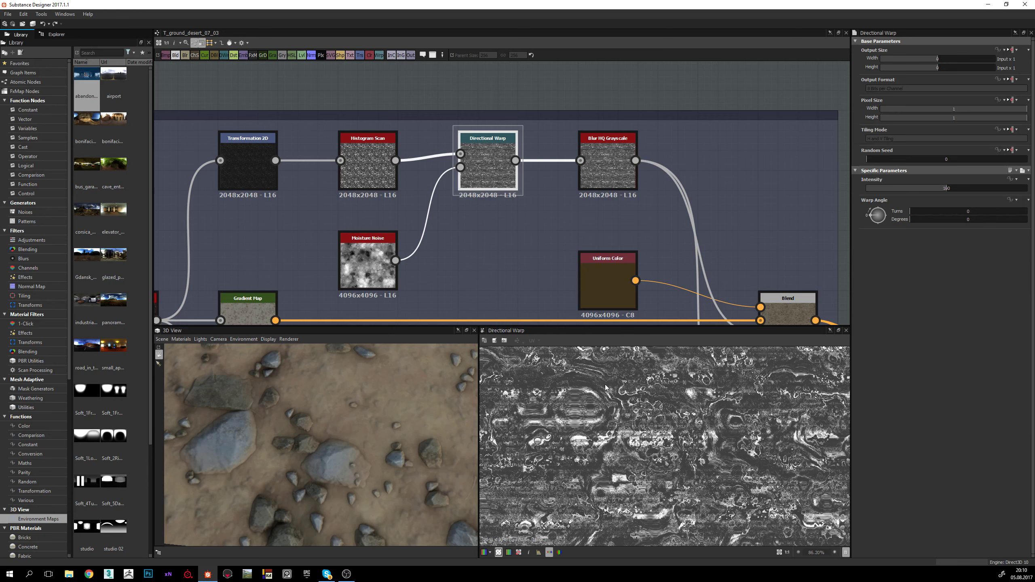
{"action": "middle_click_drag", "start_coordinate": [633, 481], "coordinate": [610, 376]}
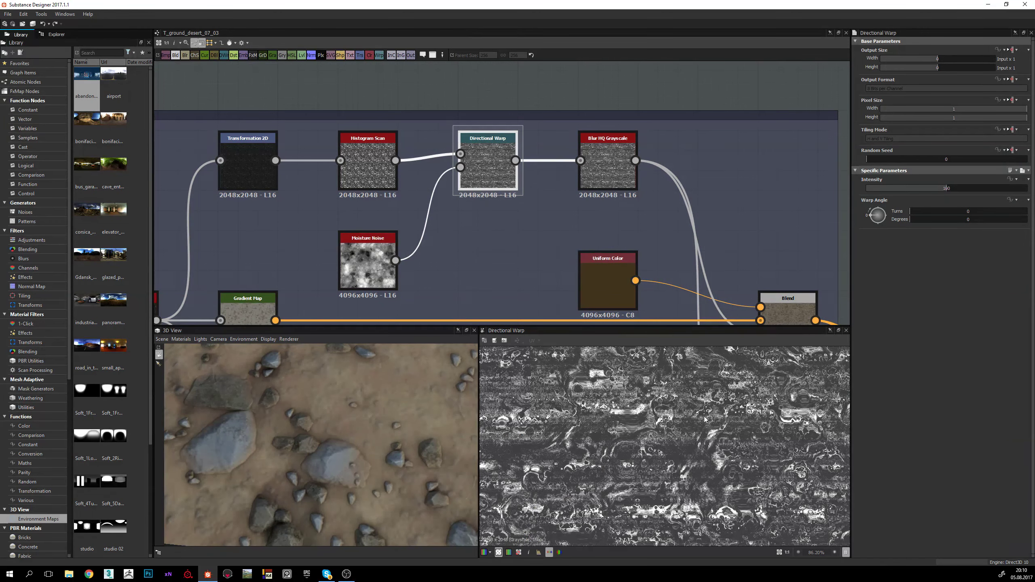
Step: Preview the Blur HQ Grayscale result and check the upper Blend's opacity input
{"action": "left_click", "coordinate": [624, 172]}
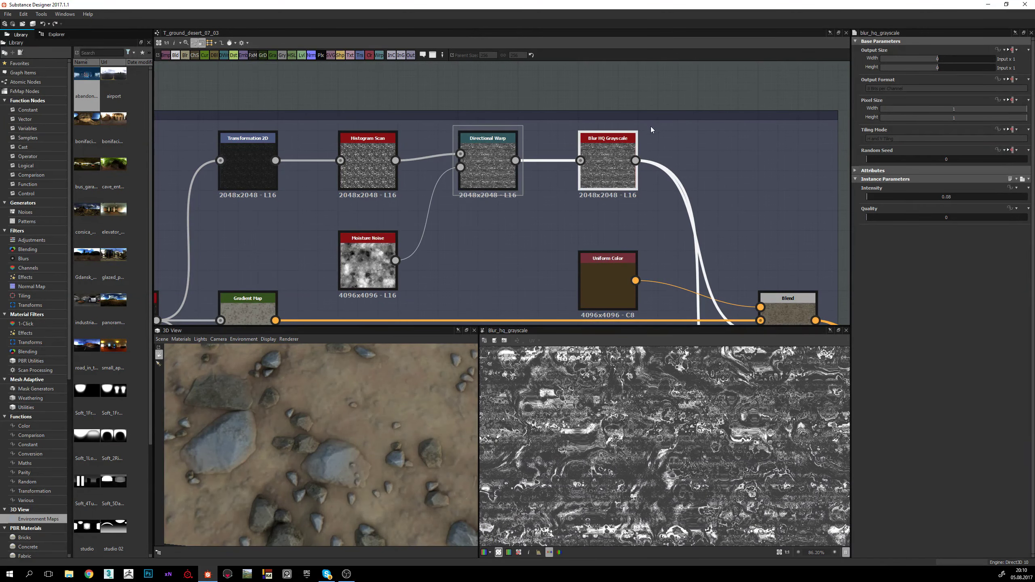
{"action": "middle_click_drag", "start_coordinate": [708, 249], "coordinate": [567, 238]}
{"action": "middle_click_drag", "start_coordinate": [641, 318], "coordinate": [605, 191]}
{"action": "scroll", "coordinate": [609, 157], "scroll_direction": "up", "scroll_amount": 1}
{"action": "left_click", "coordinate": [610, 155]}
{"action": "left_click", "coordinate": [610, 155]}
Step: Check the dark brown Uniform Color value, then preview the upper brown Blend output in 2D
{"action": "mouse_move", "coordinate": [579, 201]}
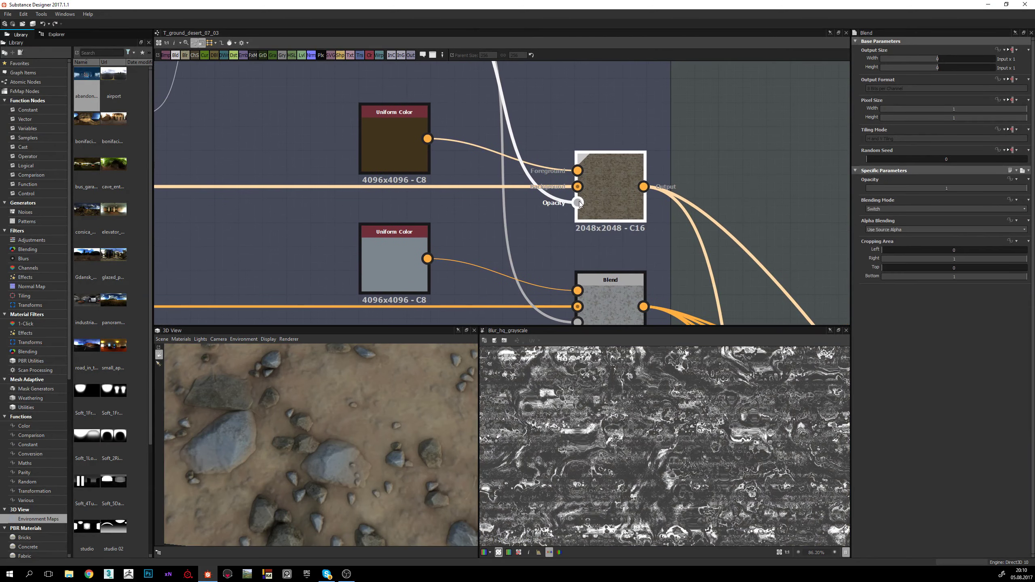
{"action": "middle_click_drag", "start_coordinate": [476, 160], "coordinate": [478, 176]}
{"action": "left_click", "coordinate": [405, 150]}
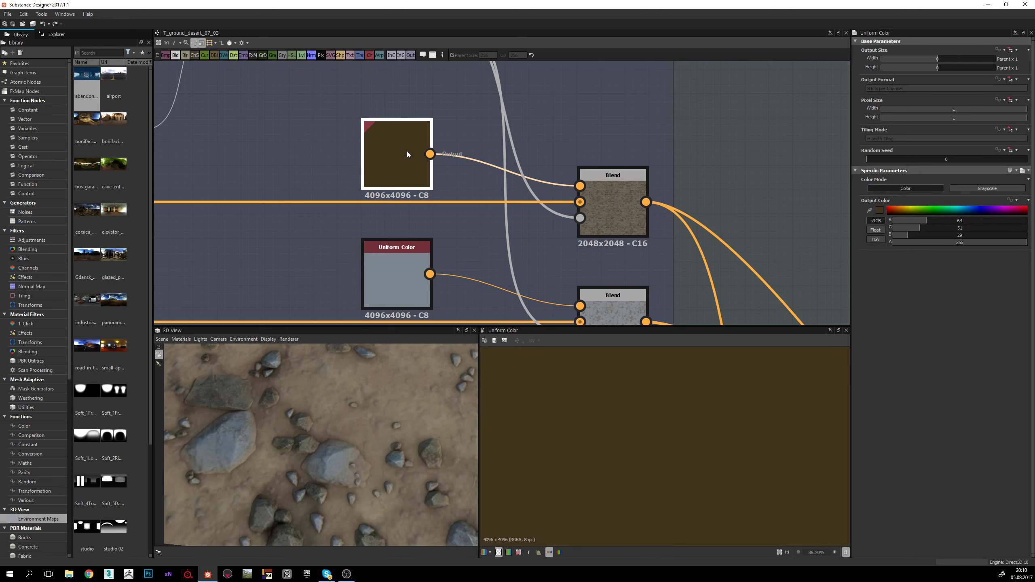
{"action": "middle_click_drag", "start_coordinate": [407, 154], "coordinate": [398, 136]}
{"action": "left_click", "coordinate": [595, 216]}
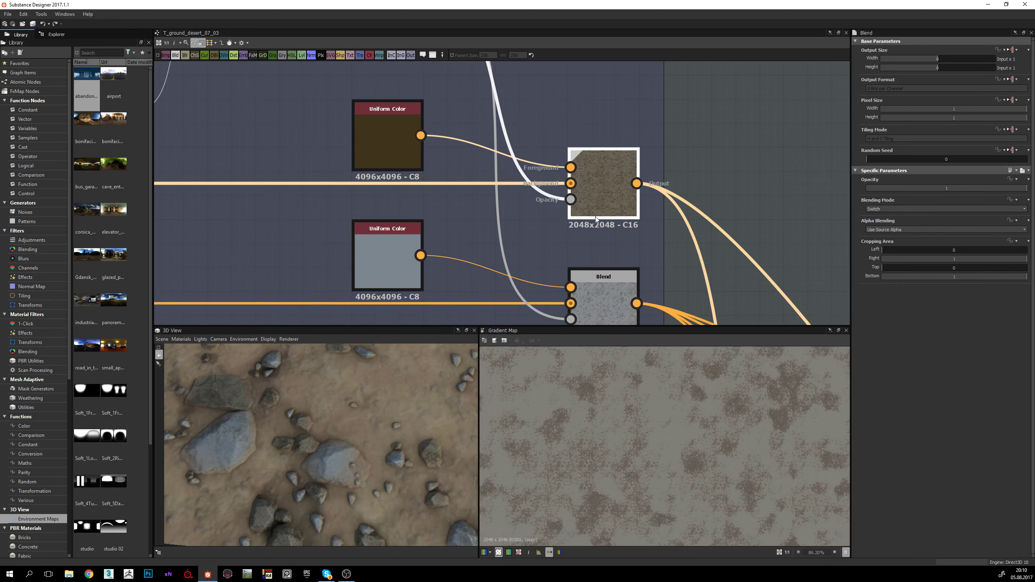
{"action": "scroll", "coordinate": [620, 412], "scroll_direction": "down", "scroll_amount": 5}
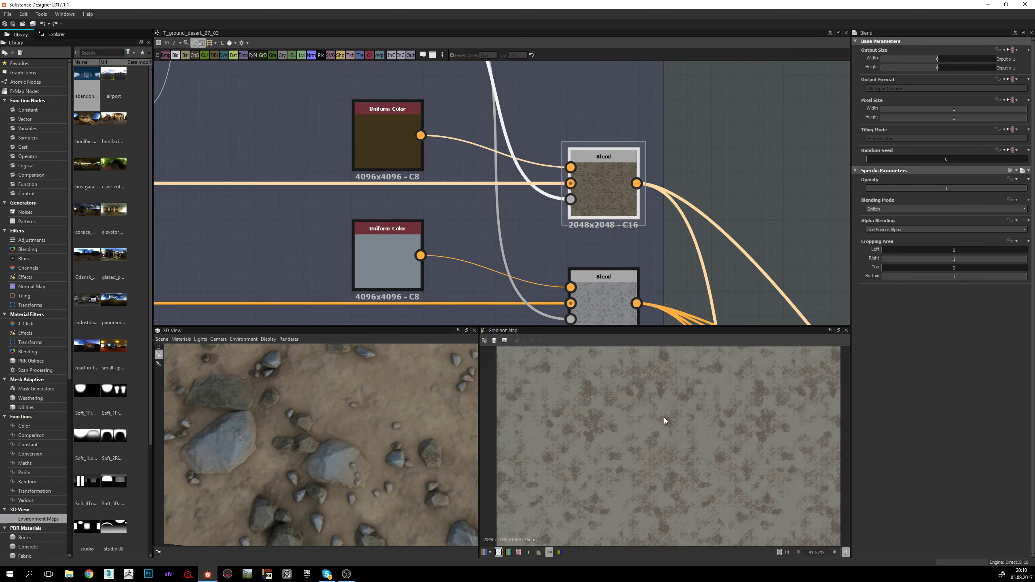
{"action": "scroll", "coordinate": [673, 428], "scroll_direction": "down", "scroll_amount": 3}
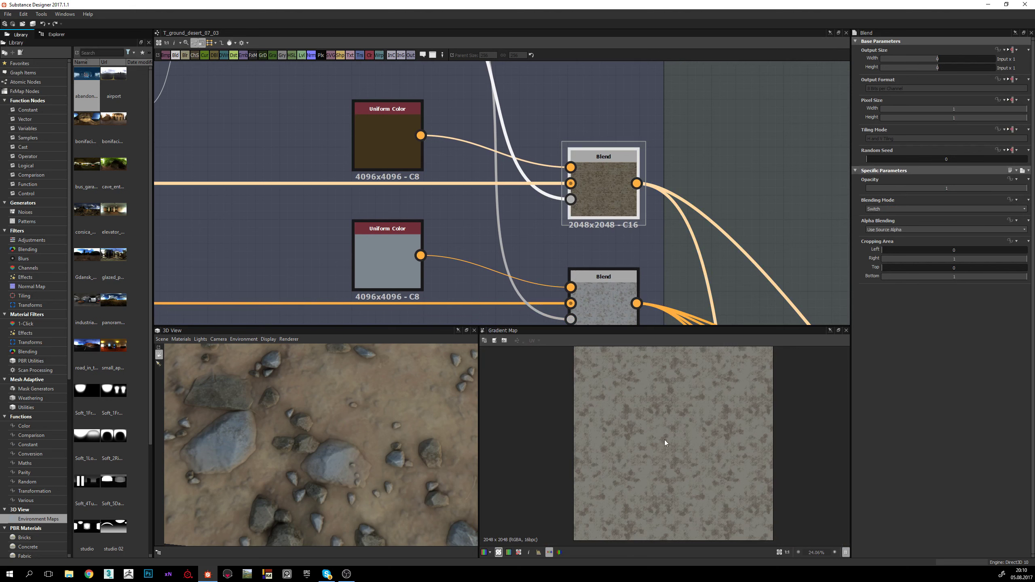
{"action": "double_click", "coordinate": [610, 177]}
{"action": "scroll", "coordinate": [662, 448], "scroll_direction": "up", "scroll_amount": 8}
{"action": "middle_click_drag", "start_coordinate": [662, 448], "coordinate": [678, 481]}
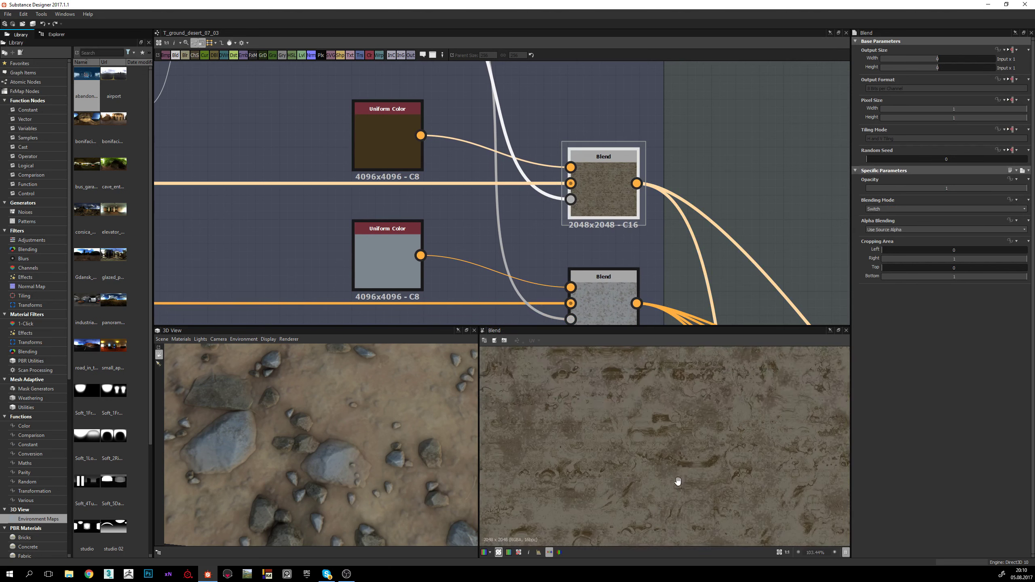
{"action": "scroll", "coordinate": [623, 383], "scroll_direction": "down", "scroll_amount": 7}
{"action": "scroll", "coordinate": [656, 442], "scroll_direction": "up", "scroll_amount": 2}
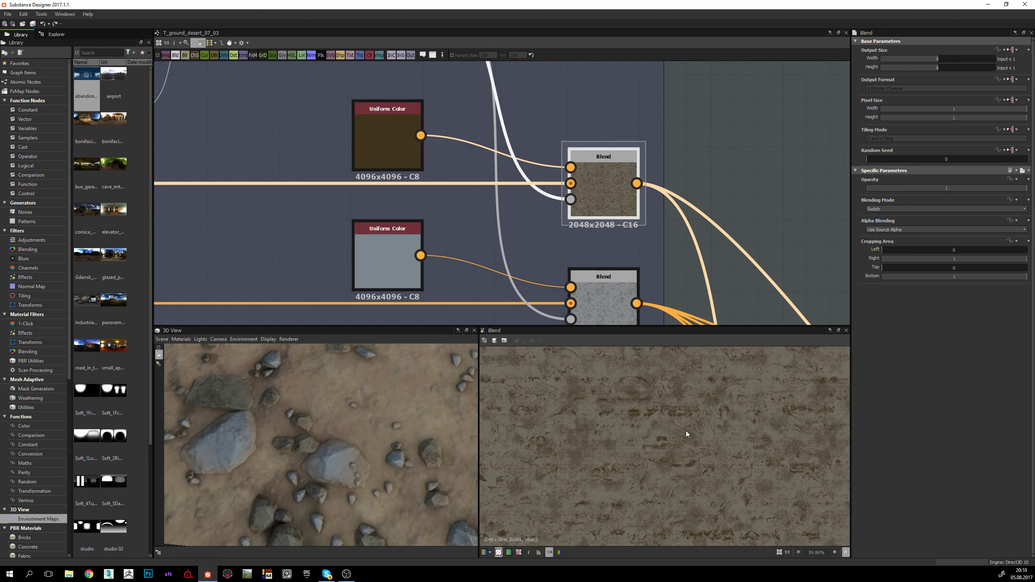
Step: Load the lower grey-blue stone Blend into the 2D view and zoom to inspect its speckled surface
{"action": "double_click", "coordinate": [602, 290]}
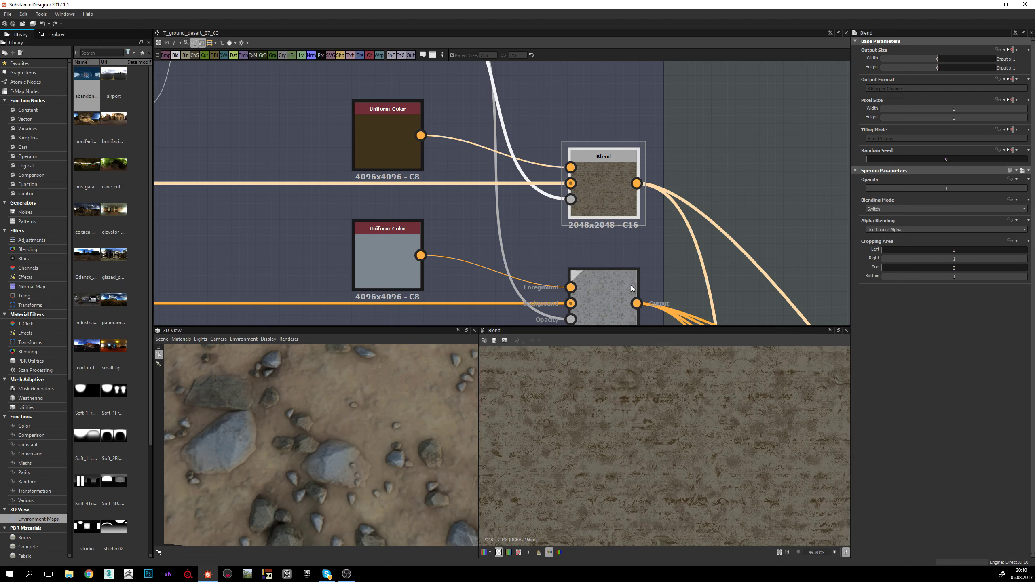
{"action": "middle_click_drag", "start_coordinate": [602, 291], "coordinate": [561, 168]}
{"action": "scroll", "coordinate": [641, 438], "scroll_direction": "up", "scroll_amount": 9}
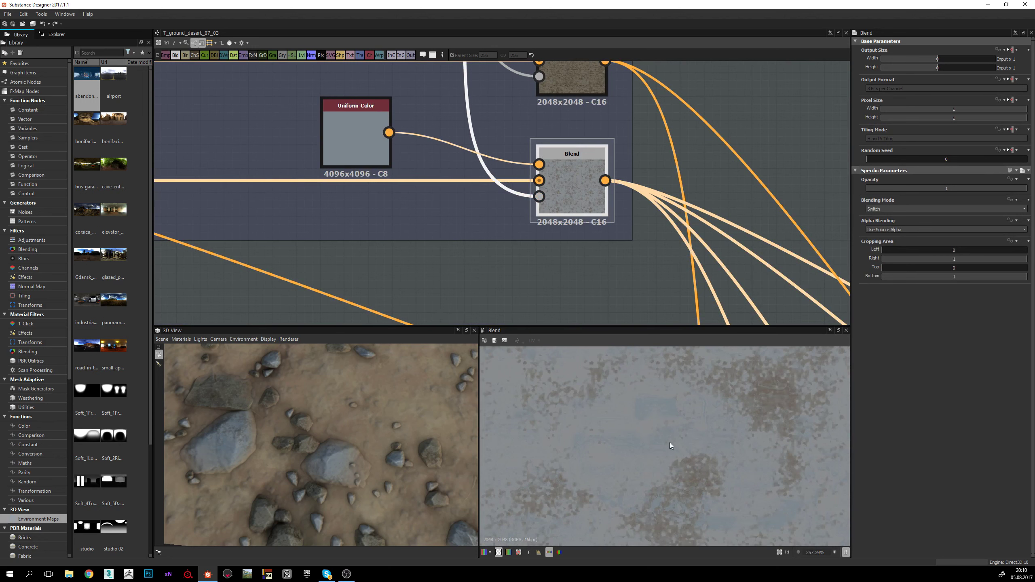
{"action": "middle_click_drag", "start_coordinate": [670, 443], "coordinate": [578, 422]}
{"action": "scroll", "coordinate": [569, 389], "scroll_direction": "down", "scroll_amount": 4}
{"action": "scroll", "coordinate": [569, 203], "scroll_direction": "down", "scroll_amount": 3}
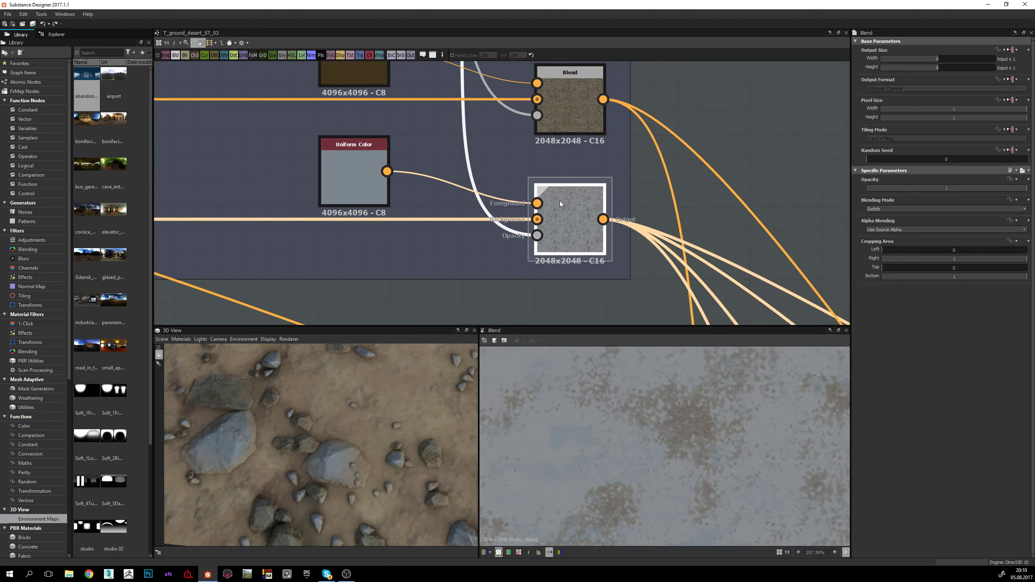
{"action": "scroll", "coordinate": [685, 444], "scroll_direction": "up", "scroll_amount": 1}
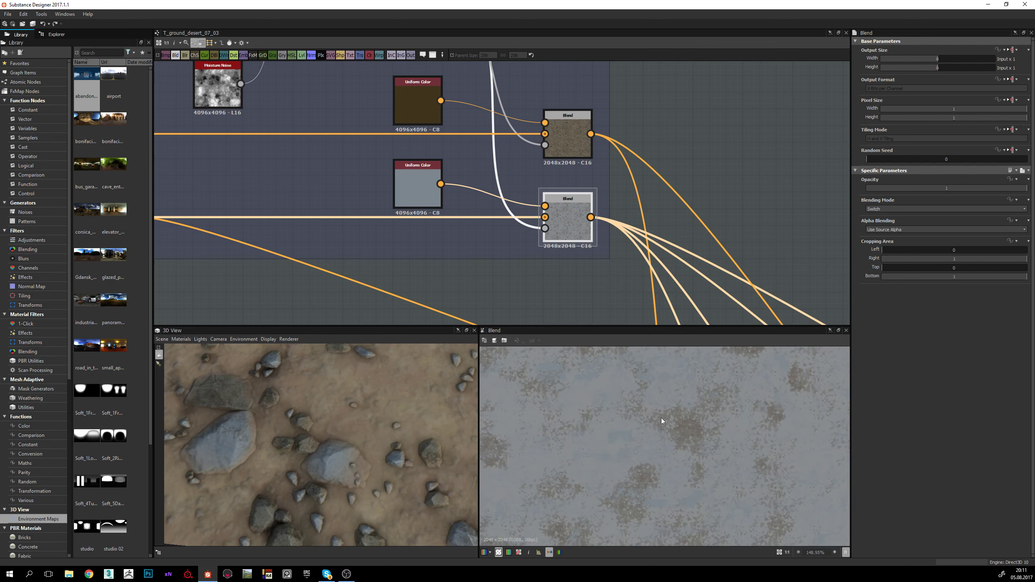
{"action": "scroll", "coordinate": [720, 496], "scroll_direction": "up", "scroll_amount": 1}
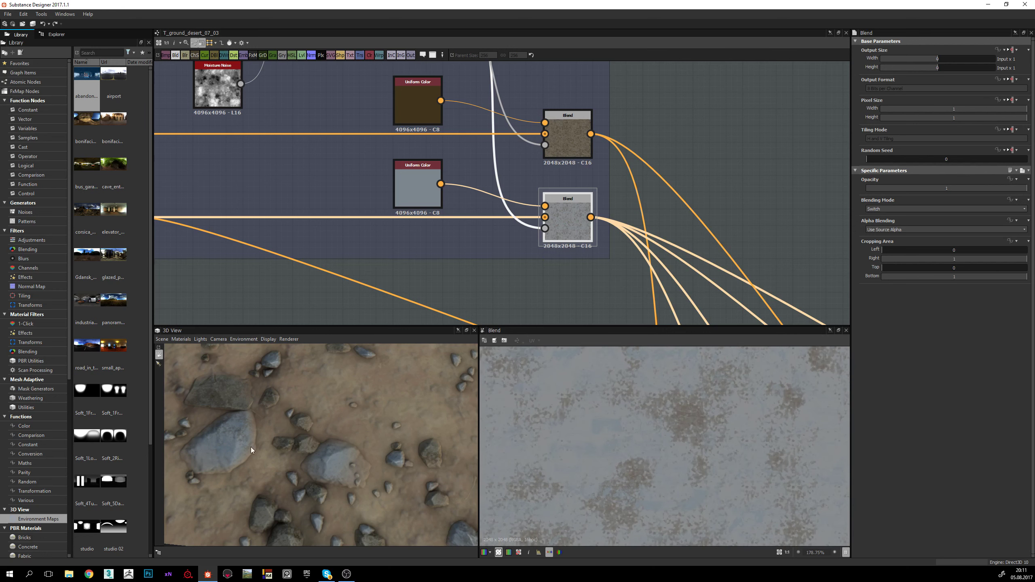
{"action": "scroll", "coordinate": [245, 447], "scroll_direction": "up", "scroll_amount": 2}
{"action": "scroll", "coordinate": [627, 196], "scroll_direction": "down", "scroll_amount": 4}
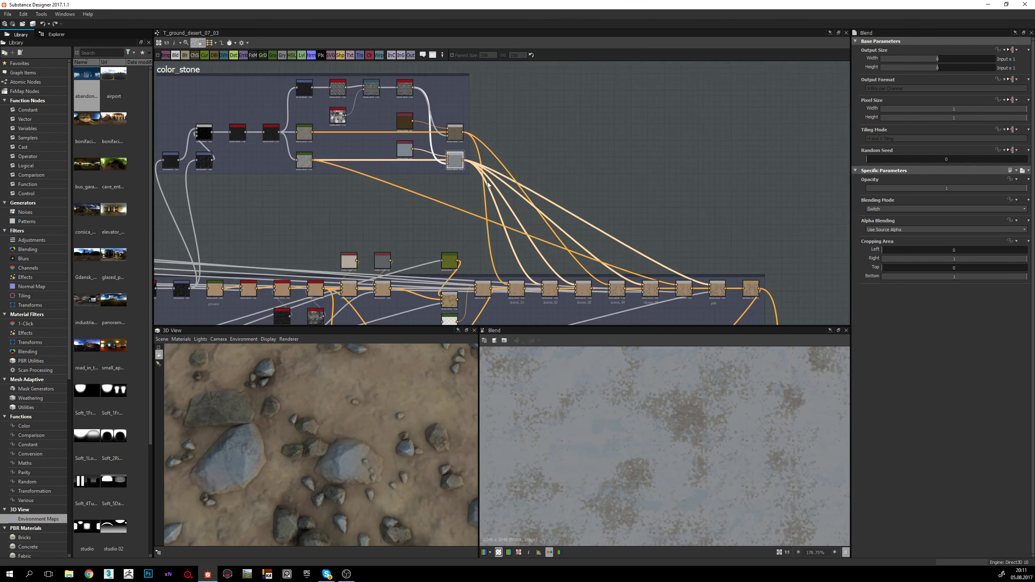
Step: Compare the brown and grey-blue Blend outputs in 2D and orbit the 3D ground preview
{"action": "scroll", "coordinate": [549, 250], "scroll_direction": "up", "scroll_amount": 2}
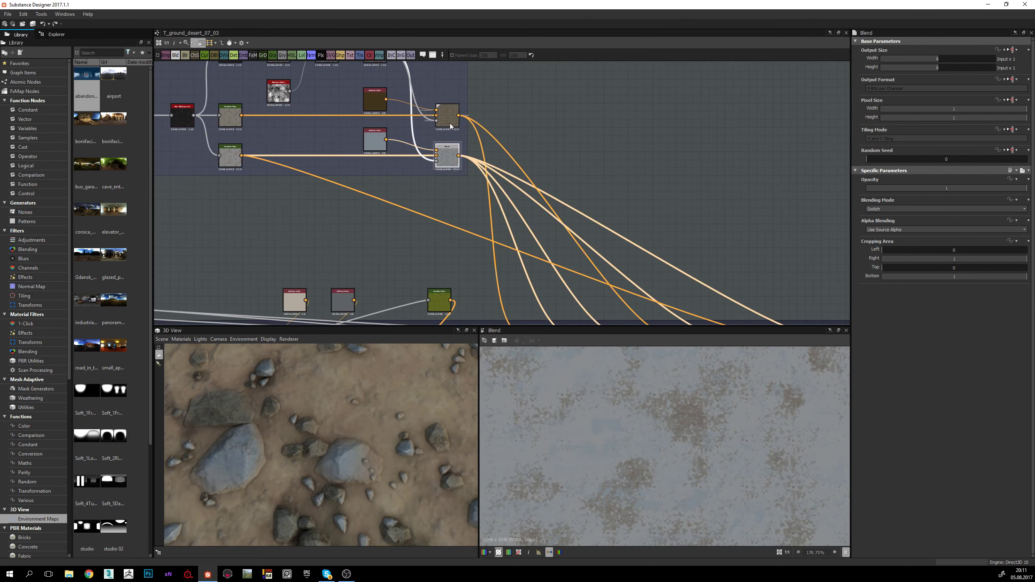
{"action": "double_click", "coordinate": [450, 122]}
{"action": "middle_click_drag", "start_coordinate": [510, 155], "coordinate": [488, 131]}
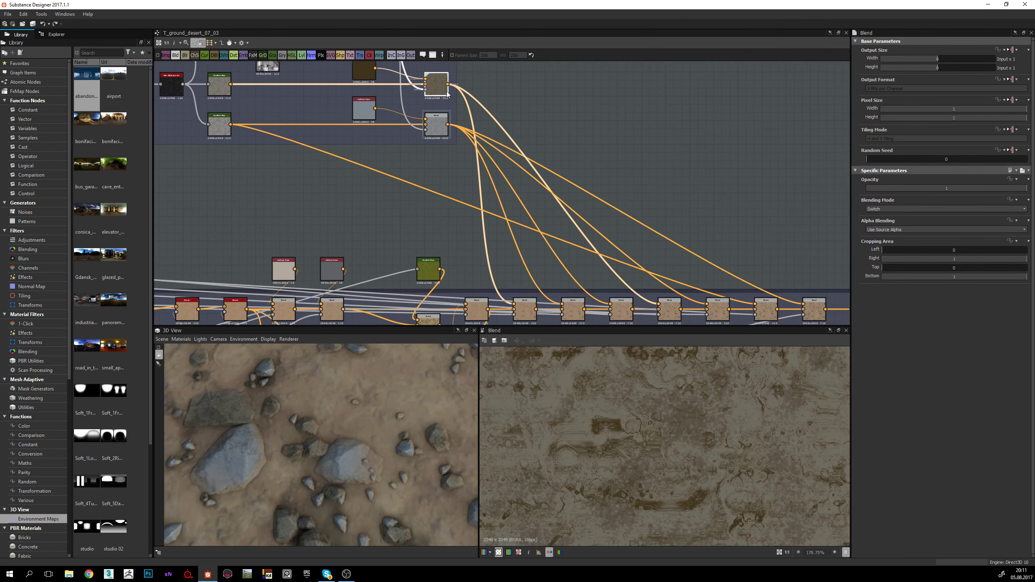
{"action": "double_click", "coordinate": [444, 125]}
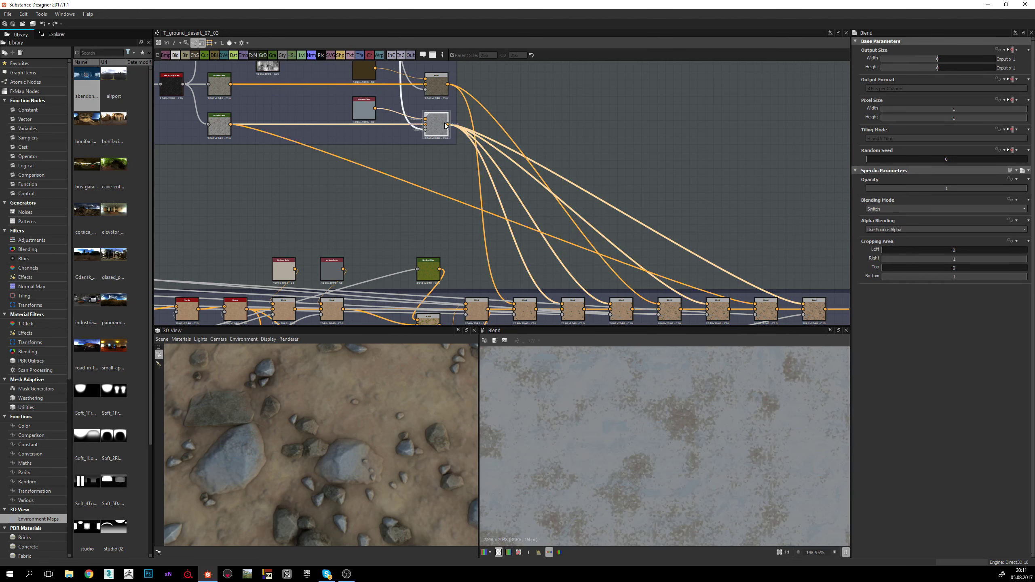
{"action": "left_click_drag", "start_coordinate": [360, 468], "coordinate": [403, 463]}
{"action": "middle_click_drag", "start_coordinate": [536, 207], "coordinate": [486, 177]}
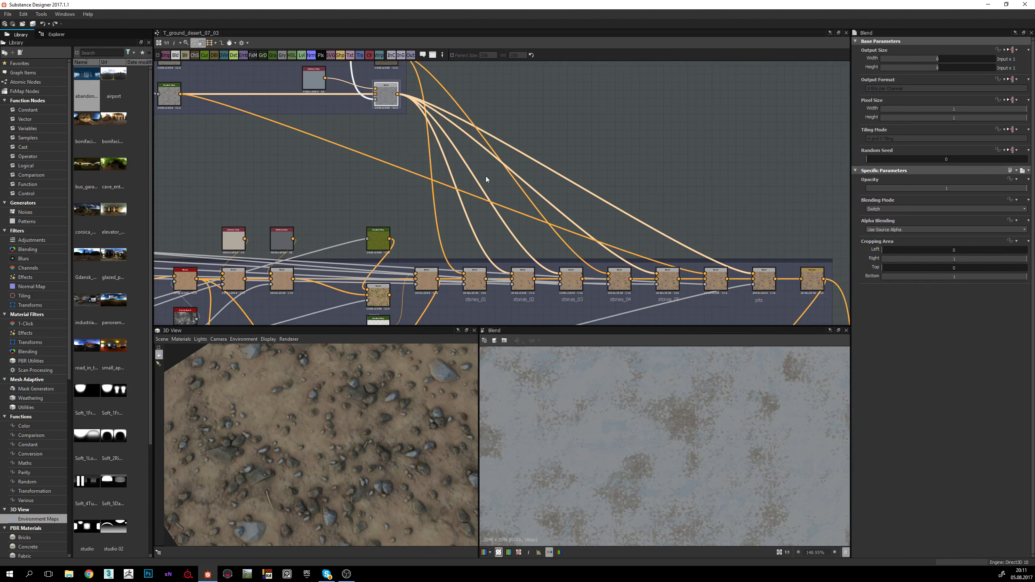
{"action": "middle_click_drag", "start_coordinate": [499, 241], "coordinate": [551, 272]}
{"action": "mouse_move", "coordinate": [460, 114]}
{"action": "middle_mouse_down"}
{"action": "mouse_move", "coordinate": [460, 130]}
{"action": "mouse_move", "coordinate": [454, 114]}
{"action": "middle_mouse_up"}
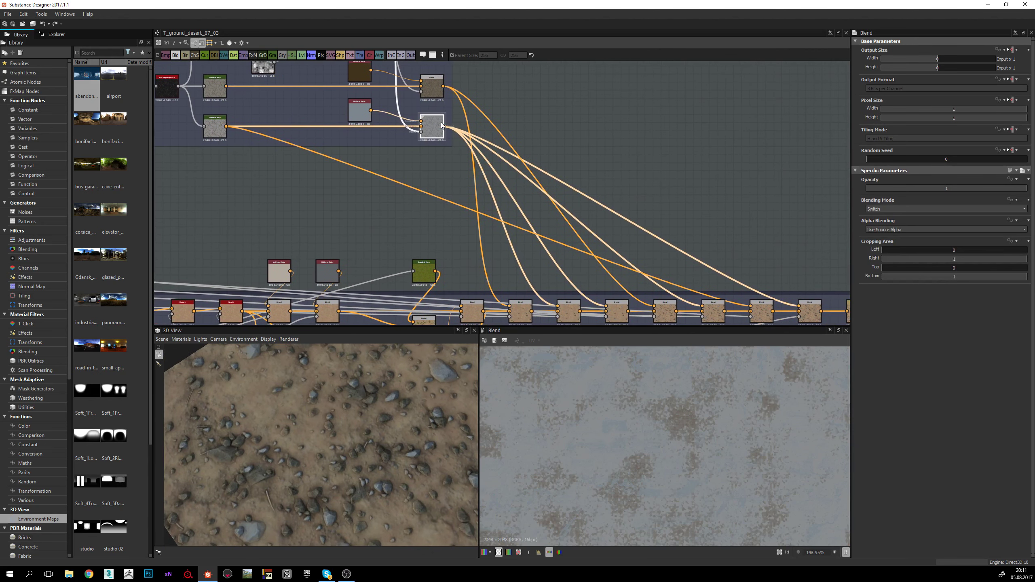
Step: Preview the stones_03 and stones_04 blends, then drag the stones_01 Blend node slightly lower
{"action": "scroll", "coordinate": [702, 472], "scroll_direction": "down", "scroll_amount": 5}
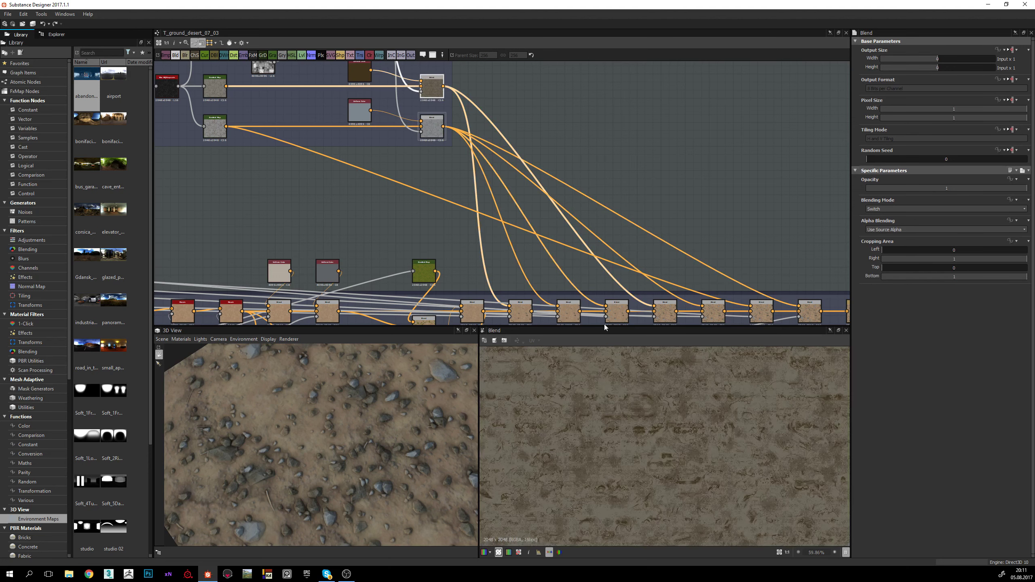
{"action": "scroll", "coordinate": [663, 413], "scroll_direction": "down", "scroll_amount": 3}
{"action": "middle_click_drag", "start_coordinate": [560, 287], "coordinate": [493, 212]}
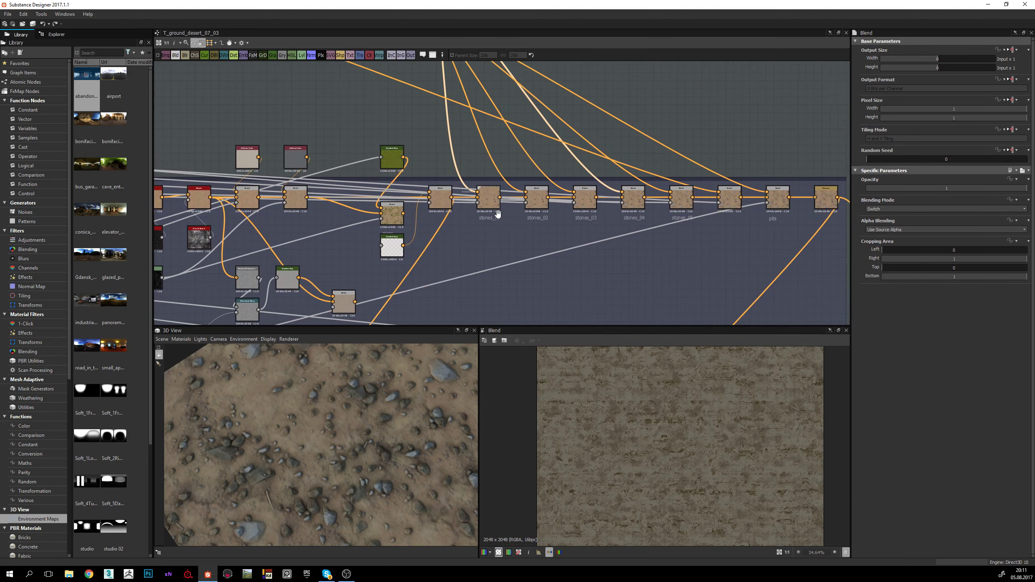
{"action": "scroll", "coordinate": [485, 223], "scroll_direction": "up", "scroll_amount": 3}
{"action": "left_click", "coordinate": [482, 200]}
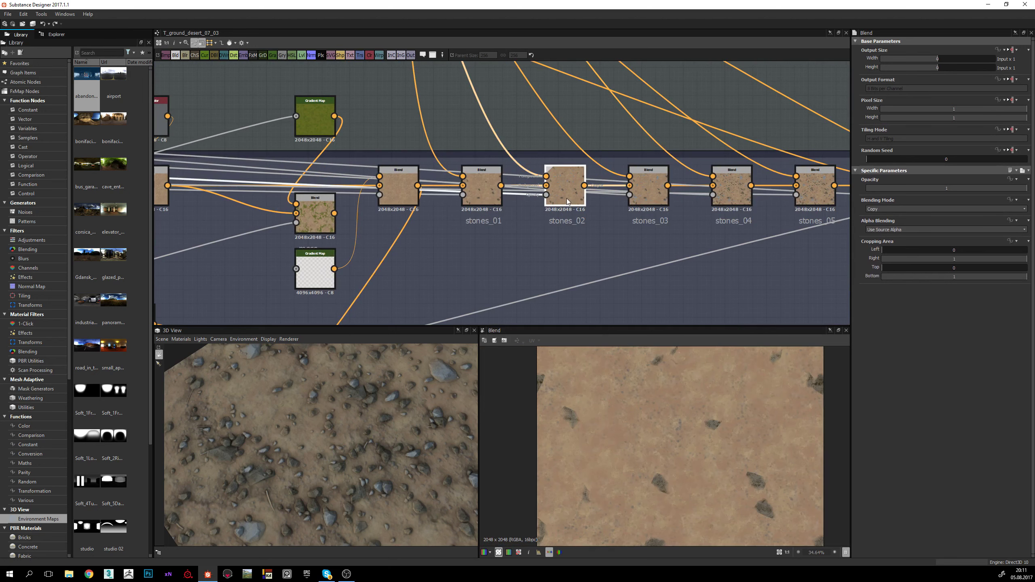
{"action": "left_click", "coordinate": [654, 195]}
{"action": "double_click", "coordinate": [732, 197]}
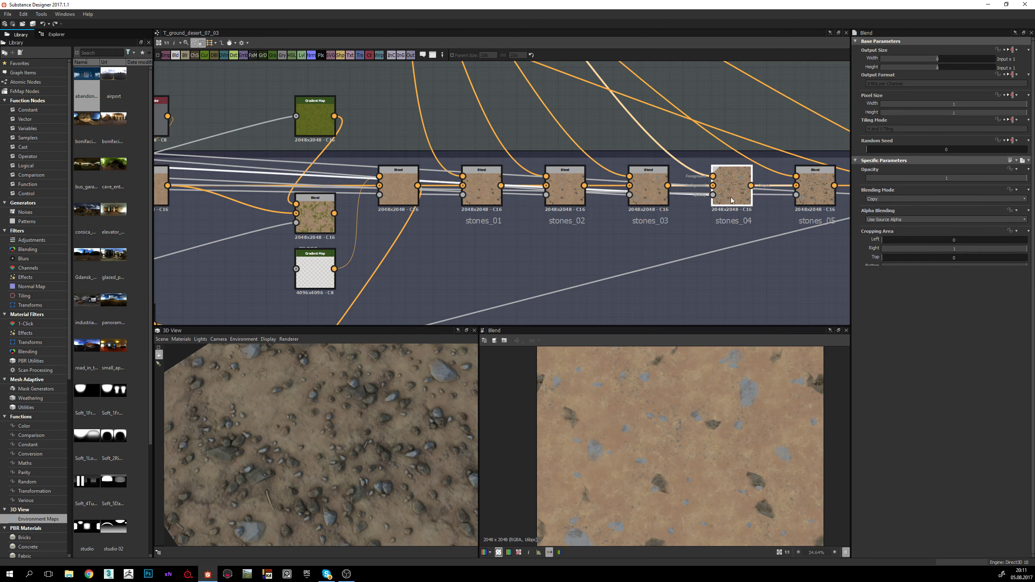
{"action": "mouse_move", "coordinate": [625, 226]}
{"action": "middle_mouse_down"}
{"action": "mouse_move", "coordinate": [513, 227]}
{"action": "mouse_move", "coordinate": [640, 214]}
{"action": "middle_mouse_up"}
{"action": "middle_click_drag", "start_coordinate": [543, 225], "coordinate": [518, 234]}
{"action": "left_click", "coordinate": [503, 206]}
{"action": "left_click_drag", "start_coordinate": [502, 205], "coordinate": [504, 232]}
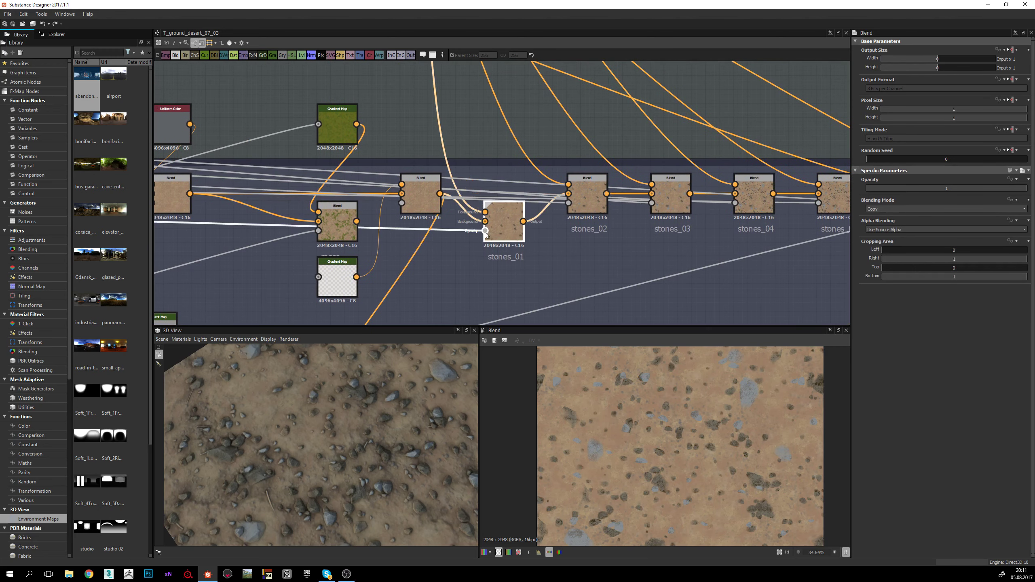
{"action": "middle_click_drag", "start_coordinate": [501, 279], "coordinate": [713, 211]}
{"action": "scroll", "coordinate": [653, 214], "scroll_direction": "down", "scroll_amount": 6}
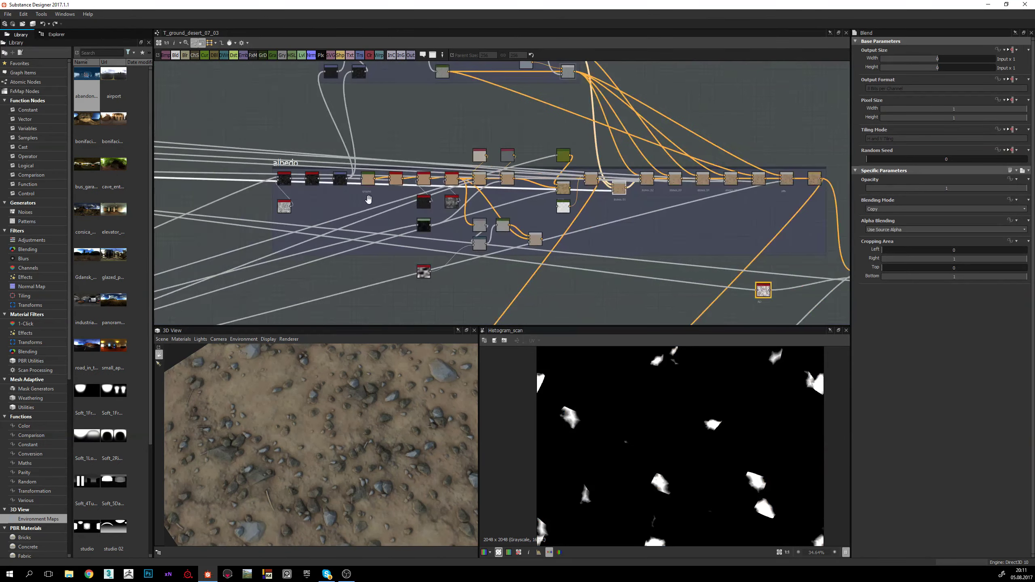
Step: Preview the Histogram Scan masks in the height frame, including the dense spotted one
{"action": "middle_click_drag", "start_coordinate": [263, 193], "coordinate": [726, 215]}
{"action": "scroll", "coordinate": [425, 194], "scroll_direction": "up", "scroll_amount": 2}
{"action": "middle_click_drag", "start_coordinate": [175, 188], "coordinate": [557, 196]}
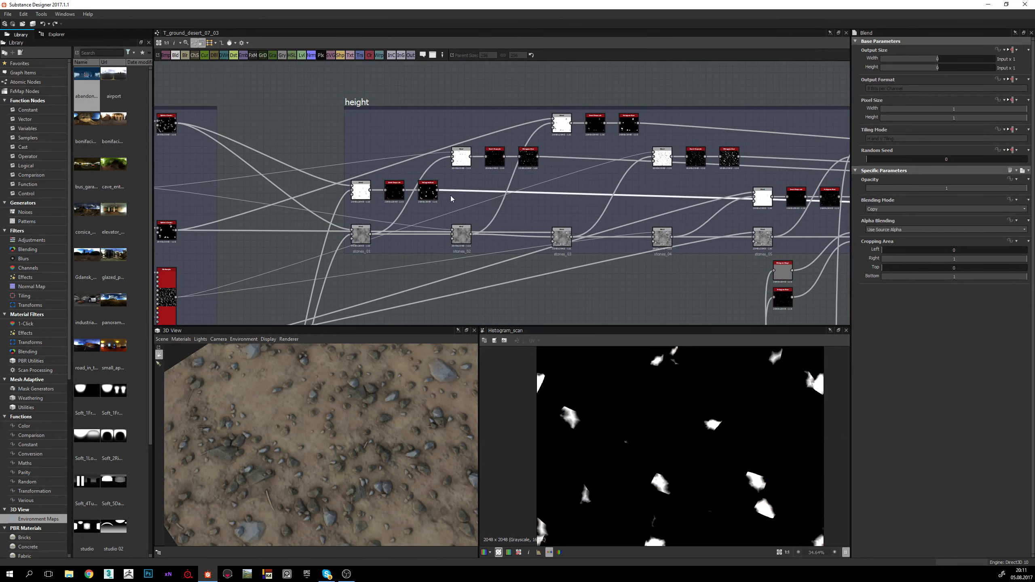
{"action": "left_click", "coordinate": [526, 159]}
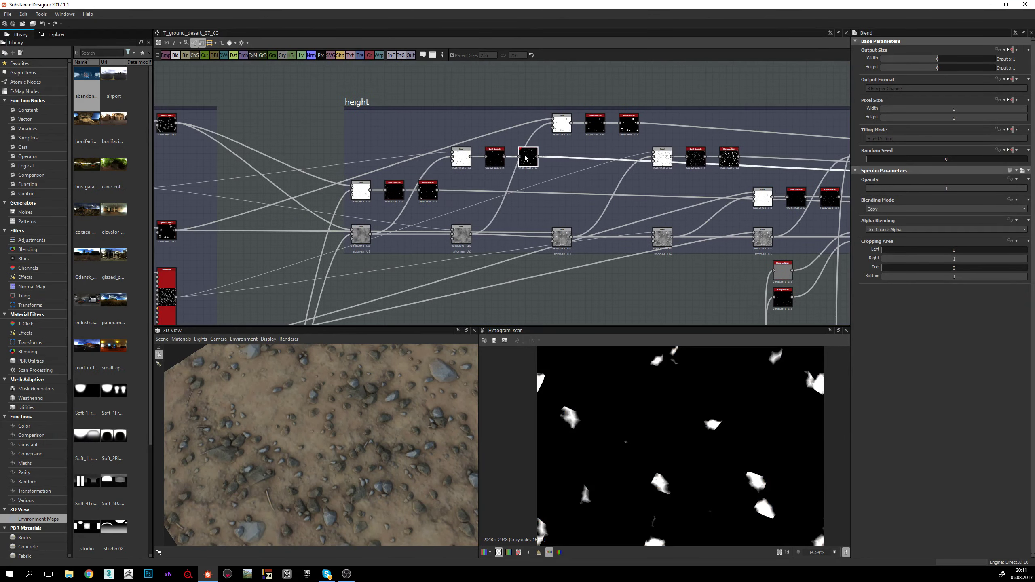
{"action": "left_click", "coordinate": [628, 124]}
{"action": "middle_click_drag", "start_coordinate": [733, 166], "coordinate": [477, 175]}
{"action": "left_click", "coordinate": [477, 174]}
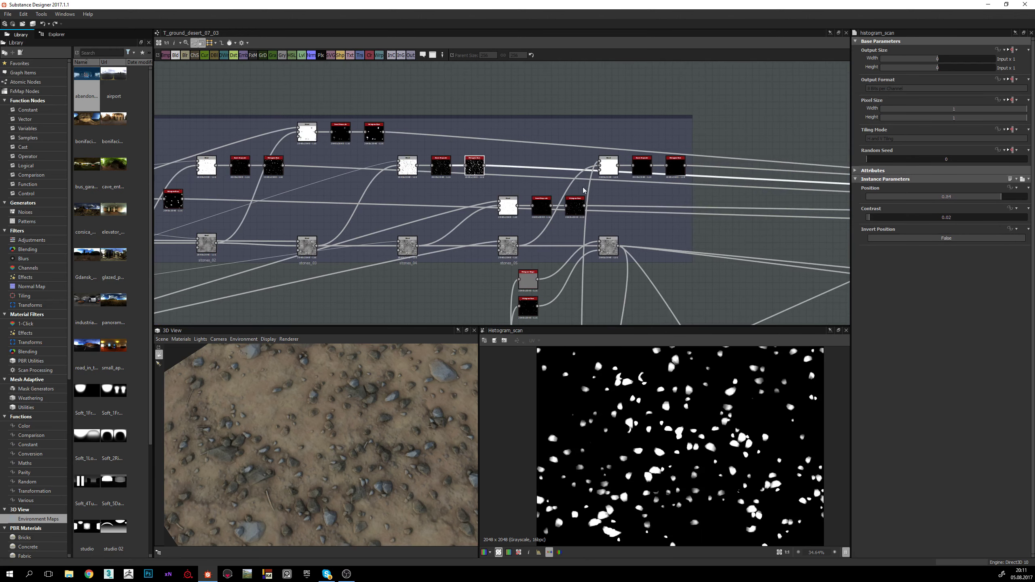
{"action": "middle_click_drag", "start_coordinate": [655, 180], "coordinate": [573, 160]}
Step: Return to the albedo frame and preview the stones_01 blend output in 2D
{"action": "middle_click_drag", "start_coordinate": [609, 224], "coordinate": [183, 232]}
{"action": "scroll", "coordinate": [314, 186], "scroll_direction": "down", "scroll_amount": 3}
{"action": "middle_click_drag", "start_coordinate": [313, 176], "coordinate": [464, 209]}
{"action": "scroll", "coordinate": [464, 208], "scroll_direction": "up", "scroll_amount": 4}
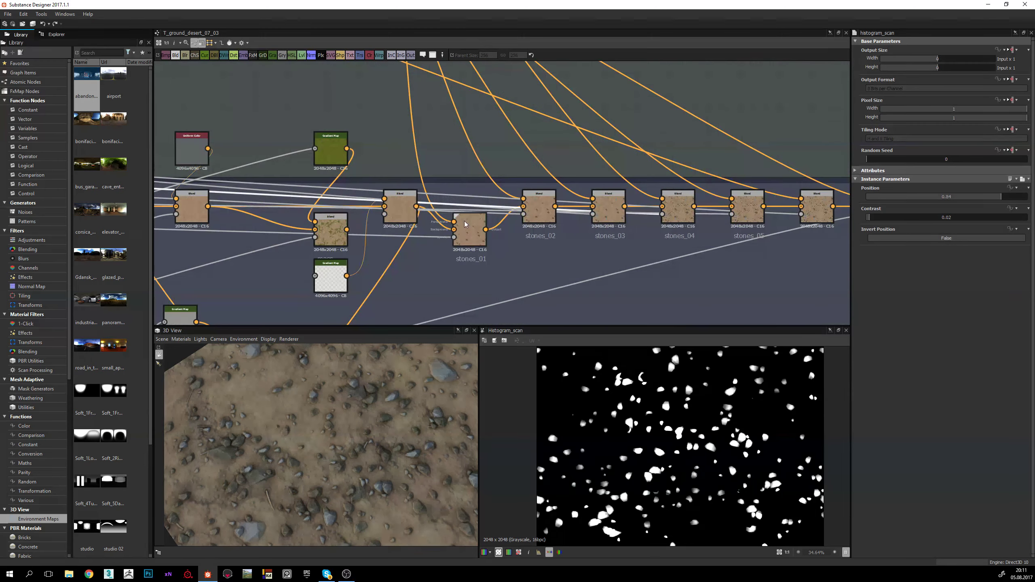
{"action": "left_click", "coordinate": [466, 210]}
{"action": "scroll", "coordinate": [467, 209], "scroll_direction": "up", "scroll_amount": 2}
{"action": "scroll", "coordinate": [467, 208], "scroll_direction": "up", "scroll_amount": 1}
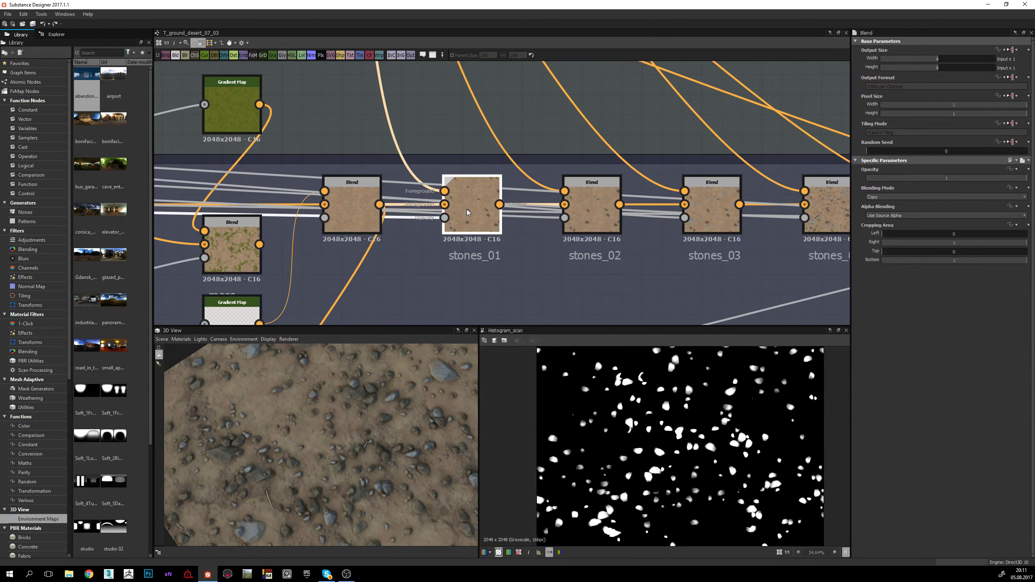
{"action": "double_click", "coordinate": [467, 208]}
{"action": "left_click", "coordinate": [352, 213]}
{"action": "double_click", "coordinate": [472, 213]}
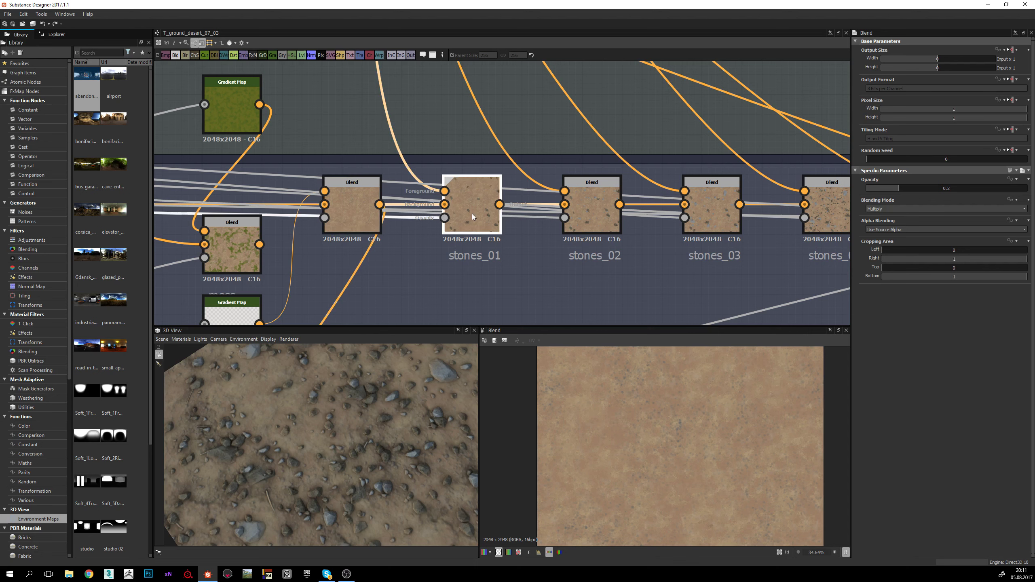
{"action": "scroll", "coordinate": [661, 440], "scroll_direction": "up", "scroll_amount": 2}
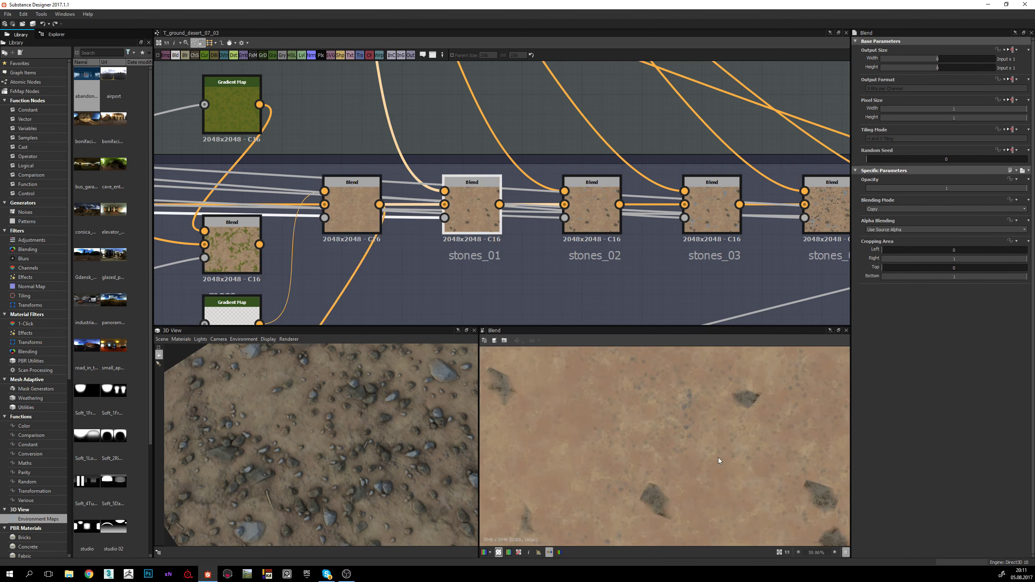
{"action": "scroll", "coordinate": [718, 458], "scroll_direction": "down", "scroll_amount": 2}
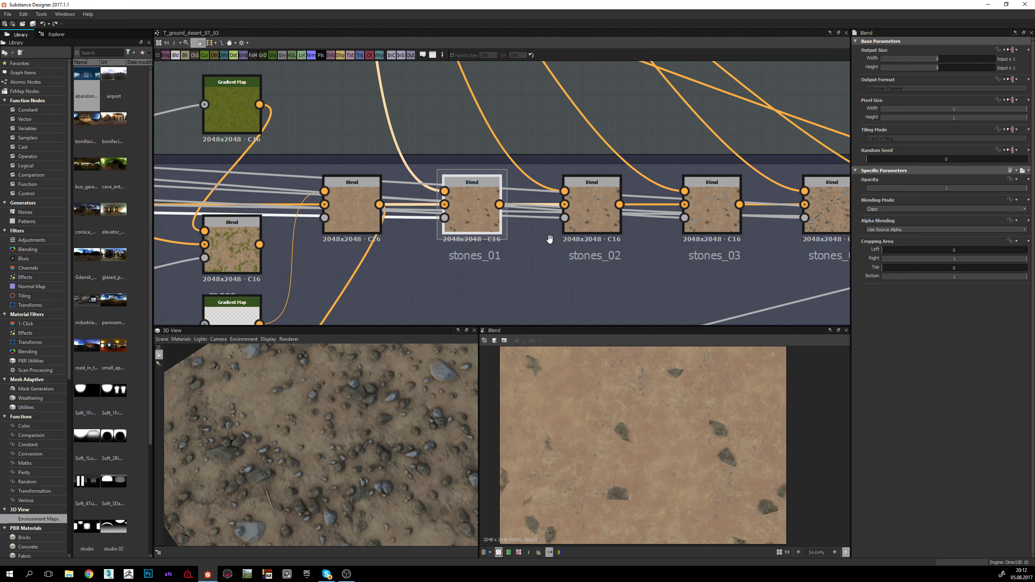
Step: Preview the stones_02 blend, tan sand with dark rocks and grey-blue flecks, zooming and panning around it
{"action": "middle_click_drag", "start_coordinate": [603, 202], "coordinate": [559, 183]}
{"action": "left_click", "coordinate": [559, 181]}
{"action": "scroll", "coordinate": [619, 445], "scroll_direction": "up", "scroll_amount": 3}
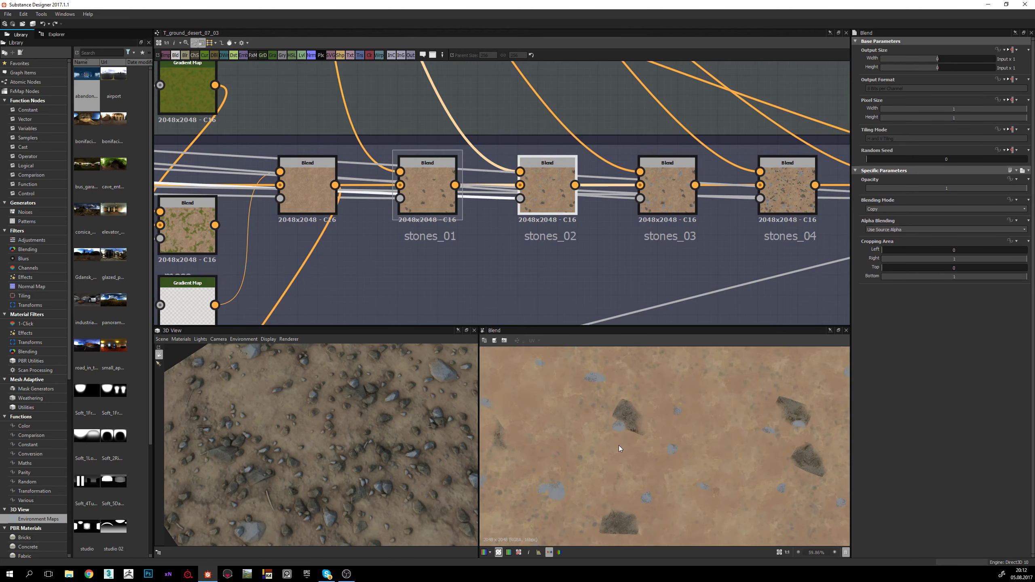
{"action": "scroll", "coordinate": [624, 441], "scroll_direction": "up", "scroll_amount": 2}
{"action": "scroll", "coordinate": [648, 466], "scroll_direction": "down", "scroll_amount": 3}
{"action": "scroll", "coordinate": [677, 448], "scroll_direction": "down", "scroll_amount": 1}
{"action": "middle_click_drag", "start_coordinate": [678, 447], "coordinate": [621, 489]}
{"action": "scroll", "coordinate": [587, 439], "scroll_direction": "up", "scroll_amount": 1}
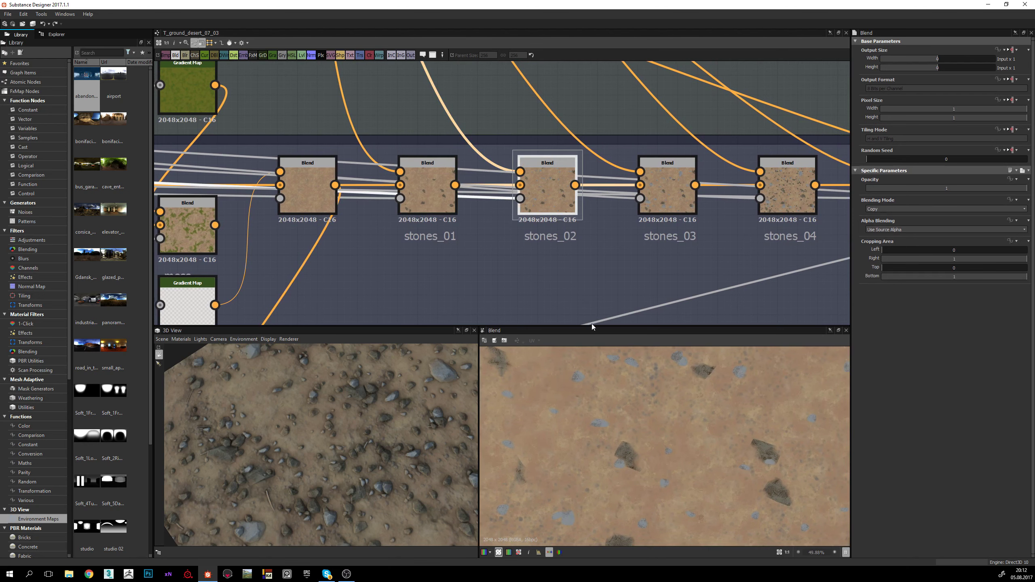
{"action": "middle_click_drag", "start_coordinate": [566, 262], "coordinate": [518, 262]}
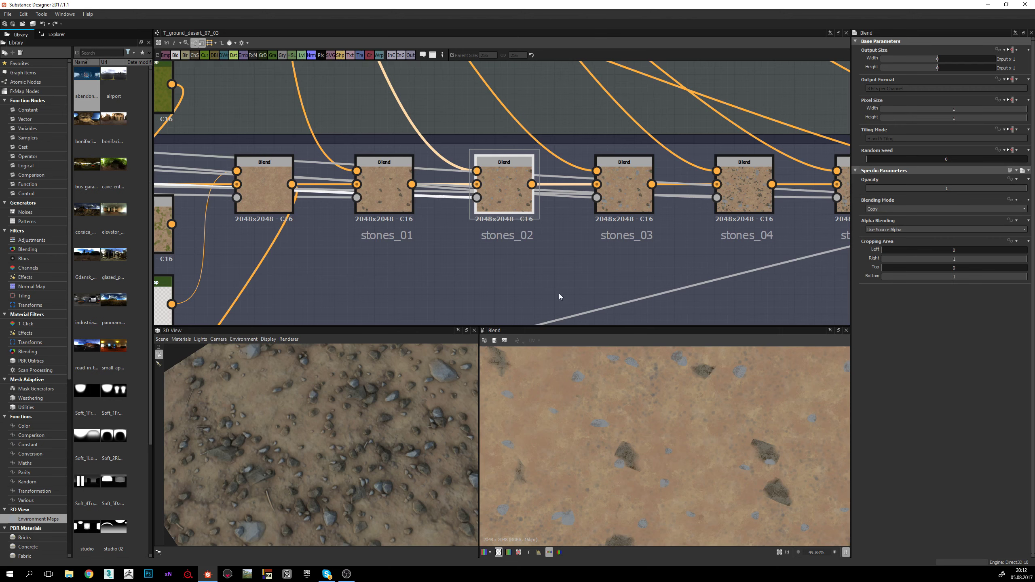
{"action": "middle_click_drag", "start_coordinate": [560, 296], "coordinate": [487, 274]}
{"action": "scroll", "coordinate": [657, 400], "scroll_direction": "down", "scroll_amount": 2}
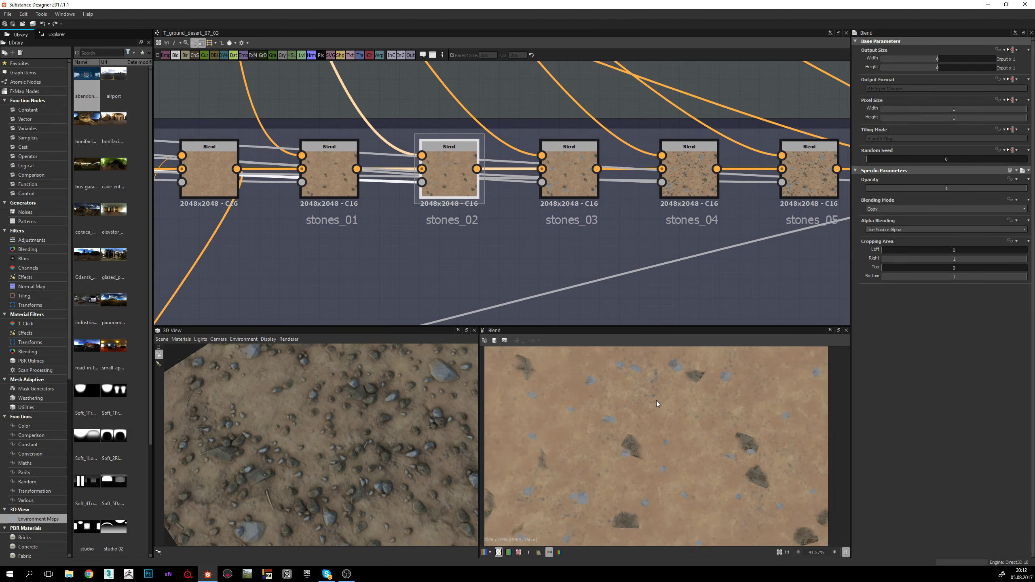
{"action": "scroll", "coordinate": [667, 452], "scroll_direction": "up", "scroll_amount": 2}
{"action": "middle_click_drag", "start_coordinate": [644, 465], "coordinate": [642, 465]}
{"action": "middle_click_drag", "start_coordinate": [467, 201], "coordinate": [471, 201]}
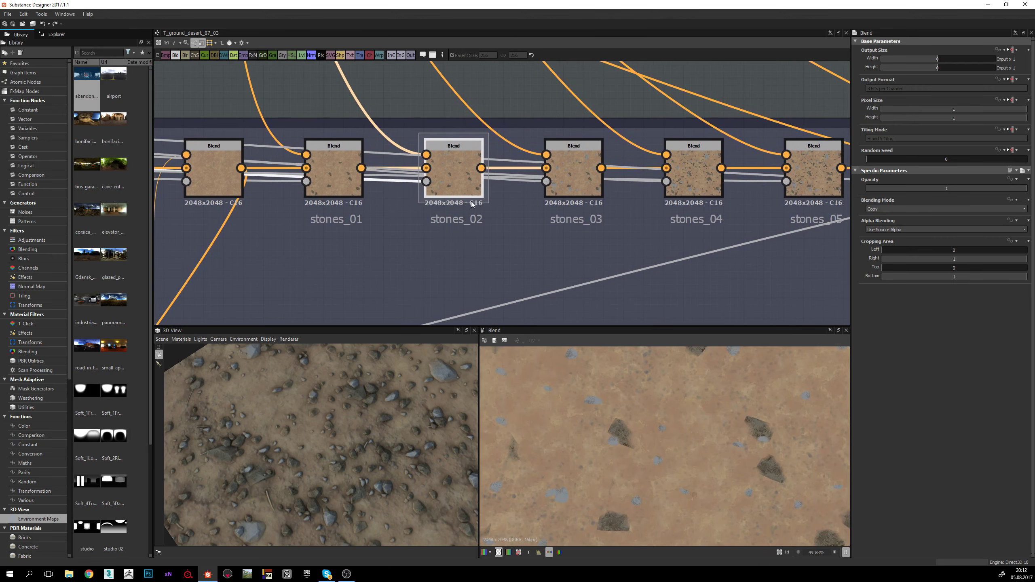
{"action": "scroll", "coordinate": [619, 436], "scroll_direction": "down", "scroll_amount": 1}
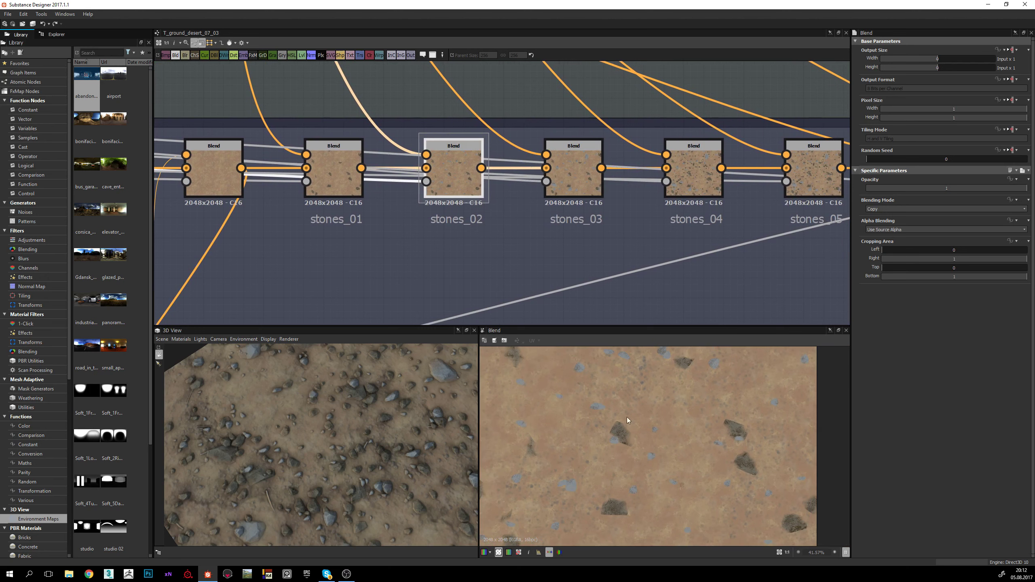
Step: Preview stones_03, then load the stones_05 Blend into the 2D view and zoom in
{"action": "double_click", "coordinate": [575, 180]}
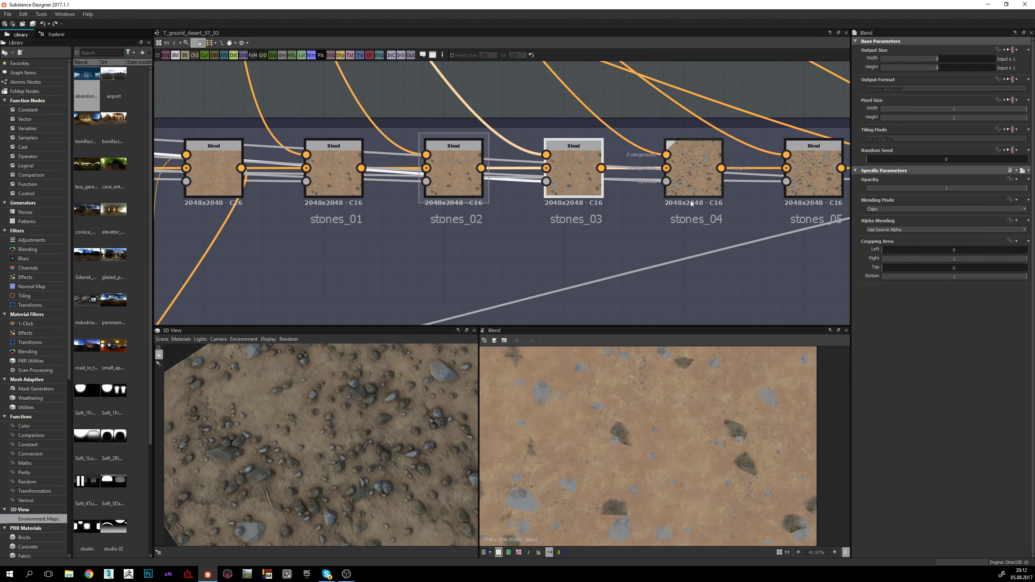
{"action": "middle_click_drag", "start_coordinate": [716, 205], "coordinate": [506, 204]}
{"action": "middle_click_drag", "start_coordinate": [716, 174], "coordinate": [526, 189]}
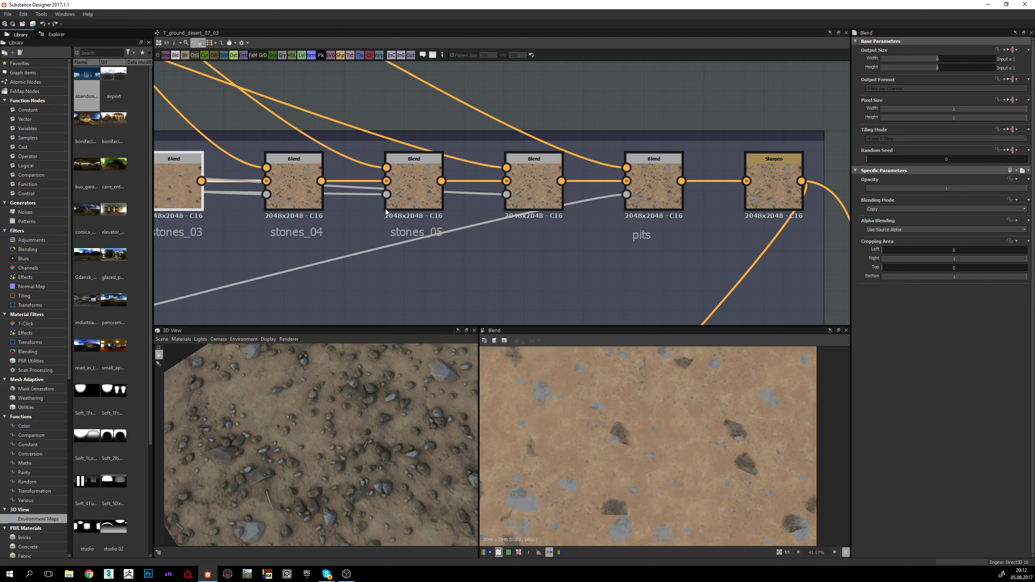
{"action": "left_click", "coordinate": [416, 197]}
{"action": "double_click", "coordinate": [435, 207]}
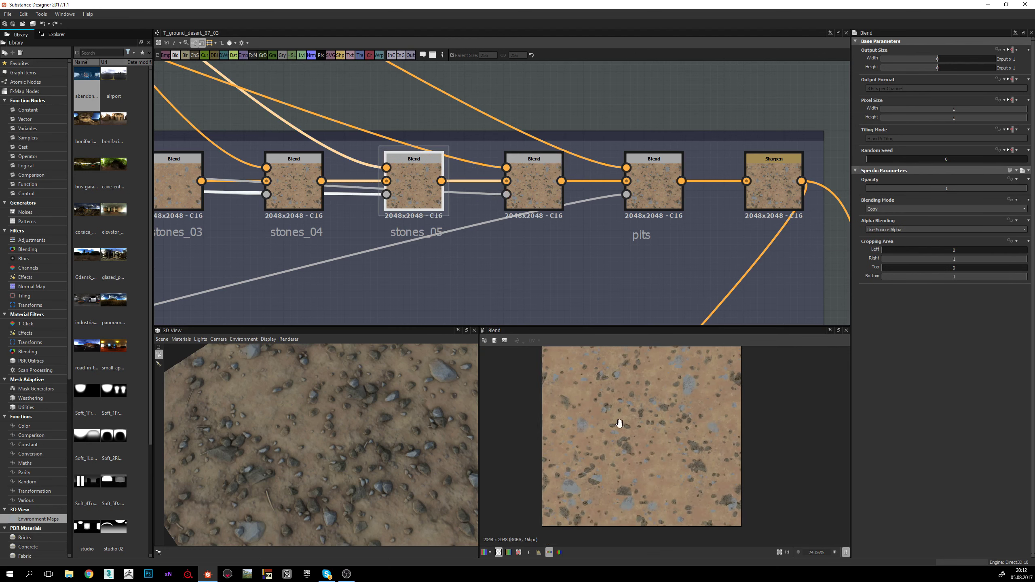
{"action": "middle_click_drag", "start_coordinate": [650, 481], "coordinate": [627, 436]}
{"action": "scroll", "coordinate": [627, 438], "scroll_direction": "down", "scroll_amount": 3}
{"action": "scroll", "coordinate": [625, 438], "scroll_direction": "up", "scroll_amount": 4}
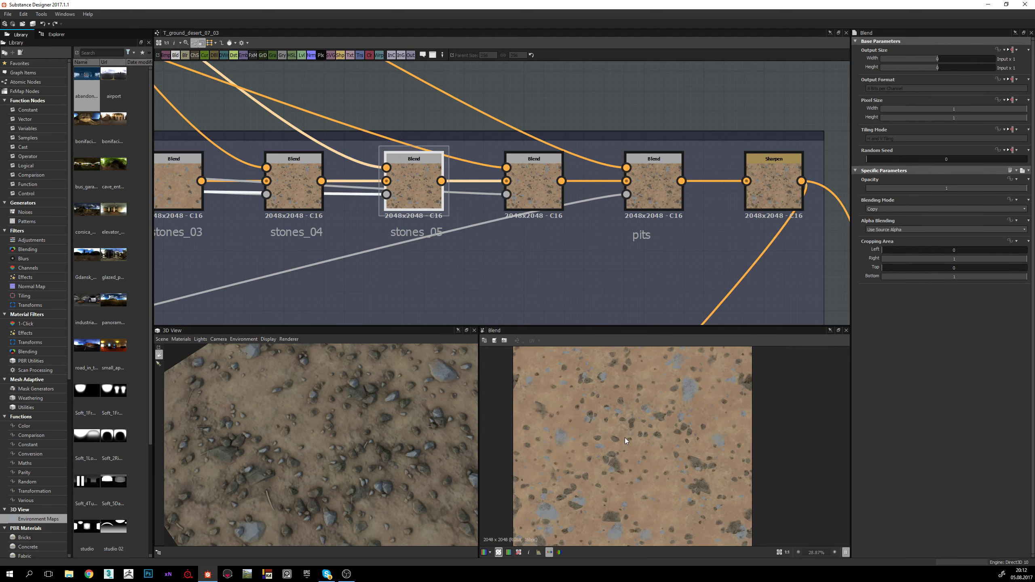
{"action": "scroll", "coordinate": [629, 432], "scroll_direction": "down", "scroll_amount": 5}
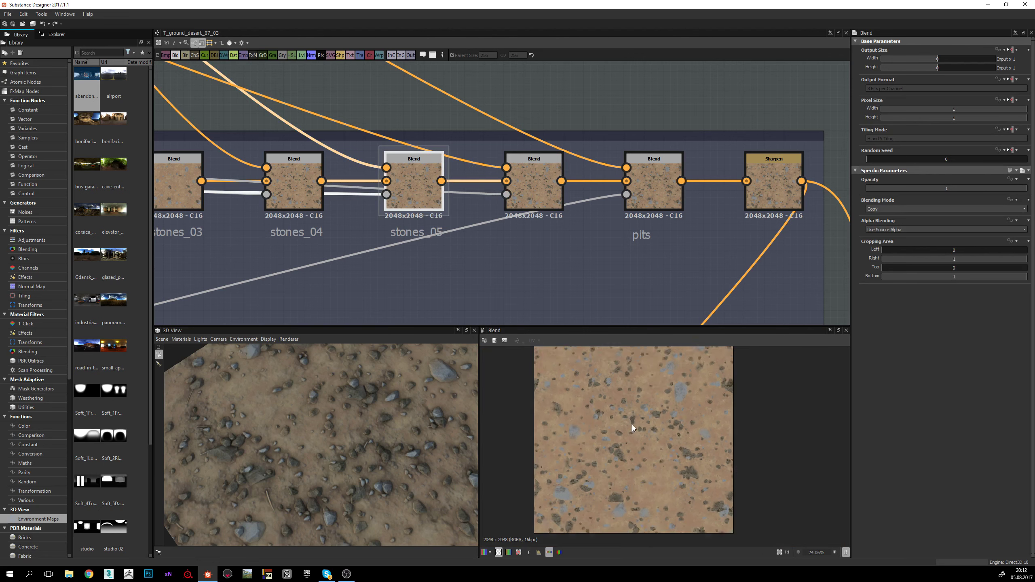
{"action": "scroll", "coordinate": [660, 434], "scroll_direction": "up", "scroll_amount": 10}
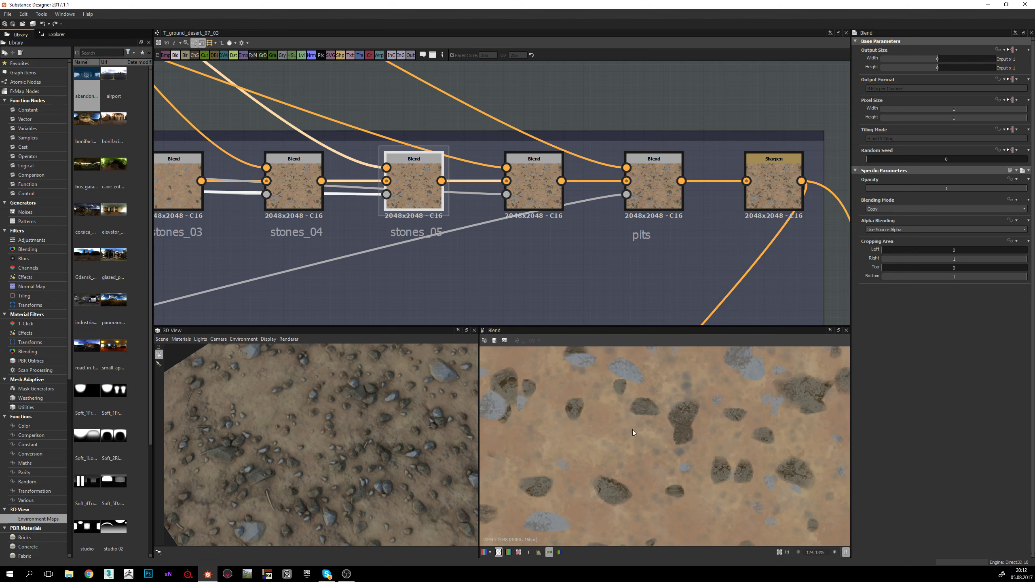
{"action": "scroll", "coordinate": [652, 440], "scroll_direction": "down", "scroll_amount": 6}
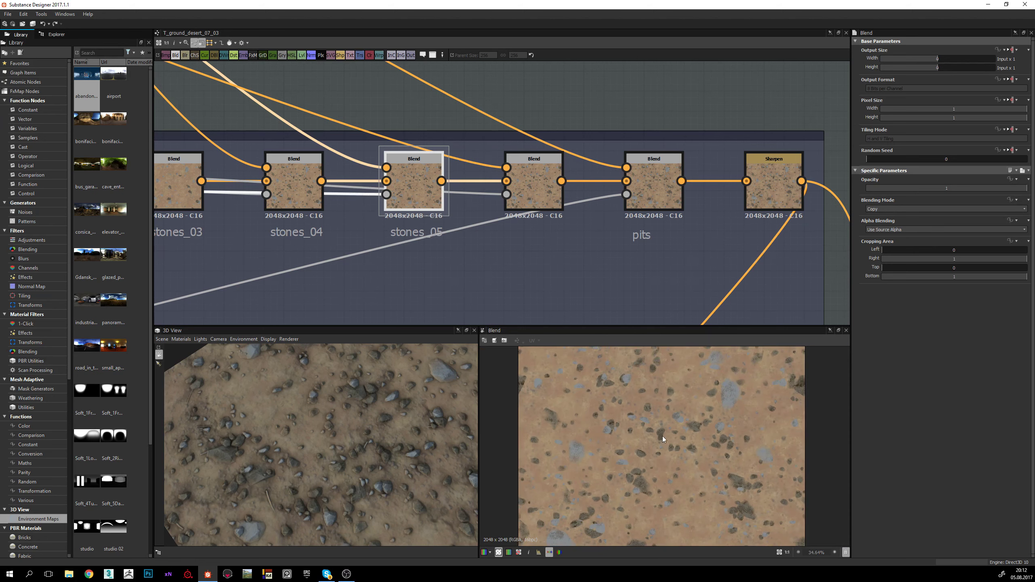
Step: Examine the stones_05 dark rocks and larger grey-blue stones at several zoom levels
{"action": "middle_click_drag", "start_coordinate": [662, 437], "coordinate": [626, 400]}
{"action": "scroll", "coordinate": [629, 430], "scroll_direction": "down", "scroll_amount": 2}
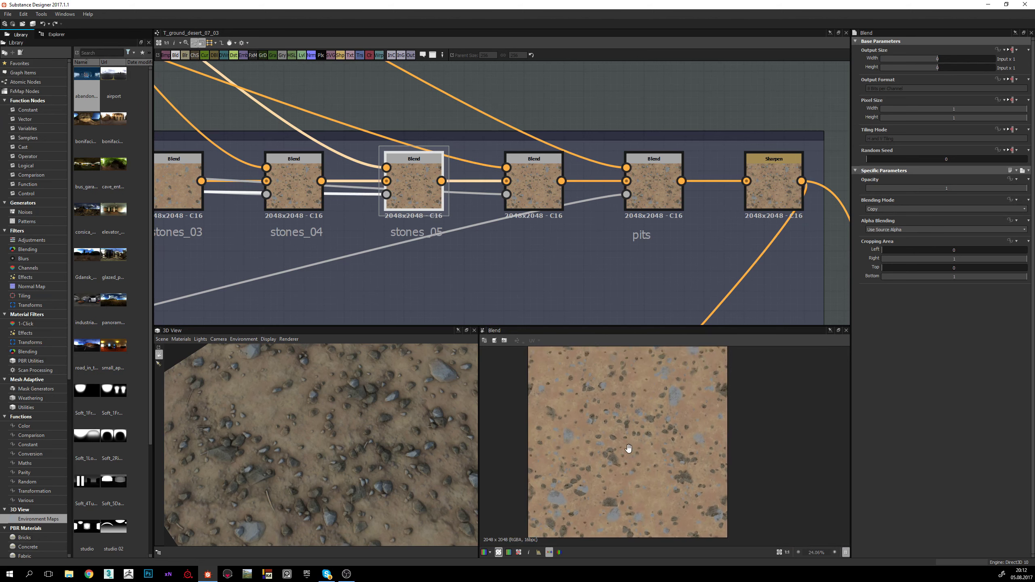
{"action": "scroll", "coordinate": [629, 433], "scroll_direction": "up", "scroll_amount": 3}
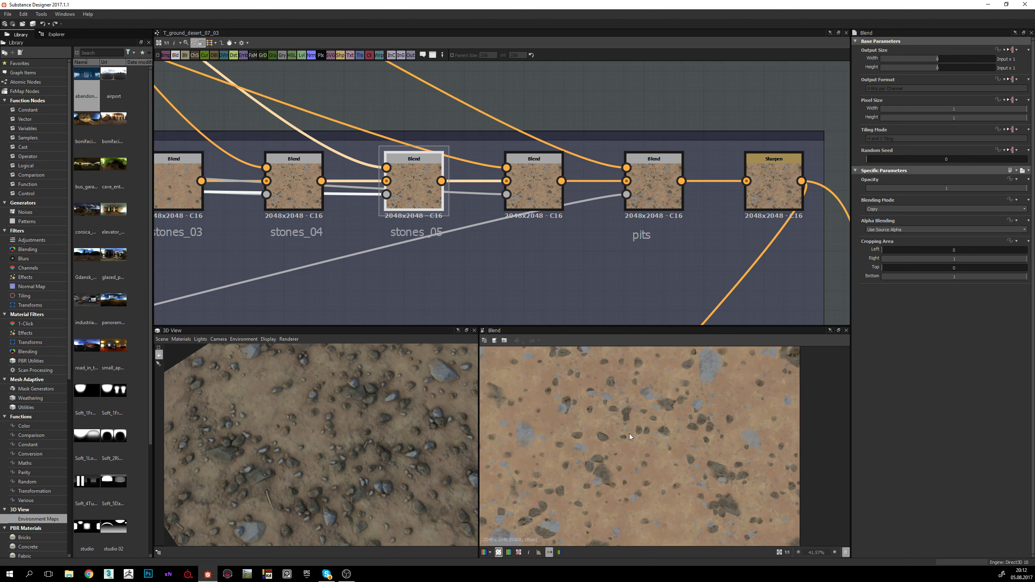
{"action": "middle_click_drag", "start_coordinate": [629, 434], "coordinate": [631, 441]}
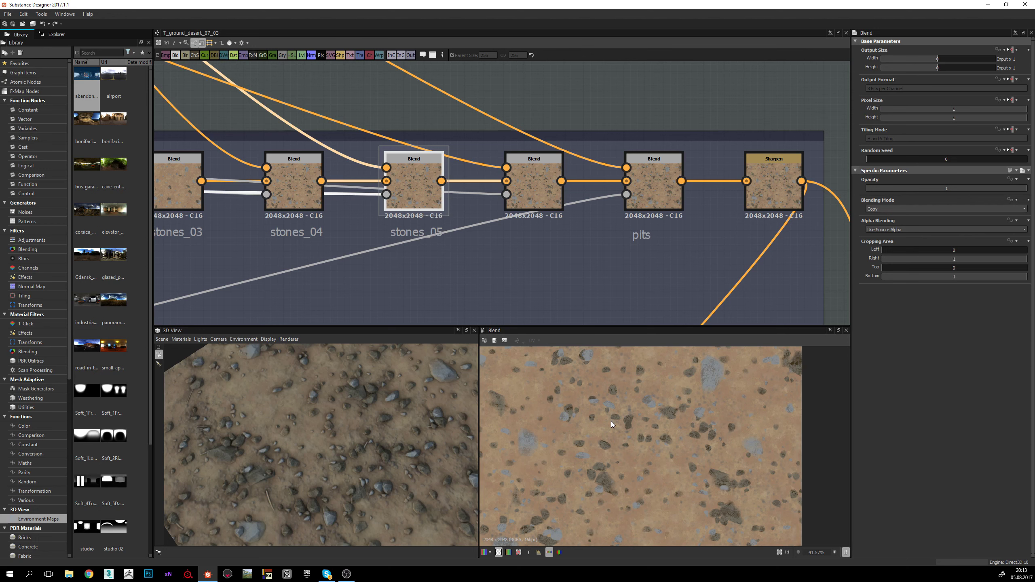
{"action": "middle_click_drag", "start_coordinate": [550, 237], "coordinate": [515, 236]}
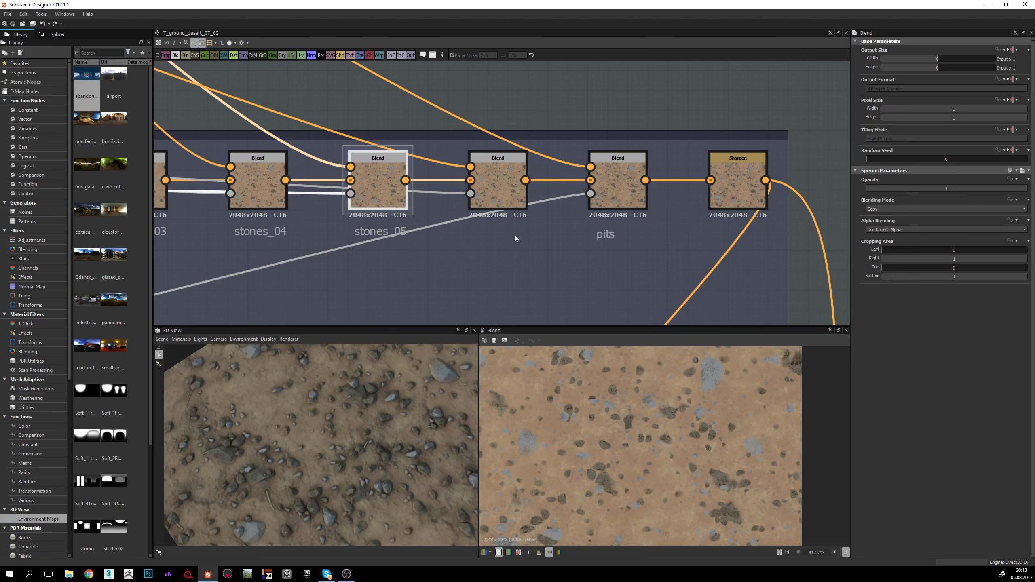
{"action": "scroll", "coordinate": [670, 459], "scroll_direction": "down", "scroll_amount": 3}
{"action": "scroll", "coordinate": [670, 459], "scroll_direction": "up", "scroll_amount": 3}
{"action": "middle_click_drag", "start_coordinate": [565, 199], "coordinate": [553, 222]}
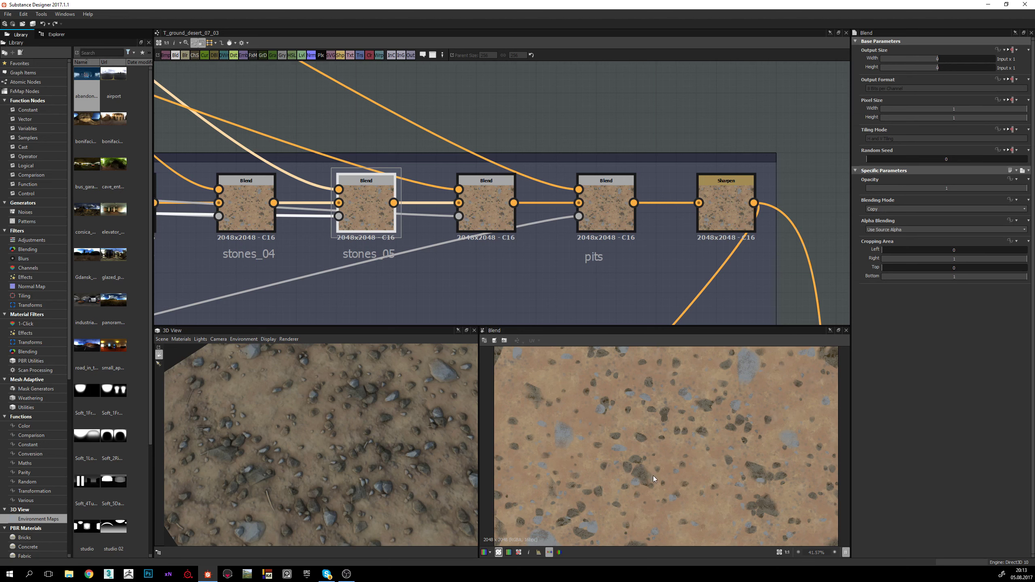
{"action": "scroll", "coordinate": [627, 433], "scroll_direction": "down", "scroll_amount": 2}
{"action": "scroll", "coordinate": [638, 427], "scroll_direction": "up", "scroll_amount": 3}
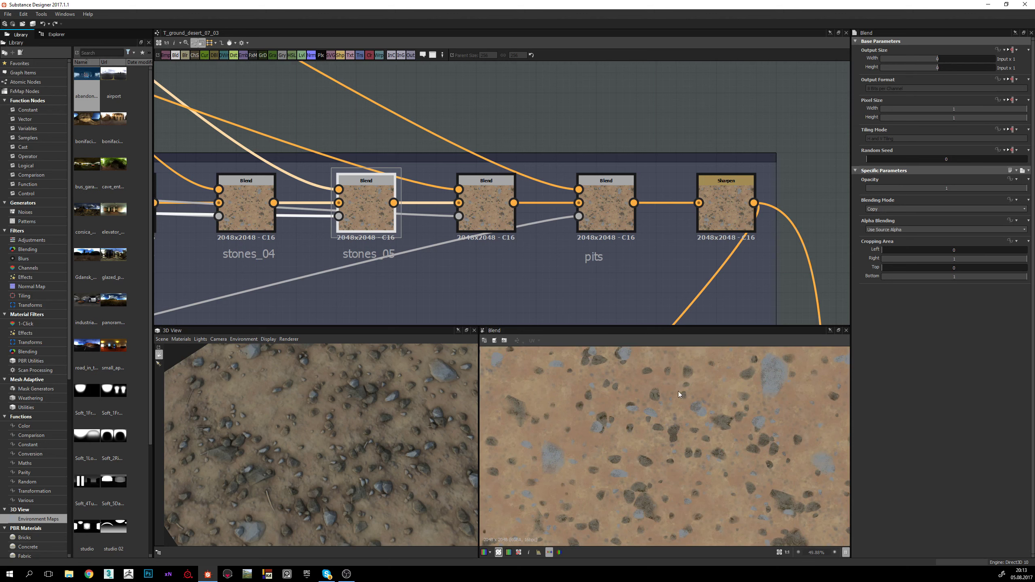
Step: Select the pits Blend and preview the grayscale mask driving its opacity
{"action": "left_click", "coordinate": [477, 196]}
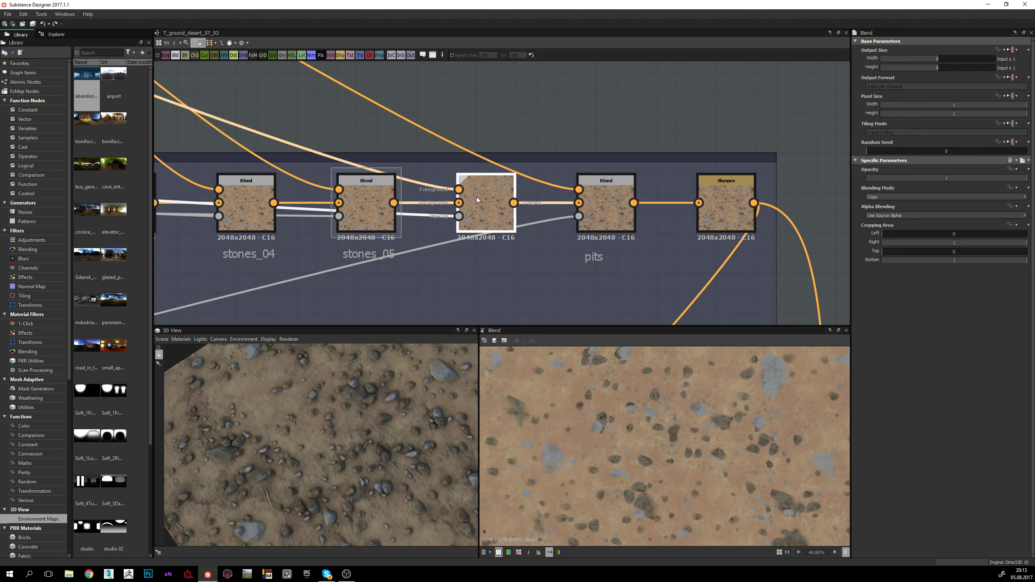
{"action": "left_click", "coordinate": [603, 199]}
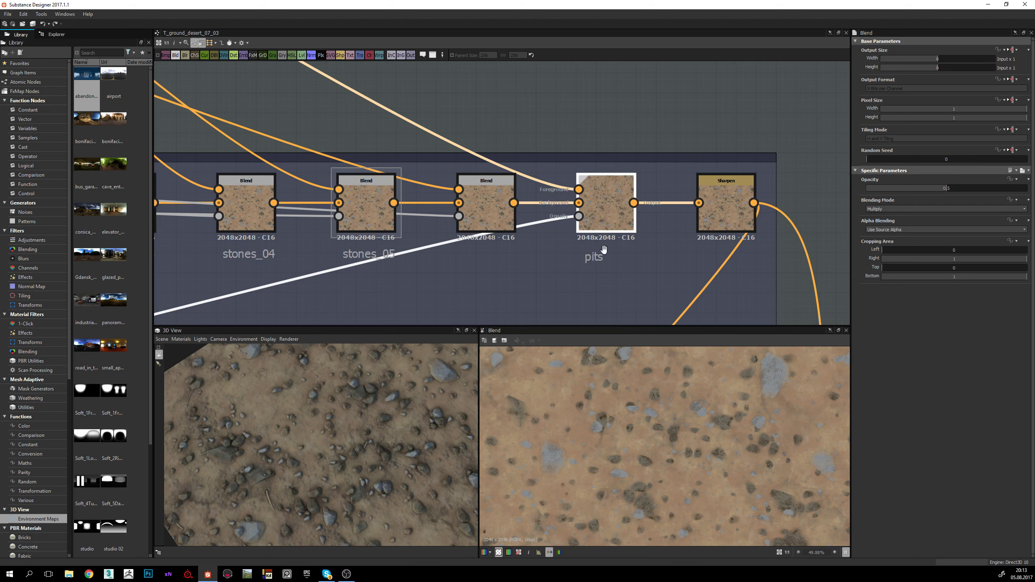
{"action": "double_click", "coordinate": [579, 216]}
{"action": "scroll", "coordinate": [670, 473], "scroll_direction": "down", "scroll_amount": 3}
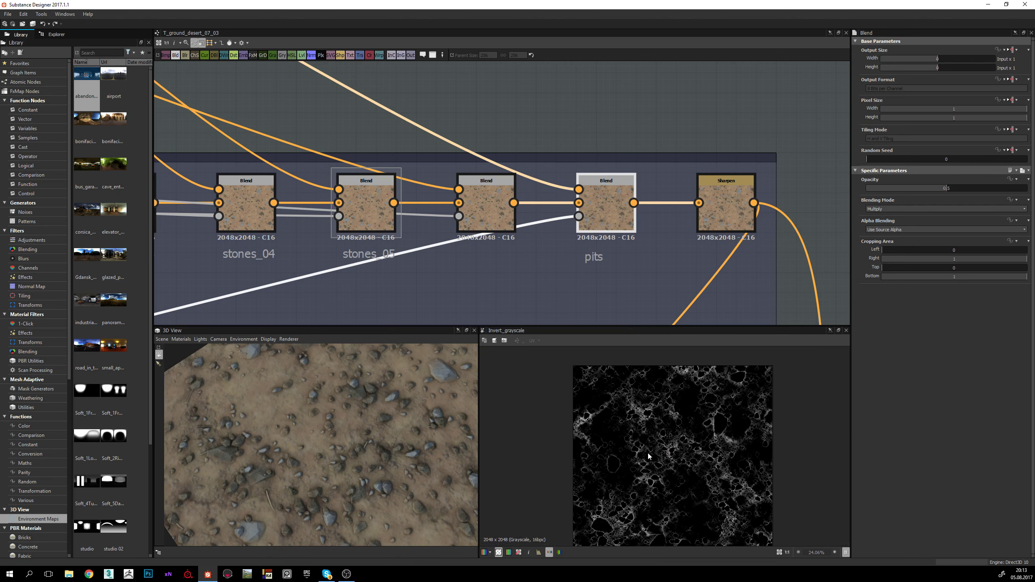
{"action": "scroll", "coordinate": [648, 453], "scroll_direction": "up", "scroll_amount": 2}
Step: Preview the Multiply pits result up close in 2D and orbit the 3D ground closer
{"action": "double_click", "coordinate": [597, 206]}
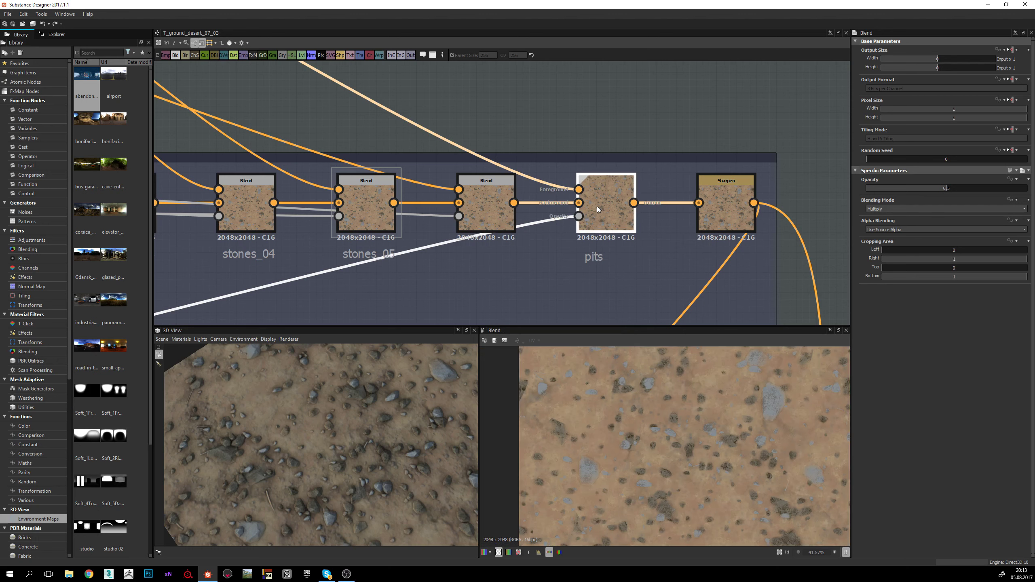
{"action": "scroll", "coordinate": [654, 395], "scroll_direction": "up", "scroll_amount": 4}
{"action": "mouse_move", "coordinate": [656, 440]}
{"action": "middle_mouse_down"}
{"action": "mouse_move", "coordinate": [656, 452]}
{"action": "mouse_move", "coordinate": [666, 396]}
{"action": "mouse_move", "coordinate": [655, 421]}
{"action": "middle_mouse_up"}
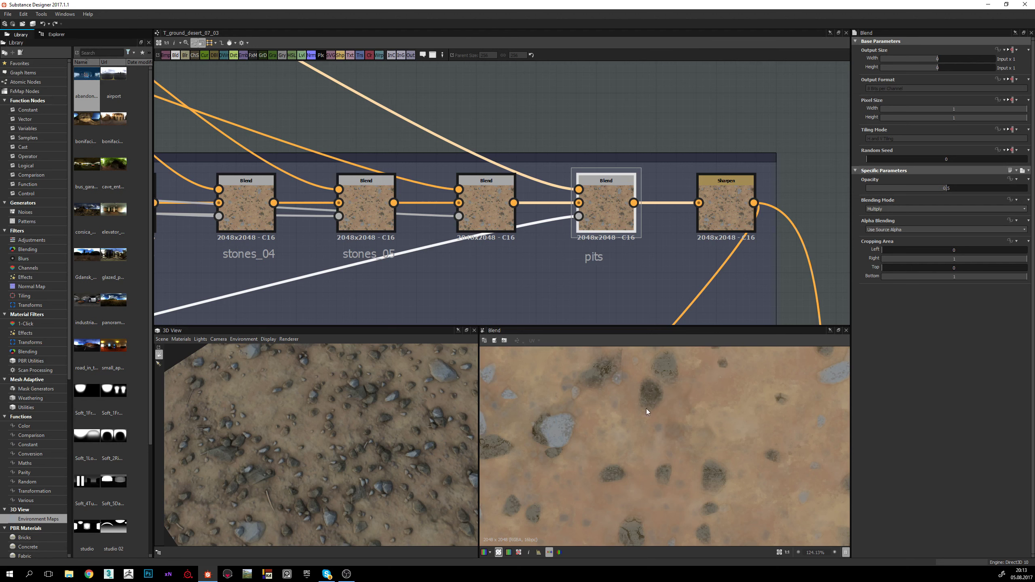
{"action": "scroll", "coordinate": [653, 410], "scroll_direction": "down", "scroll_amount": 2}
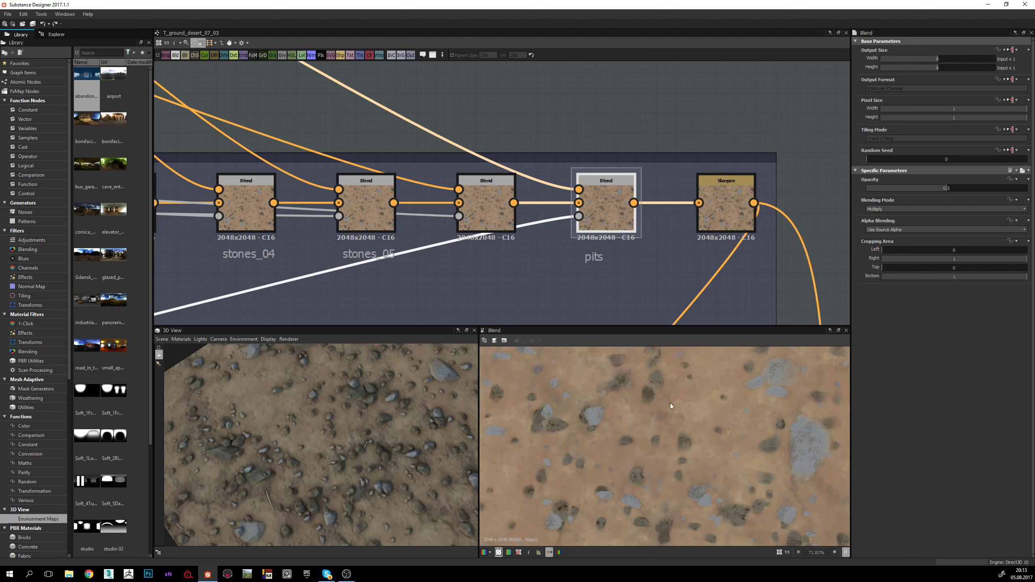
{"action": "scroll", "coordinate": [656, 398], "scroll_direction": "up", "scroll_amount": 3}
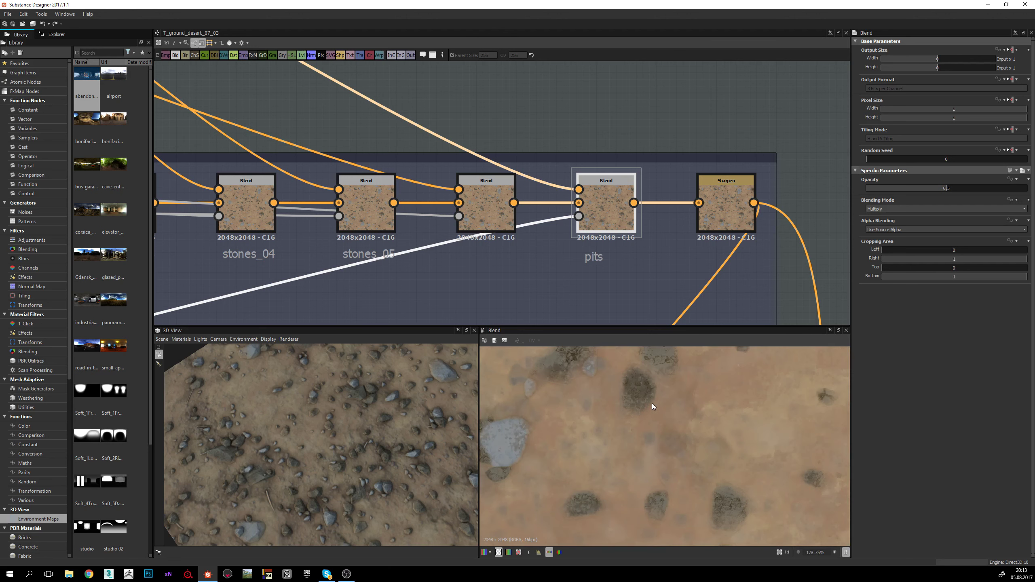
{"action": "scroll", "coordinate": [665, 376], "scroll_direction": "up", "scroll_amount": 3}
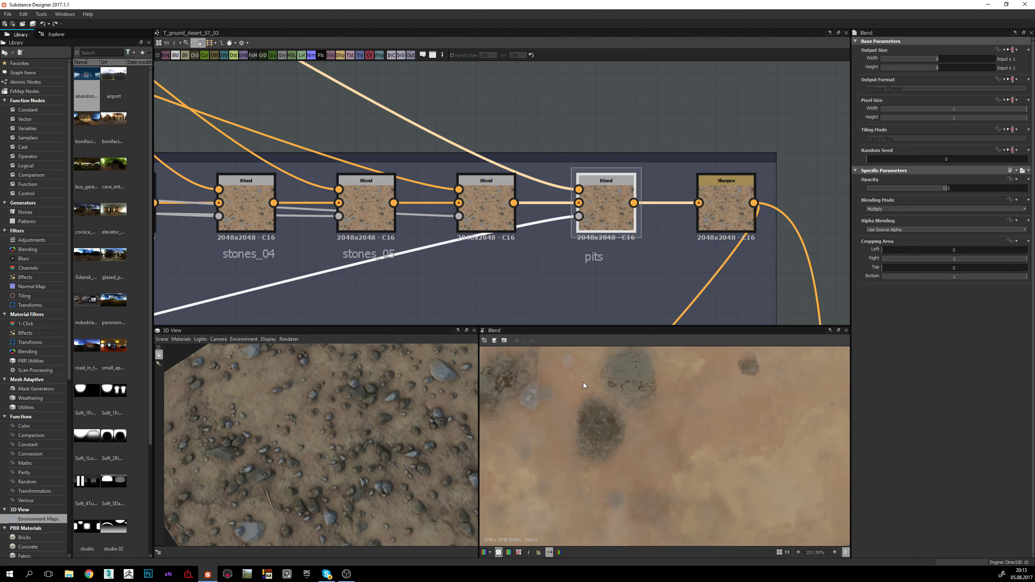
{"action": "scroll", "coordinate": [644, 412], "scroll_direction": "down", "scroll_amount": 4}
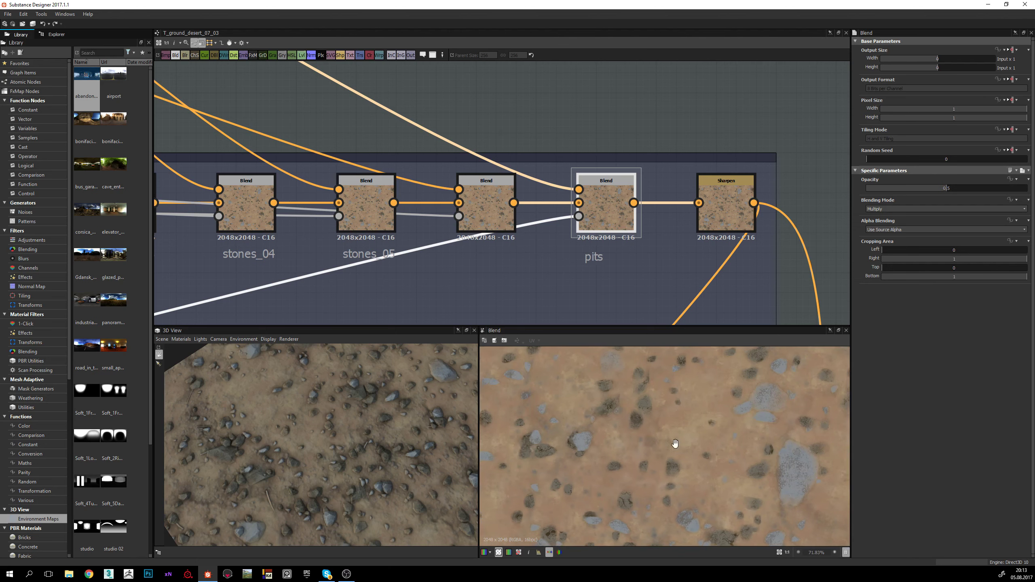
{"action": "scroll", "coordinate": [635, 405], "scroll_direction": "down", "scroll_amount": 2}
{"action": "scroll", "coordinate": [645, 425], "scroll_direction": "down", "scroll_amount": 1}
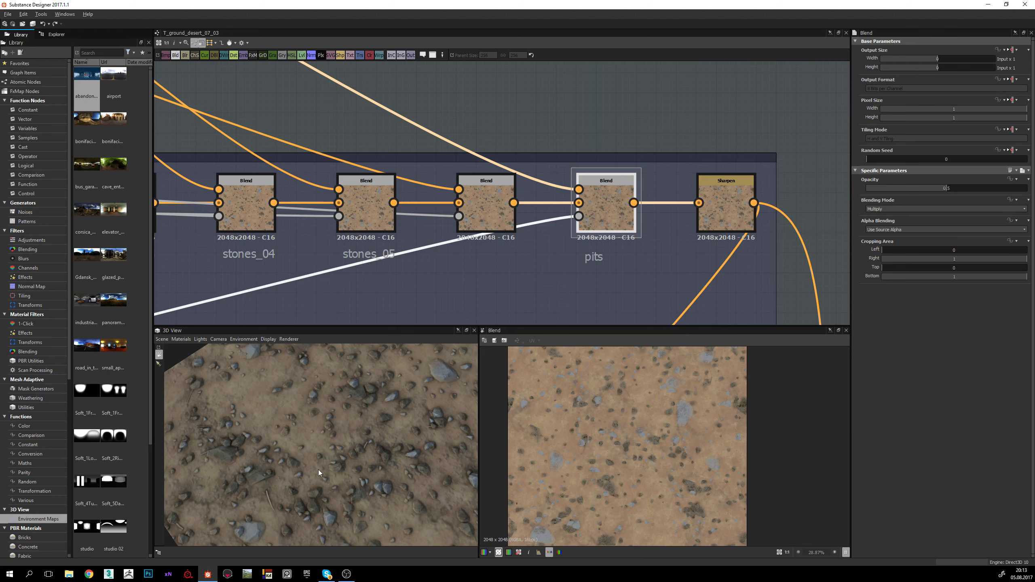
{"action": "left_click_drag", "start_coordinate": [319, 469], "coordinate": [281, 460]}
{"action": "scroll", "coordinate": [346, 433], "scroll_direction": "up", "scroll_amount": 3}
{"action": "left_click_drag", "start_coordinate": [346, 433], "coordinate": [374, 453]}
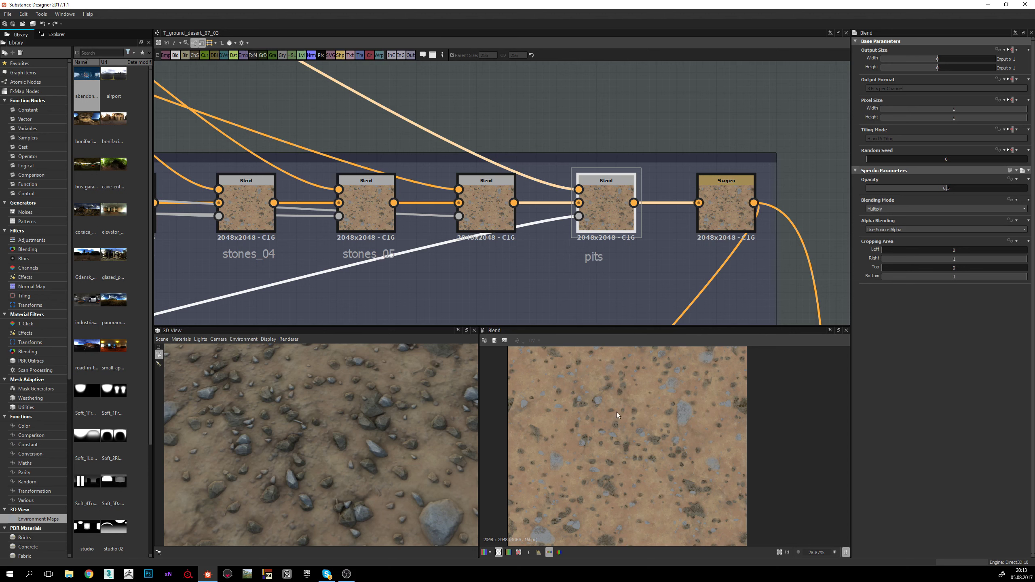
Step: Zoom and pan around the blended pits texture in the 2D preview
{"action": "scroll", "coordinate": [615, 410], "scroll_direction": "up", "scroll_amount": 5}
{"action": "middle_click_drag", "start_coordinate": [613, 409], "coordinate": [607, 433]}
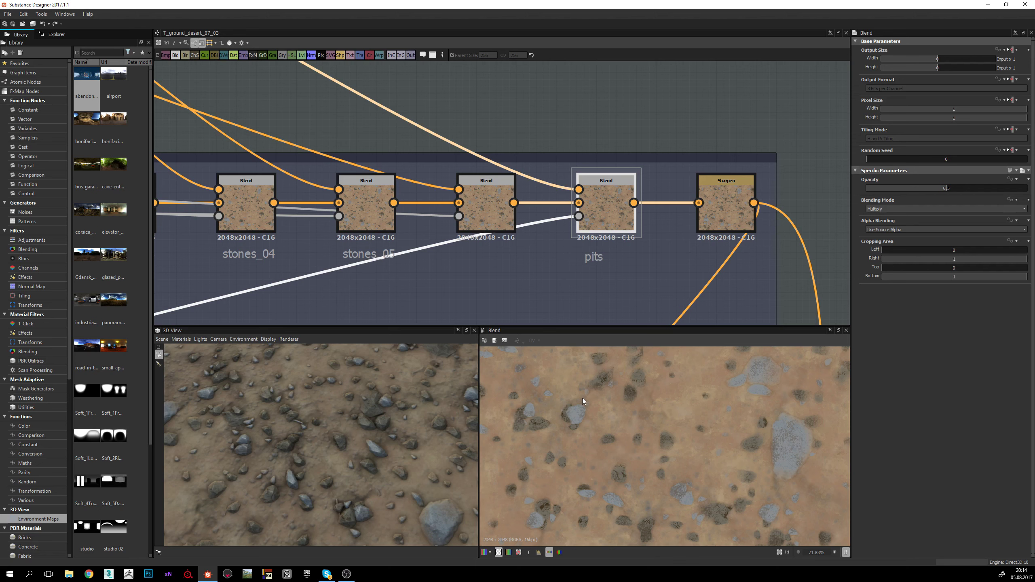
{"action": "scroll", "coordinate": [582, 398], "scroll_direction": "up", "scroll_amount": 3}
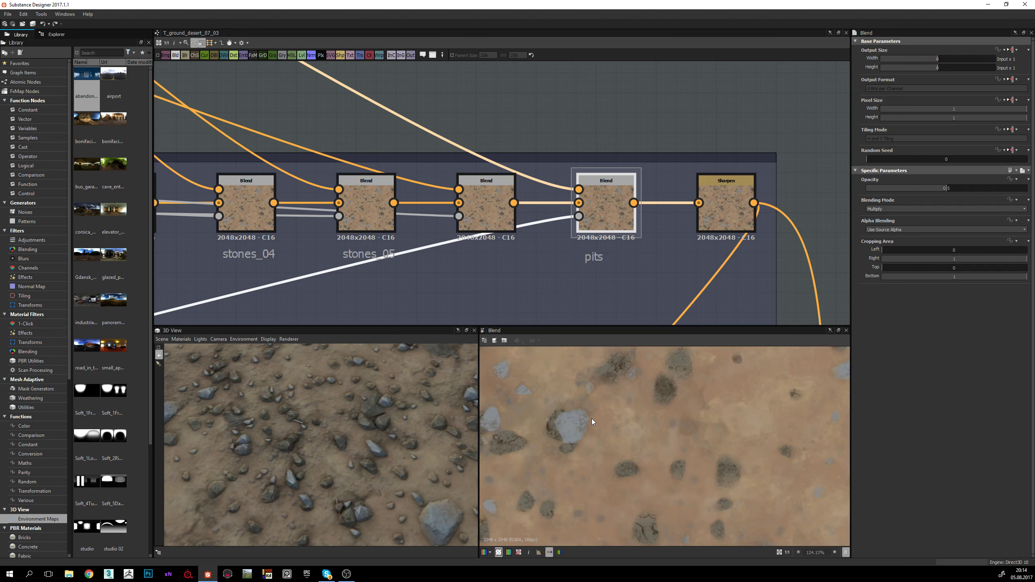
{"action": "scroll", "coordinate": [593, 421], "scroll_direction": "down", "scroll_amount": 1}
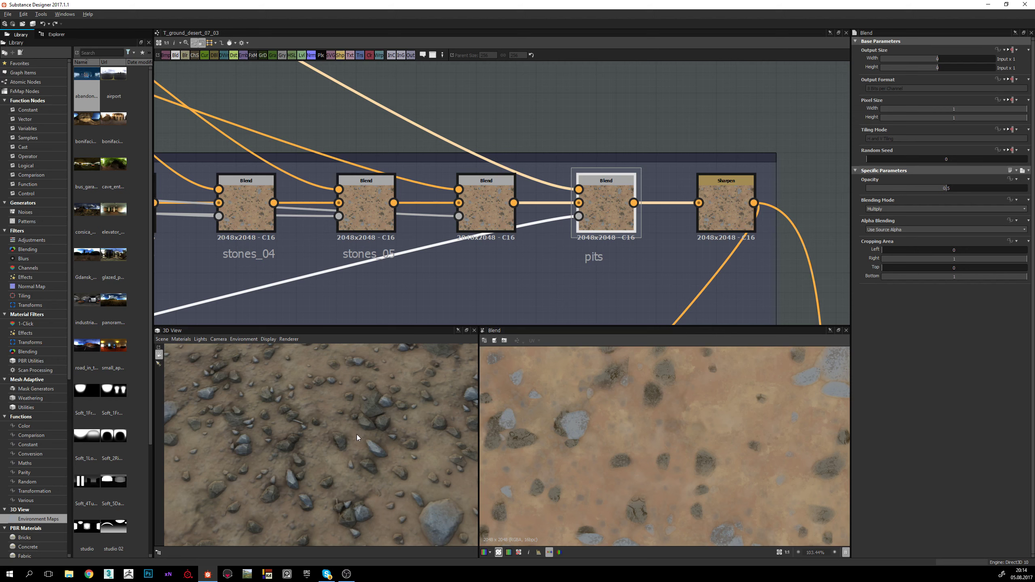
Step: Orbit the 3D ground preview and bring the Sharpen node into view
{"action": "right_click_drag", "start_coordinate": [357, 435], "coordinate": [356, 461]}
{"action": "left_click_drag", "start_coordinate": [360, 463], "coordinate": [316, 486]}
{"action": "middle_click_drag", "start_coordinate": [779, 235], "coordinate": [660, 236]}
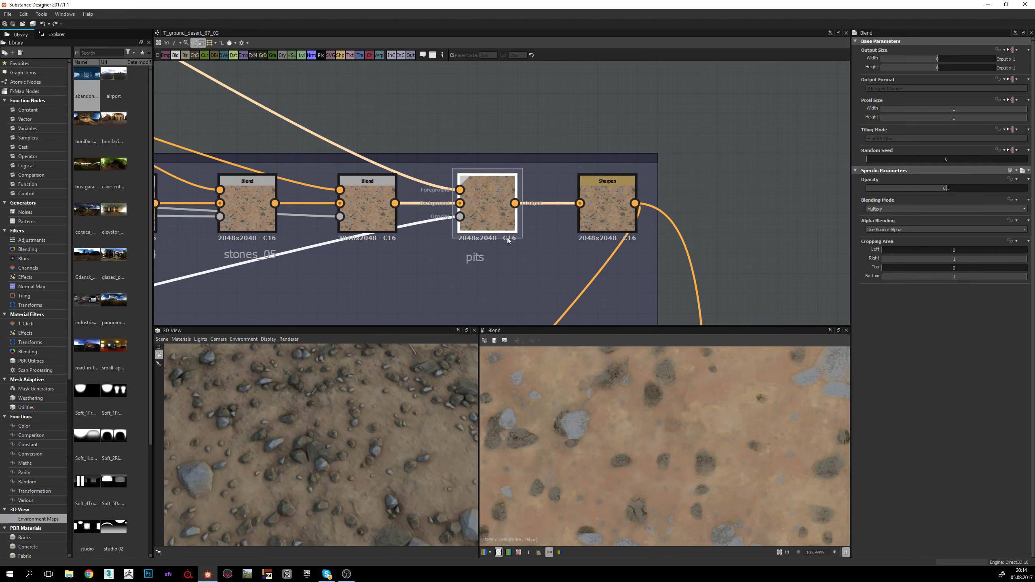
{"action": "scroll", "coordinate": [622, 405], "scroll_direction": "down", "scroll_amount": 2}
{"action": "left_click", "coordinate": [603, 195]}
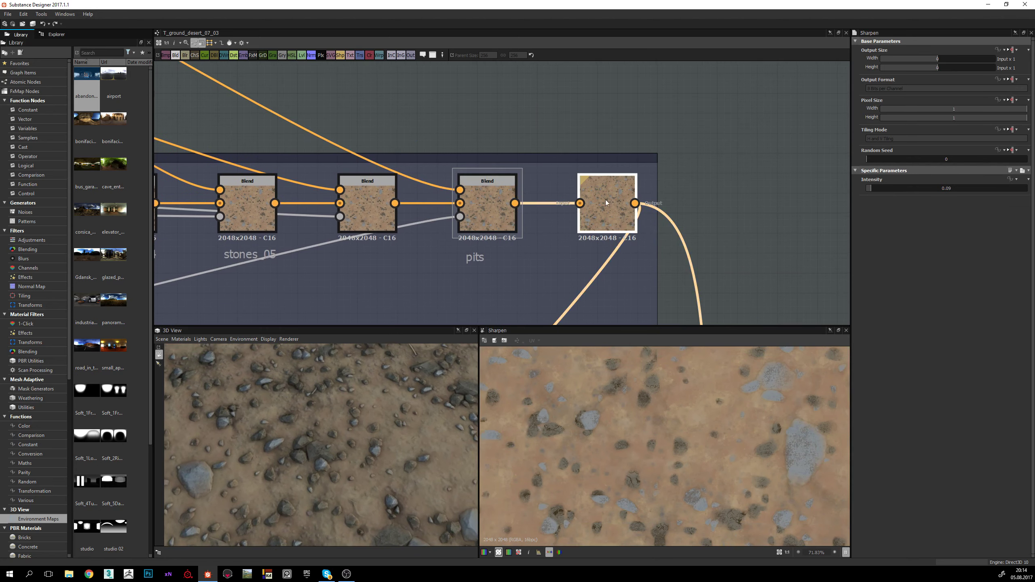
{"action": "scroll", "coordinate": [619, 413], "scroll_direction": "up", "scroll_amount": 3}
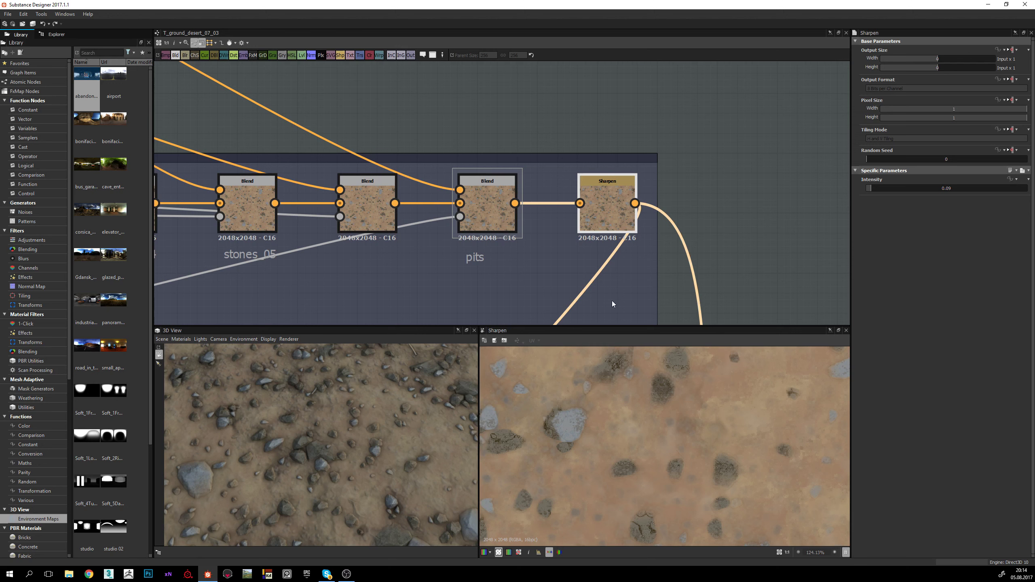
{"action": "scroll", "coordinate": [610, 402], "scroll_direction": "down", "scroll_amount": 8}
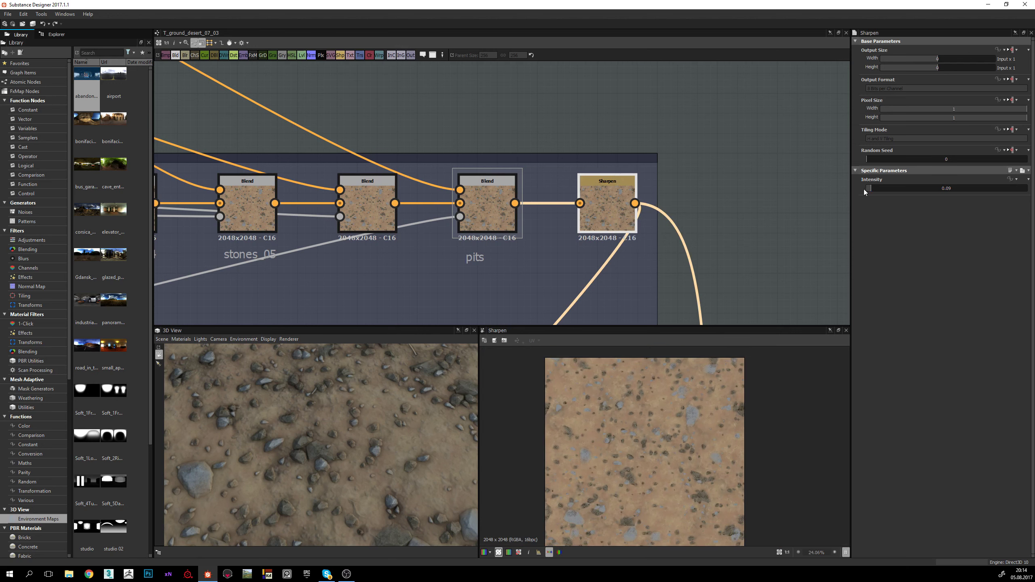
{"action": "scroll", "coordinate": [642, 471], "scroll_direction": "up", "scroll_amount": 5}
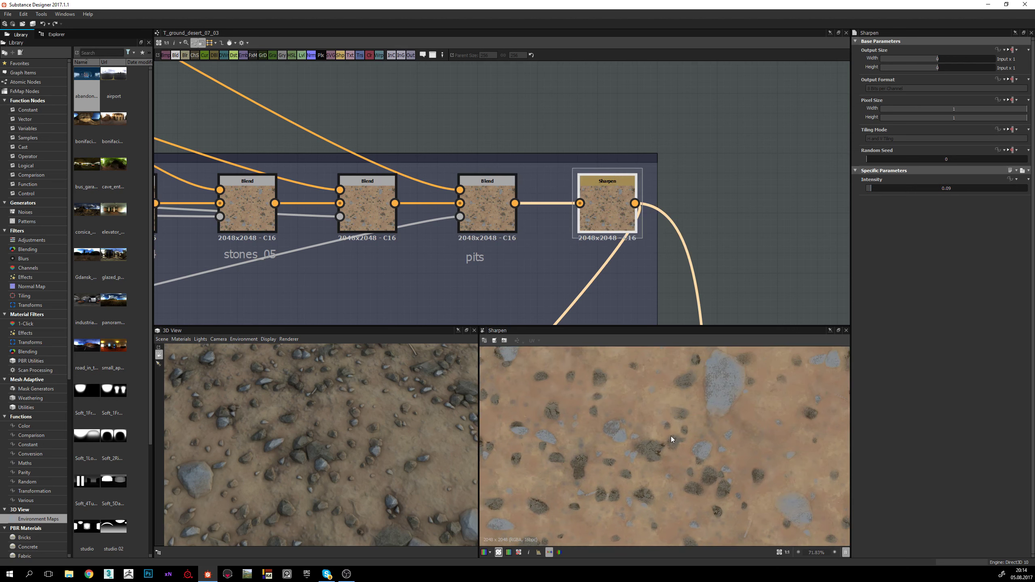
{"action": "scroll", "coordinate": [642, 482], "scroll_direction": "up", "scroll_amount": 3}
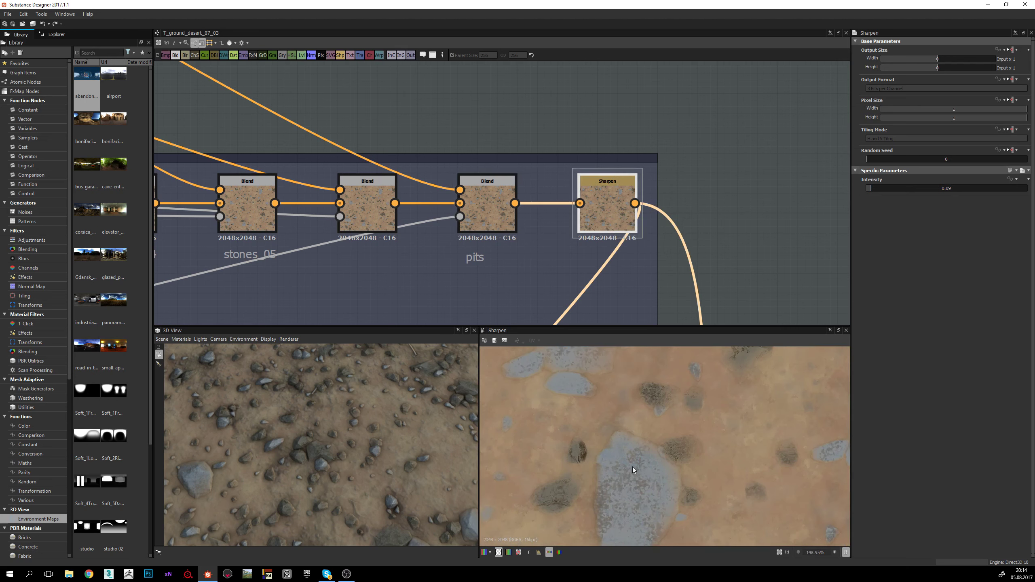
{"action": "scroll", "coordinate": [642, 457], "scroll_direction": "up", "scroll_amount": 2}
{"action": "scroll", "coordinate": [637, 465], "scroll_direction": "down", "scroll_amount": 7}
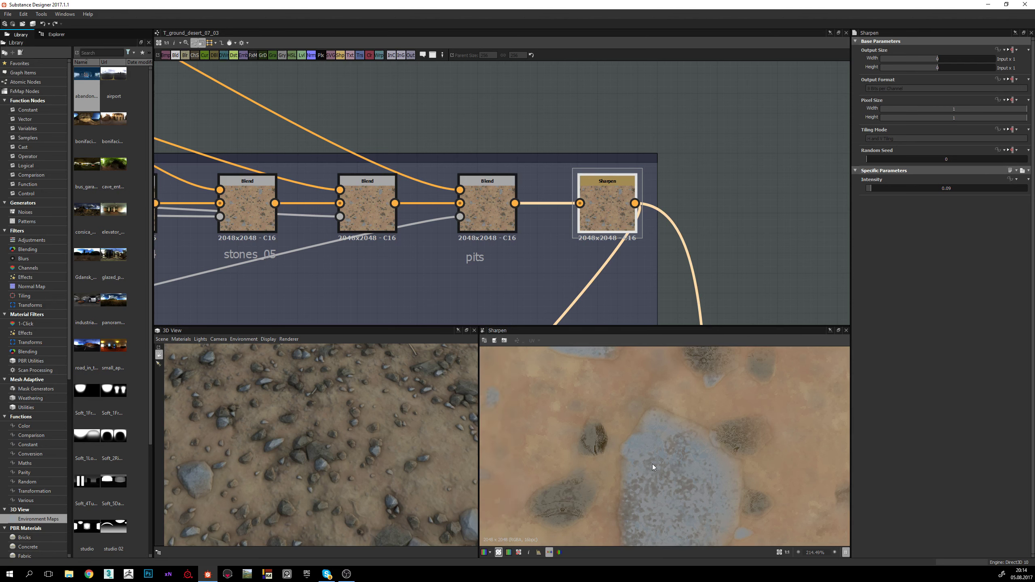
{"action": "scroll", "coordinate": [583, 449], "scroll_direction": "down", "scroll_amount": 3}
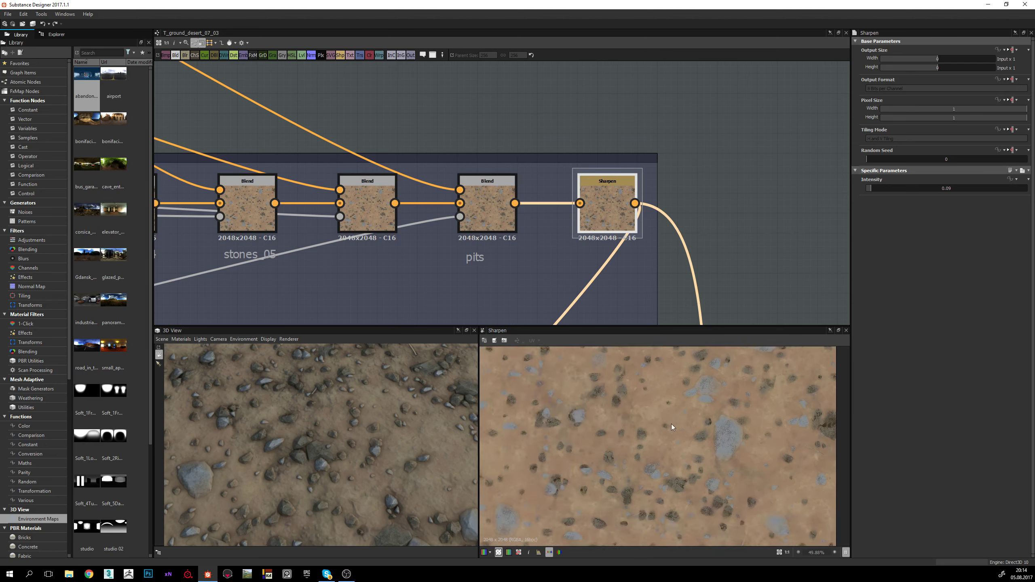
{"action": "middle_click_drag", "start_coordinate": [683, 211], "coordinate": [651, 154]}
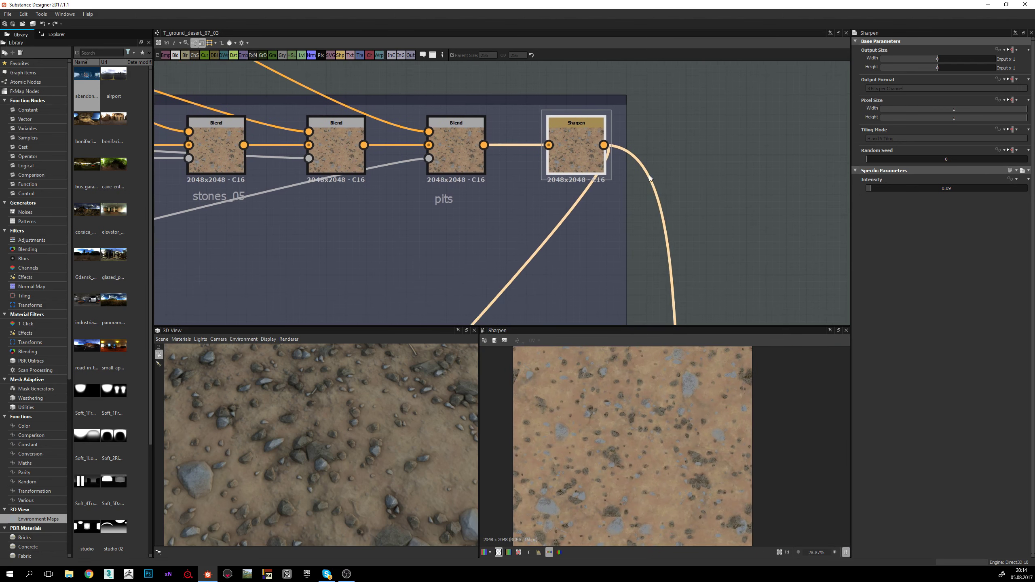
{"action": "mouse_move", "coordinate": [643, 232]}
{"action": "middle_mouse_down"}
{"action": "mouse_move", "coordinate": [643, 185]}
{"action": "mouse_move", "coordinate": [591, 212]}
{"action": "mouse_move", "coordinate": [592, 233]}
{"action": "middle_mouse_up"}
{"action": "scroll", "coordinate": [592, 234], "scroll_direction": "down", "scroll_amount": 6}
Step: Navigate to the AO (hbao) node and show its map and settings
{"action": "middle_click_drag", "start_coordinate": [585, 292], "coordinate": [594, 142]}
{"action": "scroll", "coordinate": [594, 142], "scroll_direction": "down", "scroll_amount": 4}
{"action": "middle_click_drag", "start_coordinate": [604, 197], "coordinate": [579, 279]}
{"action": "scroll", "coordinate": [579, 280], "scroll_direction": "up", "scroll_amount": 3}
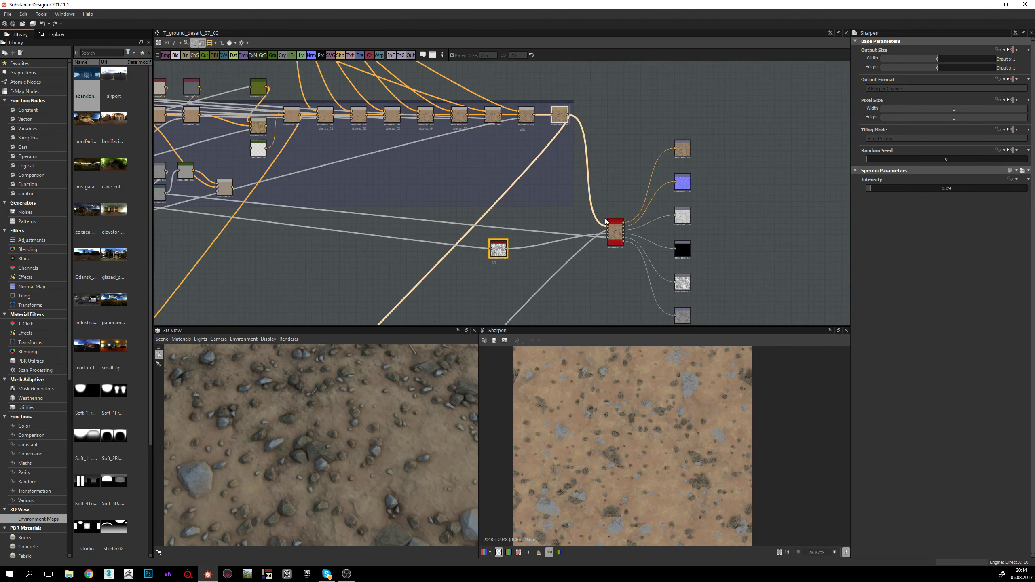
{"action": "middle_click_drag", "start_coordinate": [618, 227], "coordinate": [567, 238]}
{"action": "scroll", "coordinate": [567, 238], "scroll_direction": "up", "scroll_amount": 3}
{"action": "middle_click_drag", "start_coordinate": [545, 285], "coordinate": [624, 200]}
{"action": "scroll", "coordinate": [625, 200], "scroll_direction": "down", "scroll_amount": 1}
{"action": "scroll", "coordinate": [625, 202], "scroll_direction": "down", "scroll_amount": 2}
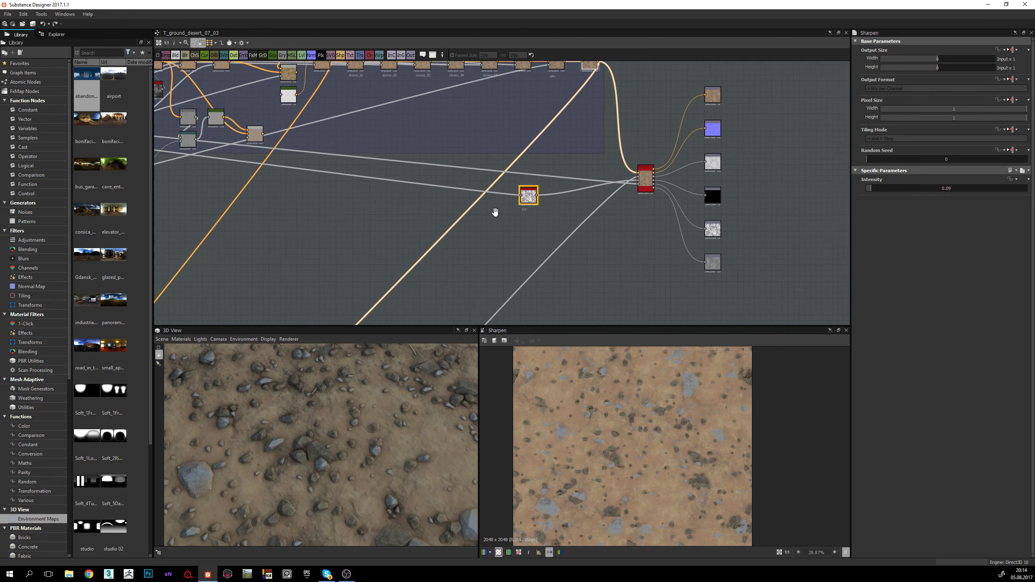
{"action": "double_click", "coordinate": [538, 195]}
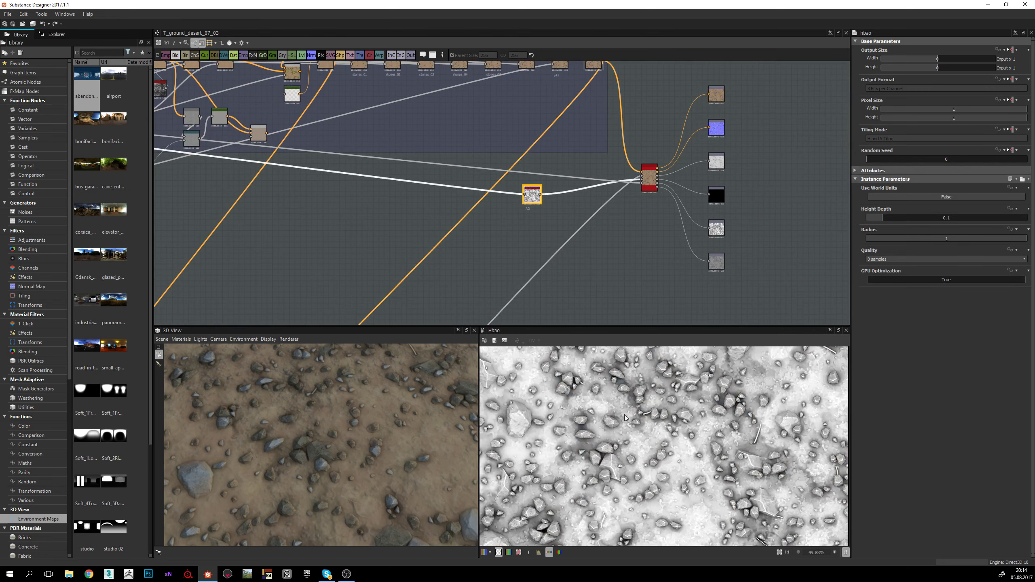
Step: Toggle the AO node's Use World Units on, then back to False
{"action": "middle_click_drag", "start_coordinate": [530, 198], "coordinate": [528, 216]}
{"action": "scroll", "coordinate": [528, 216], "scroll_direction": "up", "scroll_amount": 5}
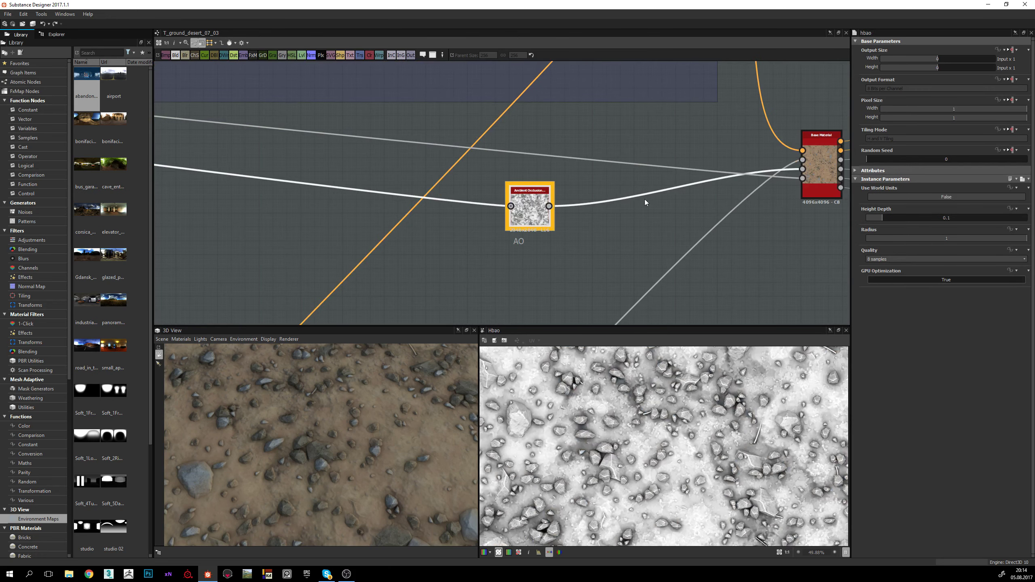
{"action": "left_click", "coordinate": [896, 197]}
{"action": "left_click", "coordinate": [915, 198]}
Step: Zoom and pan around the AO map in the 2D view
{"action": "scroll", "coordinate": [598, 448], "scroll_direction": "down", "scroll_amount": 2}
{"action": "scroll", "coordinate": [615, 422], "scroll_direction": "up", "scroll_amount": 9}
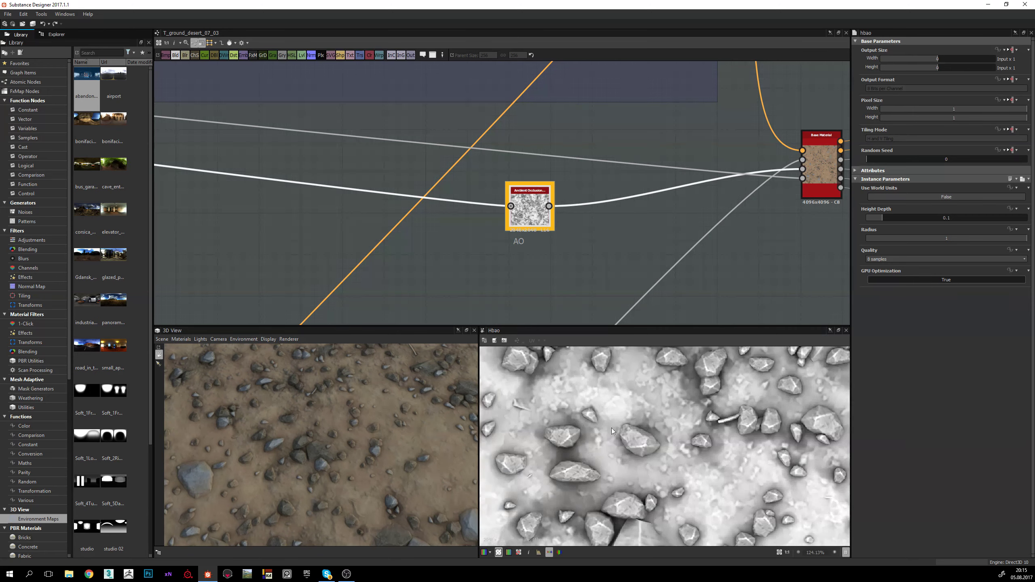
{"action": "scroll", "coordinate": [580, 423], "scroll_direction": "down", "scroll_amount": 8}
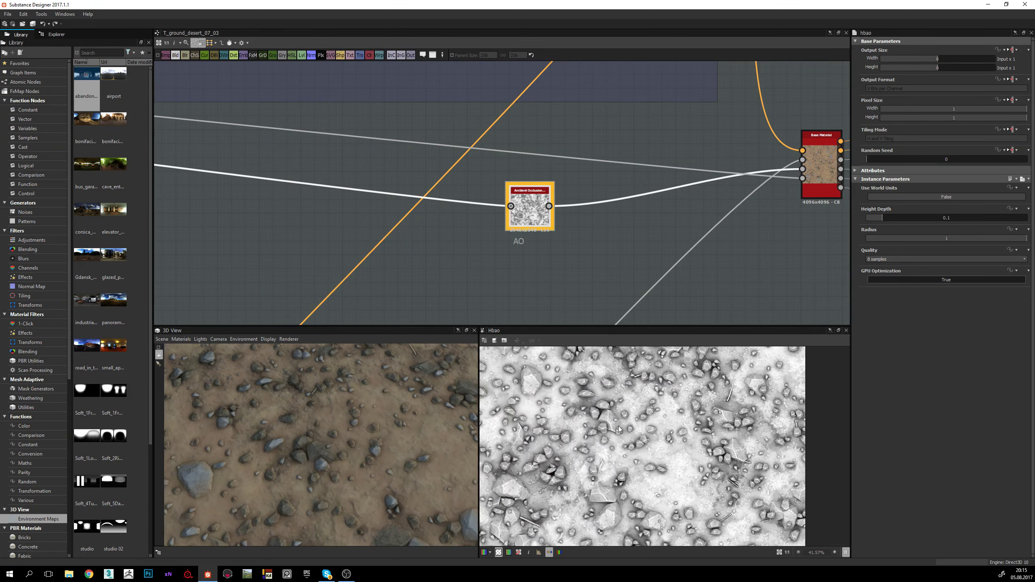
{"action": "middle_click_drag", "start_coordinate": [631, 422], "coordinate": [641, 398]}
{"action": "middle_click_drag", "start_coordinate": [591, 467], "coordinate": [597, 475]}
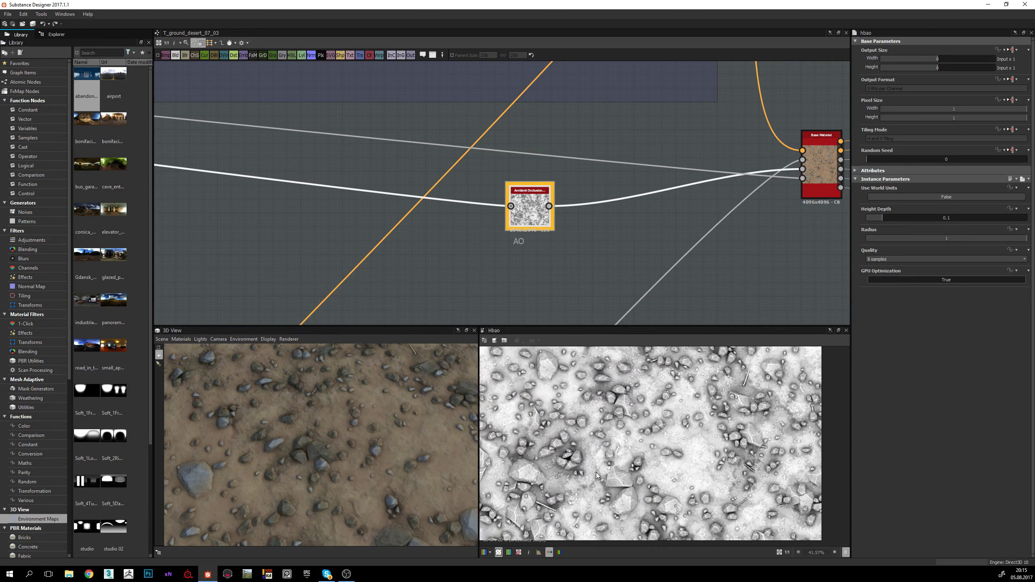
{"action": "middle_click_drag", "start_coordinate": [602, 432], "coordinate": [600, 449]}
{"action": "scroll", "coordinate": [601, 449], "scroll_direction": "down", "scroll_amount": 1}
{"action": "scroll", "coordinate": [604, 447], "scroll_direction": "up", "scroll_amount": 2}
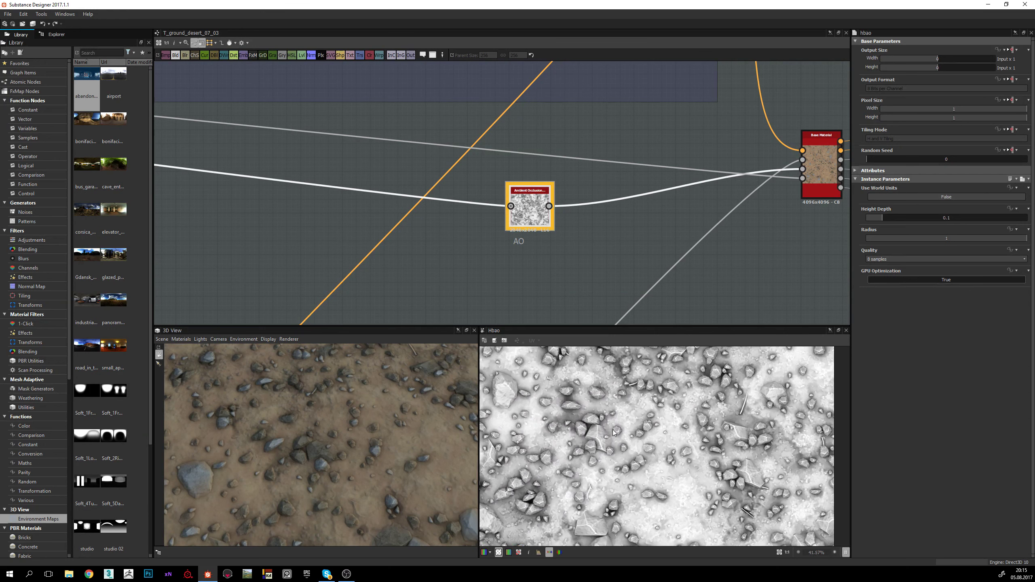
{"action": "middle_click_drag", "start_coordinate": [625, 401], "coordinate": [618, 443]}
{"action": "scroll", "coordinate": [626, 445], "scroll_direction": "down", "scroll_amount": 2}
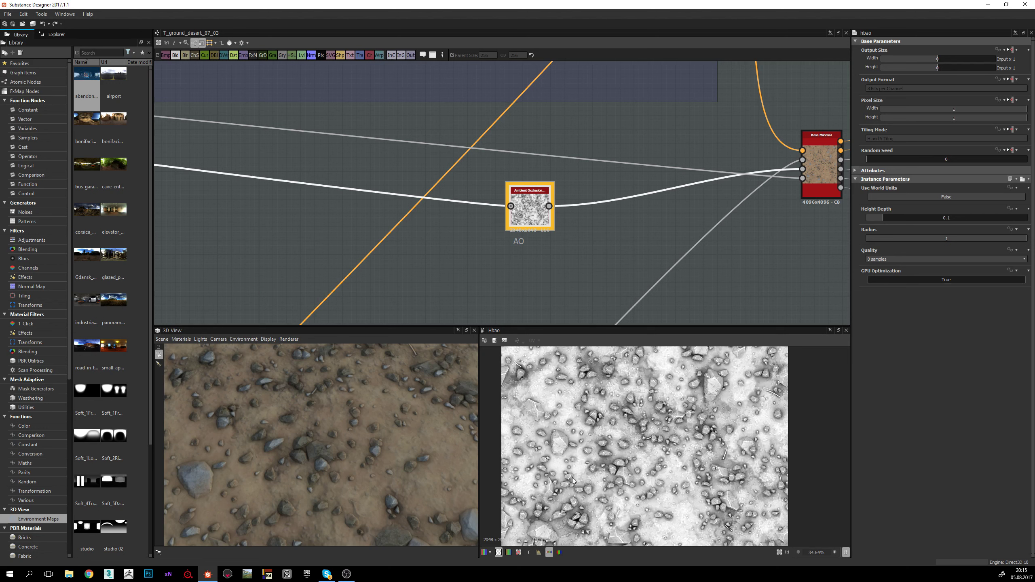
{"action": "scroll", "coordinate": [663, 411], "scroll_direction": "up", "scroll_amount": 4}
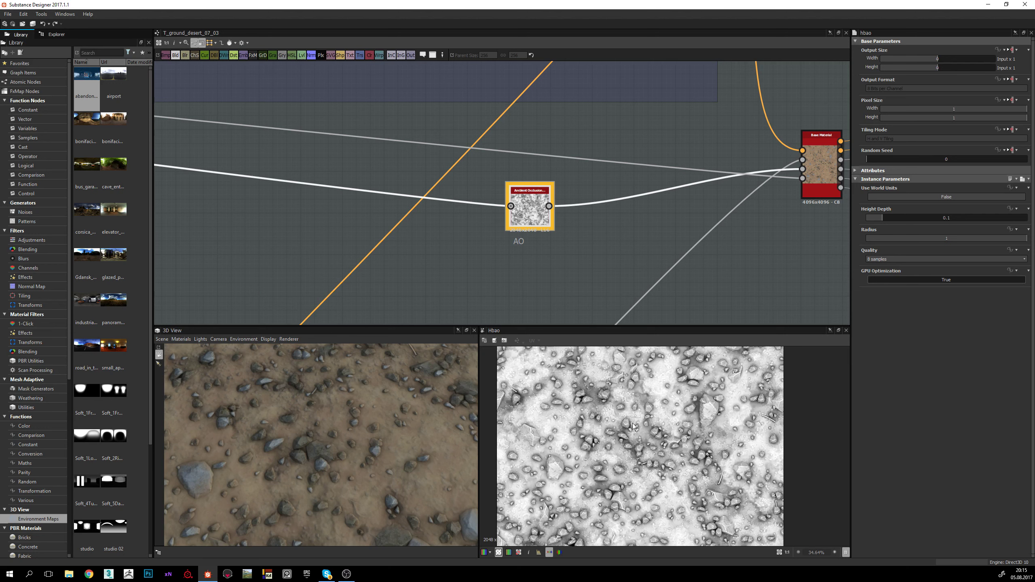
{"action": "scroll", "coordinate": [677, 420], "scroll_direction": "down", "scroll_amount": 5}
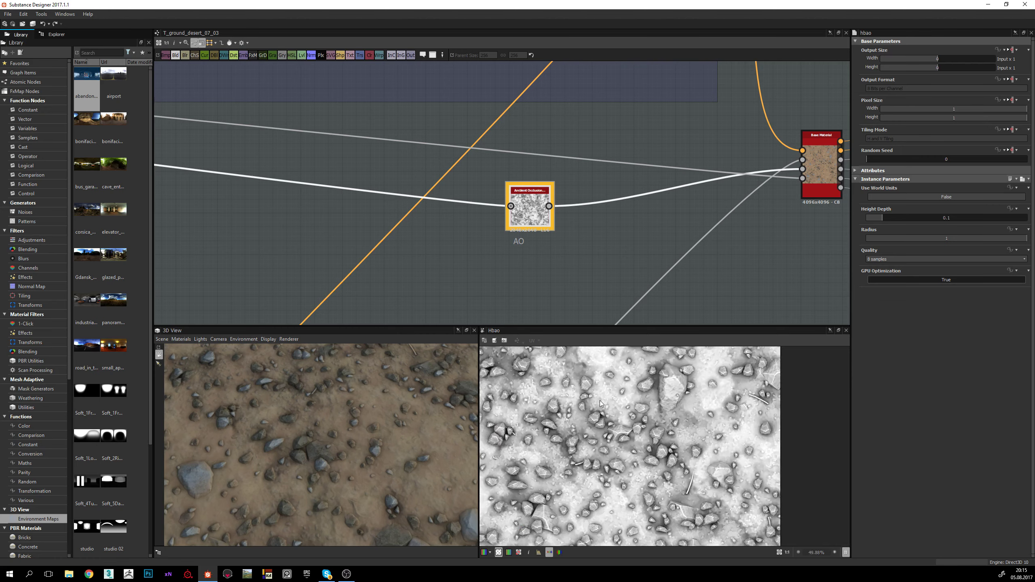
{"action": "scroll", "coordinate": [691, 393], "scroll_direction": "up", "scroll_amount": 3}
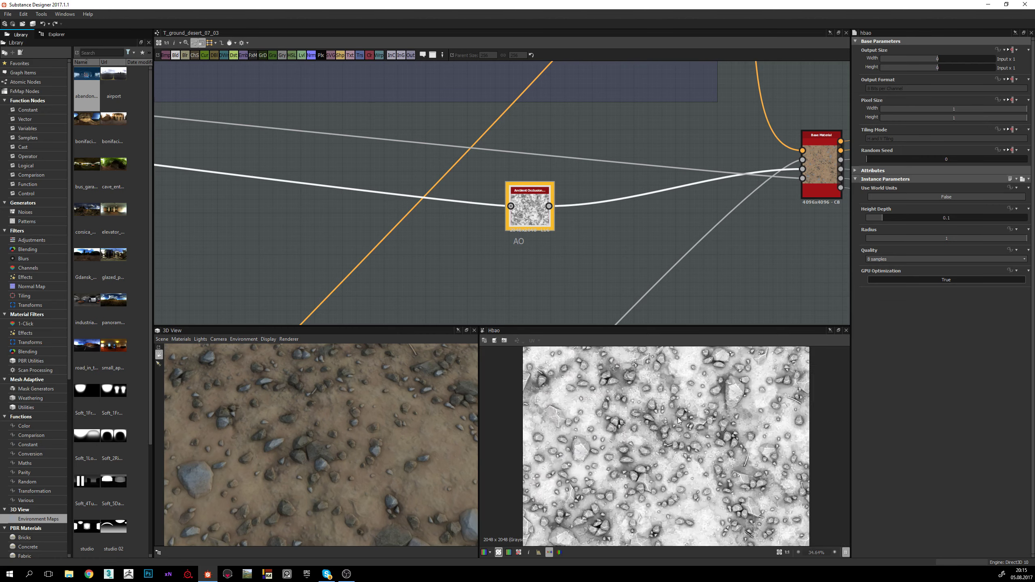
{"action": "scroll", "coordinate": [671, 413], "scroll_direction": "down", "scroll_amount": 2}
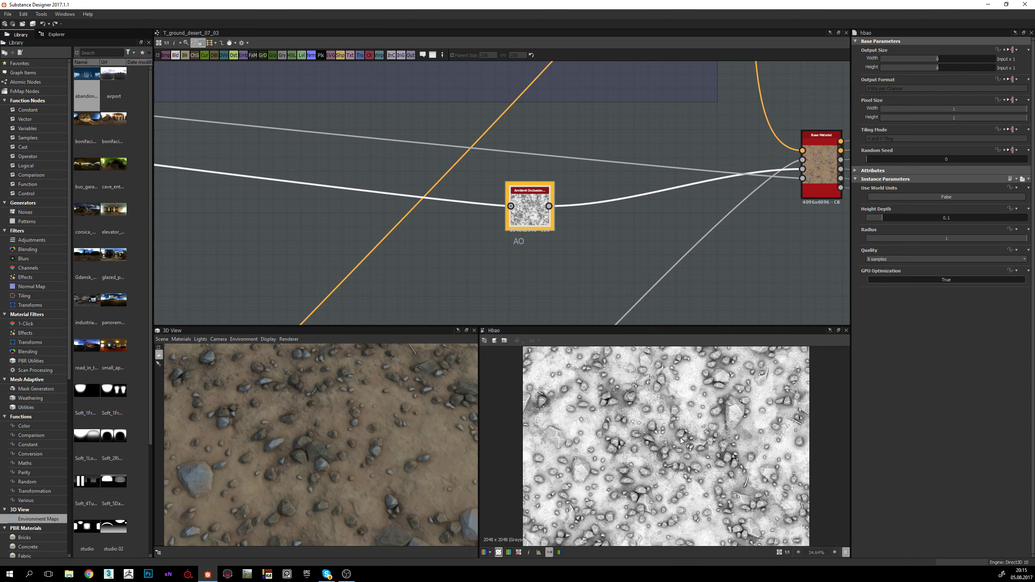
Step: Pan the graph over to the Base Material and output nodes
{"action": "middle_click_drag", "start_coordinate": [590, 223], "coordinate": [342, 220]}
{"action": "scroll", "coordinate": [489, 227], "scroll_direction": "down", "scroll_amount": 3}
{"action": "middle_click_drag", "start_coordinate": [544, 250], "coordinate": [505, 233]}
{"action": "scroll", "coordinate": [496, 130], "scroll_direction": "up", "scroll_amount": 3}
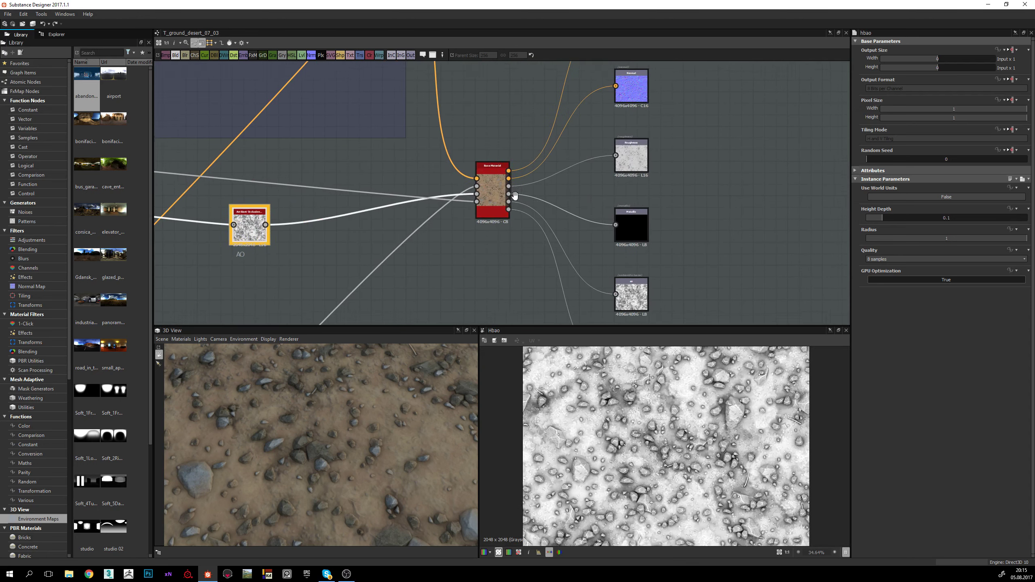
Step: Select the Base Material node and zoom in on its port labels
{"action": "scroll", "coordinate": [490, 147], "scroll_direction": "up", "scroll_amount": 2}
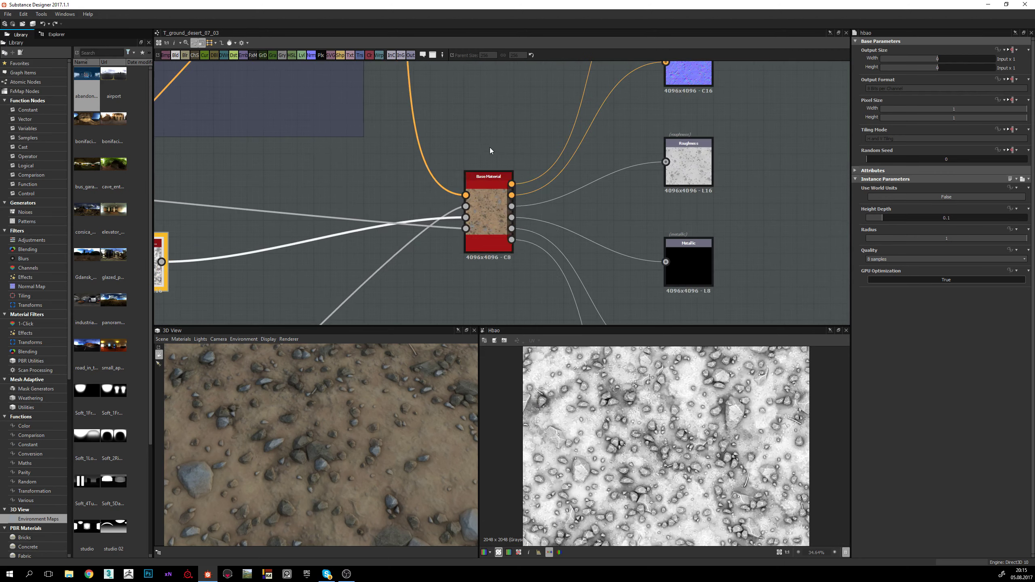
{"action": "left_click", "coordinate": [490, 186]}
{"action": "scroll", "coordinate": [484, 144], "scroll_direction": "down", "scroll_amount": 2}
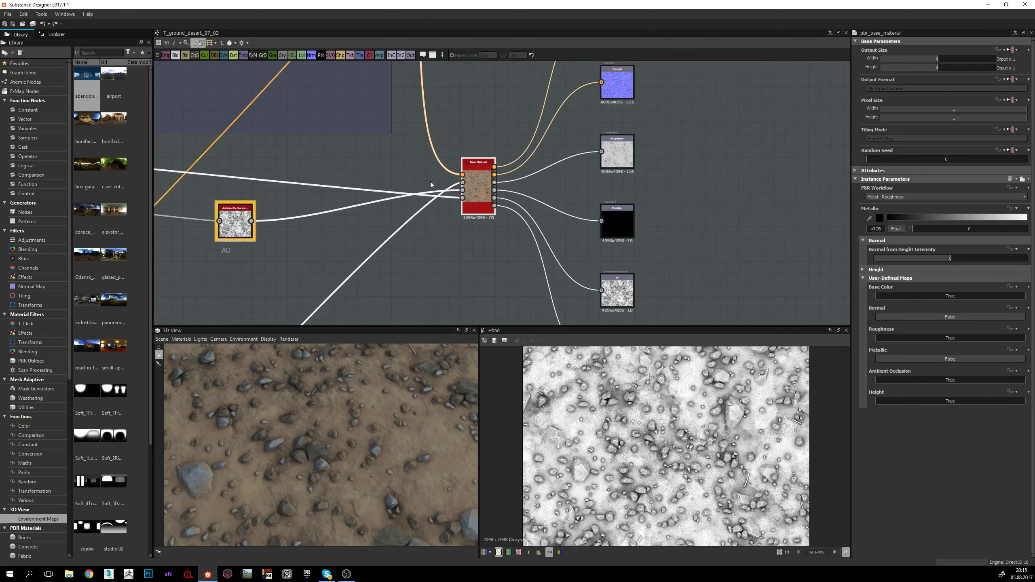
{"action": "middle_click_drag", "start_coordinate": [456, 229], "coordinate": [437, 245]}
{"action": "scroll", "coordinate": [444, 246], "scroll_direction": "down", "scroll_amount": 2}
{"action": "scroll", "coordinate": [453, 246], "scroll_direction": "up", "scroll_amount": 1}
{"action": "scroll", "coordinate": [450, 200], "scroll_direction": "up", "scroll_amount": 3}
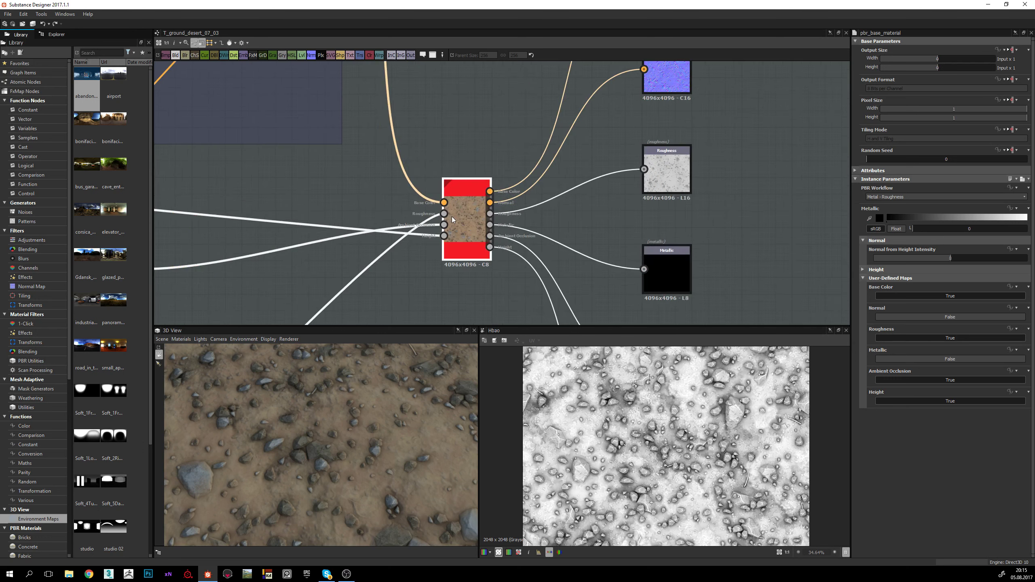
{"action": "scroll", "coordinate": [453, 220], "scroll_direction": "up", "scroll_amount": 1}
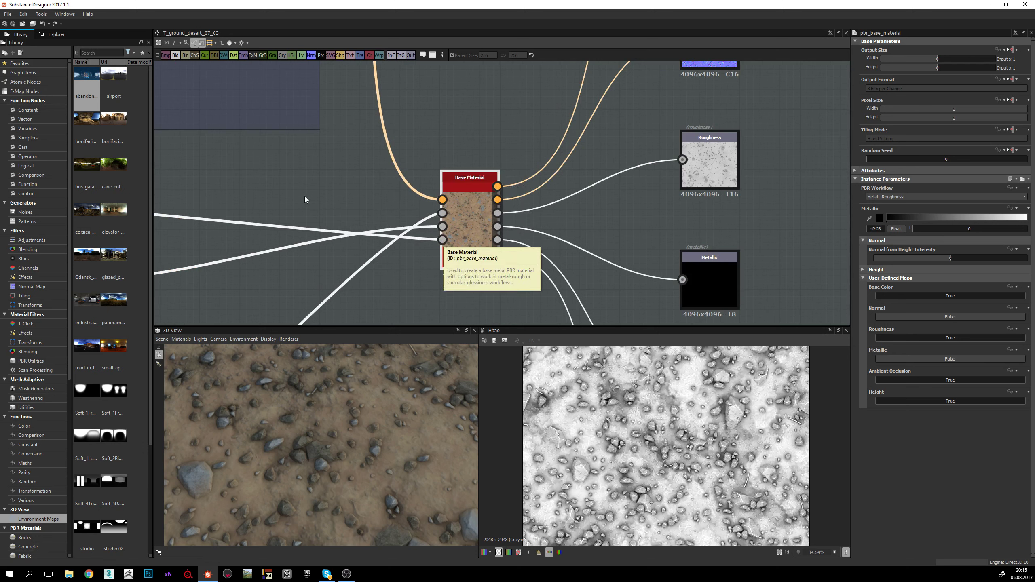
Step: Show the Base Material's Base Color output in the 2D view
{"action": "middle_click_drag", "start_coordinate": [348, 203], "coordinate": [389, 203]}
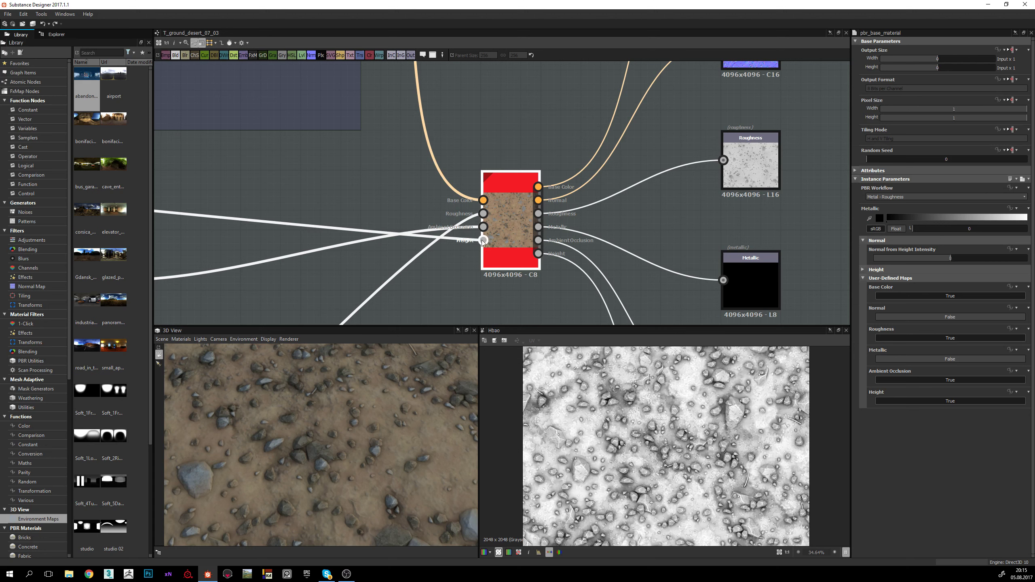
{"action": "double_click", "coordinate": [520, 203]}
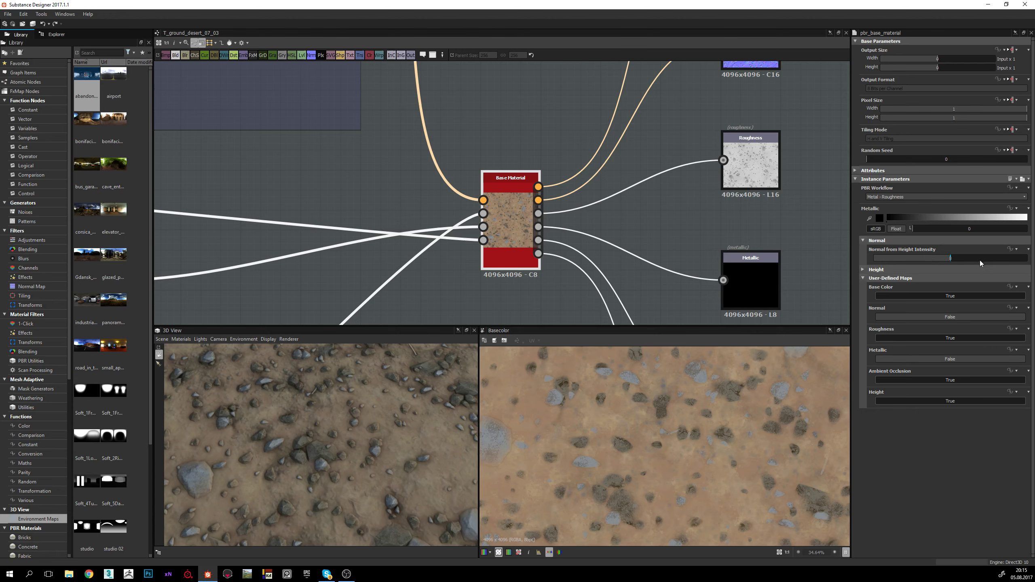
{"action": "middle_click_drag", "start_coordinate": [638, 182], "coordinate": [511, 284]}
Step: Preview the 4096x4096 Normal output map and zoom in to inspect it
{"action": "double_click", "coordinate": [614, 150]}
{"action": "scroll", "coordinate": [697, 458], "scroll_direction": "down", "scroll_amount": 3}
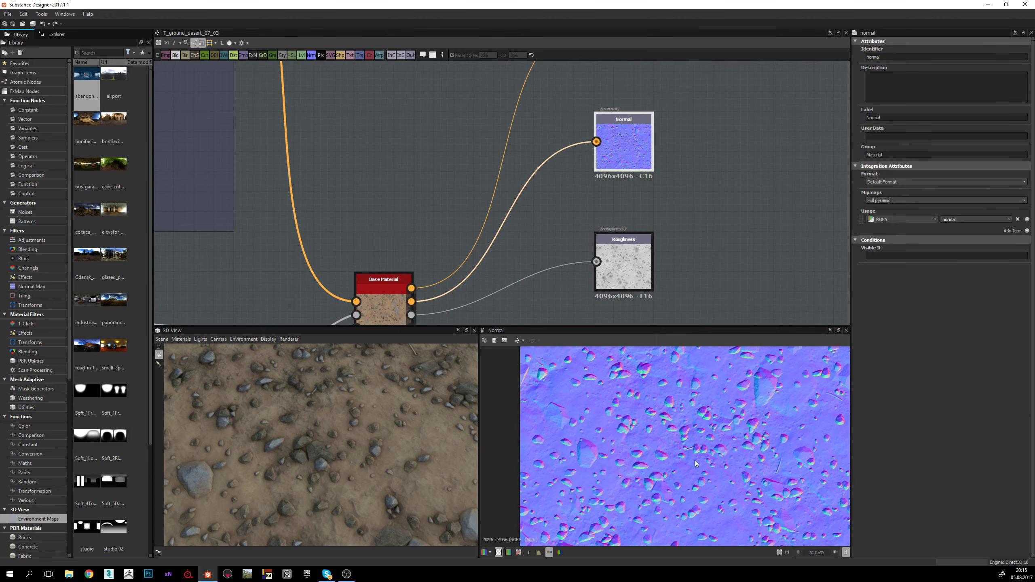
{"action": "scroll", "coordinate": [695, 460], "scroll_direction": "up", "scroll_amount": 2}
{"action": "scroll", "coordinate": [607, 458], "scroll_direction": "down", "scroll_amount": 3}
{"action": "scroll", "coordinate": [704, 441], "scroll_direction": "up", "scroll_amount": 5}
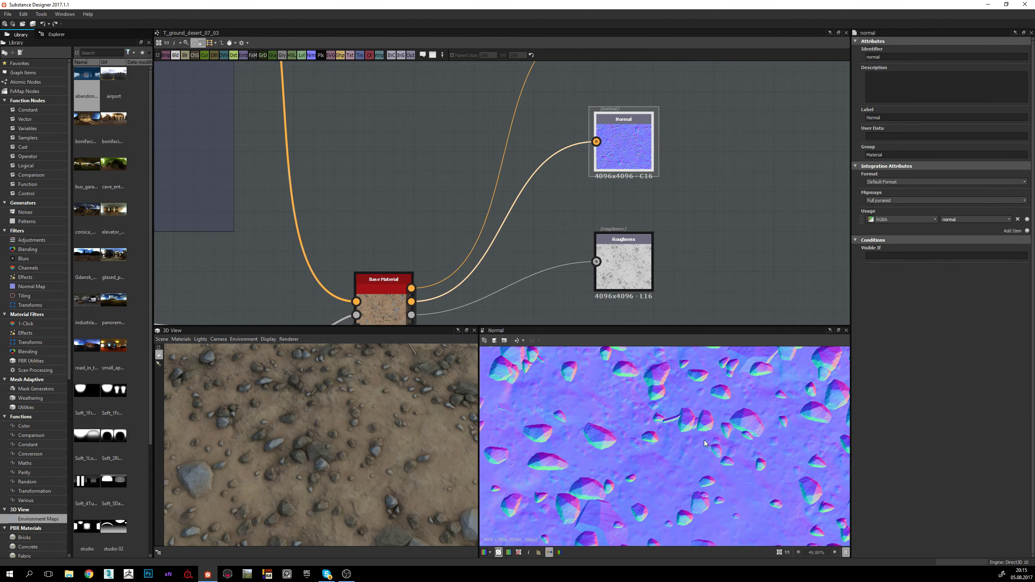
{"action": "scroll", "coordinate": [688, 455], "scroll_direction": "down", "scroll_amount": 6}
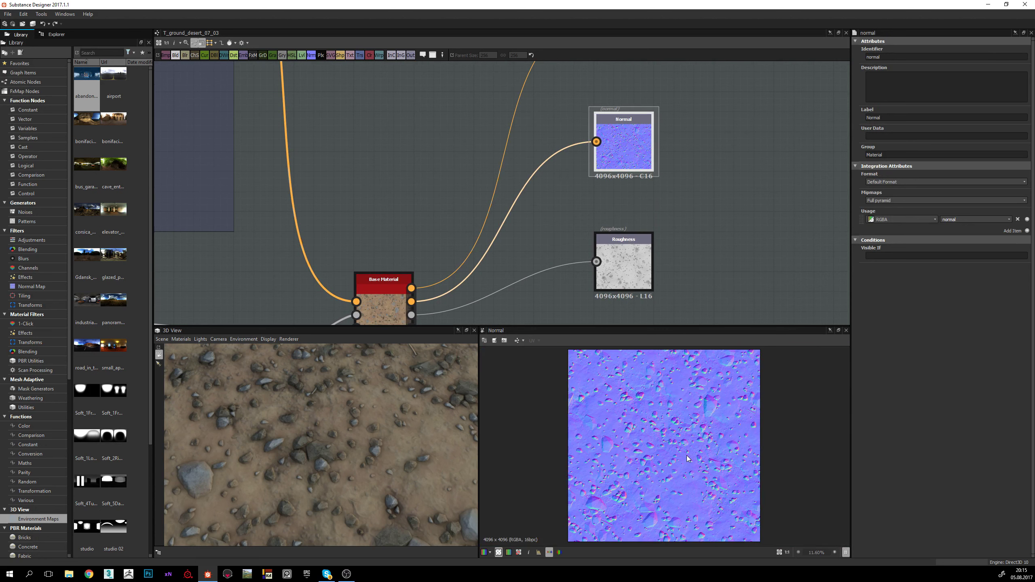
{"action": "scroll", "coordinate": [687, 455], "scroll_direction": "up", "scroll_amount": 1}
{"action": "scroll", "coordinate": [684, 455], "scroll_direction": "up", "scroll_amount": 1}
{"action": "scroll", "coordinate": [685, 454], "scroll_direction": "down", "scroll_amount": 1}
Step: Preview the Base Color, Roughness, Metallic and AO output maps in turn
{"action": "middle_click_drag", "start_coordinate": [478, 282], "coordinate": [529, 227]}
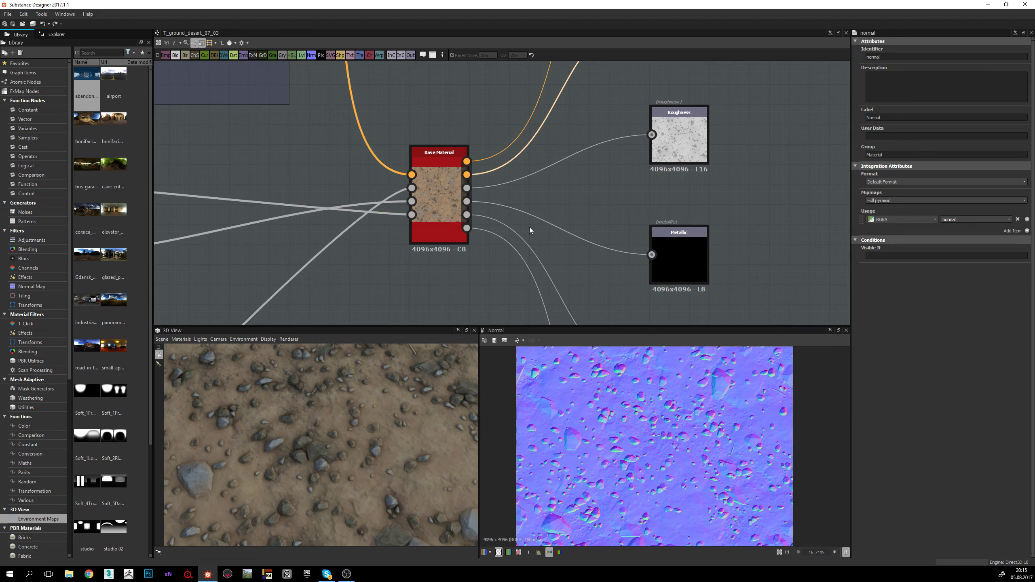
{"action": "scroll", "coordinate": [529, 227], "scroll_direction": "down", "scroll_amount": 3}
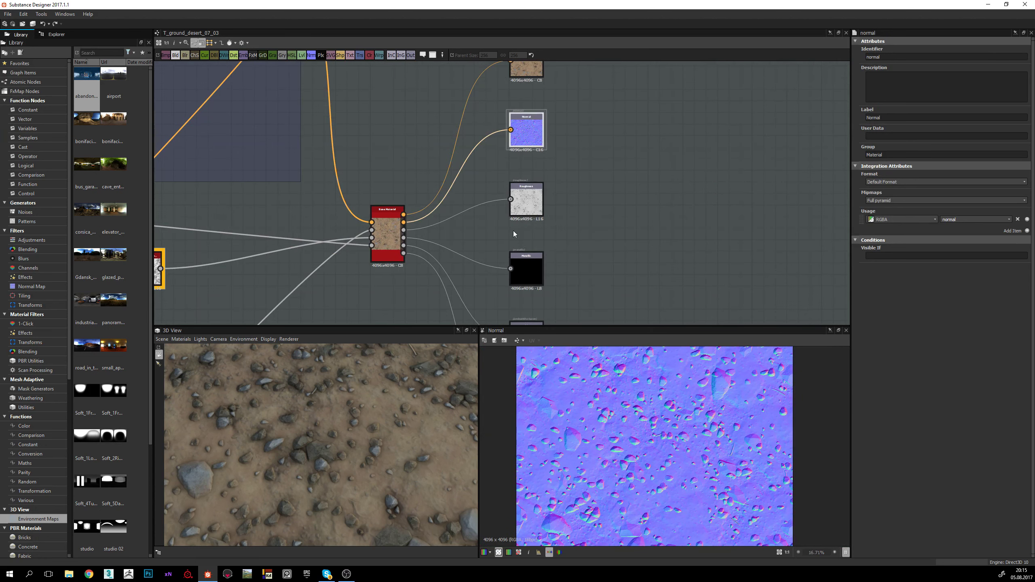
{"action": "double_click", "coordinate": [532, 73]}
{"action": "left_click", "coordinate": [527, 212]}
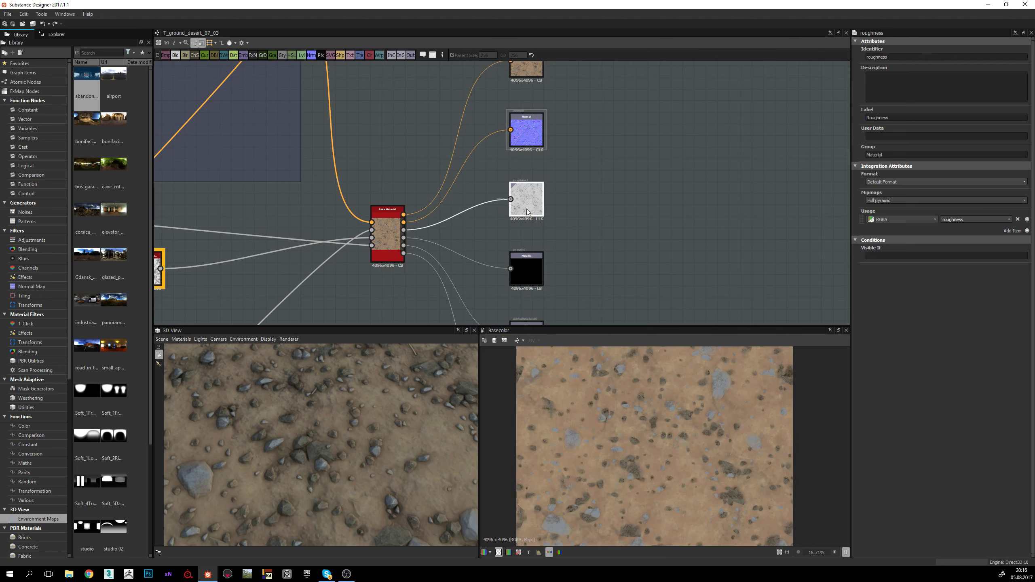
{"action": "double_click", "coordinate": [527, 212]}
{"action": "middle_click_drag", "start_coordinate": [561, 245], "coordinate": [552, 181]}
{"action": "double_click", "coordinate": [521, 205]}
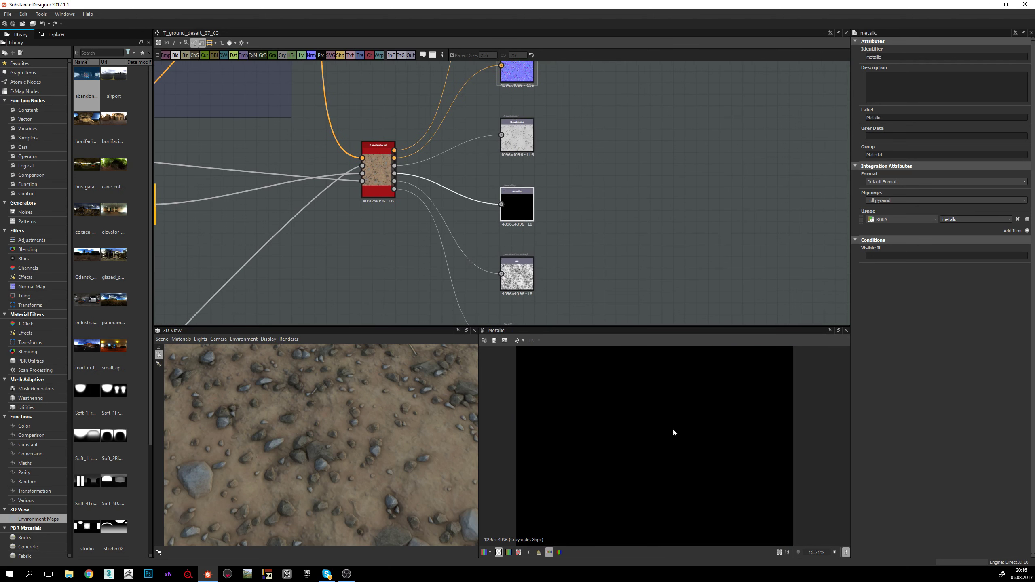
{"action": "mouse_move", "coordinate": [573, 254]}
{"action": "middle_mouse_down"}
{"action": "mouse_move", "coordinate": [573, 227]}
{"action": "mouse_move", "coordinate": [567, 249]}
{"action": "middle_mouse_up"}
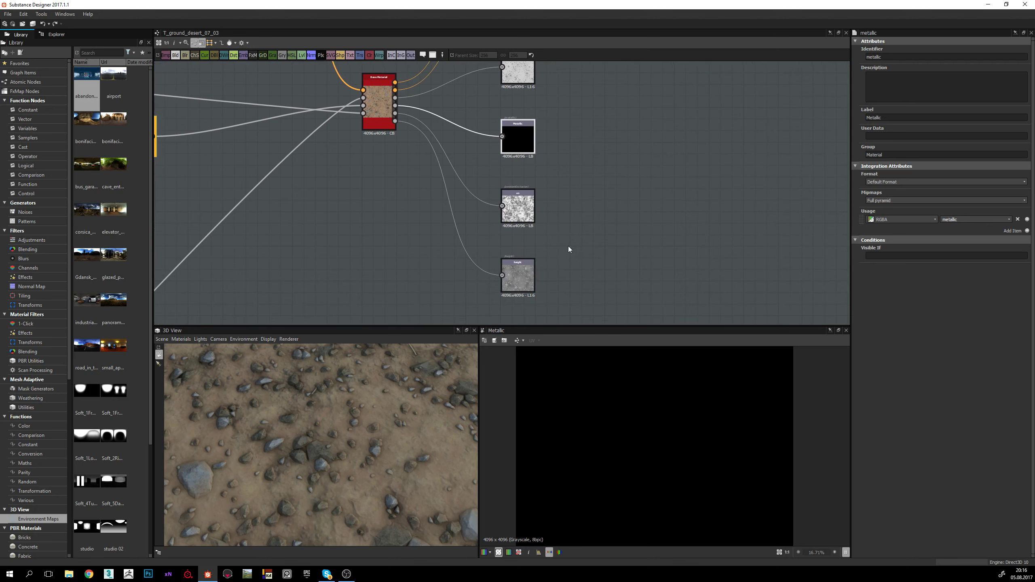
{"action": "double_click", "coordinate": [517, 206]}
Step: Preview the Height map, then pan back to the Base Material node
{"action": "scroll", "coordinate": [615, 379], "scroll_direction": "up", "scroll_amount": 3}
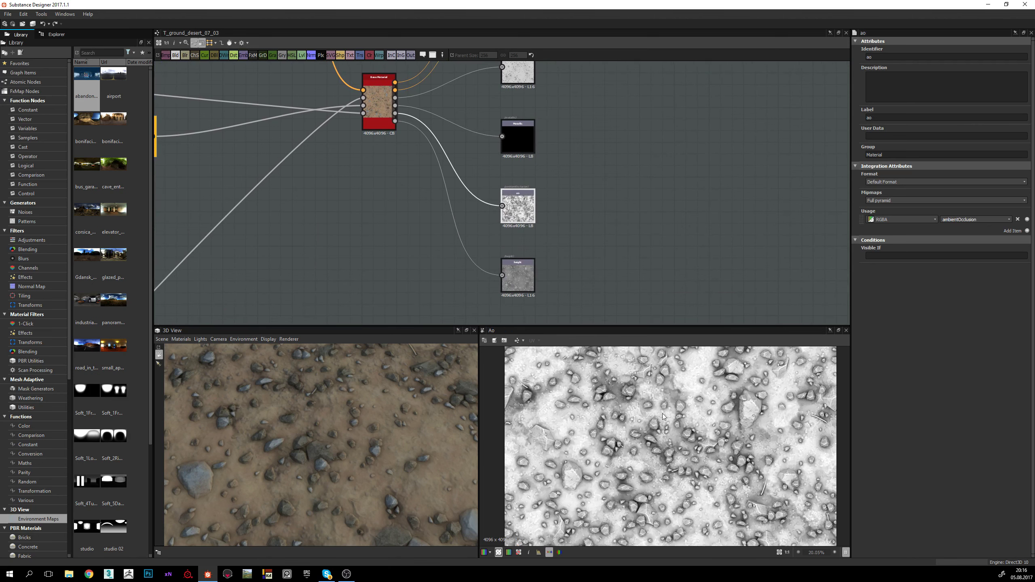
{"action": "middle_click_drag", "start_coordinate": [539, 221], "coordinate": [539, 227]}
{"action": "double_click", "coordinate": [515, 278]}
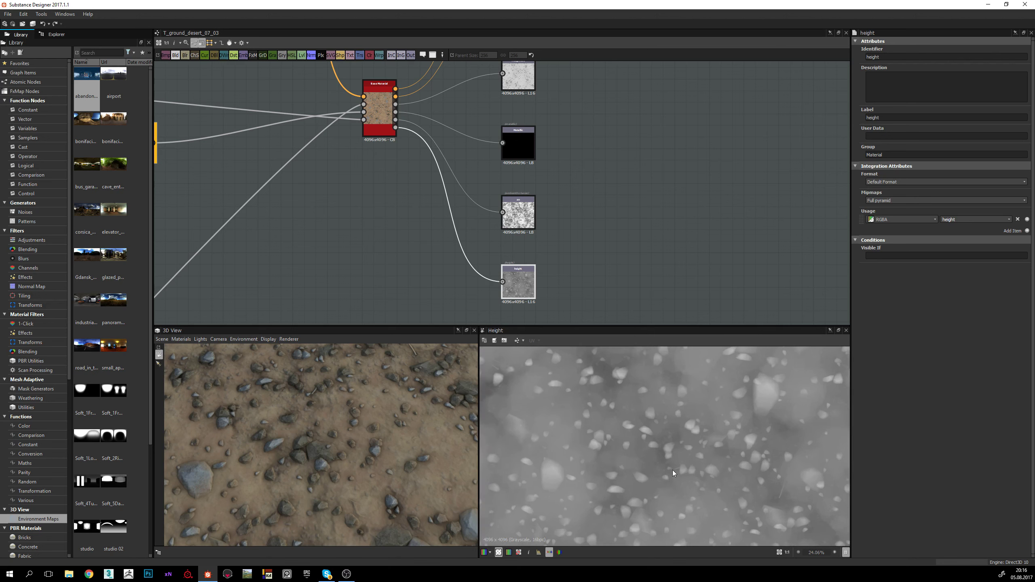
{"action": "scroll", "coordinate": [673, 471], "scroll_direction": "down", "scroll_amount": 3}
{"action": "scroll", "coordinate": [661, 439], "scroll_direction": "down", "scroll_amount": 1}
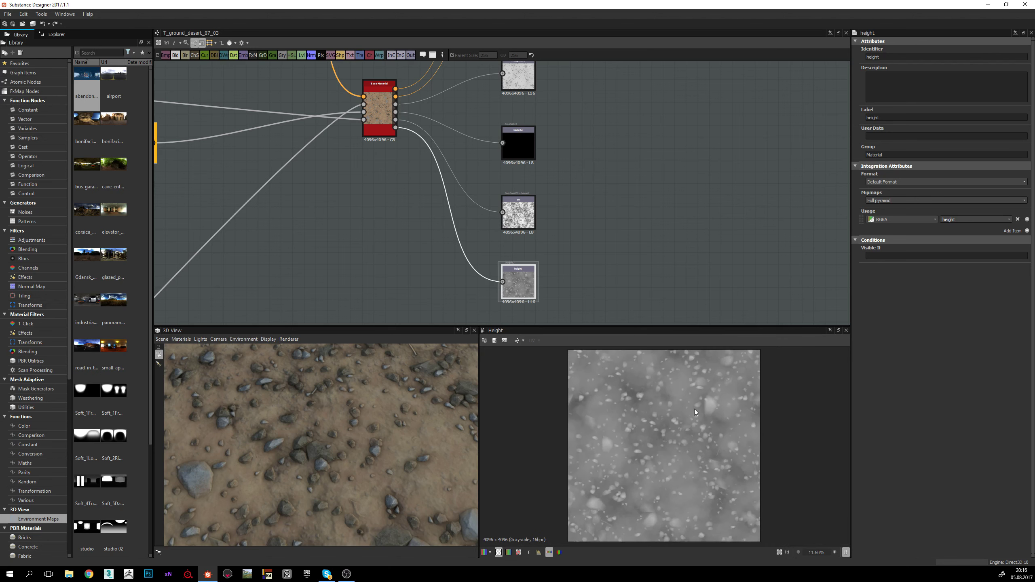
{"action": "middle_click_drag", "start_coordinate": [539, 196], "coordinate": [566, 206]}
{"action": "scroll", "coordinate": [478, 202], "scroll_direction": "down", "scroll_amount": 3}
{"action": "middle_click_drag", "start_coordinate": [428, 192], "coordinate": [479, 255]}
Step: Preview the Base Material's base colour again and reposition the view around the outputs
{"action": "scroll", "coordinate": [468, 178], "scroll_direction": "up", "scroll_amount": 1}
{"action": "left_click", "coordinate": [469, 152]}
{"action": "double_click", "coordinate": [469, 169]}
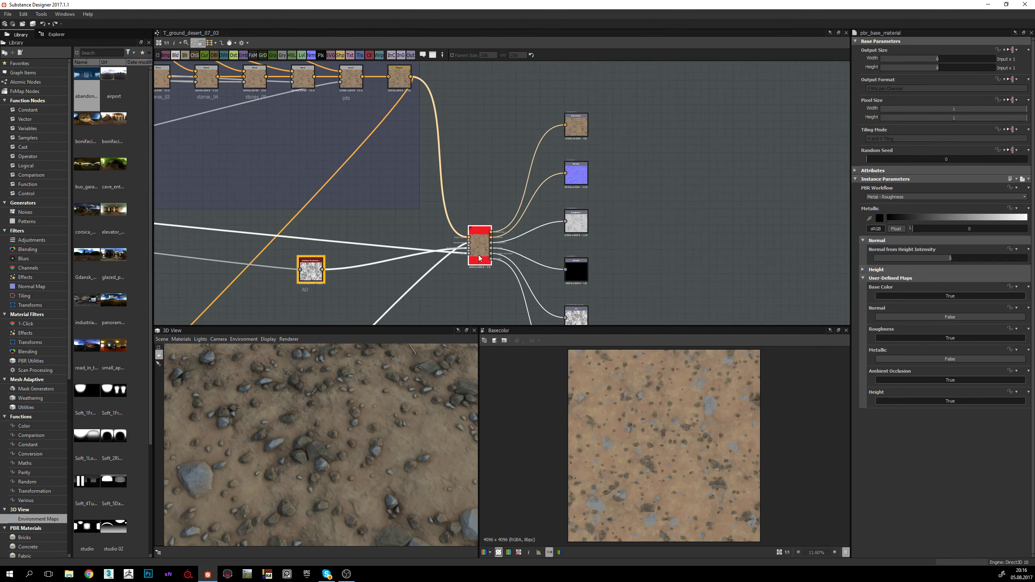
{"action": "middle_click_drag", "start_coordinate": [487, 296], "coordinate": [481, 263]}
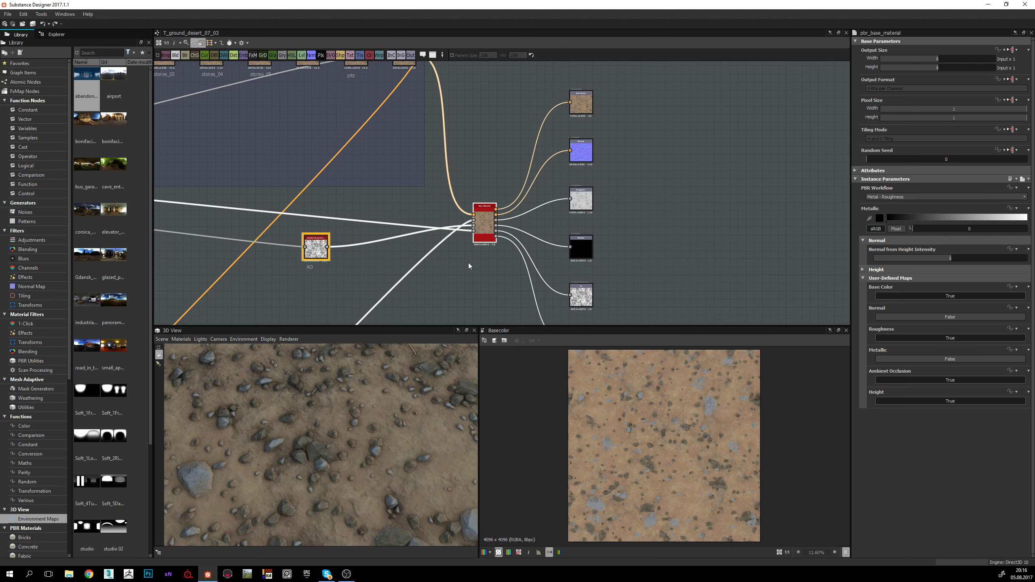
{"action": "middle_click_drag", "start_coordinate": [478, 276], "coordinate": [501, 270]}
{"action": "scroll", "coordinate": [502, 265], "scroll_direction": "down", "scroll_amount": 2}
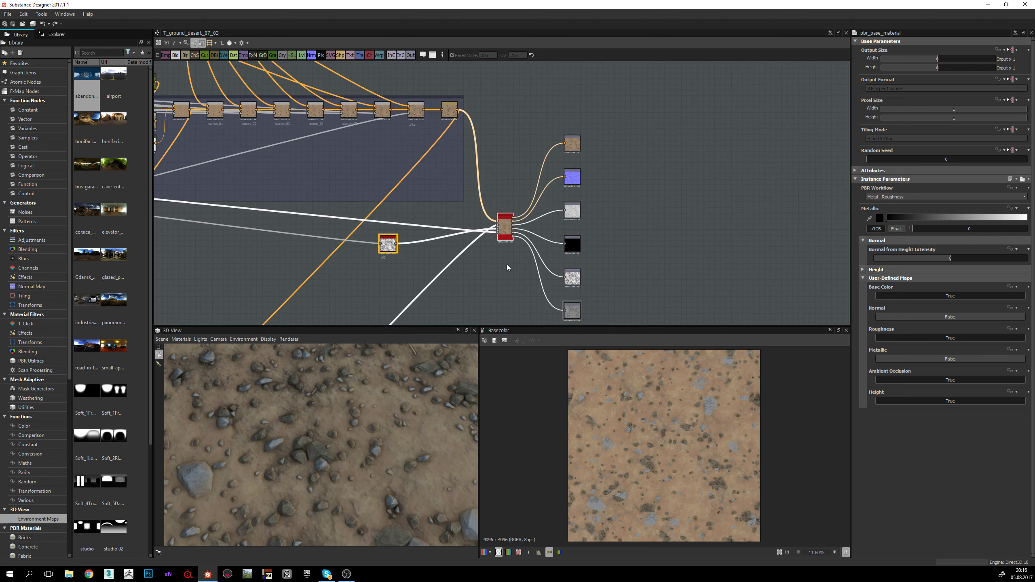
{"action": "scroll", "coordinate": [504, 246], "scroll_direction": "up", "scroll_amount": 2}
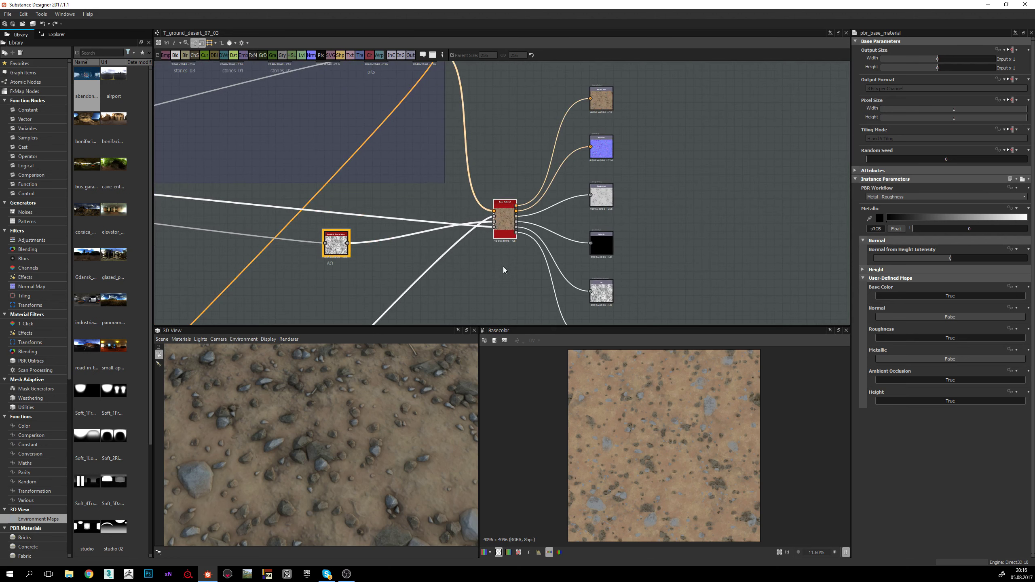
{"action": "middle_click_drag", "start_coordinate": [491, 251], "coordinate": [494, 236]}
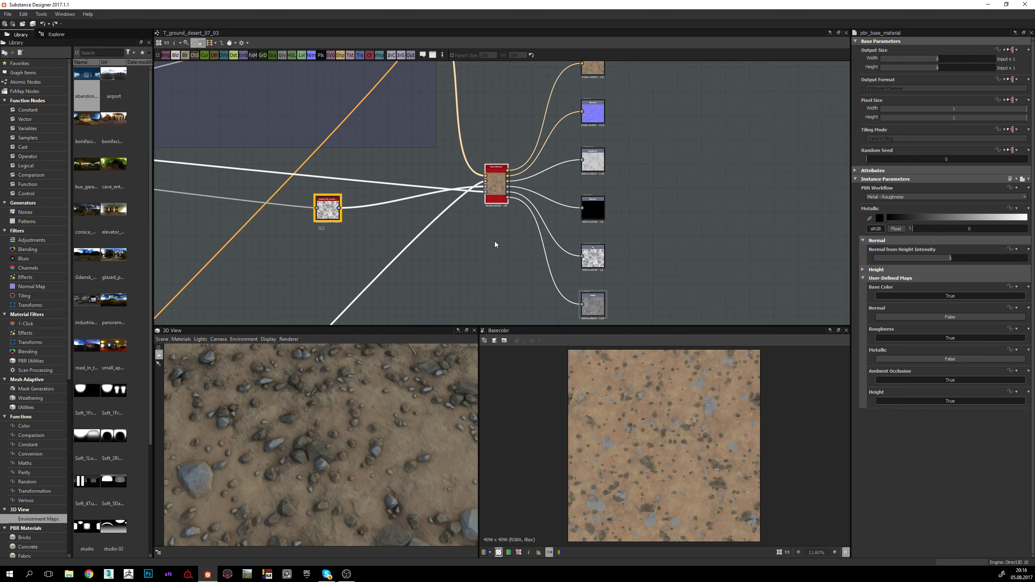
Step: Clear the selection and look around the graph near the outputs
{"action": "left_click_drag", "start_coordinate": [446, 249], "coordinate": [472, 250]}
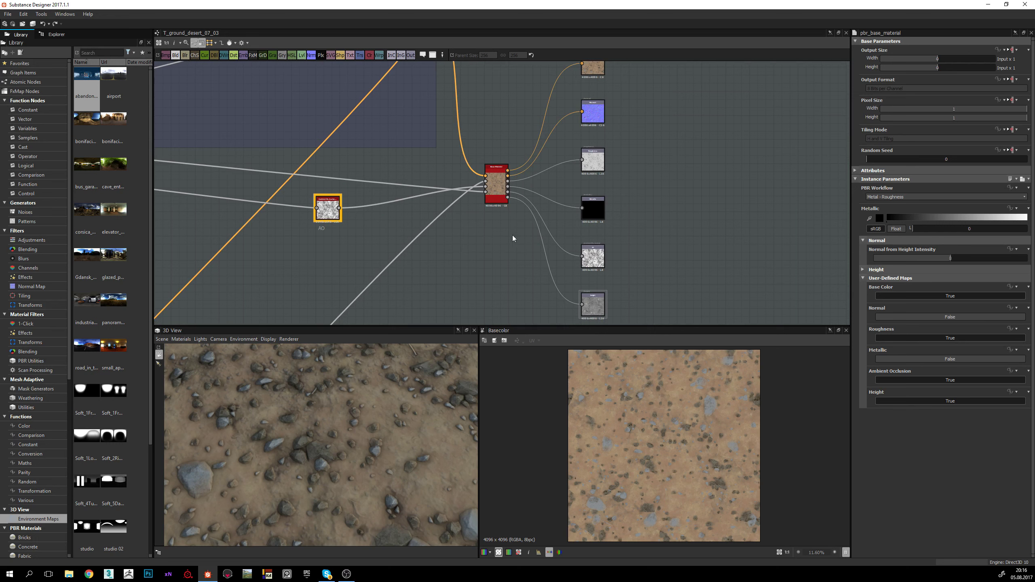
{"action": "scroll", "coordinate": [489, 242], "scroll_direction": "down", "scroll_amount": 2}
{"action": "middle_click_drag", "start_coordinate": [464, 265], "coordinate": [521, 249]}
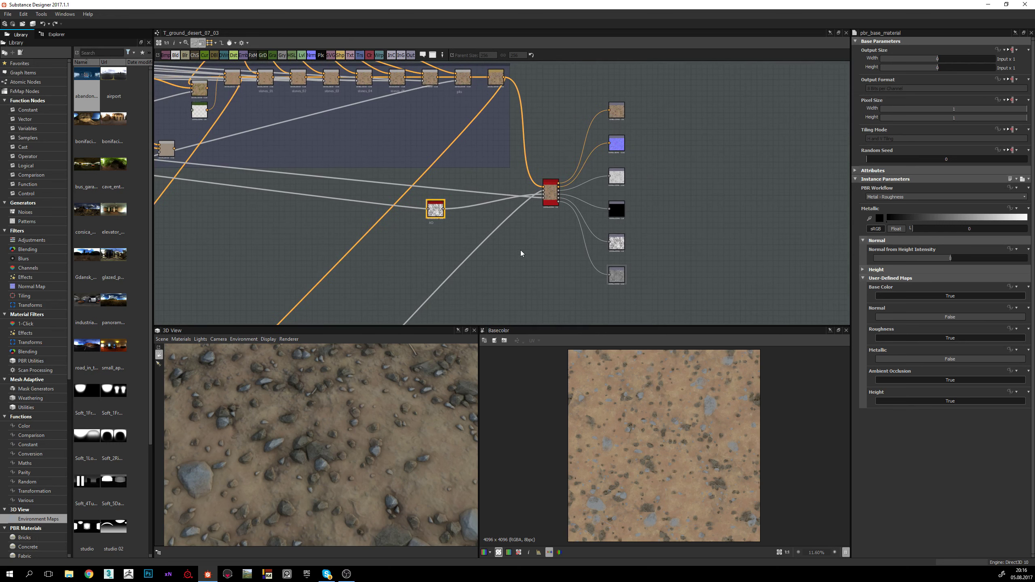
{"action": "middle_click_drag", "start_coordinate": [590, 304], "coordinate": [618, 273]}
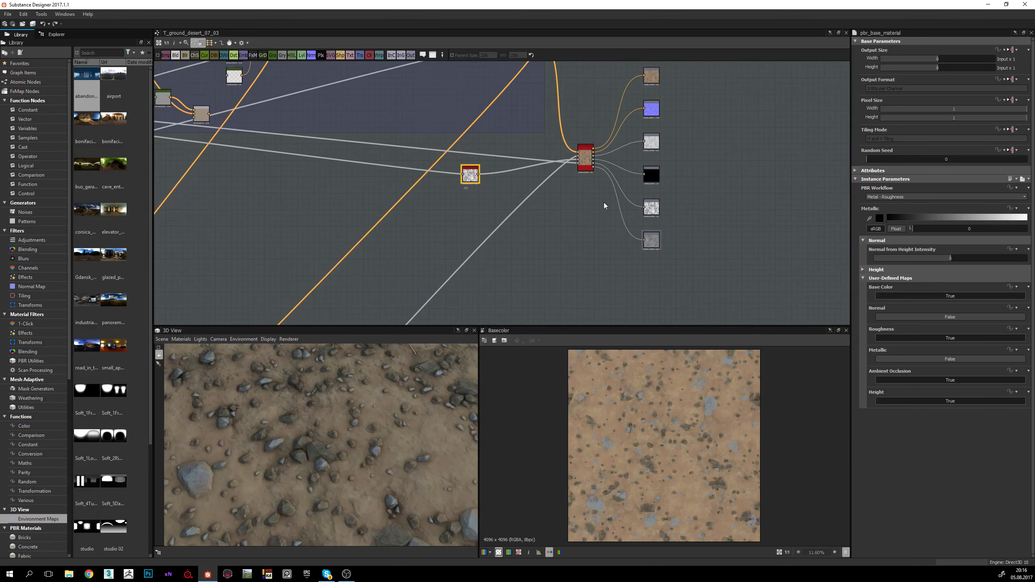
{"action": "middle_click_drag", "start_coordinate": [606, 197], "coordinate": [558, 259]}
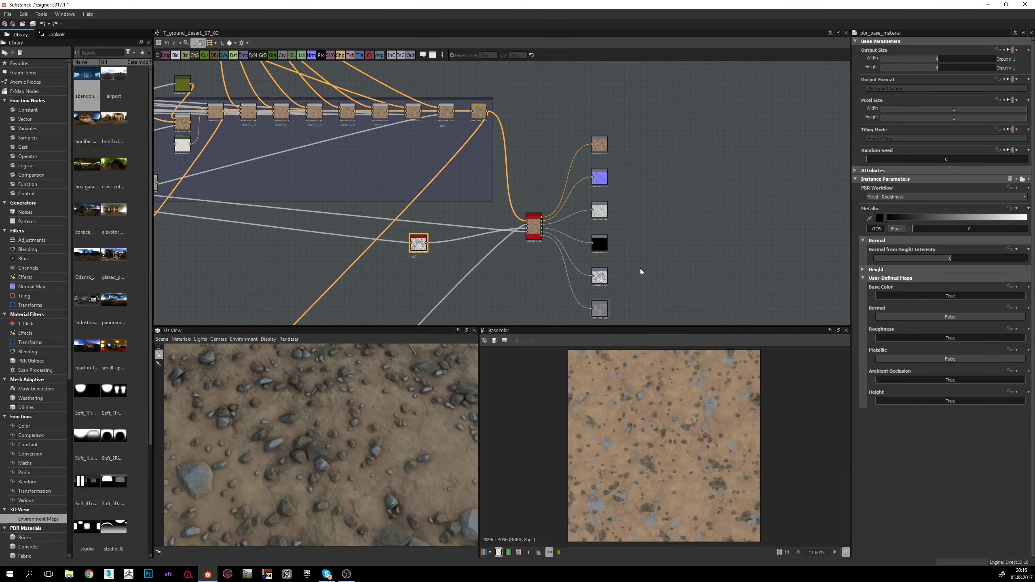
{"action": "scroll", "coordinate": [528, 226], "scroll_direction": "up", "scroll_amount": 3}
Step: Zoom out to reveal all frames, centering the cracks and stones frames
{"action": "middle_click_drag", "start_coordinate": [506, 290], "coordinate": [544, 206]}
{"action": "scroll", "coordinate": [544, 205], "scroll_direction": "down", "scroll_amount": 4}
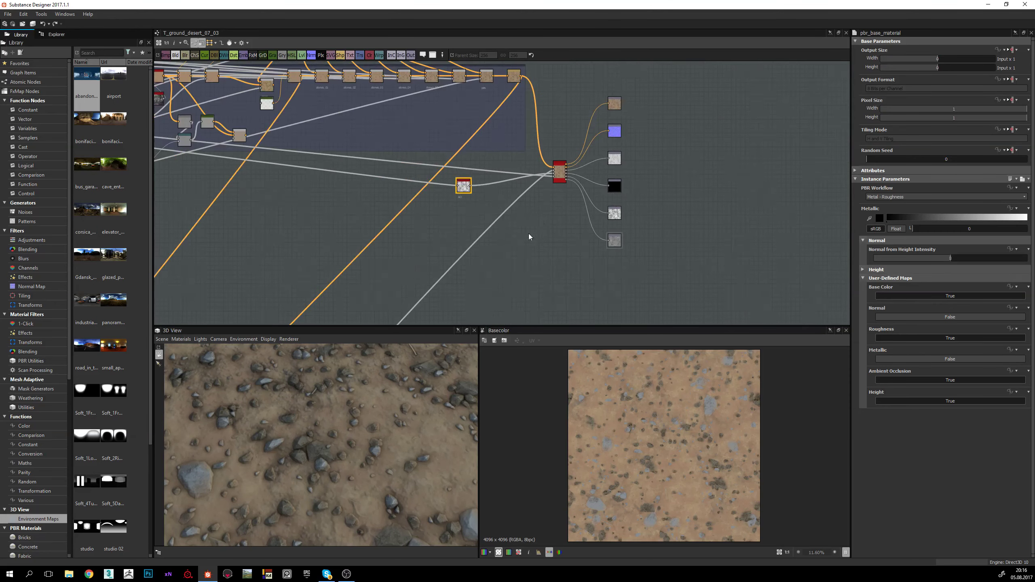
{"action": "scroll", "coordinate": [466, 287], "scroll_direction": "down", "scroll_amount": 3}
{"action": "middle_click_drag", "start_coordinate": [465, 288], "coordinate": [674, 145]}
{"action": "scroll", "coordinate": [529, 221], "scroll_direction": "down", "scroll_amount": 2}
{"action": "middle_click_drag", "start_coordinate": [529, 220], "coordinate": [608, 261]}
{"action": "scroll", "coordinate": [420, 226], "scroll_direction": "down", "scroll_amount": 2}
{"action": "mouse_move", "coordinate": [467, 222]}
{"action": "middle_mouse_down"}
{"action": "mouse_move", "coordinate": [498, 209]}
{"action": "mouse_move", "coordinate": [470, 206]}
{"action": "mouse_move", "coordinate": [484, 218]}
{"action": "mouse_move", "coordinate": [481, 208]}
{"action": "middle_mouse_up"}
{"action": "middle_click_drag", "start_coordinate": [334, 110], "coordinate": [533, 201]}
{"action": "scroll", "coordinate": [485, 189], "scroll_direction": "up", "scroll_amount": 6}
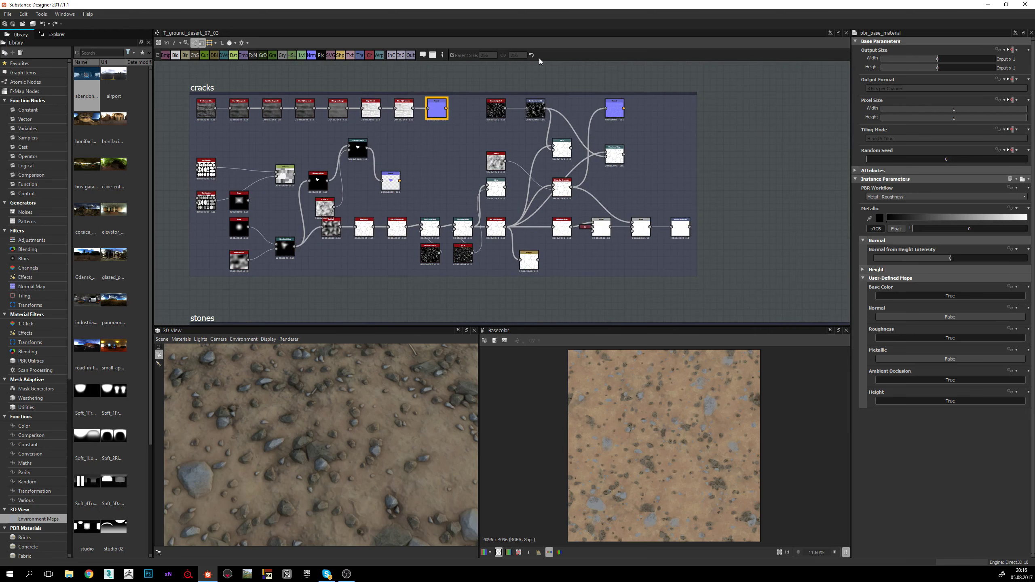
Step: Show the Transformation 2D crack pattern, bring in the stones frame, and orbit the 3D ground
{"action": "double_click", "coordinate": [681, 227]}
{"action": "scroll", "coordinate": [671, 439], "scroll_direction": "up", "scroll_amount": 5}
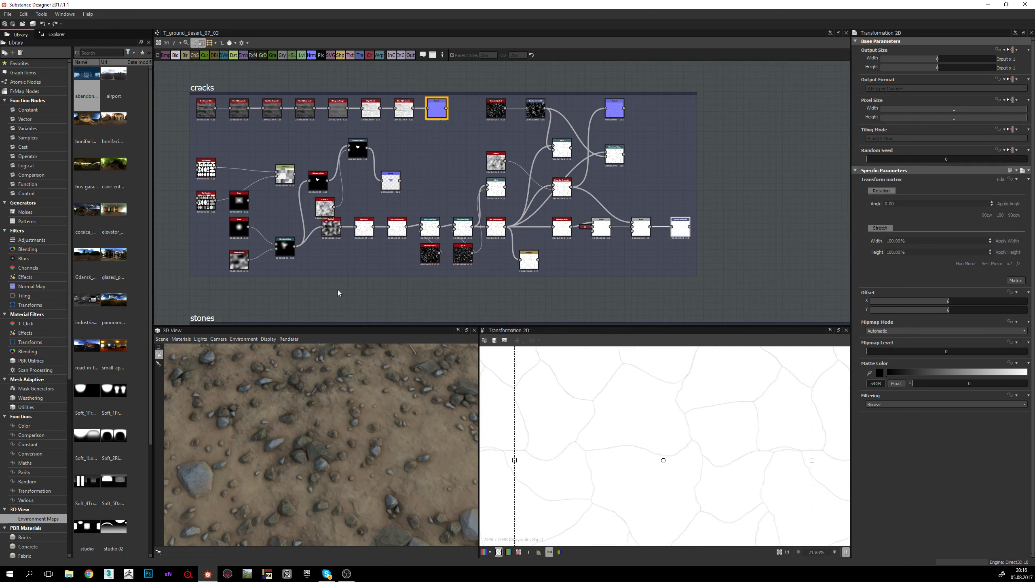
{"action": "middle_click_drag", "start_coordinate": [660, 265], "coordinate": [609, 192]}
{"action": "scroll", "coordinate": [624, 206], "scroll_direction": "down", "scroll_amount": 2}
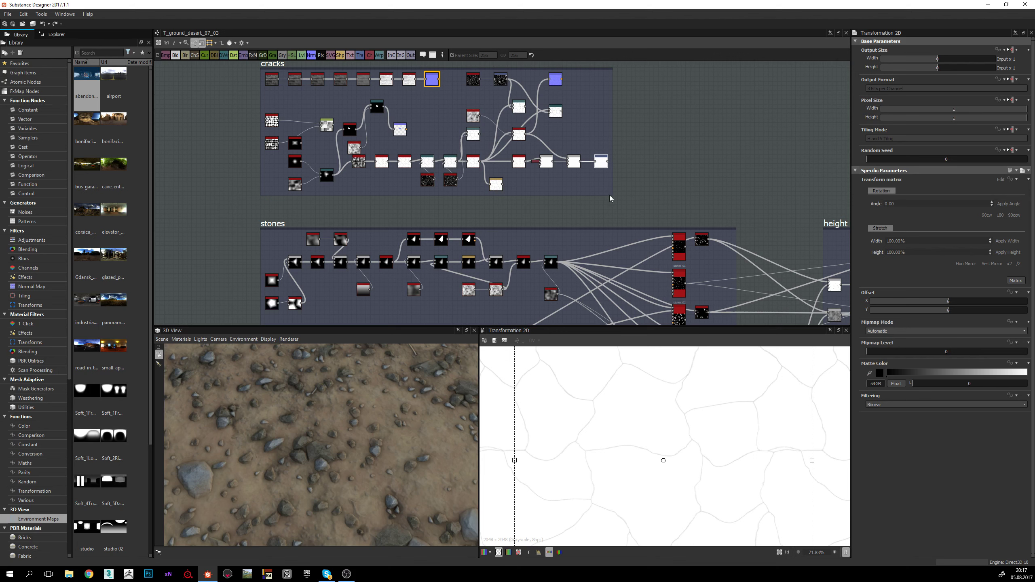
{"action": "mouse_move", "coordinate": [326, 422]}
{"action": "left_mouse_down"}
{"action": "mouse_move", "coordinate": [347, 419]}
{"action": "mouse_move", "coordinate": [371, 453]}
{"action": "mouse_move", "coordinate": [364, 415]}
{"action": "mouse_move", "coordinate": [344, 428]}
{"action": "left_mouse_up"}
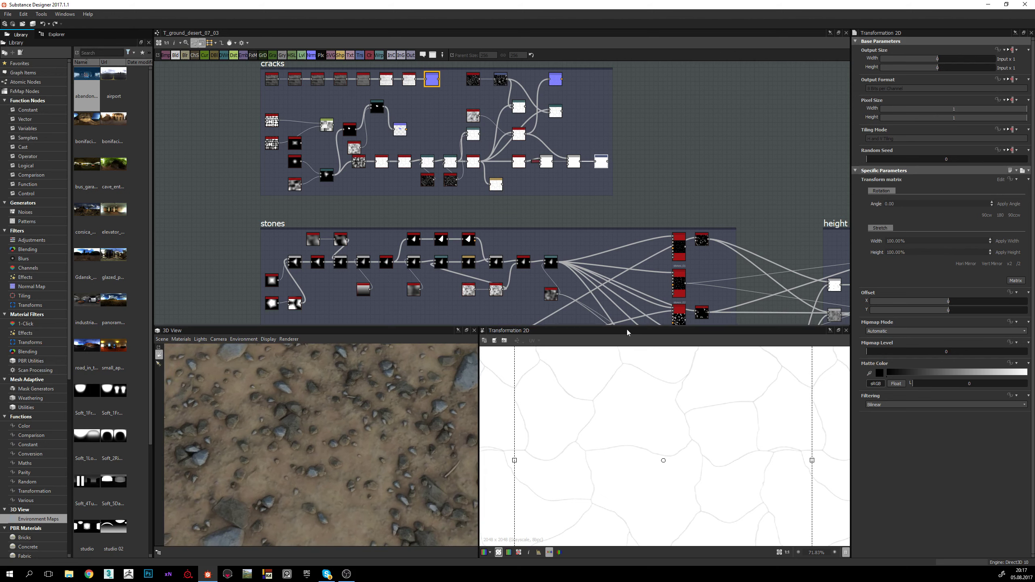
Step: Recenter the cracks and stones frames, selecting the cracks nodes briefly then deselecting
{"action": "middle_click_drag", "start_coordinate": [582, 194], "coordinate": [521, 213]}
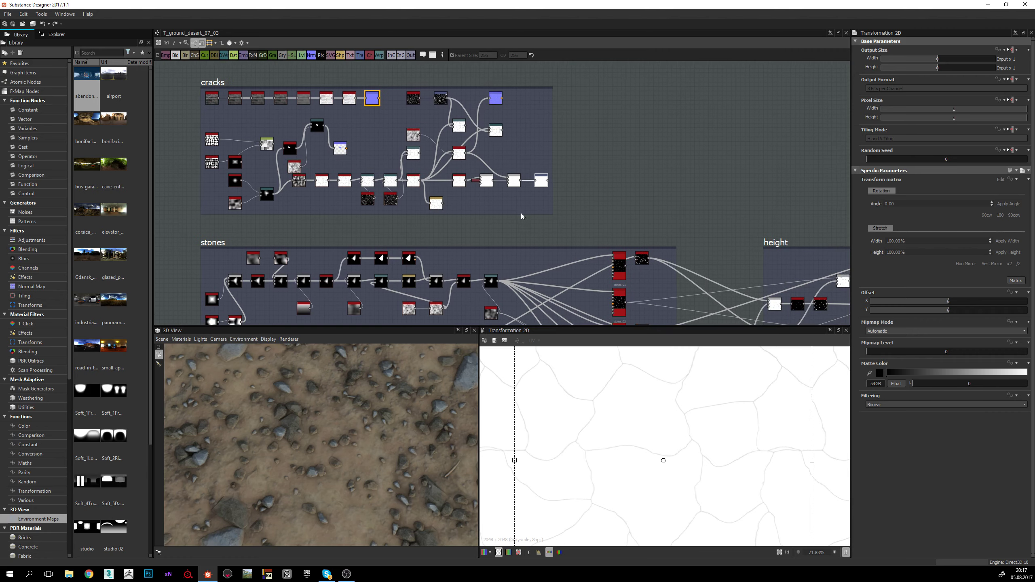
{"action": "mouse_move", "coordinate": [340, 228]}
{"action": "middle_mouse_down"}
{"action": "mouse_move", "coordinate": [362, 214]}
{"action": "mouse_move", "coordinate": [320, 230]}
{"action": "middle_mouse_up"}
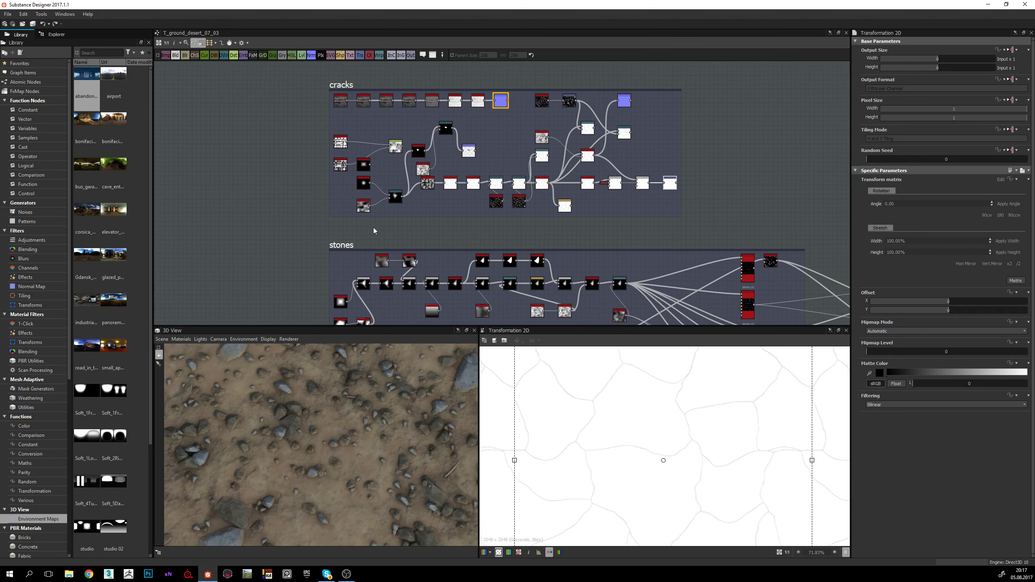
{"action": "left_click_drag", "start_coordinate": [318, 231], "coordinate": [776, 60]}
{"action": "left_click", "coordinate": [734, 88]}
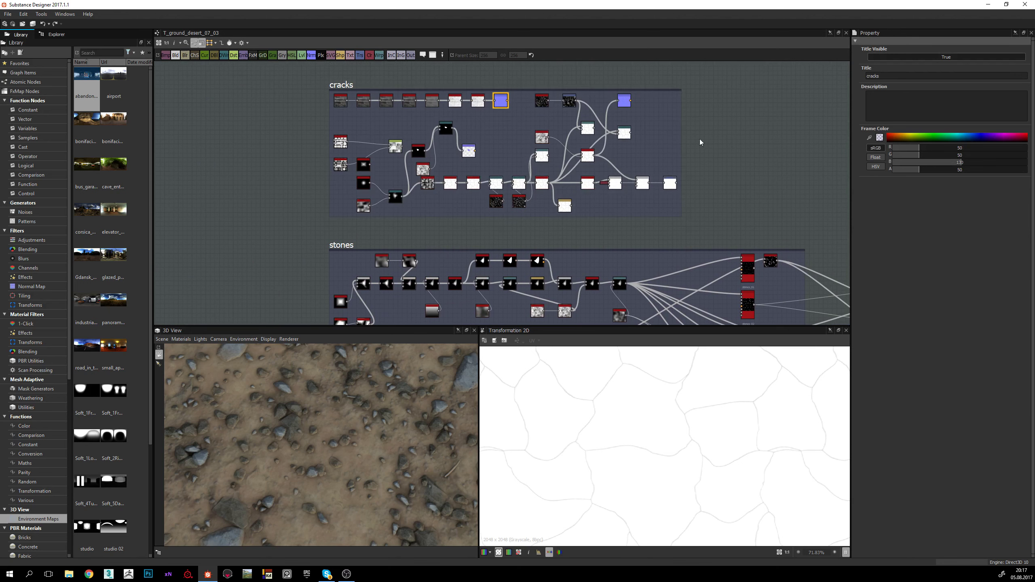
{"action": "middle_click_drag", "start_coordinate": [694, 170], "coordinate": [681, 173]}
Step: Preview the cracks frame's Blend node (Copy mode, opacity 0.04) in the 2D view
{"action": "scroll", "coordinate": [681, 173], "scroll_direction": "up", "scroll_amount": 3}
{"action": "left_click", "coordinate": [627, 181]}
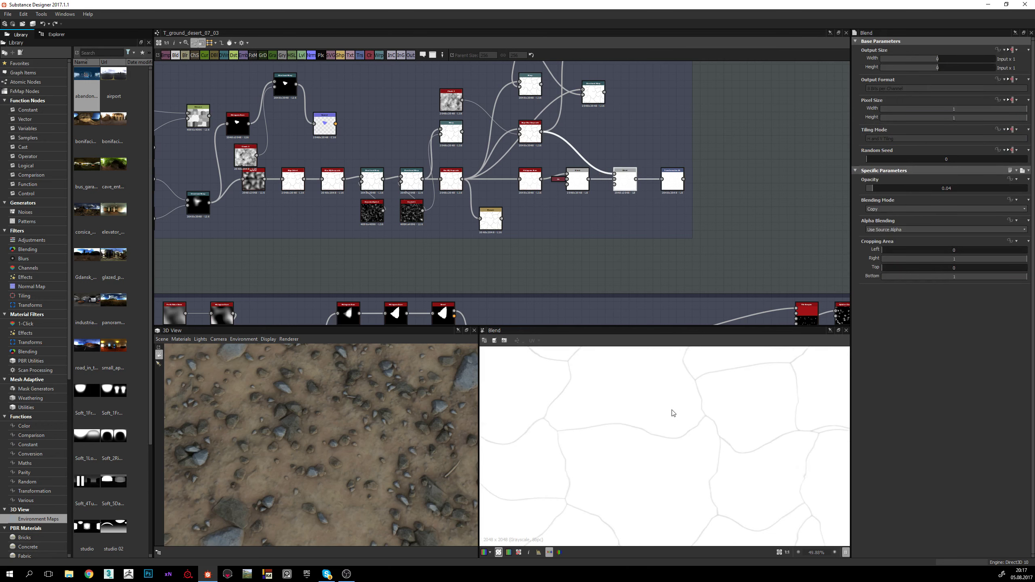
{"action": "scroll", "coordinate": [675, 410], "scroll_direction": "up", "scroll_amount": 6}
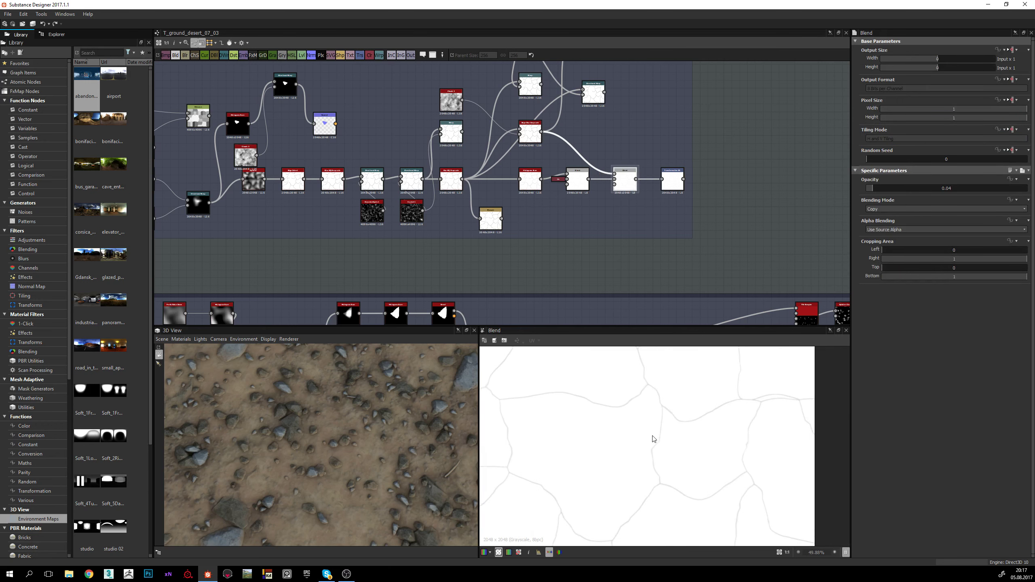
{"action": "scroll", "coordinate": [684, 427], "scroll_direction": "down", "scroll_amount": 3}
{"action": "scroll", "coordinate": [538, 195], "scroll_direction": "down", "scroll_amount": 5}
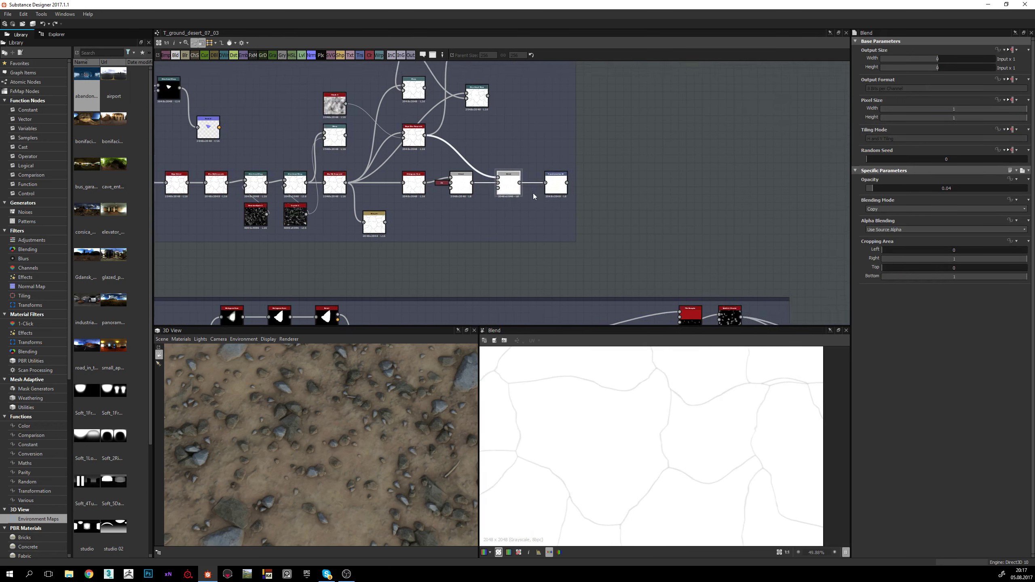
Step: Zoom out and pan toward the height frame to fit the whole graph
{"action": "middle_click_drag", "start_coordinate": [643, 180], "coordinate": [481, 138]}
{"action": "scroll", "coordinate": [482, 138], "scroll_direction": "down", "scroll_amount": 3}
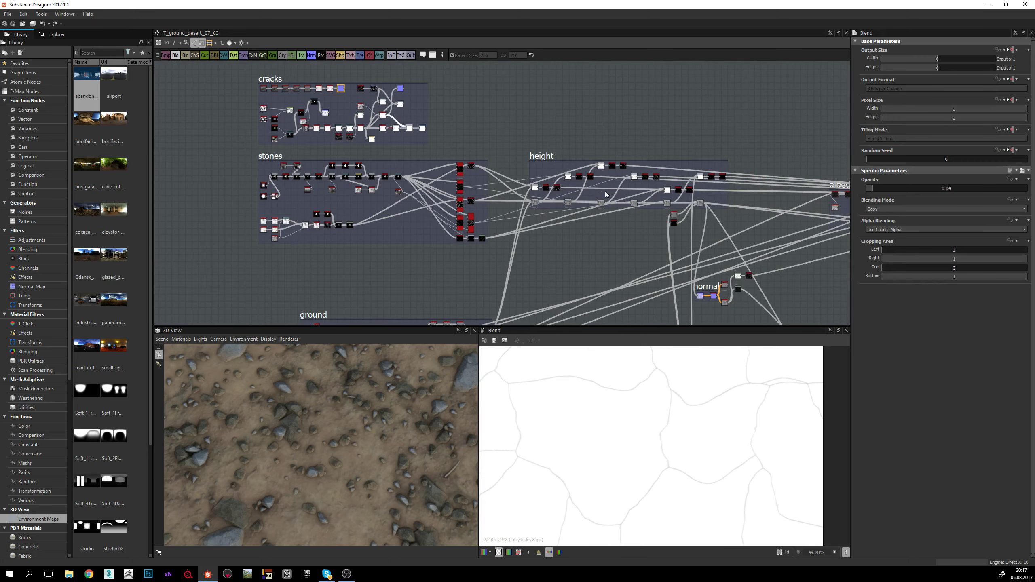
{"action": "middle_click_drag", "start_coordinate": [377, 114], "coordinate": [452, 152]}
{"action": "scroll", "coordinate": [354, 175], "scroll_direction": "up", "scroll_amount": 2}
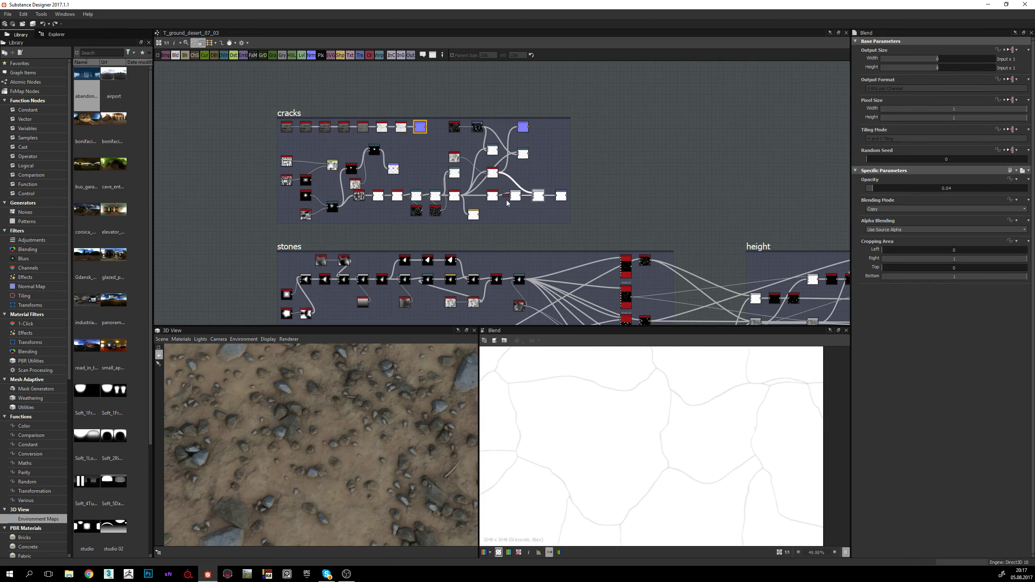
{"action": "scroll", "coordinate": [352, 211], "scroll_direction": "up", "scroll_amount": 1}
{"action": "left_click_drag", "start_coordinate": [624, 136], "coordinate": [659, 85]}
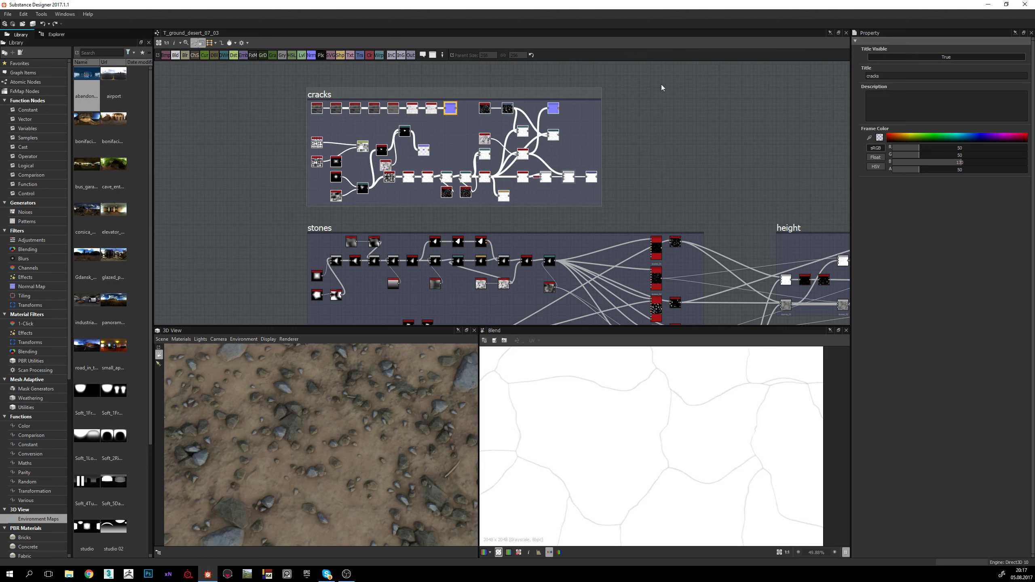
{"action": "left_click", "coordinate": [659, 85]}
{"action": "scroll", "coordinate": [491, 203], "scroll_direction": "up", "scroll_amount": 2}
{"action": "scroll", "coordinate": [607, 190], "scroll_direction": "down", "scroll_amount": 6}
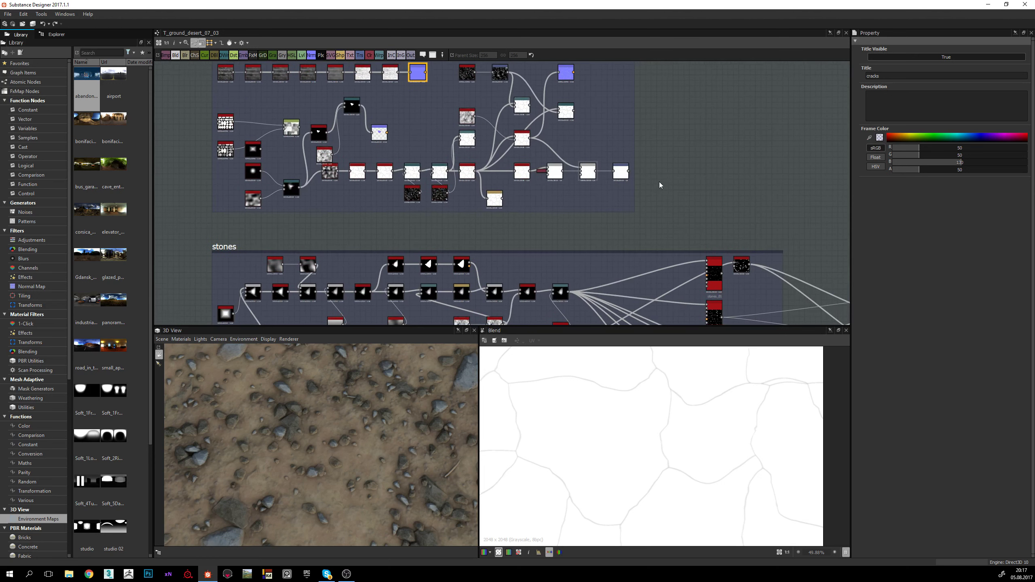
{"action": "middle_click_drag", "start_coordinate": [493, 154], "coordinate": [427, 127]}
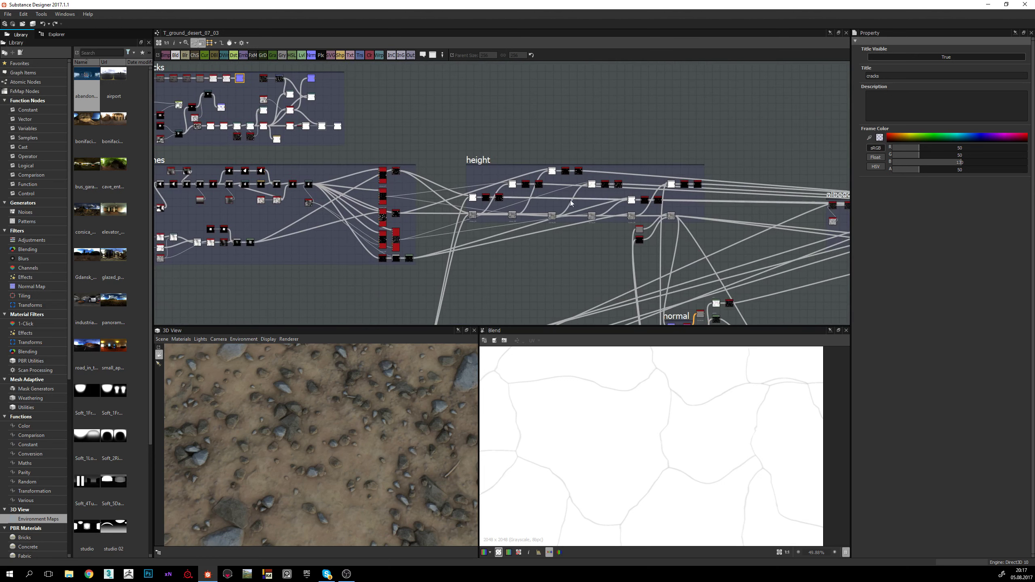
{"action": "middle_click_drag", "start_coordinate": [570, 200], "coordinate": [490, 152]}
{"action": "scroll", "coordinate": [419, 169], "scroll_direction": "down", "scroll_amount": 2}
{"action": "scroll", "coordinate": [489, 151], "scroll_direction": "down", "scroll_amount": 3}
{"action": "scroll", "coordinate": [476, 167], "scroll_direction": "up", "scroll_amount": 3}
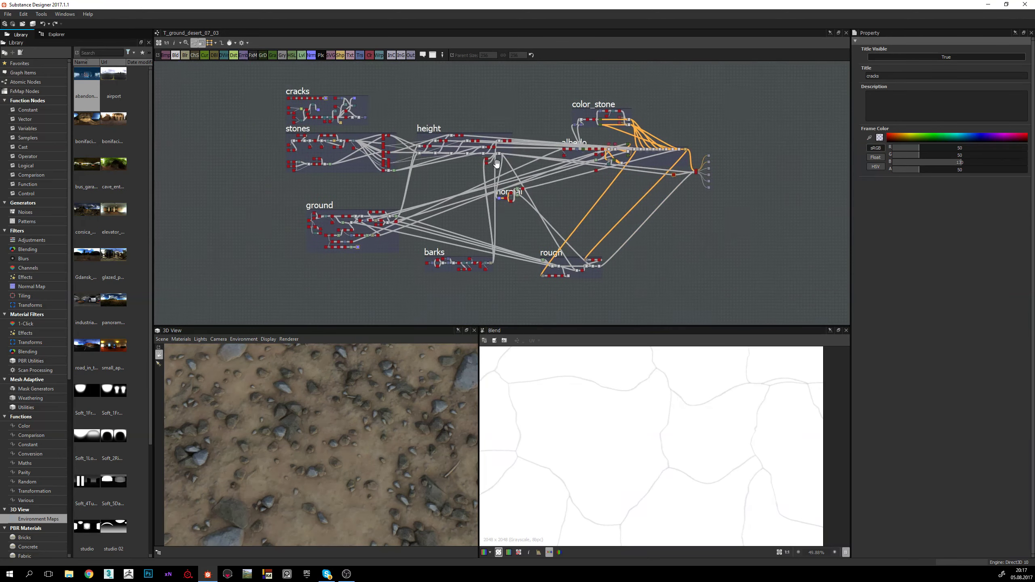
{"action": "scroll", "coordinate": [472, 160], "scroll_direction": "down", "scroll_amount": 1}
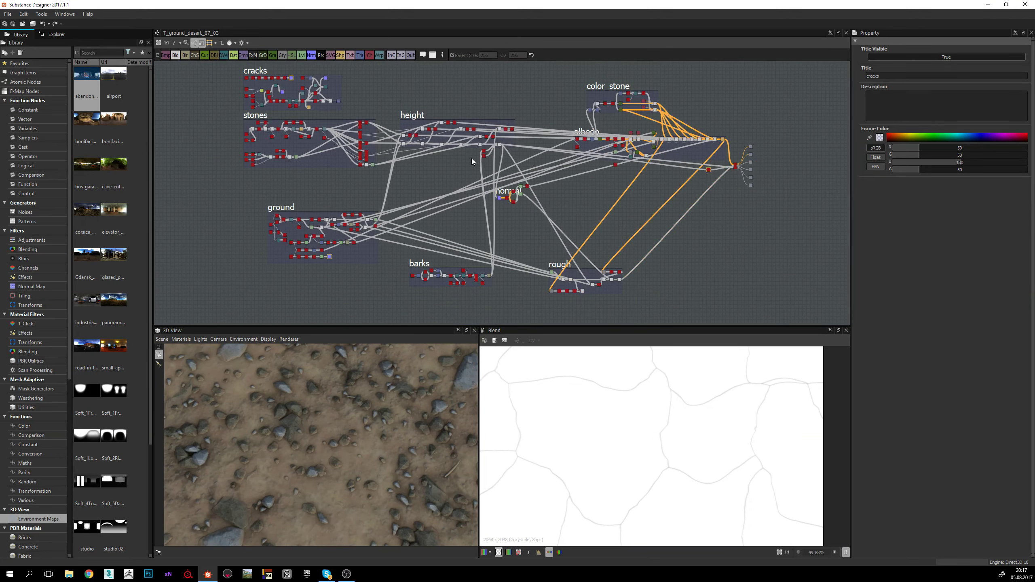
{"action": "middle_click_drag", "start_coordinate": [502, 174], "coordinate": [523, 176]}
{"action": "middle_click_drag", "start_coordinate": [407, 169], "coordinate": [427, 170]}
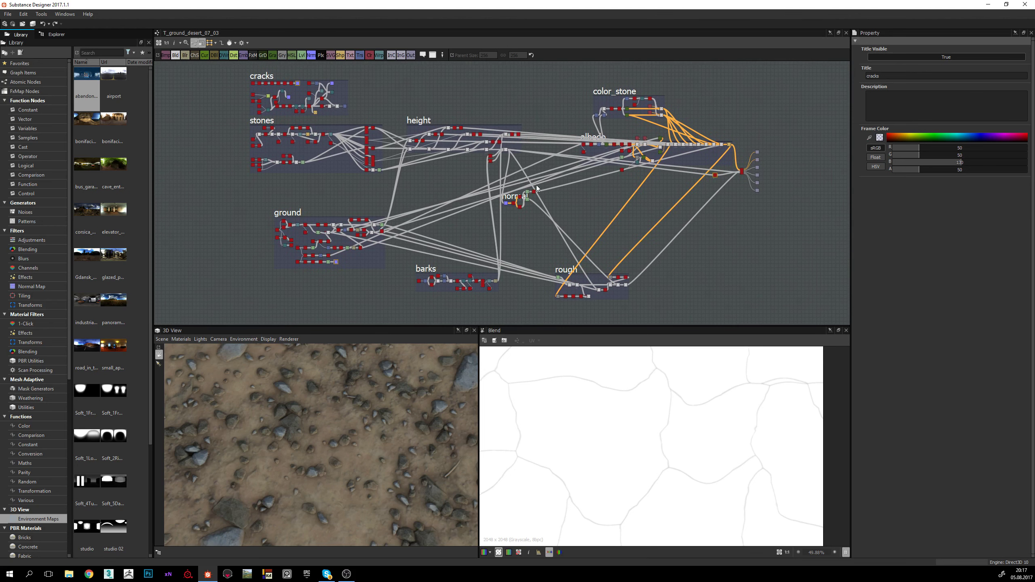
{"action": "left_click_drag", "start_coordinate": [326, 435], "coordinate": [347, 419]}
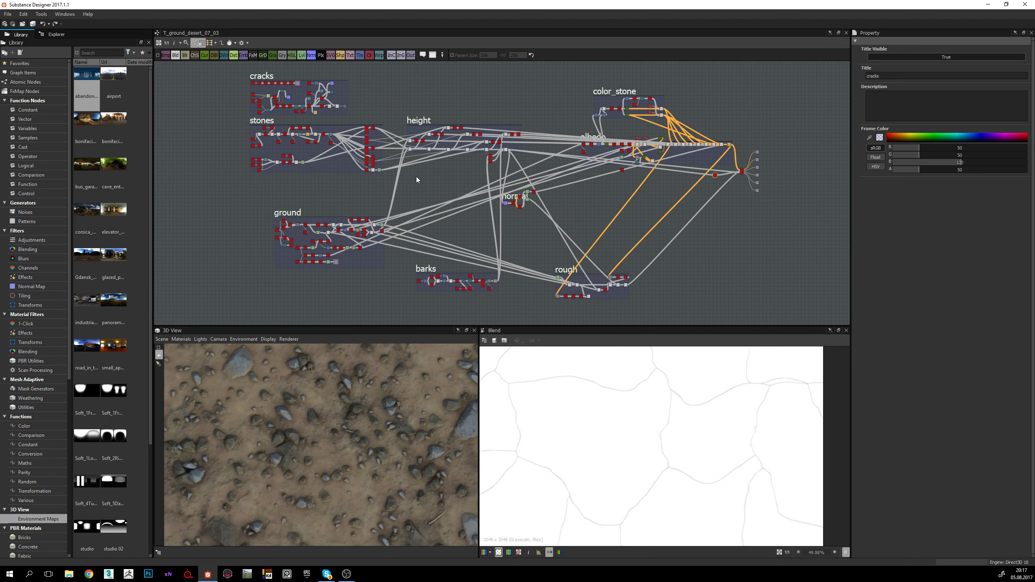
{"action": "middle_click_drag", "start_coordinate": [402, 187], "coordinate": [453, 190]}
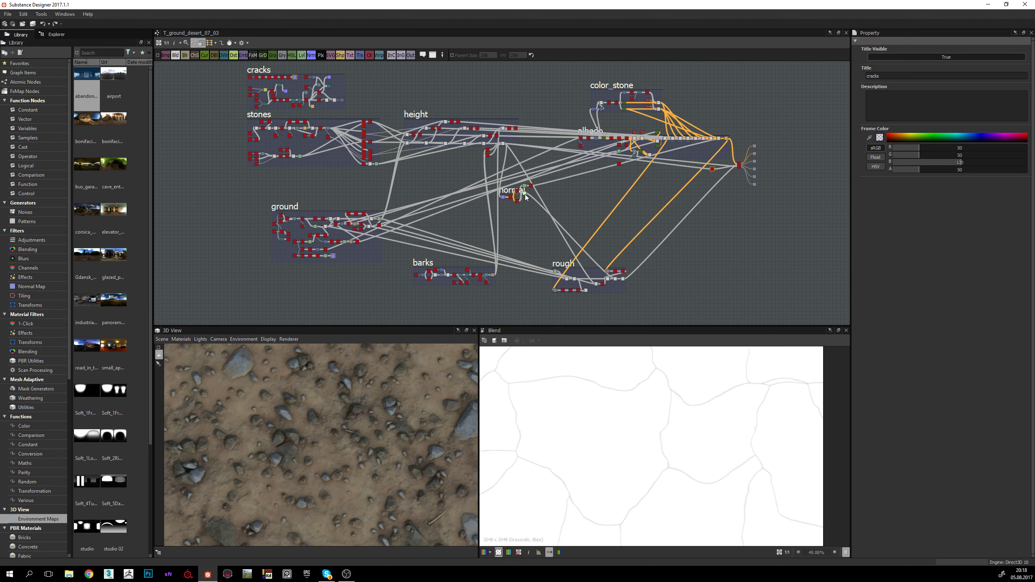
{"action": "middle_click_drag", "start_coordinate": [598, 191], "coordinate": [575, 191]}
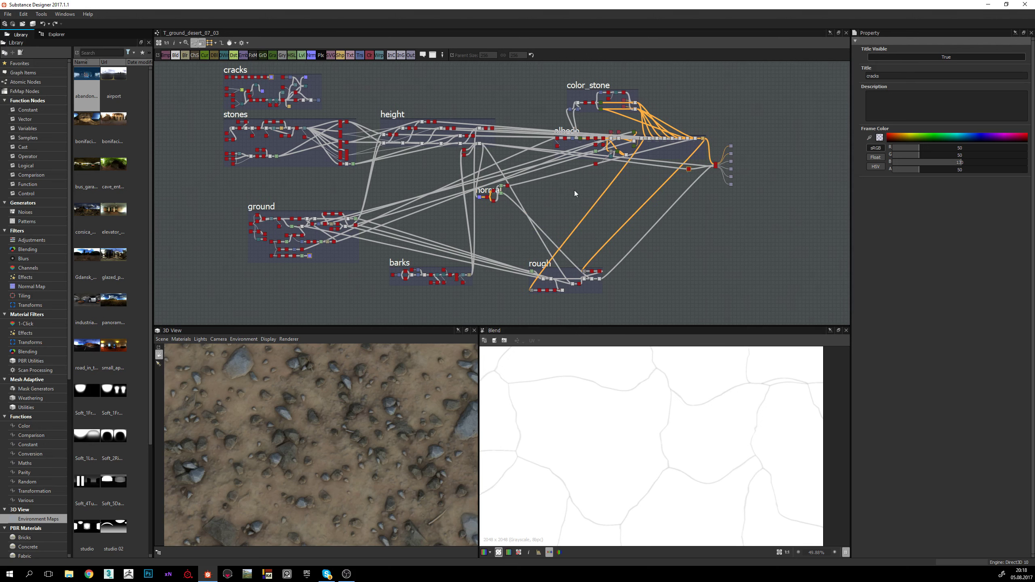
{"action": "middle_click_drag", "start_coordinate": [429, 198], "coordinate": [462, 201]}
{"action": "scroll", "coordinate": [466, 246], "scroll_direction": "up", "scroll_amount": 2}
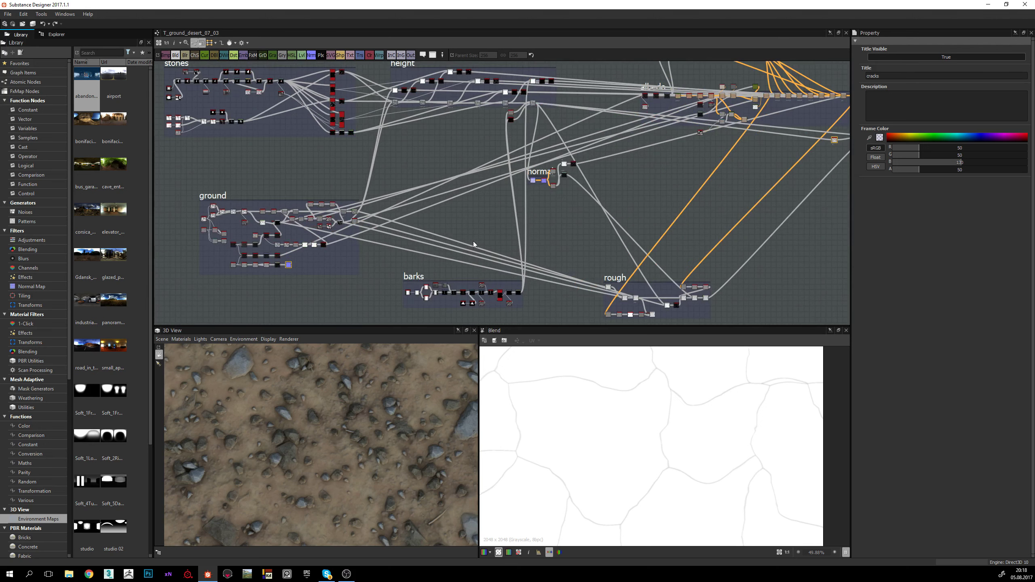
{"action": "middle_click_drag", "start_coordinate": [509, 234], "coordinate": [467, 263]}
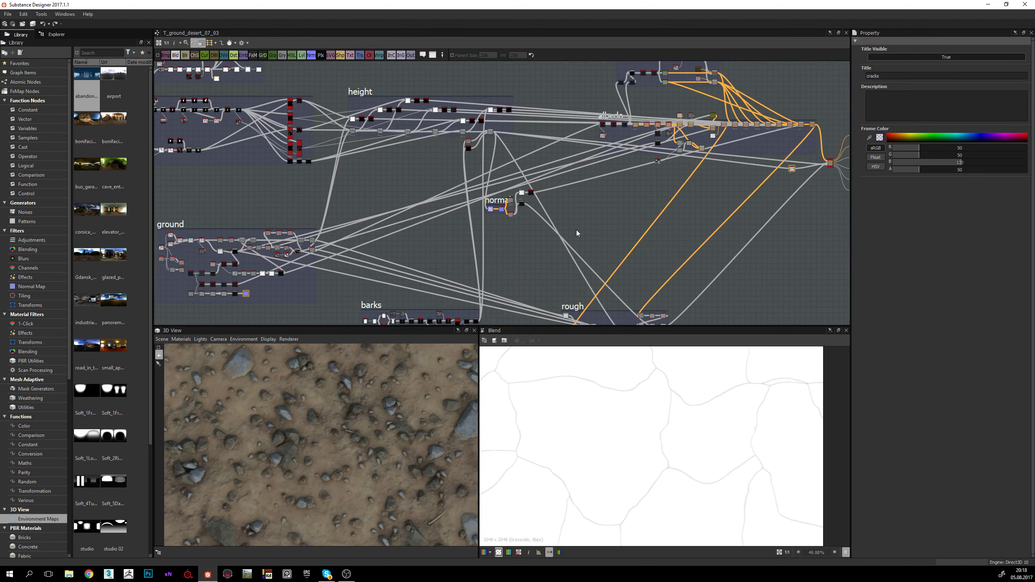
{"action": "middle_click_drag", "start_coordinate": [575, 231], "coordinate": [494, 218]}
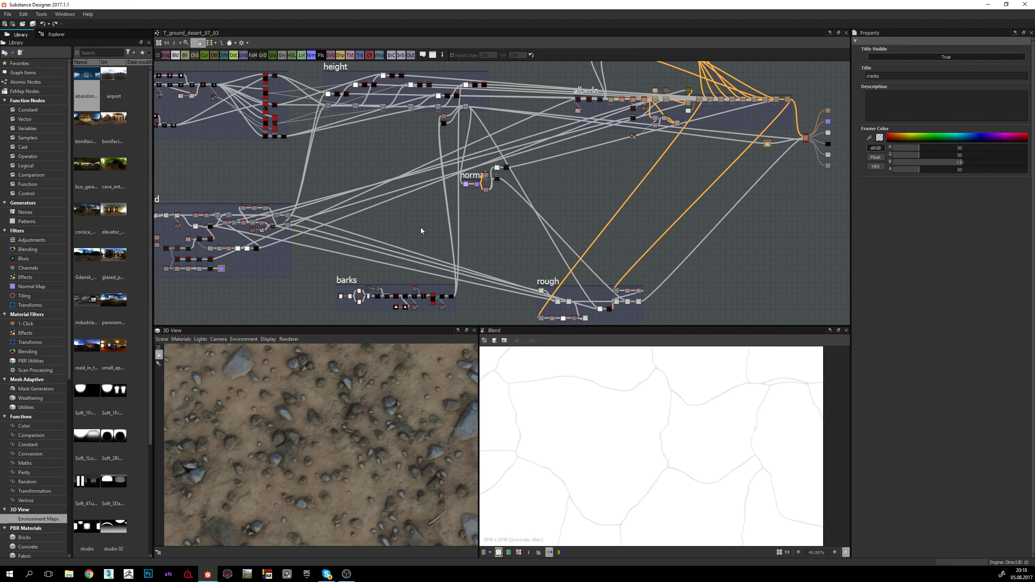
{"action": "middle_click_drag", "start_coordinate": [422, 228], "coordinate": [463, 223]}
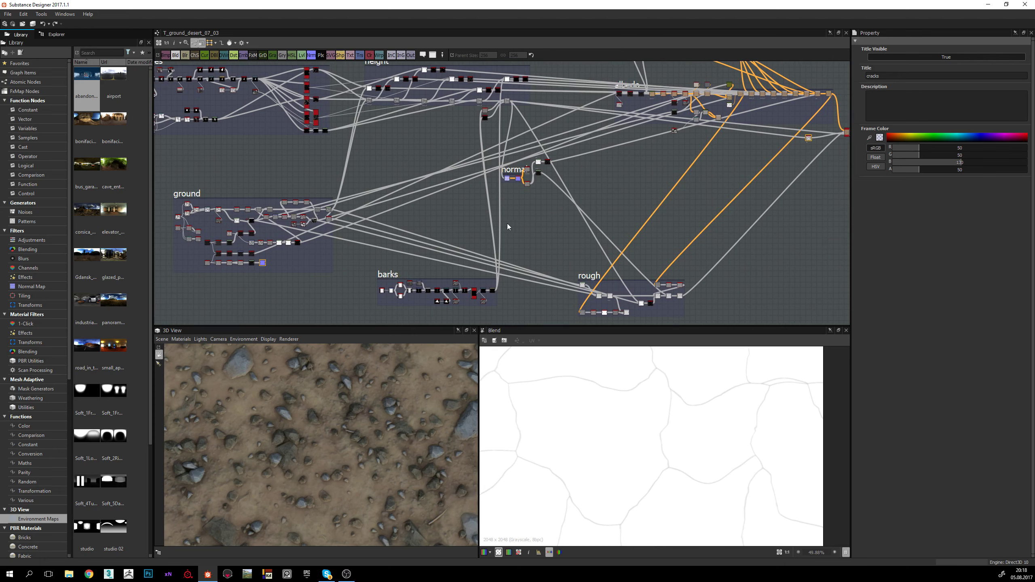
{"action": "scroll", "coordinate": [516, 226], "scroll_direction": "down", "scroll_amount": 4}
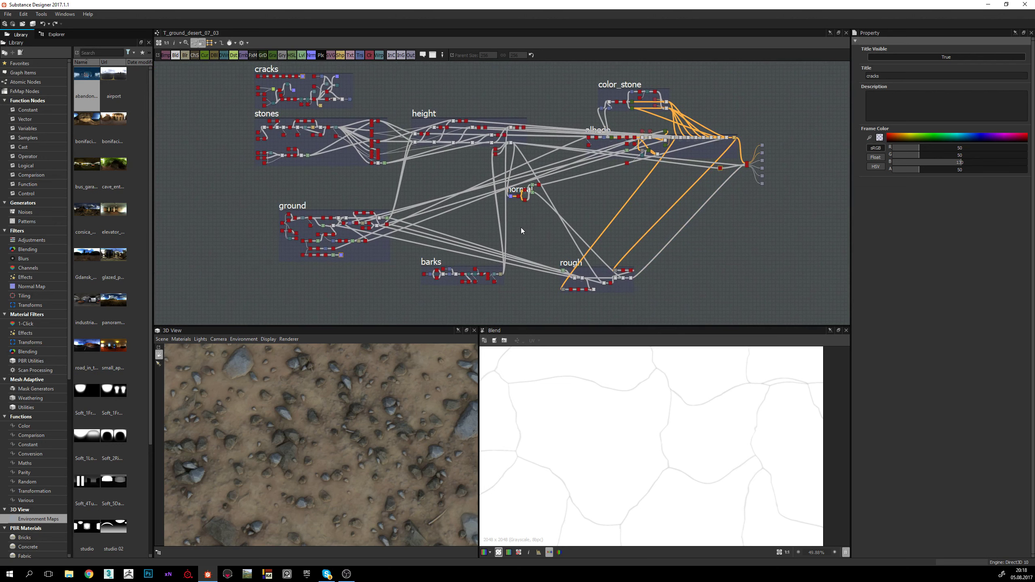
{"action": "middle_click_drag", "start_coordinate": [481, 227], "coordinate": [467, 228]}
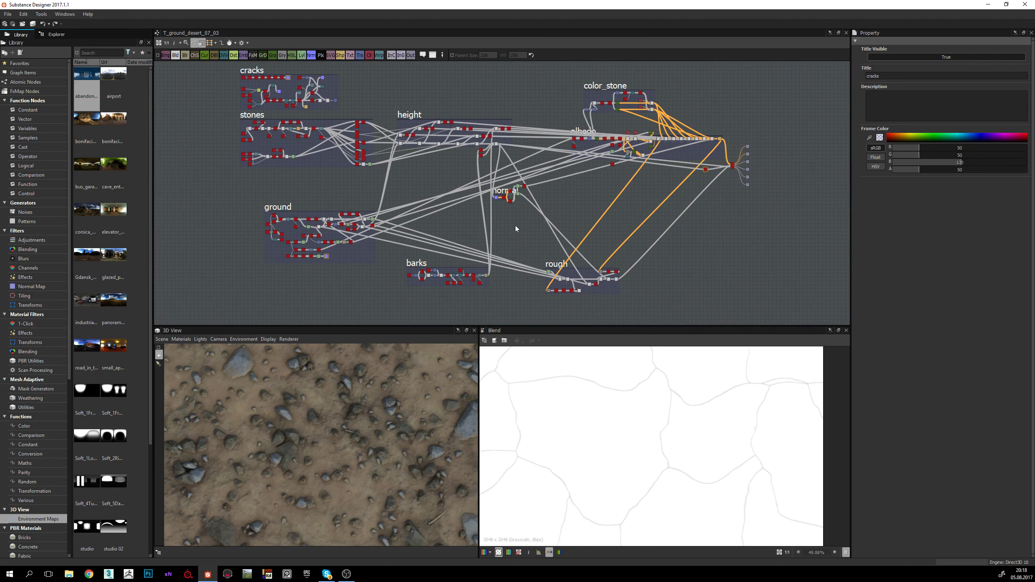
{"action": "middle_click_drag", "start_coordinate": [546, 220], "coordinate": [565, 211]}
{"action": "scroll", "coordinate": [434, 217], "scroll_direction": "up", "scroll_amount": 2}
{"action": "middle_click_drag", "start_coordinate": [447, 220], "coordinate": [456, 220]}
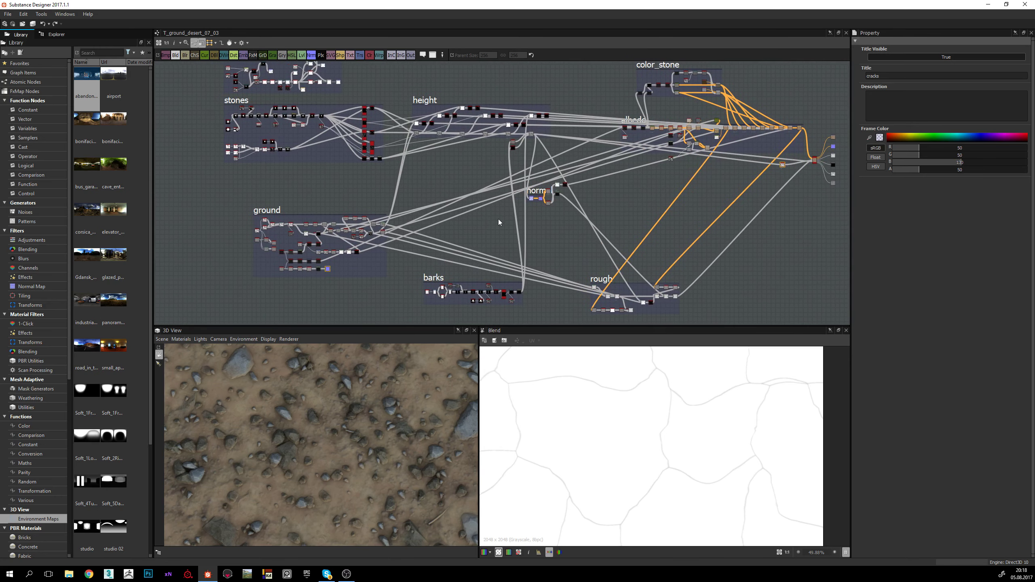
{"action": "middle_click_drag", "start_coordinate": [570, 212], "coordinate": [551, 216]}
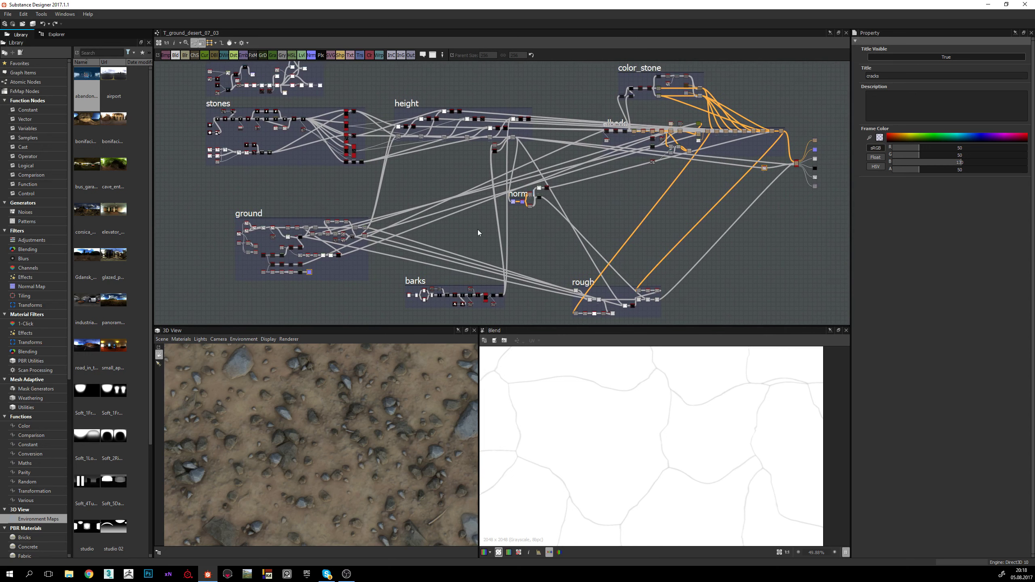
{"action": "middle_click_drag", "start_coordinate": [391, 235], "coordinate": [412, 234]}
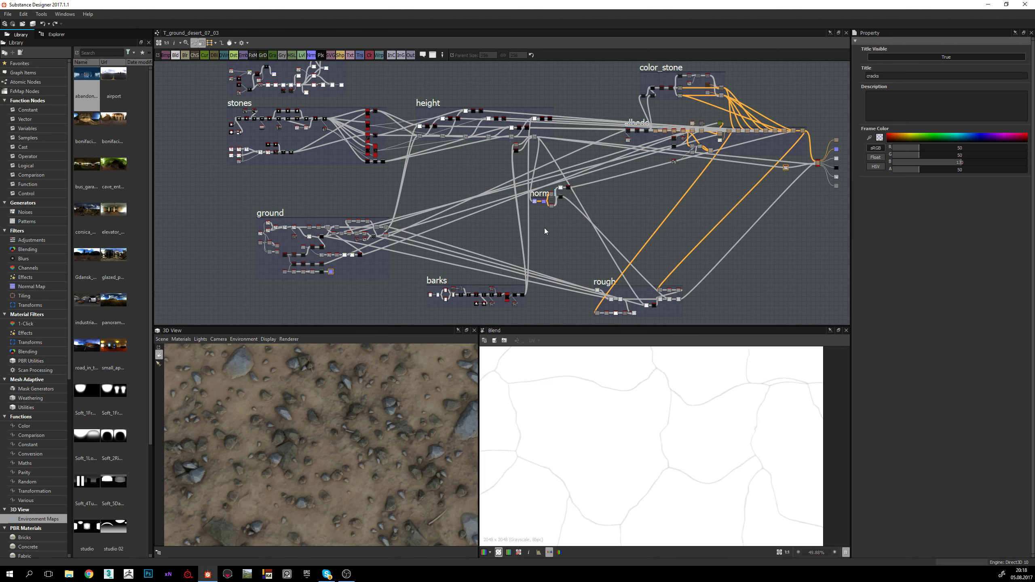
{"action": "middle_click_drag", "start_coordinate": [557, 227], "coordinate": [449, 234]}
{"action": "scroll", "coordinate": [661, 147], "scroll_direction": "up", "scroll_amount": 3}
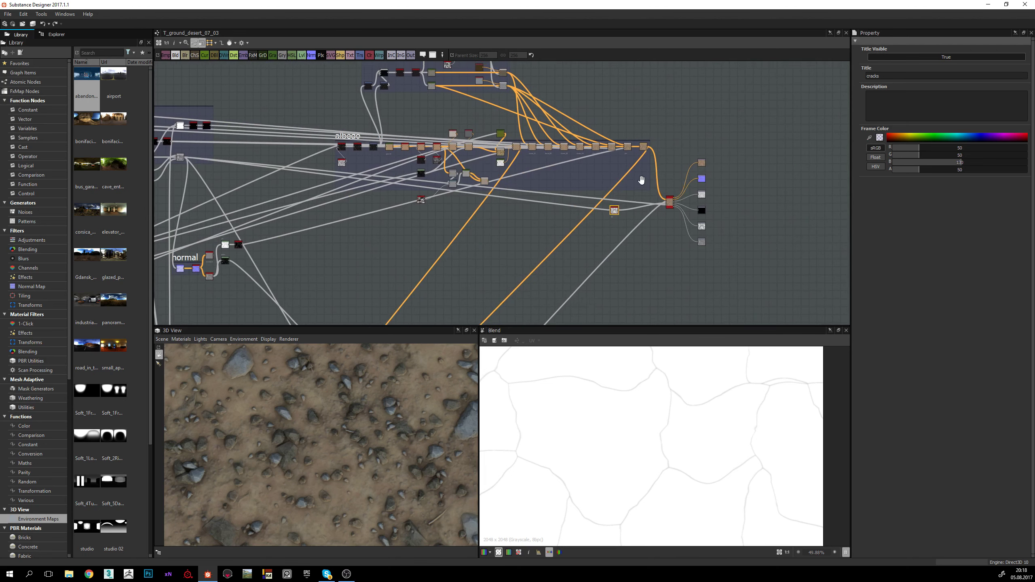
{"action": "middle_click_drag", "start_coordinate": [642, 180], "coordinate": [648, 199]}
{"action": "middle_click_drag", "start_coordinate": [396, 189], "coordinate": [474, 187]}
{"action": "middle_click_drag", "start_coordinate": [423, 209], "coordinate": [508, 199]}
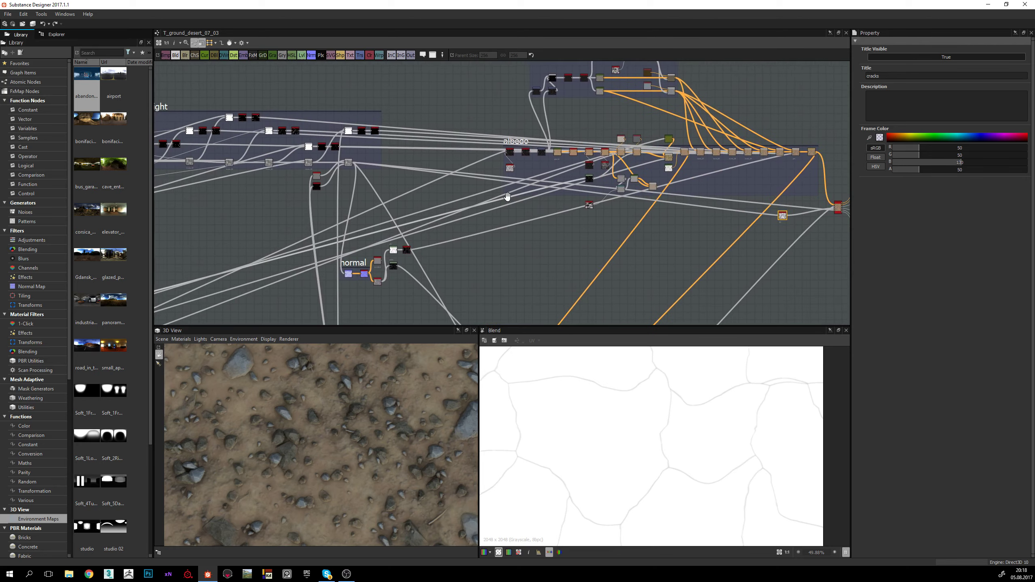
{"action": "scroll", "coordinate": [508, 200], "scroll_direction": "down", "scroll_amount": 2}
{"action": "scroll", "coordinate": [492, 208], "scroll_direction": "down", "scroll_amount": 3}
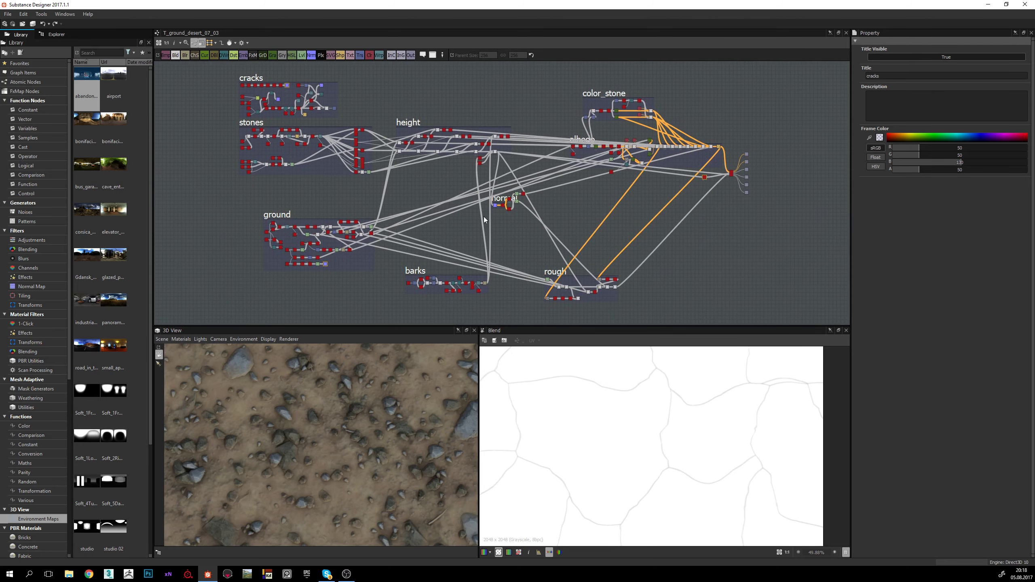
{"action": "scroll", "coordinate": [484, 218], "scroll_direction": "up", "scroll_amount": 1}
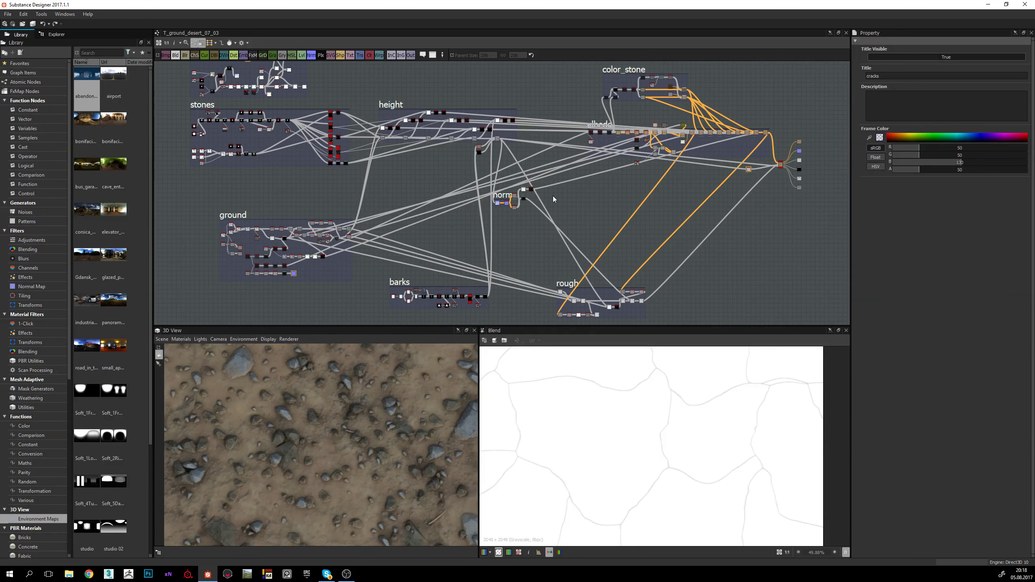
{"action": "middle_click_drag", "start_coordinate": [458, 210], "coordinate": [467, 211]}
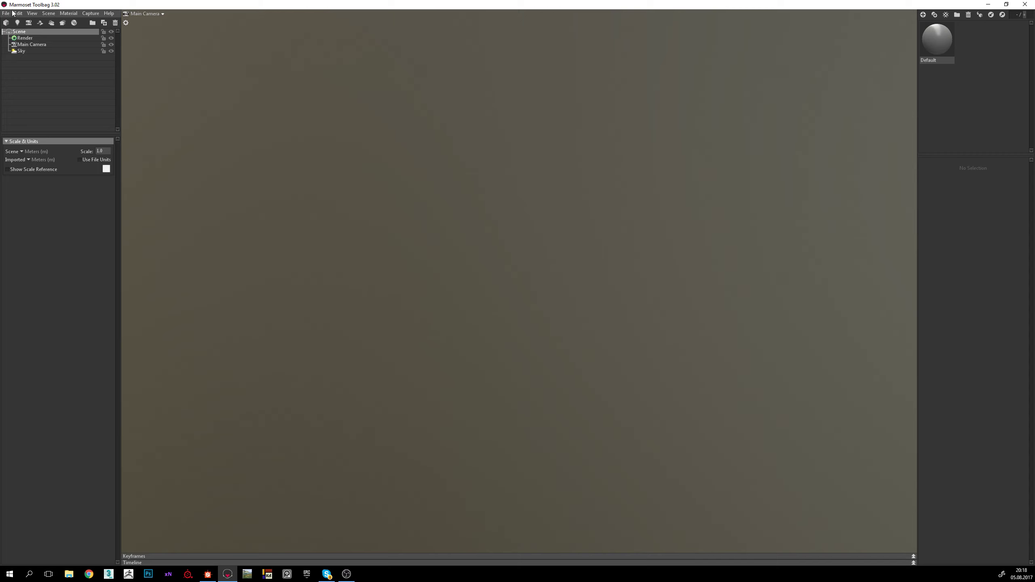
Step: Open the recent scene mat_desert_02.tbscene, skipping the missing cylinder model file
{"action": "left_click", "coordinate": [6, 13]}
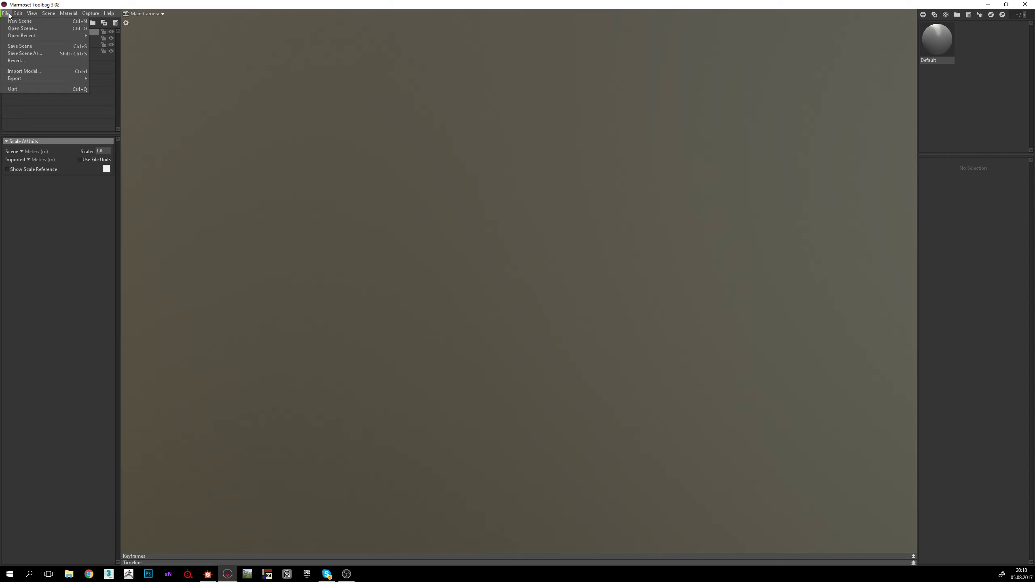
{"action": "mouse_move", "coordinate": [49, 36]}
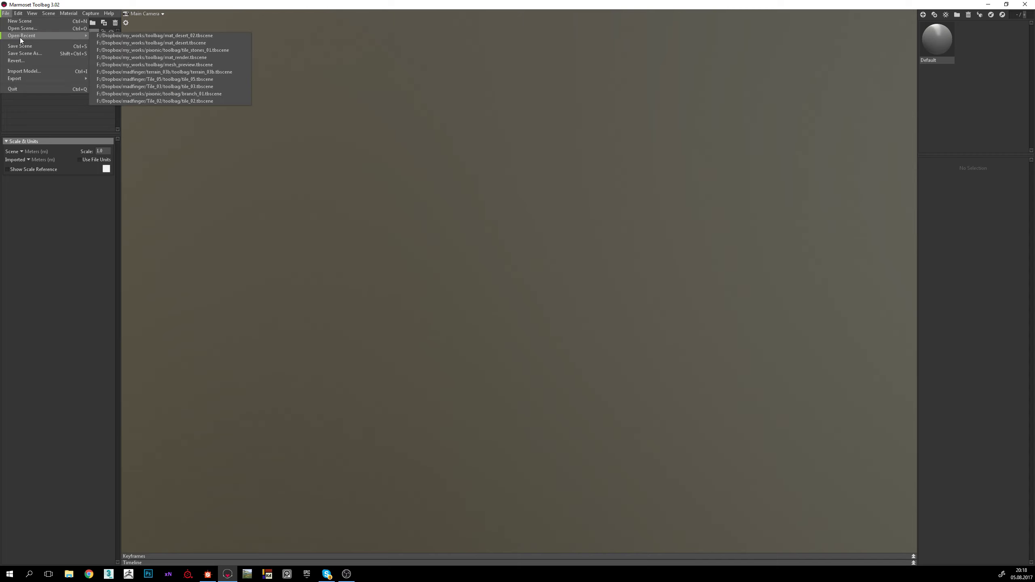
{"action": "left_click", "coordinate": [122, 35]}
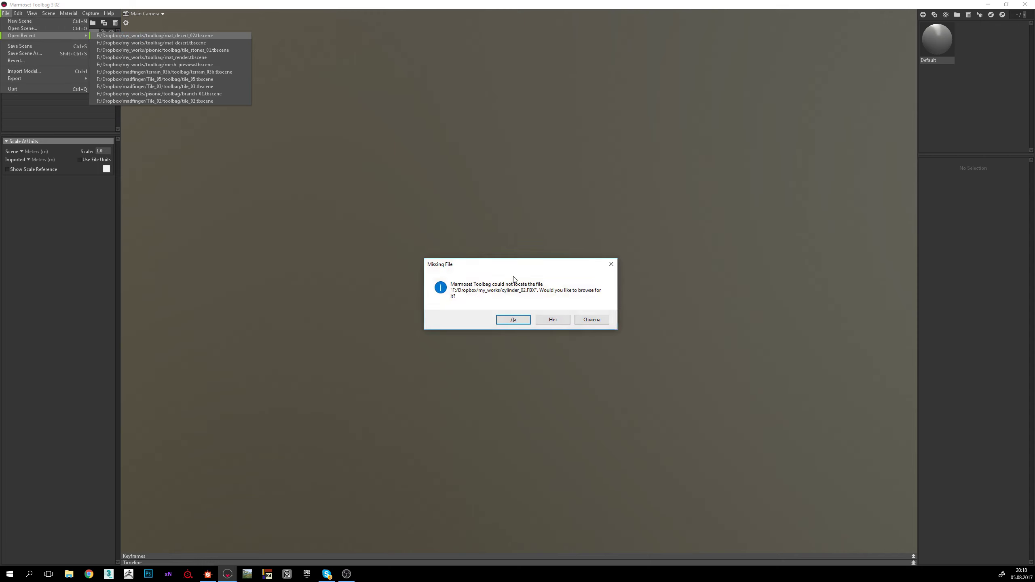
{"action": "left_click", "coordinate": [548, 321]}
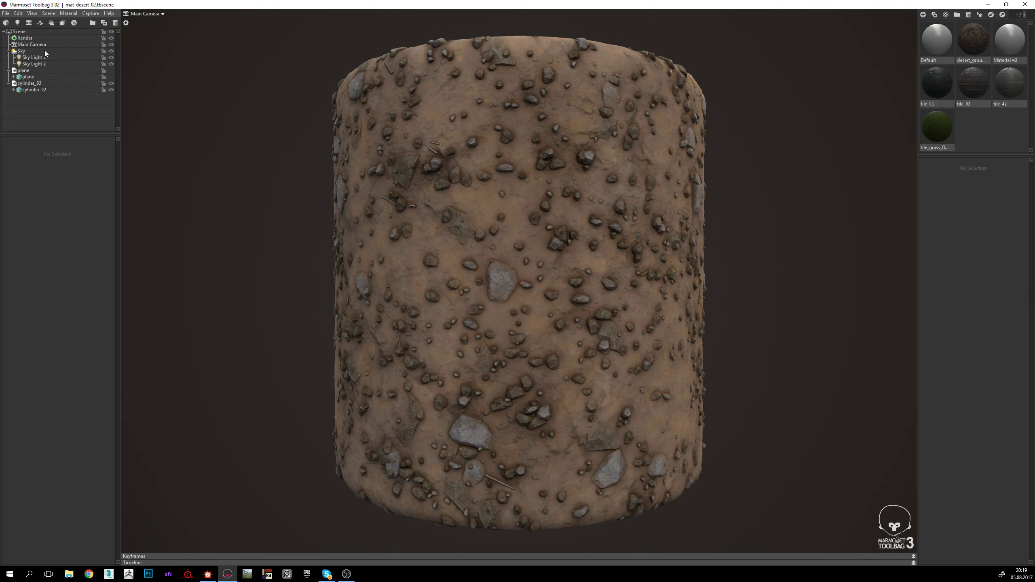
Step: Change the Render viewport resolution from 2:1 (Double) to 1:1
{"action": "left_click", "coordinate": [19, 38]}
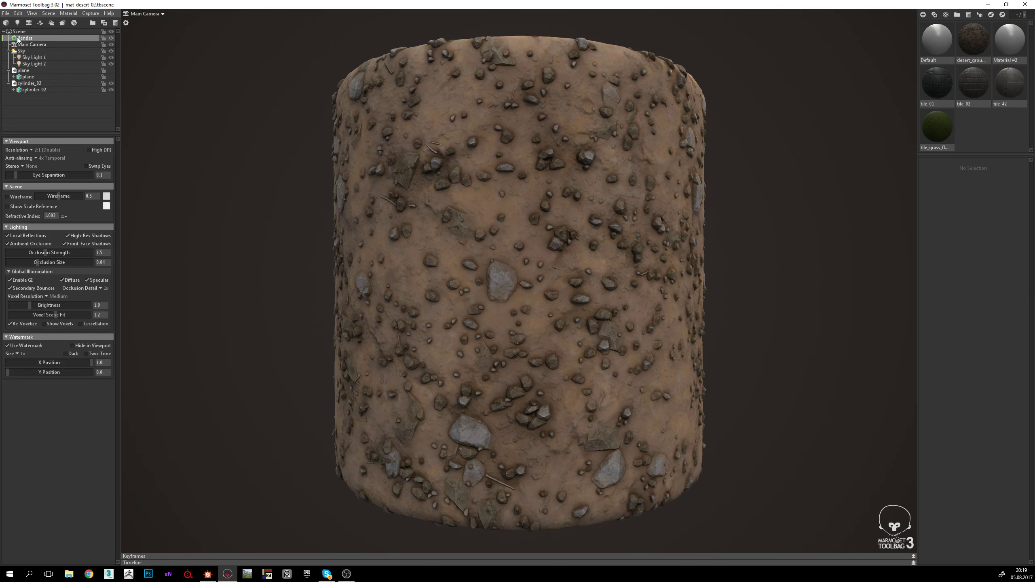
{"action": "left_click", "coordinate": [33, 150]}
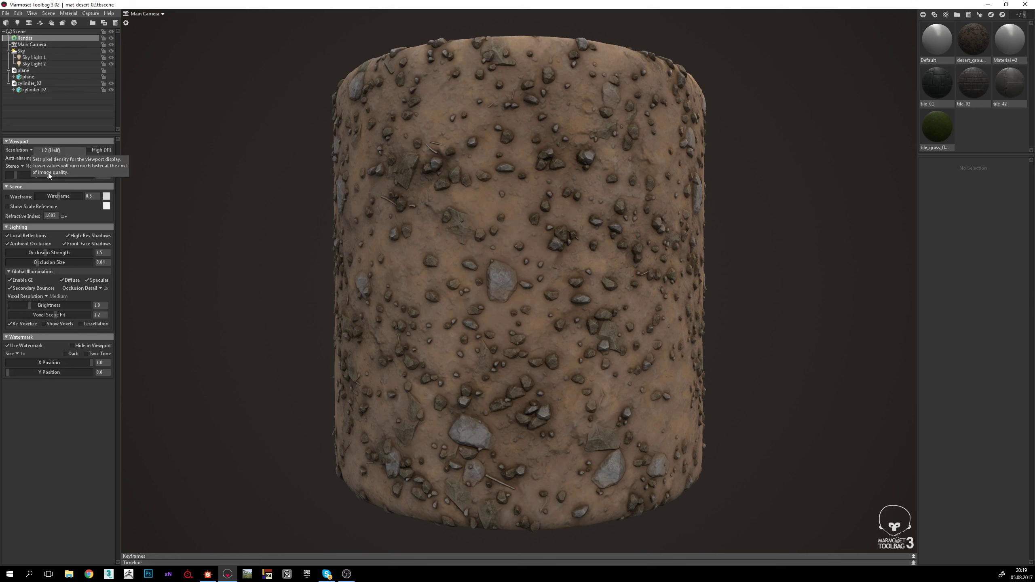
{"action": "left_click", "coordinate": [46, 151]}
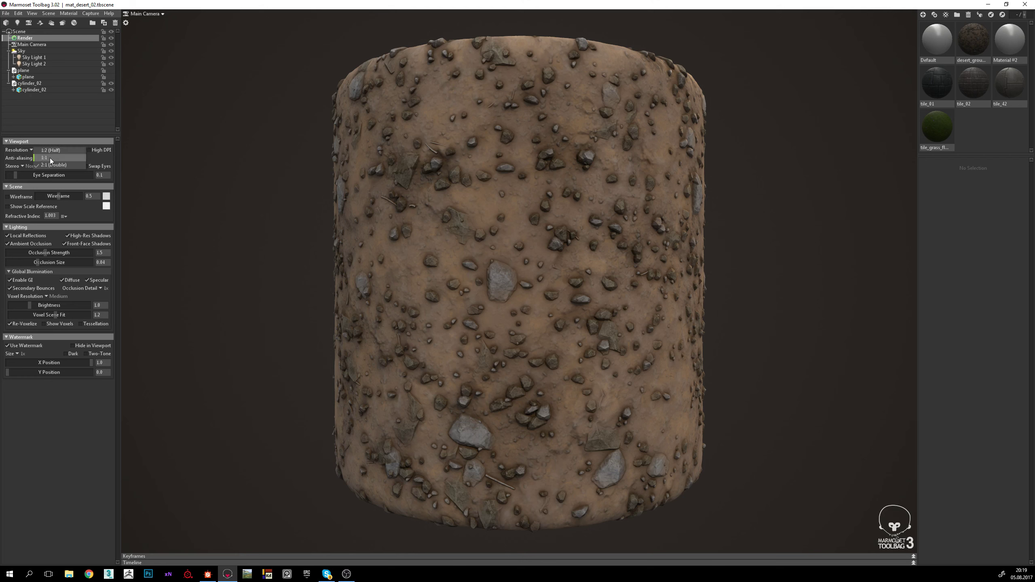
{"action": "left_click", "coordinate": [46, 158]}
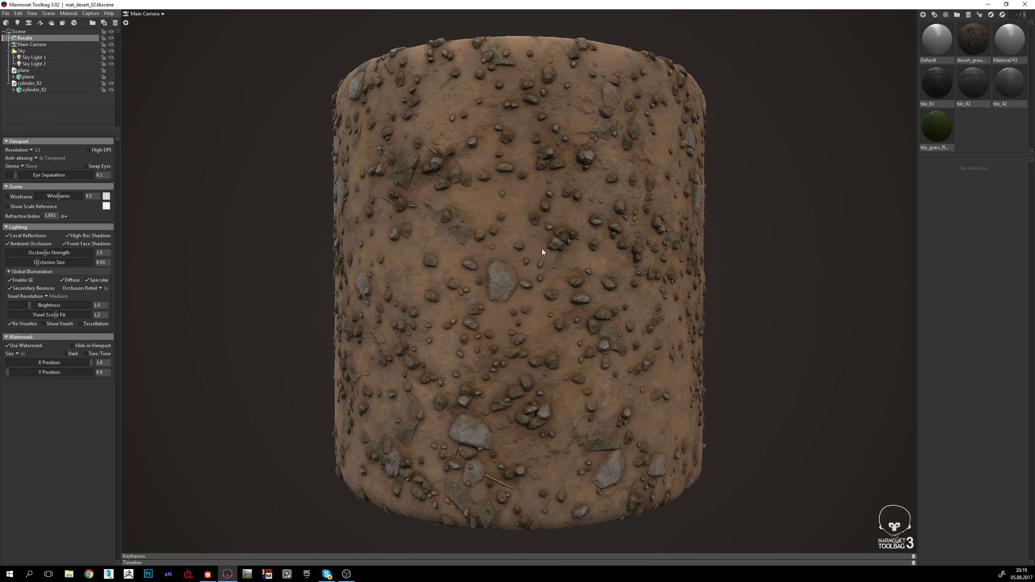
Step: Rotate the sky light and orbit around the desert cylinder, then quit Marmoset Toolbag without saving
{"action": "left_click_drag", "start_coordinate": [542, 249], "coordinate": [494, 257], "text": "shift"}
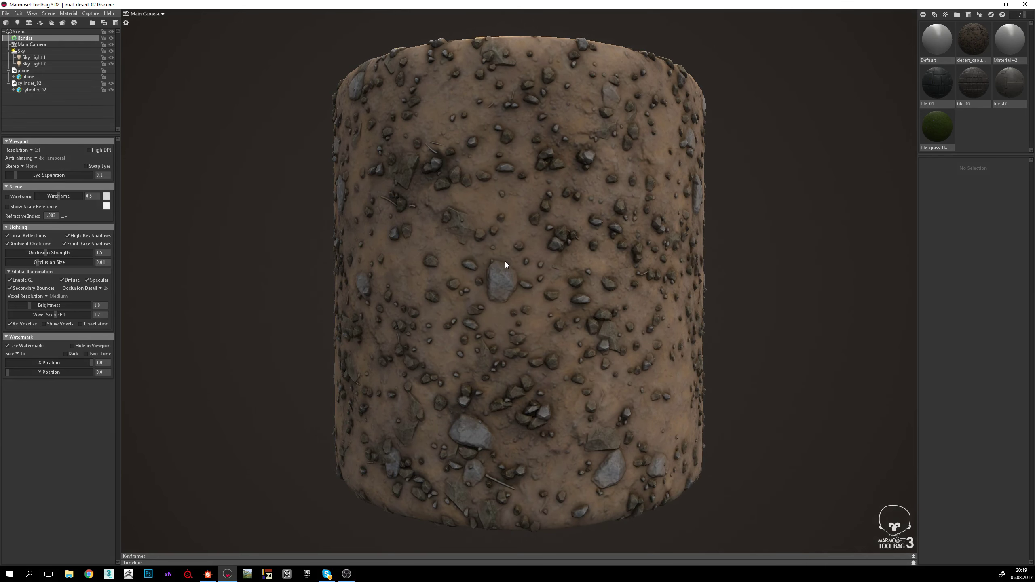
{"action": "left_click_drag", "start_coordinate": [786, 273], "coordinate": [325, 271]}
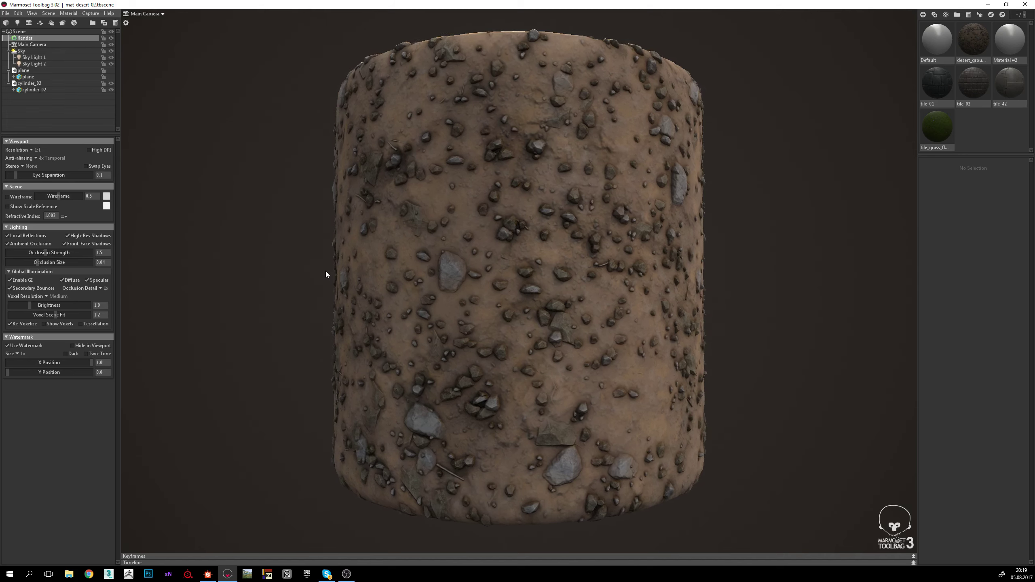
{"action": "left_click_drag", "start_coordinate": [754, 227], "coordinate": [629, 235]}
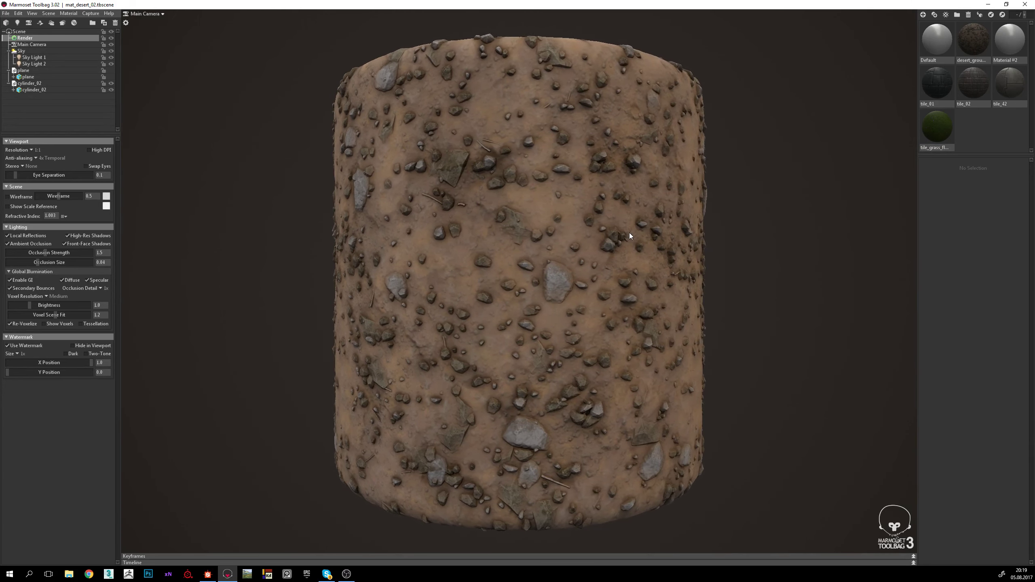
{"action": "left_click_drag", "start_coordinate": [718, 234], "coordinate": [441, 231]}
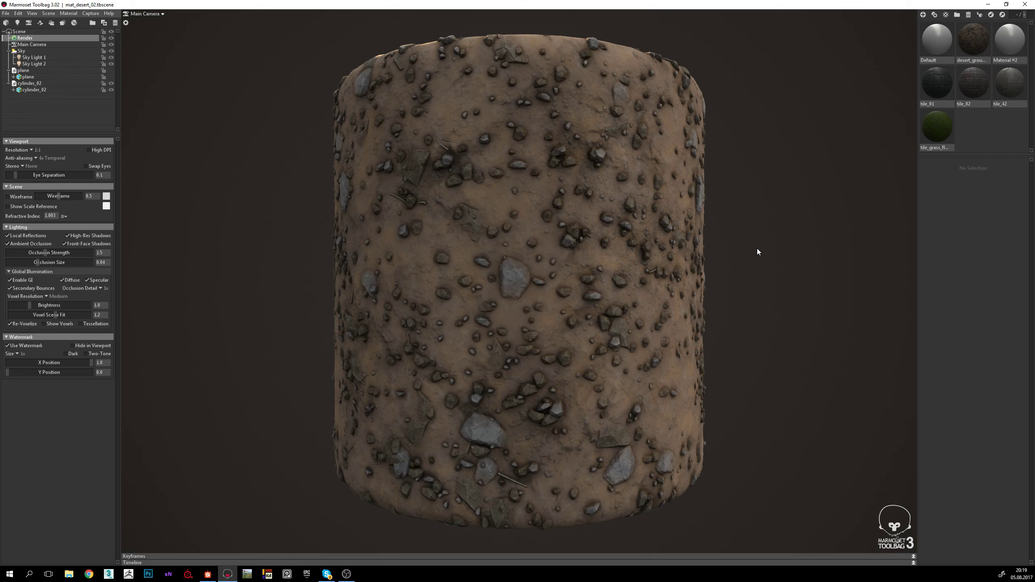
{"action": "left_click", "coordinate": [7, 14]}
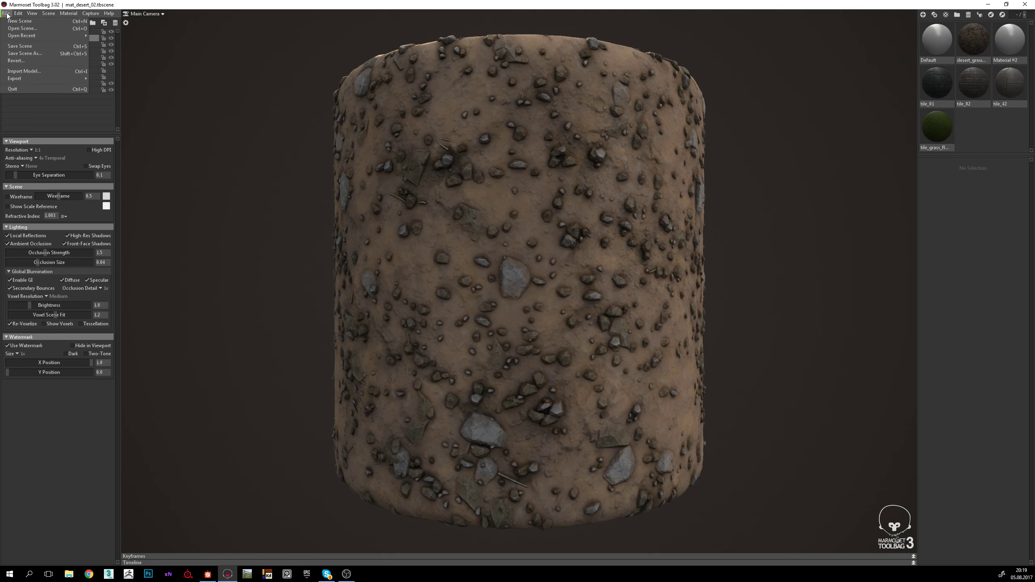
{"action": "left_click", "coordinate": [16, 89]}
{"action": "left_click", "coordinate": [552, 317]}
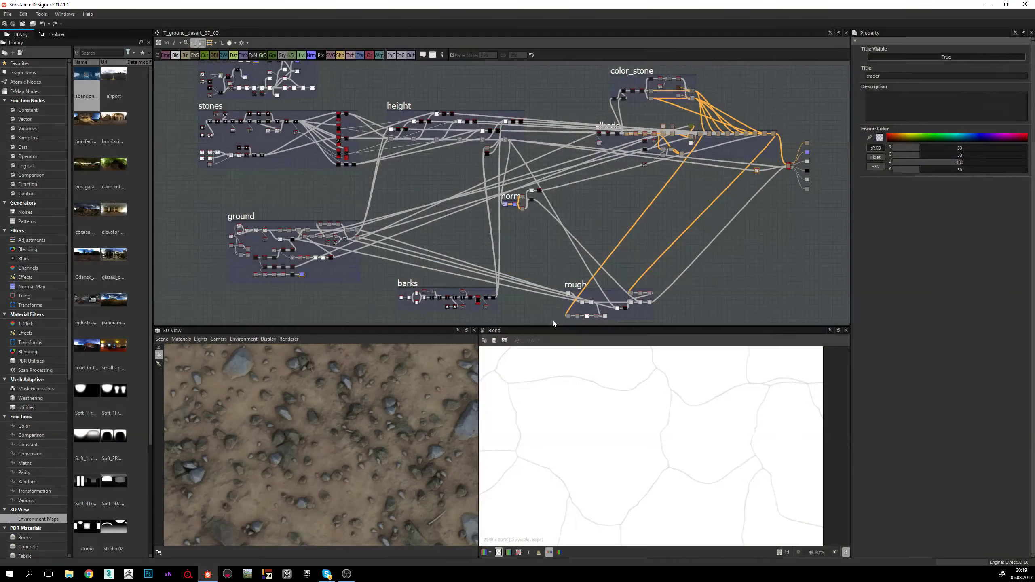
{"action": "scroll", "coordinate": [334, 422], "scroll_direction": "down", "scroll_amount": 3}
{"action": "left_click_drag", "start_coordinate": [322, 424], "coordinate": [350, 407]}
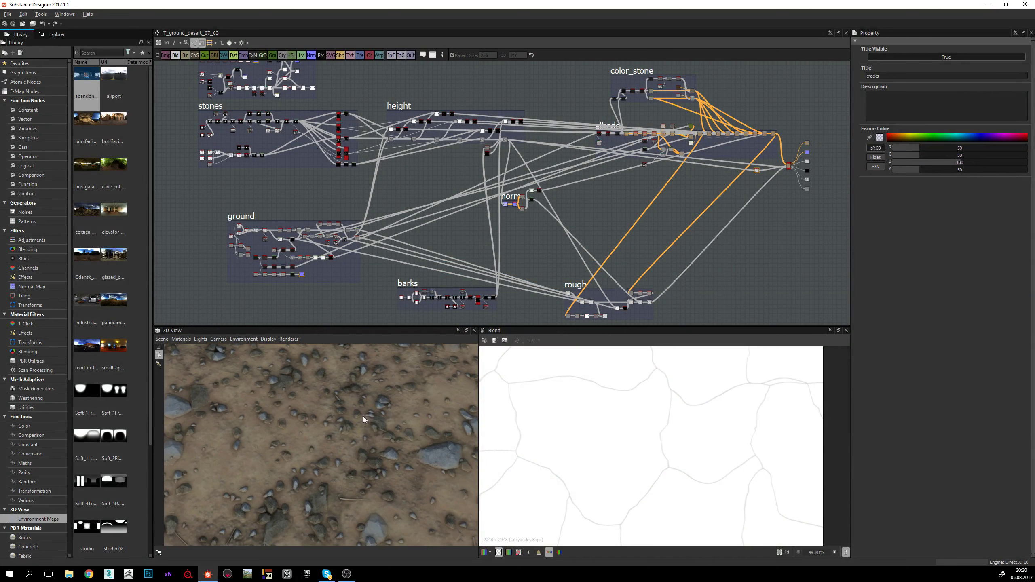
{"action": "middle_click_drag", "start_coordinate": [550, 184], "coordinate": [537, 160]}
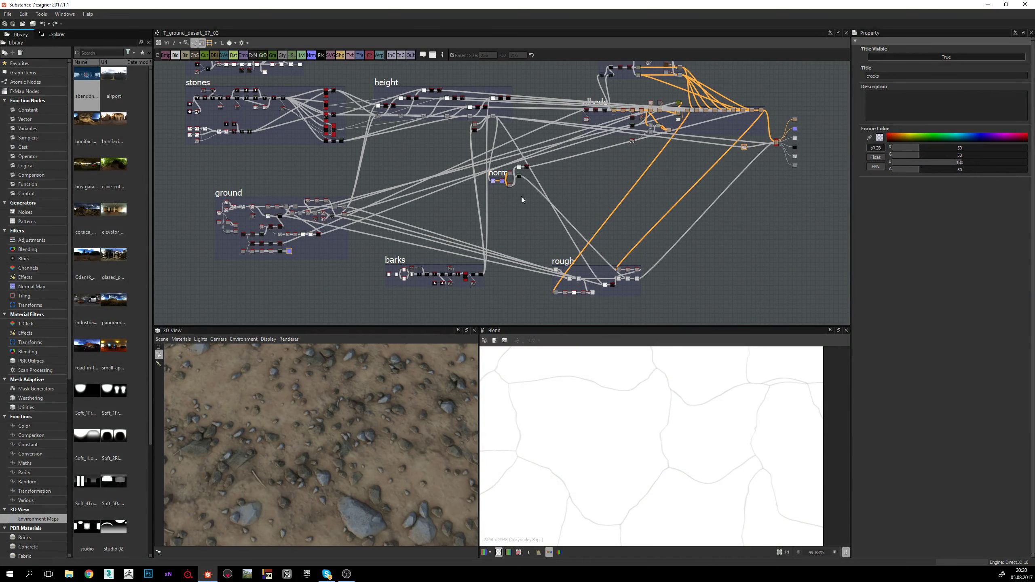
{"action": "middle_click_drag", "start_coordinate": [445, 205], "coordinate": [510, 225]}
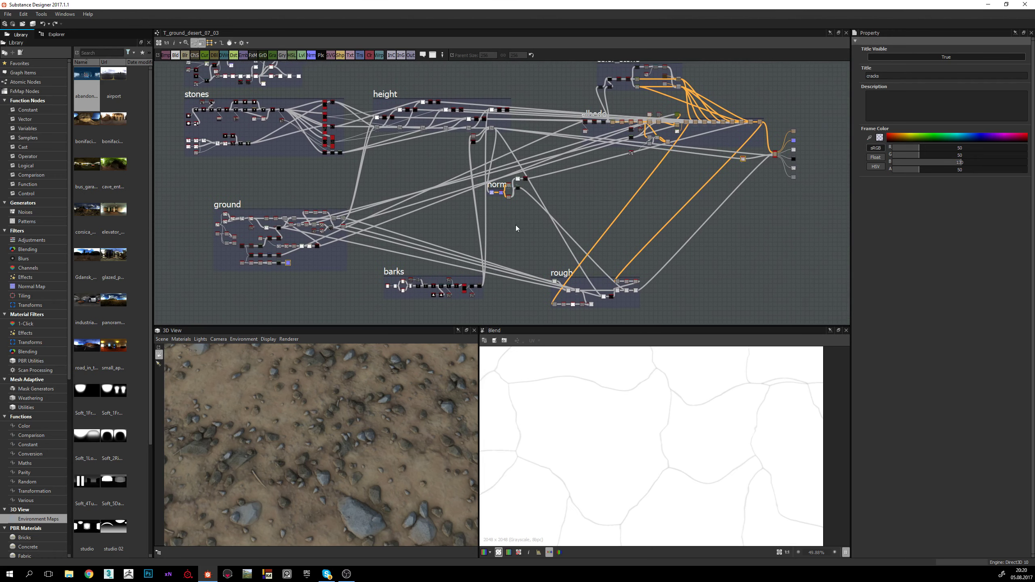